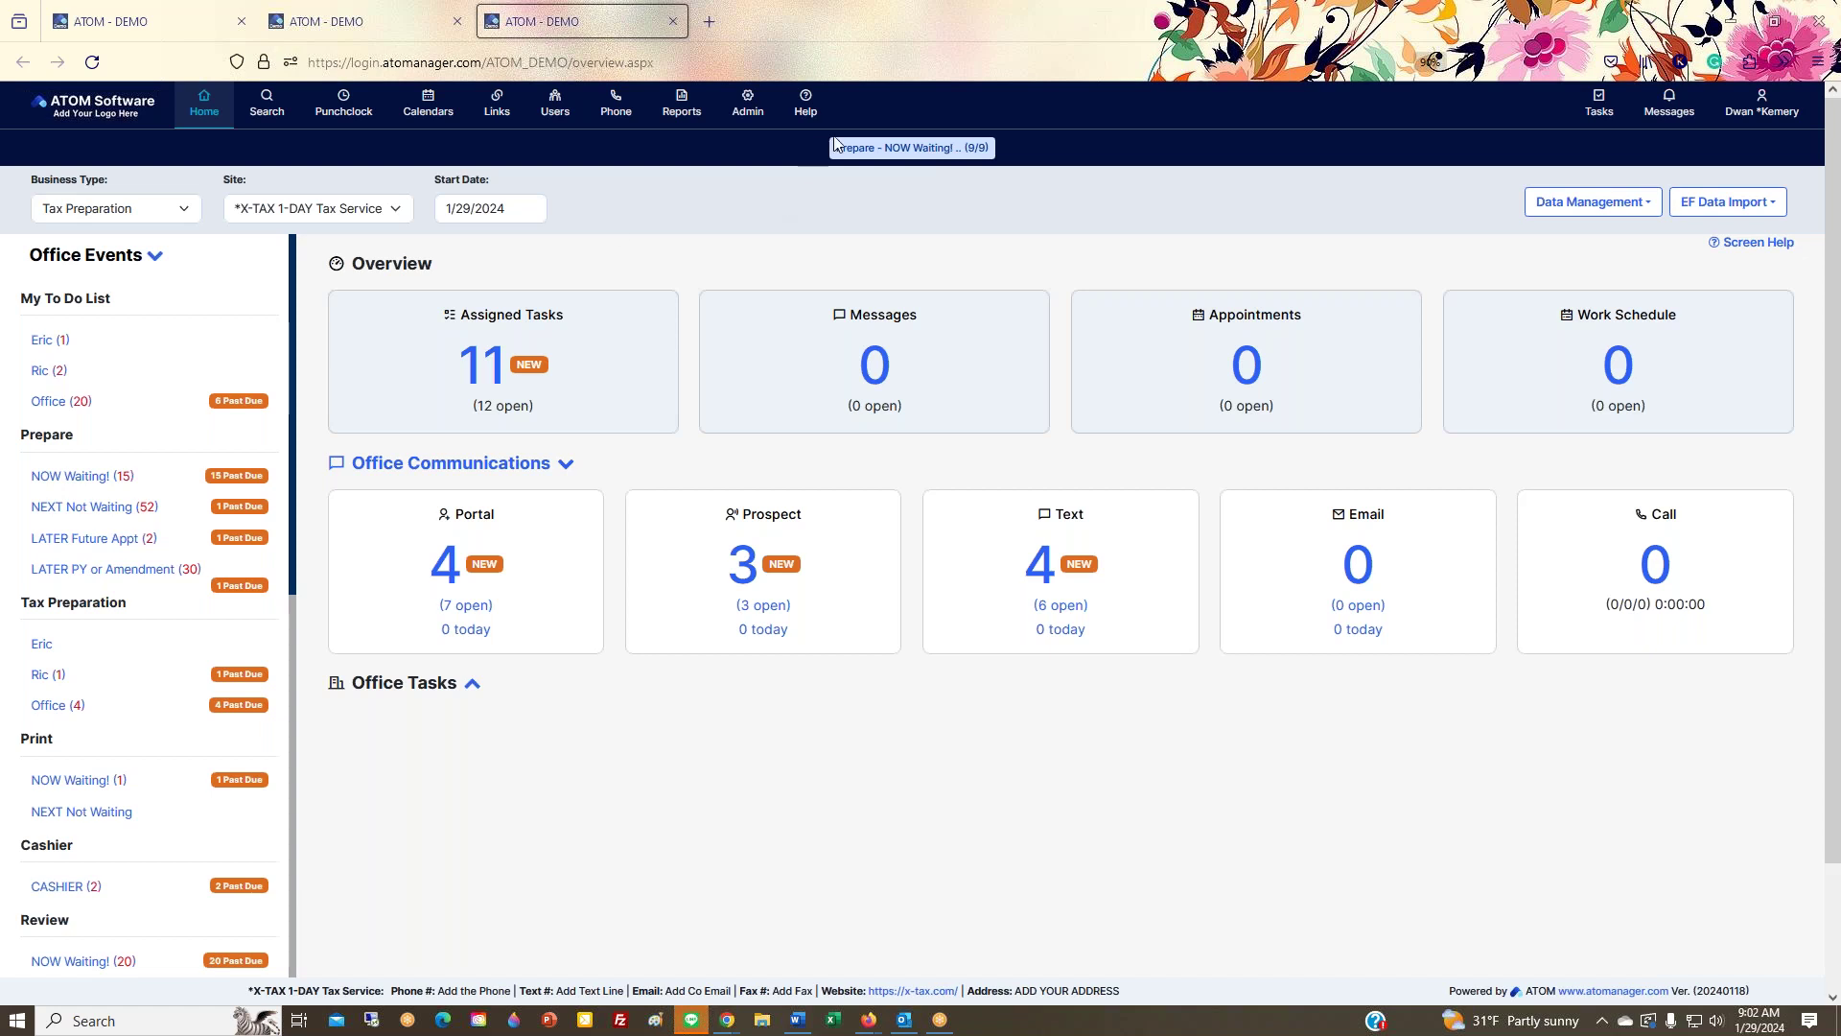
# Step: From the Help menu, open the ATOM Updates PDF with the 2023 Fall and 2024 Winter releases
pyautogui.click(813, 115)
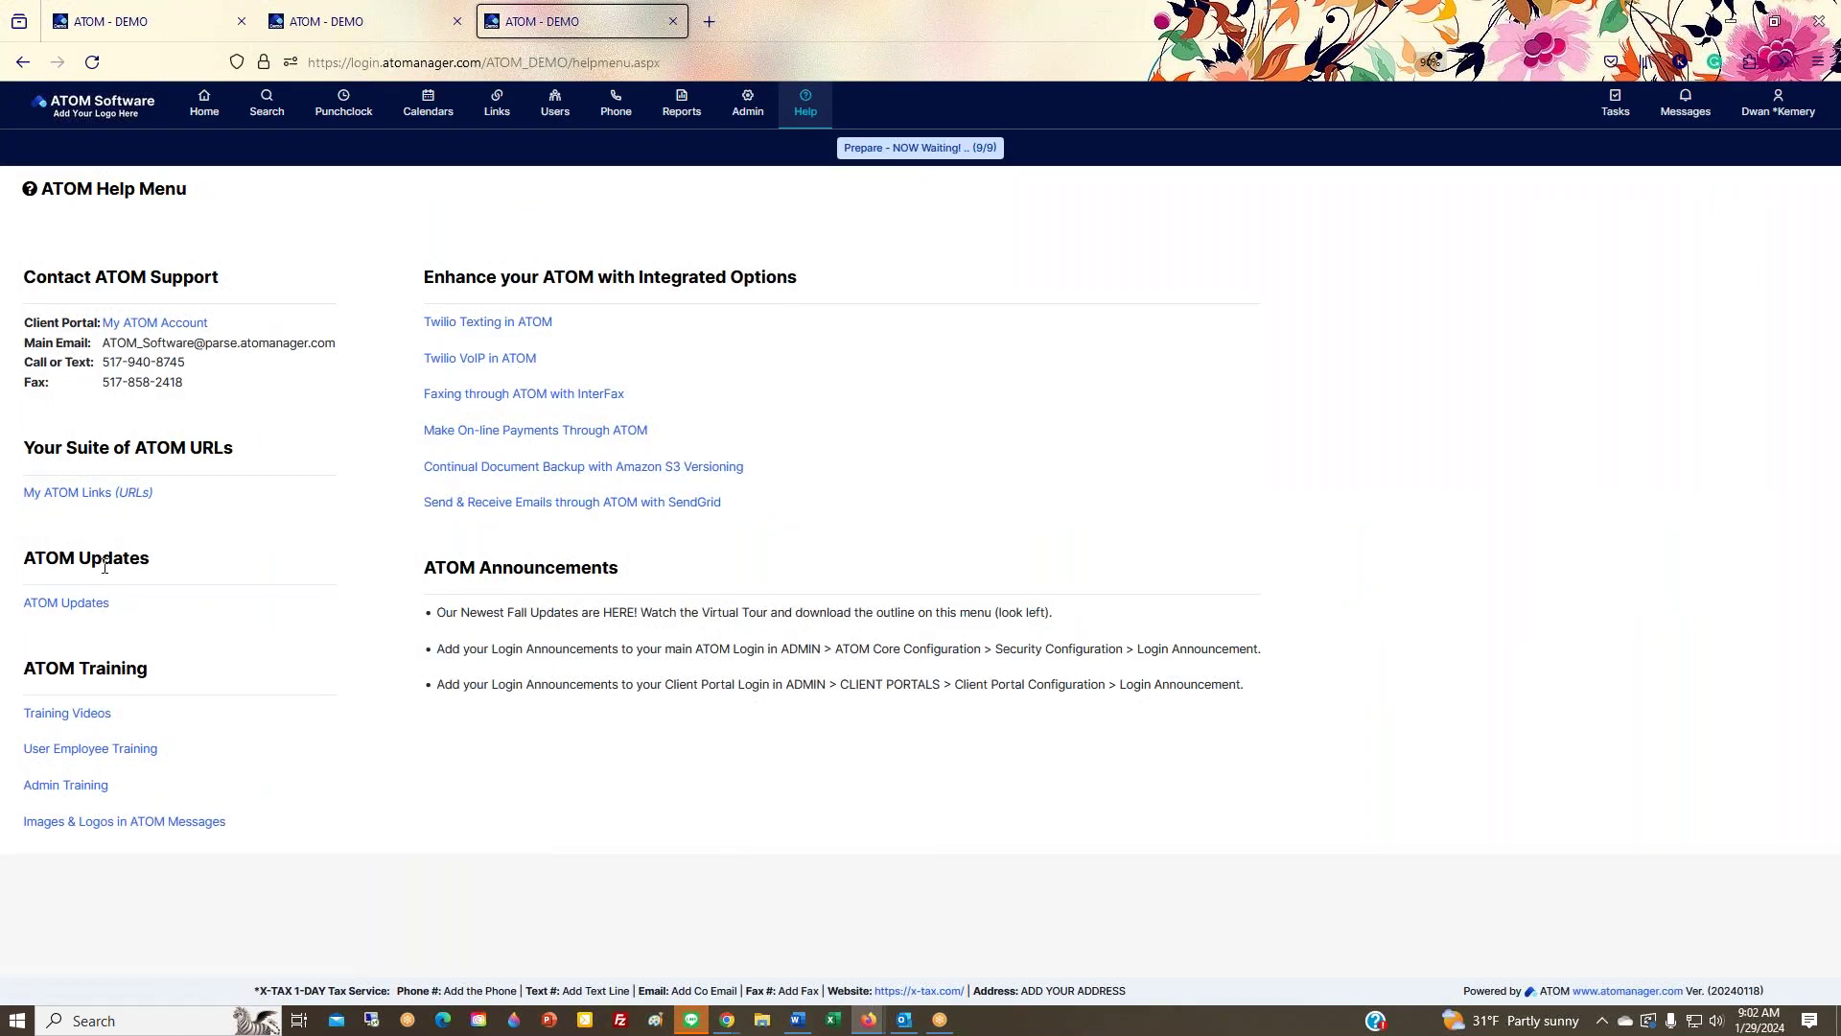
pyautogui.click(67, 604)
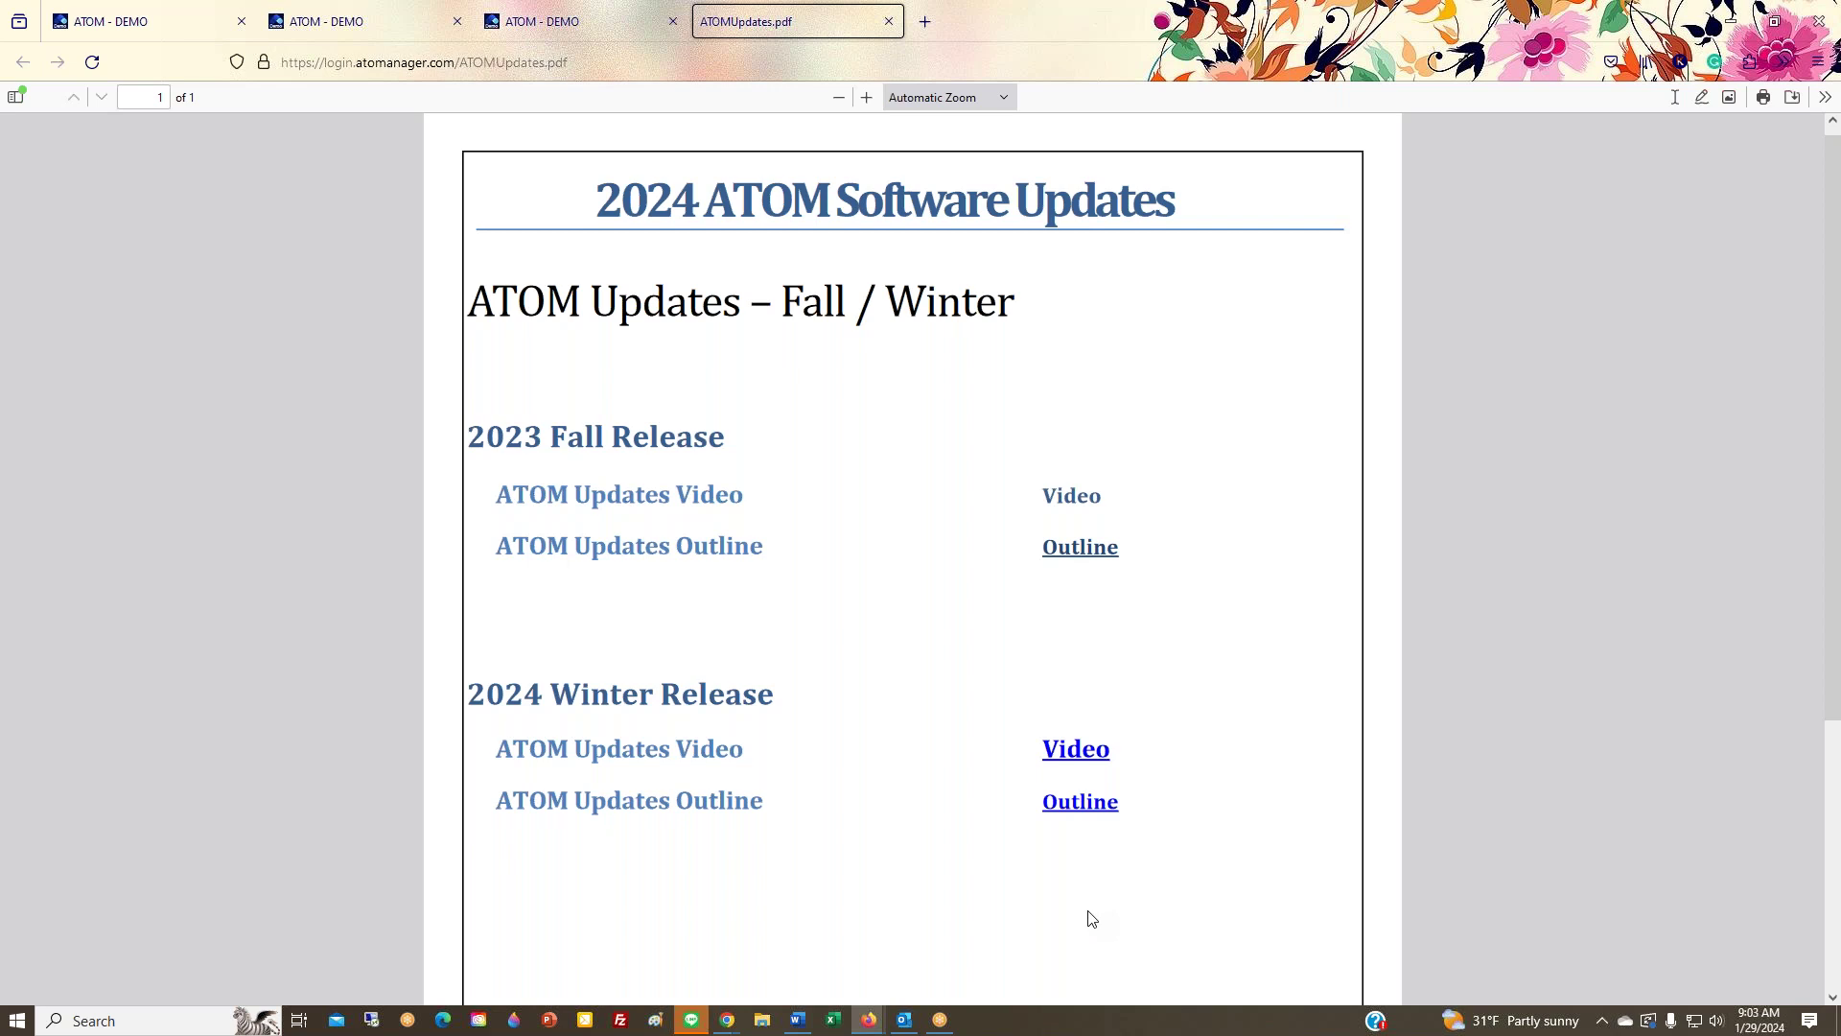
# Step: Close the ATOMUpdates.pdf tab to return to the ATOM - DEMO Home overview
pyautogui.click(889, 21)
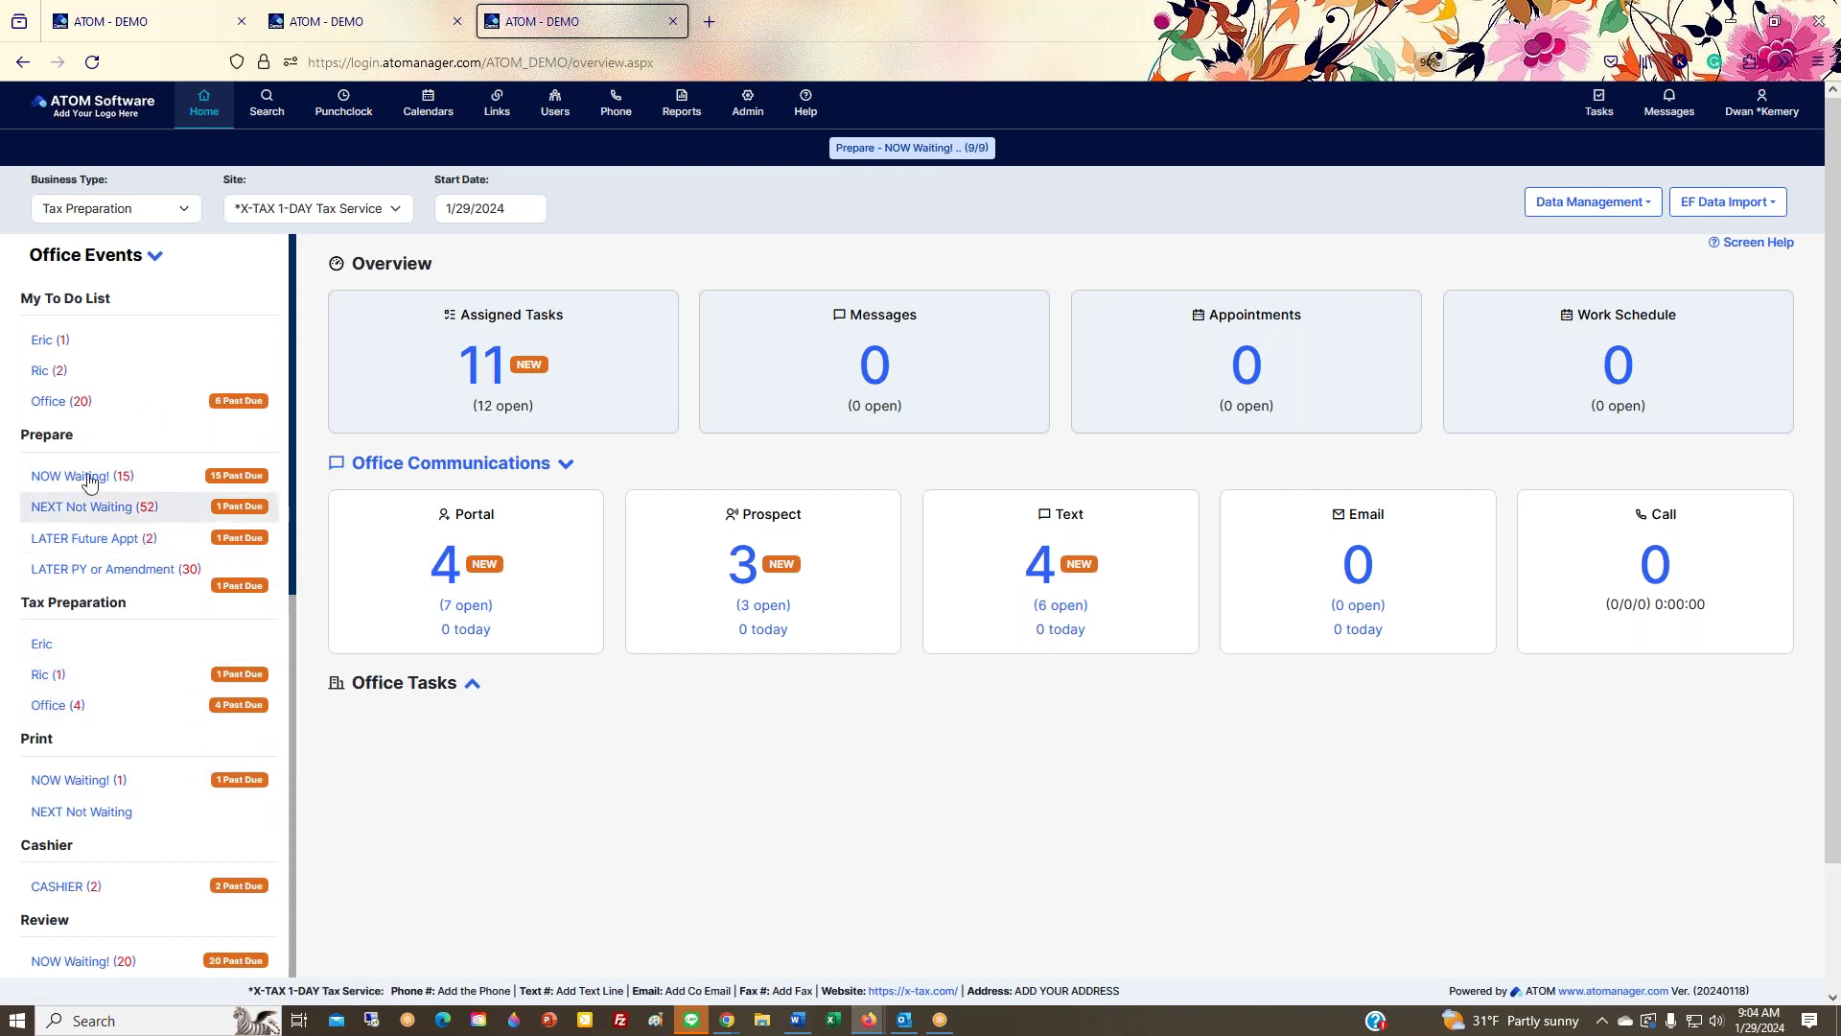
# Step: Highlight the Prepare and My To Do List headings, glance at Data Management, then open Portal messages
pyautogui.moveTo(85, 443); pyautogui.dragTo(15, 439)
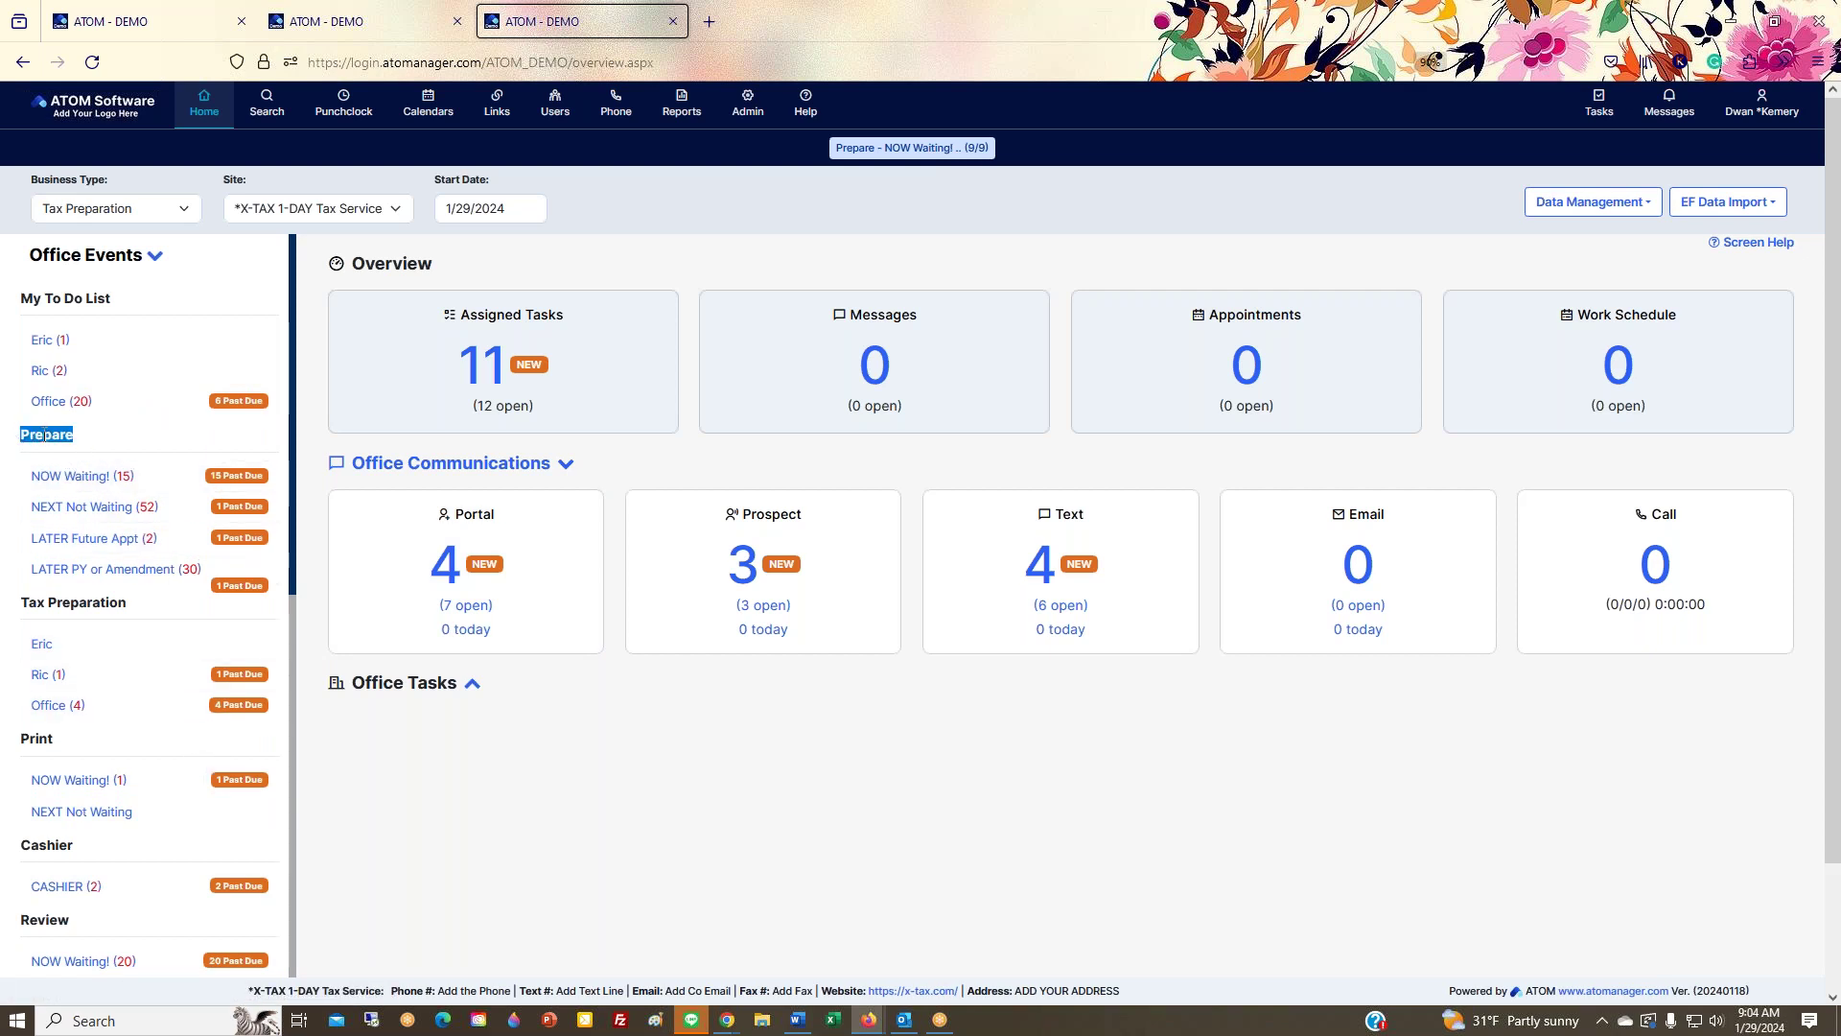
pyautogui.moveTo(117, 299); pyautogui.dragTo(21, 302)
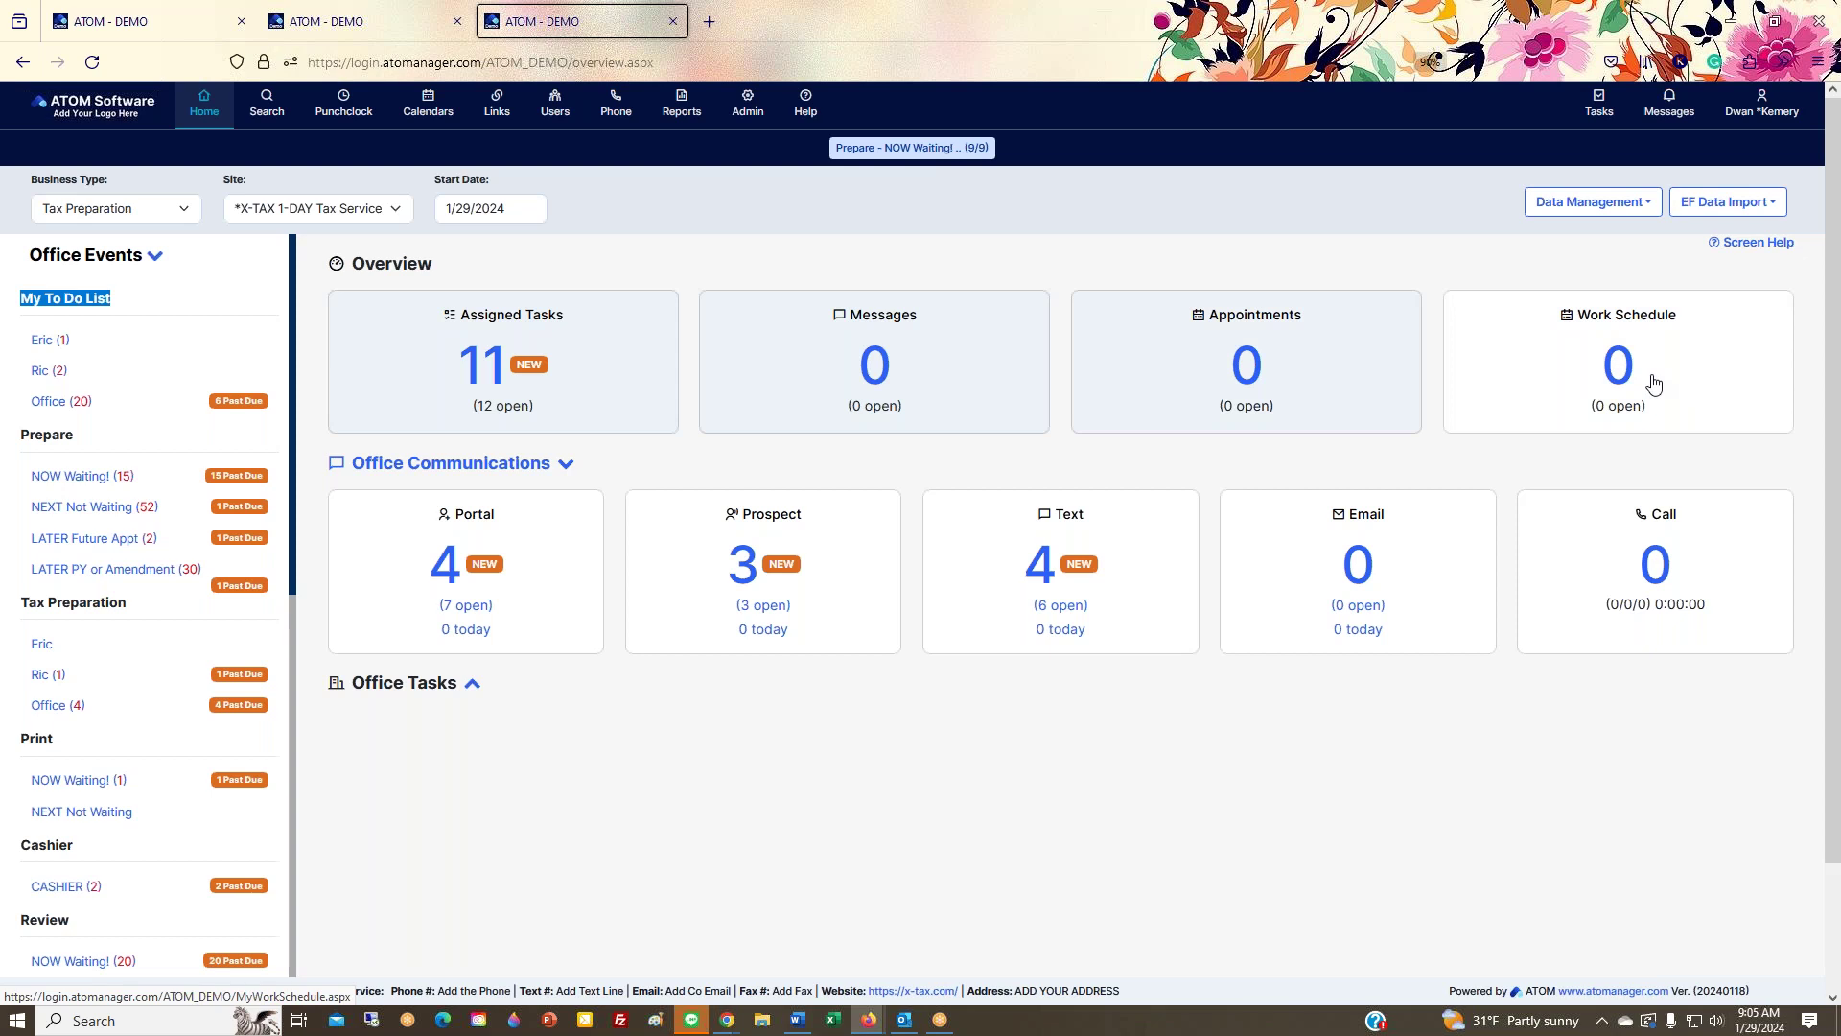
pyautogui.click(1592, 202)
pyautogui.click(1609, 257)
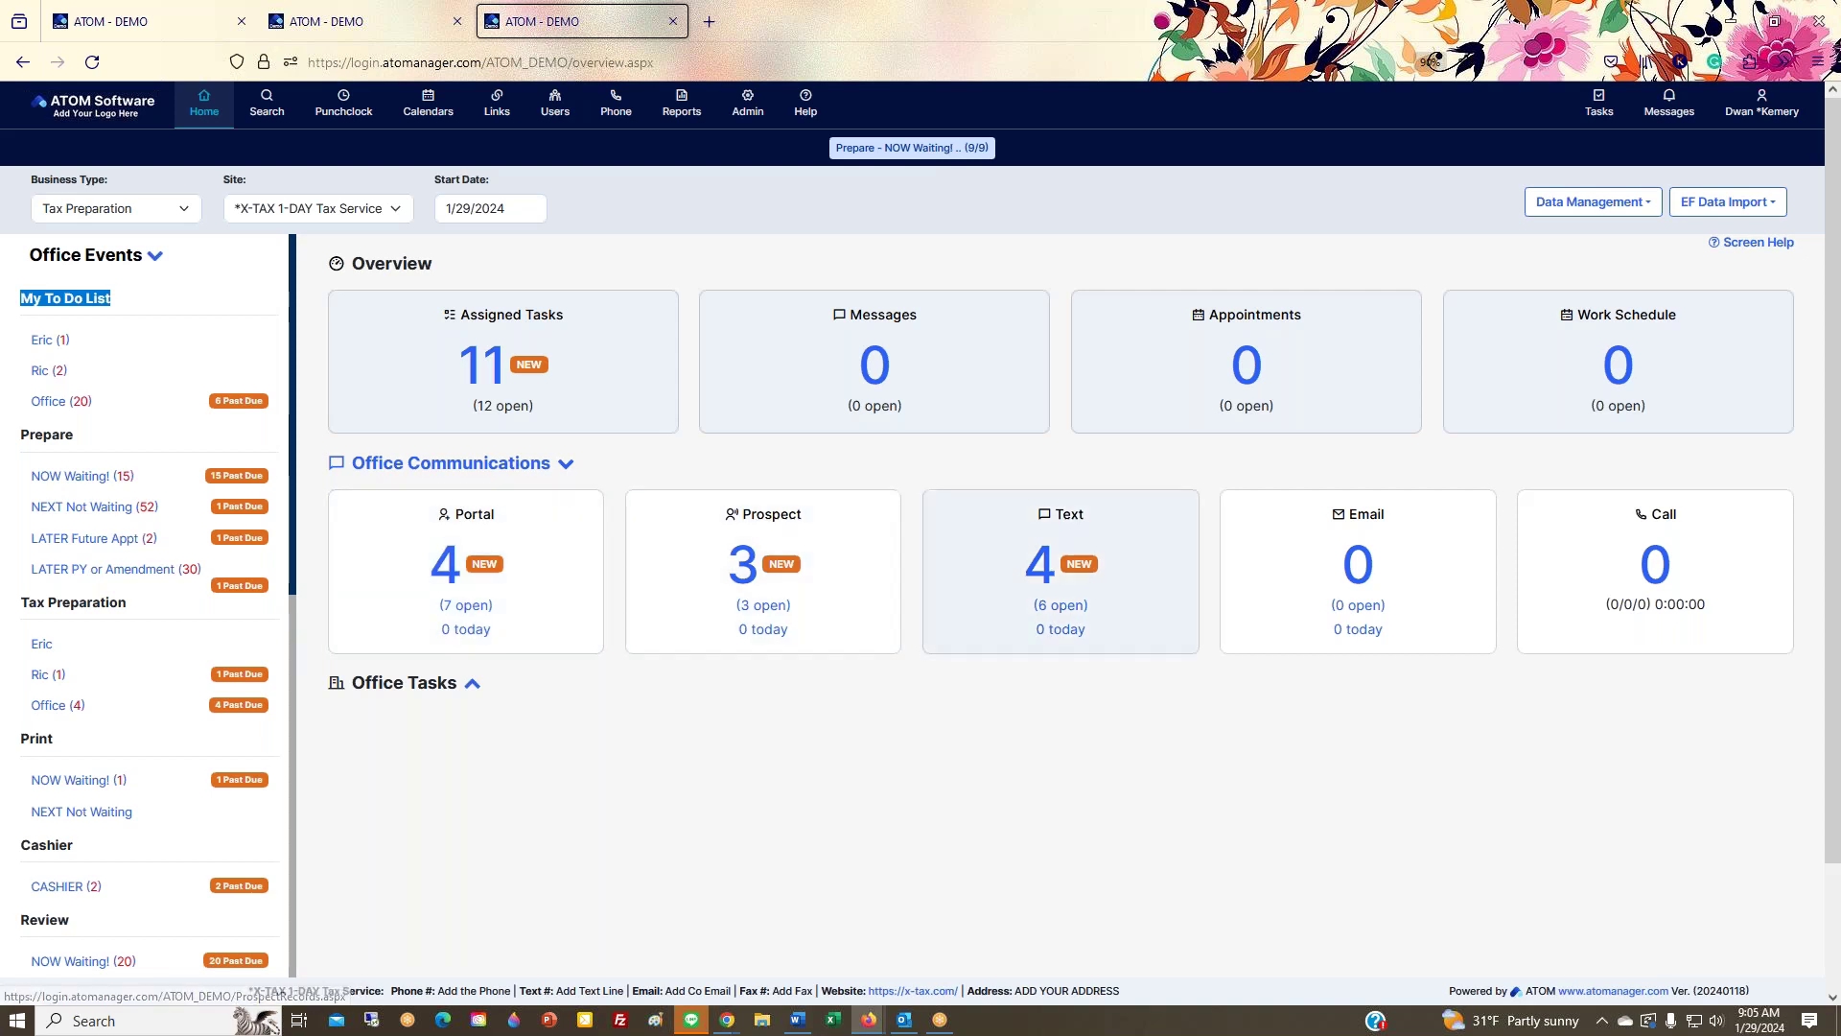
pyautogui.click(552, 573)
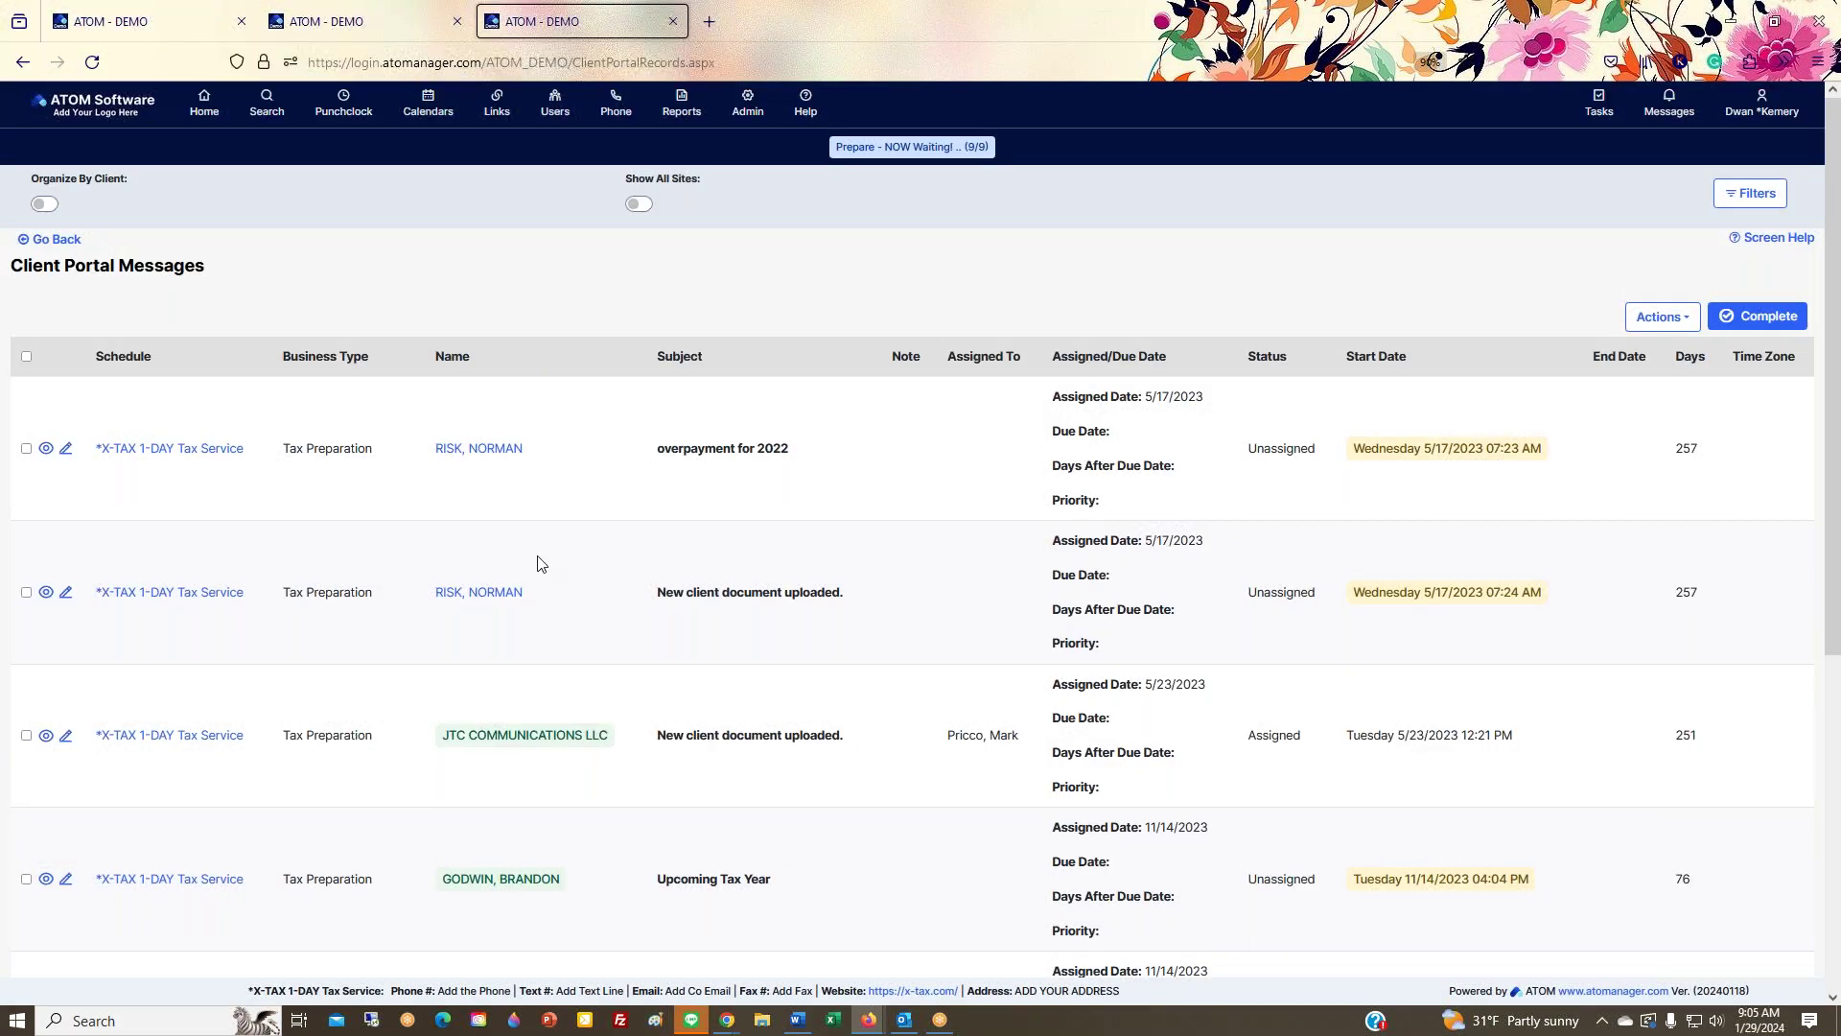
# Step: Go back from Client Portal Messages to the Overview dashboard with Alt+Left
pyautogui.hotkey('alt', 'Left')
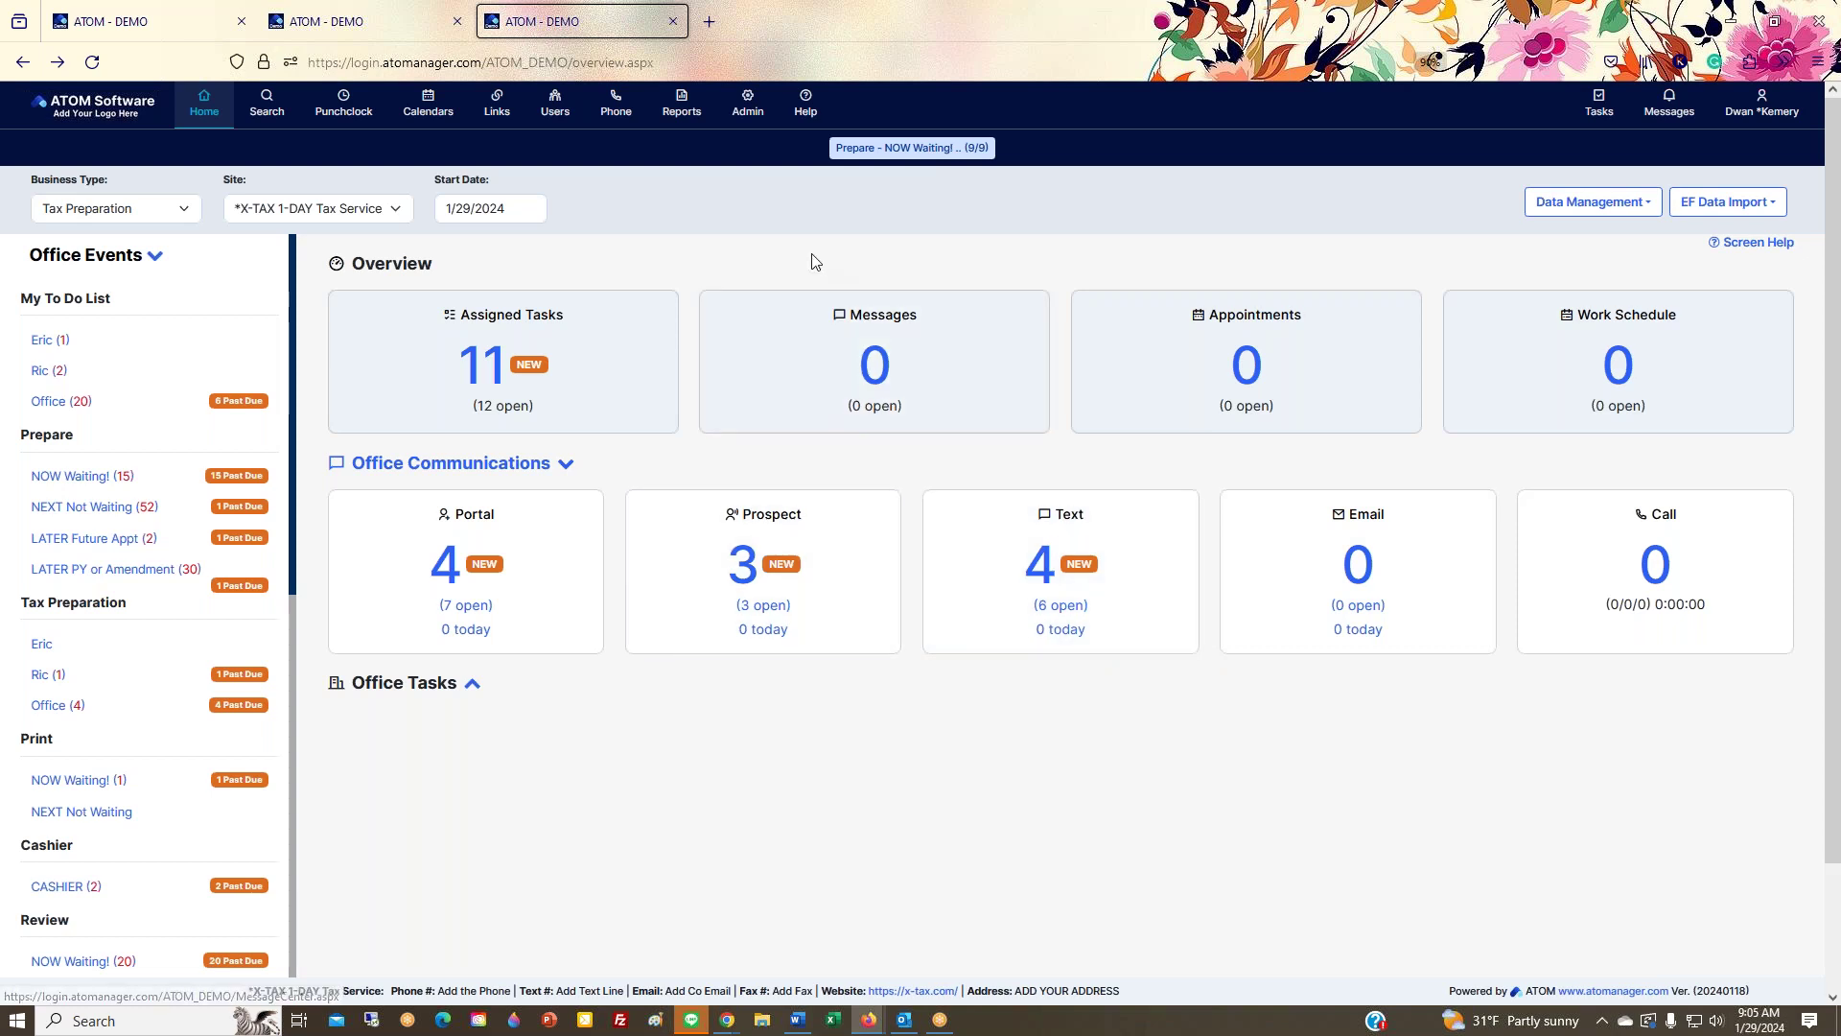
# Step: Visit the Help Menu, return Home, and reopen the Client Portal Messages list via the Portal card
pyautogui.click(802, 113)
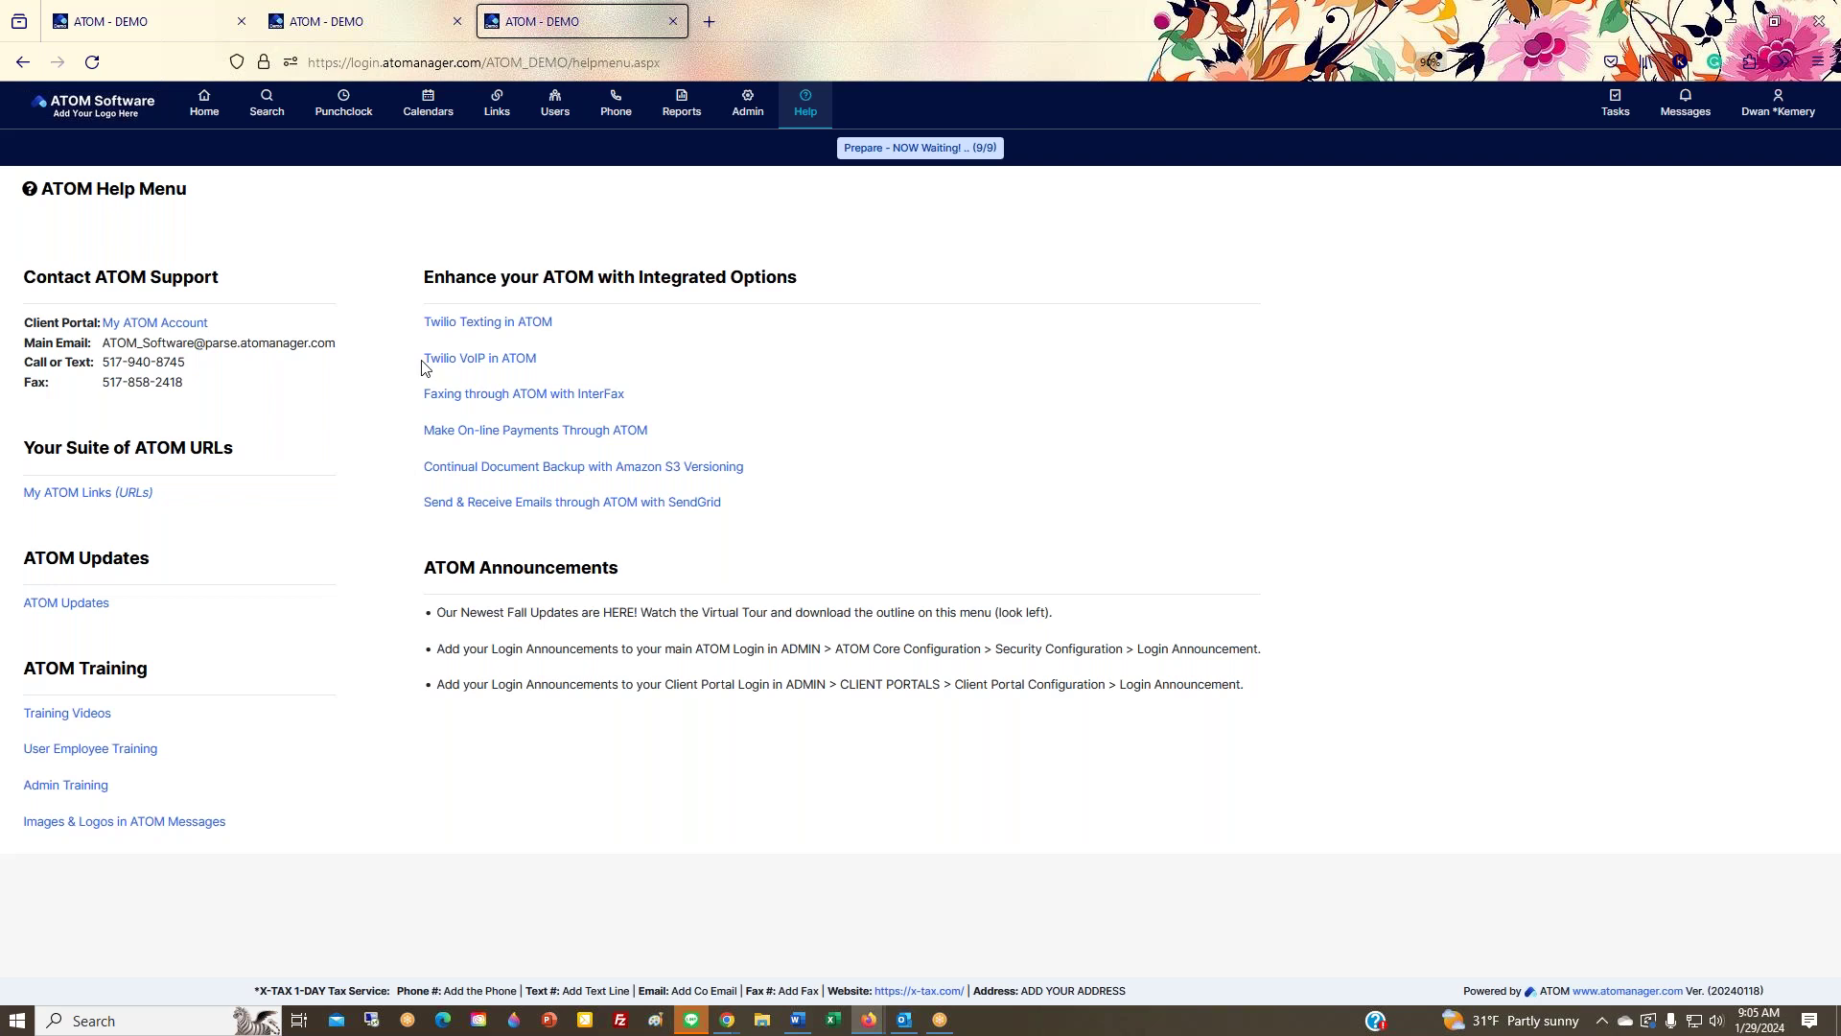
pyautogui.click(217, 121)
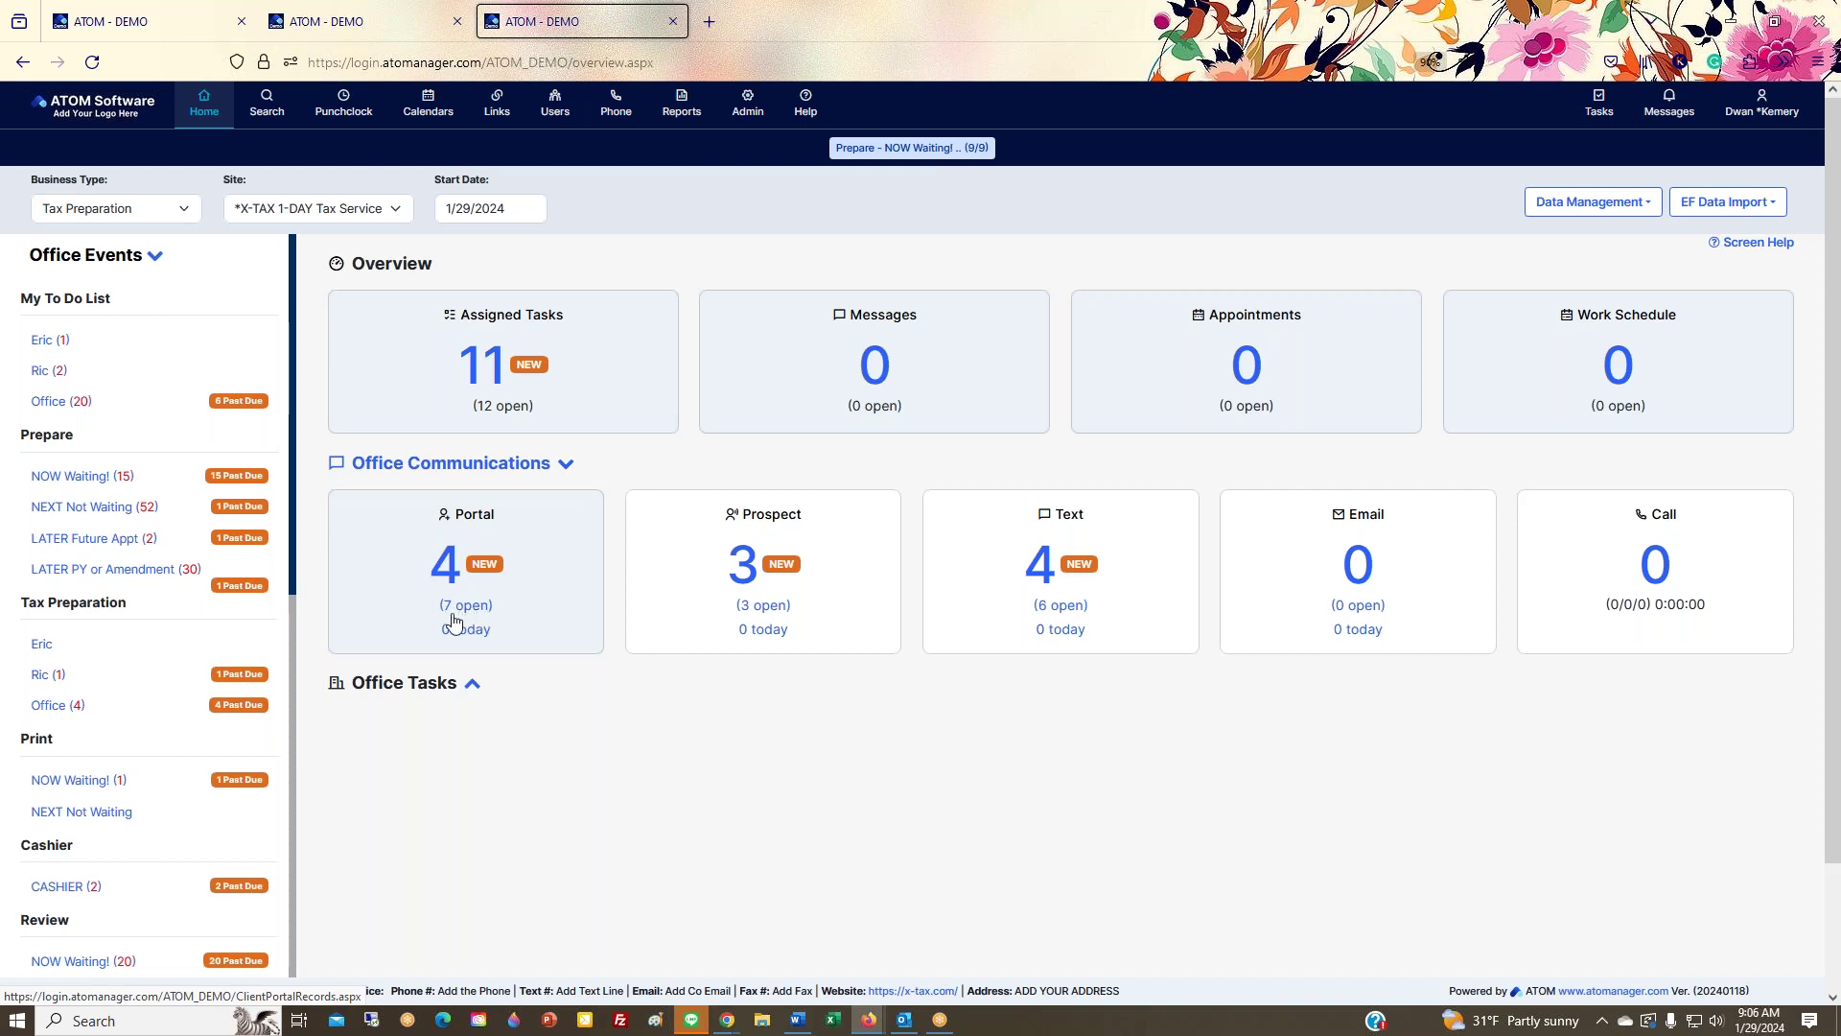
pyautogui.click(404, 576)
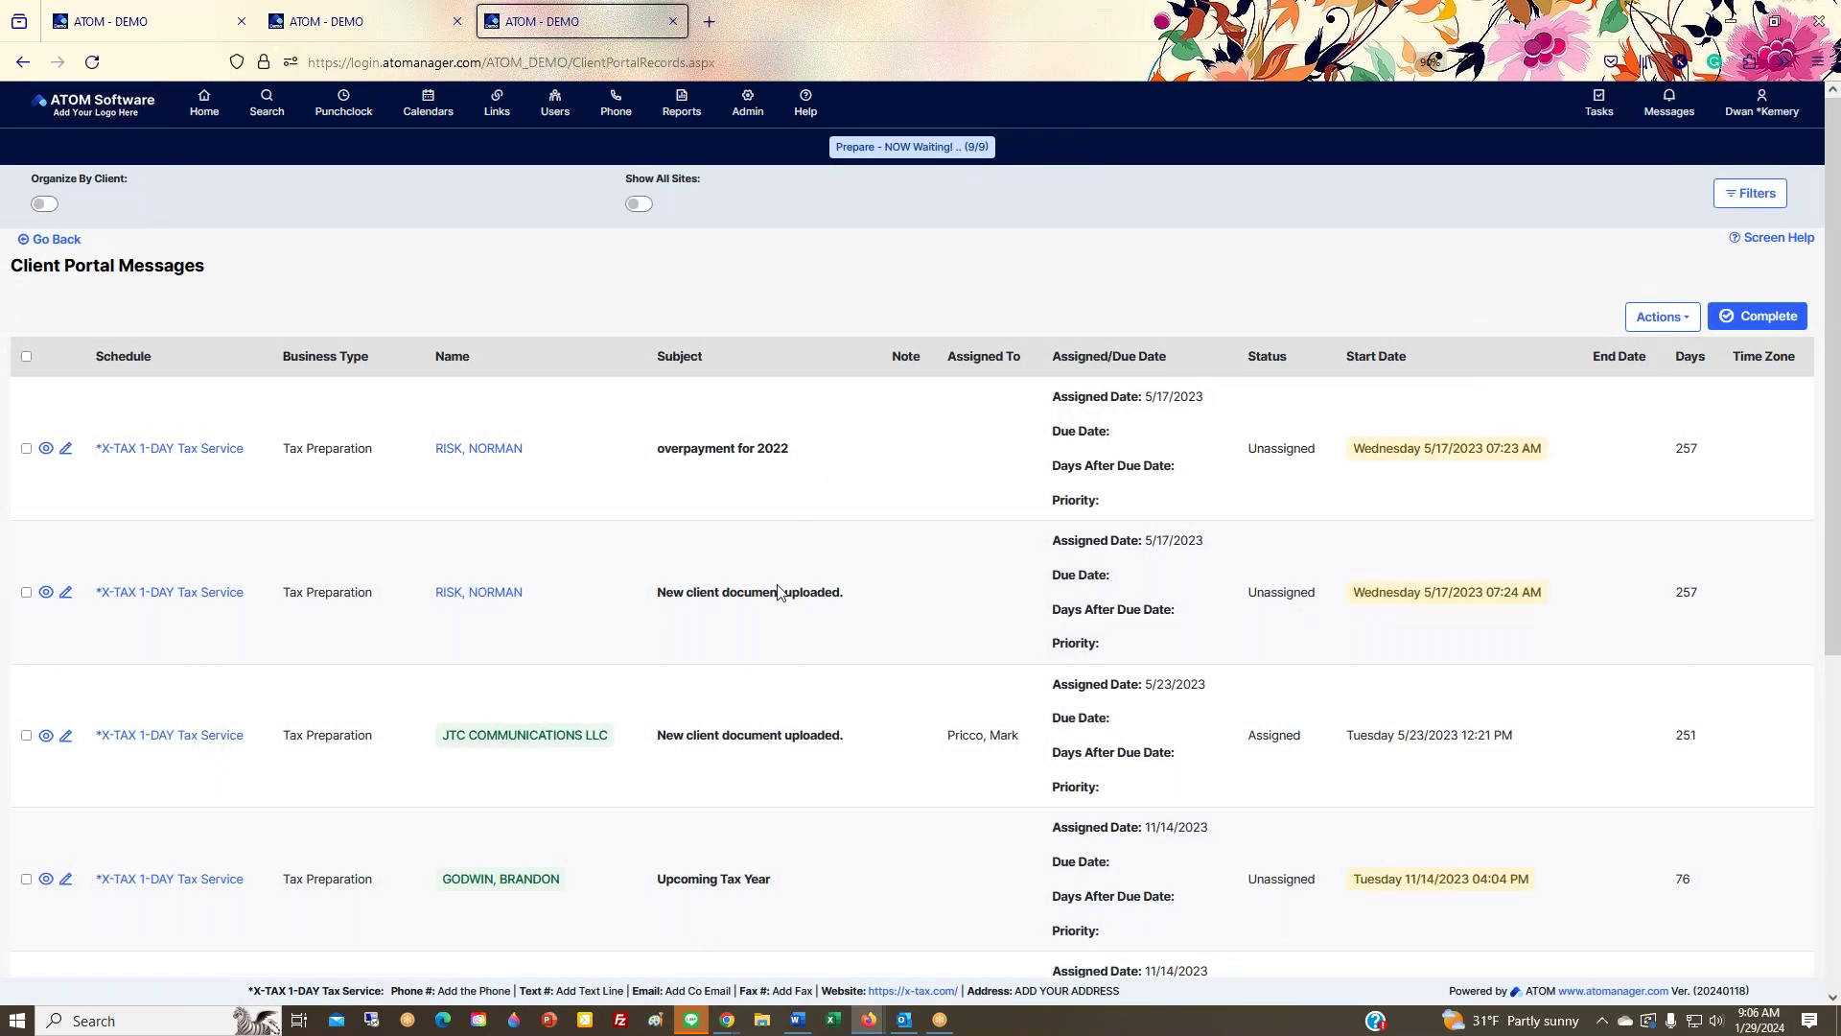
# Step: Scroll the portal messages highlighting assignees, reload the page, then return to the Home dashboard
pyautogui.scroll(-3, 781, 590)
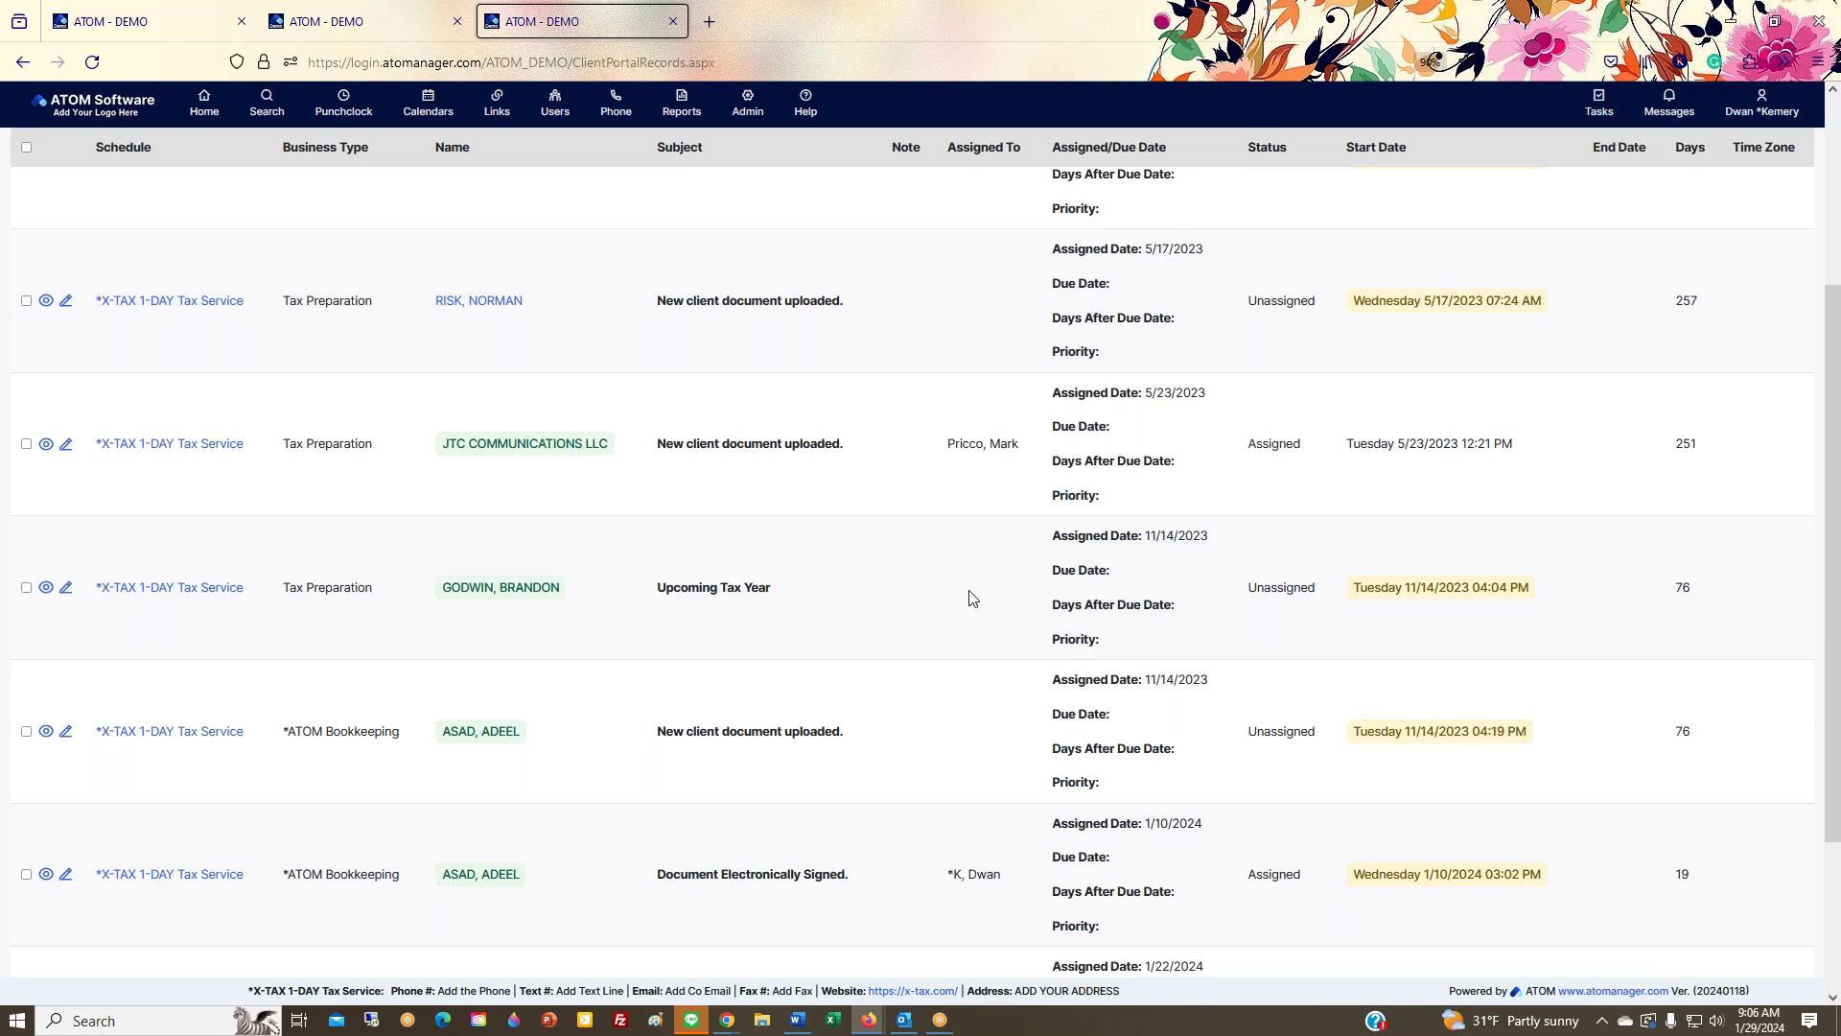
pyautogui.moveTo(950, 444); pyautogui.dragTo(1007, 446)
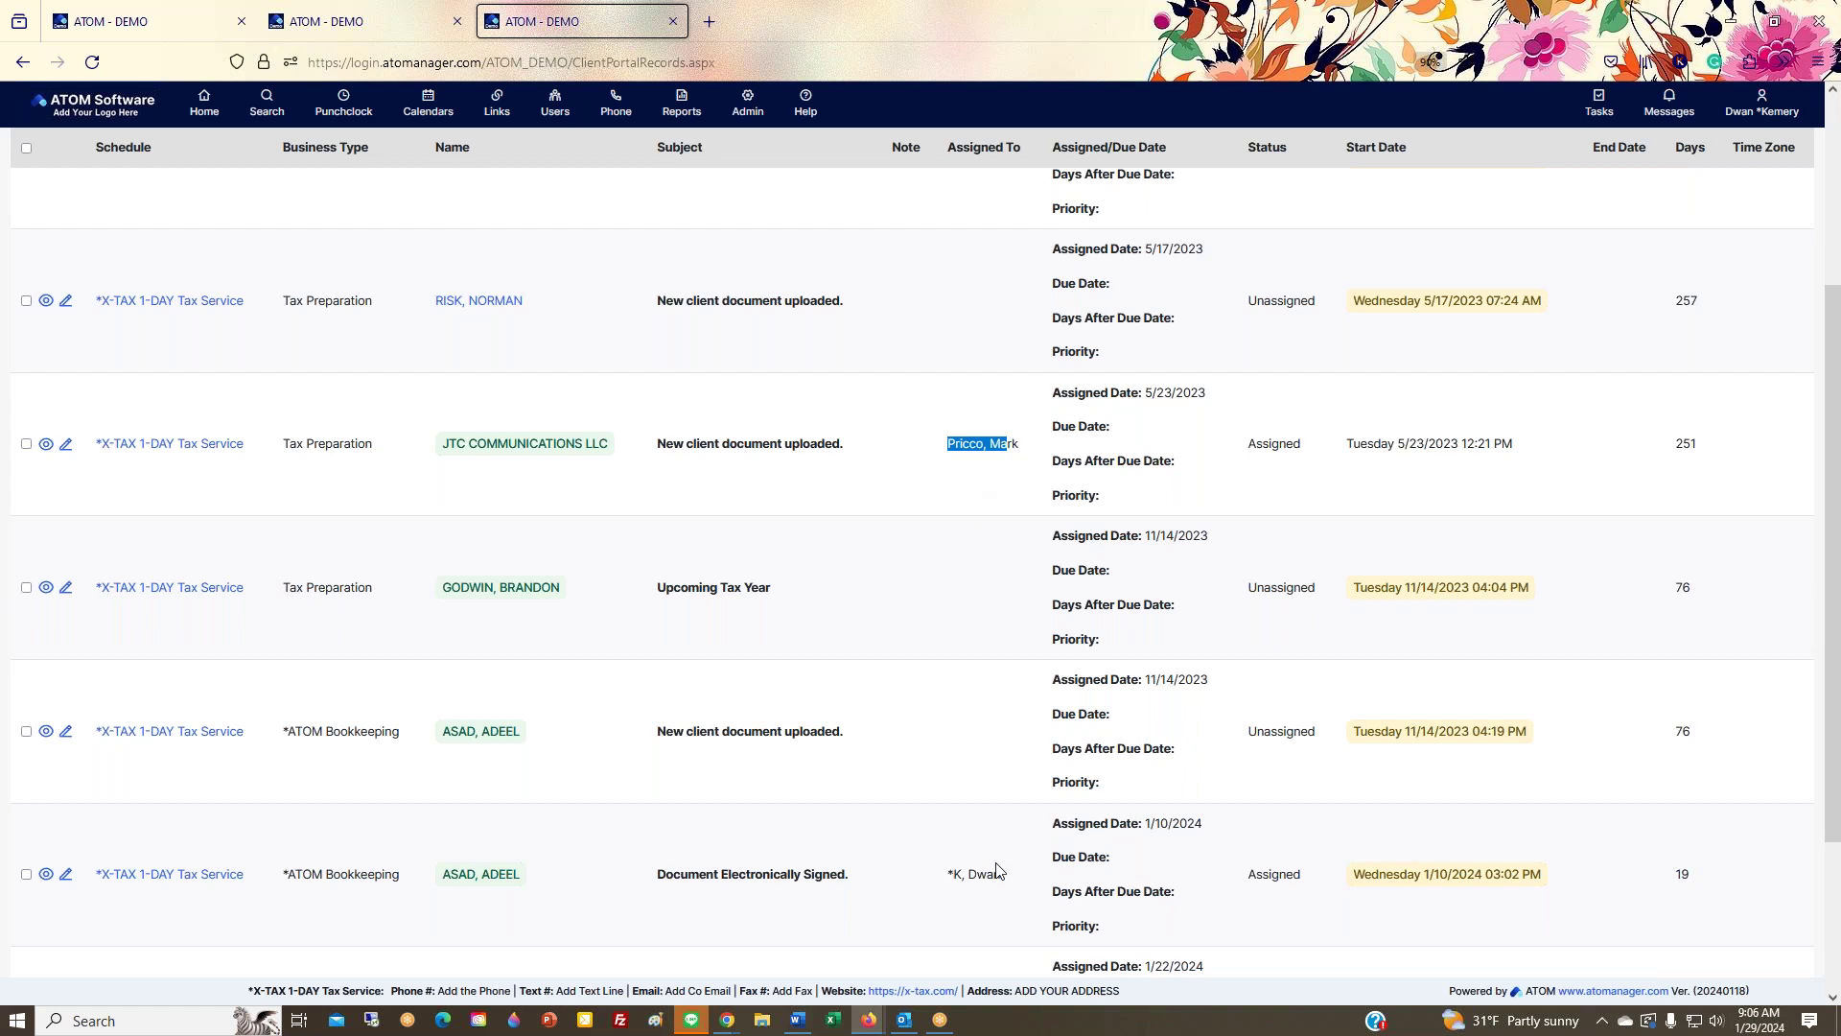
pyautogui.moveTo(1000, 873); pyautogui.dragTo(955, 872)
pyautogui.scroll(-3, 944, 893)
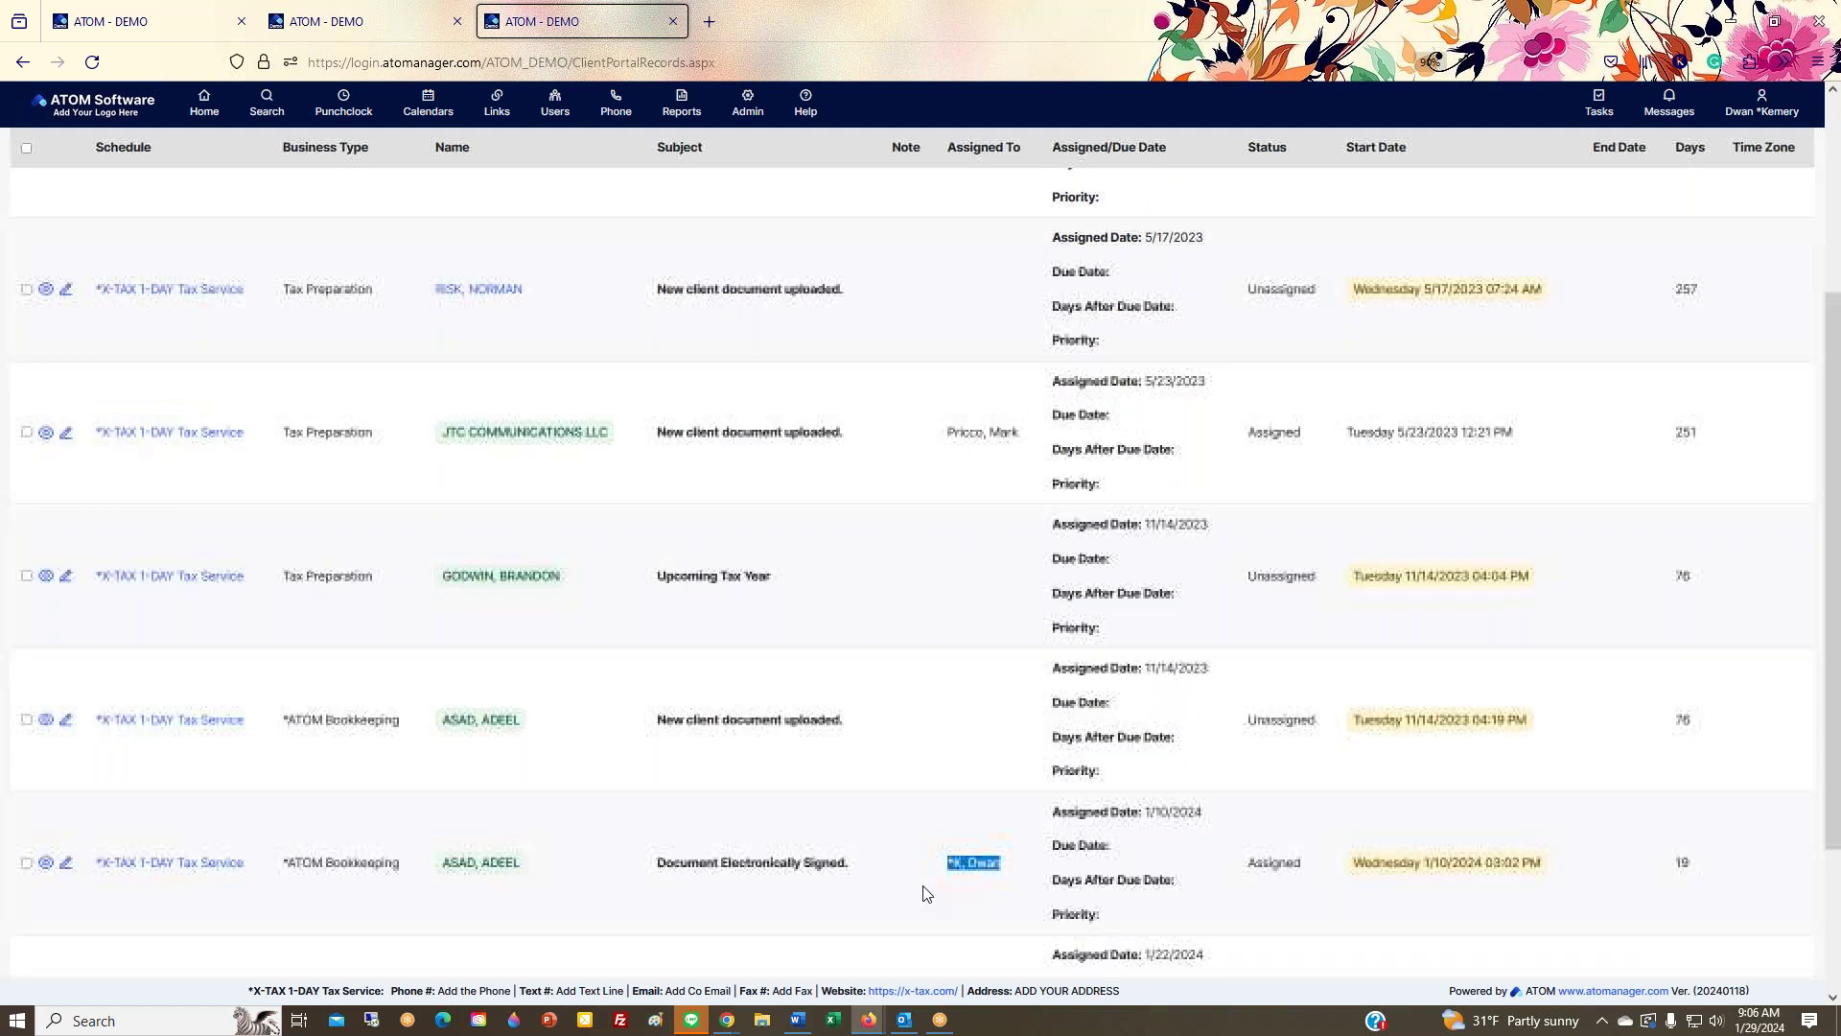
pyautogui.press('F5')
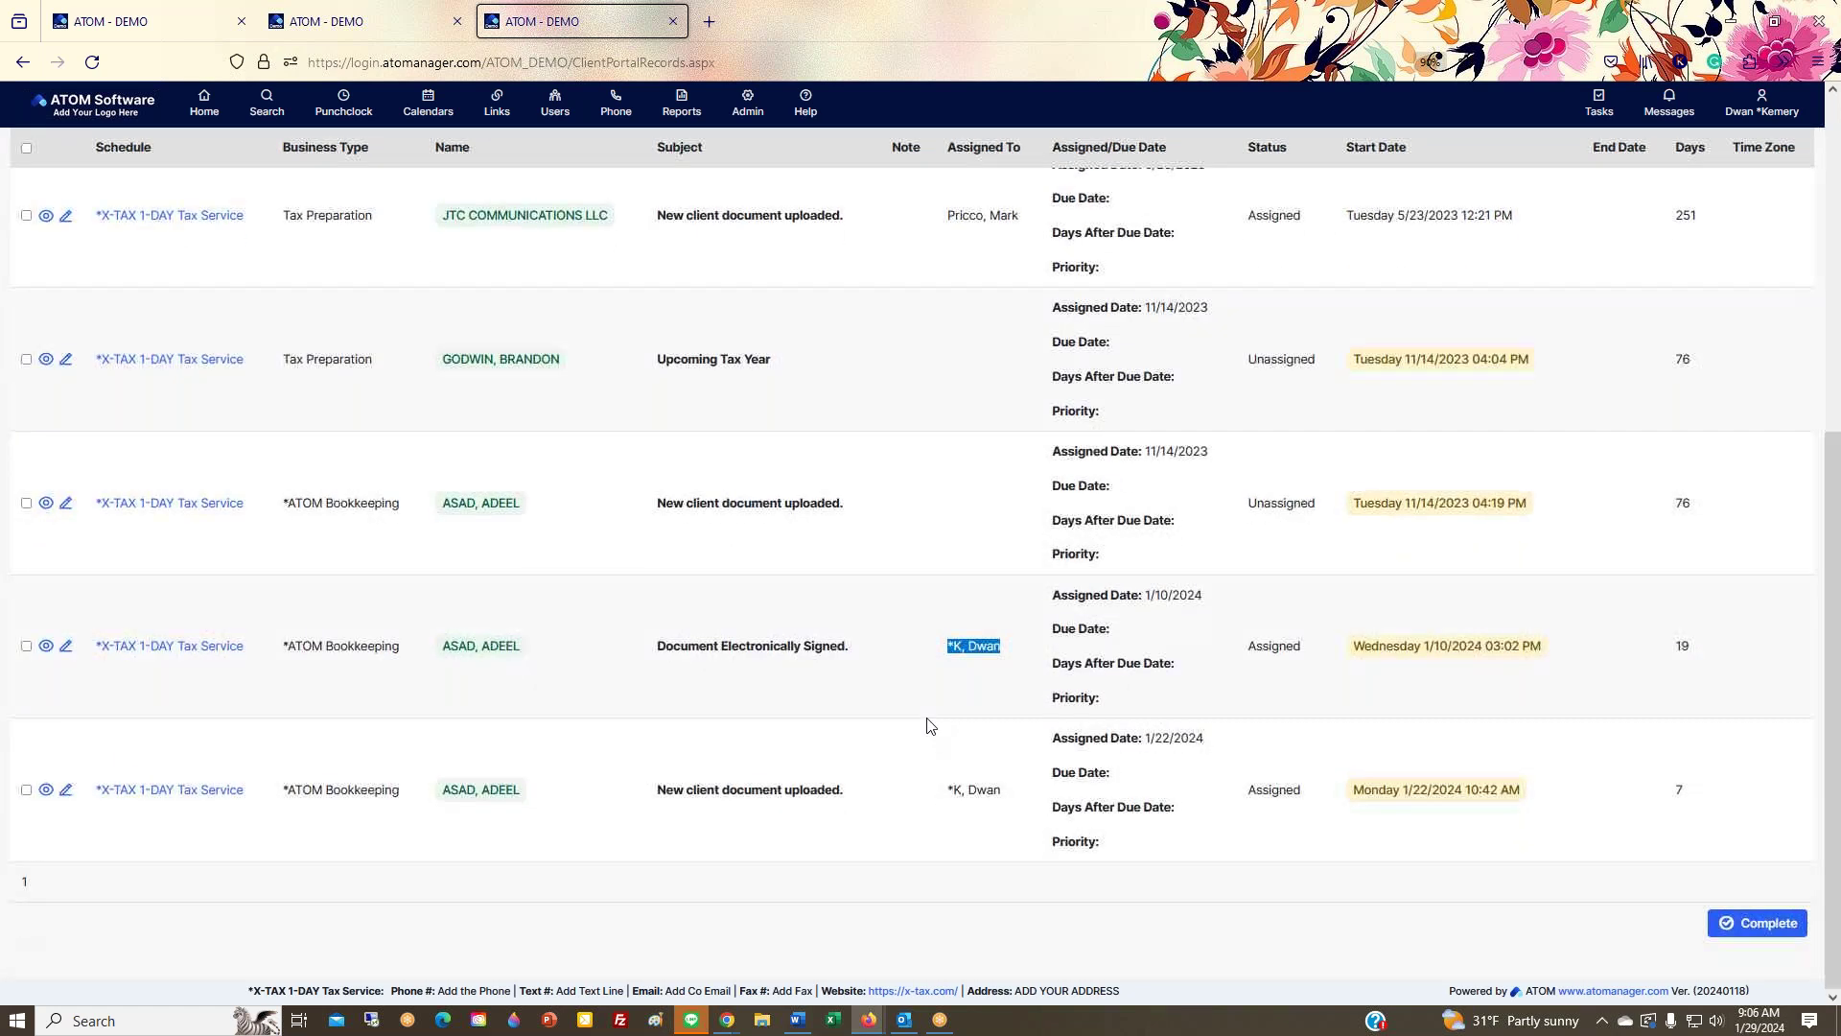
pyautogui.click(226, 135)
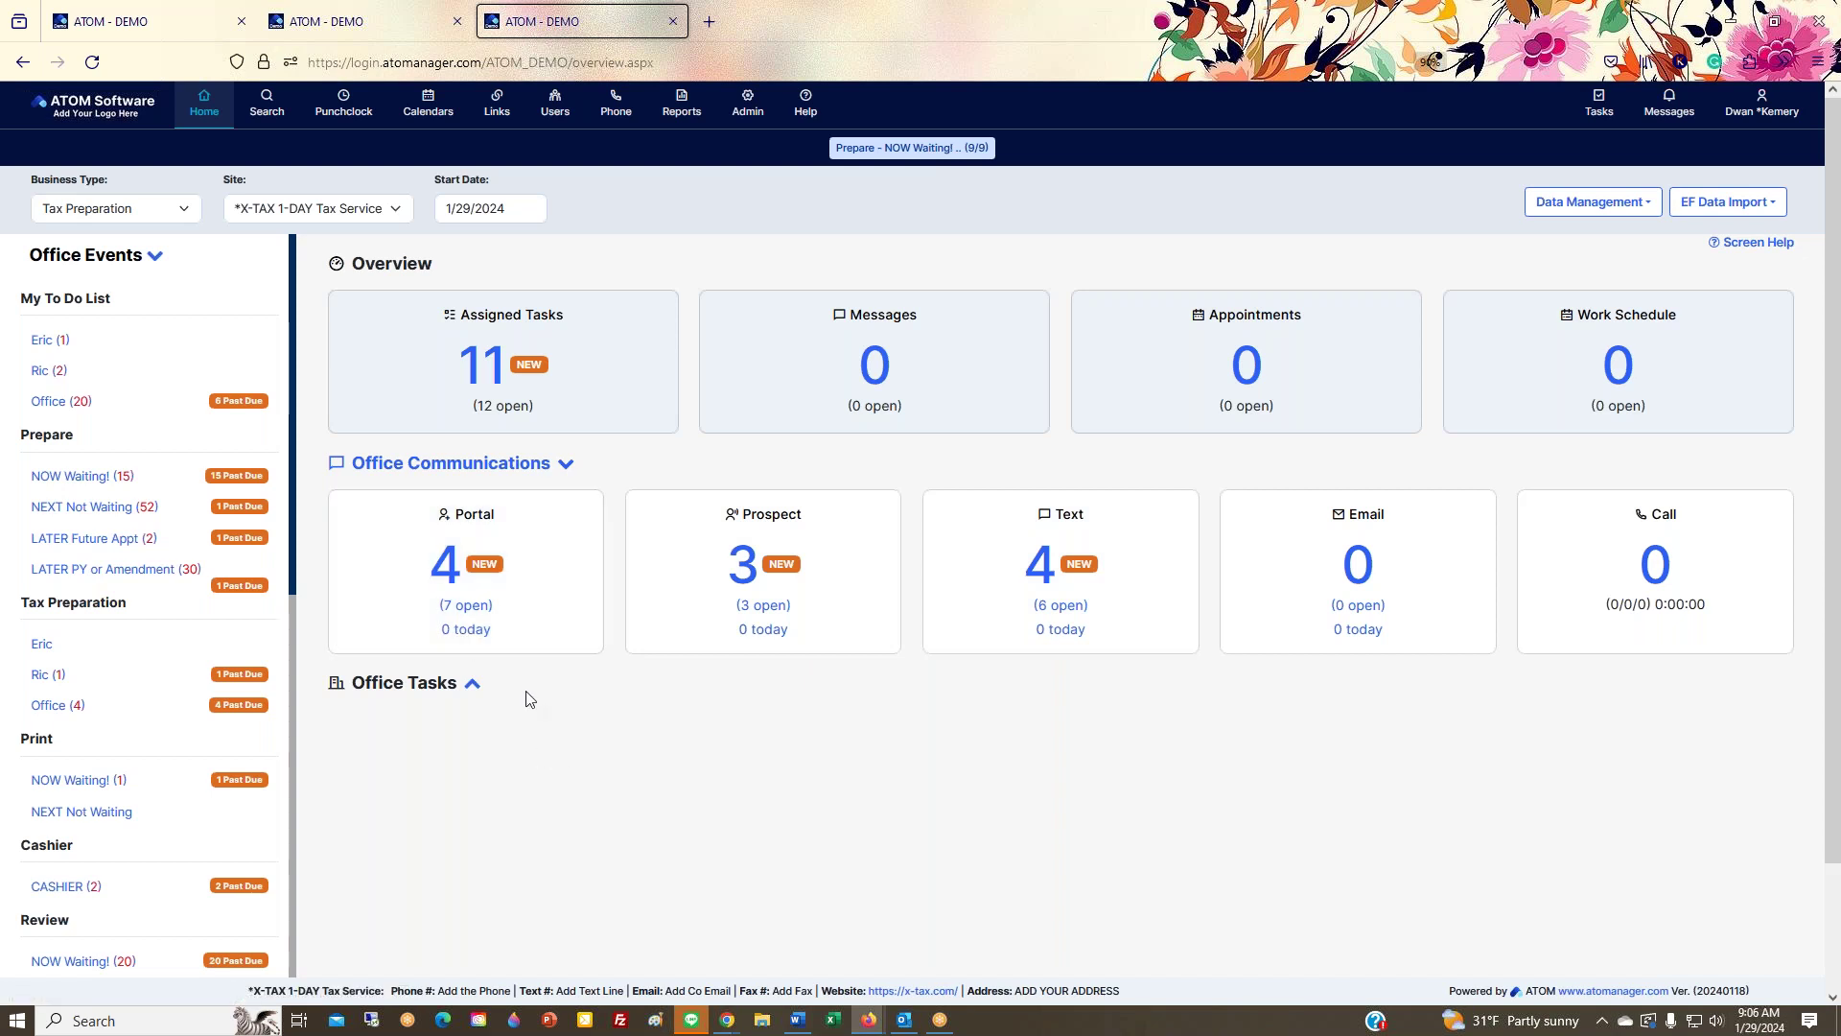
pyautogui.click(451, 635)
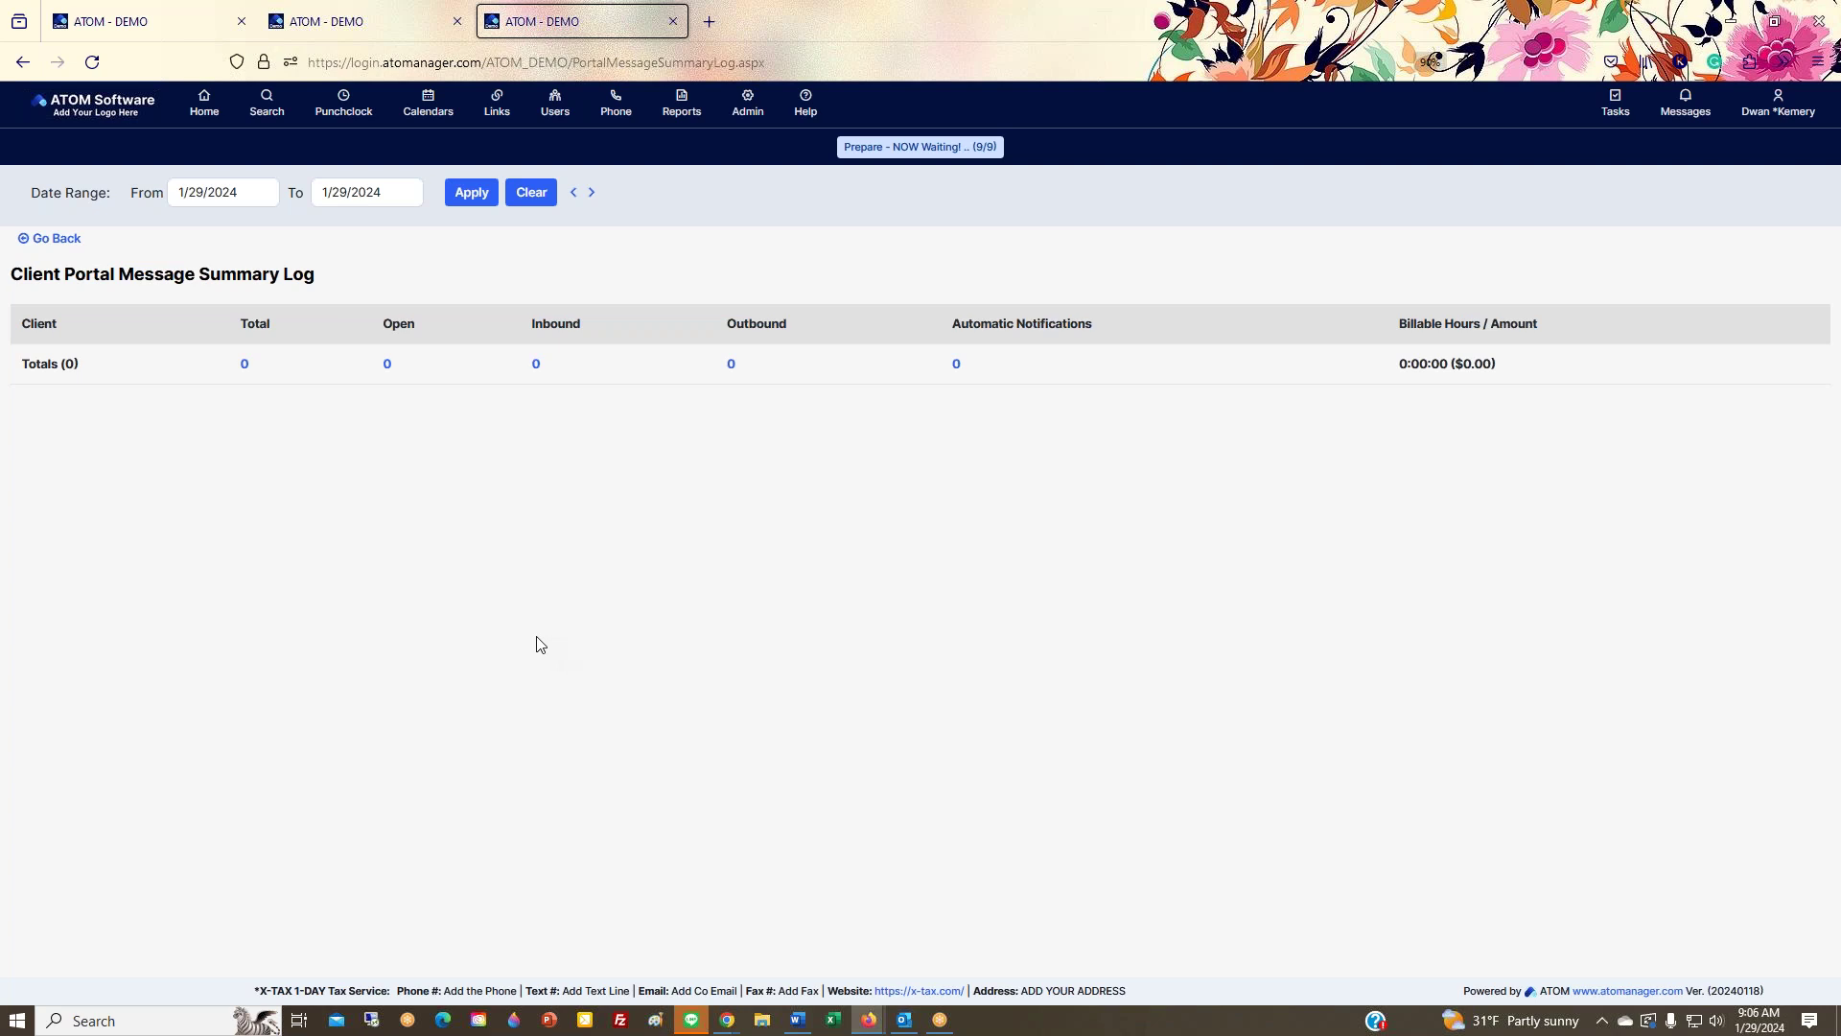
pyautogui.hotkey('alt', 'Left')
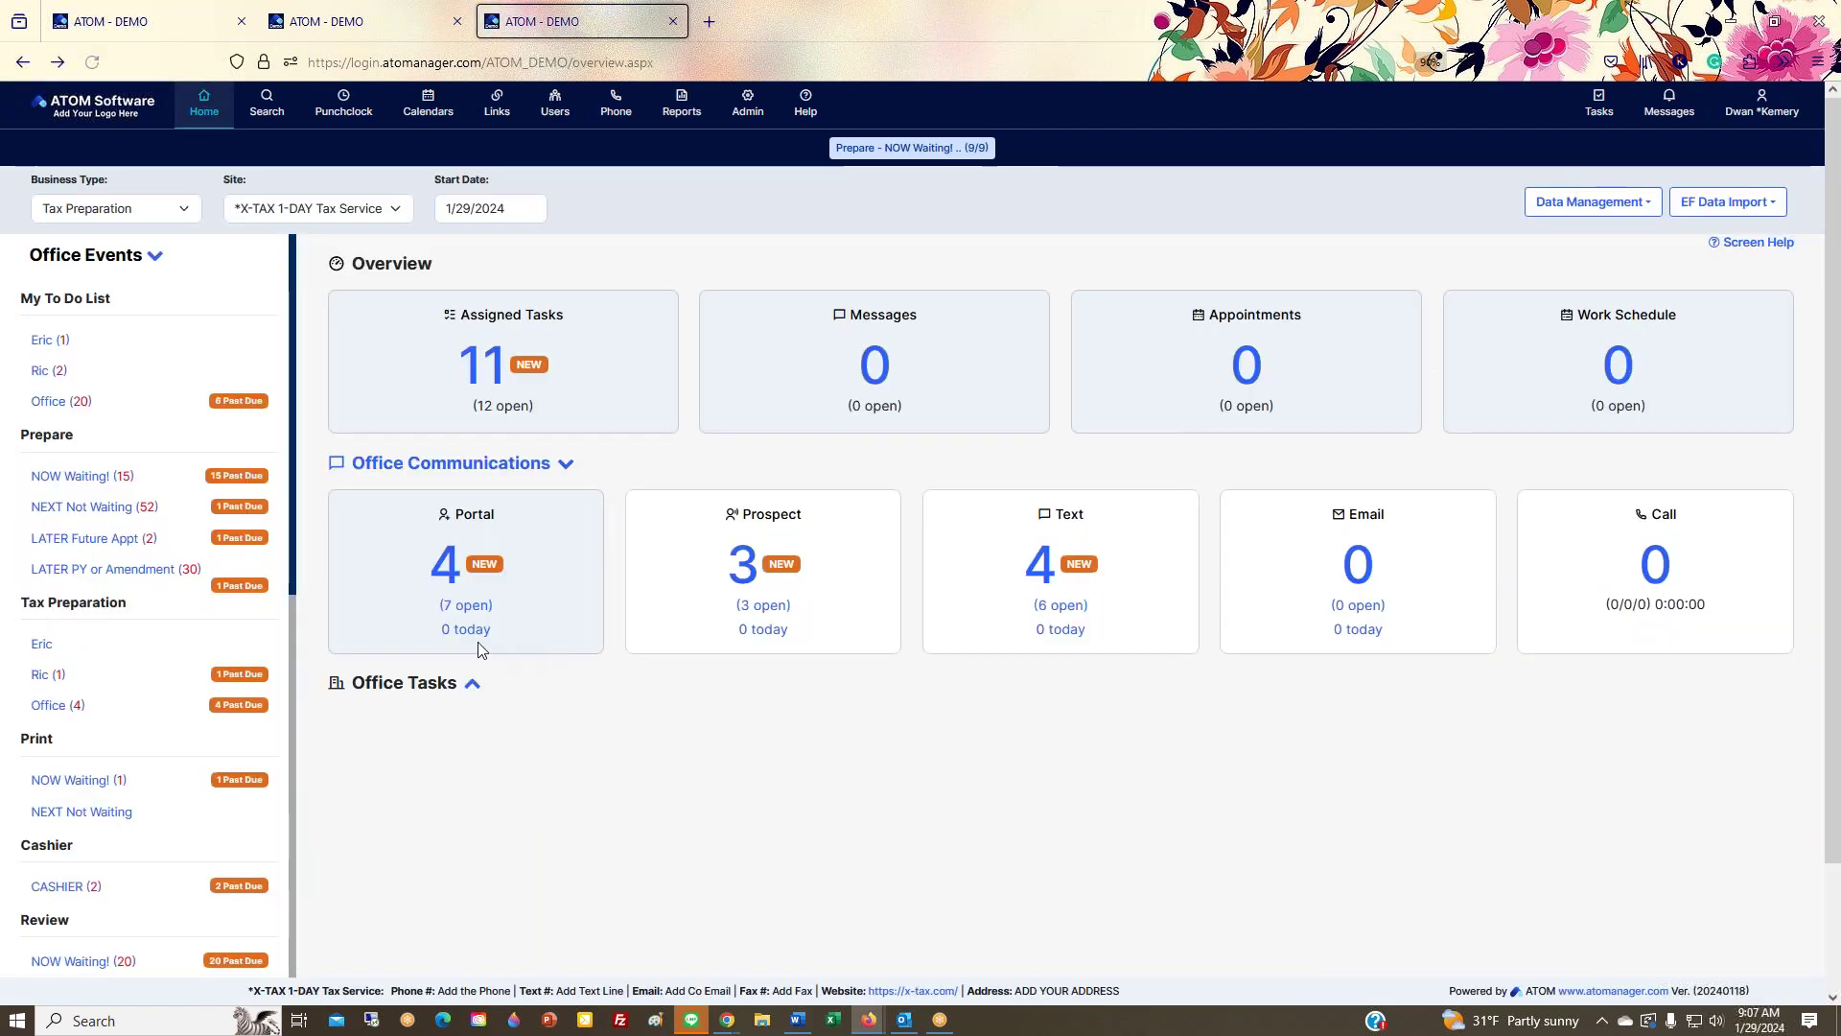
pyautogui.click(473, 619)
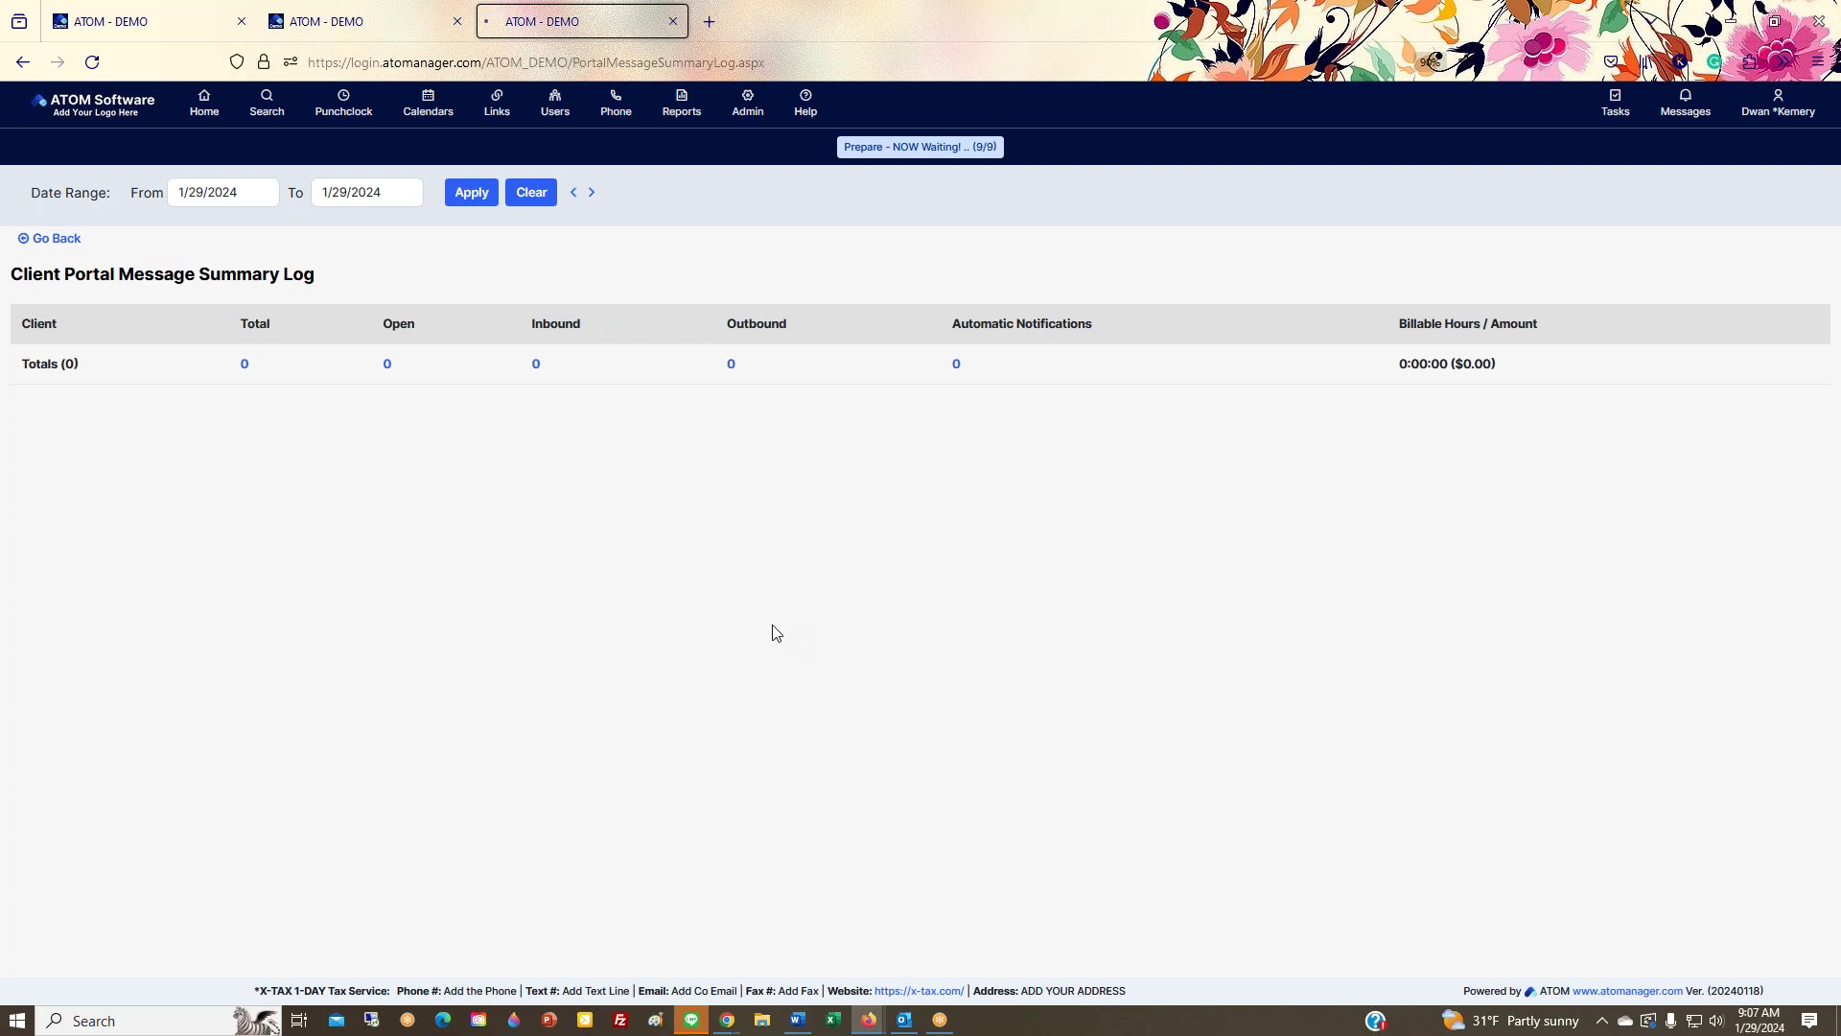
pyautogui.hotkey('alt', 'Left')
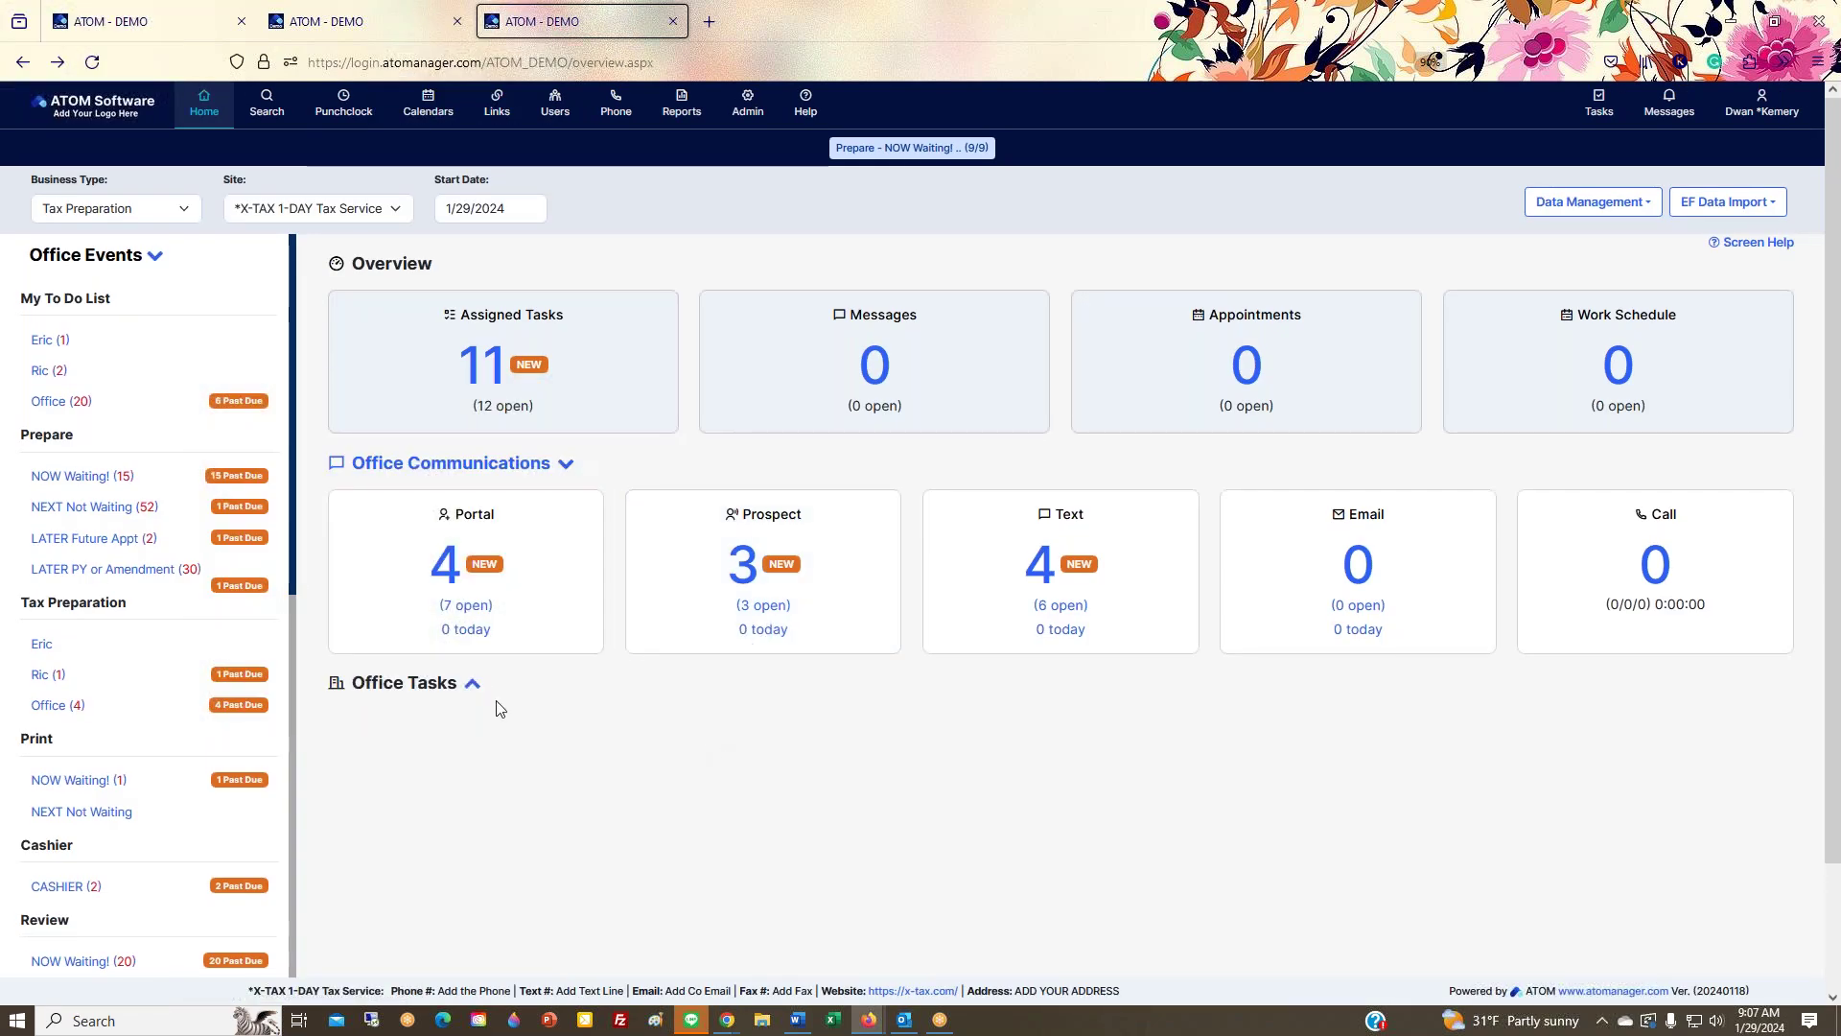
pyautogui.scroll(-12, 95, 748)
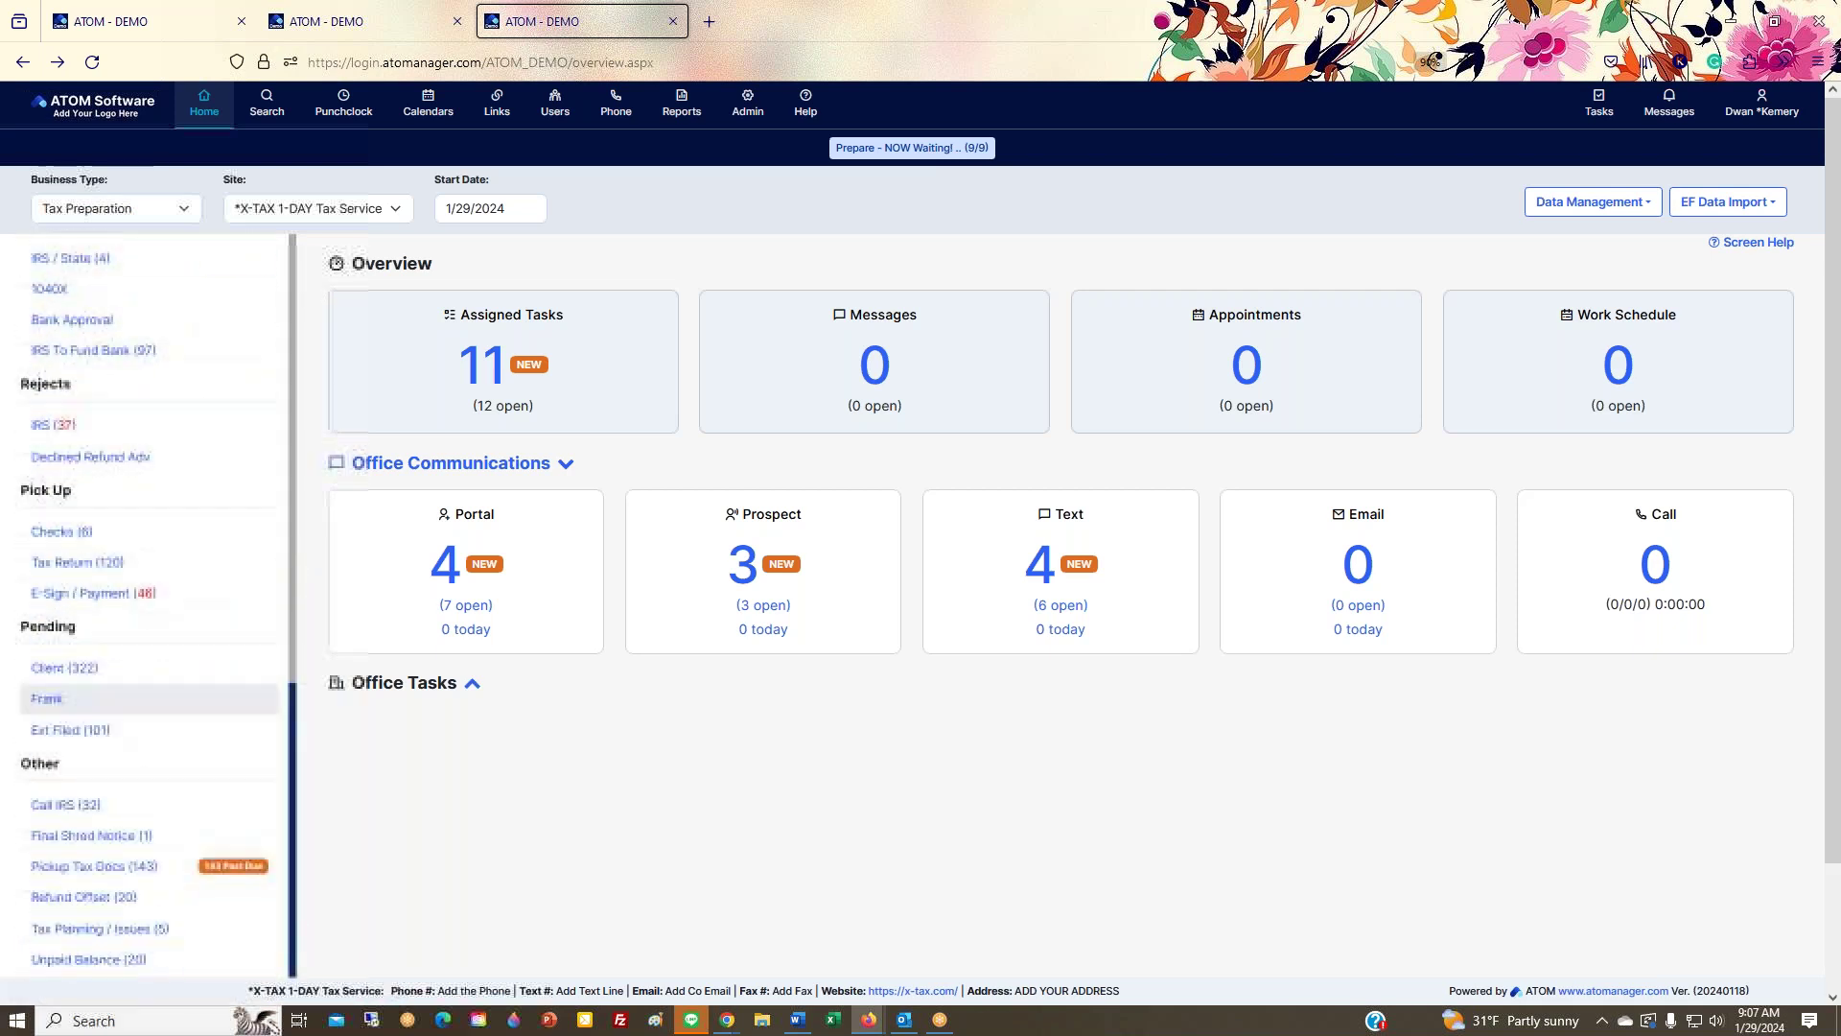
pyautogui.click(219, 888)
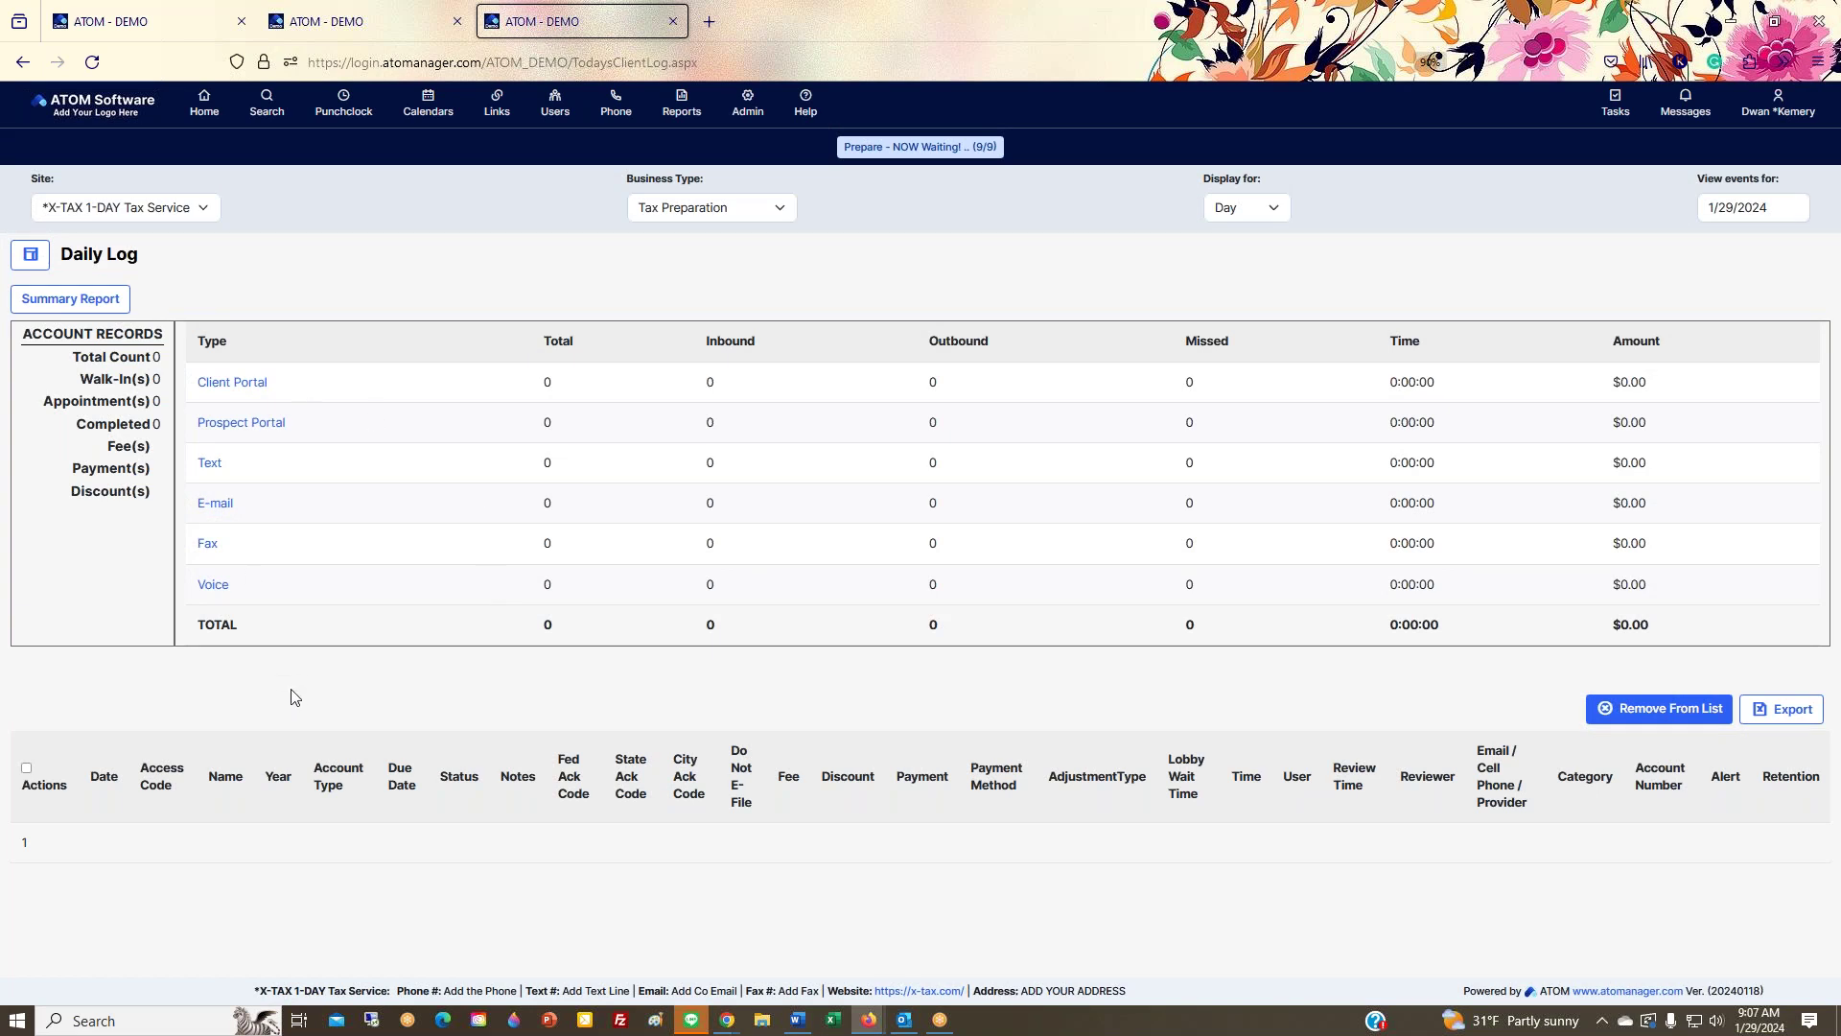
pyautogui.hotkey('alt', 'Left')
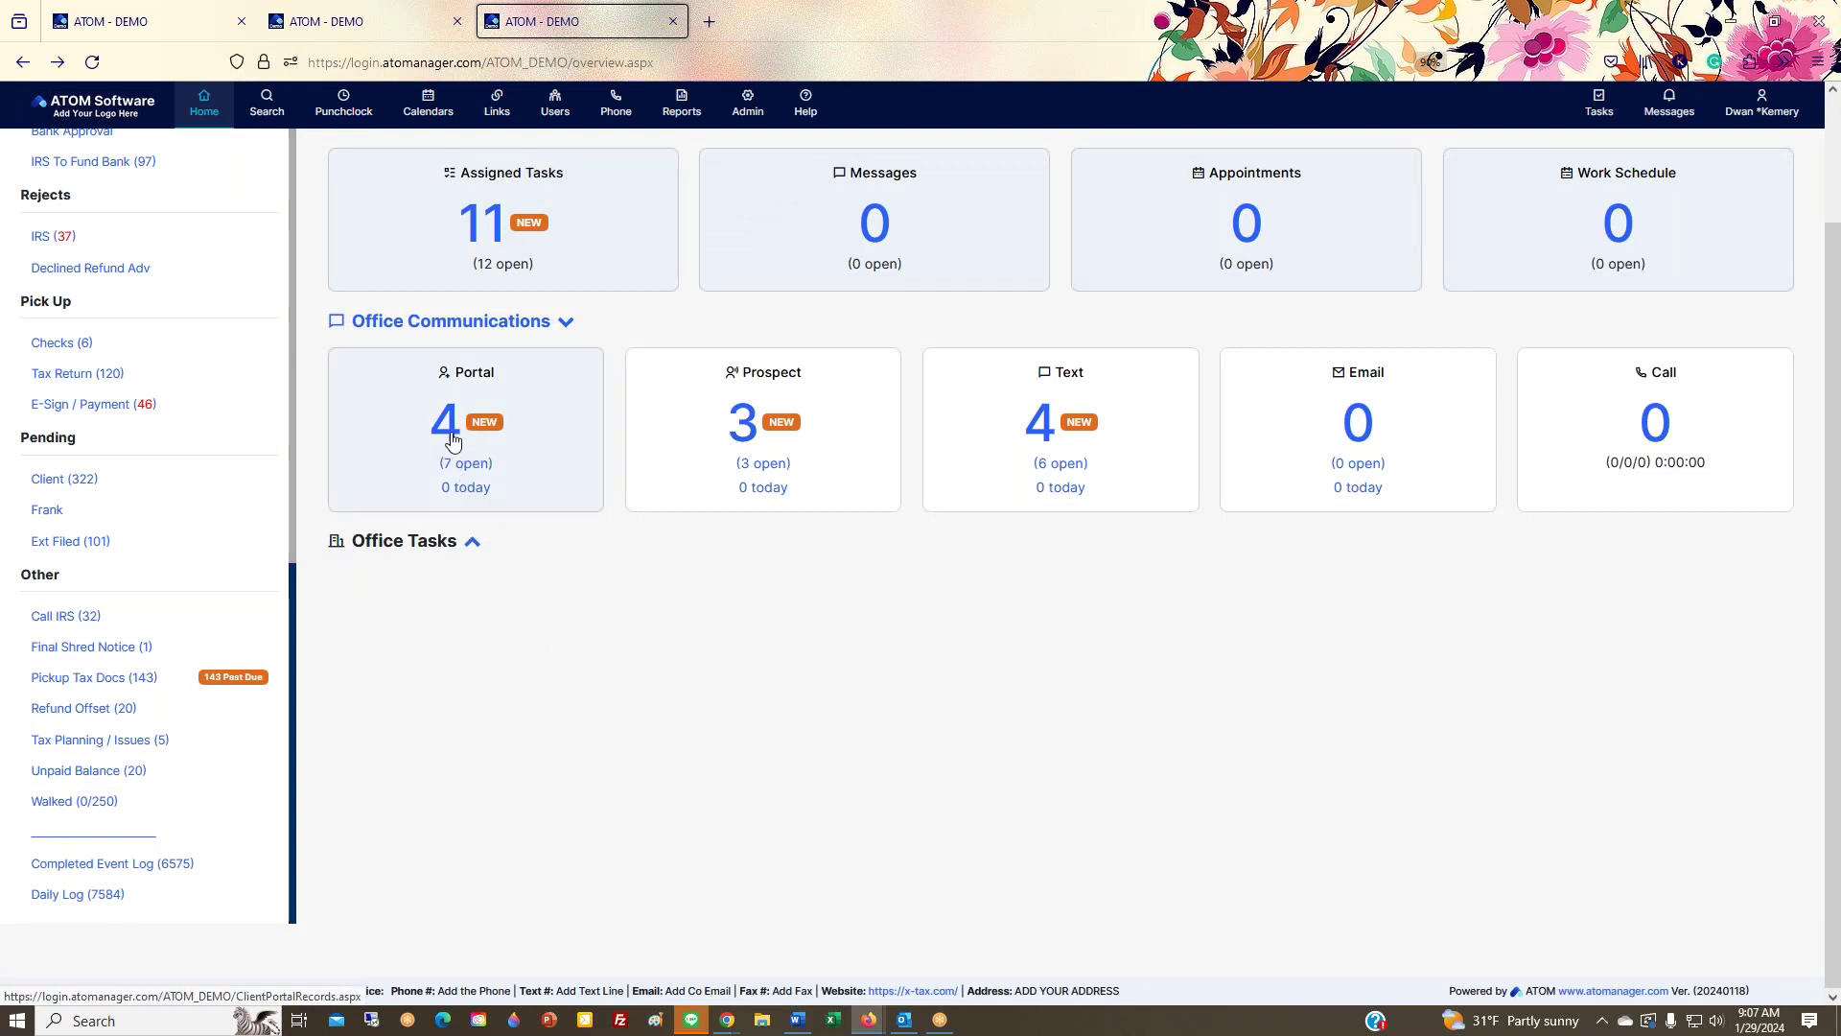
pyautogui.scroll(2, 583, 673)
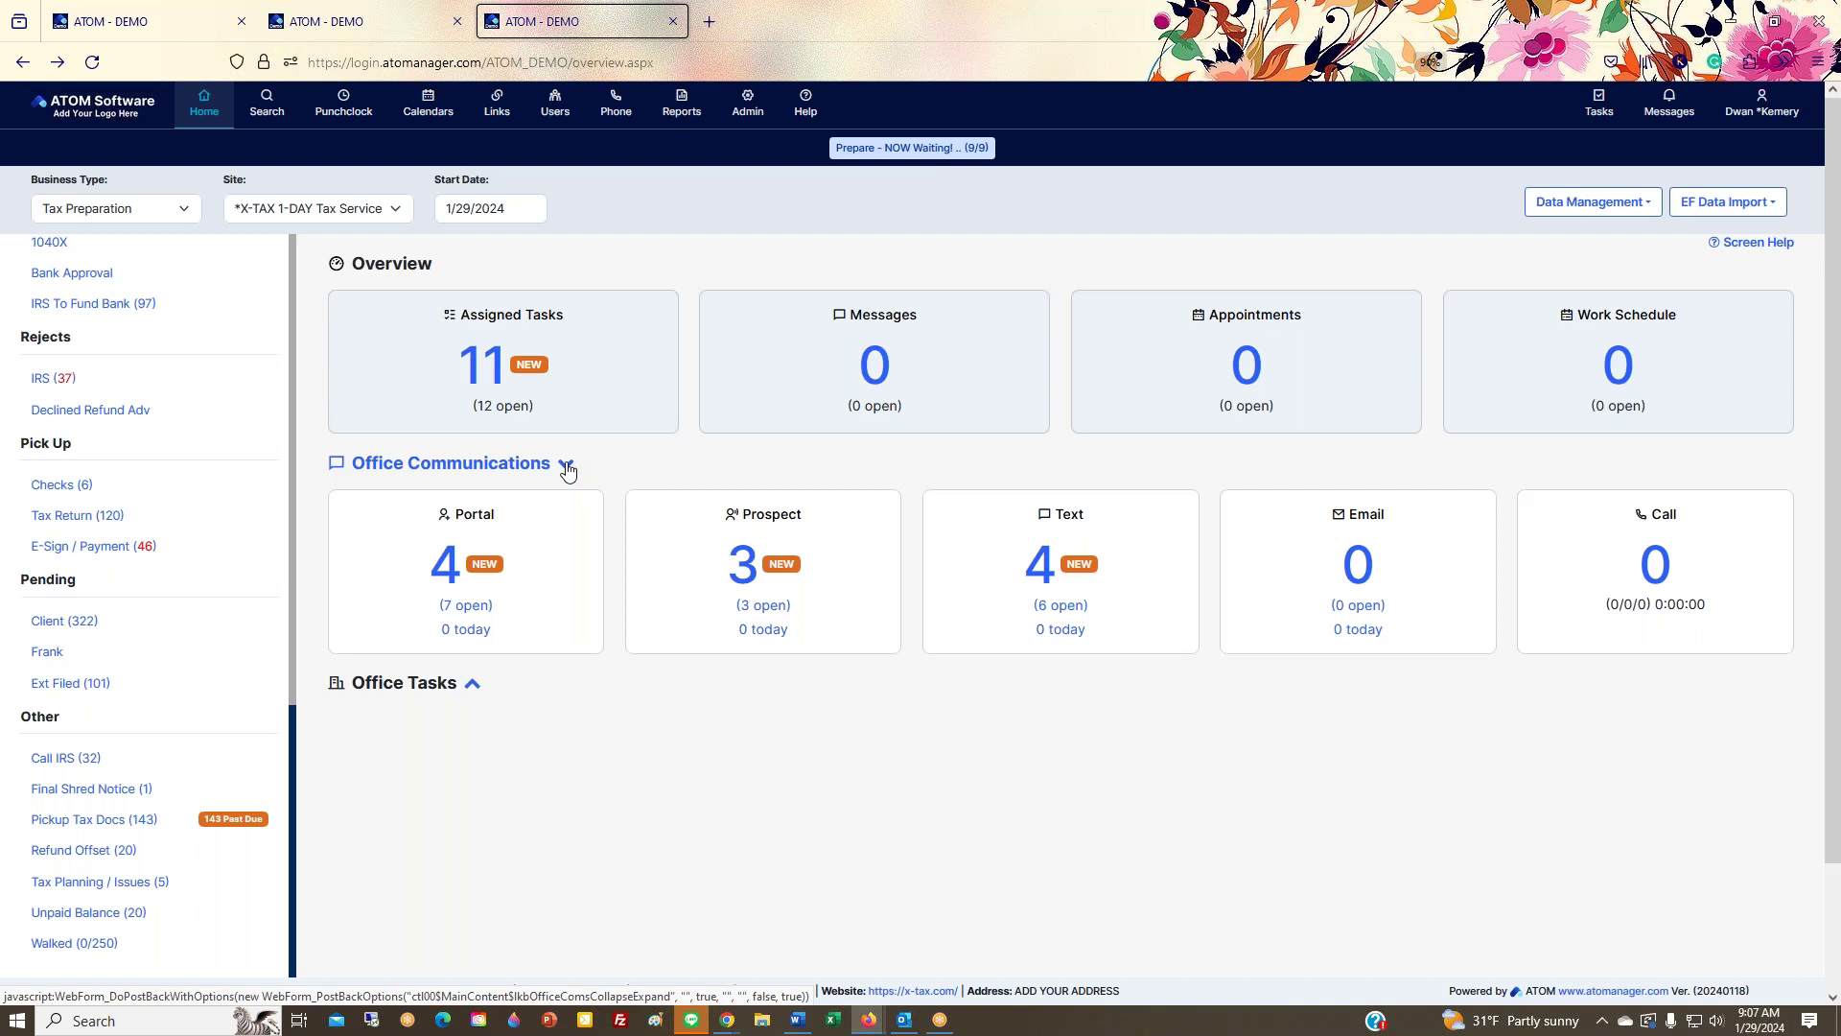
# Step: Collapse and re-expand Office Communications, then expand the Office Tasks section
pyautogui.click(566, 465)
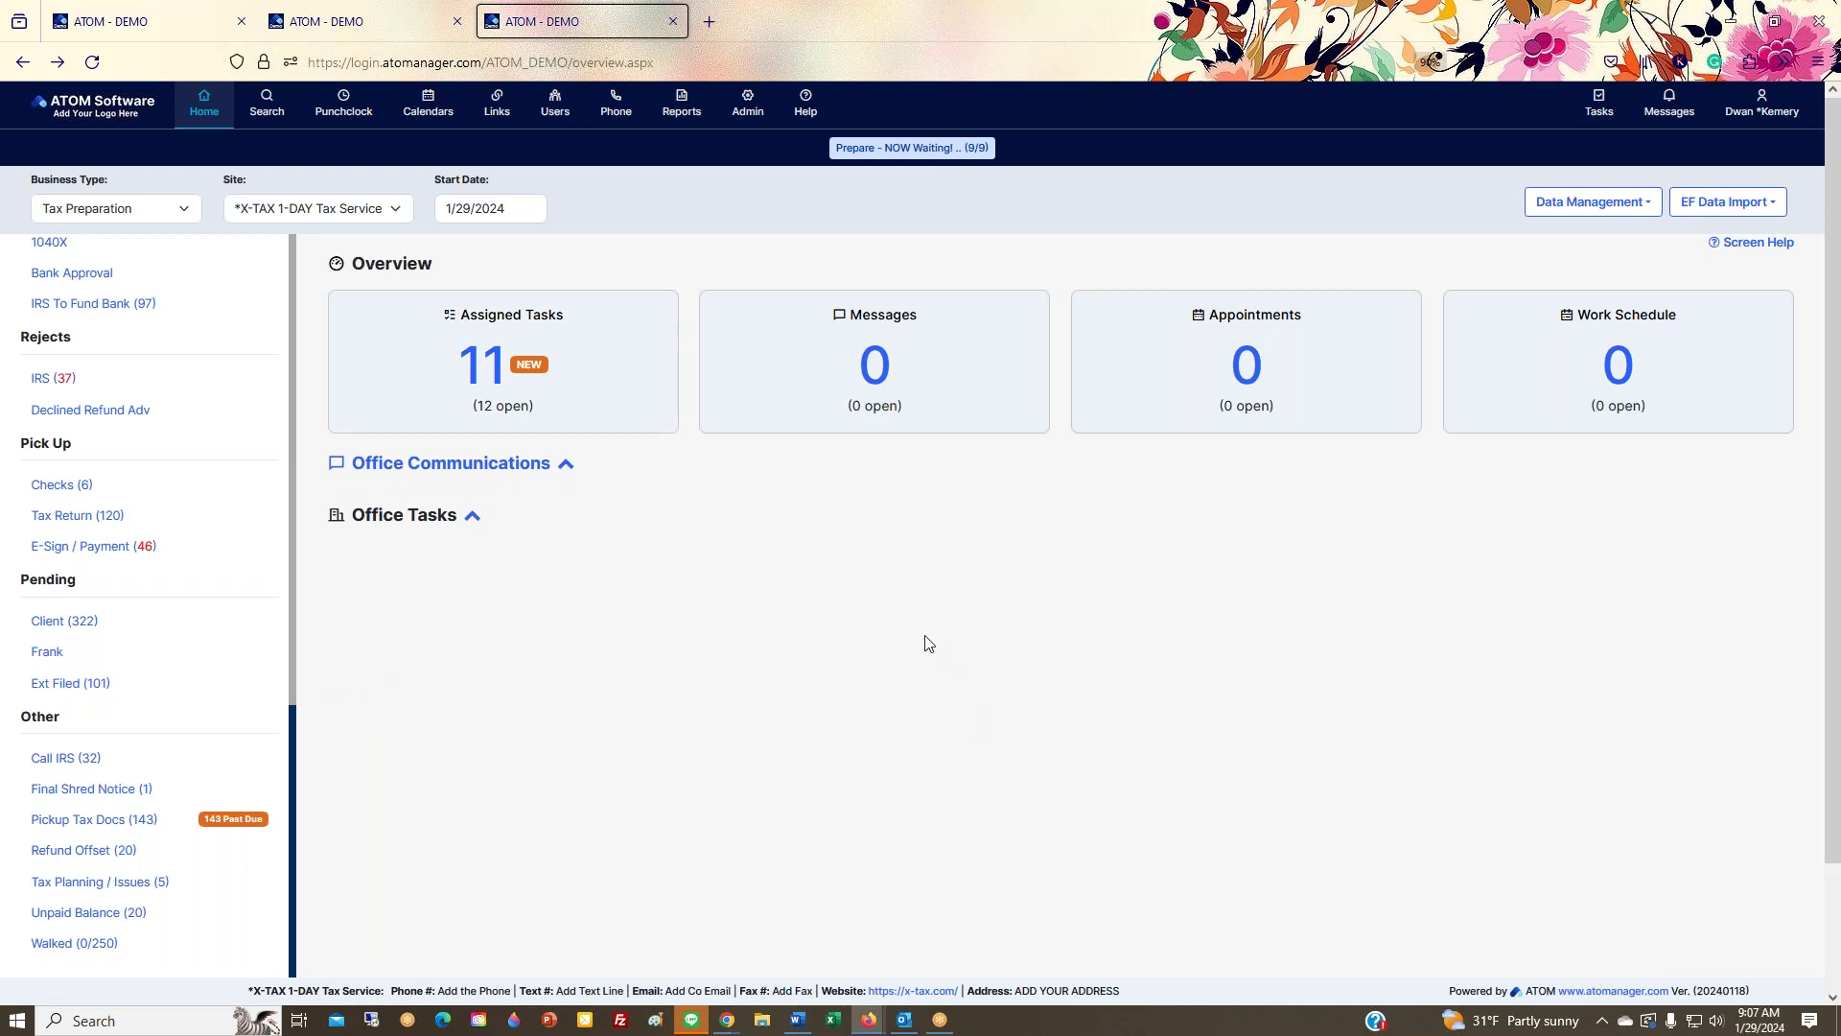
pyautogui.click(565, 464)
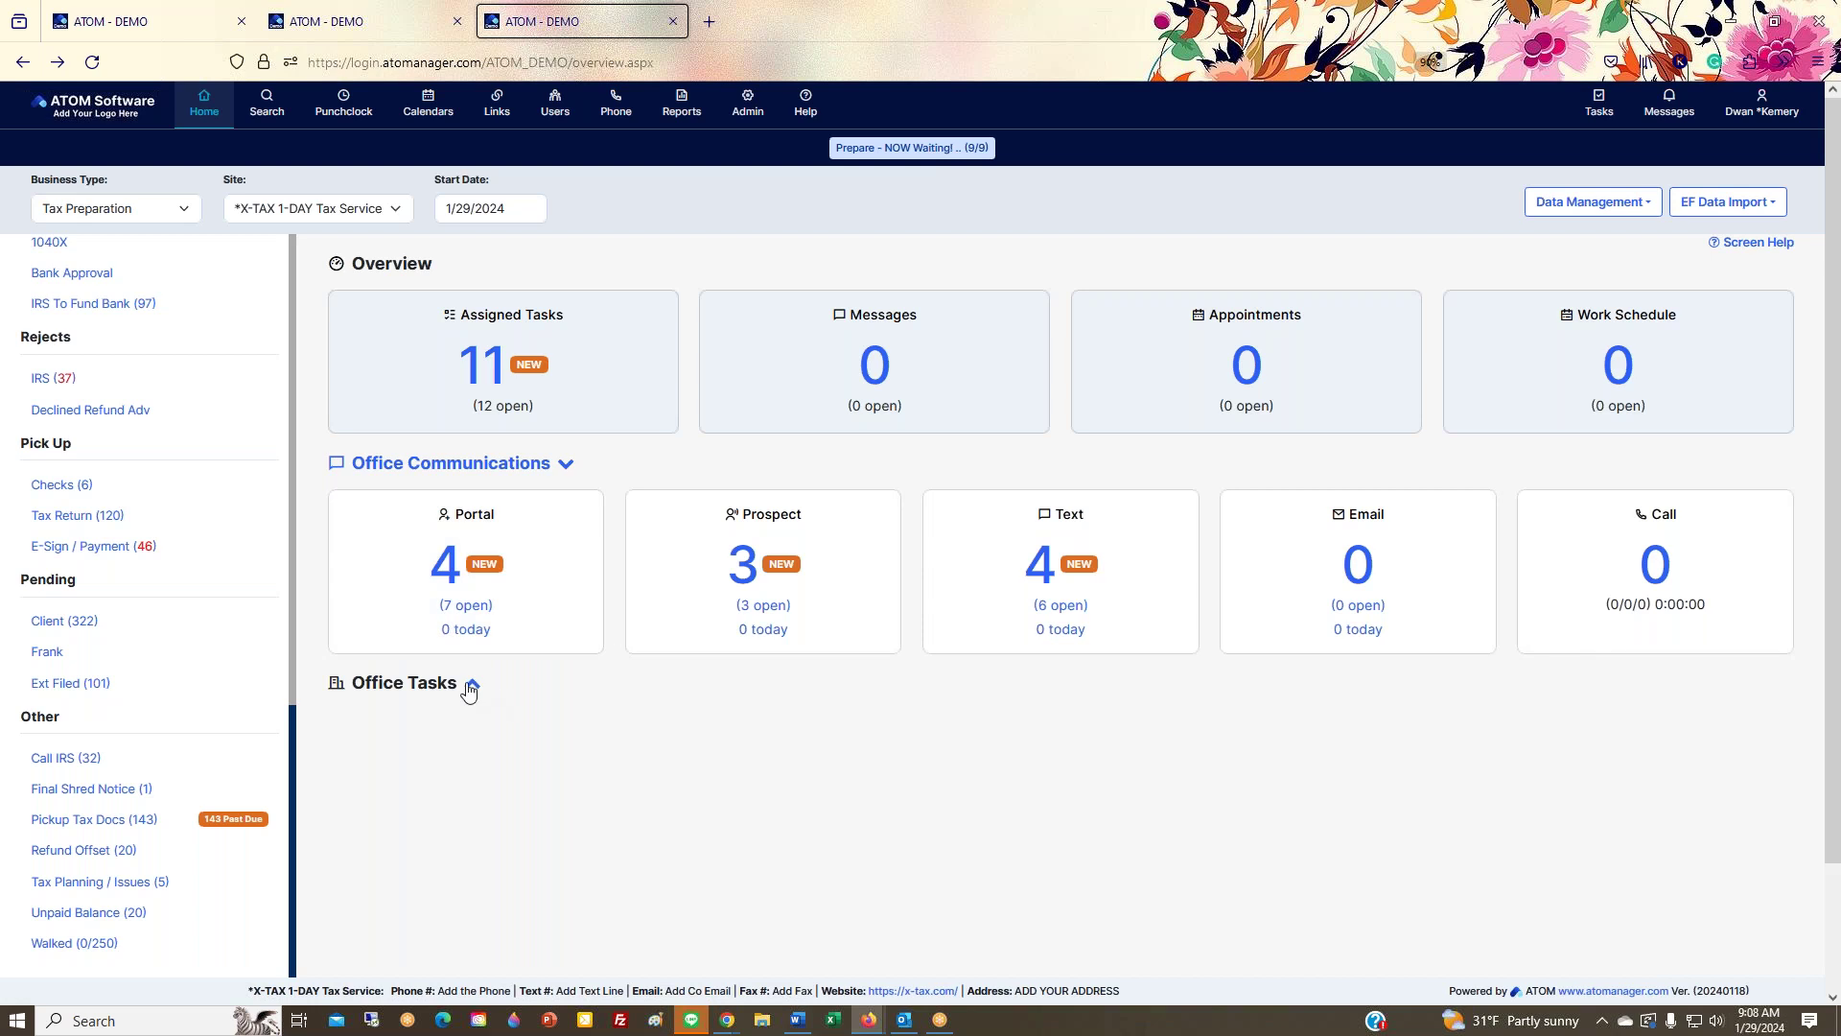
pyautogui.click(470, 687)
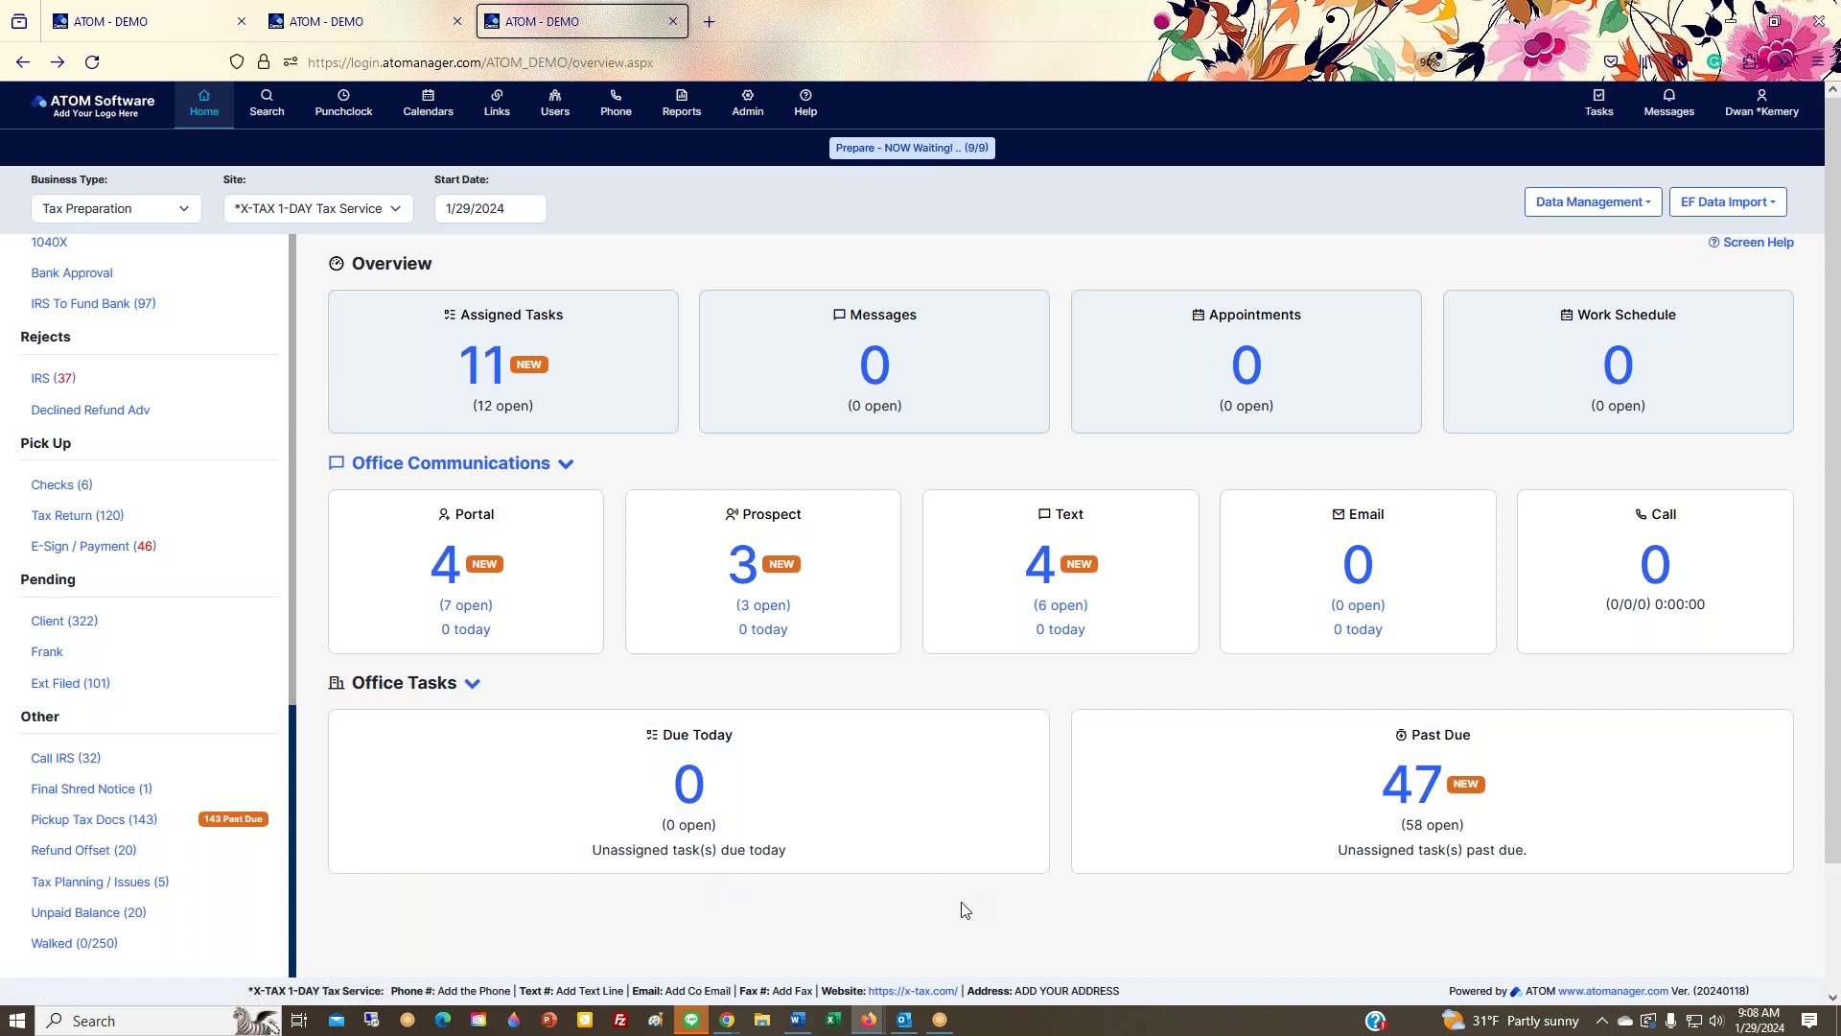
# Step: Scroll through the dashboard sections, then open the client Search page
pyautogui.scroll(-3, 963, 875)
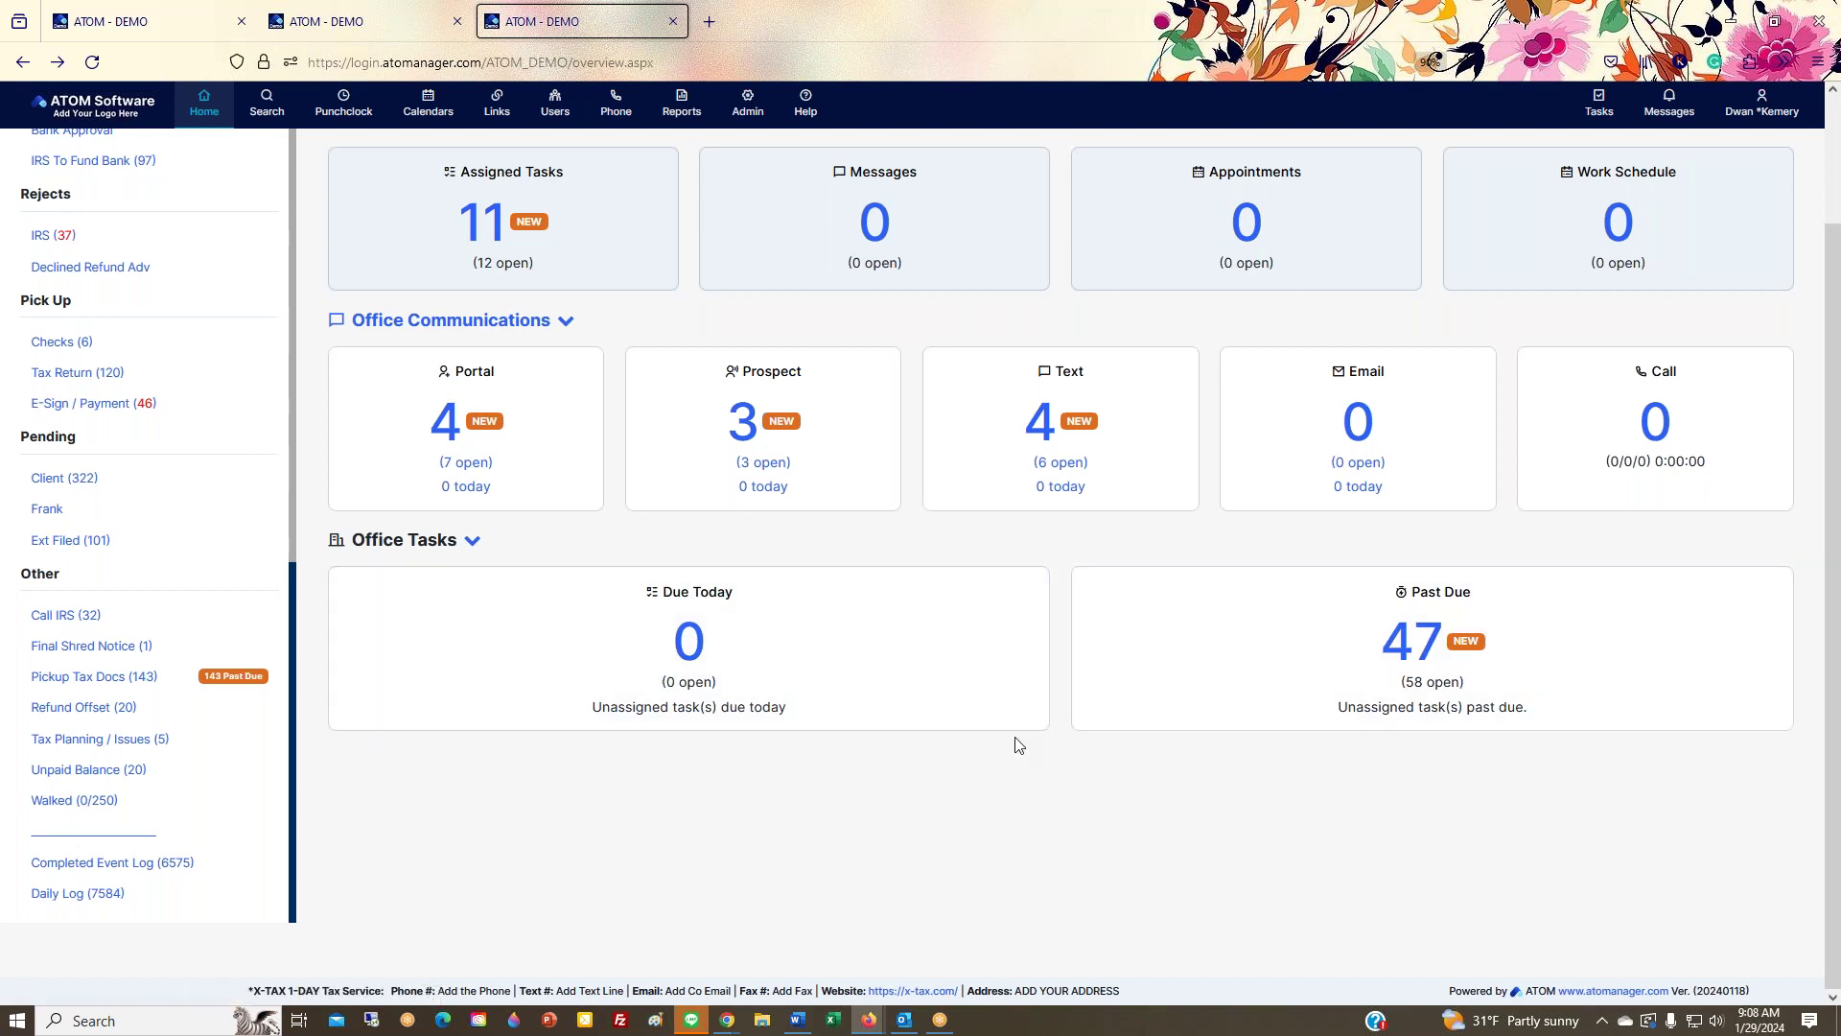
pyautogui.scroll(2, 992, 843)
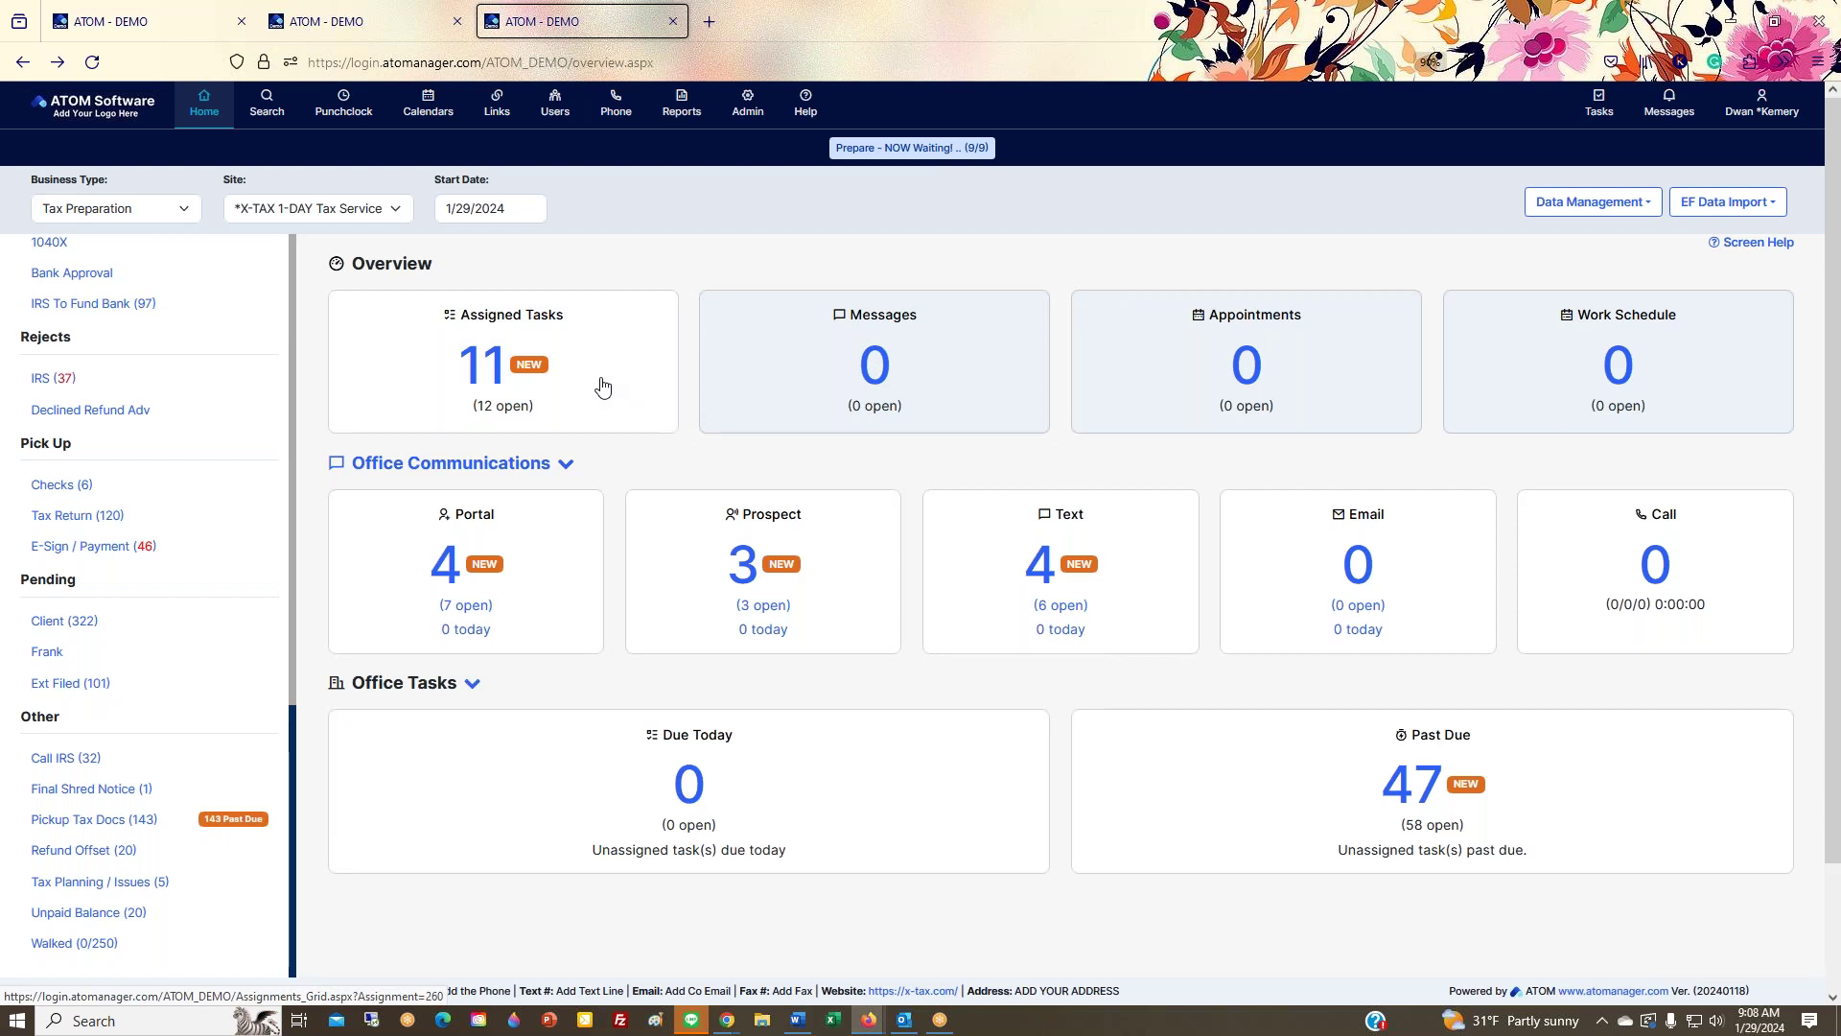
pyautogui.scroll(-2, 789, 604)
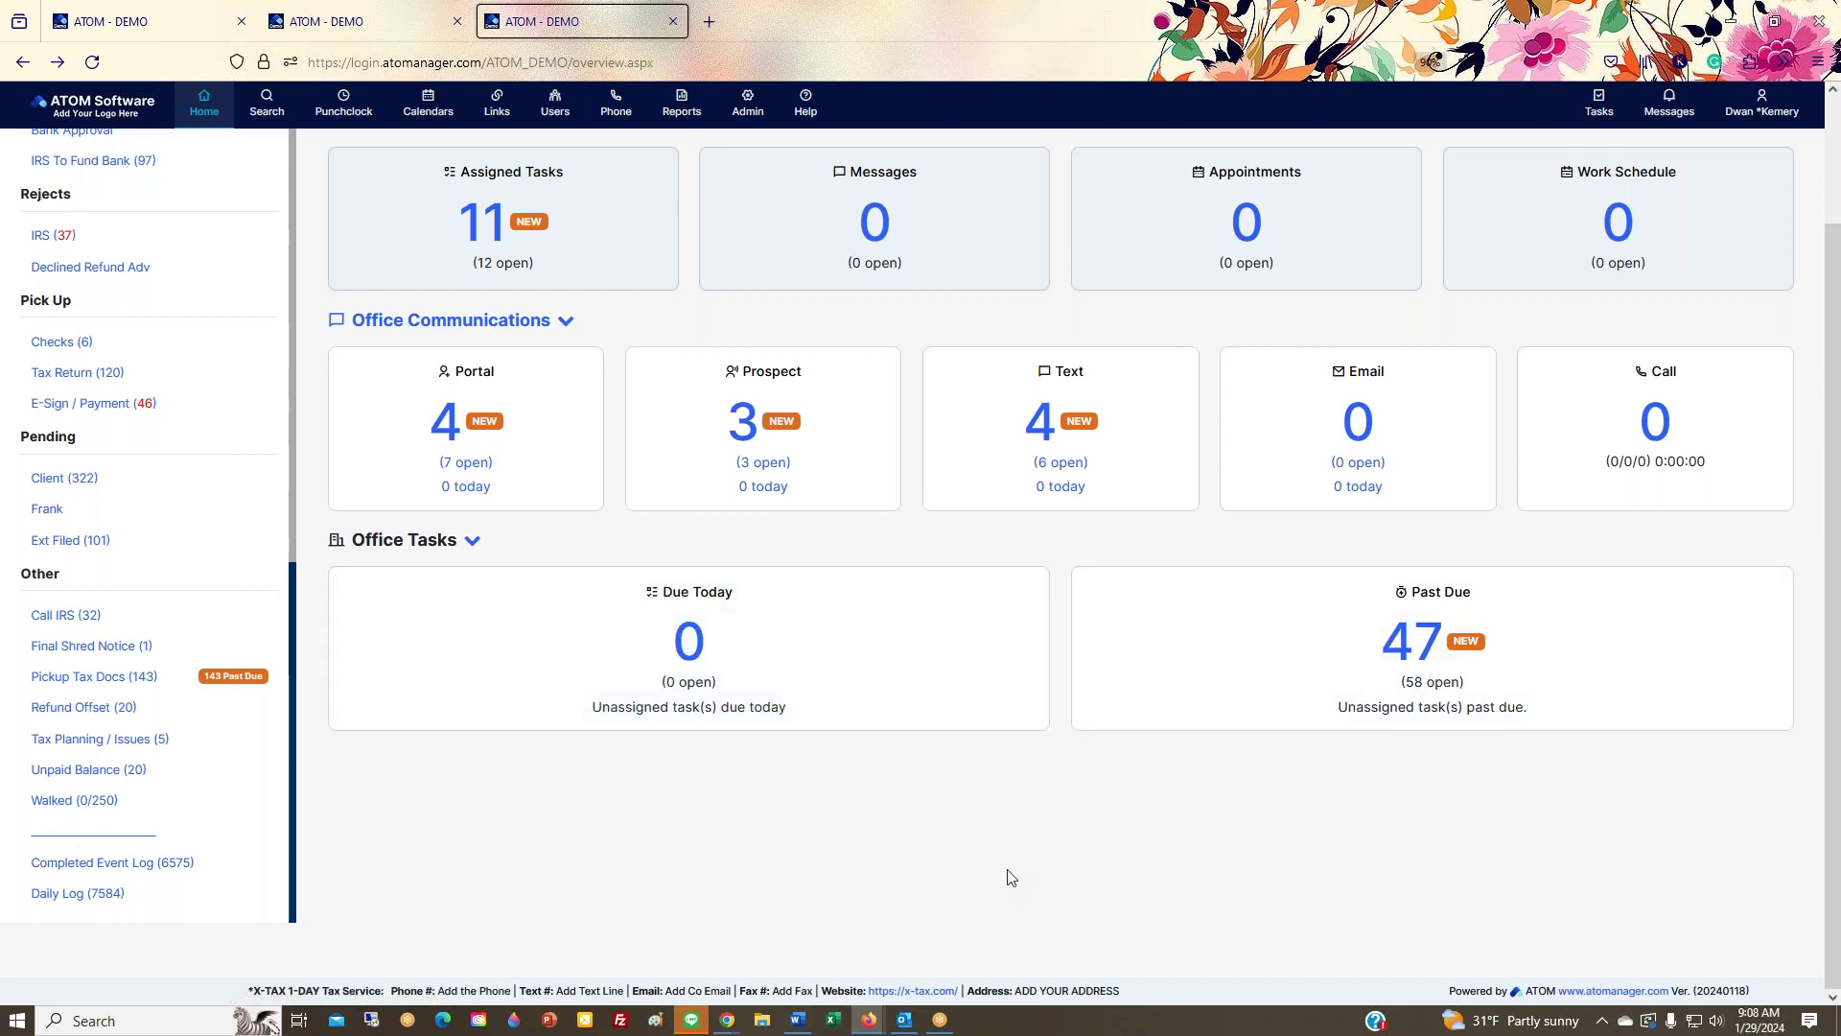
pyautogui.scroll(2, 1009, 875)
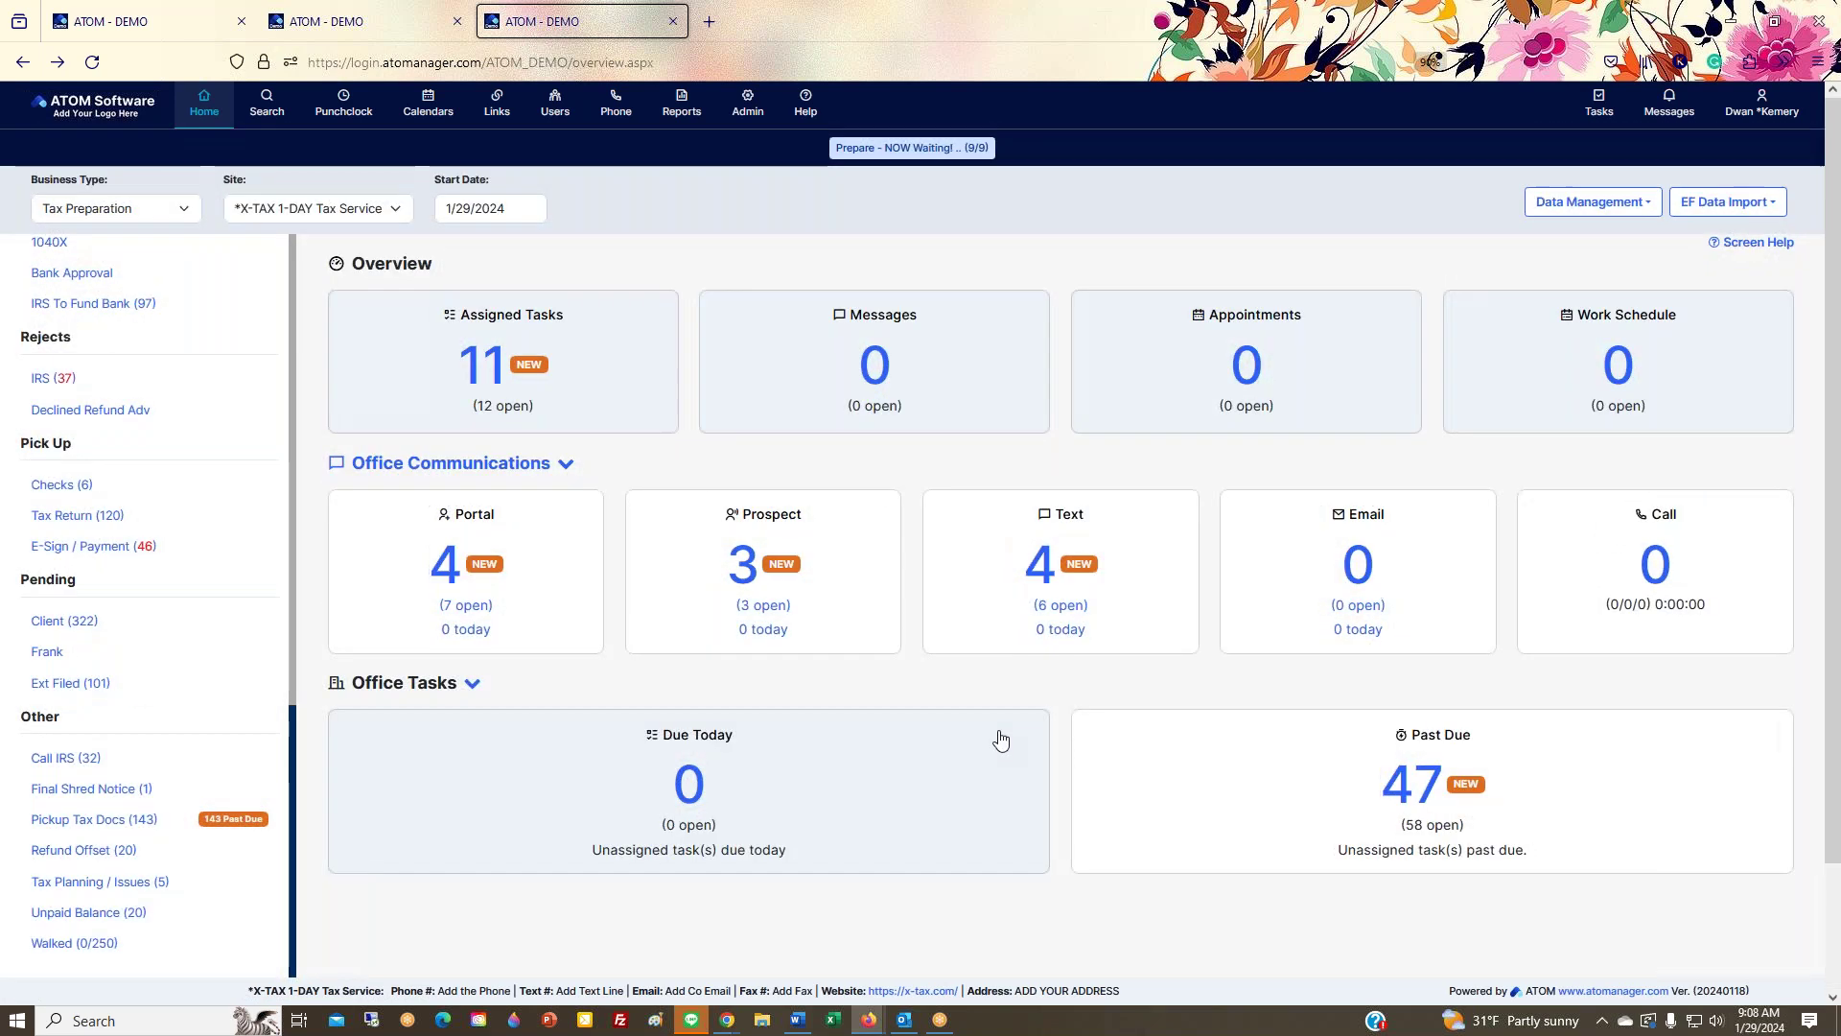
pyautogui.scroll(-2, 1009, 863)
pyautogui.scroll(2, 1009, 863)
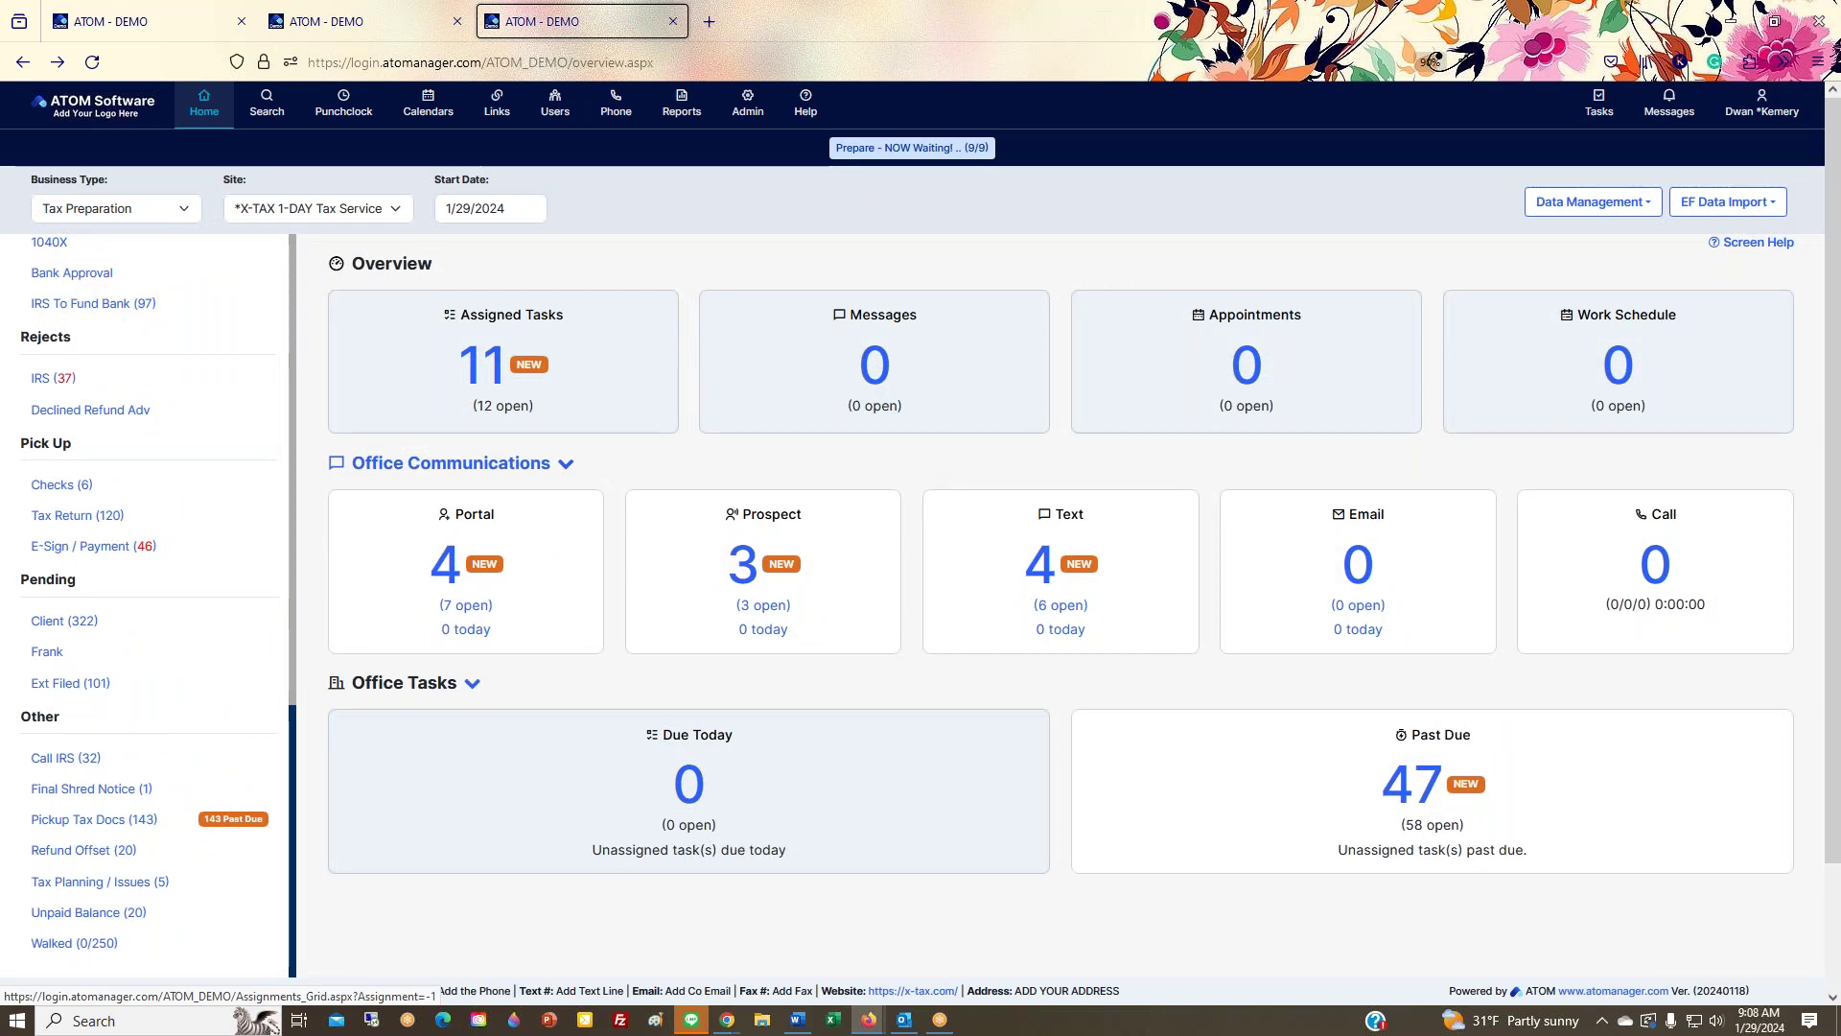
pyautogui.scroll(-2, 996, 746)
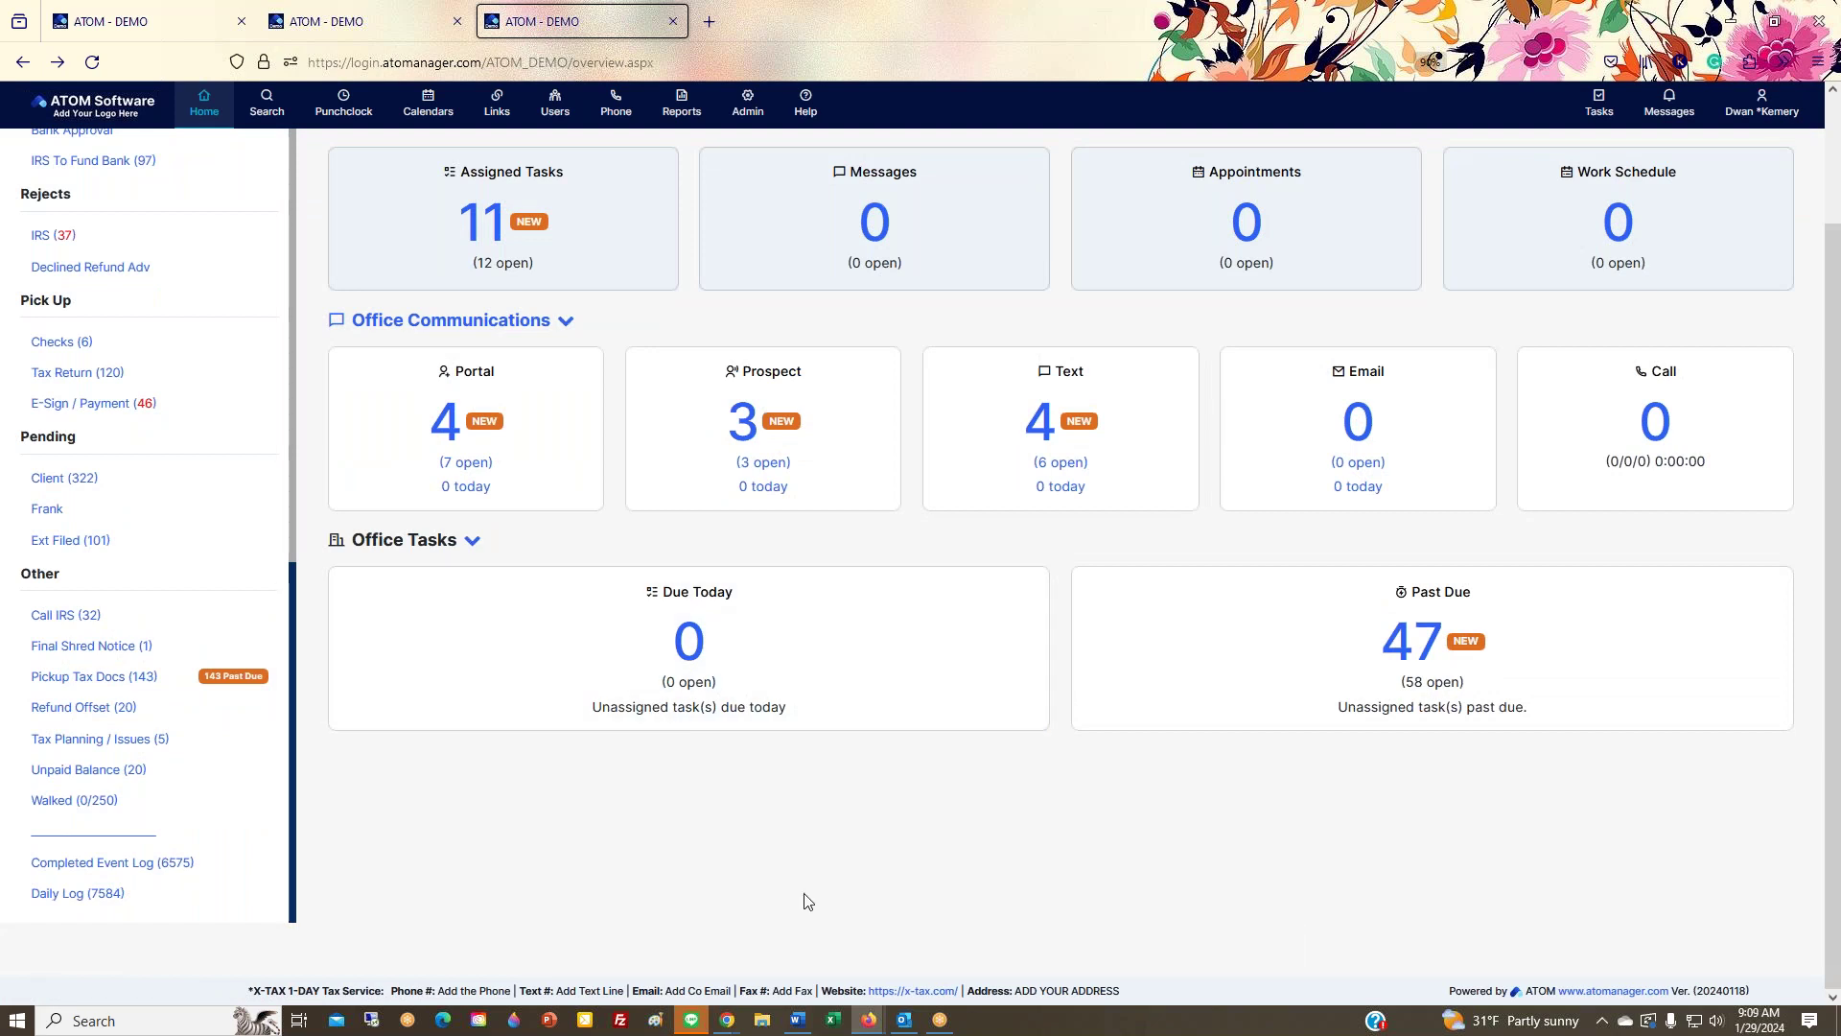
pyautogui.scroll(2, 833, 944)
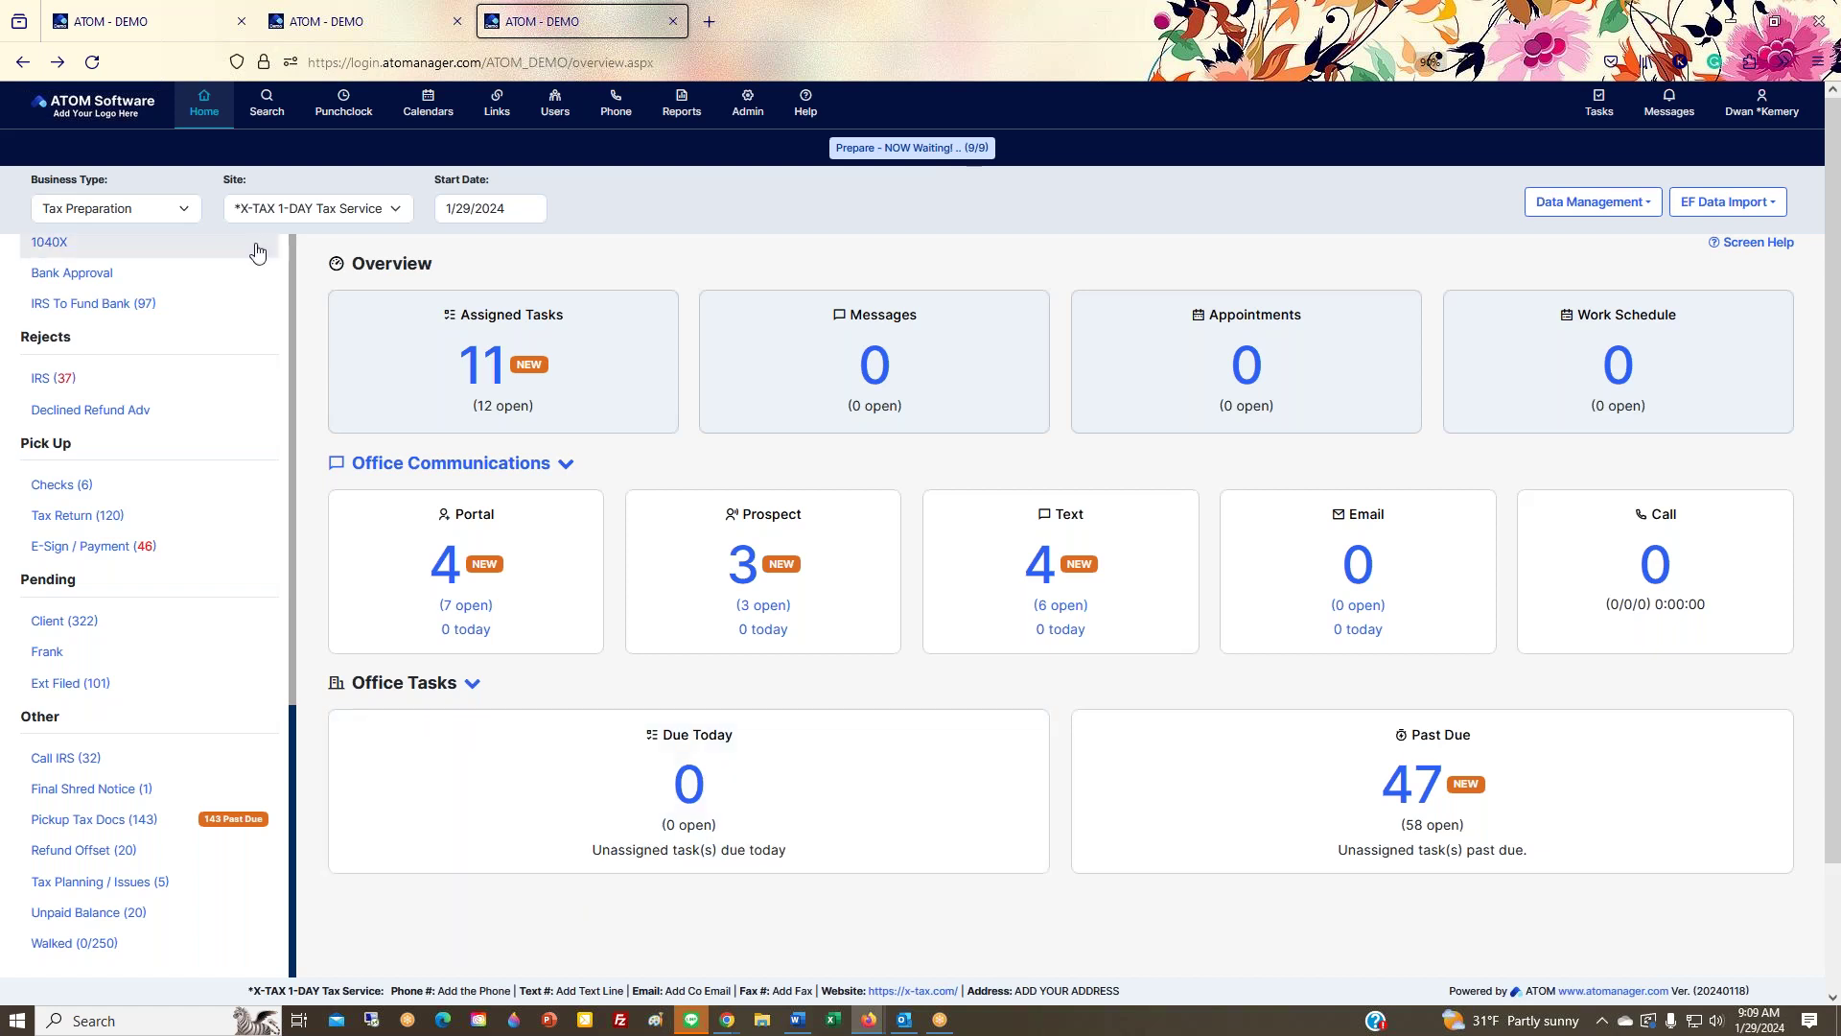
pyautogui.click(267, 107)
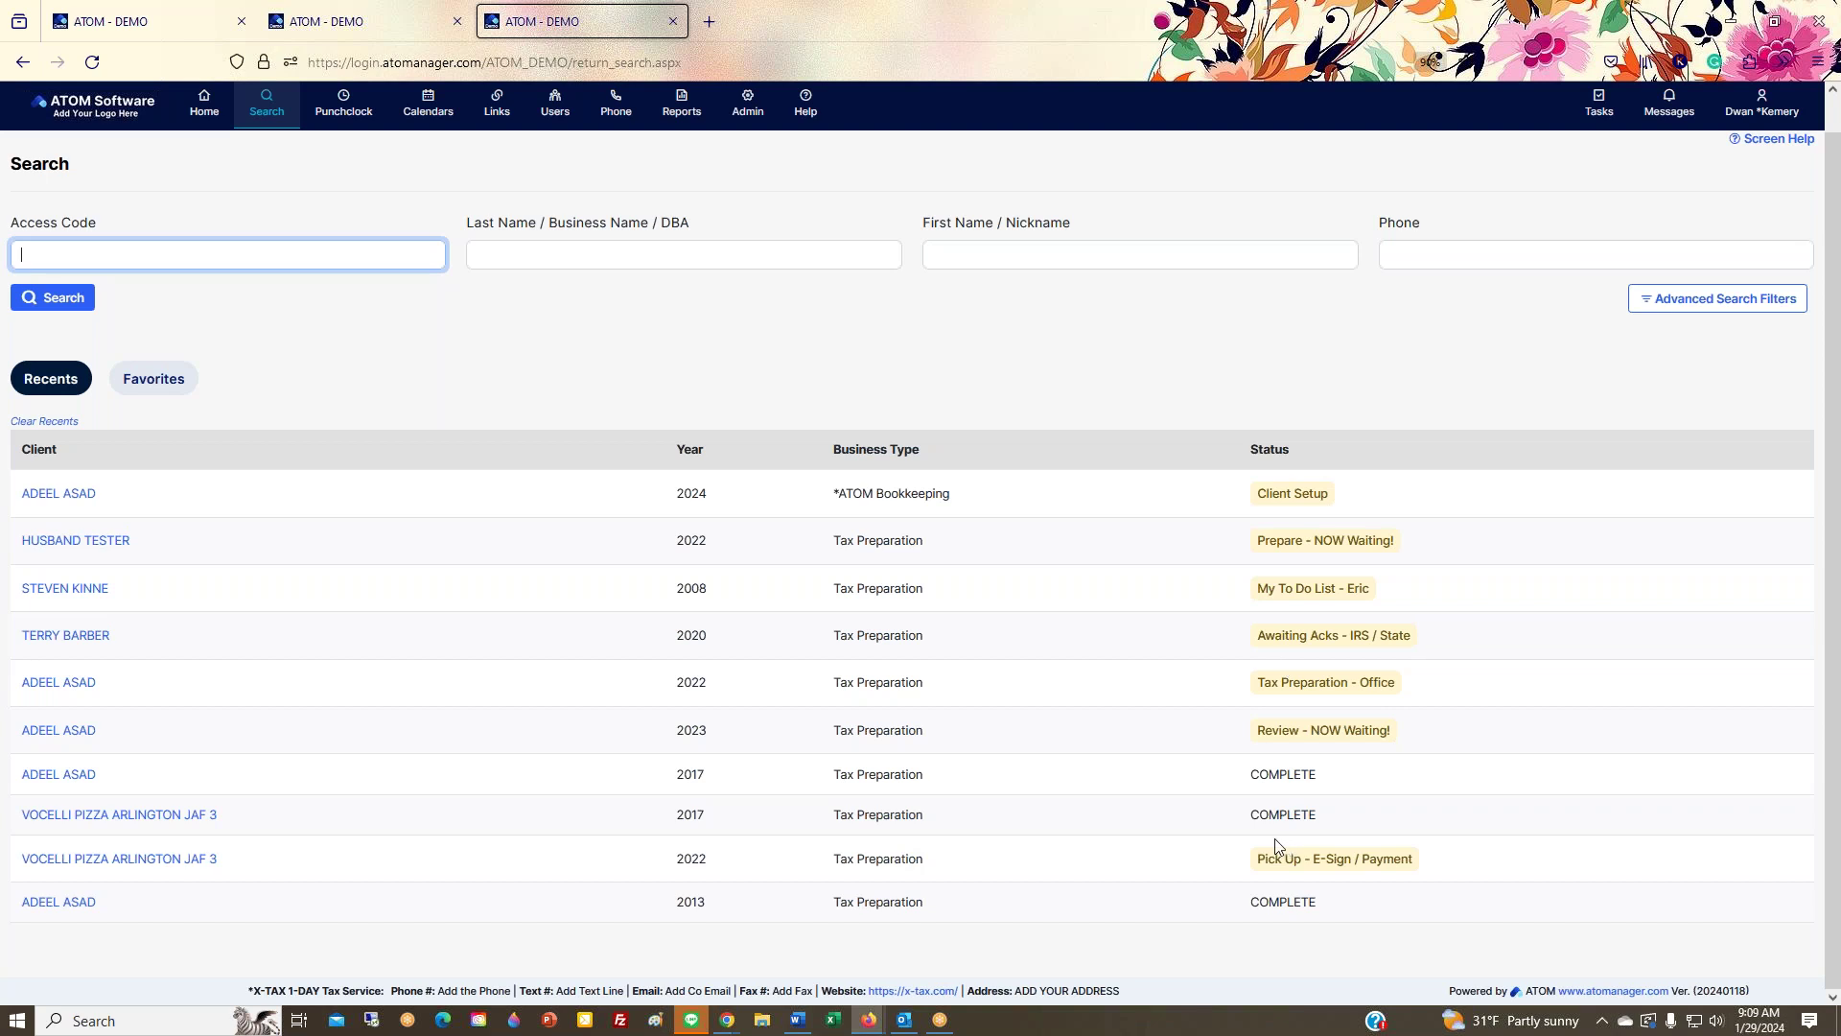
# Step: View Favorites, switch back to Recents, and open the Advanced Search Filters panel
pyautogui.click(173, 381)
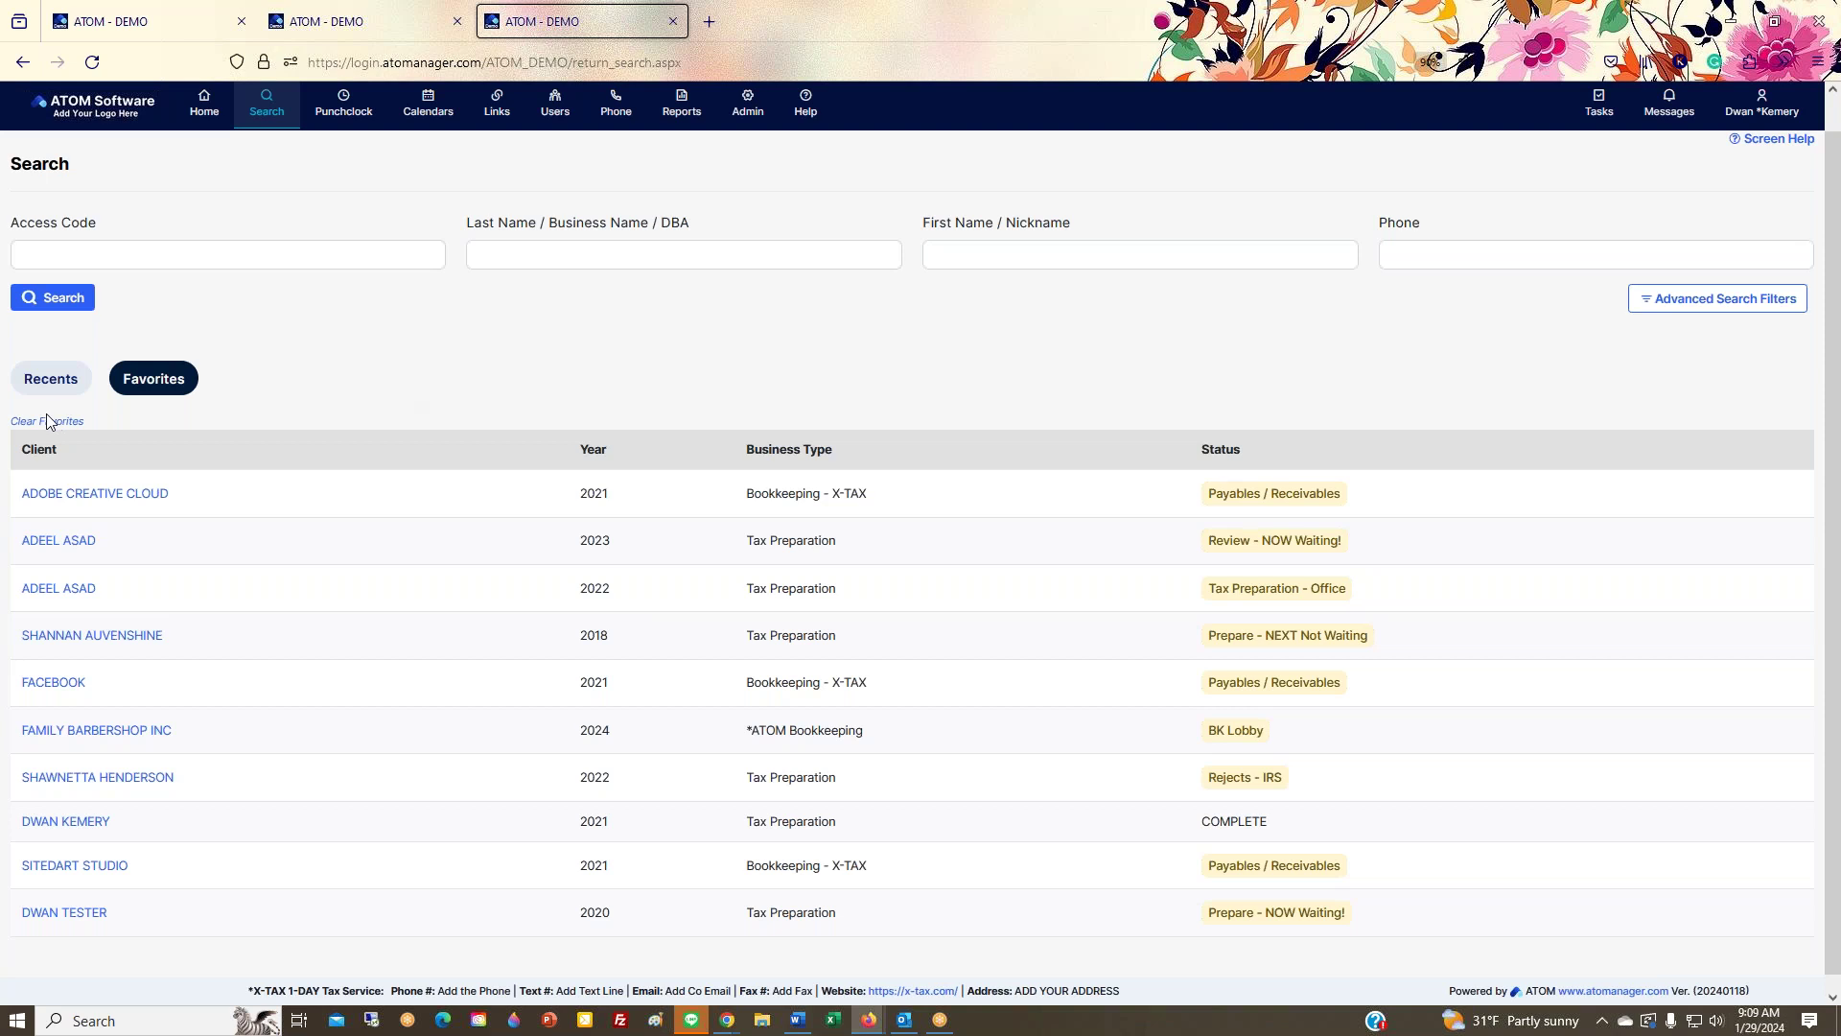
pyautogui.click(48, 384)
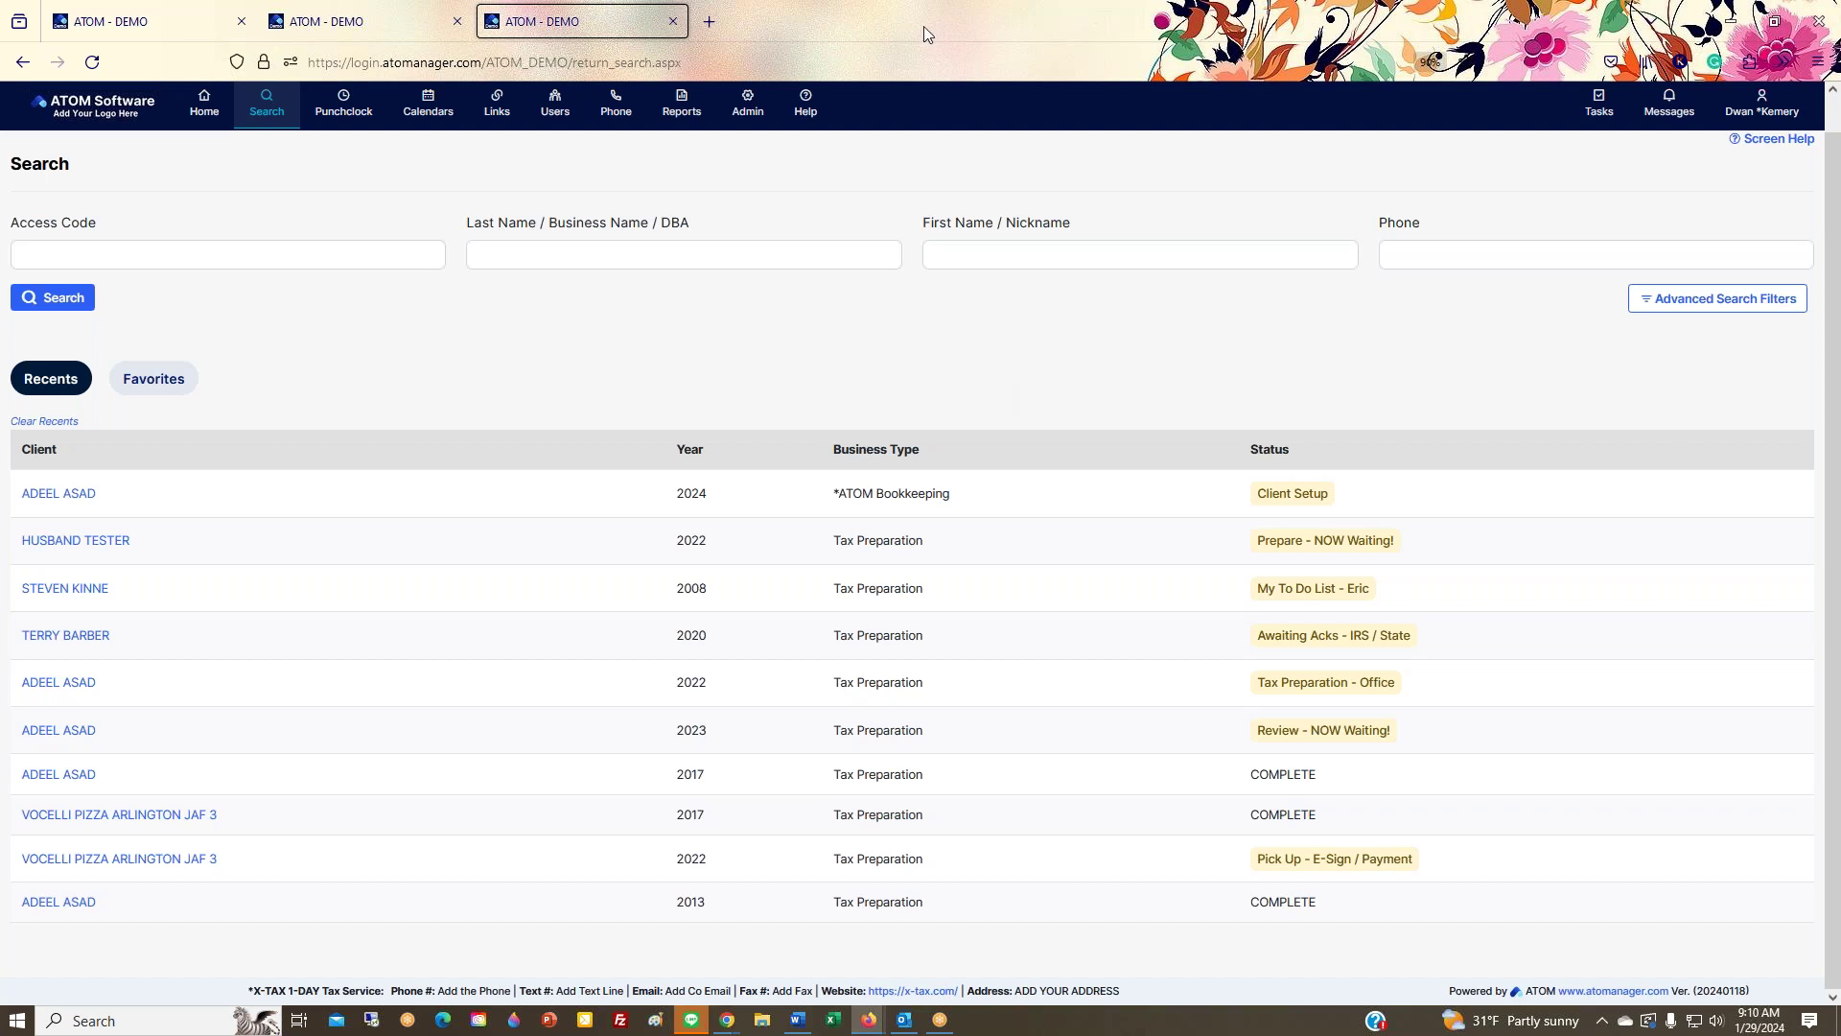
pyautogui.click(1691, 305)
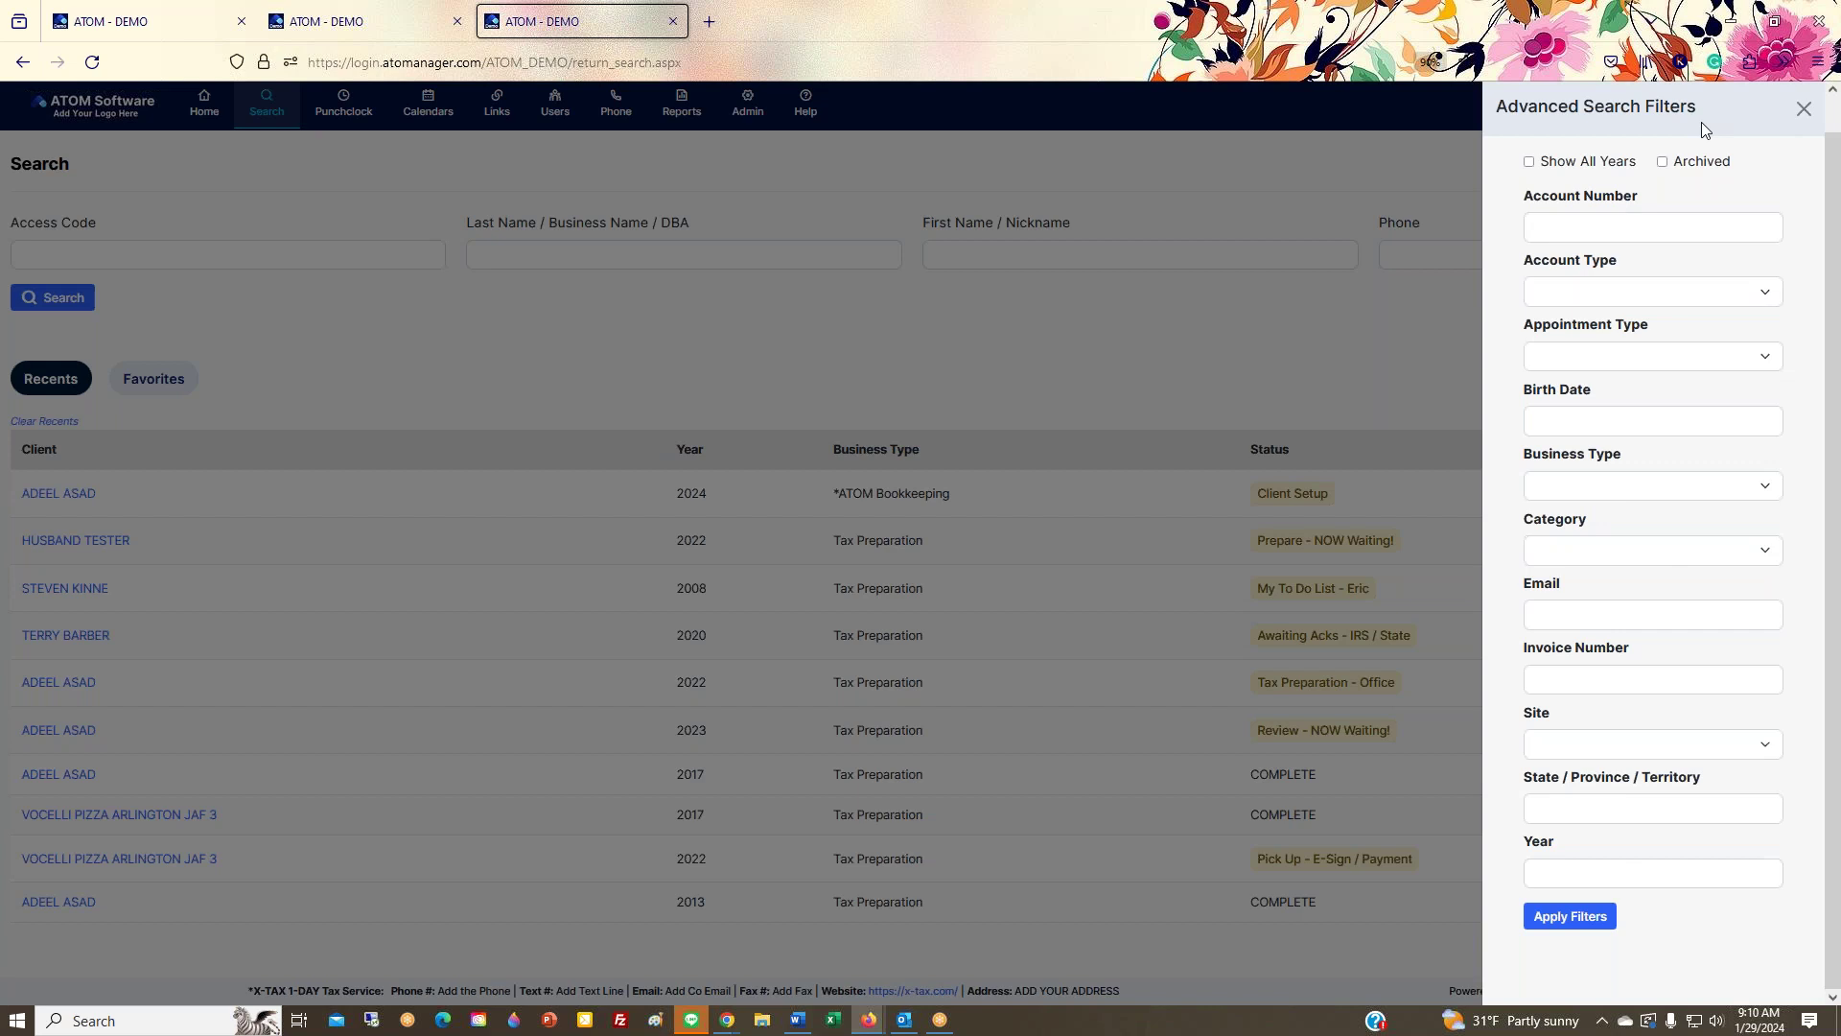
# Step: Close the Advanced Search Filters panel and return to the Home overview dashboard
pyautogui.click(1802, 109)
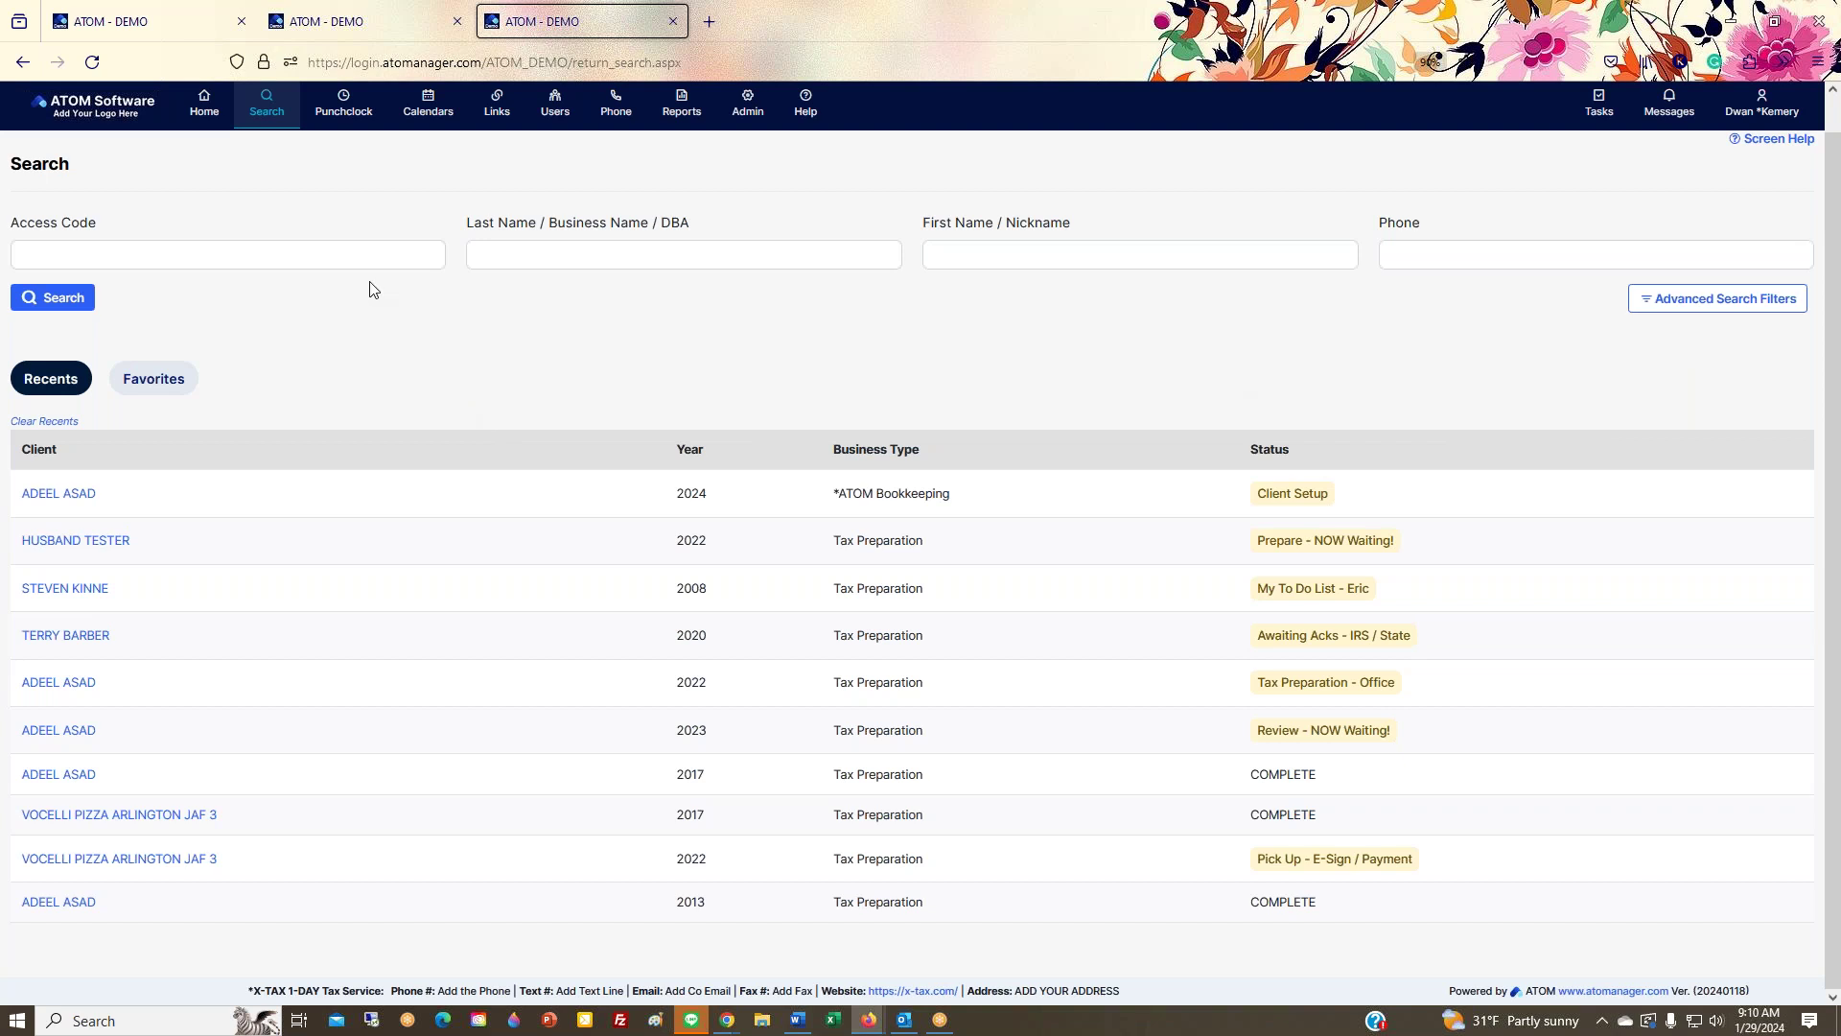
pyautogui.click(197, 117)
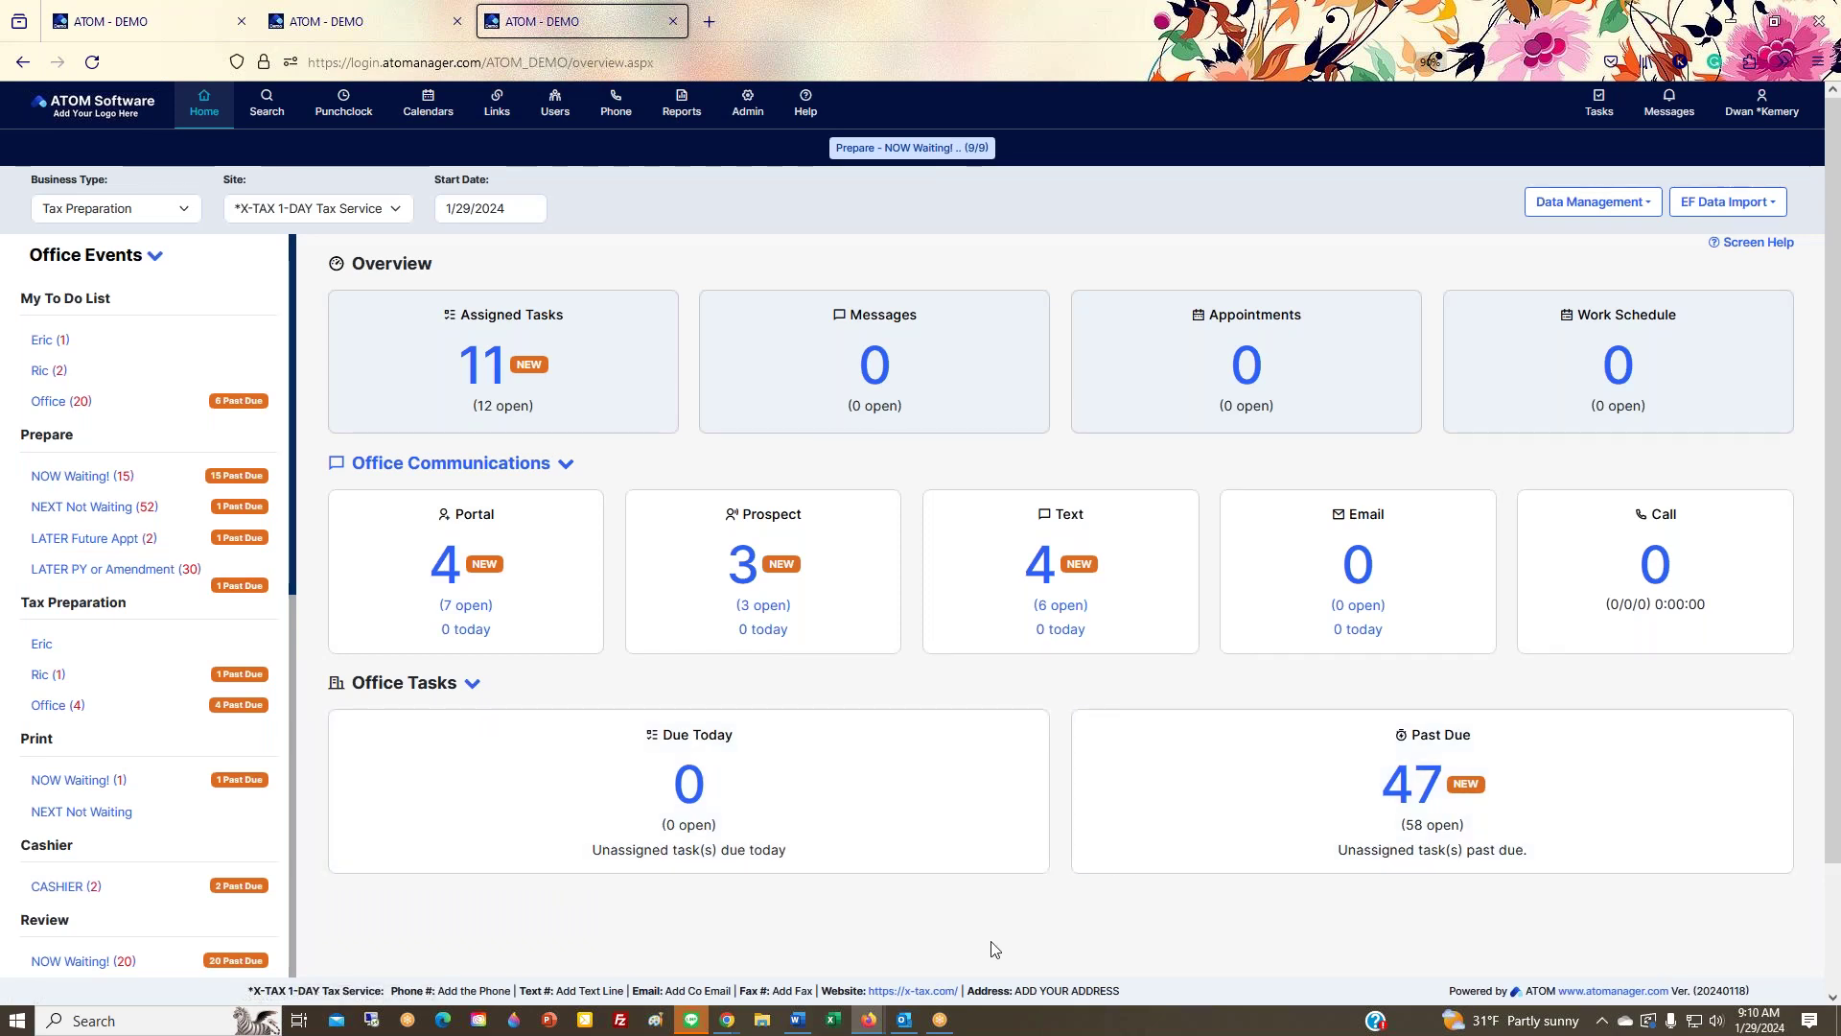
# Step: Open the signed-in user's Profile from the top-right account menu
pyautogui.click(1762, 103)
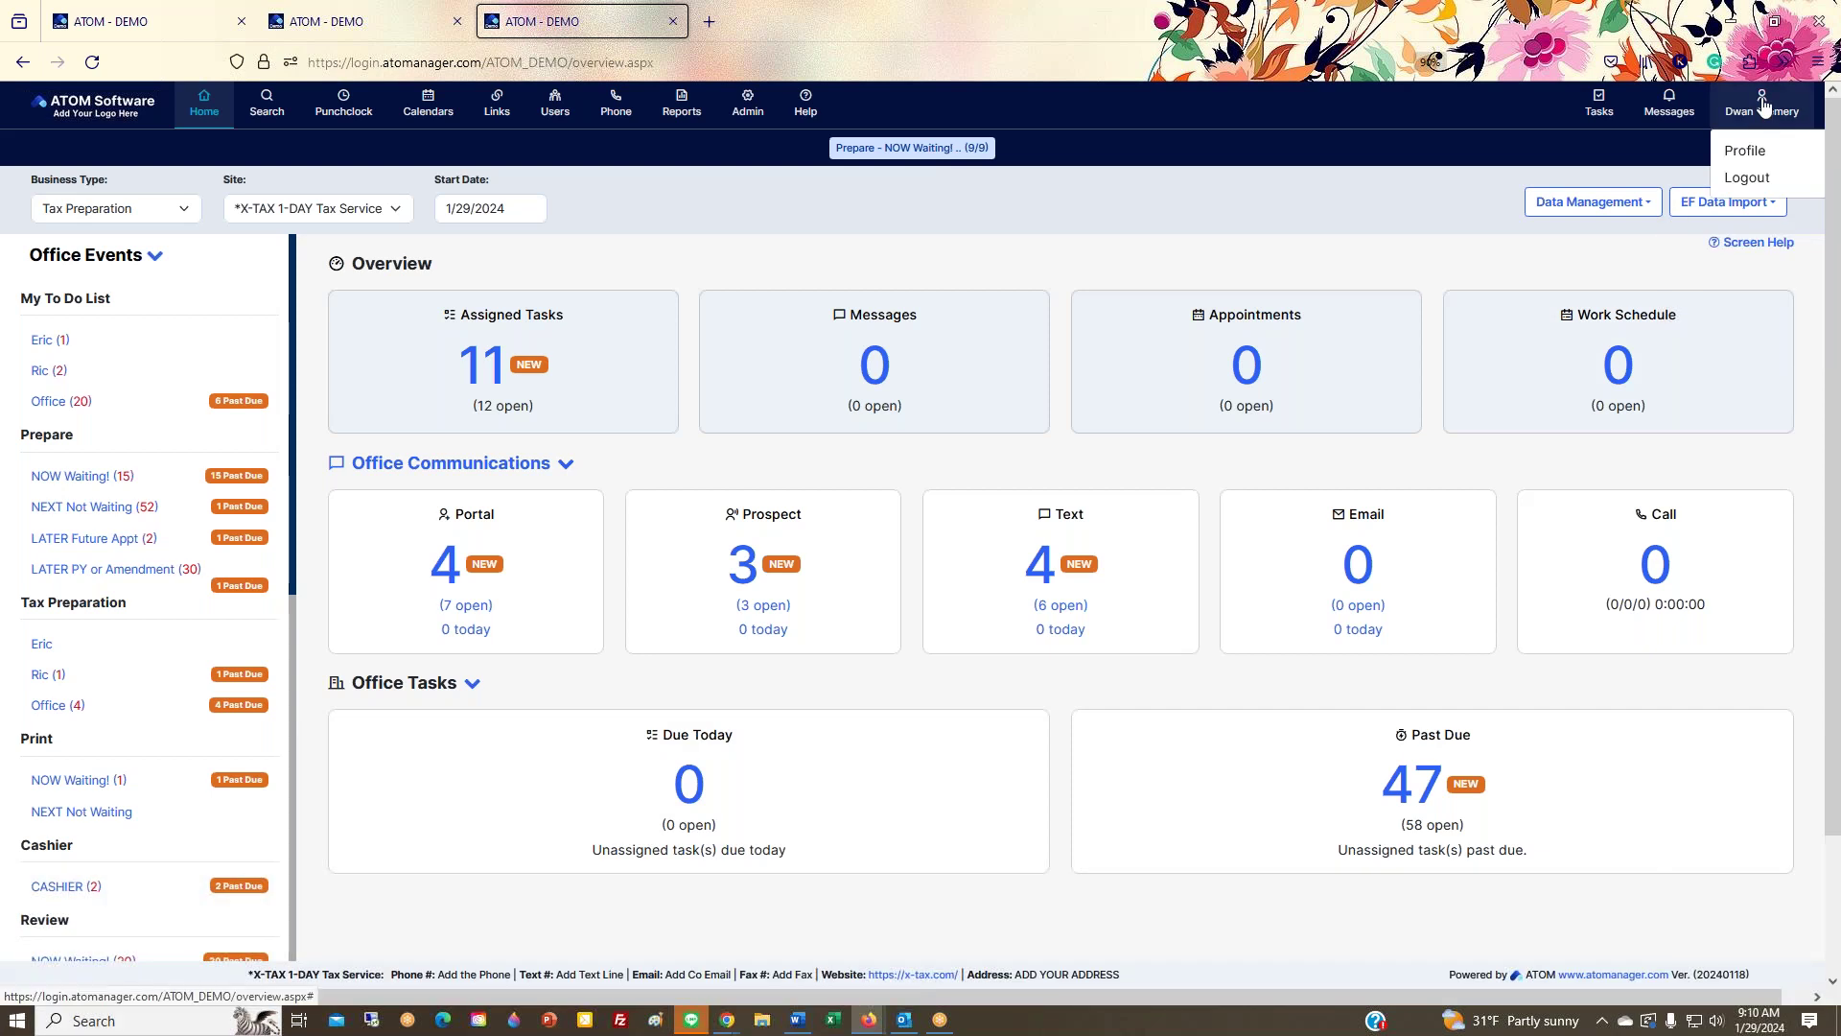
pyautogui.click(1745, 152)
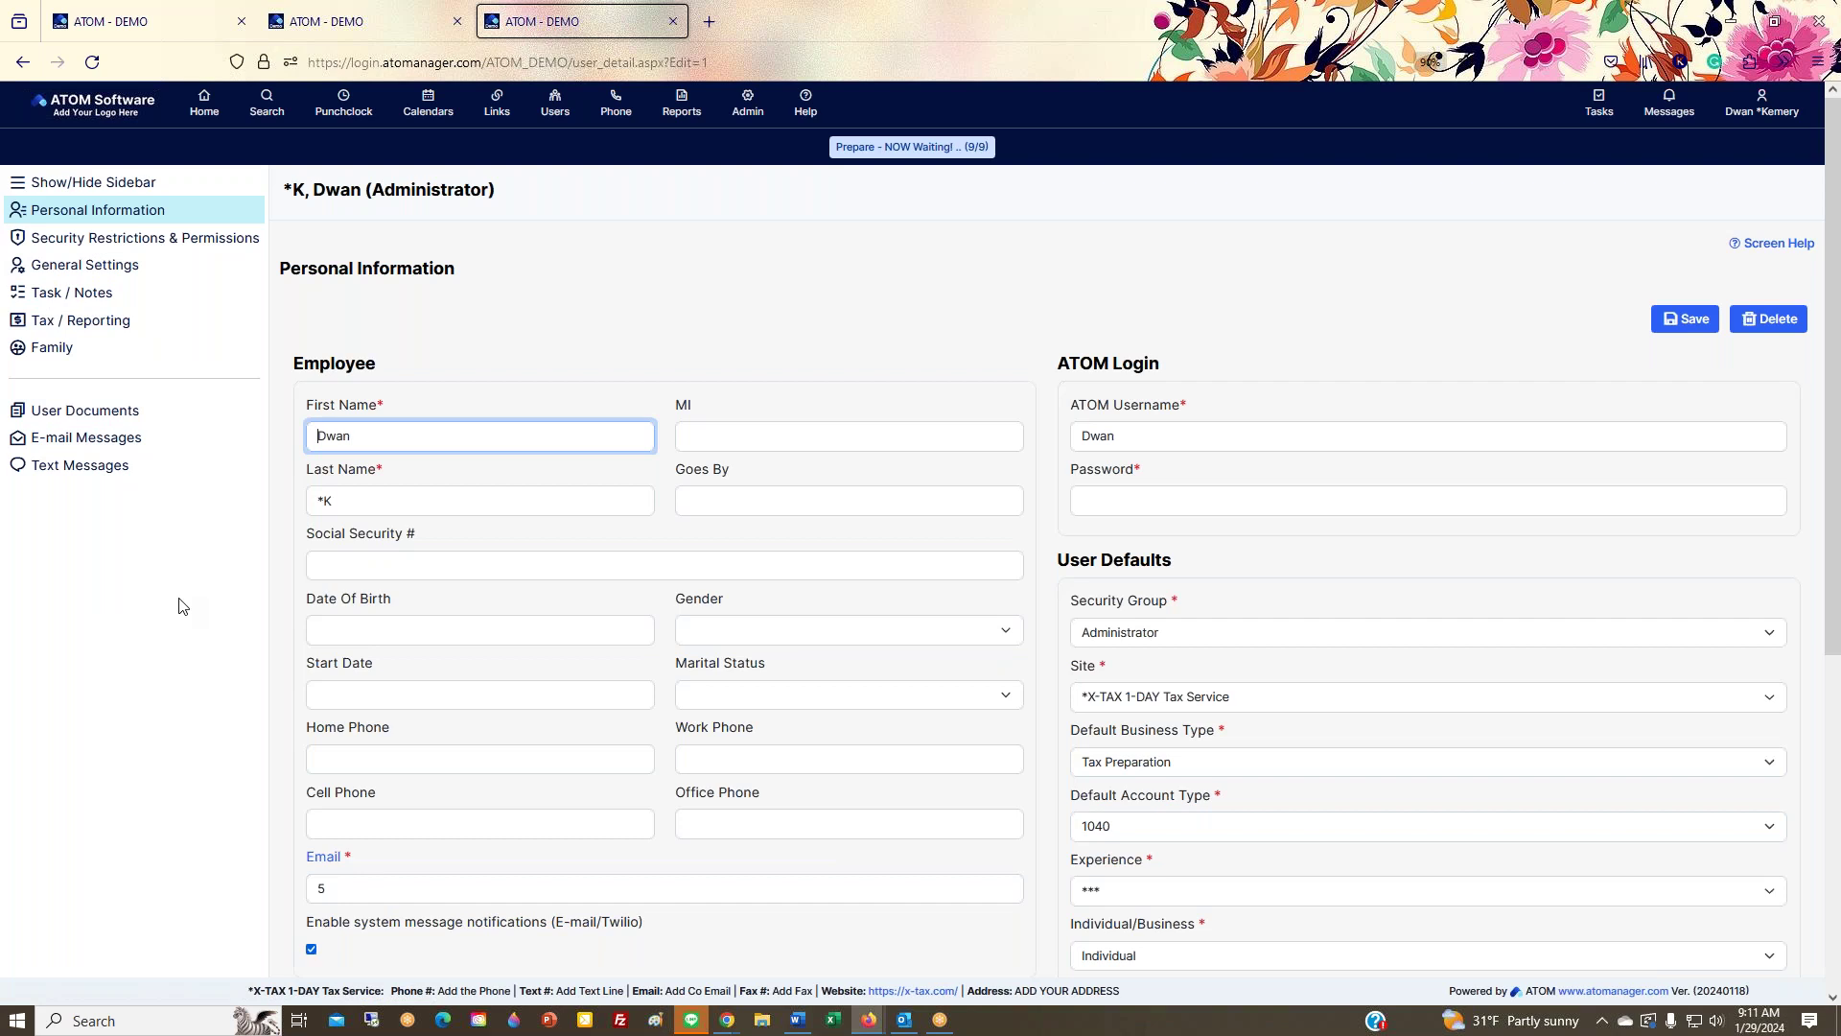
# Step: Scroll the user profile, then view its Security Restrictions & Permissions, Task / Notes, Tax / Reporting and General Settings pages
pyautogui.scroll(-3, 812, 372)
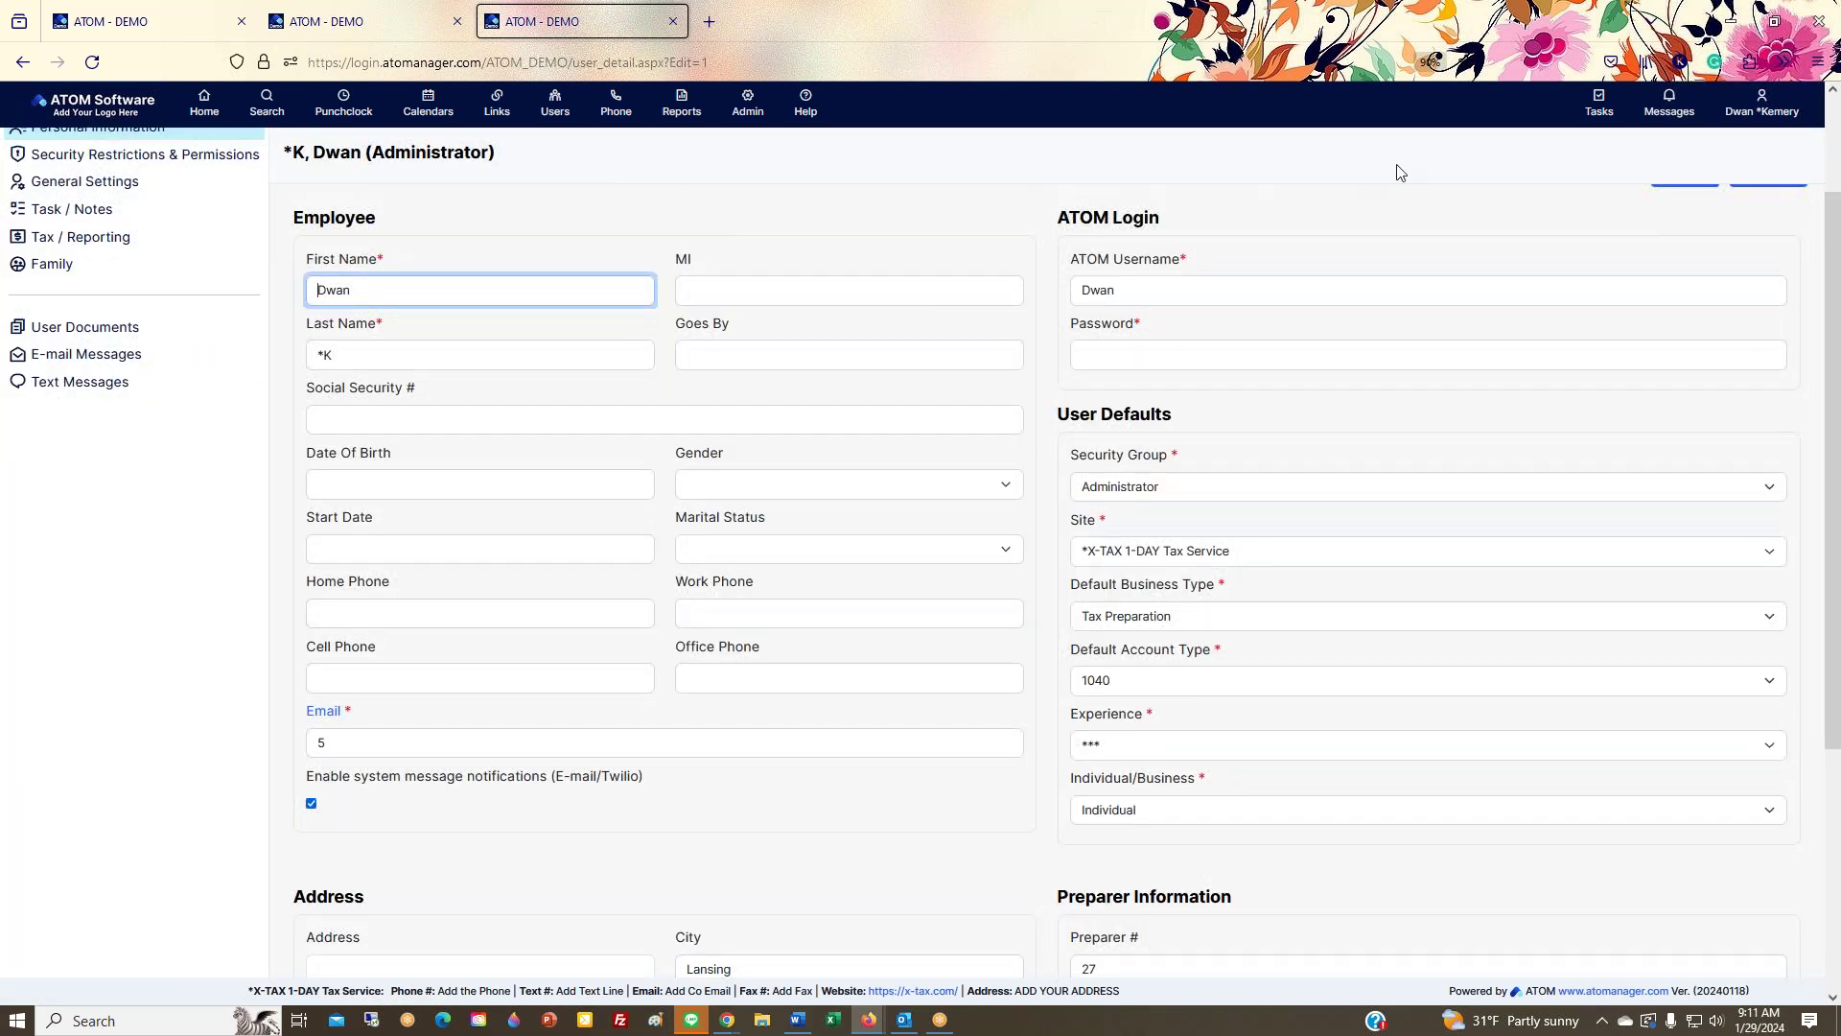
pyautogui.scroll(3, 678, 594)
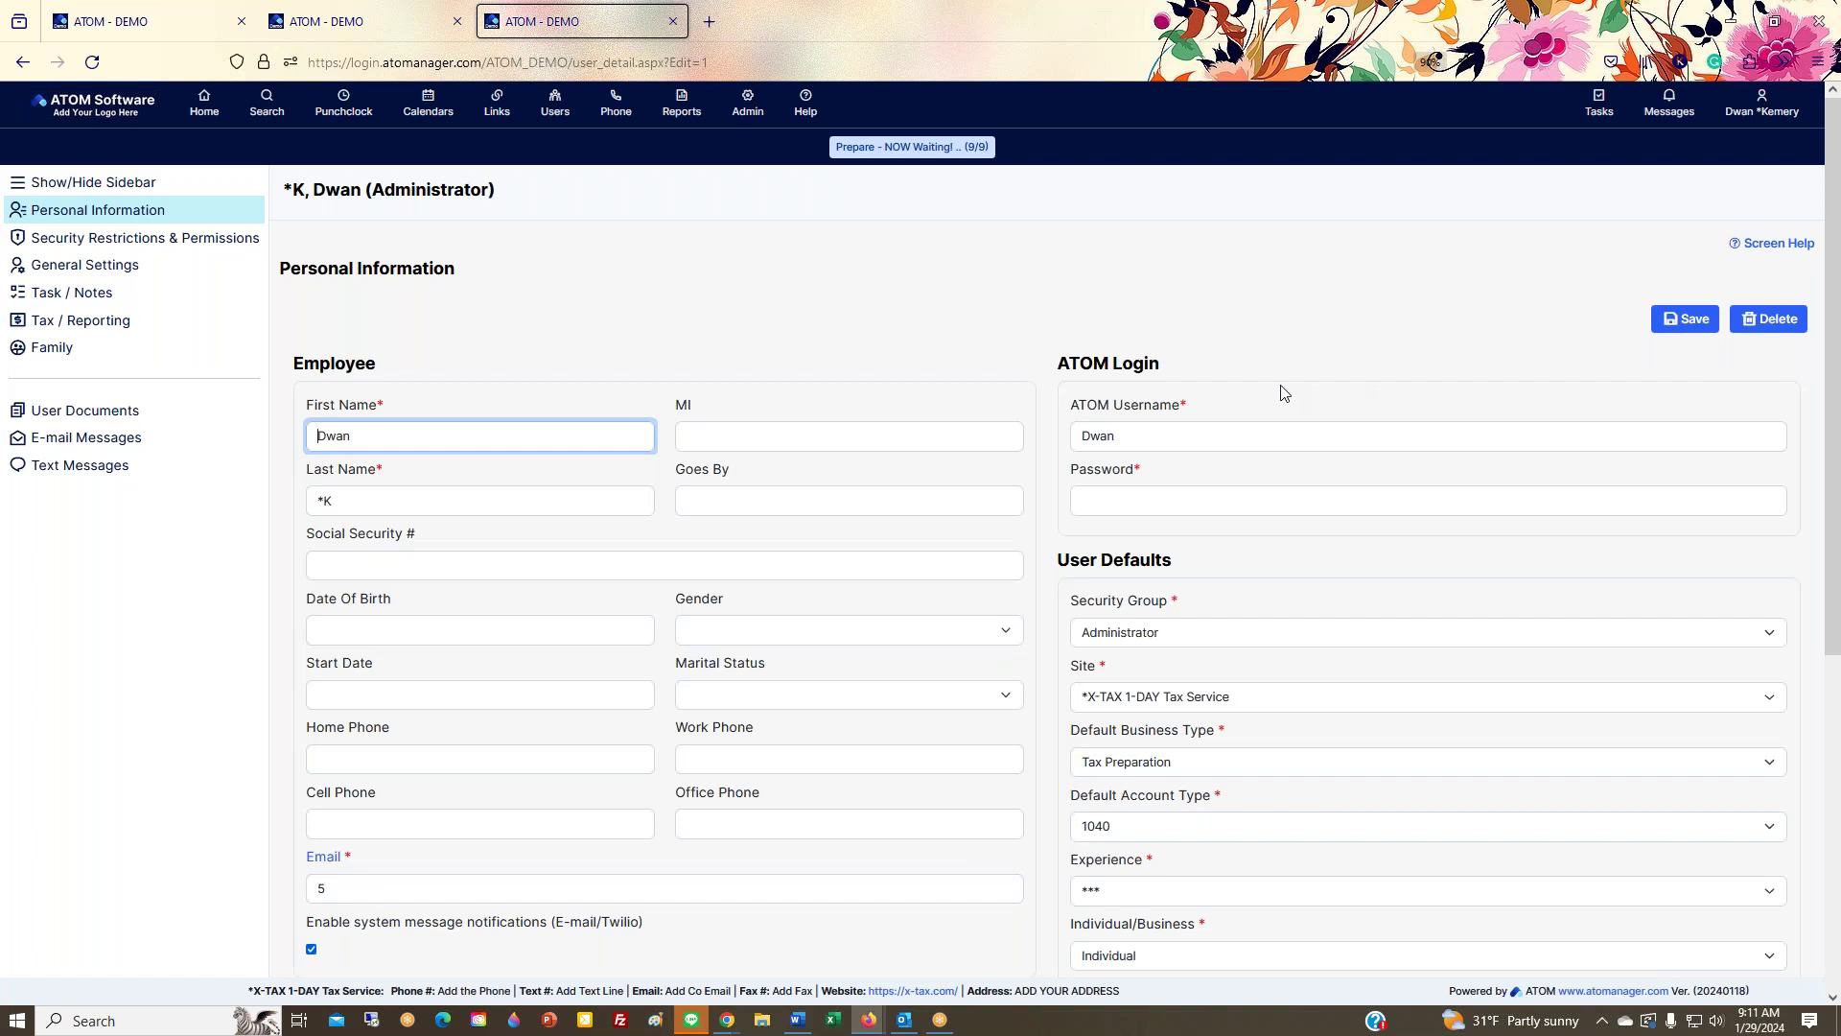
pyautogui.scroll(-5, 1284, 394)
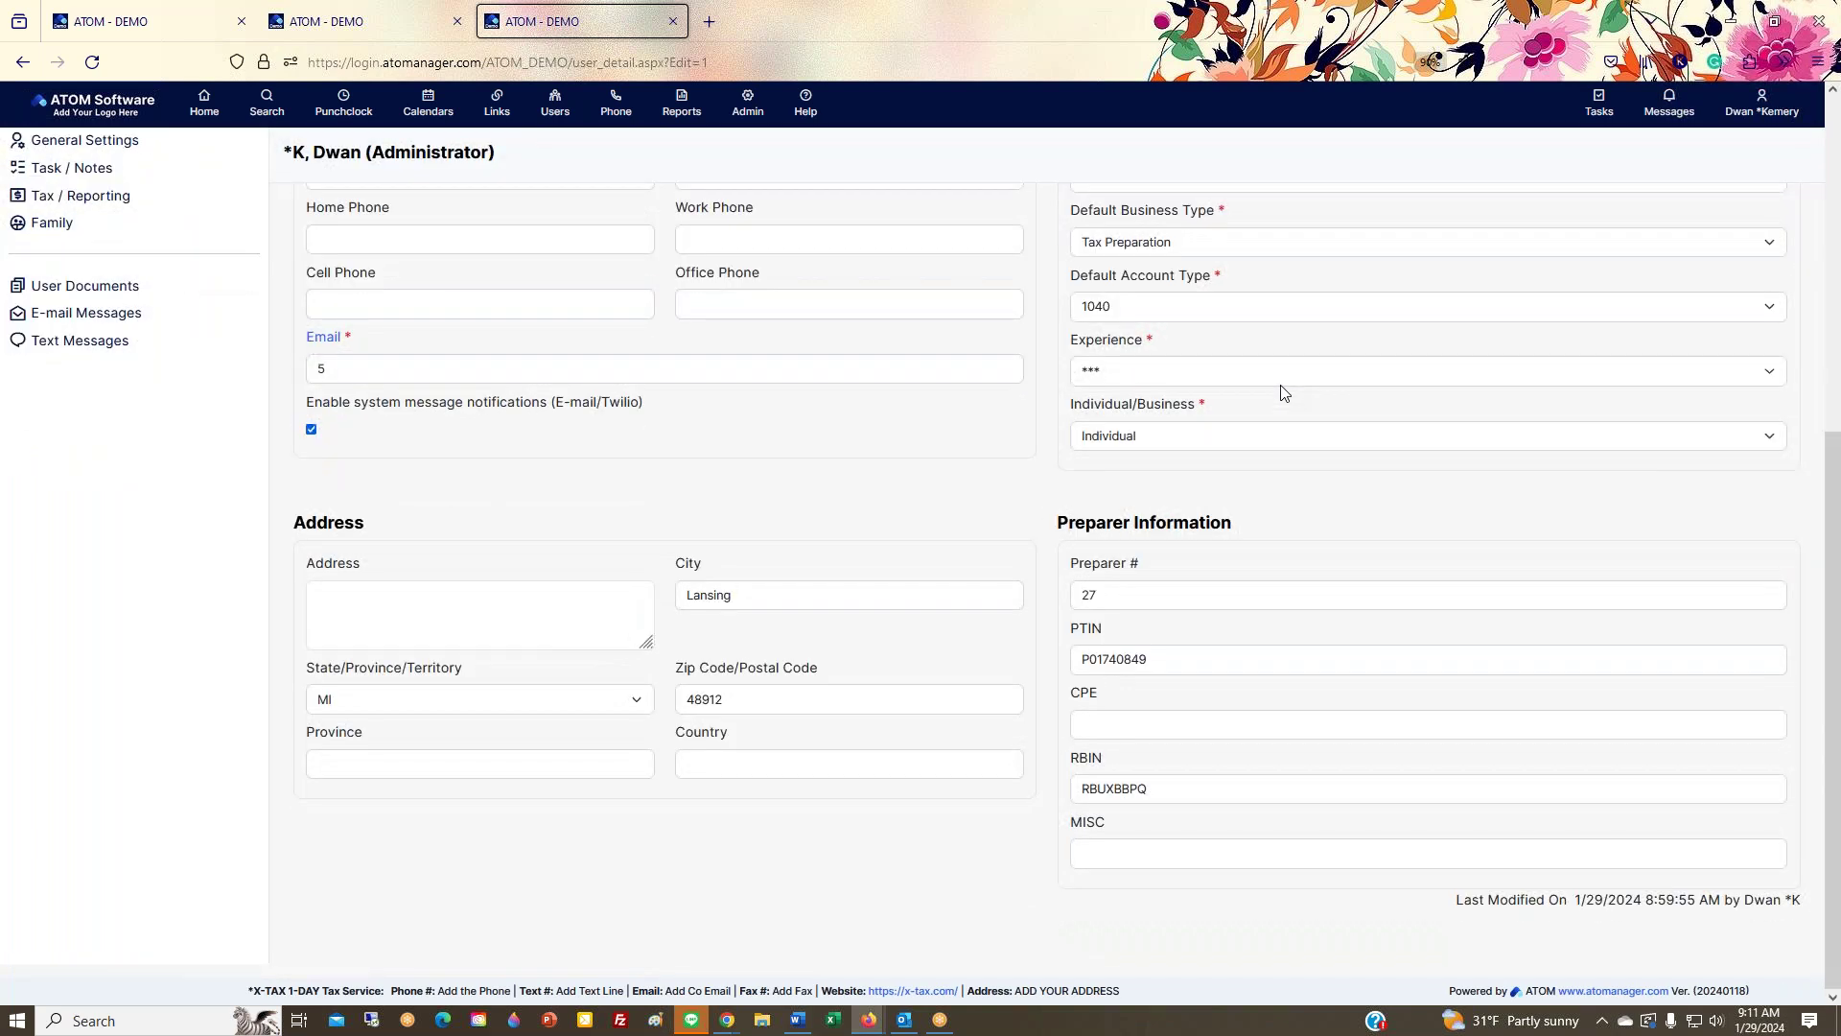
pyautogui.scroll(5, 1283, 393)
pyautogui.click(132, 276)
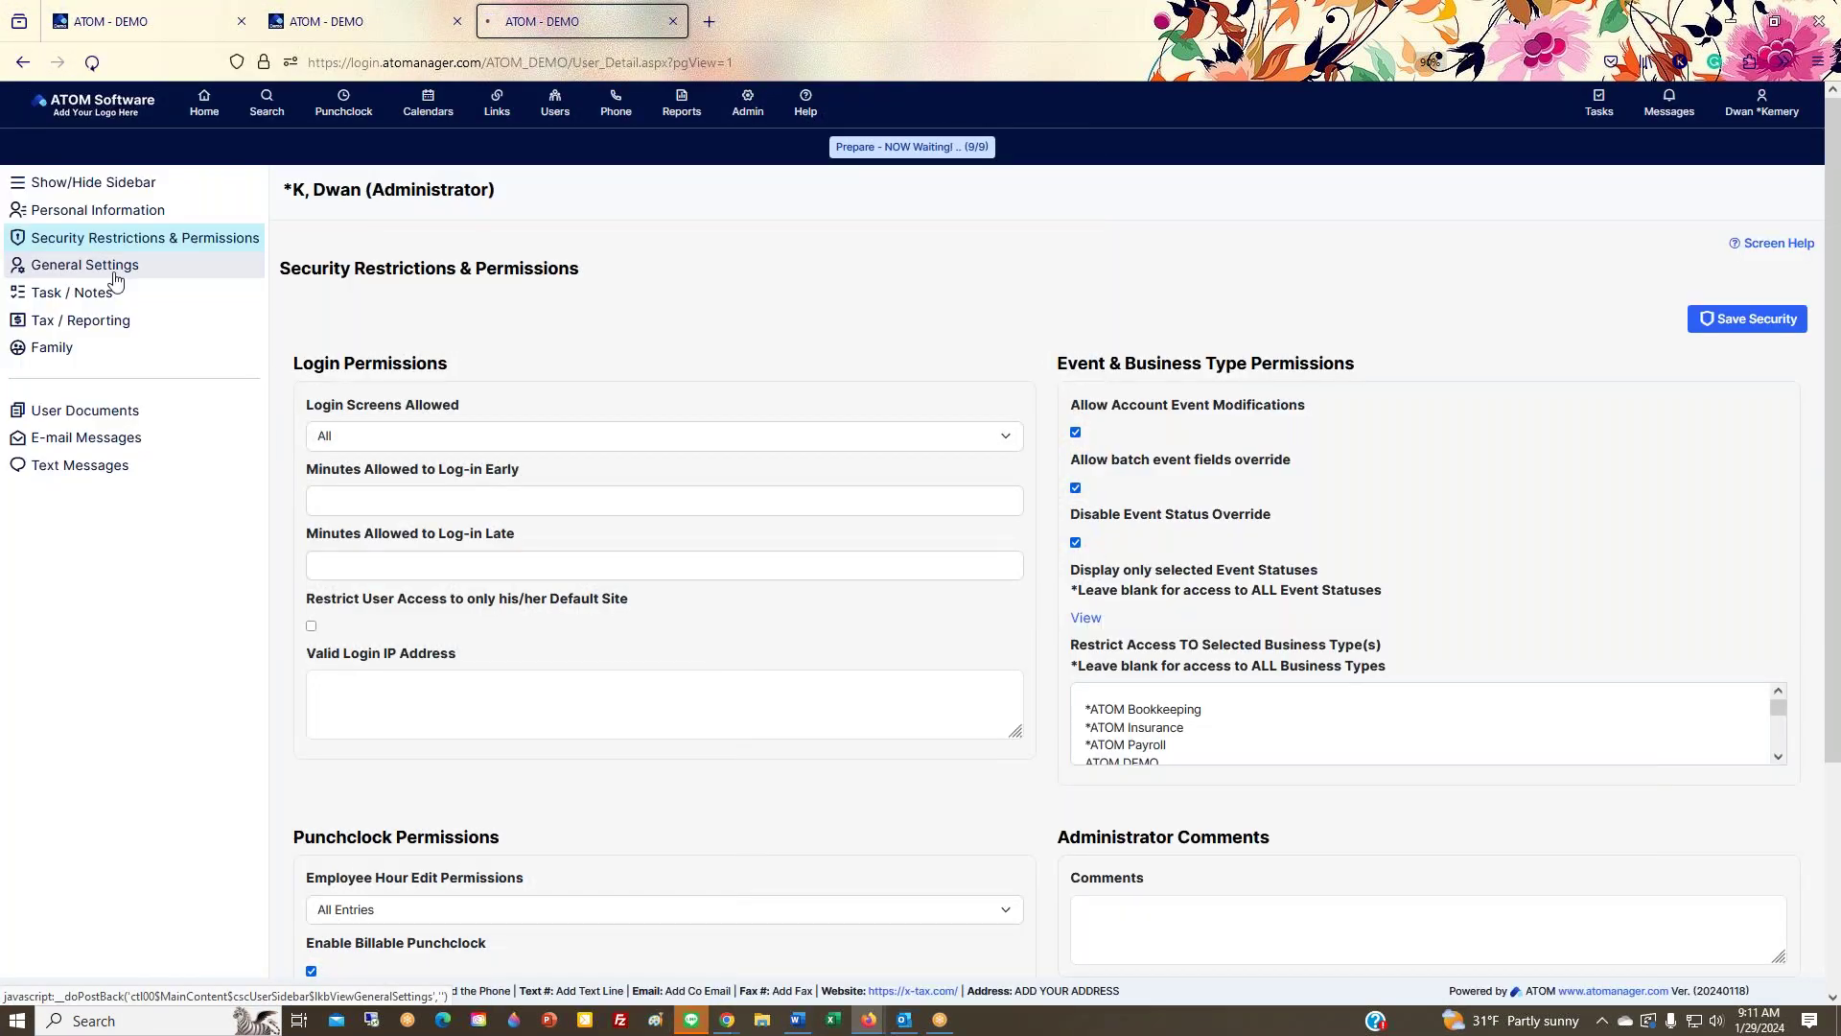
pyautogui.click(105, 298)
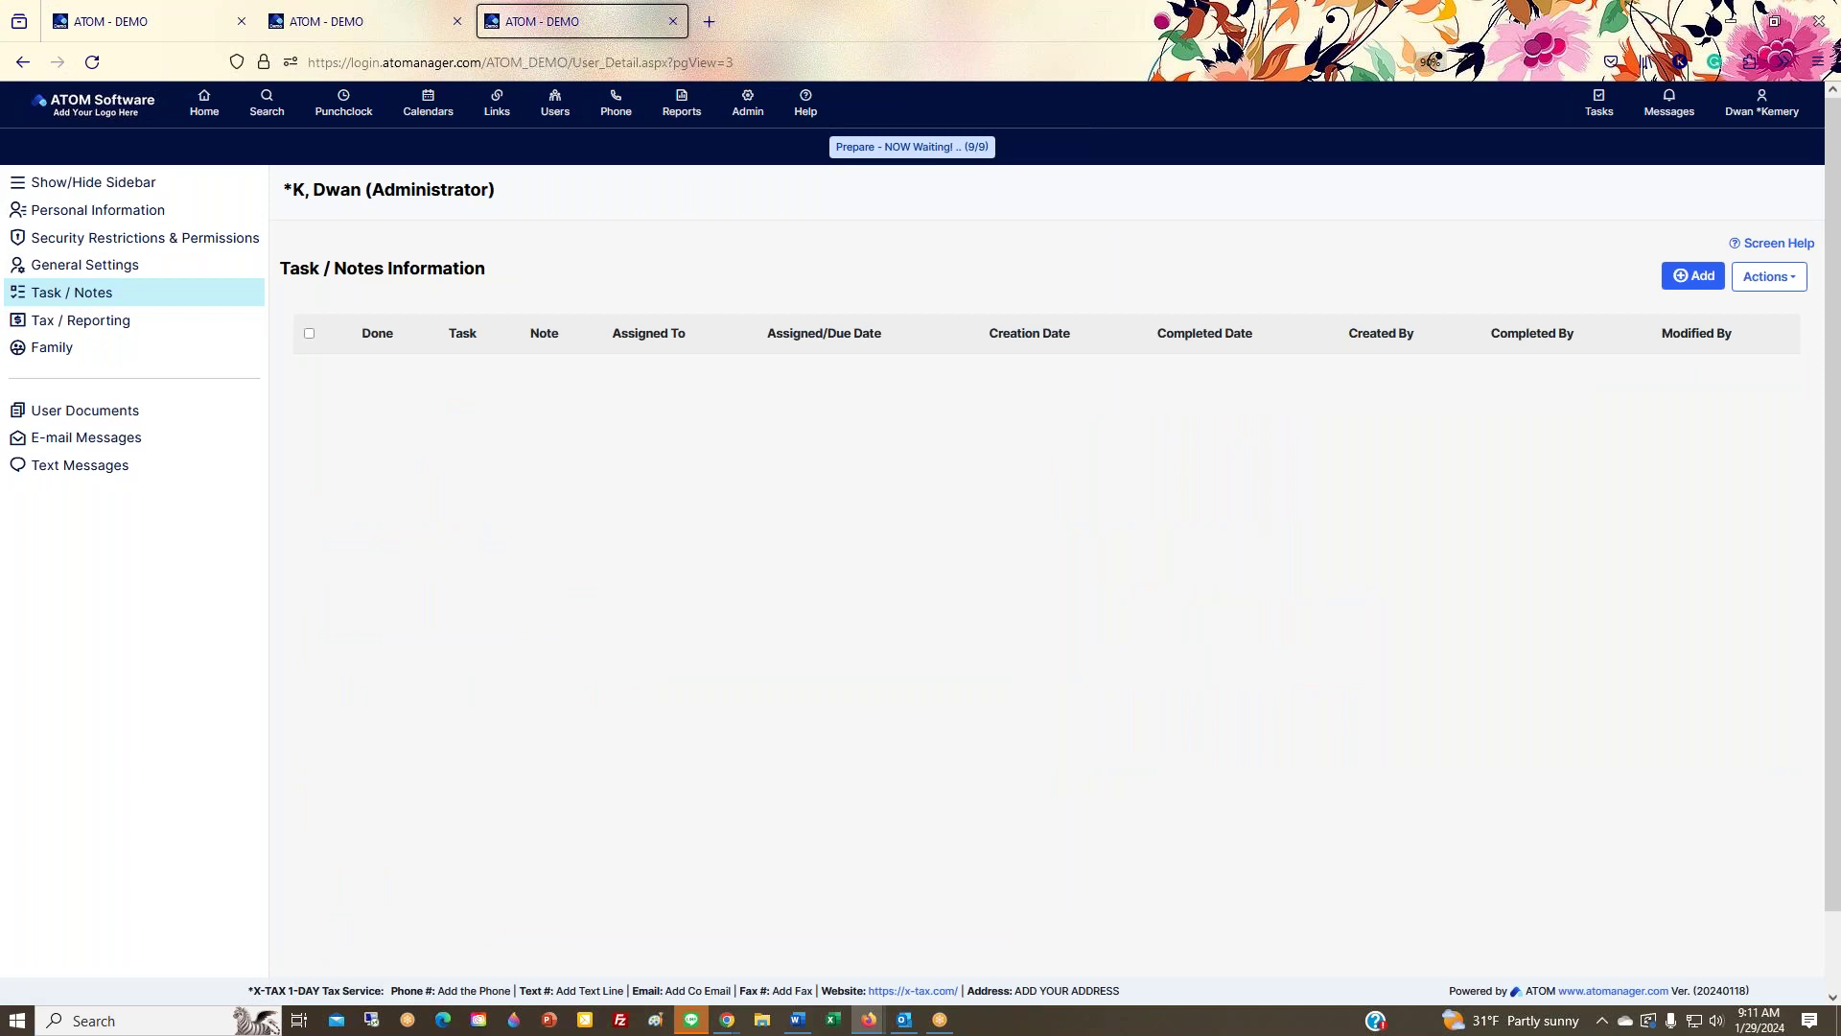
pyautogui.click(72, 322)
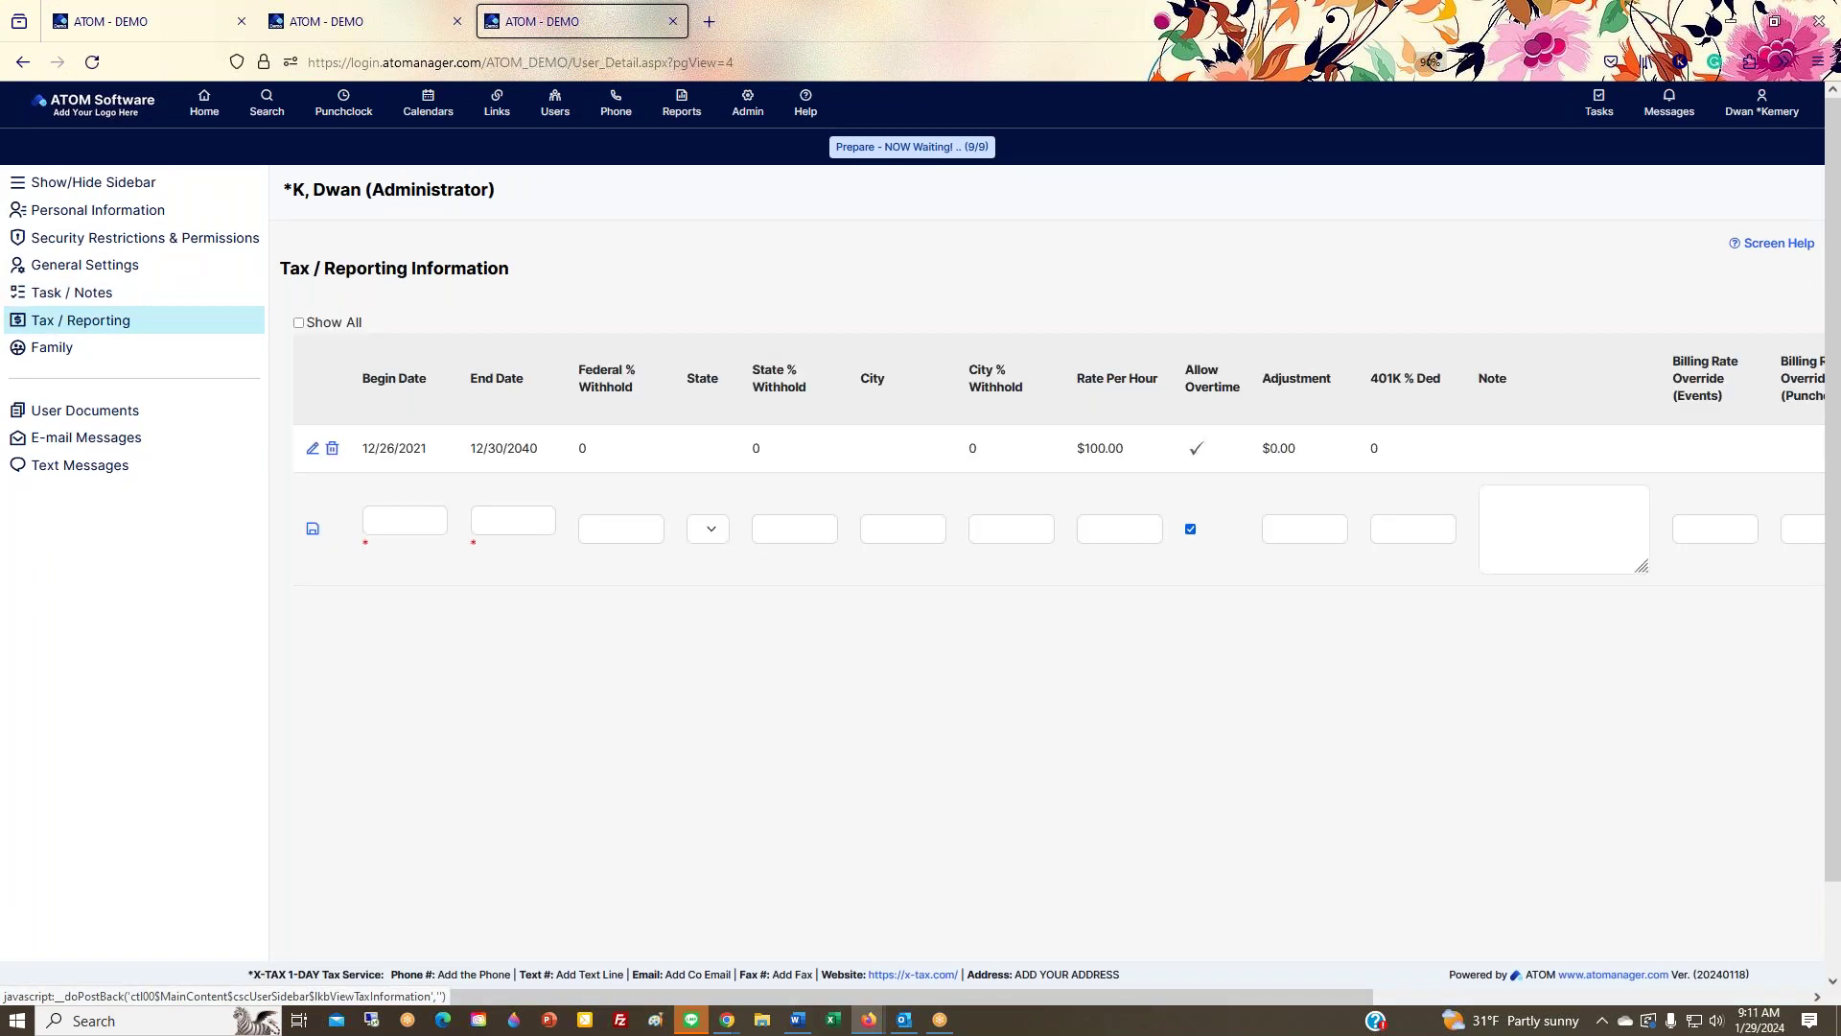
pyautogui.click(81, 274)
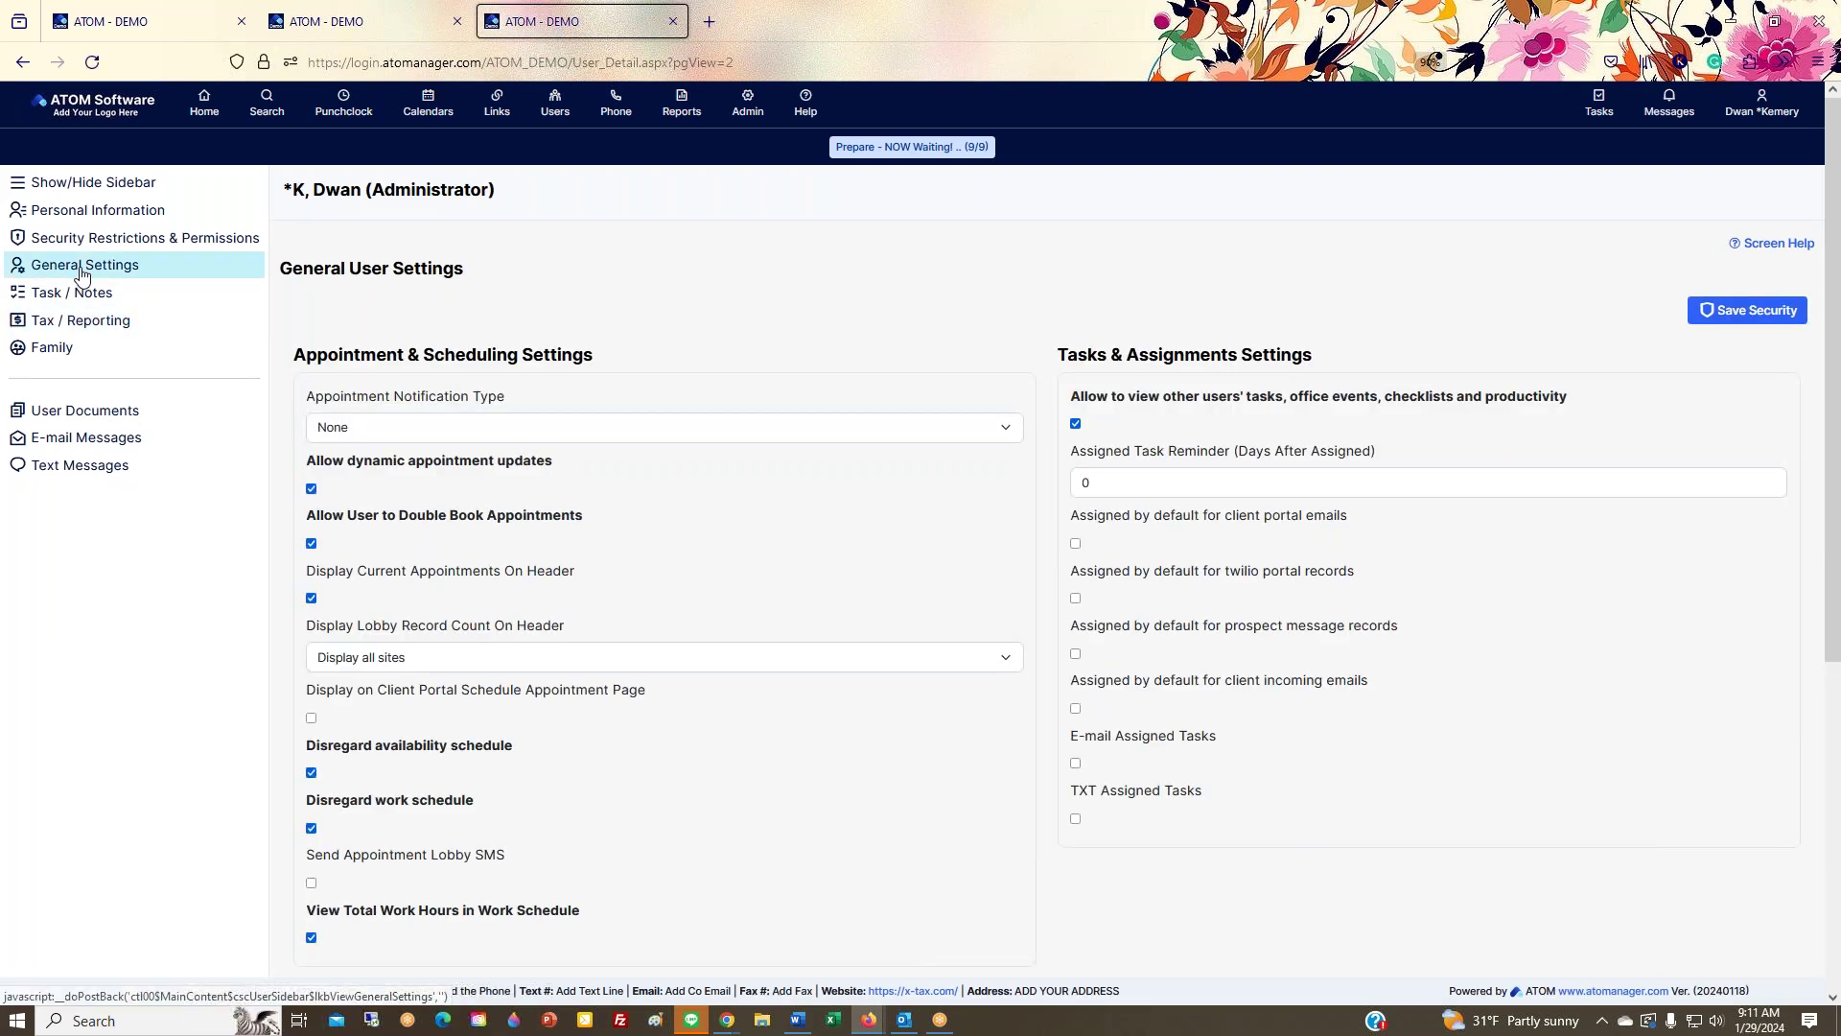
# Step: Highlight the Display Settings heading and Display Office Tasks On Home Page option, comparing with the home dashboard
pyautogui.scroll(-5, 449, 318)
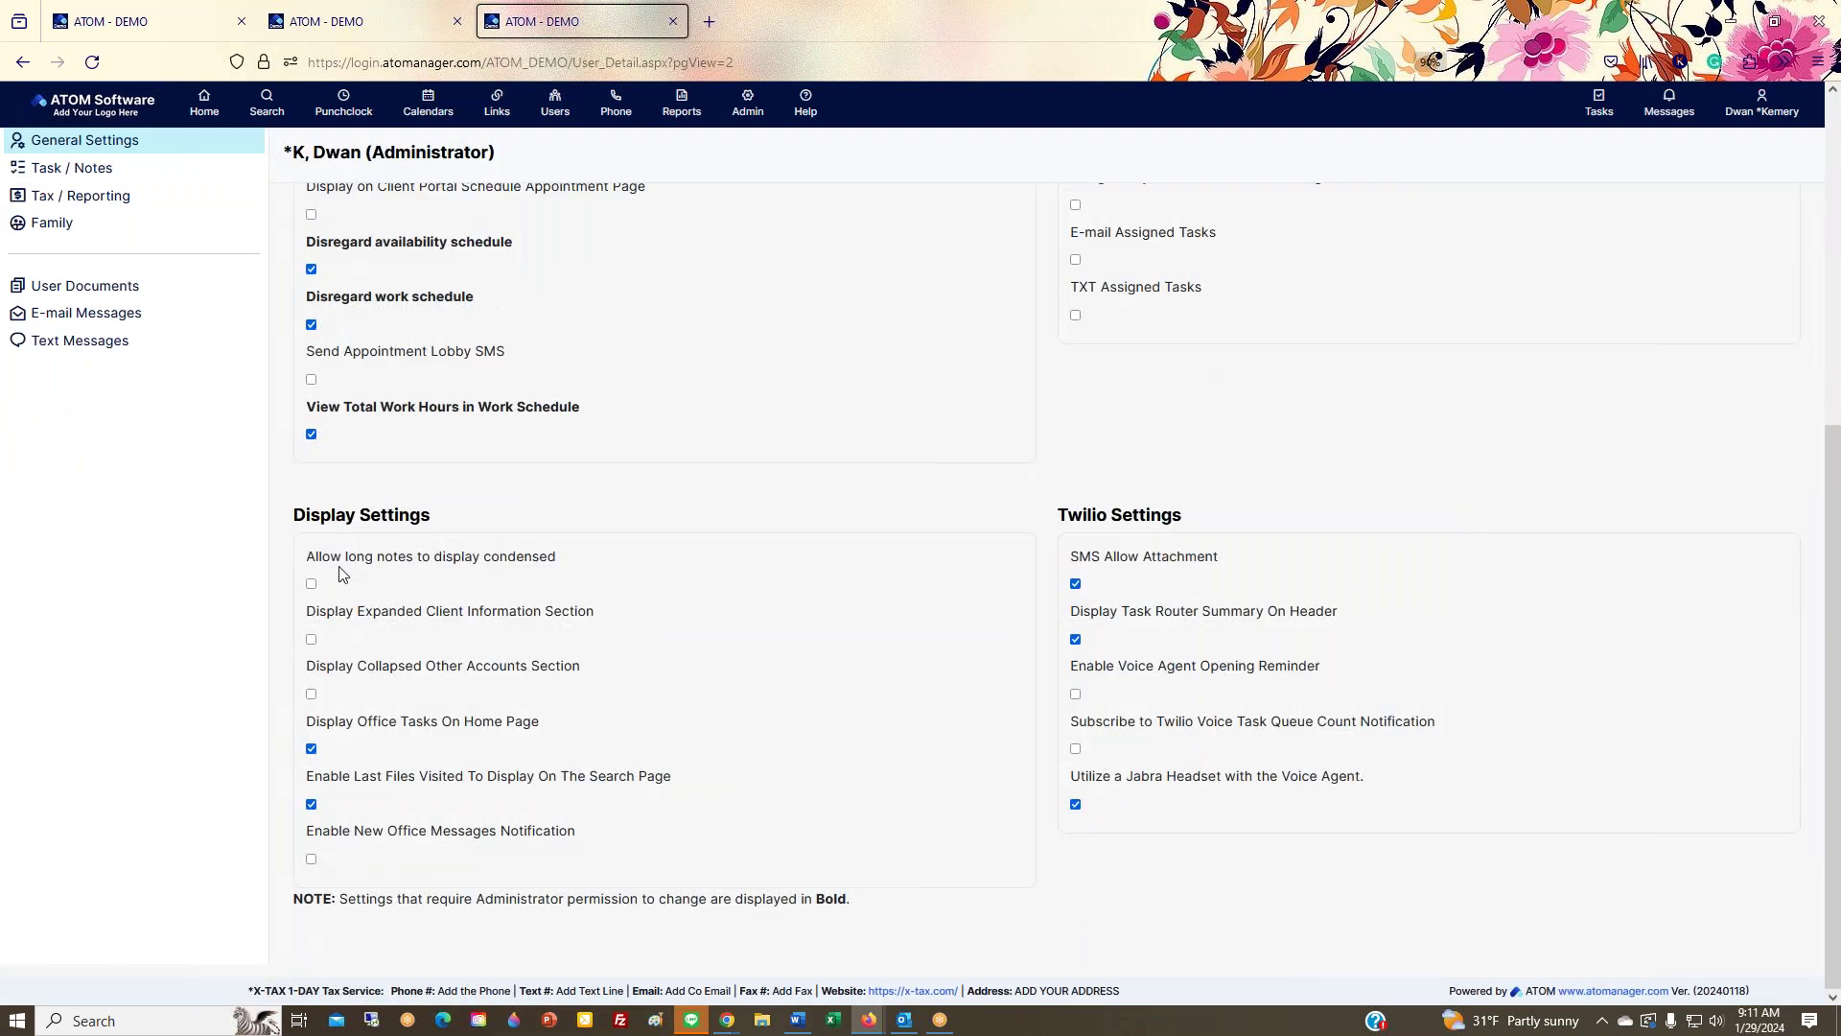
pyautogui.moveTo(293, 515); pyautogui.dragTo(431, 515)
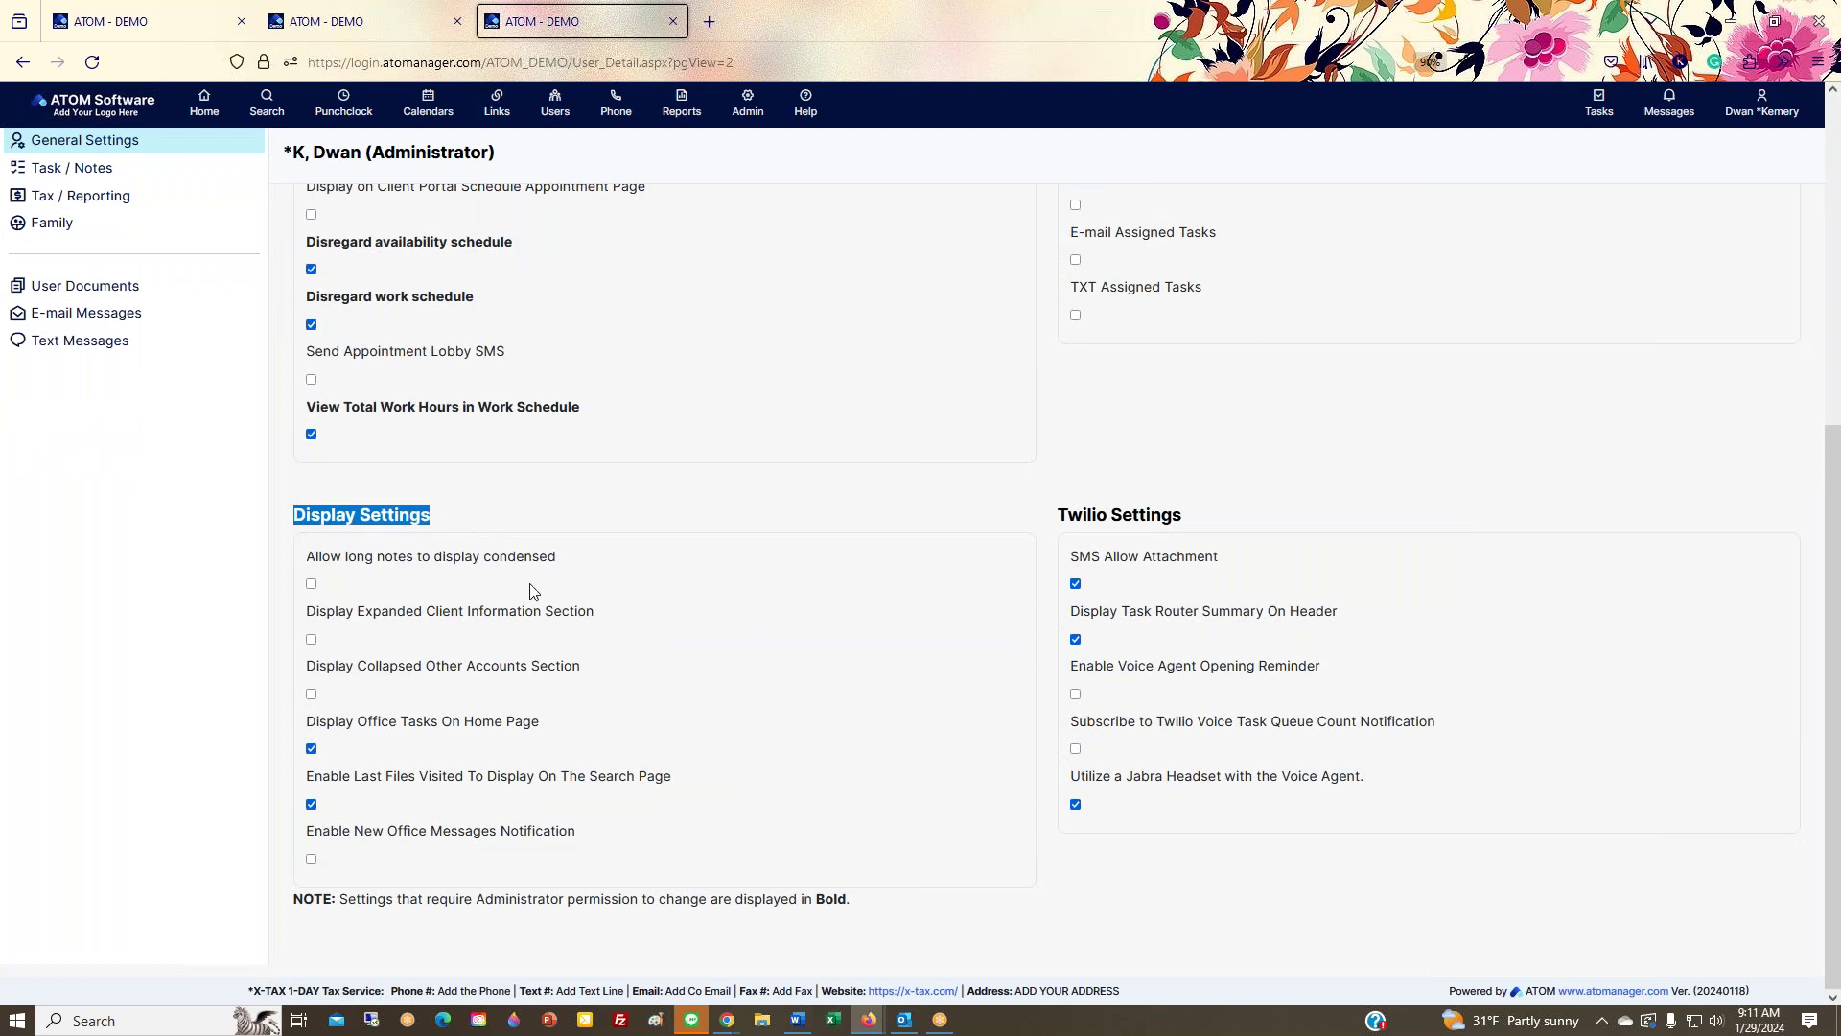
pyautogui.click(300, 731)
pyautogui.moveTo(300, 731); pyautogui.dragTo(561, 736)
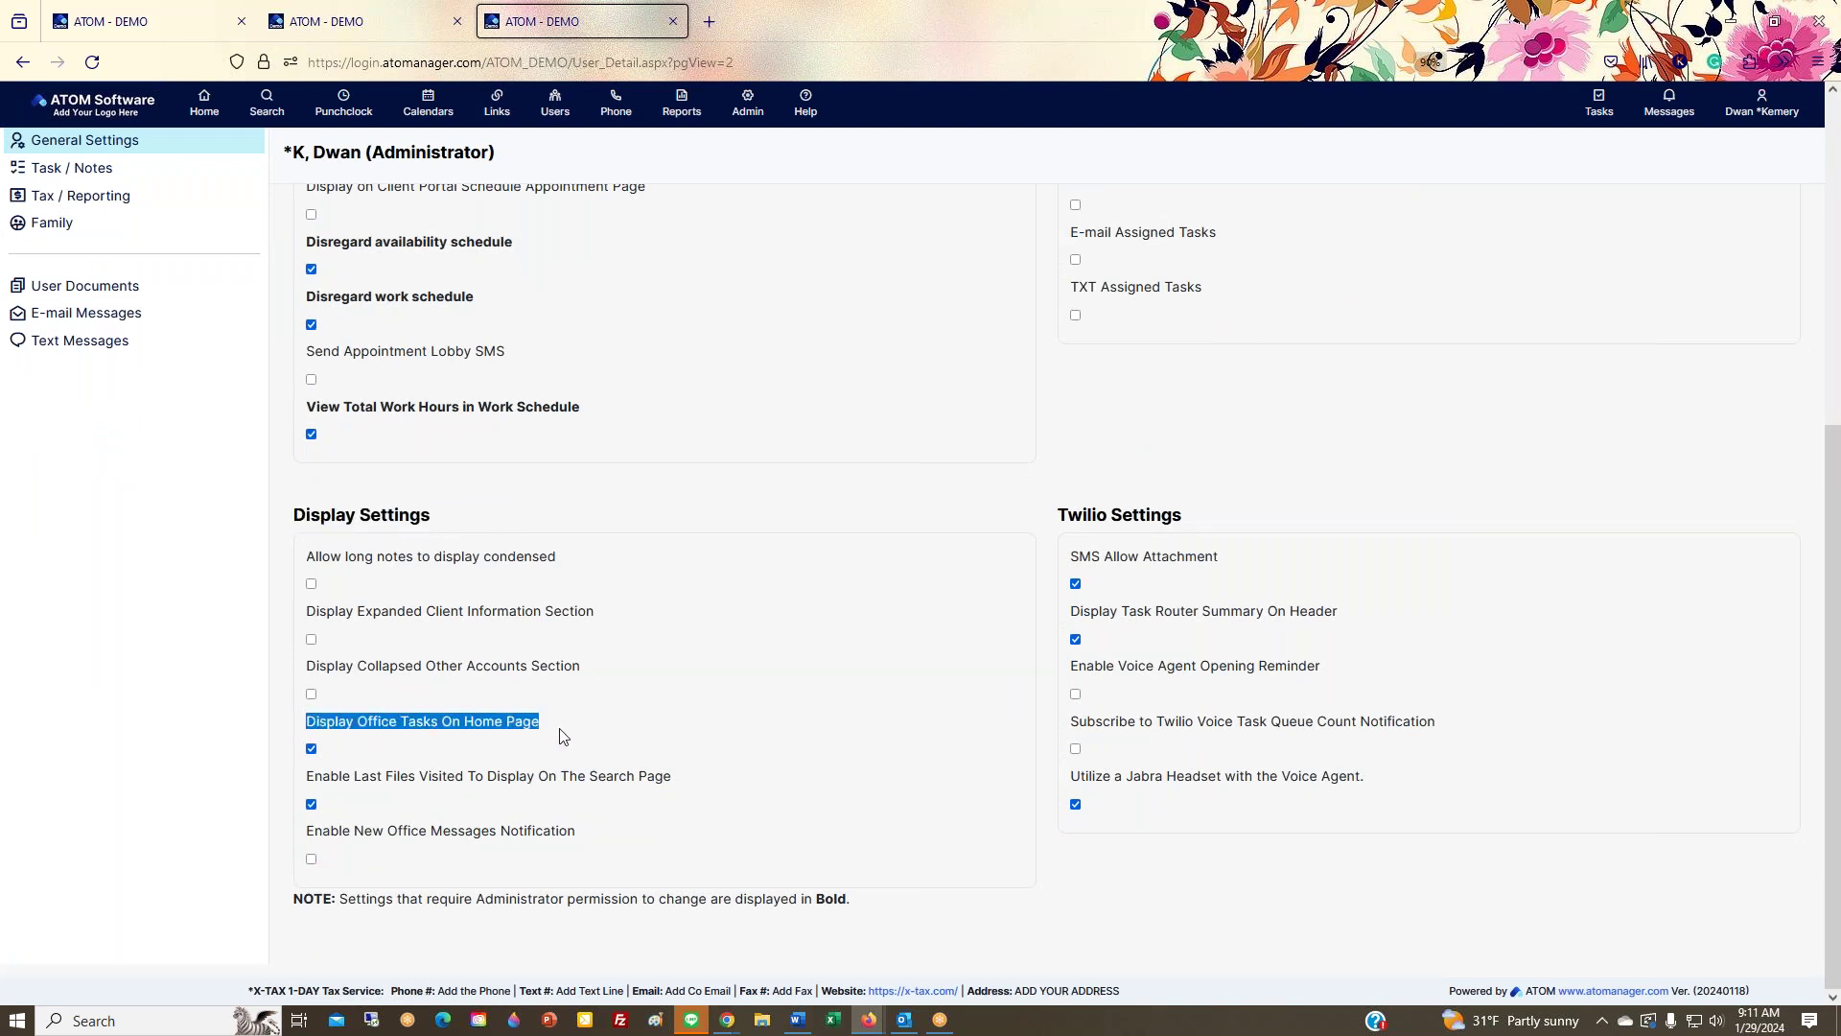
pyautogui.click(180, 26)
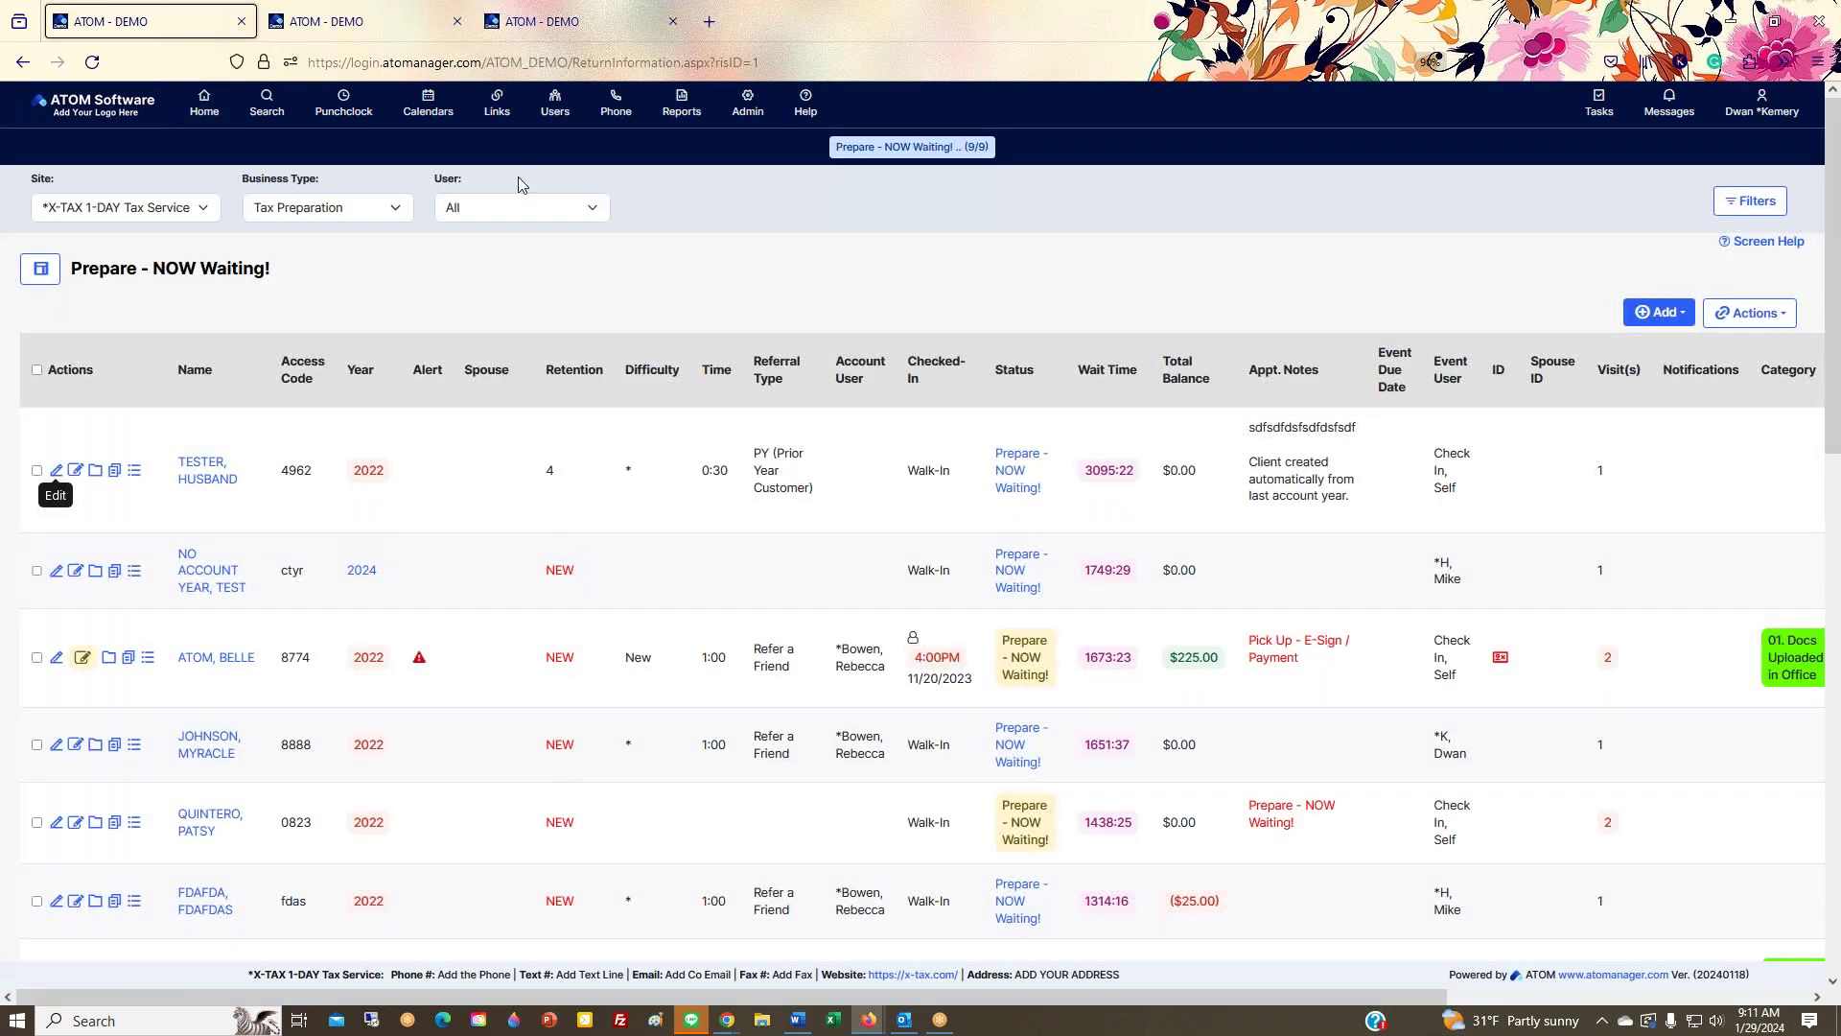
pyautogui.click(212, 108)
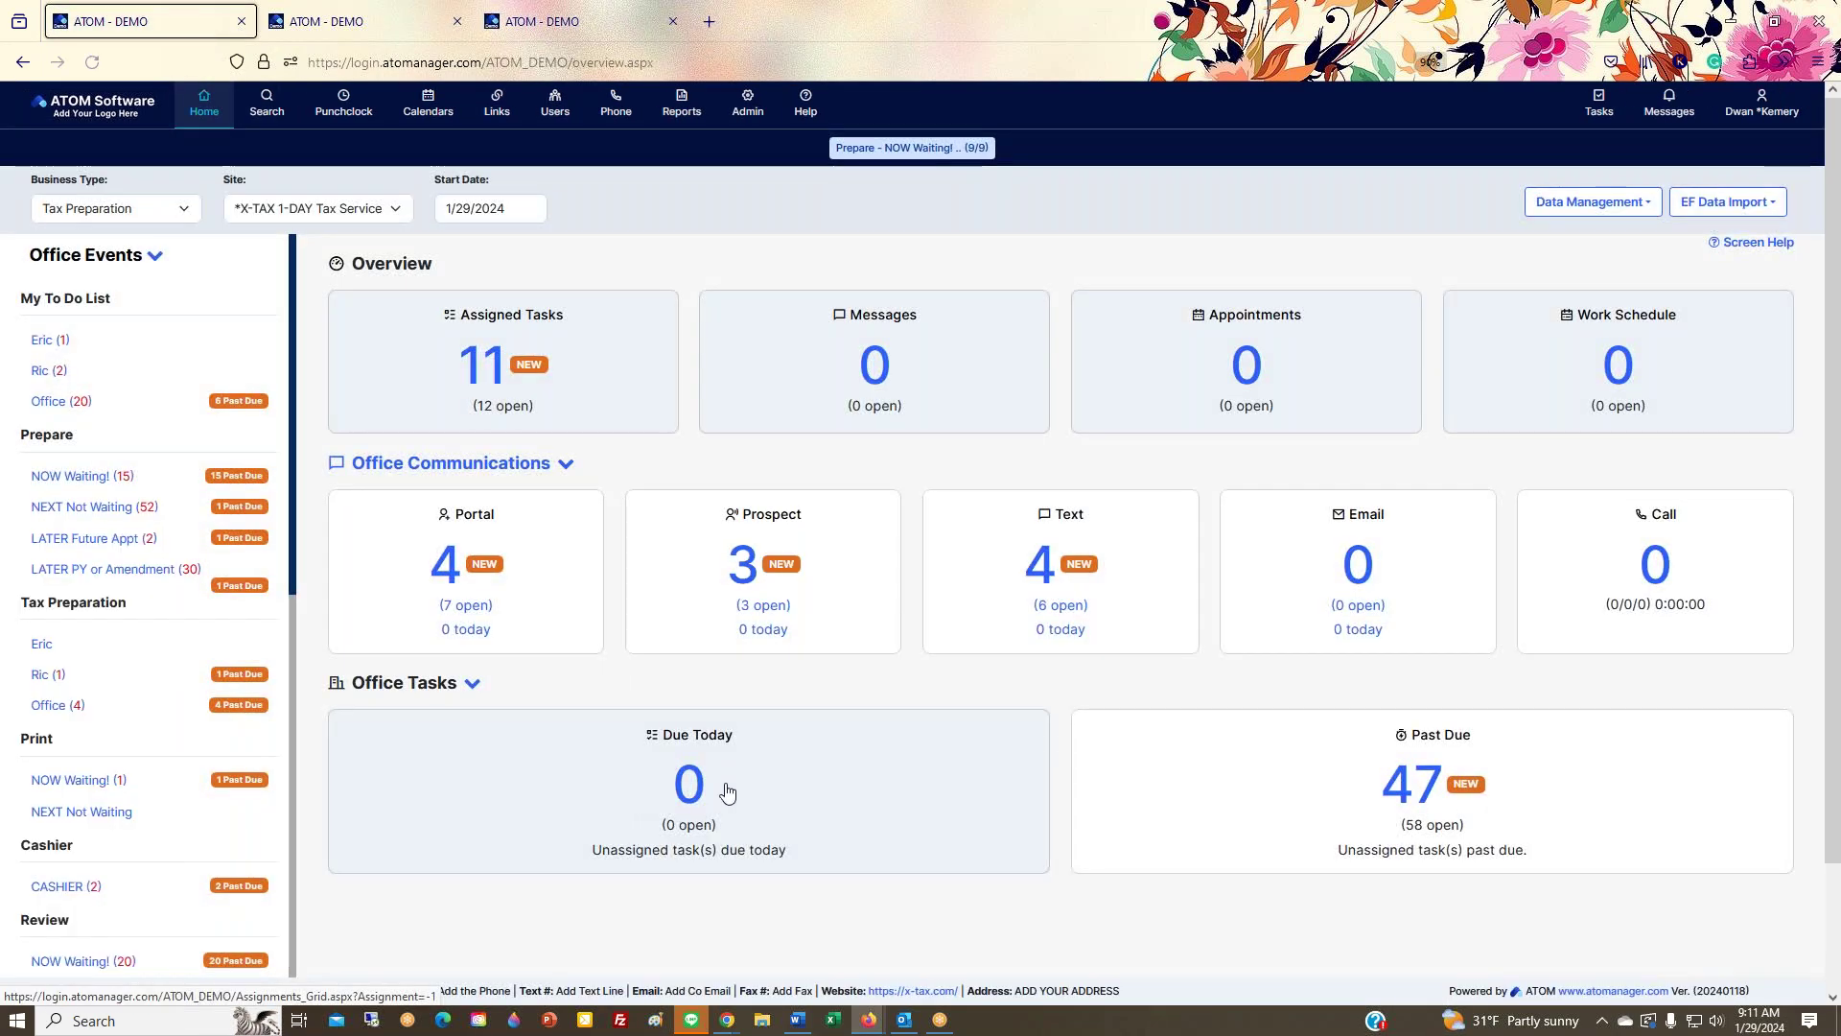
pyautogui.click(581, 40)
# Step: Highlight the last-files-visited search option, compare it with client Search recents, then go Home
pyautogui.moveTo(305, 781); pyautogui.dragTo(739, 781)
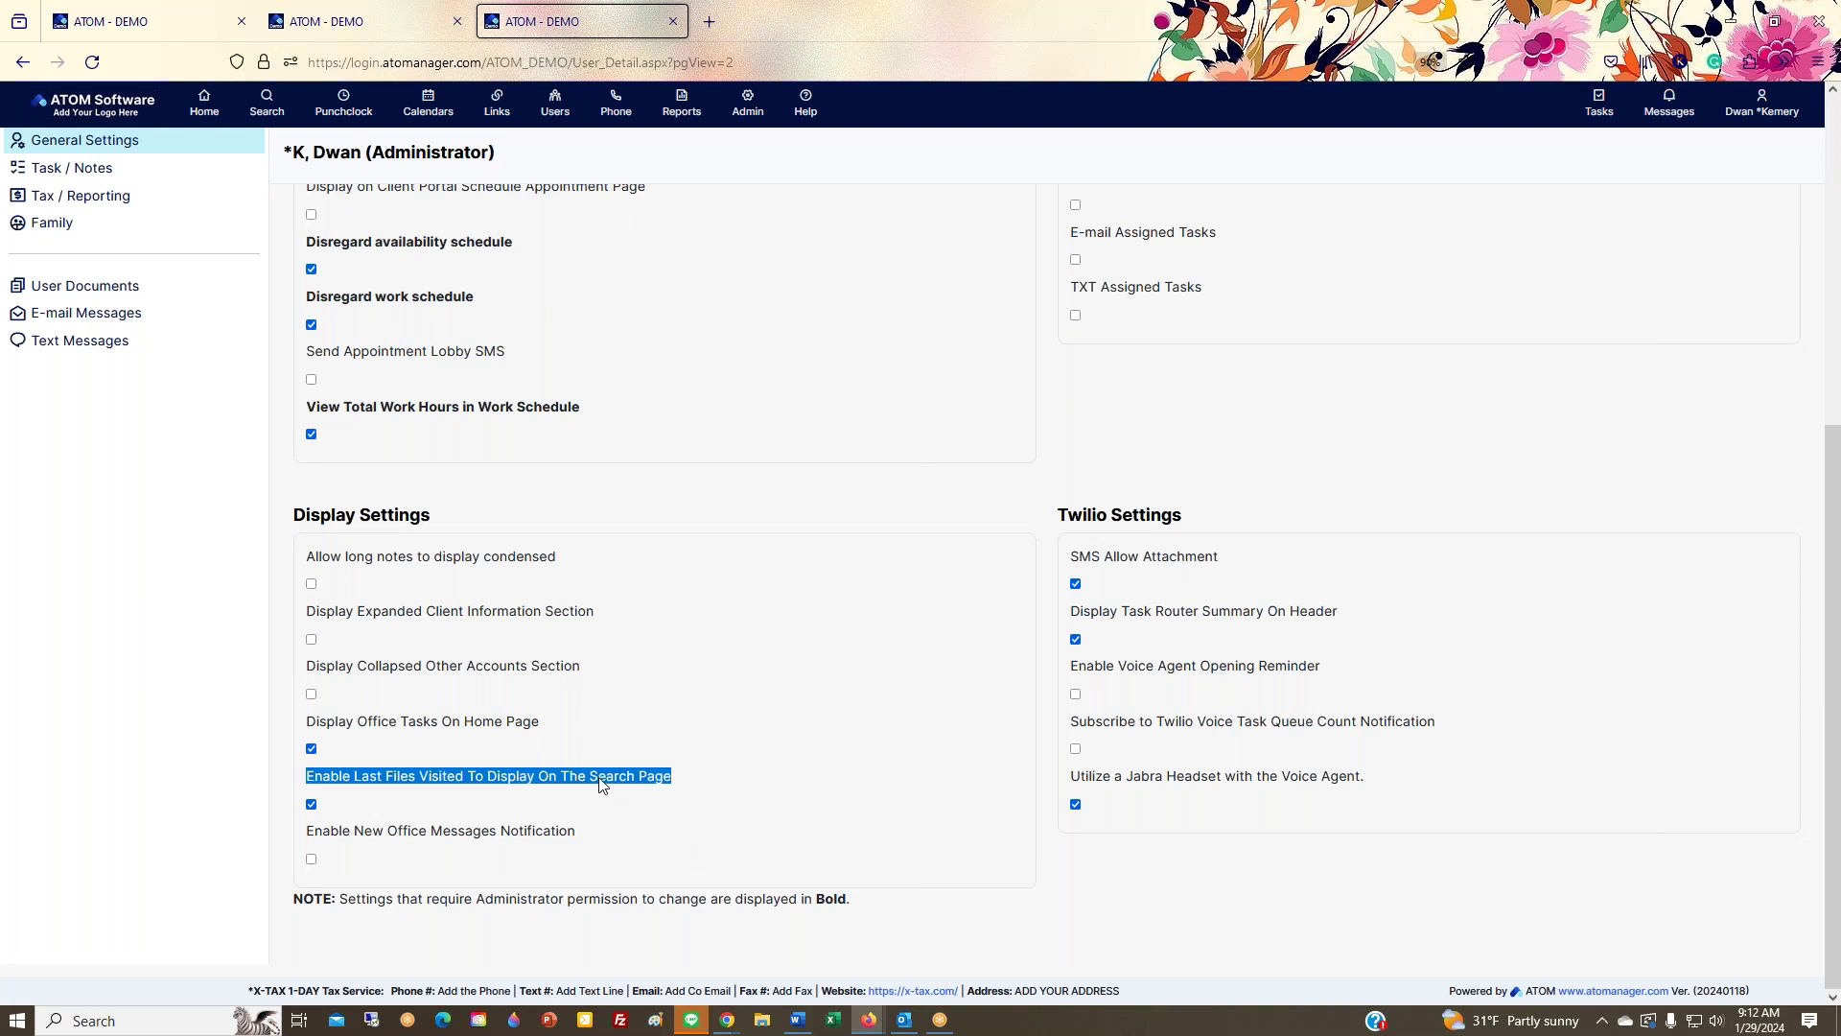
pyautogui.click(143, 22)
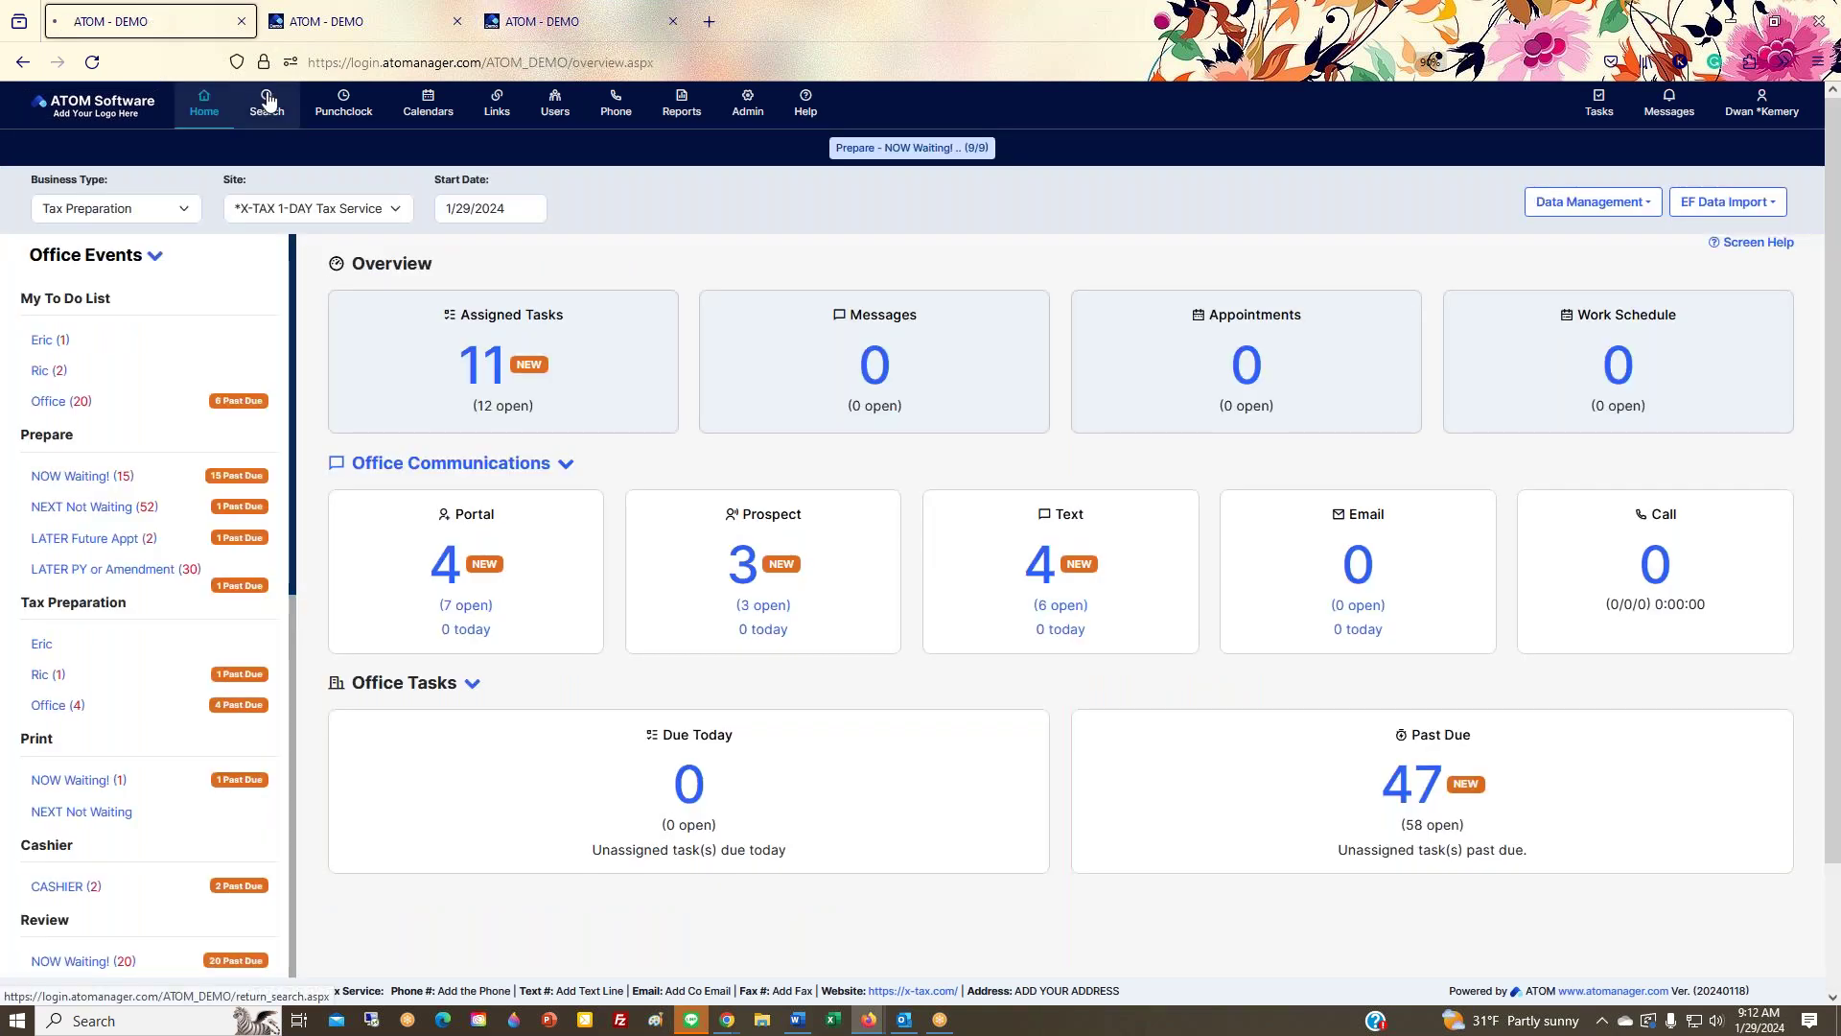
pyautogui.click(268, 100)
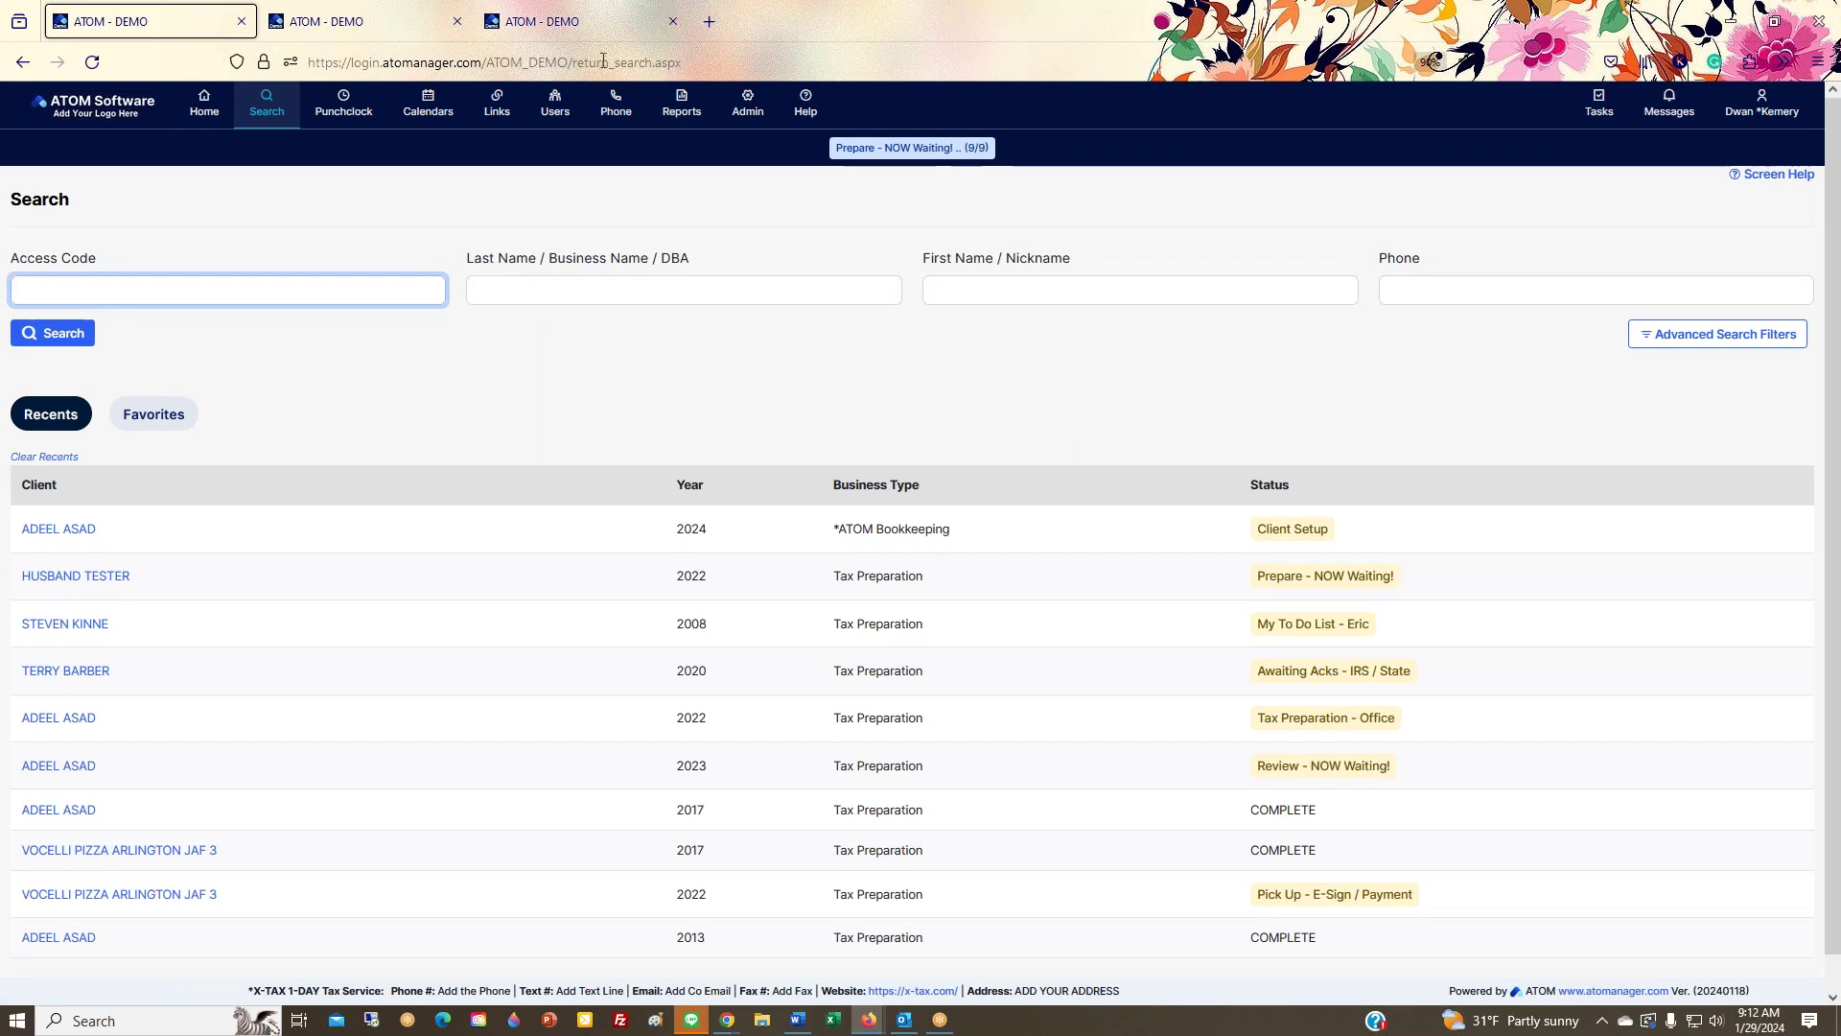
pyautogui.click(575, 21)
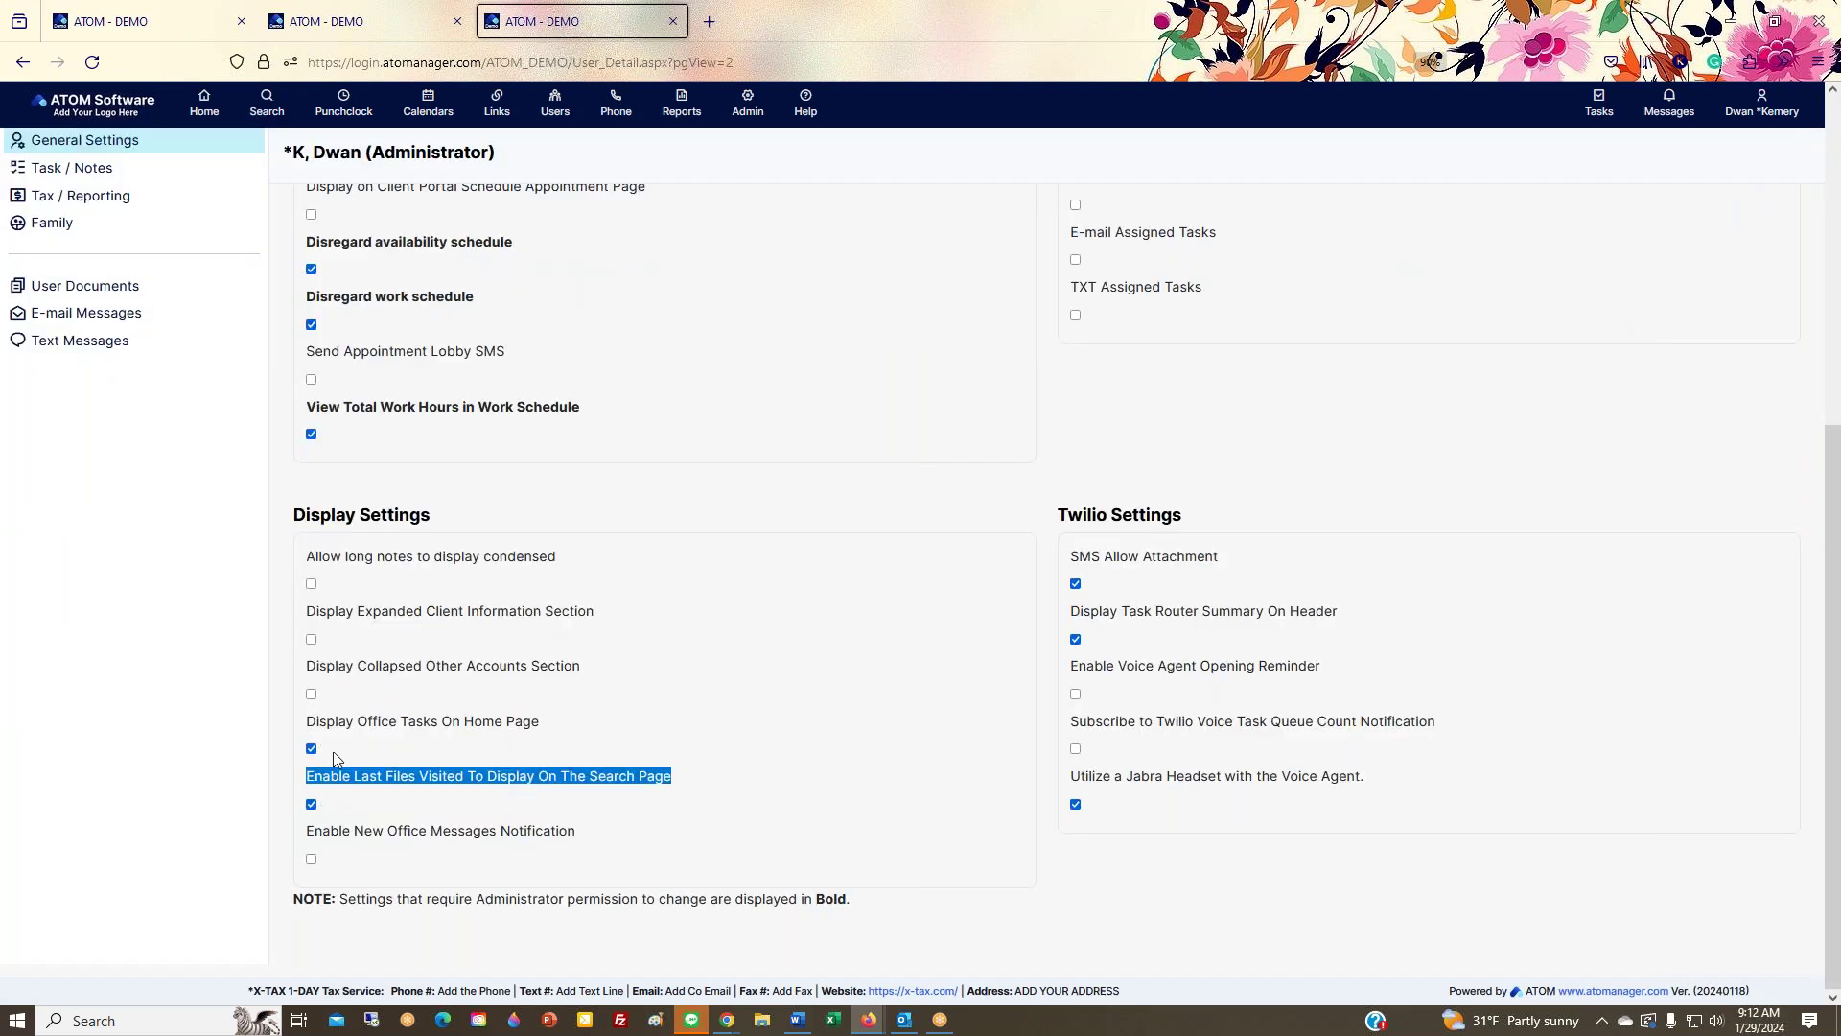
pyautogui.scroll(5, 355, 792)
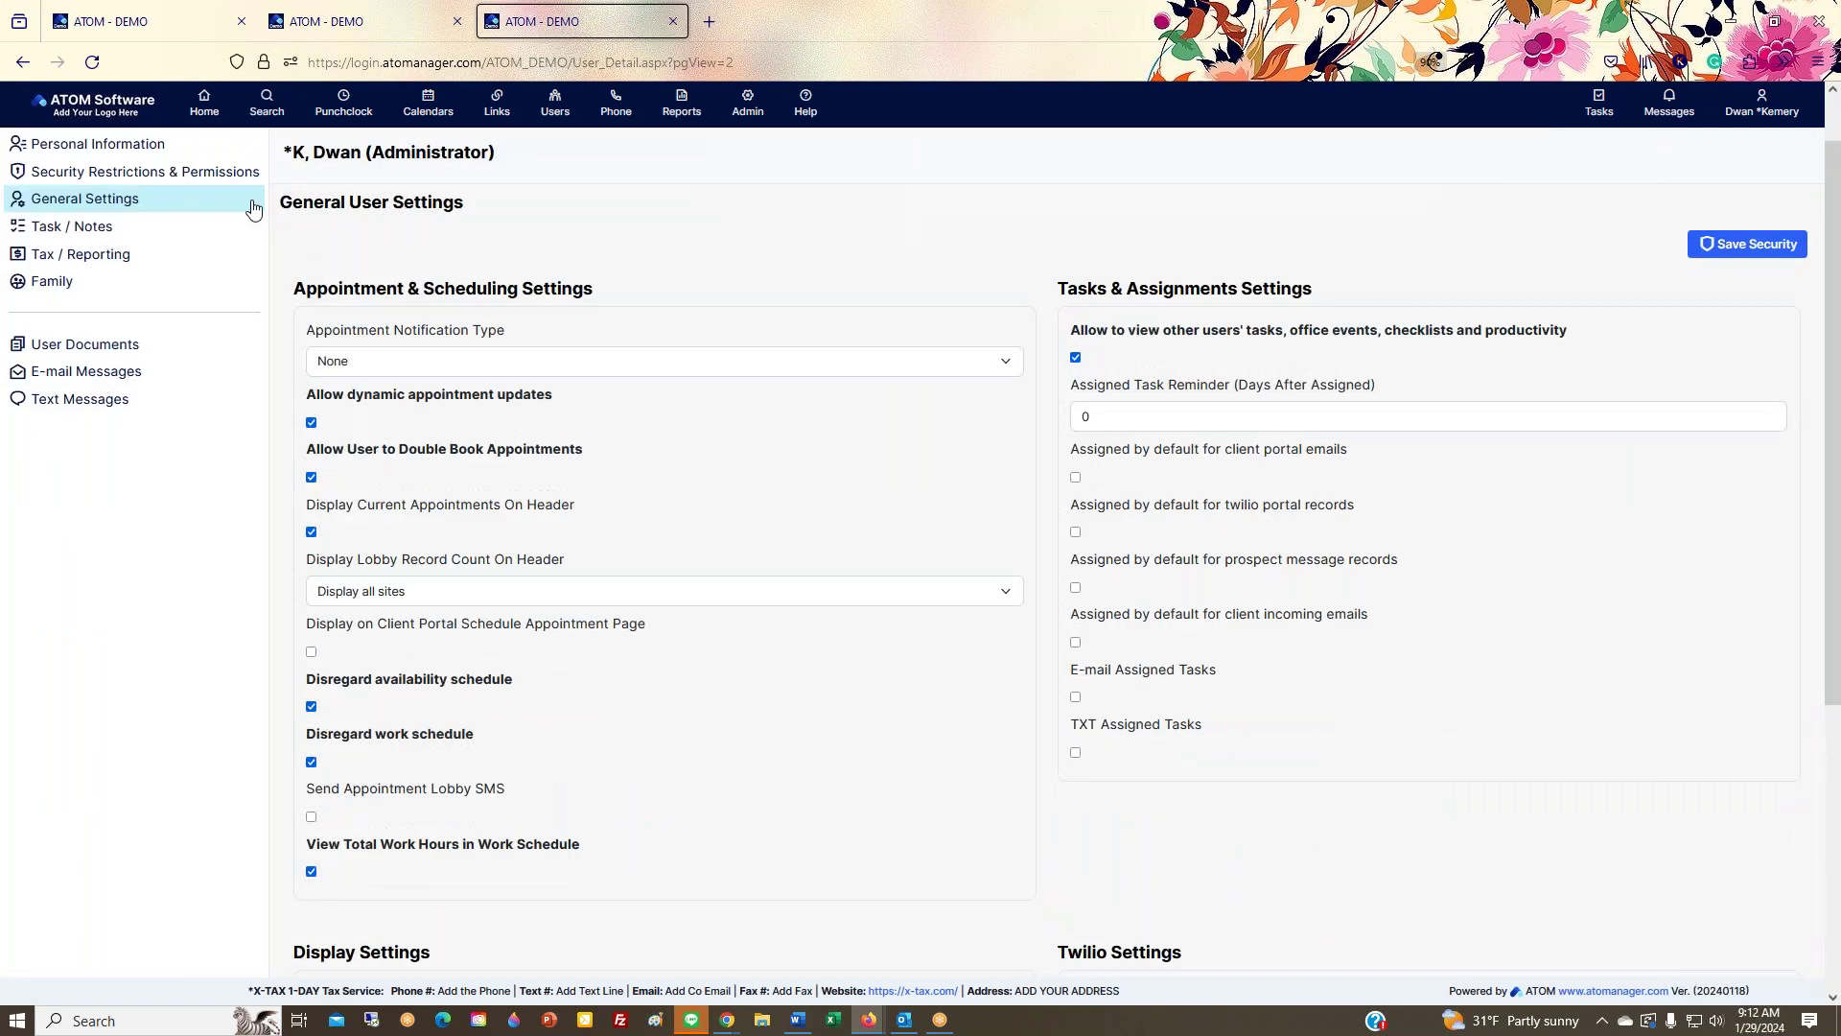
pyautogui.click(204, 104)
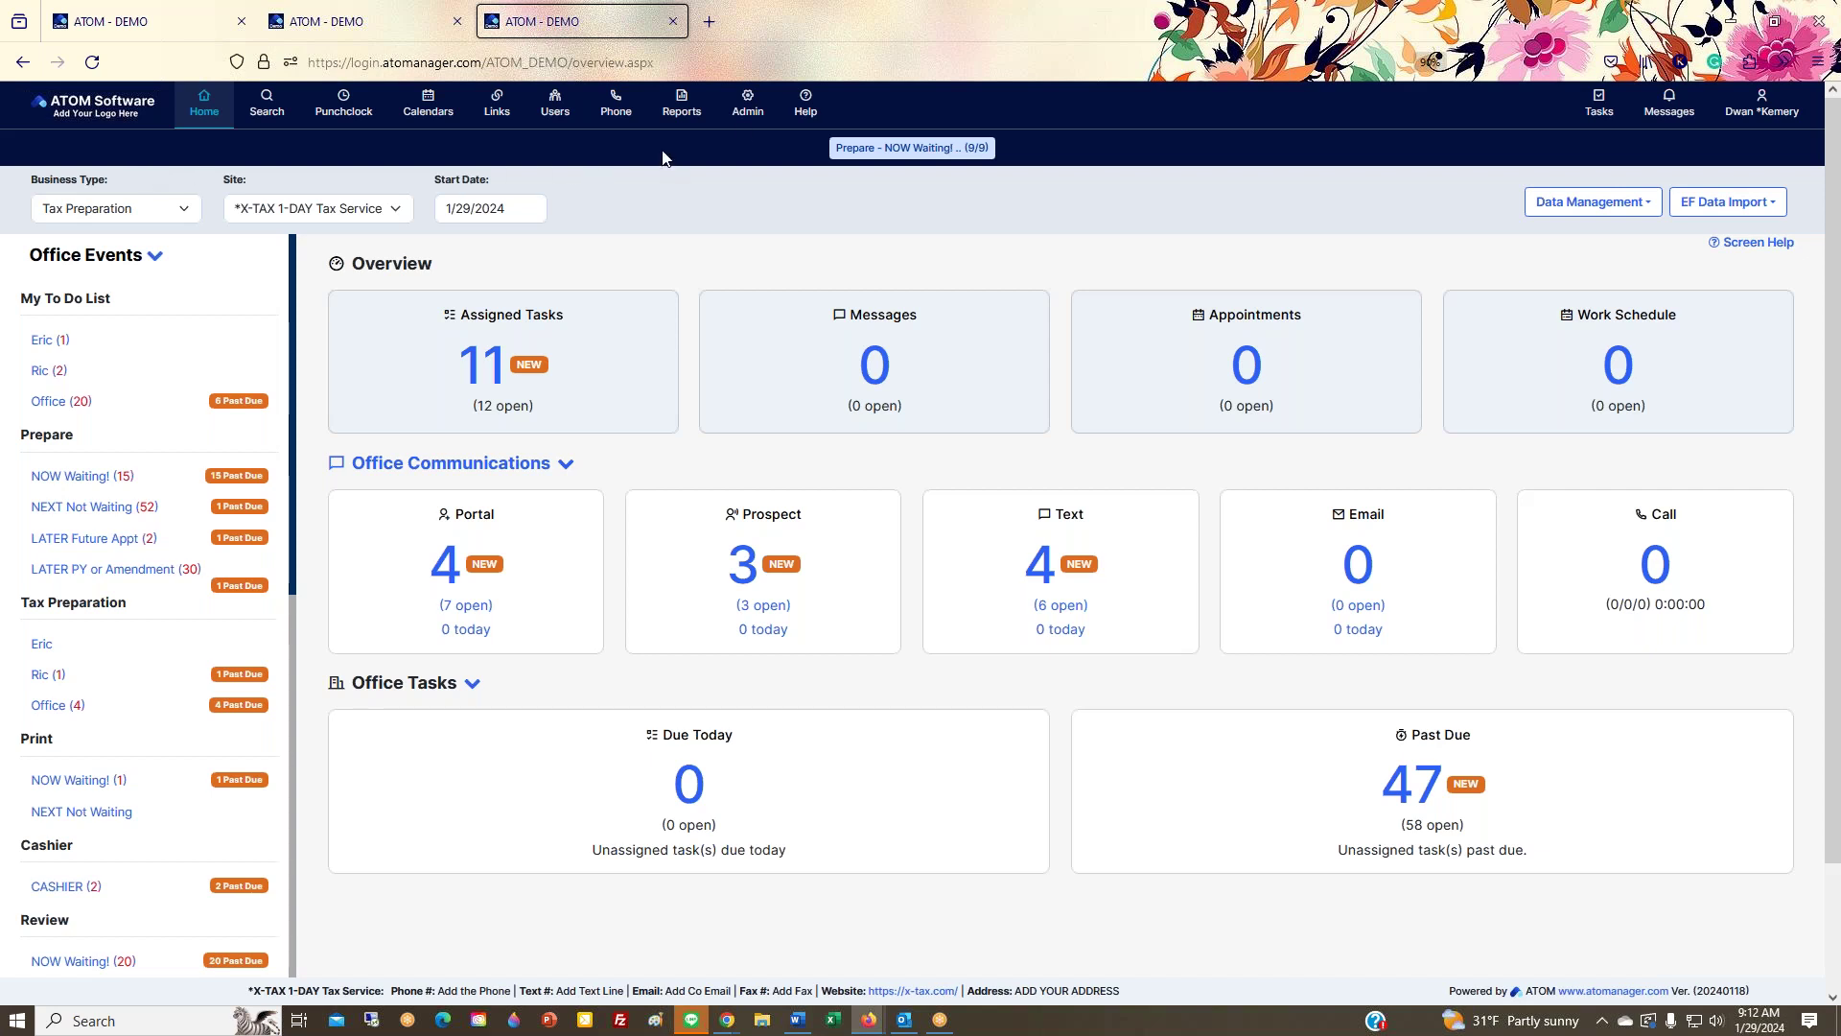
# Step: Go to Admin > Core Configuration > Upload System Logo and Icon
pyautogui.click(748, 105)
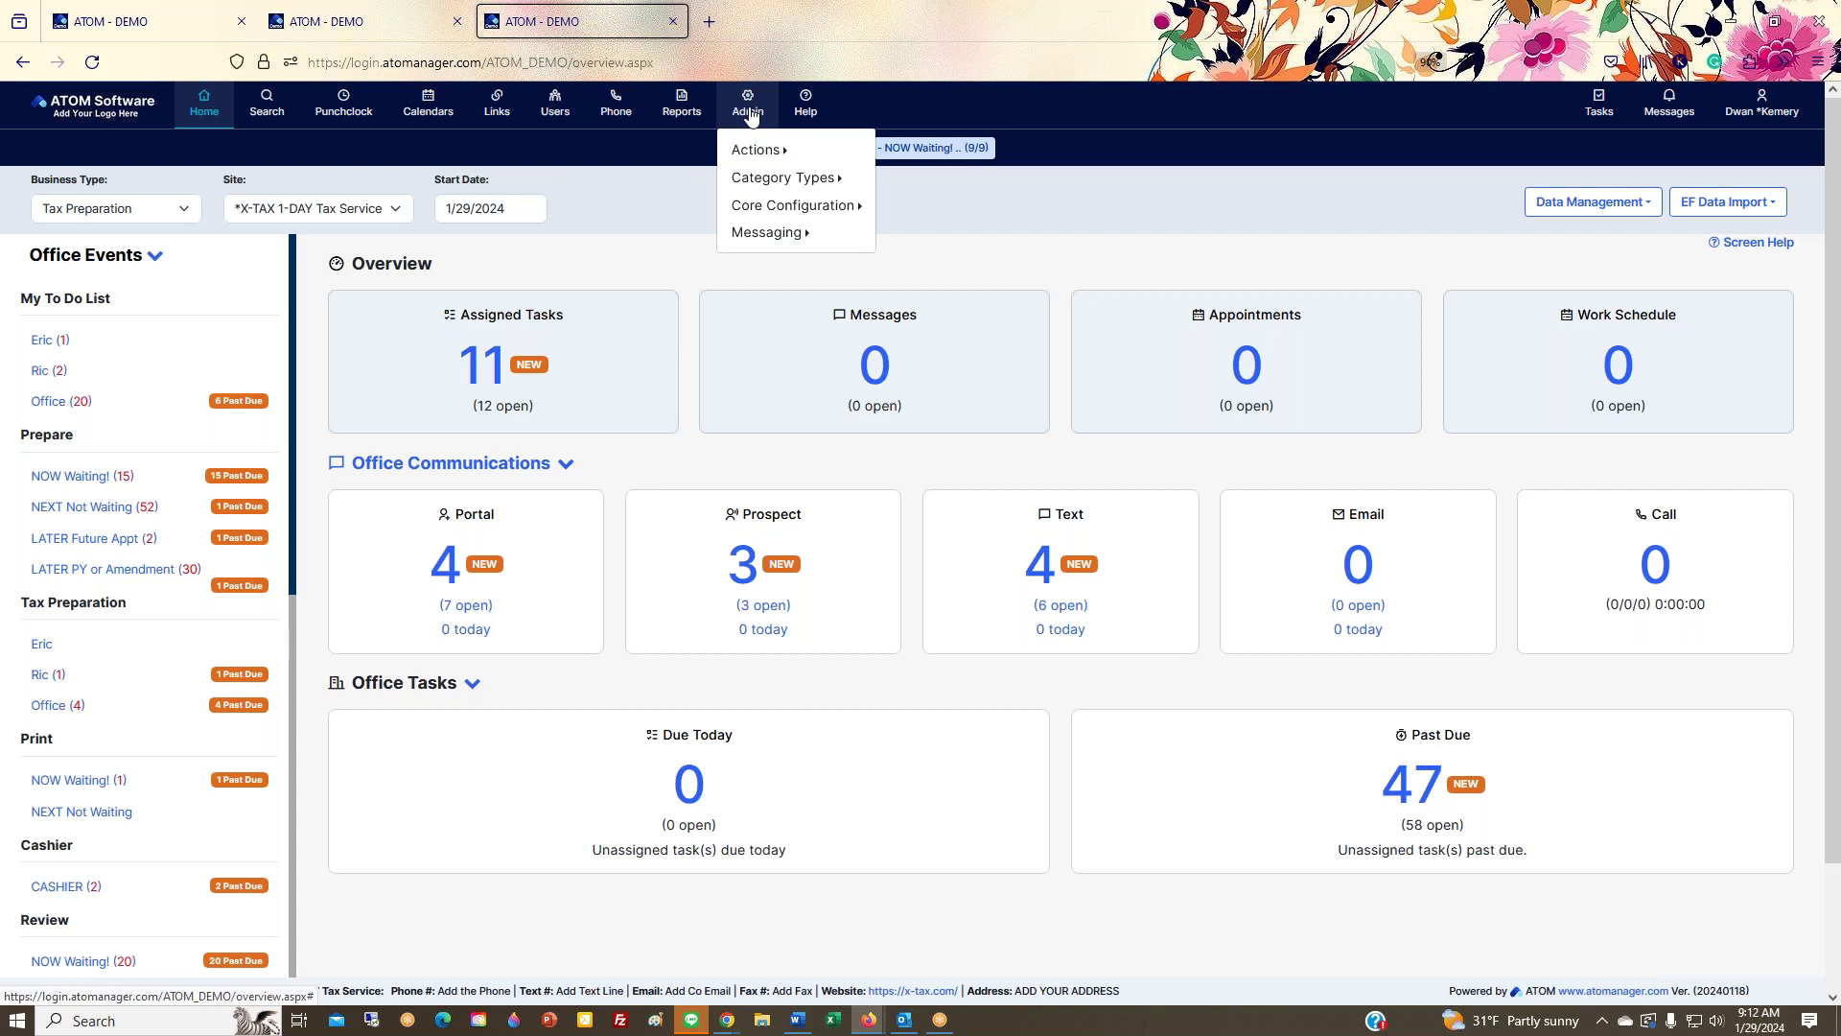
pyautogui.moveTo(758, 151)
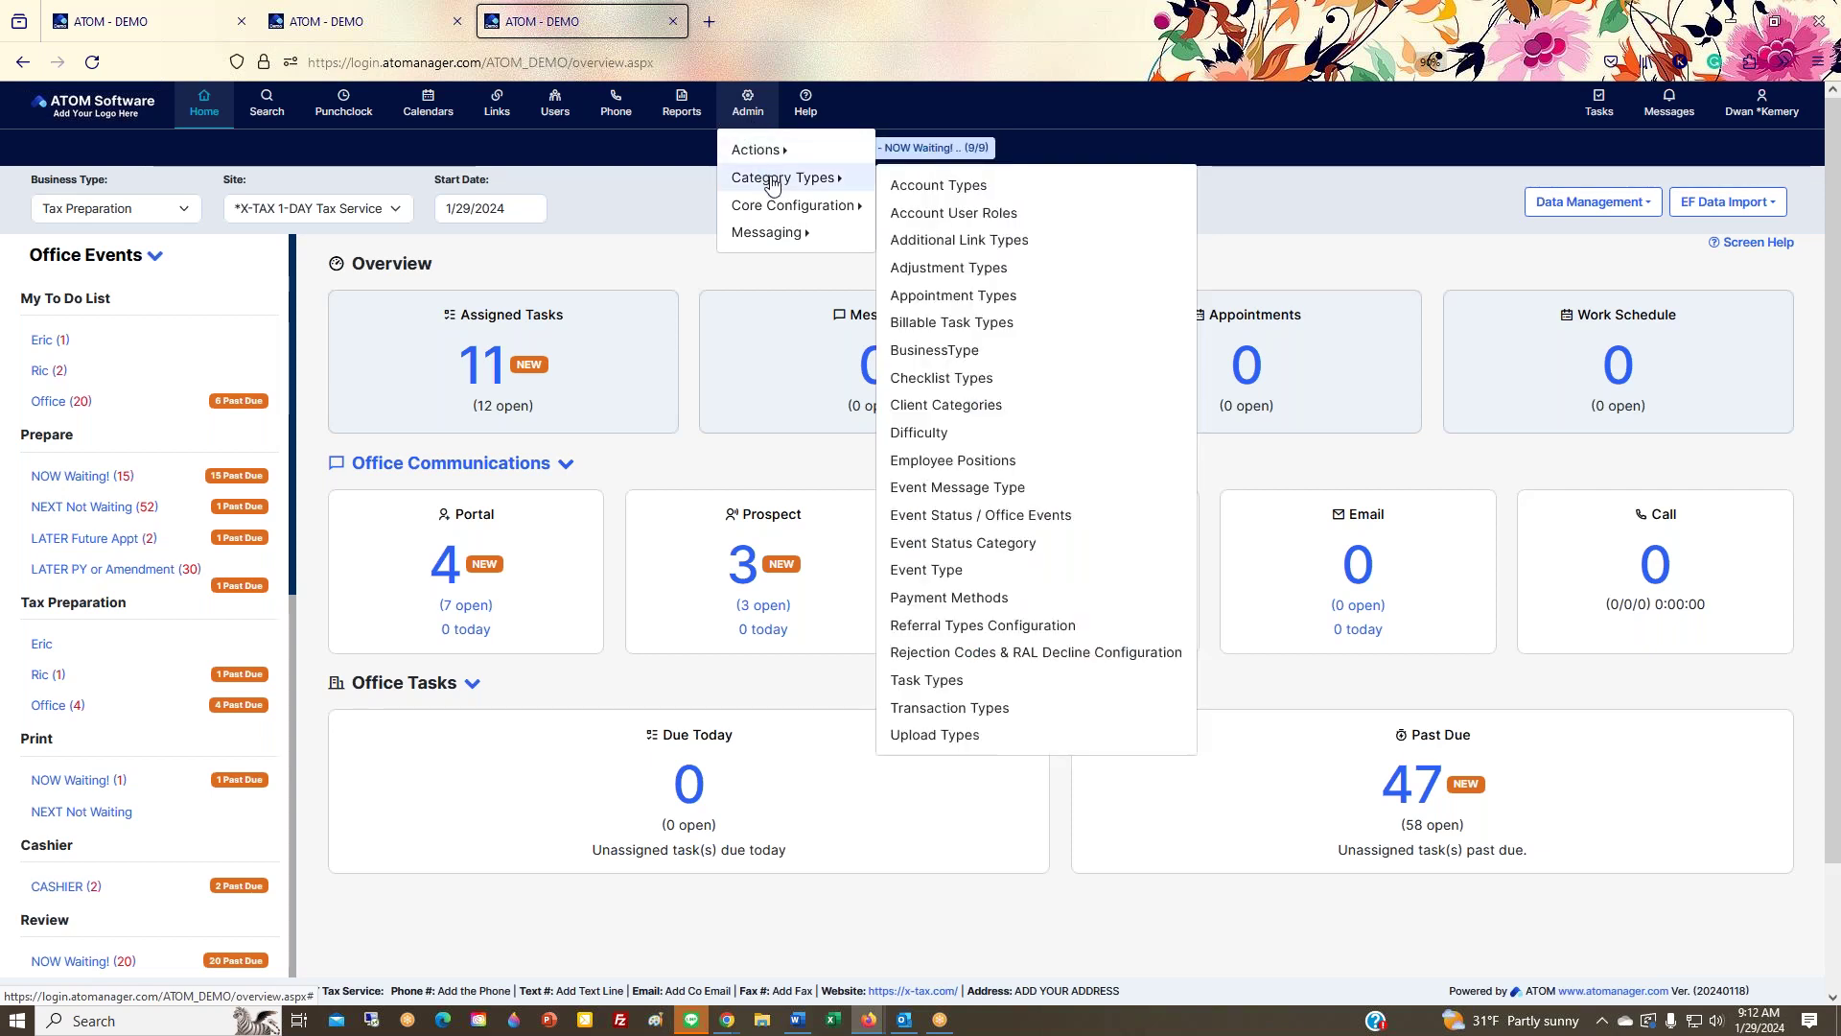
pyautogui.moveTo(770, 232)
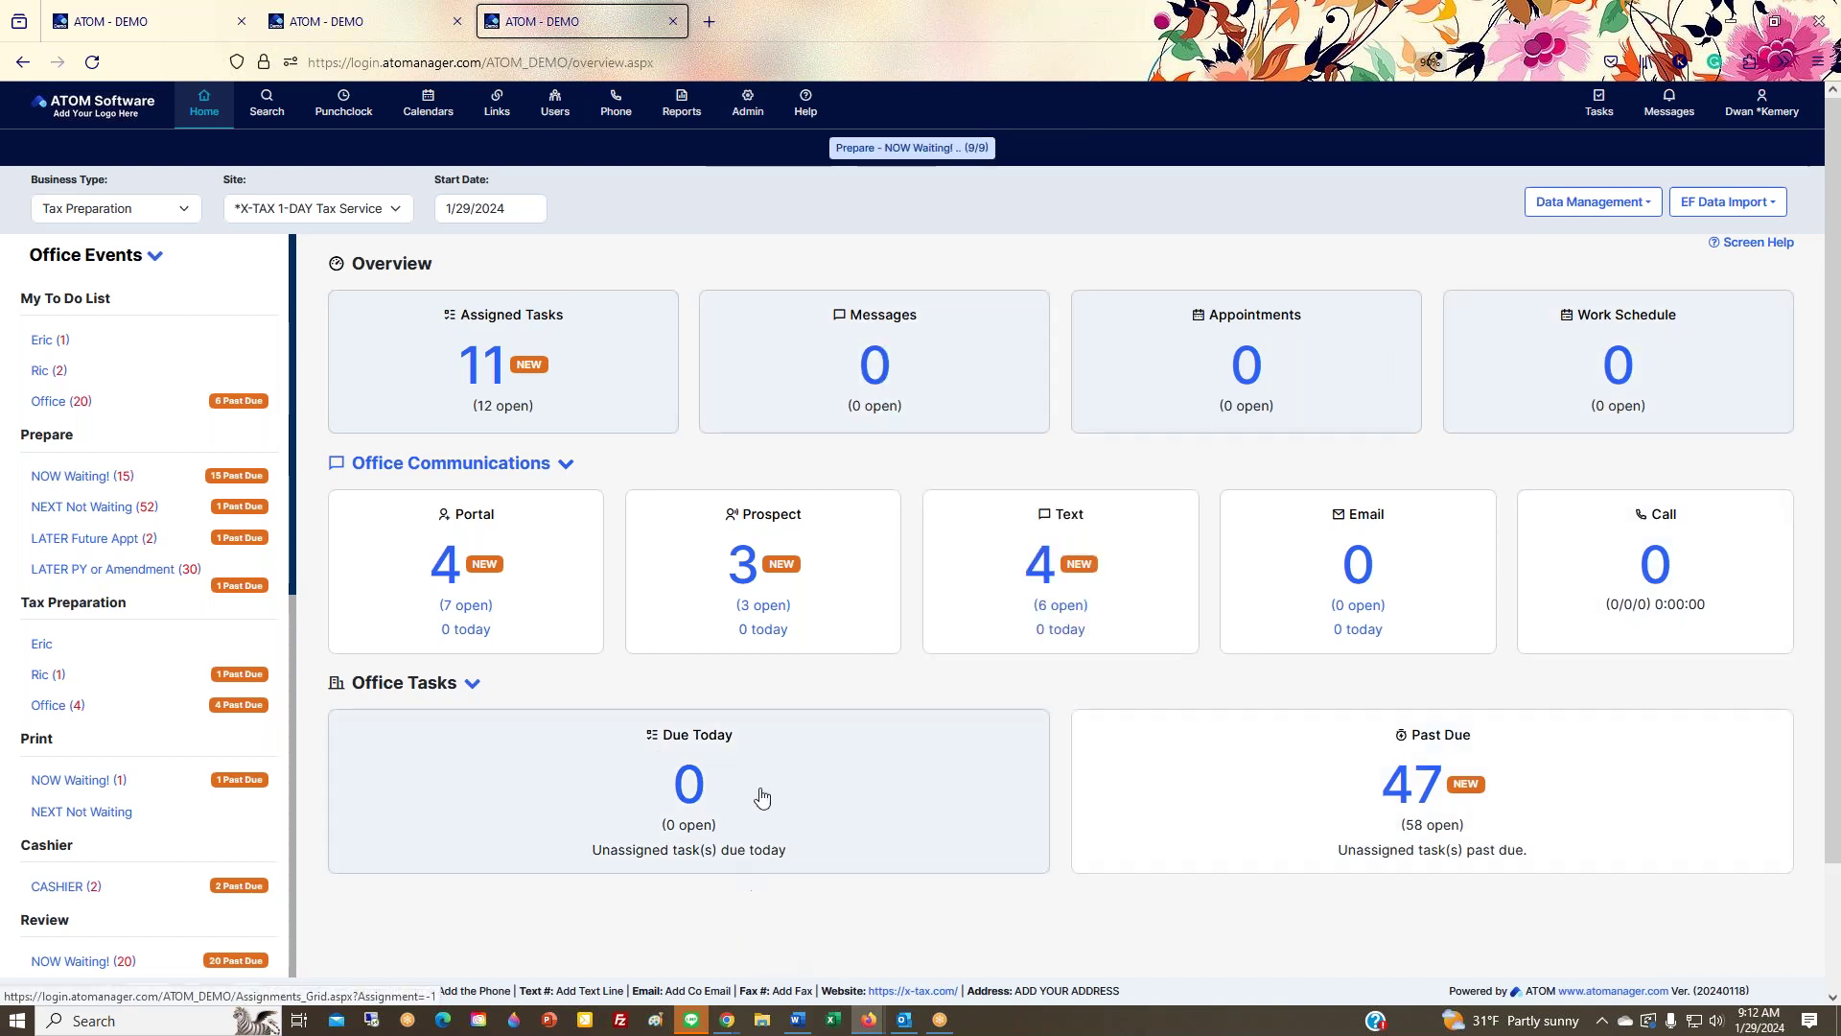
pyautogui.moveTo(746, 108)
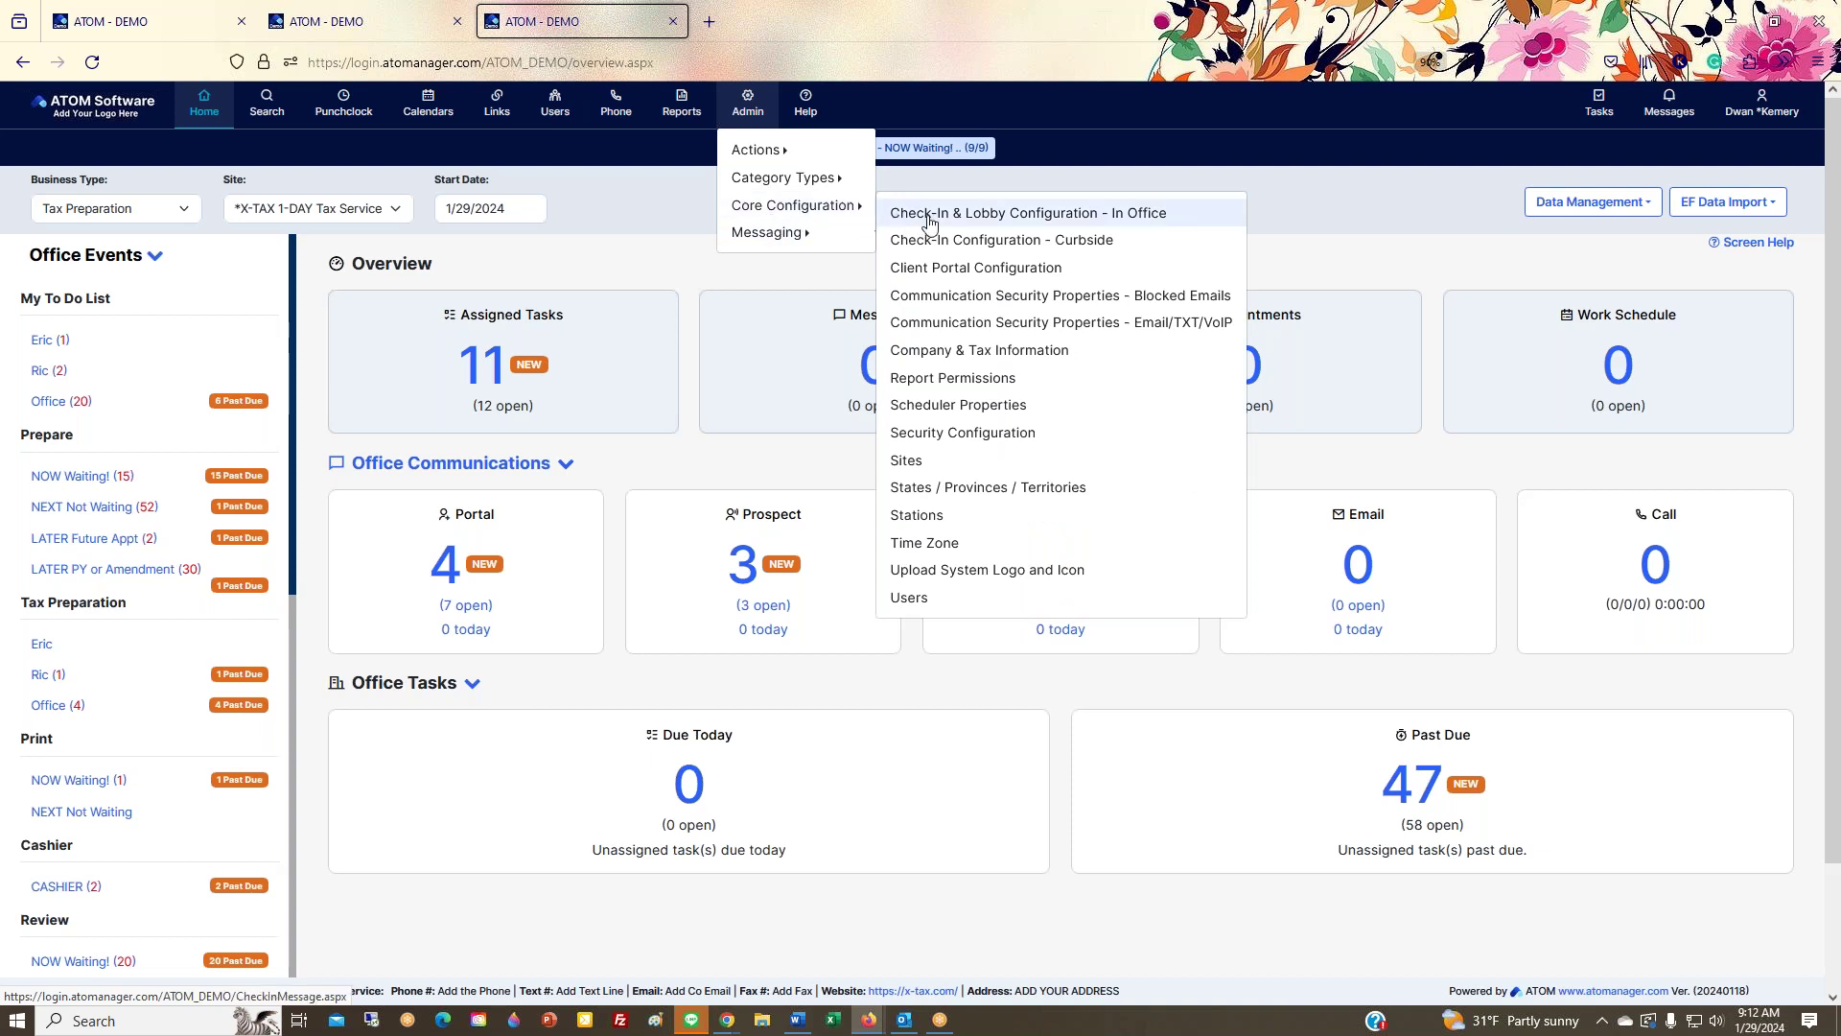
pyautogui.click(974, 575)
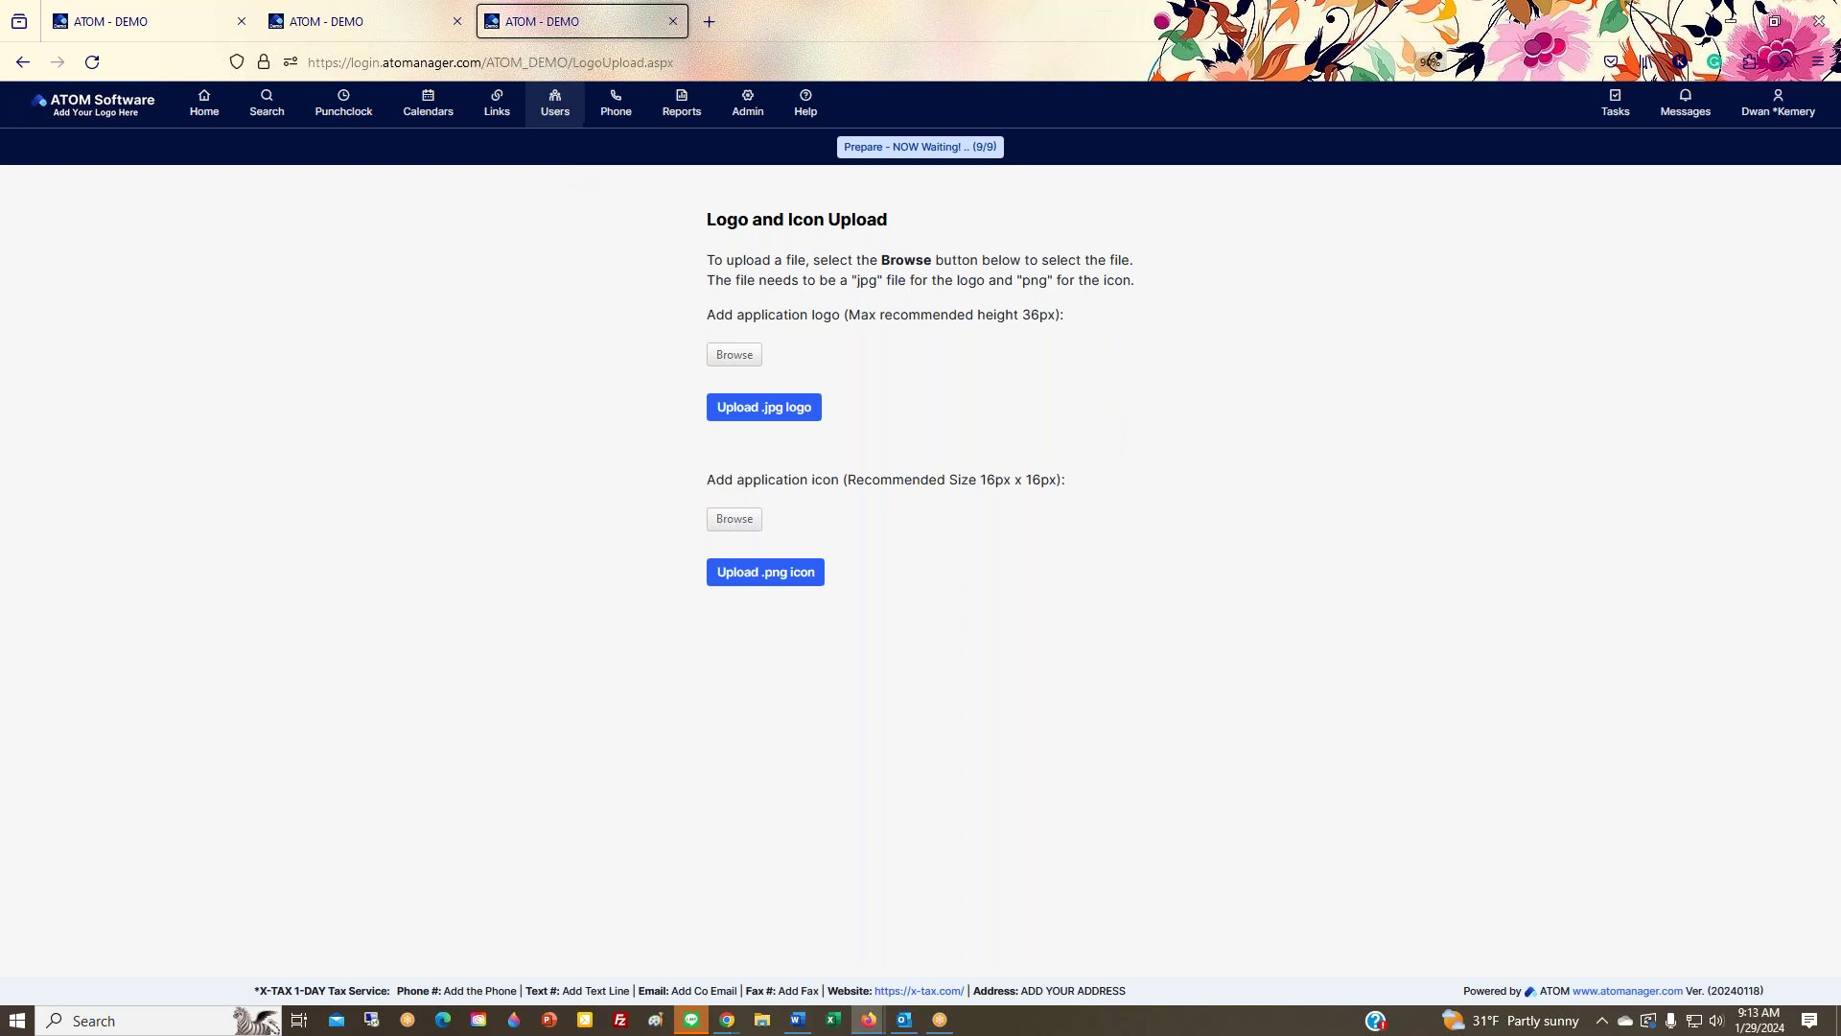
# Step: Highlight the application icon size requirement, then open a new blank Firefox tab
pyautogui.moveTo(710, 486); pyautogui.dragTo(1158, 491)
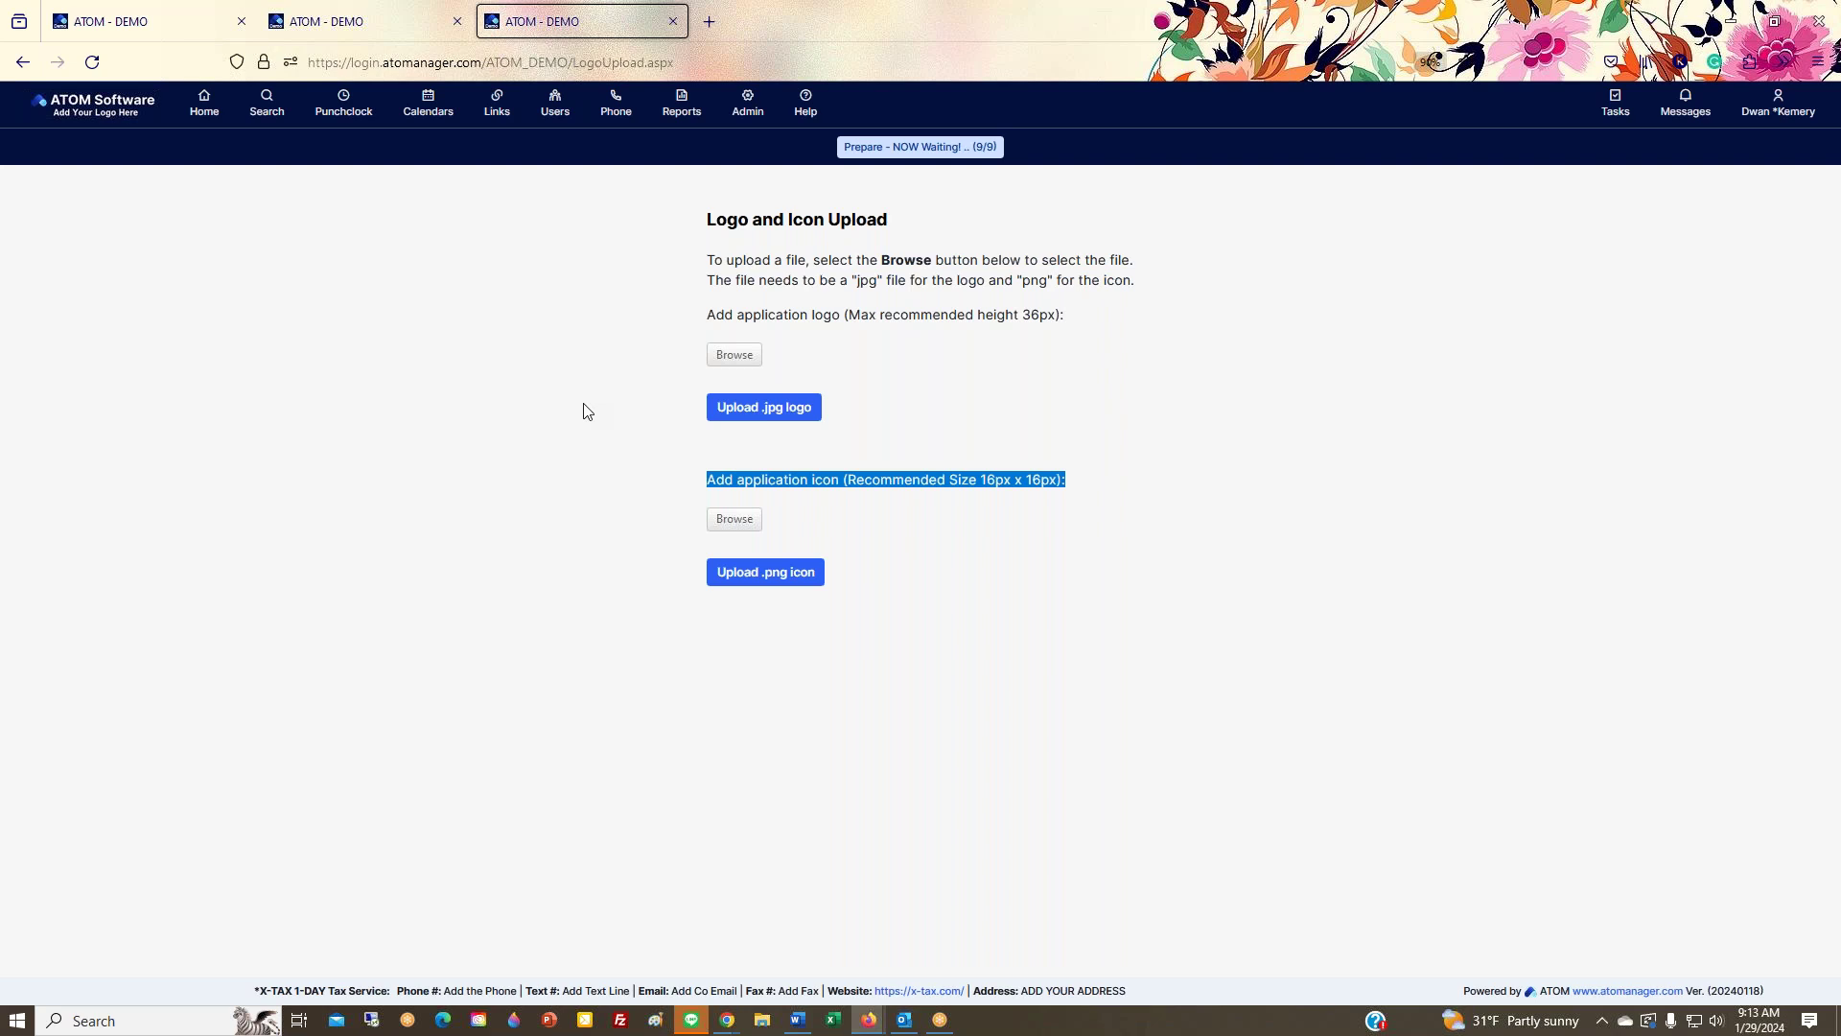
pyautogui.click(724, 27)
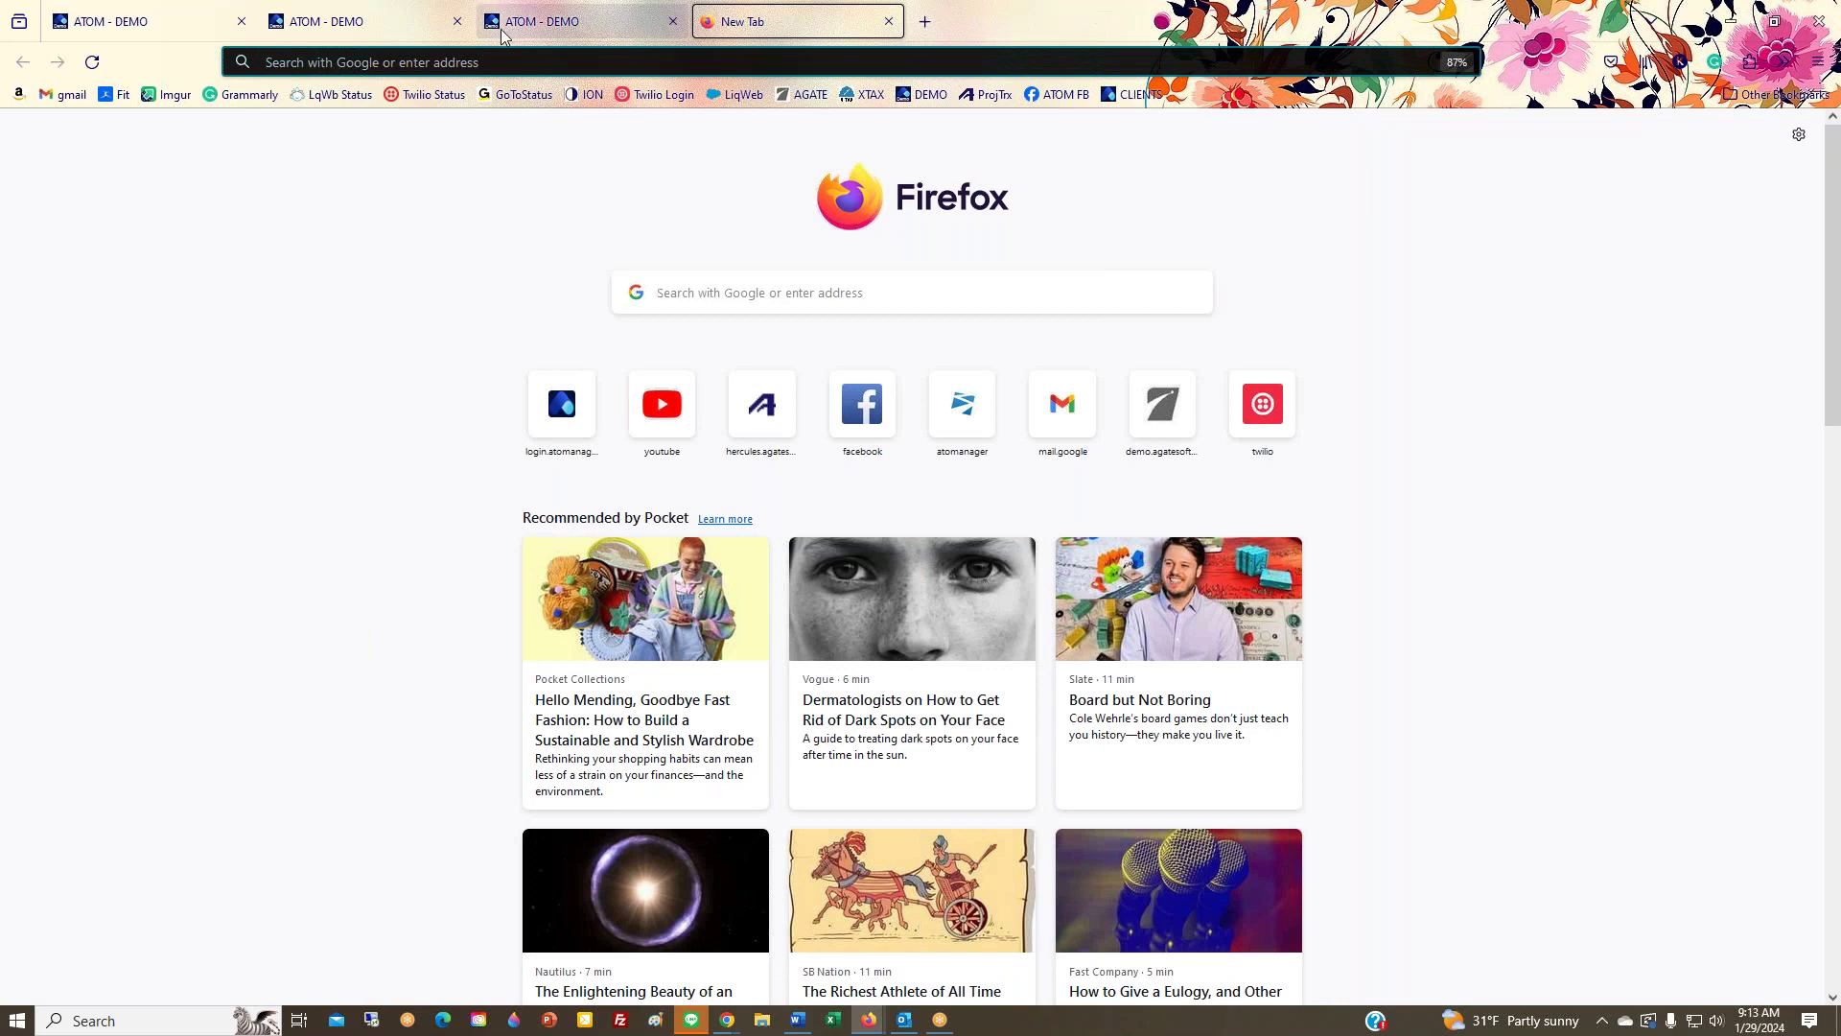
# Step: Return to the Logo and Icon Upload tab and highlight the upload instructions and logo height note
pyautogui.click(602, 34)
pyautogui.click(816, 257)
pyautogui.moveTo(707, 259); pyautogui.dragTo(934, 339)
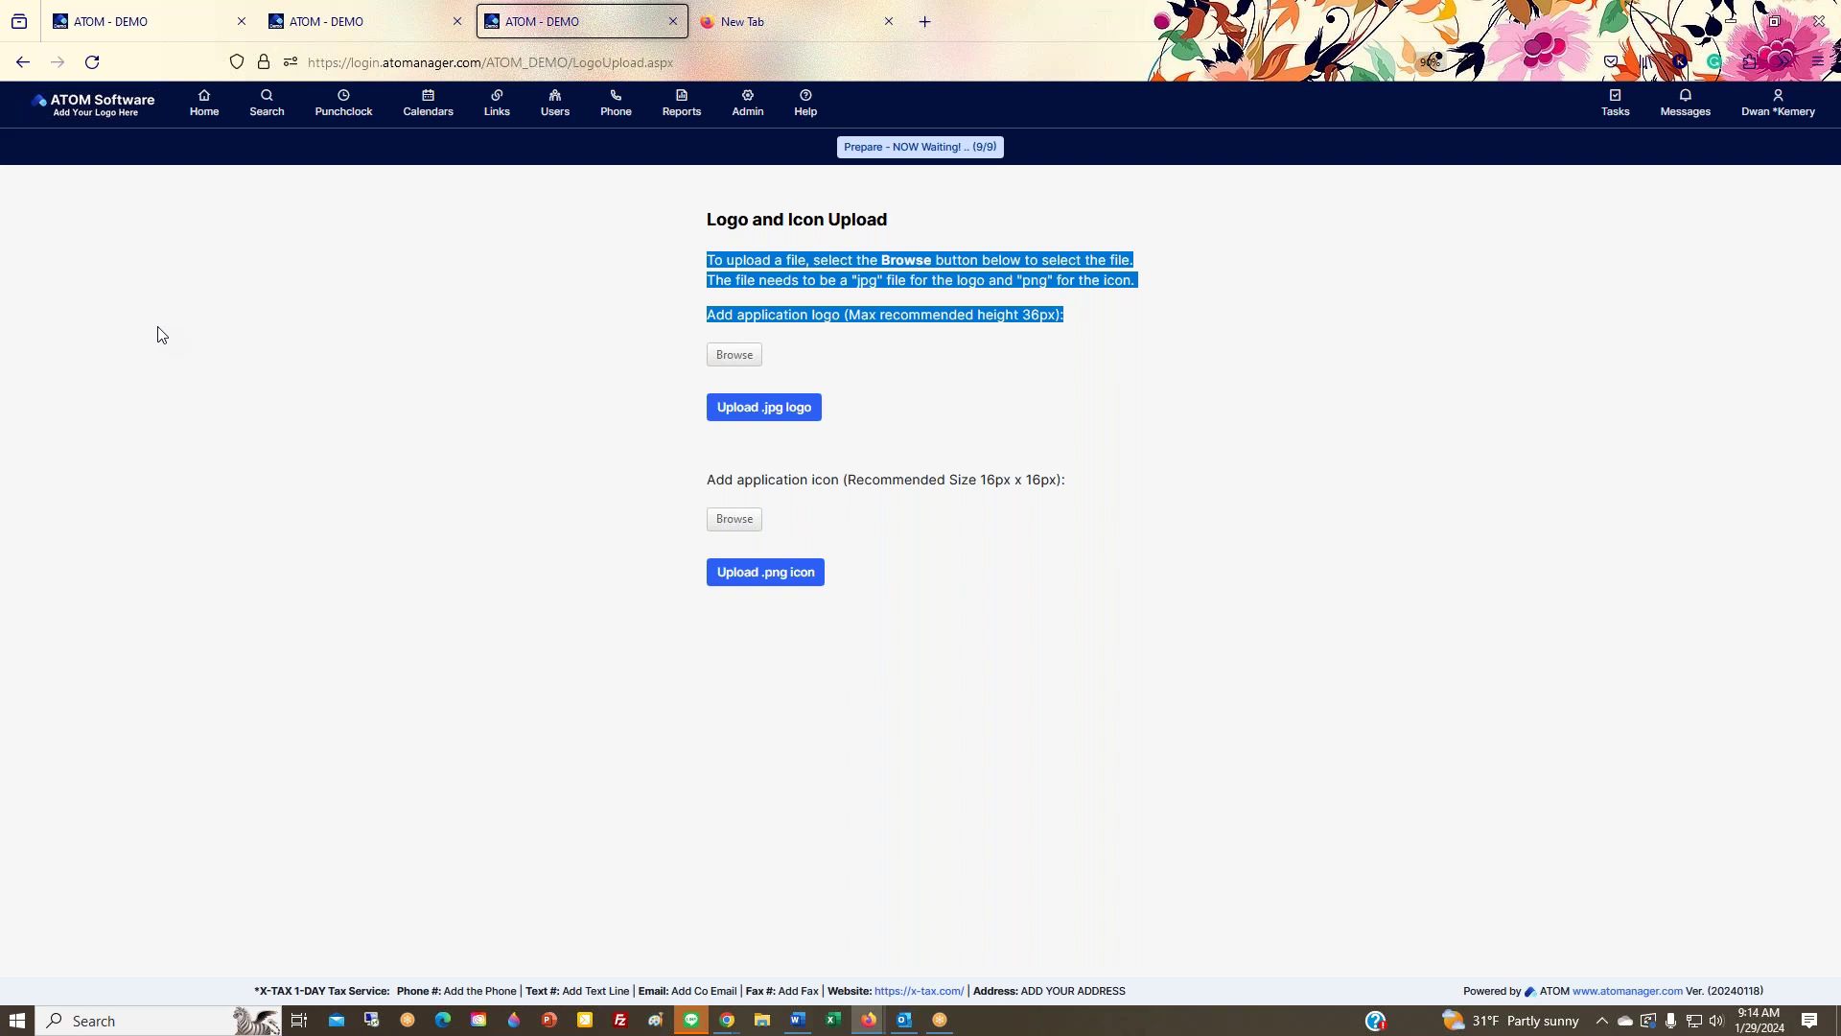
# Step: Return to the Home dashboard, browse the Admin and Calendars menus, and exit full screen
pyautogui.click(215, 118)
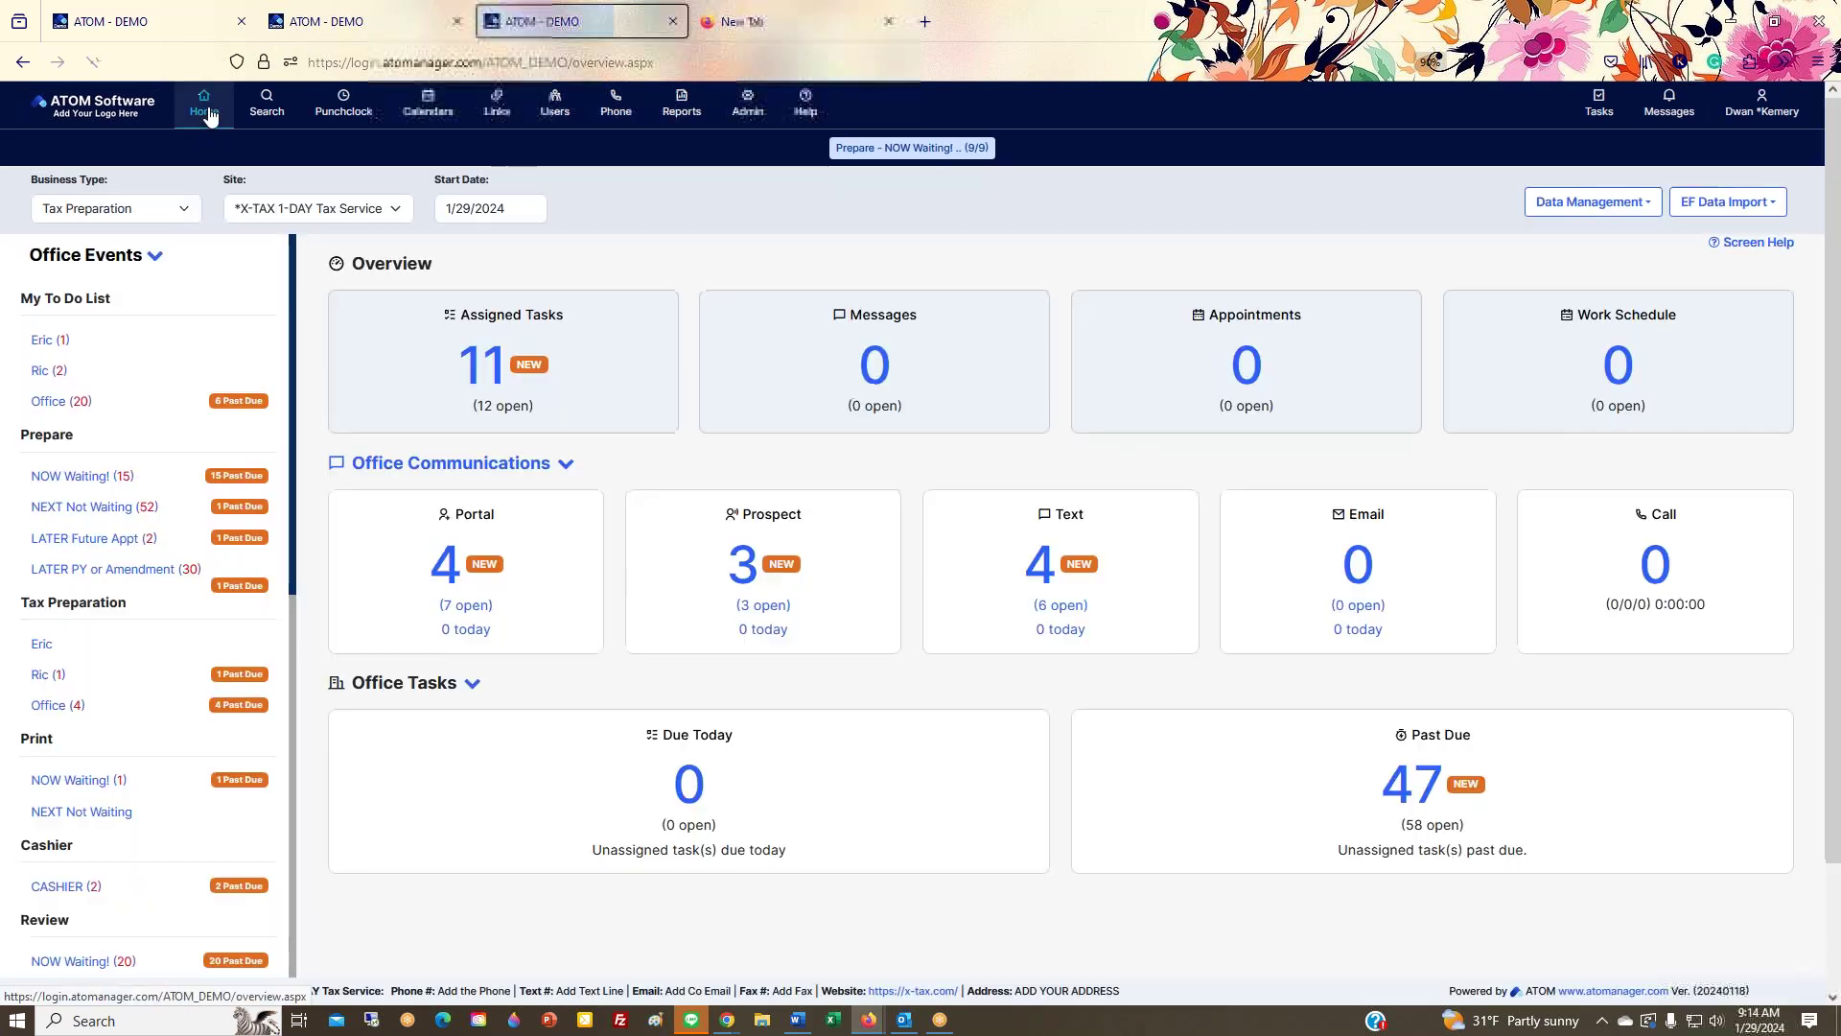
pyautogui.click(748, 105)
pyautogui.moveTo(758, 151)
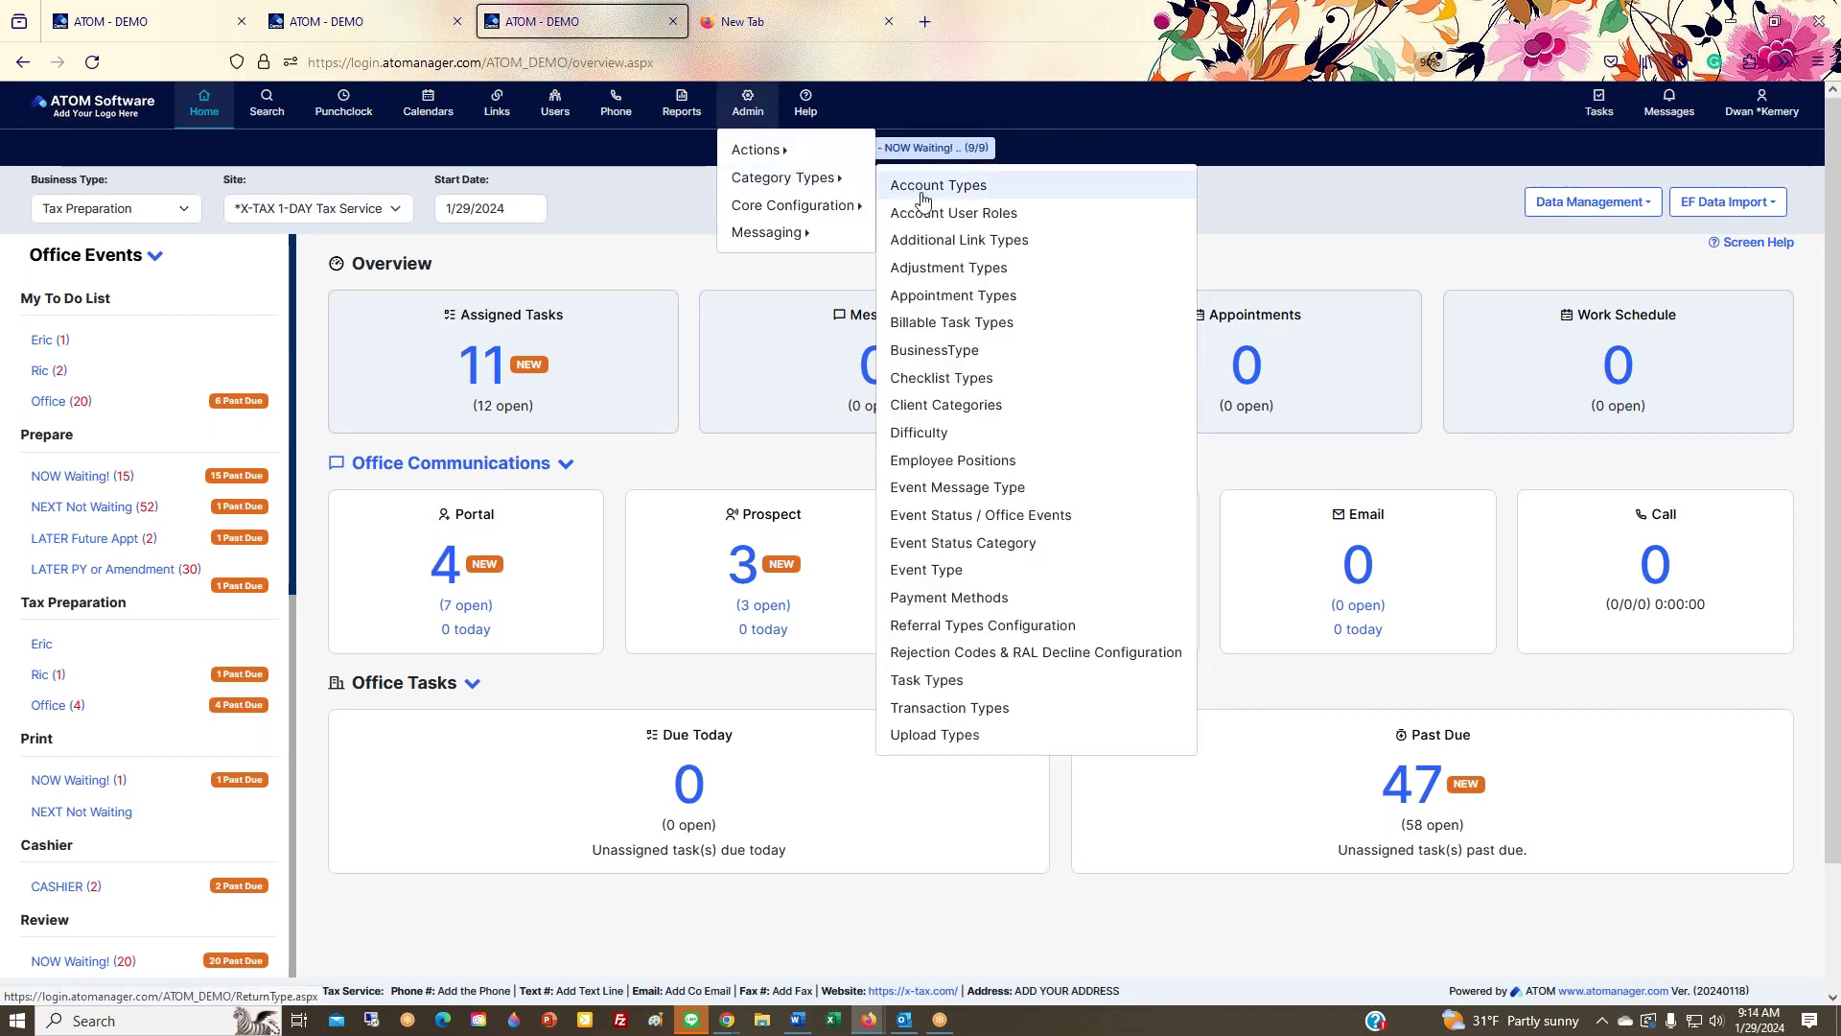
pyautogui.moveTo(852, 207)
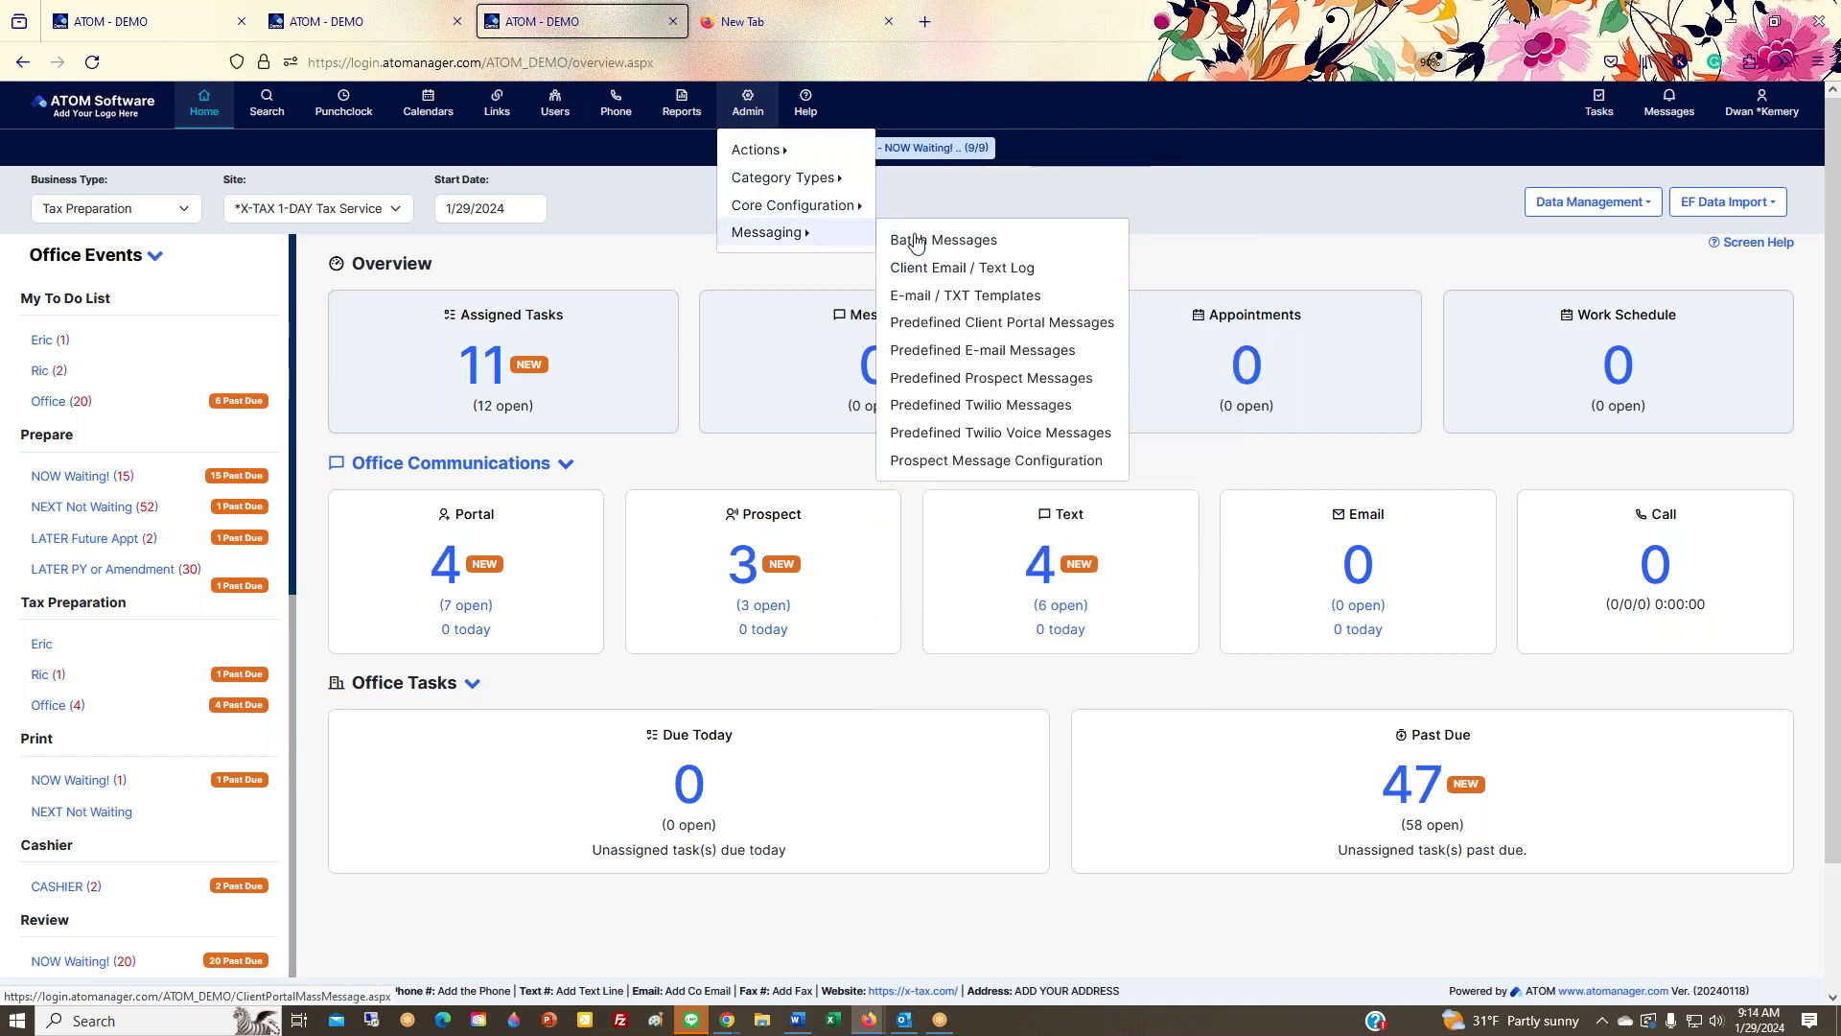
pyautogui.click(406, 123)
pyautogui.moveTo(370, 123)
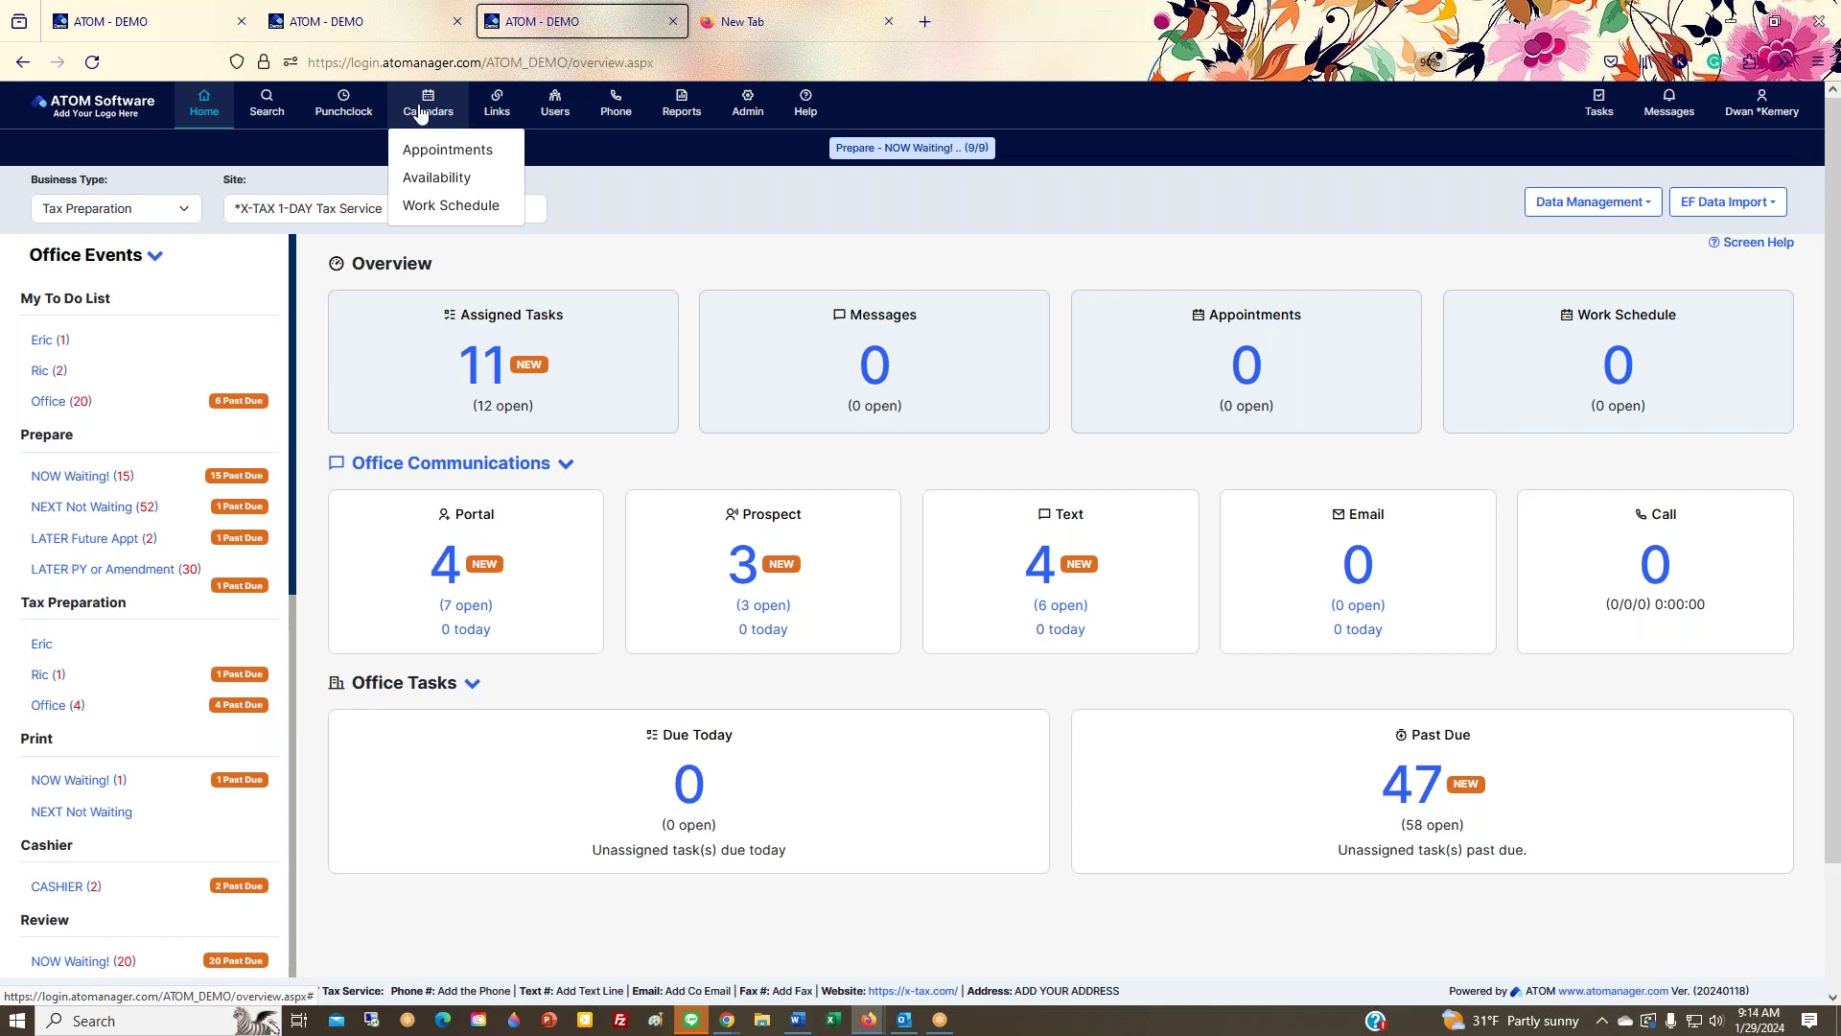
pyautogui.moveTo(344, 152)
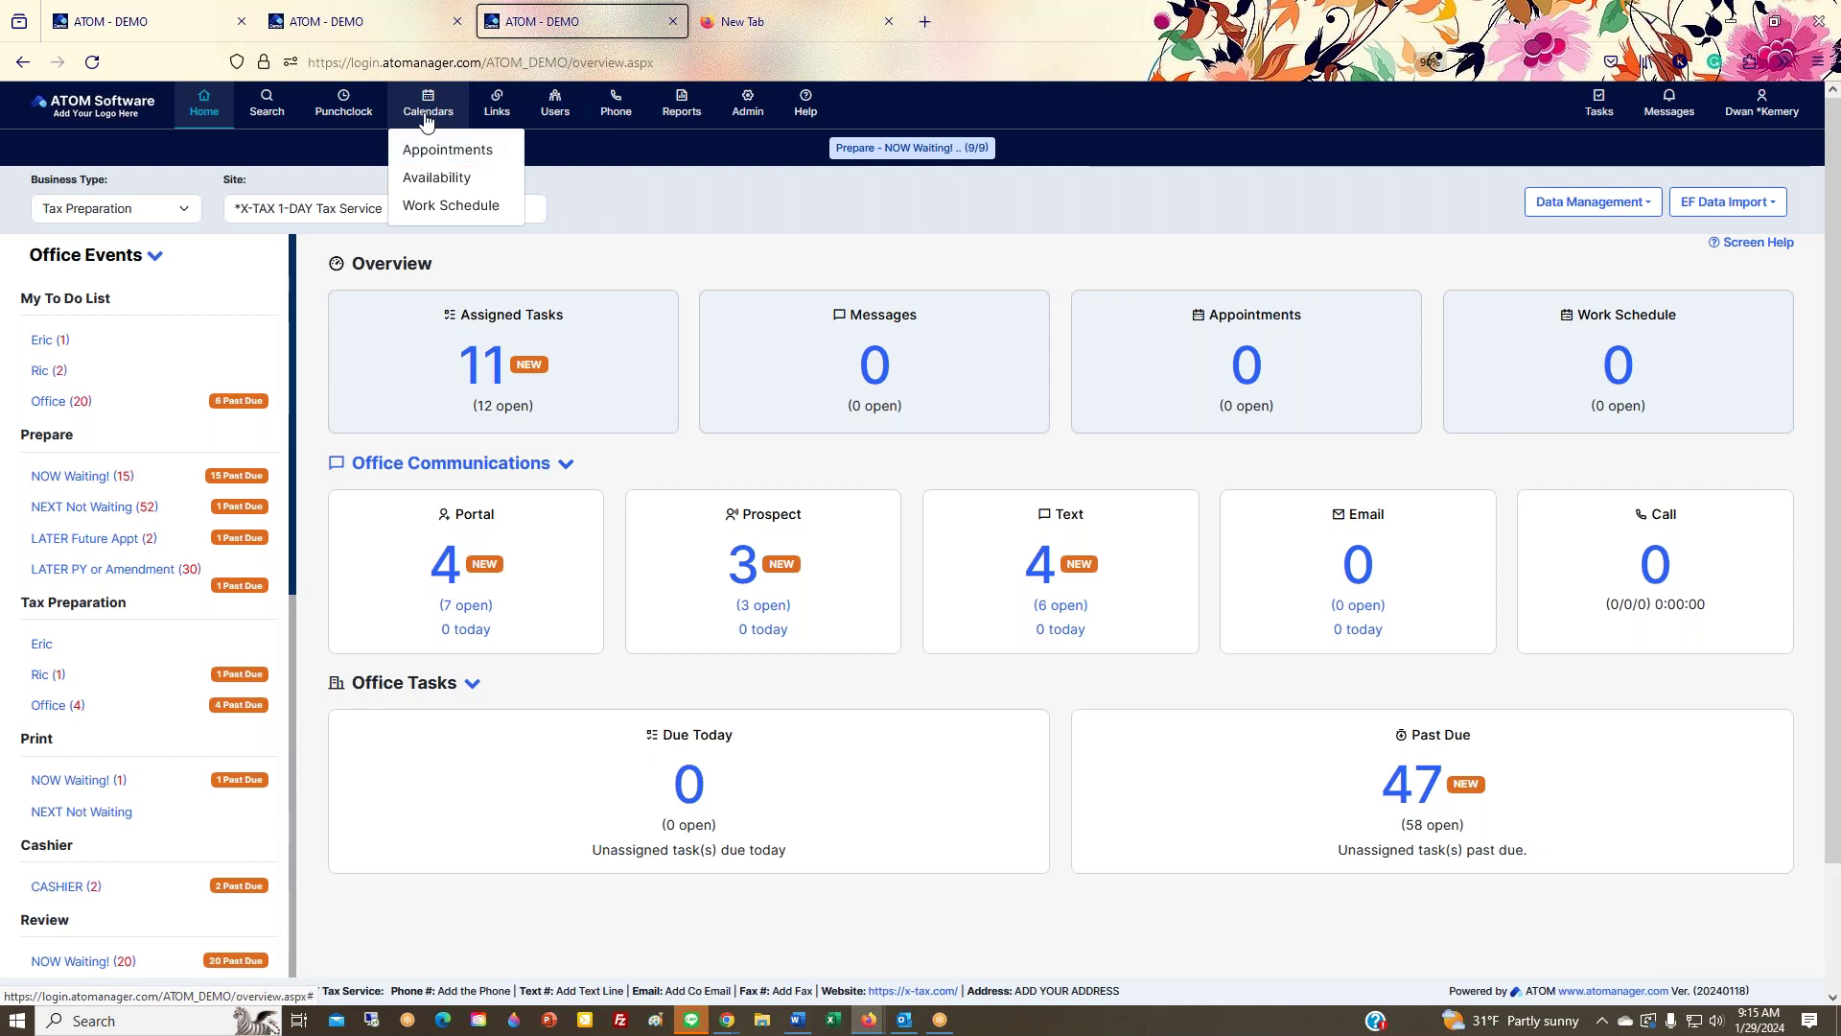
pyautogui.click(1775, 16)
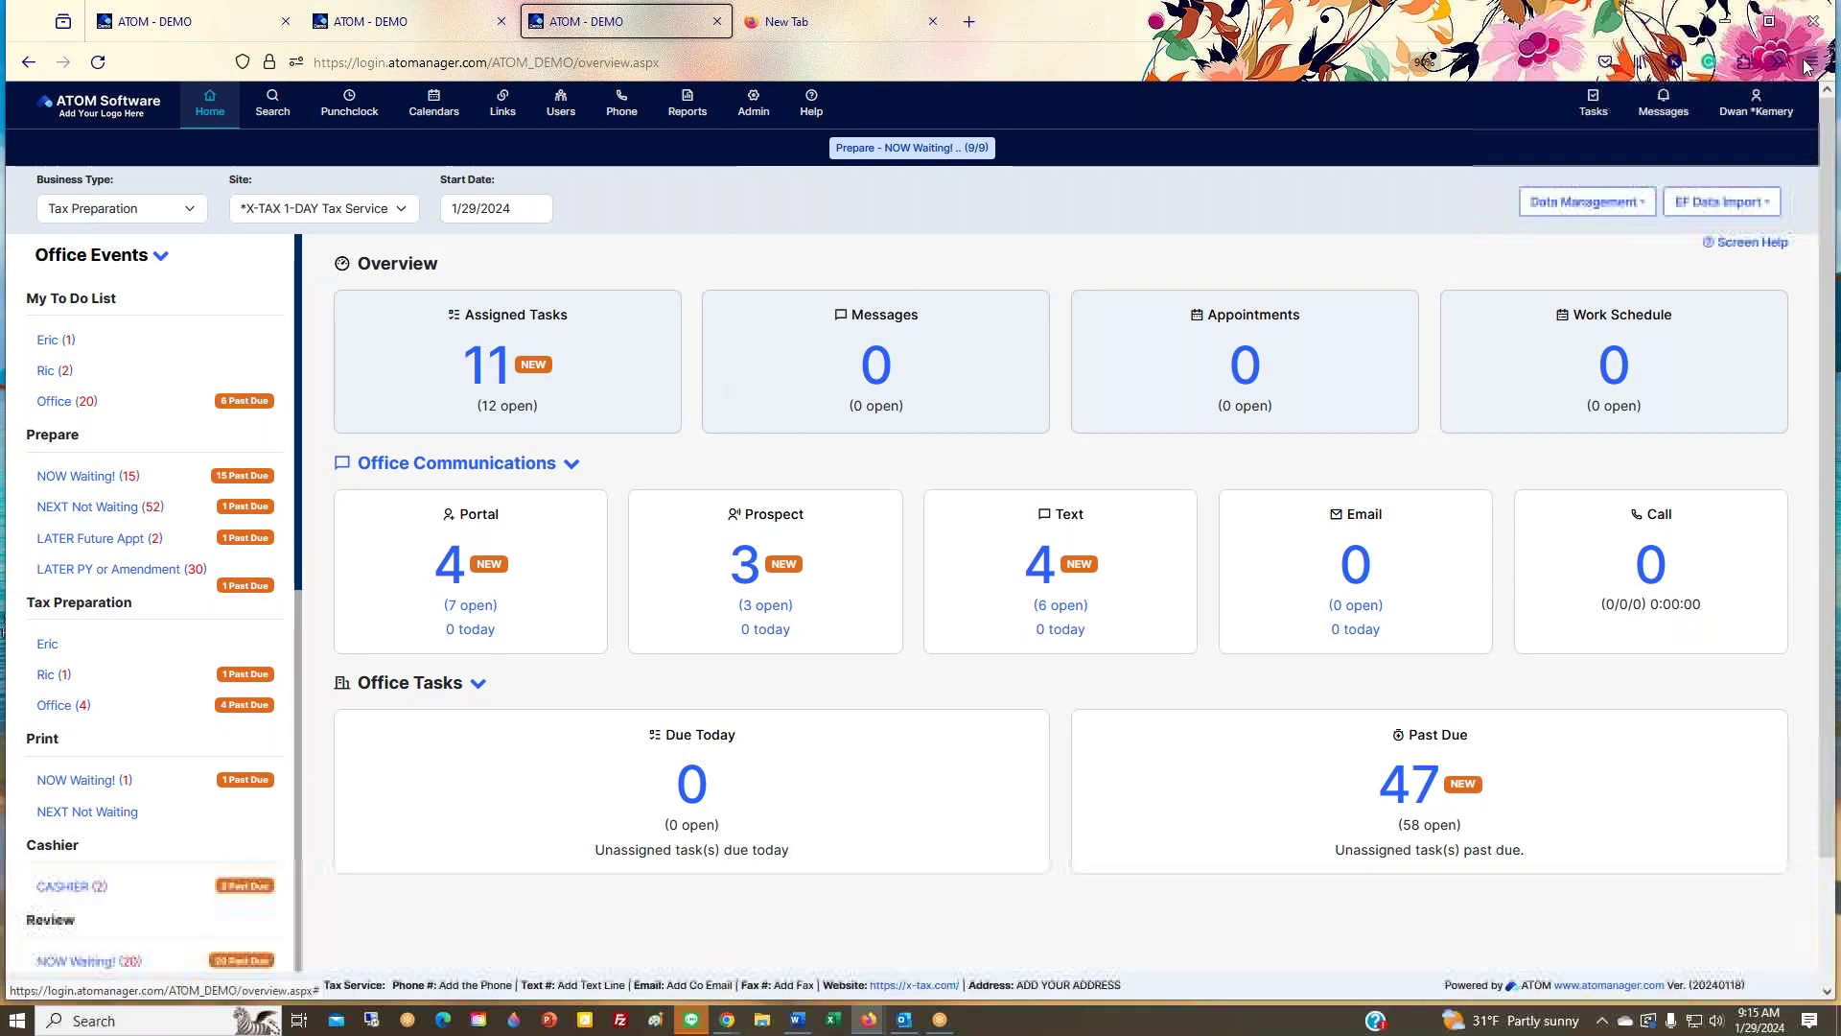
pyautogui.moveTo(1832, 209); pyautogui.dragTo(553, 209)
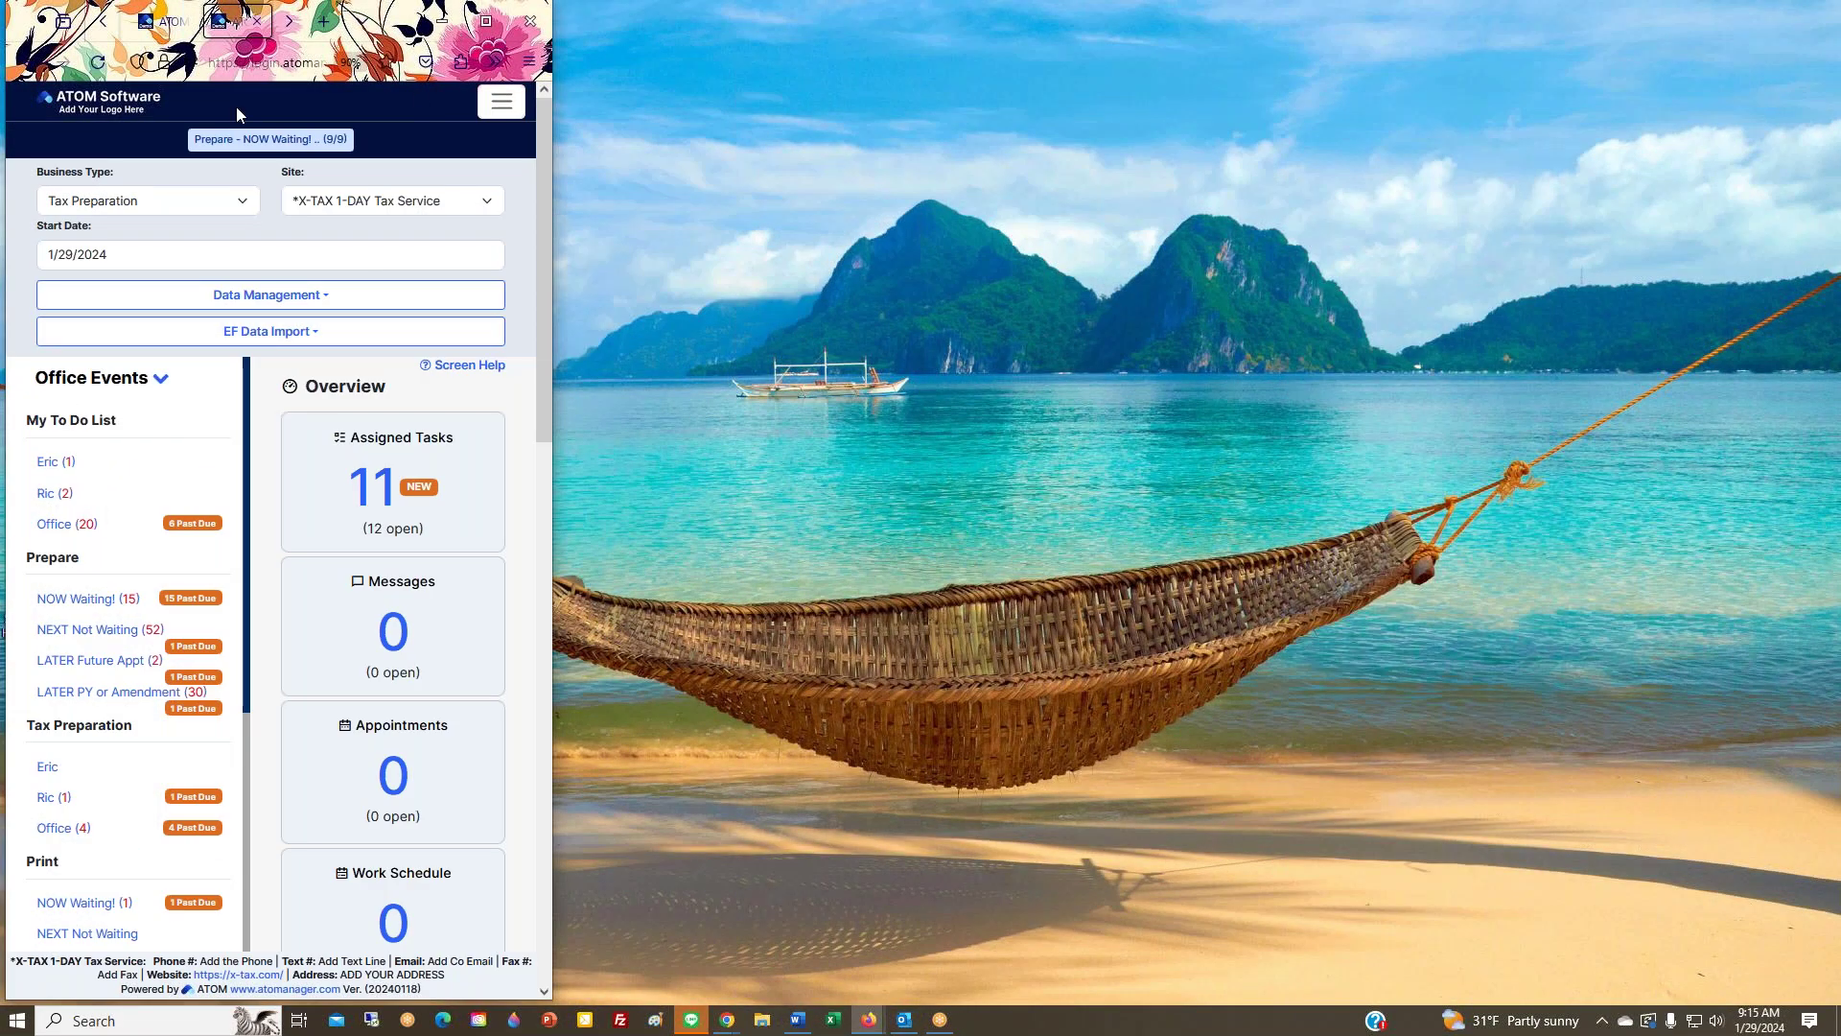
pyautogui.click(498, 104)
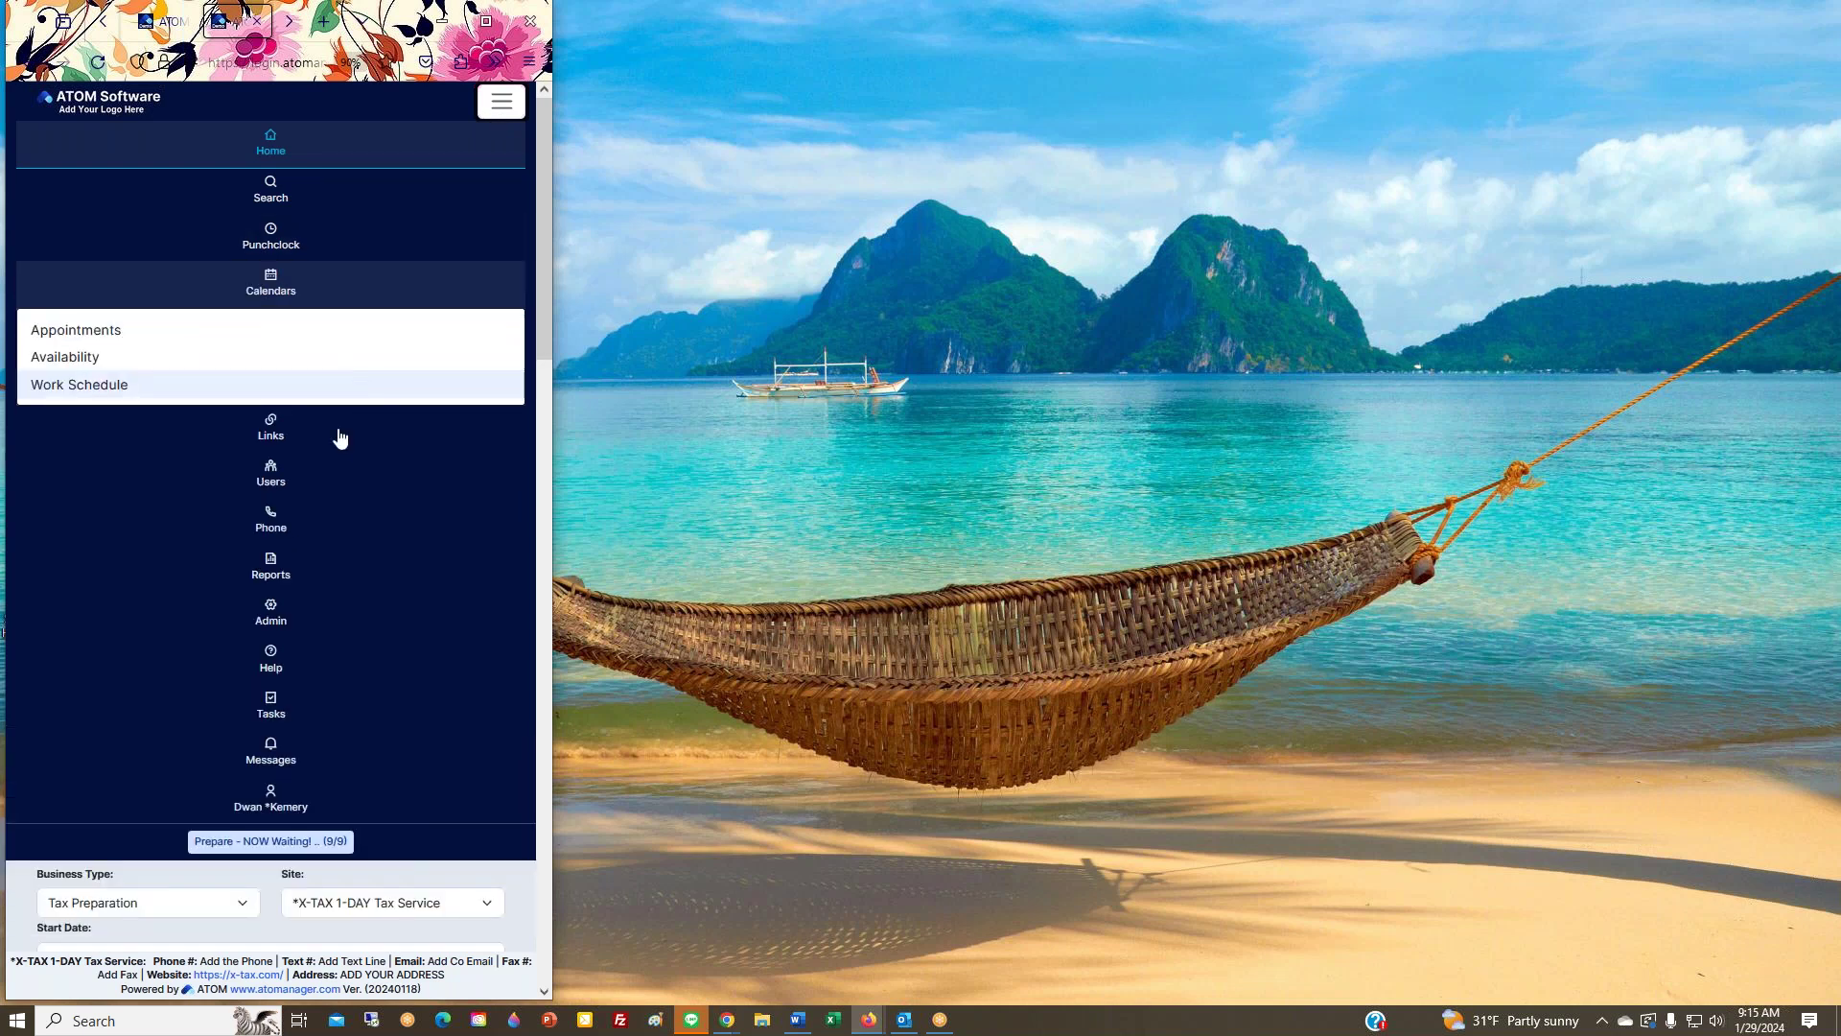
pyautogui.moveTo(277, 294)
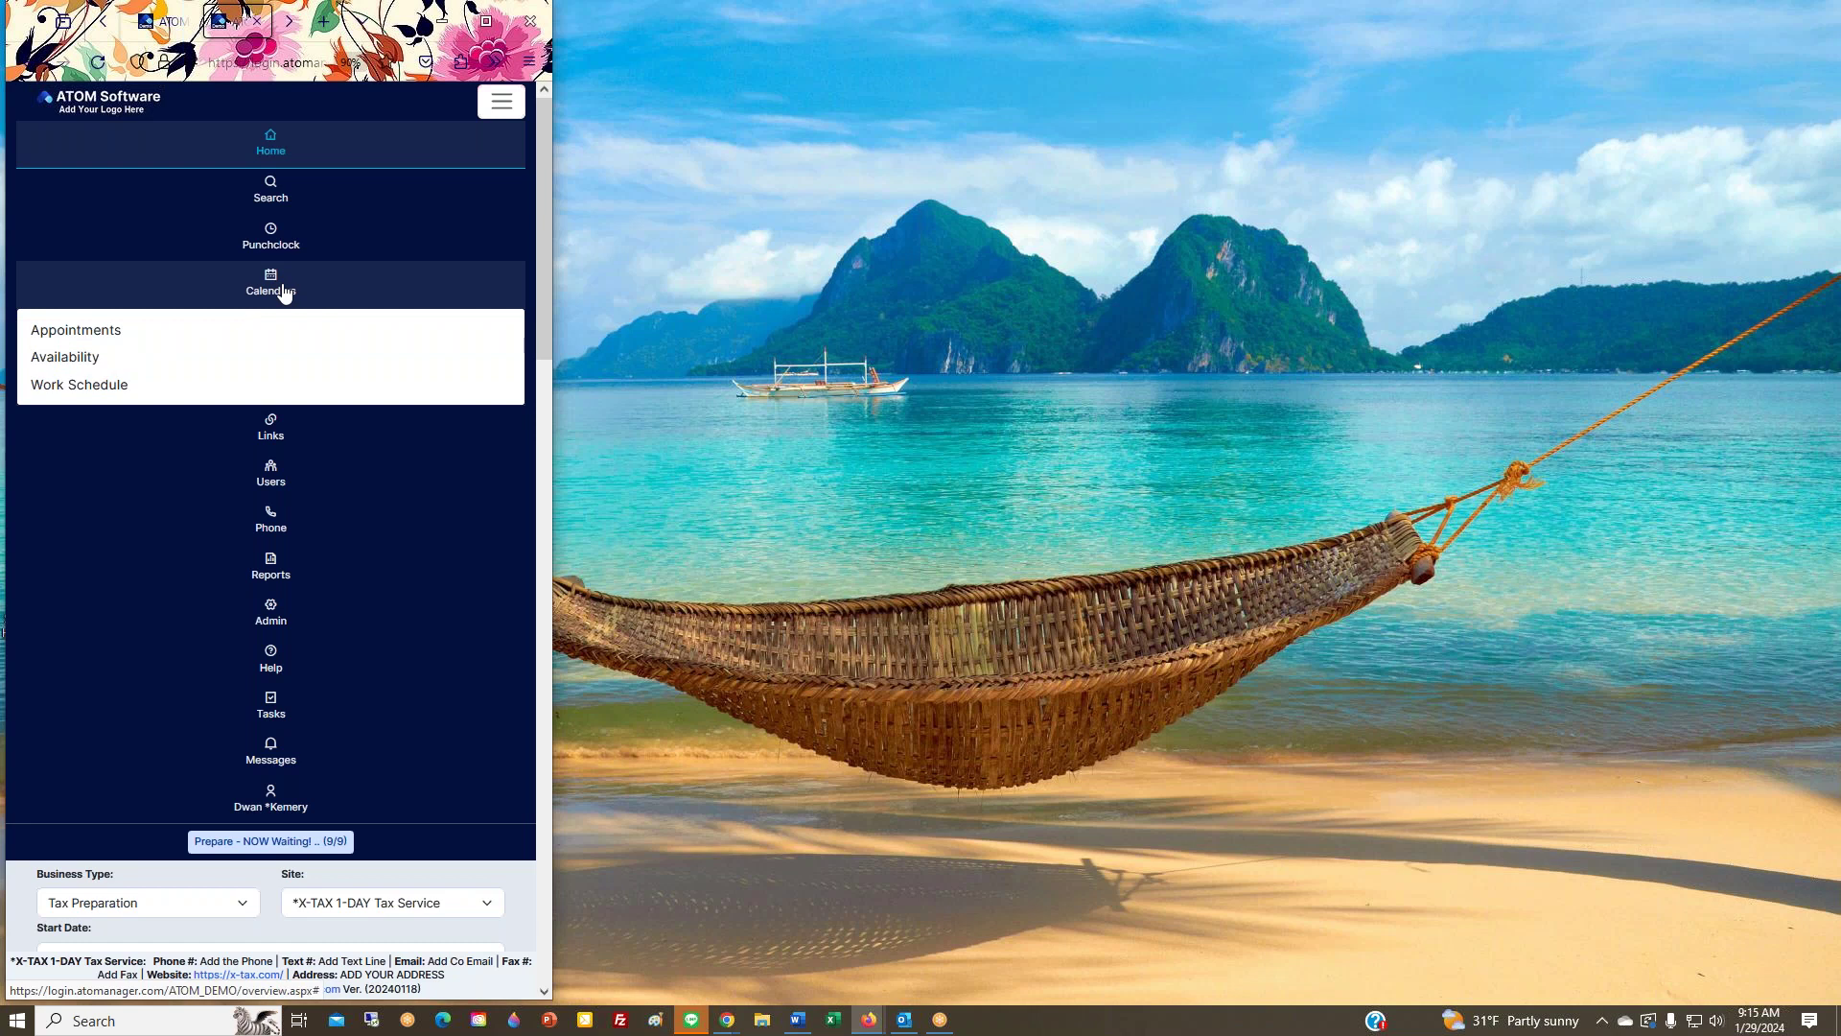
pyautogui.click(278, 241)
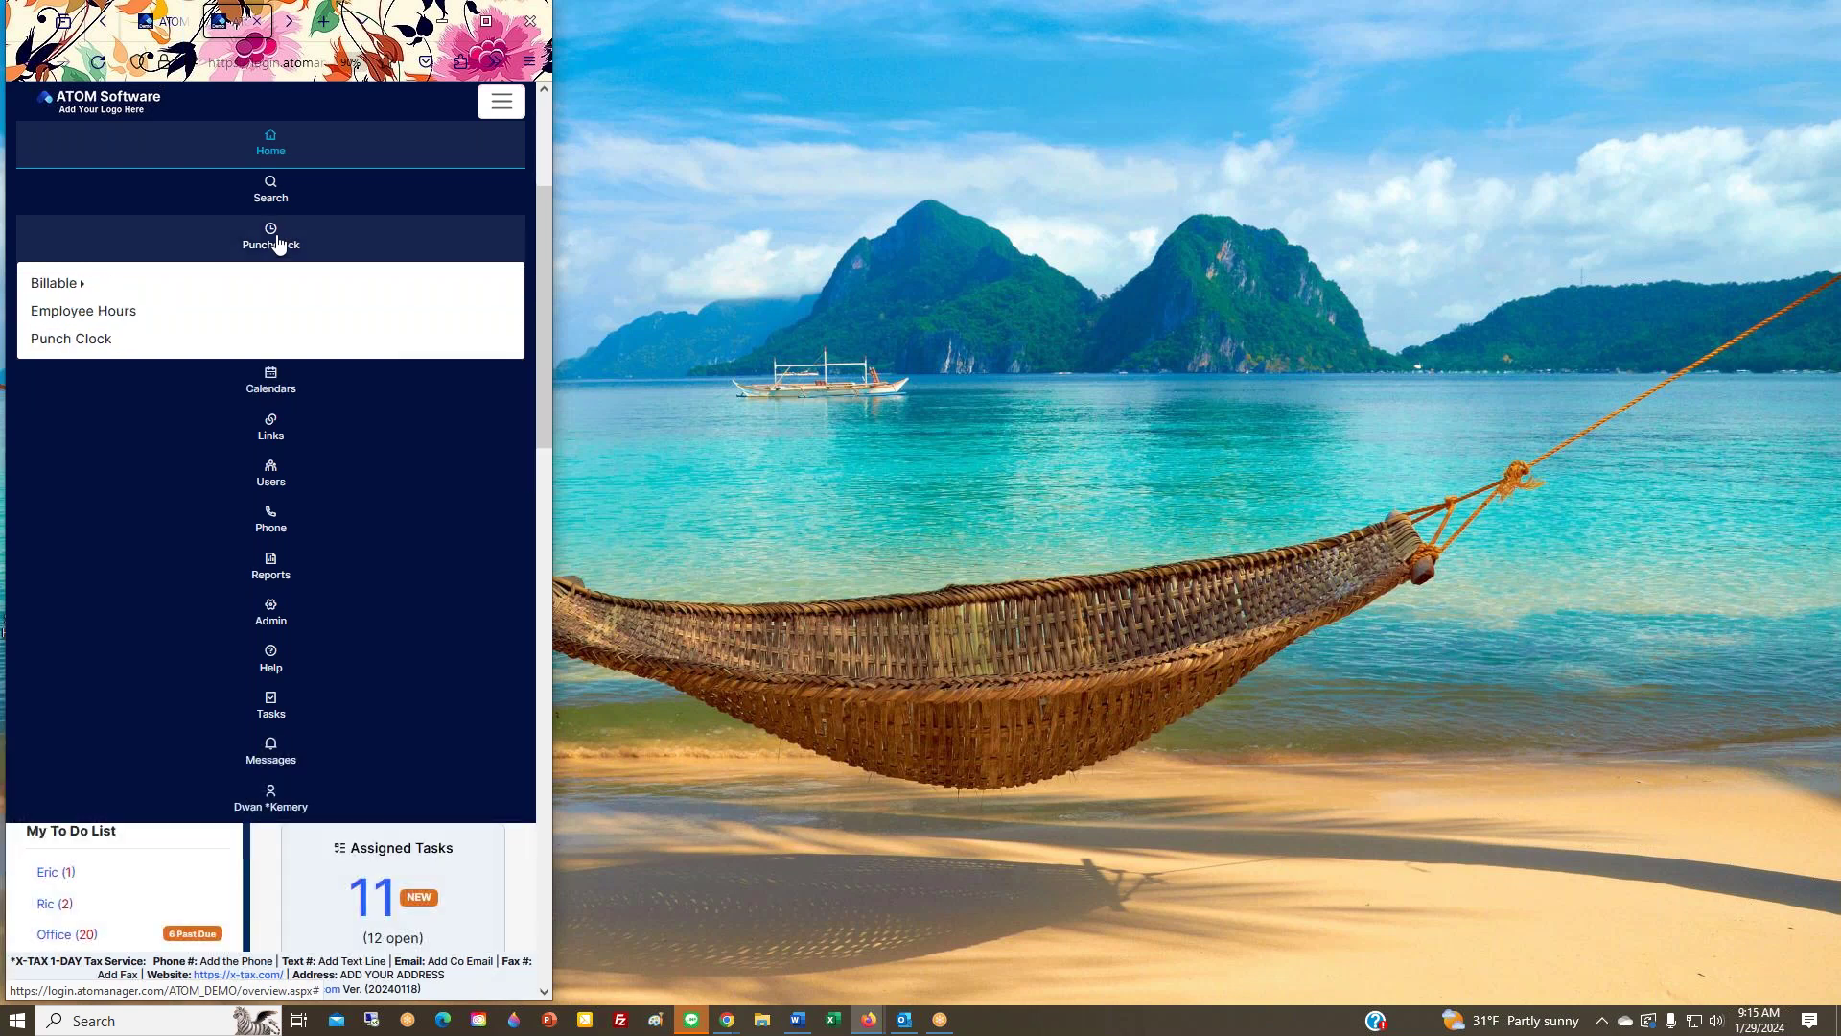
pyautogui.click(177, 284)
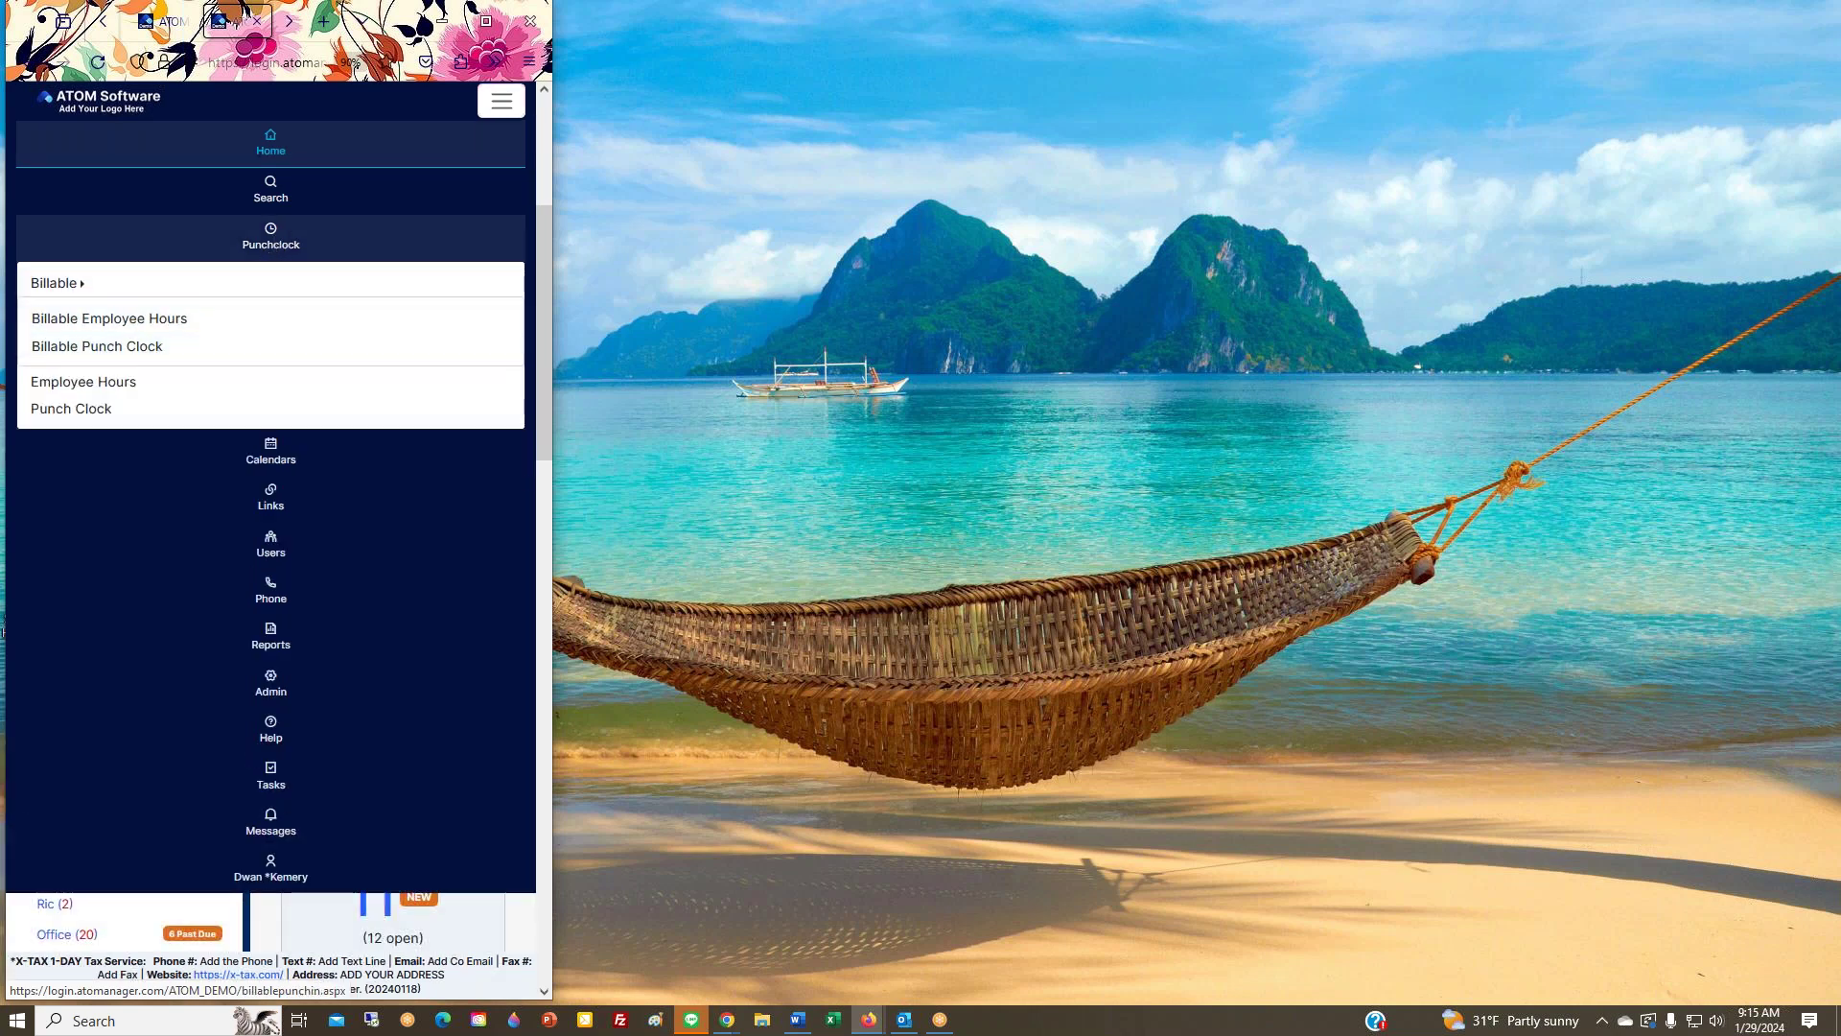
pyautogui.click(158, 443)
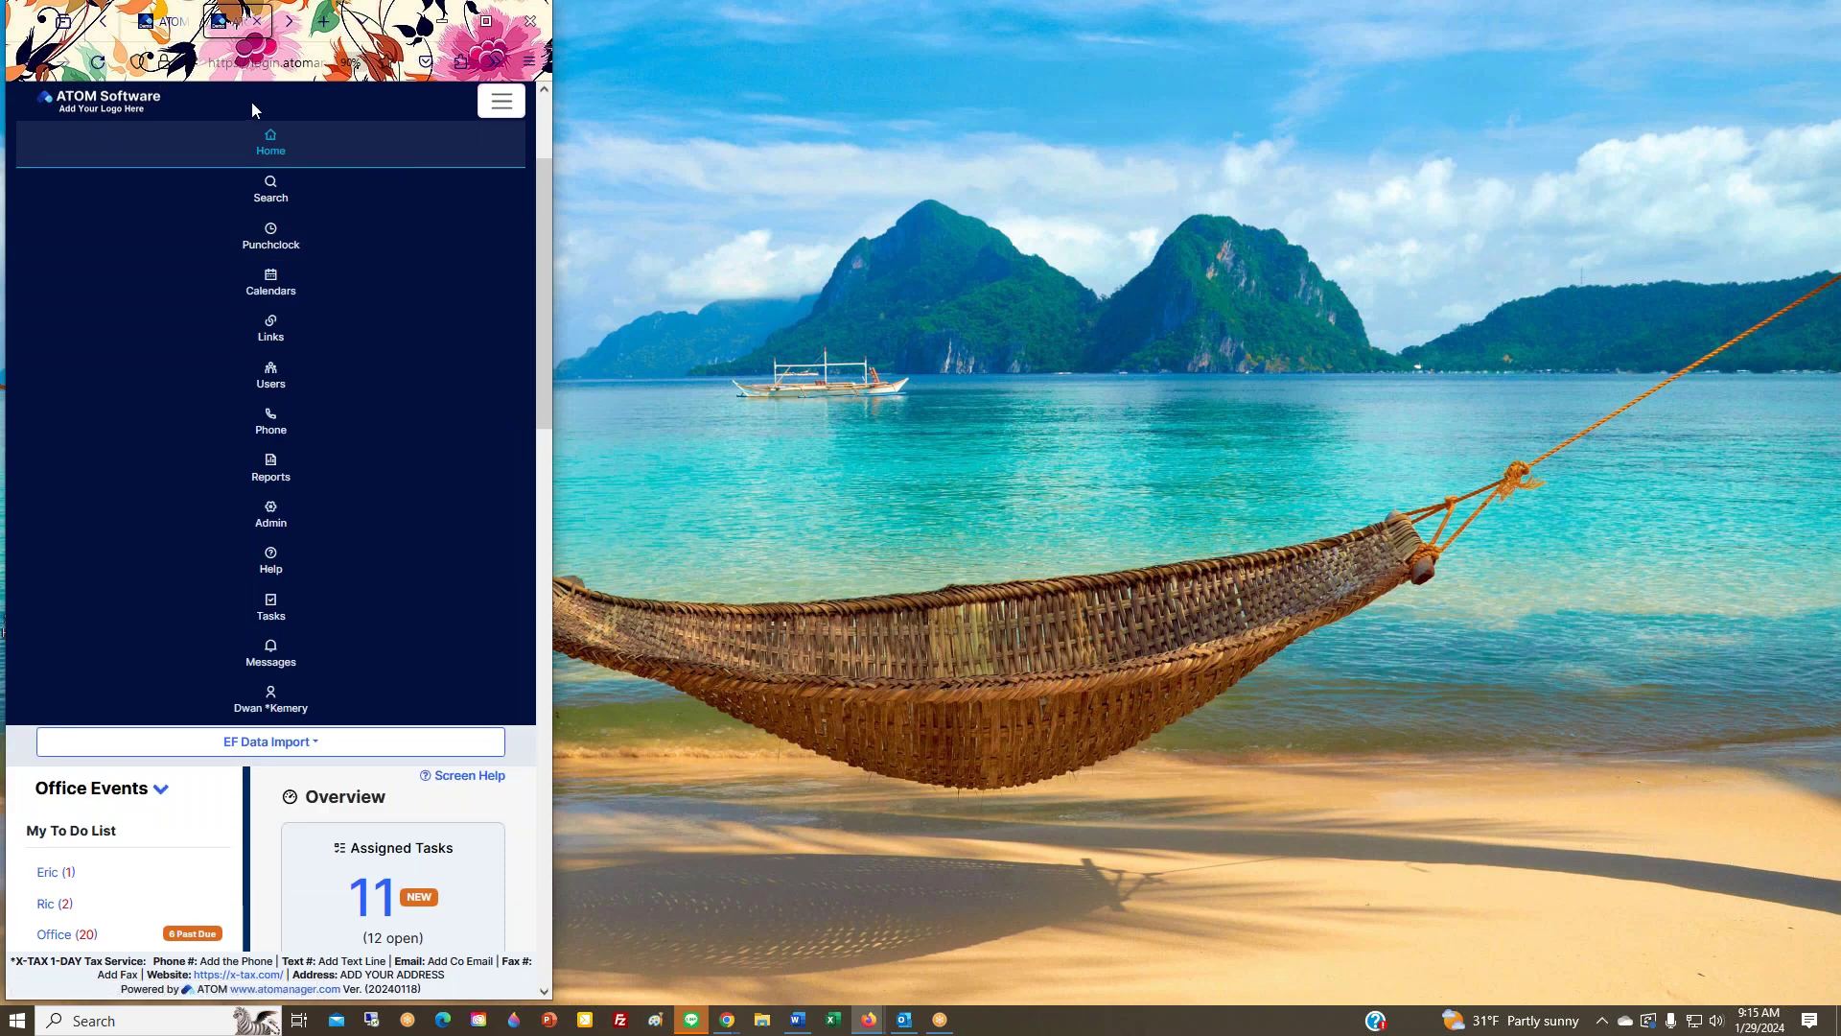
pyautogui.click(500, 102)
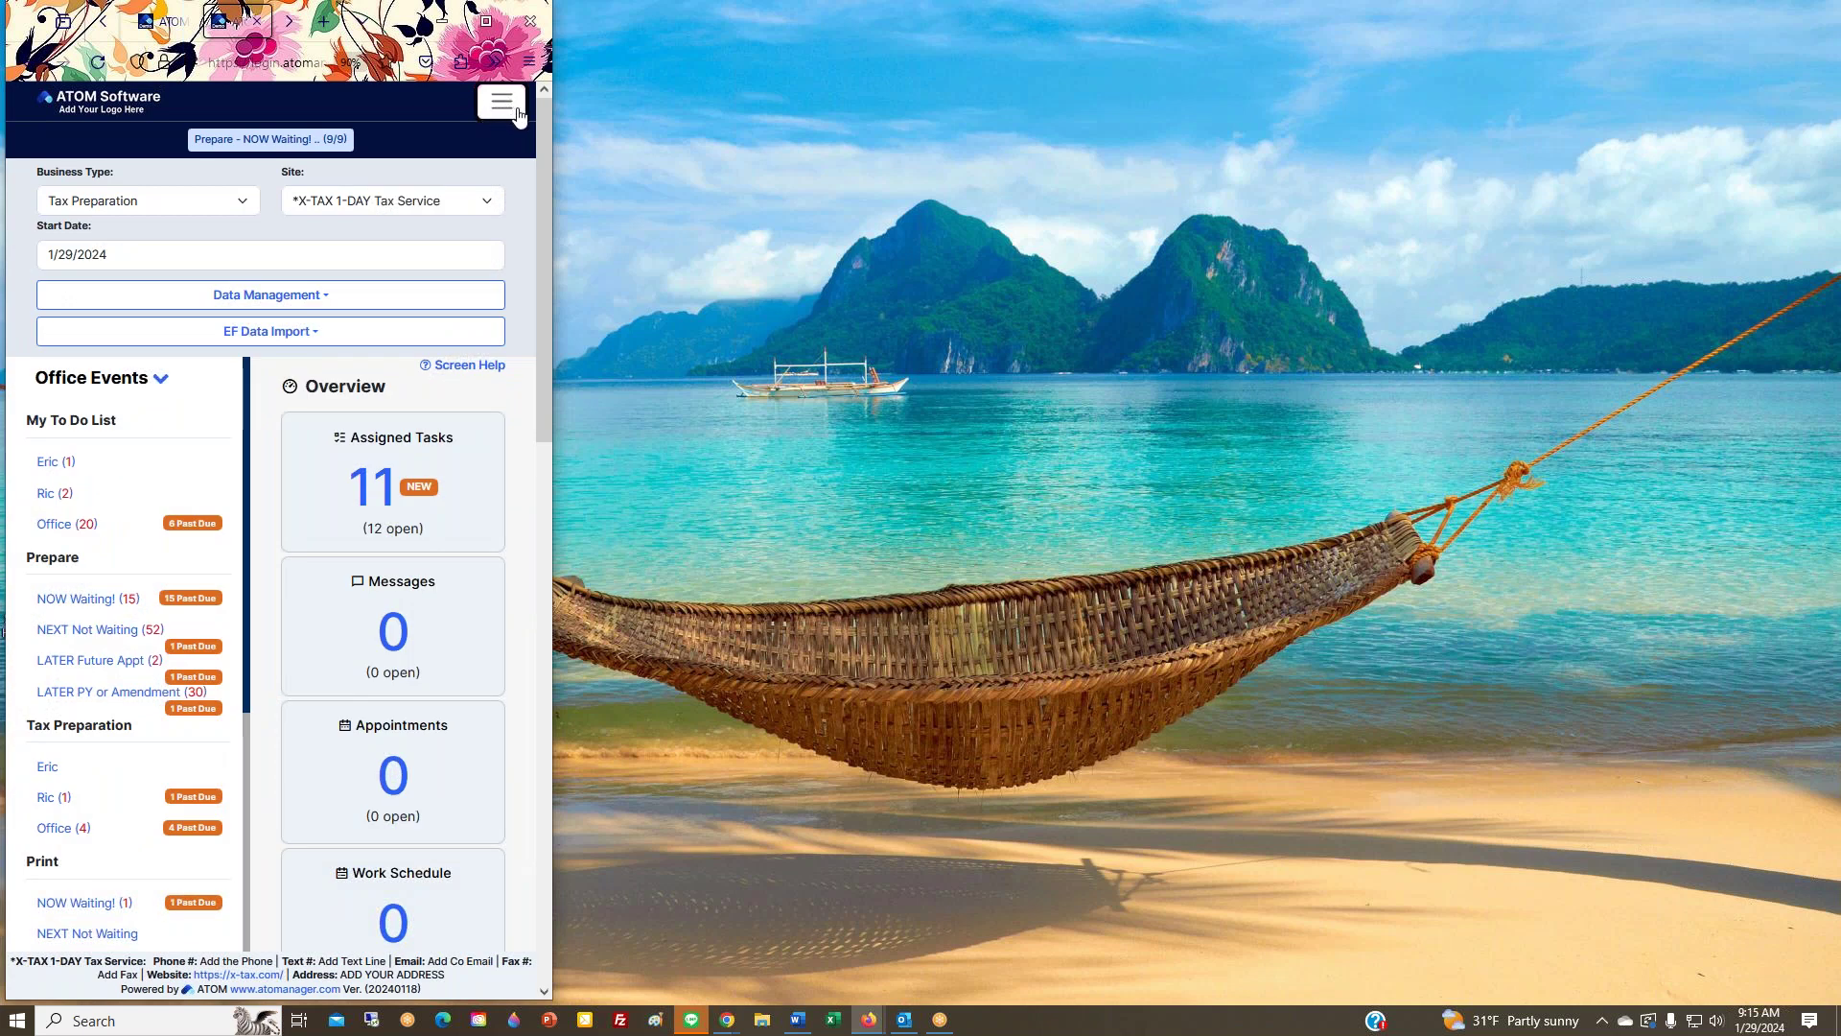
pyautogui.moveTo(553, 123); pyautogui.dragTo(1024, 246)
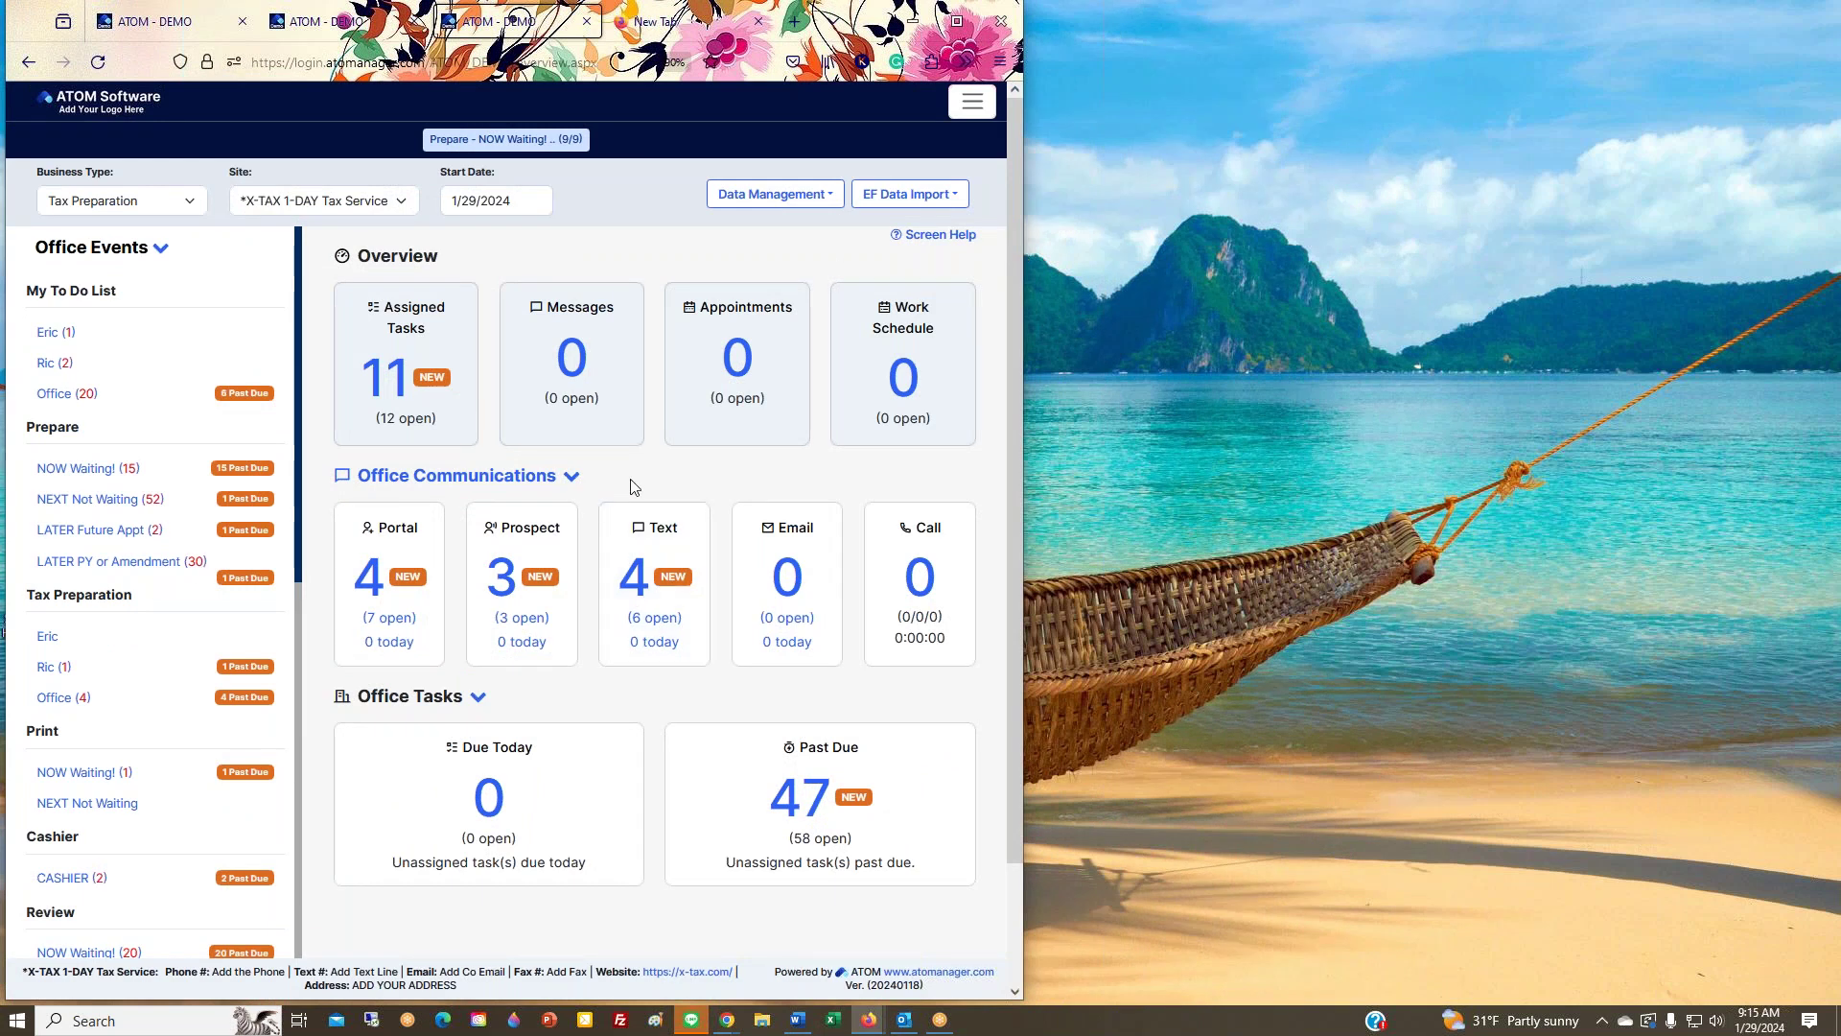
pyautogui.click(957, 21)
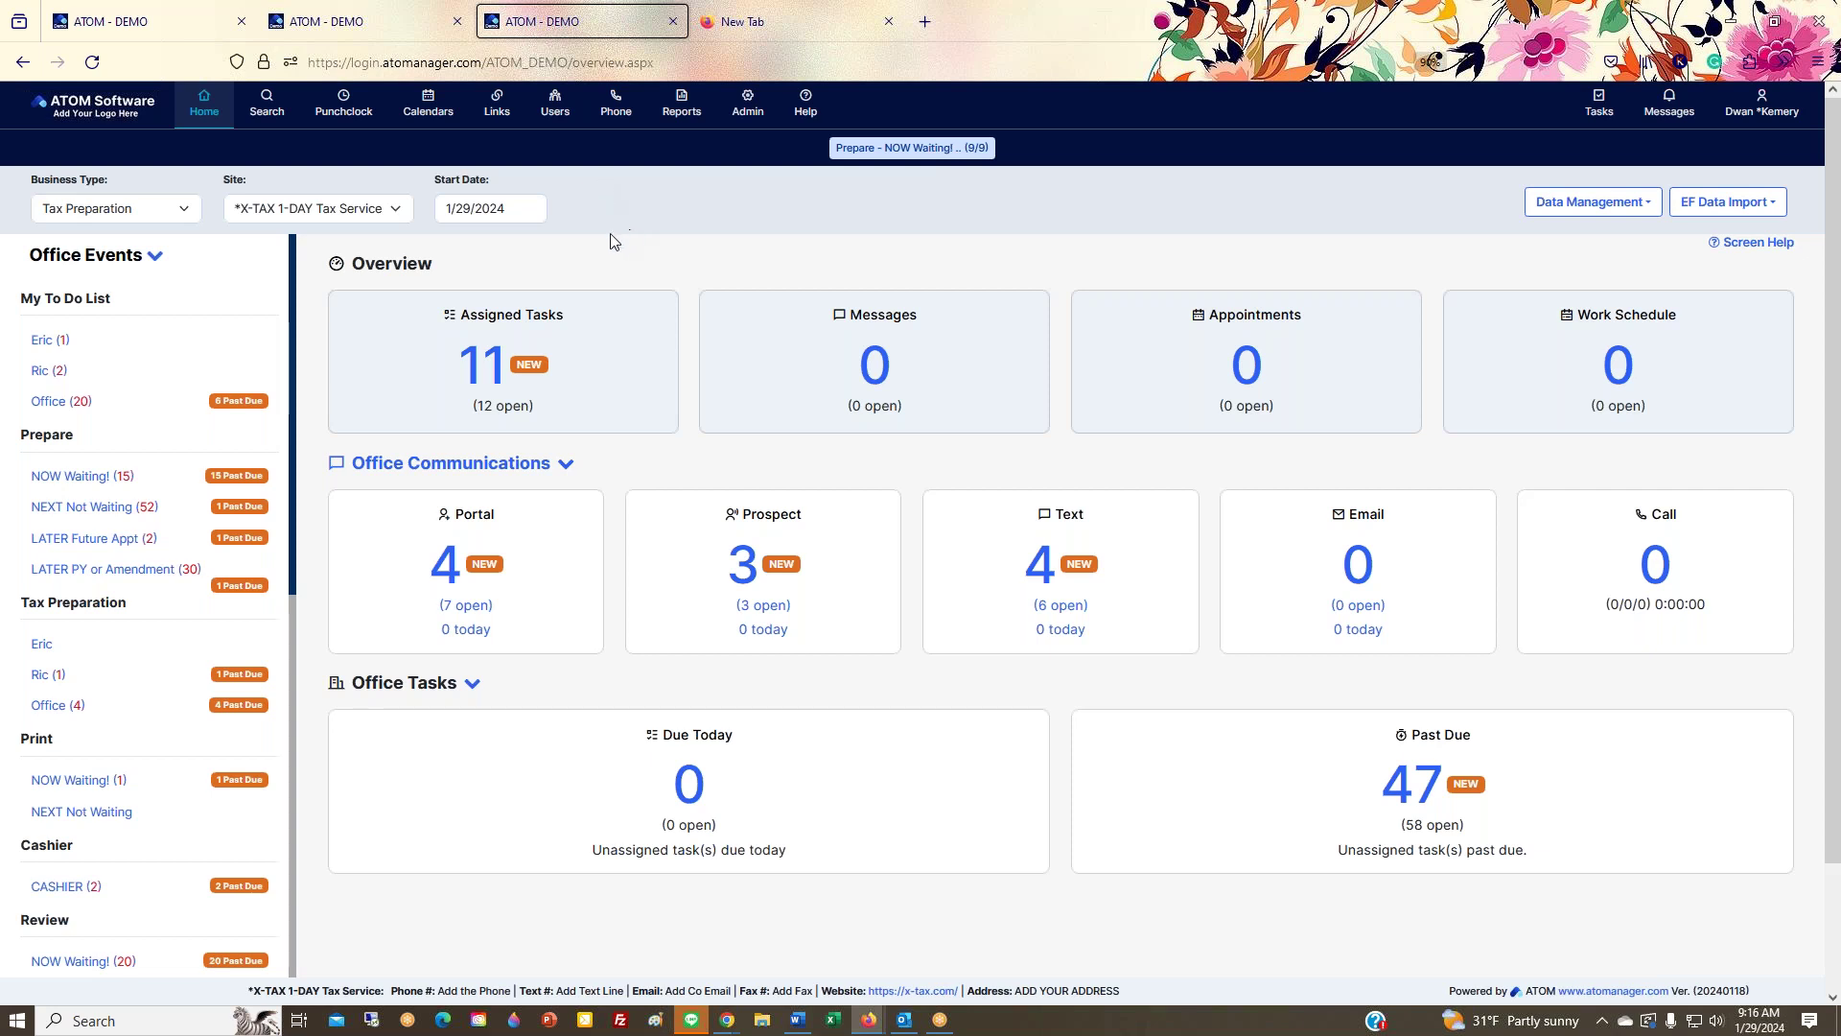
# Step: Open client Search, open it again in a new tab, then close that extra Search tab
pyautogui.click(346, 110)
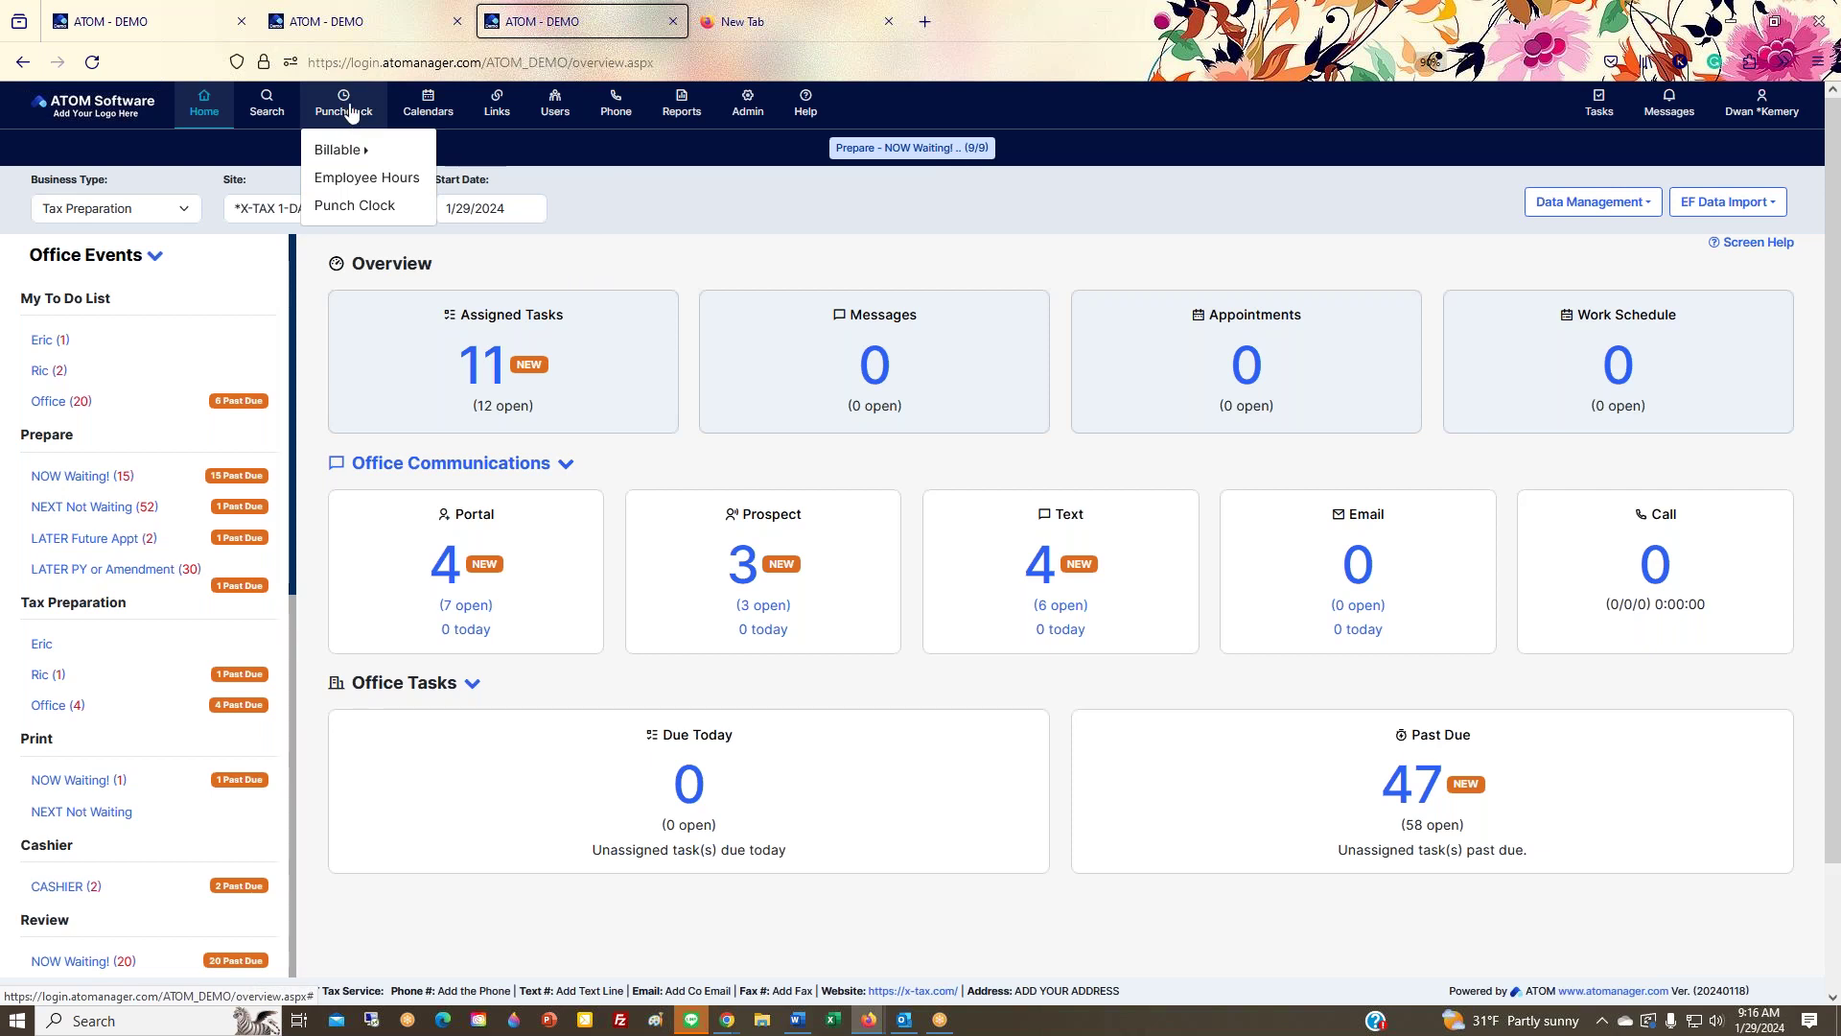
pyautogui.rightClick(339, 111)
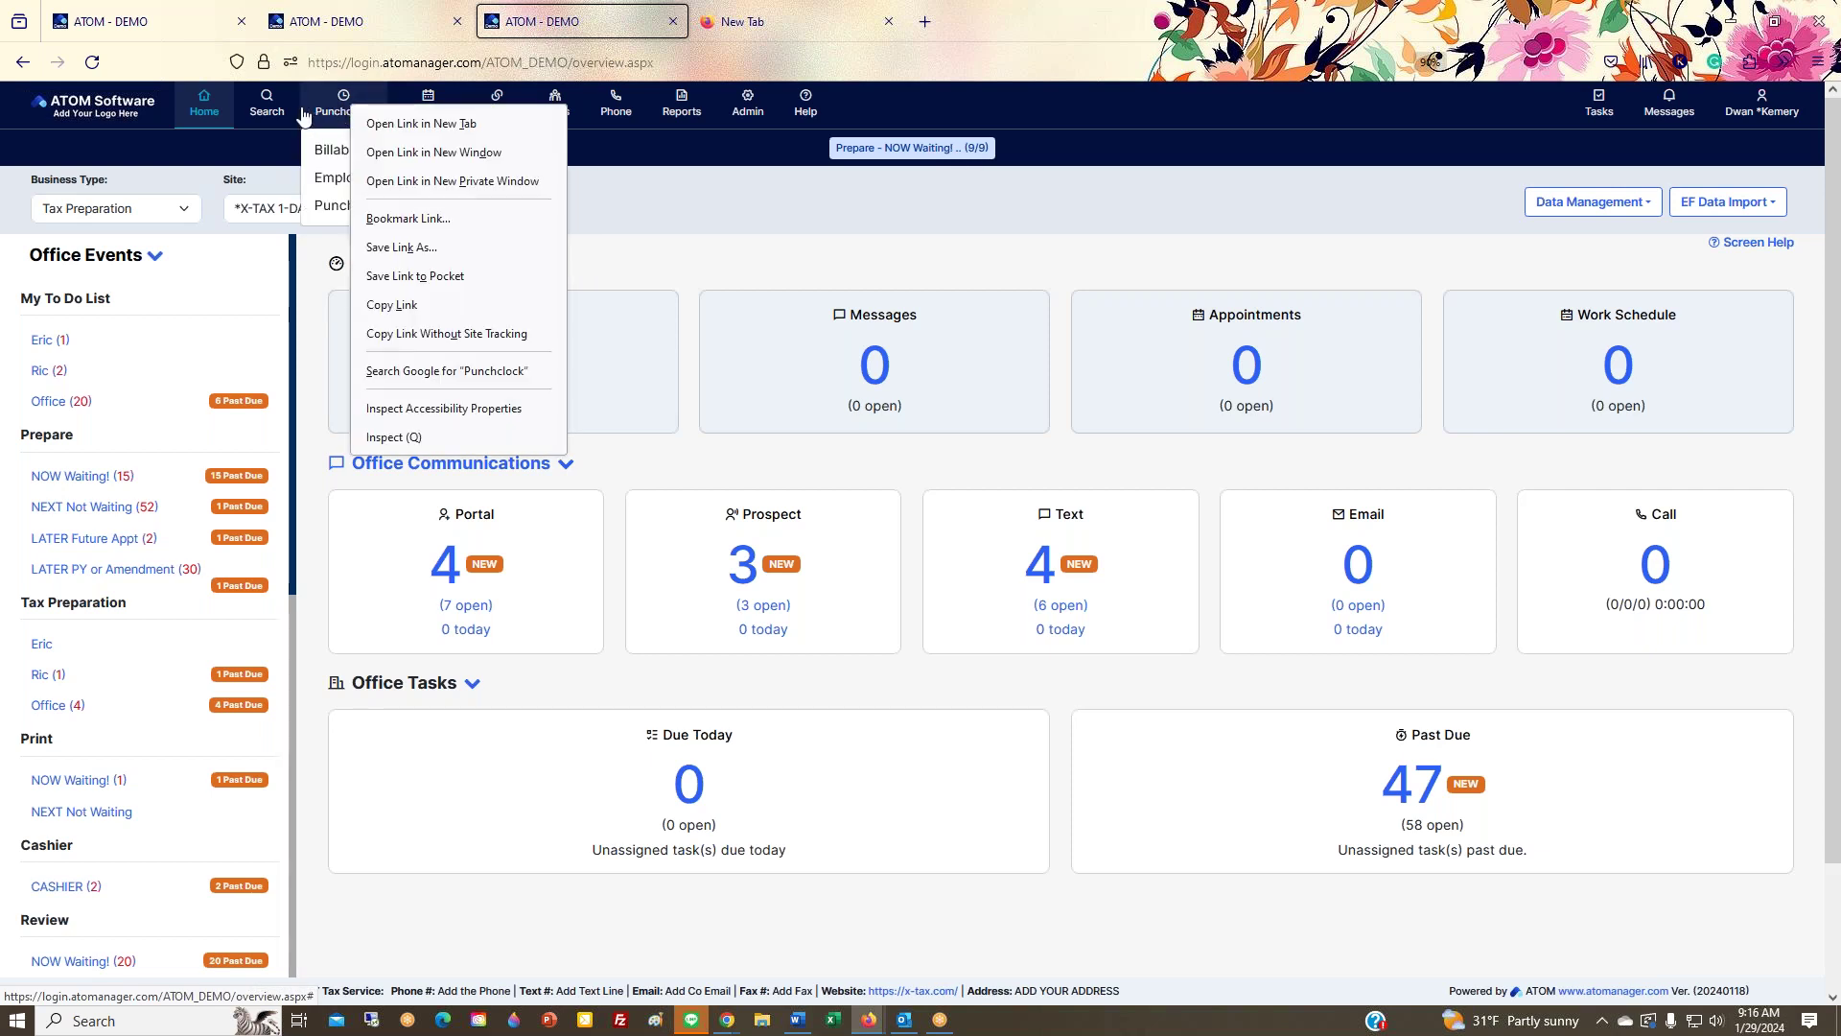
pyautogui.click(263, 123)
pyautogui.click(265, 120)
pyautogui.rightClick(268, 112)
pyautogui.click(292, 128)
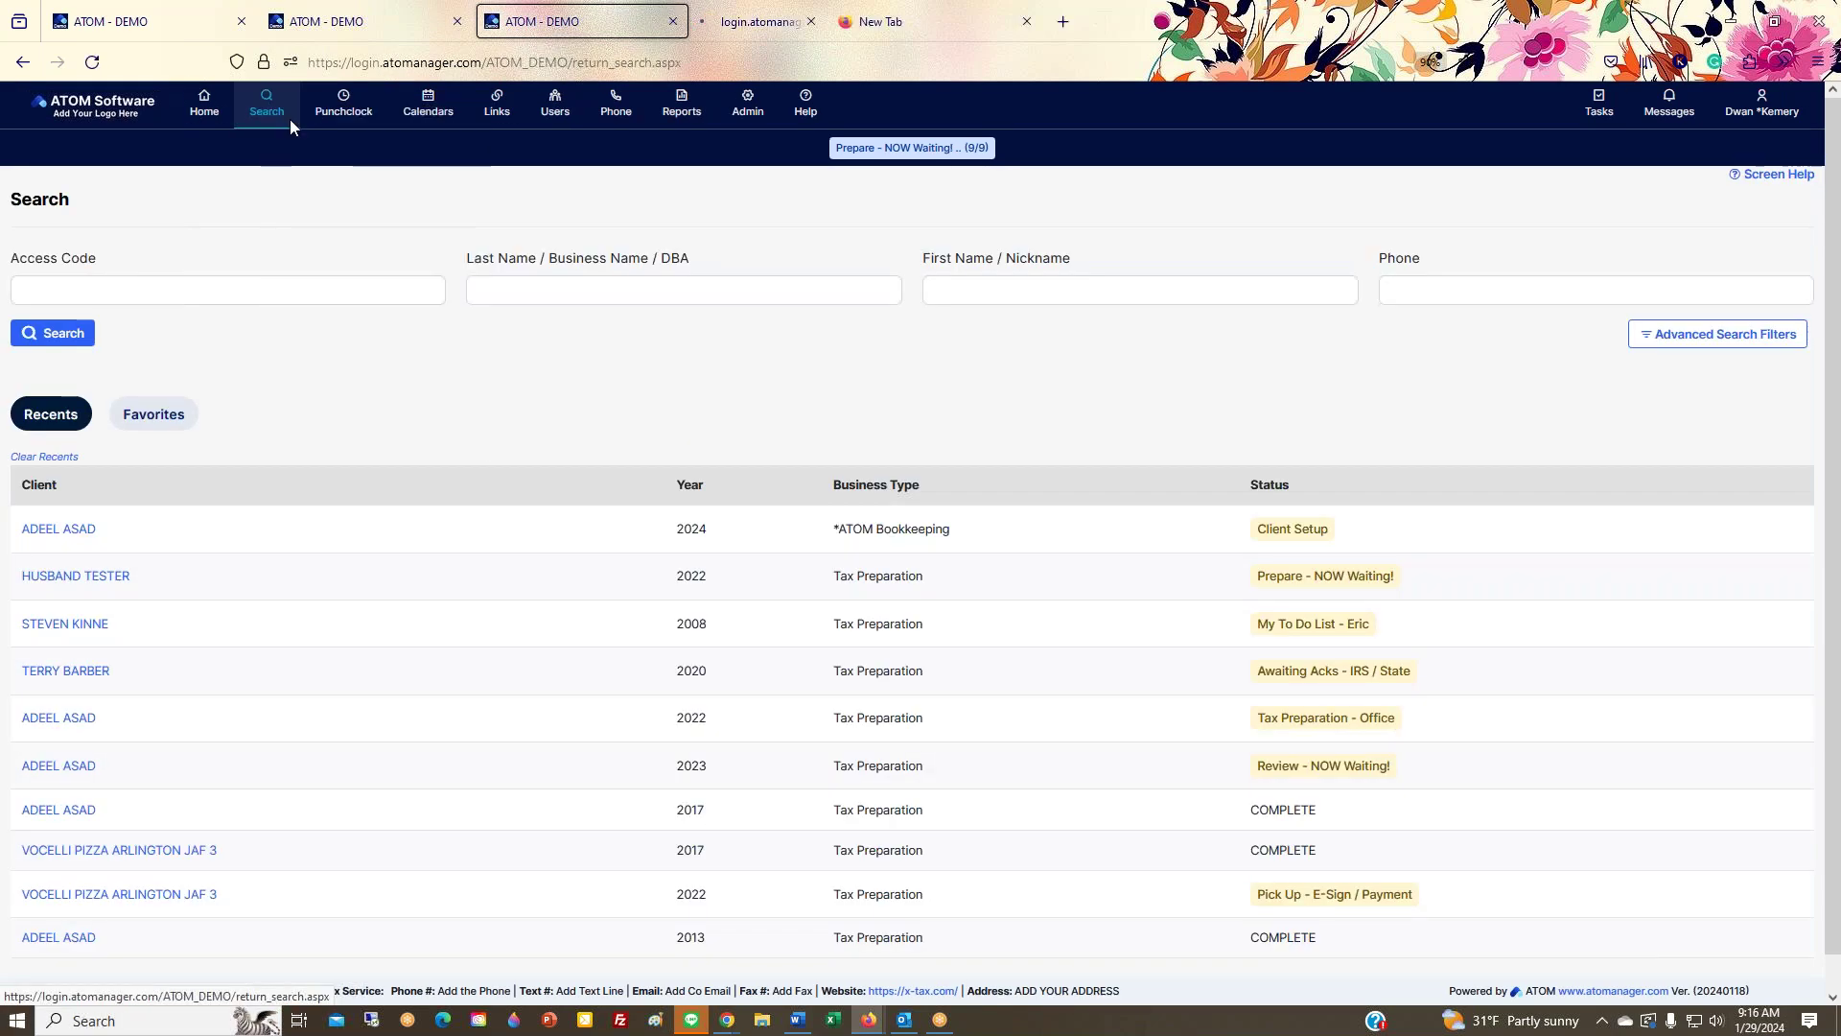
pyautogui.click(766, 38)
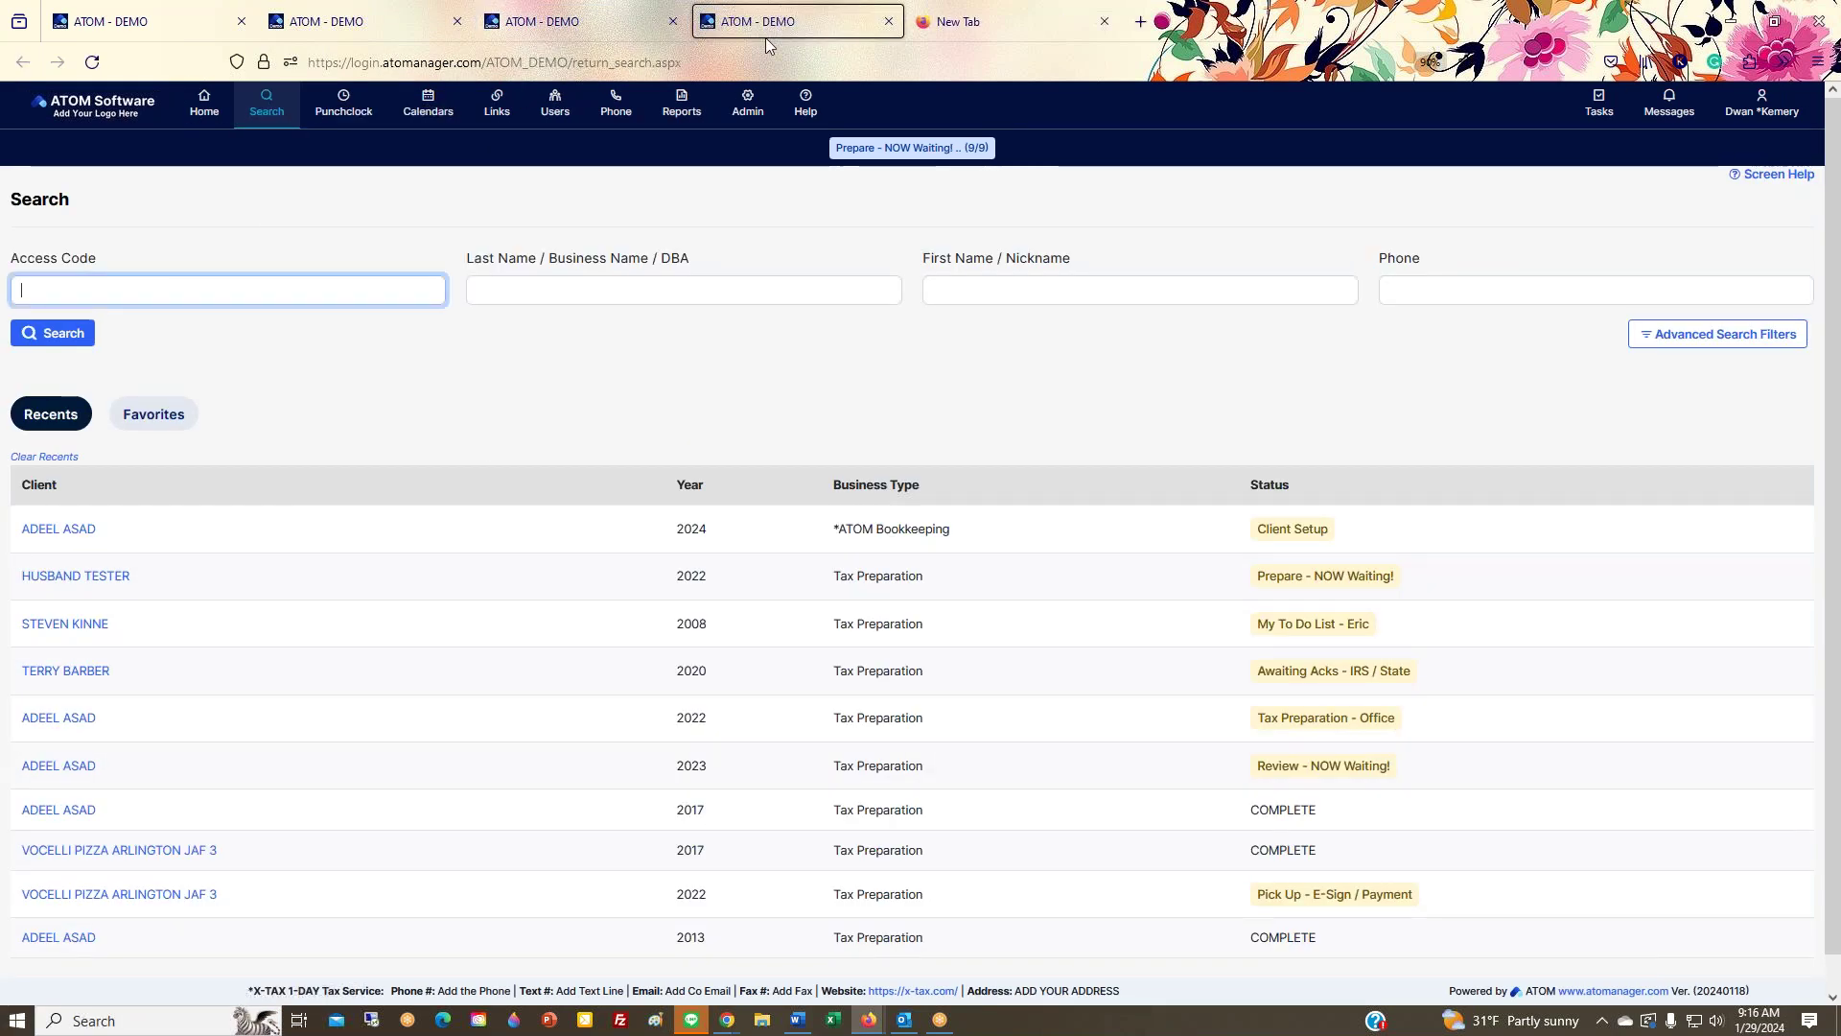
pyautogui.rightClick(265, 116)
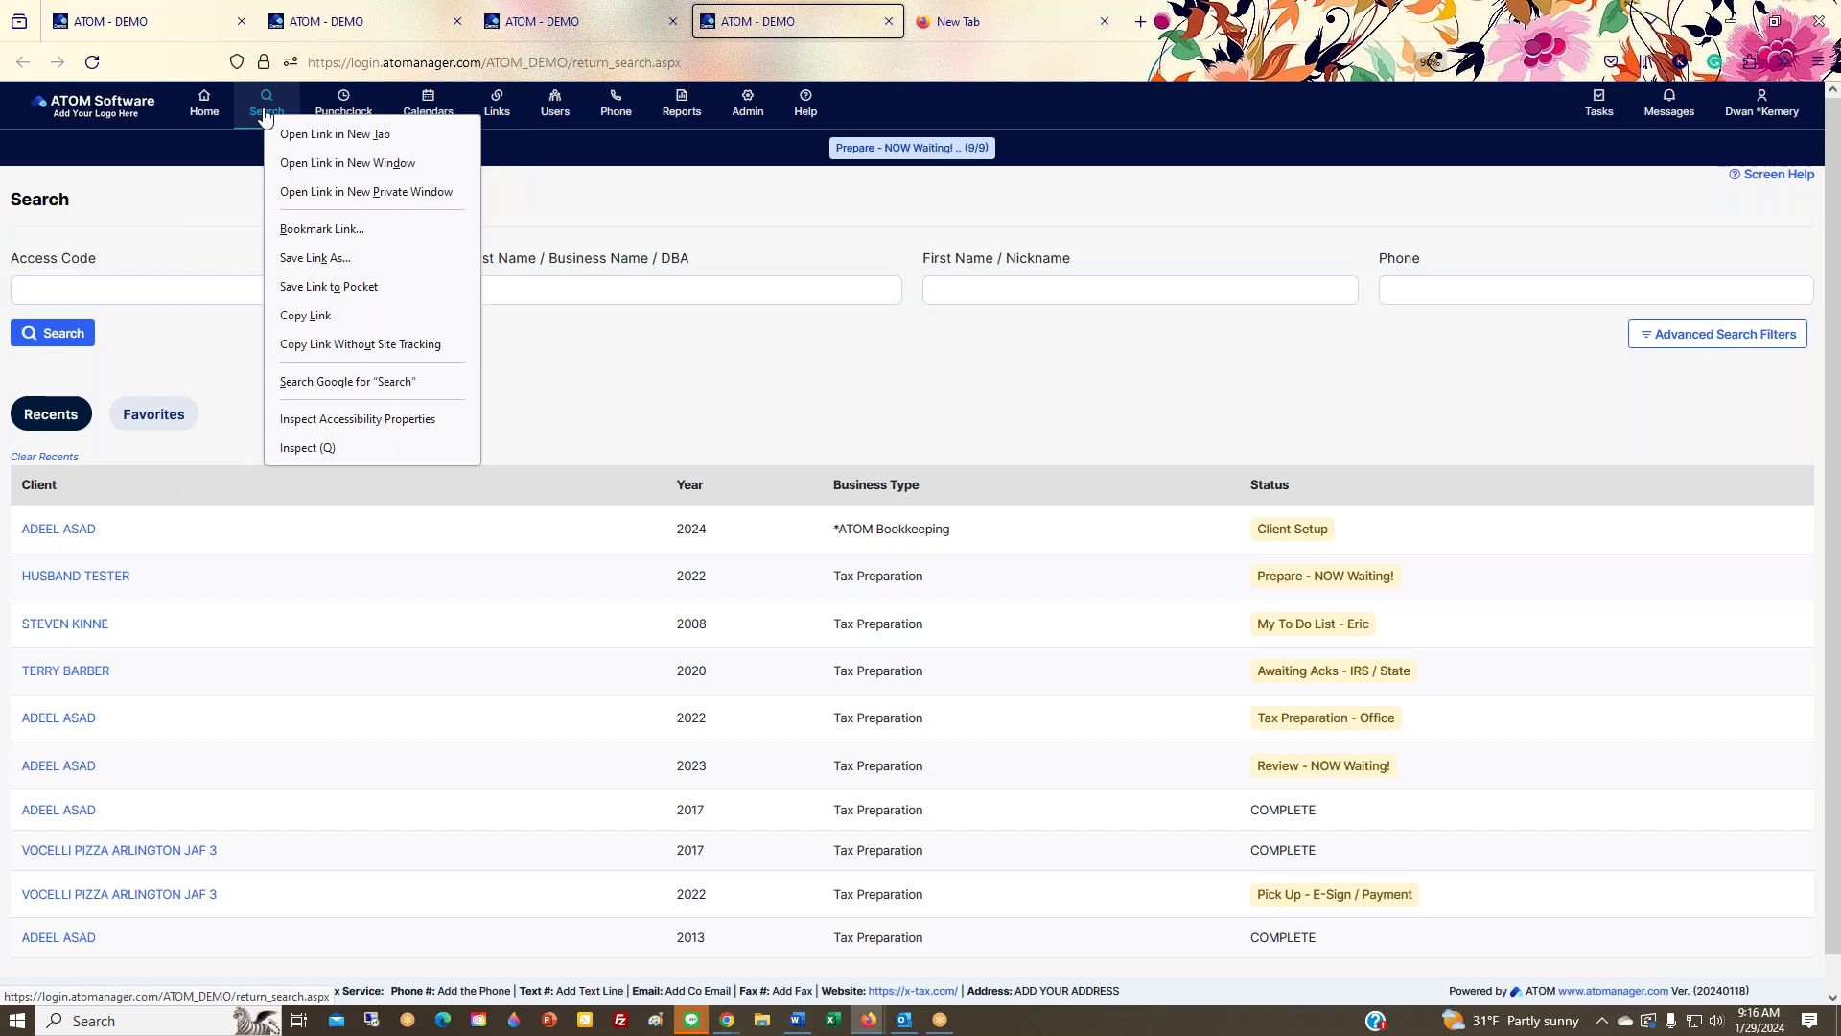
pyautogui.click(888, 26)
pyautogui.click(888, 26)
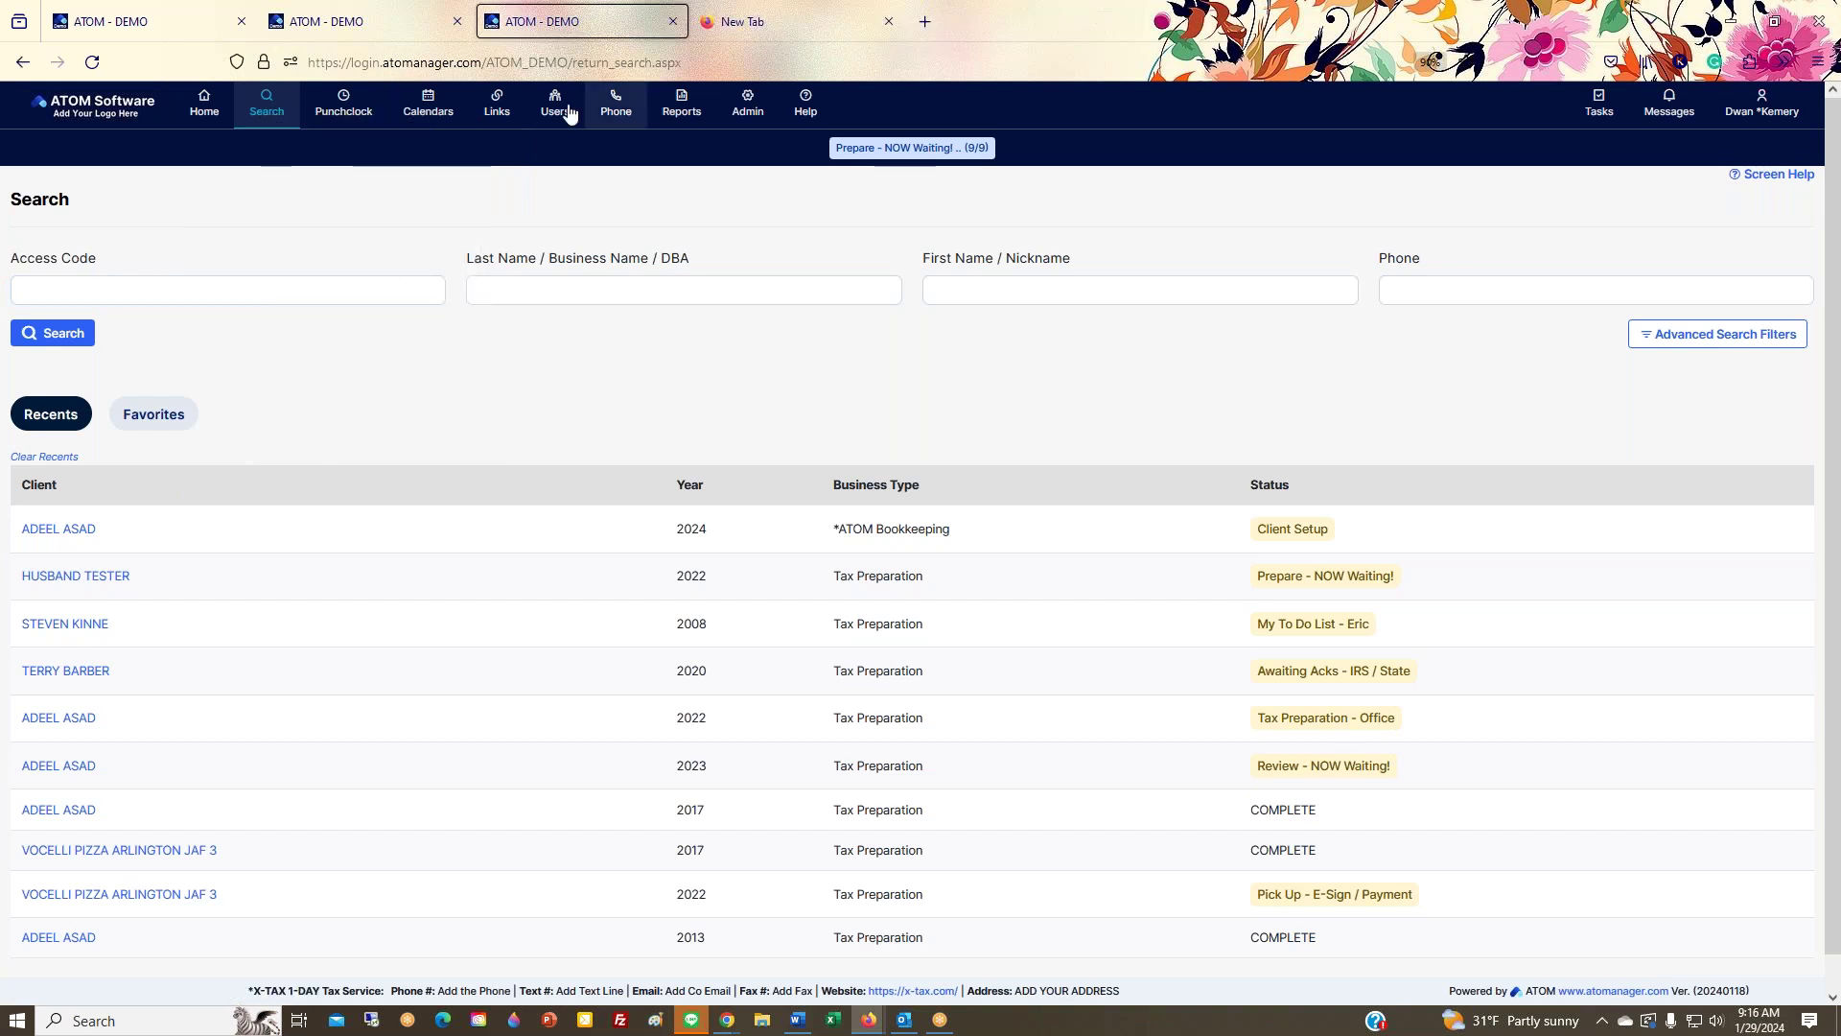
# Step: Open the Admin link in a new tab and close the empty blank tab
pyautogui.rightClick(749, 113)
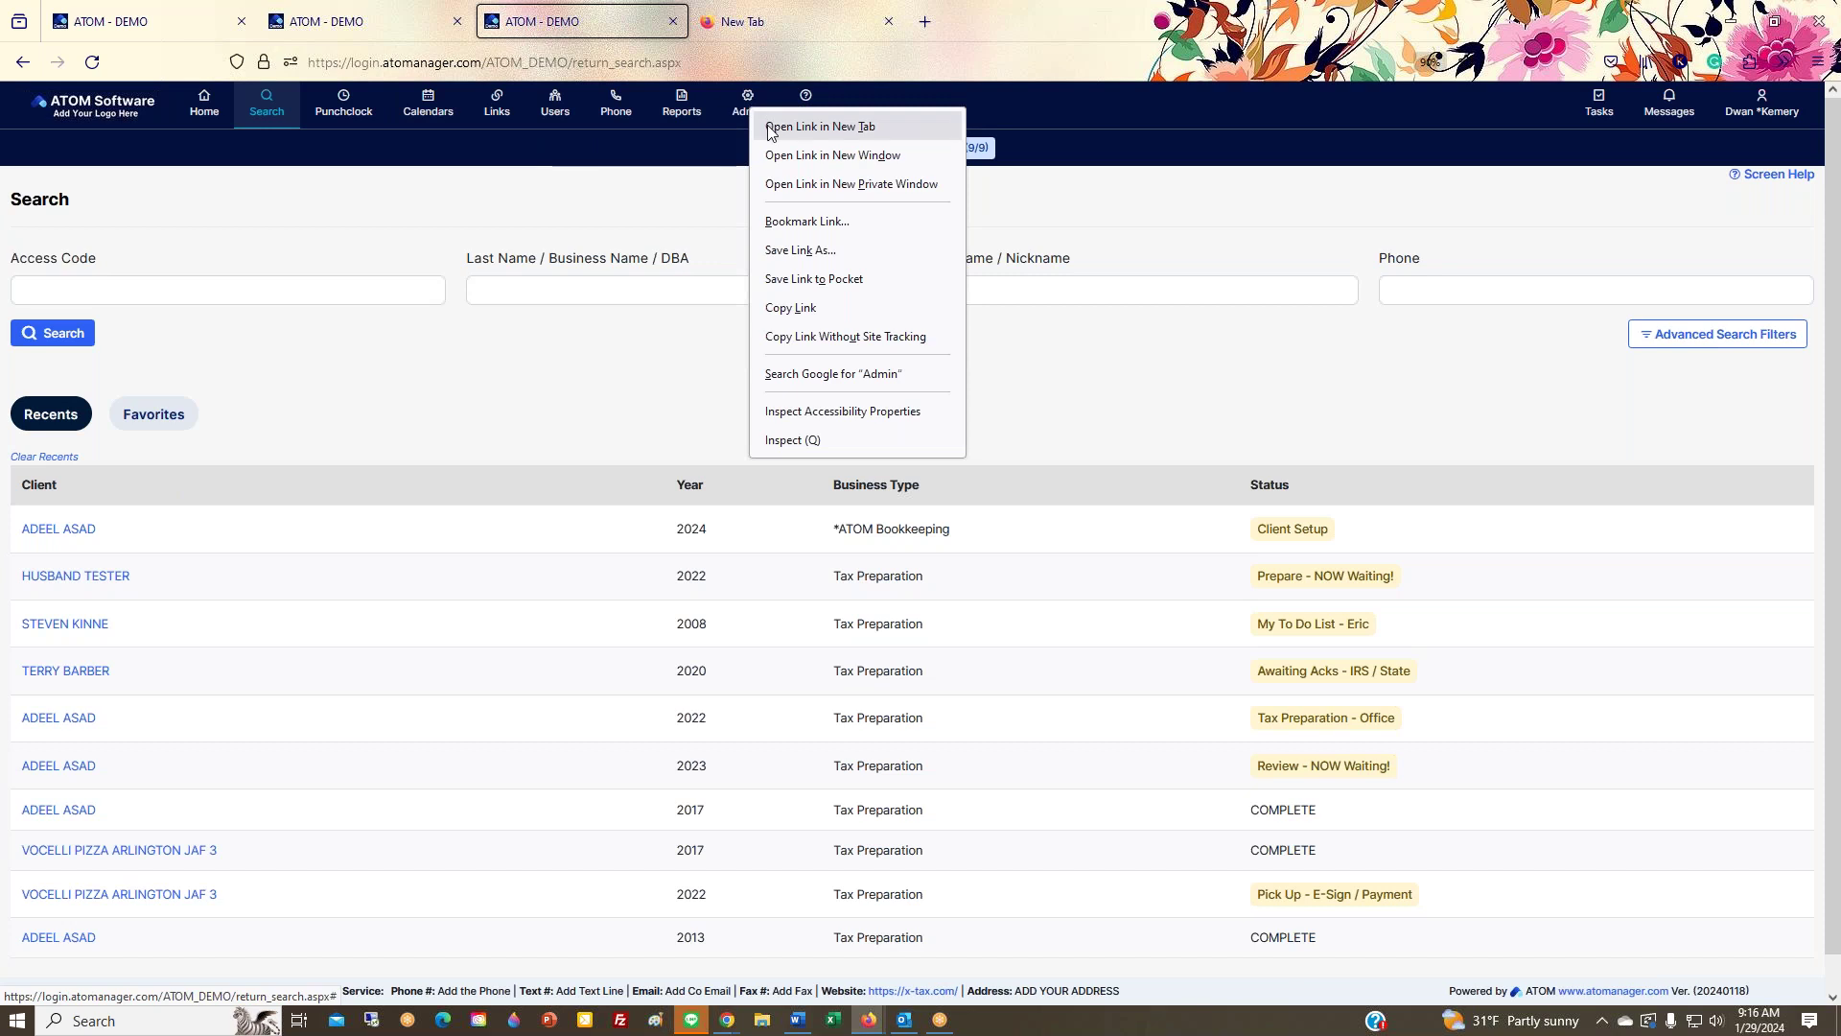
pyautogui.click(821, 127)
pyautogui.click(797, 29)
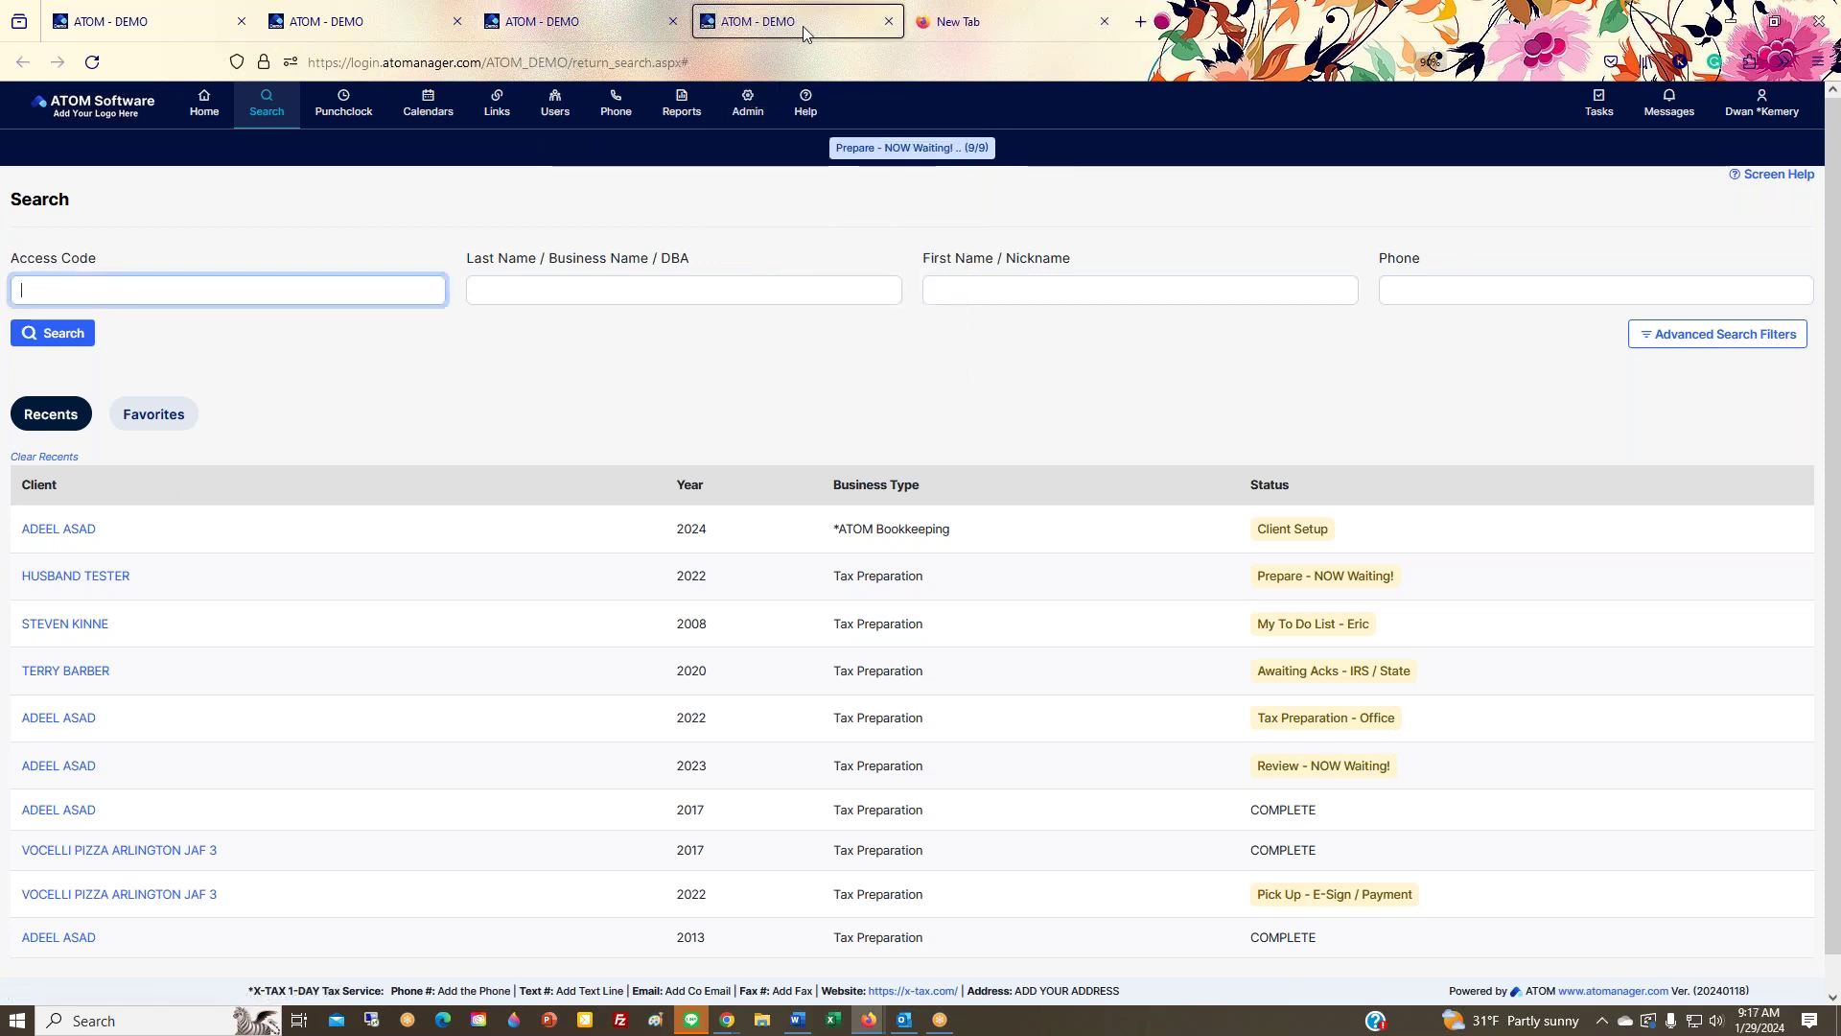
pyautogui.click(1103, 22)
pyautogui.click(583, 21)
pyautogui.click(744, 29)
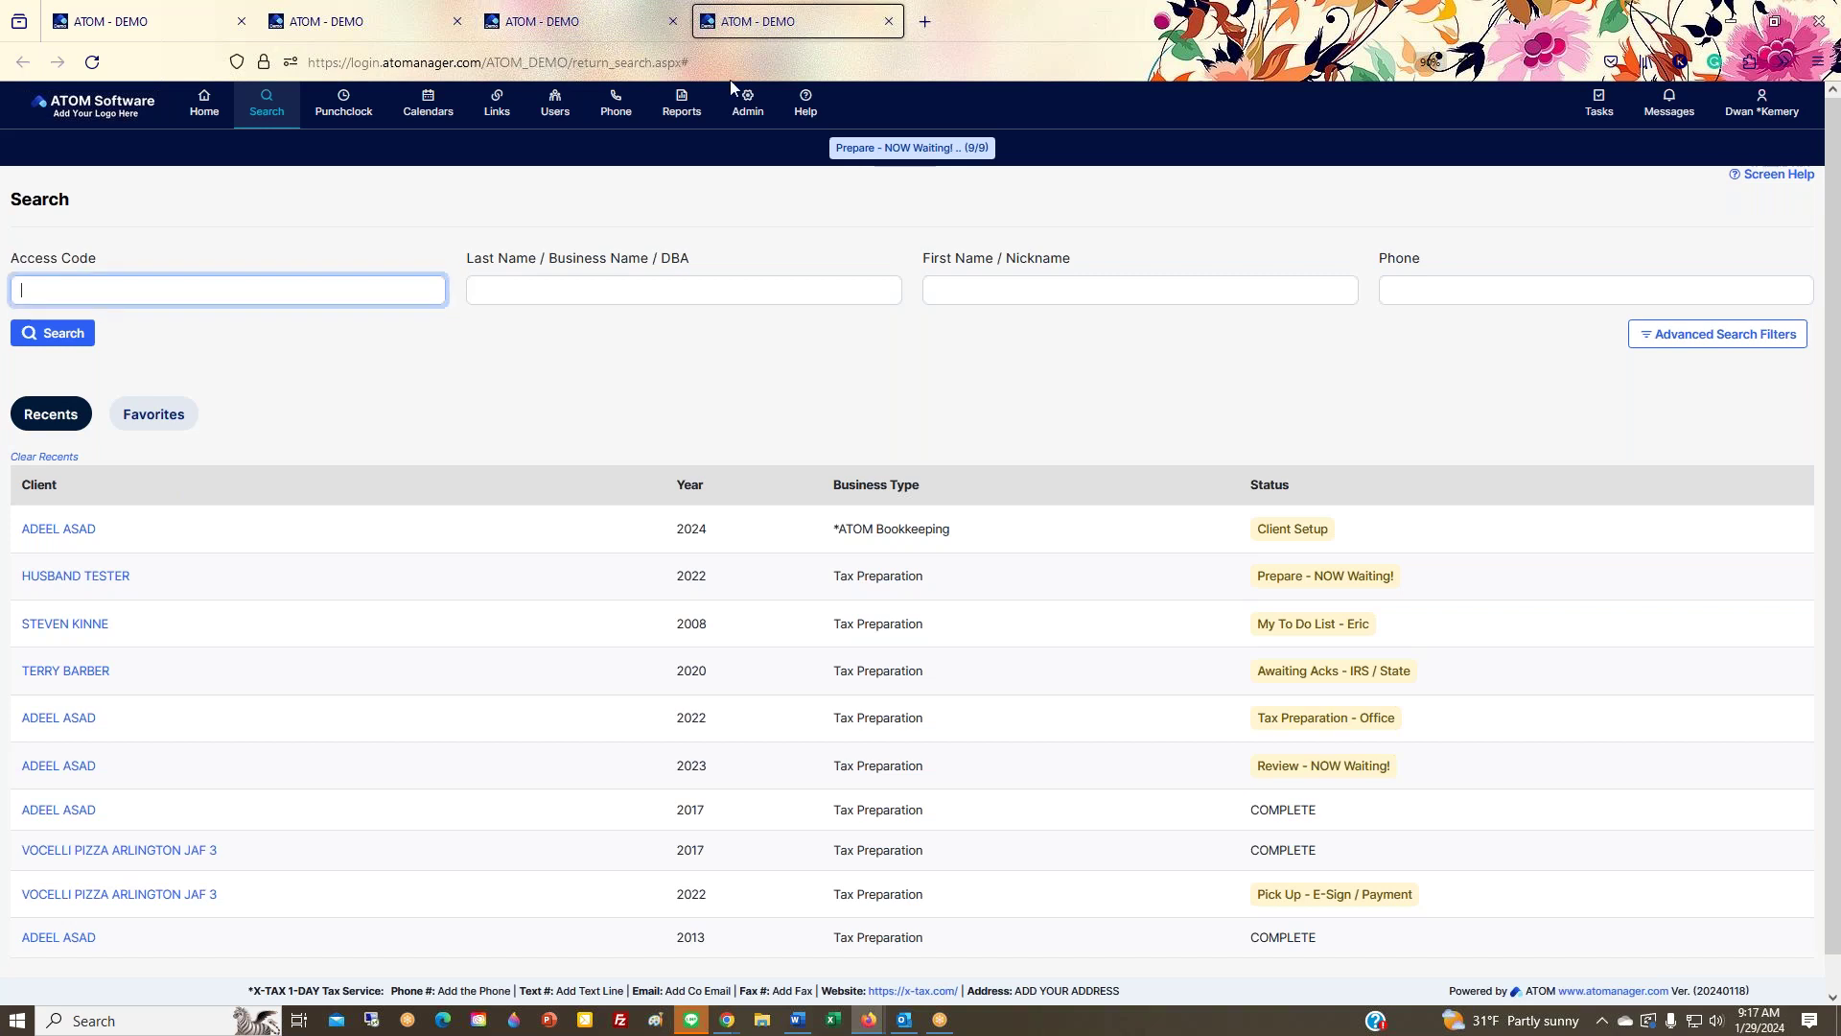
# Step: Open the Admin > Account Types list, then open it in a new tab and close that duplicate
pyautogui.click(740, 117)
pyautogui.moveTo(767, 178)
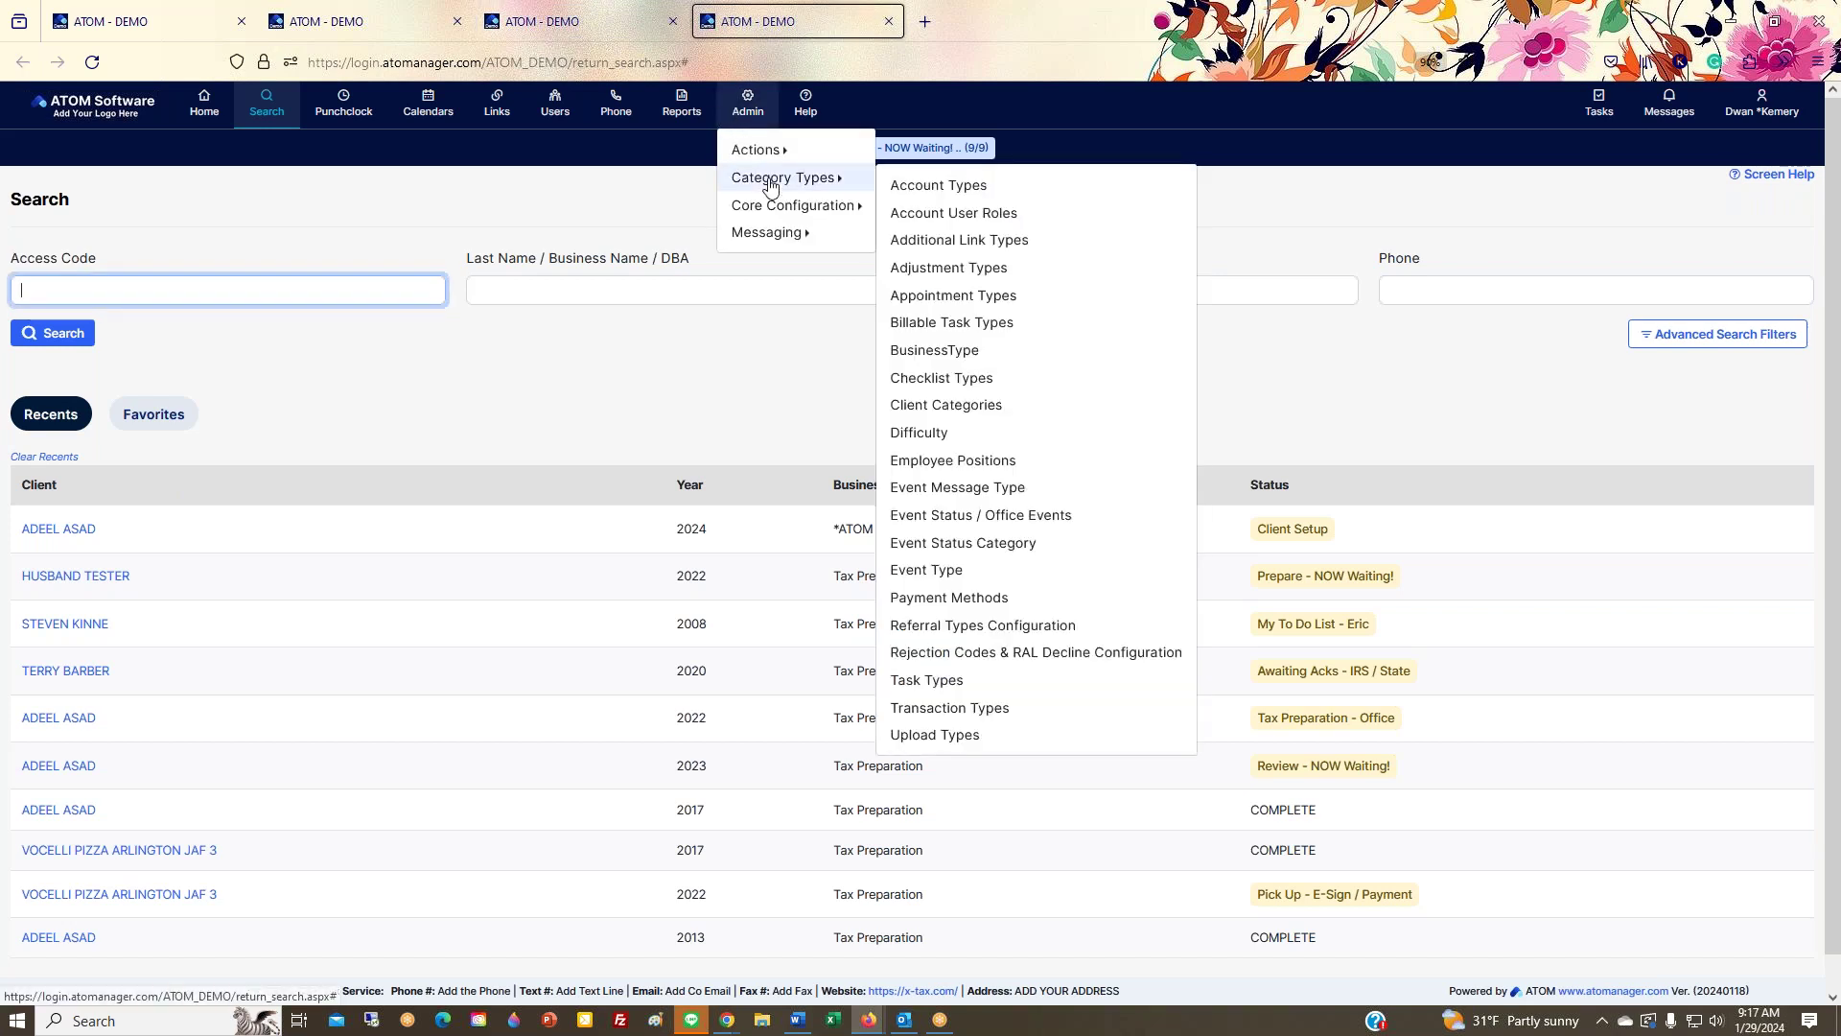
pyautogui.click(913, 187)
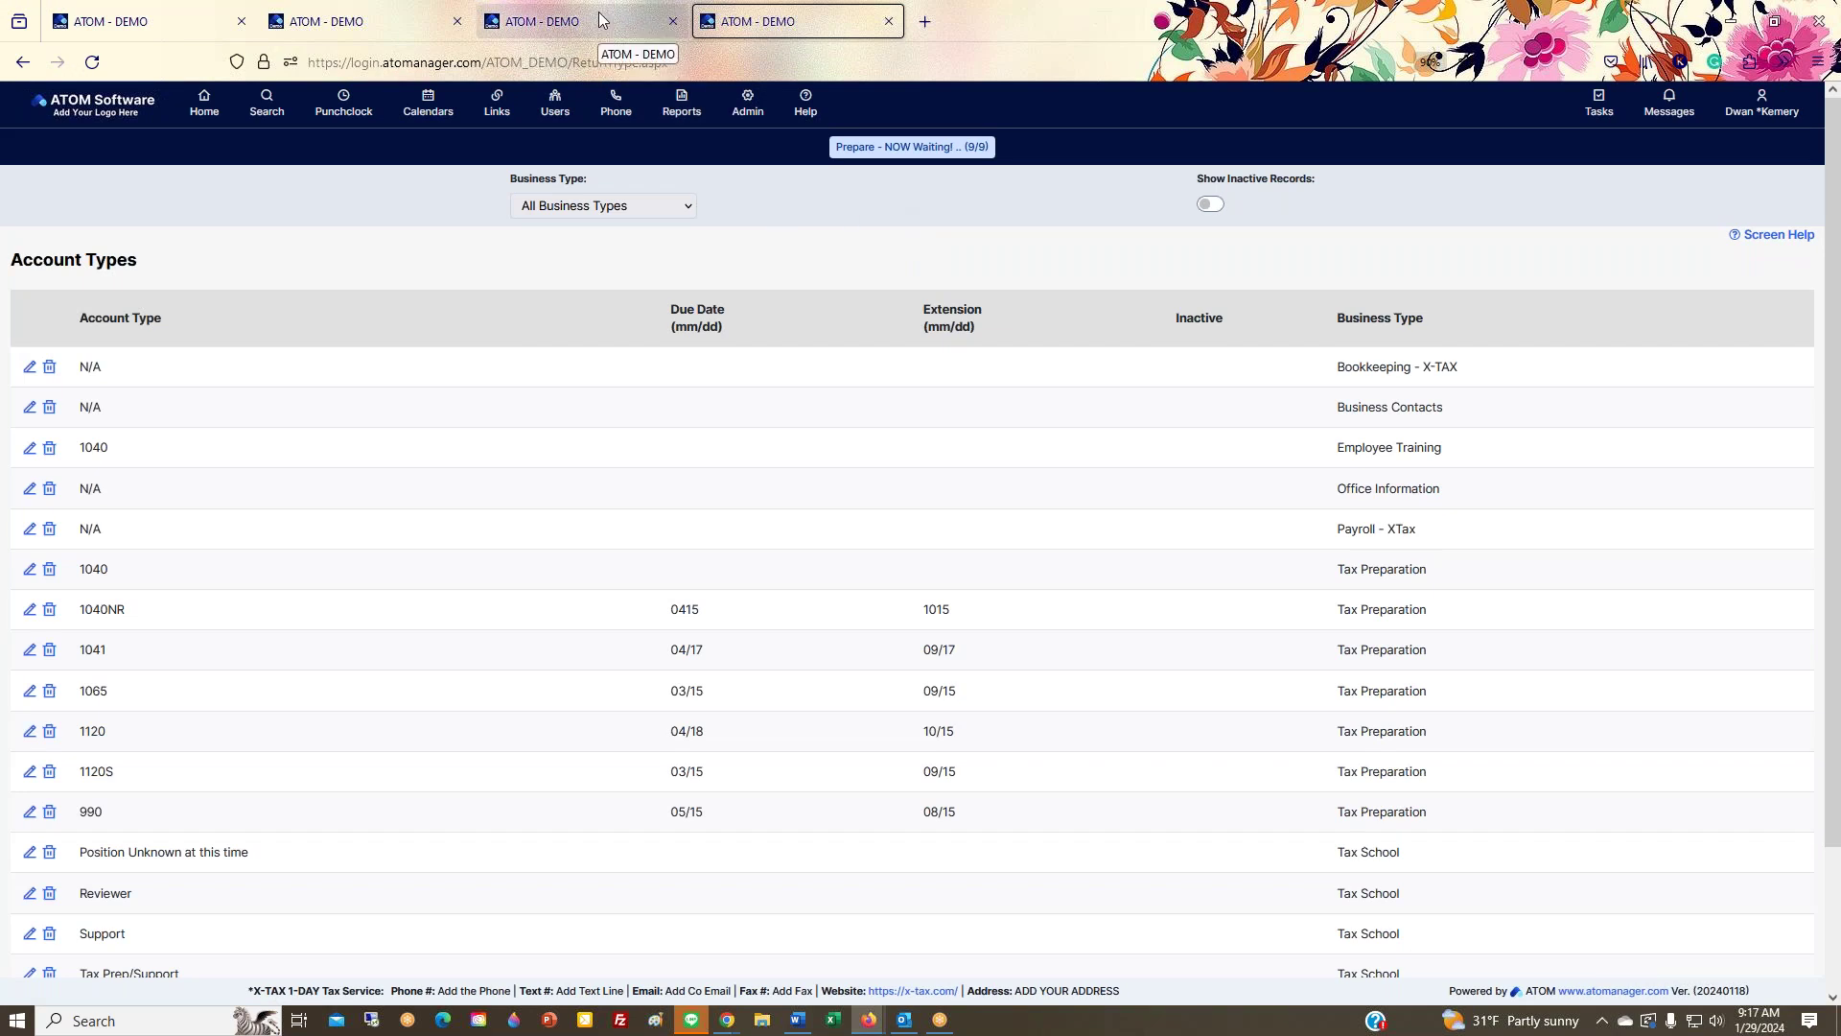
pyautogui.click(750, 104)
pyautogui.click(750, 104)
pyautogui.click(752, 105)
pyautogui.moveTo(753, 178)
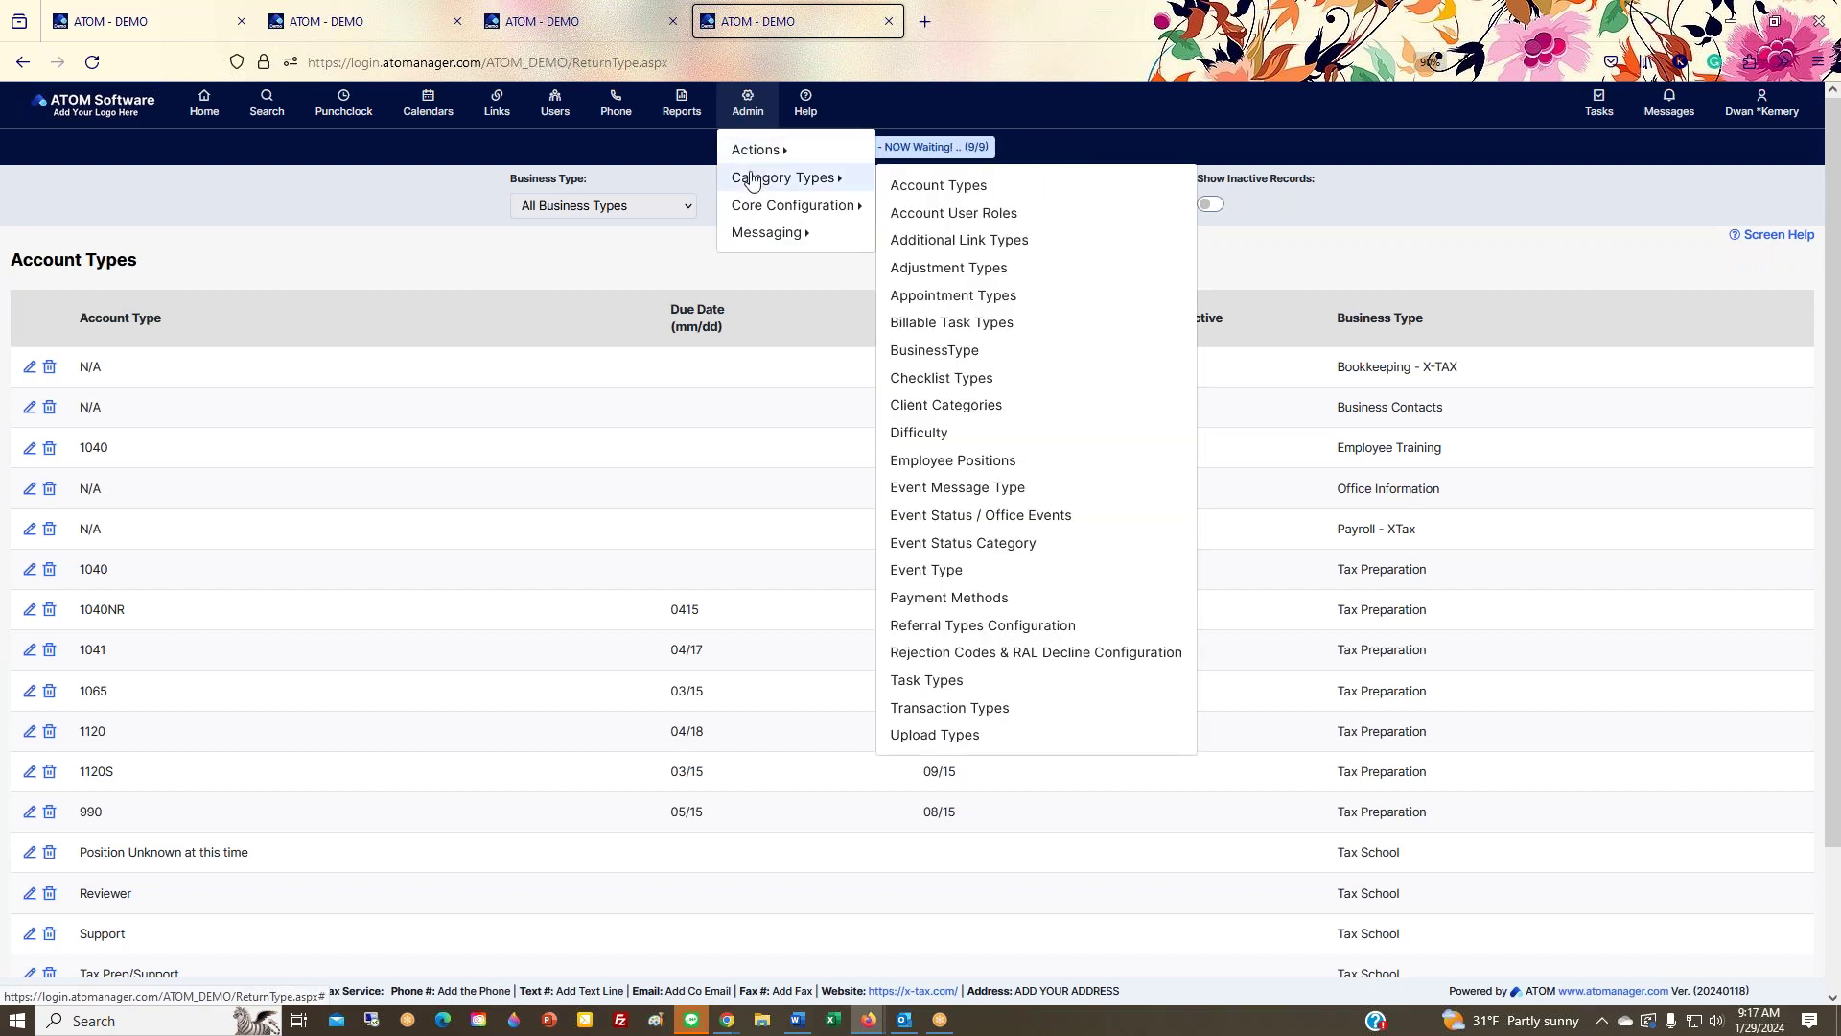
pyautogui.rightClick(956, 194)
pyautogui.click(973, 203)
pyautogui.click(997, 29)
pyautogui.click(1103, 23)
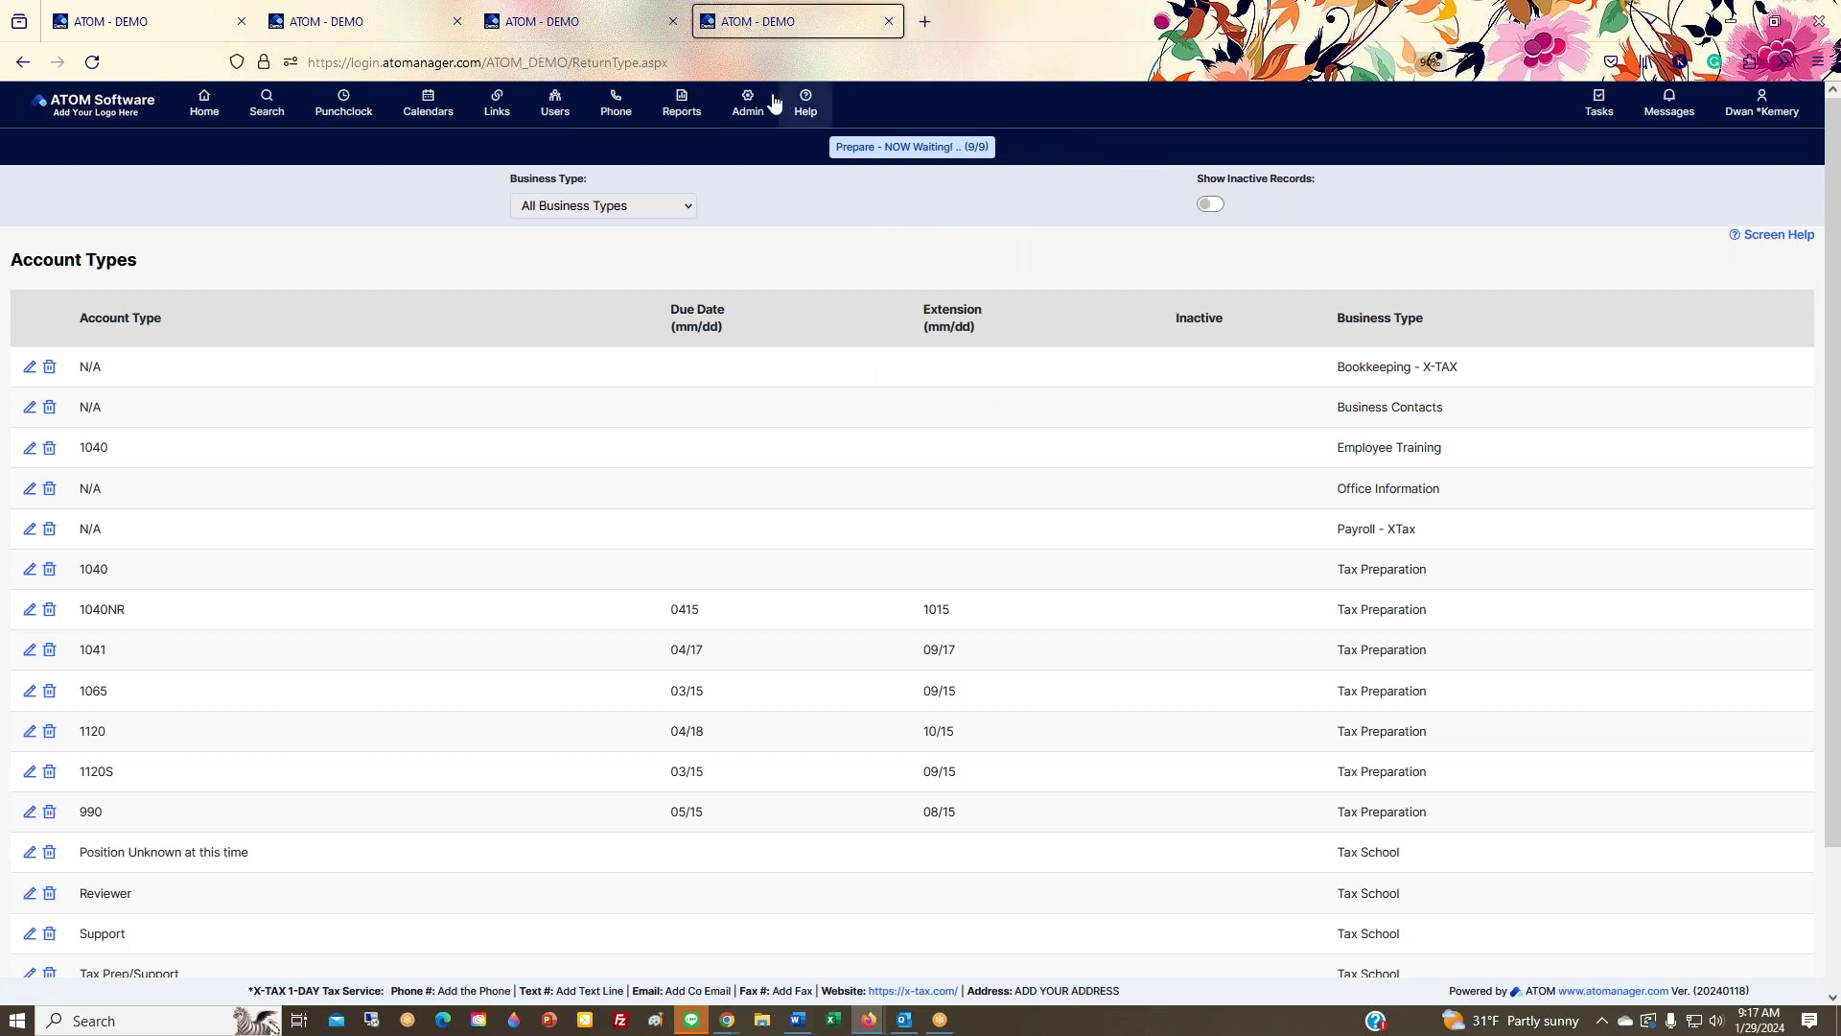
# Step: Open Admin > Adjustment Types in a new tab, view it, then close the Adjustment Types and Account Types tabs
pyautogui.moveTo(768, 102)
pyautogui.moveTo(752, 185)
pyautogui.rightClick(941, 267)
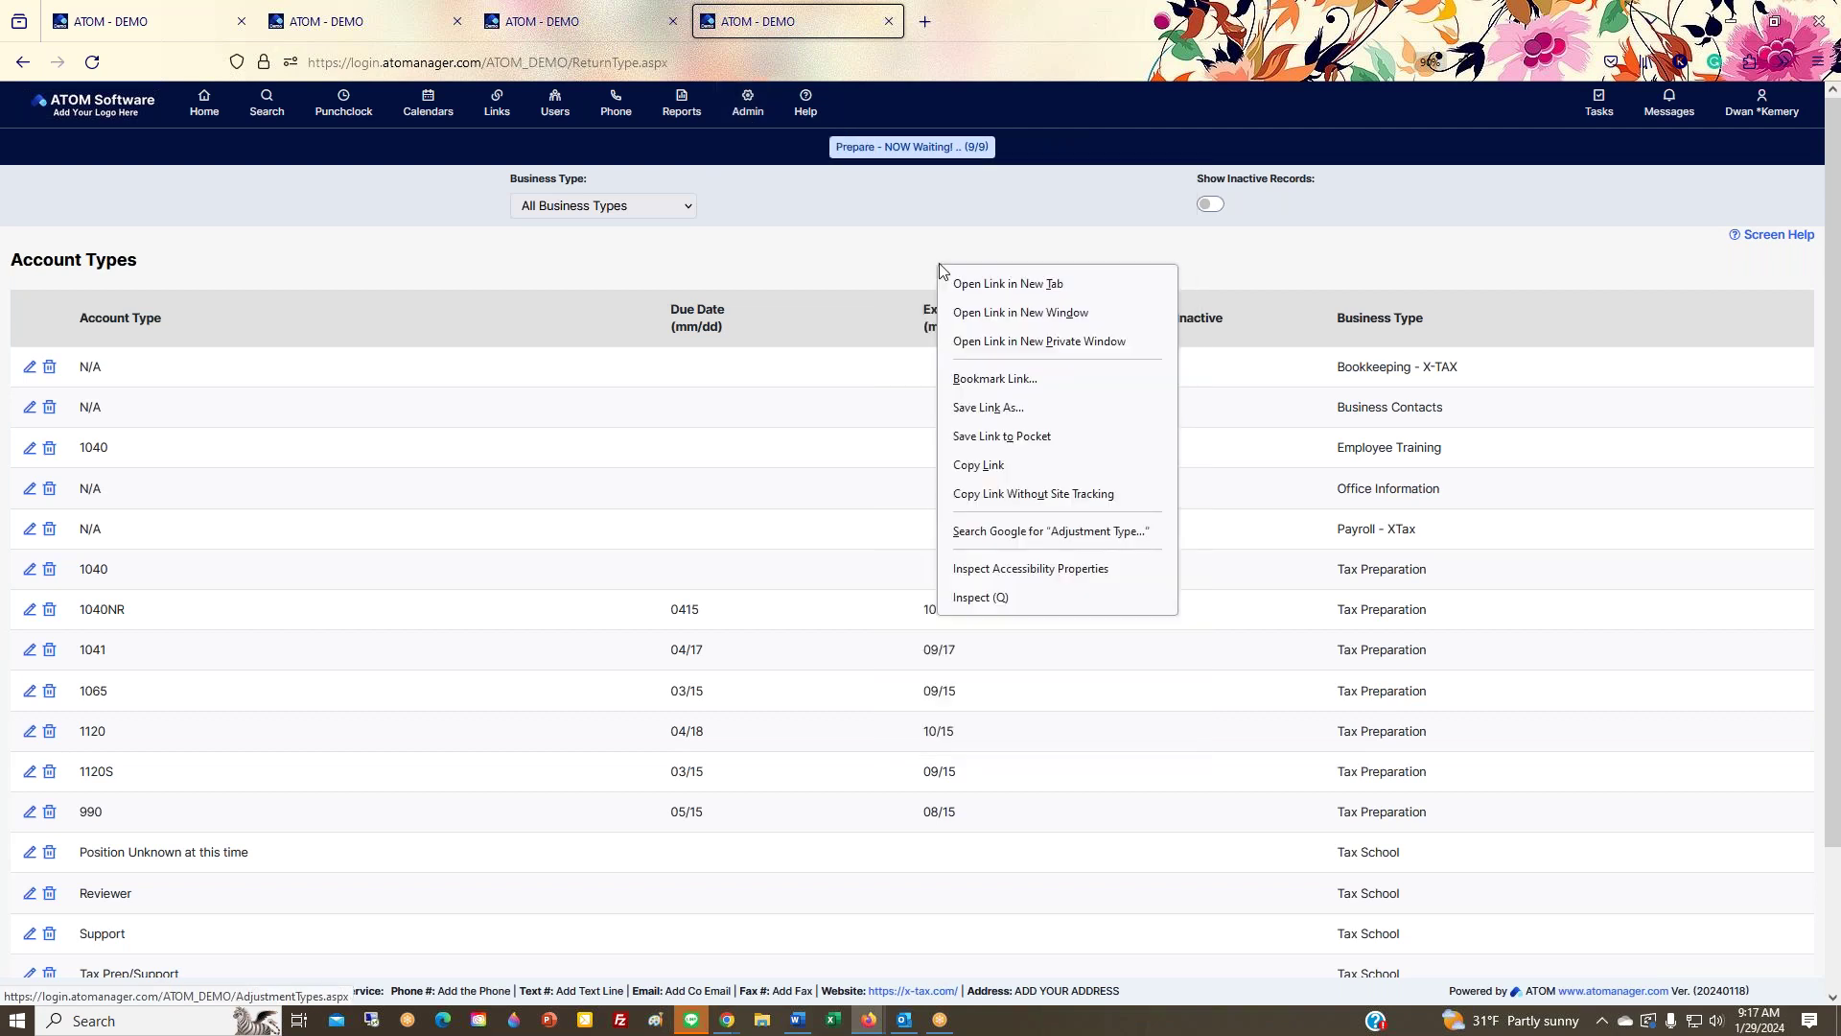
pyautogui.click(1008, 283)
pyautogui.click(993, 21)
pyautogui.hotkey('ctrl', 'shift', 'Tab')
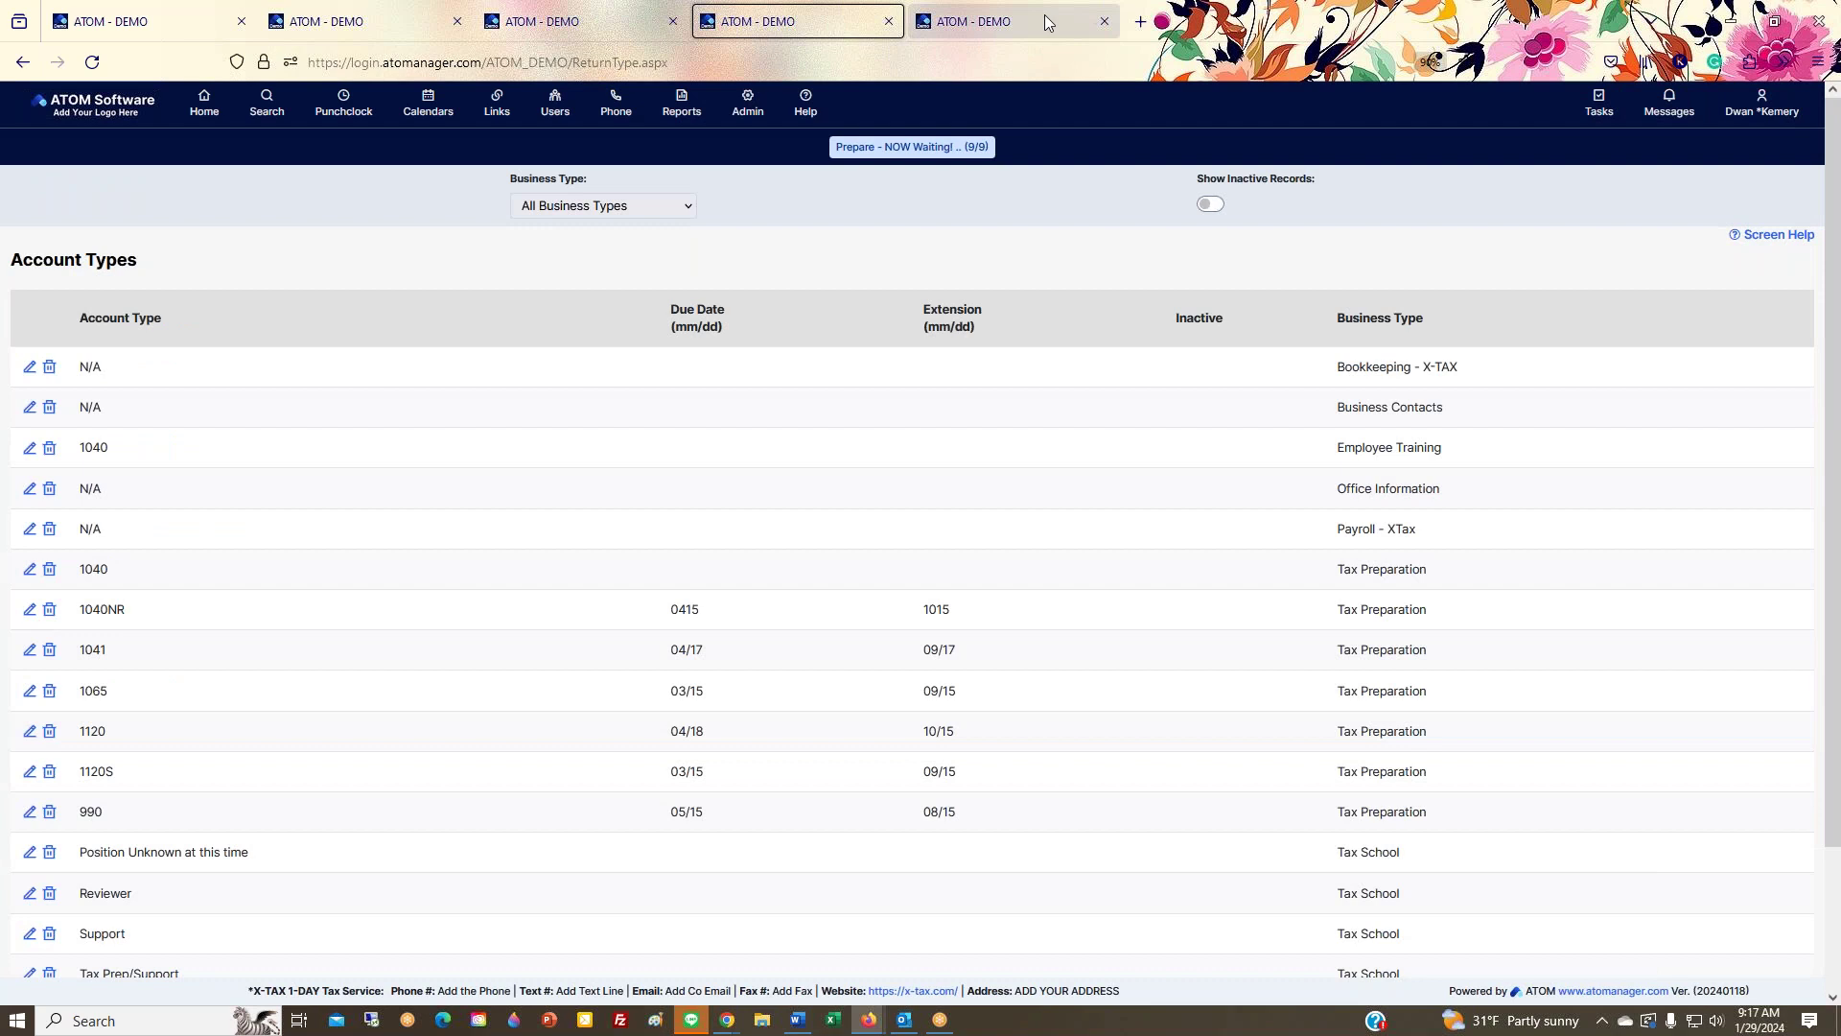
pyautogui.click(1104, 21)
pyautogui.click(888, 21)
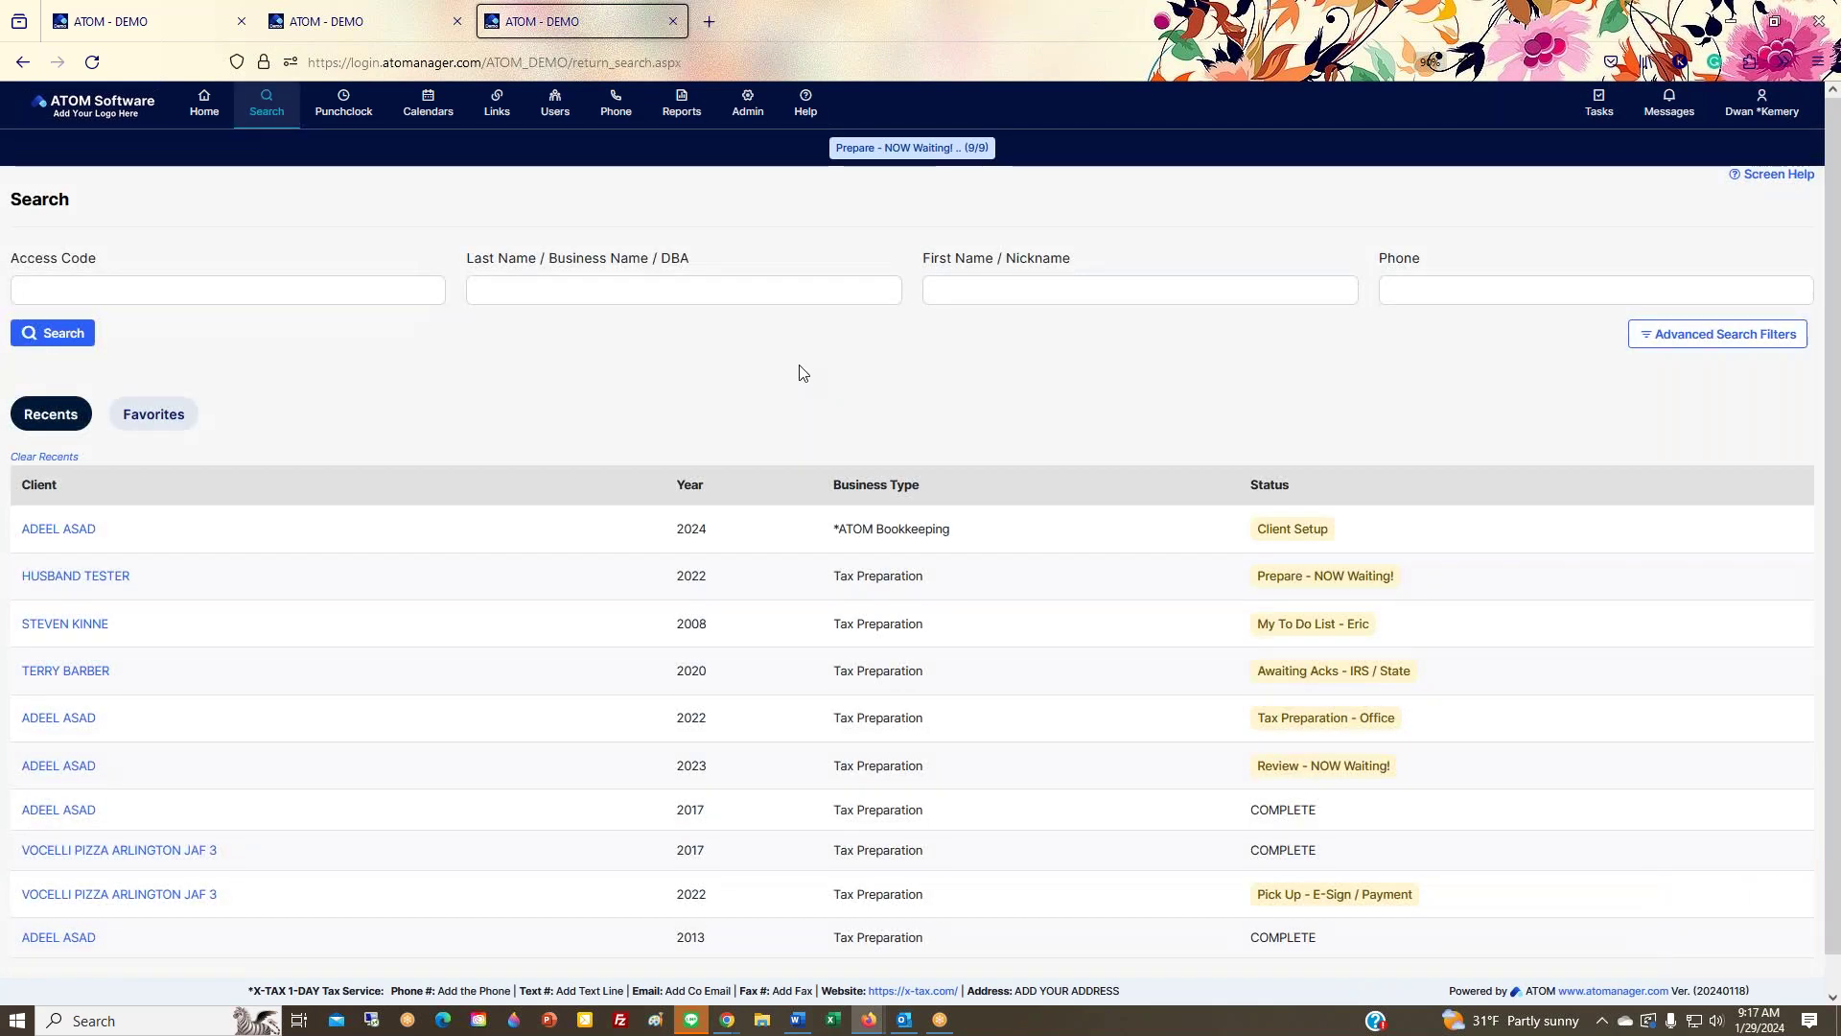
# Step: Return to the Home overview and zoom the browser in twice, then out once
pyautogui.click(217, 120)
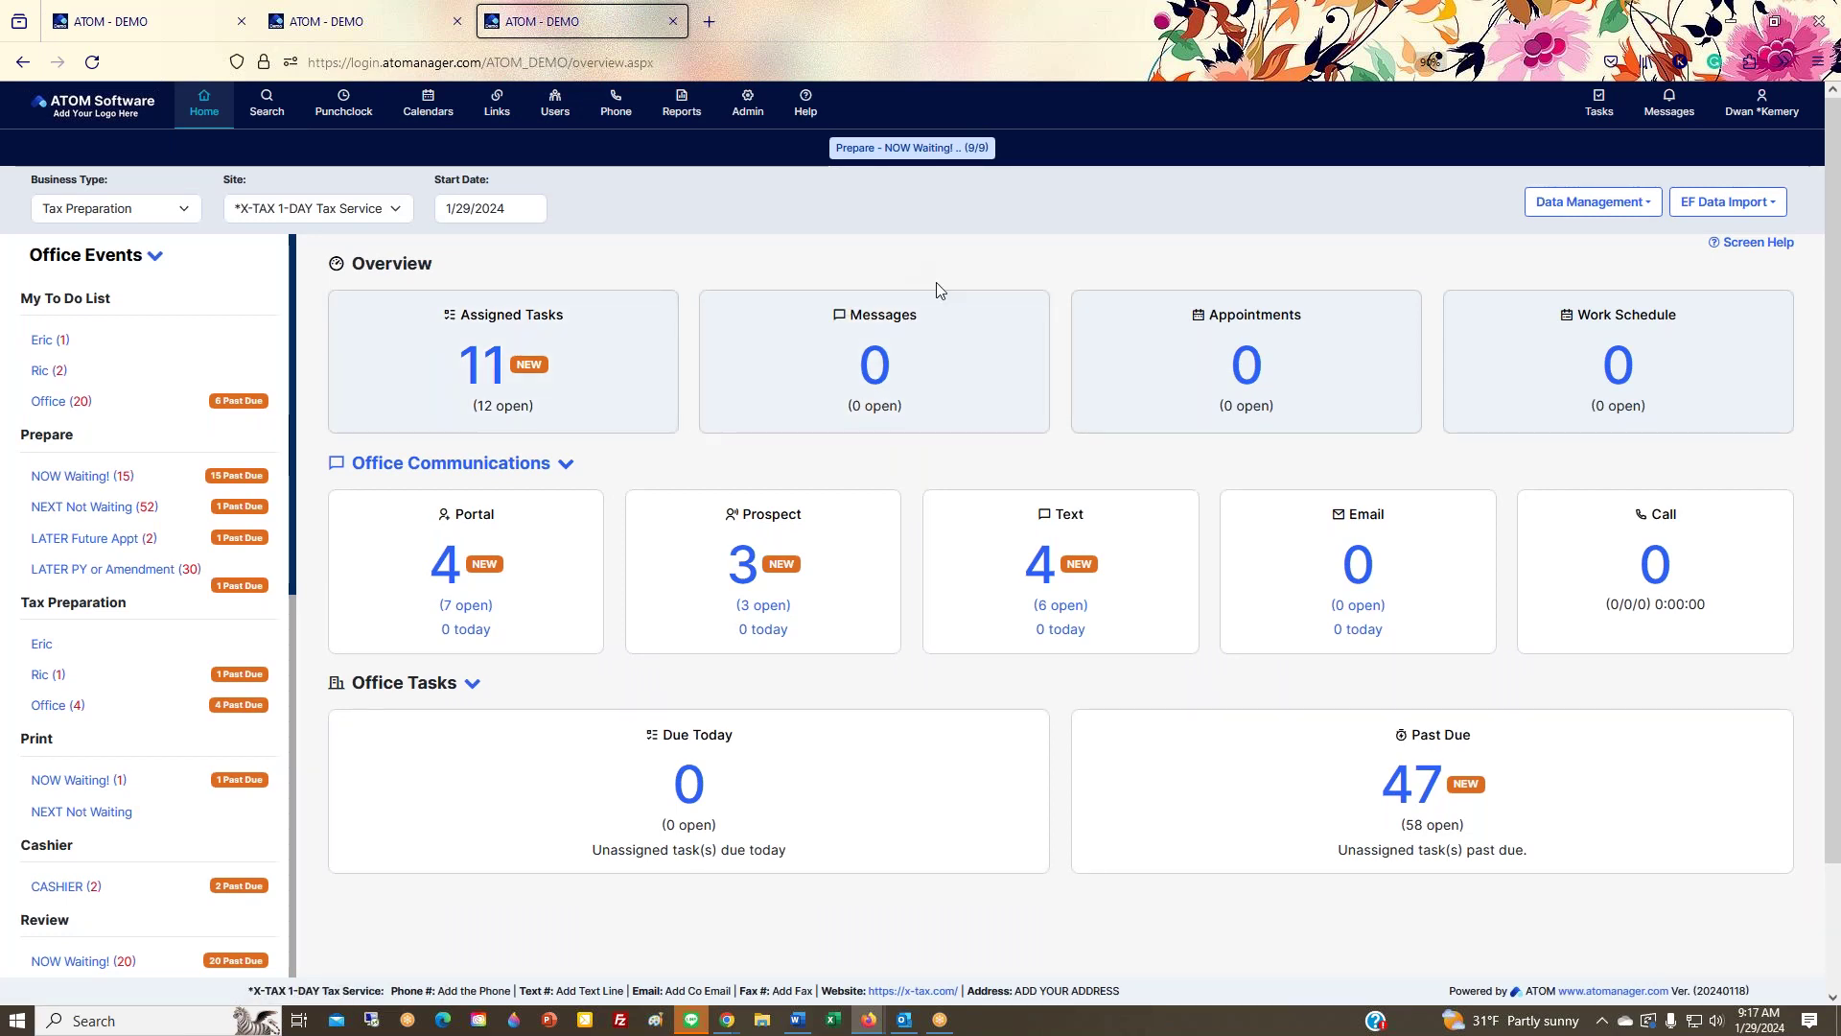
pyautogui.hotkey('ctrl', '+')
pyautogui.hotkey('ctrl', '+')
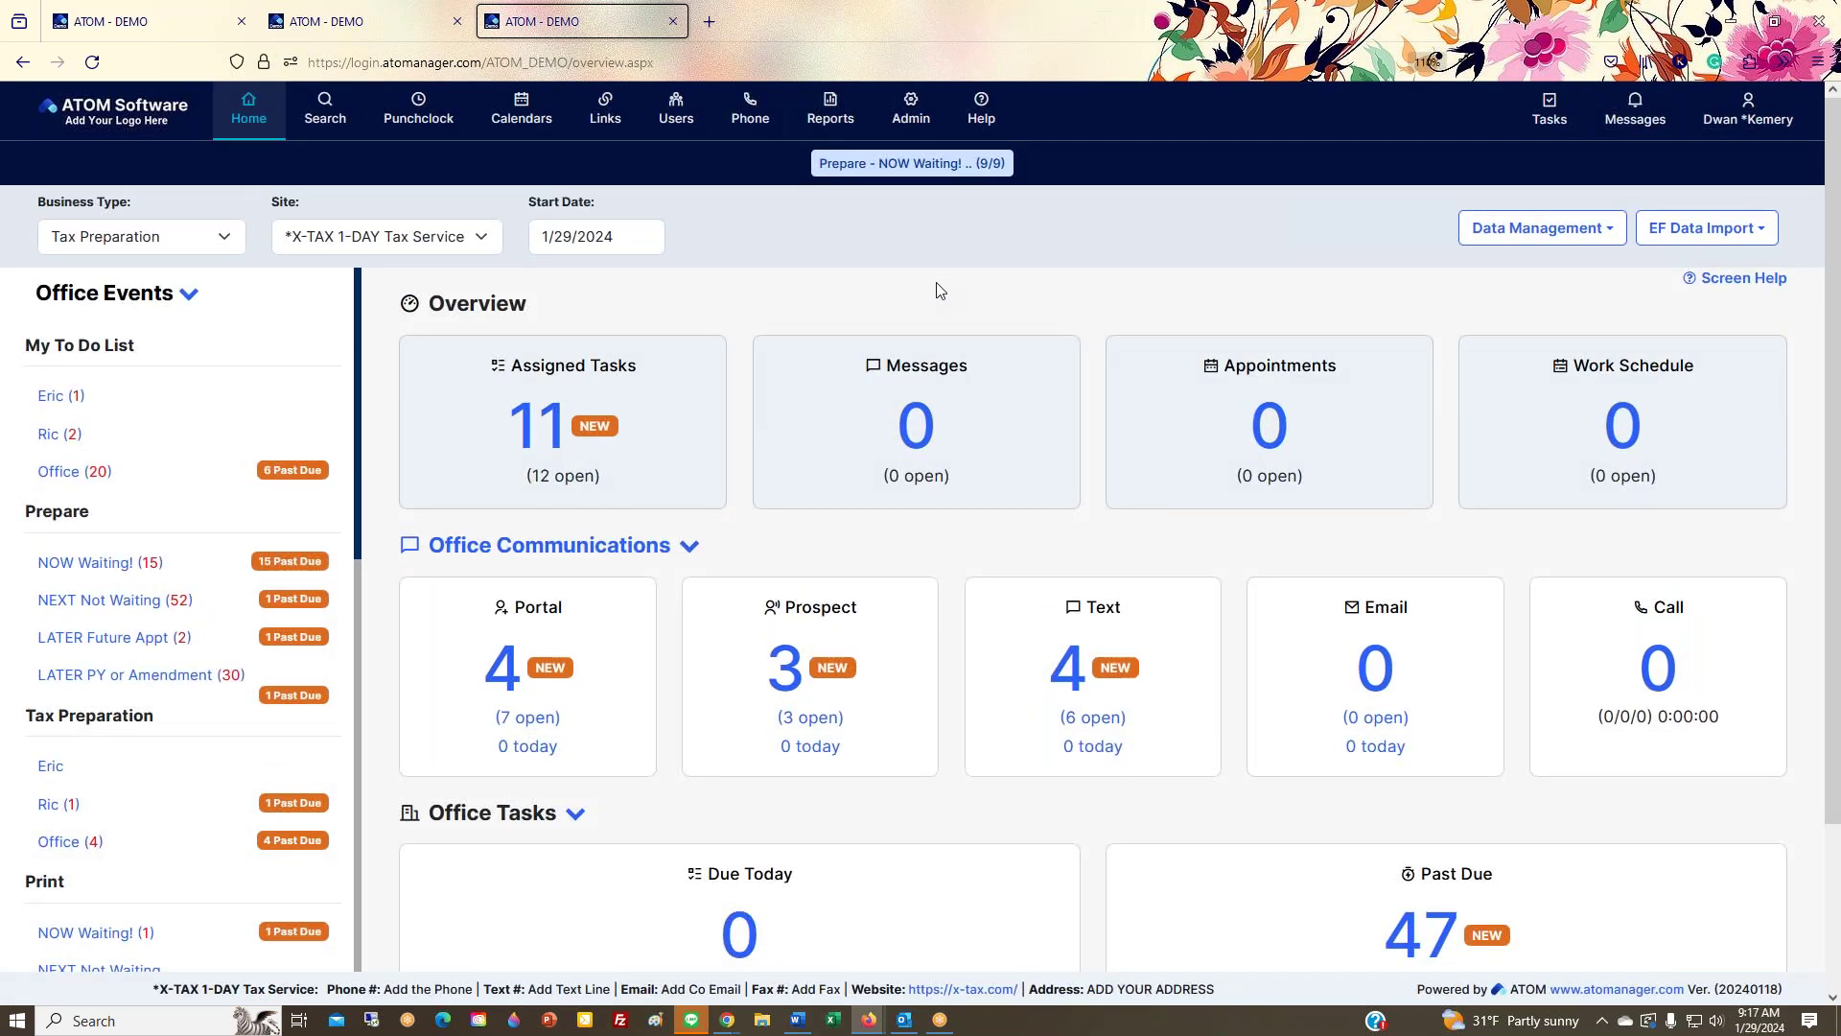
pyautogui.hotkey('ctrl', '+')
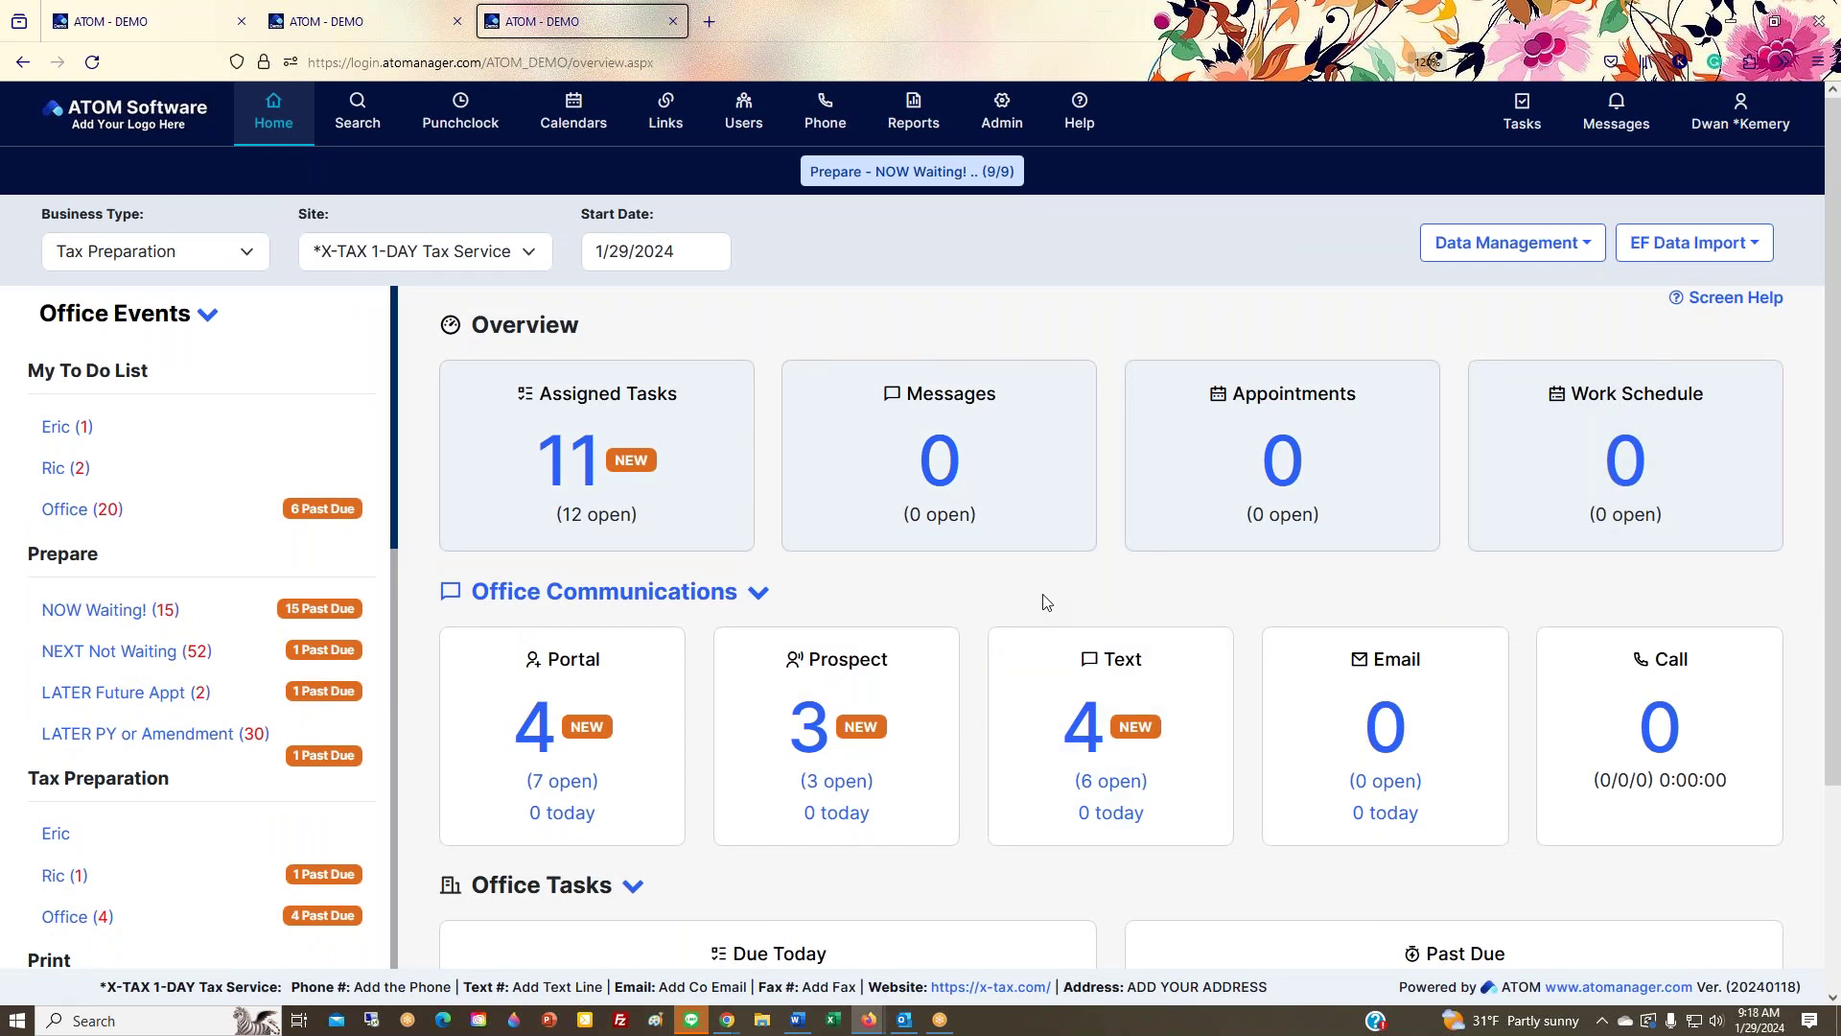
pyautogui.hotkey('ctrl', '-')
pyautogui.hotkey('ctrl', '-')
pyautogui.hotkey('ctrl', '-')
pyautogui.hotkey('ctrl', '-')
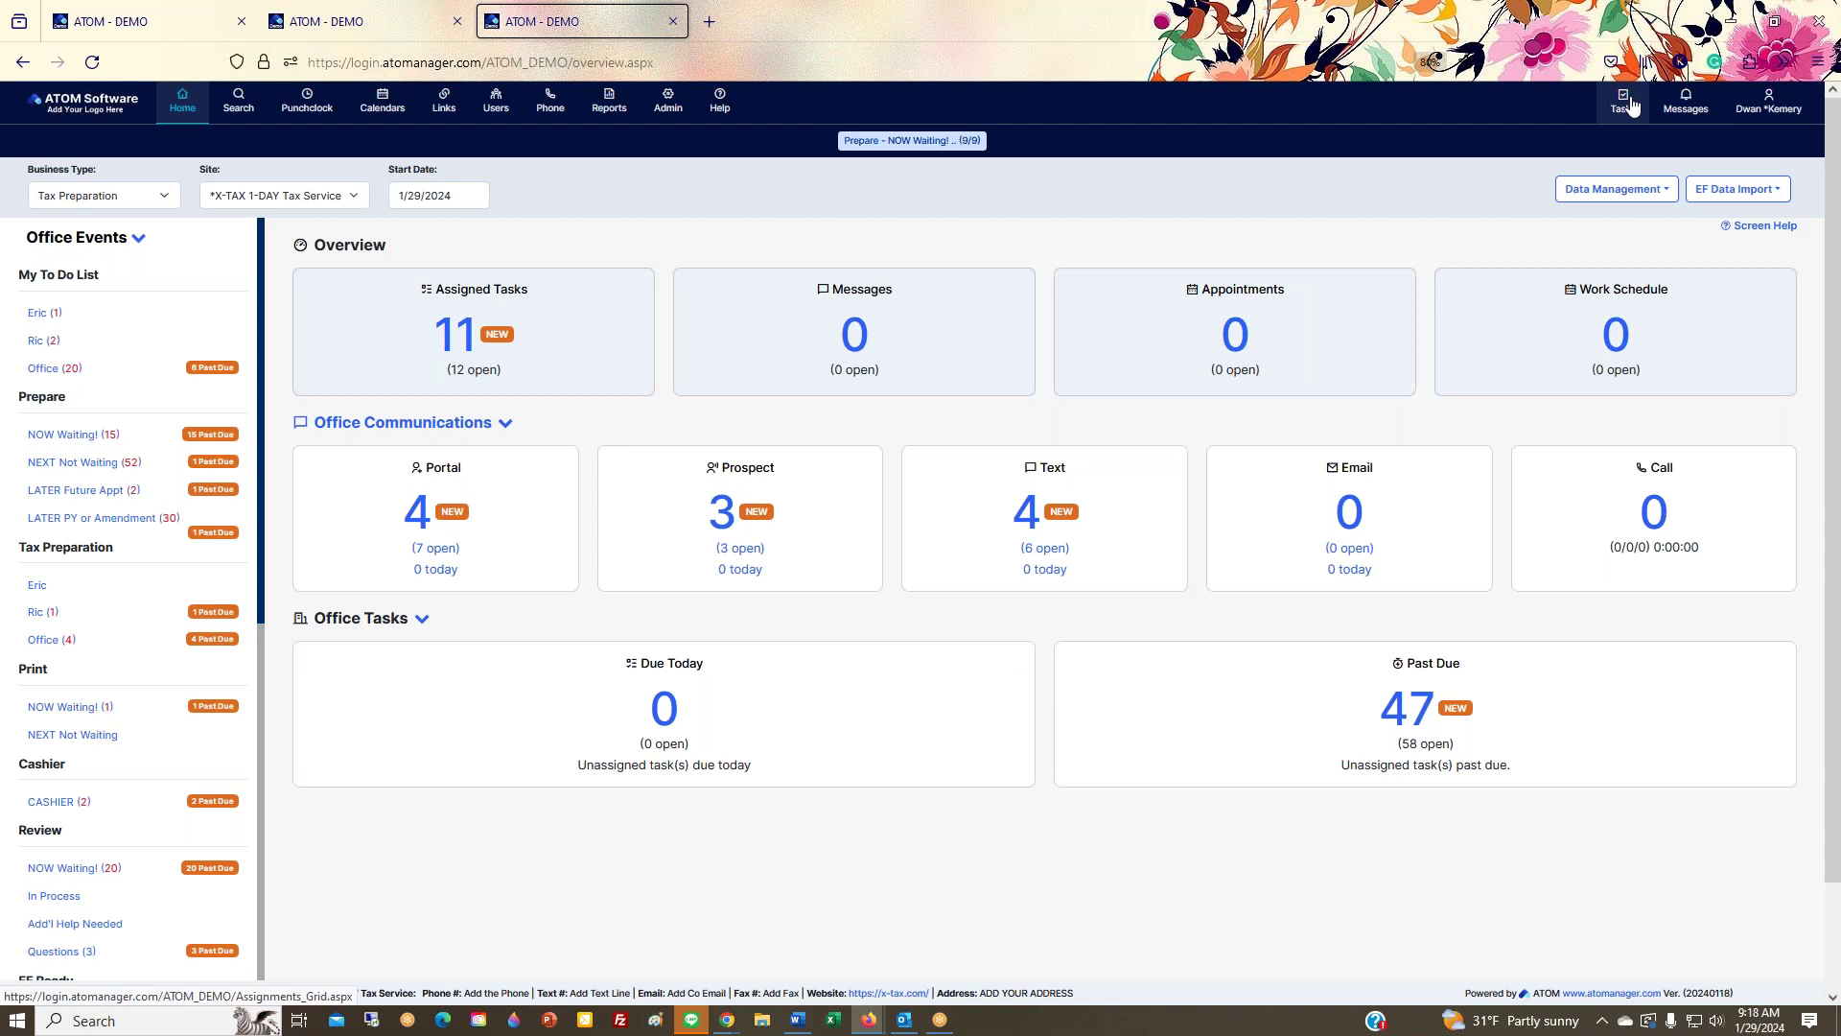
pyautogui.click(1682, 112)
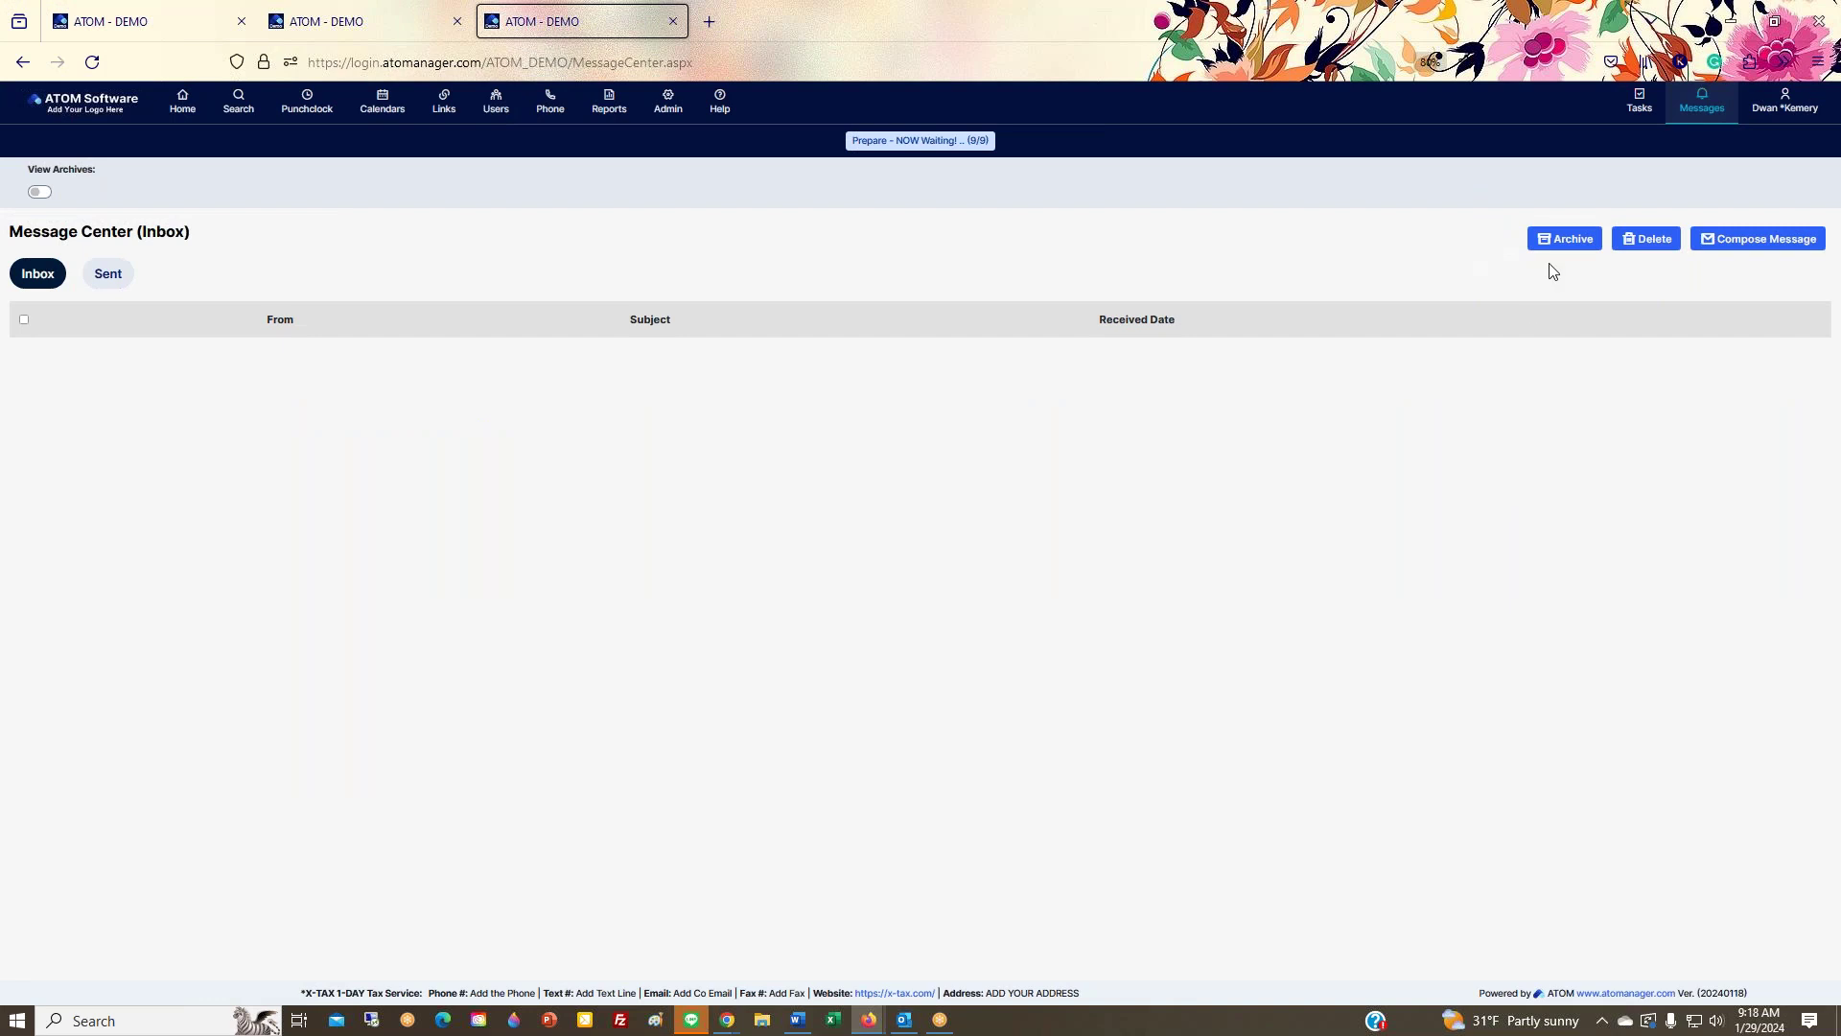
pyautogui.click(1755, 241)
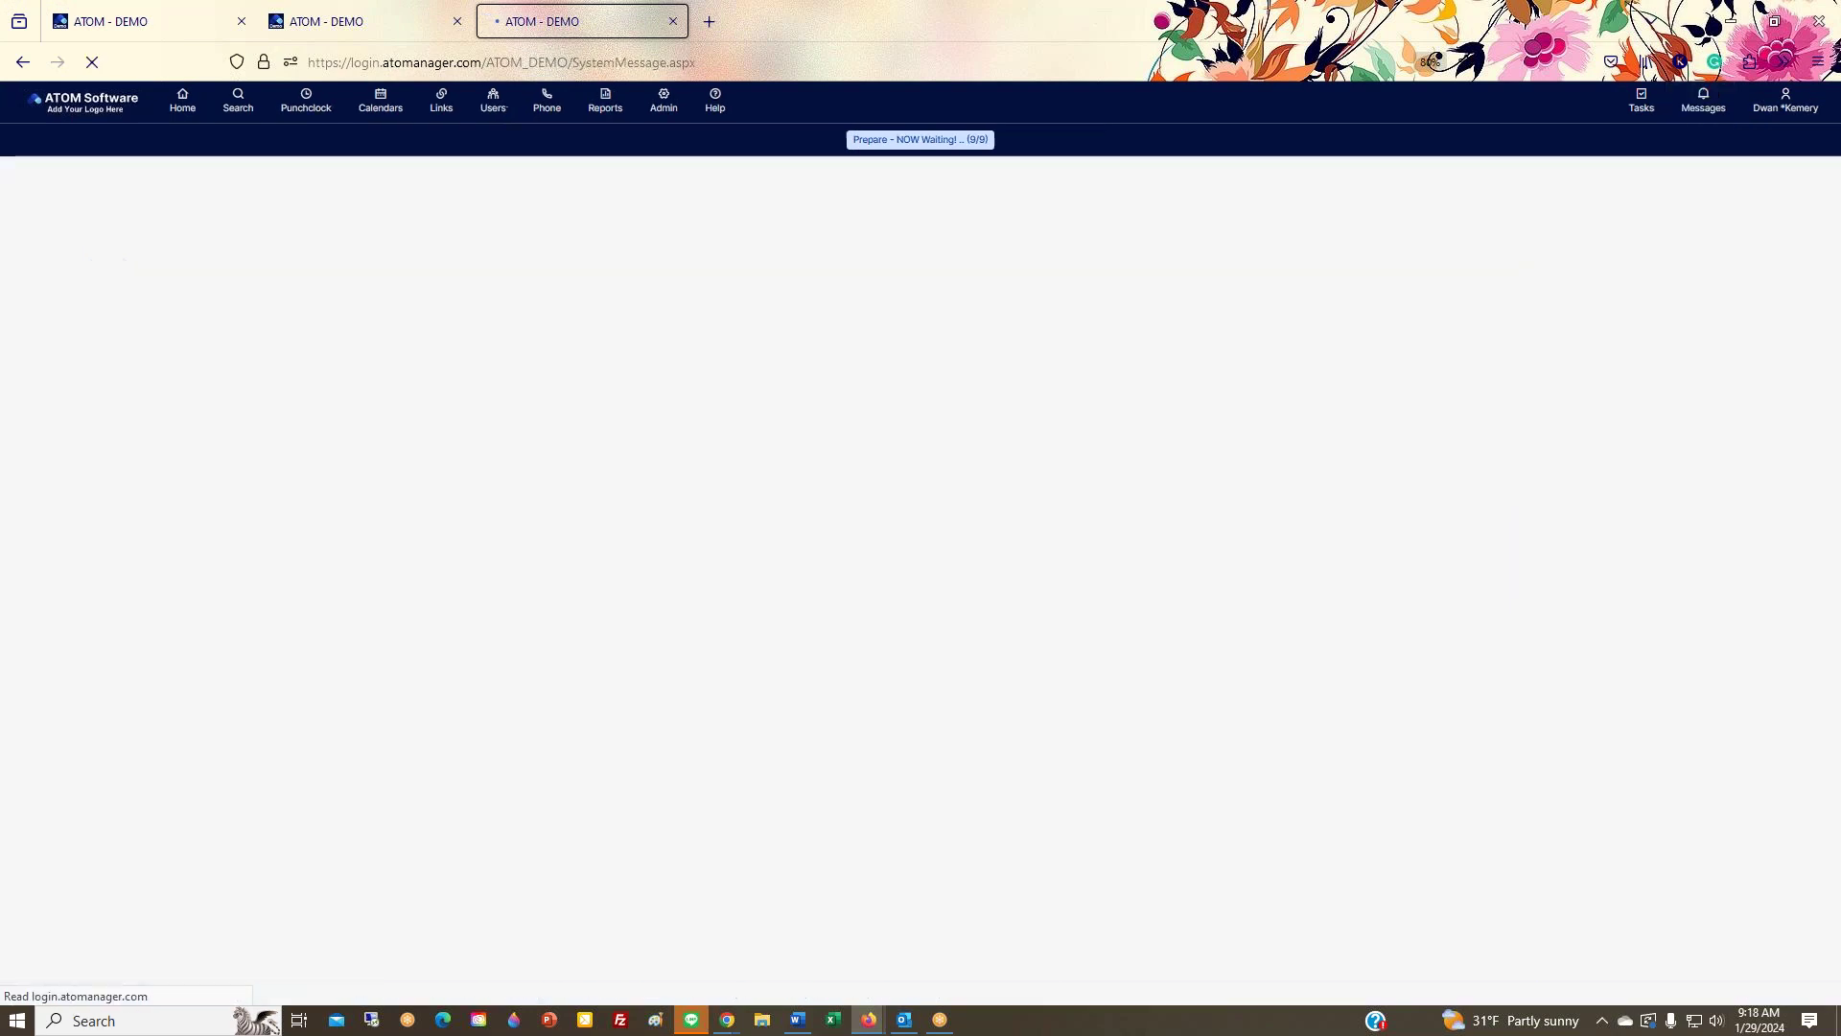
pyautogui.hotkey('ctrl', '+')
pyautogui.hotkey('ctrl', '+')
pyautogui.hotkey('ctrl', '+')
pyautogui.hotkey('ctrl', '+')
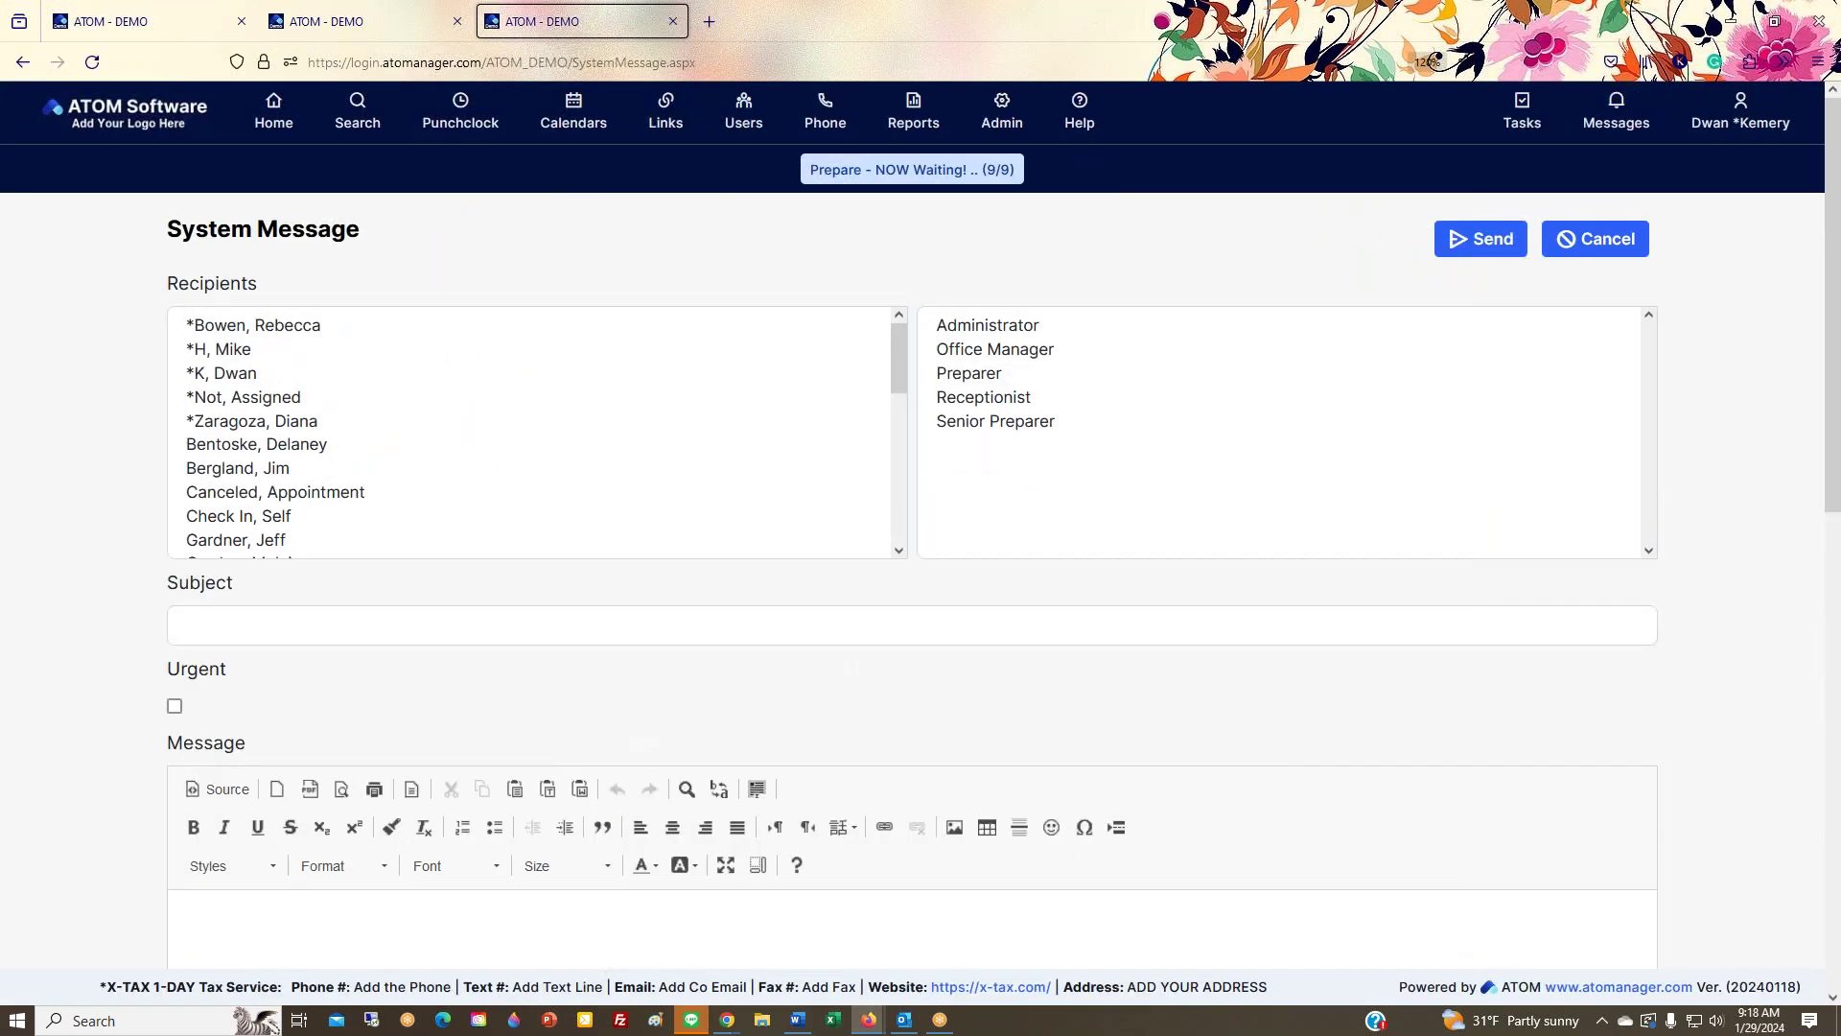
pyautogui.scroll(-4, 911, 575)
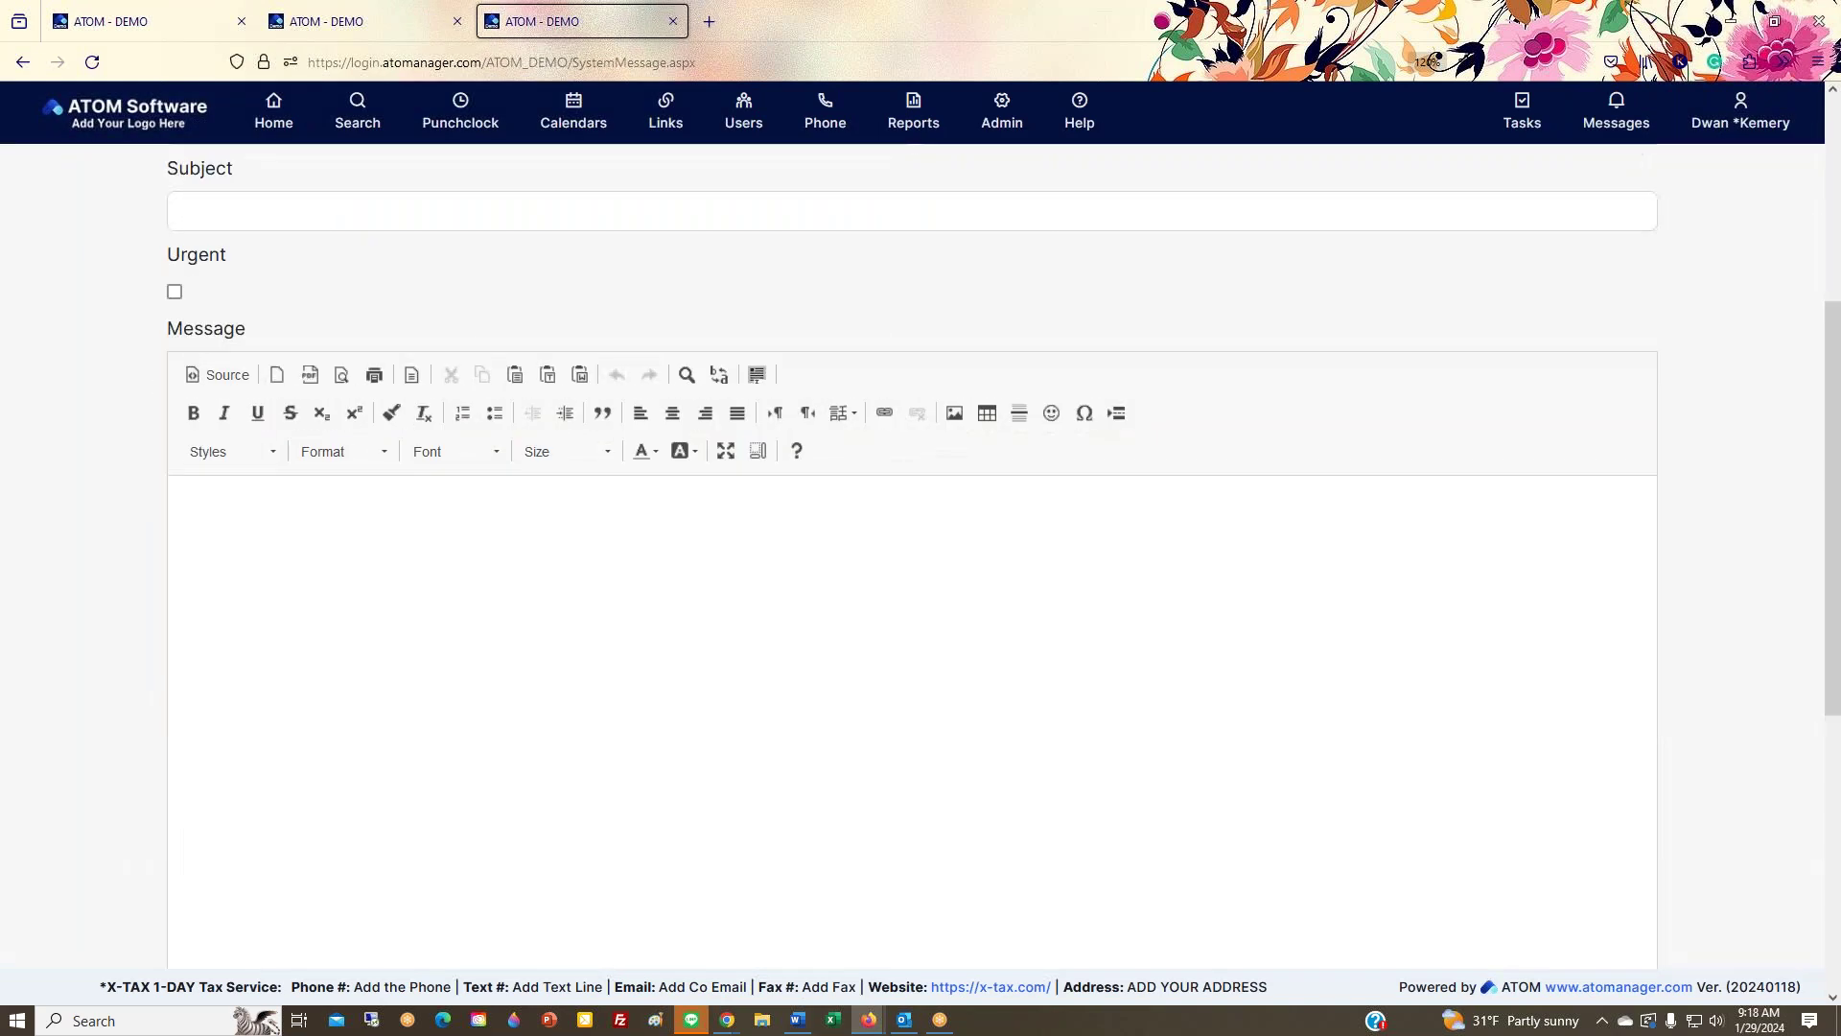
pyautogui.scroll(4, 911, 576)
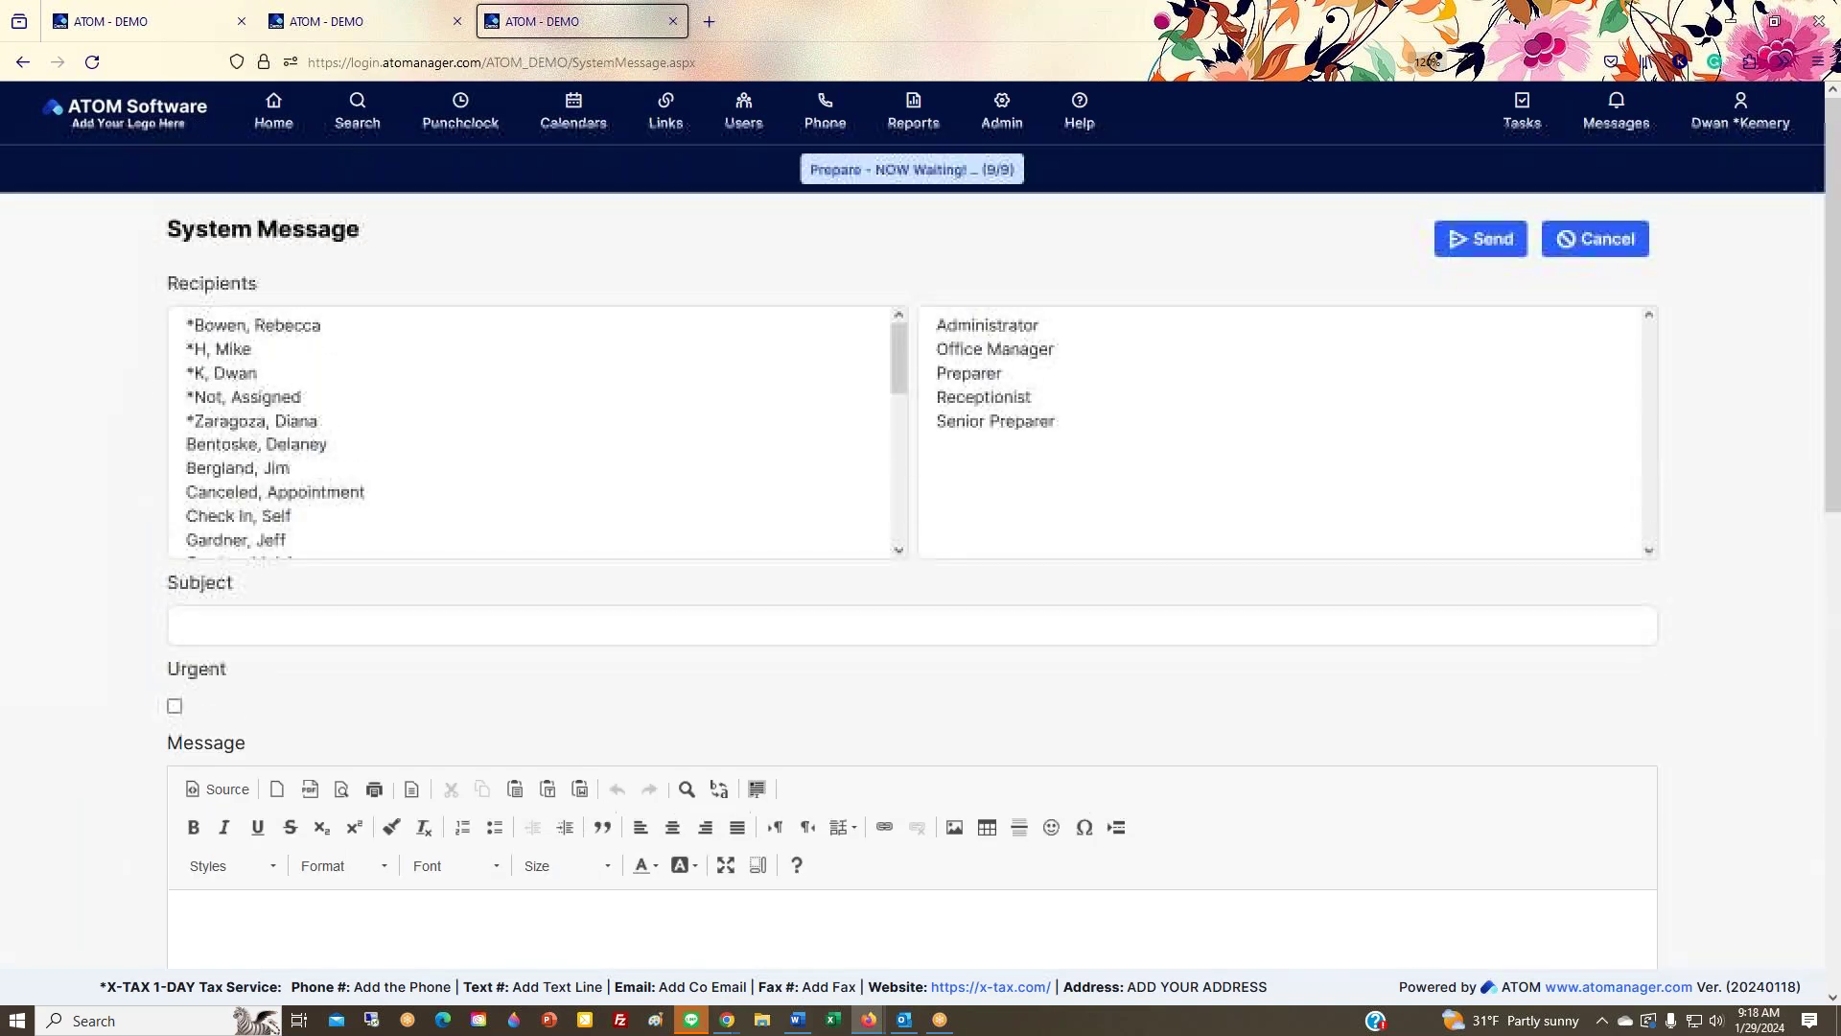
pyautogui.hotkey('ctrl', '-')
pyautogui.hotkey('ctrl', '-')
pyautogui.hotkey('ctrl', '-')
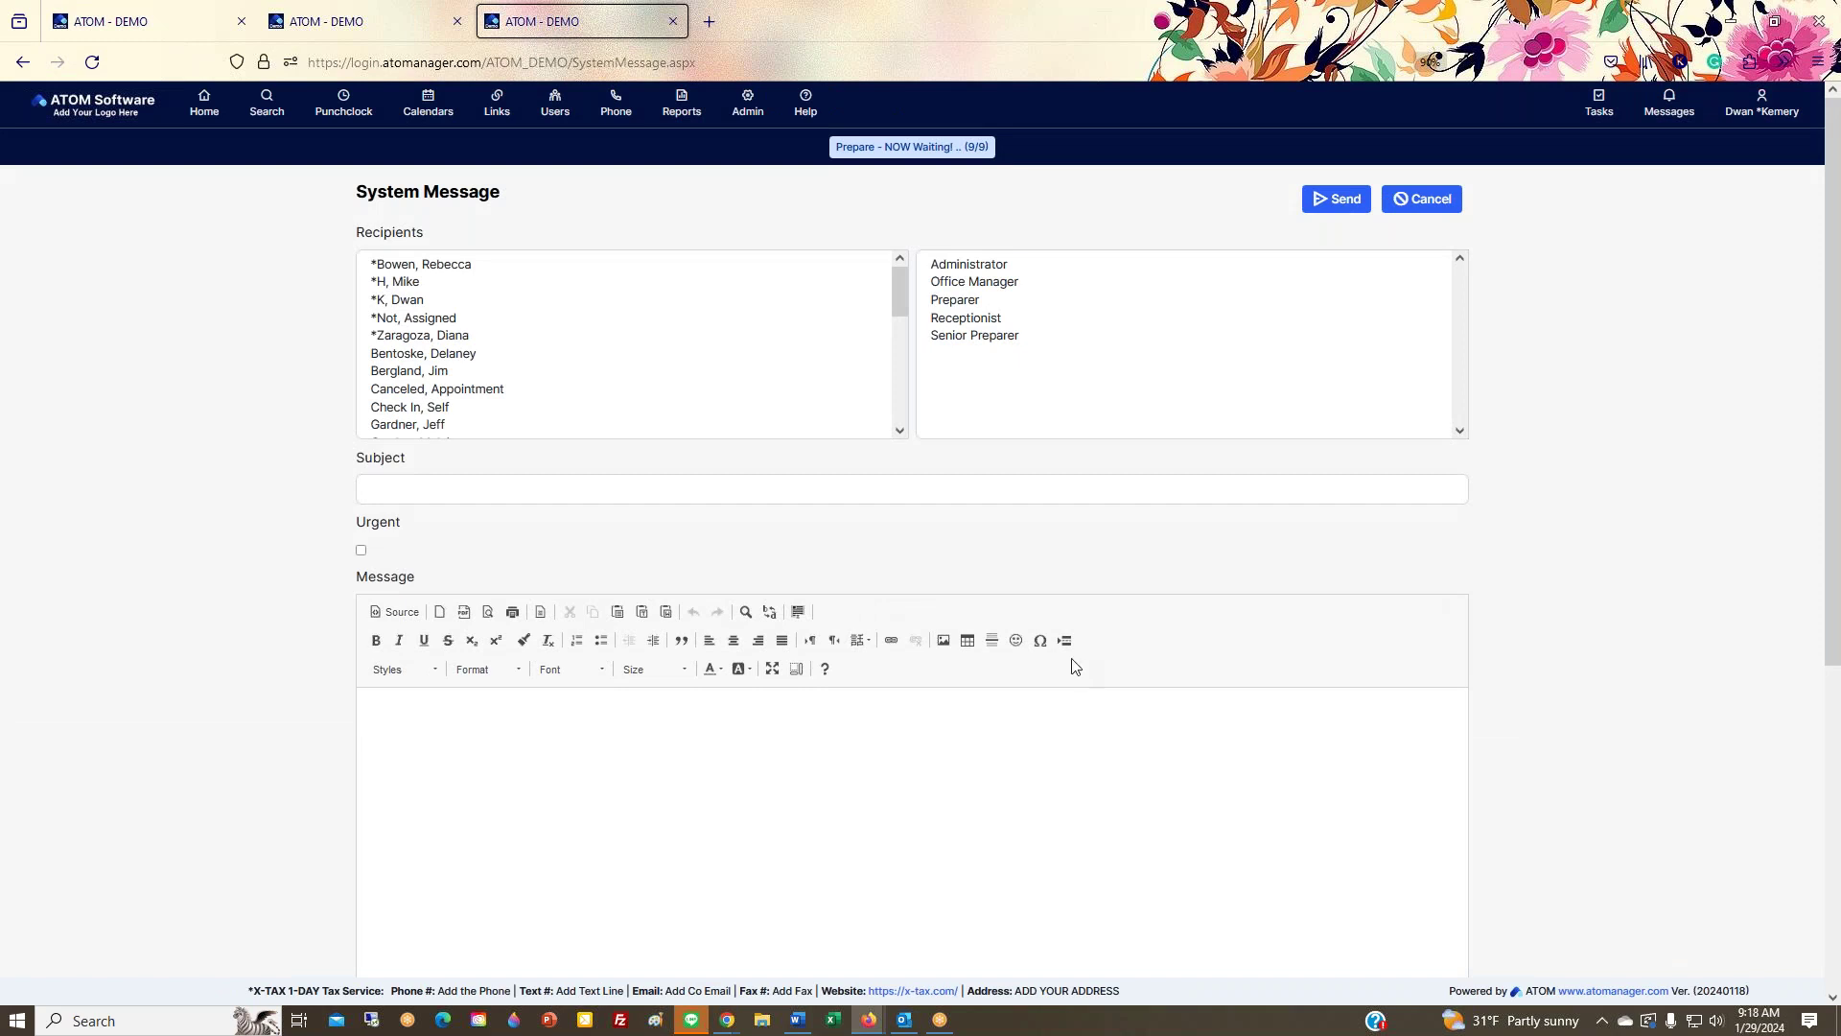
pyautogui.hotkey('ctrl', '-')
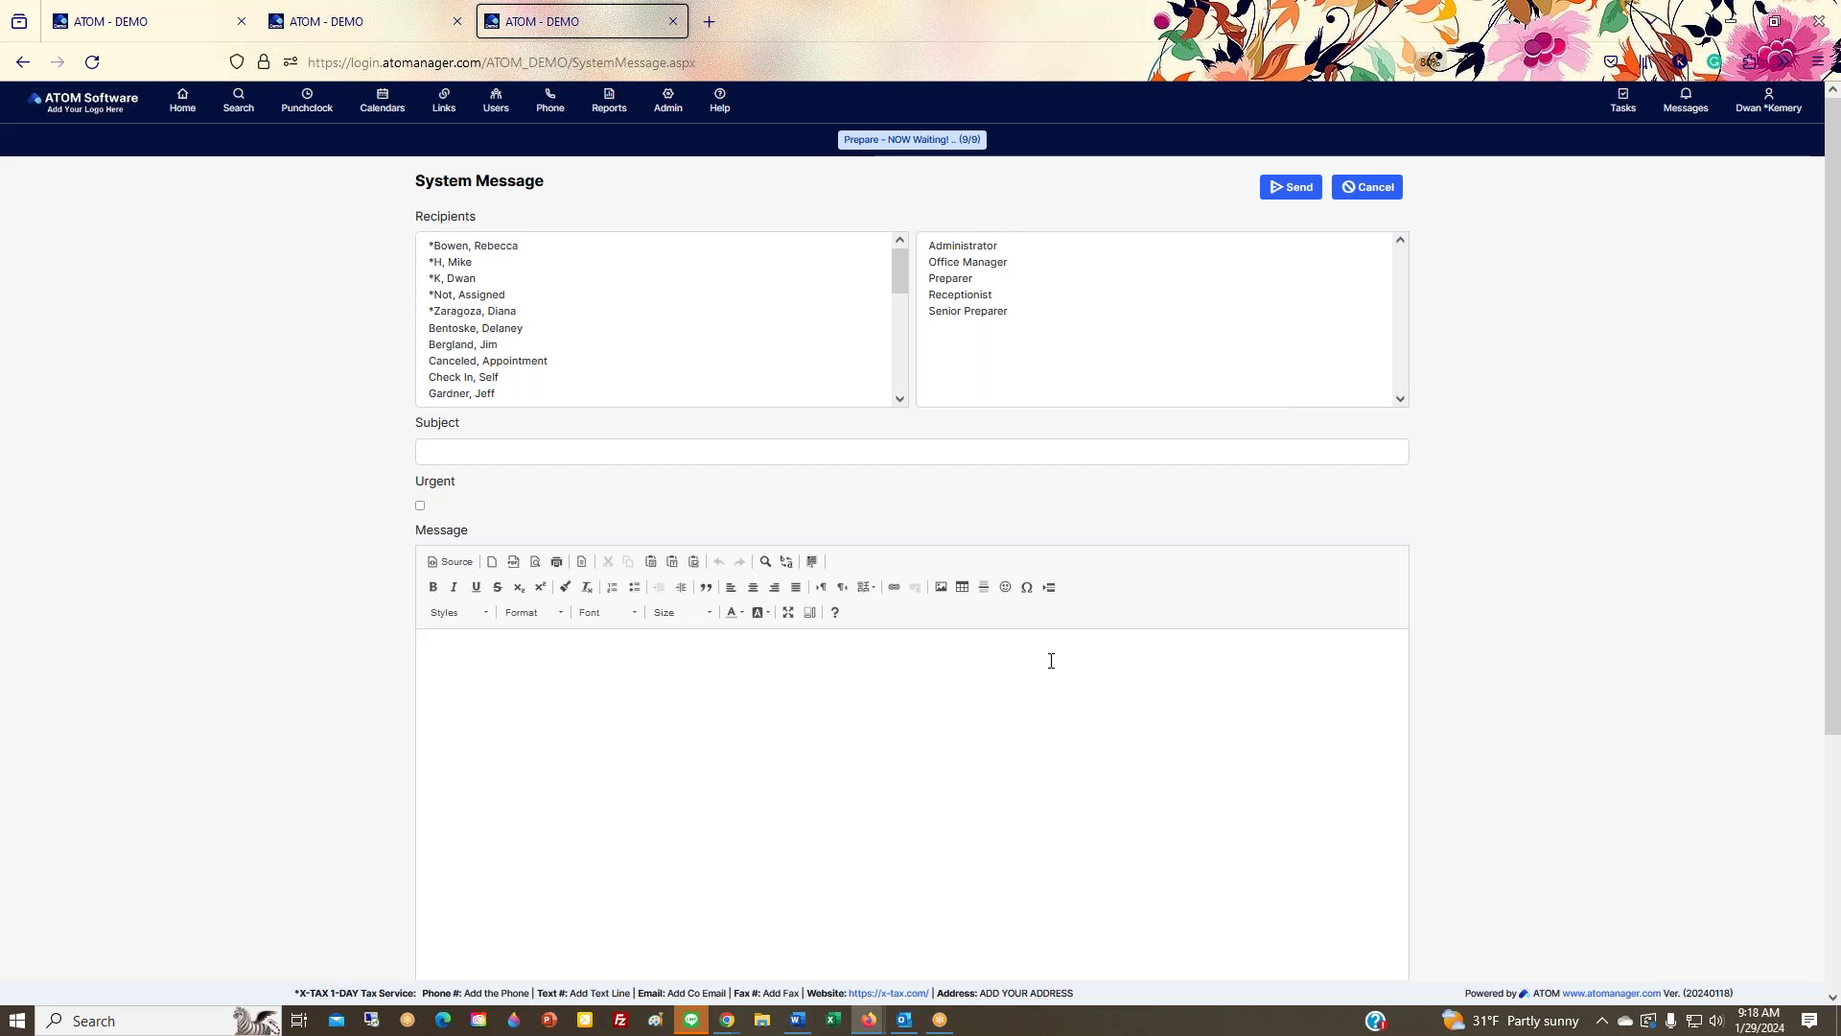
pyautogui.hotkey('ctrl', '+')
pyautogui.hotkey('ctrl', '+')
pyautogui.hotkey('ctrl', '+')
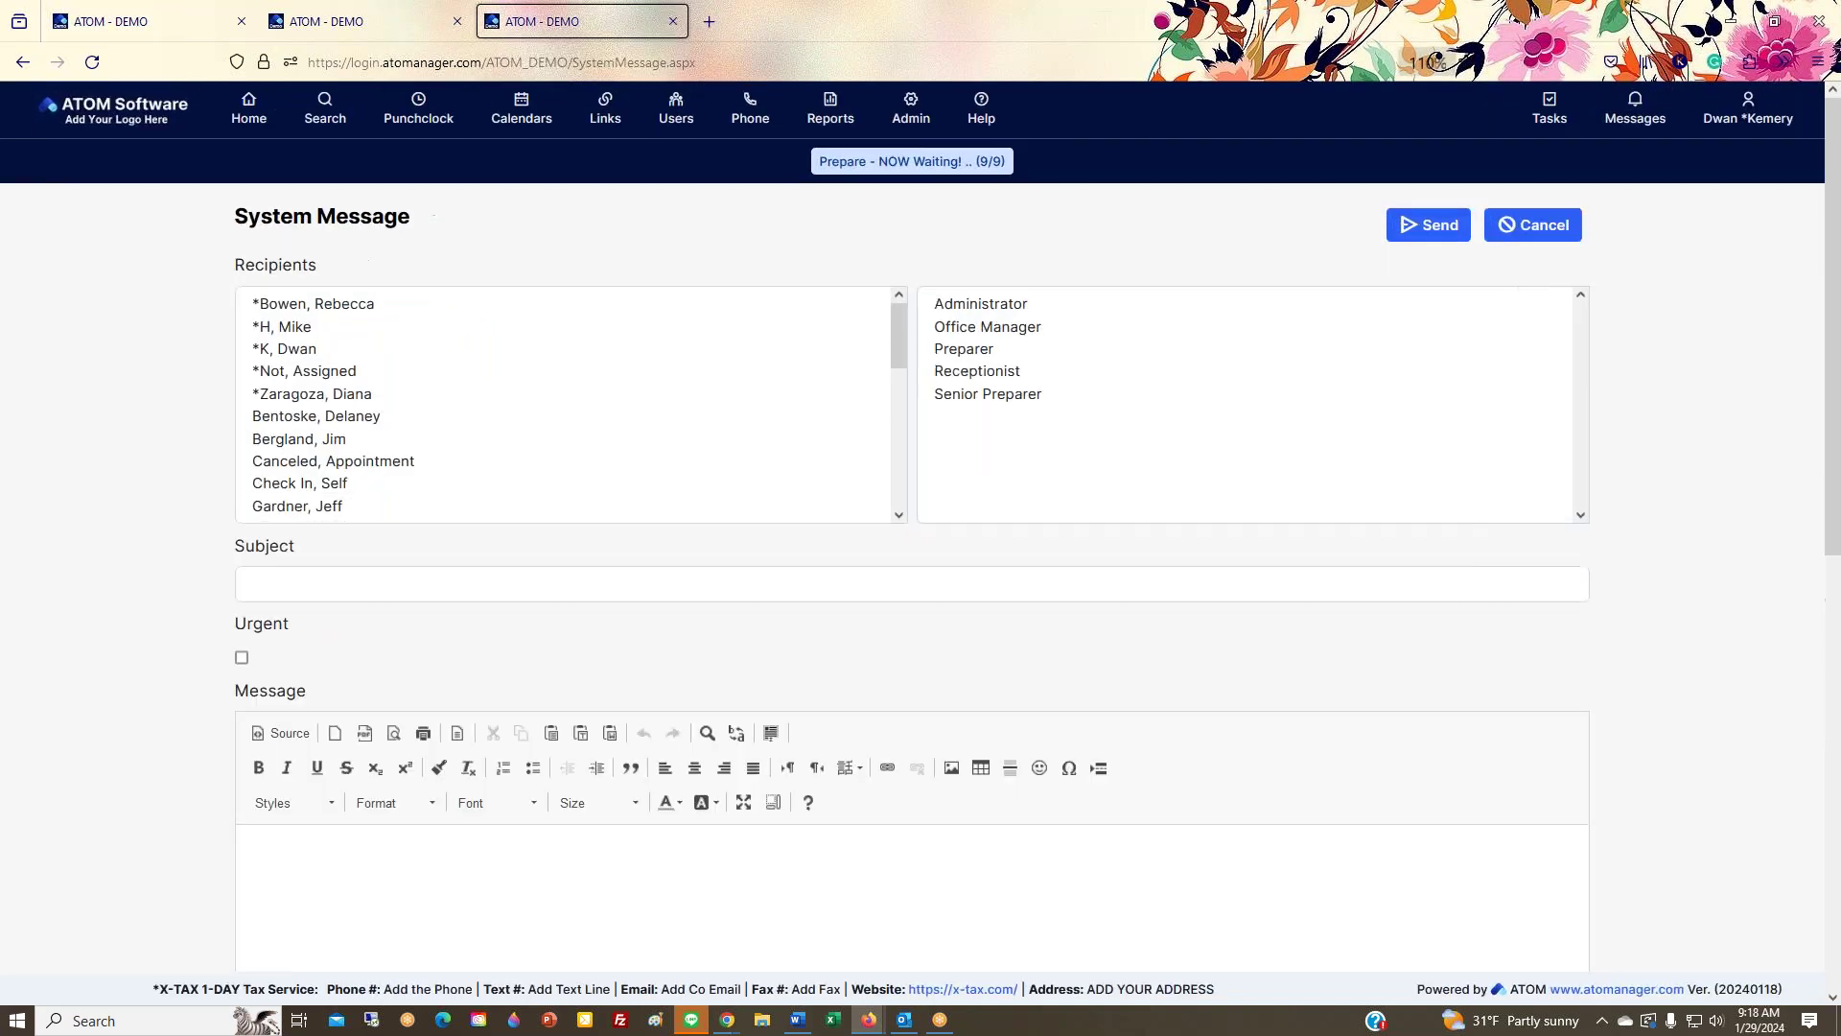
pyautogui.hotkey('ctrl', '-')
pyautogui.hotkey('ctrl', '-')
pyautogui.hotkey('ctrl', '-')
pyautogui.hotkey('ctrl', '-')
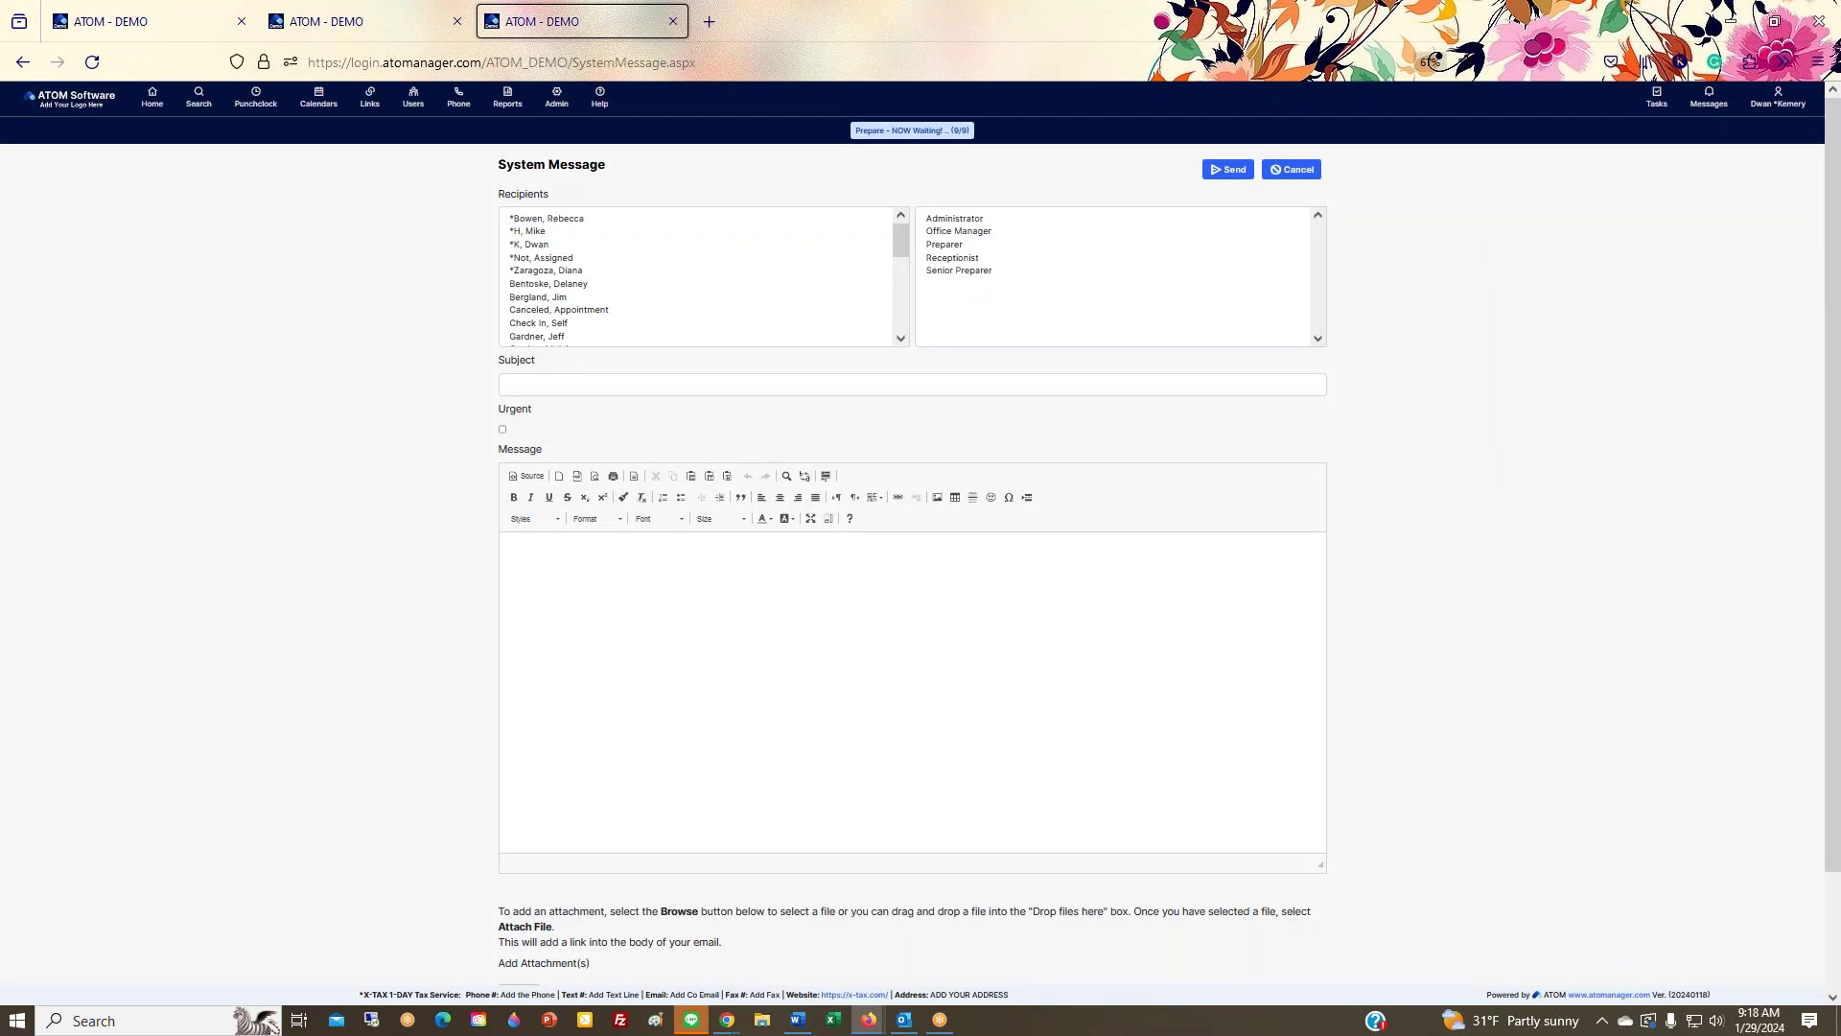
pyautogui.hotkey('ctrl', '+')
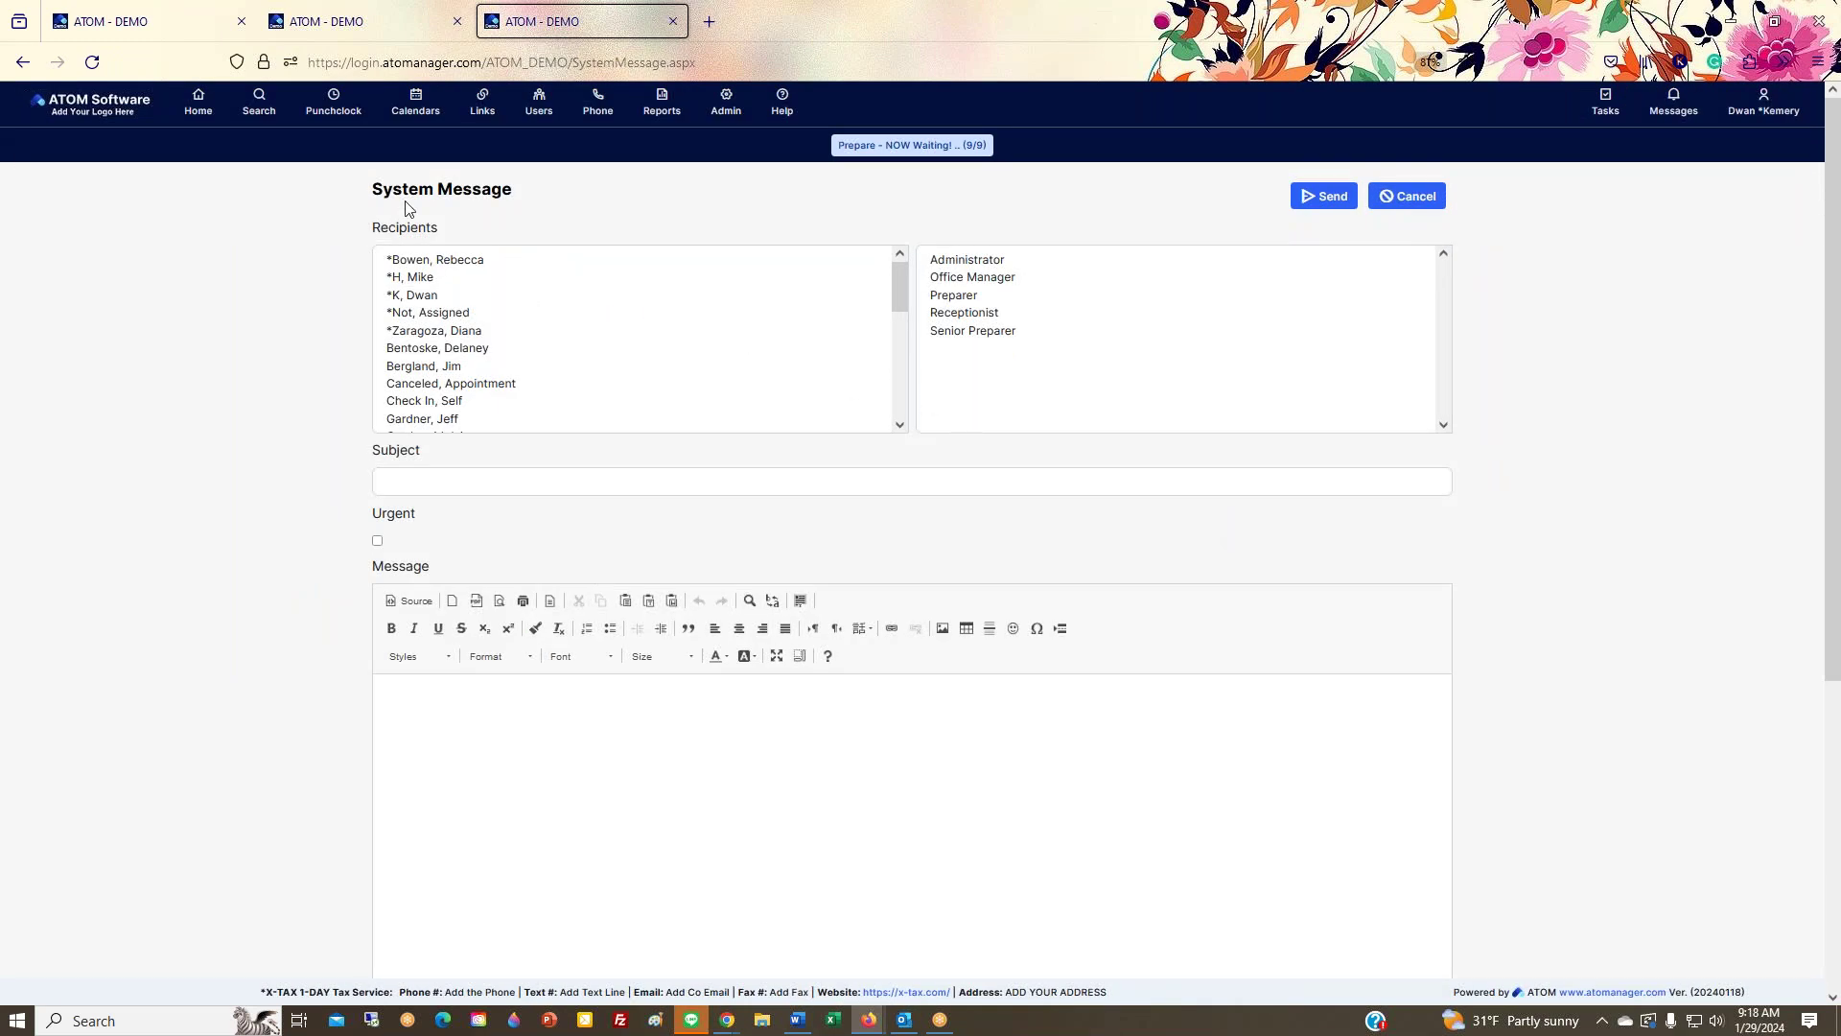
pyautogui.click(213, 122)
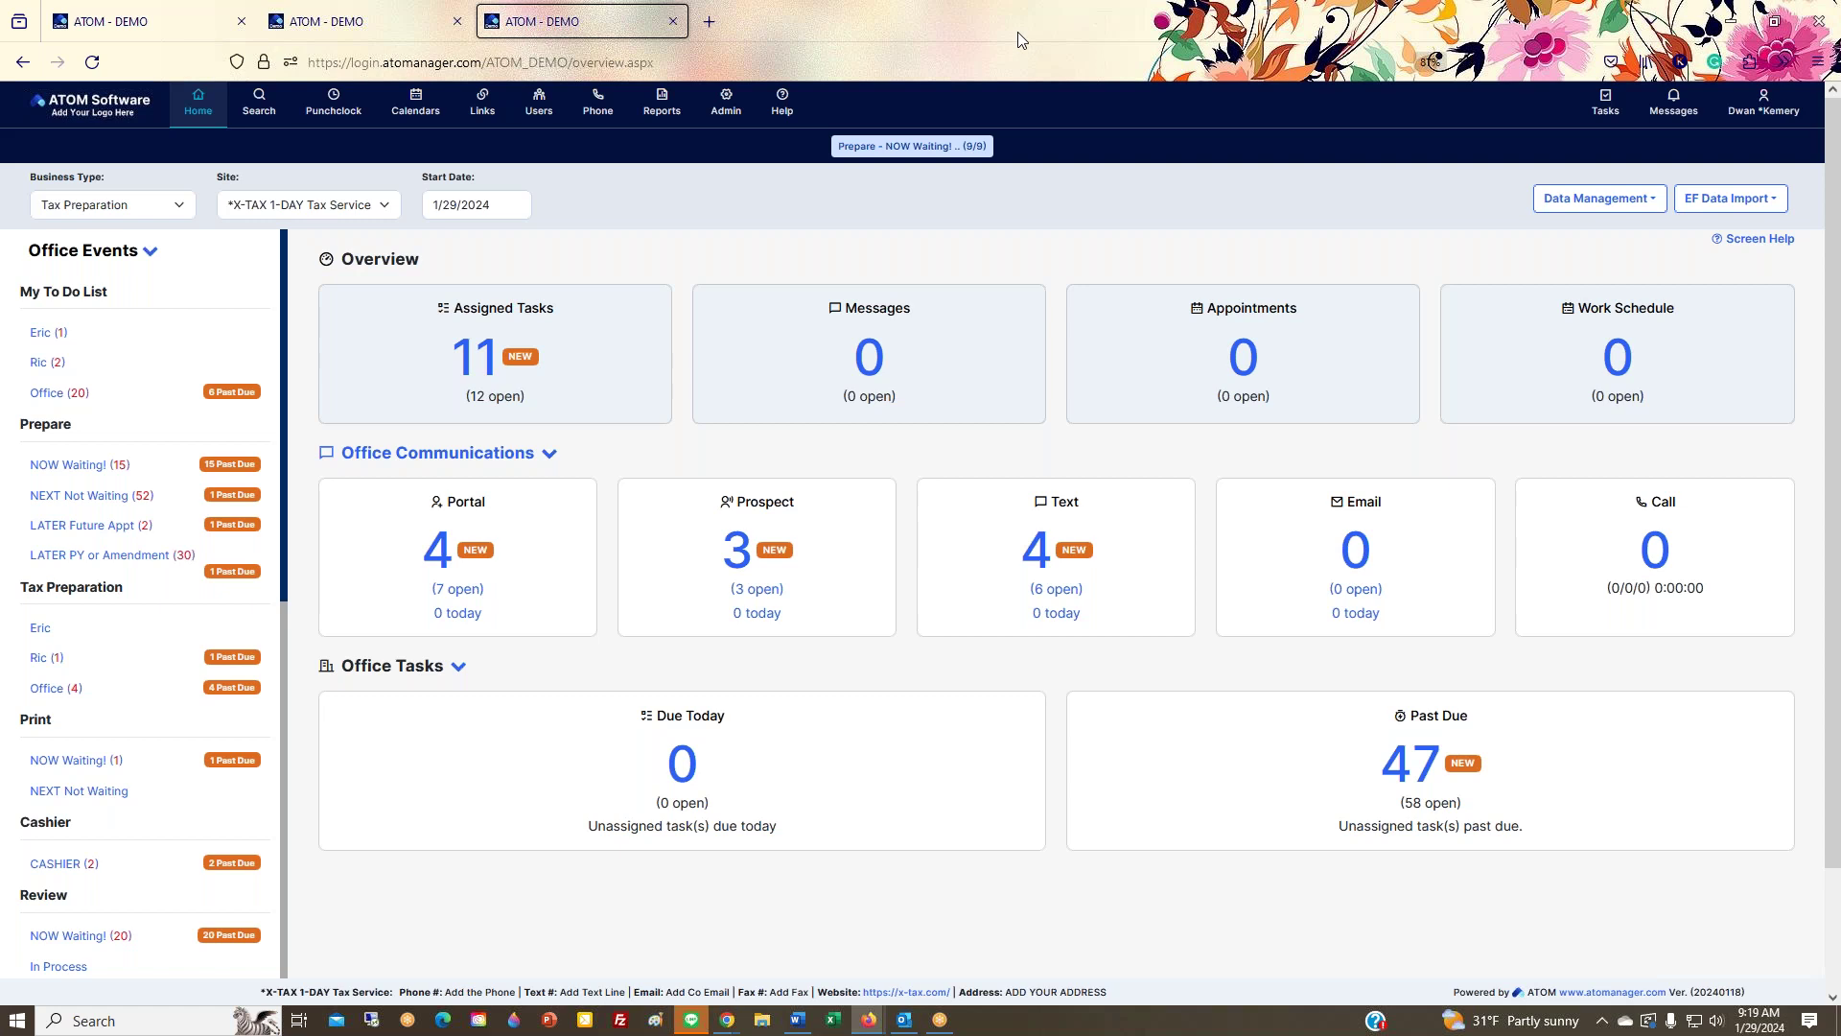
pyautogui.click(597, 101)
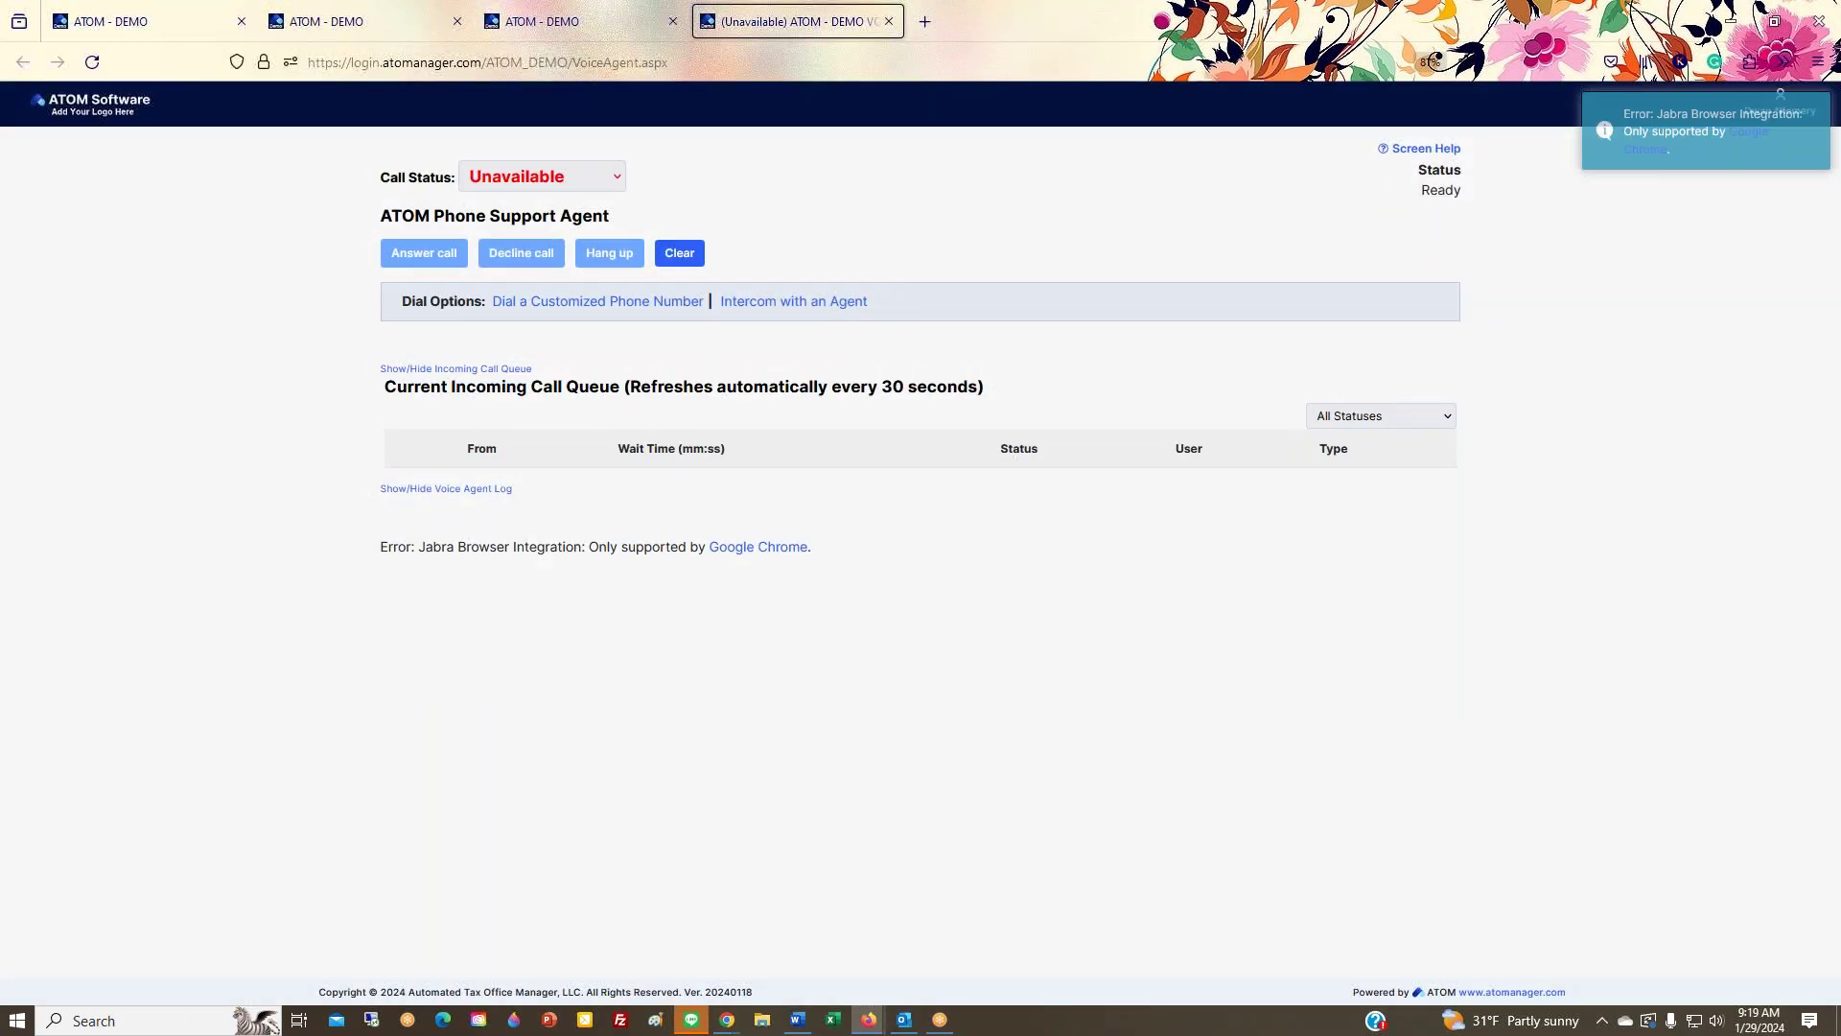
pyautogui.click(889, 21)
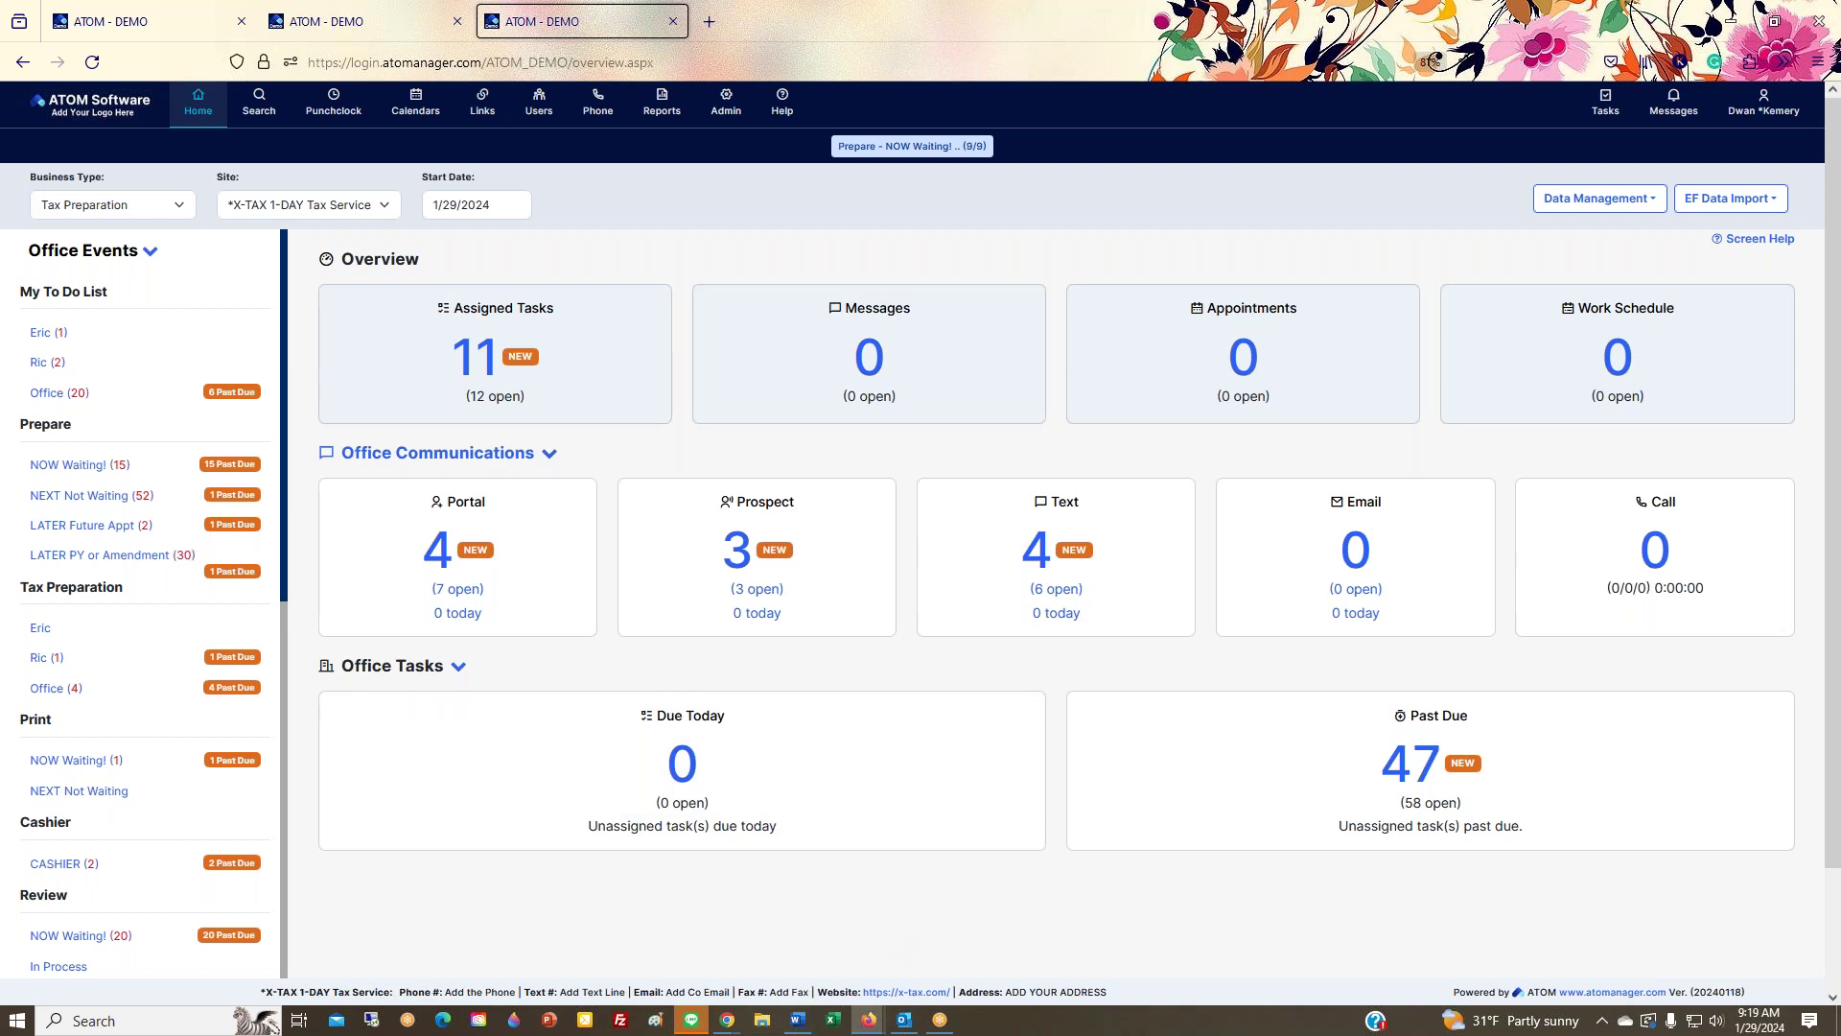
# Step: Switch to the Chrome window, open new tabs, then return to the ATOM dashboard tab
pyautogui.hotkey('alt', 'Tab')
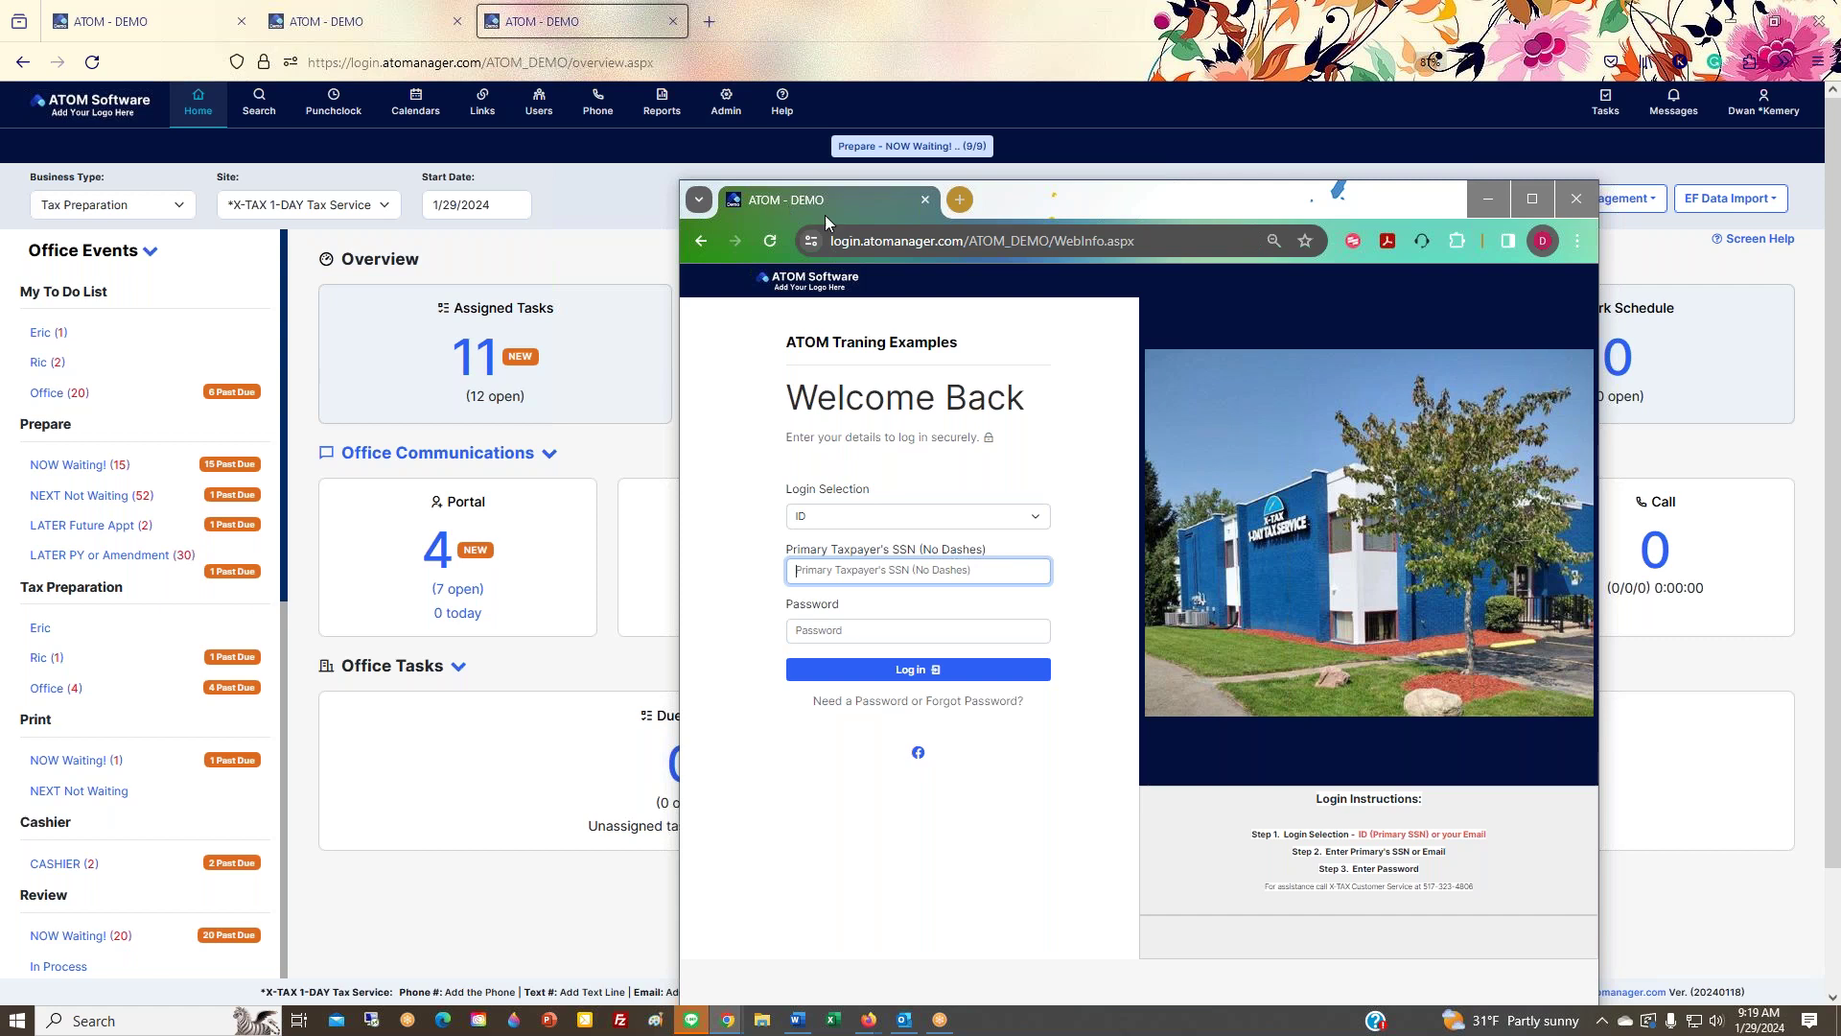
pyautogui.click(959, 201)
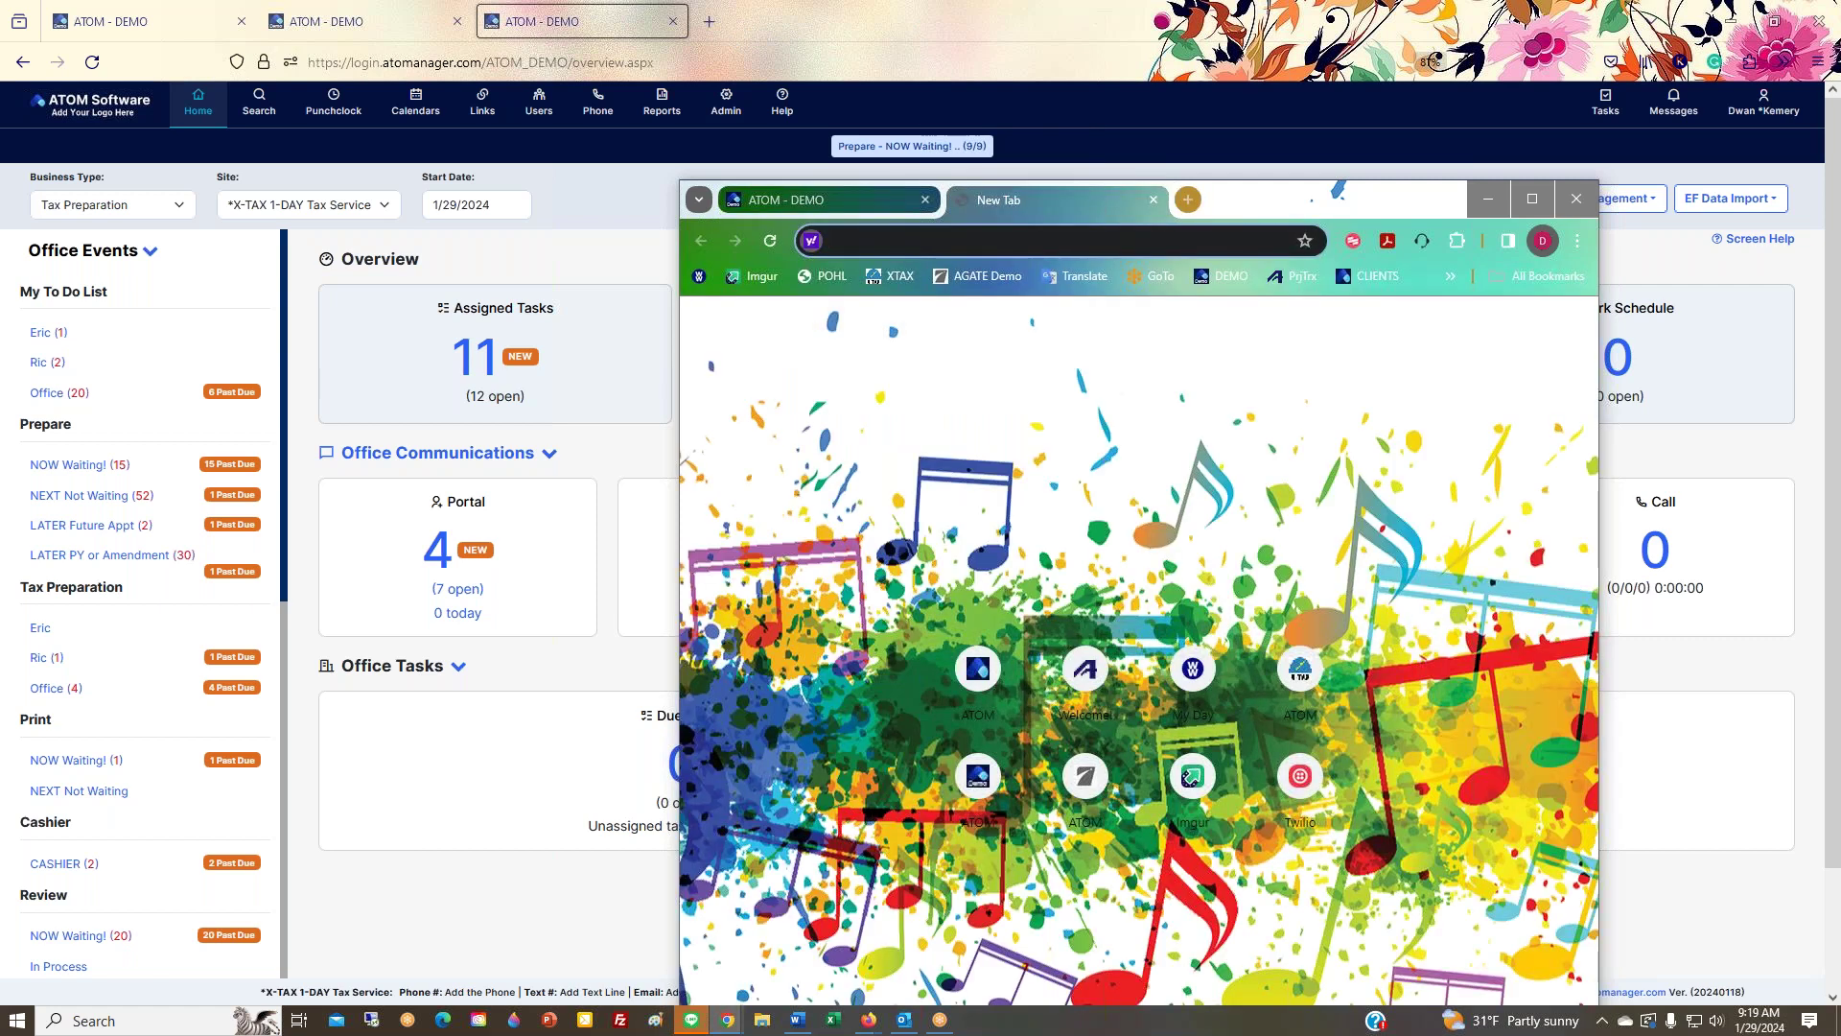
pyautogui.click(710, 29)
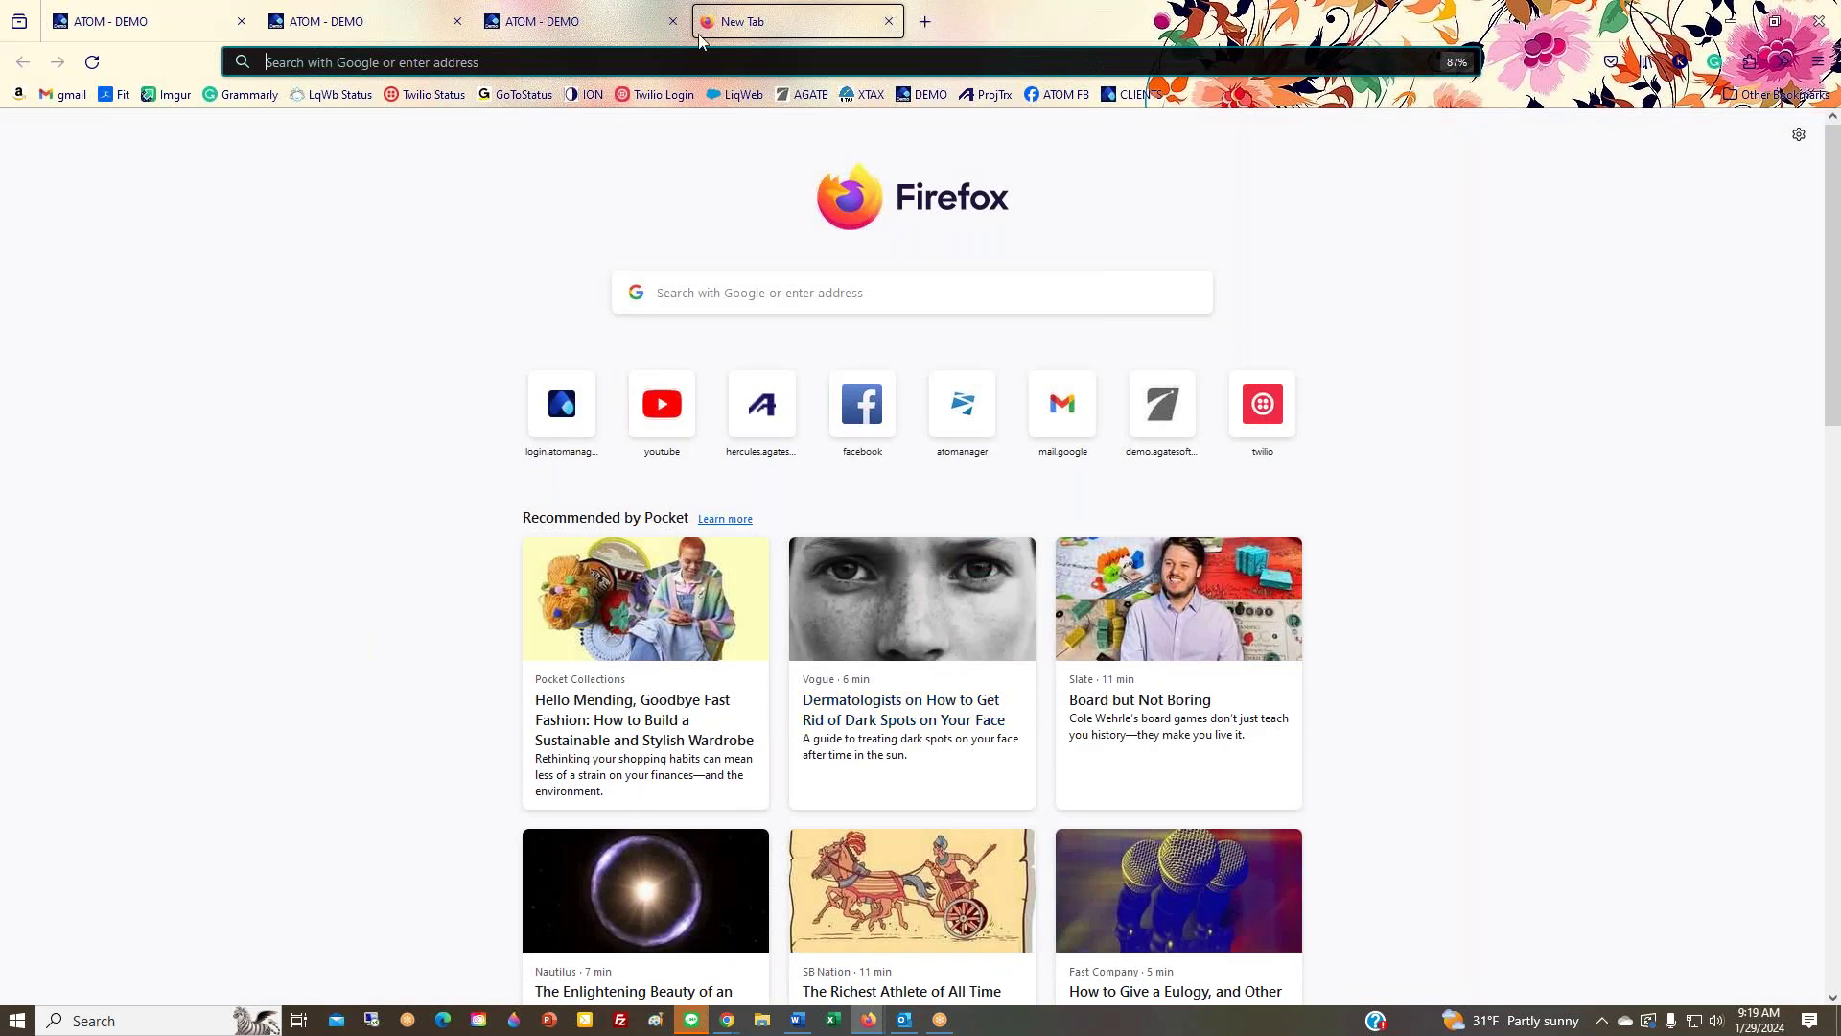
pyautogui.click(618, 28)
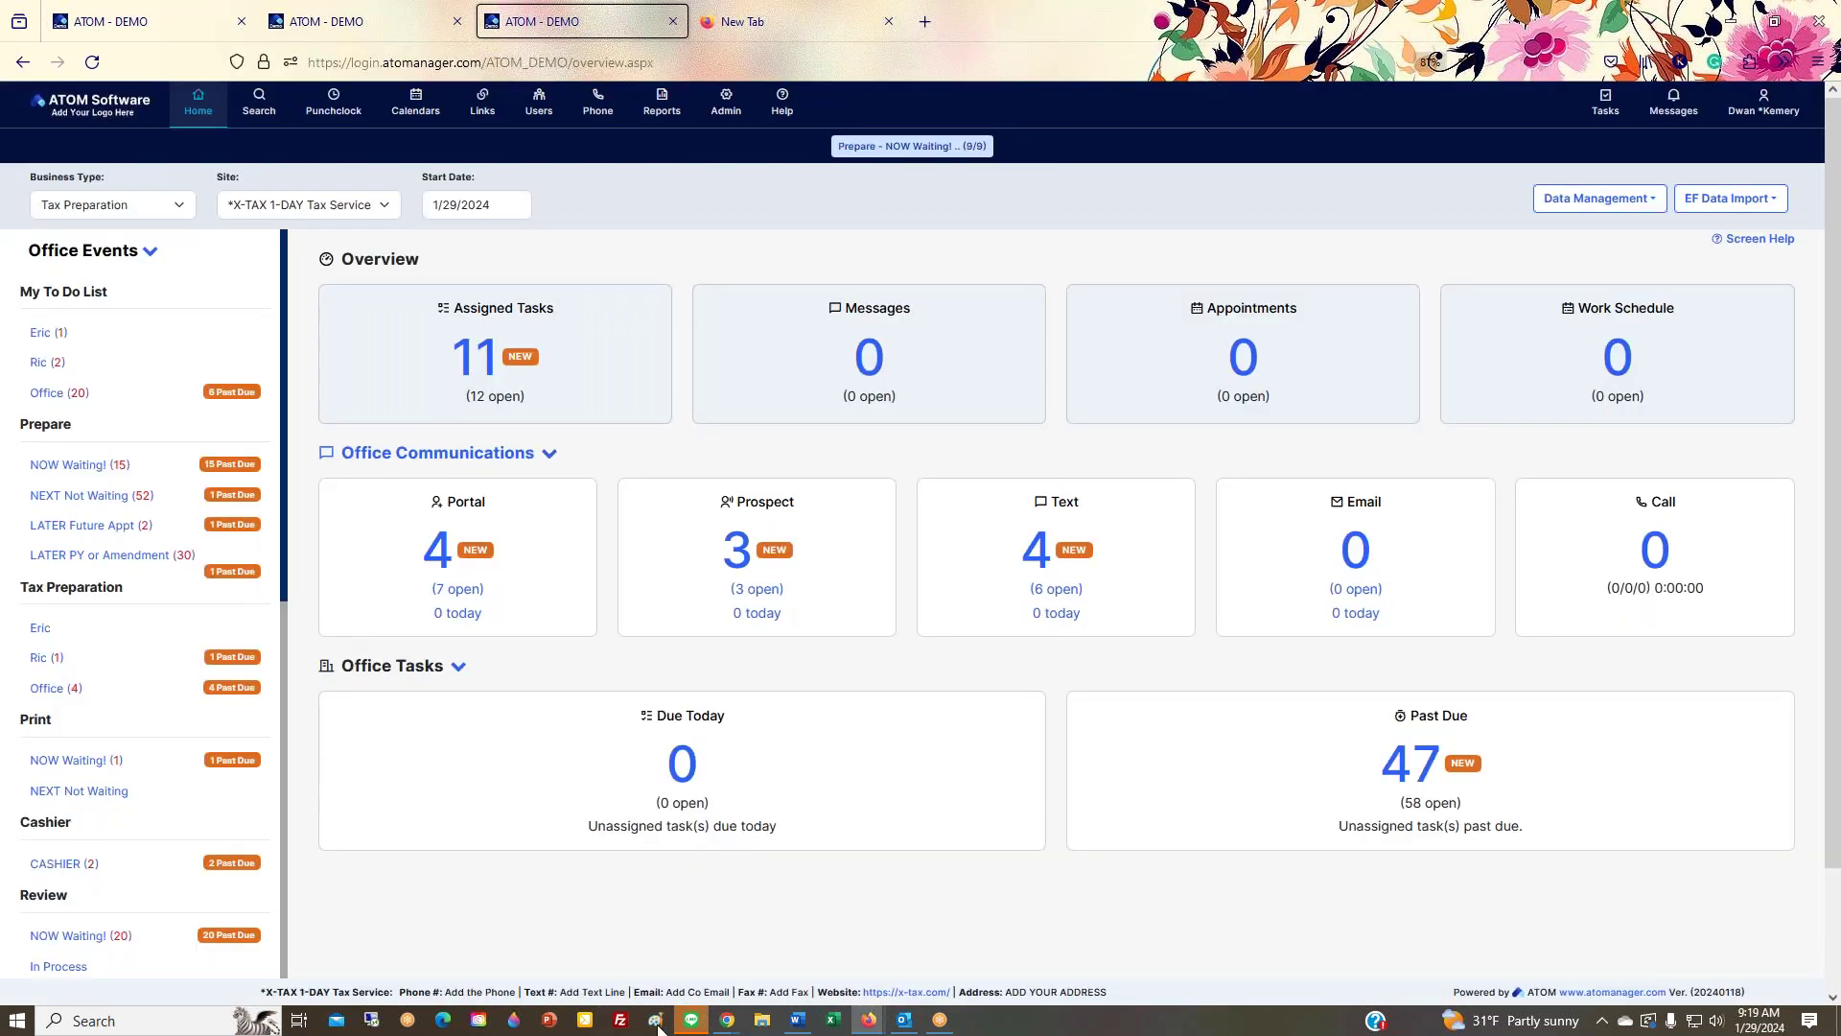
# Step: Bring the Chrome window forward, move it higher, and show the ATOM client login tab
pyautogui.moveTo(728, 1020)
pyautogui.click(782, 921)
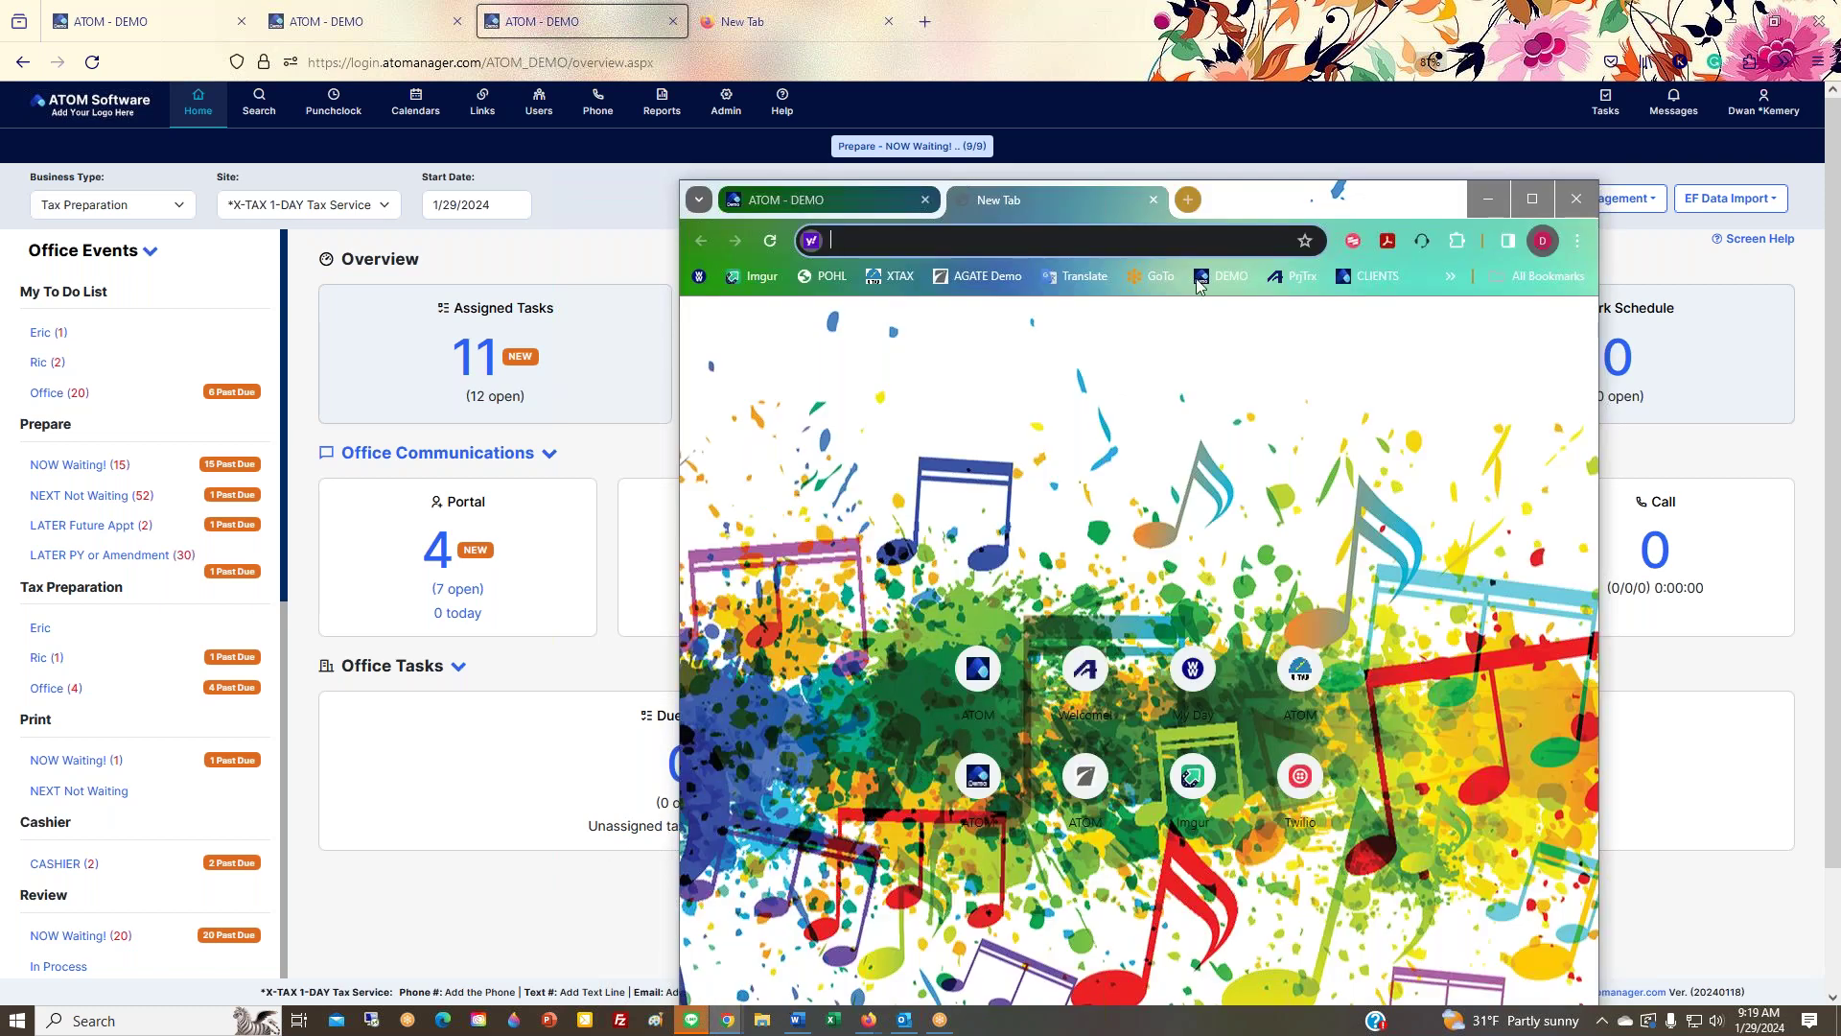
pyautogui.moveTo(1247, 203); pyautogui.dragTo(1236, 76)
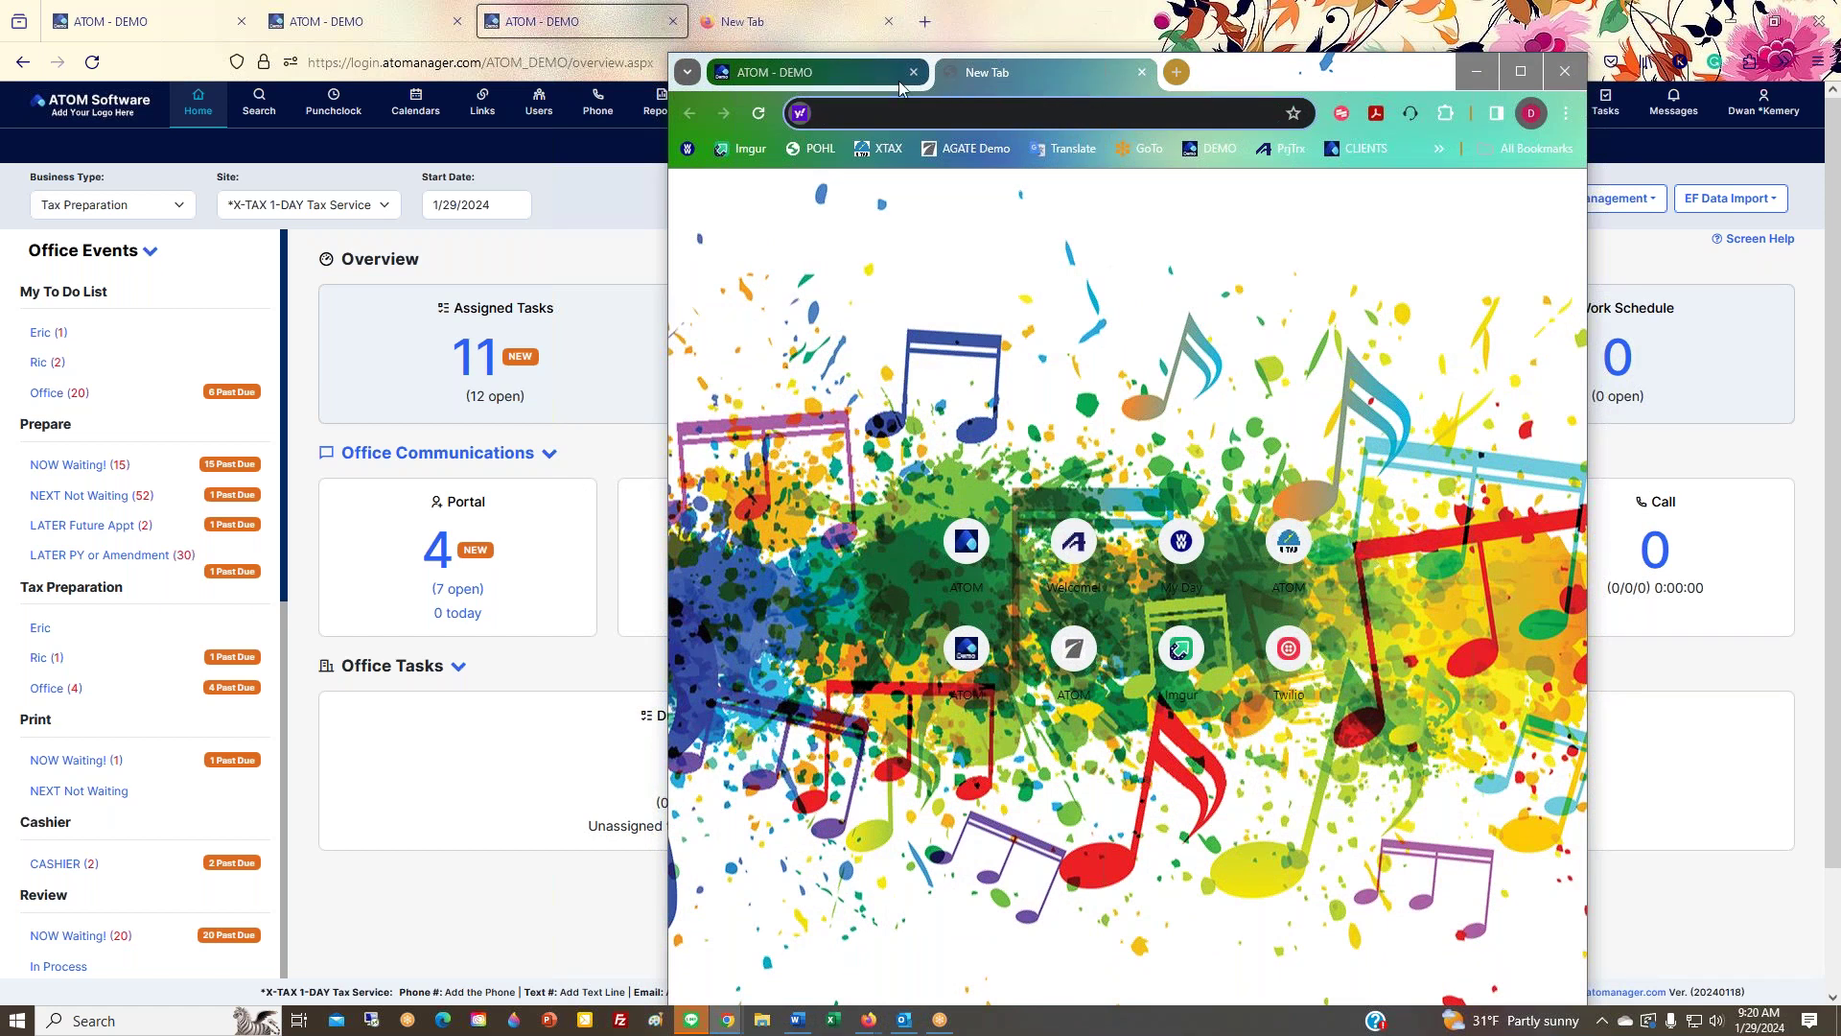
pyautogui.click(856, 76)
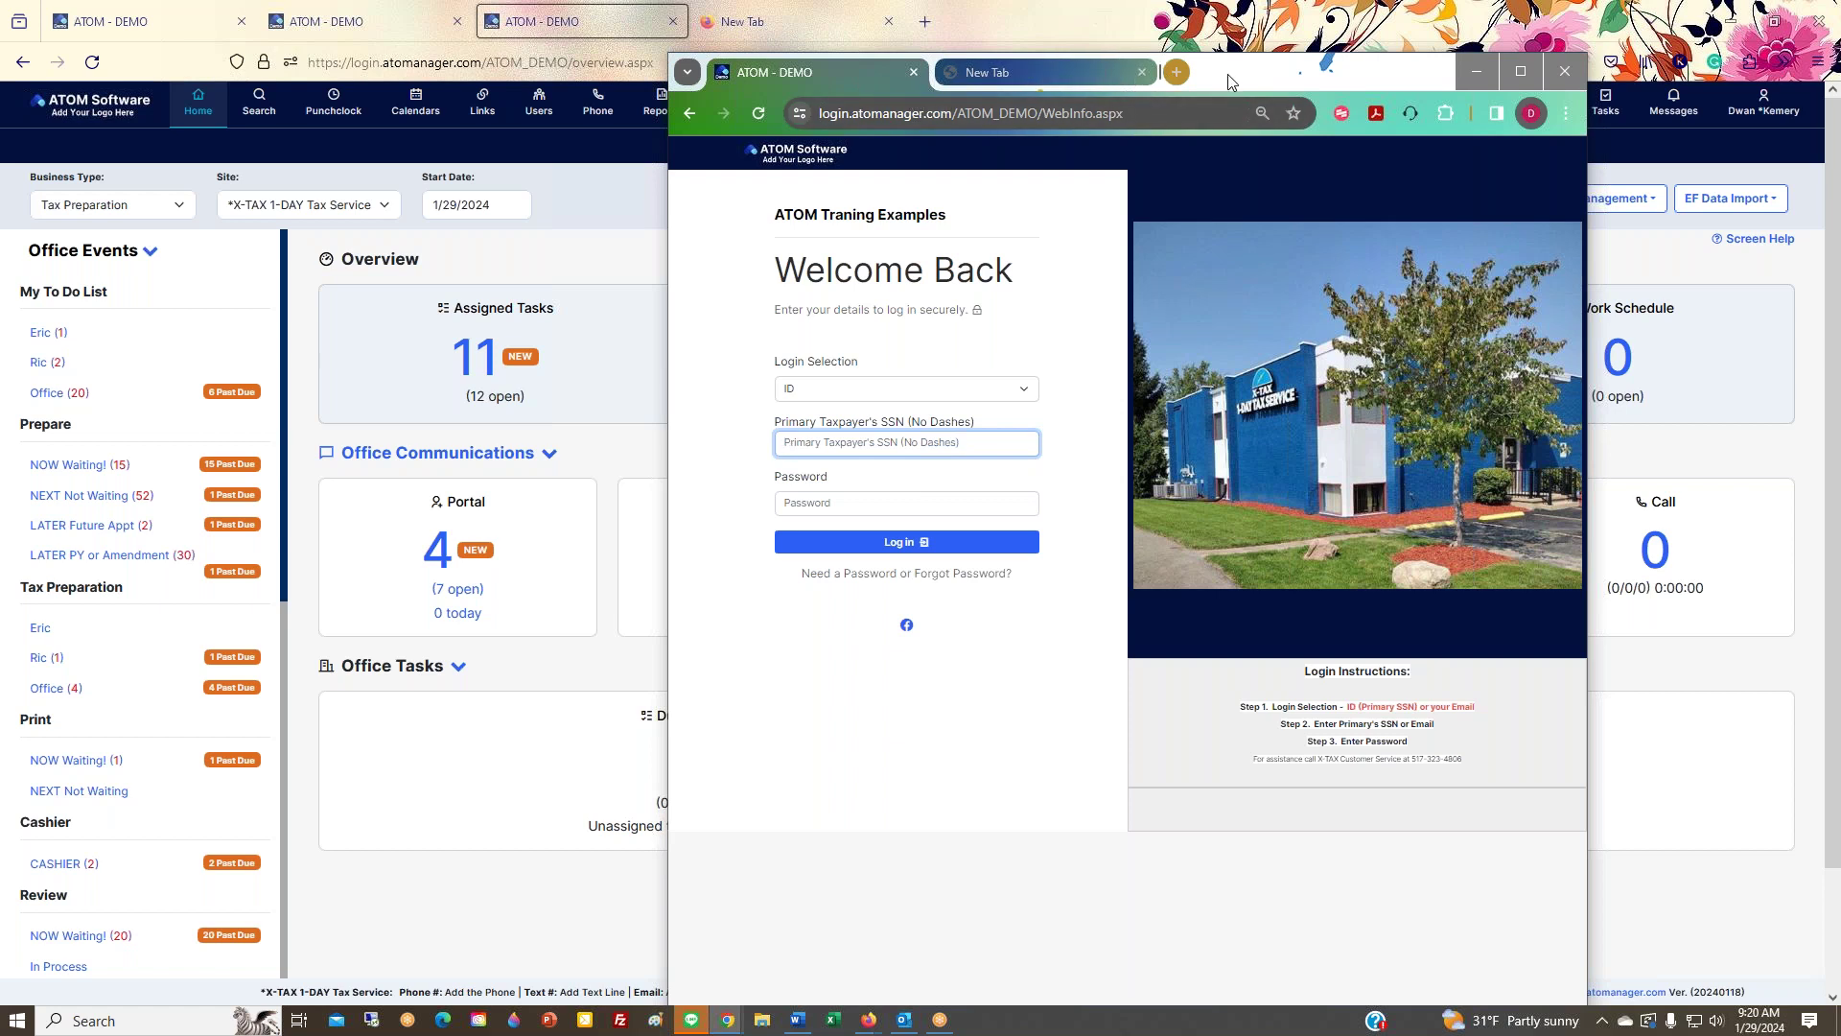
pyautogui.moveTo(1230, 81); pyautogui.dragTo(1237, 62)
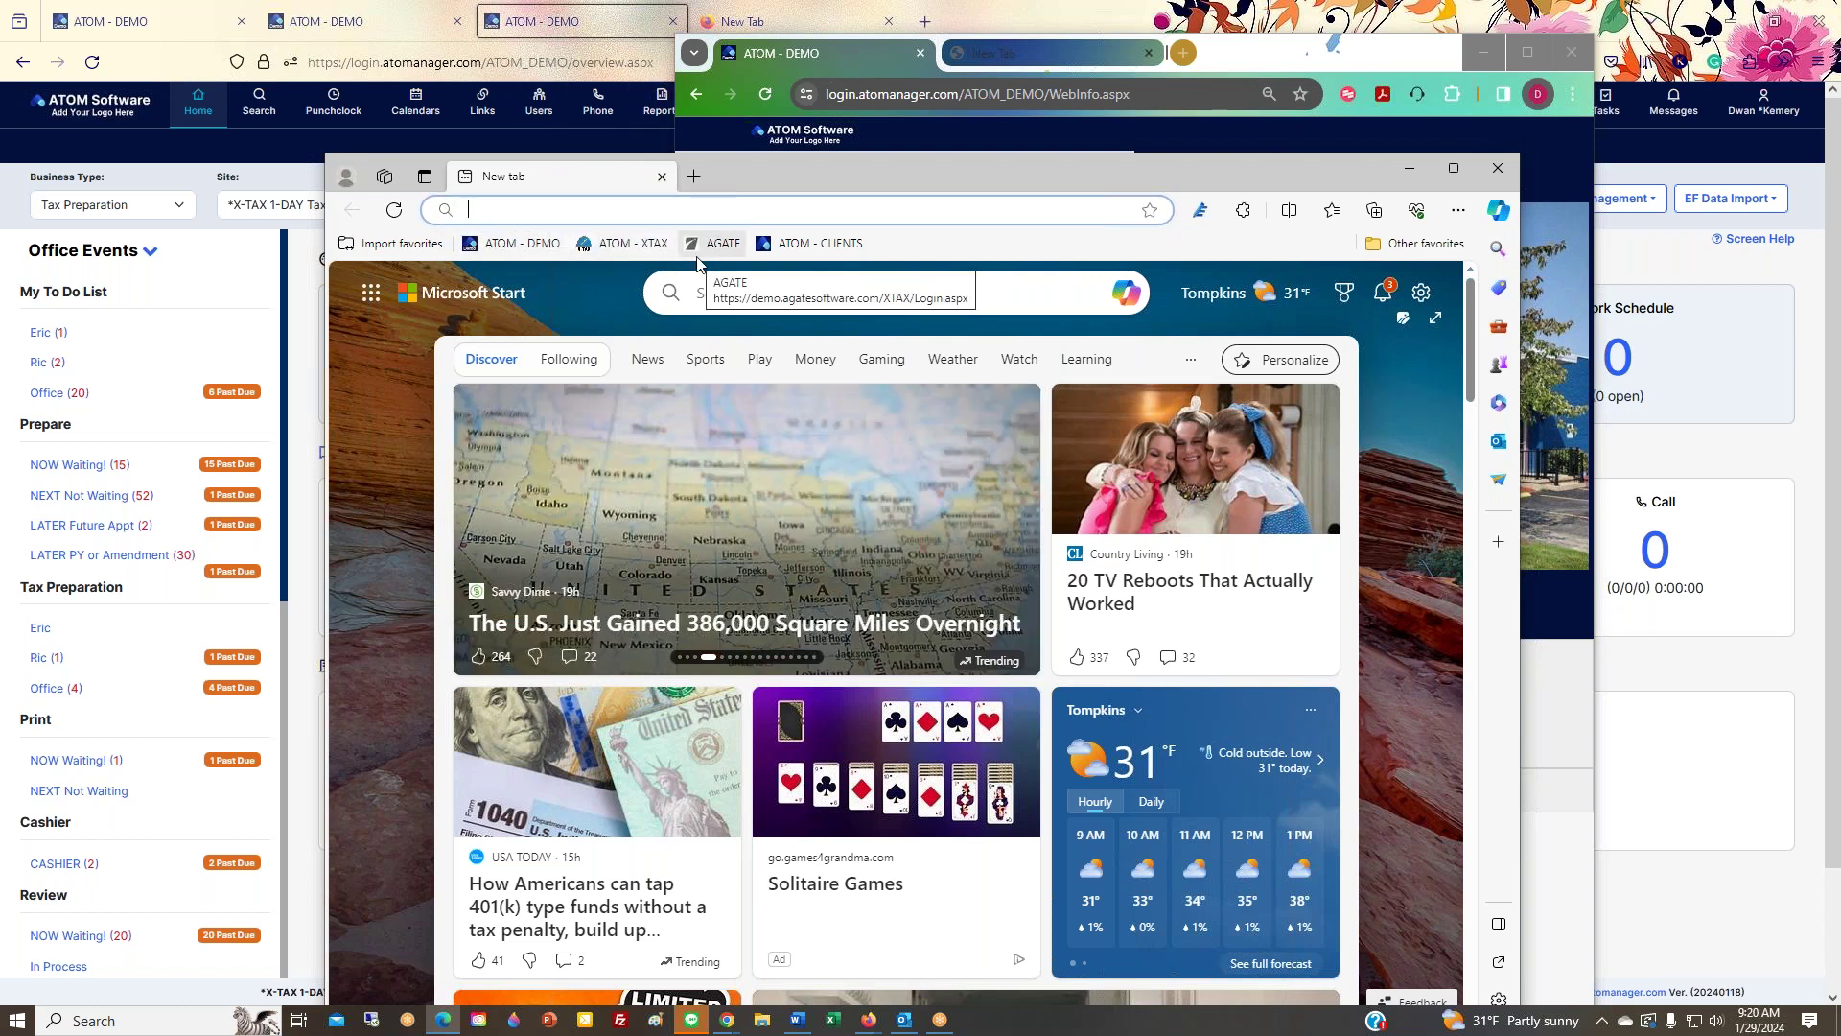
# Step: Shift the Edge window slightly, then close its new-tab window
pyautogui.moveTo(752, 171); pyautogui.dragTo(727, 131)
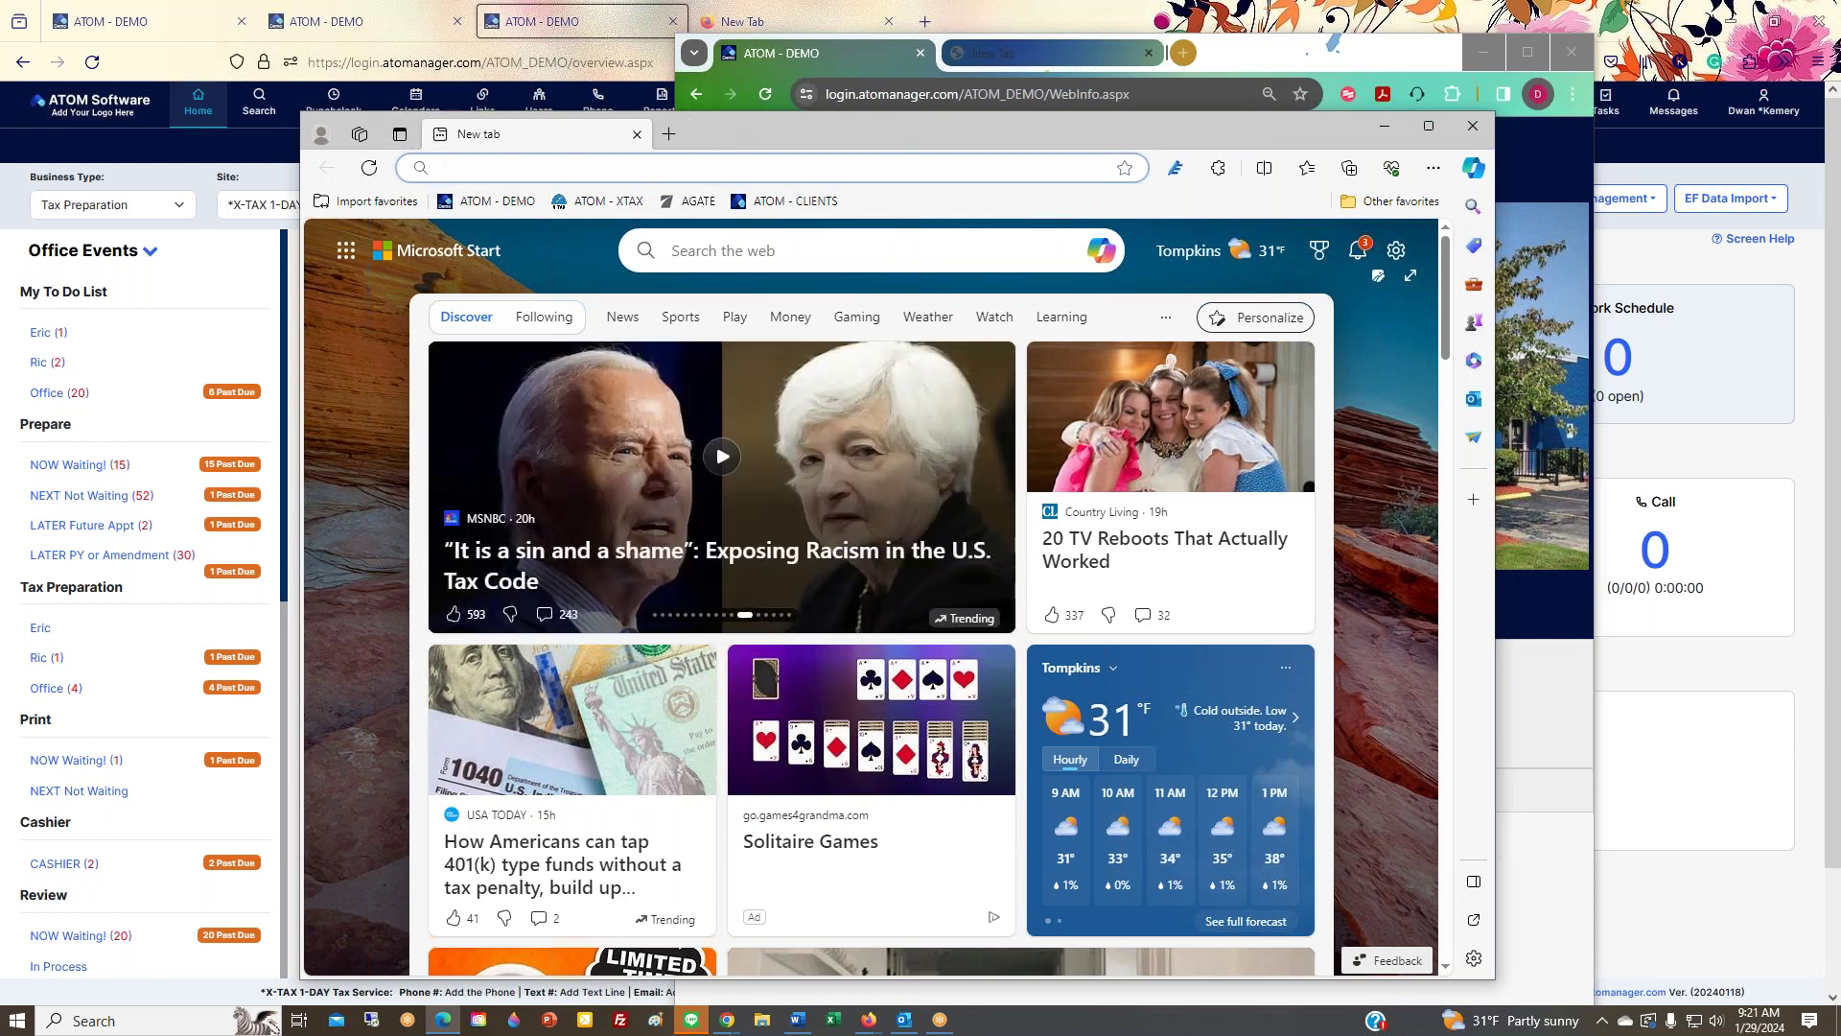
pyautogui.hotkey('ctrl', 'w')
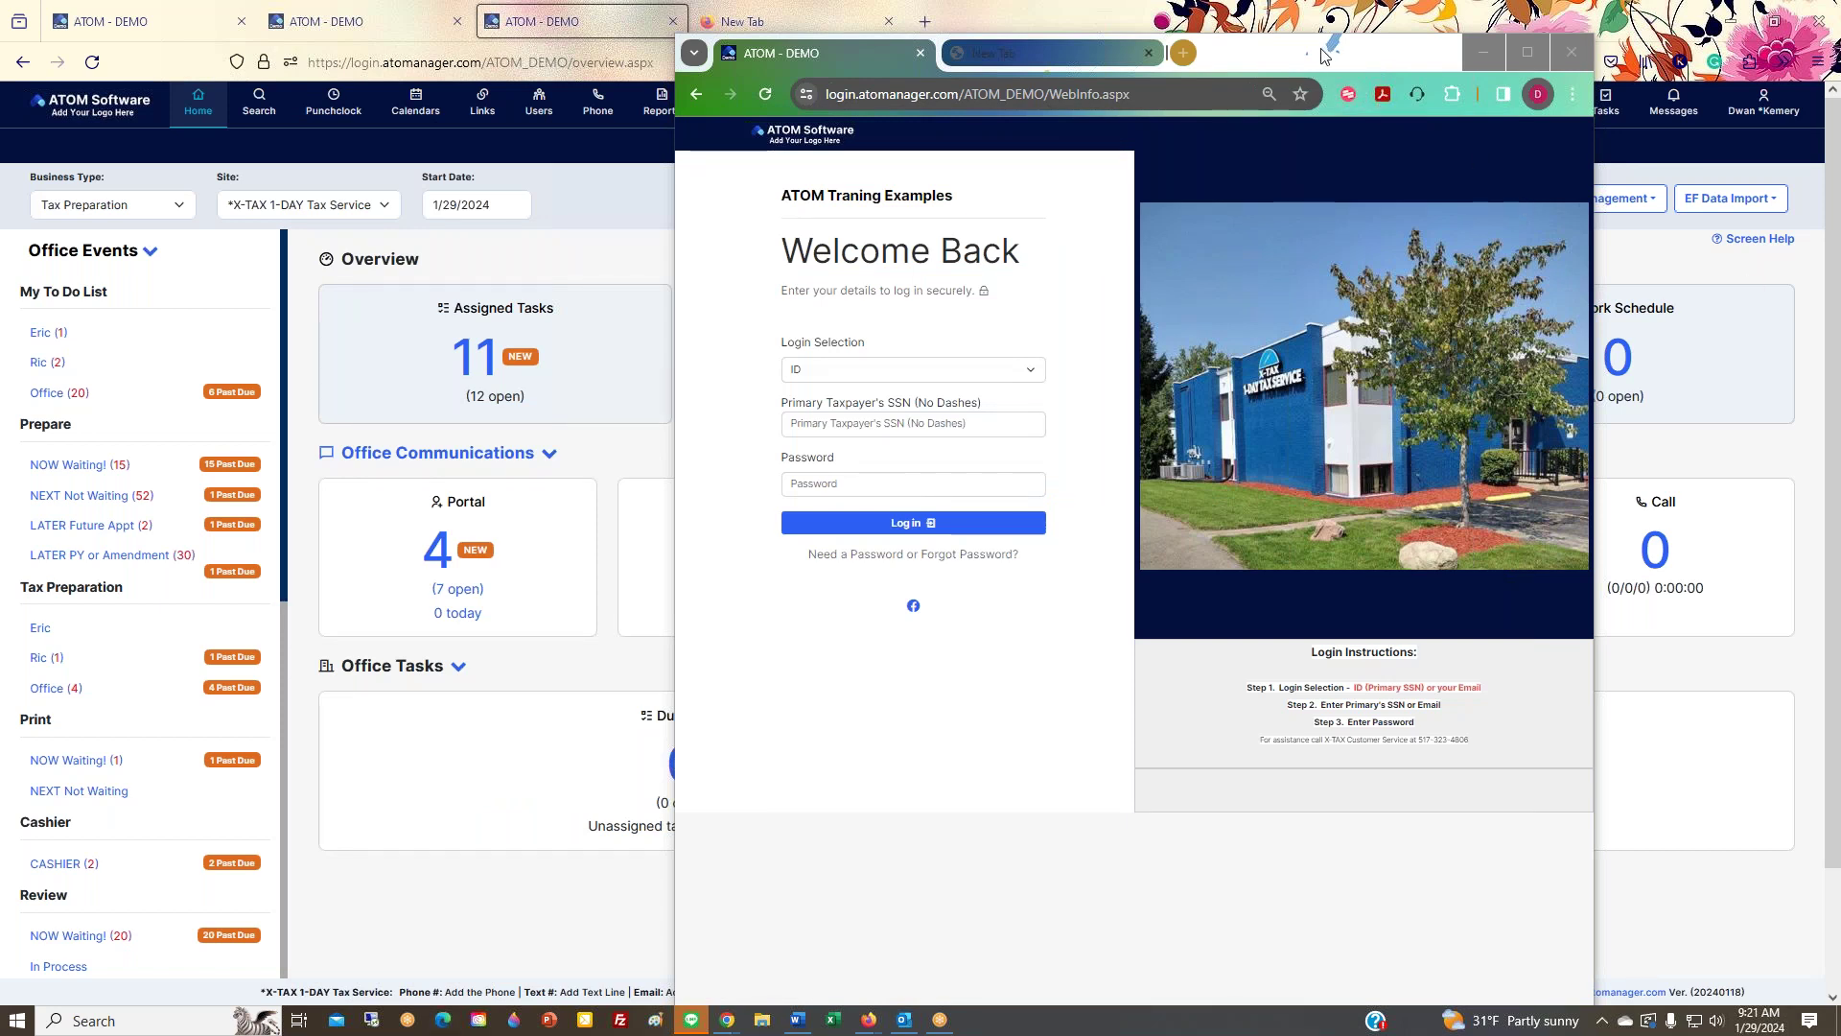
# Step: Move the Chrome login window off-screen to reveal the Overview dashboard with 11 tasks and 47 past-due
pyautogui.moveTo(1371, 67); pyautogui.dragTo(1840, 77)
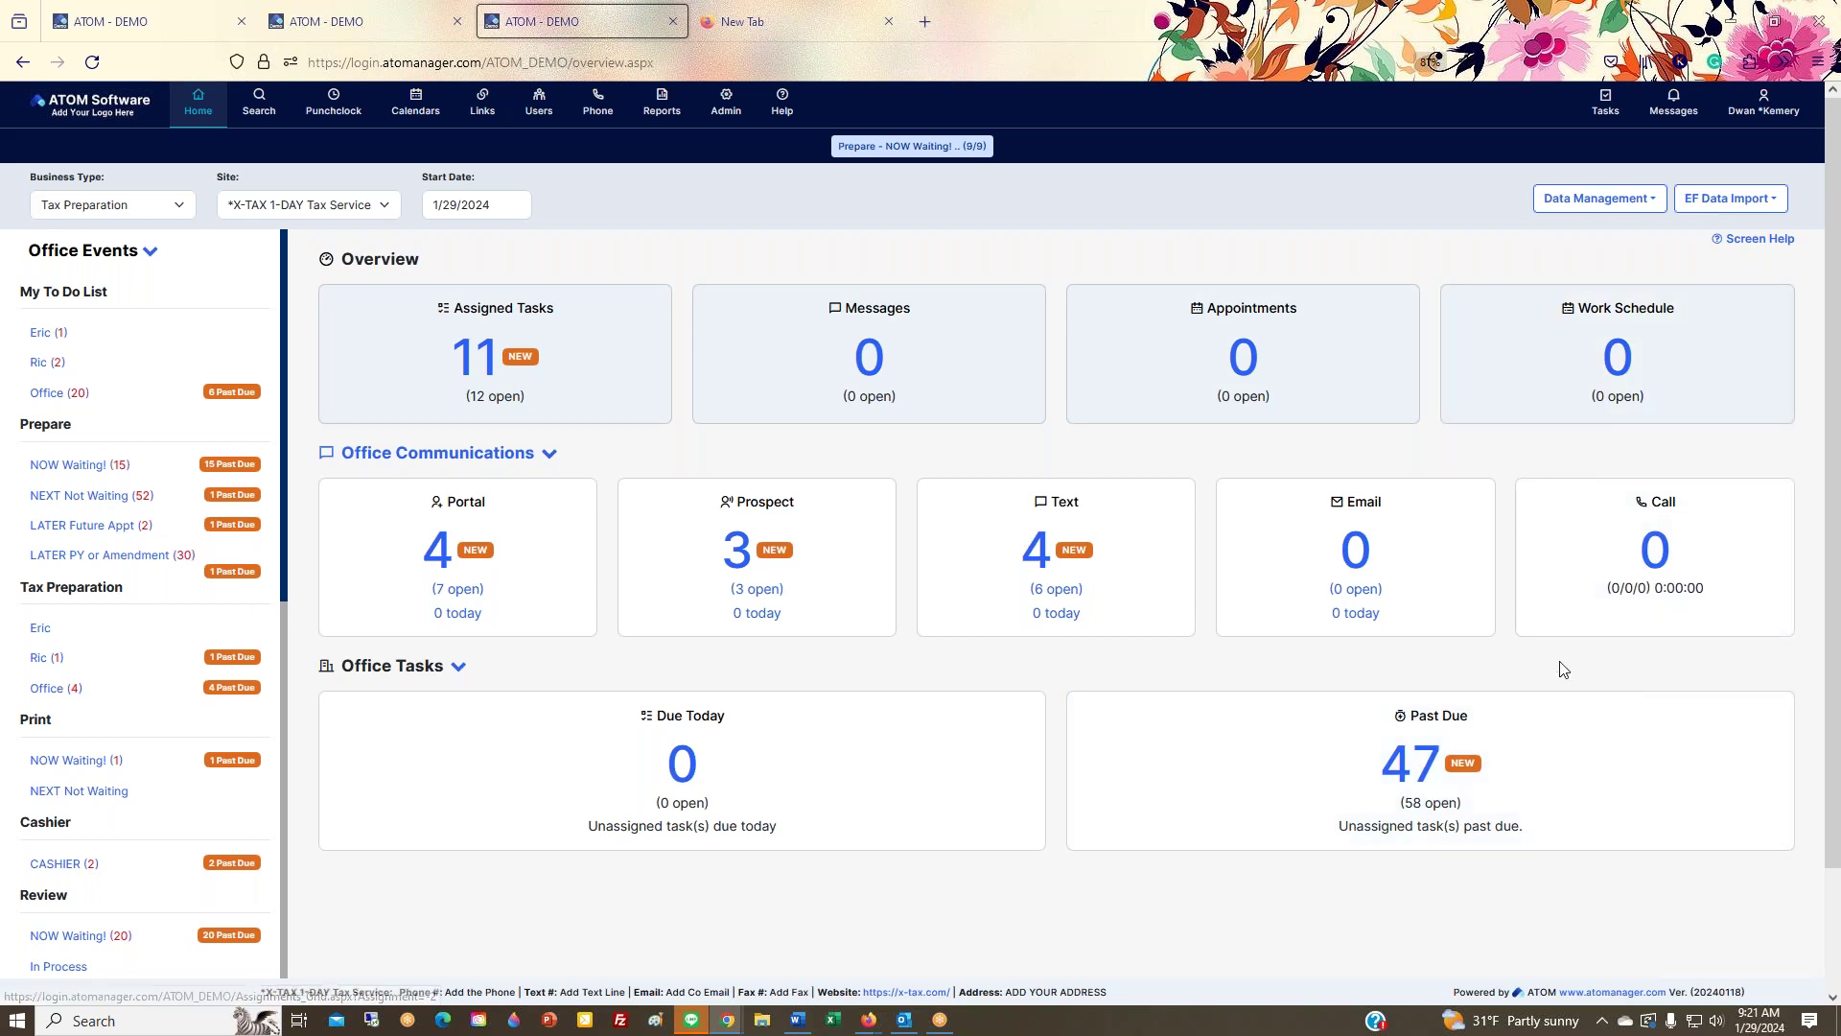
pyautogui.moveTo(1648, 198)
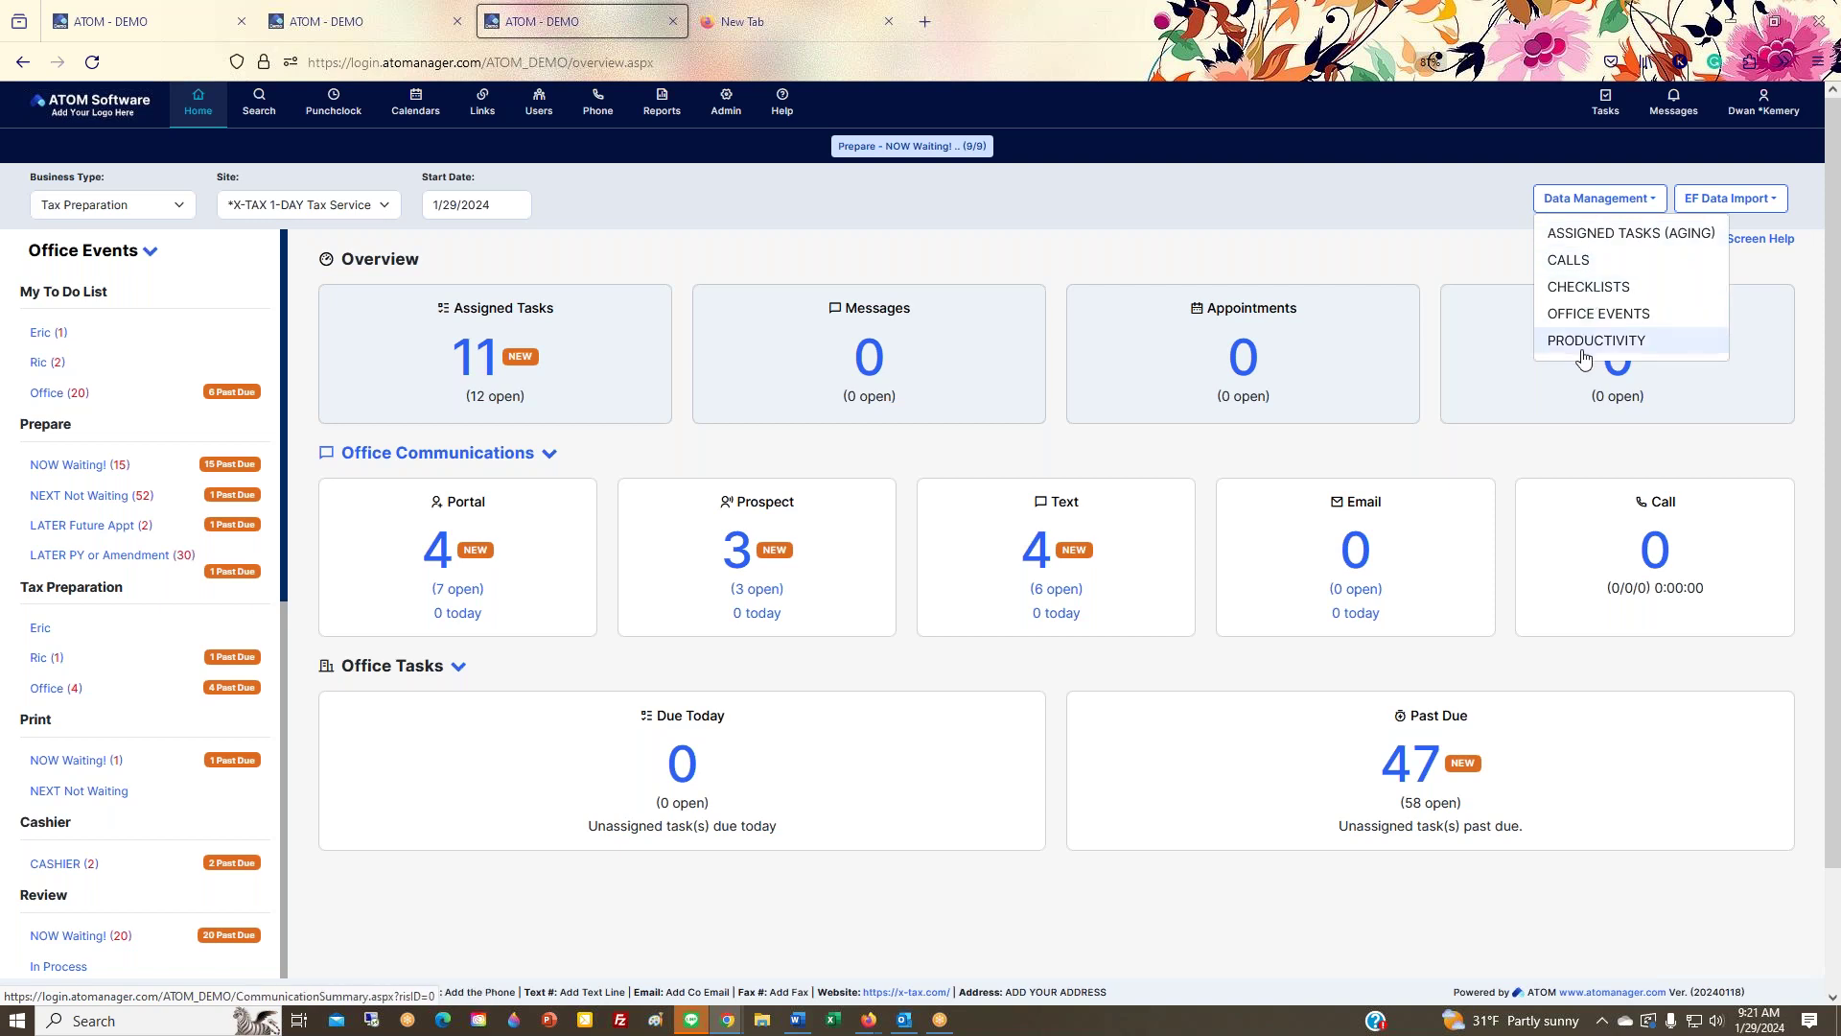
# Step: Check the EF Data Import options (Drake Global Import), close them, and go to client Search
pyautogui.click(1727, 199)
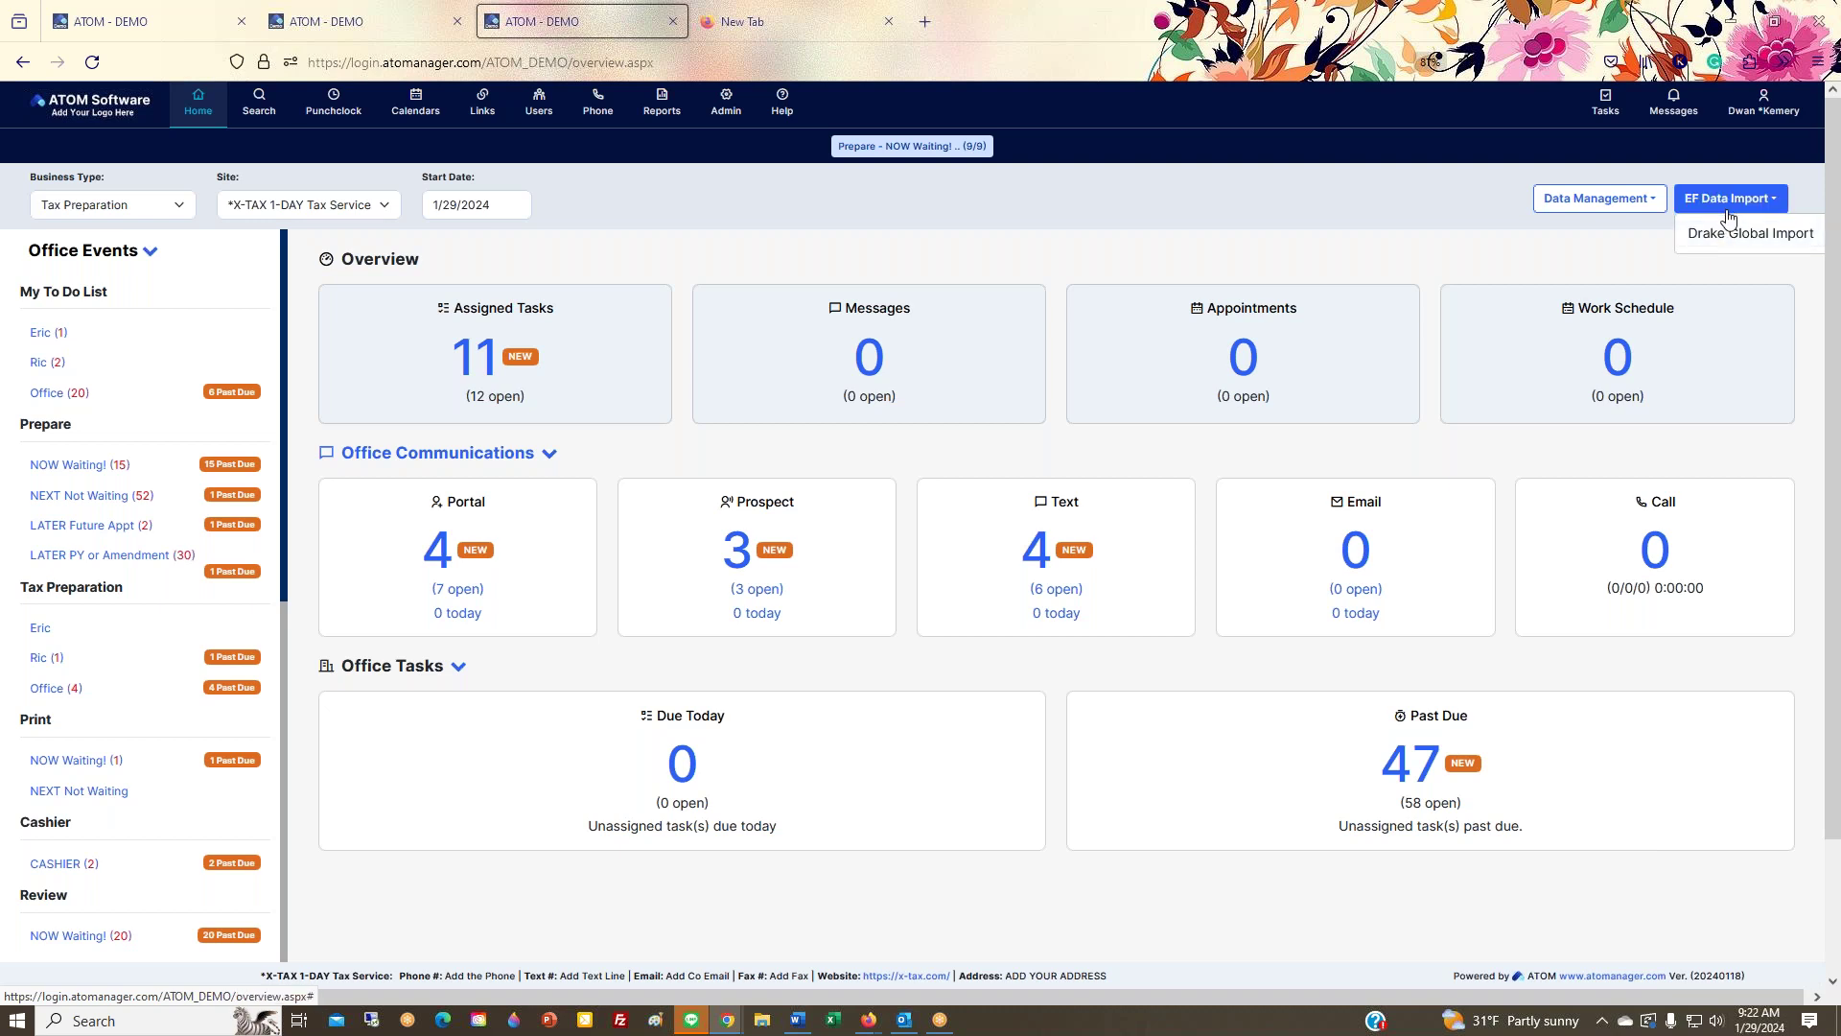
pyautogui.click(1729, 199)
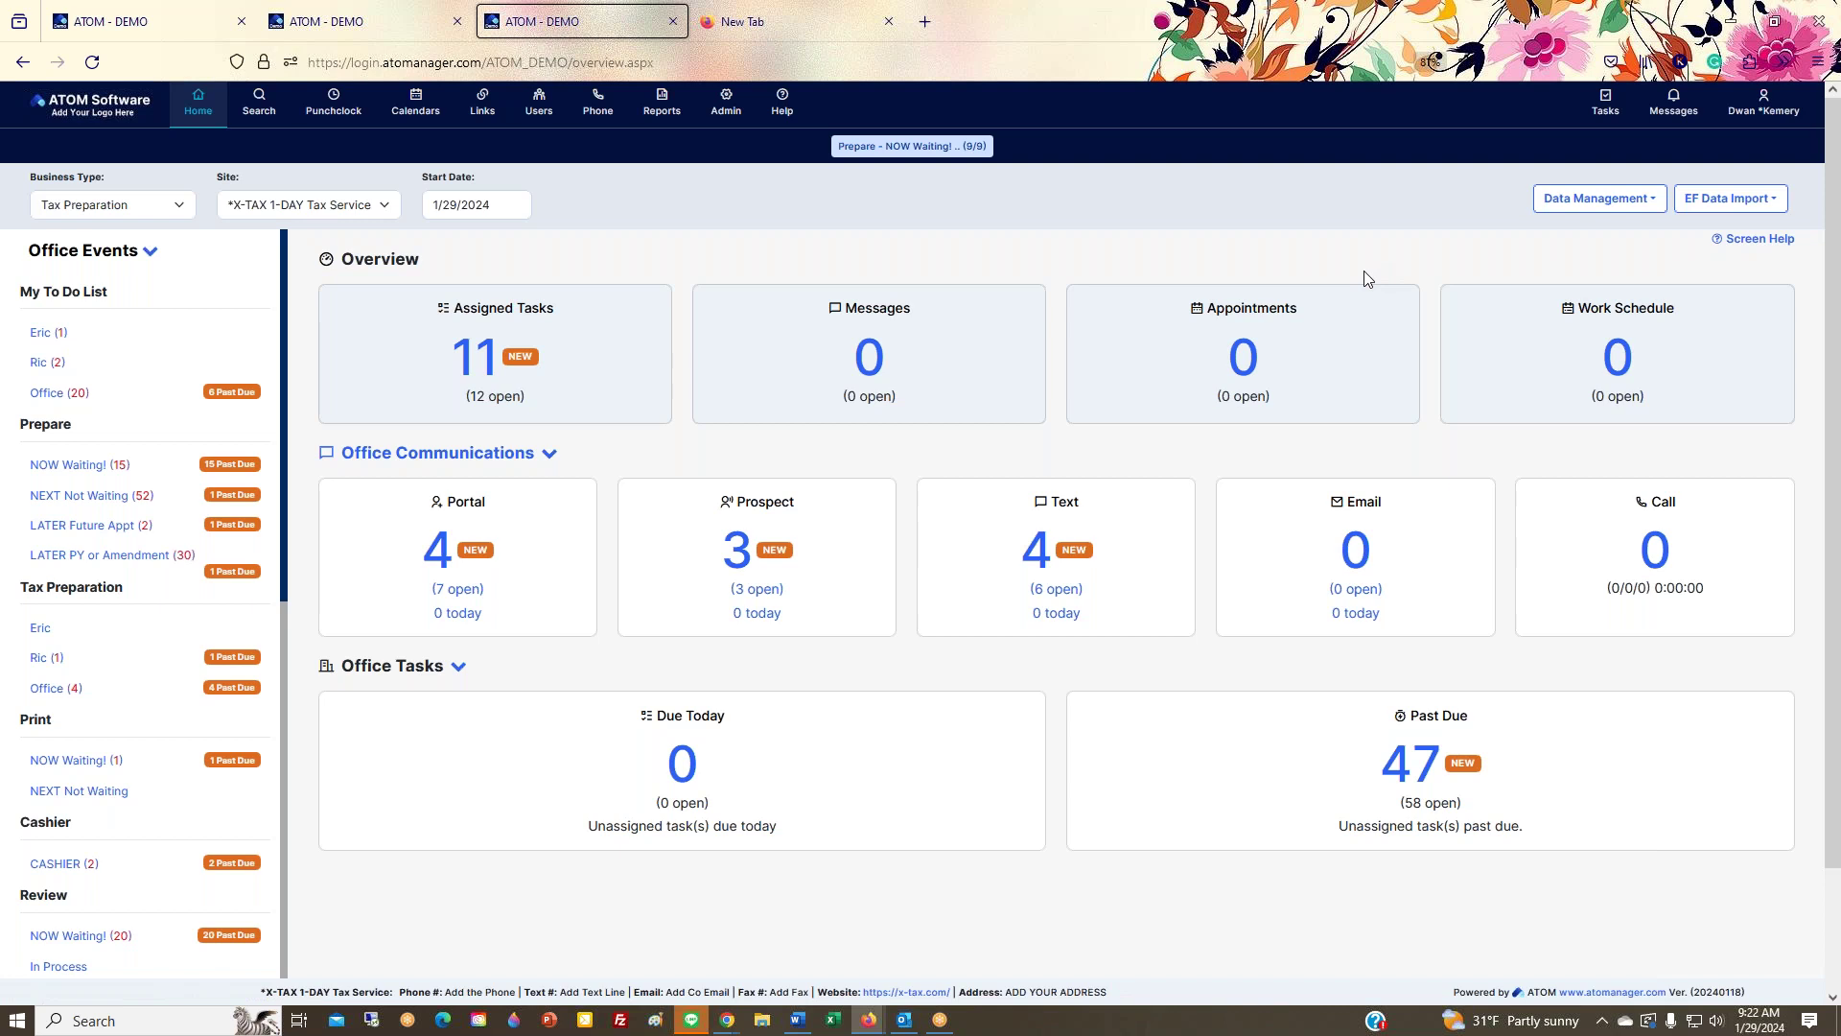
pyautogui.click(255, 123)
# Step: From Favorites, open the client's 2023 Tax Preparation Contact Summary and collapse the sidebar to icons
pyautogui.click(163, 403)
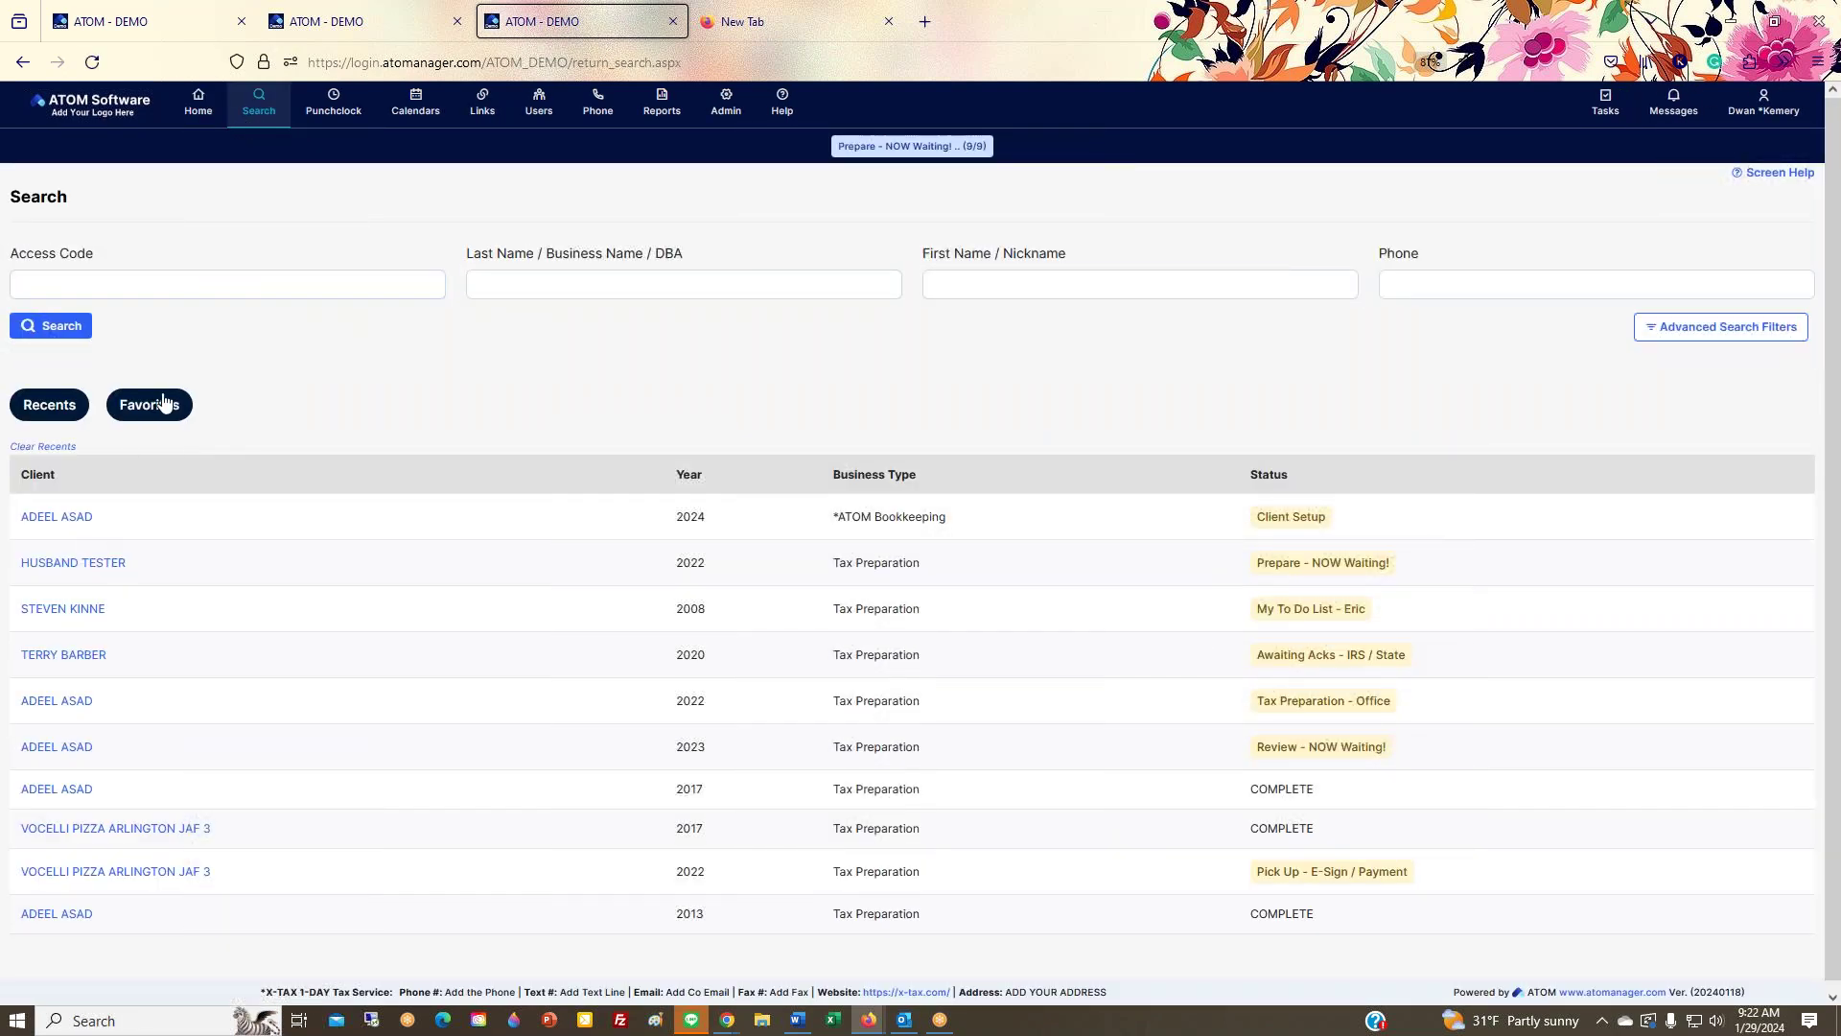
pyautogui.click(53, 568)
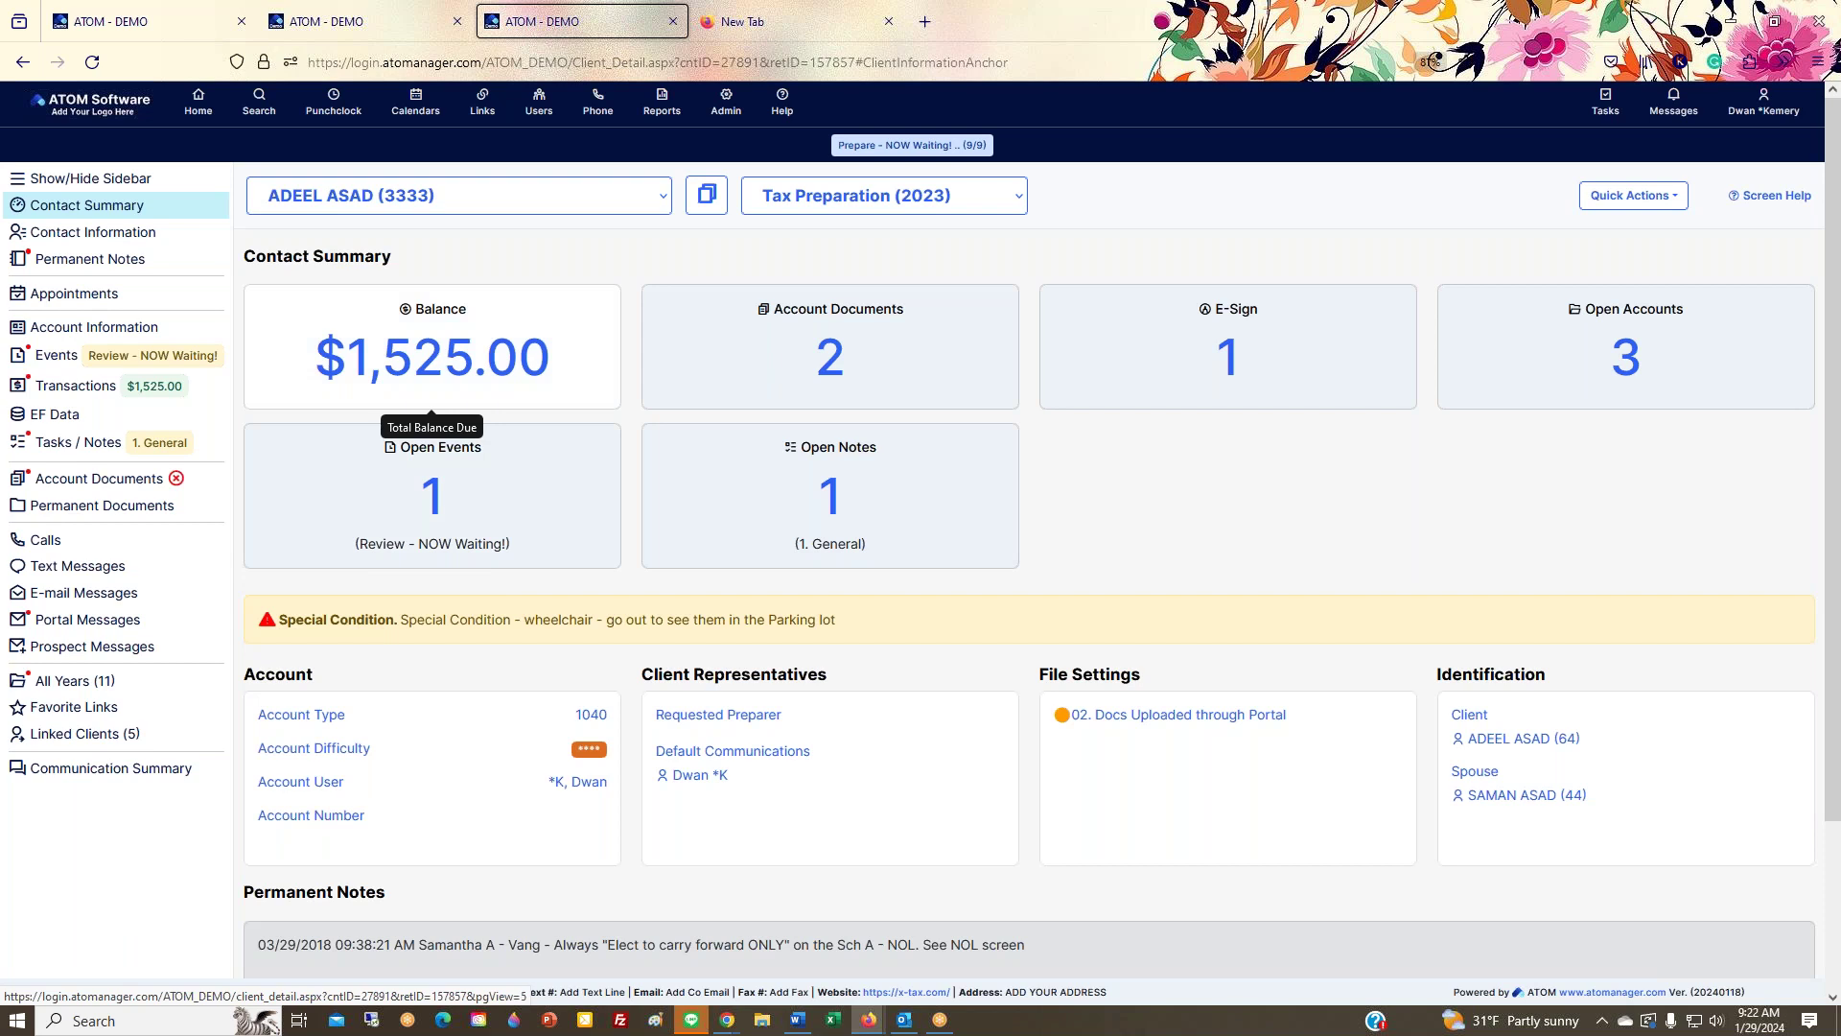
pyautogui.scroll(-2, 437, 534)
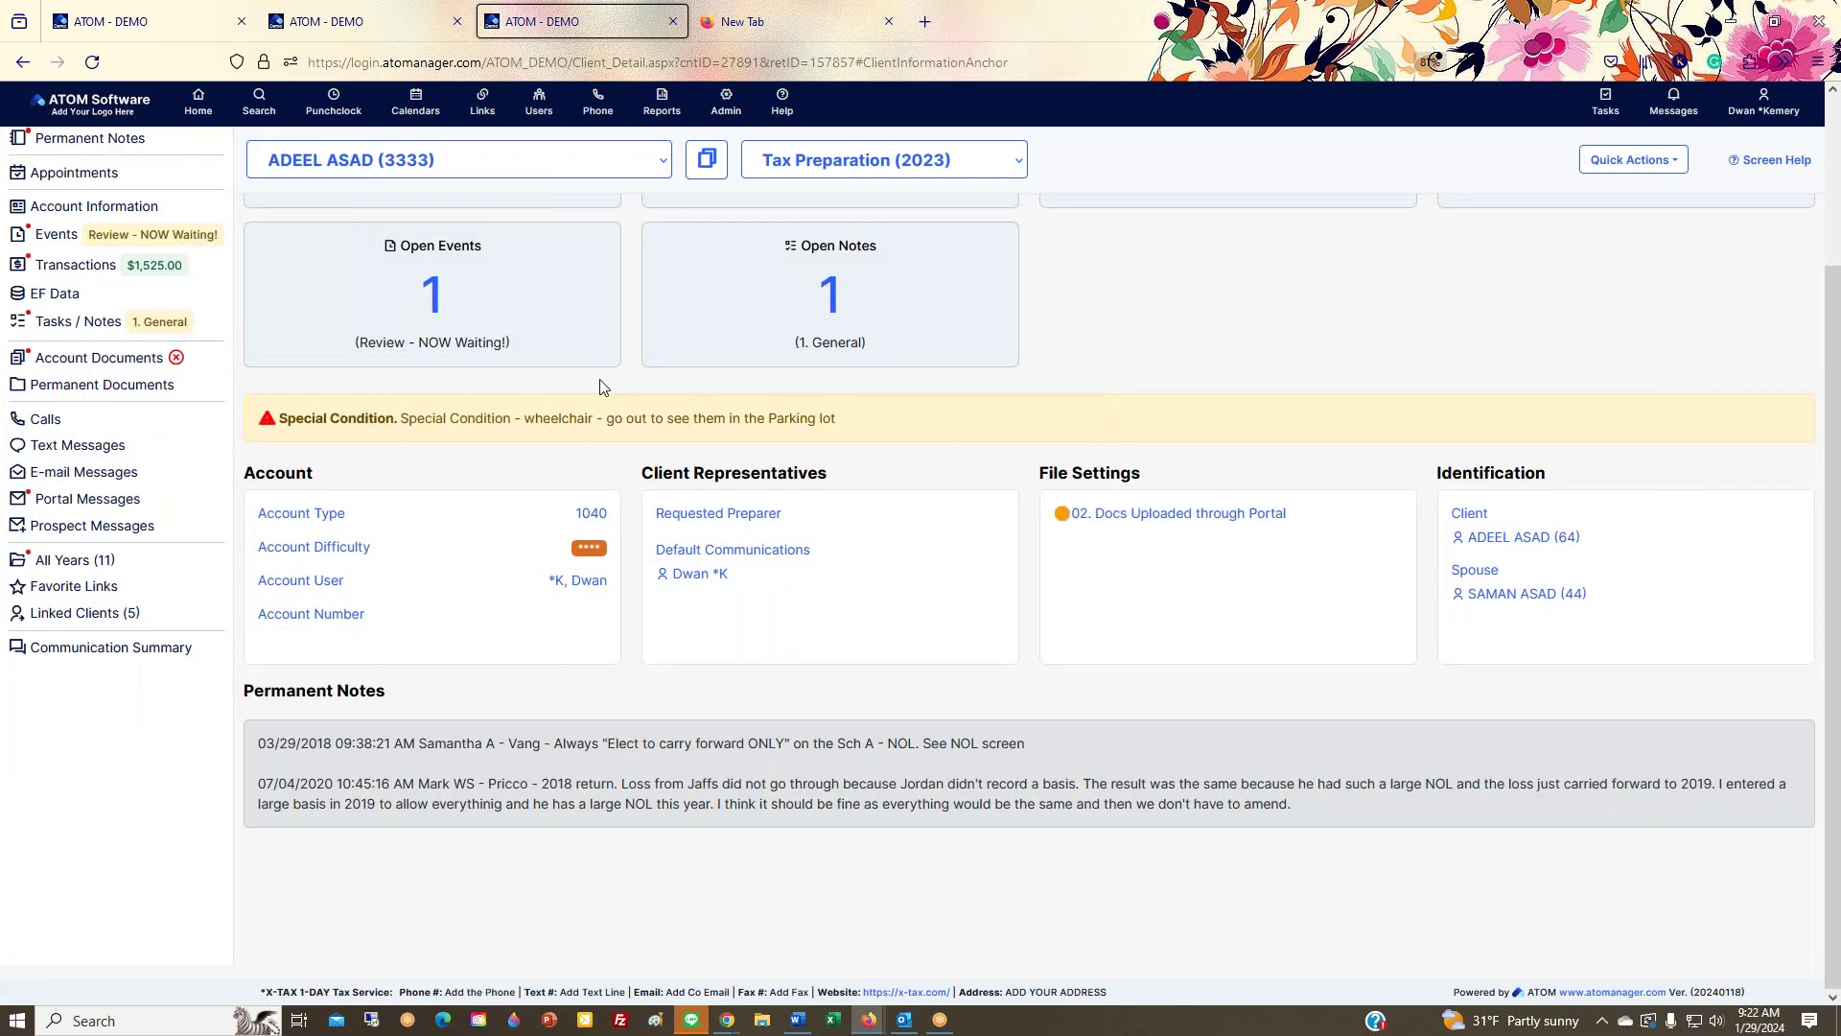
pyautogui.scroll(2, 715, 508)
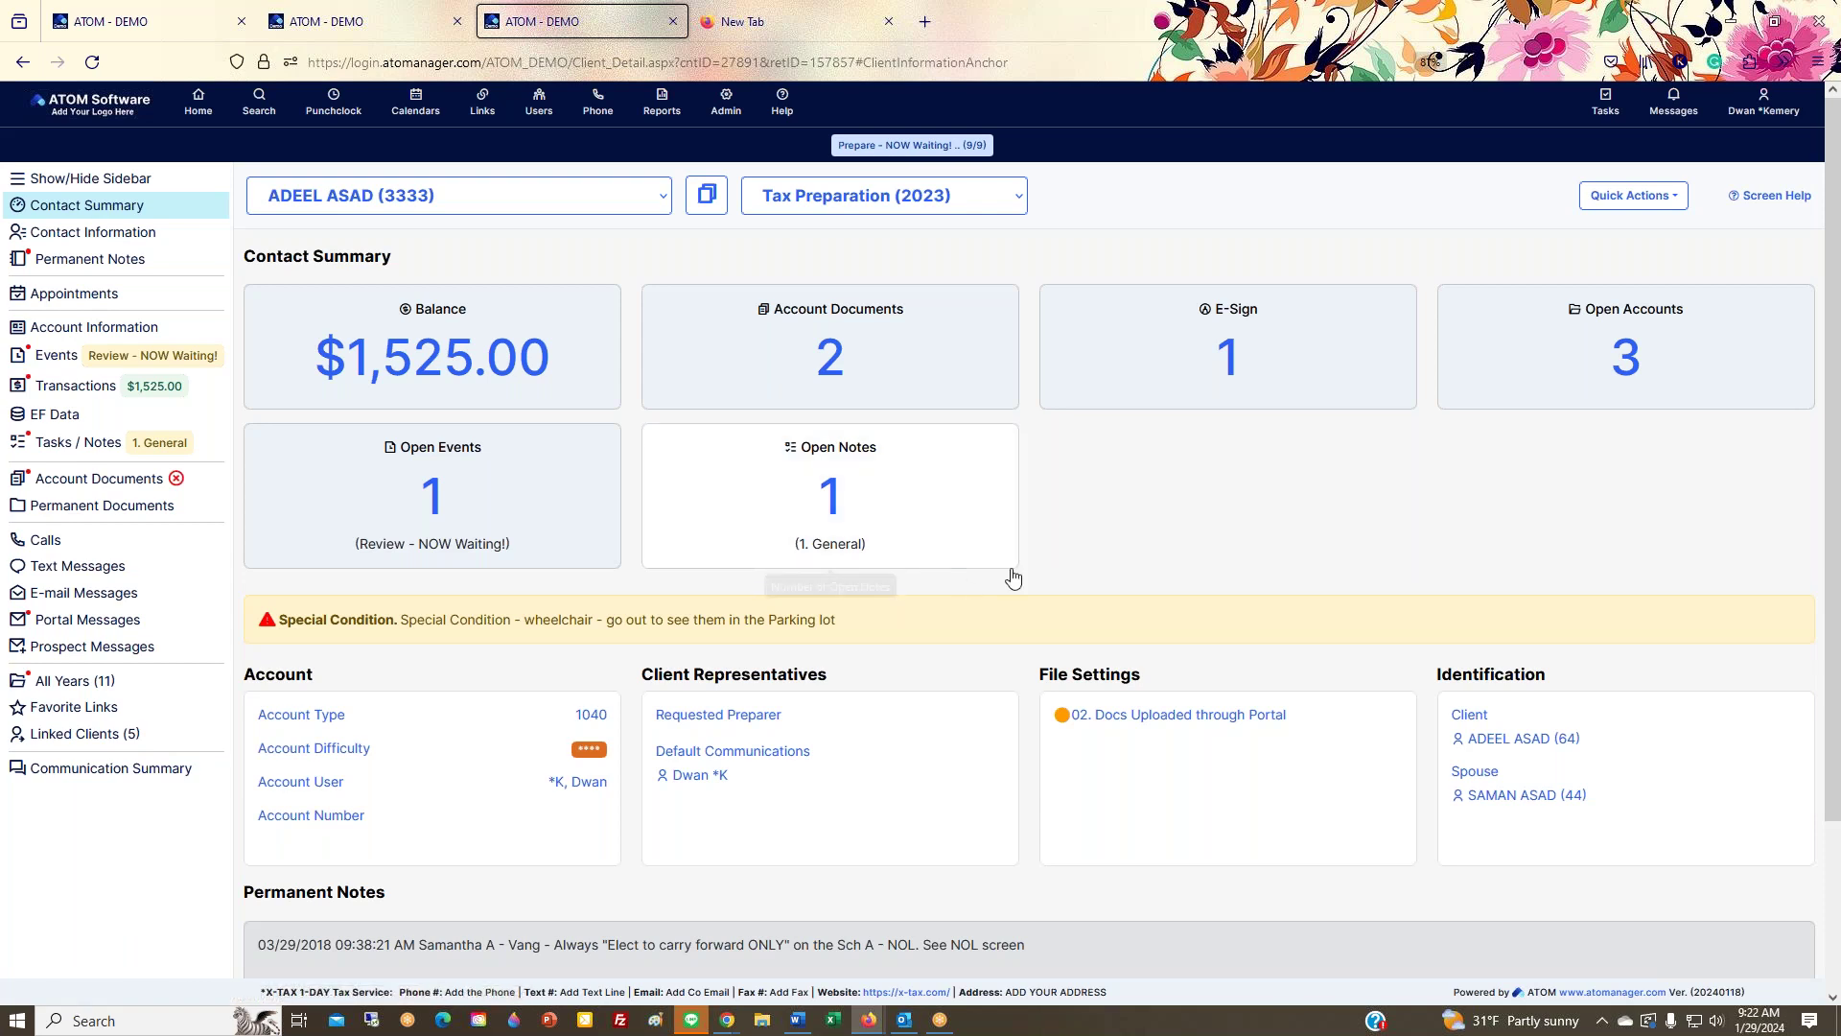
pyautogui.scroll(-2, 1055, 570)
pyautogui.scroll(2, 1055, 540)
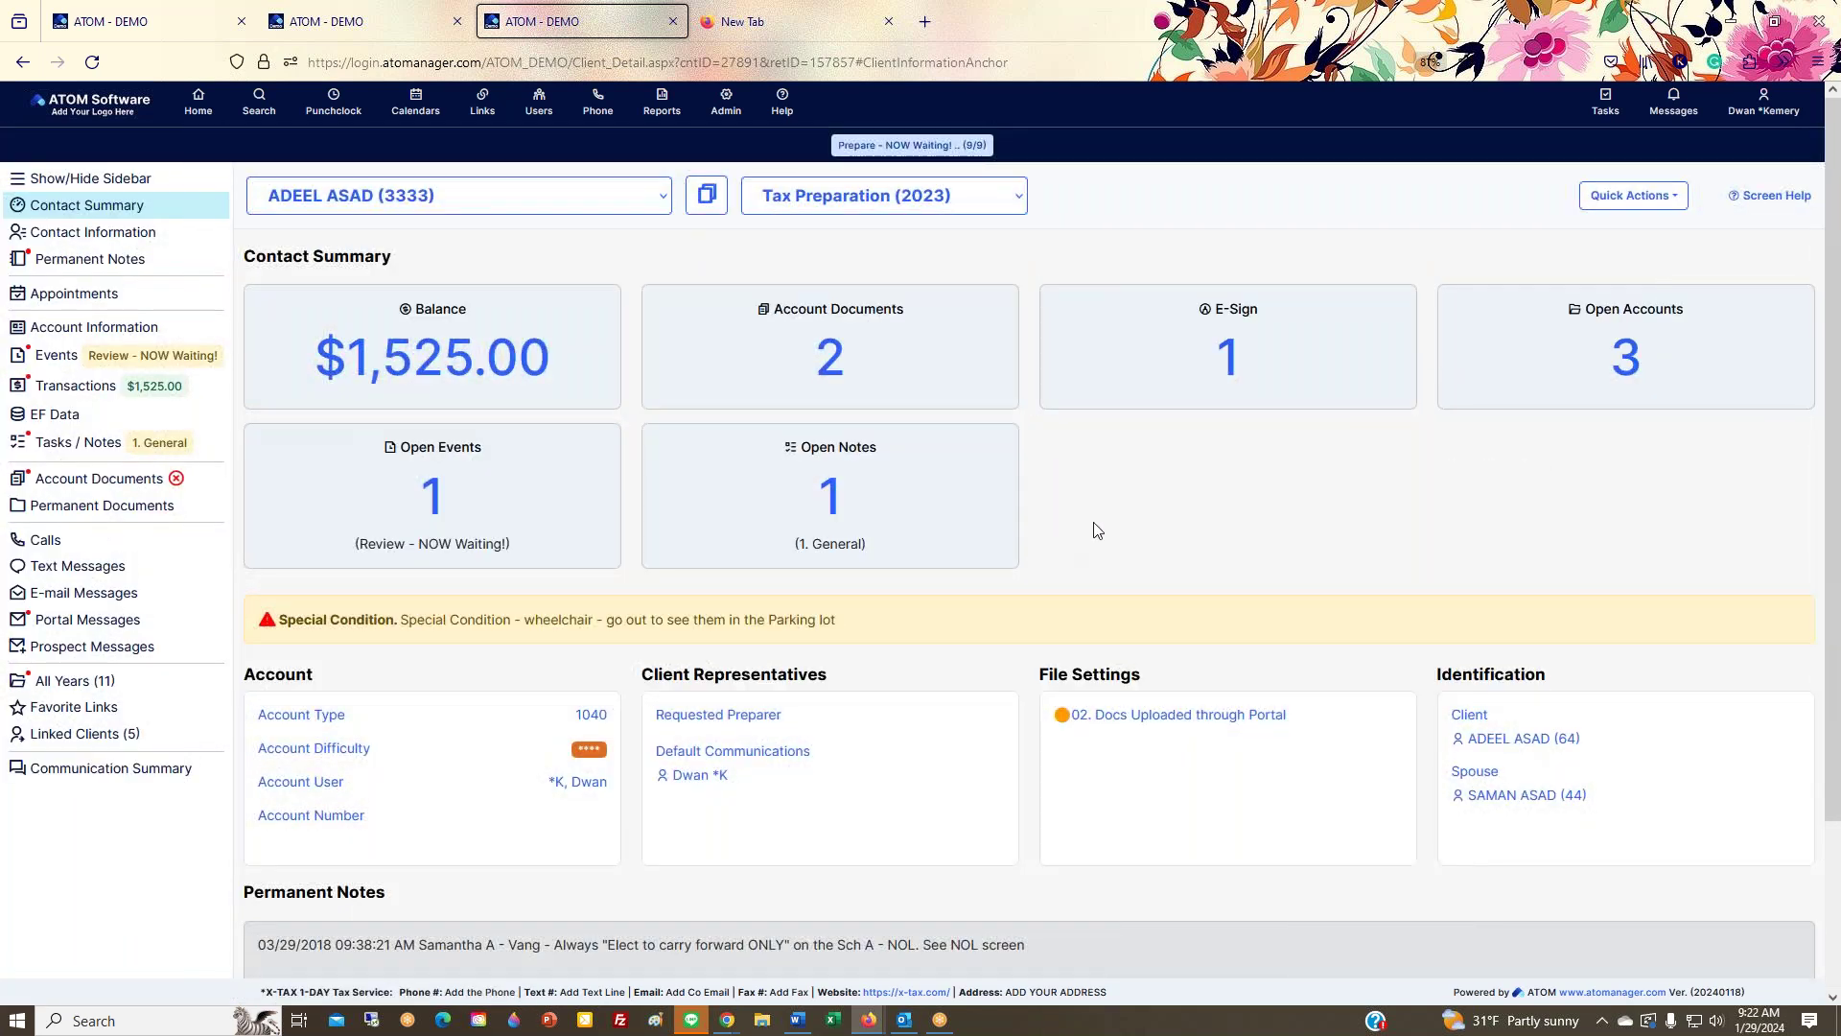
pyautogui.scroll(-2, 1097, 526)
pyautogui.scroll(2, 1079, 518)
pyautogui.click(99, 183)
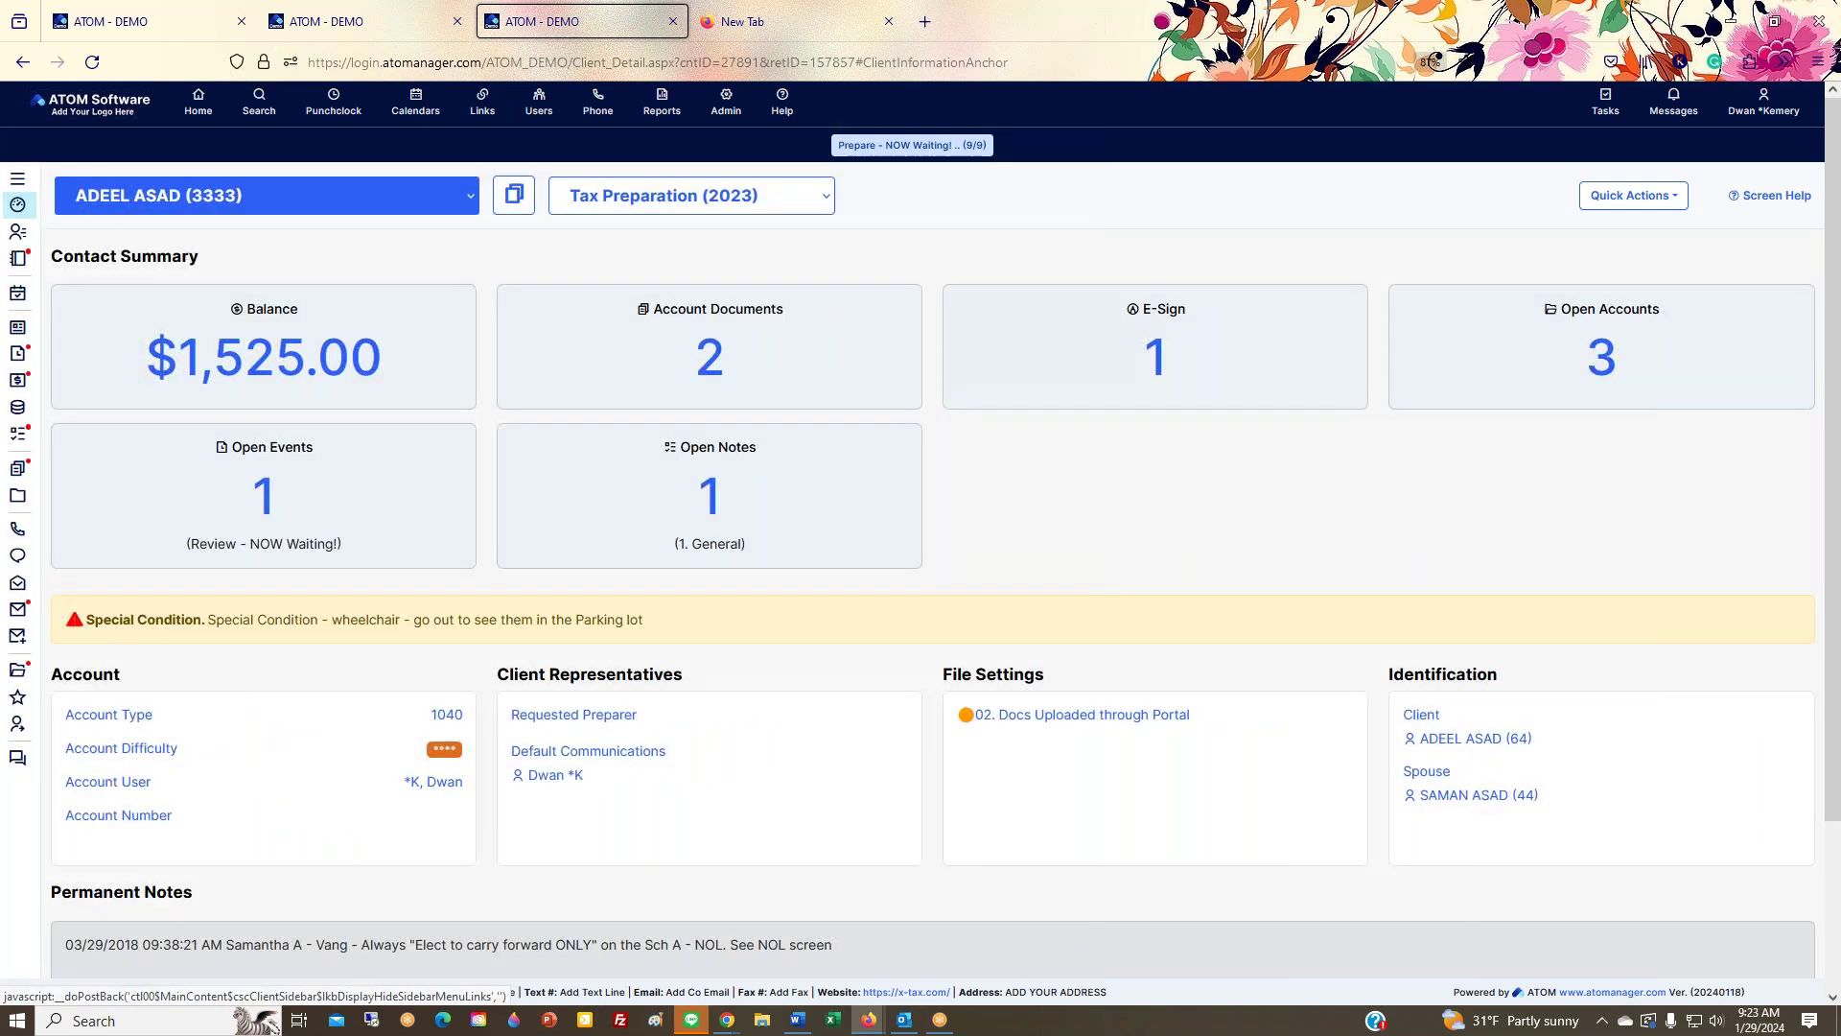
pyautogui.click(18, 179)
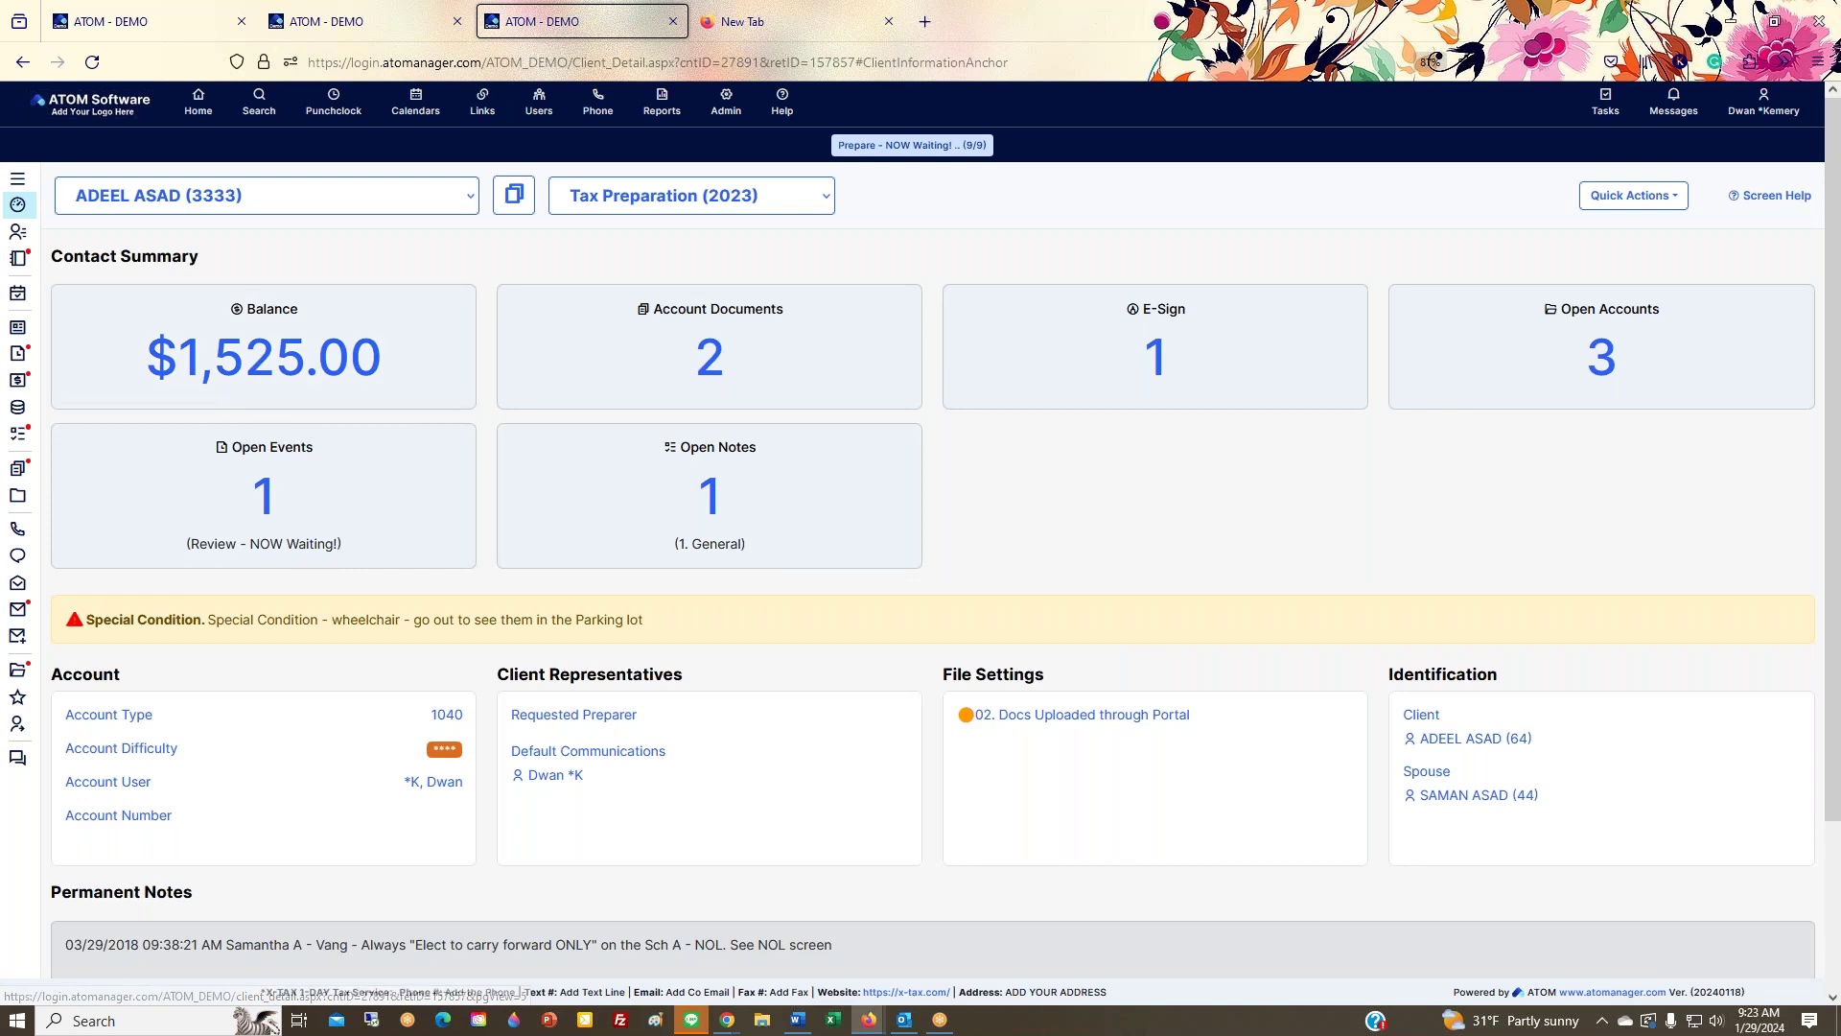
pyautogui.moveTo(34, 187)
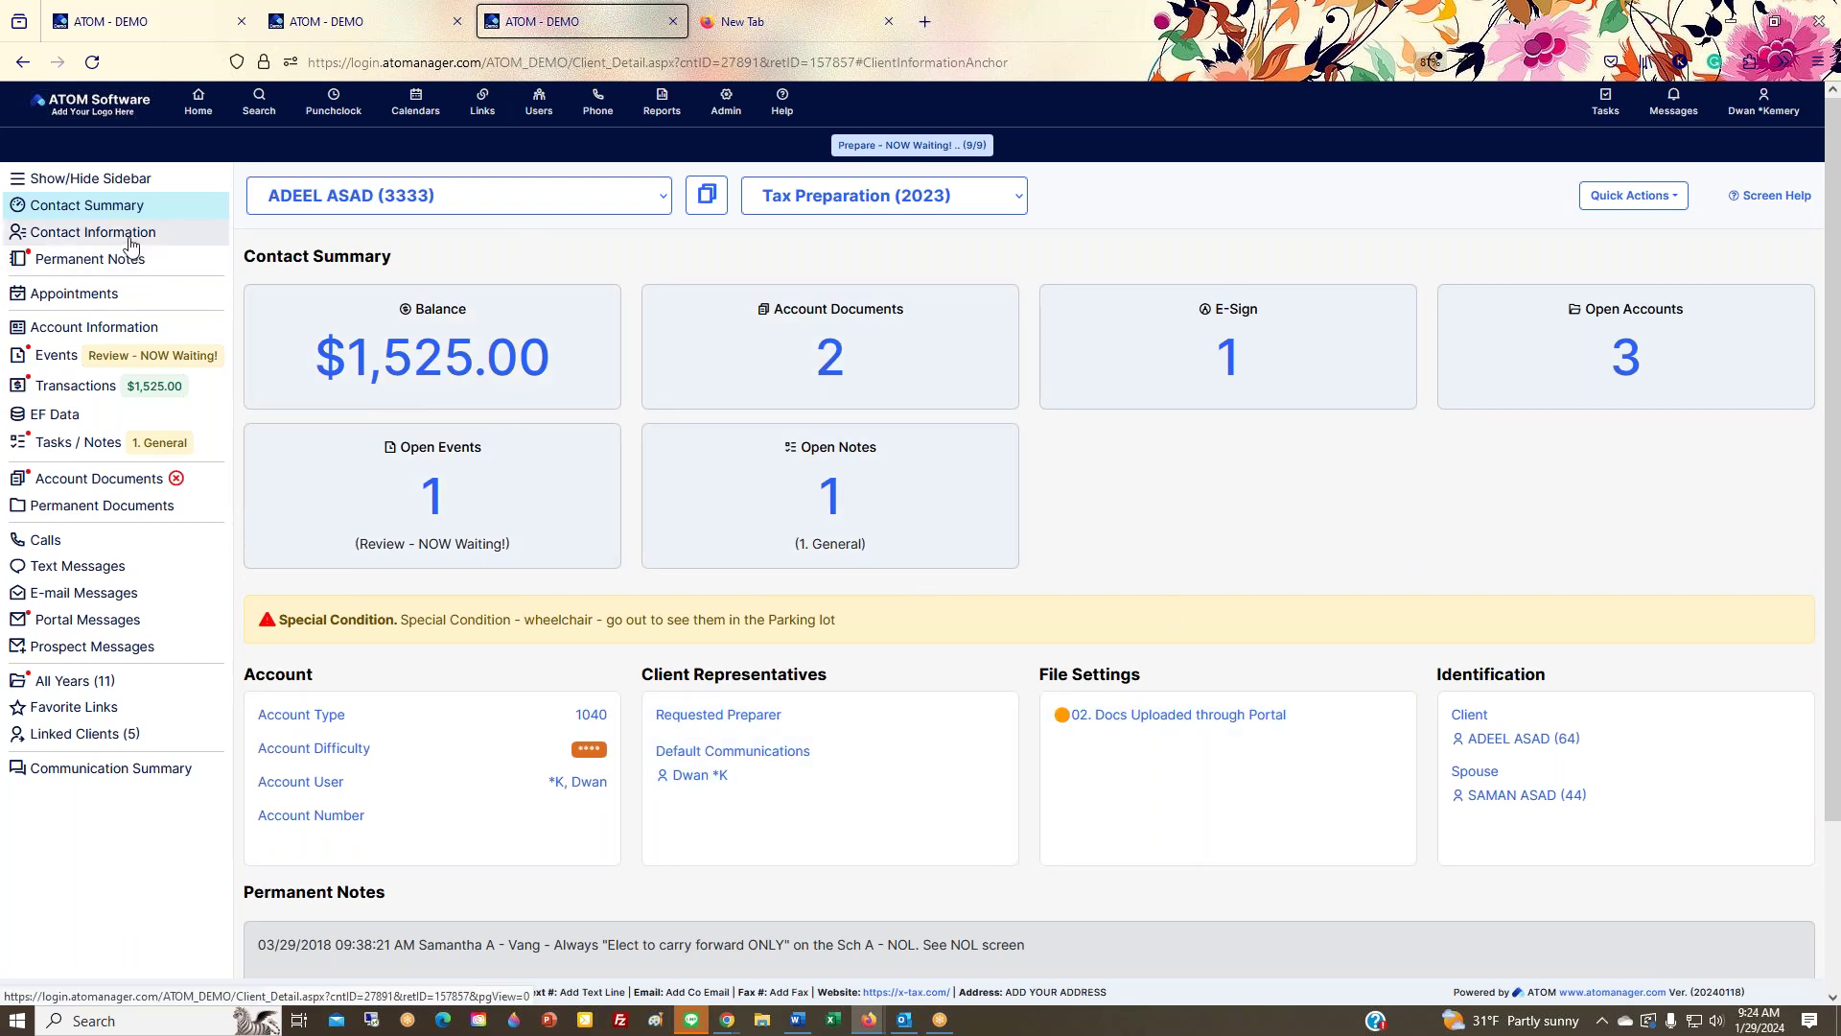
pyautogui.click(92, 239)
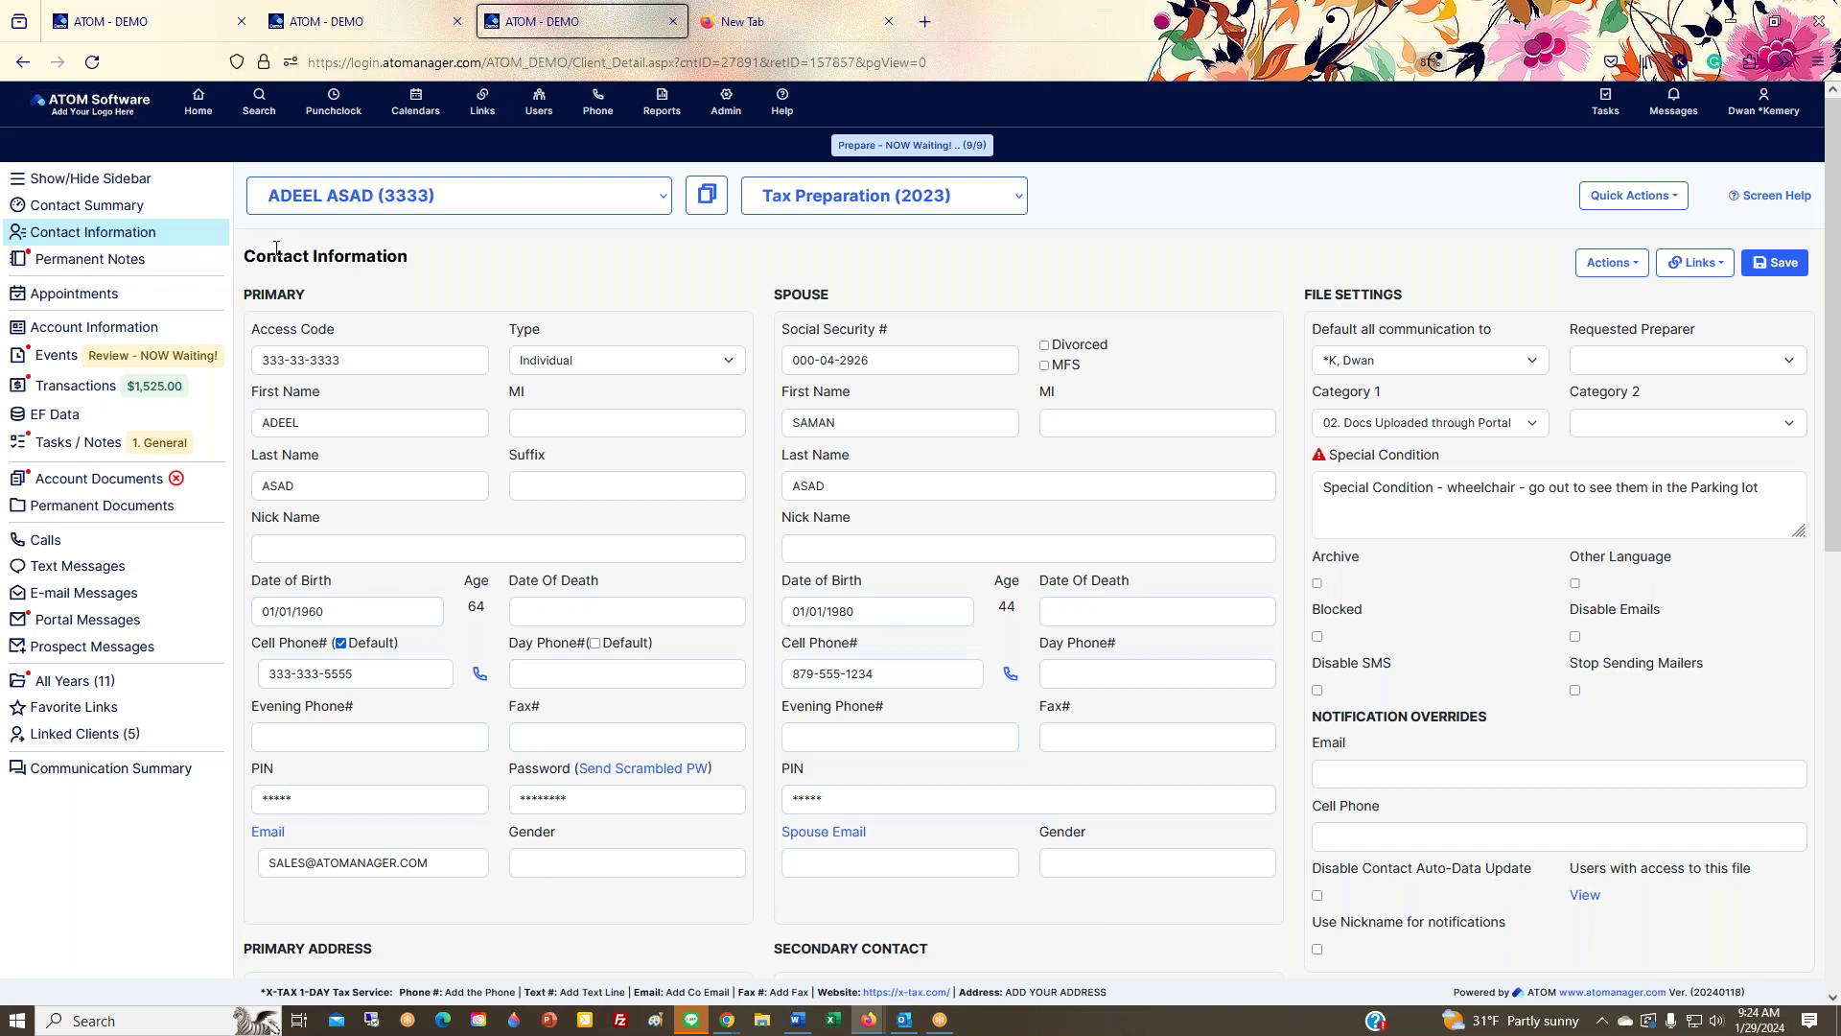
# Step: Review the Contact Information fields, then view the client's Events with the open Review - NOW Waiting! event
pyautogui.scroll(-8, 671, 421)
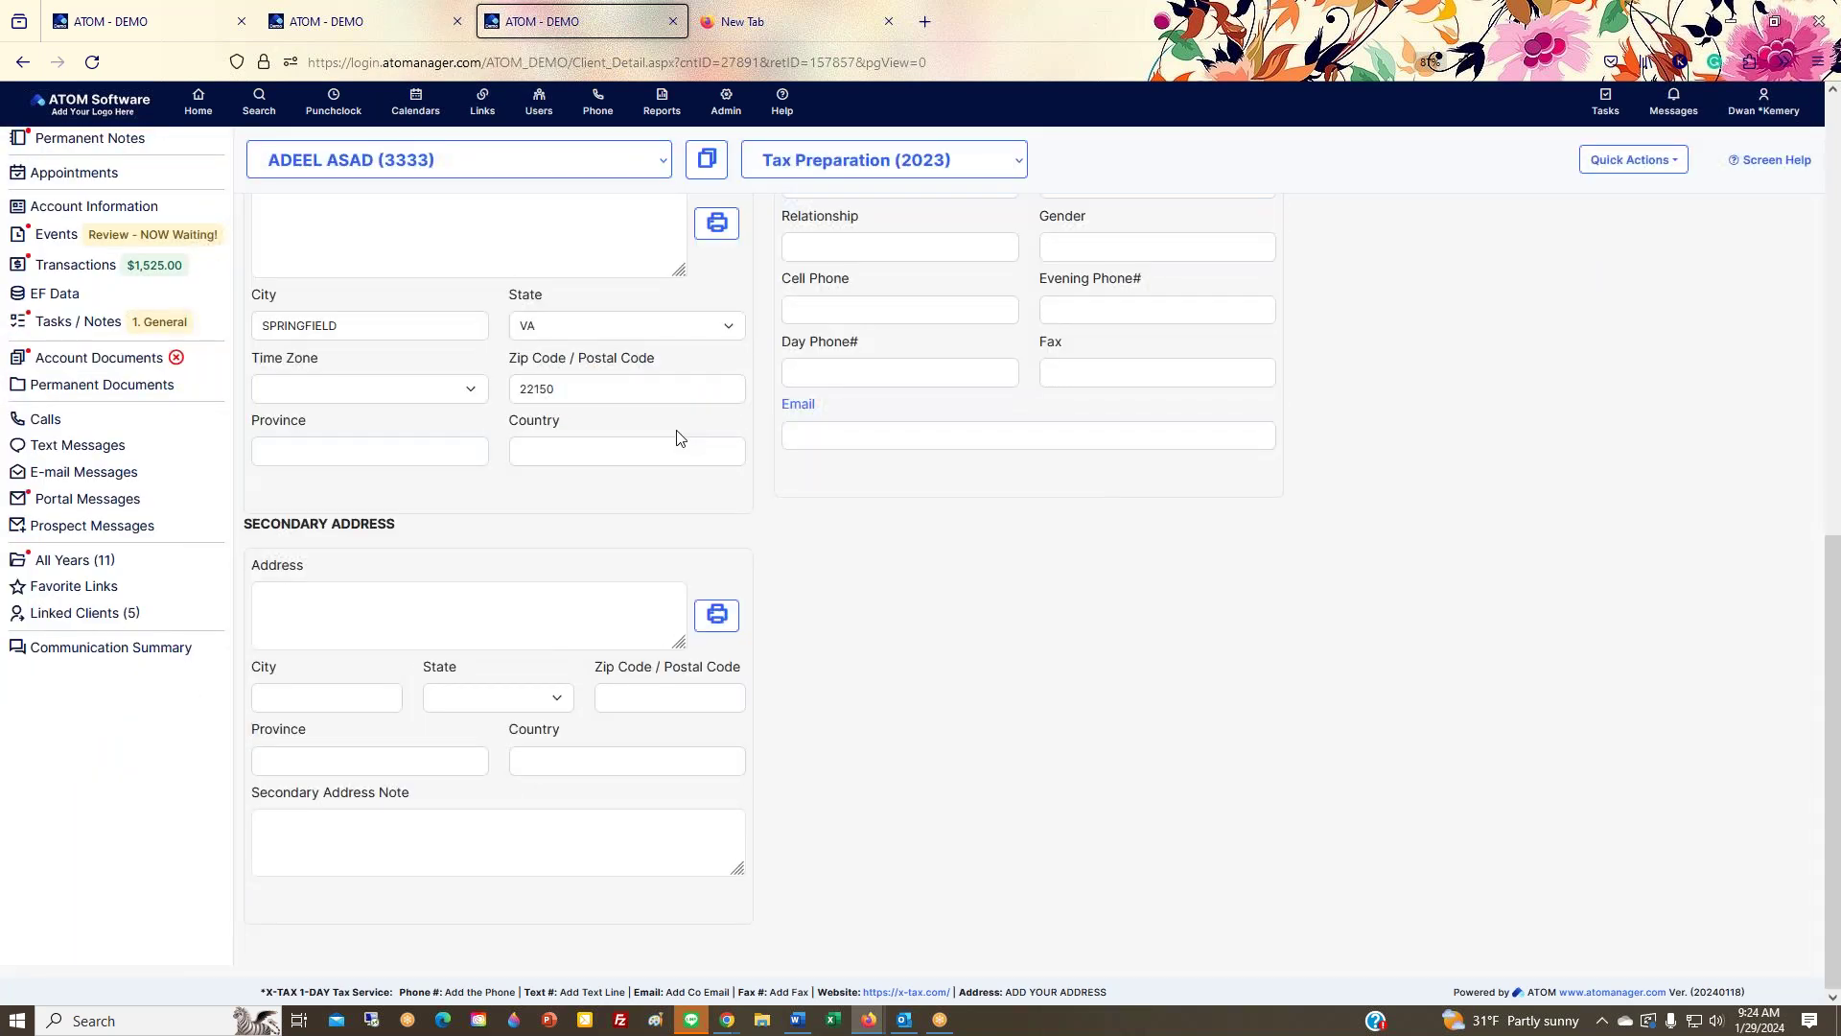
pyautogui.scroll(6, 677, 438)
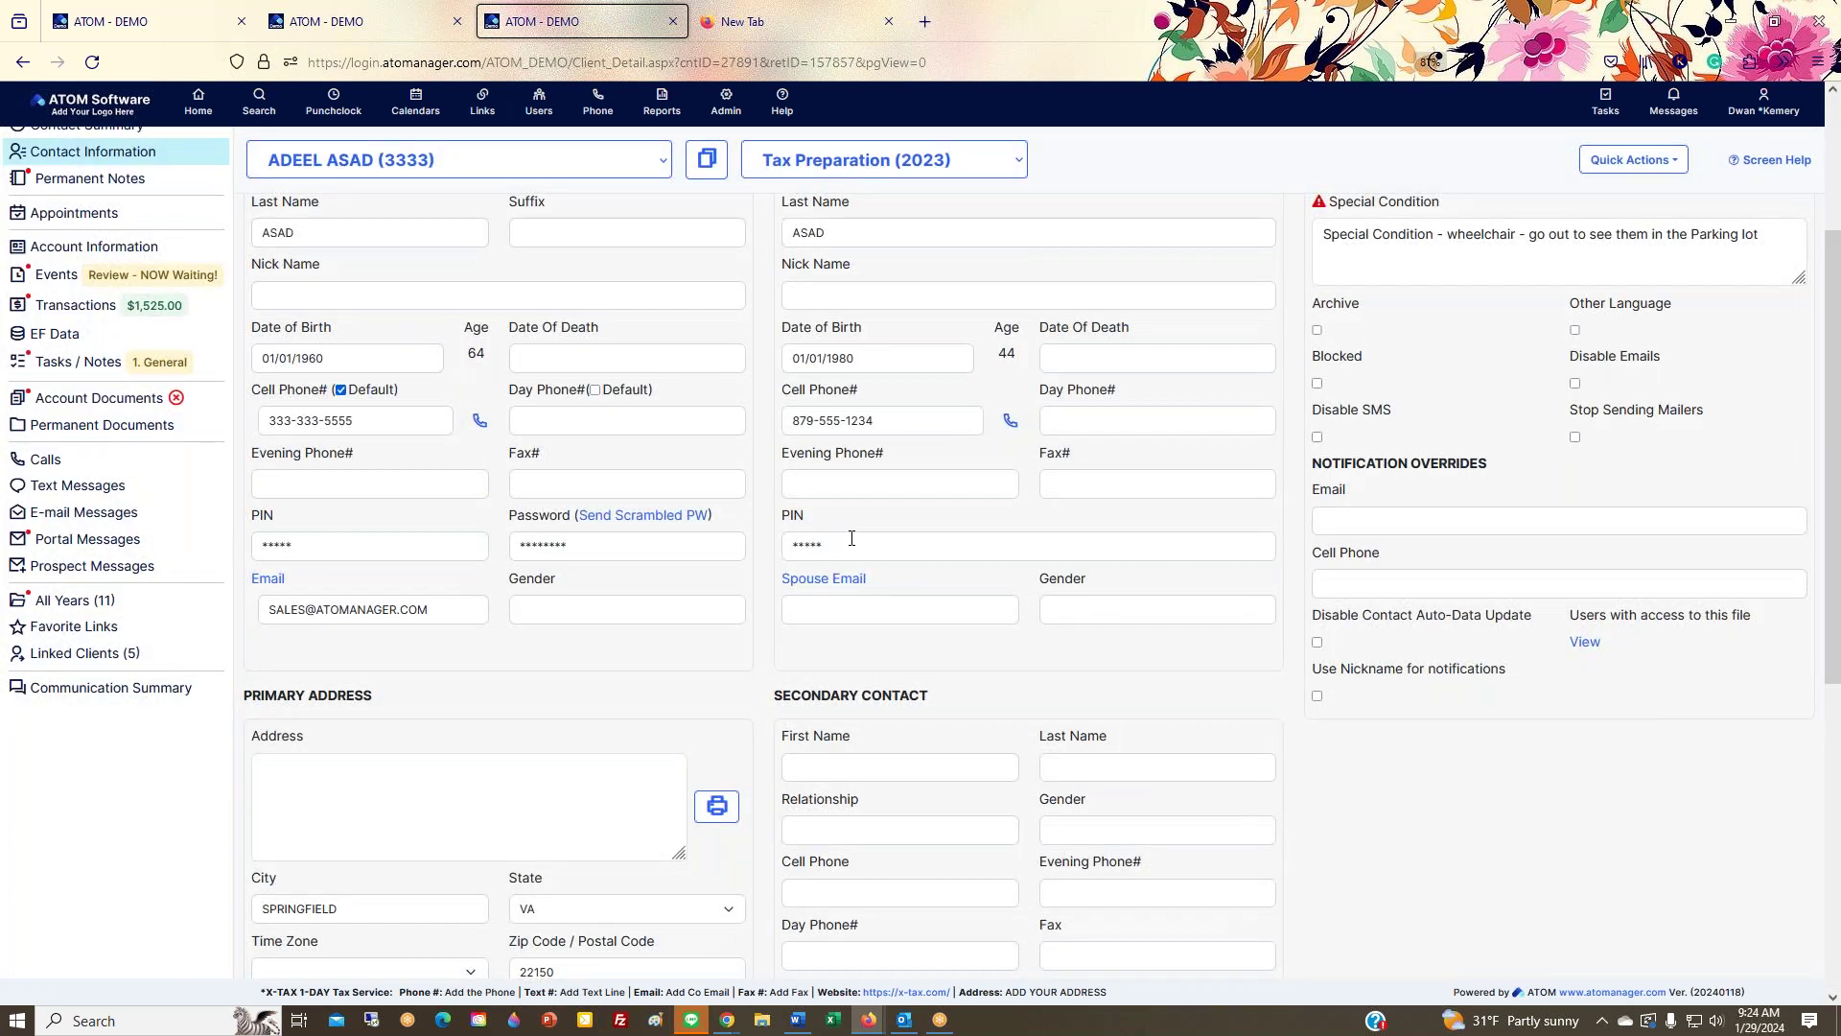
pyautogui.scroll(-3, 1177, 700)
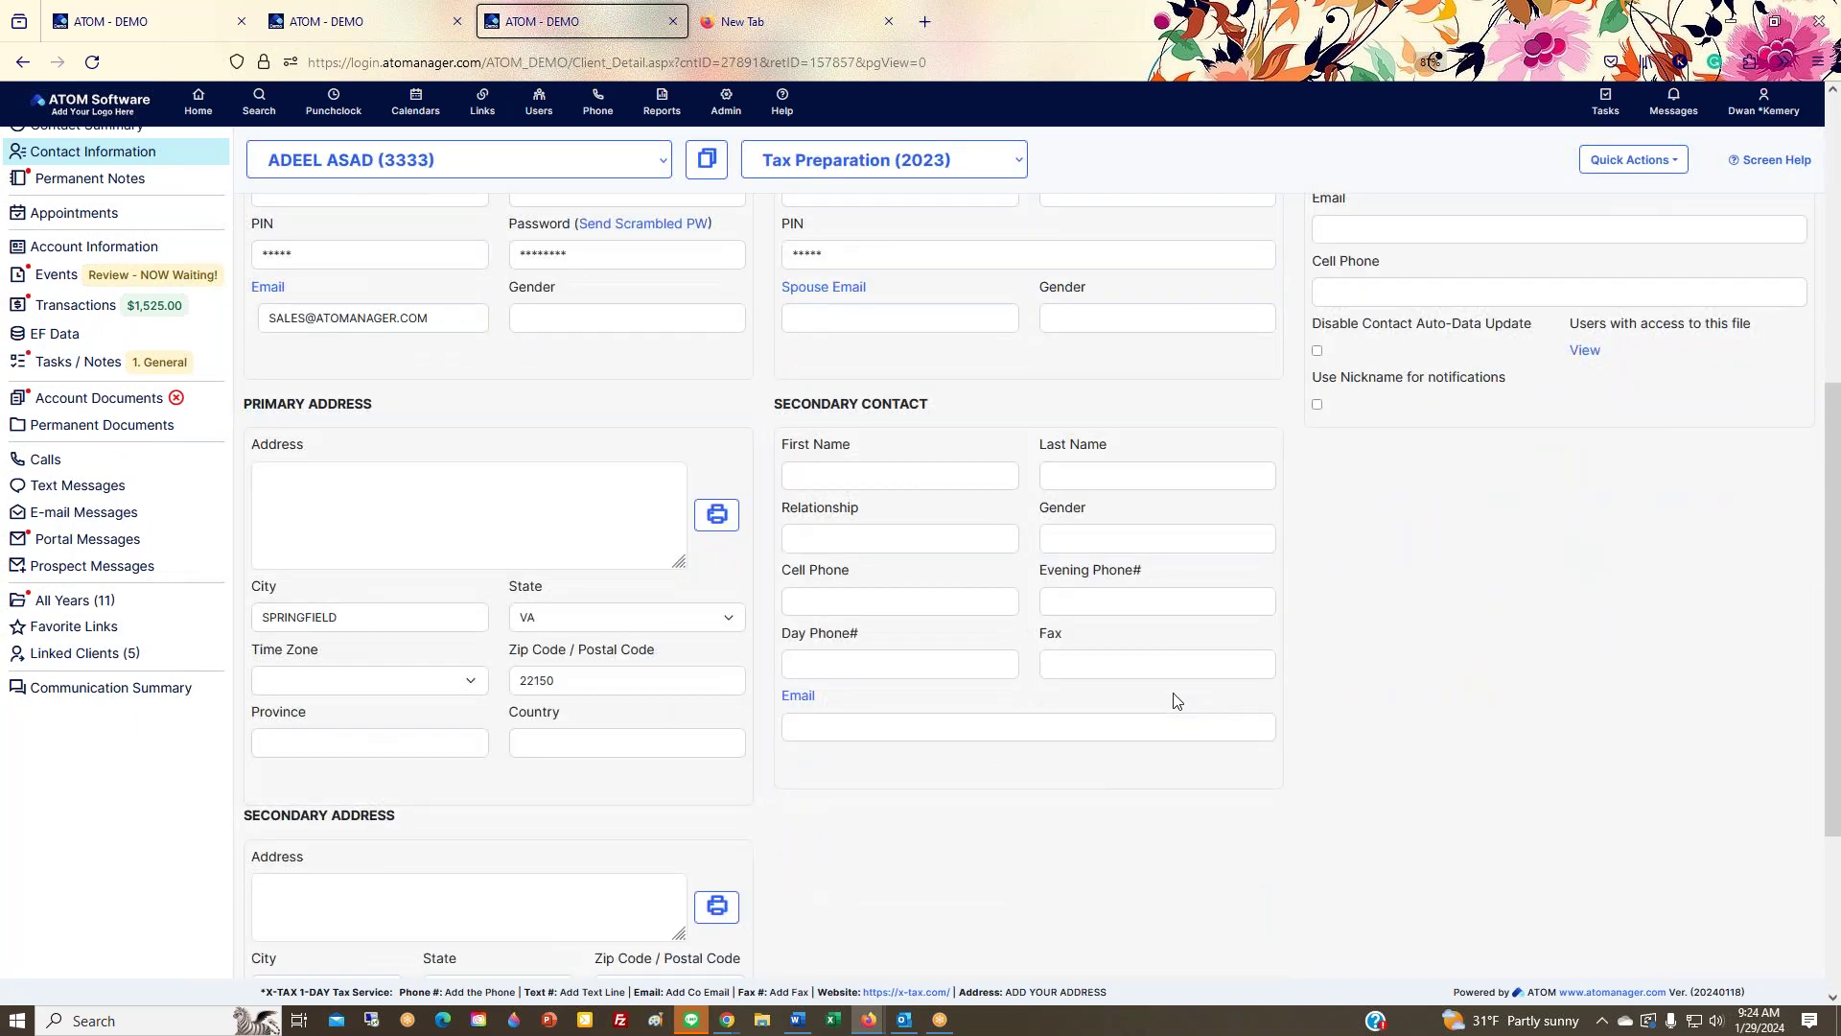
pyautogui.scroll(-2, 1178, 700)
pyautogui.scroll(6, 1178, 700)
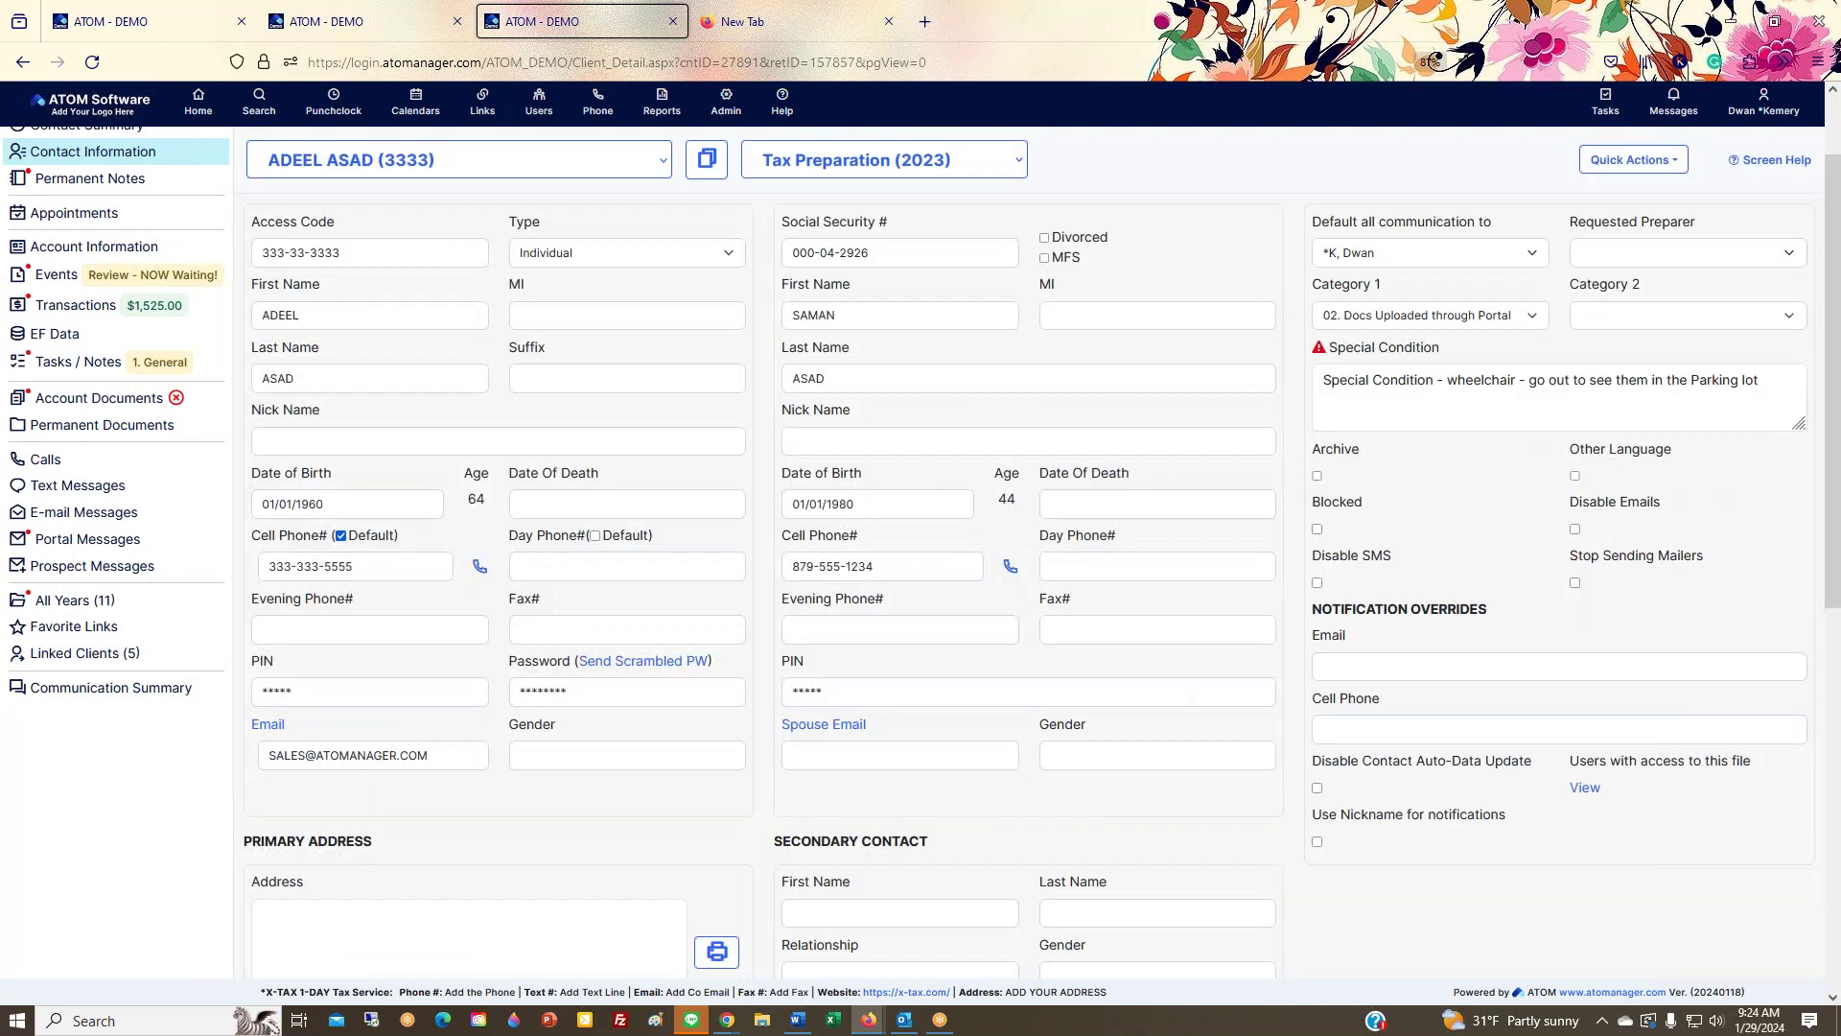
pyautogui.scroll(1, 1161, 690)
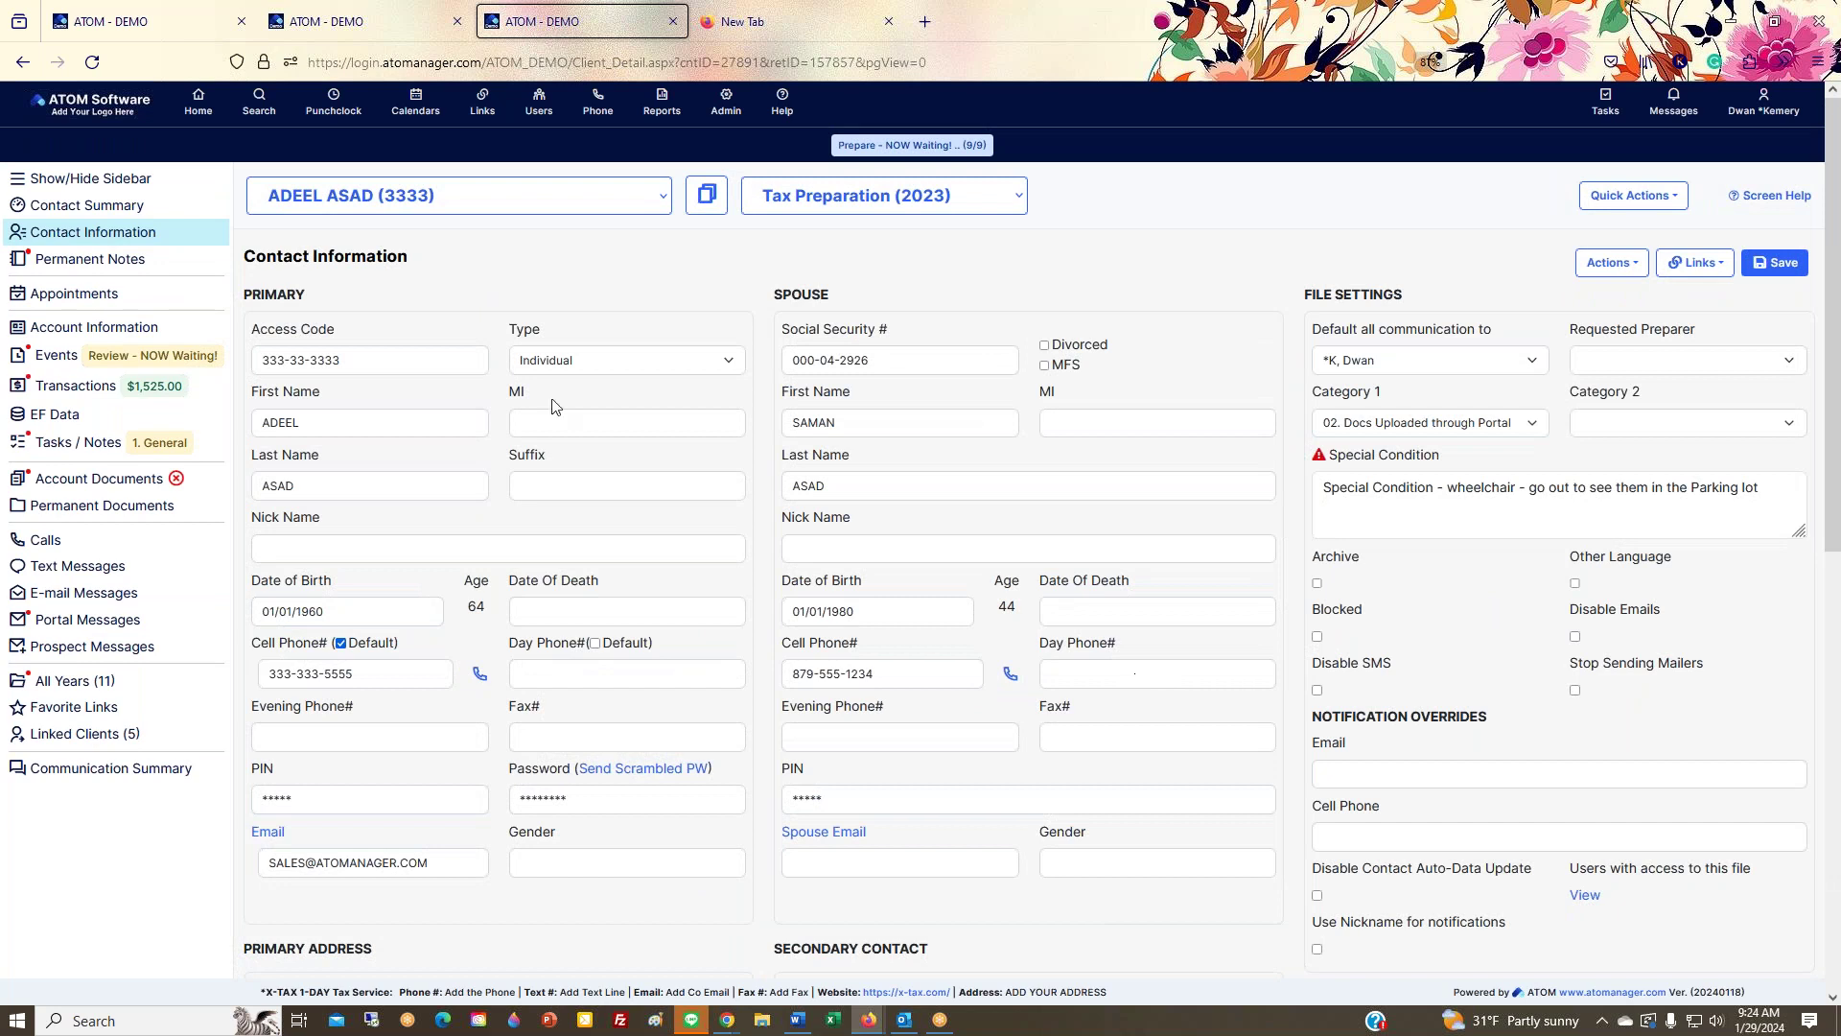
pyautogui.click(57, 363)
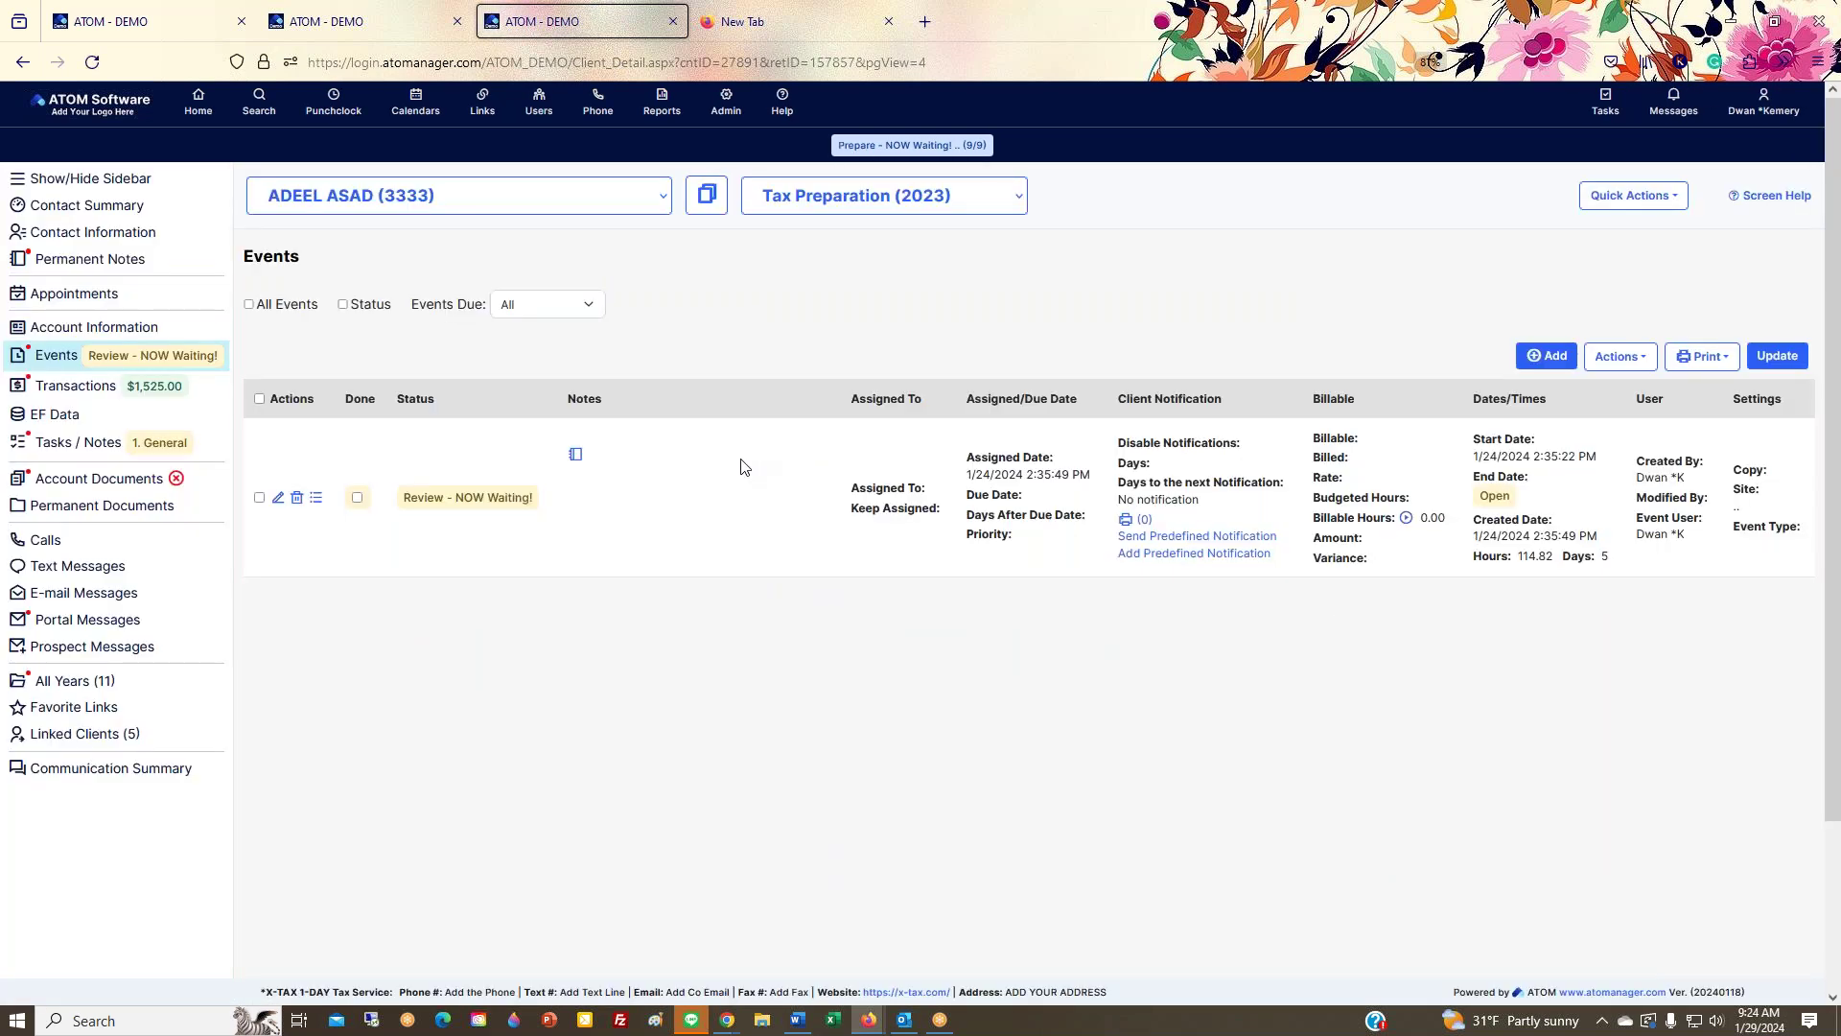
# Step: Visit the client's Contact Information and Permanent Notes pages, then return to the Contact Summary
pyautogui.click(152, 242)
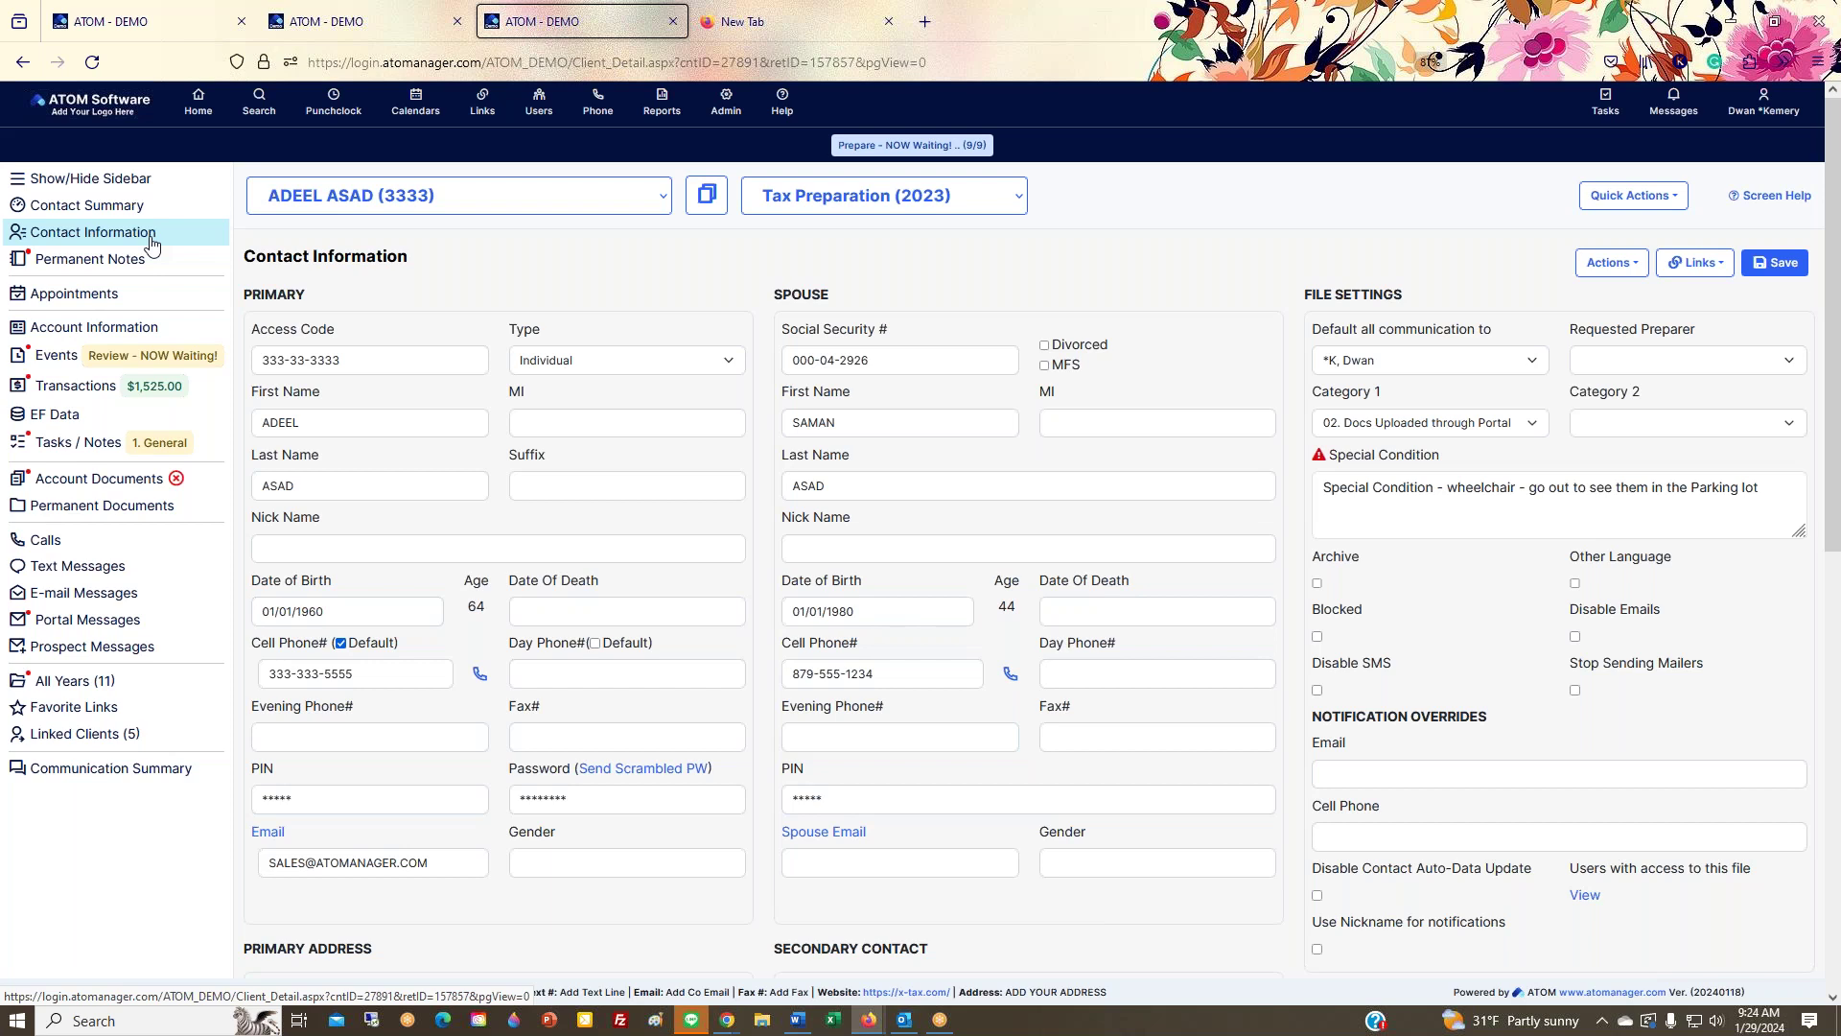
pyautogui.click(144, 260)
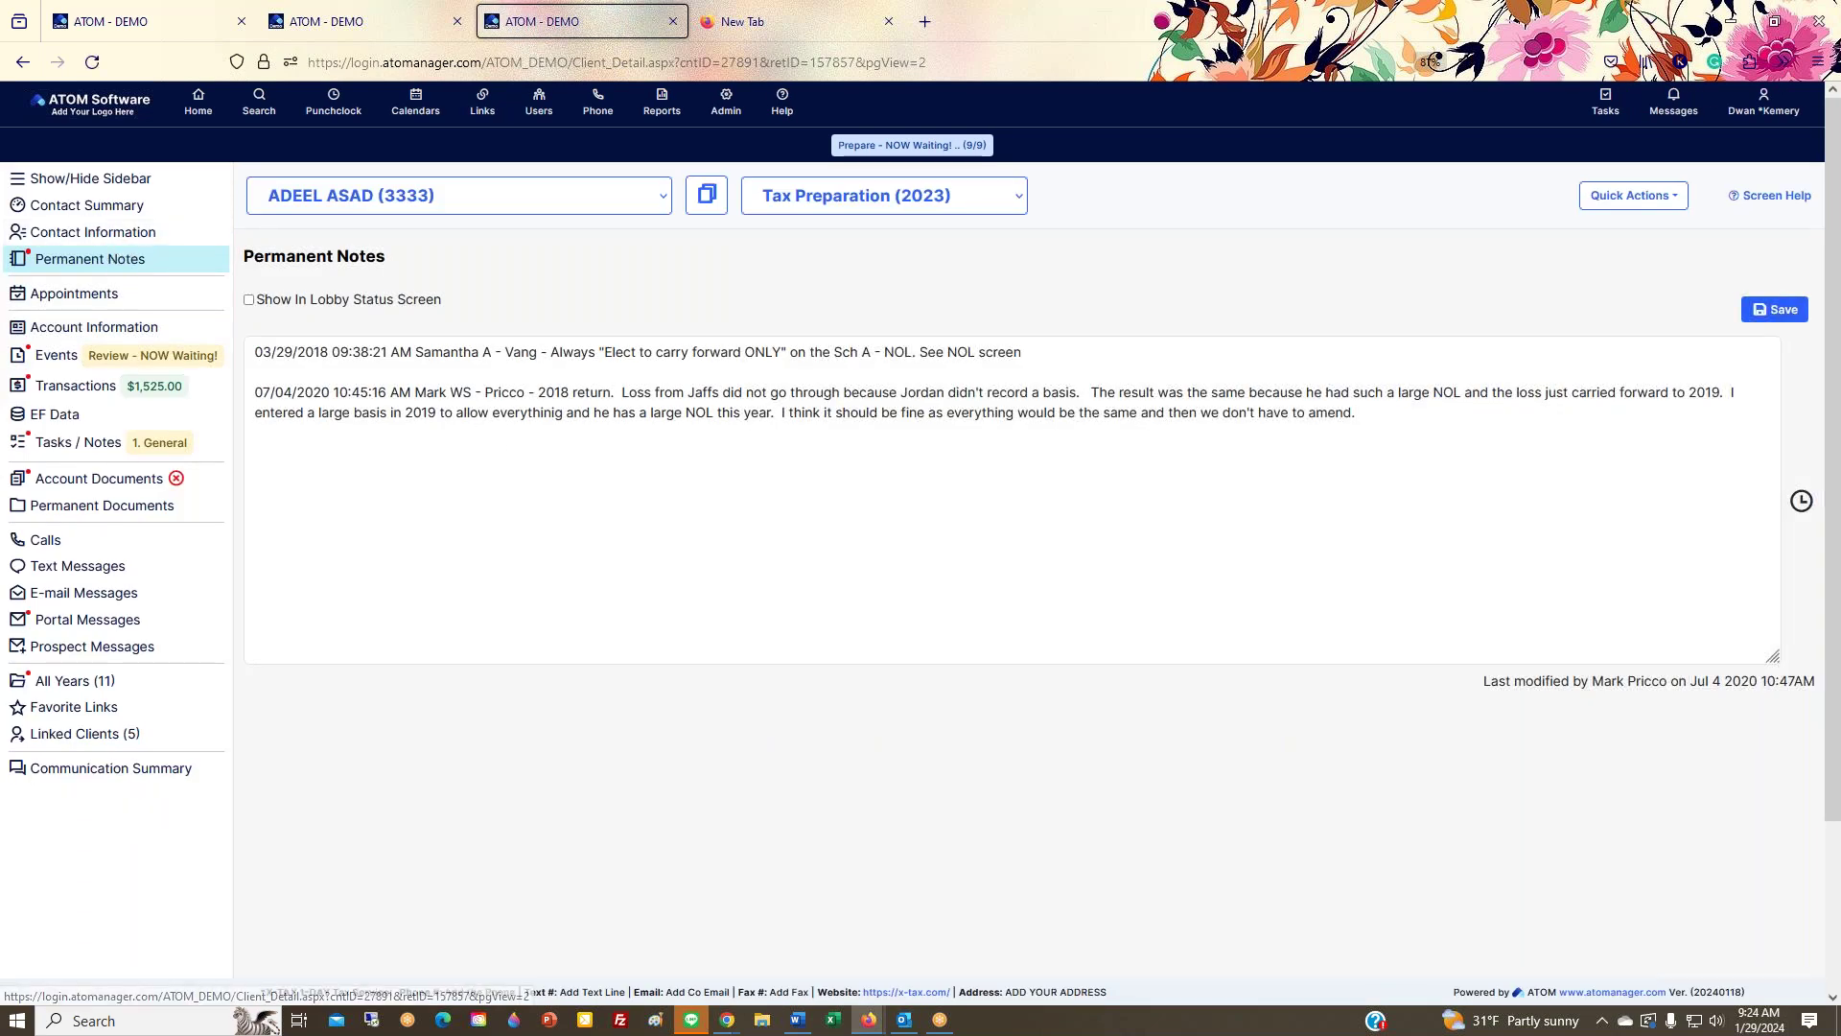
pyautogui.click(129, 207)
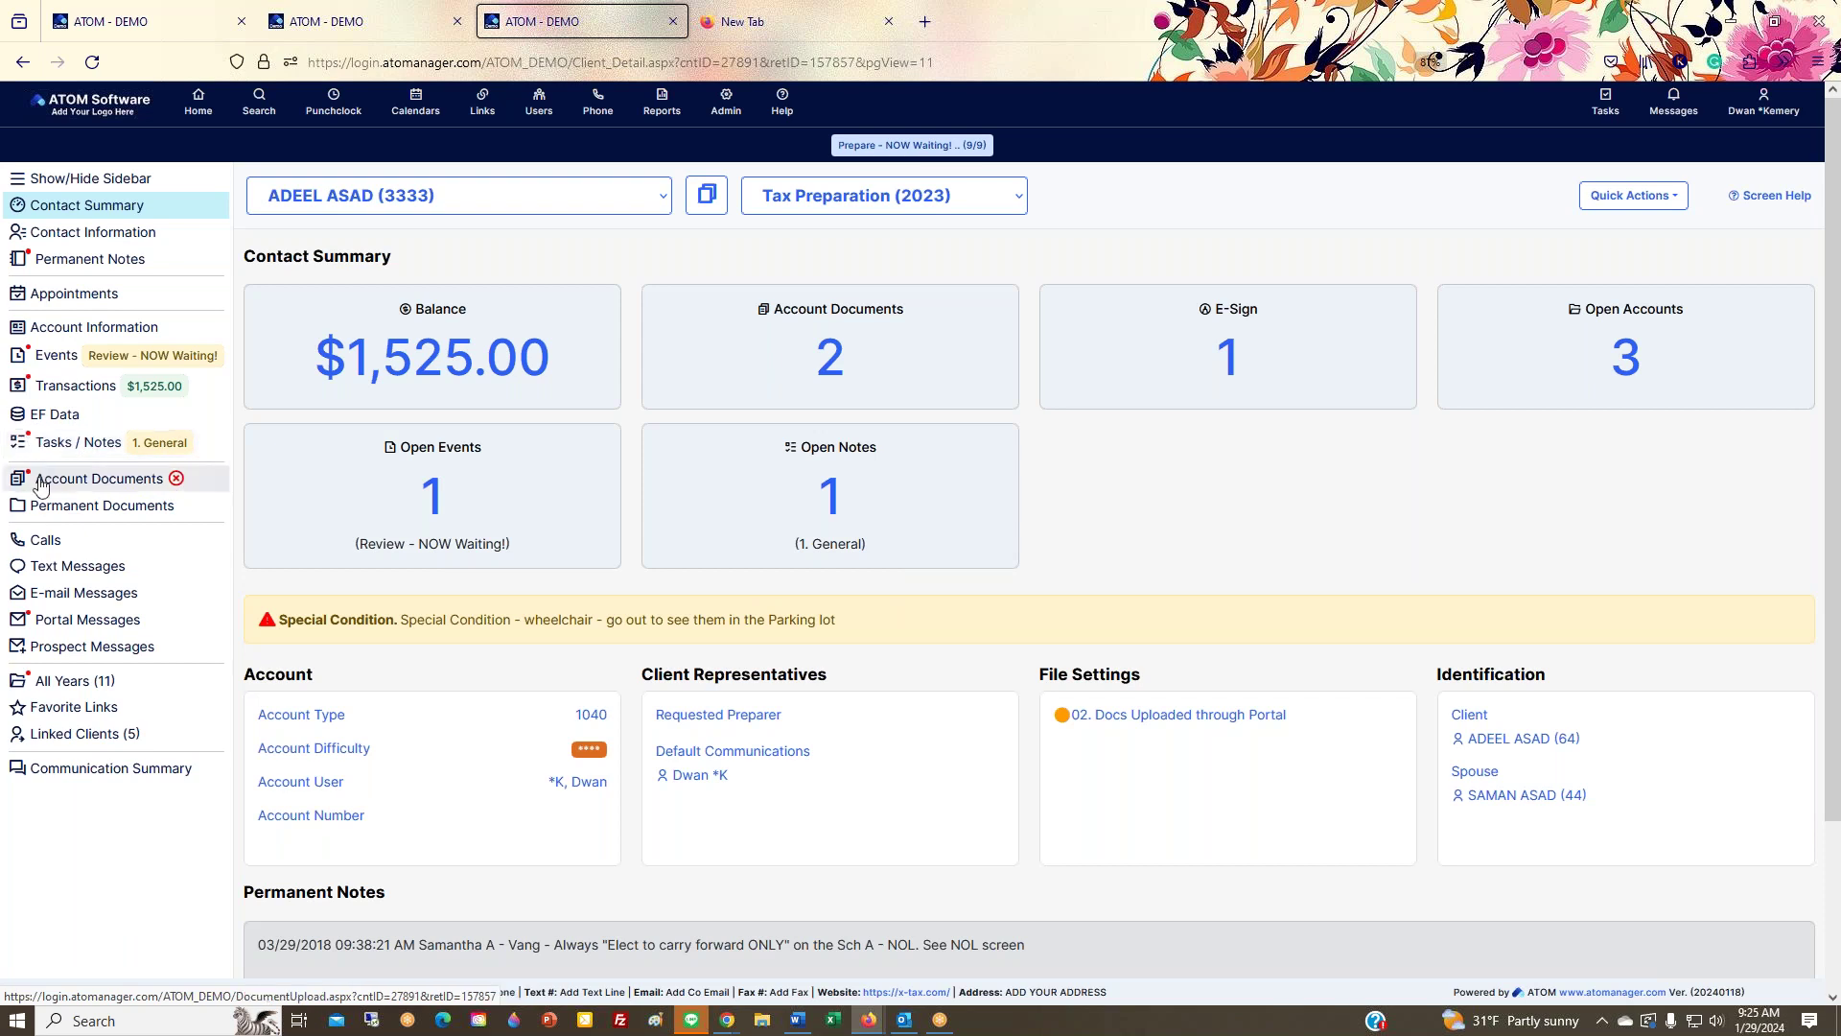
# Step: Open the client's Account Documents listing 2024 Update Image Text.png and YTL logo 2.jpg
pyautogui.moveTo(177, 484)
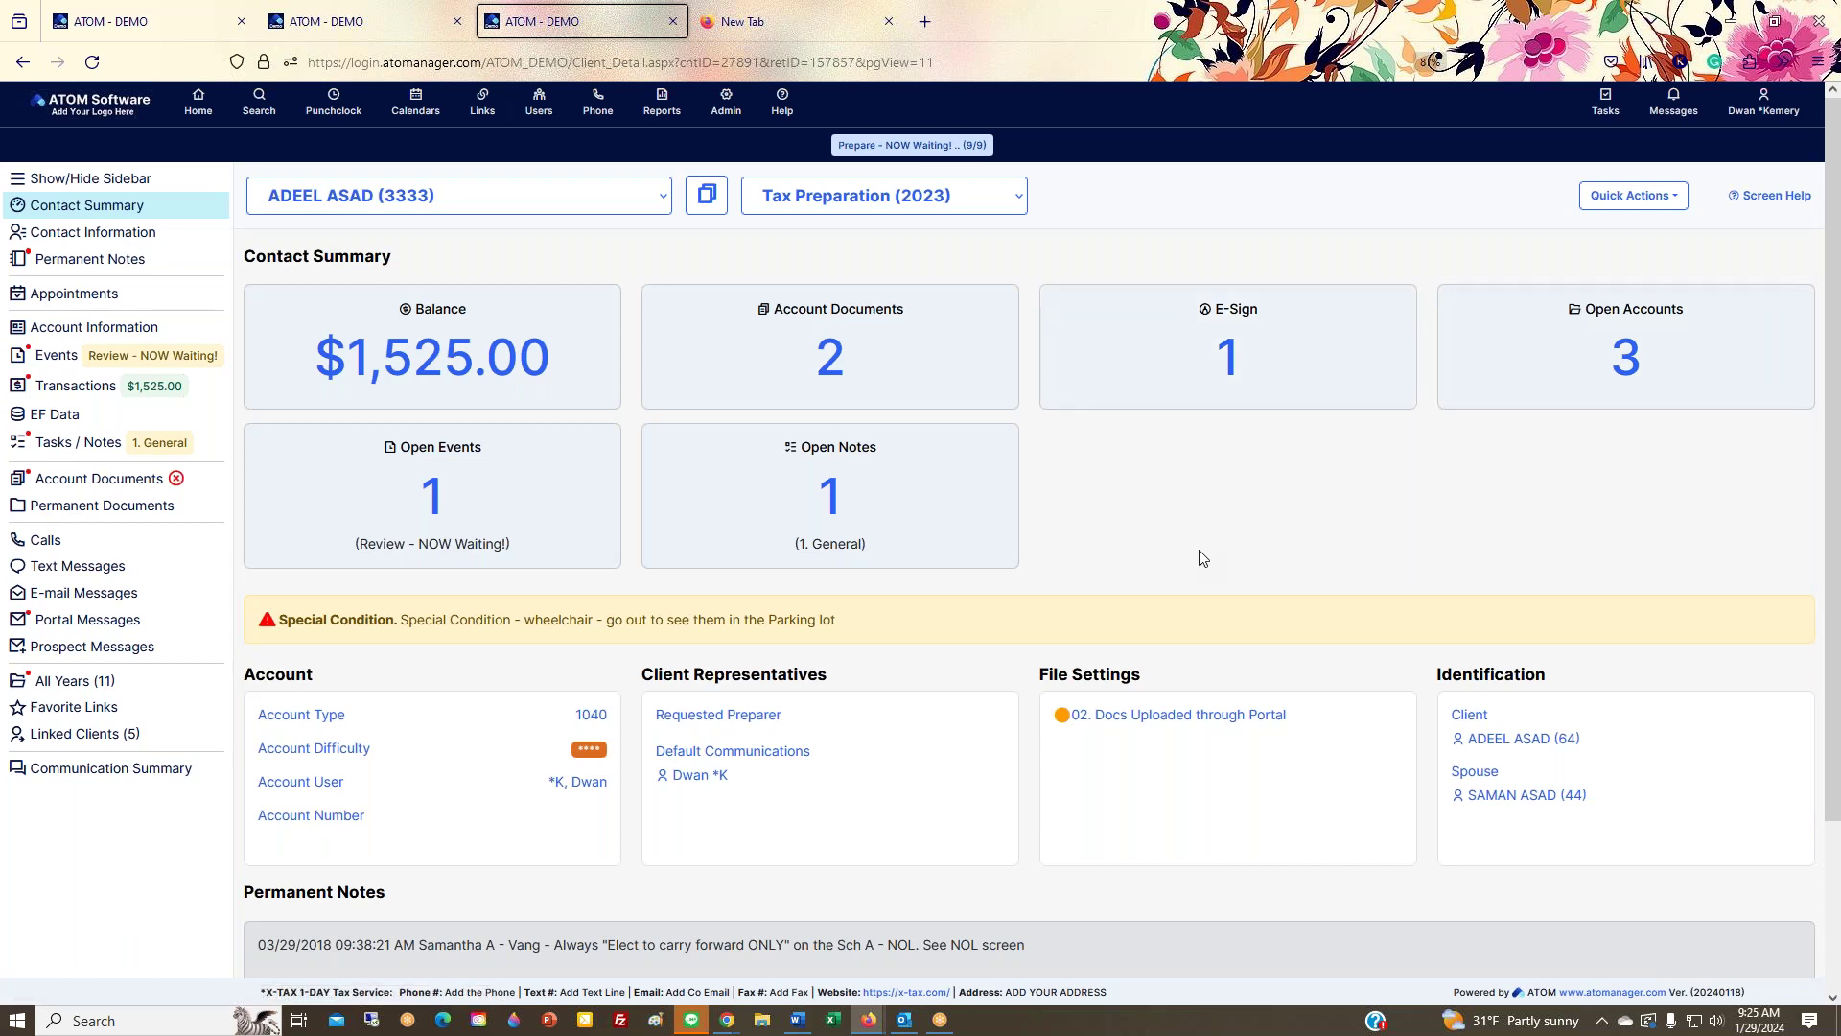
pyautogui.scroll(-2, 1203, 453)
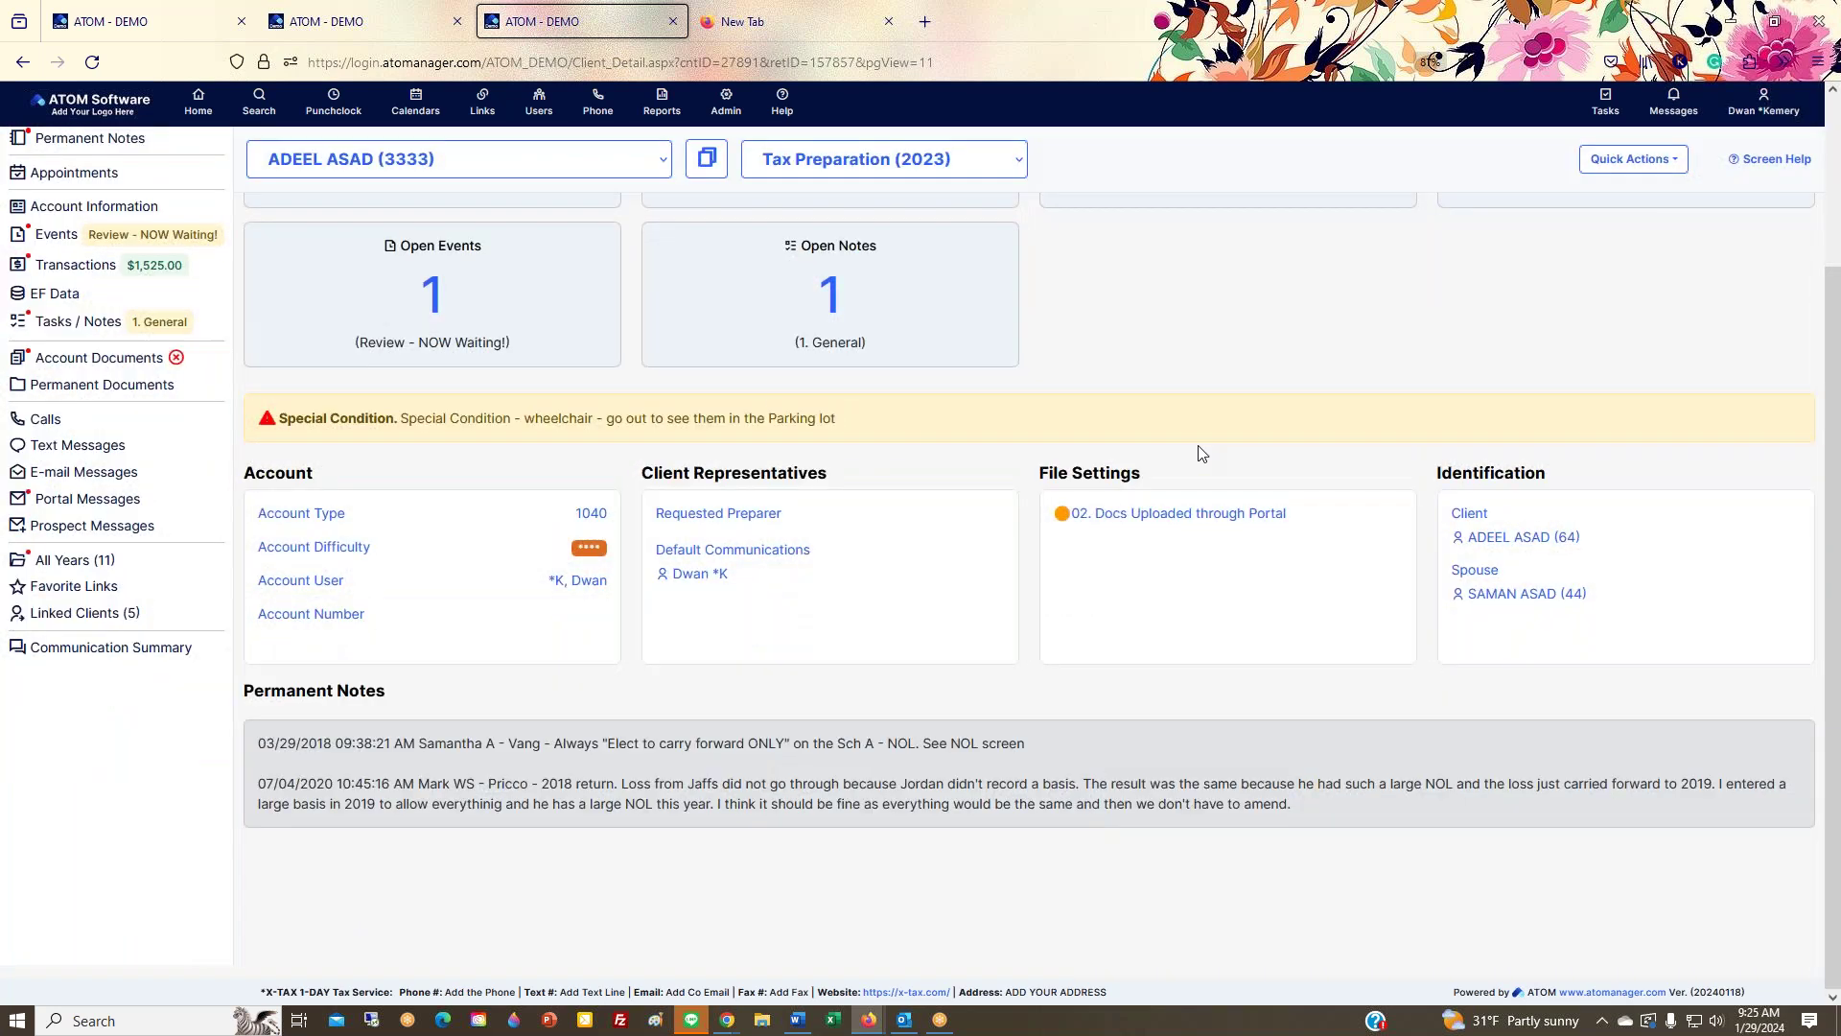
pyautogui.scroll(2, 1202, 452)
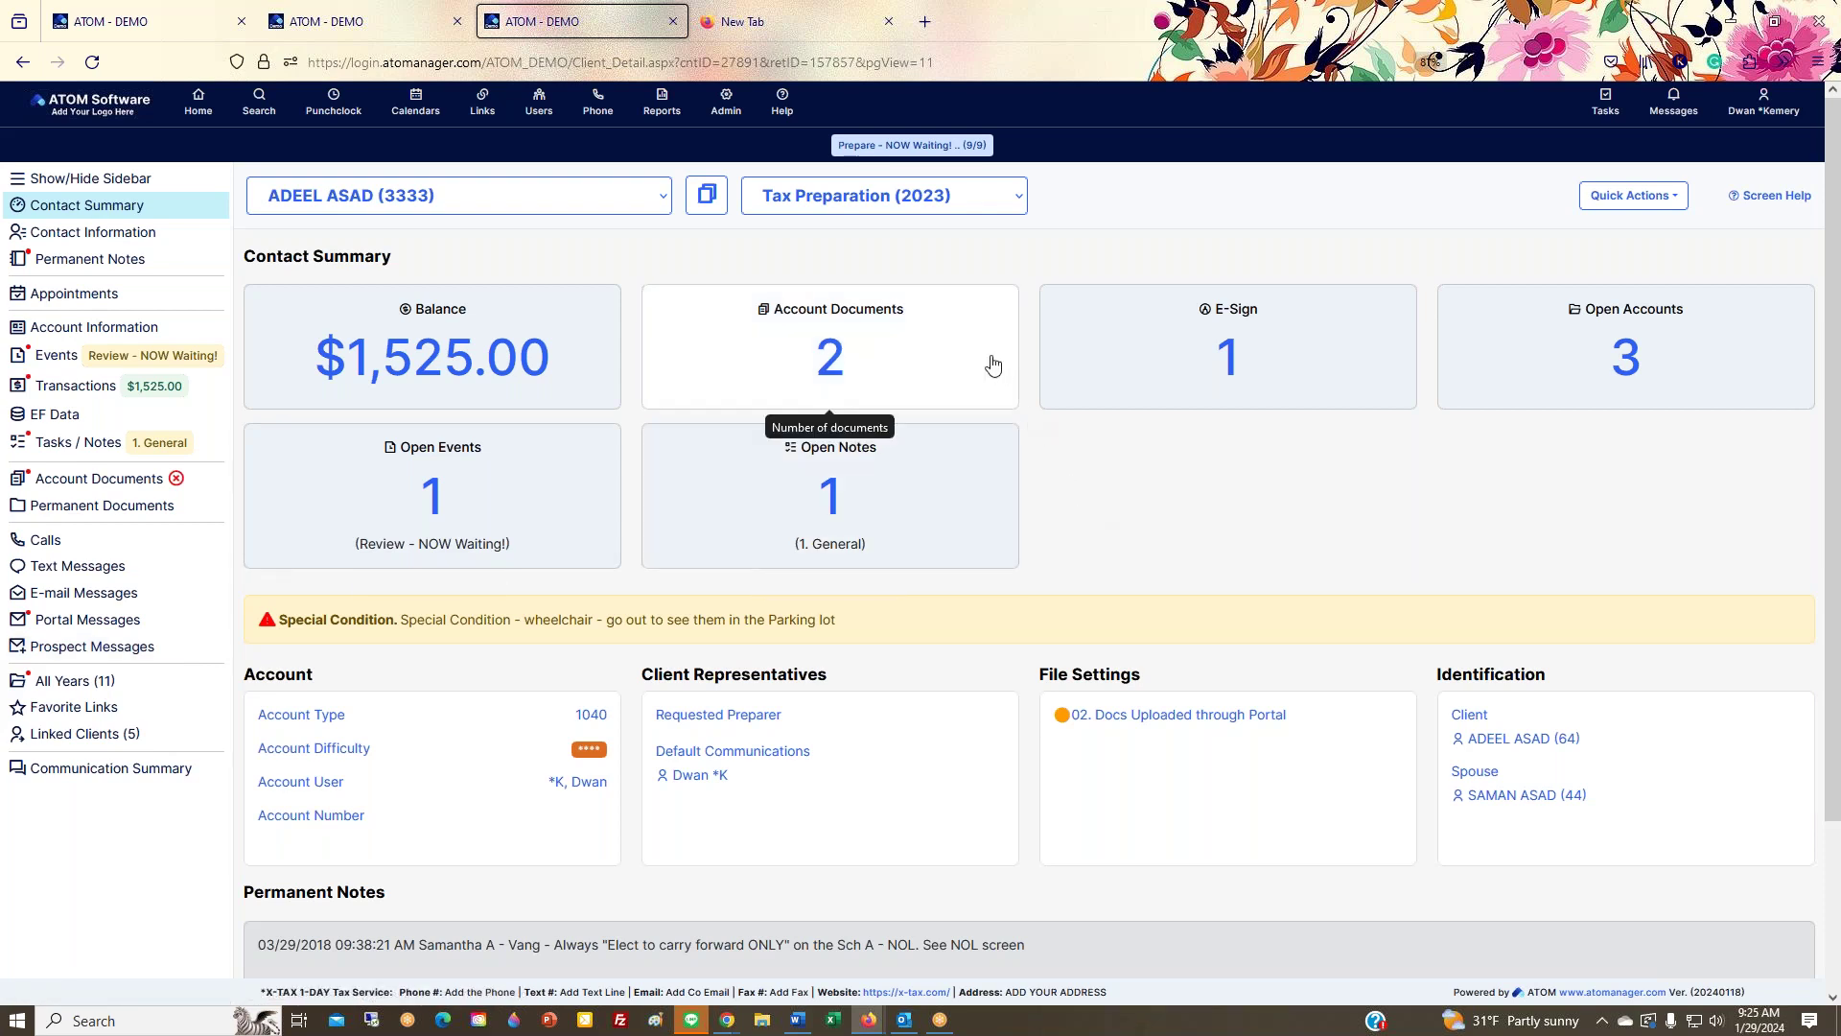
pyautogui.click(942, 371)
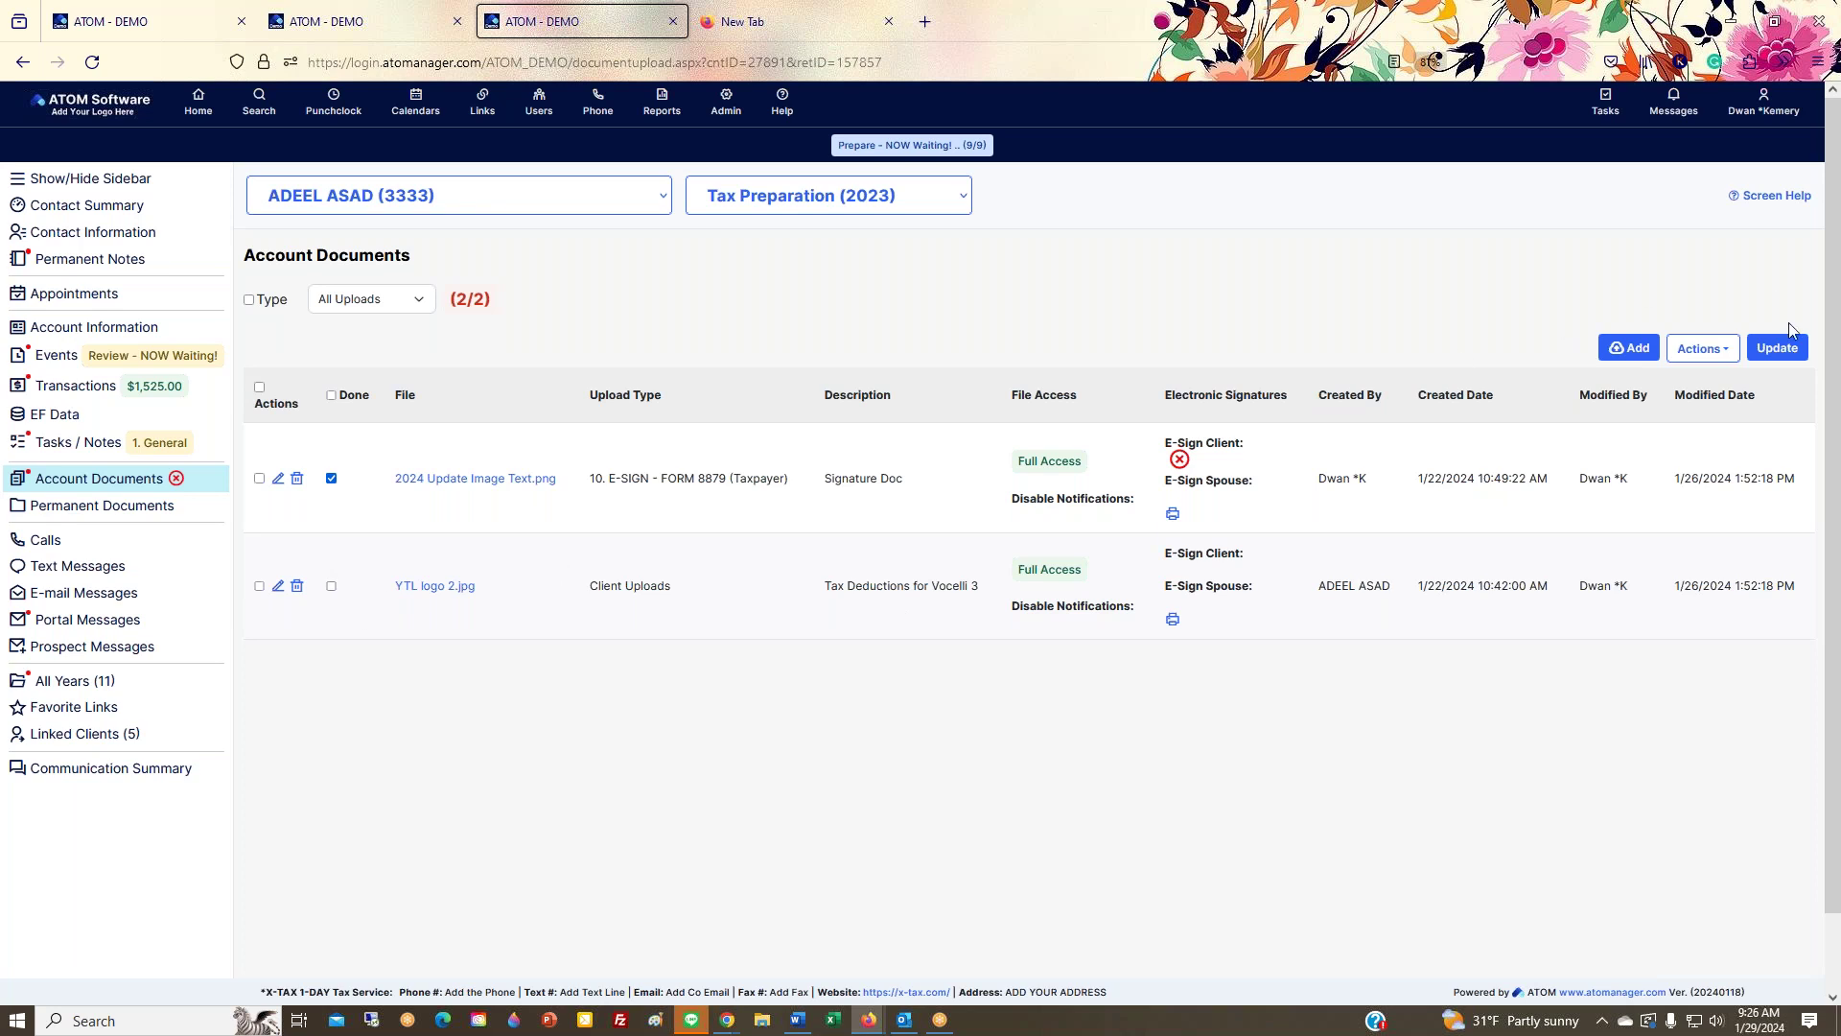
# Step: Save the document status update, reopen Account Documents, and select the YTL logo 2.jpg row
pyautogui.click(1790, 347)
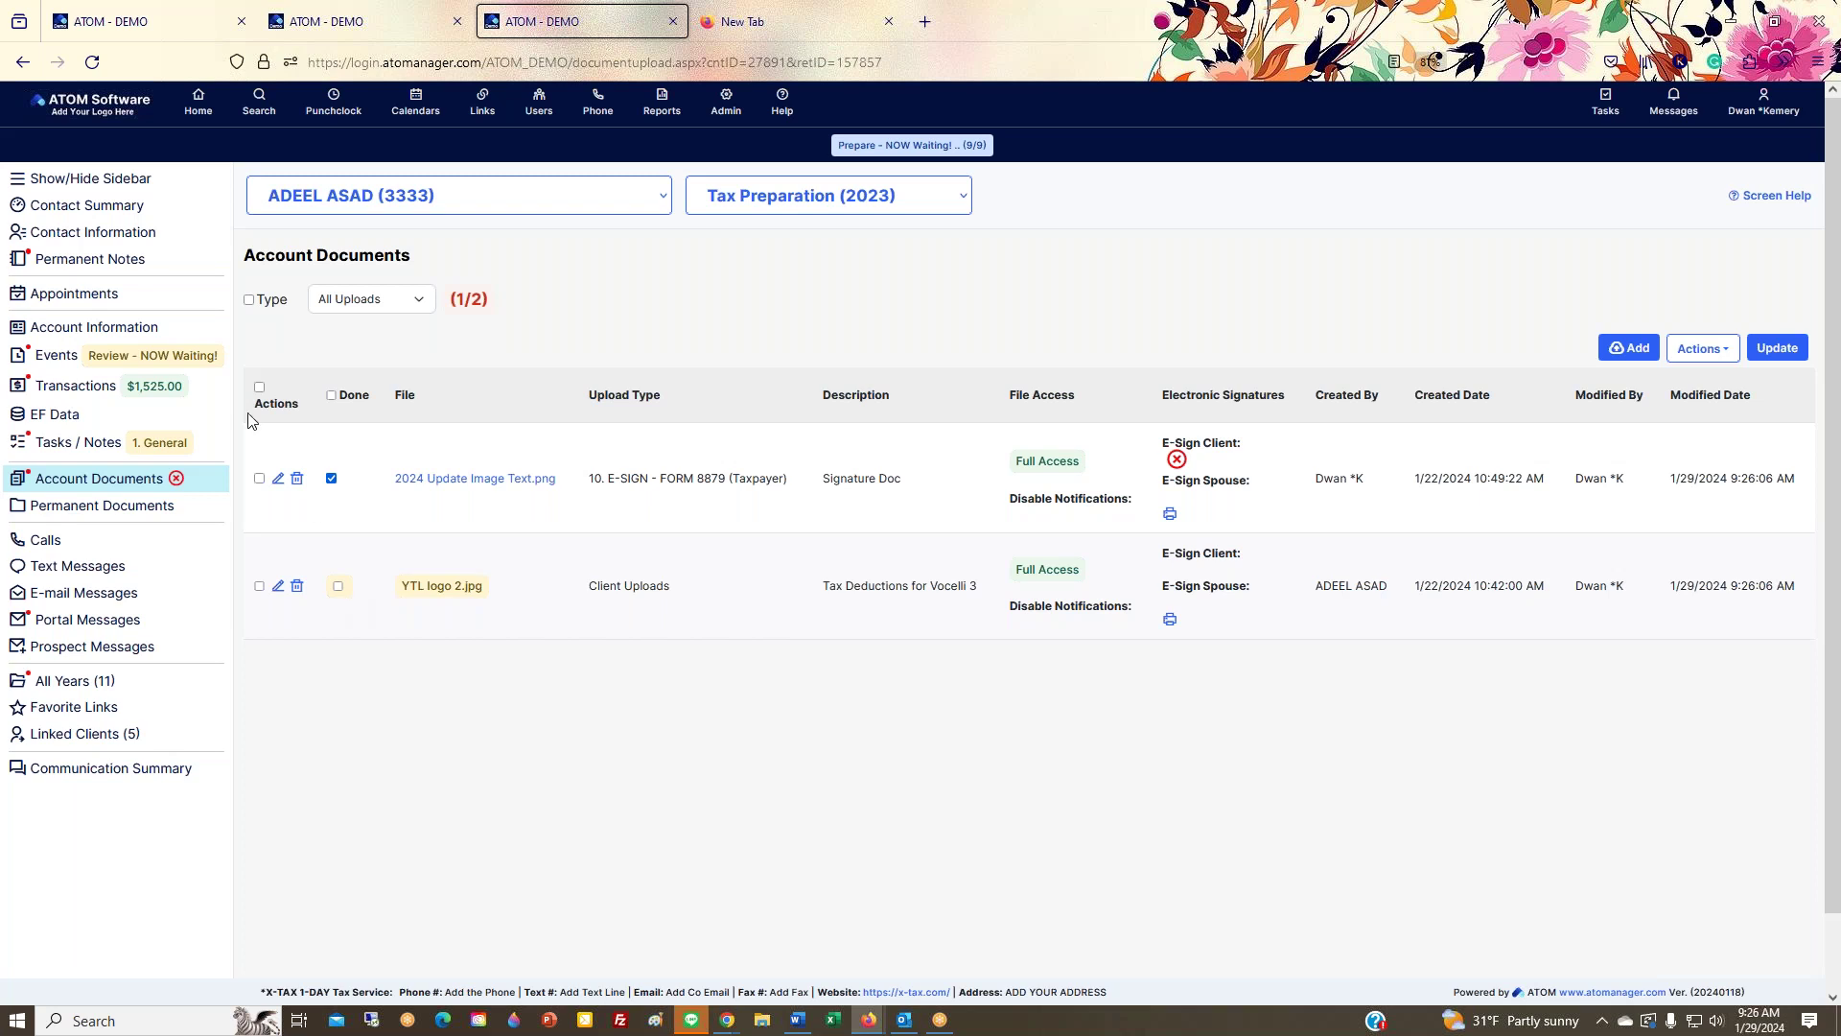
pyautogui.click(96, 205)
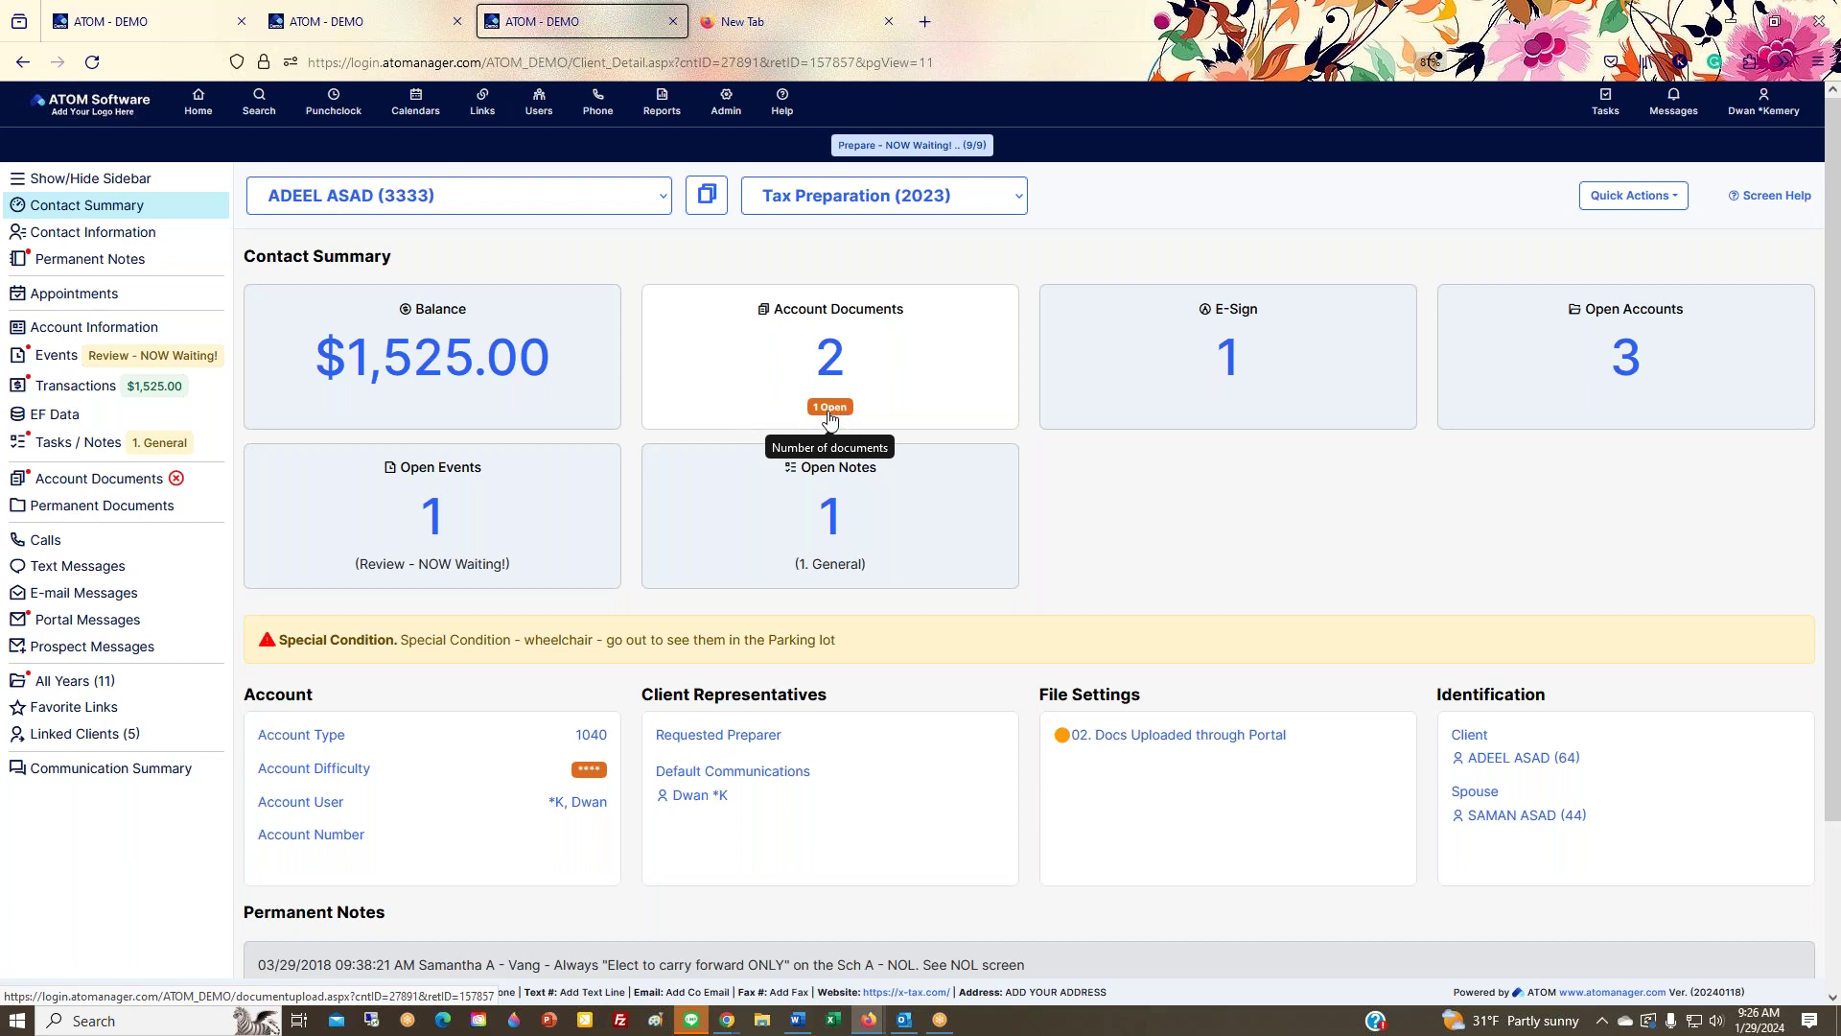
pyautogui.click(671, 360)
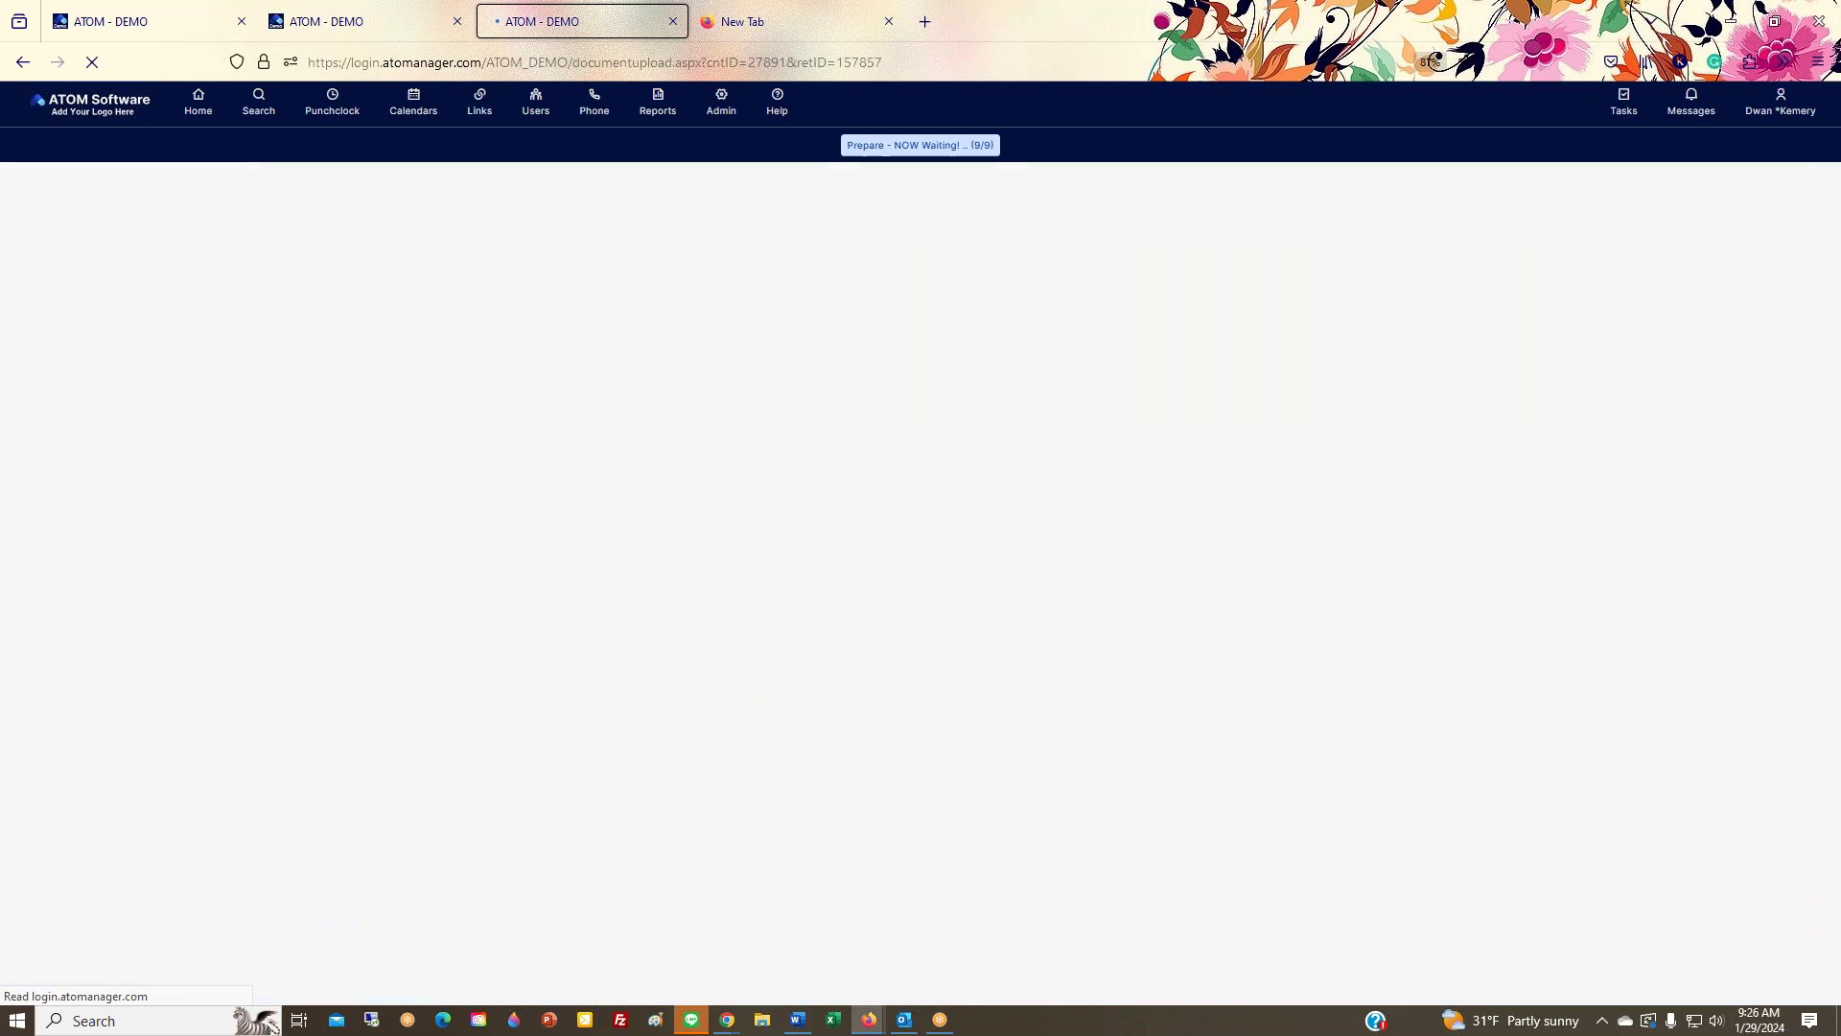
pyautogui.click(259, 586)
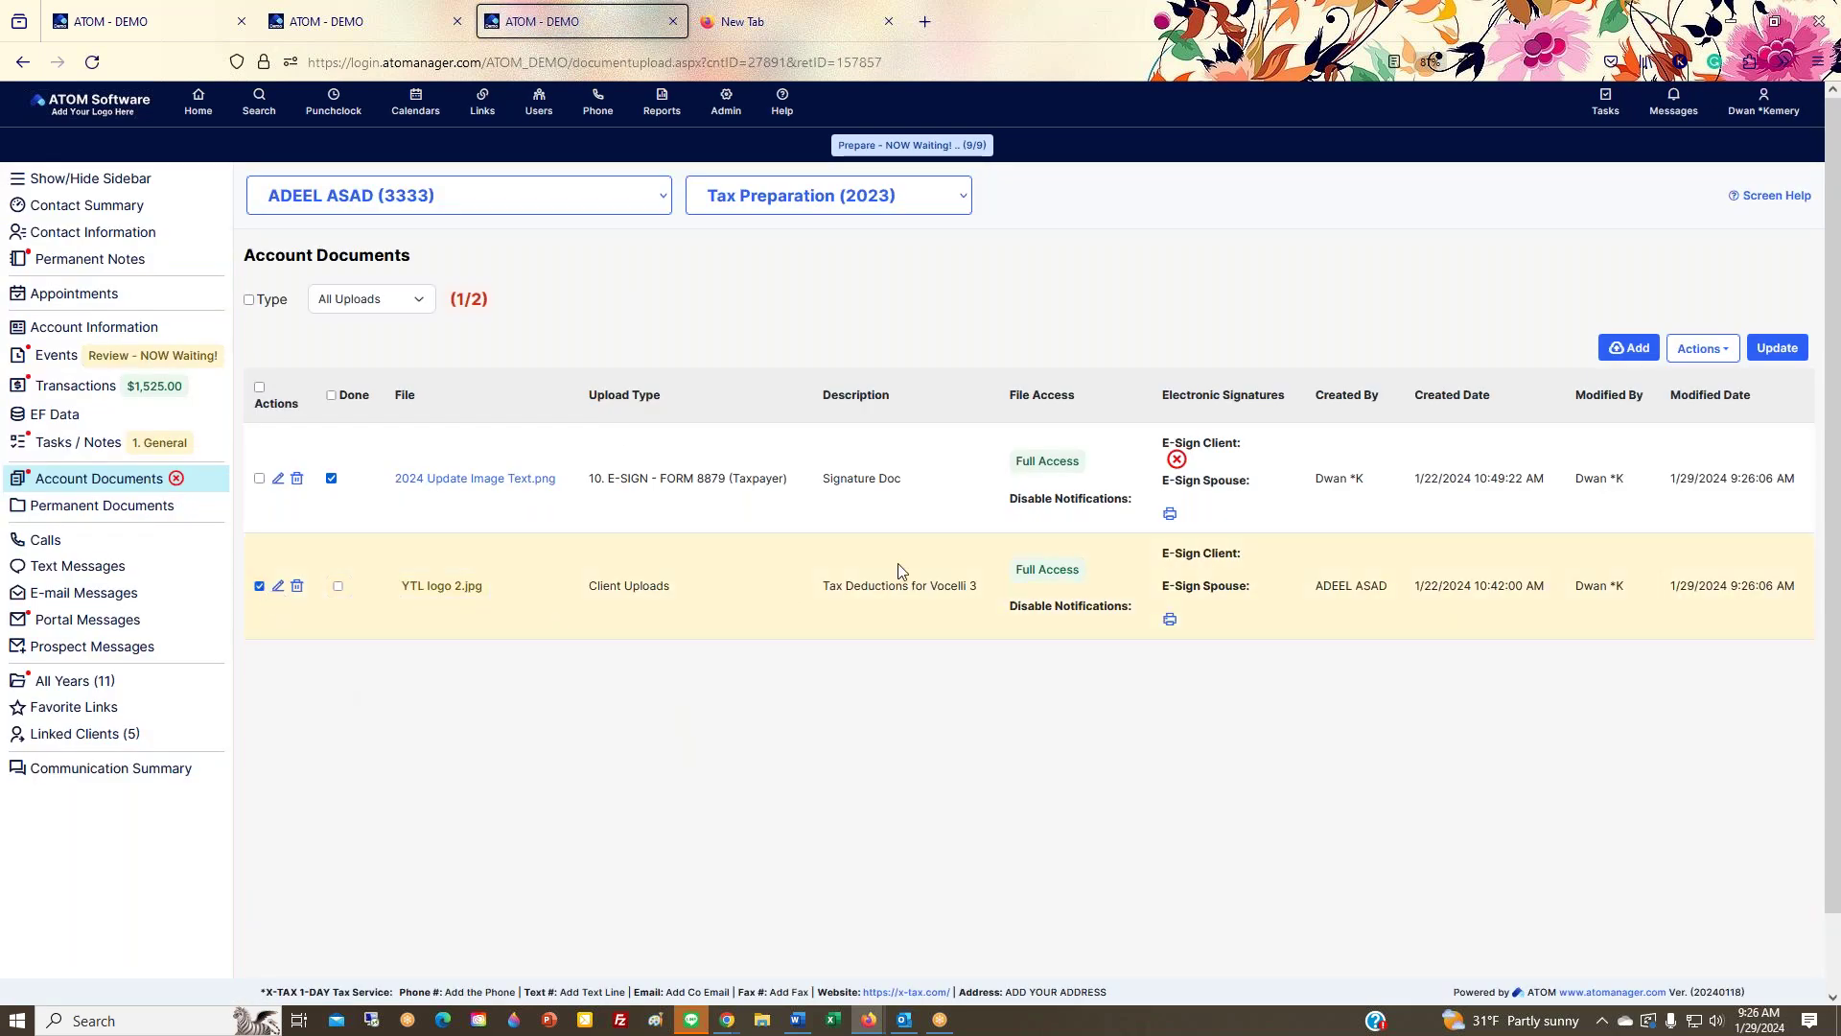
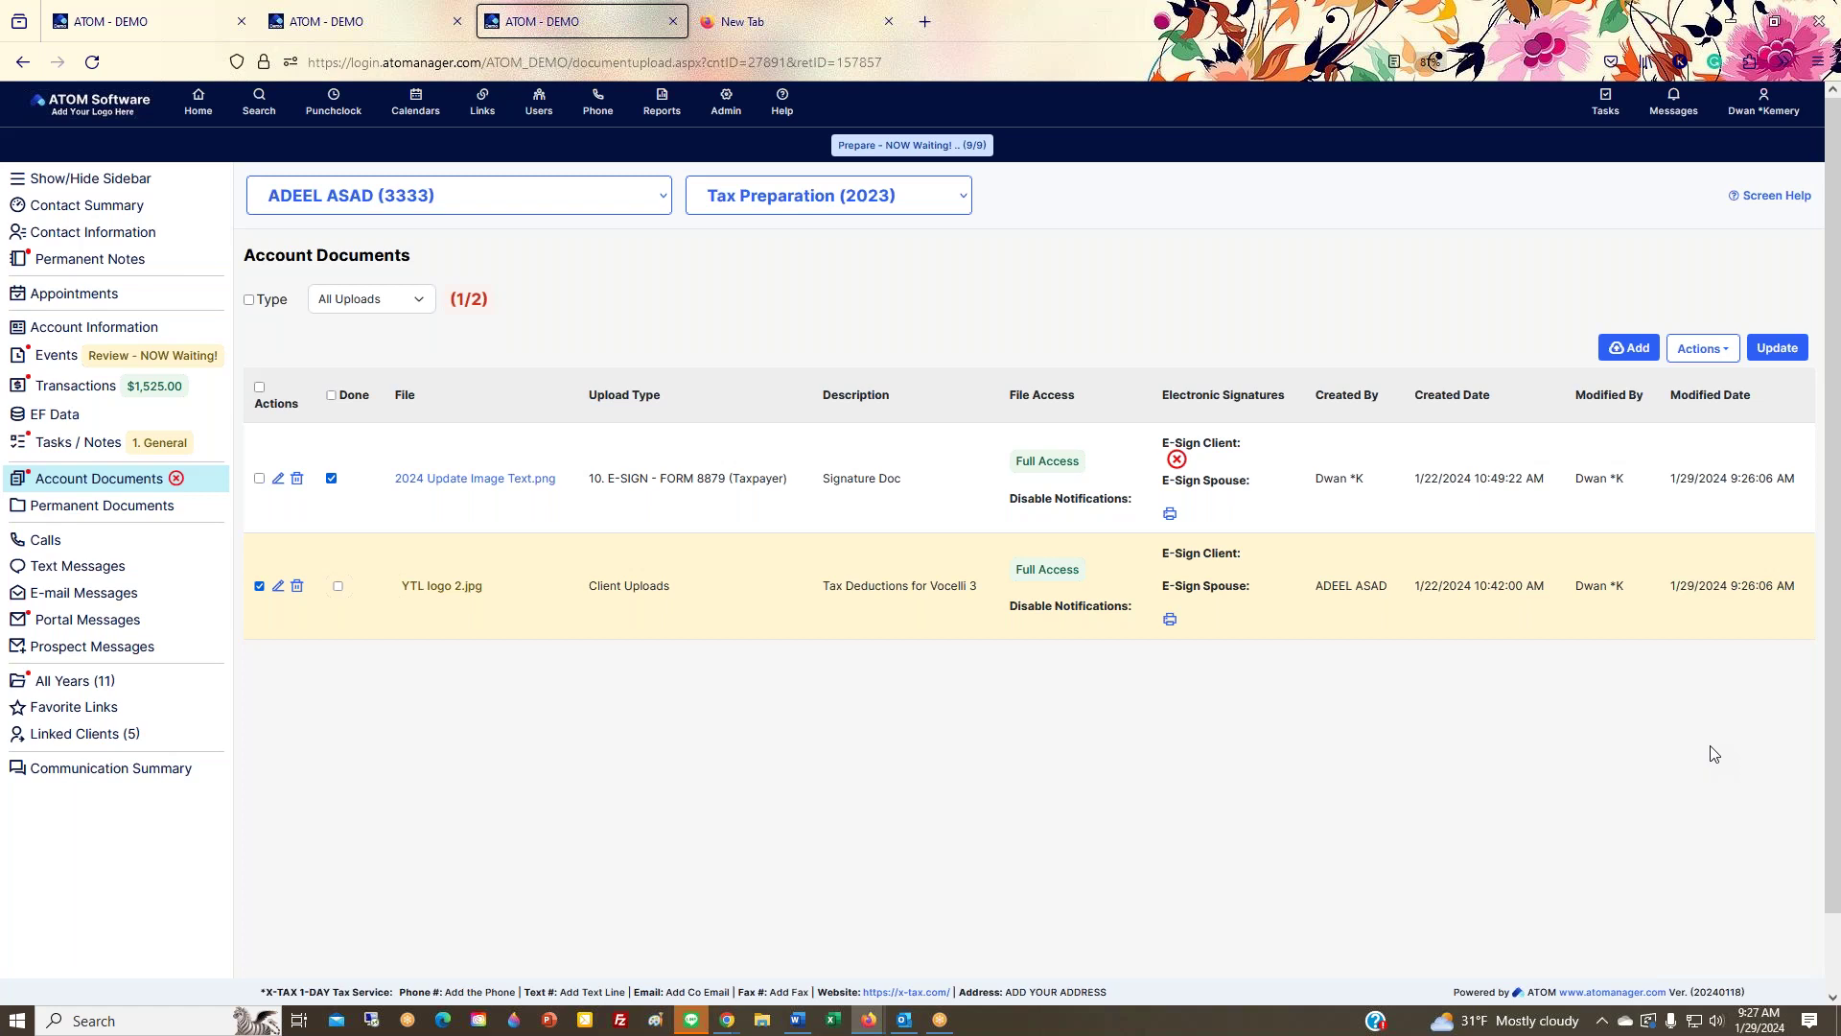
# Step: Move the checked YTL logo 2.jpg upload from Account Documents to Permanent Documents
pyautogui.click(1629, 348)
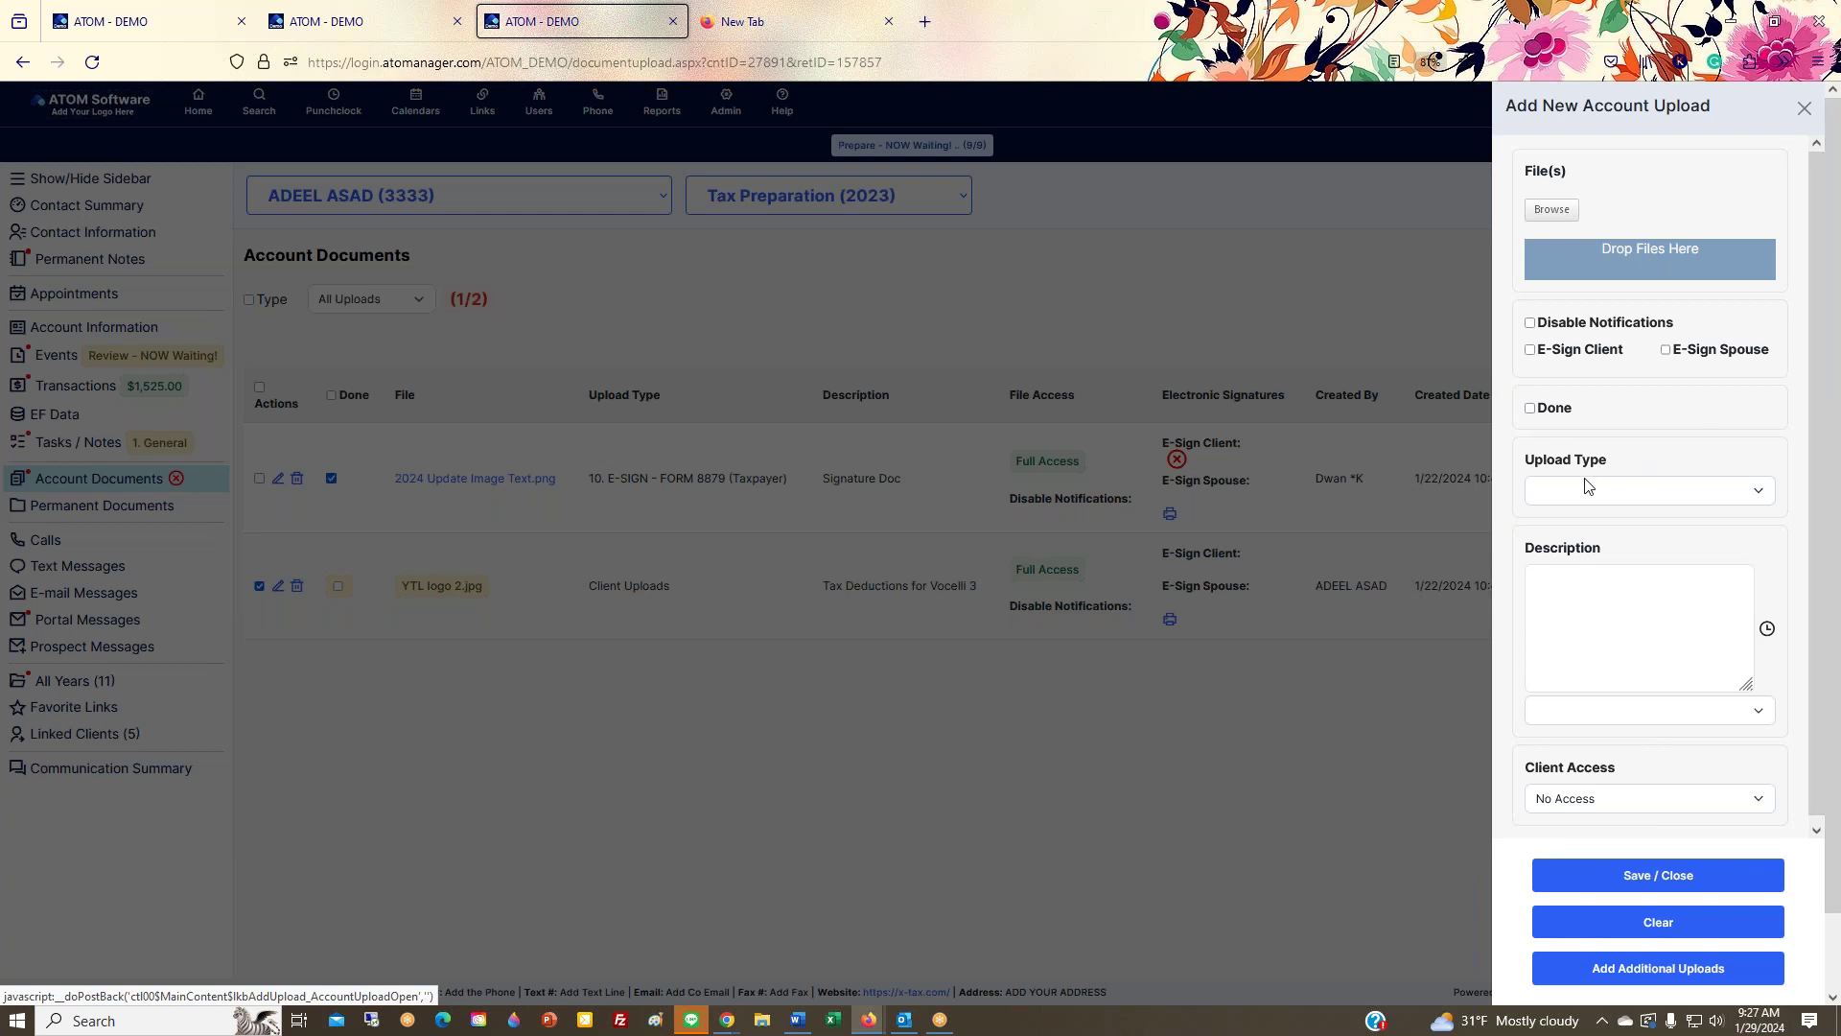
pyautogui.click(1804, 108)
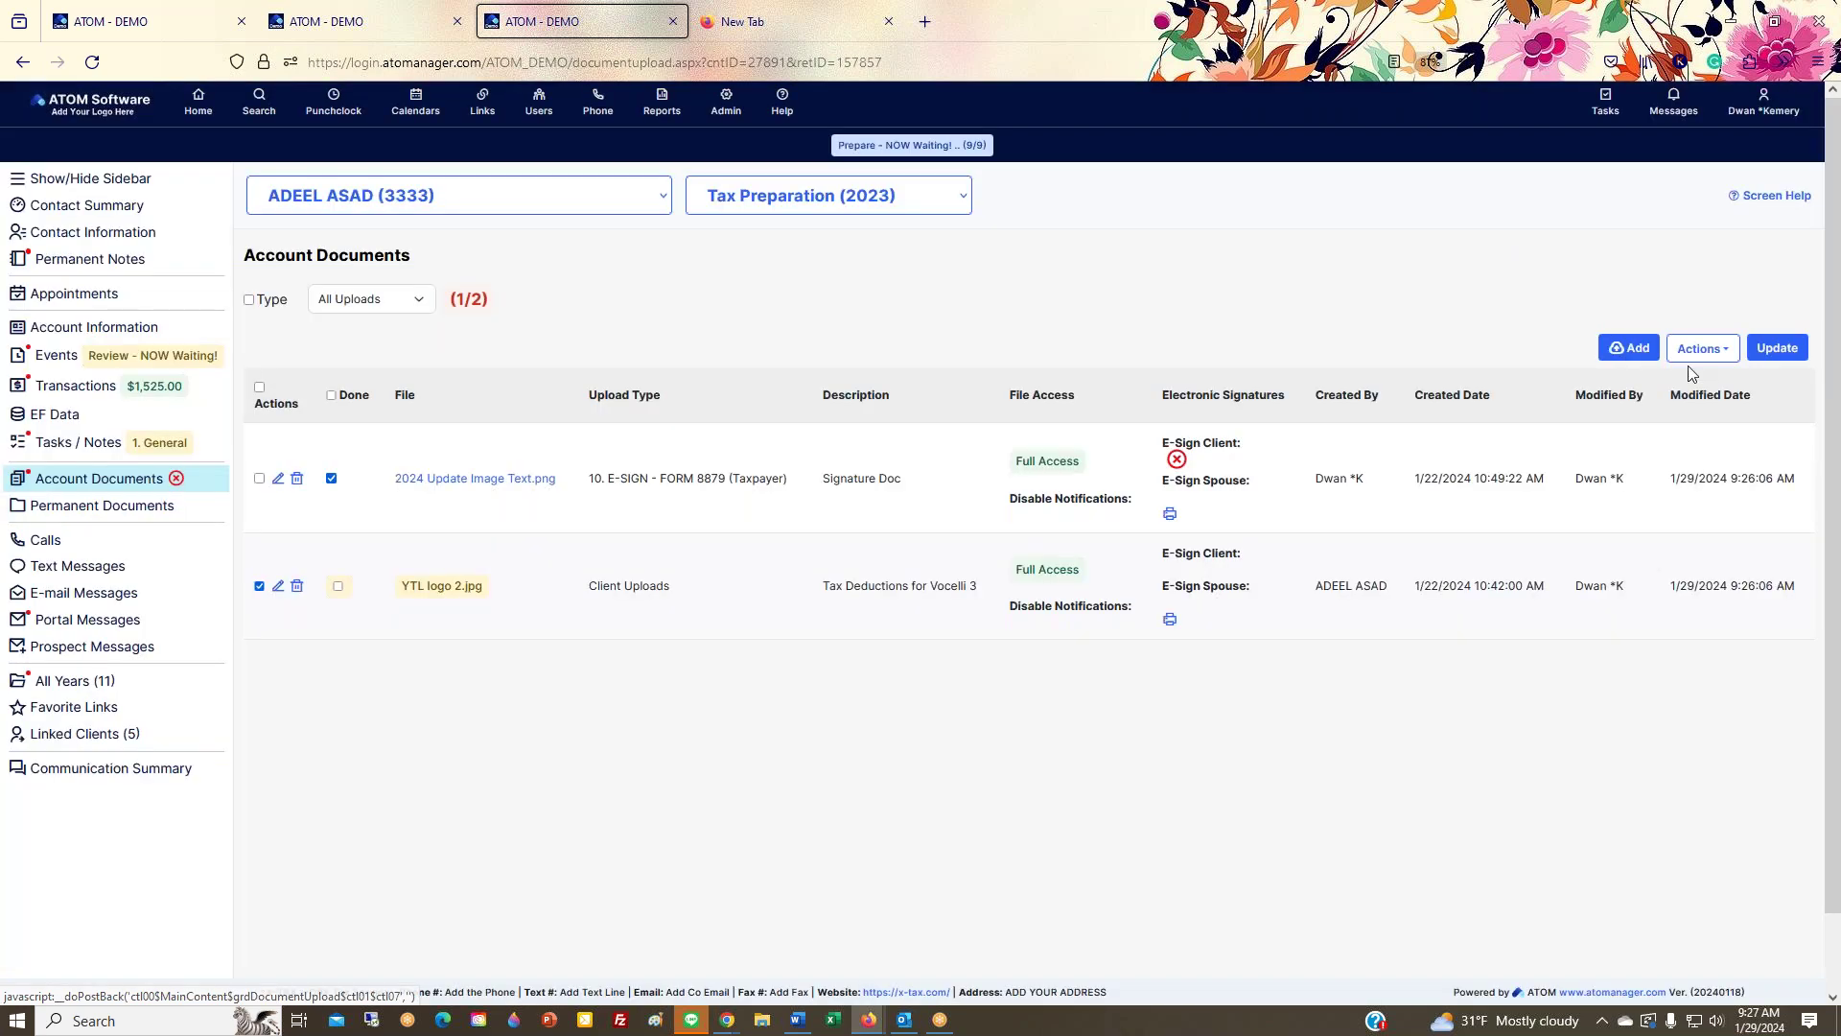
pyautogui.click(1699, 355)
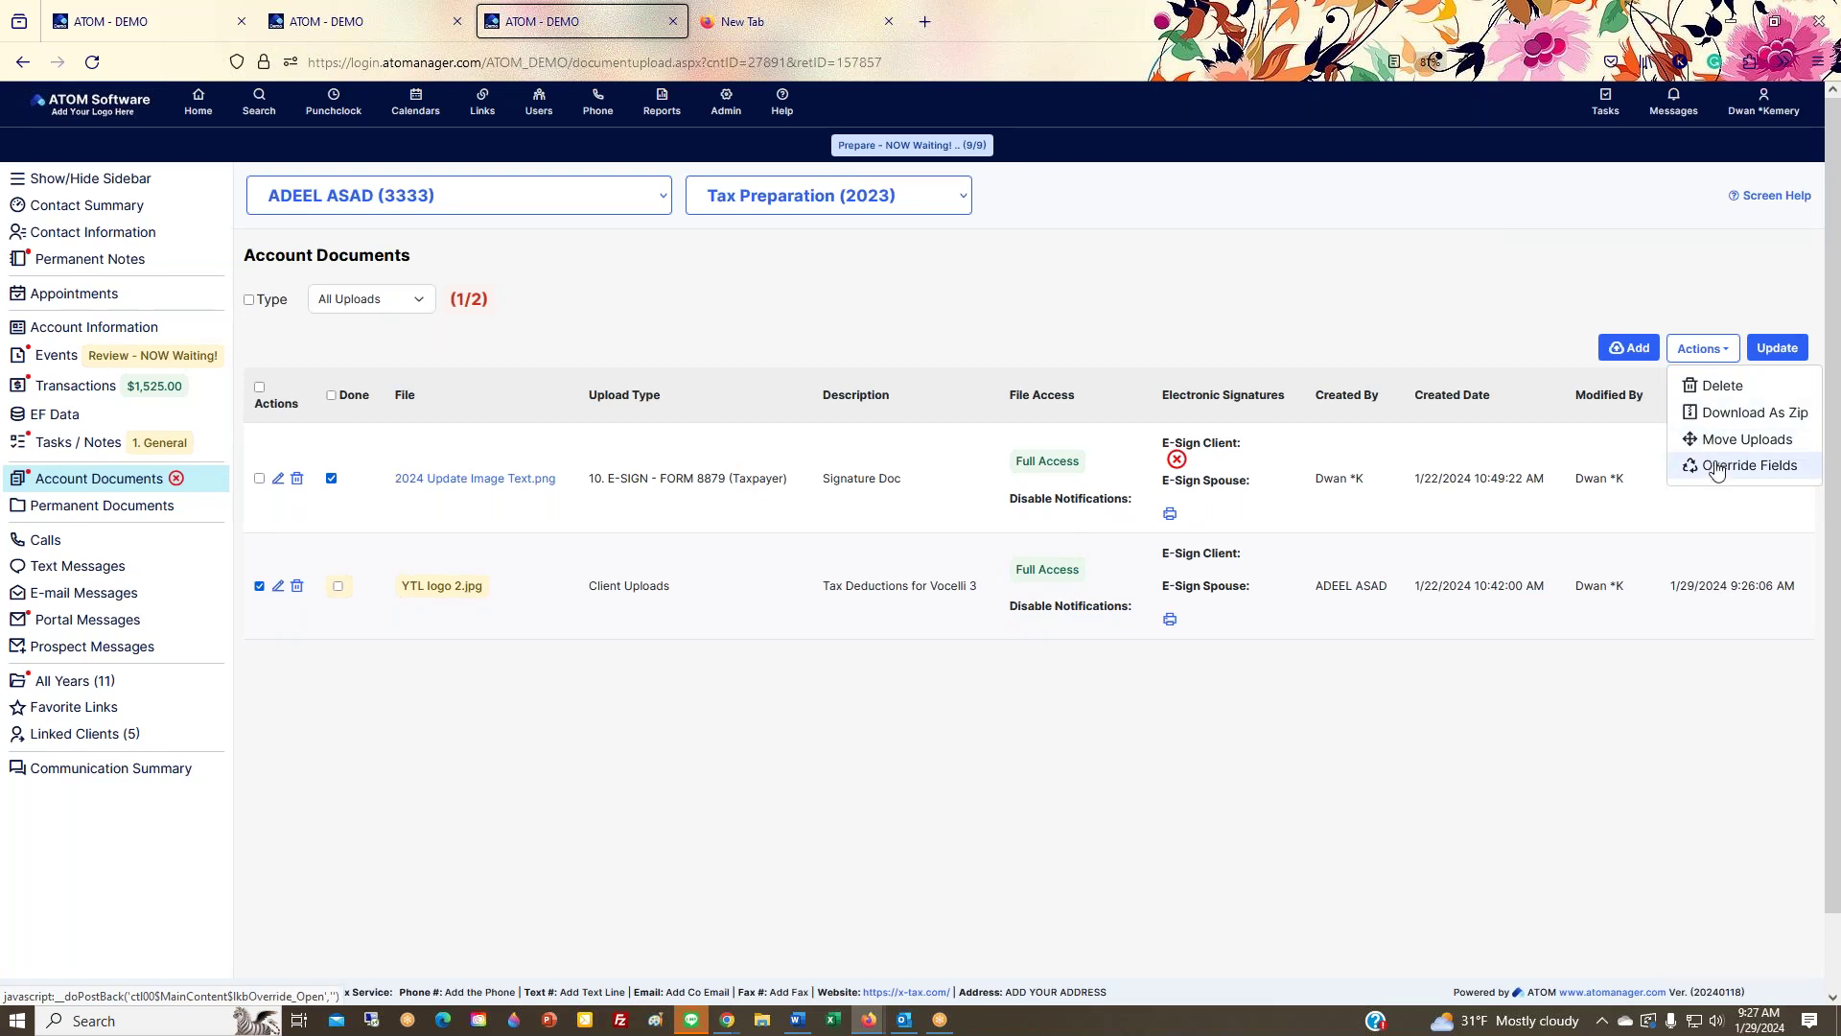
pyautogui.click(1716, 467)
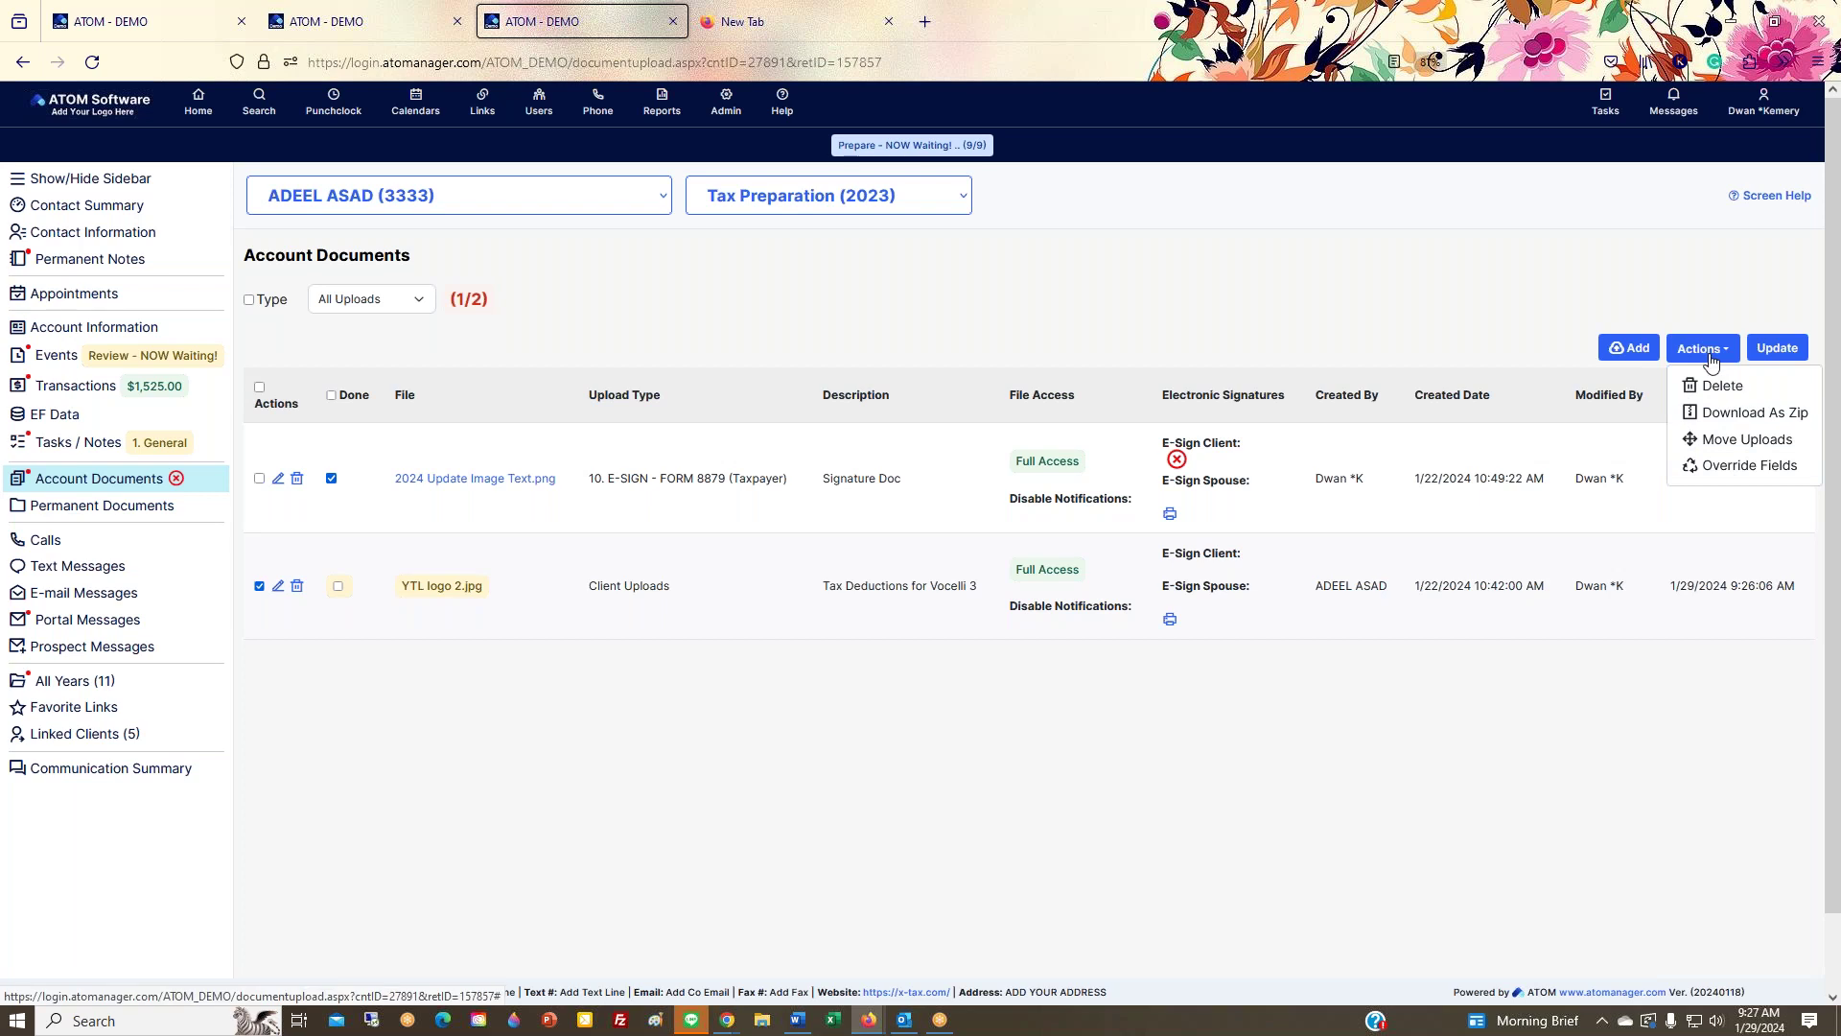
pyautogui.click(1731, 440)
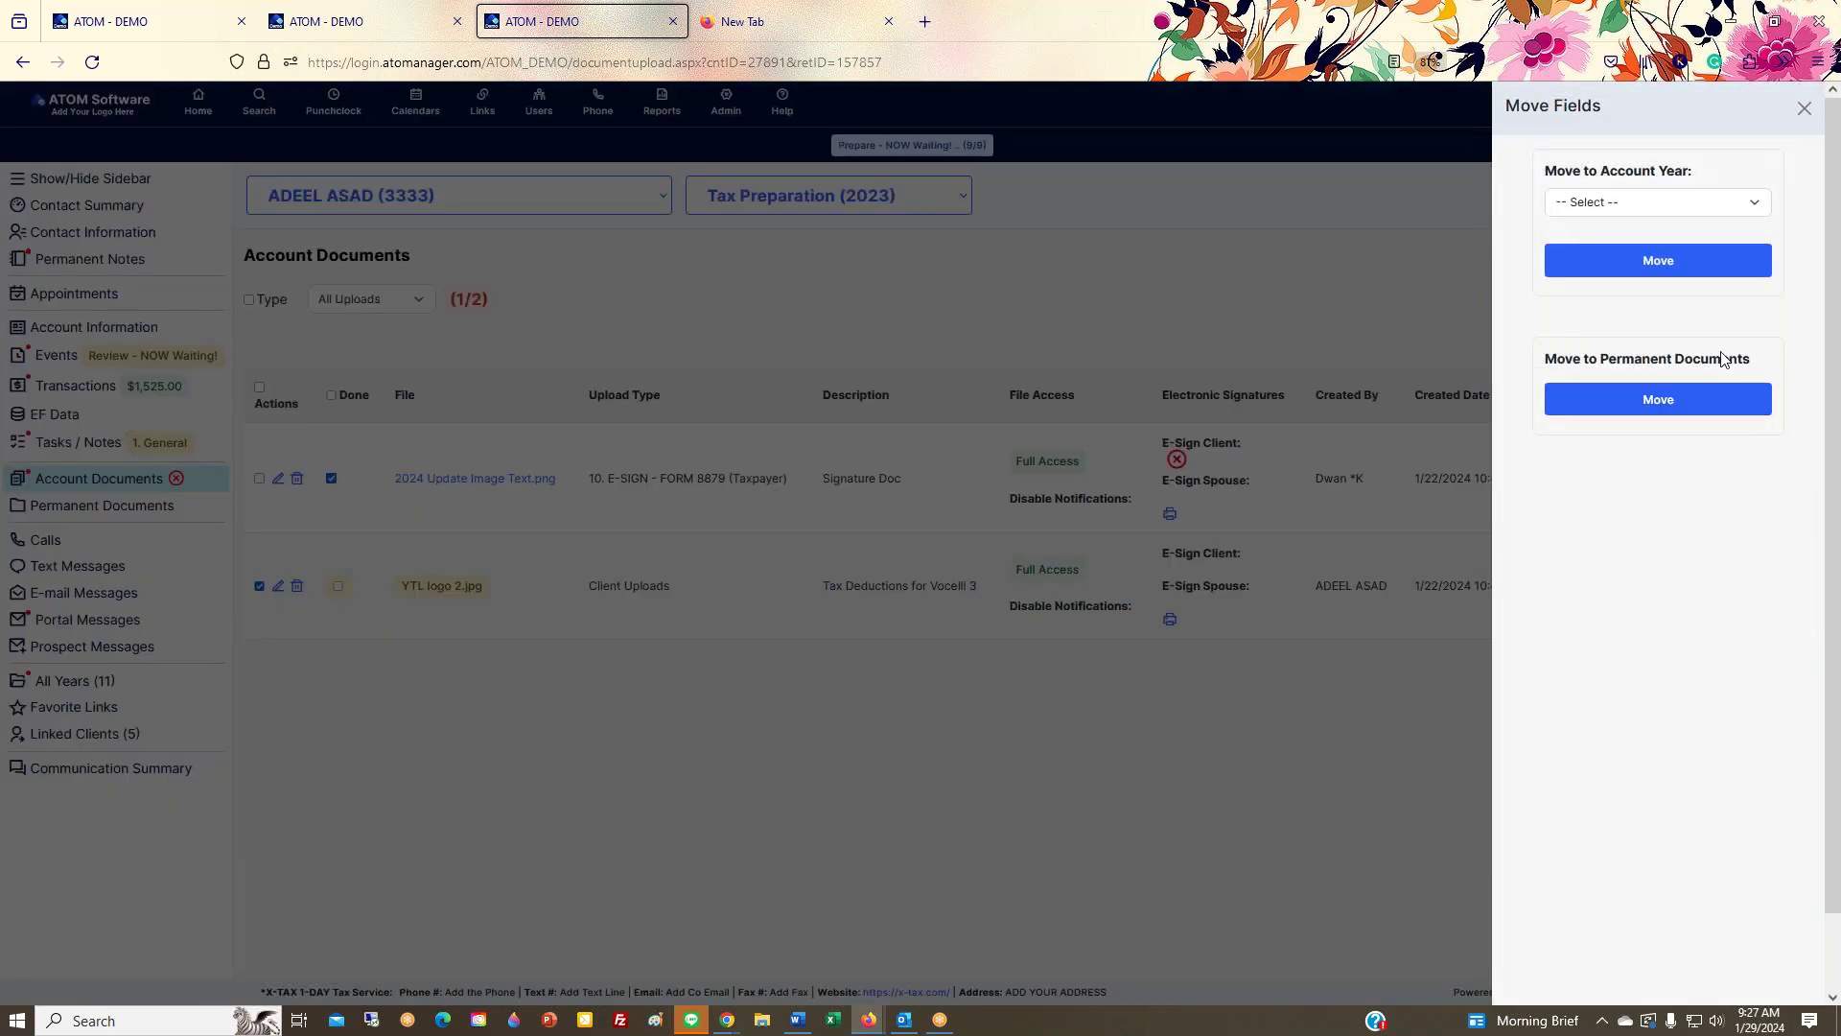
pyautogui.click(1640, 397)
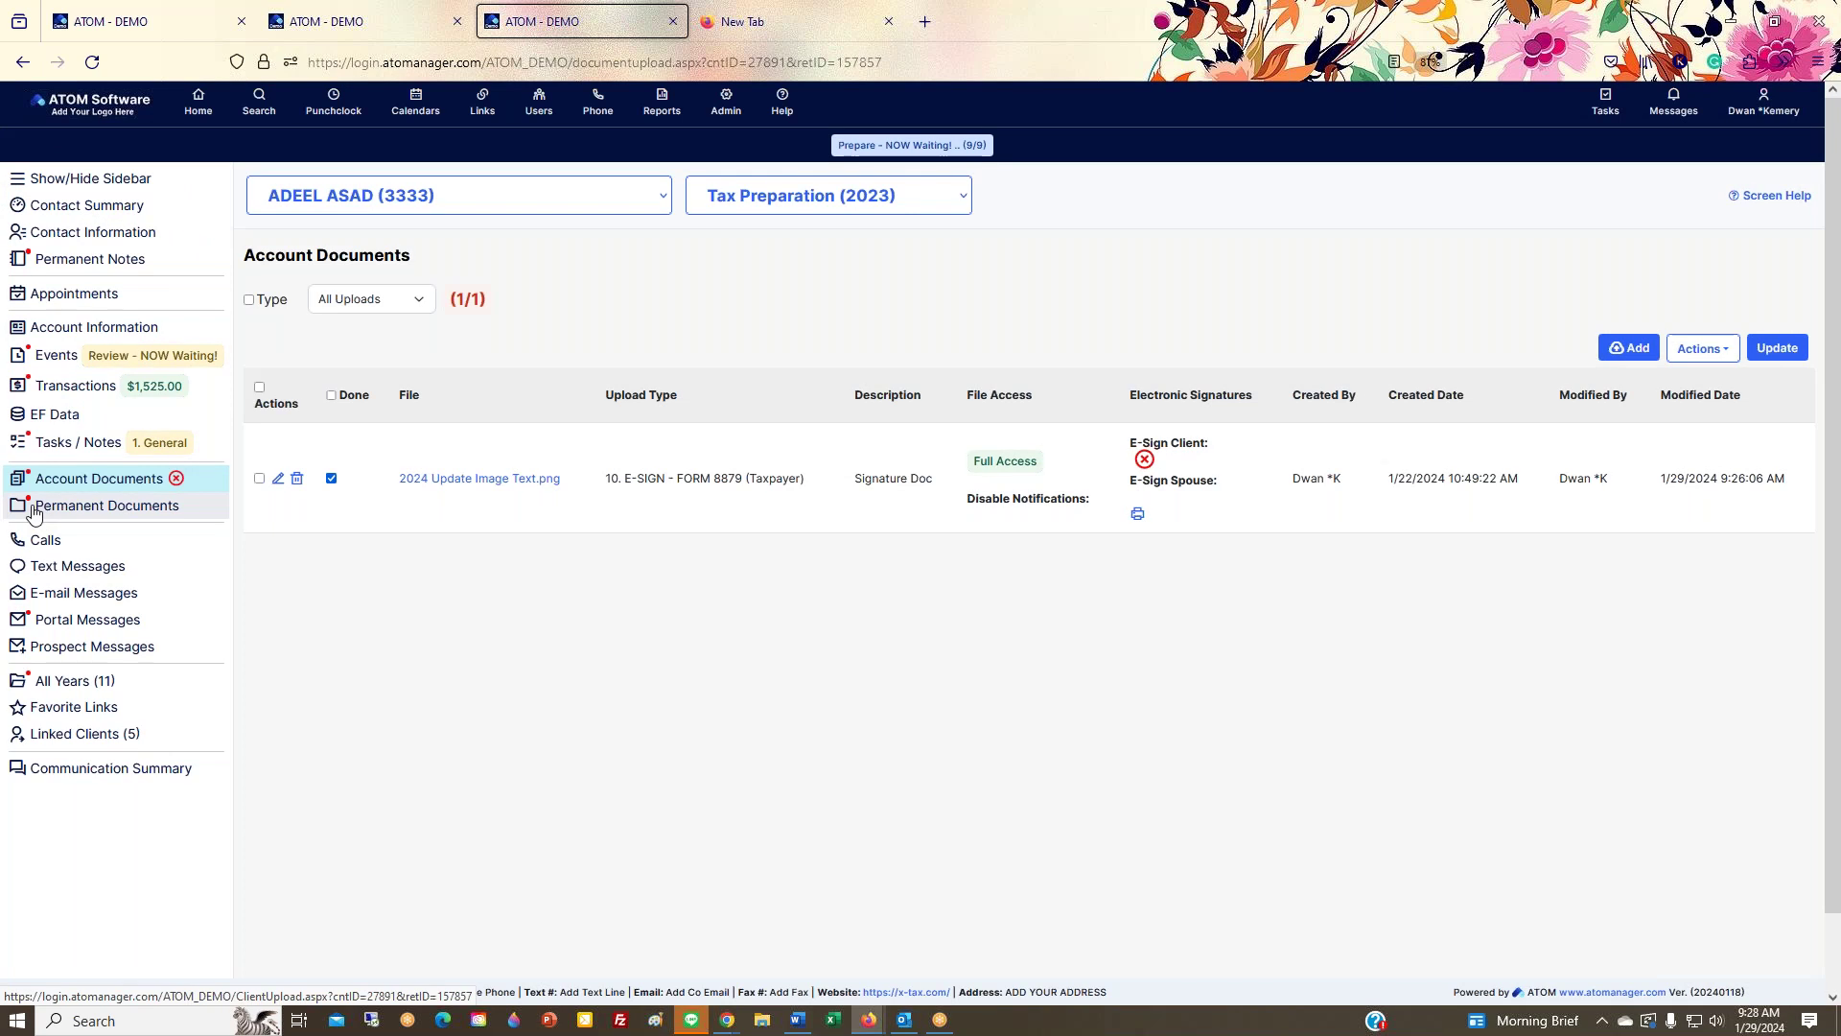
# Step: Confirm the moved file in Permanent Documents, then return to the Contact Summary
pyautogui.click(207, 515)
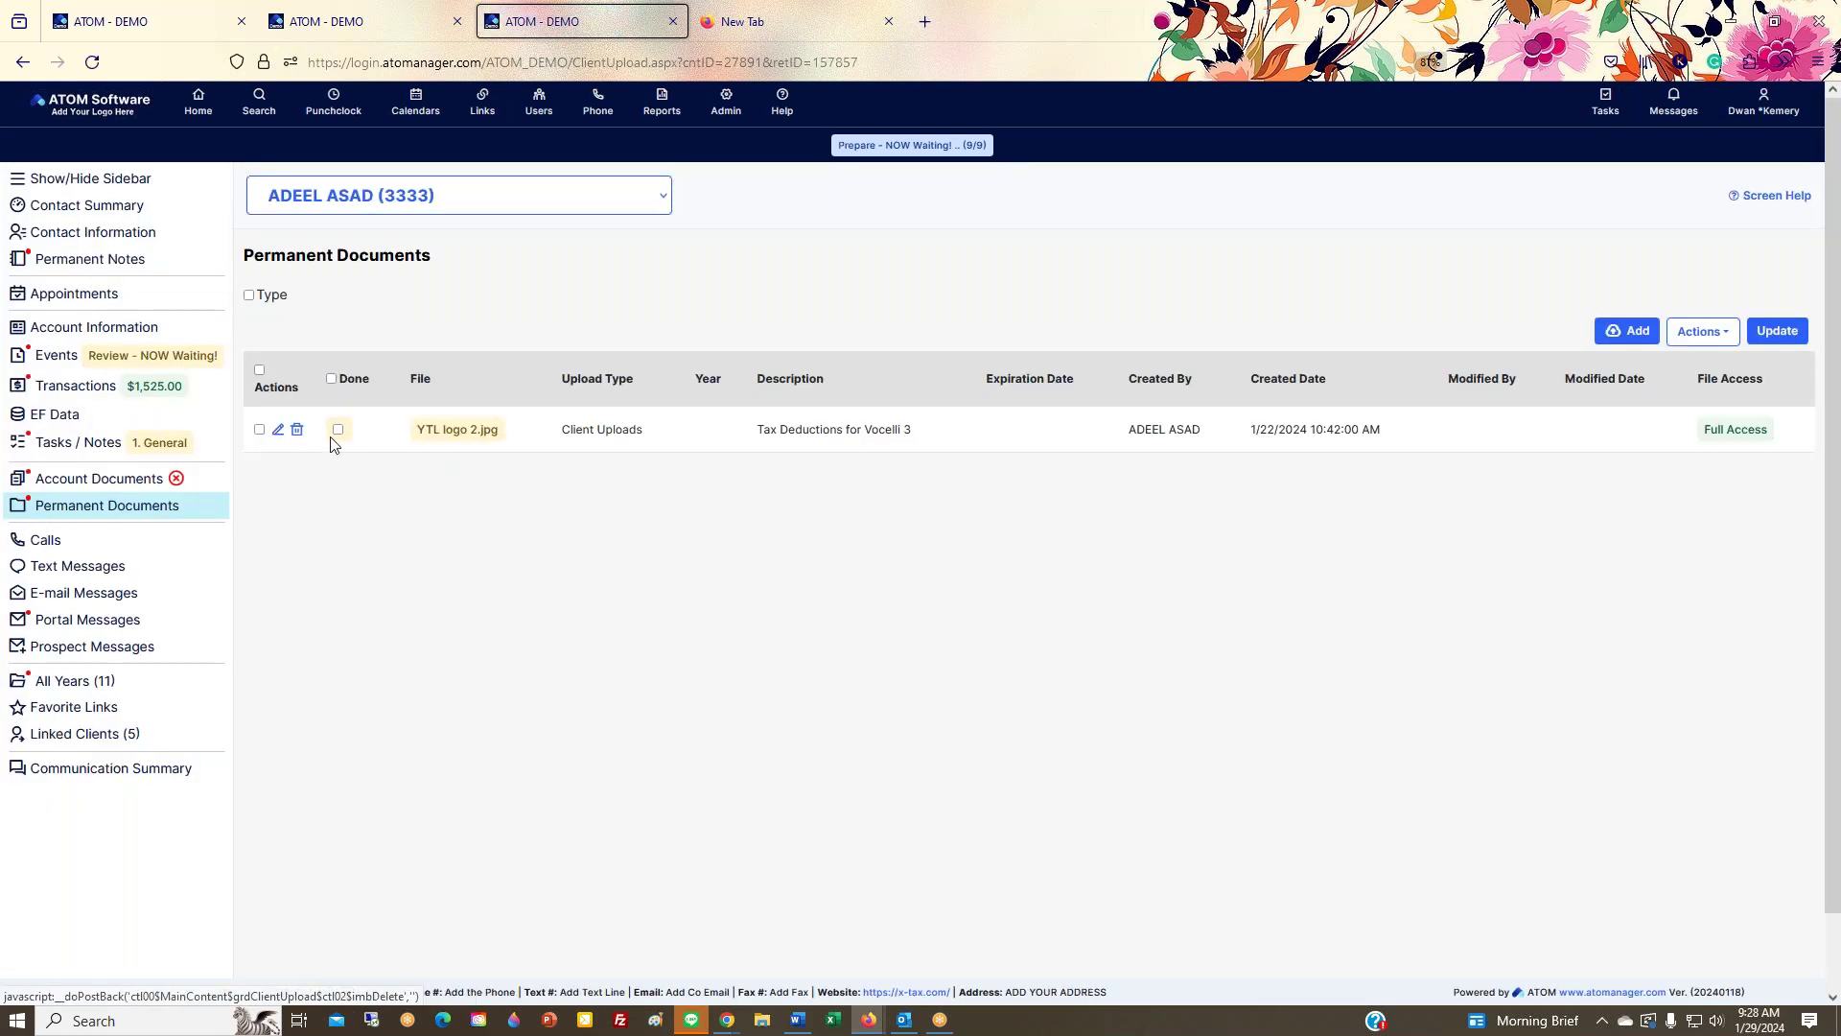
pyautogui.click(135, 205)
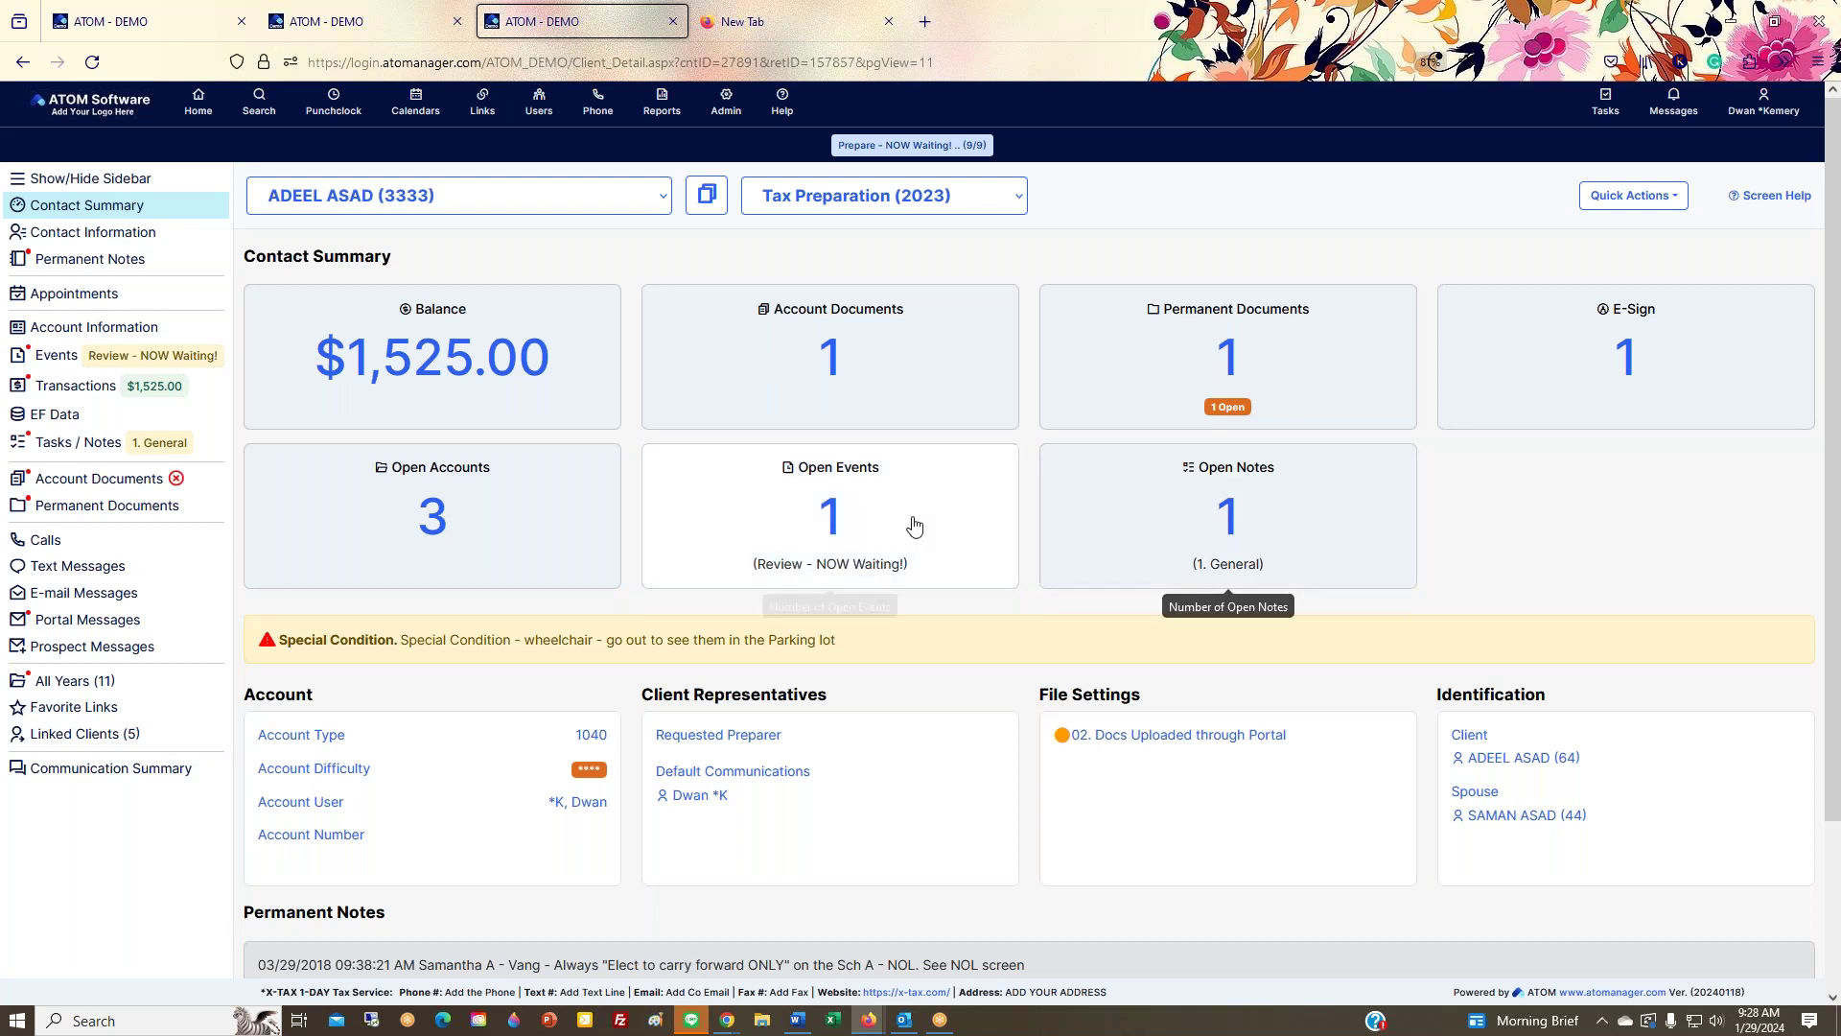
# Step: Browse the client's Open Notes, Contact Information and Events, then reopen Contact Information from the summary
pyautogui.click(1095, 559)
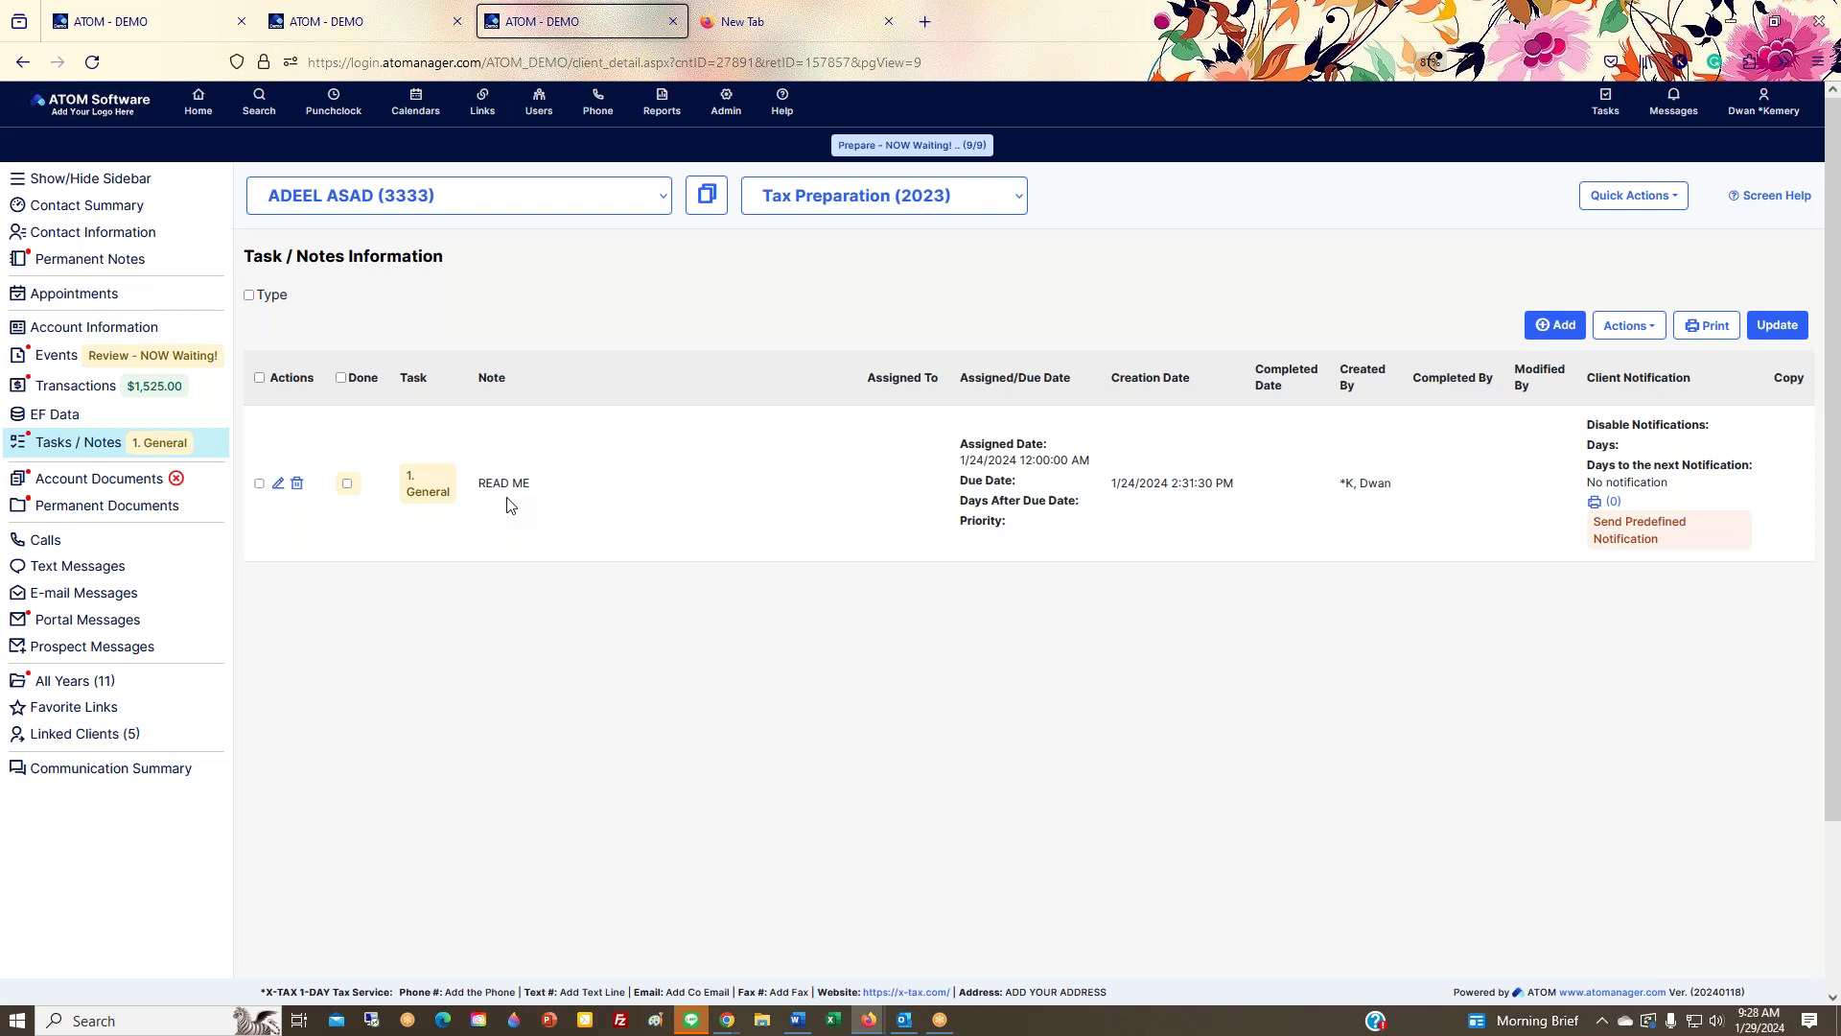
pyautogui.click(76, 232)
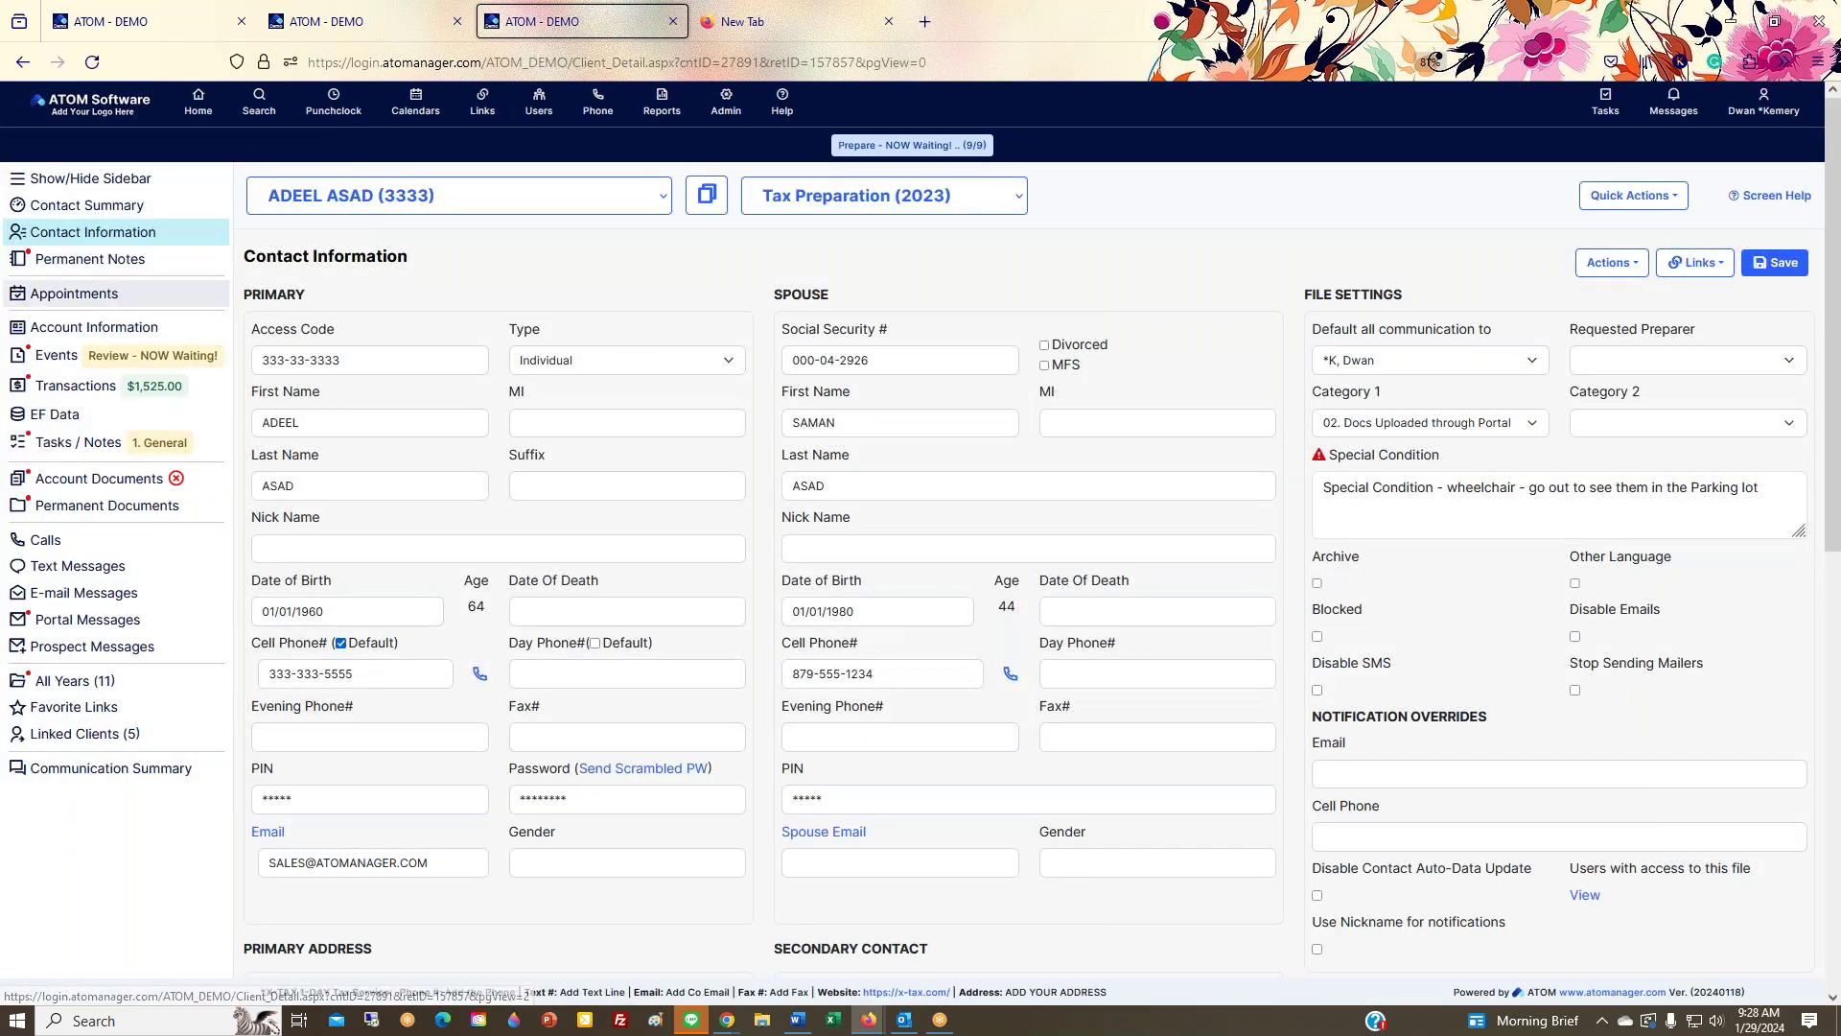
pyautogui.click(57, 356)
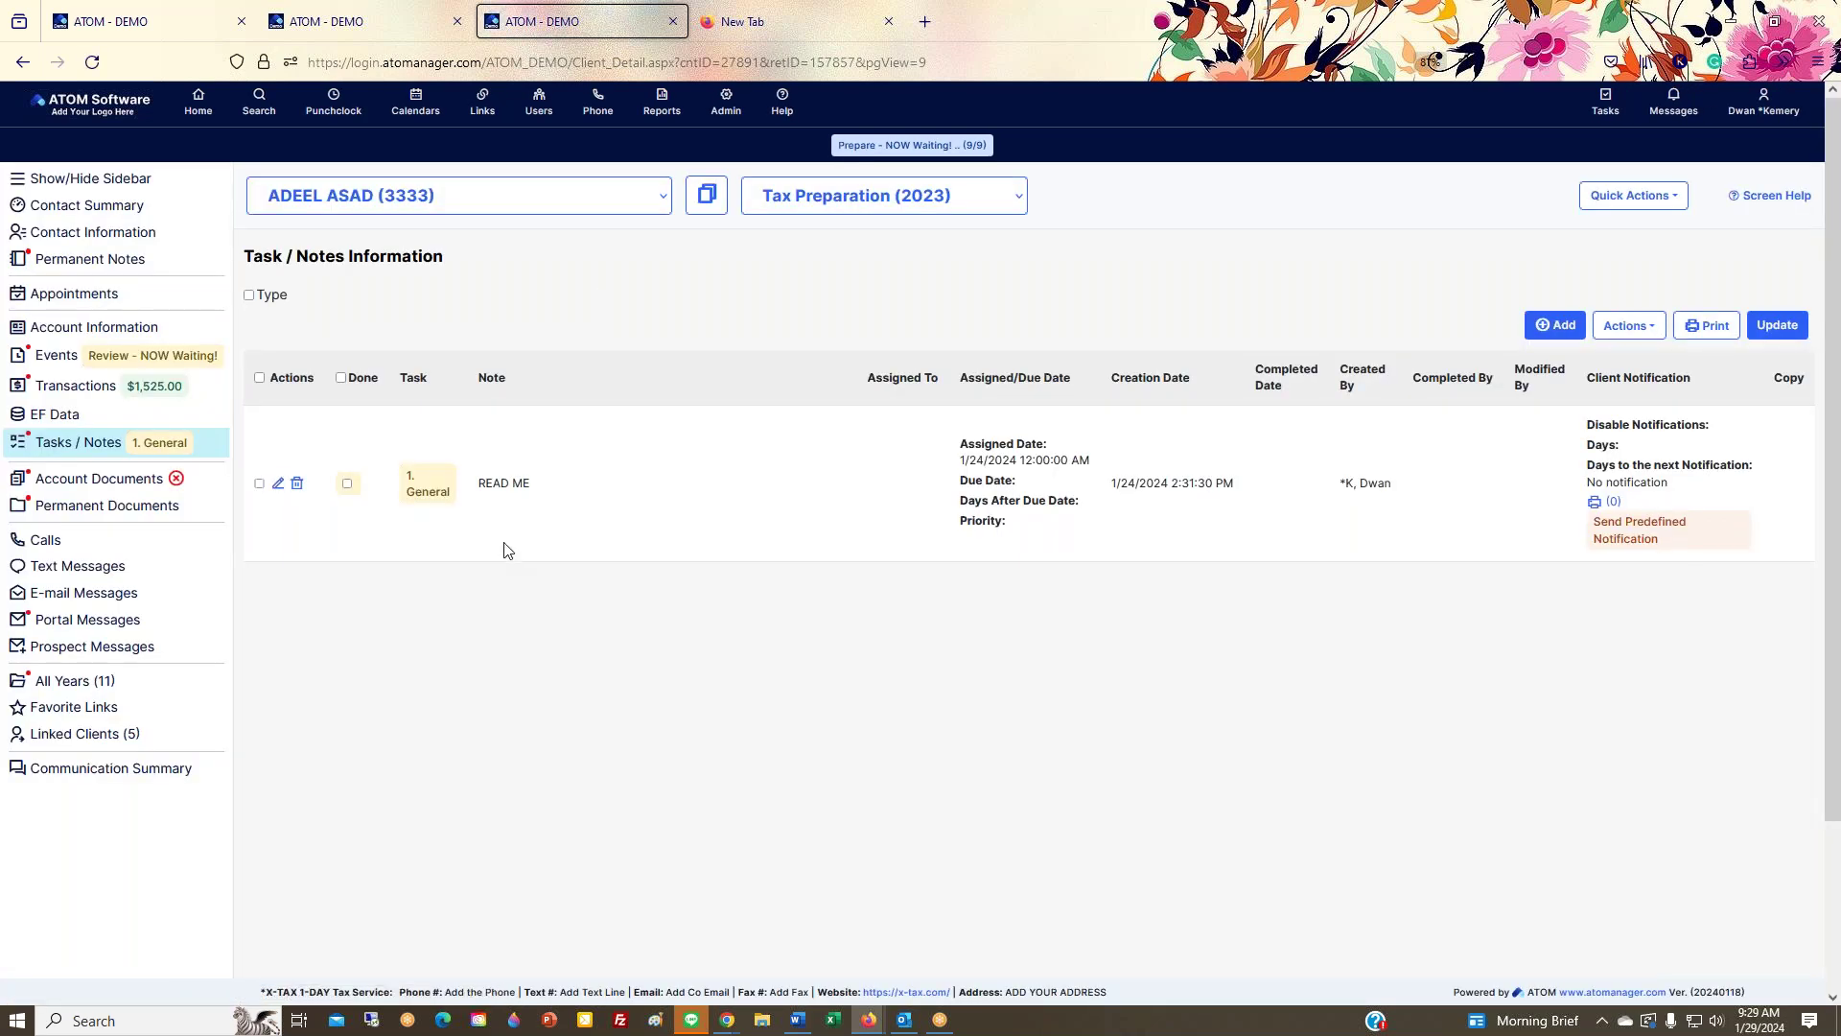
pyautogui.click(115, 205)
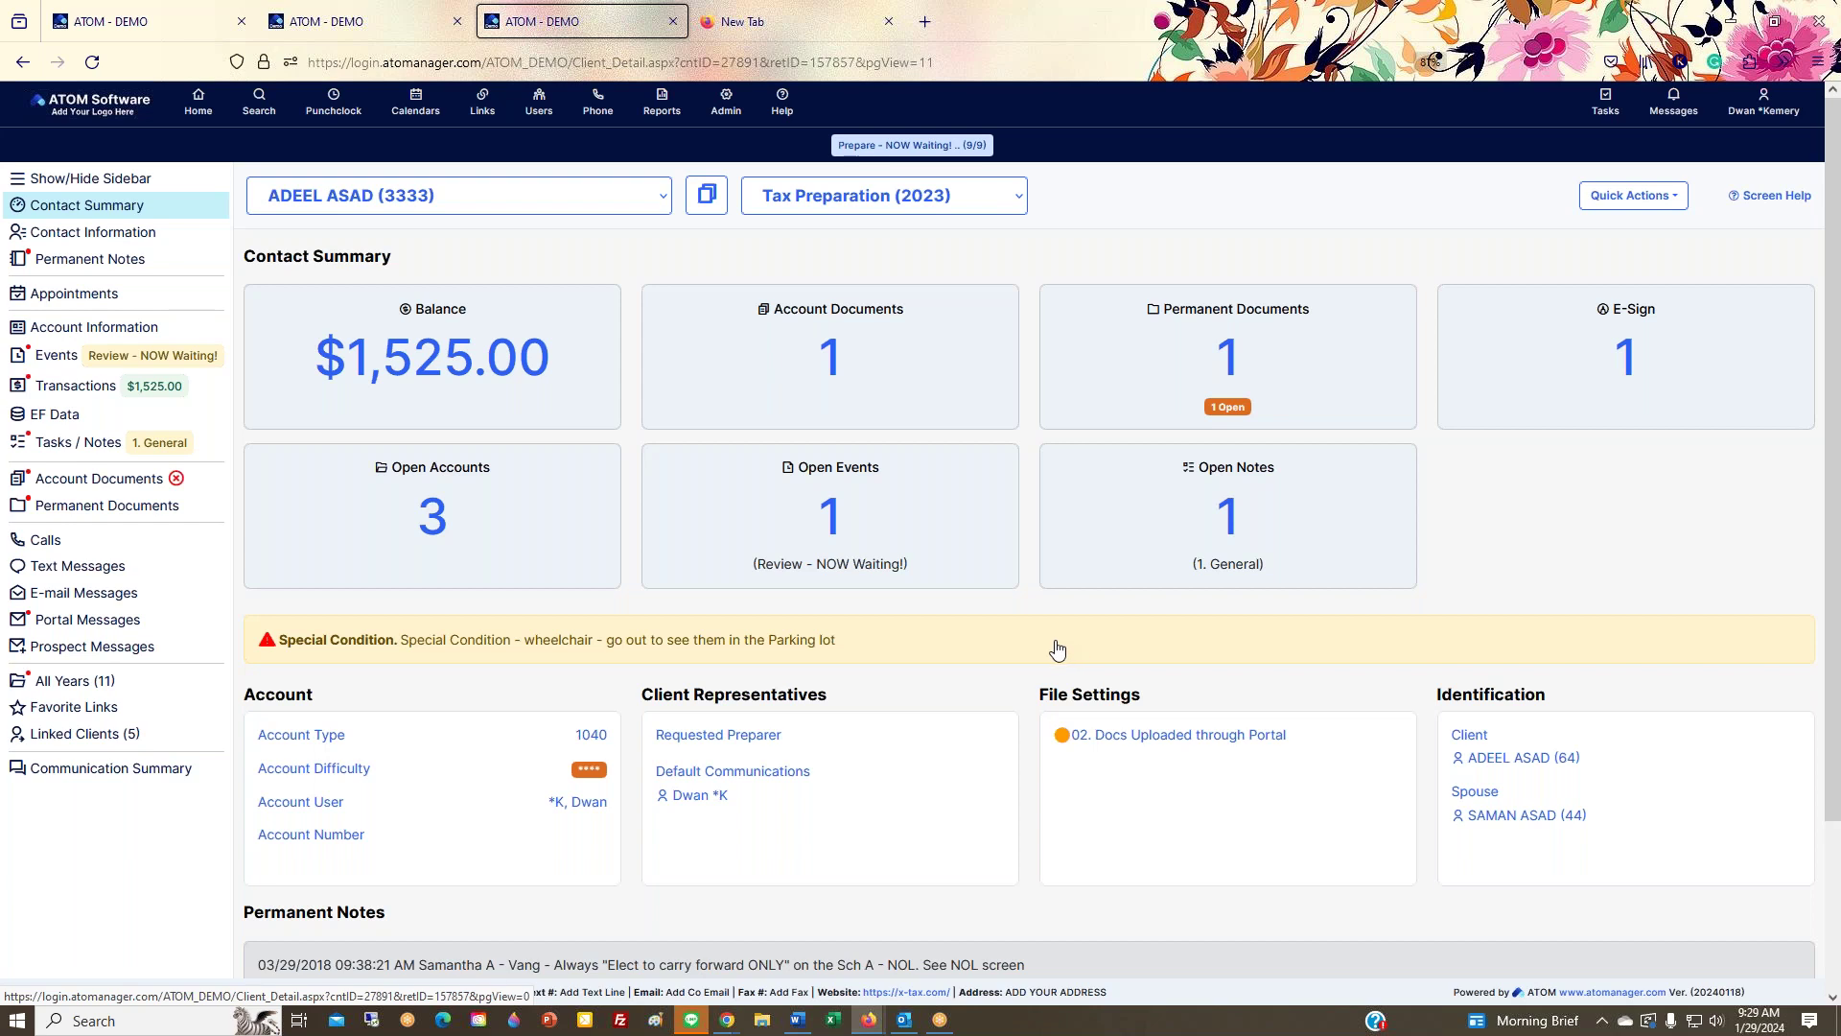
pyautogui.scroll(-2, 1058, 650)
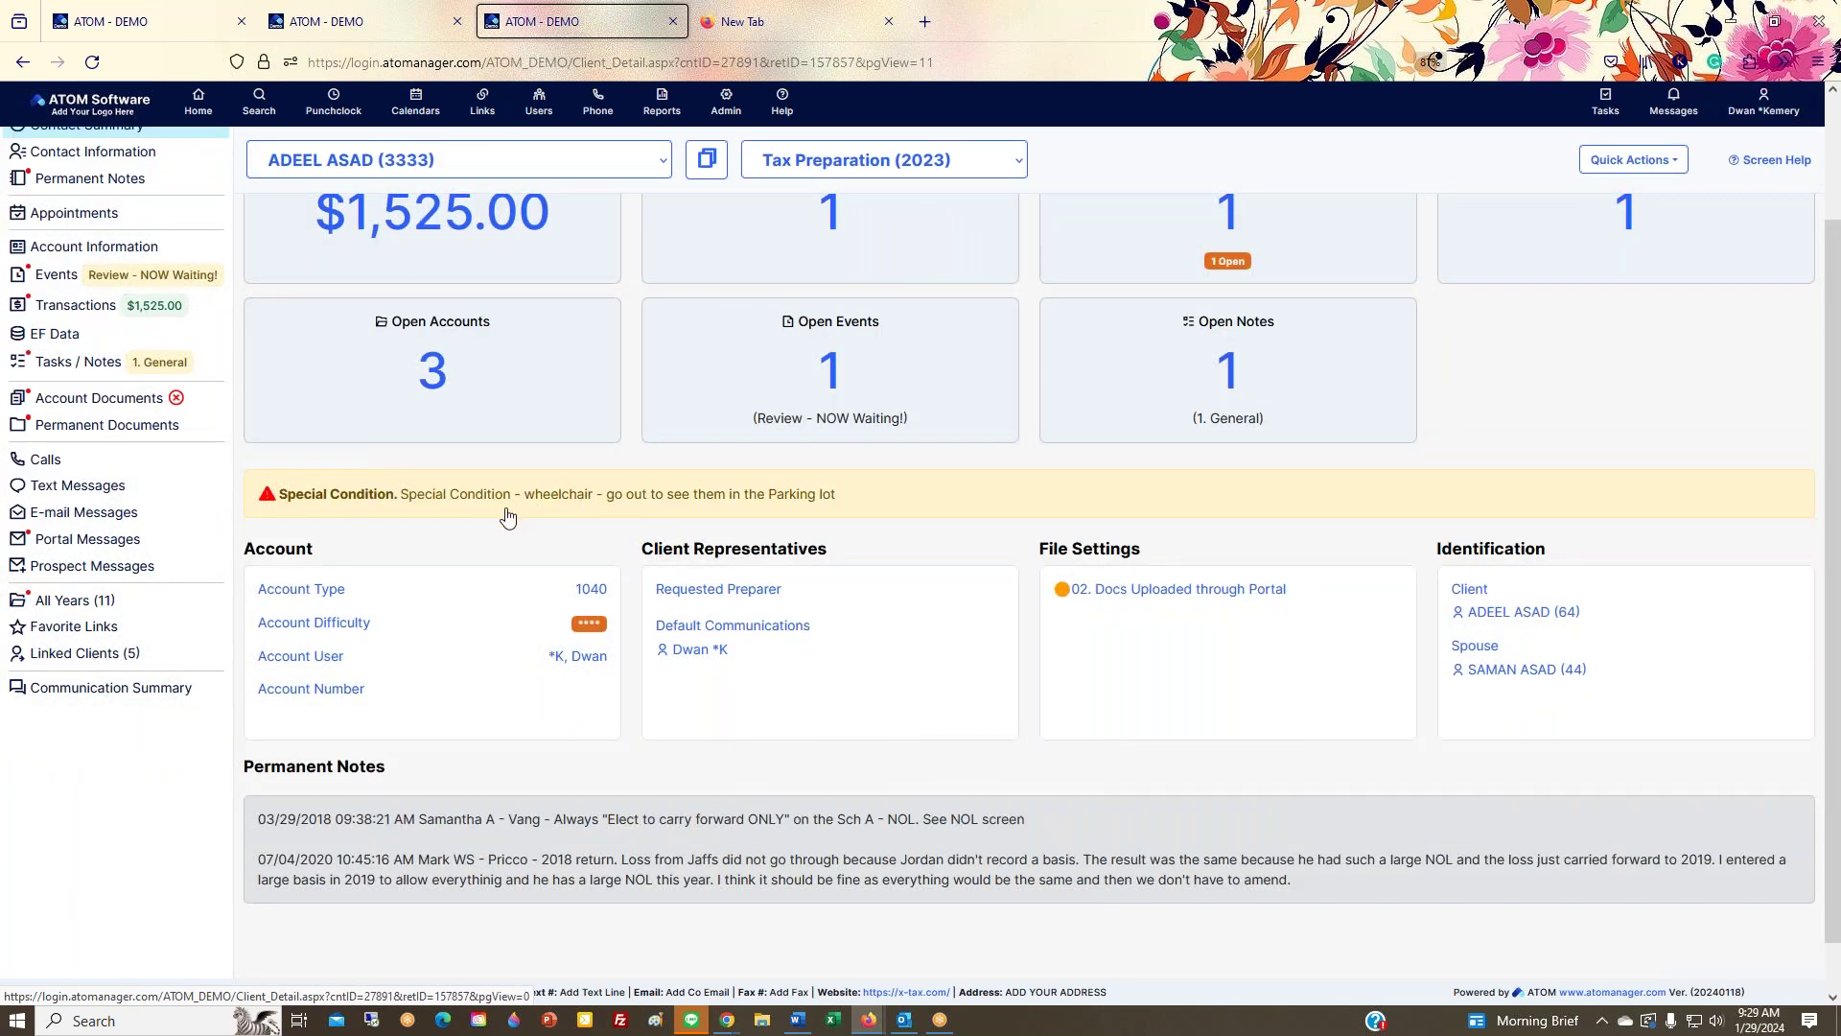
pyautogui.click(553, 508)
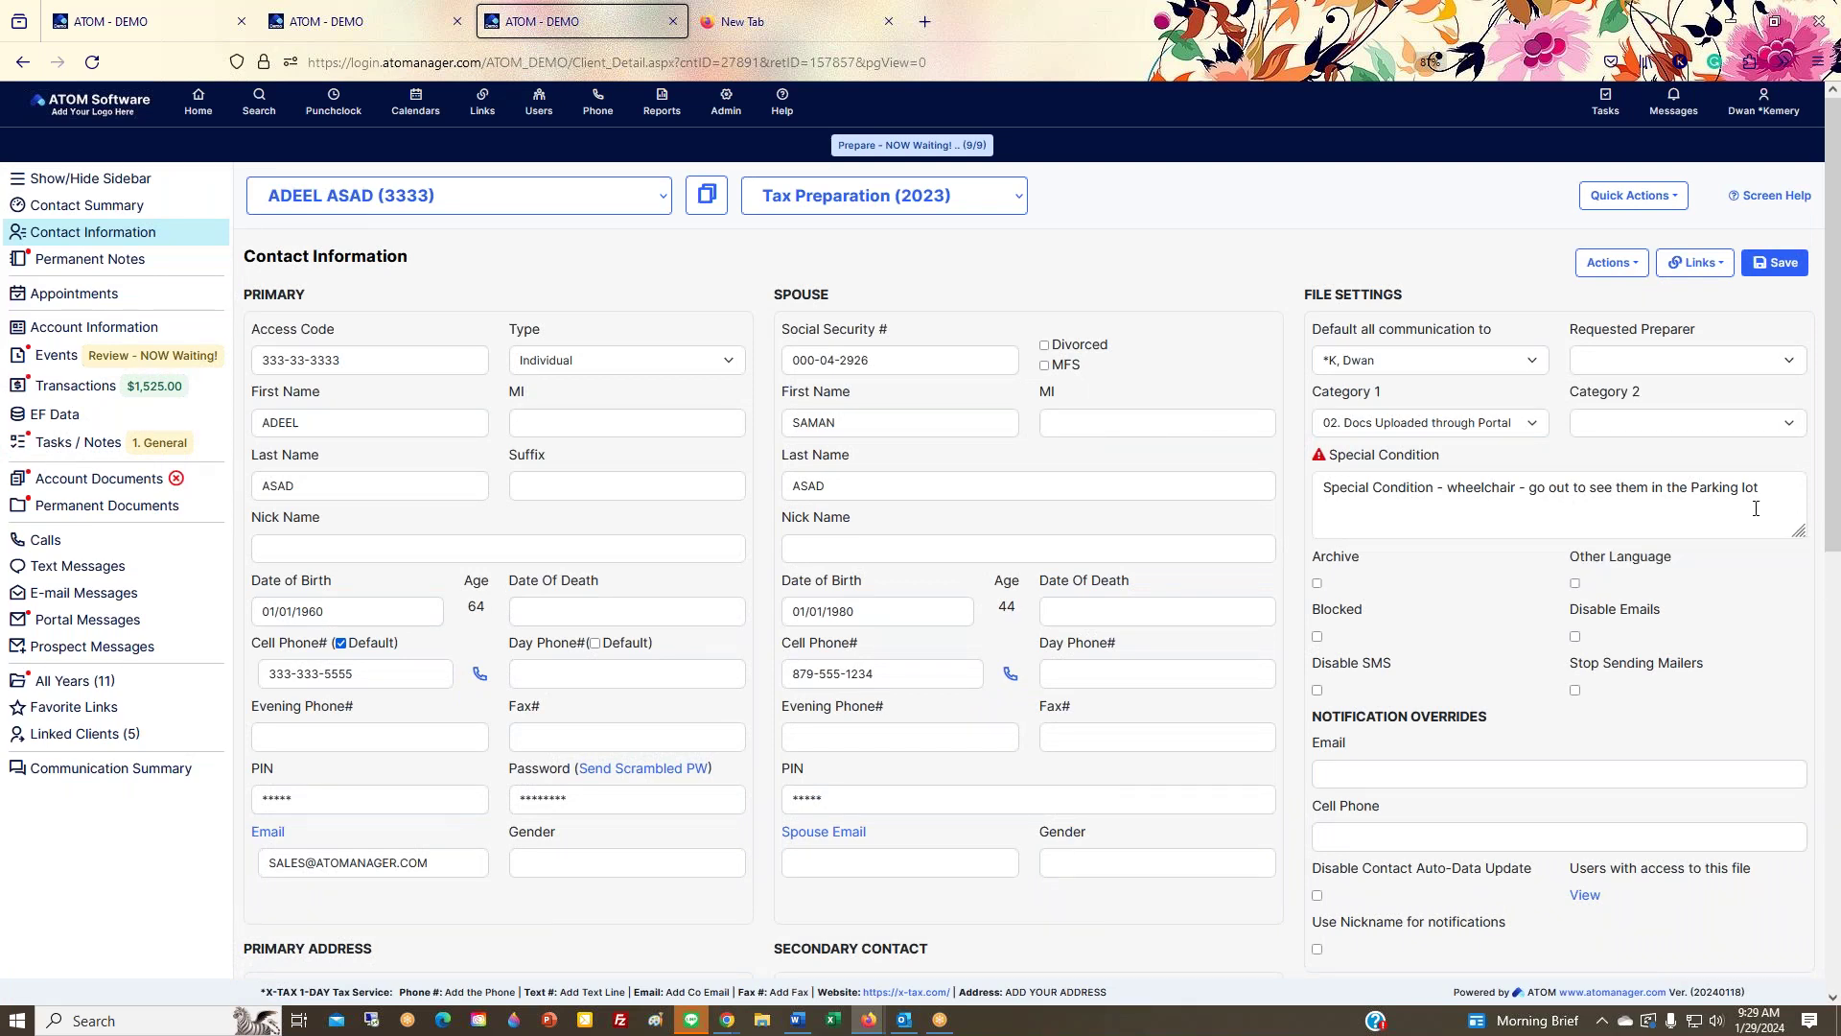
# Step: Delete the 'wheelchair' Special Condition text and save the contact
pyautogui.moveTo(1747, 476); pyautogui.dragTo(1269, 497)
pyautogui.press('BackSpace')
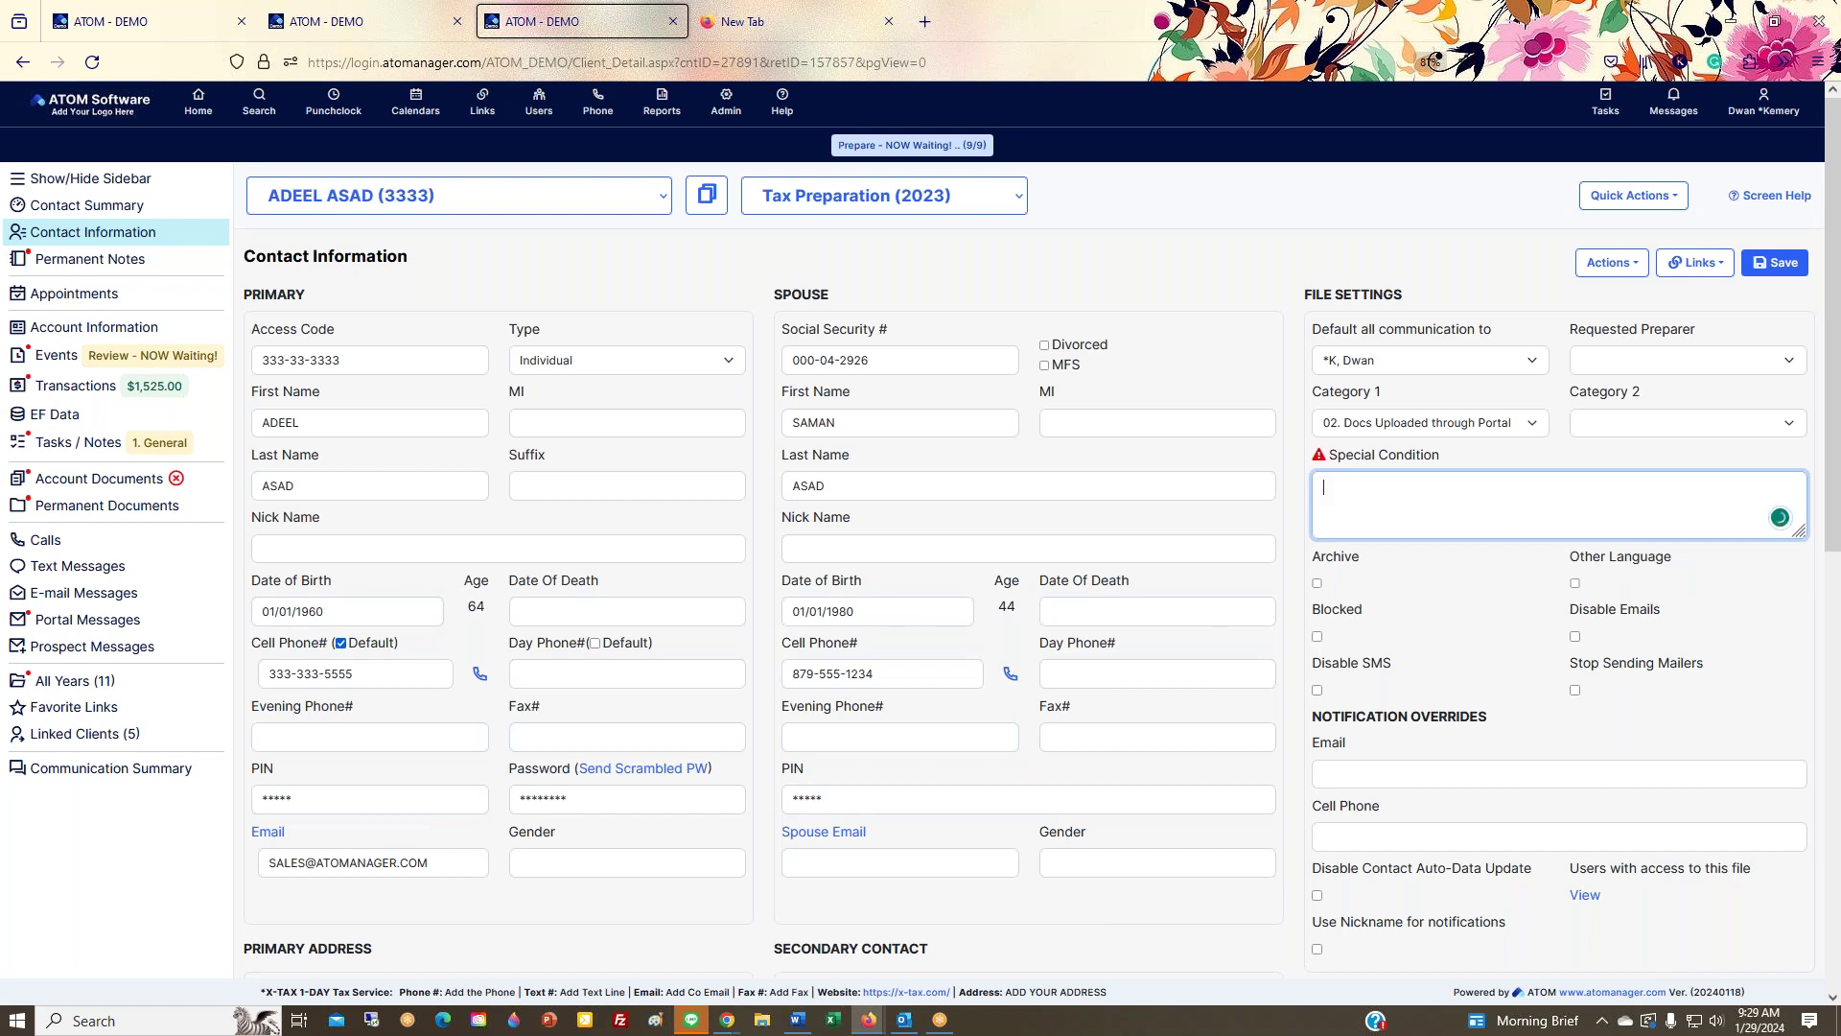
pyautogui.click(1775, 263)
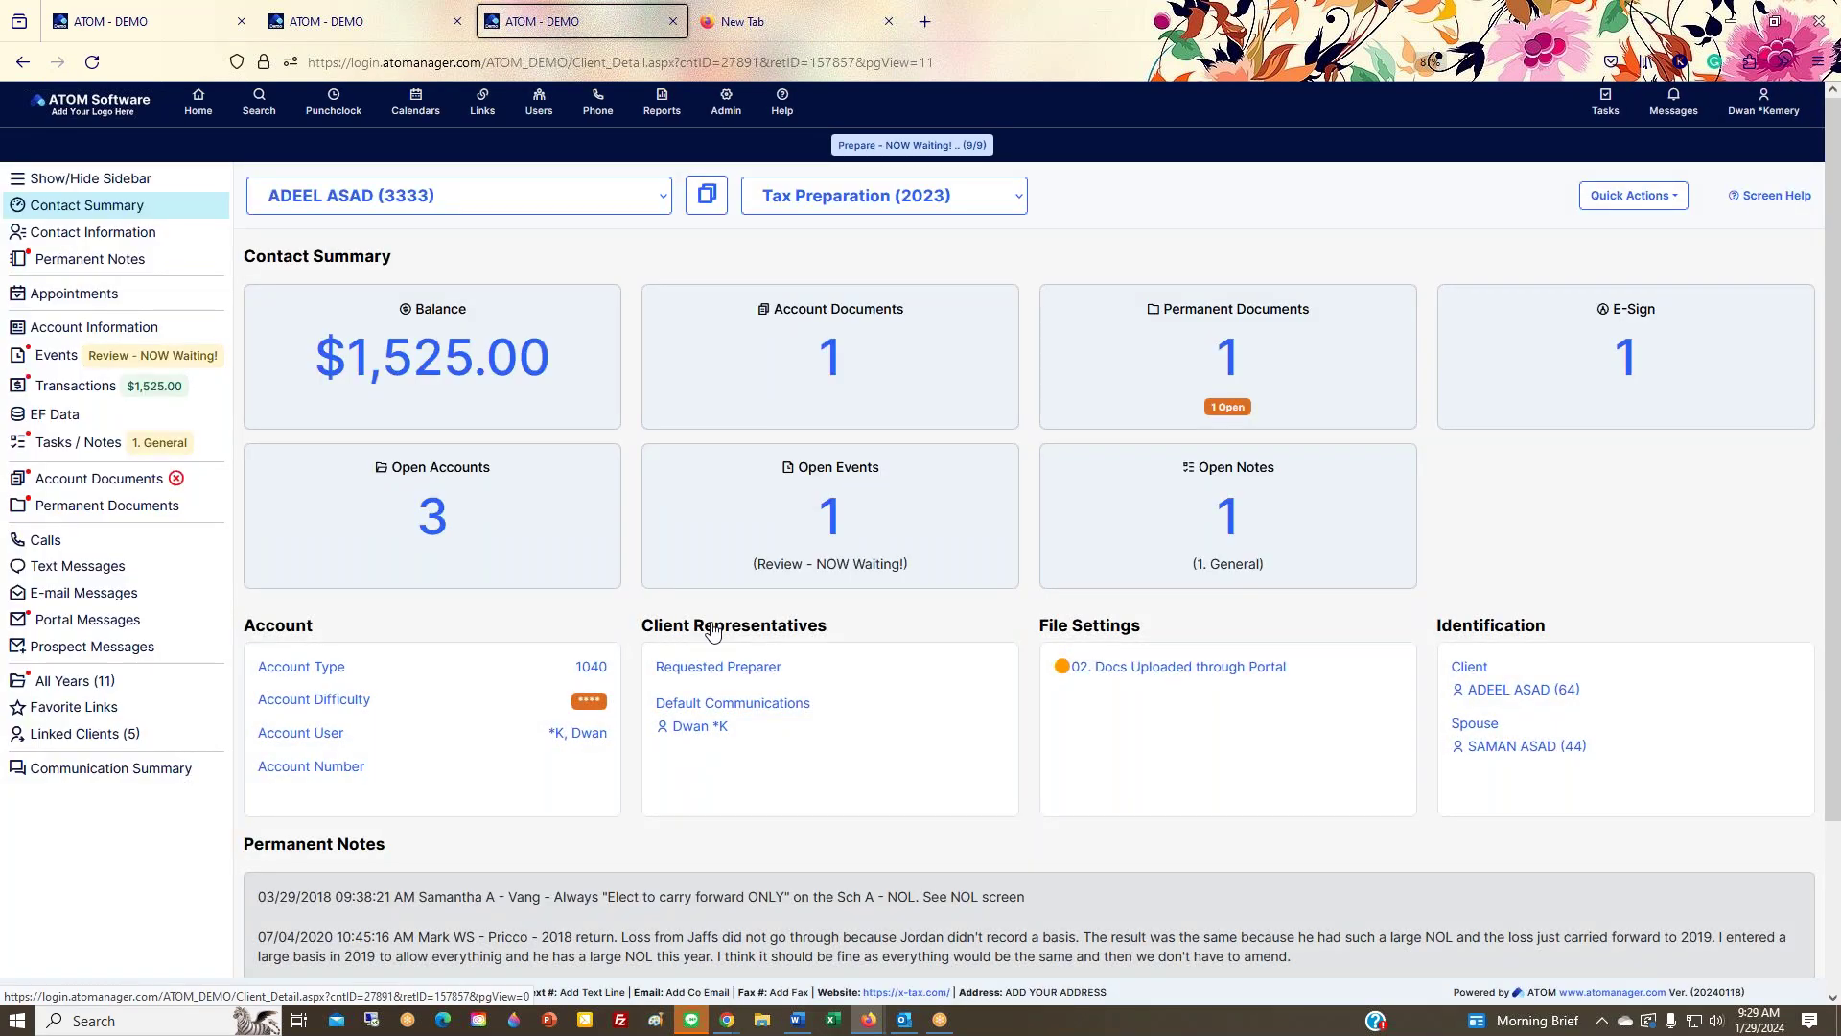
# Step: Look at the client's Permanent Notes, then go back to the Contact Summary
pyautogui.scroll(-3, 744, 614)
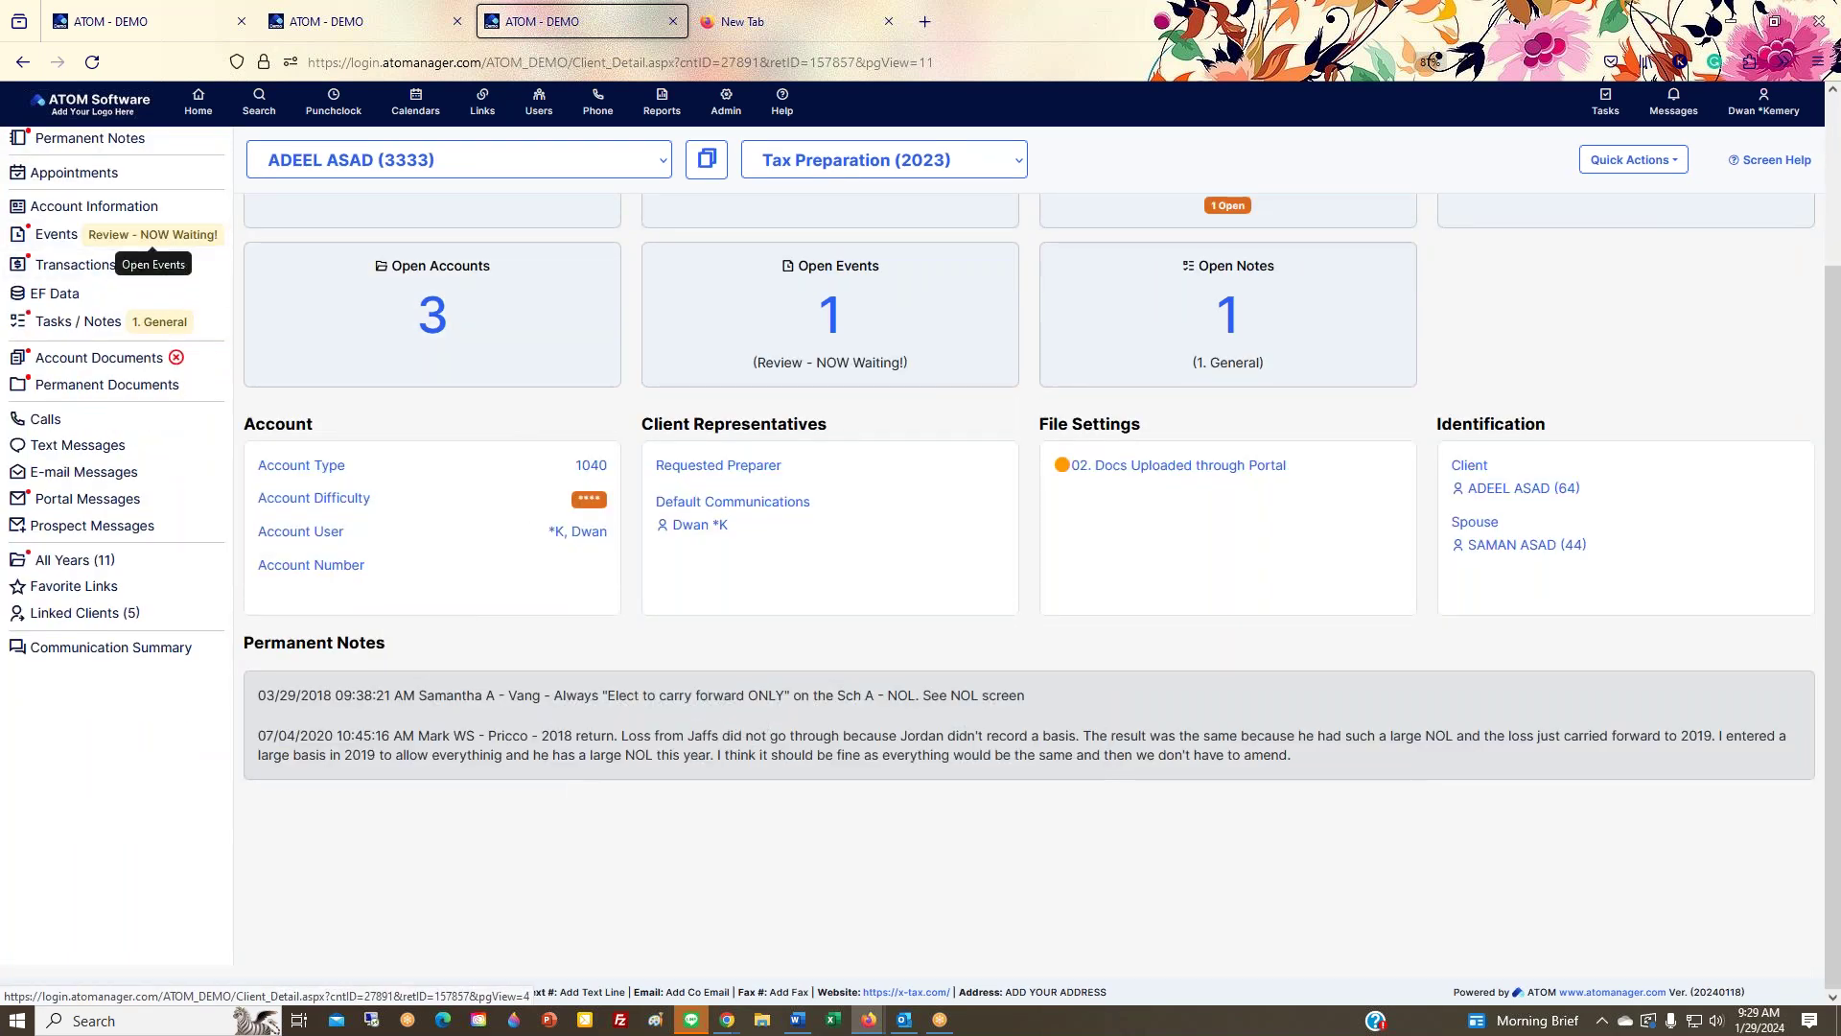
pyautogui.click(801, 739)
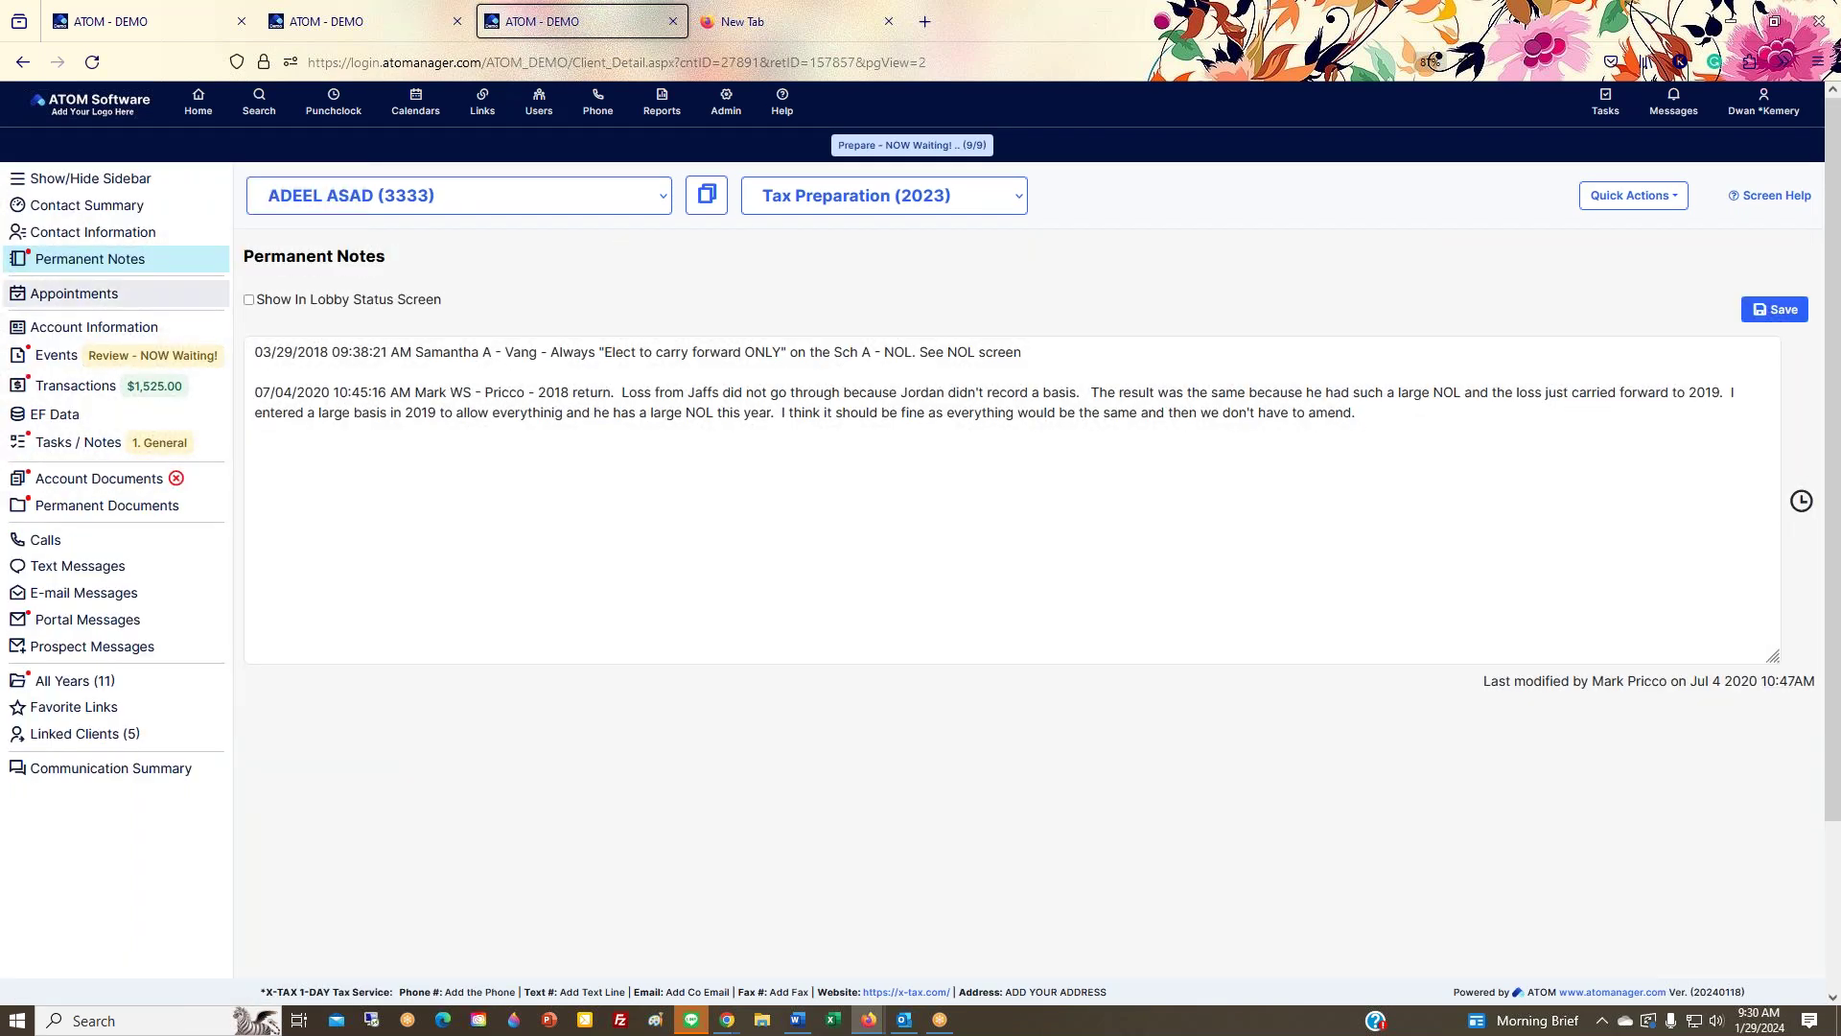
pyautogui.hotkey('alt', 'Left')
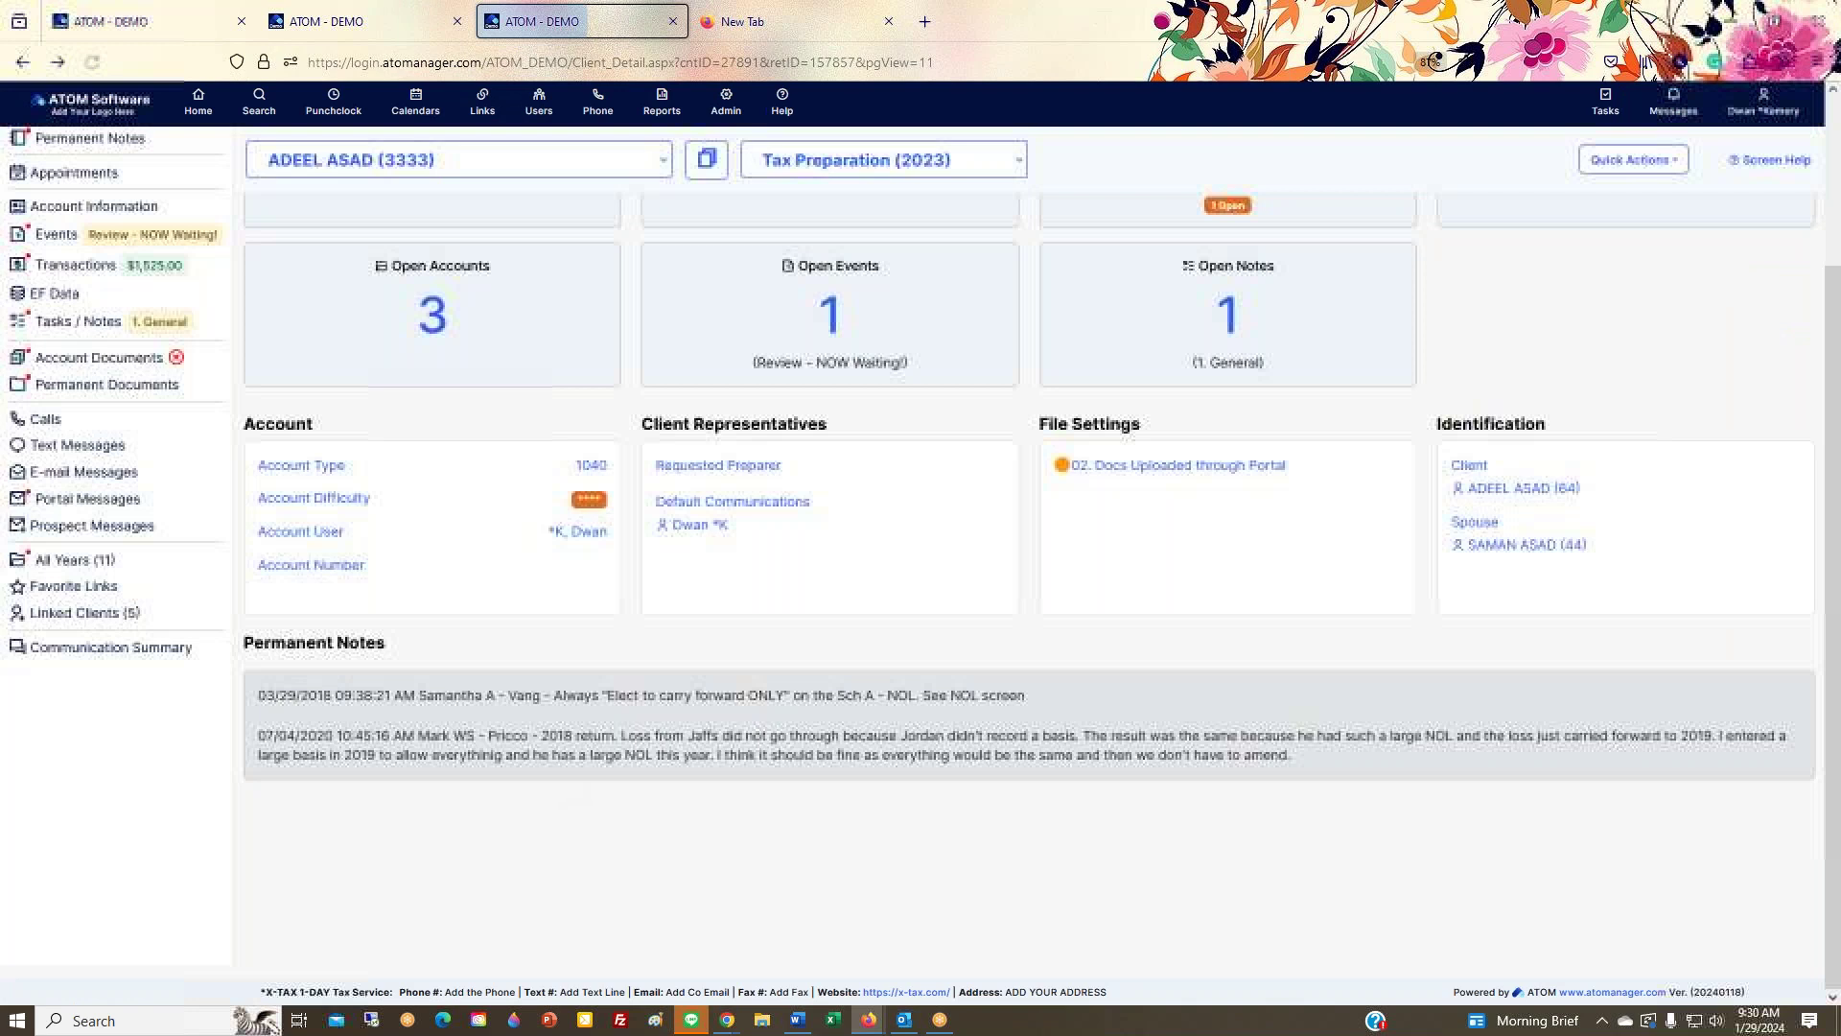
pyautogui.scroll(3, 955, 752)
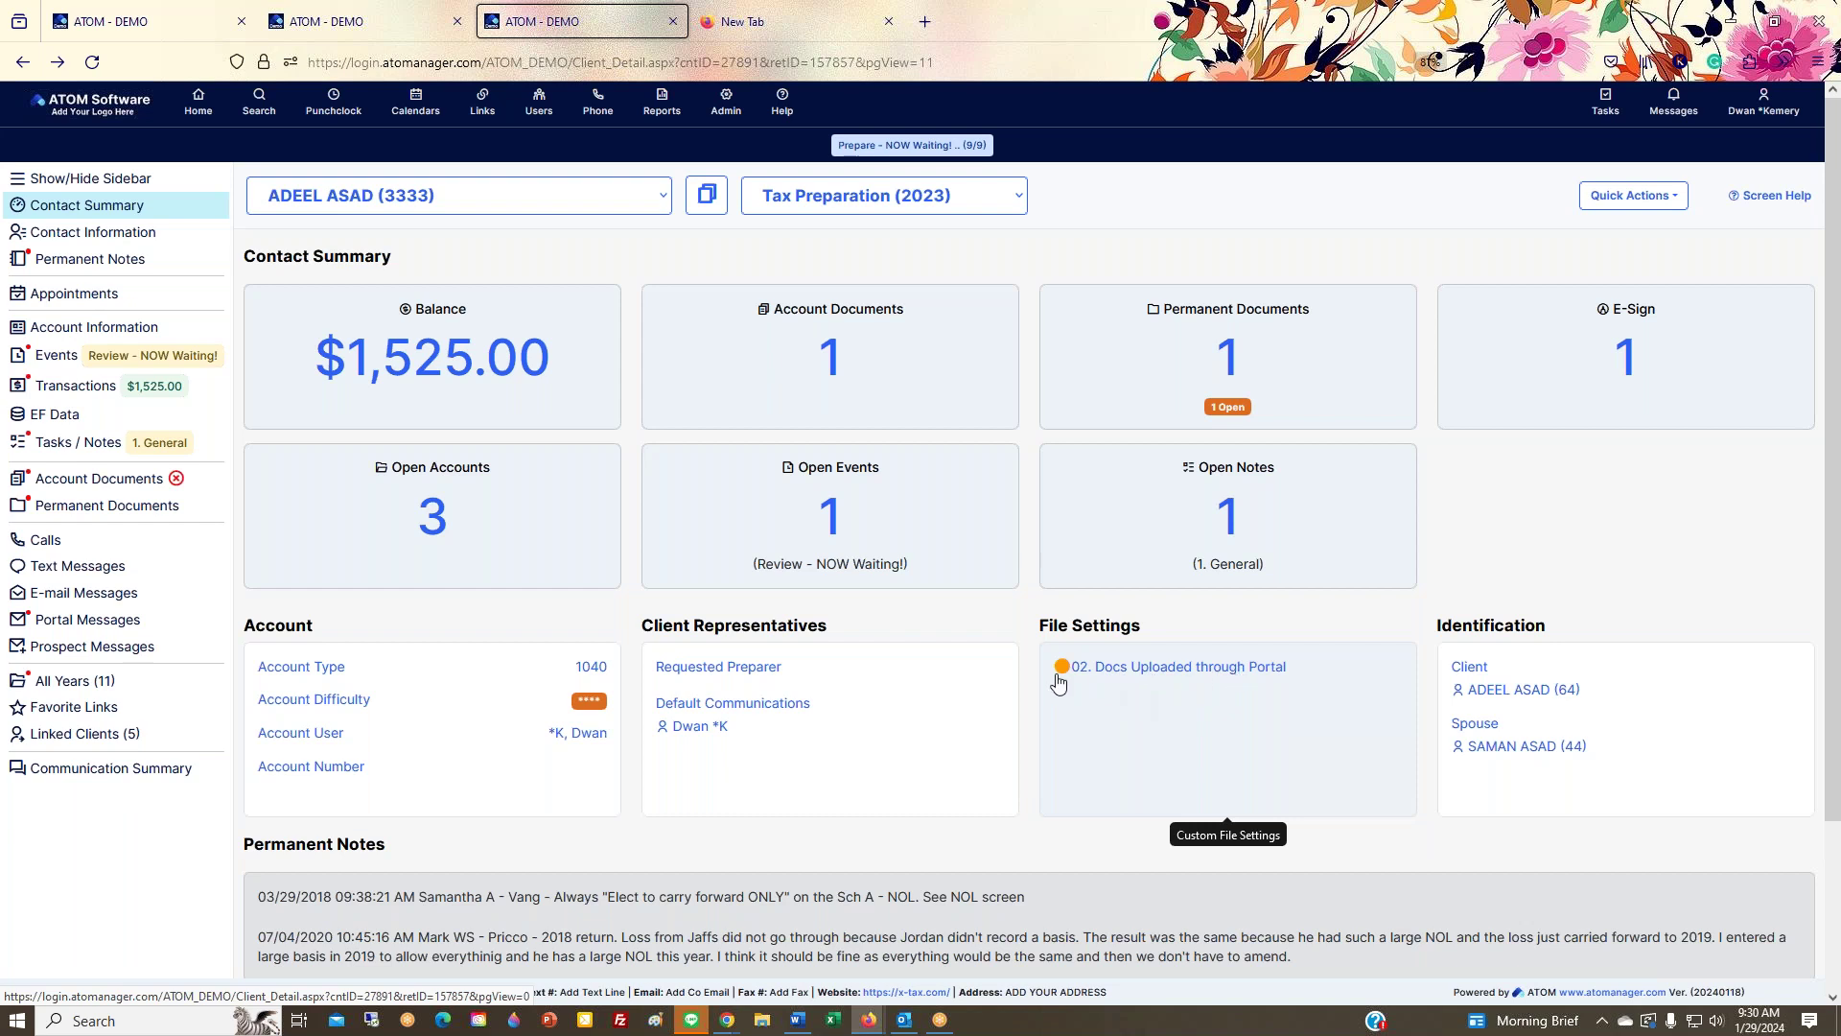
# Step: In File Settings, save the client as Blocked, then swap Blocked for Other Language
pyautogui.click(1115, 730)
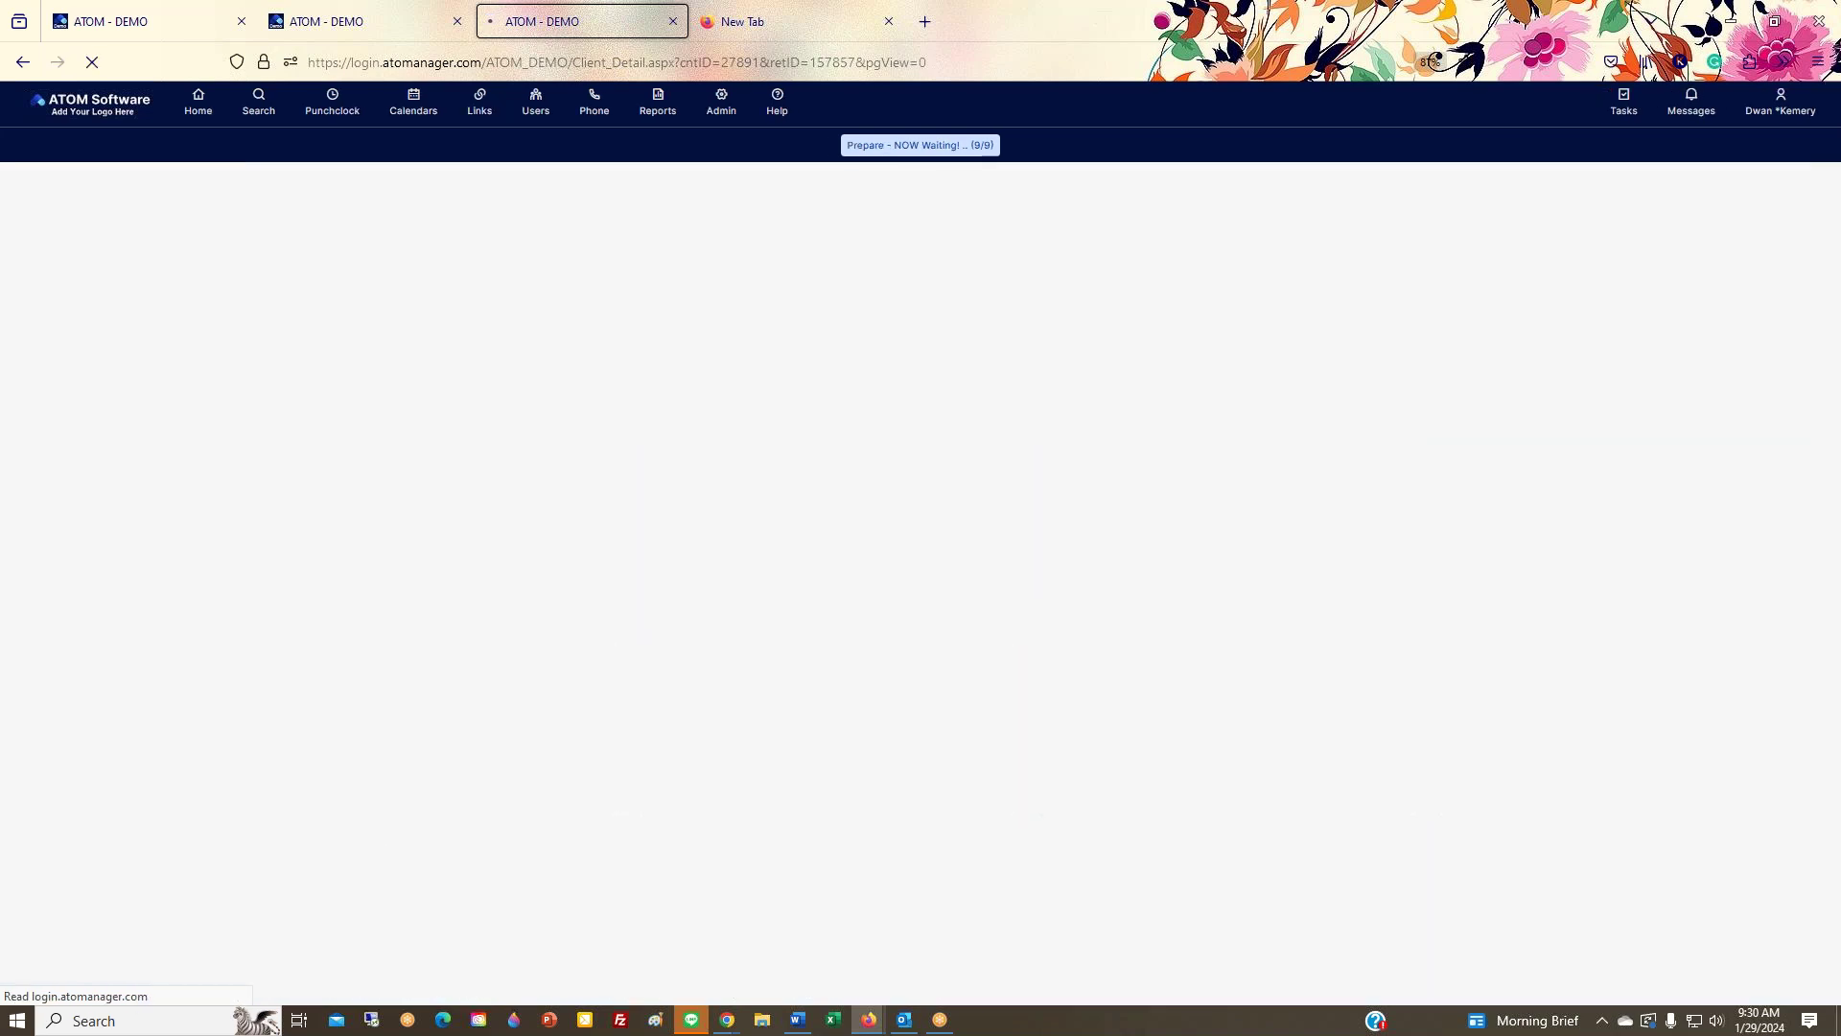
pyautogui.click(1415, 426)
pyautogui.click(1414, 434)
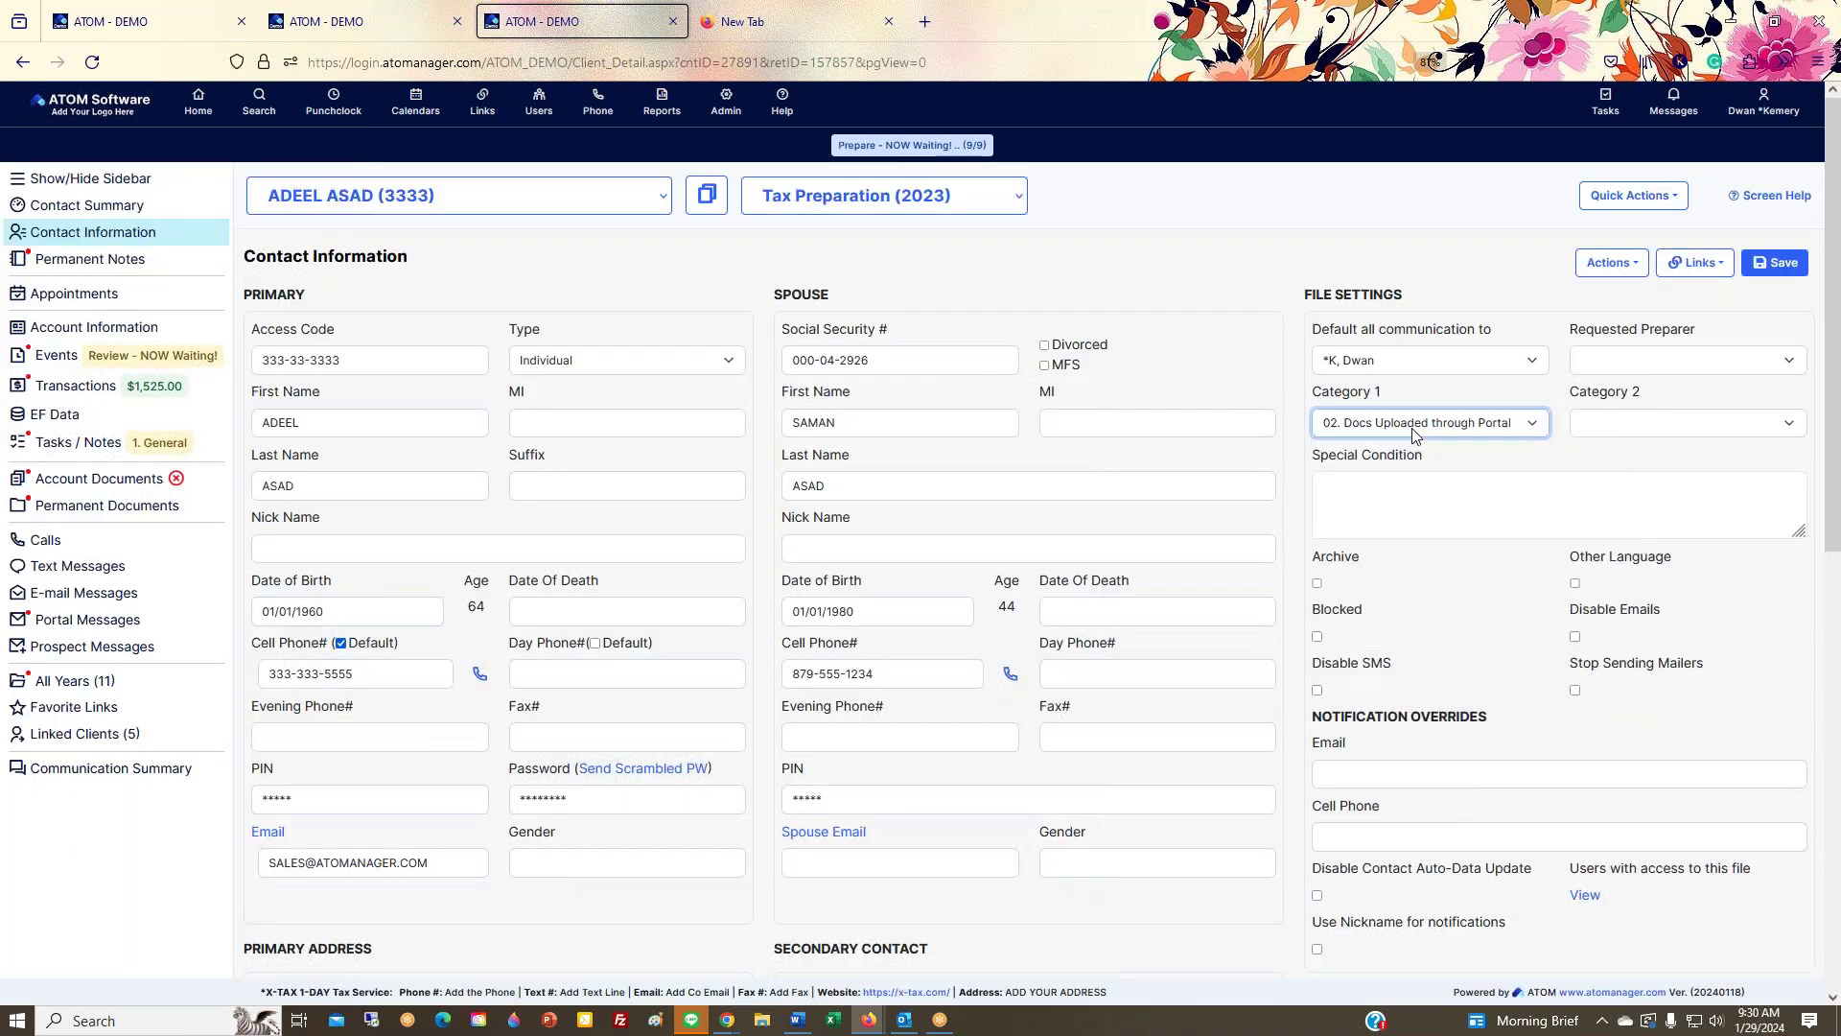
pyautogui.click(1411, 479)
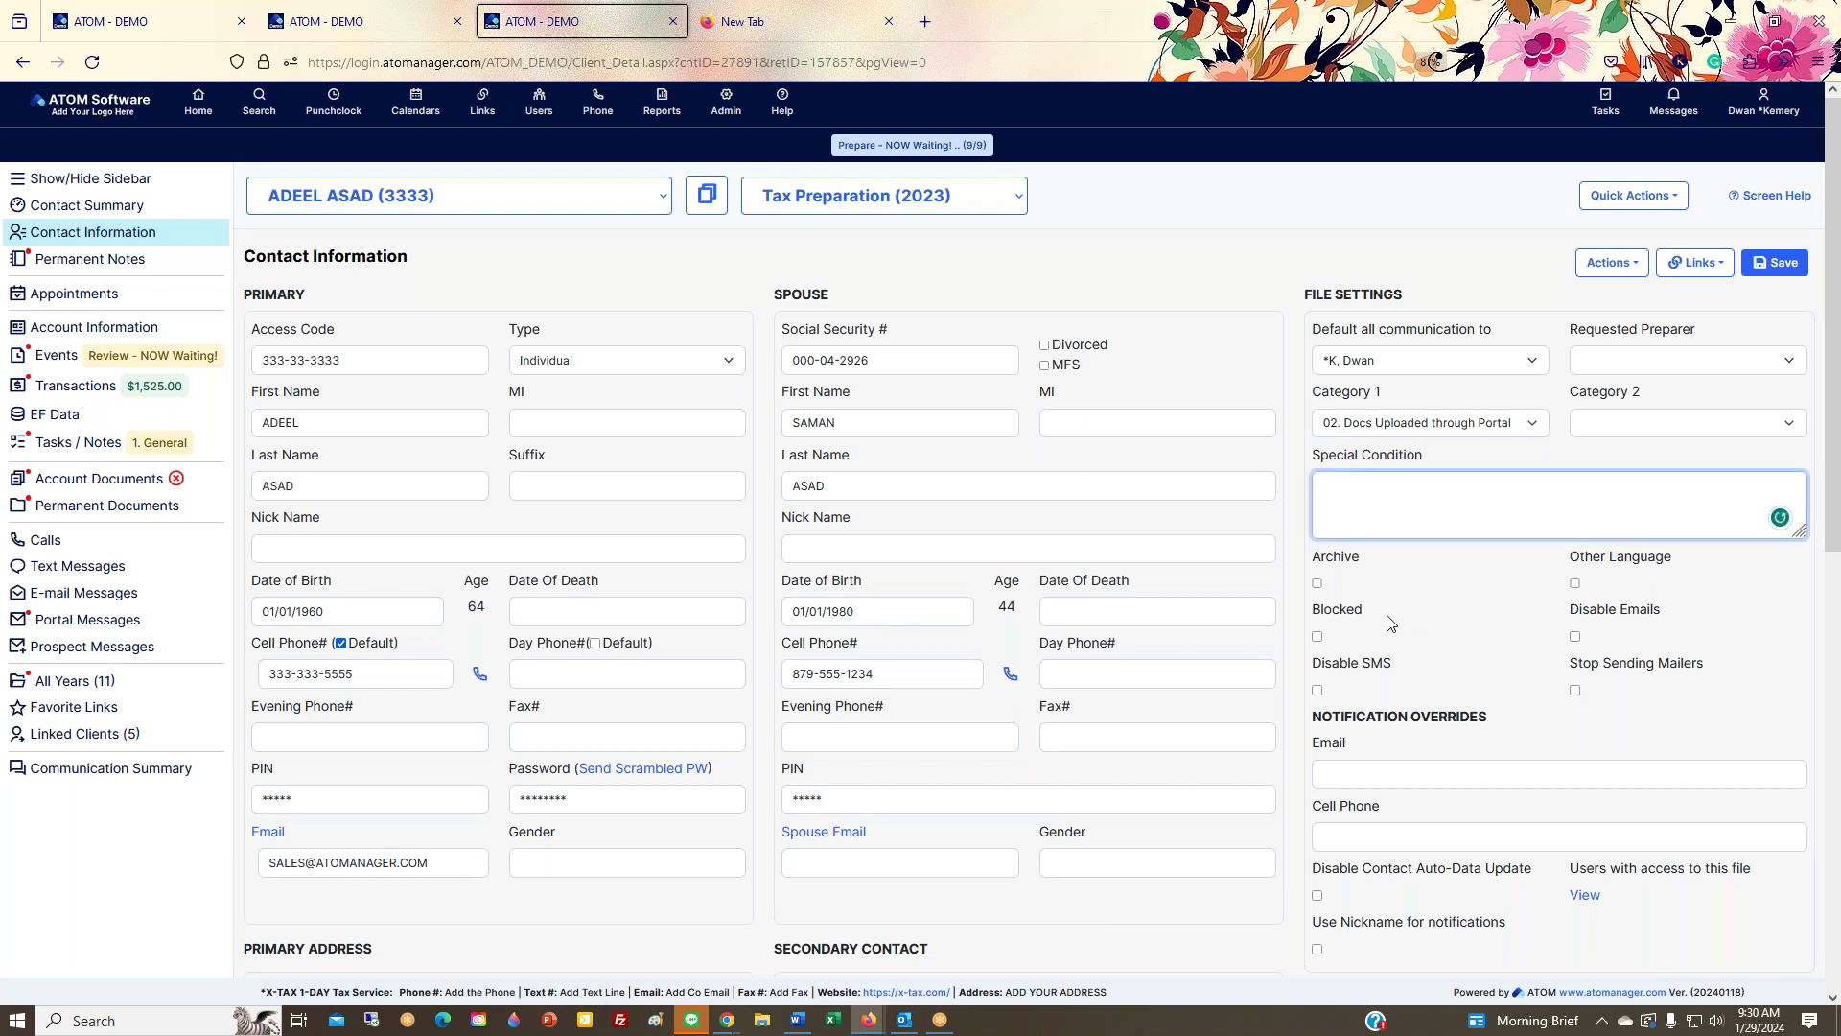
pyautogui.click(1318, 637)
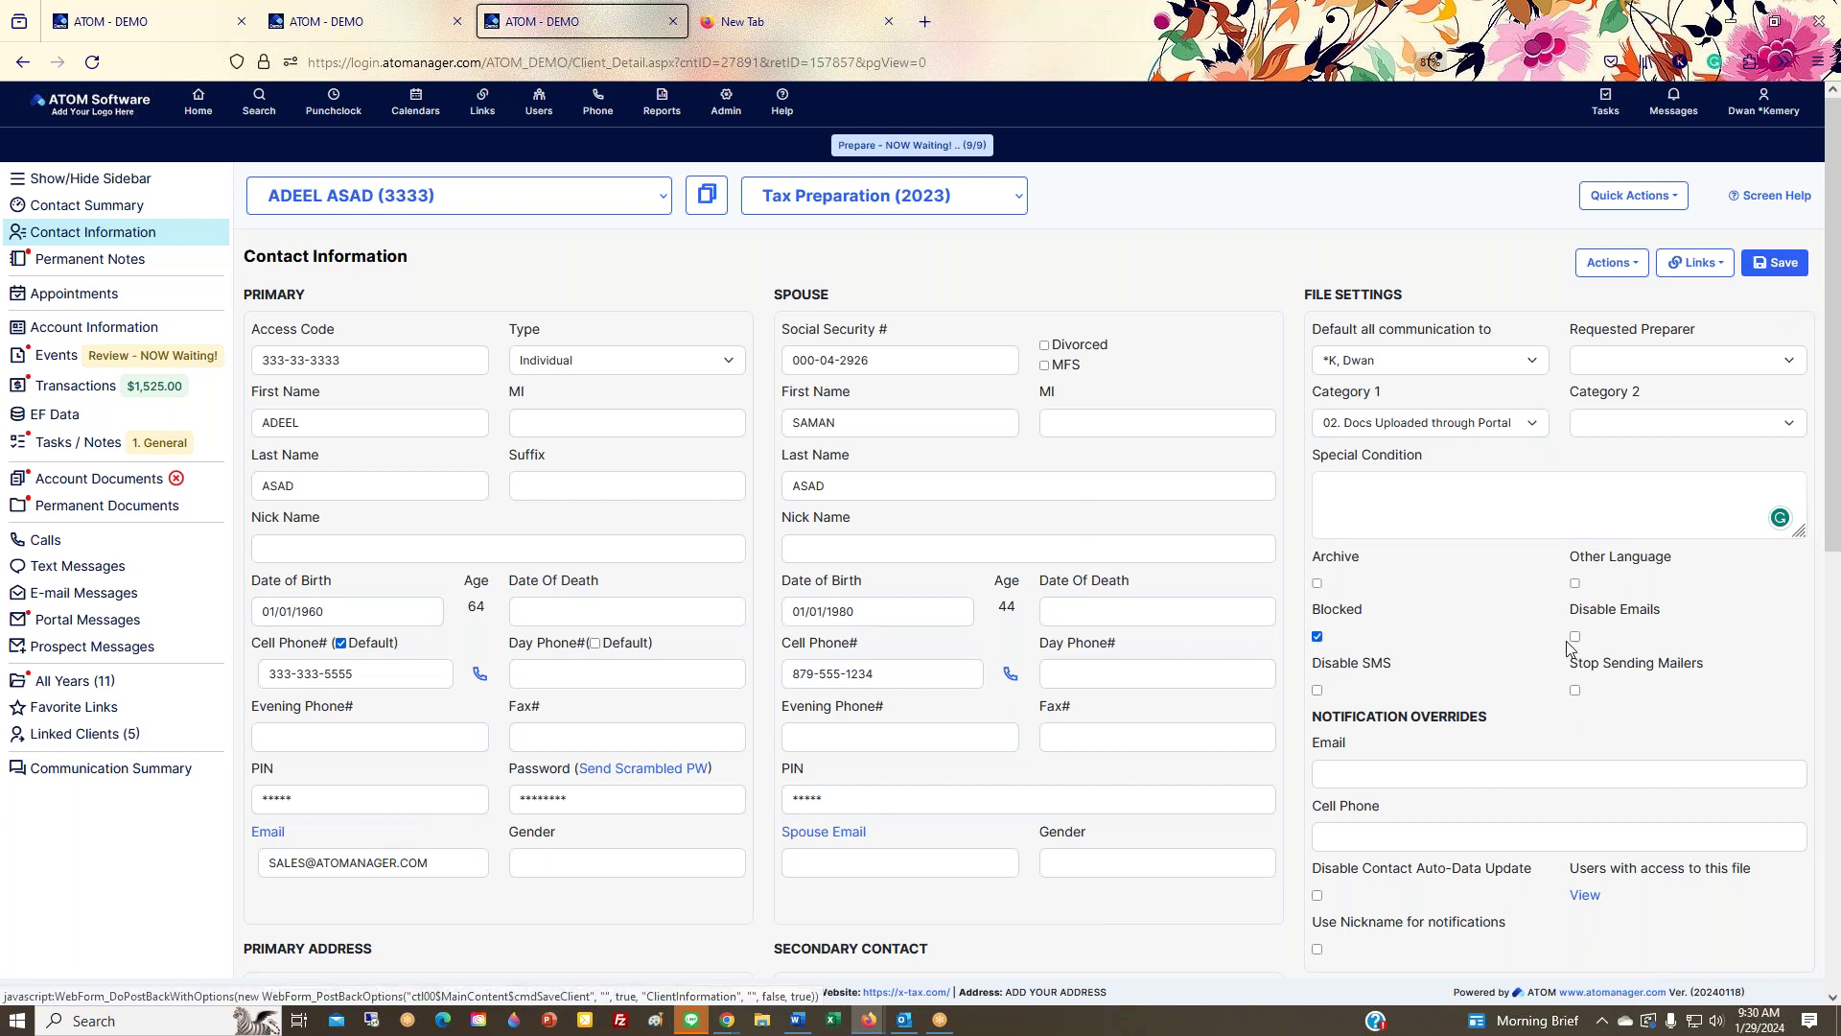
pyautogui.click(1780, 264)
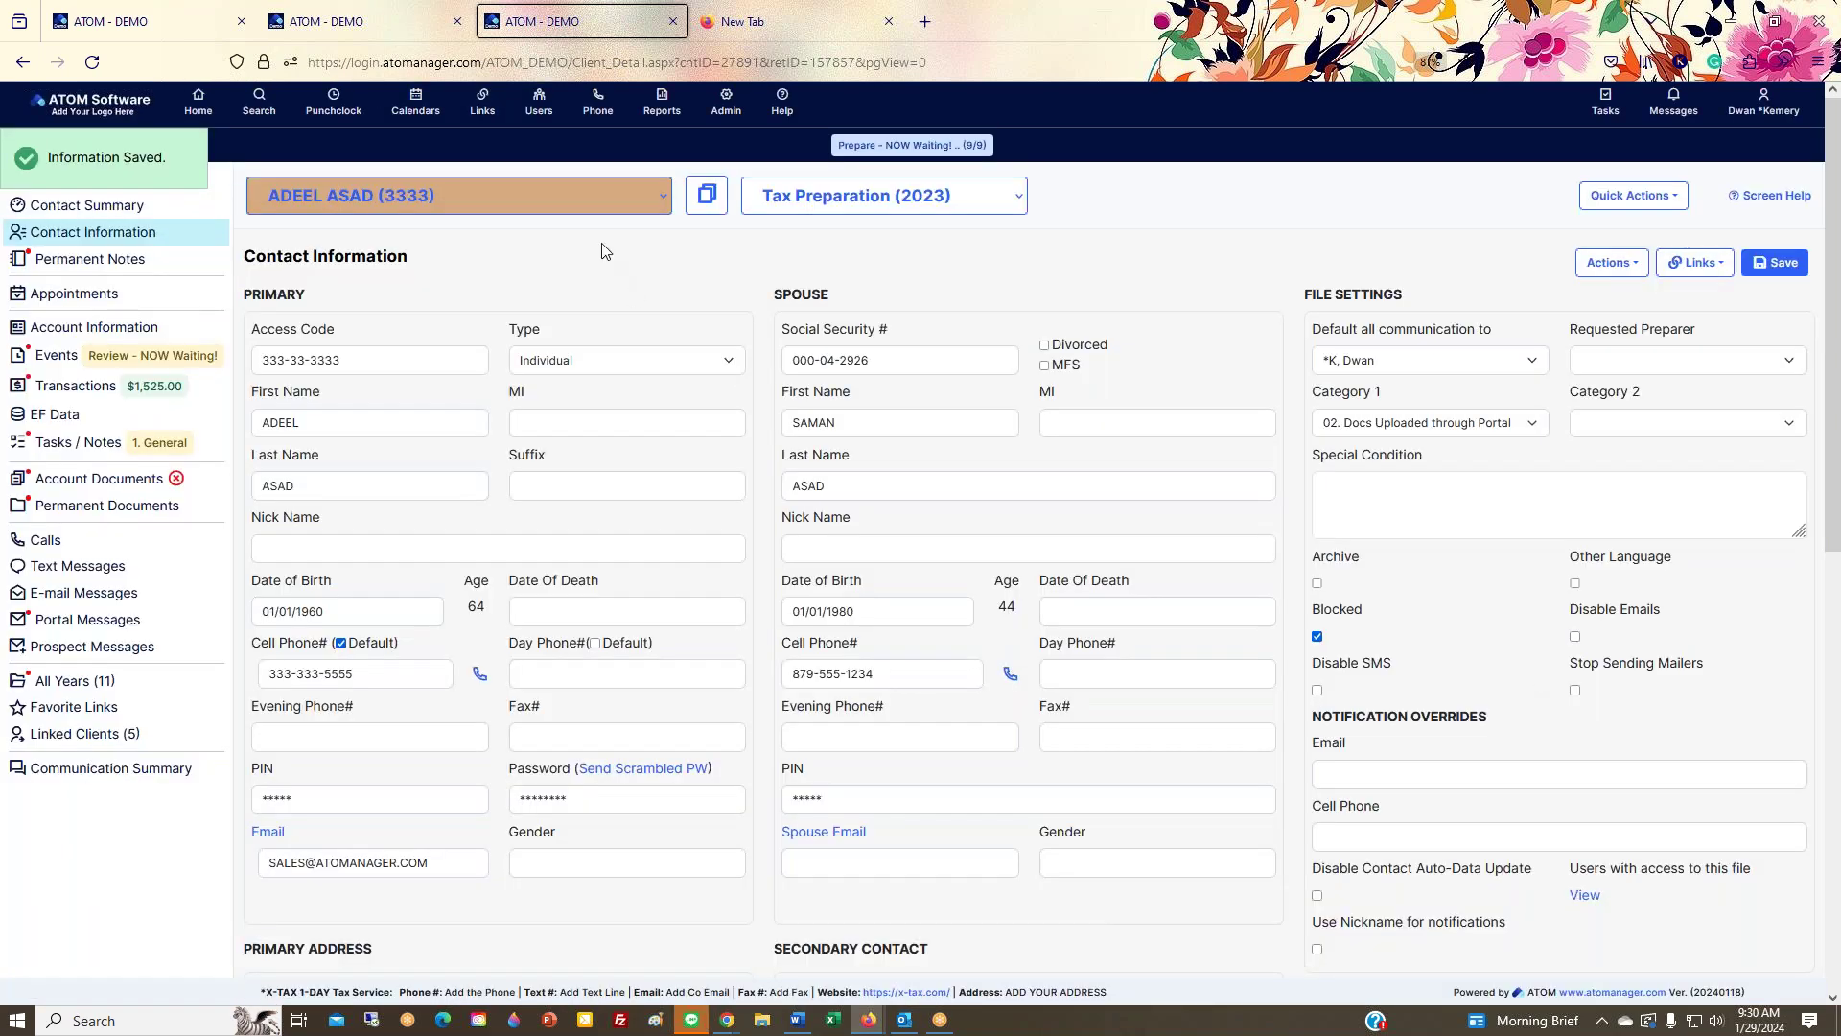
pyautogui.click(1318, 637)
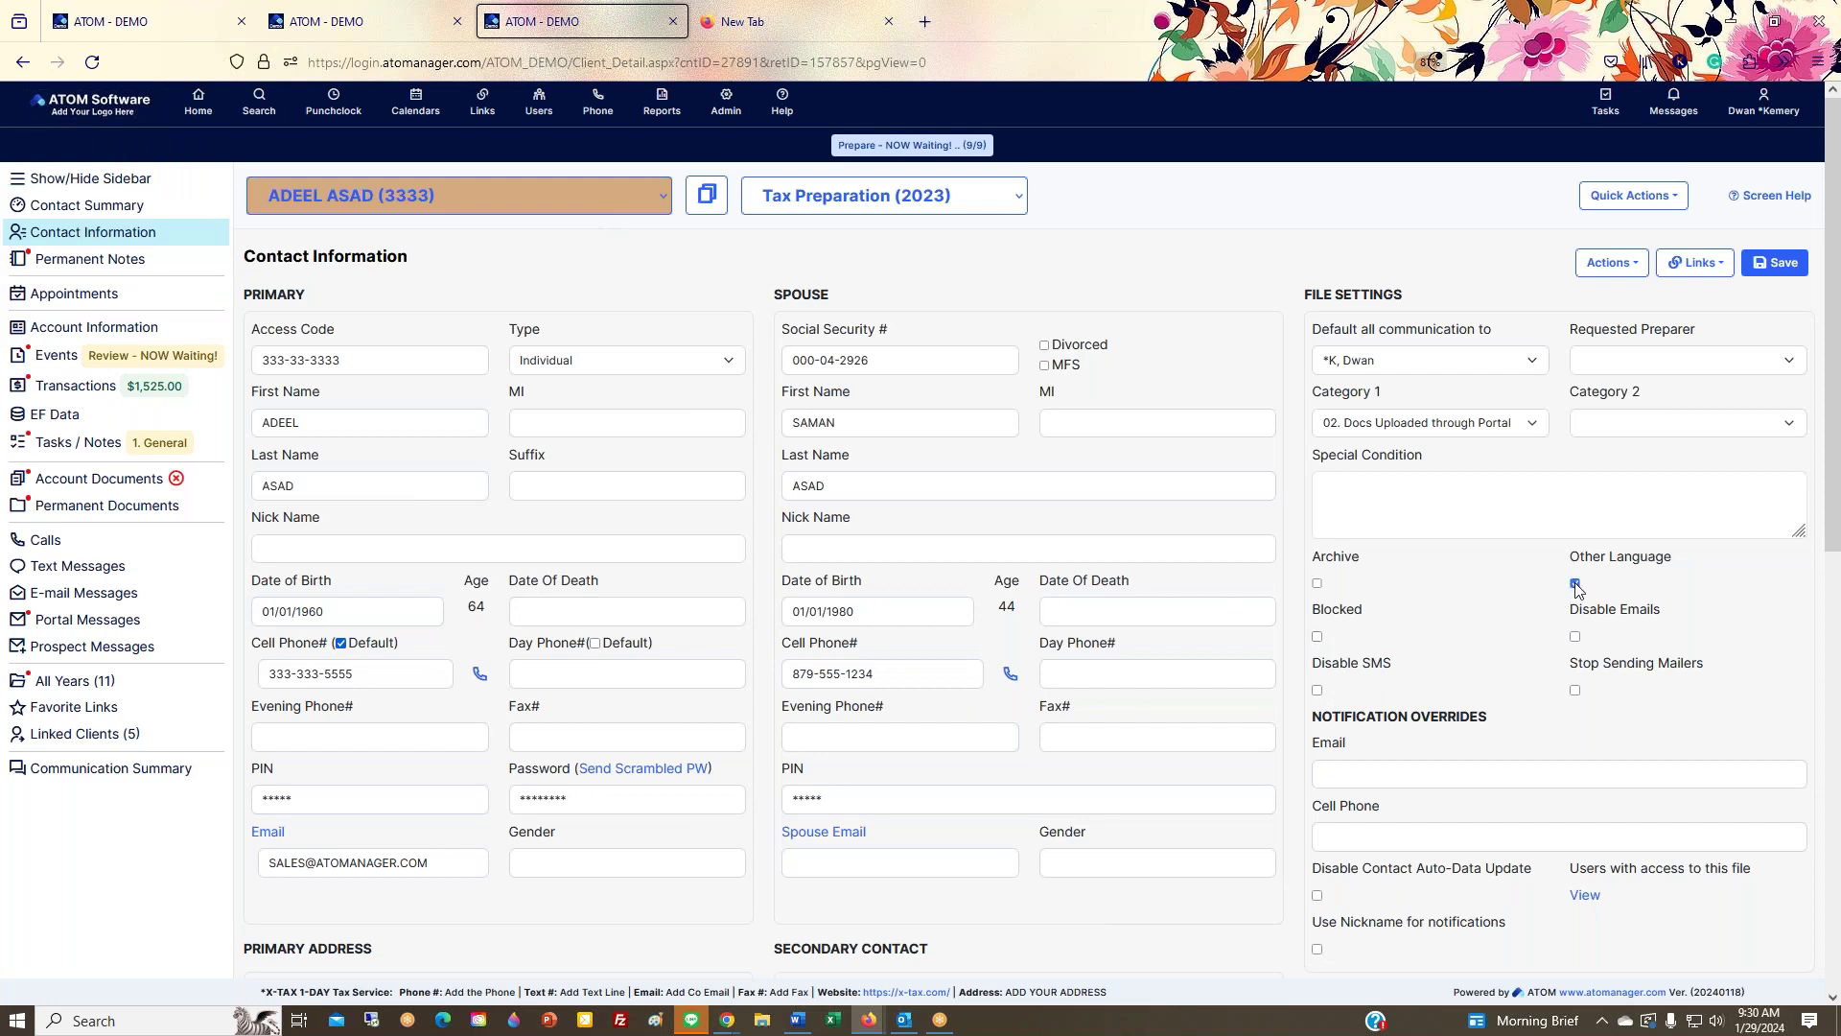
pyautogui.click(1767, 273)
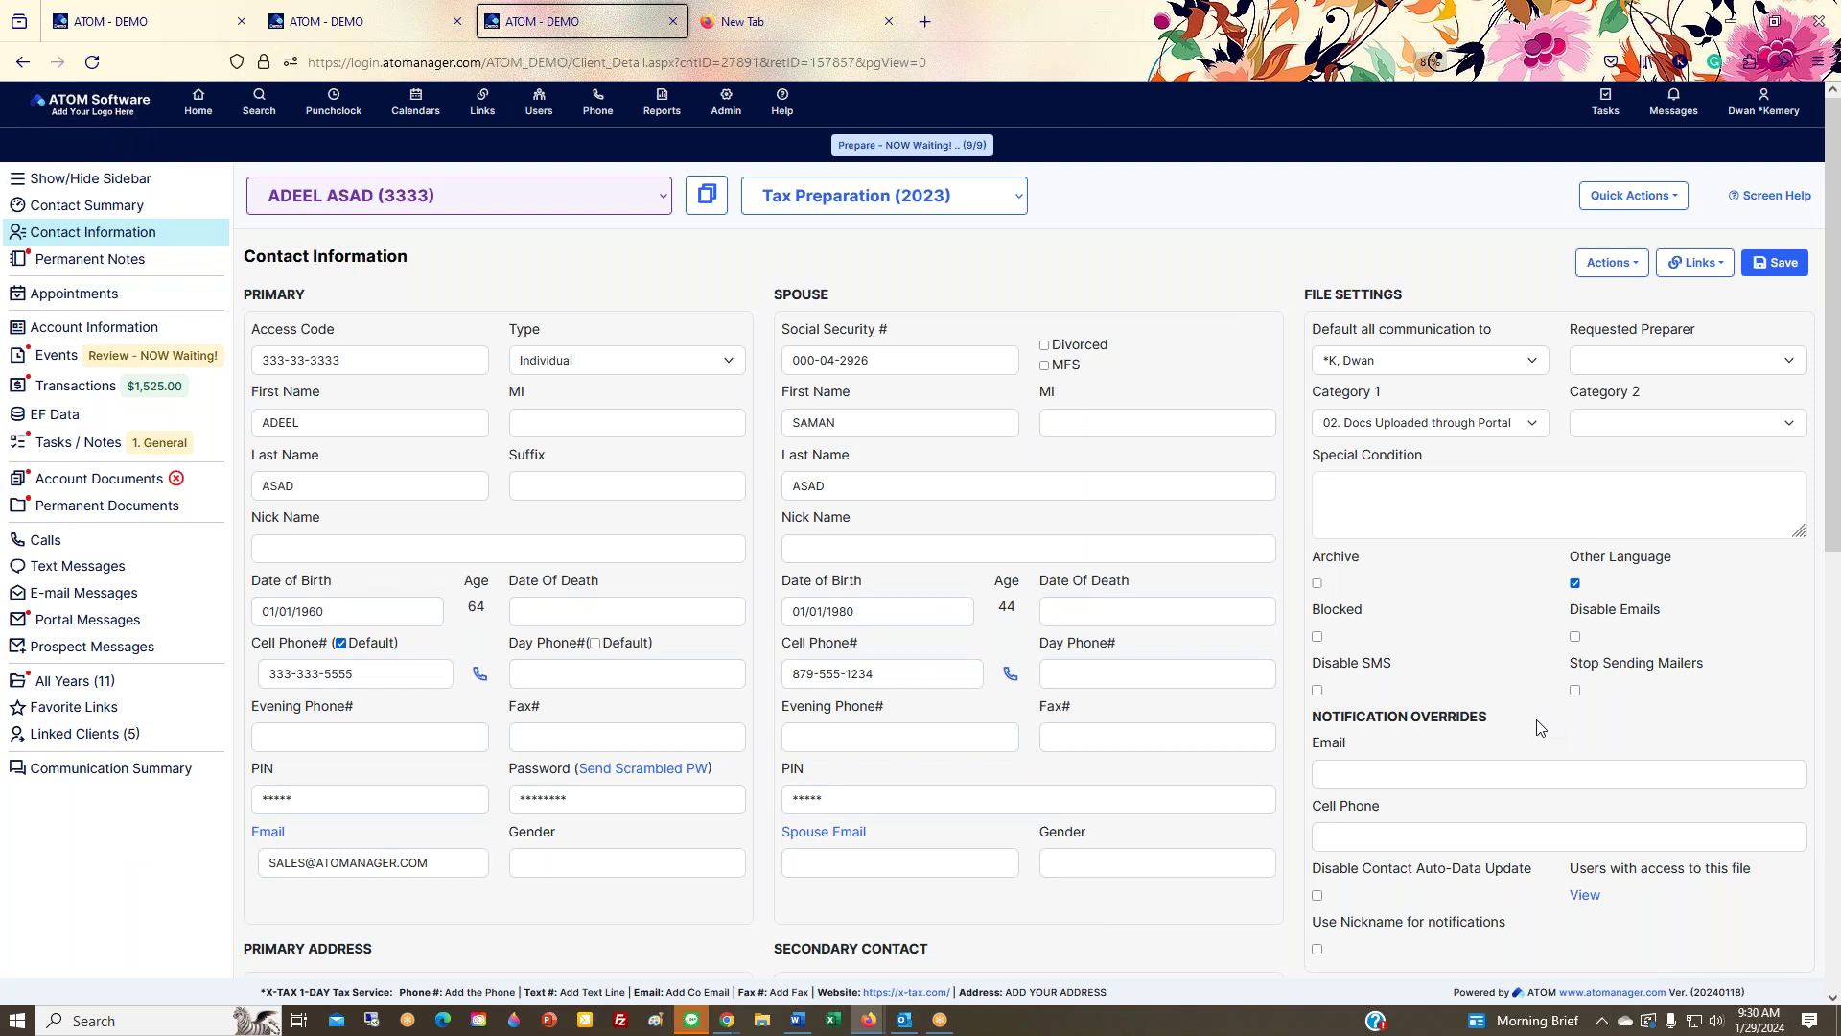
# Step: Review the Contact Information page, highlighting the 'Users with access to this file' label
pyautogui.scroll(-3, 1537, 728)
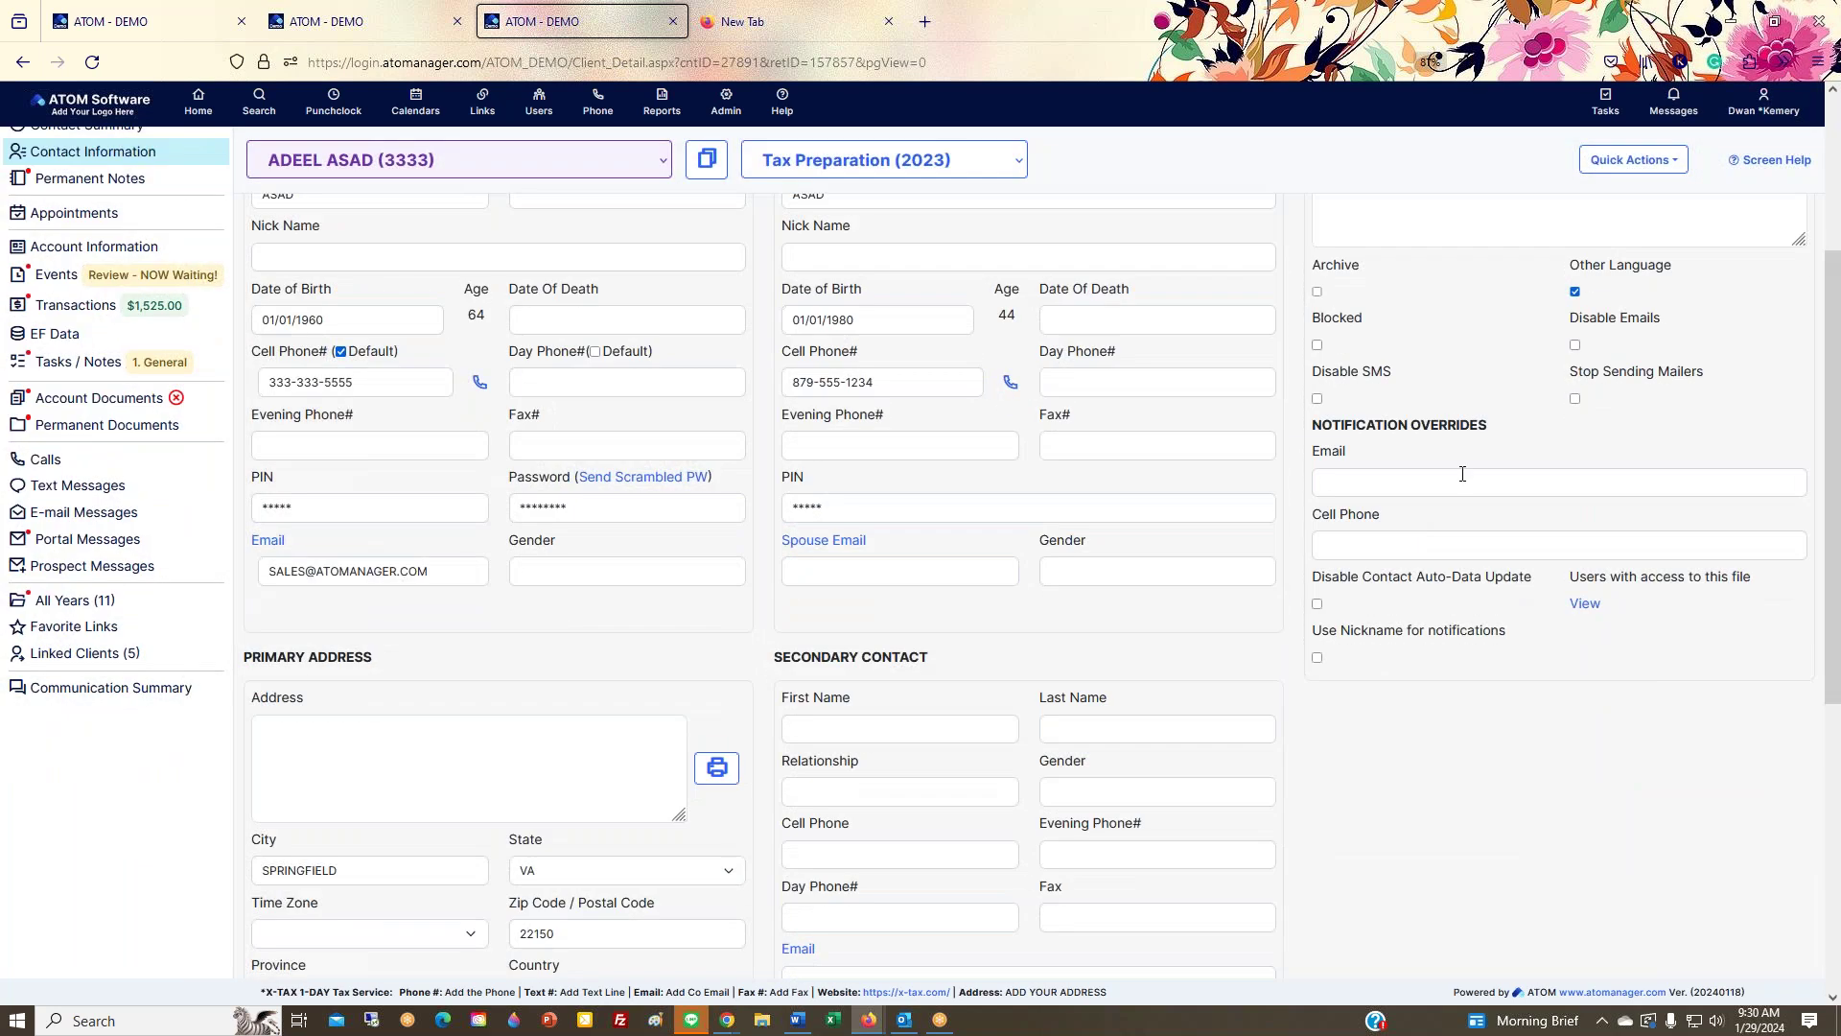
pyautogui.moveTo(1570, 582); pyautogui.dragTo(1754, 582)
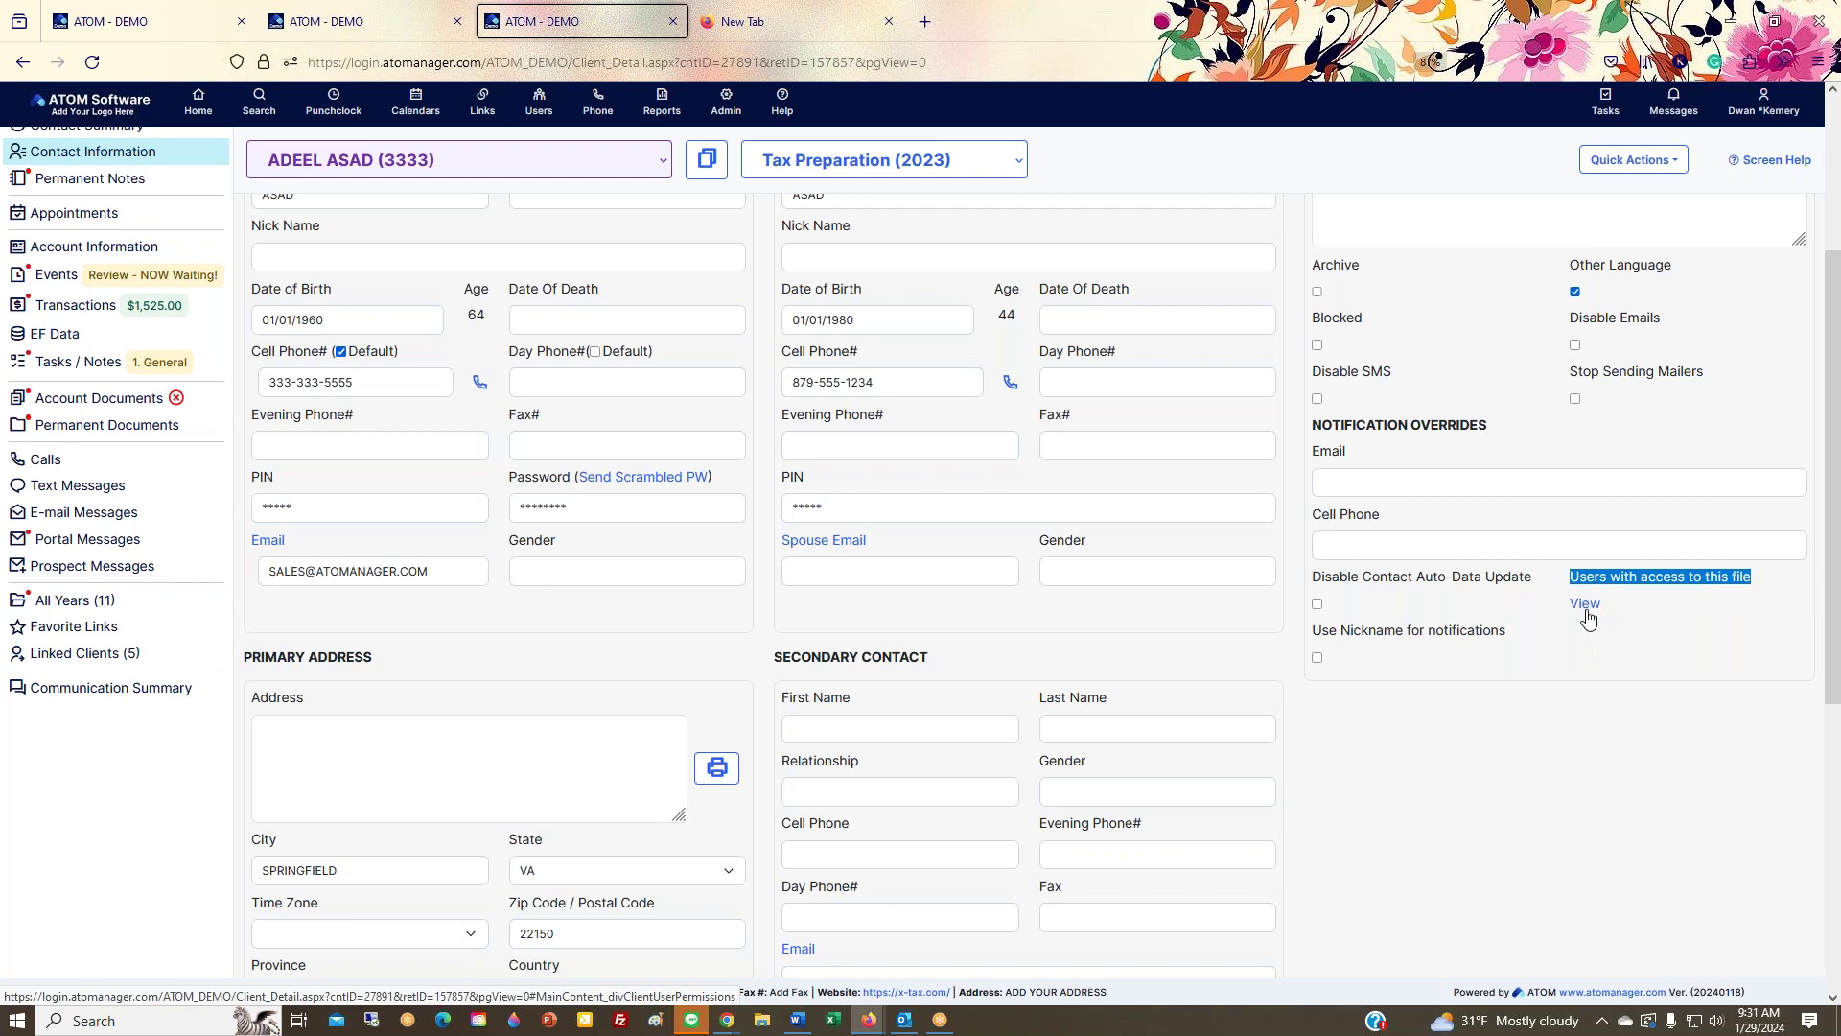
pyautogui.scroll(3, 1518, 701)
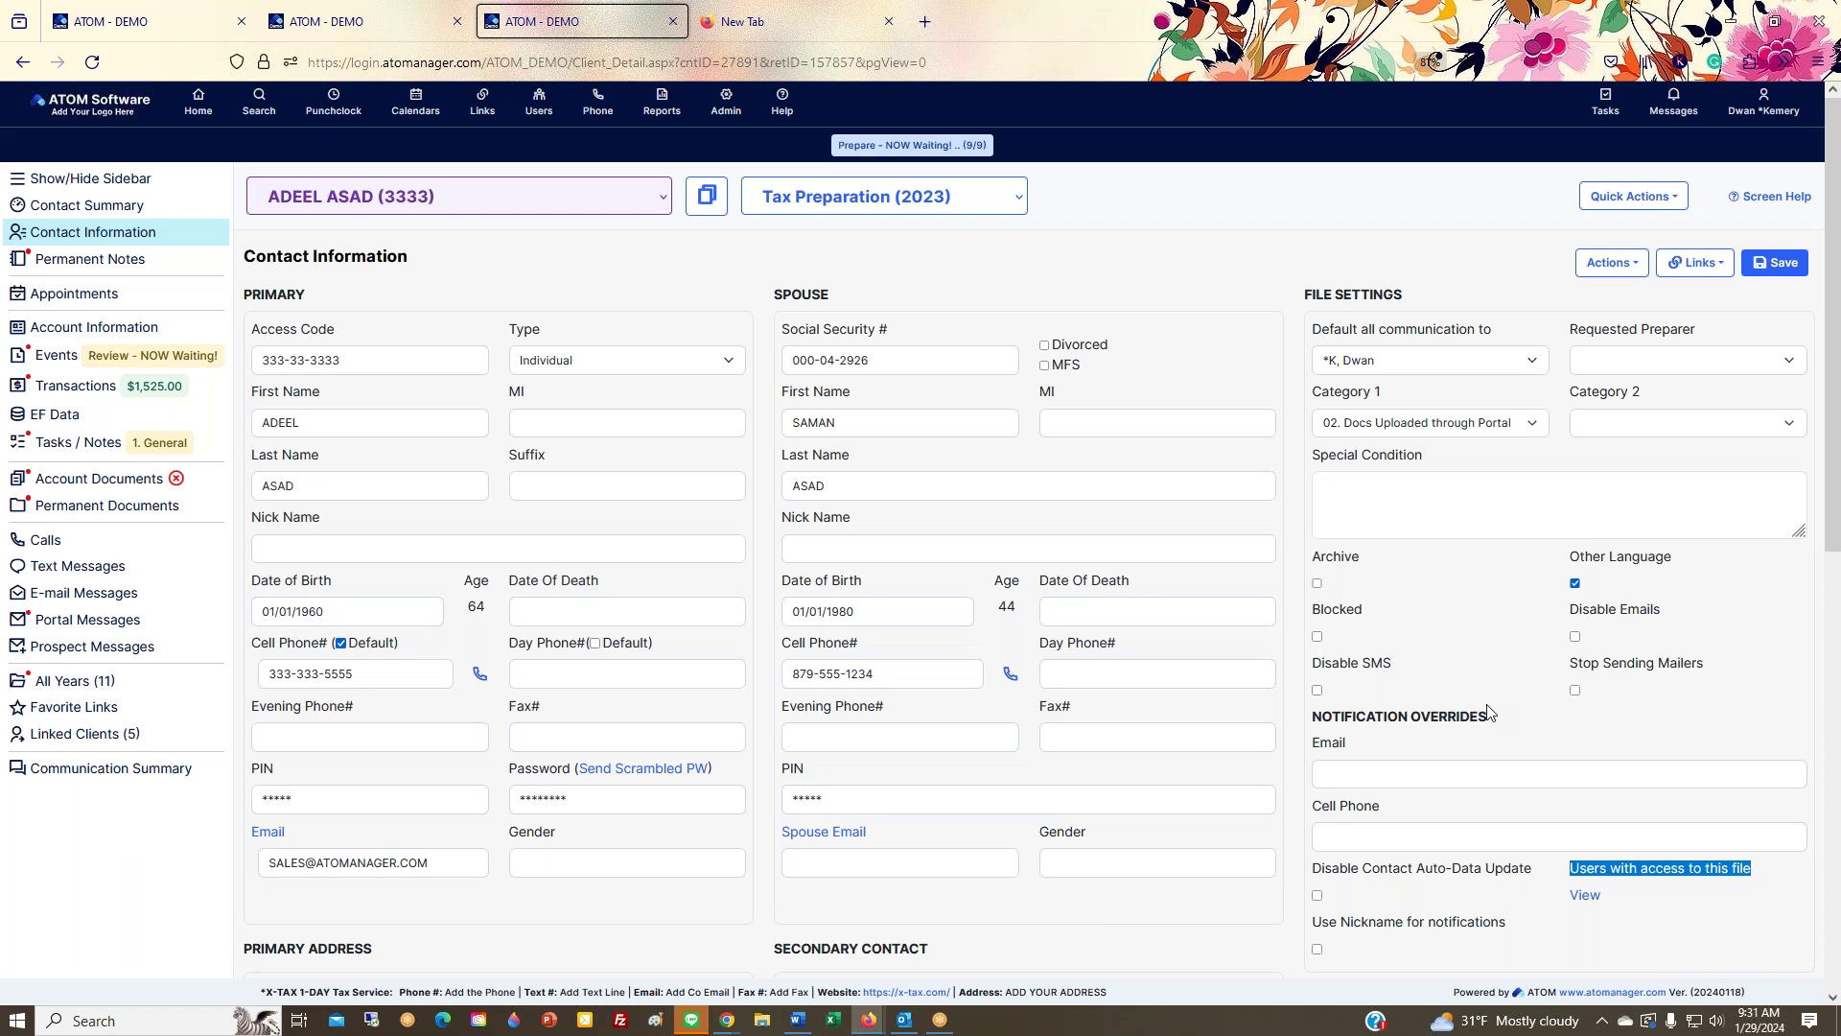
pyautogui.scroll(-6, 1492, 732)
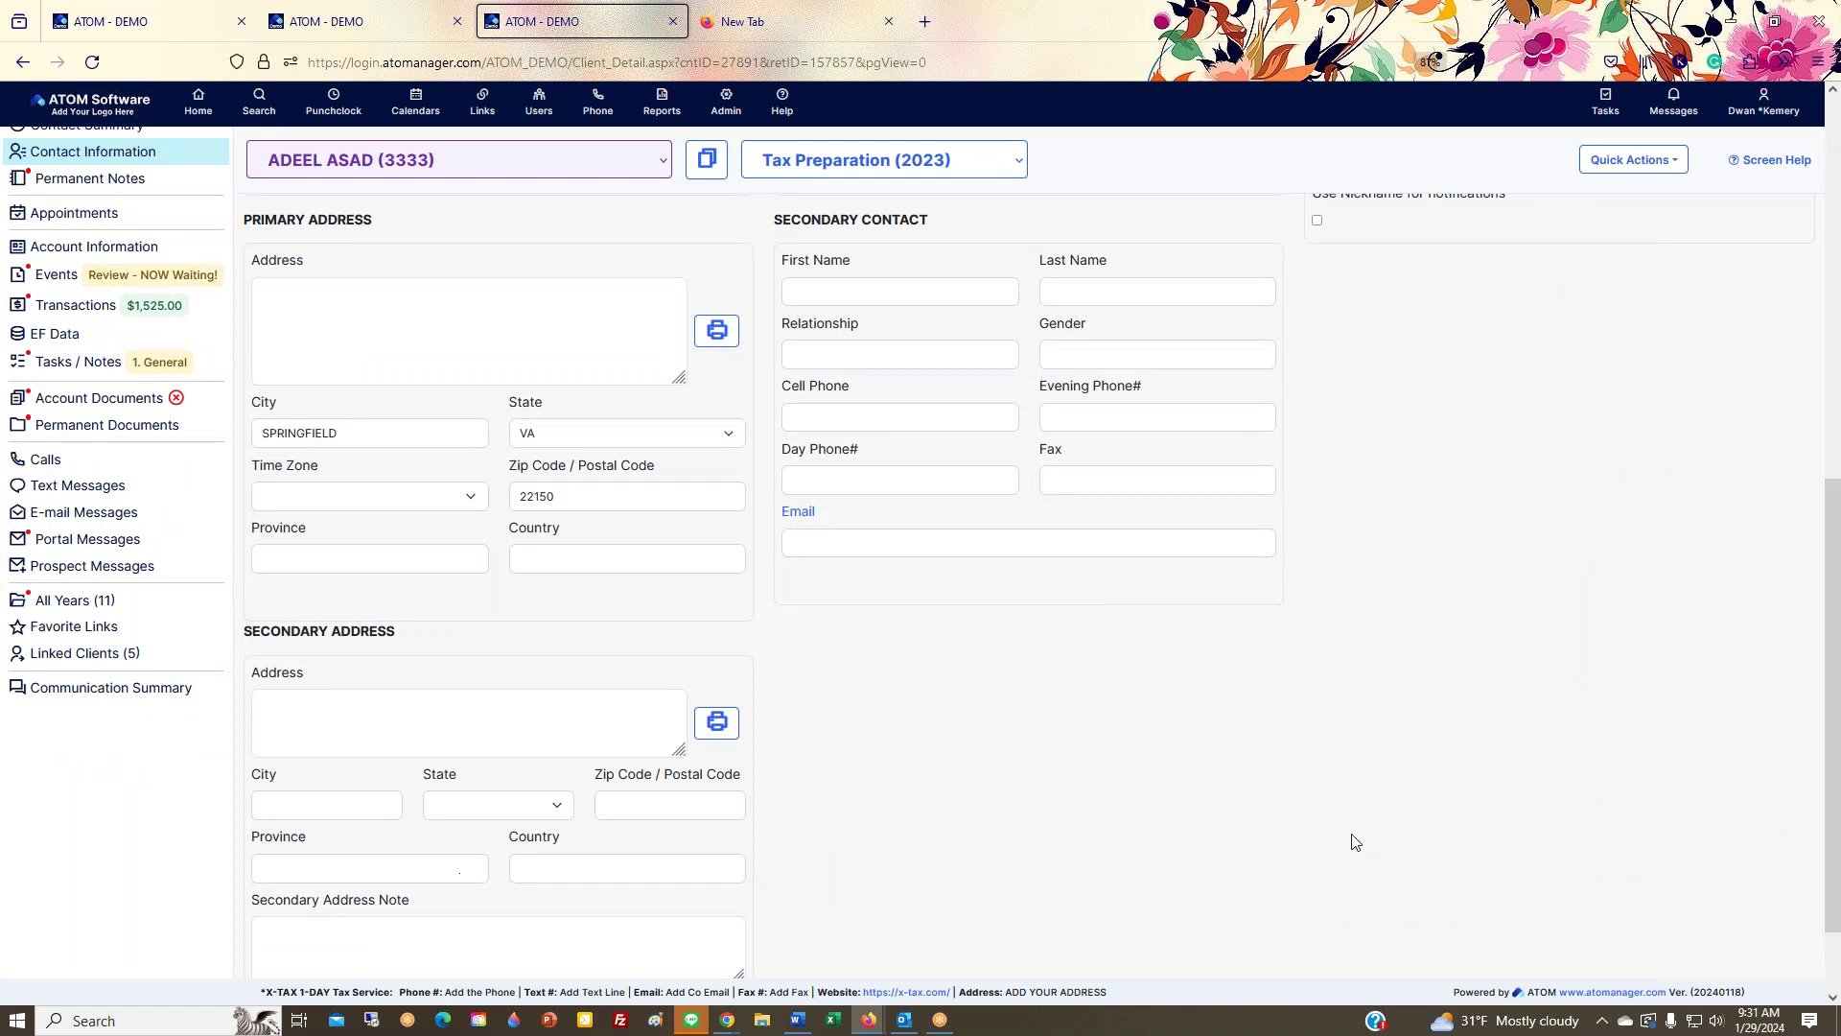
pyautogui.scroll(6, 1383, 849)
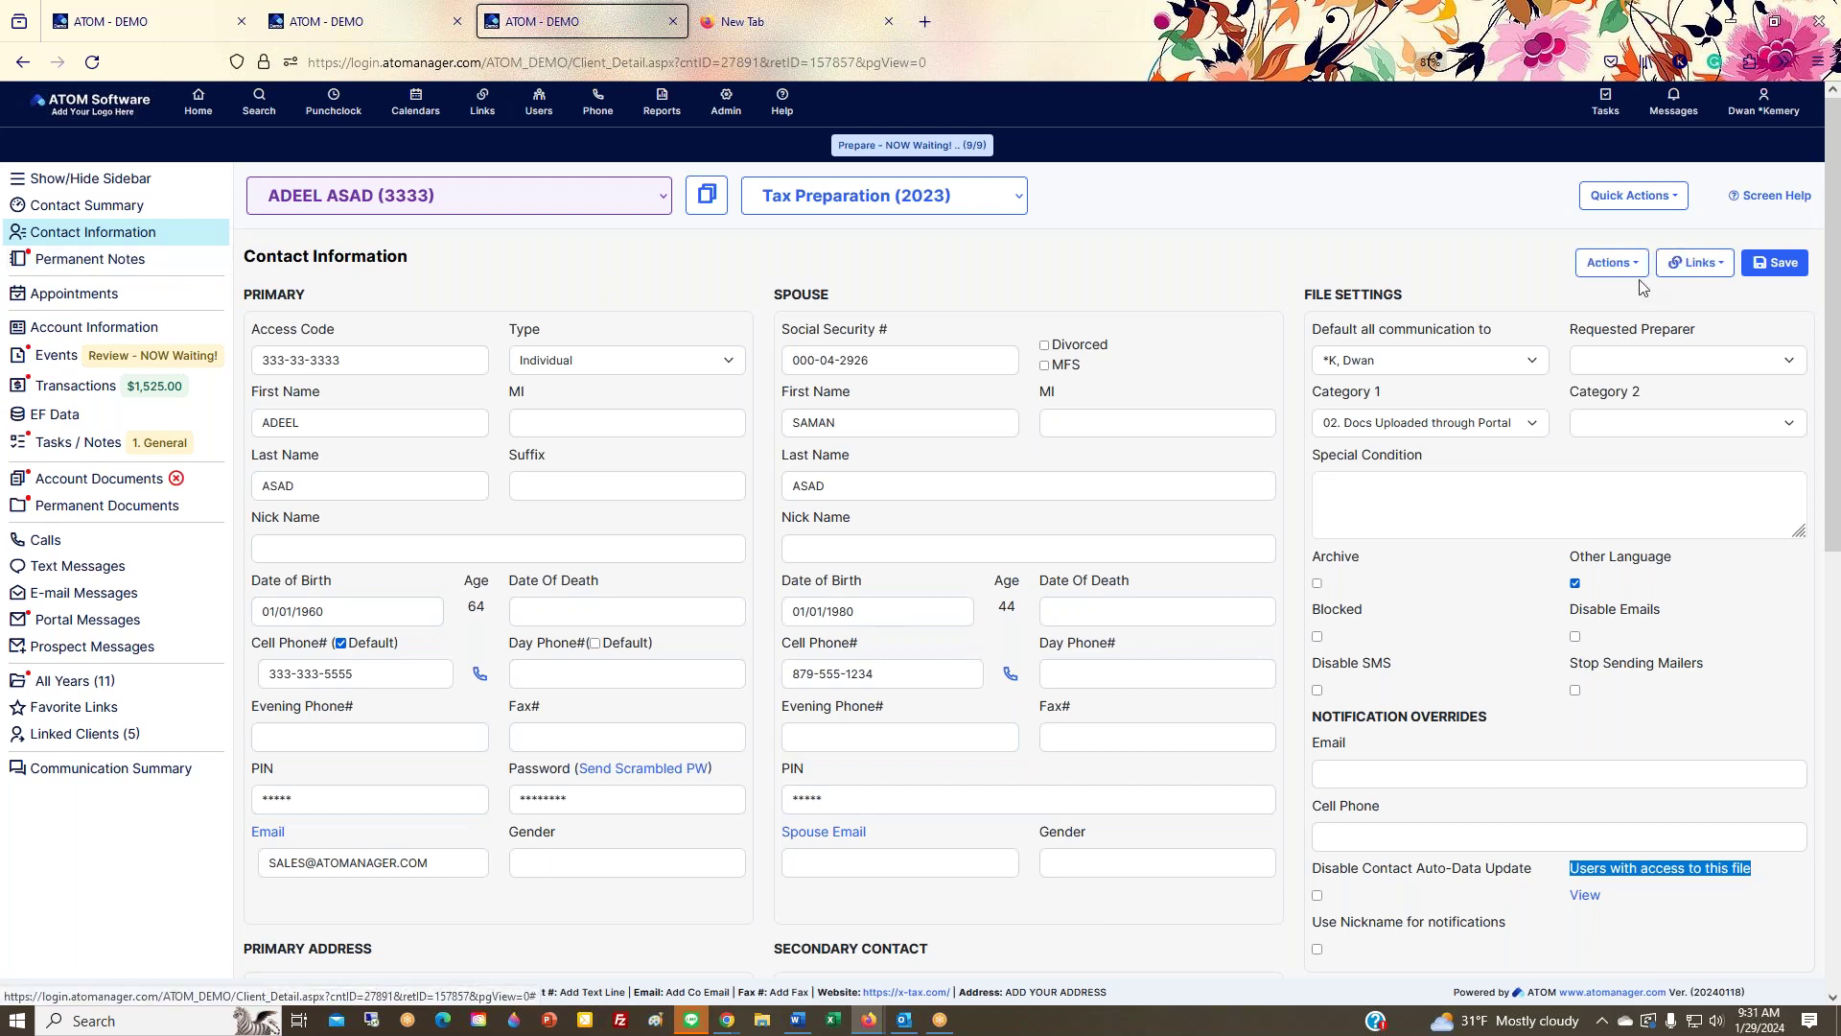
# Step: Check the Actions and Links menus, view the empty Client Referrals, and return to the client file
pyautogui.click(1613, 263)
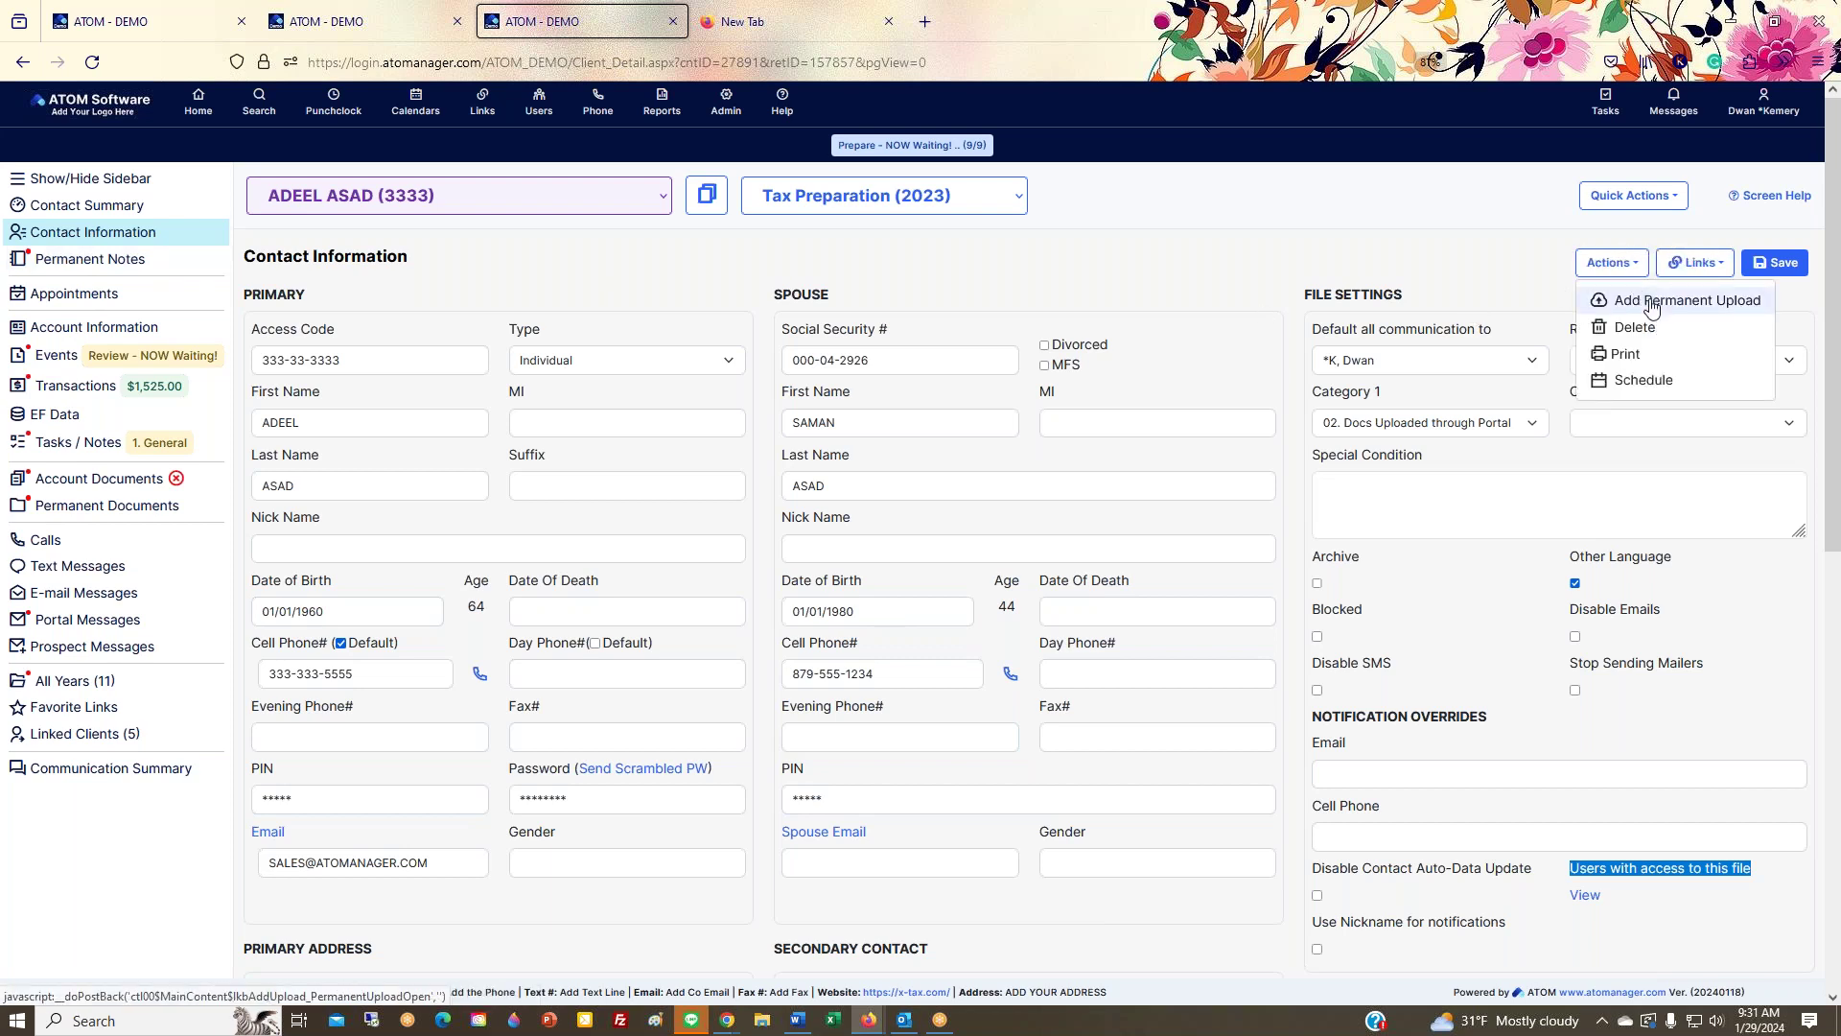
pyautogui.click(1696, 263)
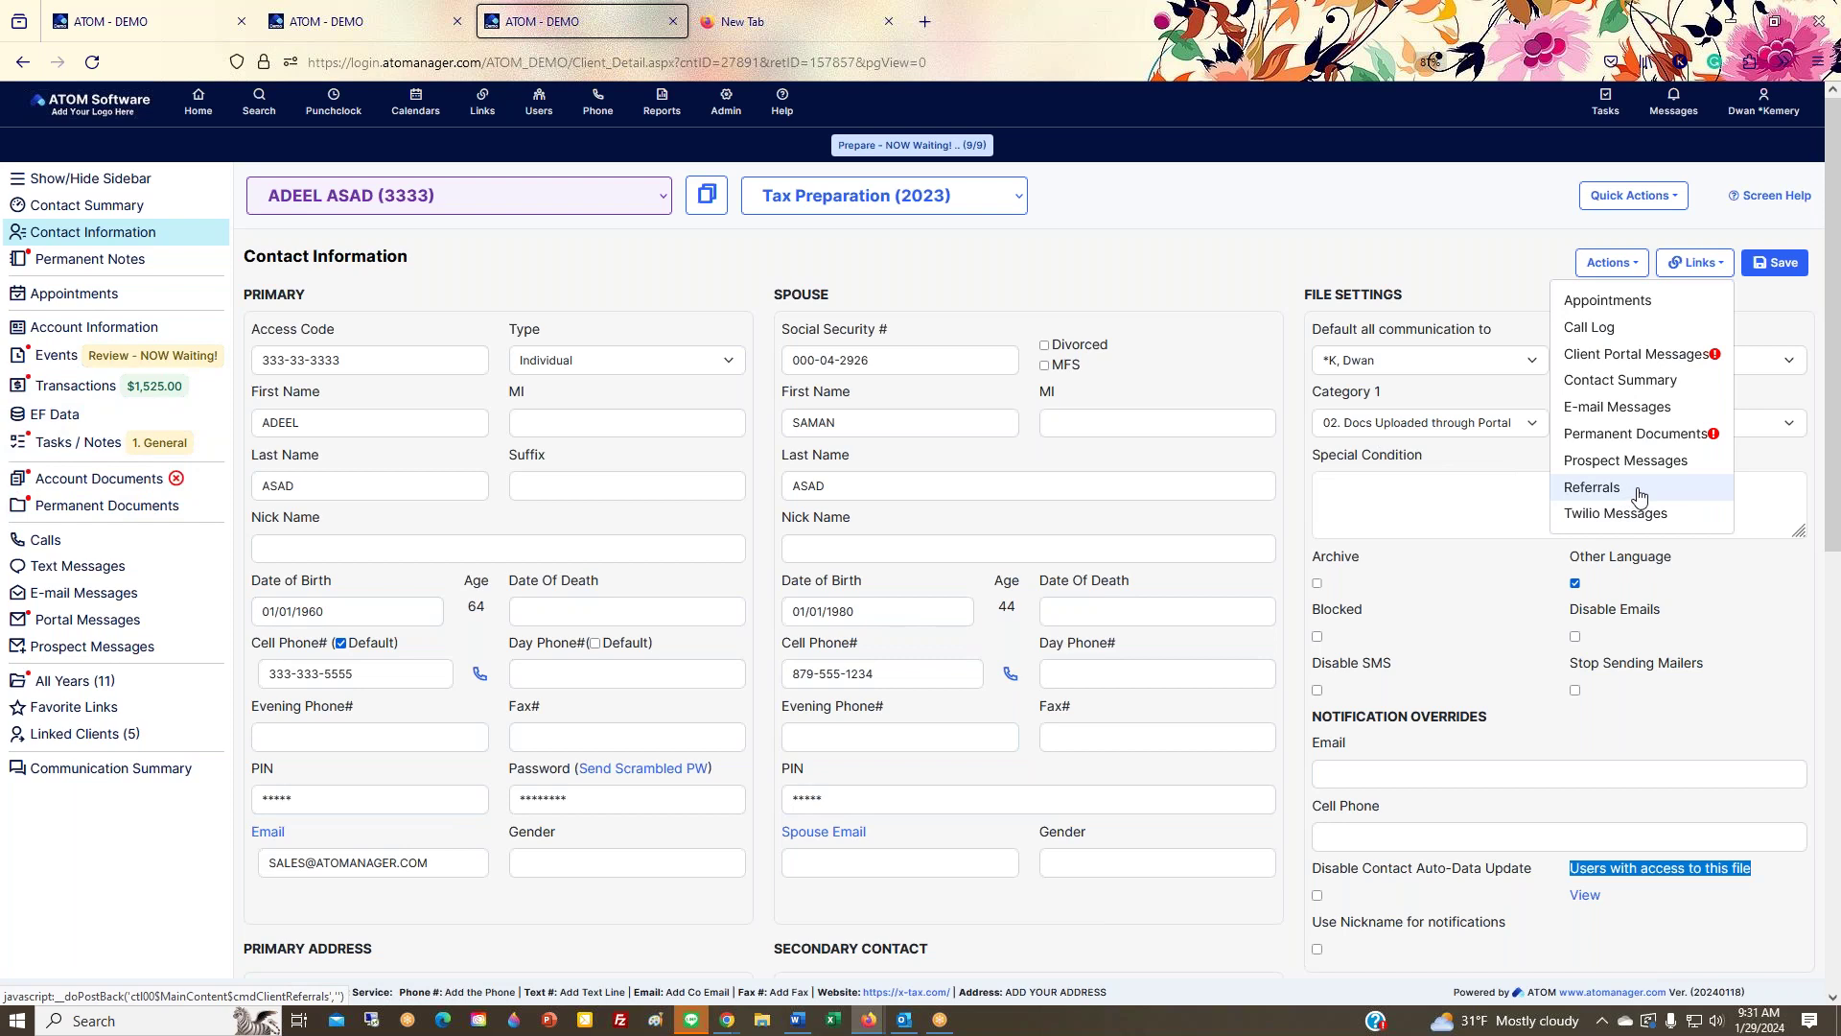
pyautogui.click(1604, 489)
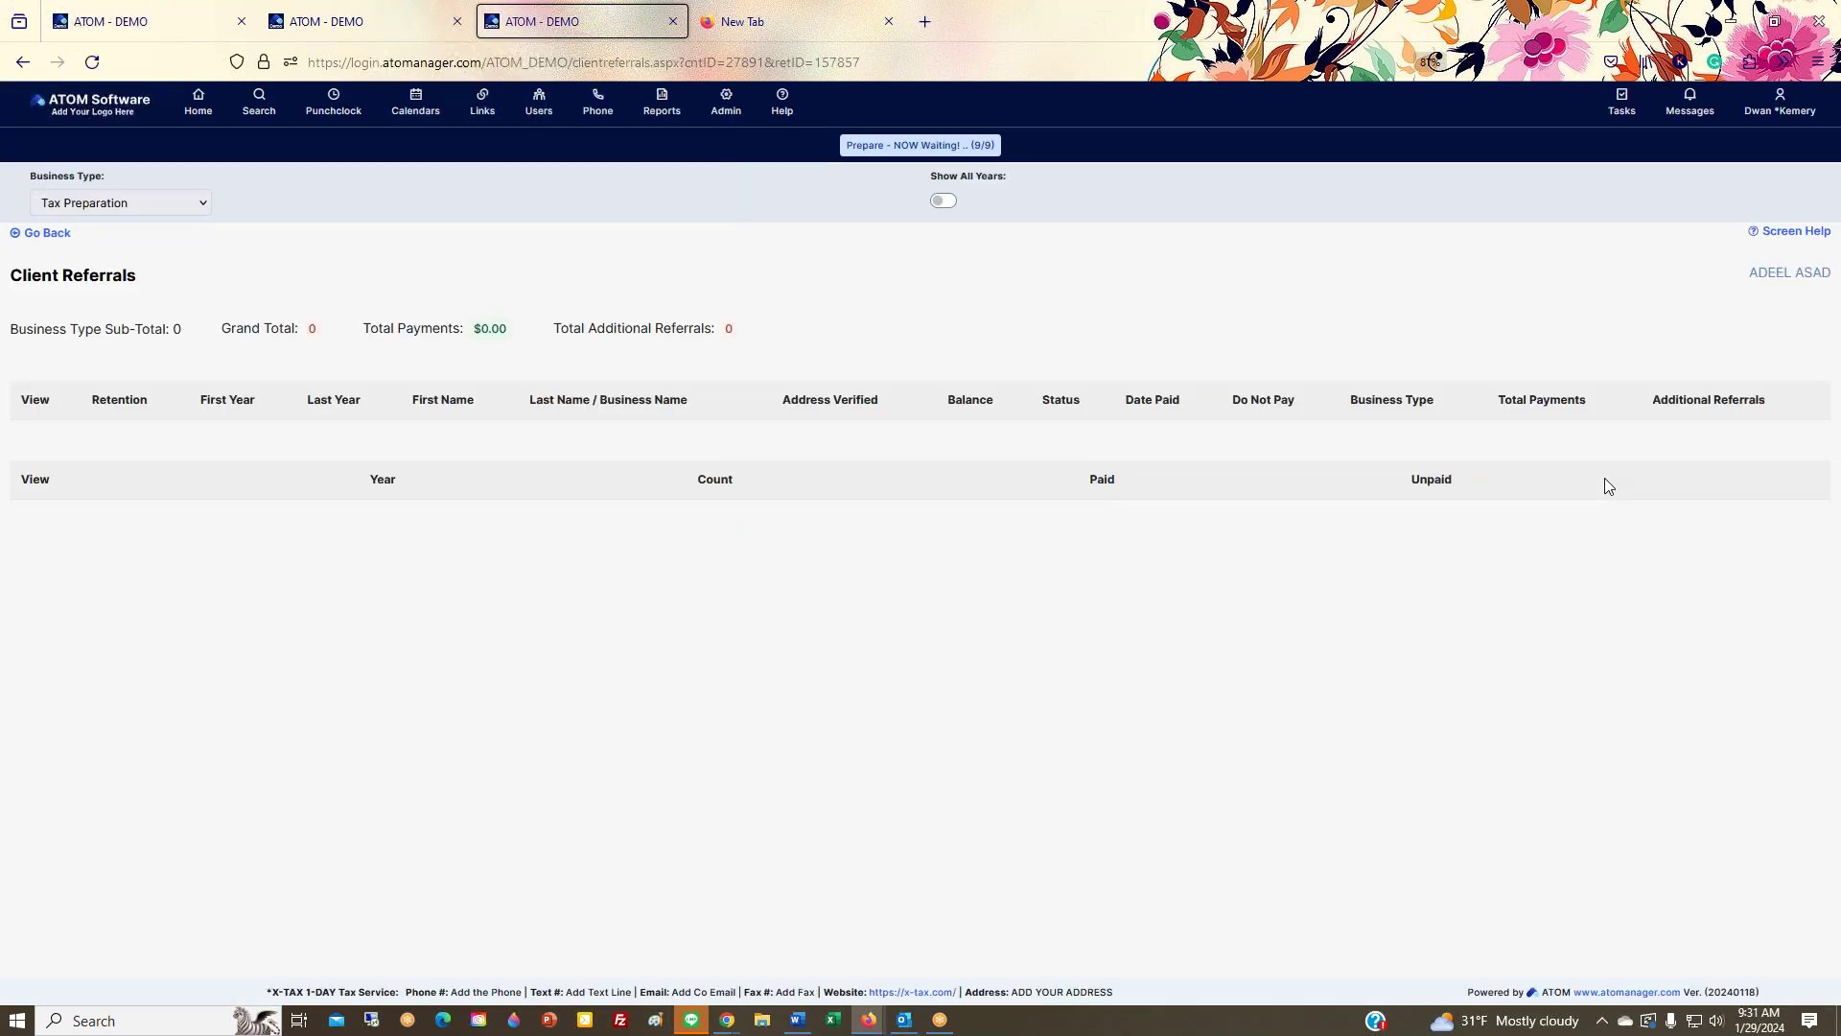
pyautogui.click(63, 237)
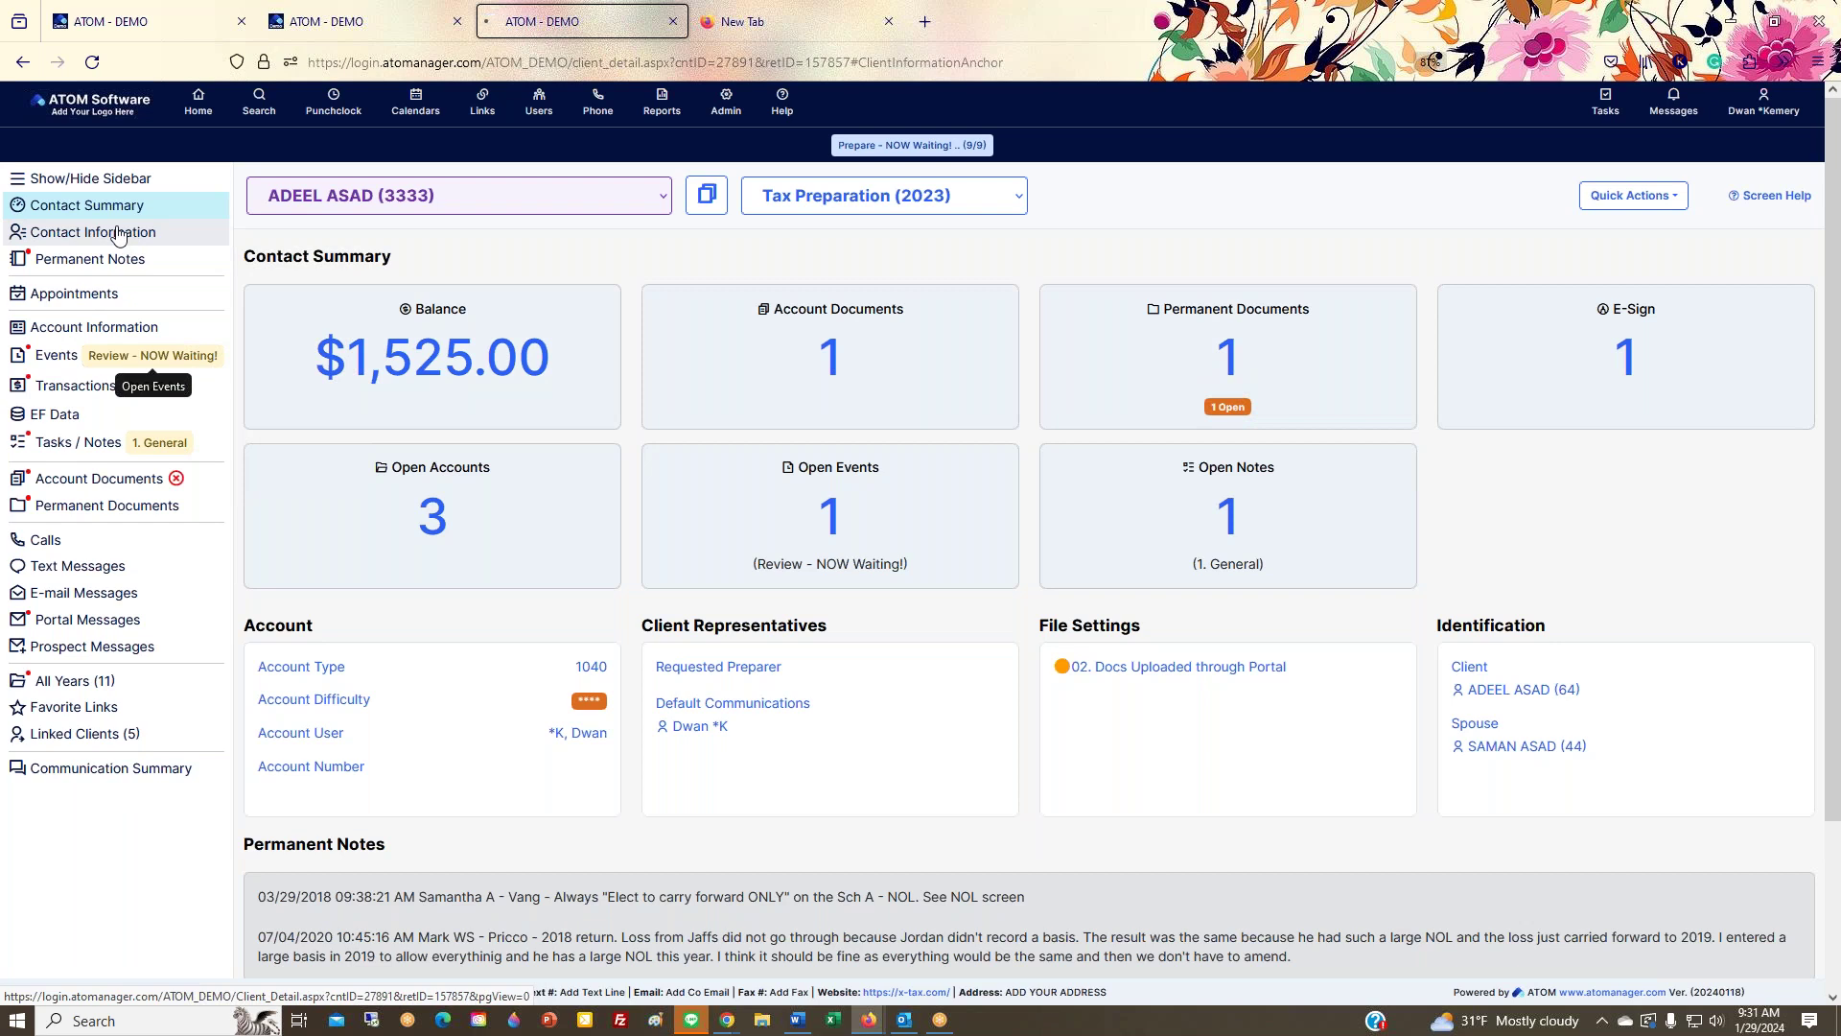
pyautogui.click(118, 236)
pyautogui.click(1704, 272)
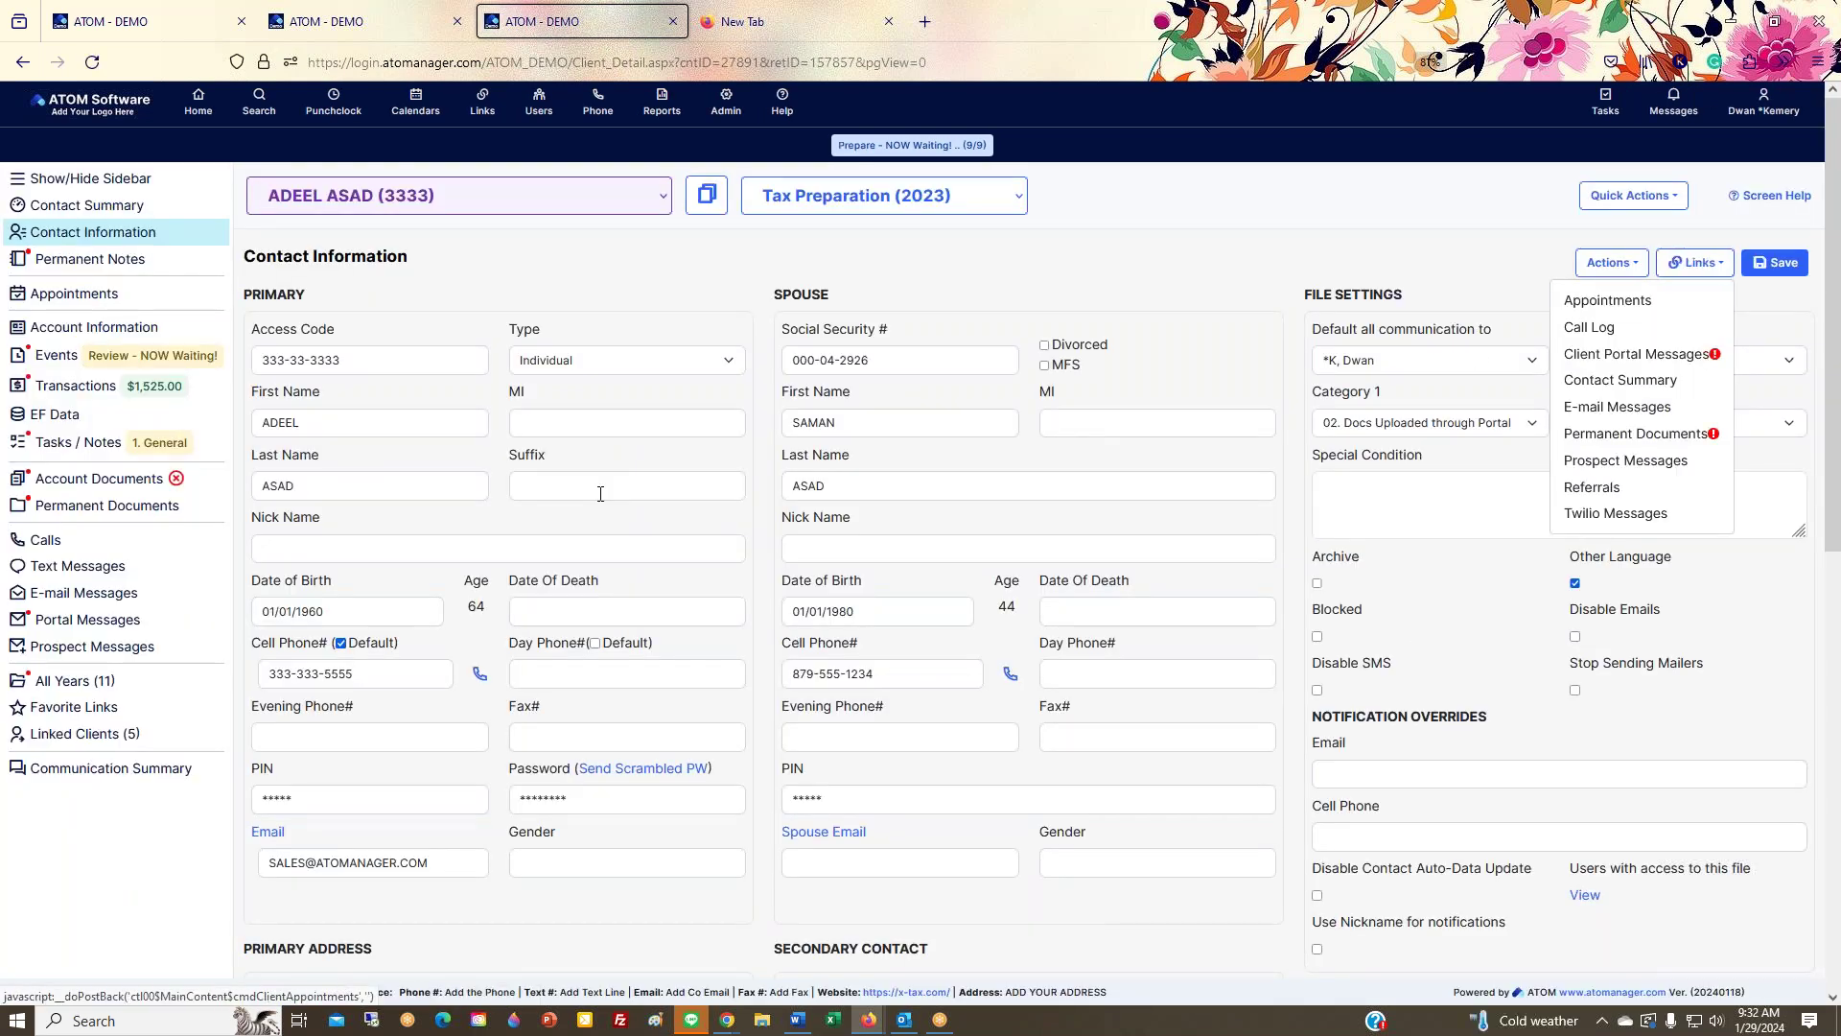
pyautogui.click(86, 205)
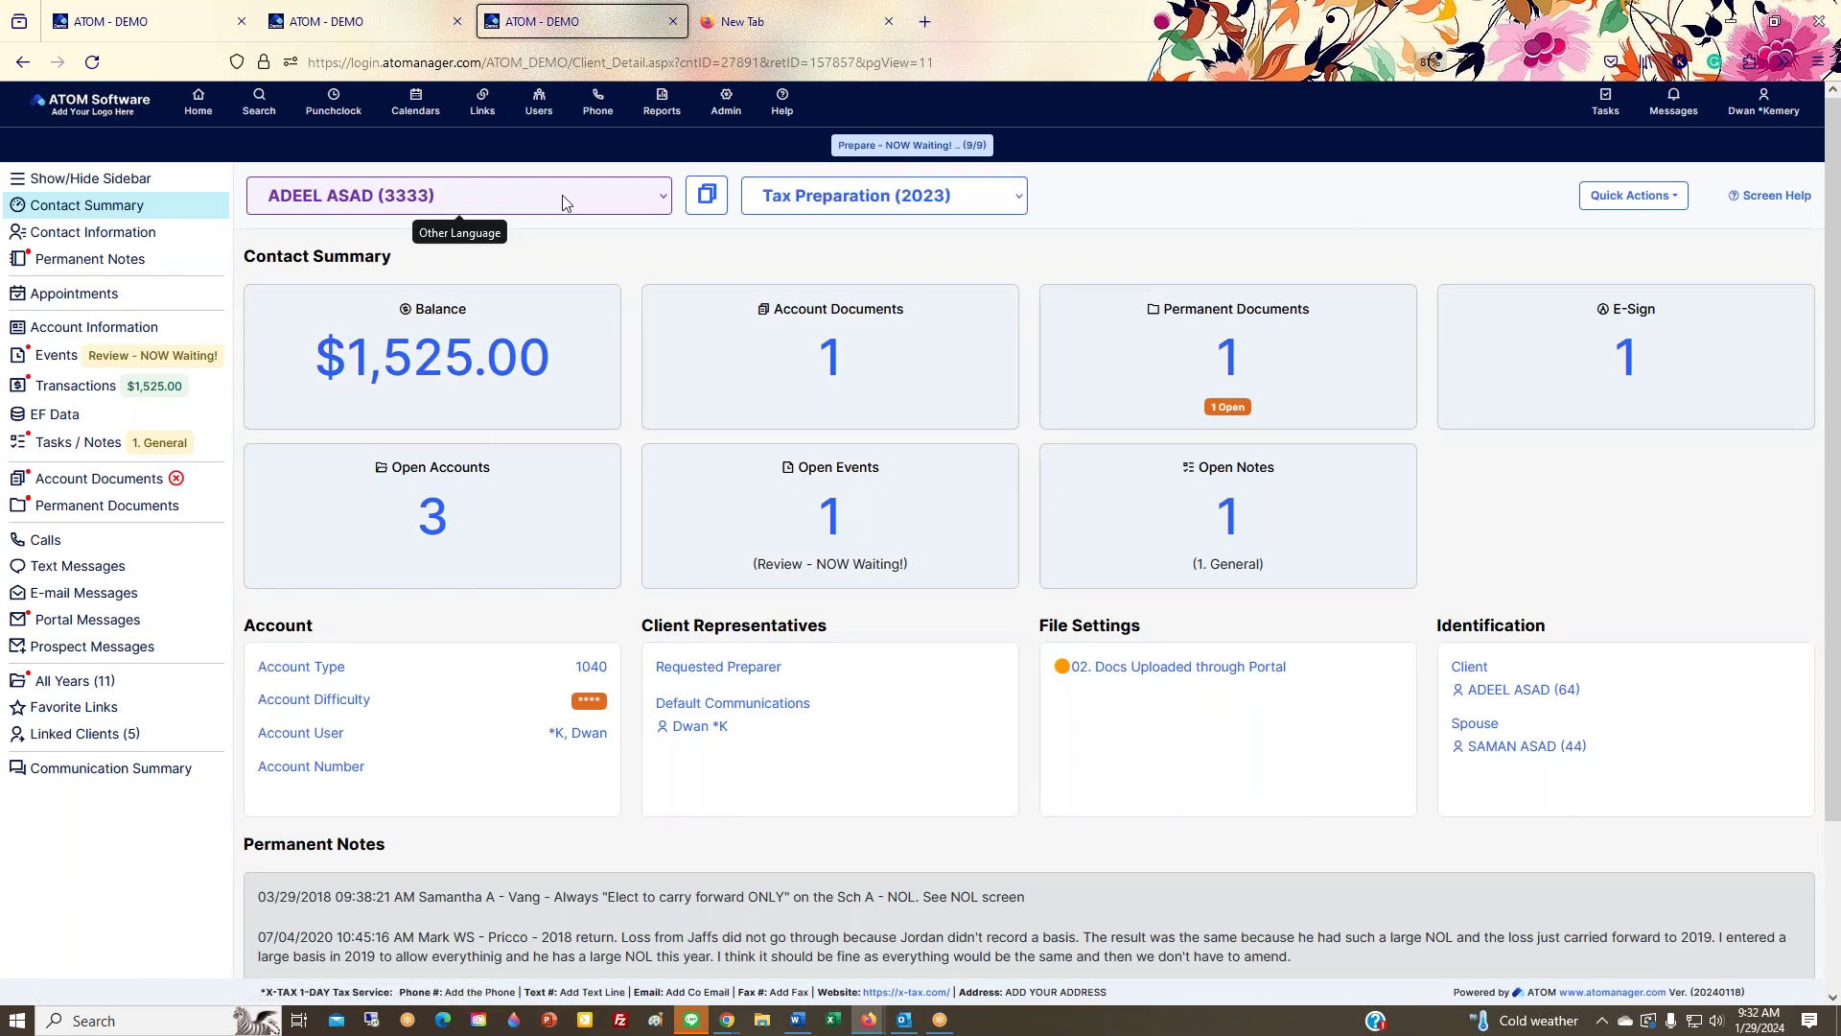
pyautogui.scroll(-2, 959, 430)
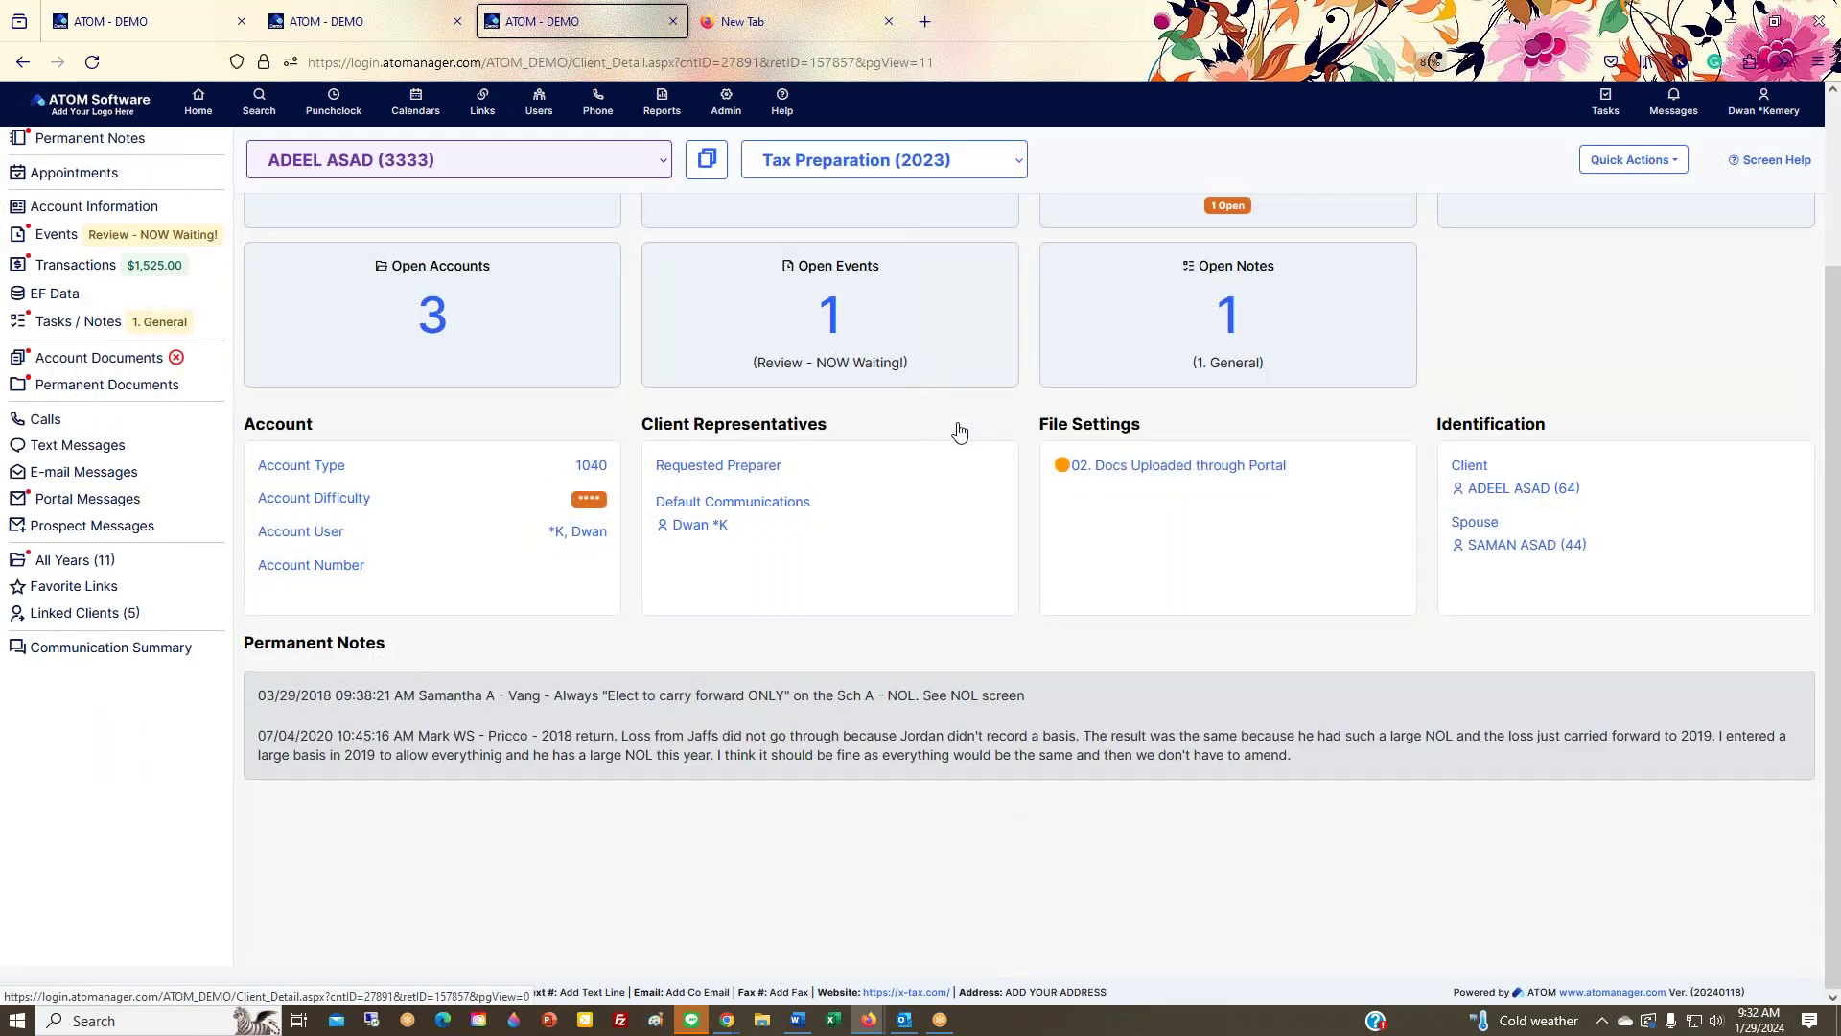
pyautogui.scroll(2, 959, 429)
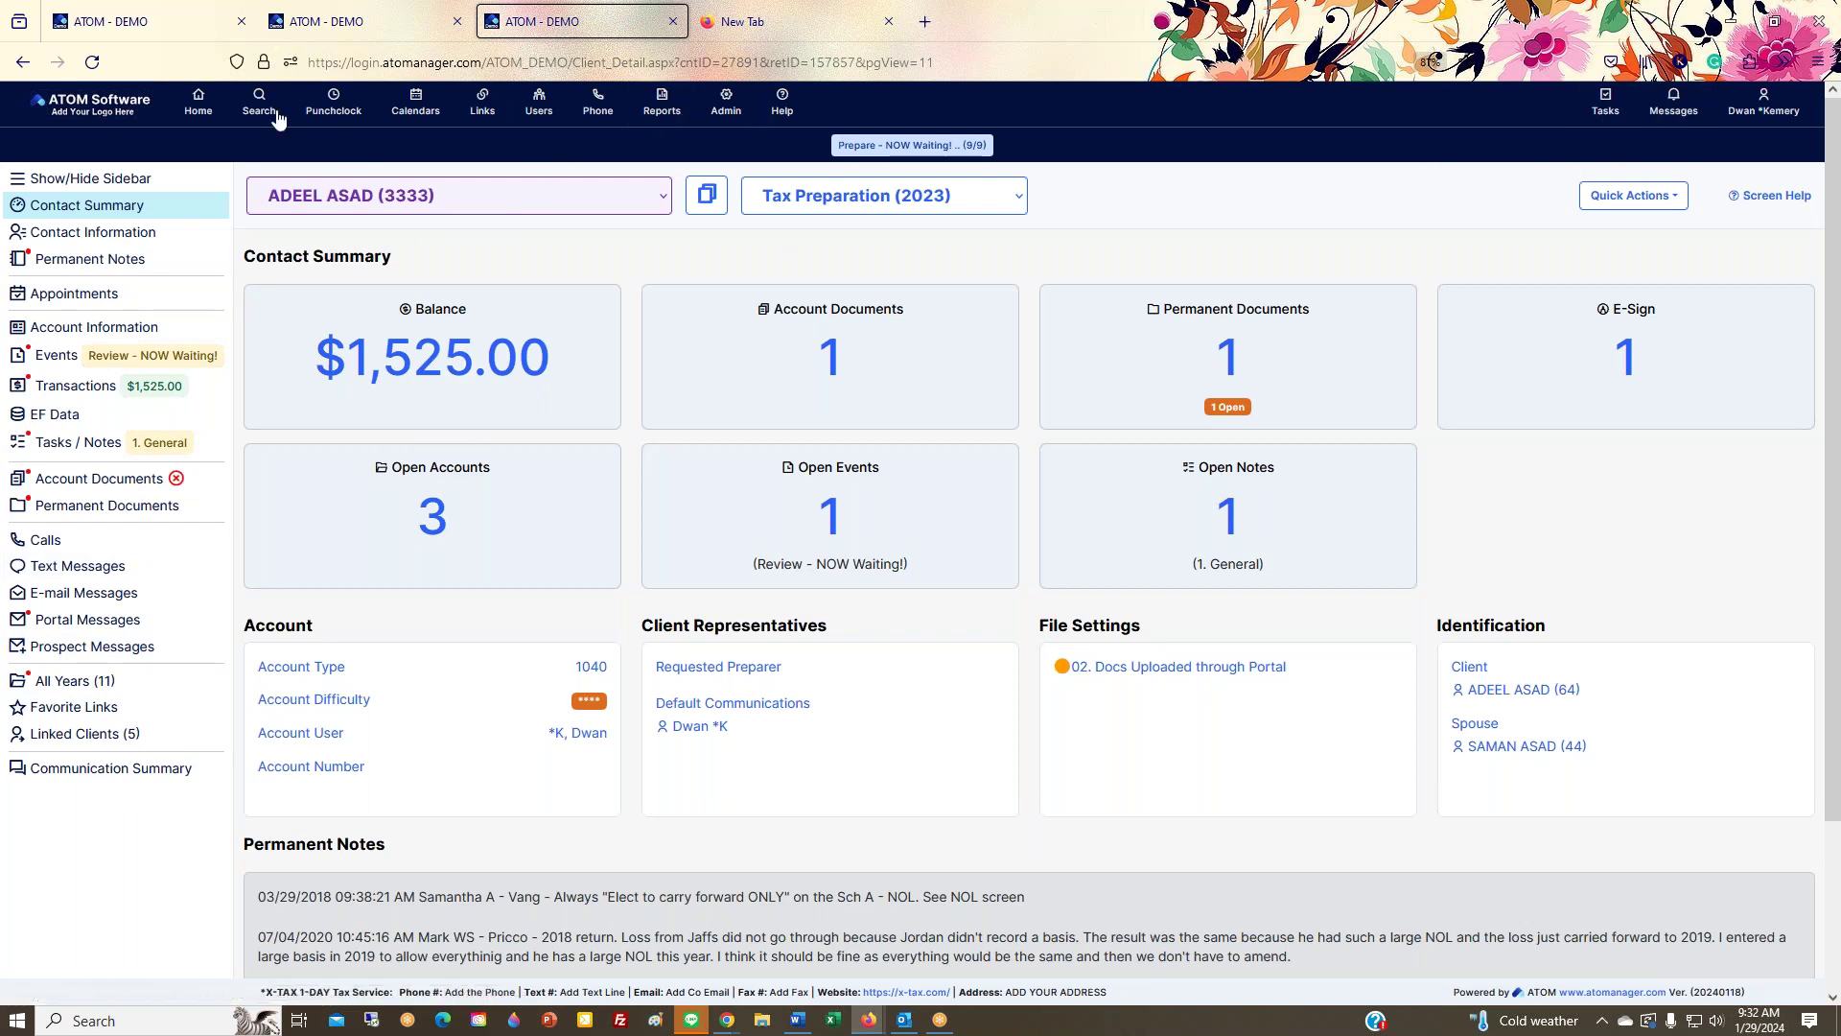
# Step: Check the linked clients and tax year lists, keeping Tax Preparation (2023)
pyautogui.click(574, 203)
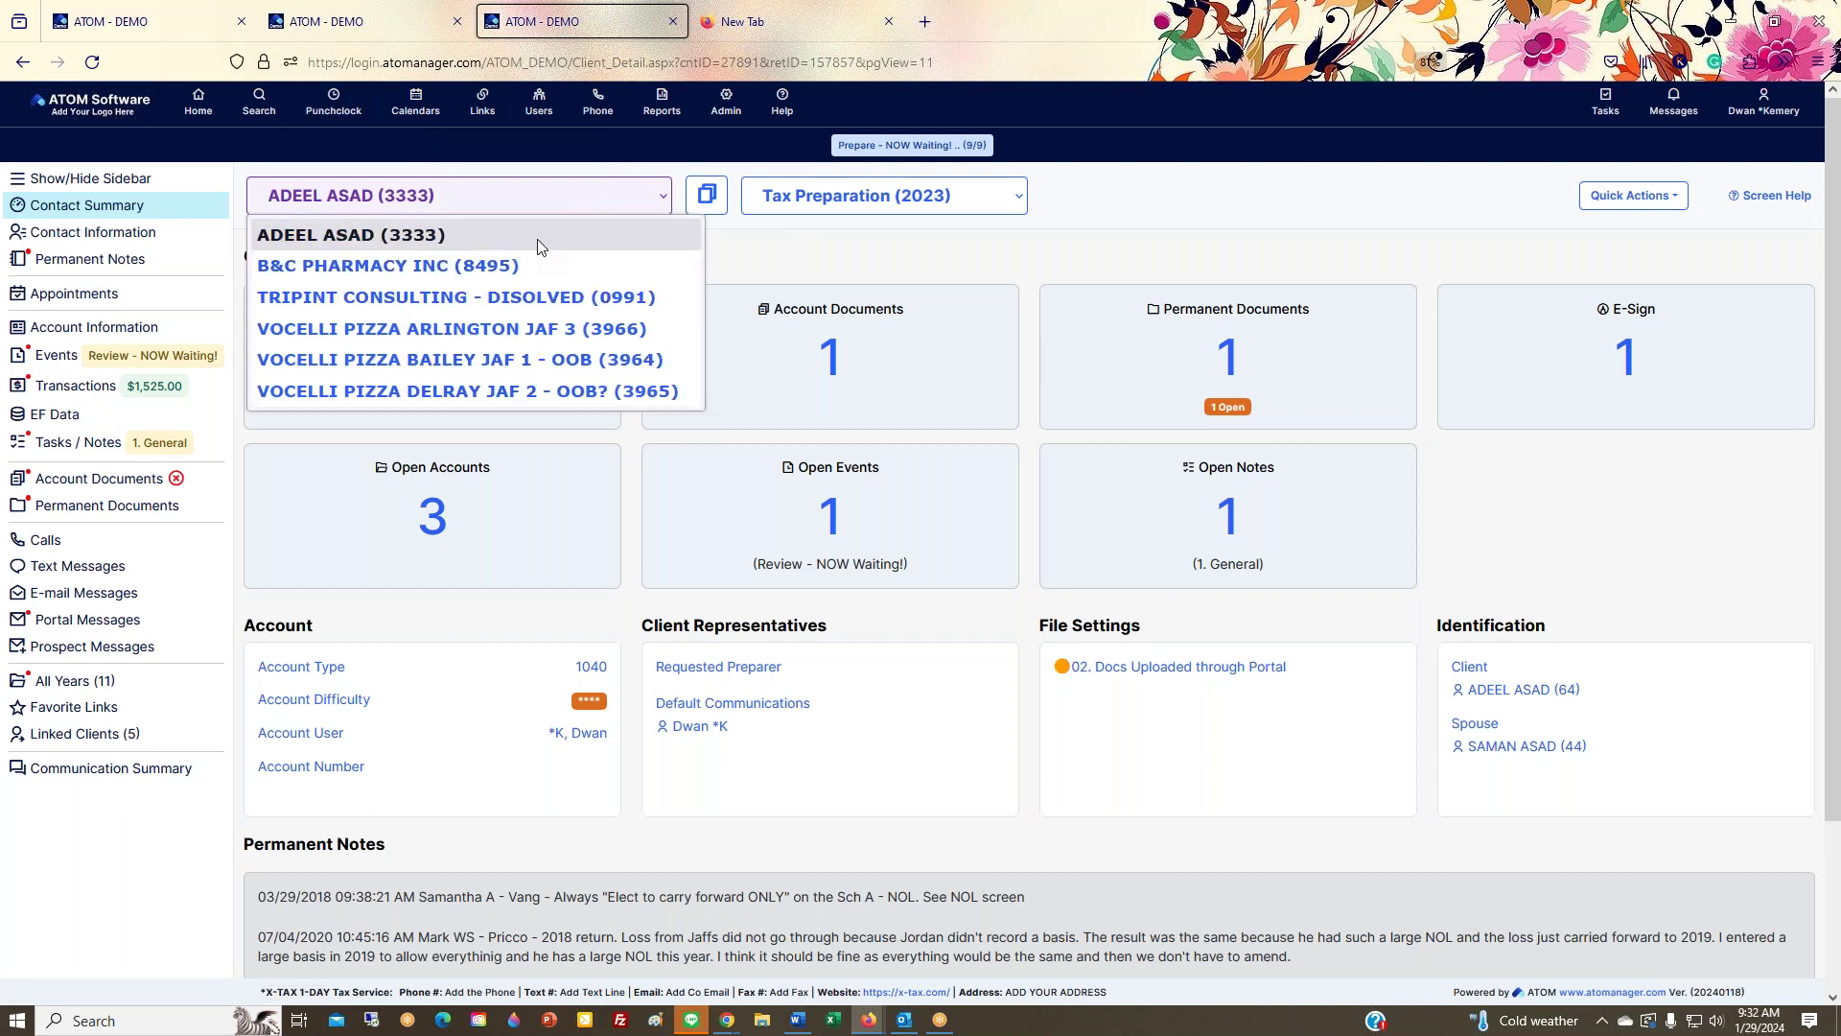
pyautogui.click(889, 197)
pyautogui.click(891, 206)
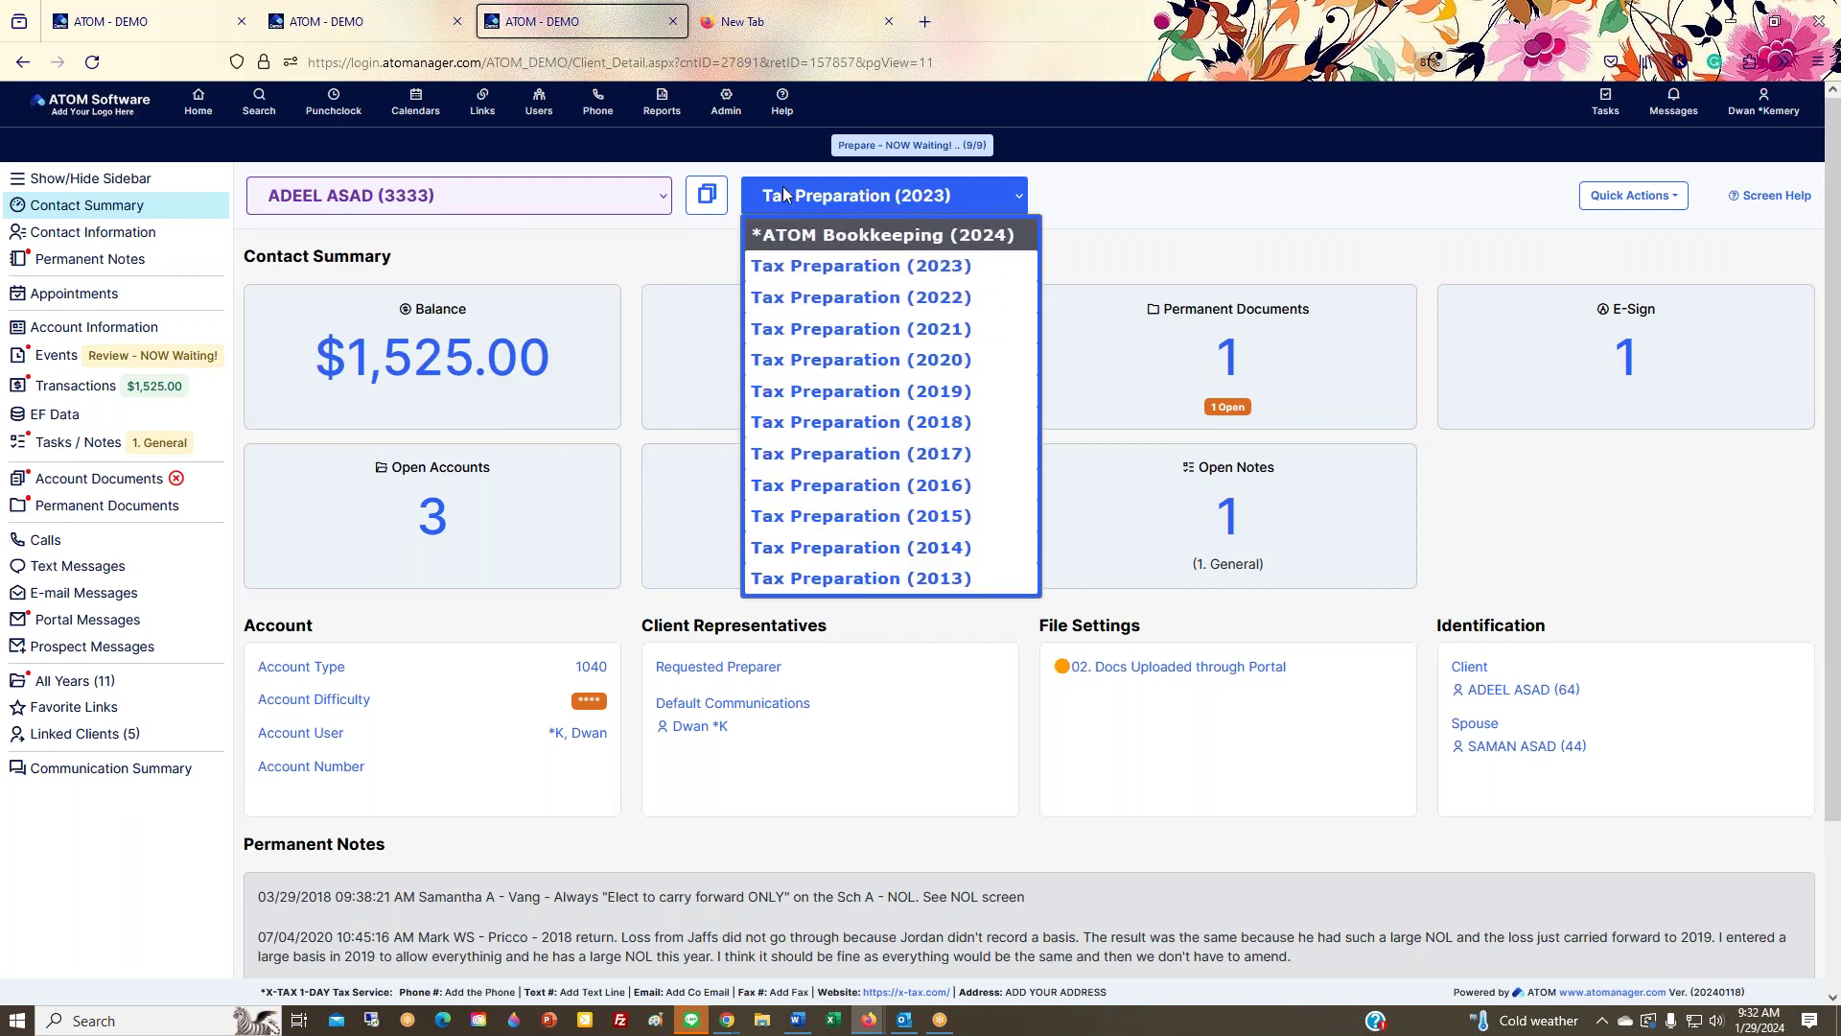
pyautogui.click(1153, 211)
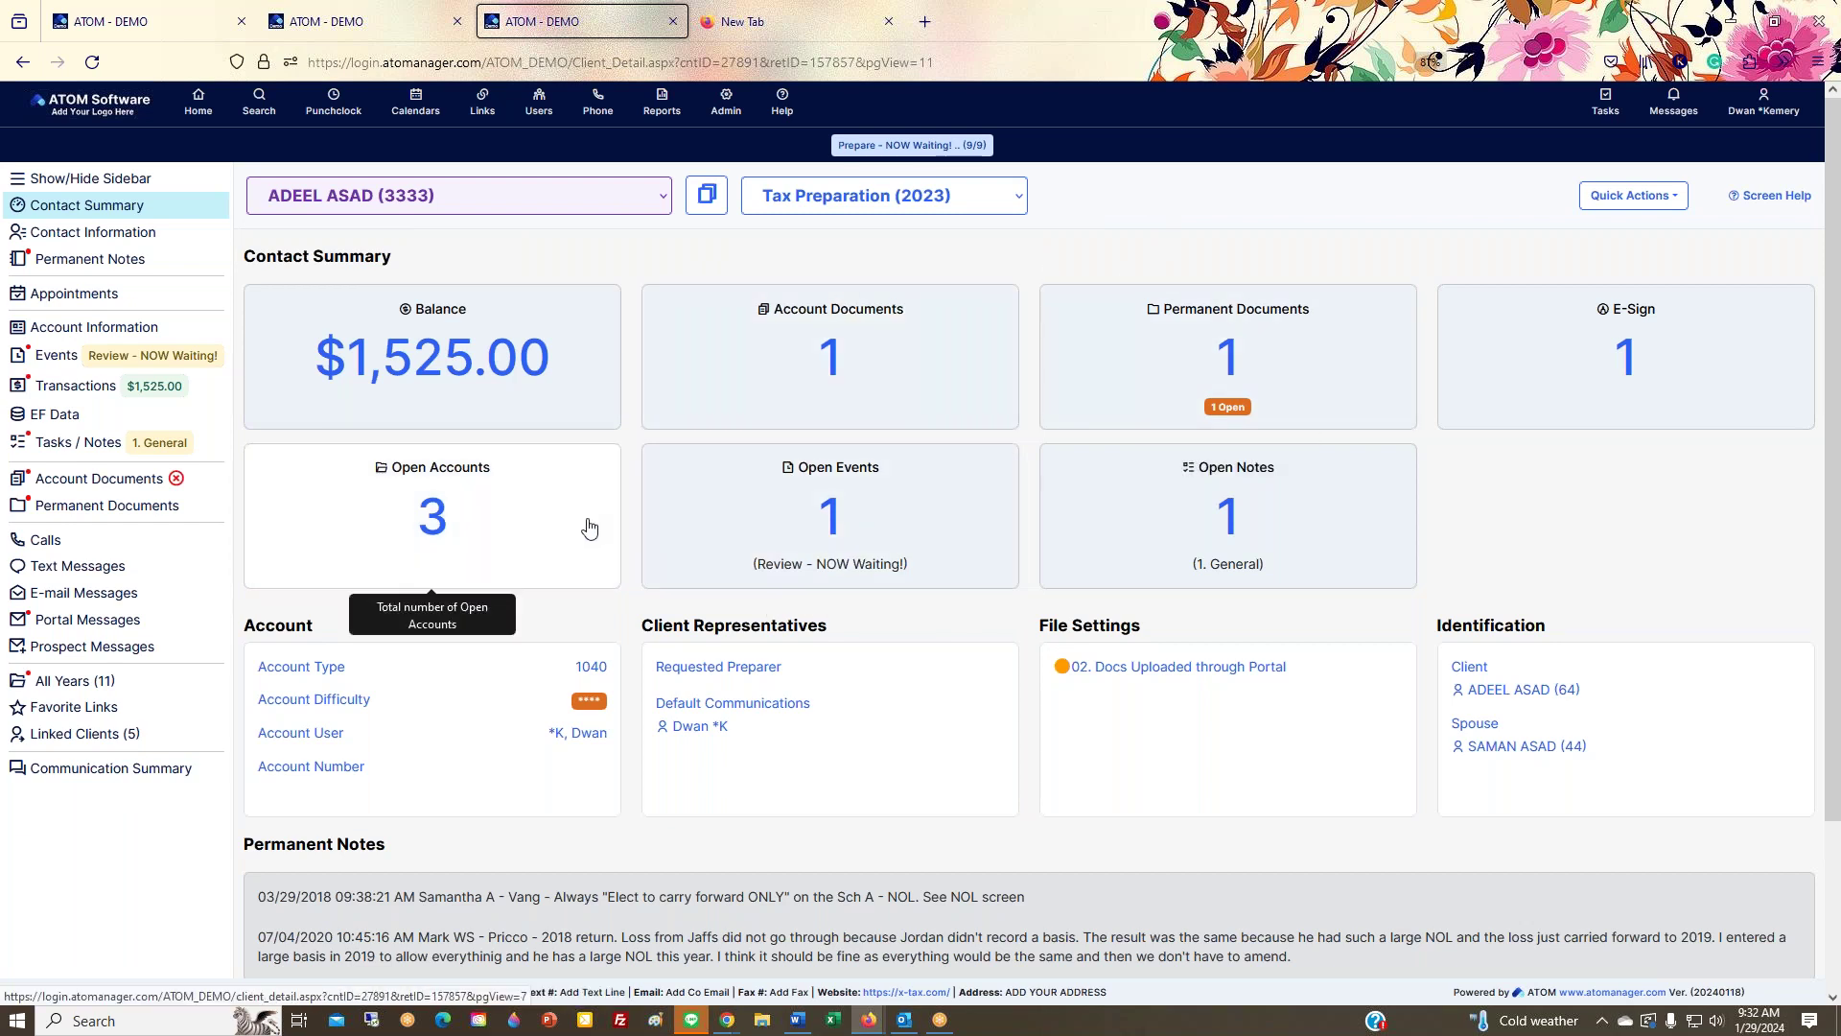
# Step: Open the client's Open Events and close a new event form unsaved after viewing its statuses
pyautogui.click(696, 539)
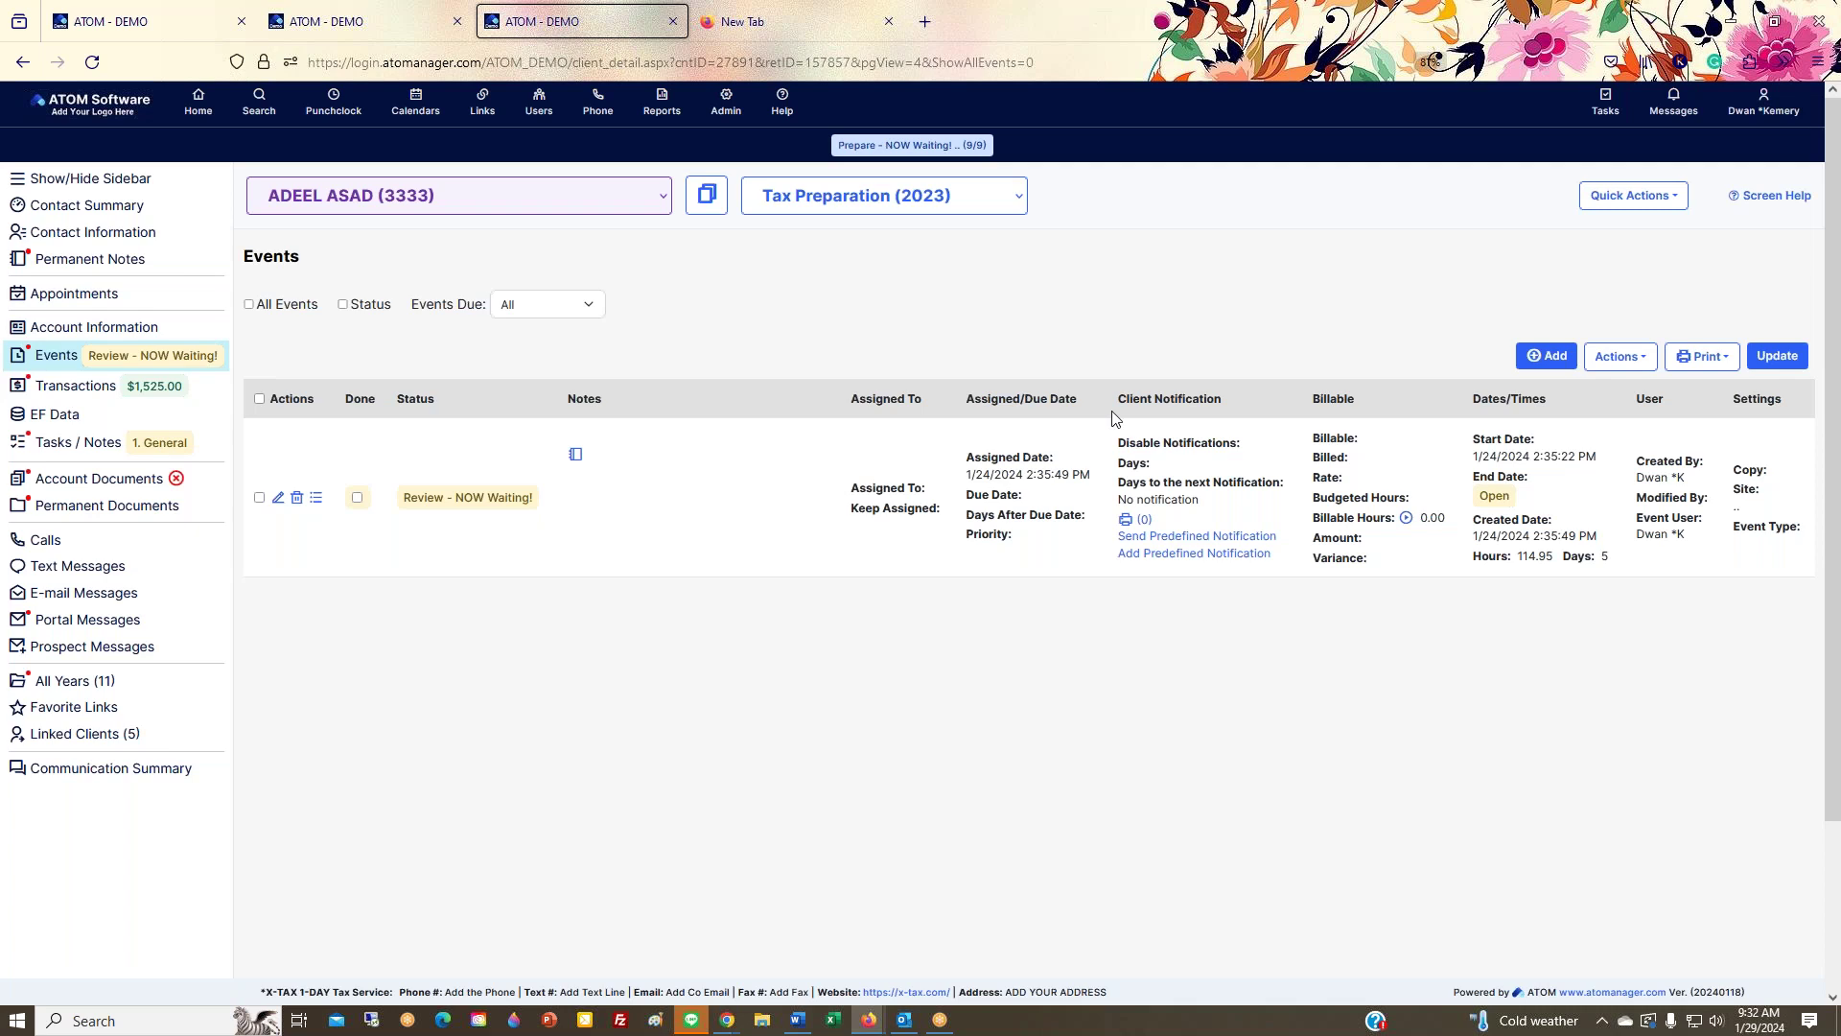
pyautogui.click(1547, 358)
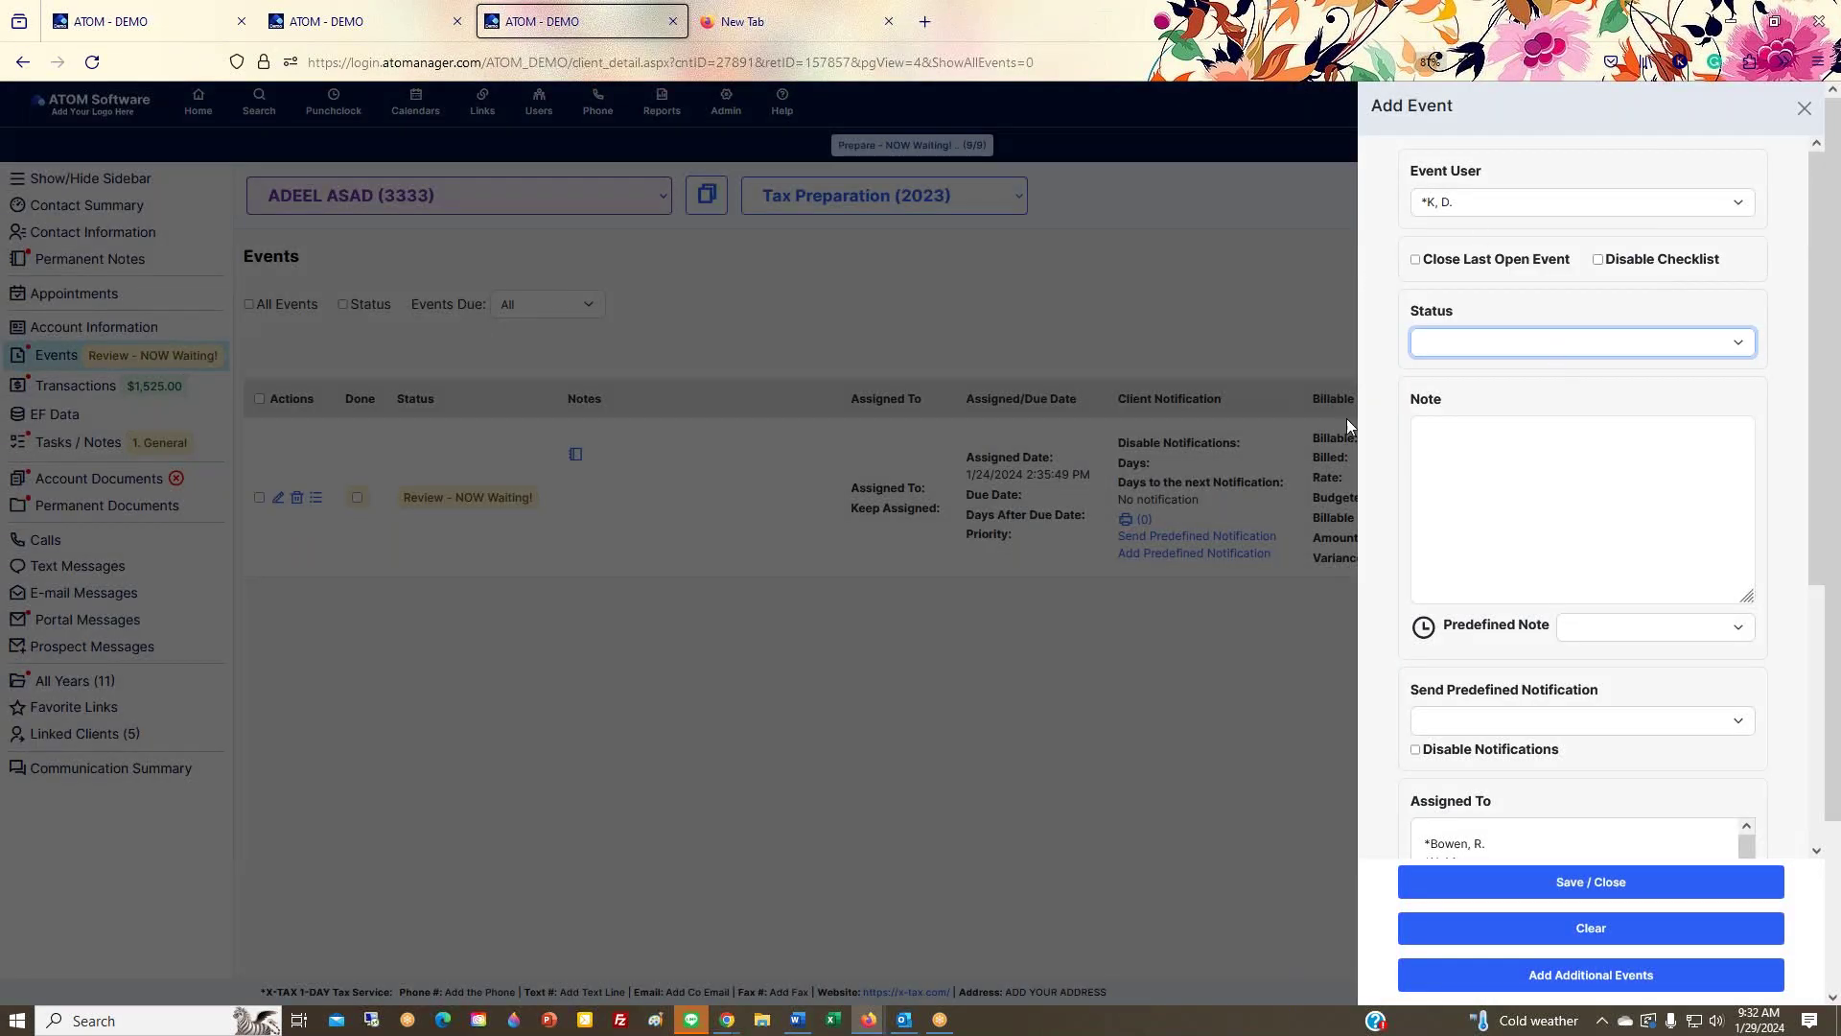
pyautogui.click(1569, 351)
pyautogui.scroll(-5, 1571, 705)
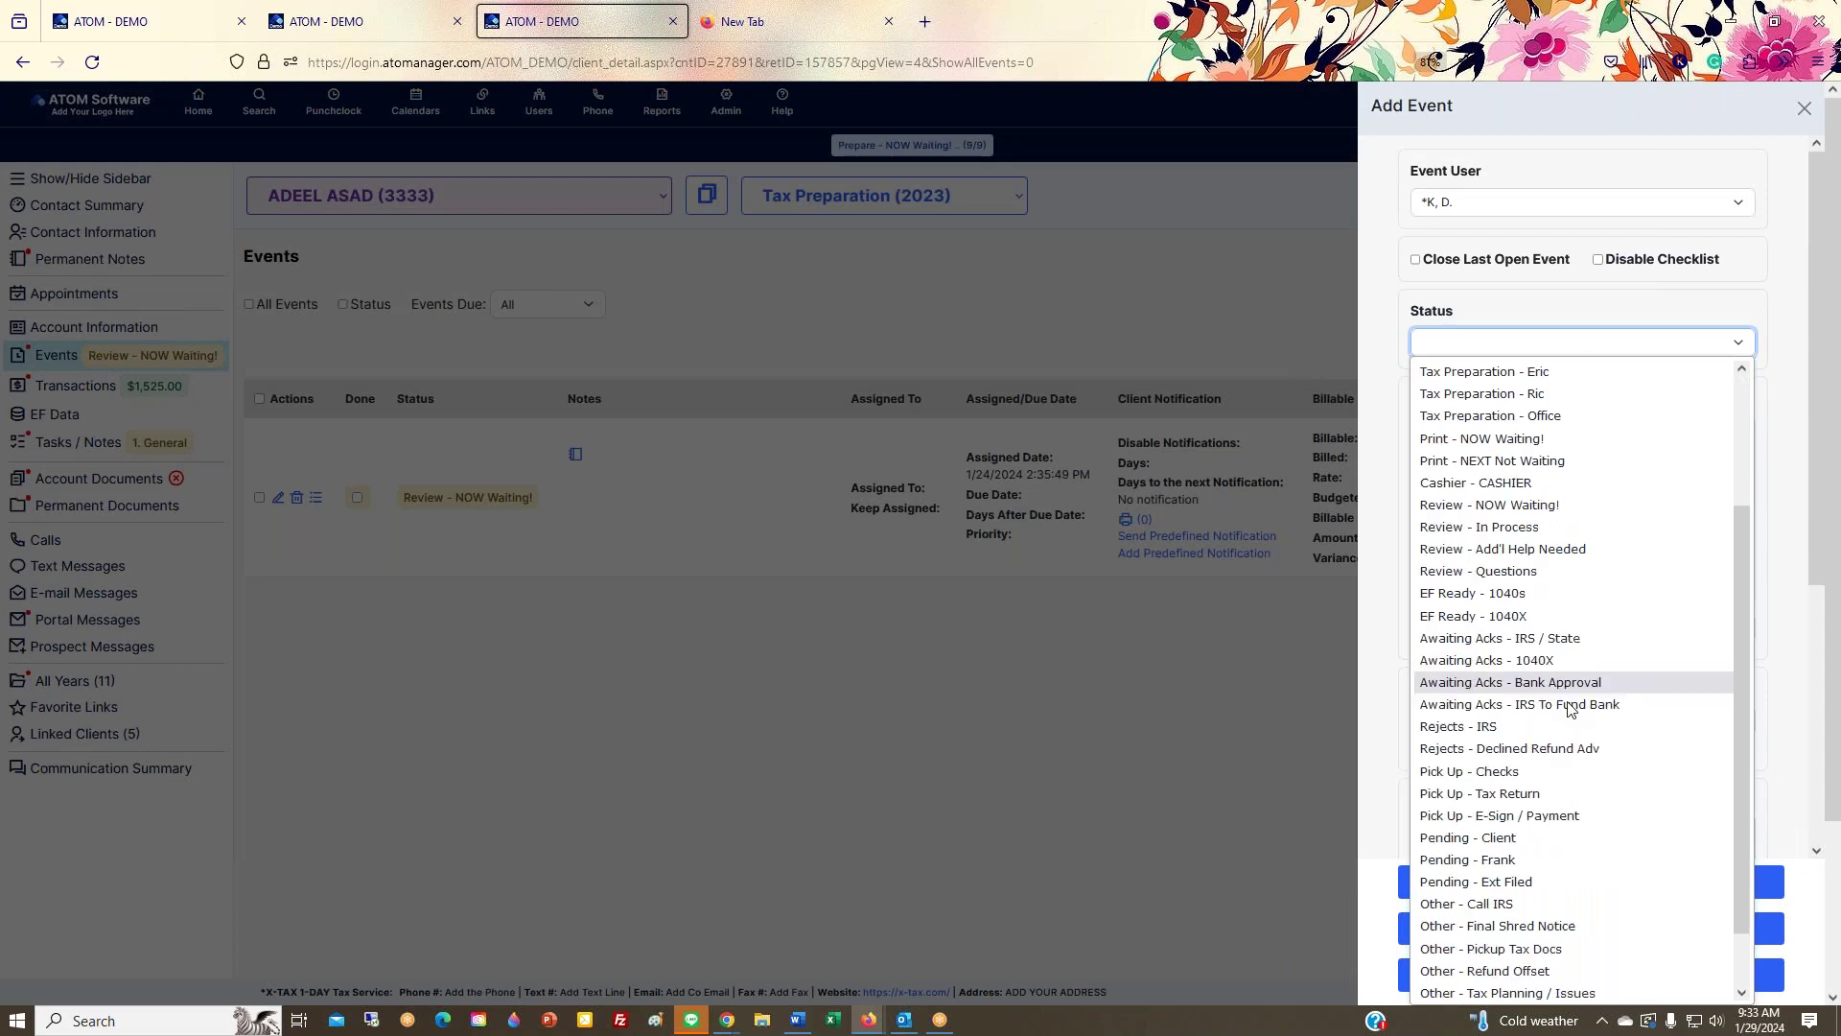
pyautogui.scroll(5, 1571, 714)
pyautogui.click(1804, 108)
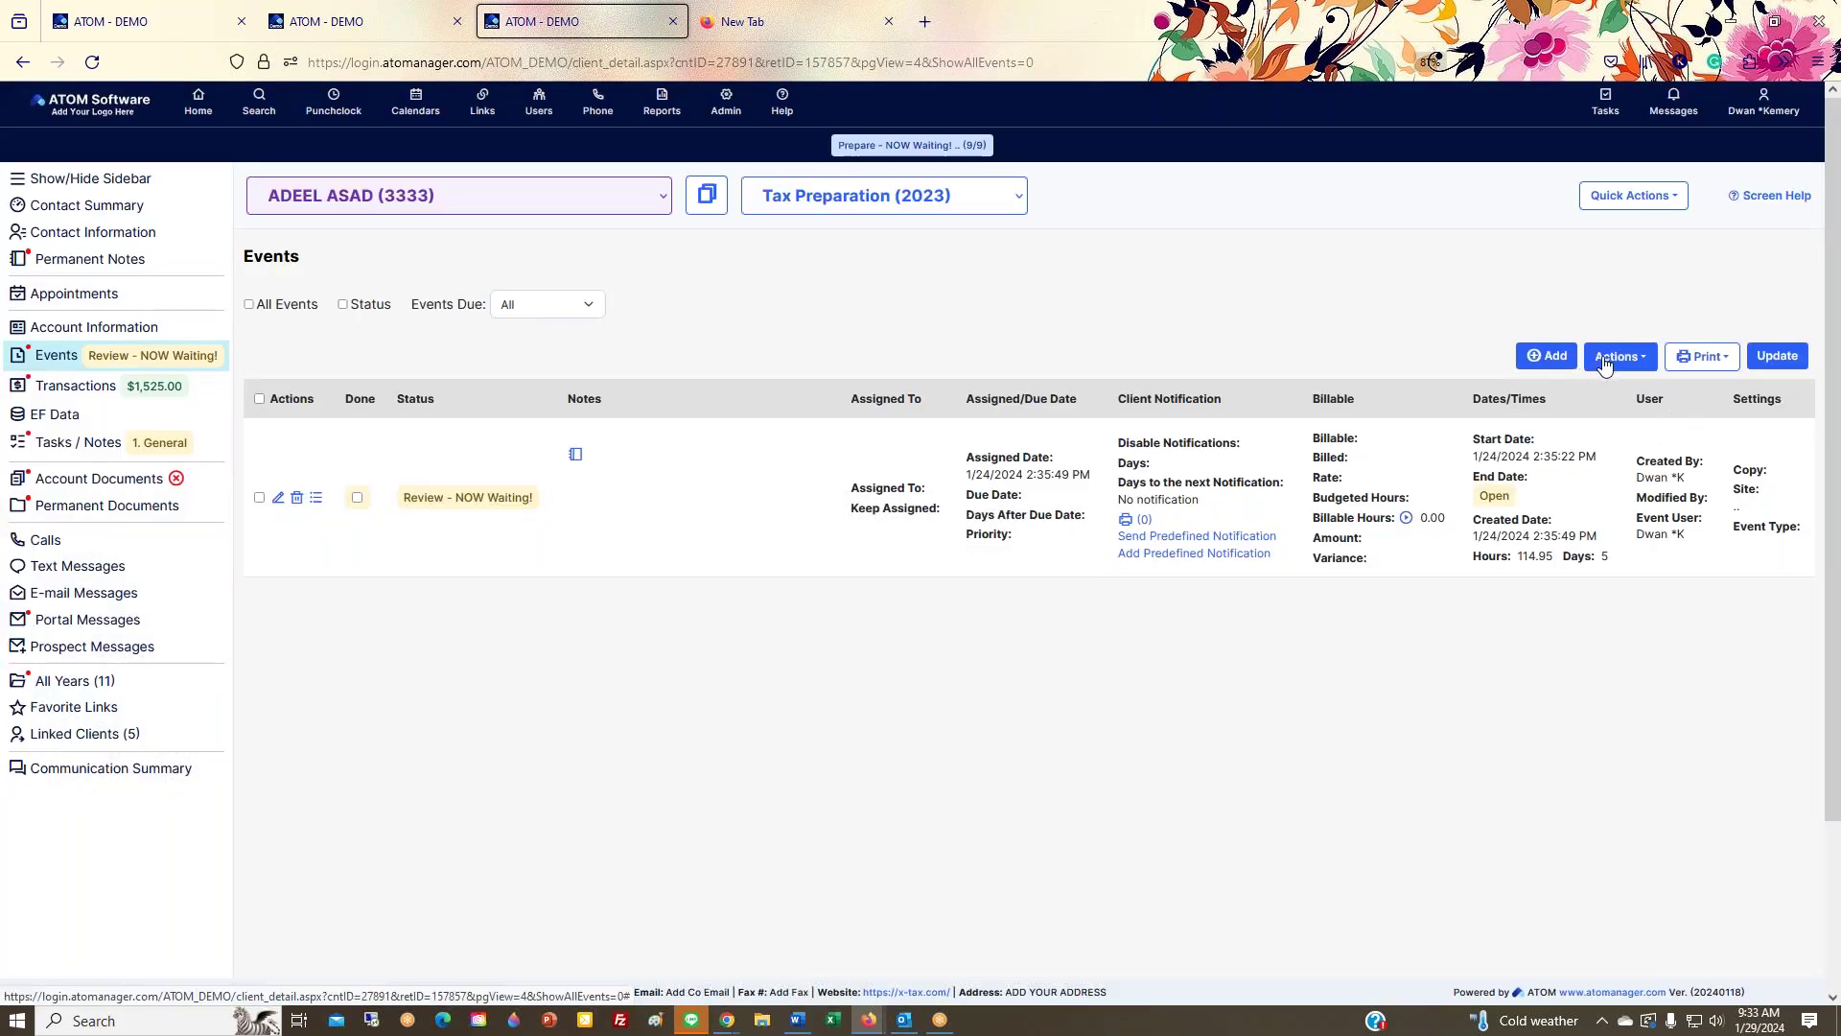
# Step: Browse the Events page's Actions and Print menus
pyautogui.click(1606, 365)
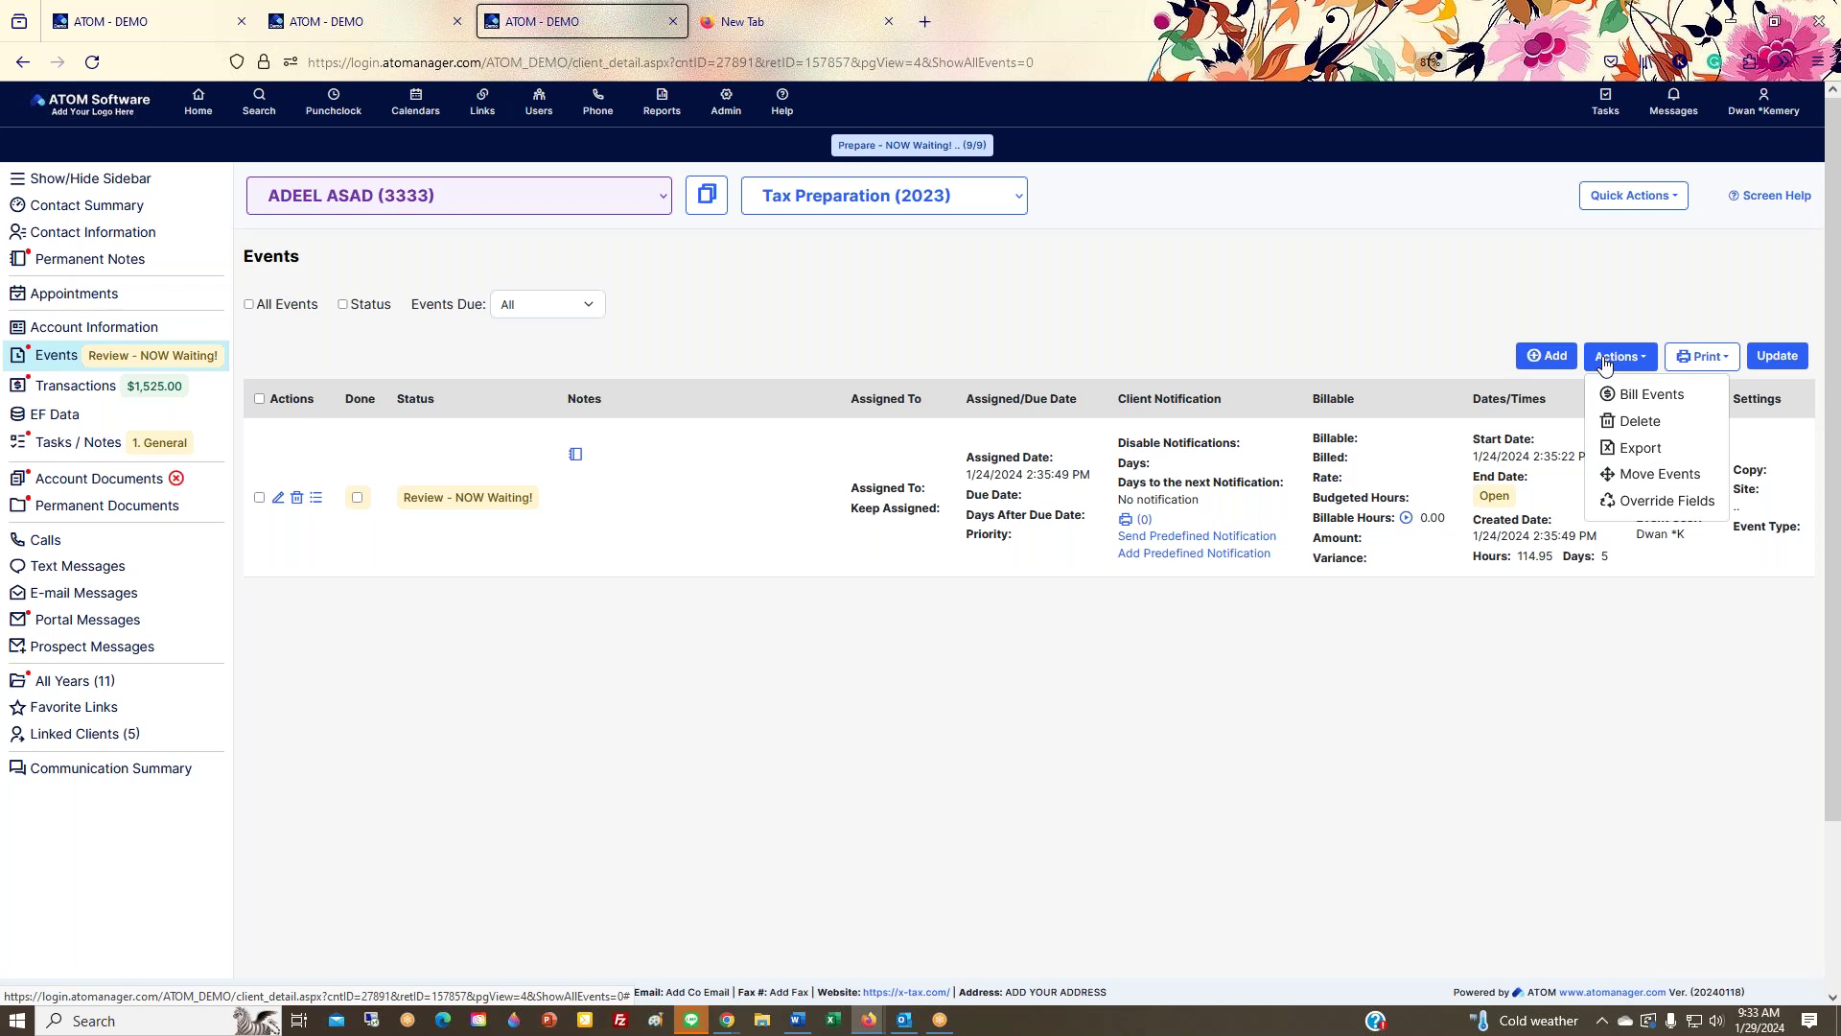
pyautogui.click(1705, 356)
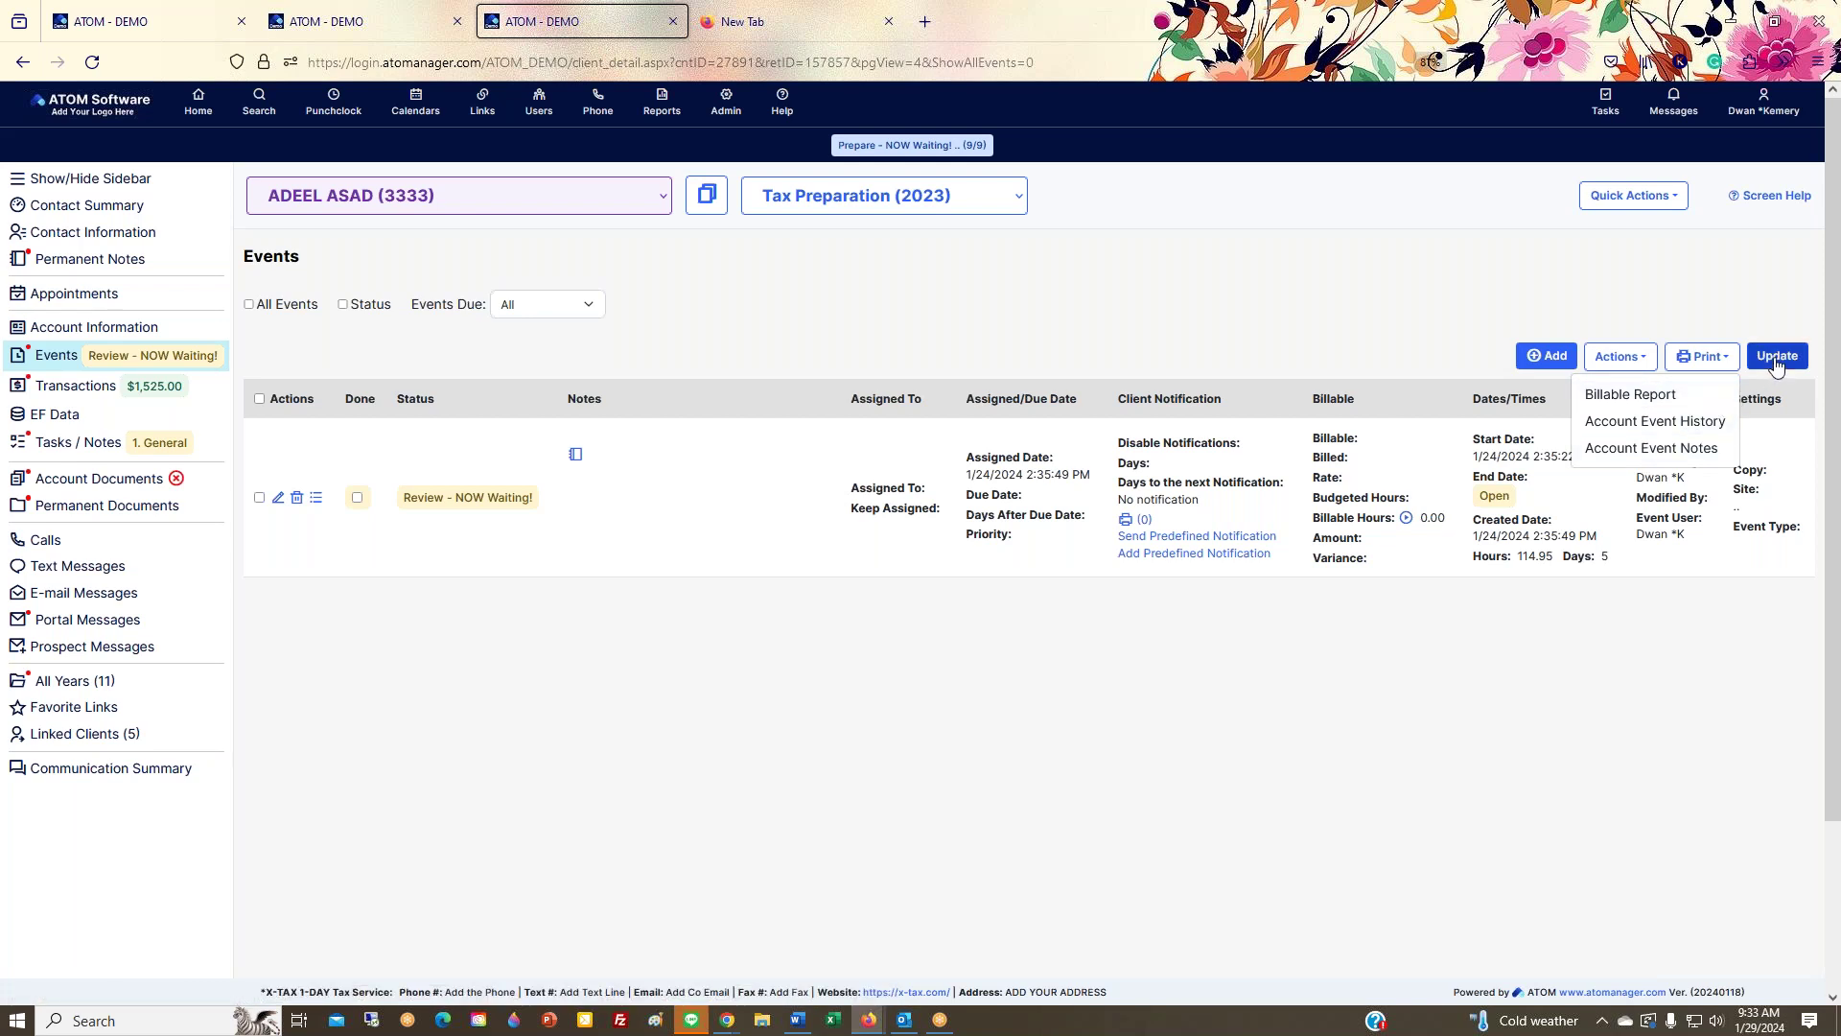
pyautogui.scroll(-3, 1532, 695)
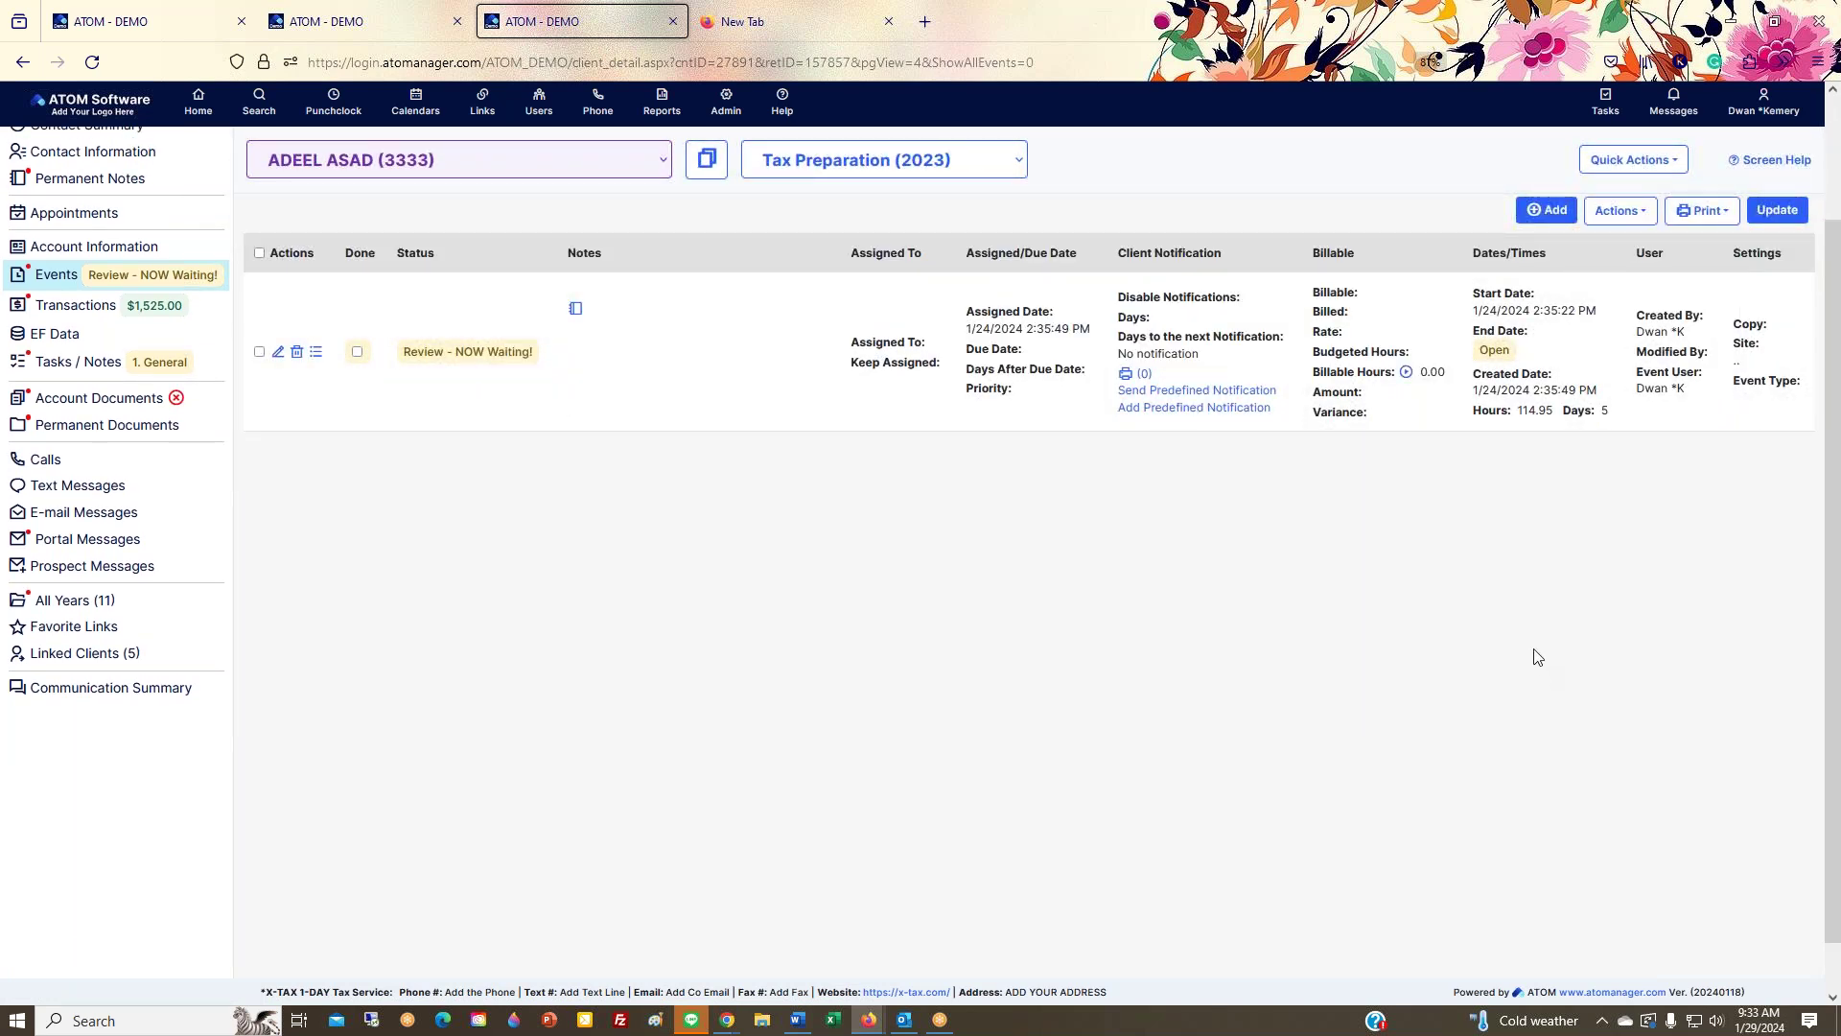
pyautogui.scroll(-1, 1647, 624)
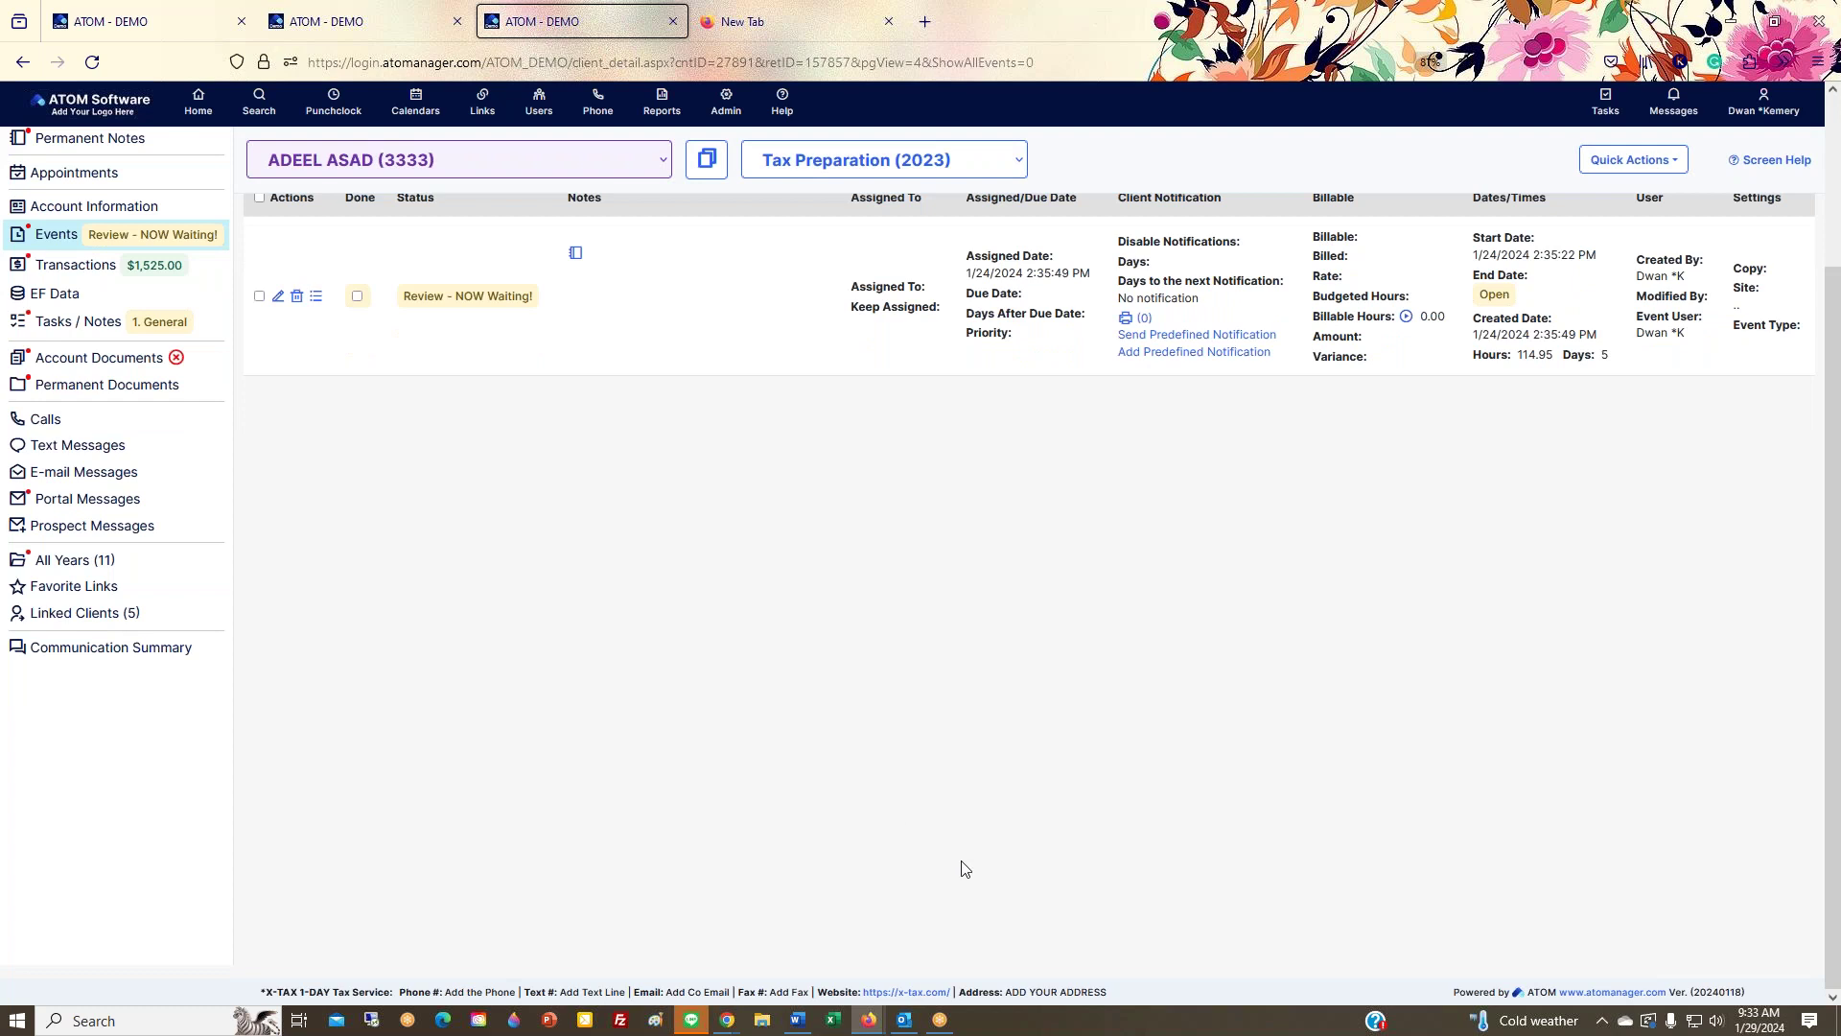
pyautogui.scroll(3, 1620, 729)
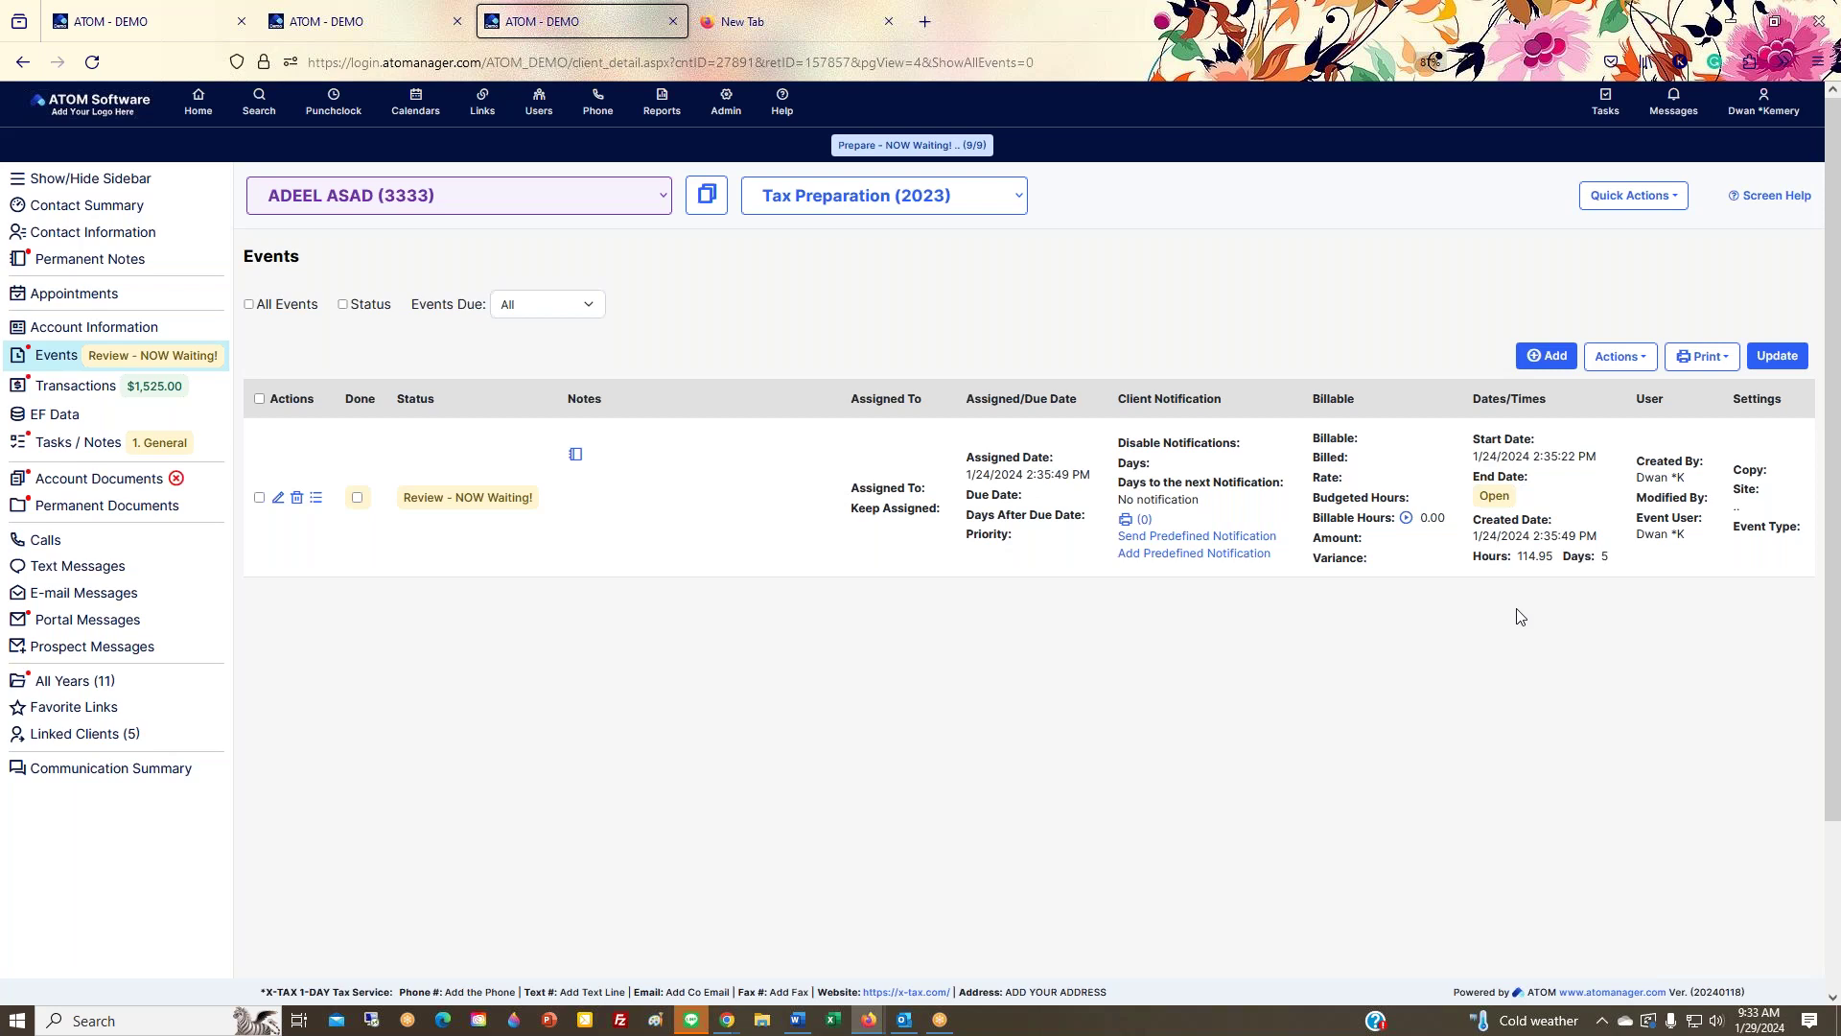
pyautogui.scroll(-2, 1434, 672)
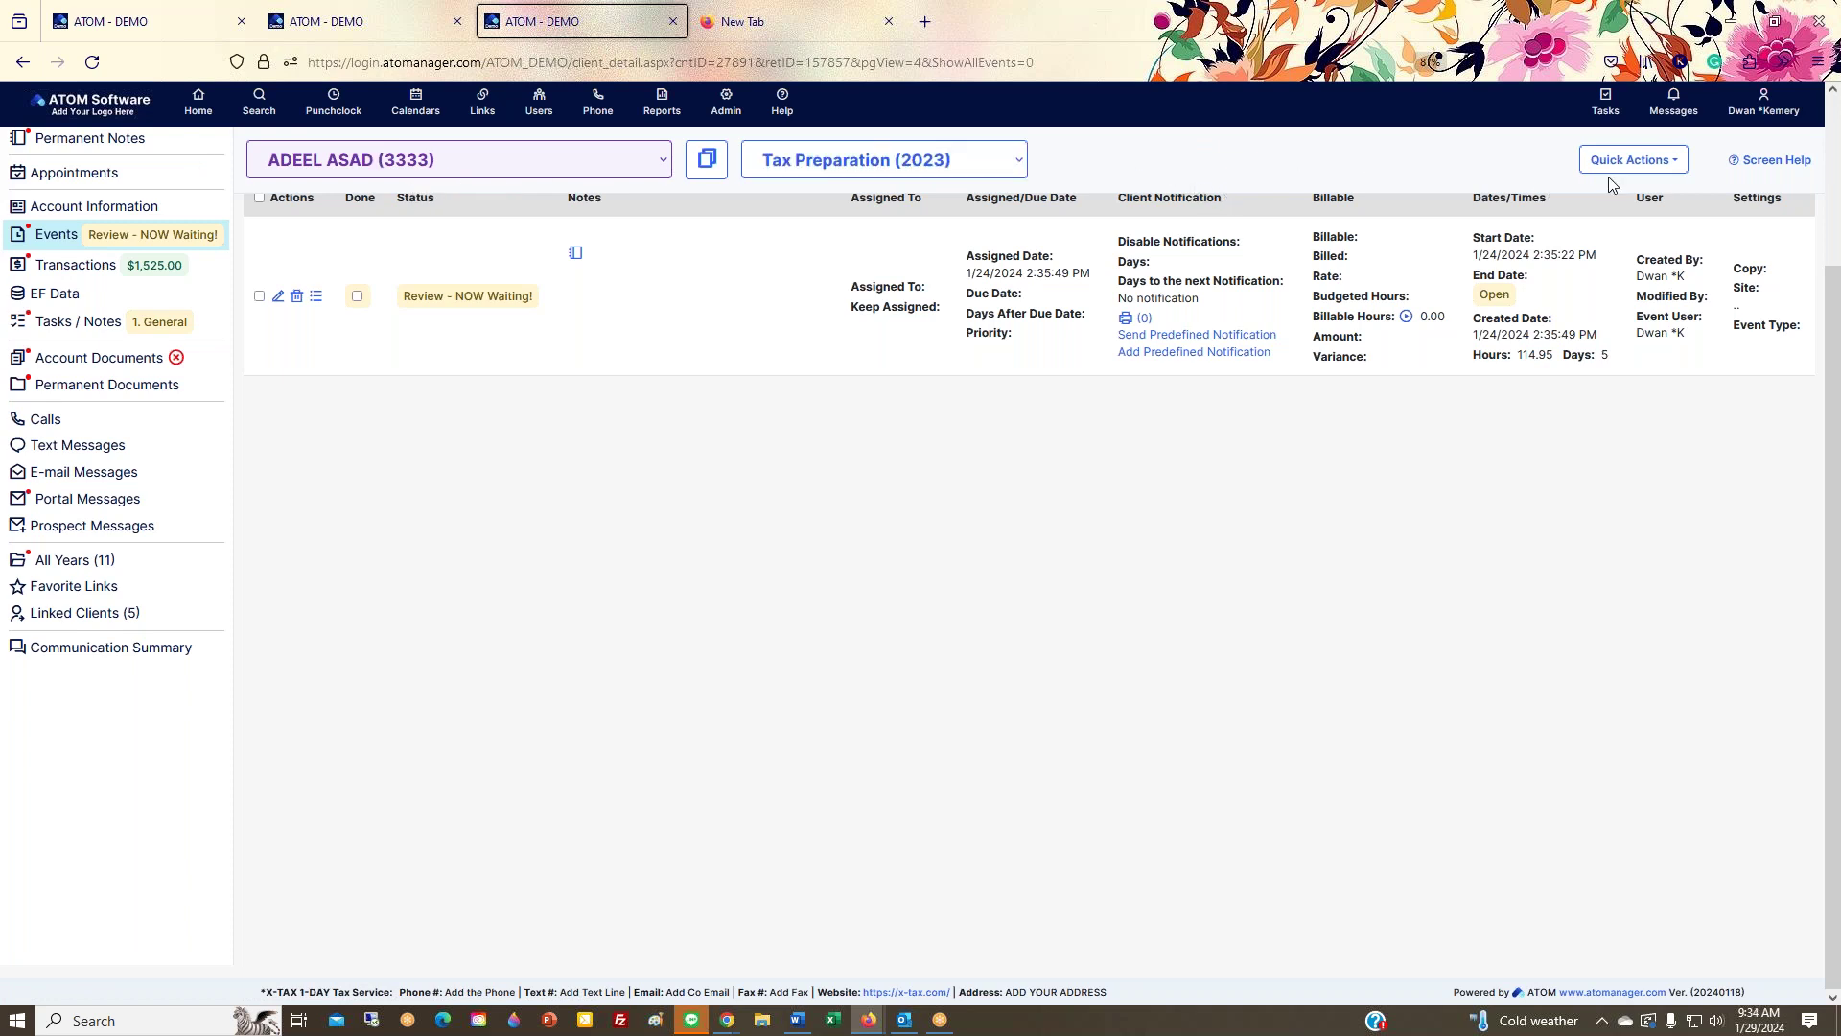
# Step: Start a new text message from Quick Actions and dismiss it unsent
pyautogui.click(1659, 161)
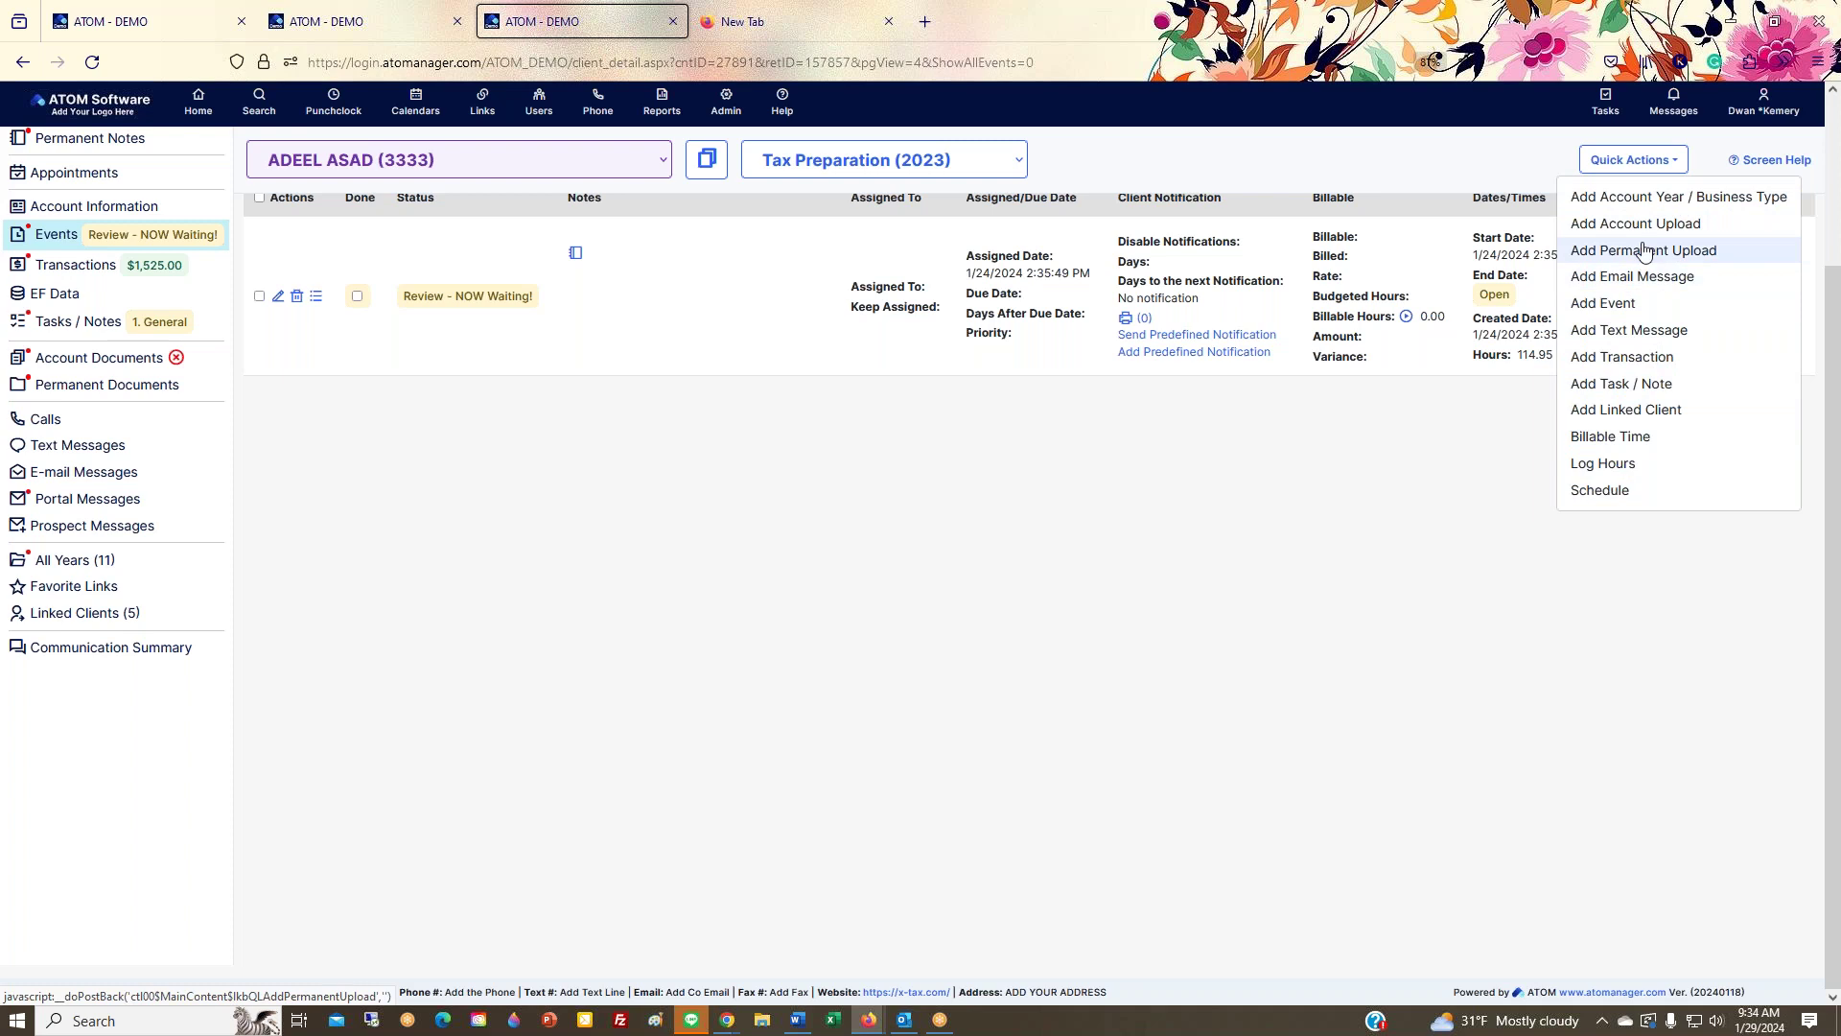
pyautogui.click(1627, 331)
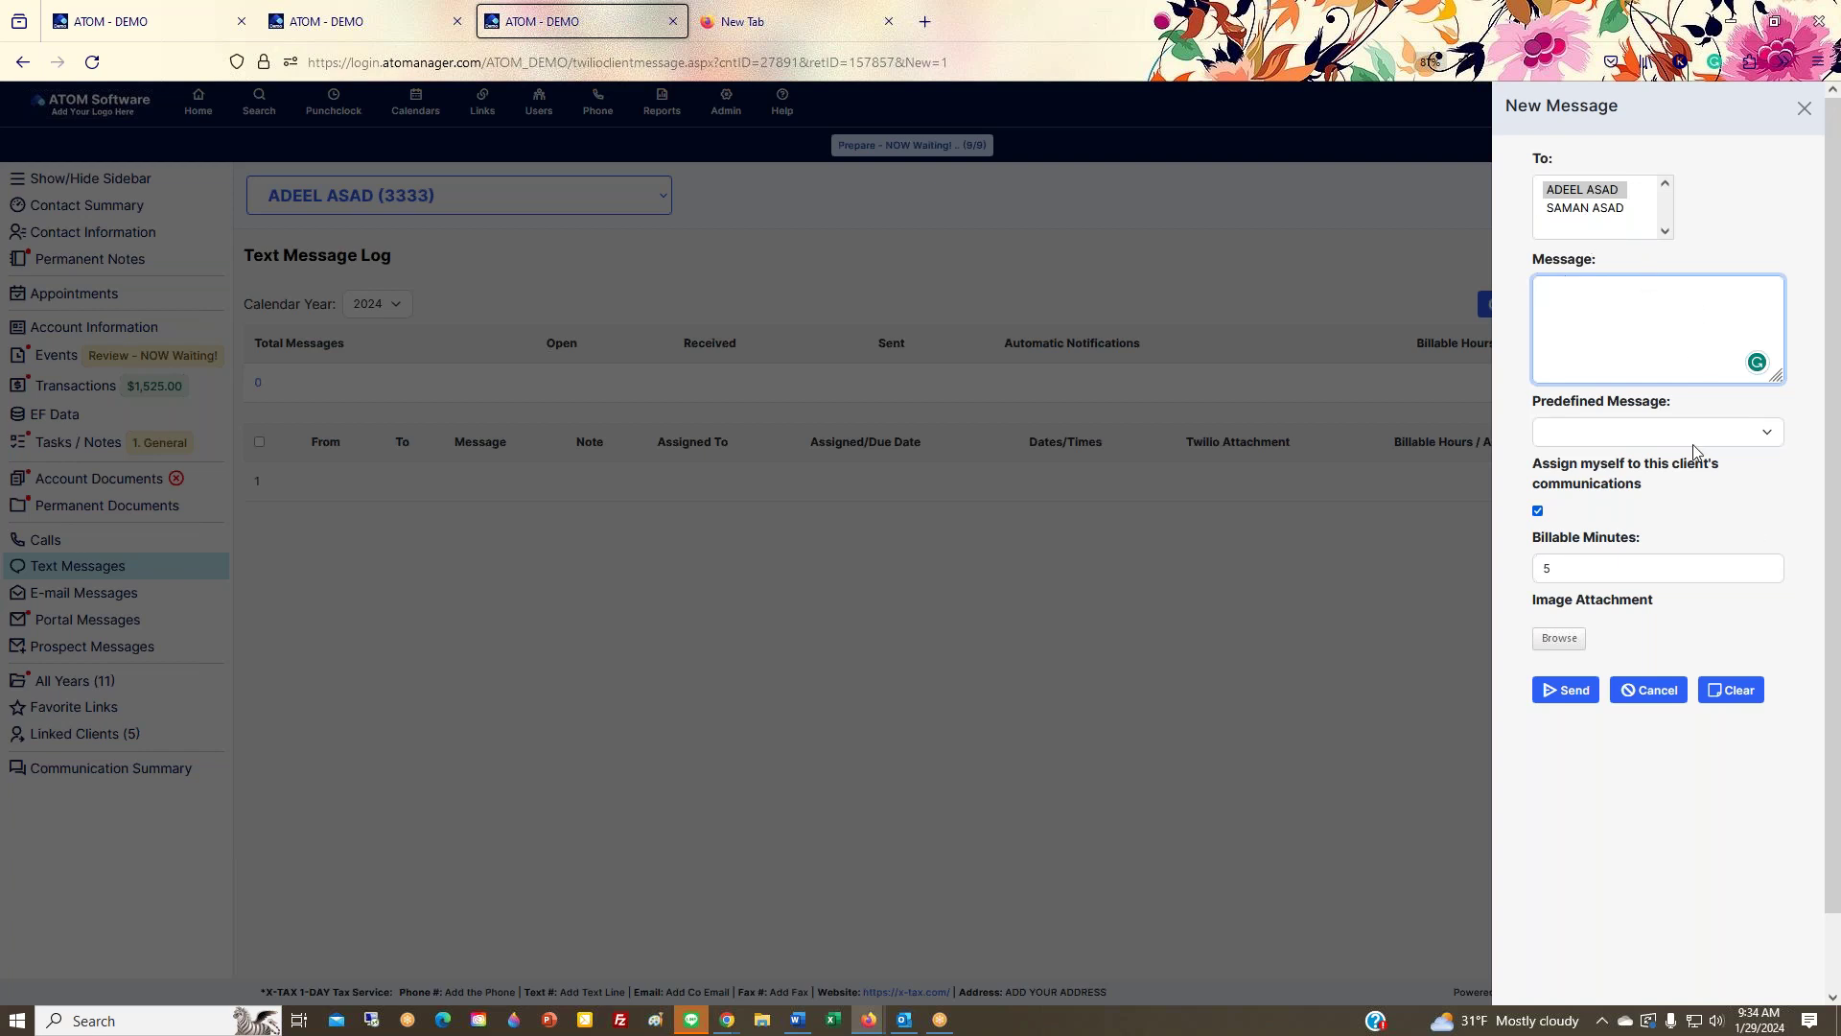
pyautogui.click(1804, 107)
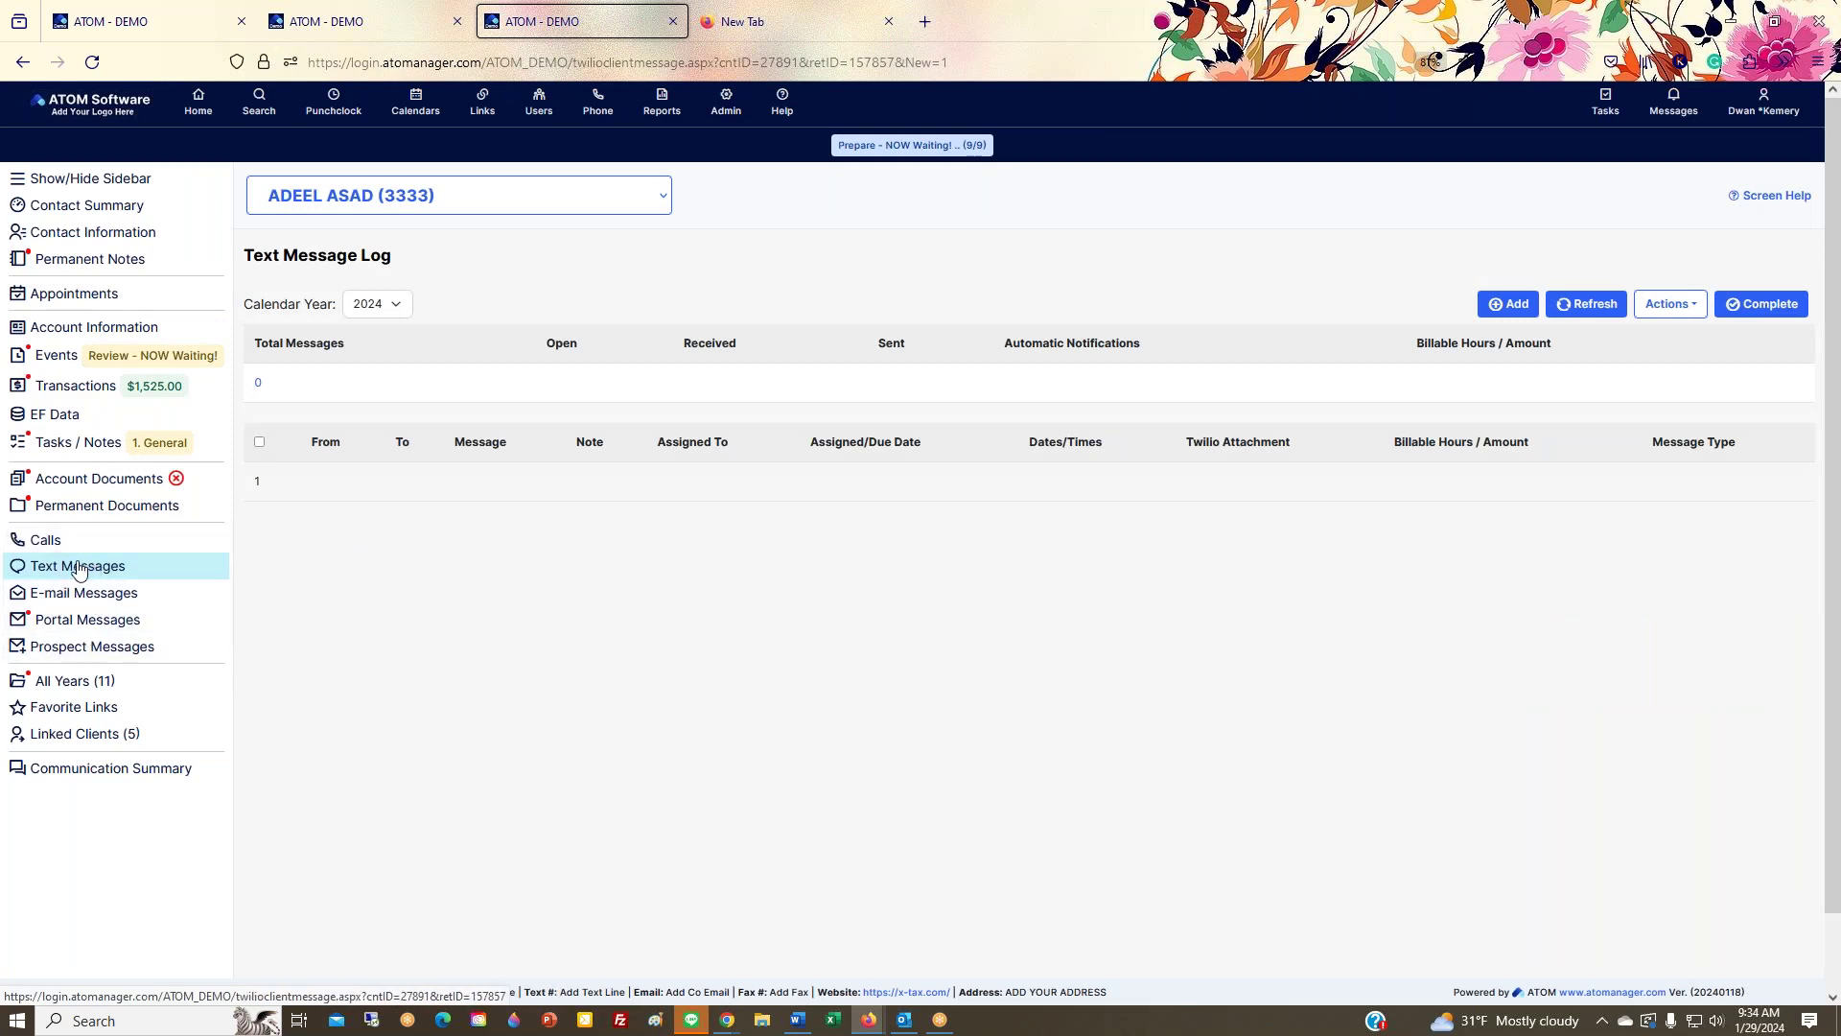
# Step: Visit Contact Information, the Text Message Log and E-mail Log, then close a new e-mail unsent
pyautogui.click(96, 245)
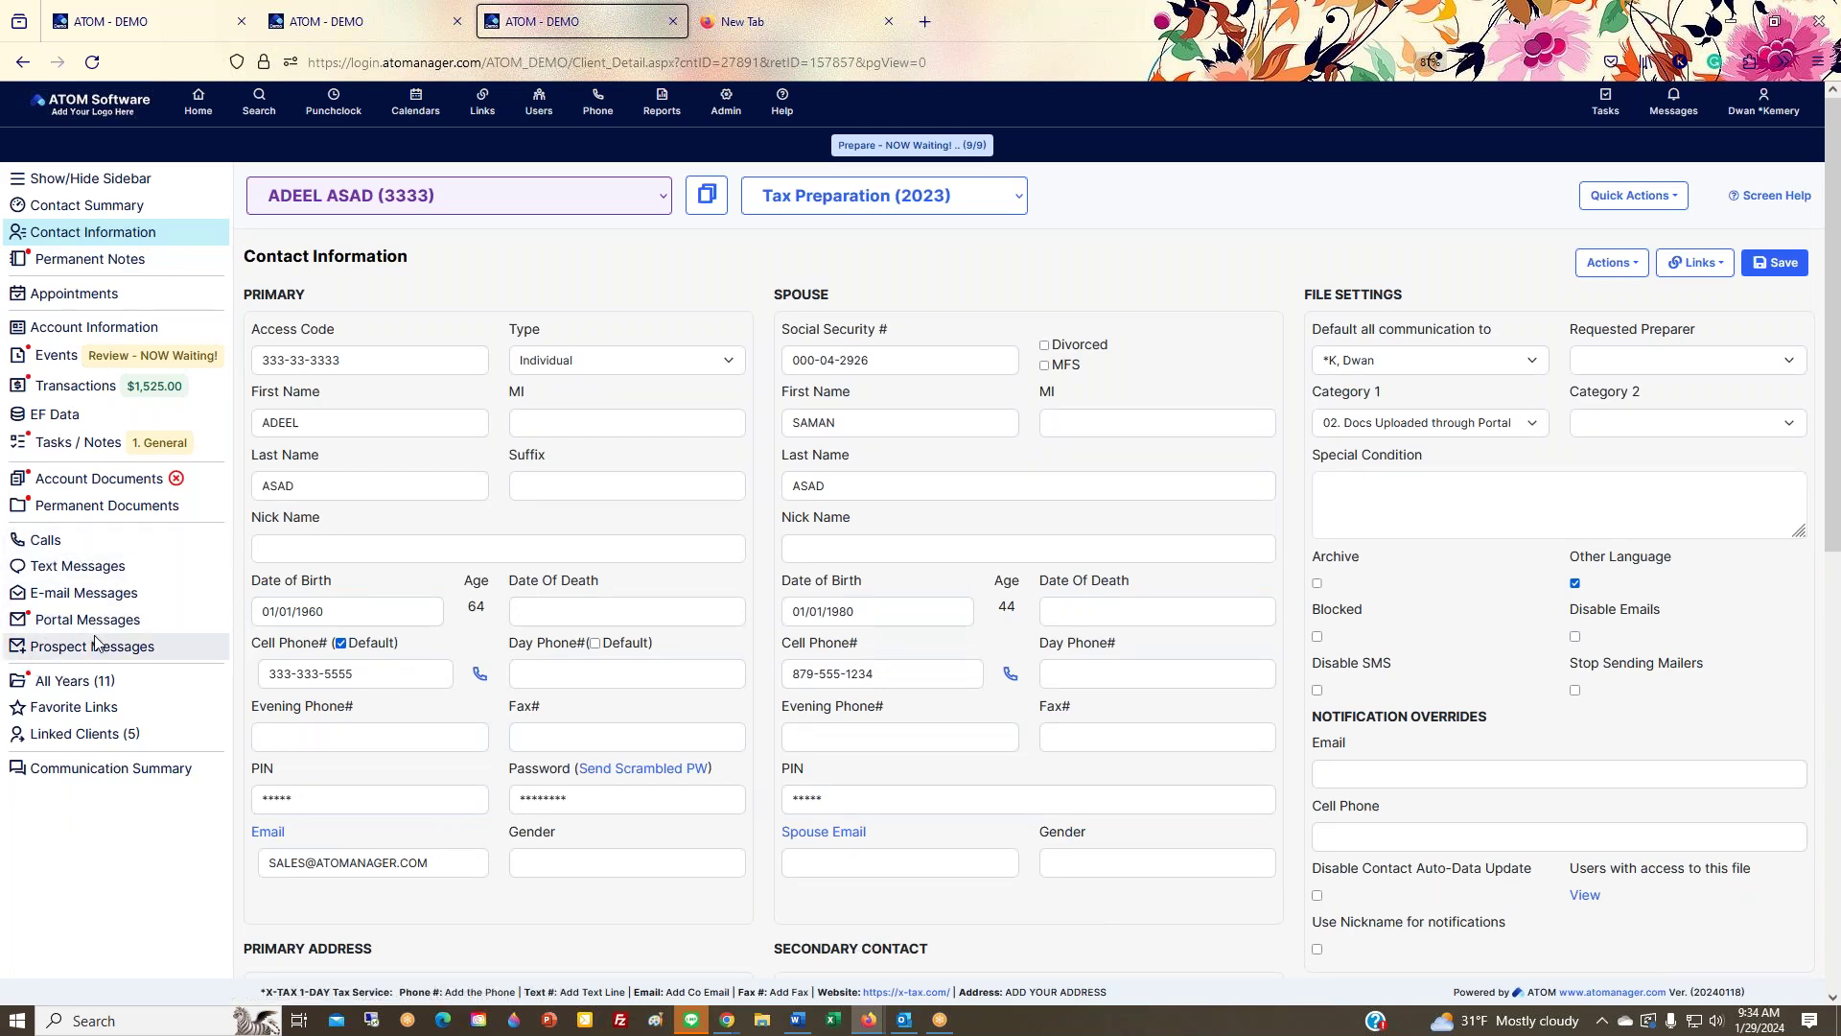
pyautogui.click(86, 573)
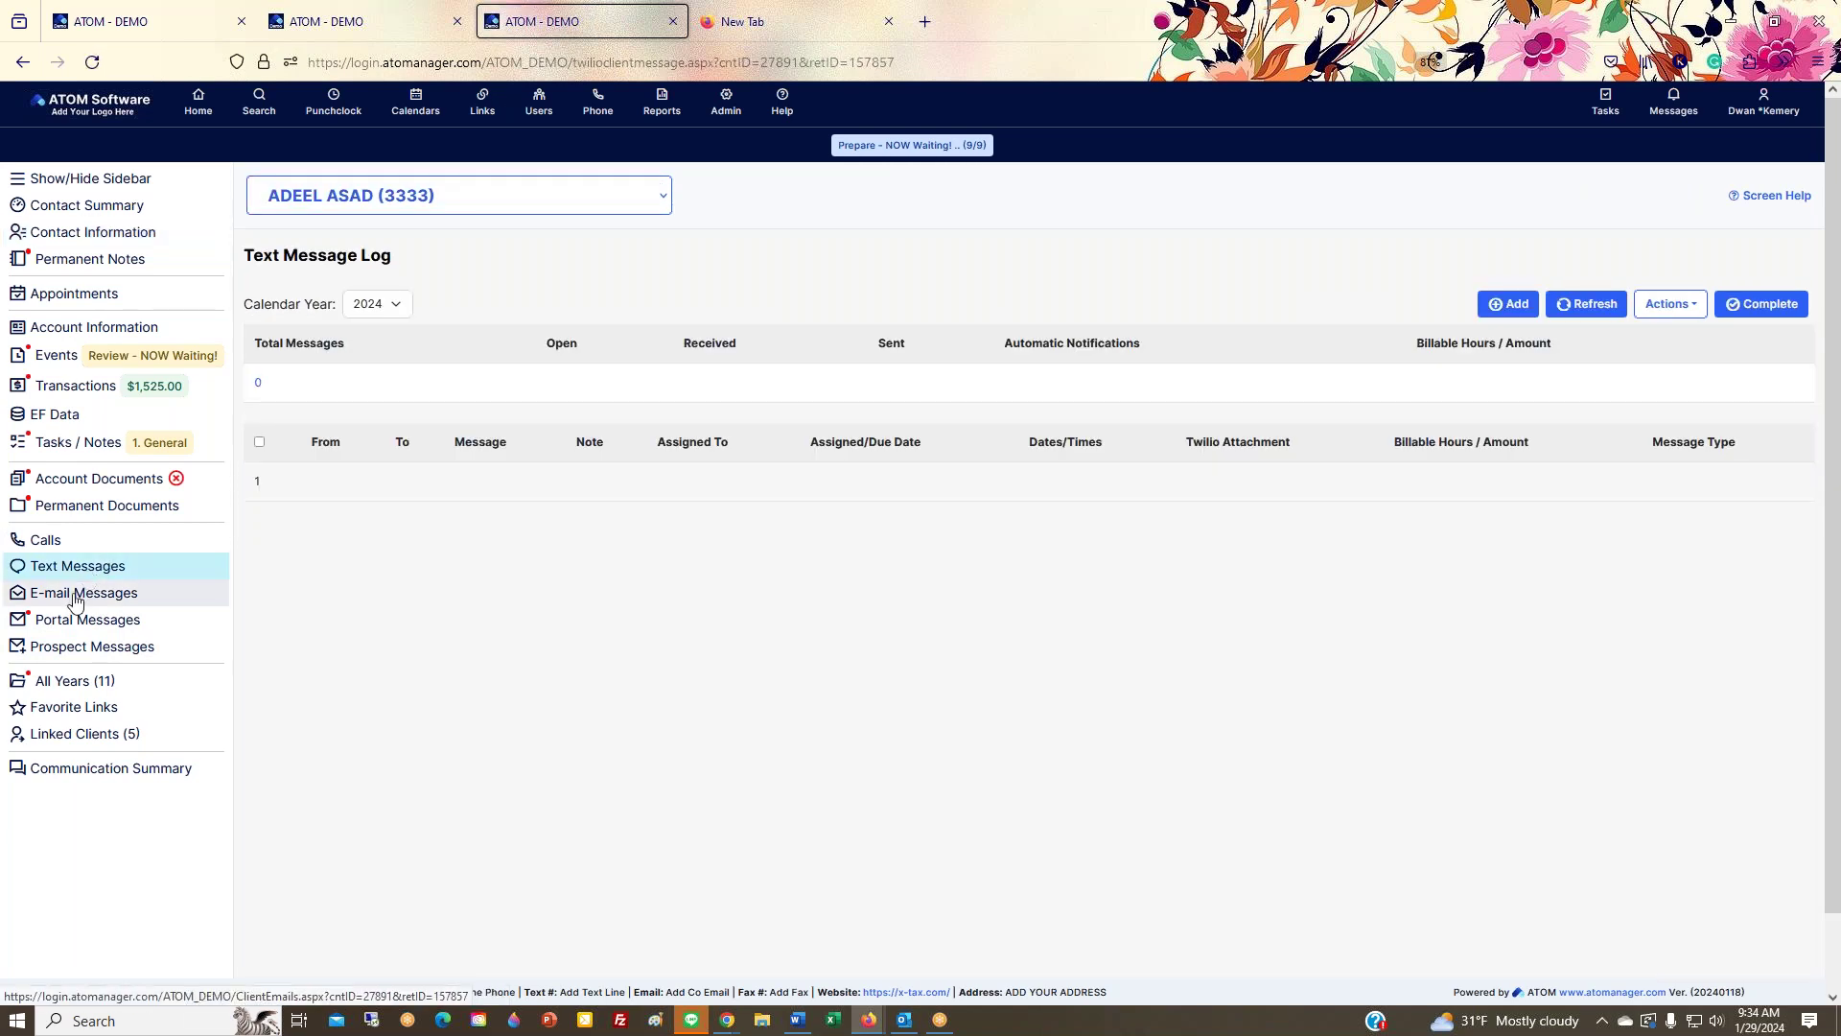
pyautogui.click(75, 597)
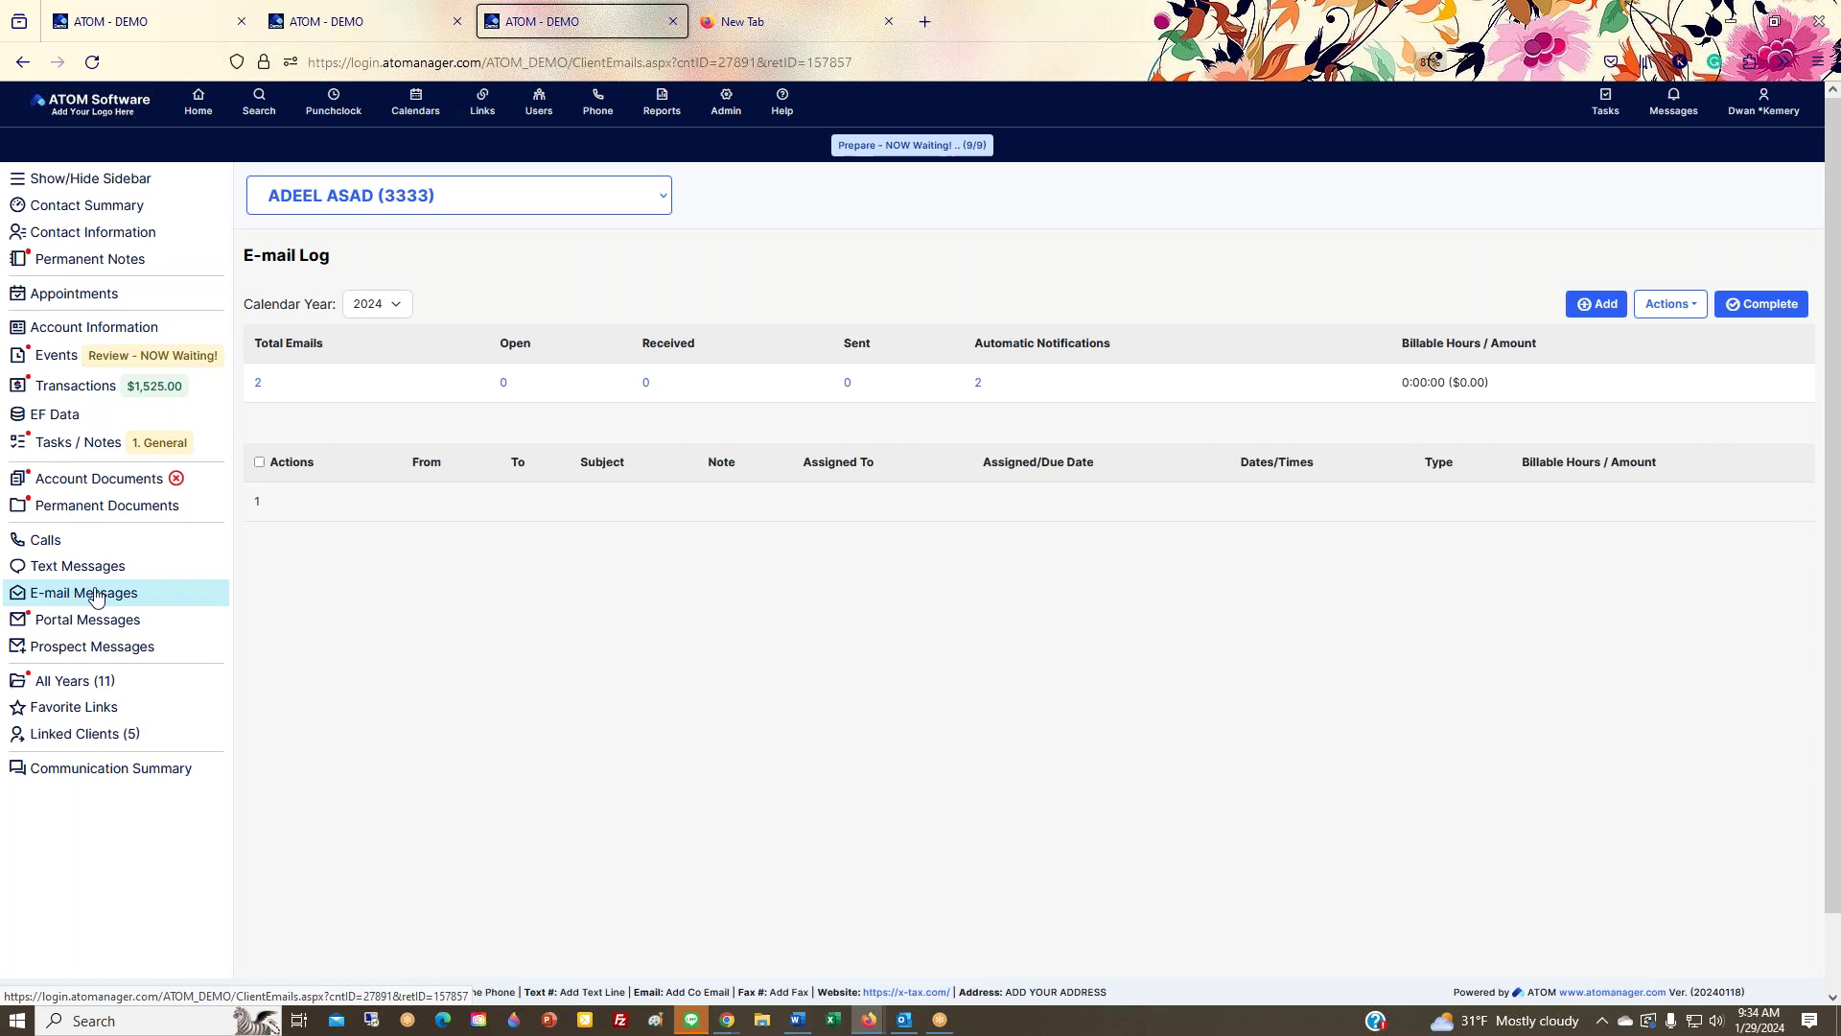
pyautogui.click(1596, 304)
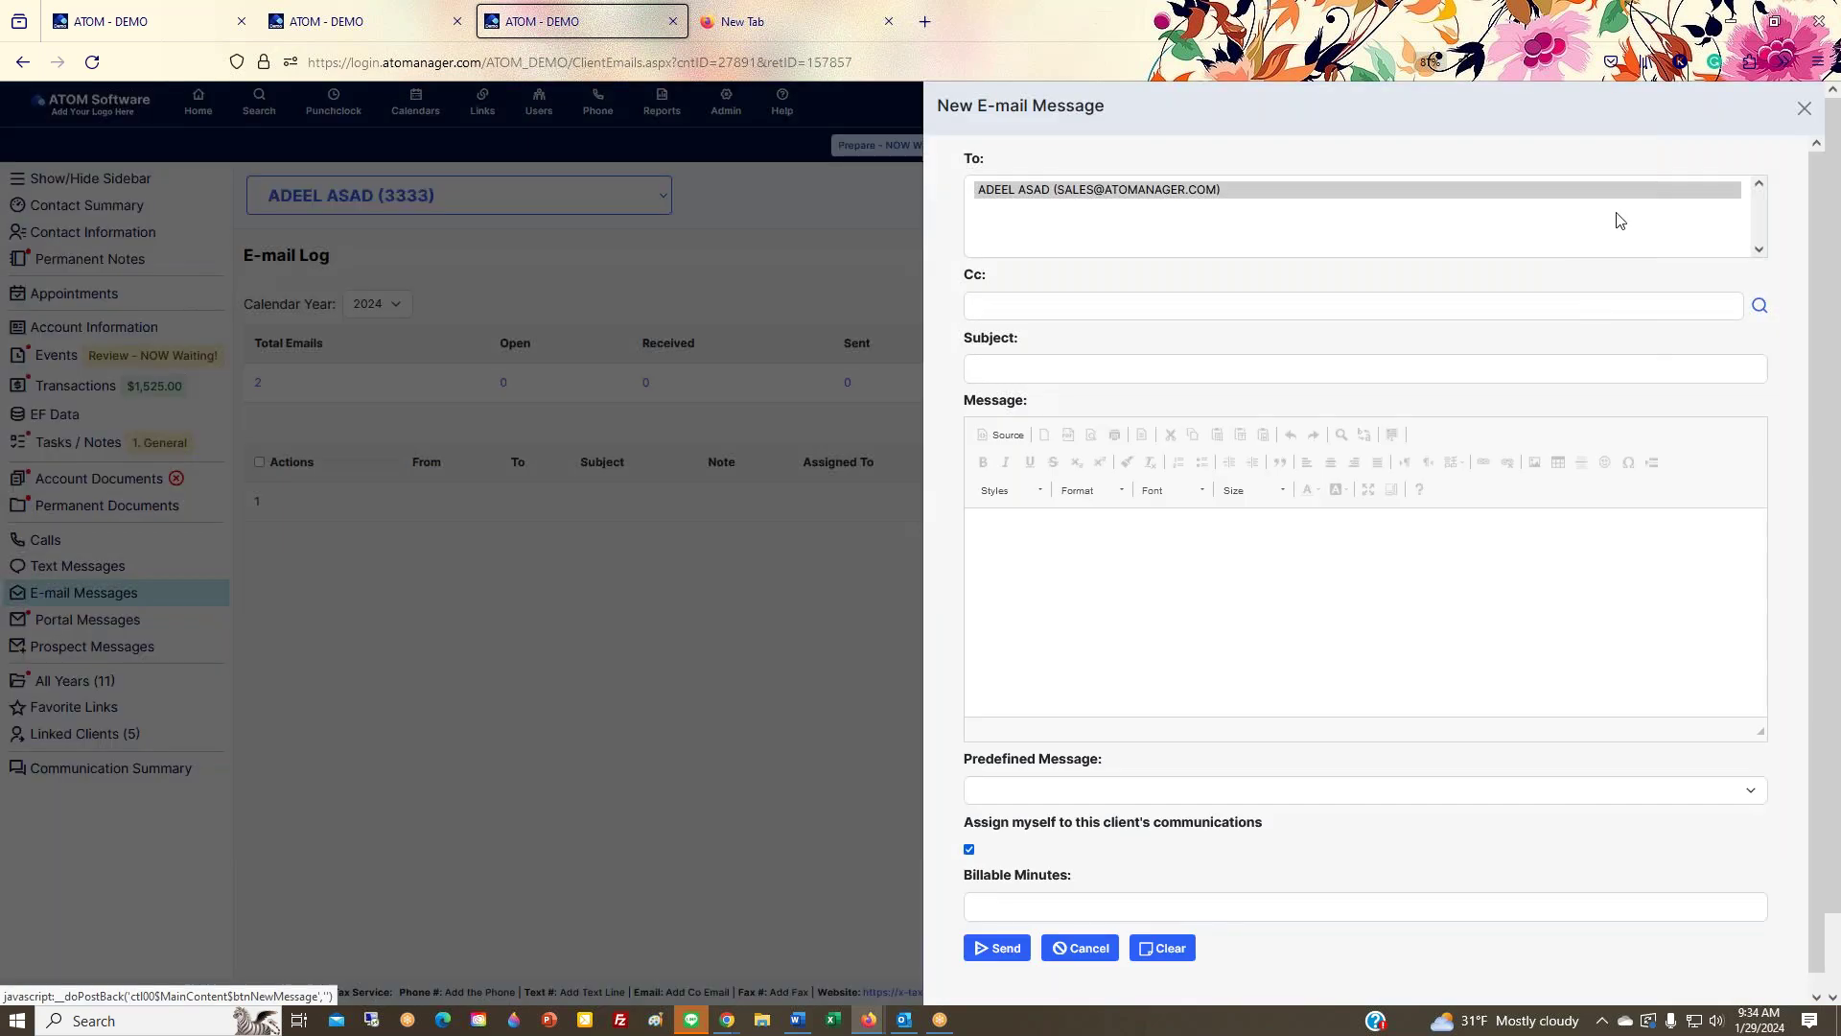
pyautogui.click(1797, 114)
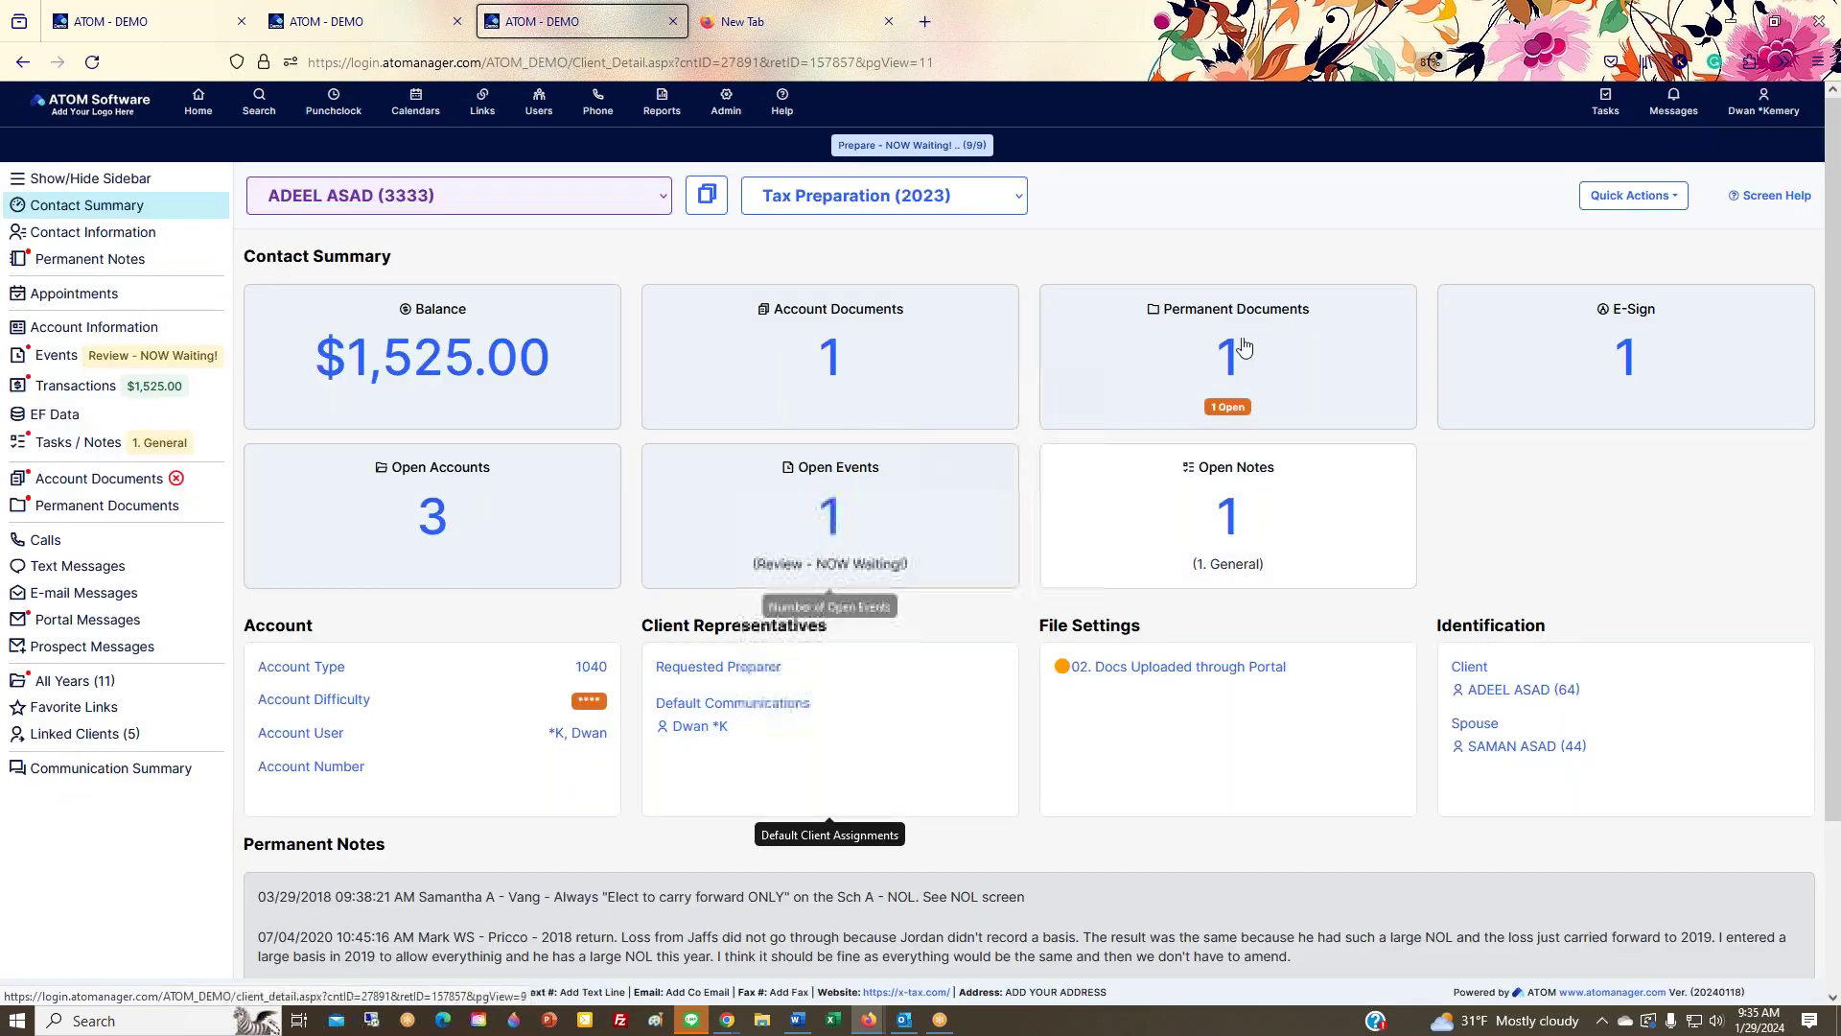
# Step: Discard a new event started from Quick Actions, then view the 2023 Tax Preparation Account Information (Account Type 1040)
pyautogui.click(1610, 203)
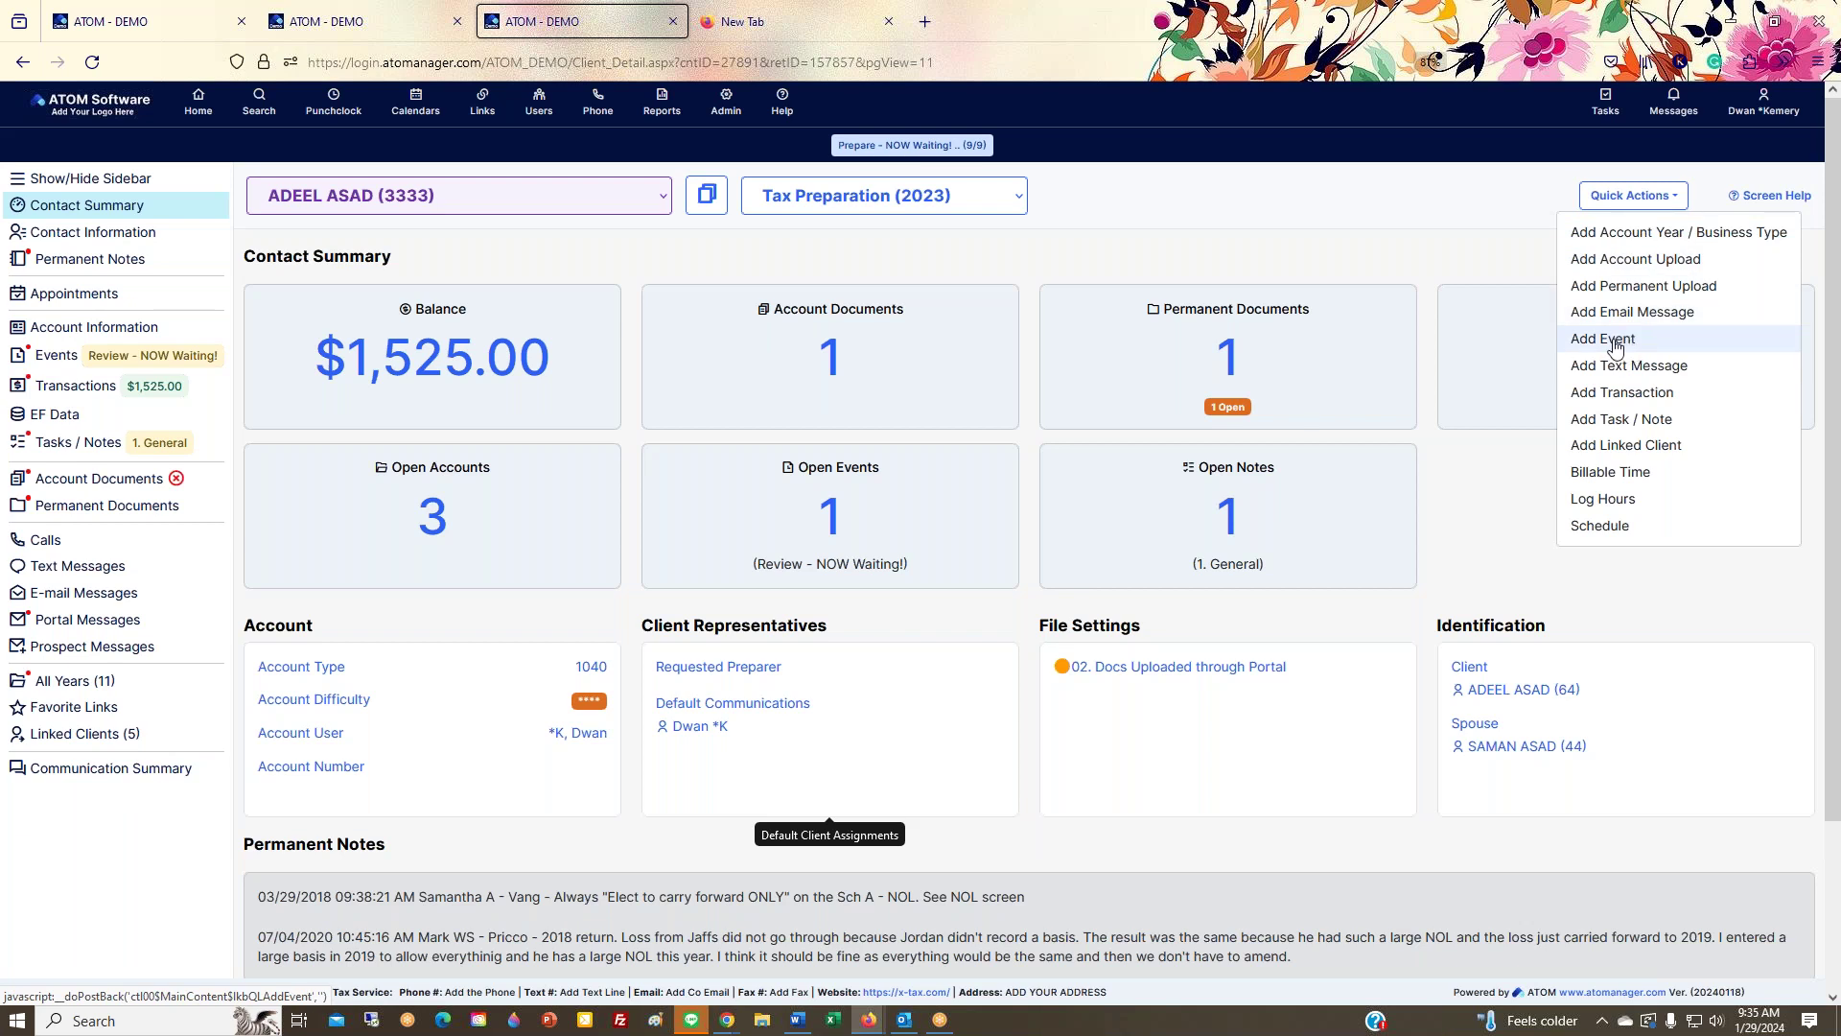
pyautogui.click(1615, 347)
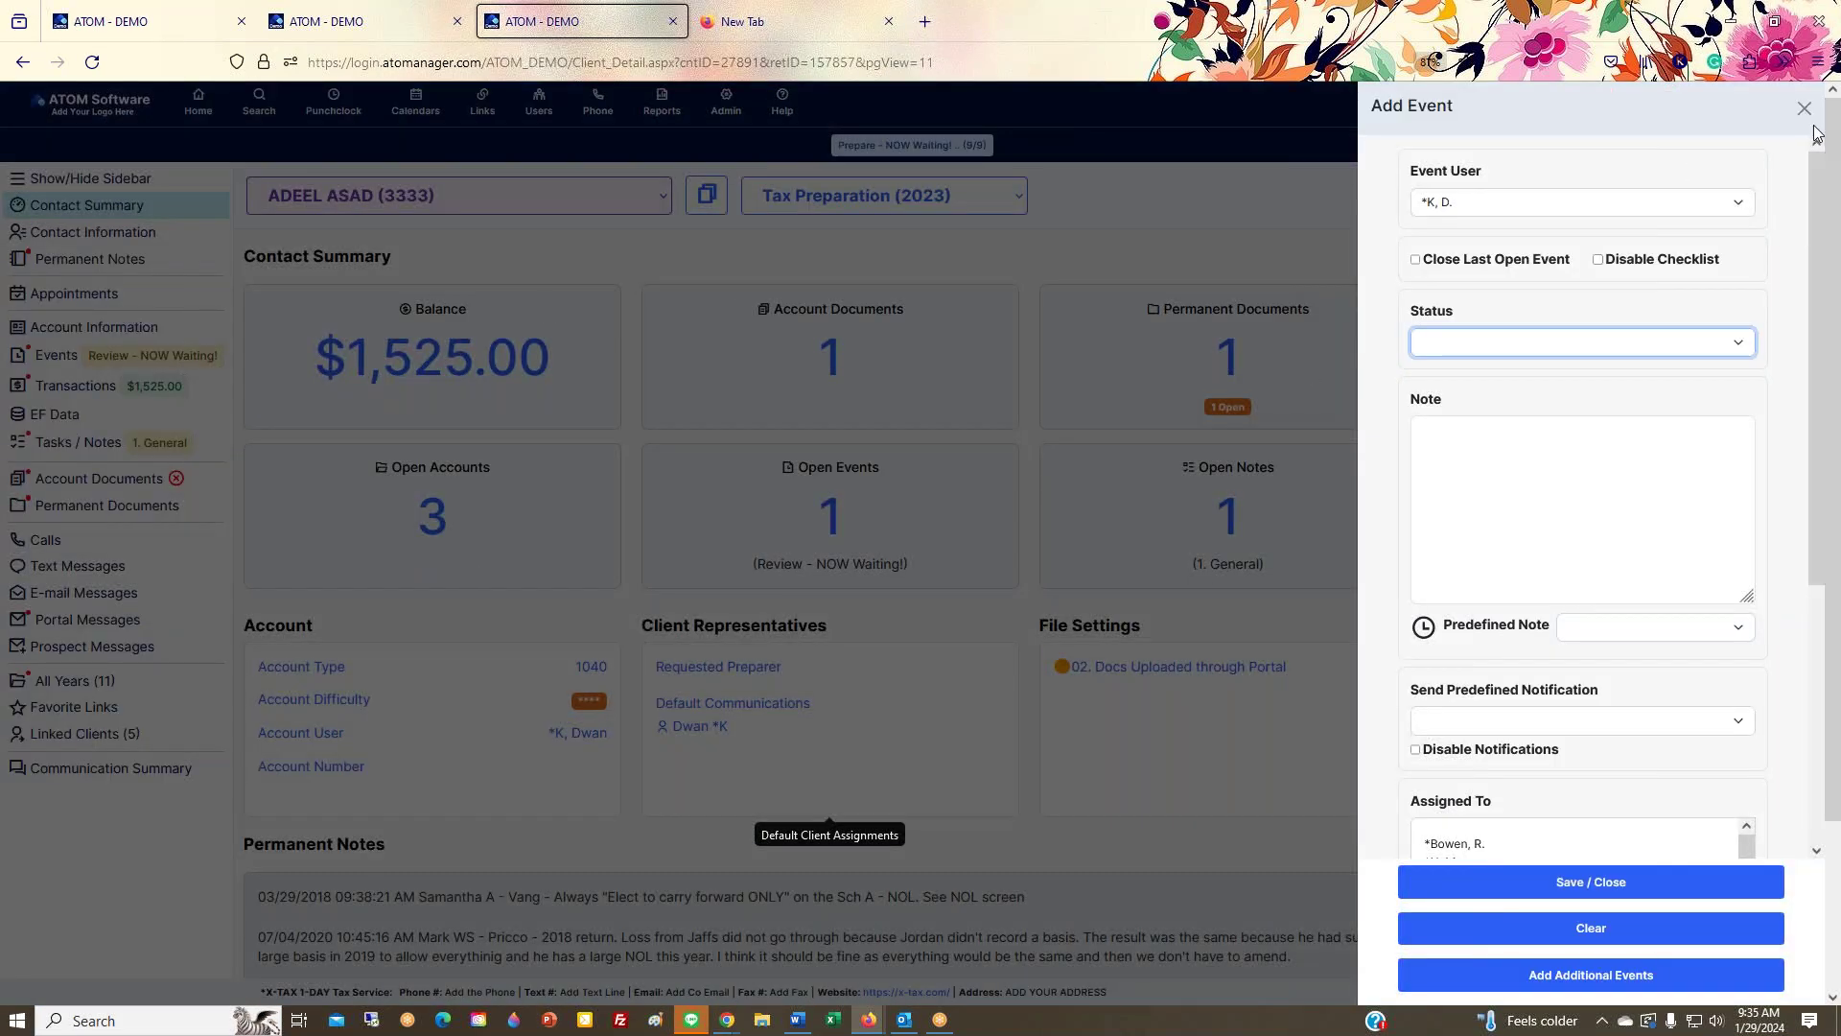
pyautogui.click(1804, 109)
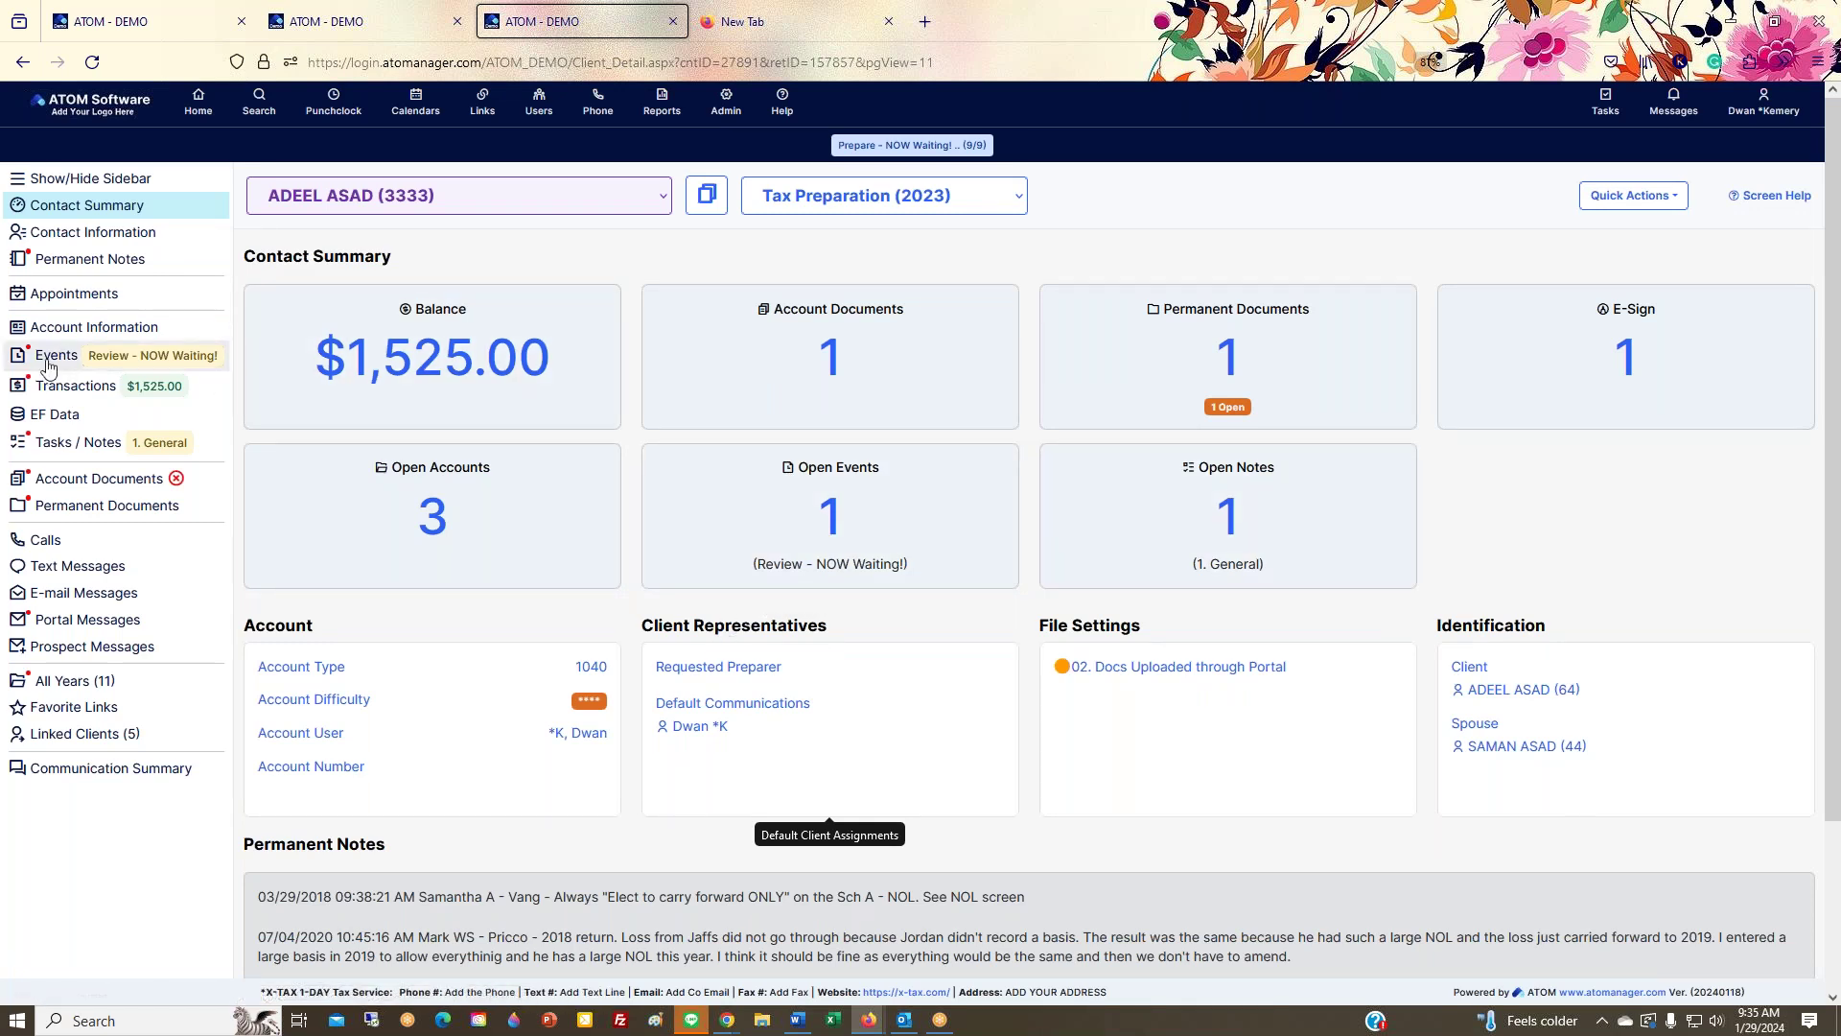
pyautogui.click(64, 333)
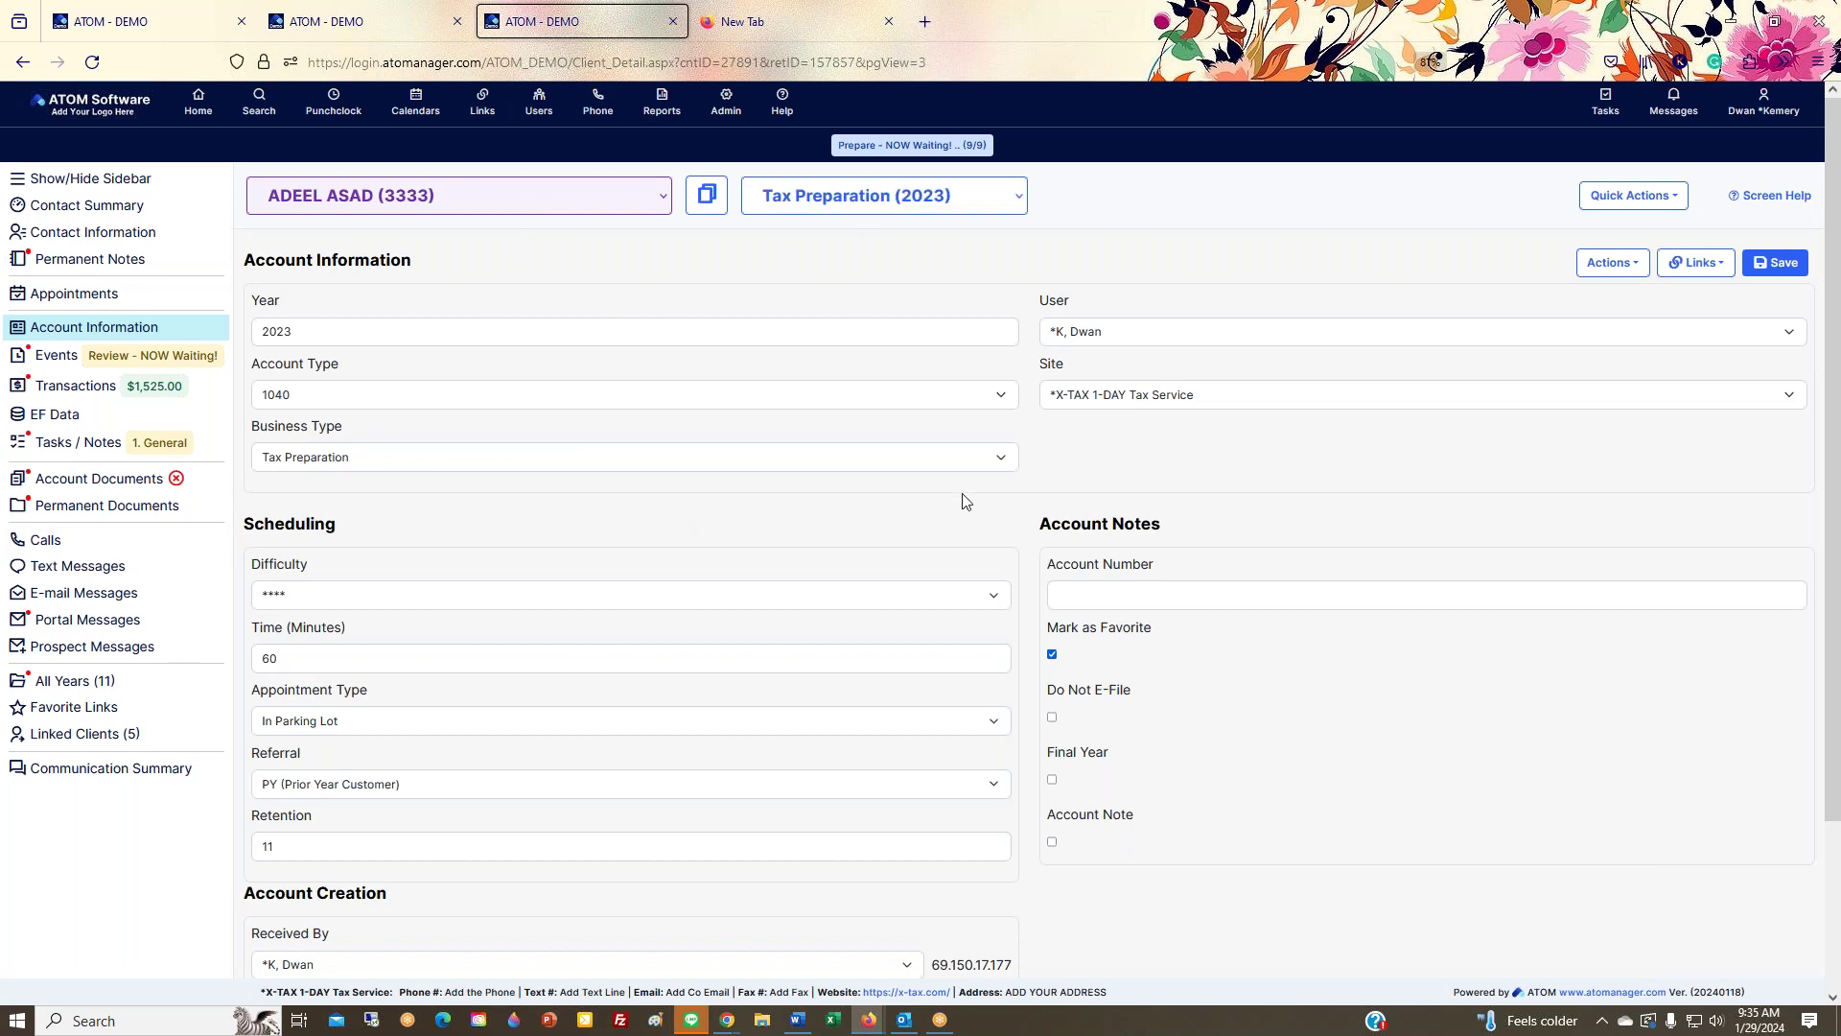
pyautogui.scroll(-3, 959, 547)
# Step: Browse the Links and Quick Actions lists, then view Transactions showing the $250.00 Fee - Tax Prep charge
pyautogui.scroll(3, 835, 856)
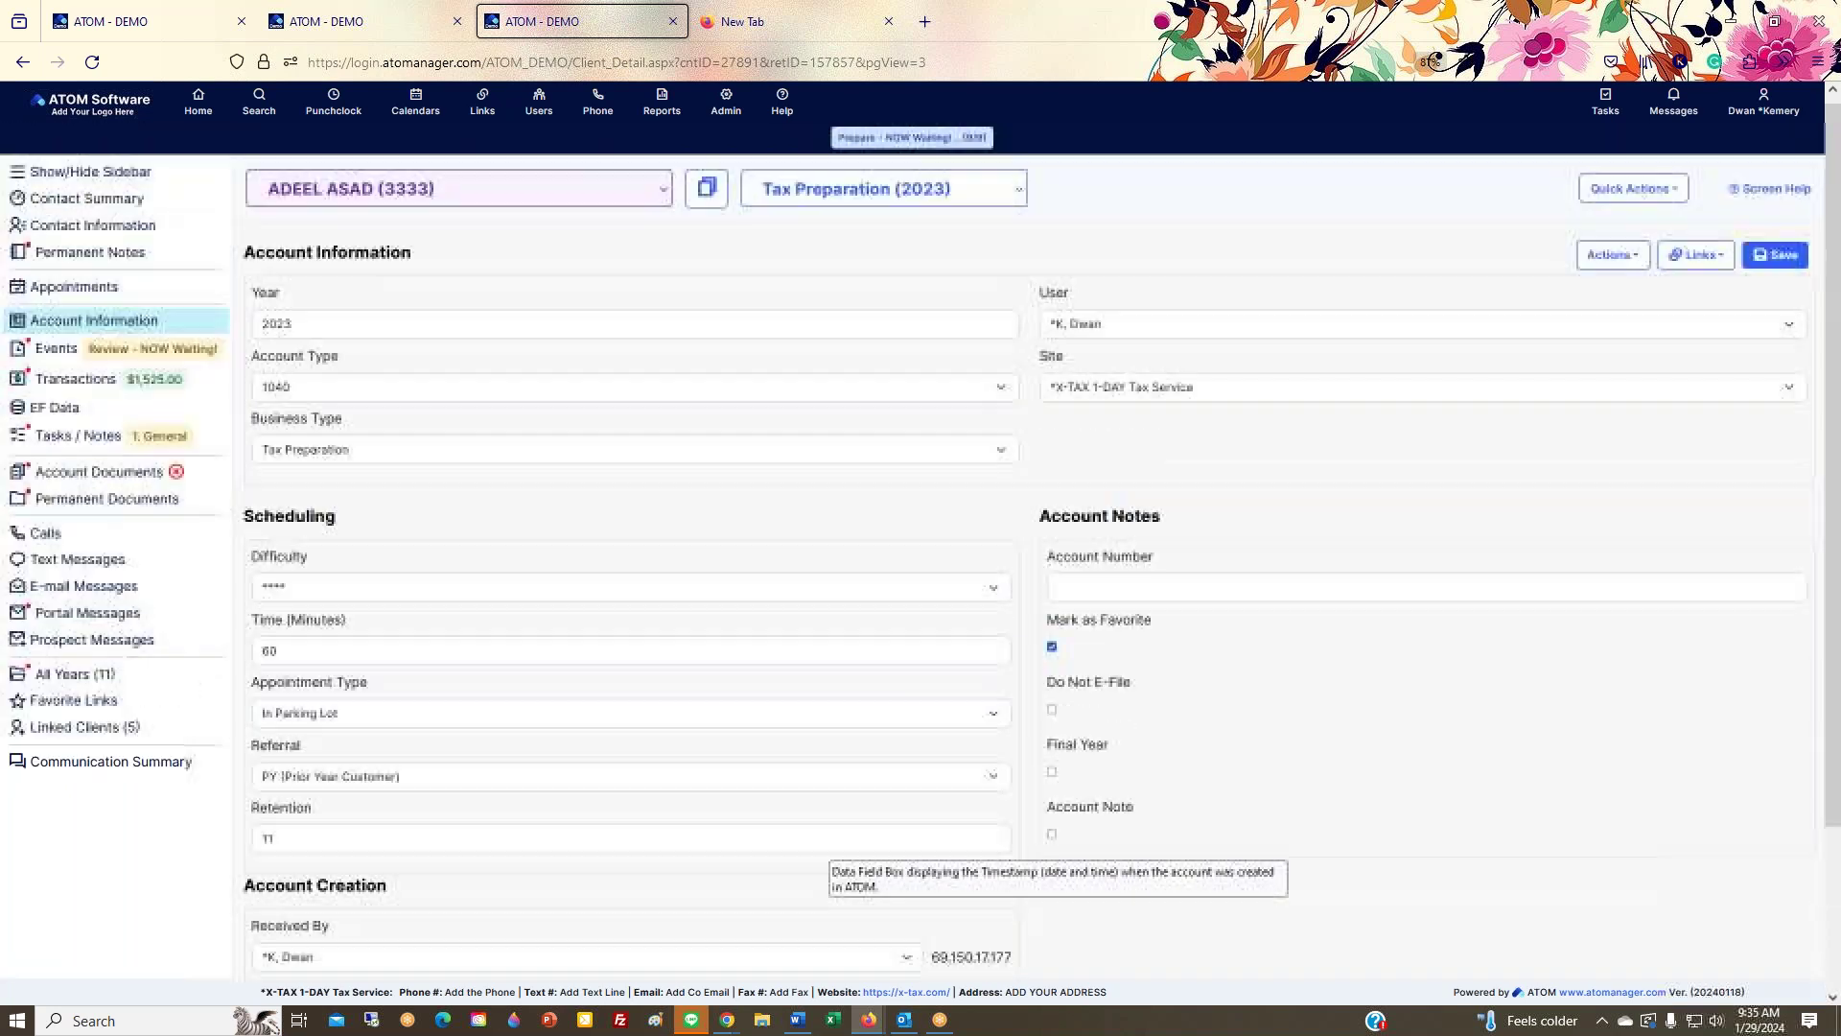
pyautogui.click(1696, 263)
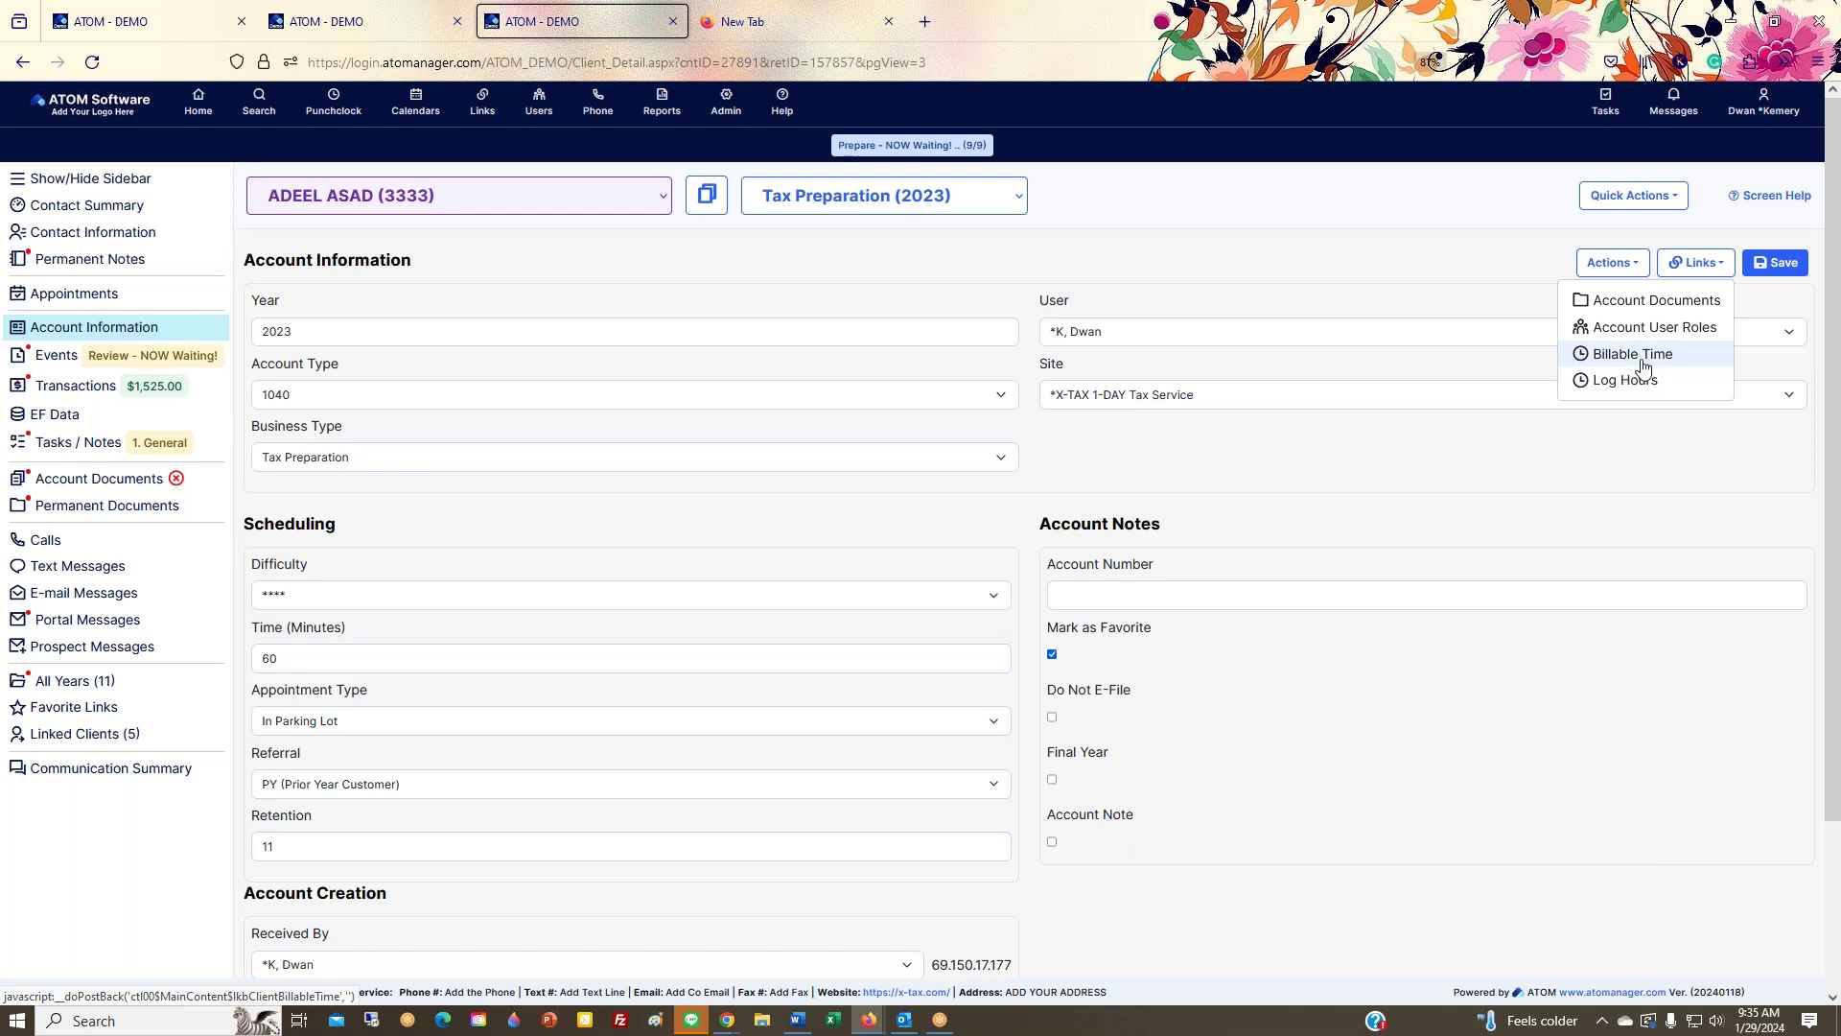
pyautogui.click(1677, 202)
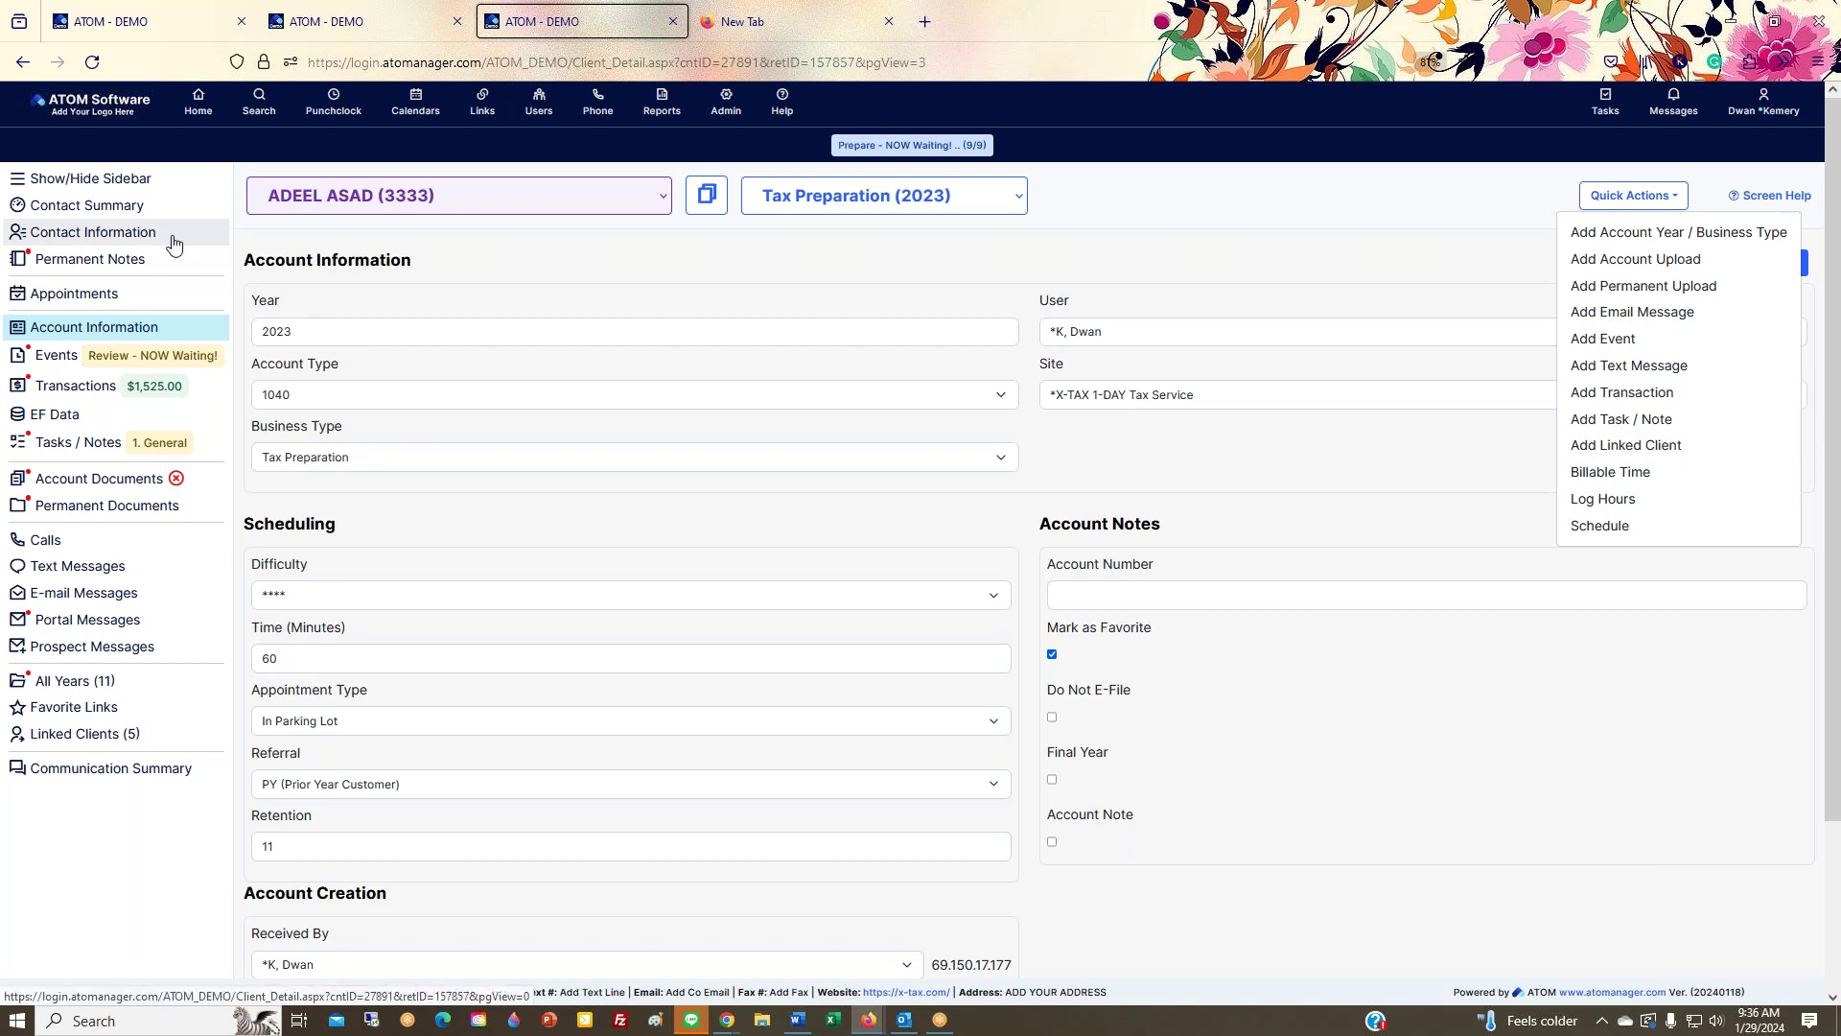
pyautogui.click(1286, 454)
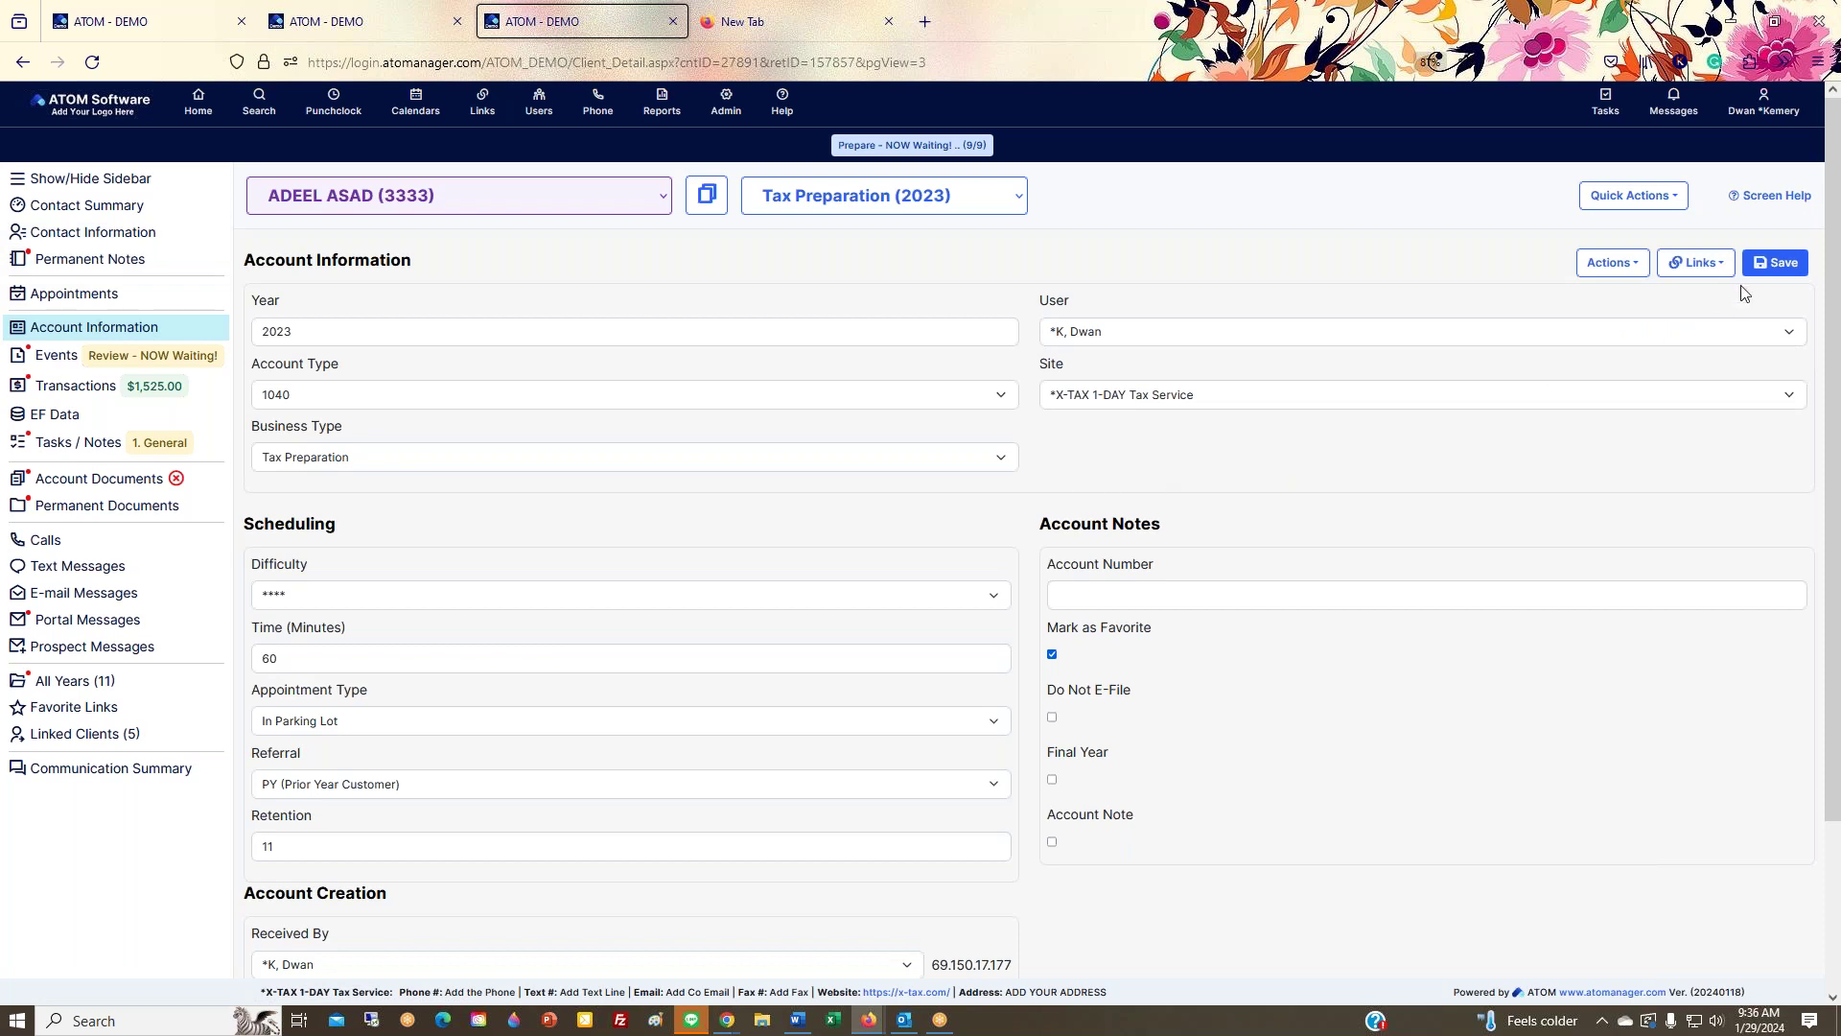
pyautogui.click(43, 385)
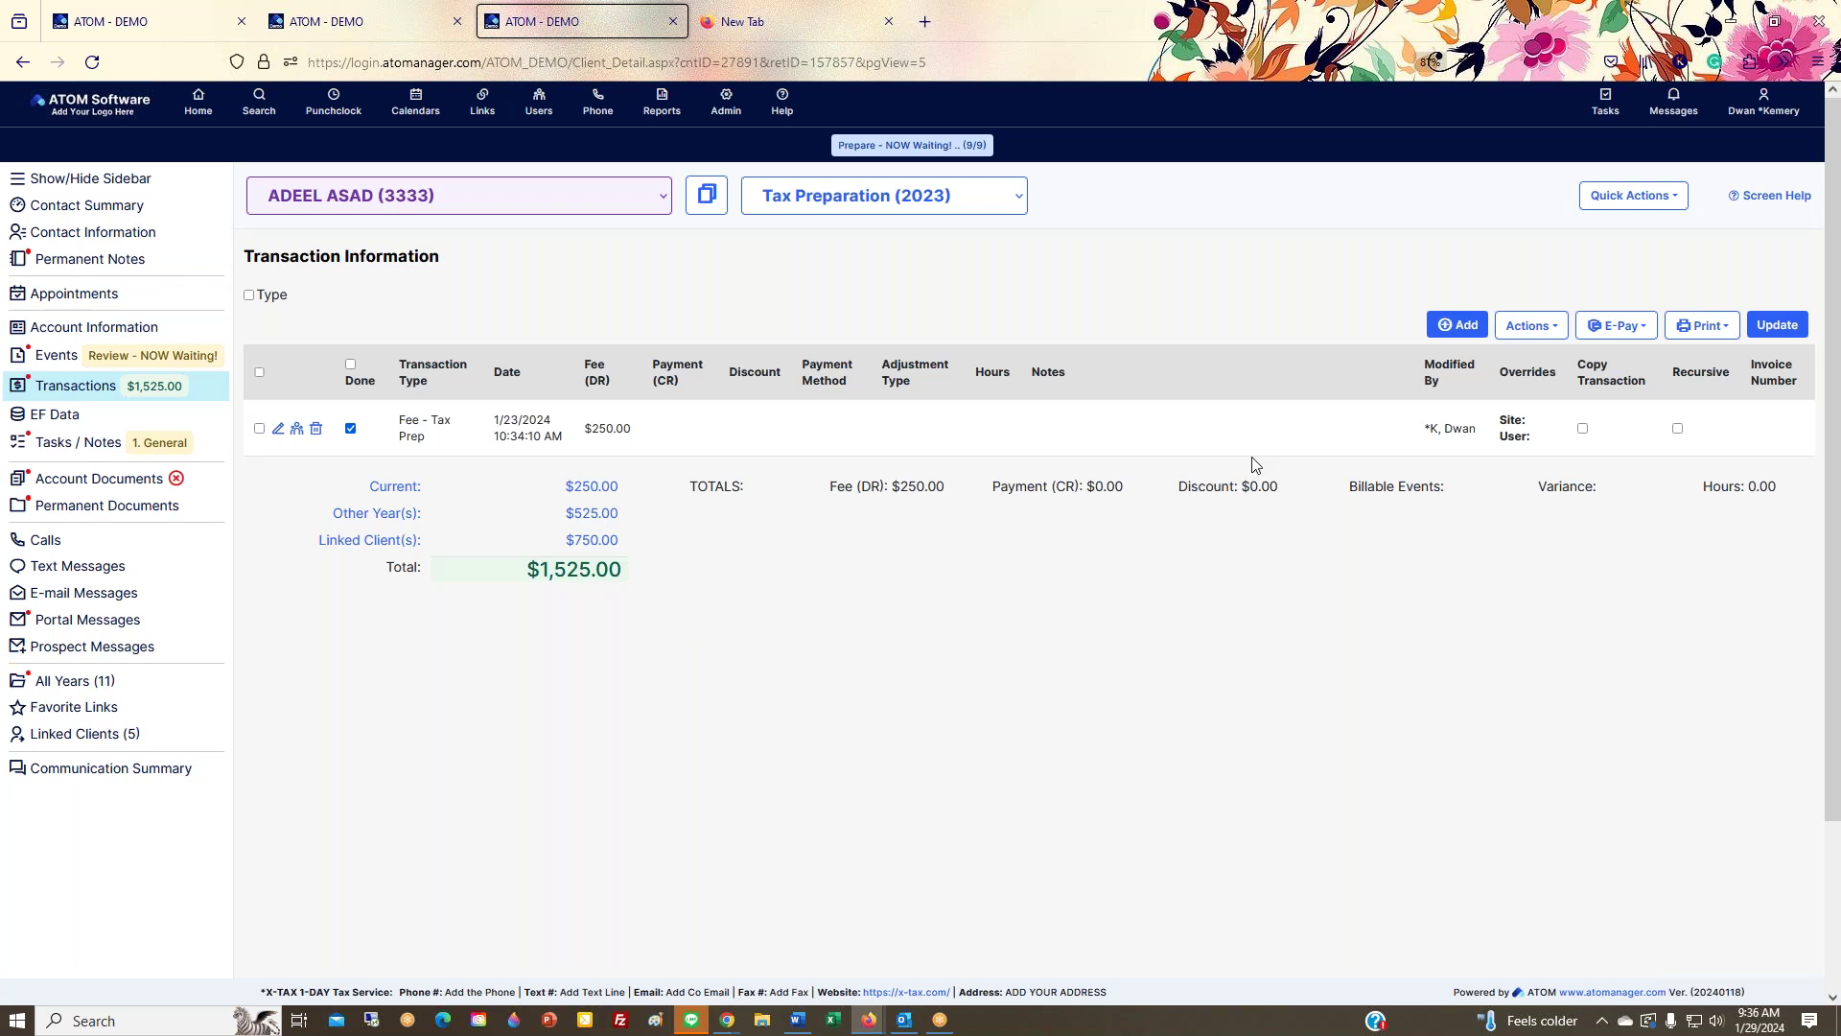
# Step: Look through the transaction Add, Actions, E-Pay and Print menus without making changes
pyautogui.click(1457, 325)
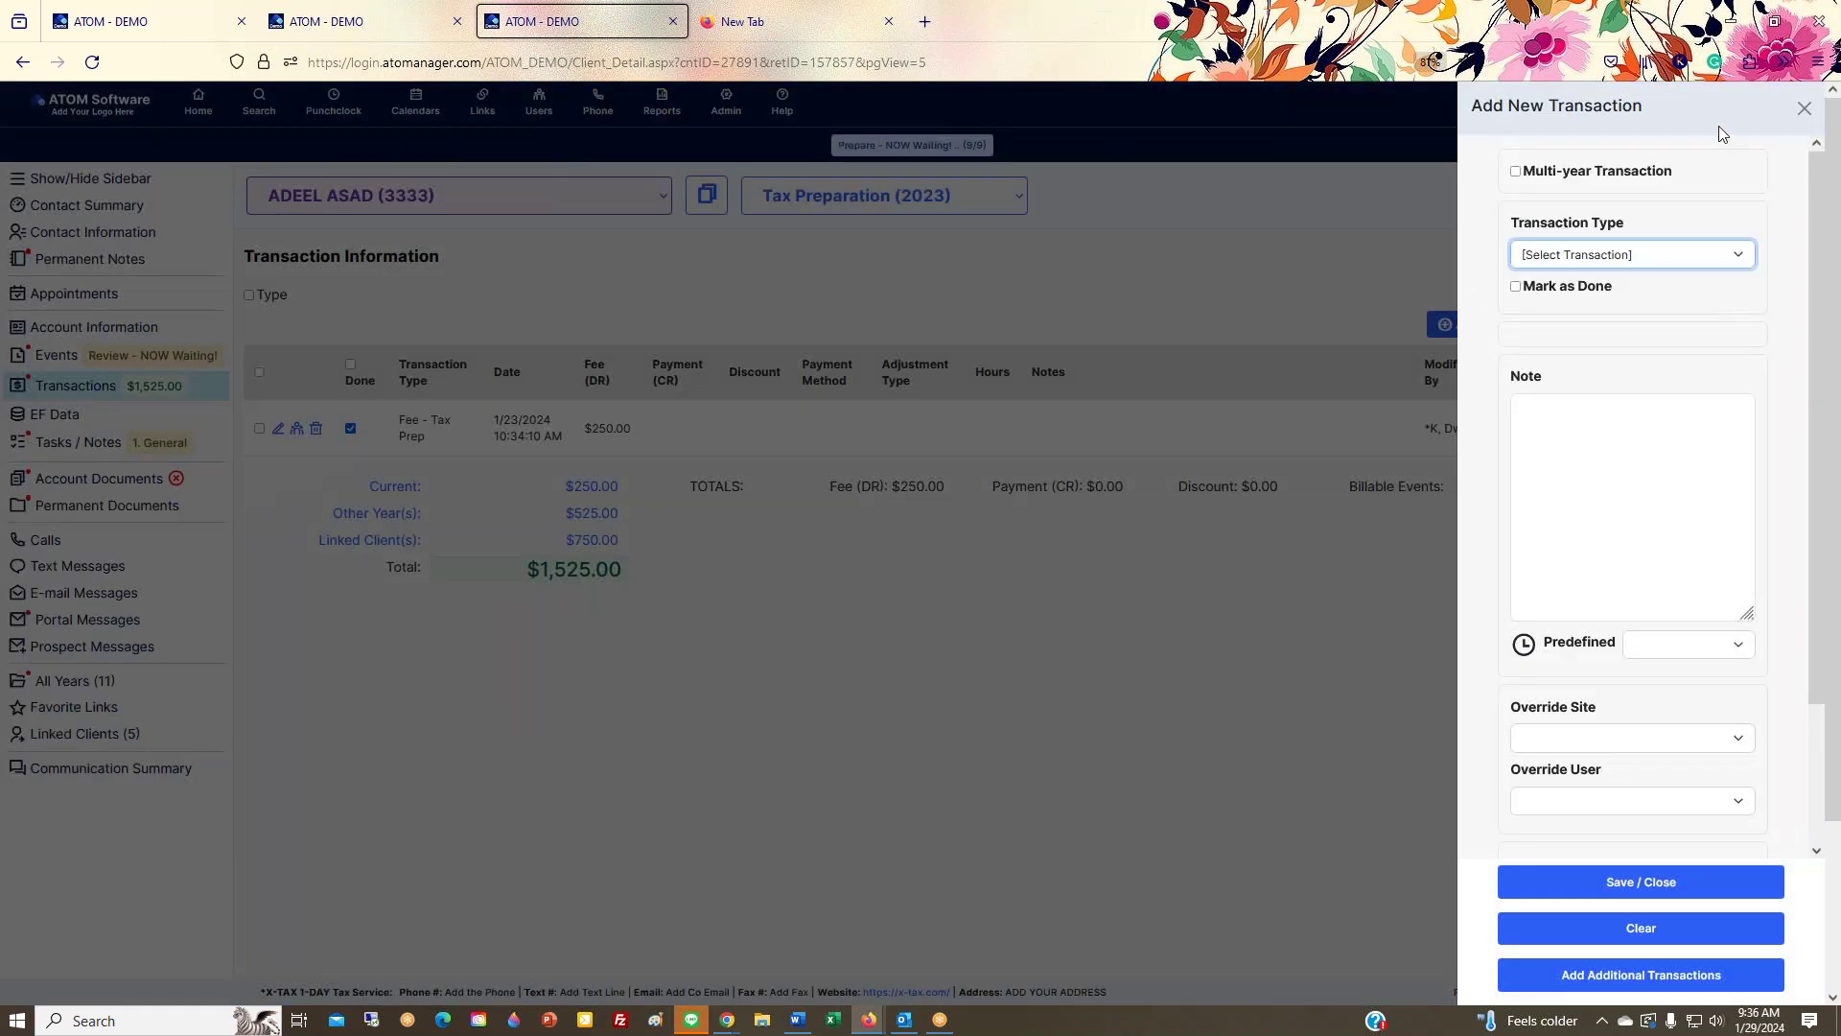
pyautogui.click(1804, 109)
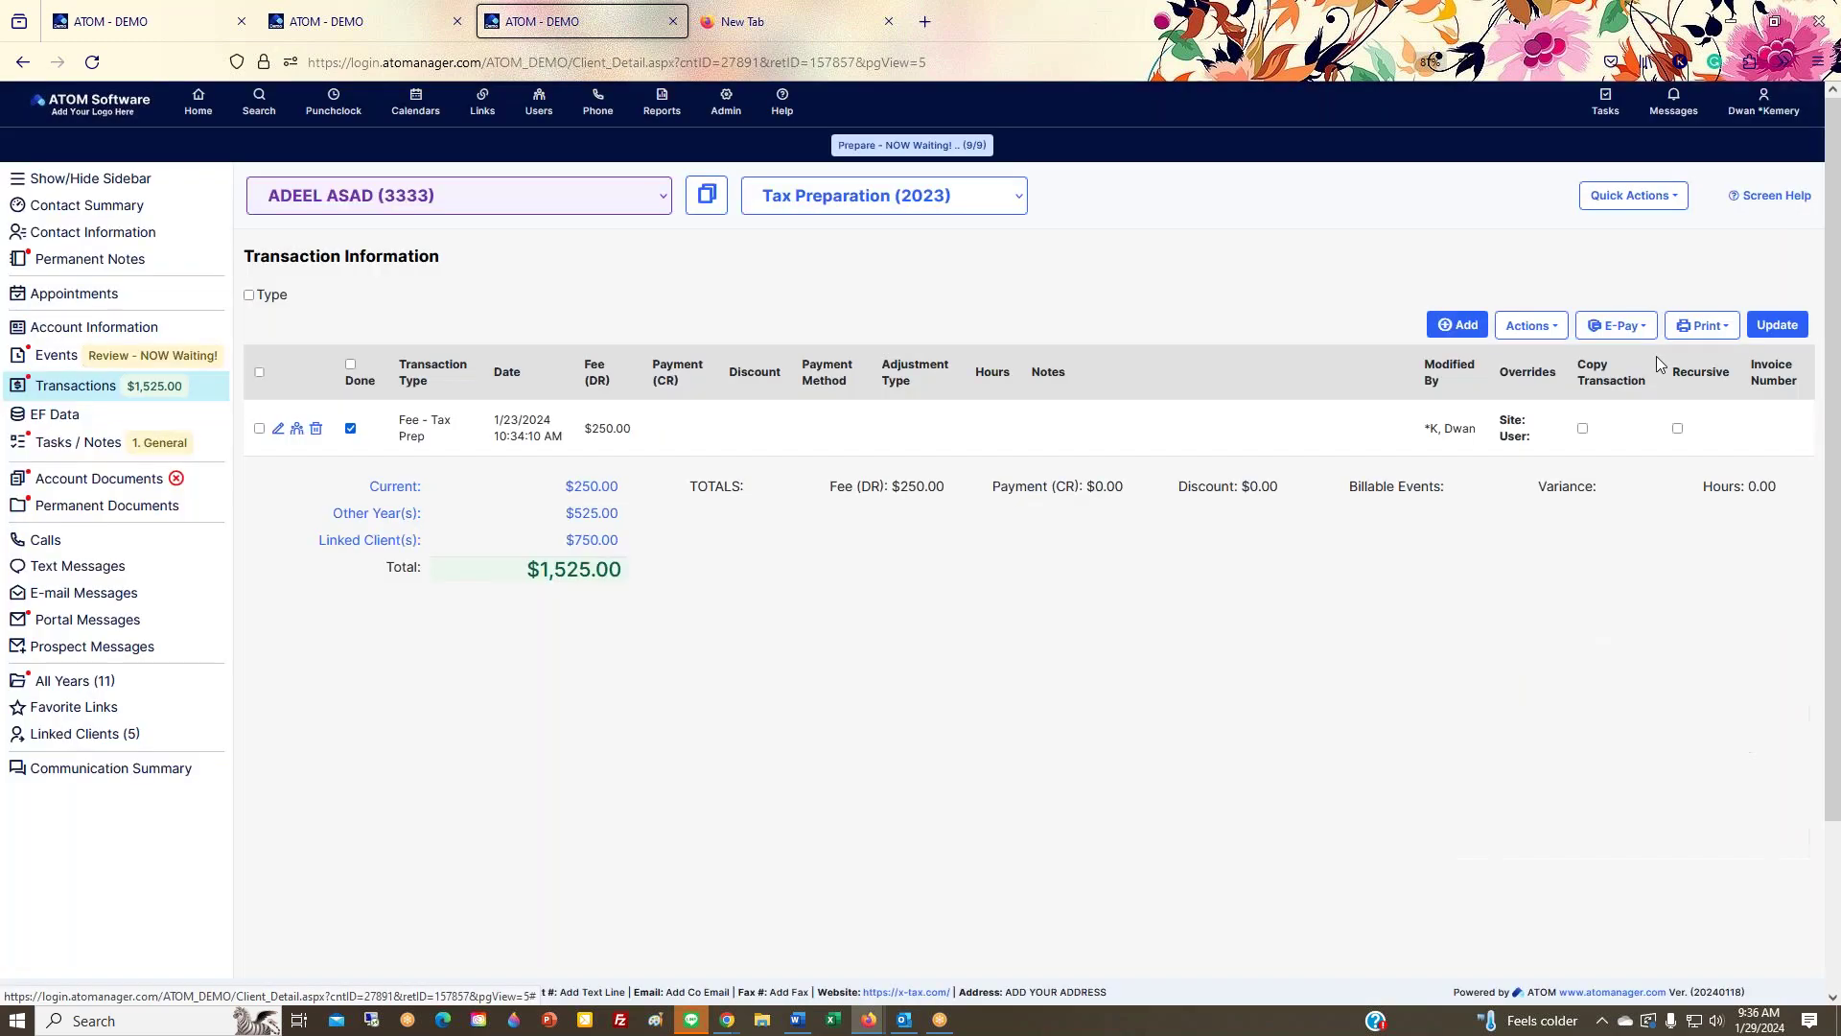
pyautogui.click(1528, 330)
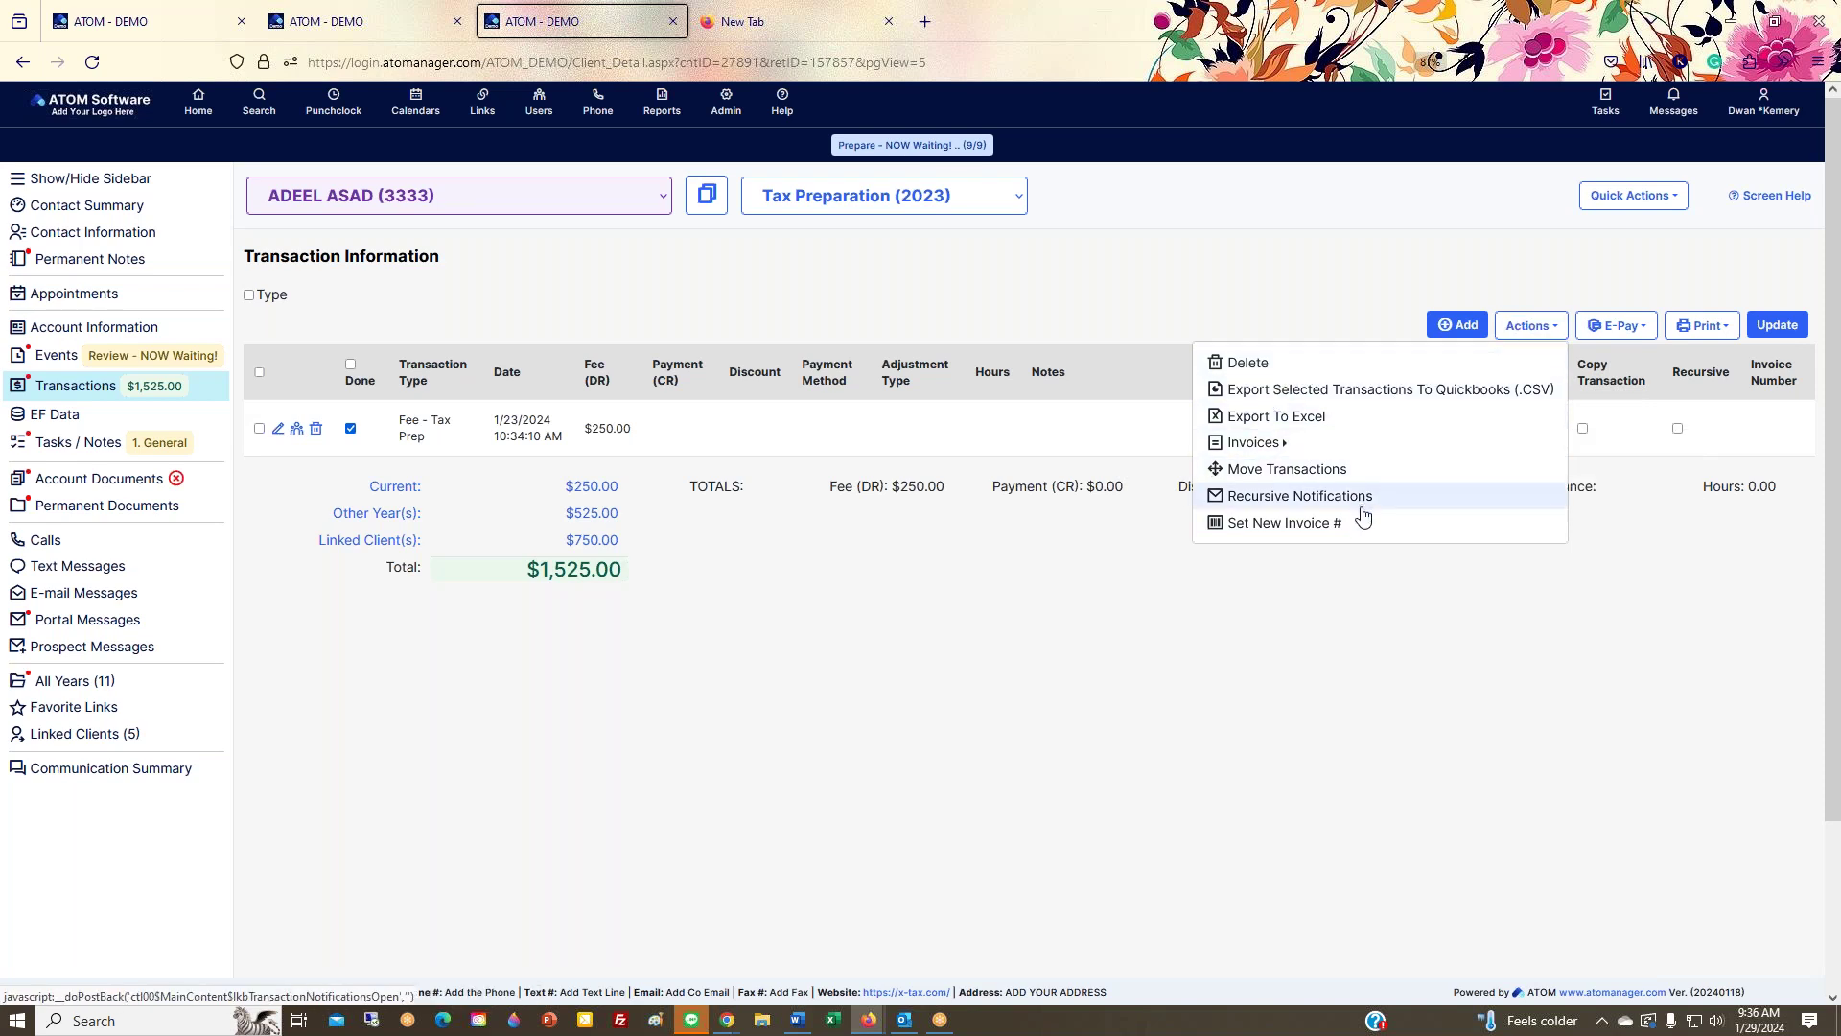
pyautogui.click(1618, 329)
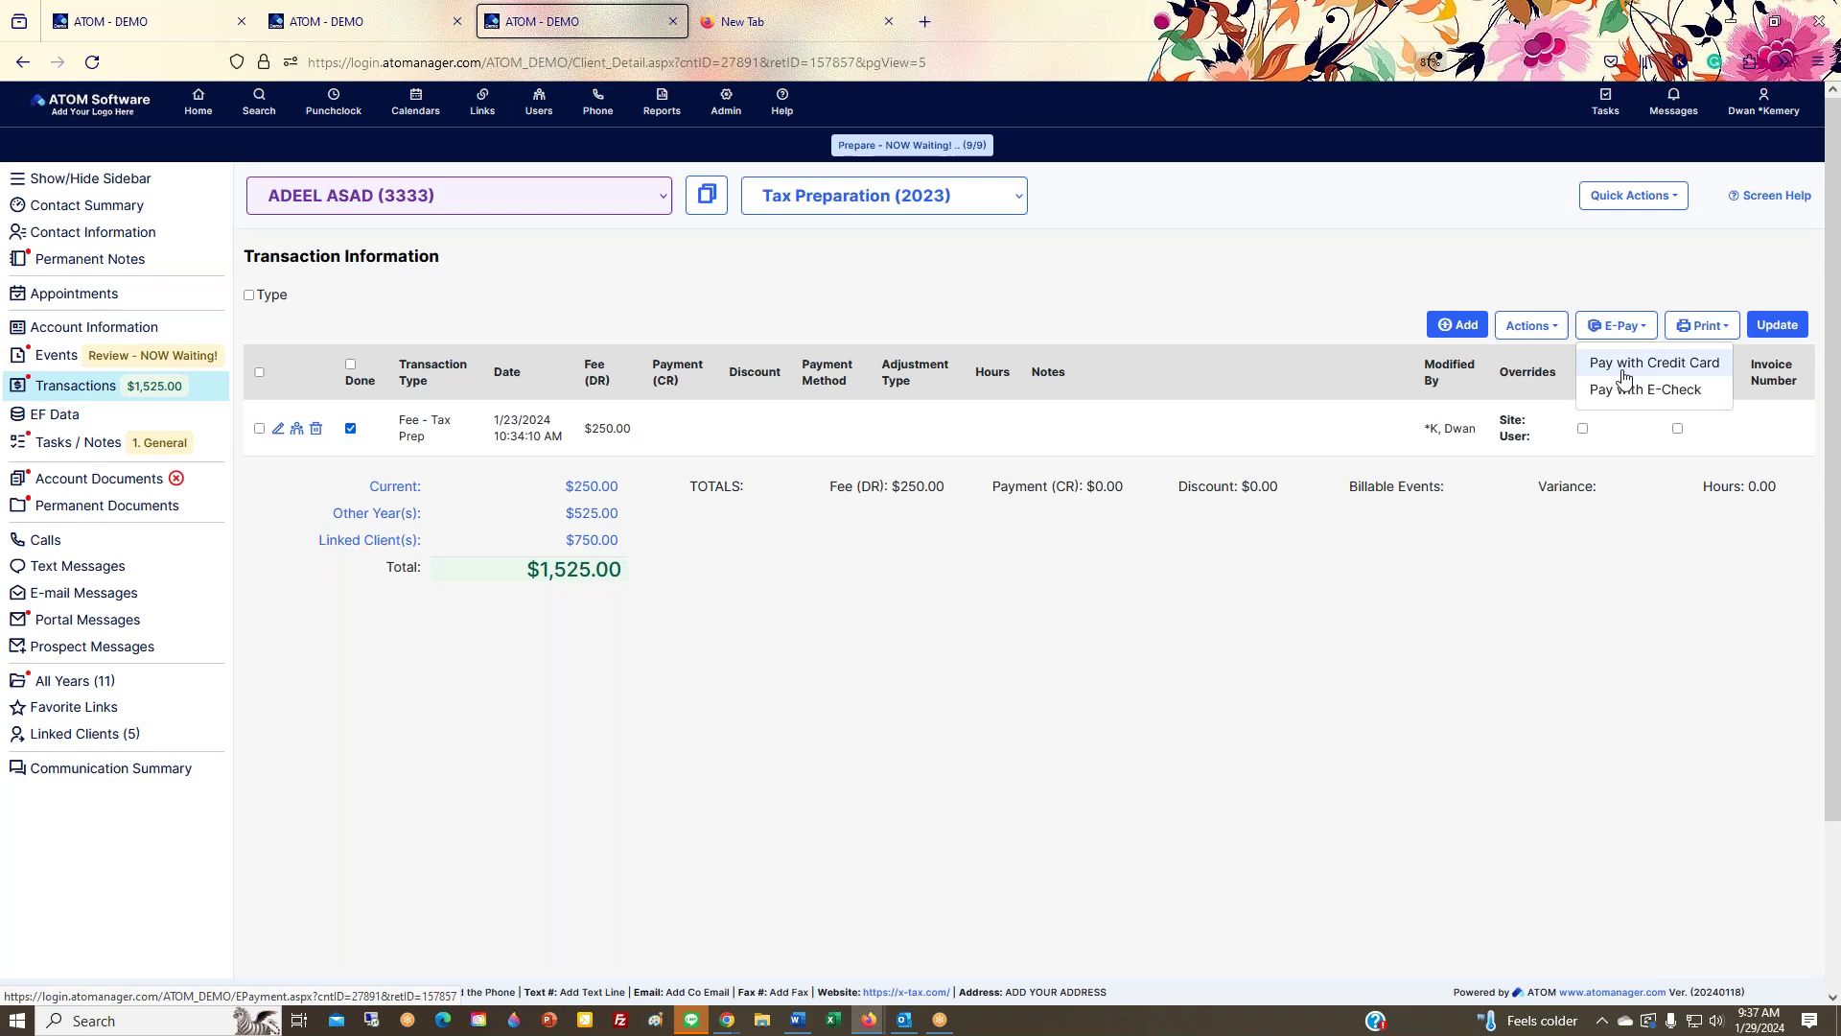
pyautogui.click(1699, 326)
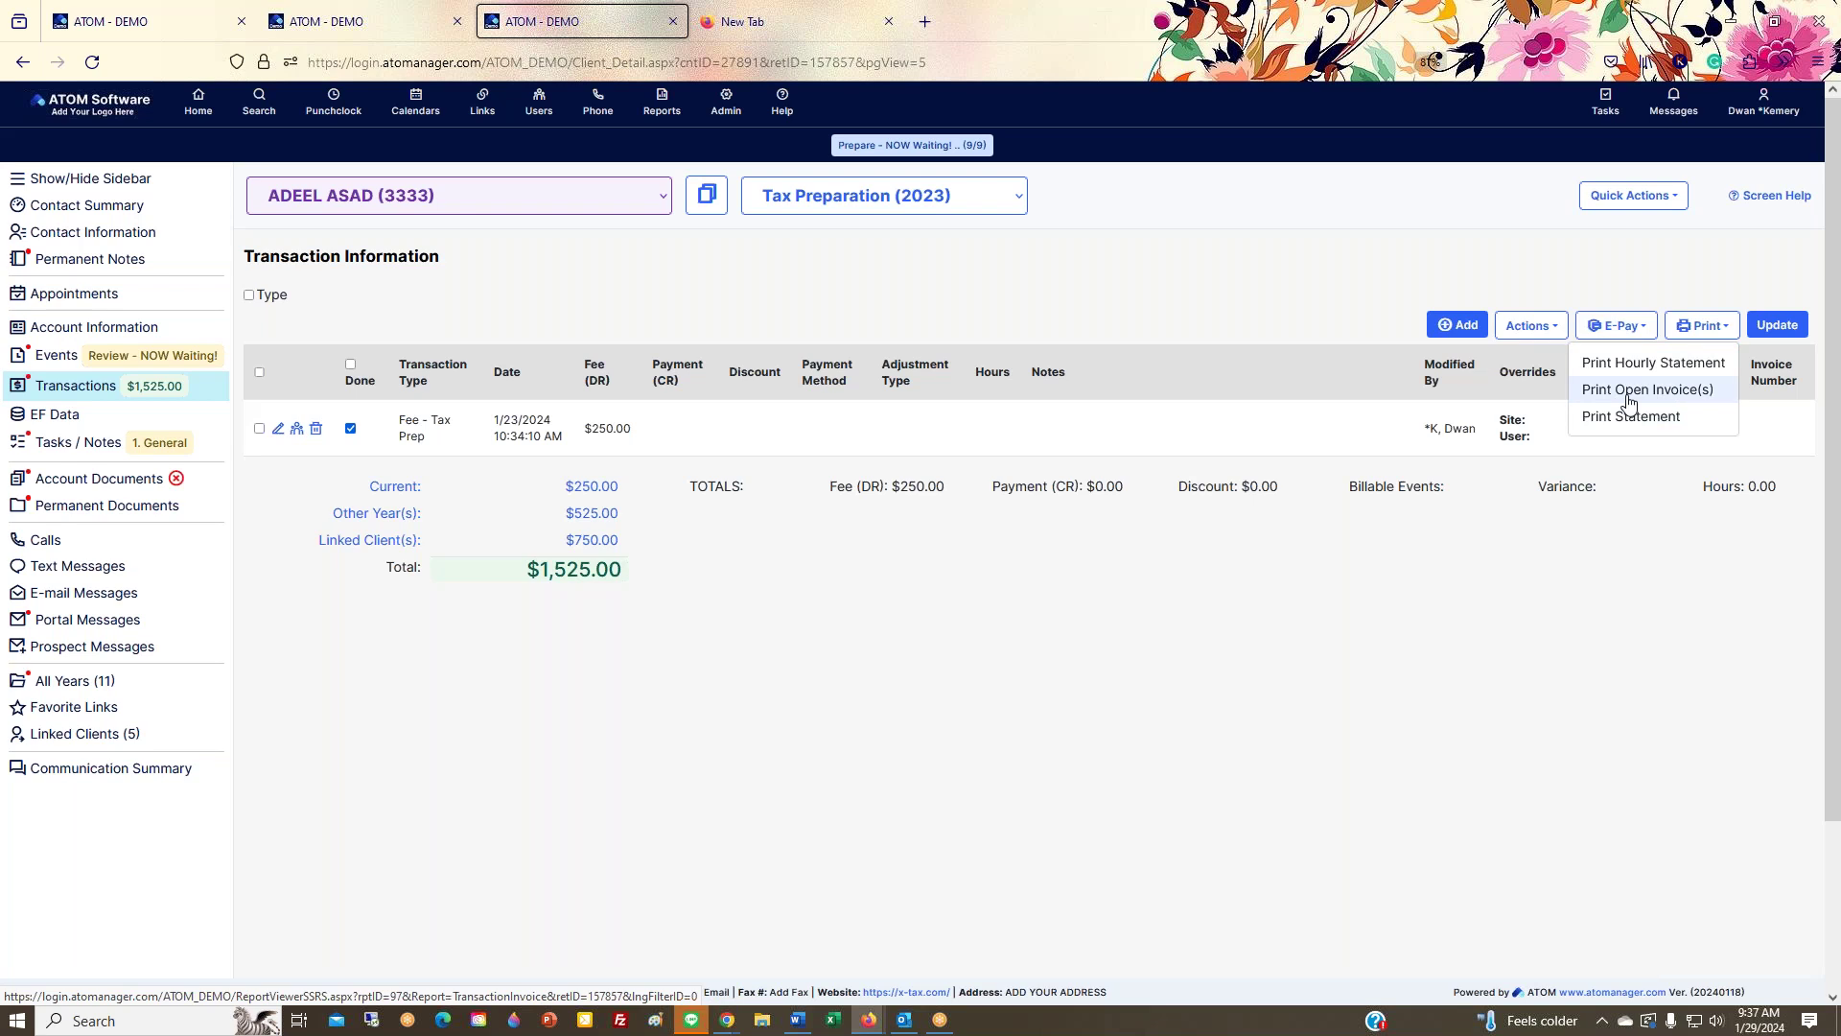
# Step: Unmark the Fee - Tax Prep charge as Done and save it with Update
pyautogui.click(351, 428)
pyautogui.click(1772, 331)
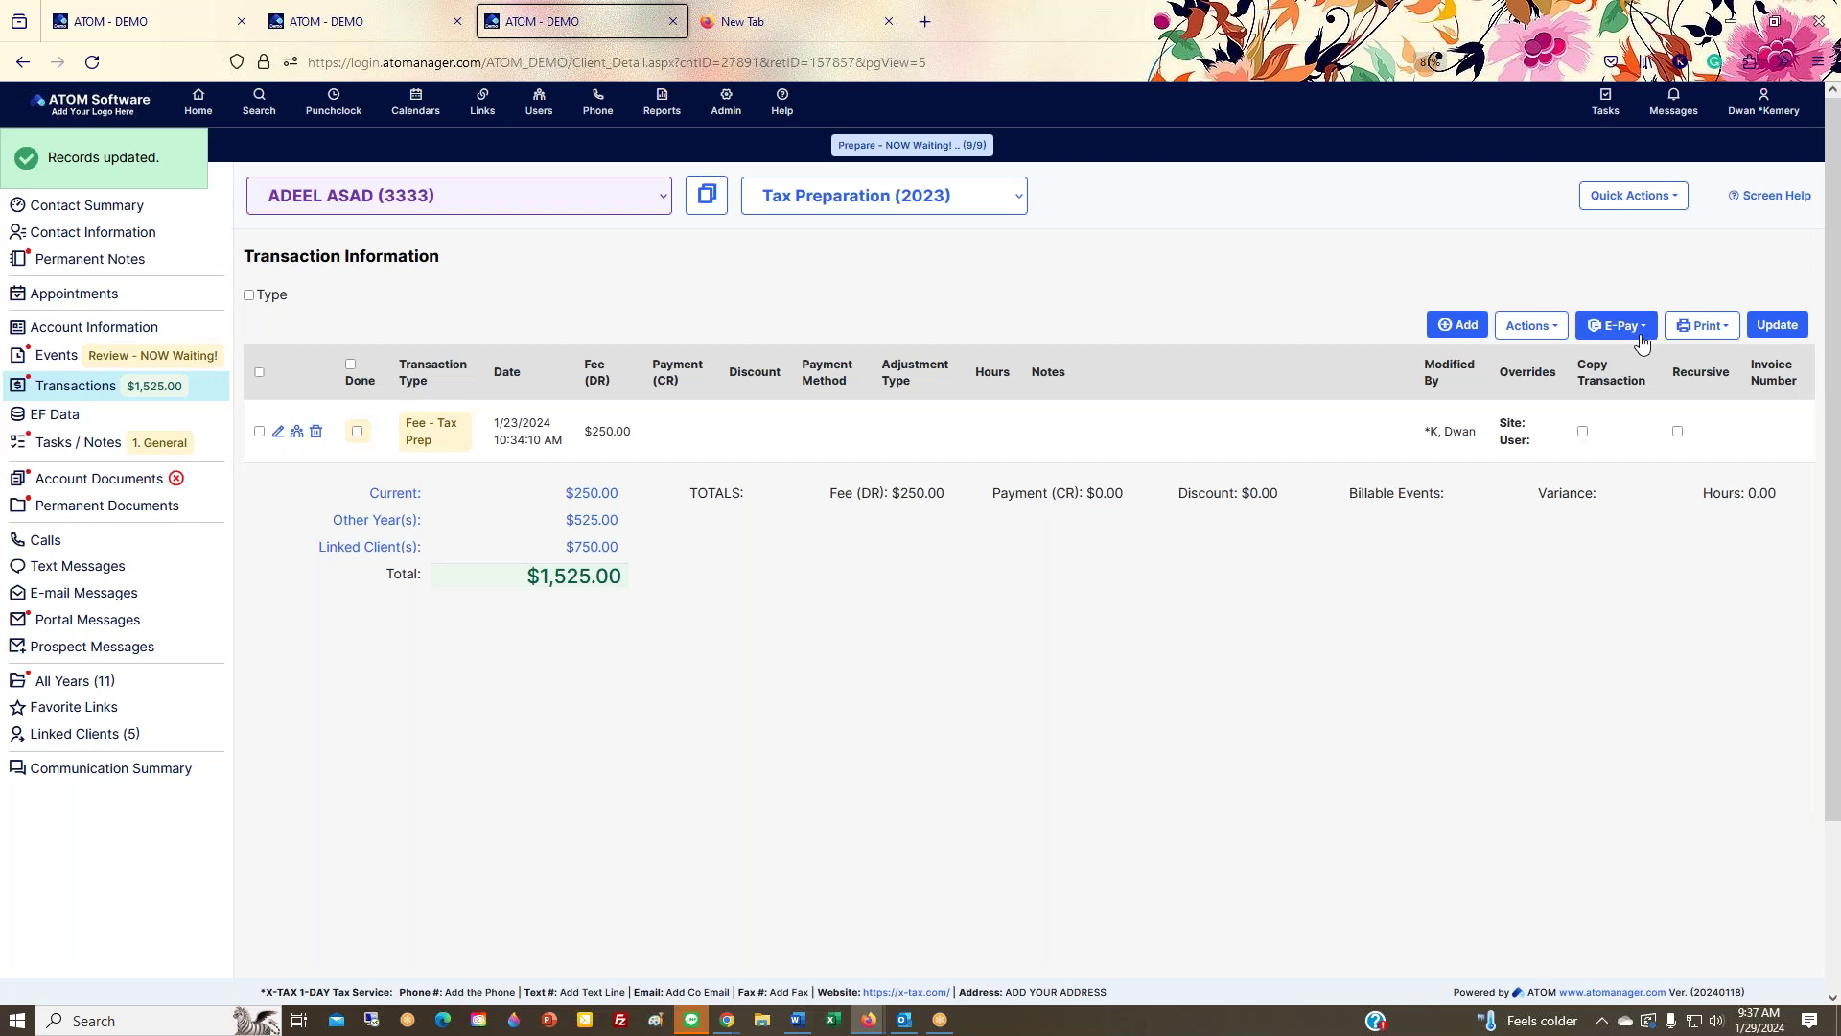
pyautogui.click(1703, 326)
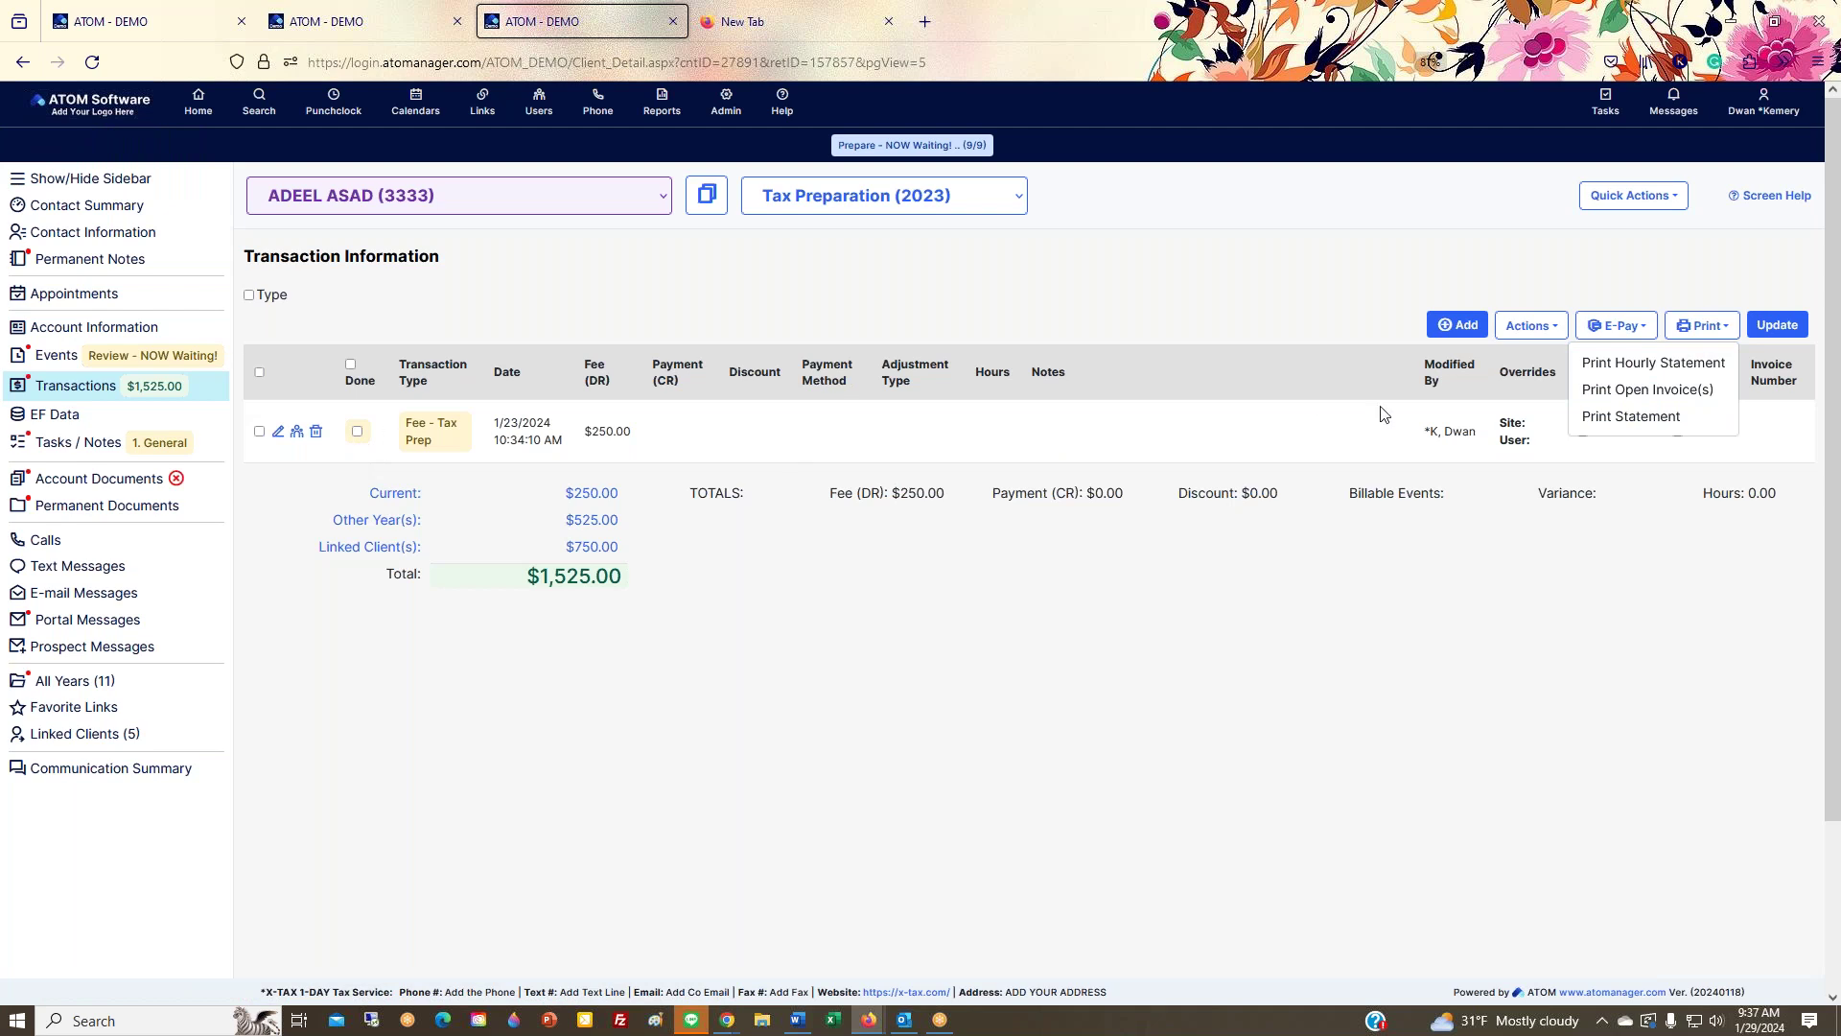
pyautogui.click(1137, 657)
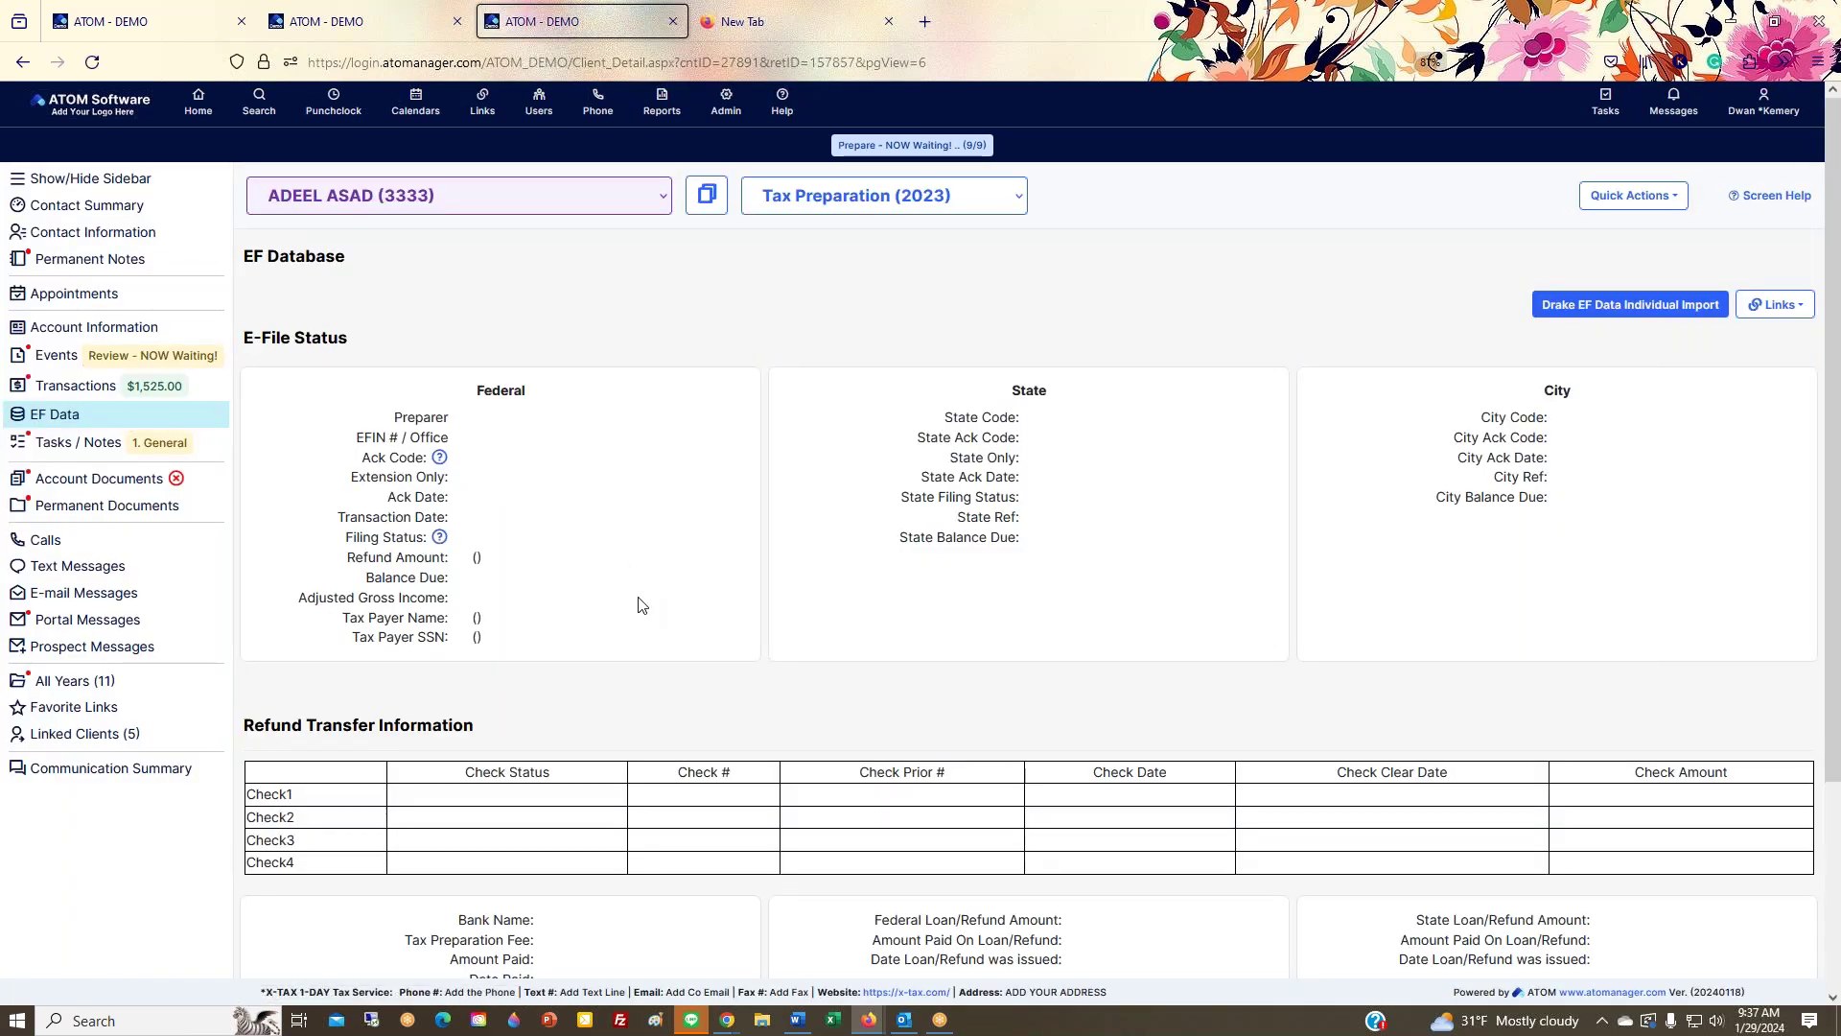
# Step: Switch to client VOCELLI PIZZA ARLINGTON JAF 3 and its Tax Preparation (2016) account
pyautogui.scroll(-3, 642, 604)
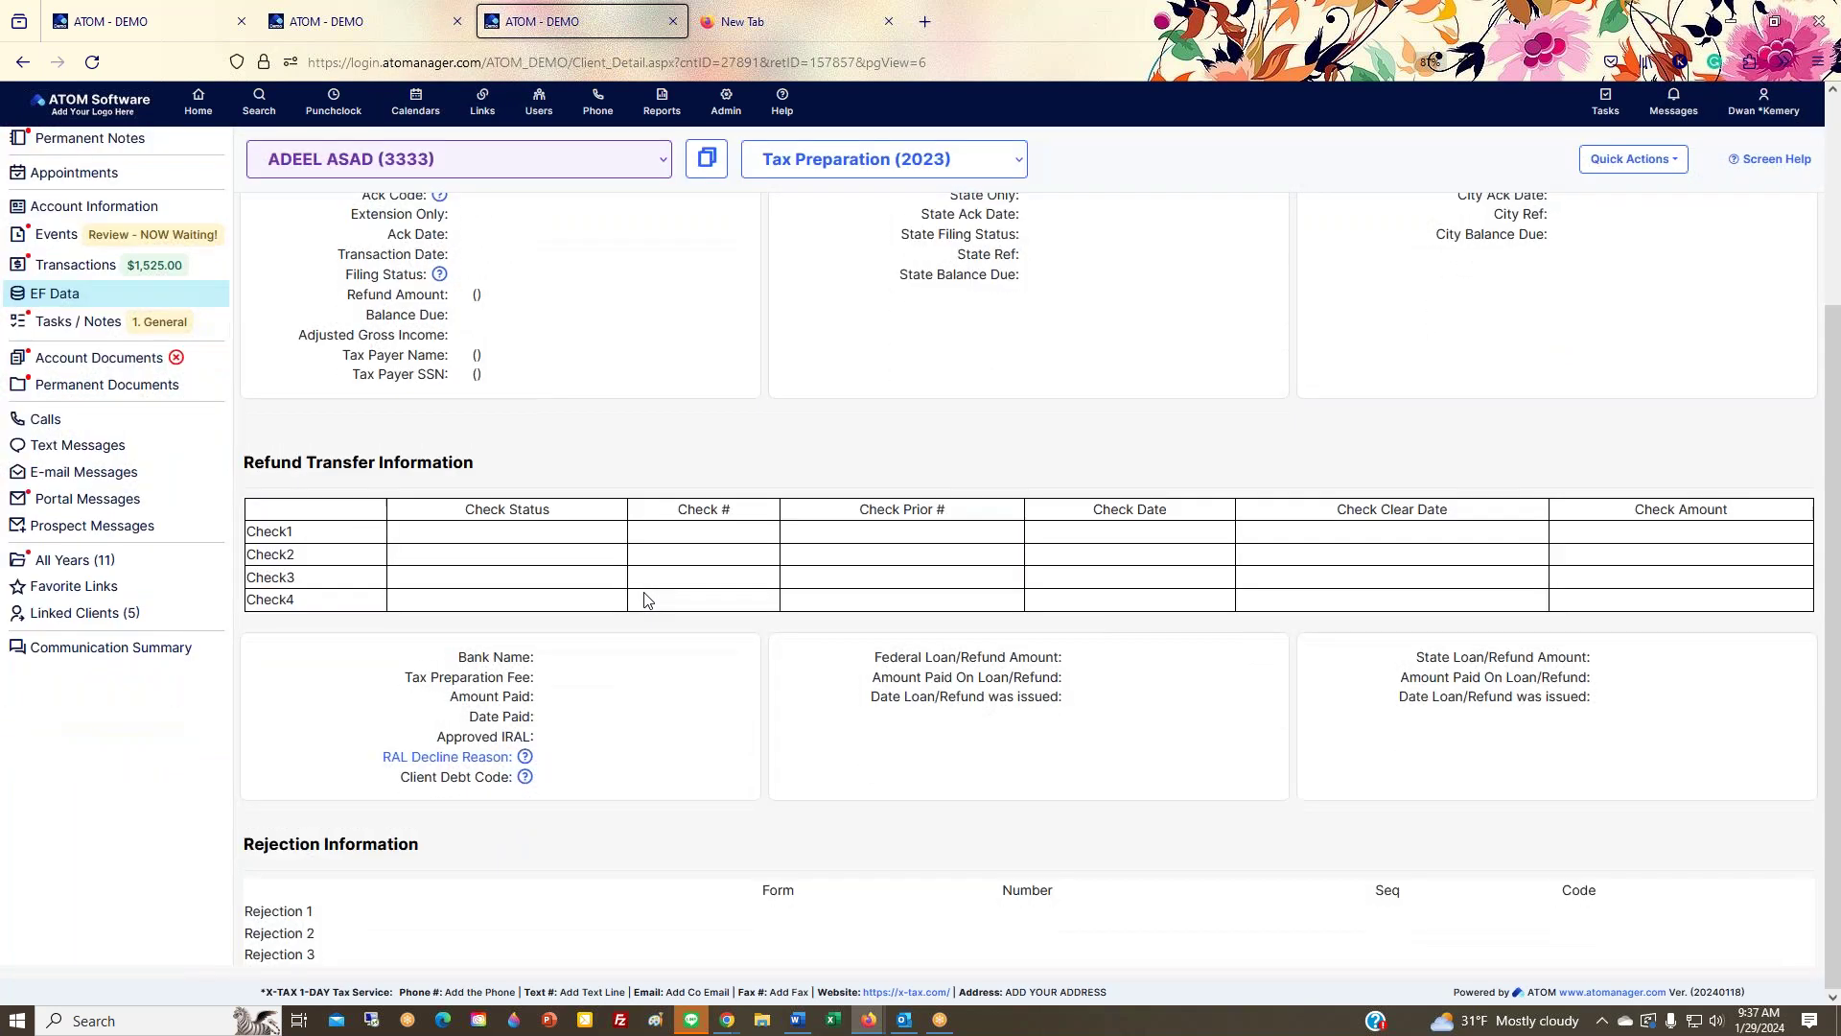
pyautogui.scroll(2, 958, 493)
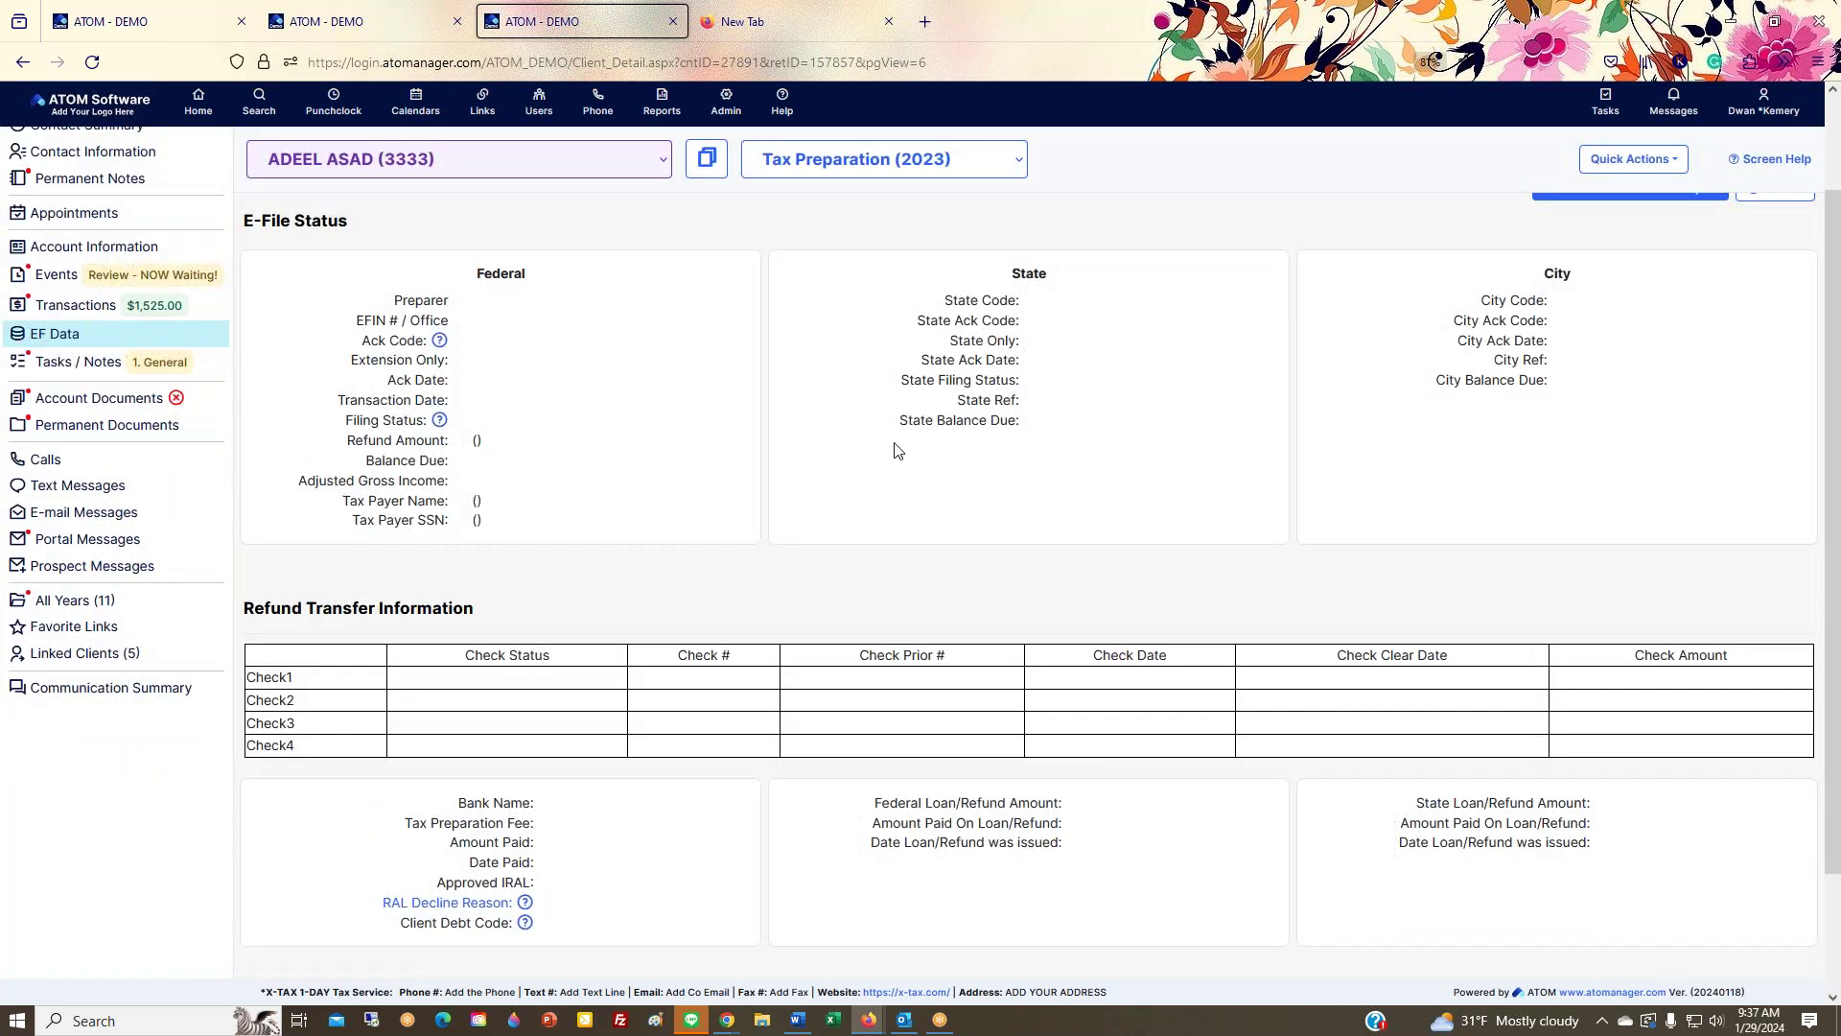
pyautogui.scroll(-1, 896, 530)
pyautogui.scroll(-1, 670, 744)
pyautogui.scroll(3, 662, 729)
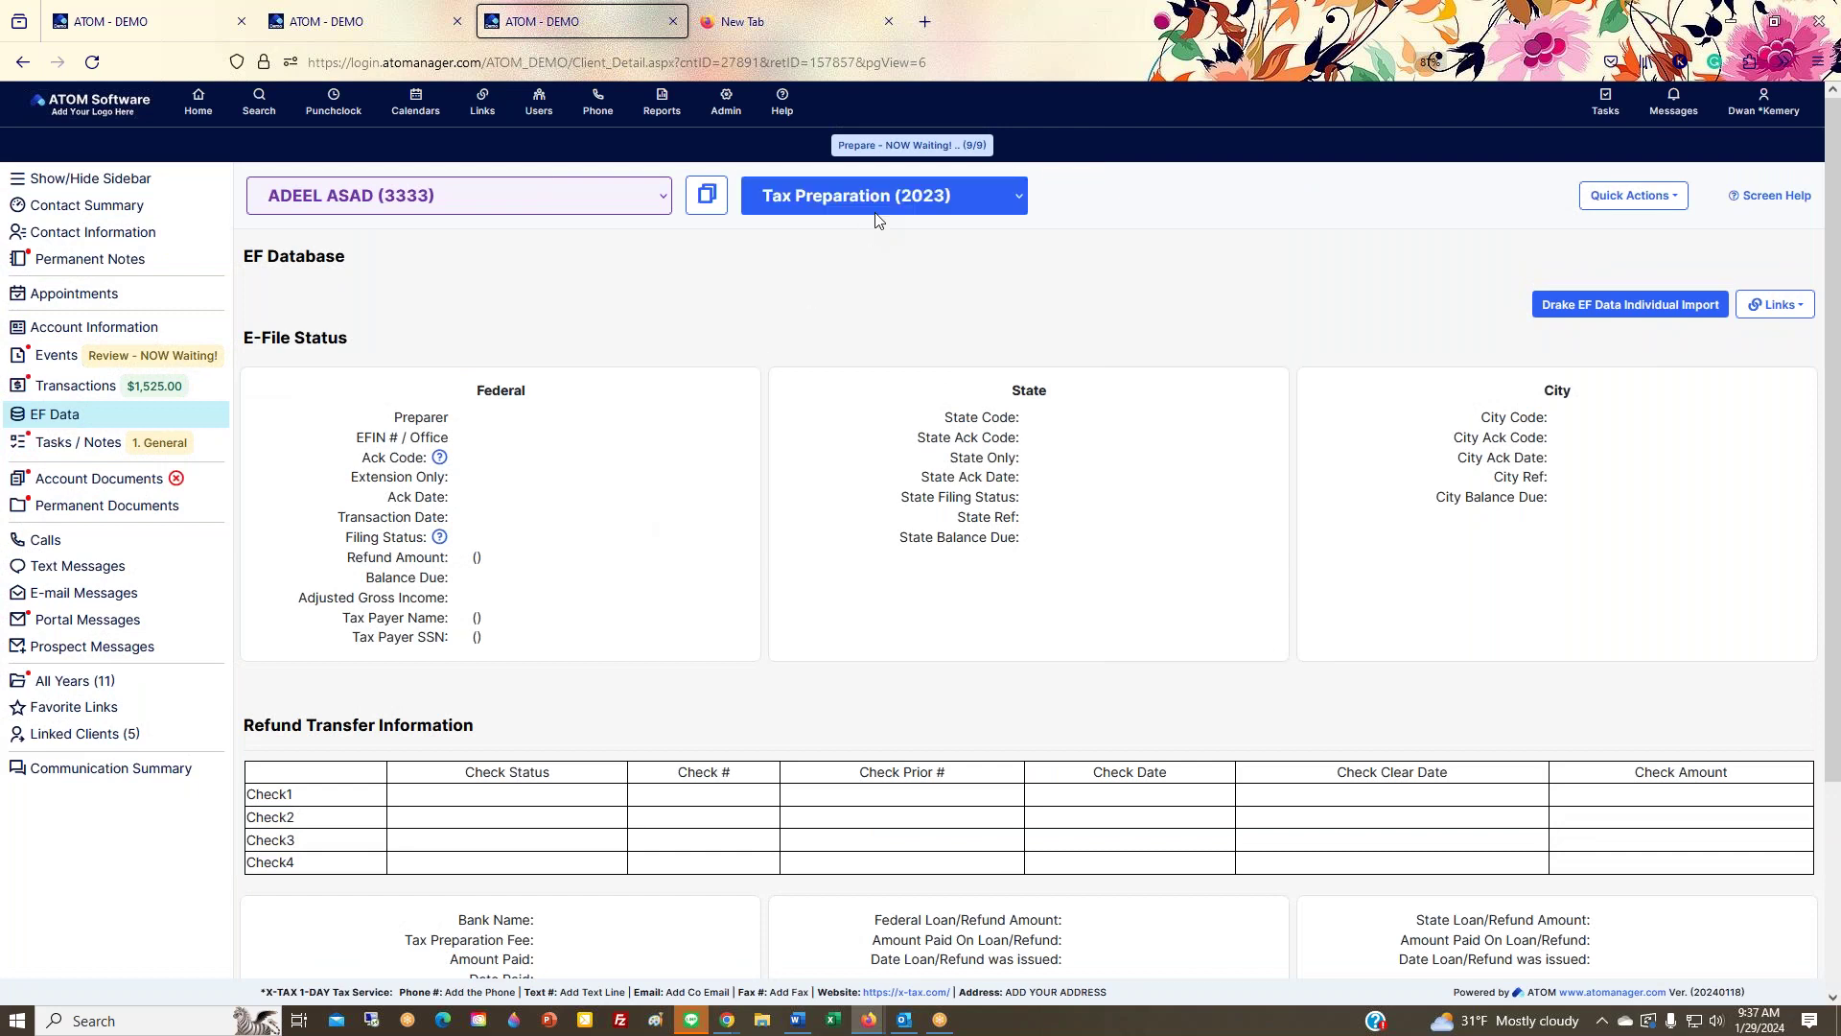
pyautogui.click(625, 203)
pyautogui.click(598, 317)
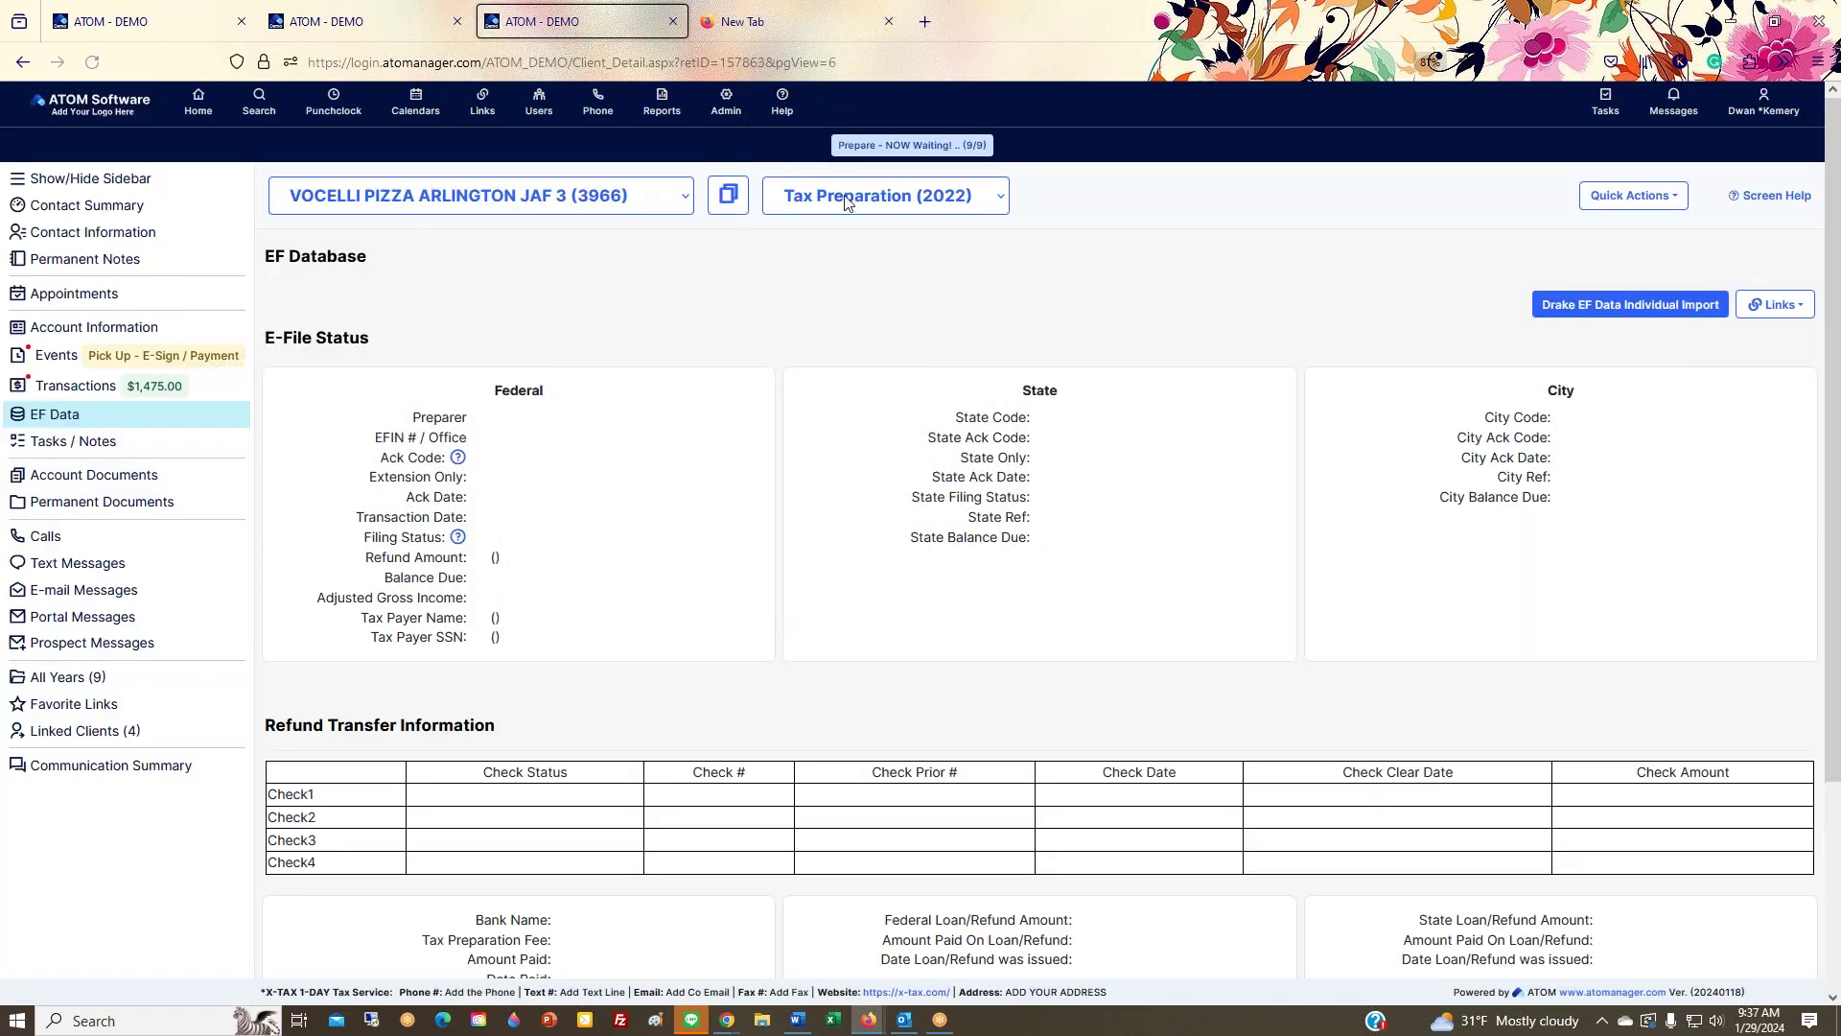
pyautogui.click(847, 202)
pyautogui.click(858, 422)
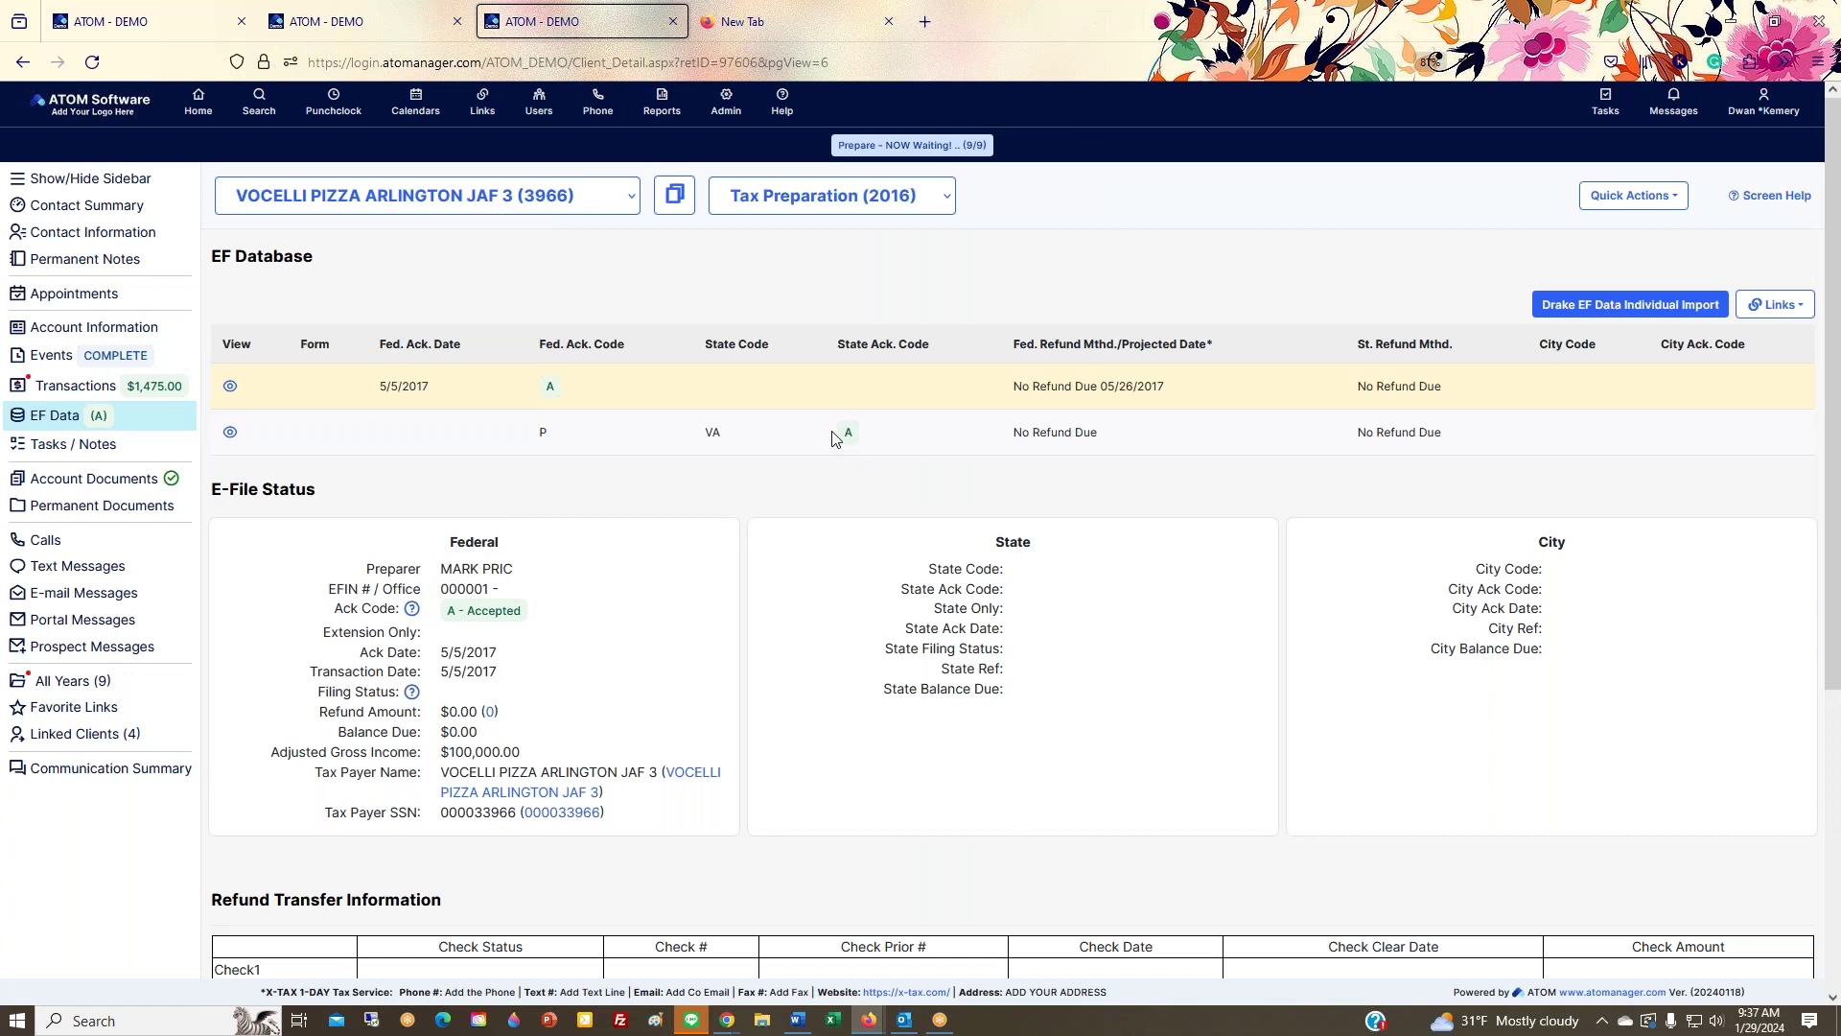
# Step: Open its Contact Summary, showing the $1,475.00 balance and accepted Federal and State e-files
pyautogui.scroll(-5, 704, 662)
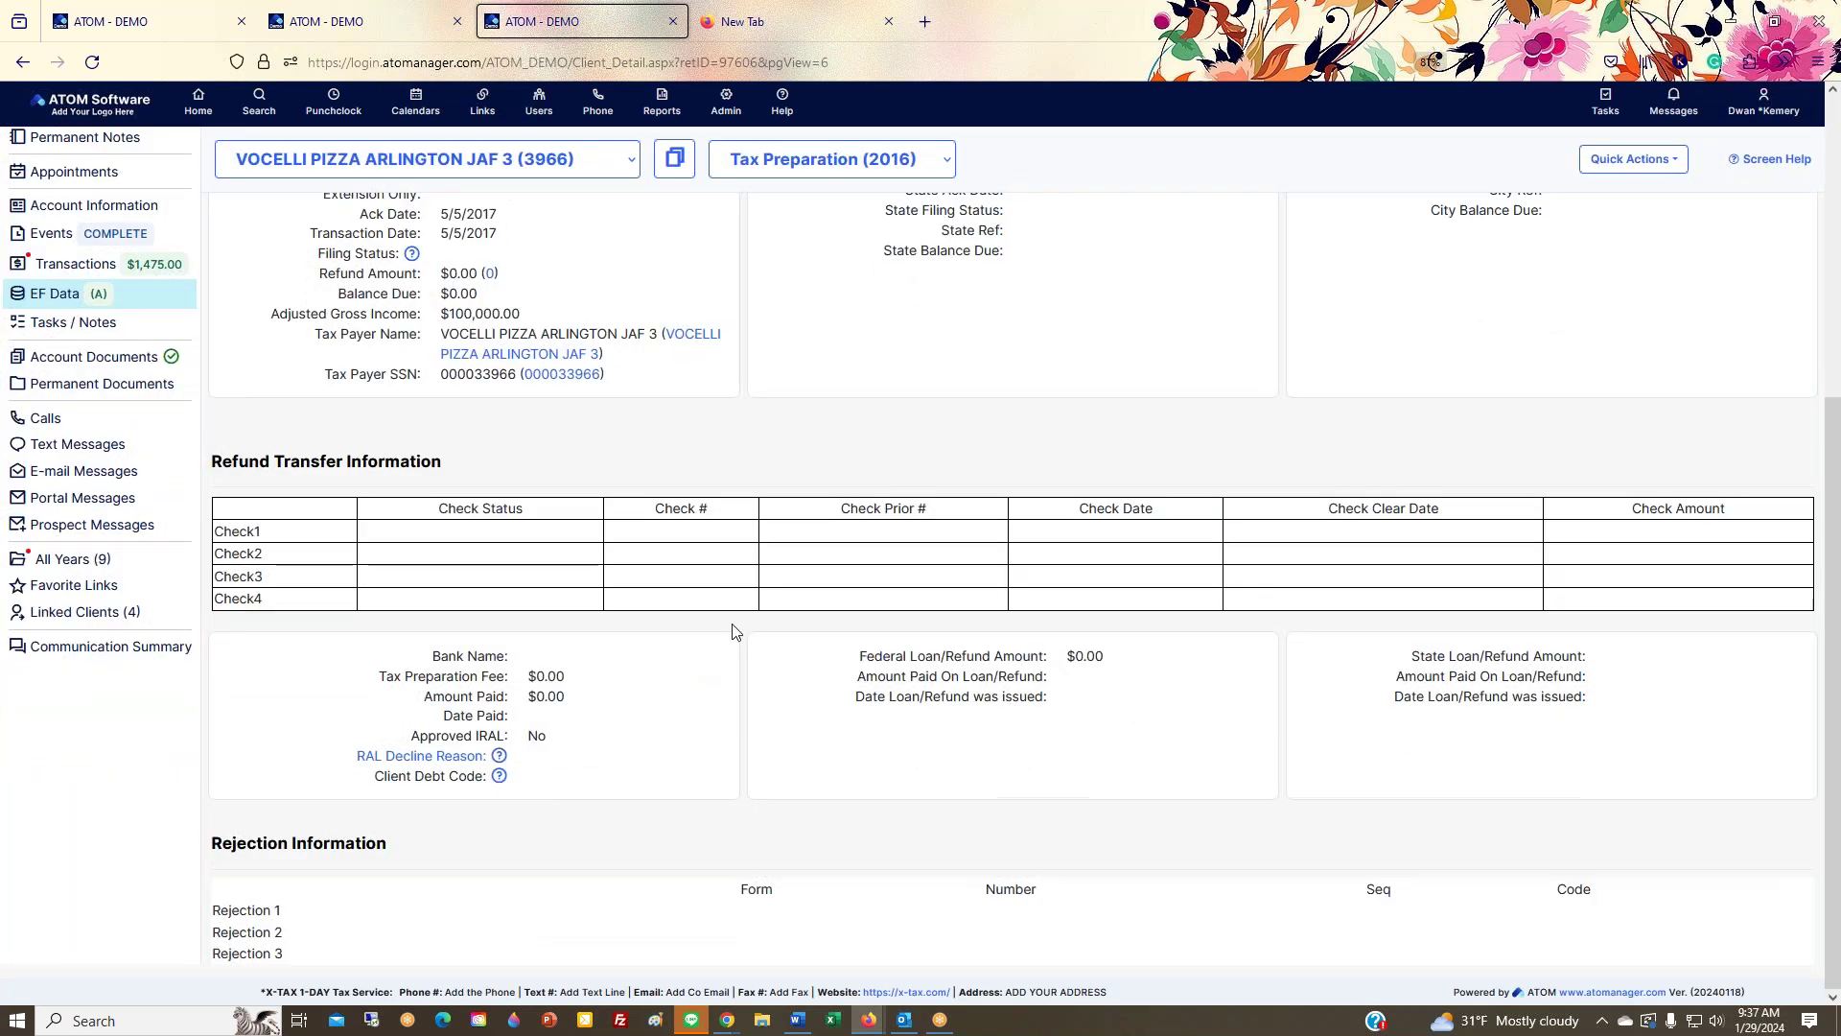
pyautogui.scroll(5, 850, 460)
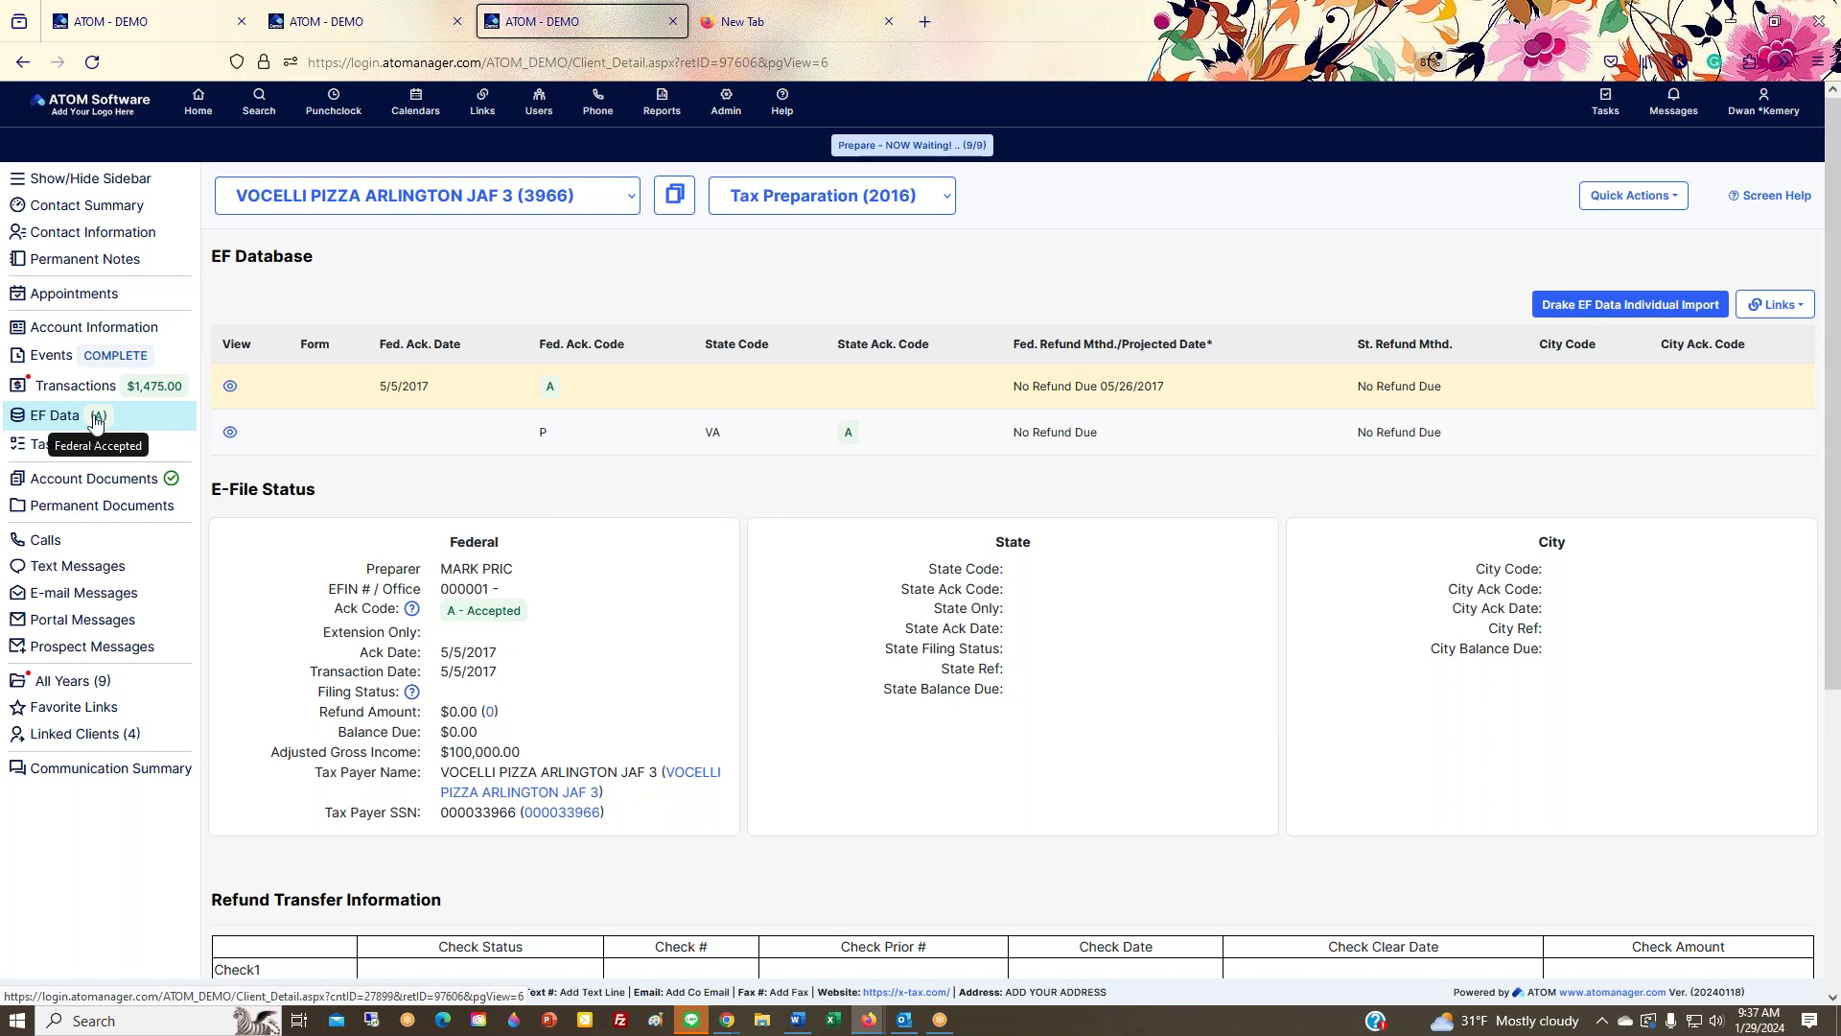
pyautogui.click(111, 237)
pyautogui.click(96, 206)
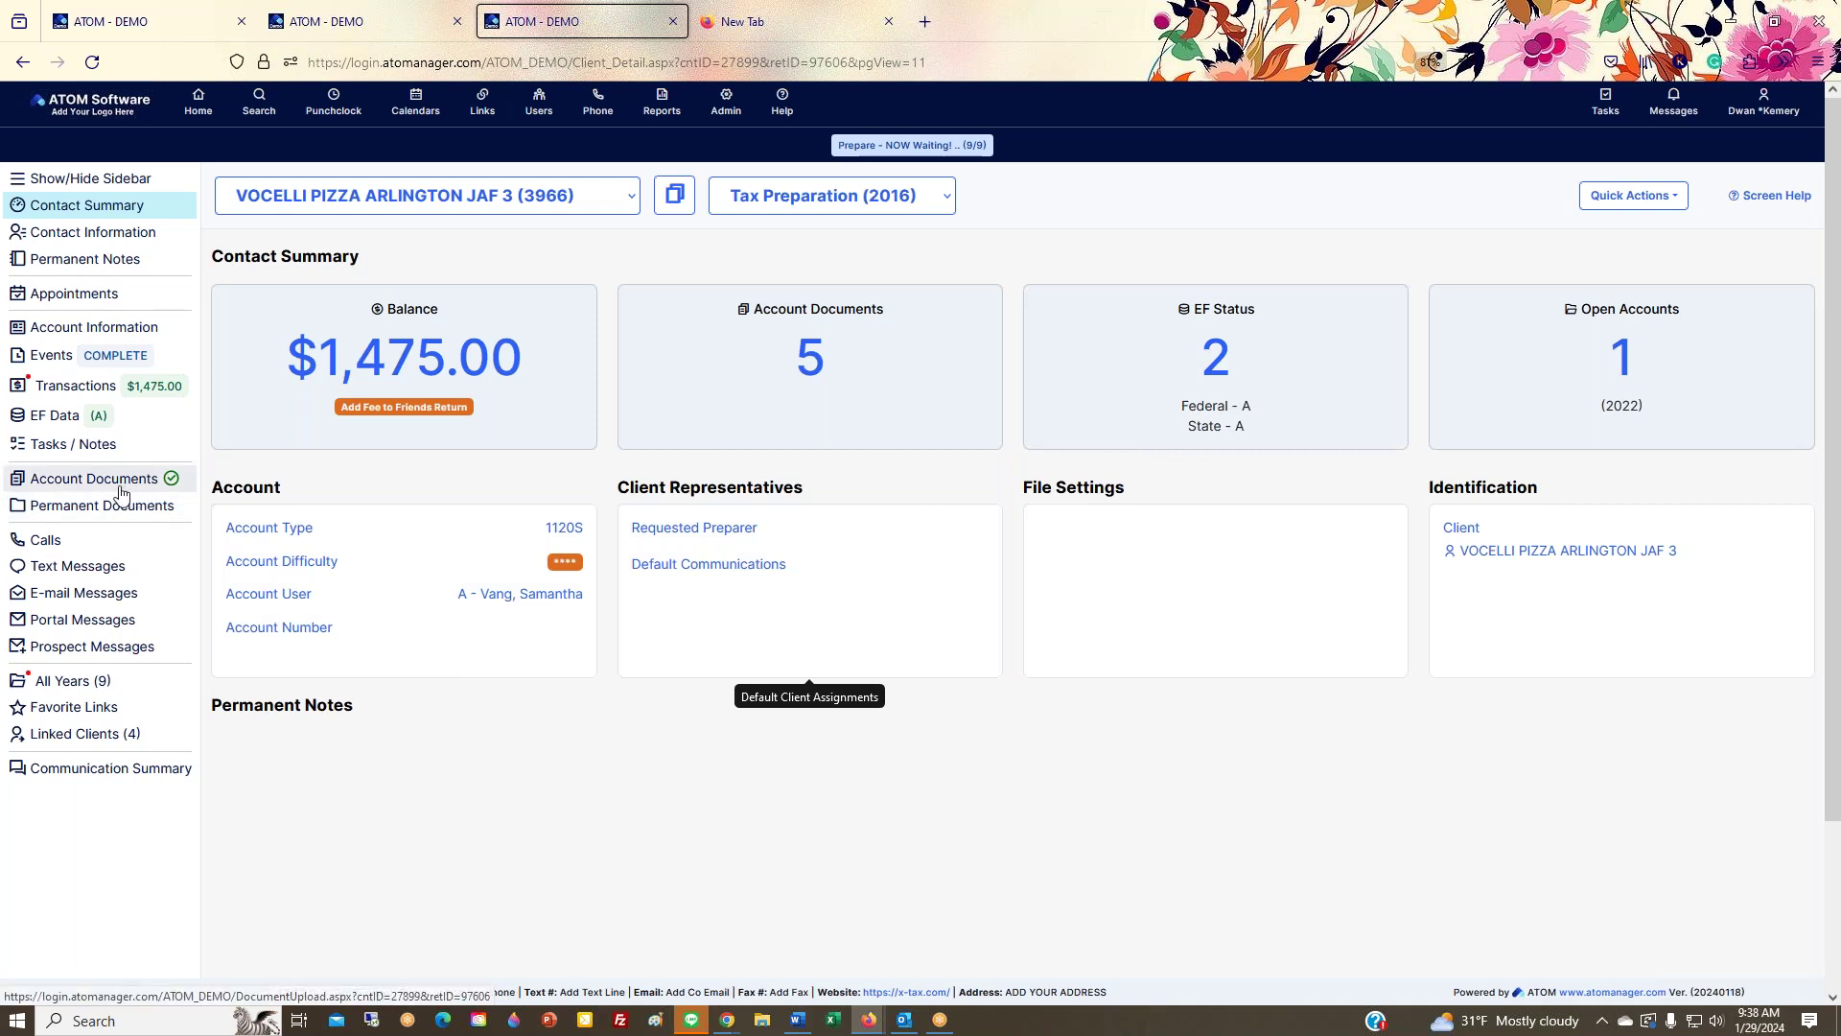
# Step: Switch back to the previous client and glance at its Phone Contacts panel
pyautogui.moveTo(171, 491)
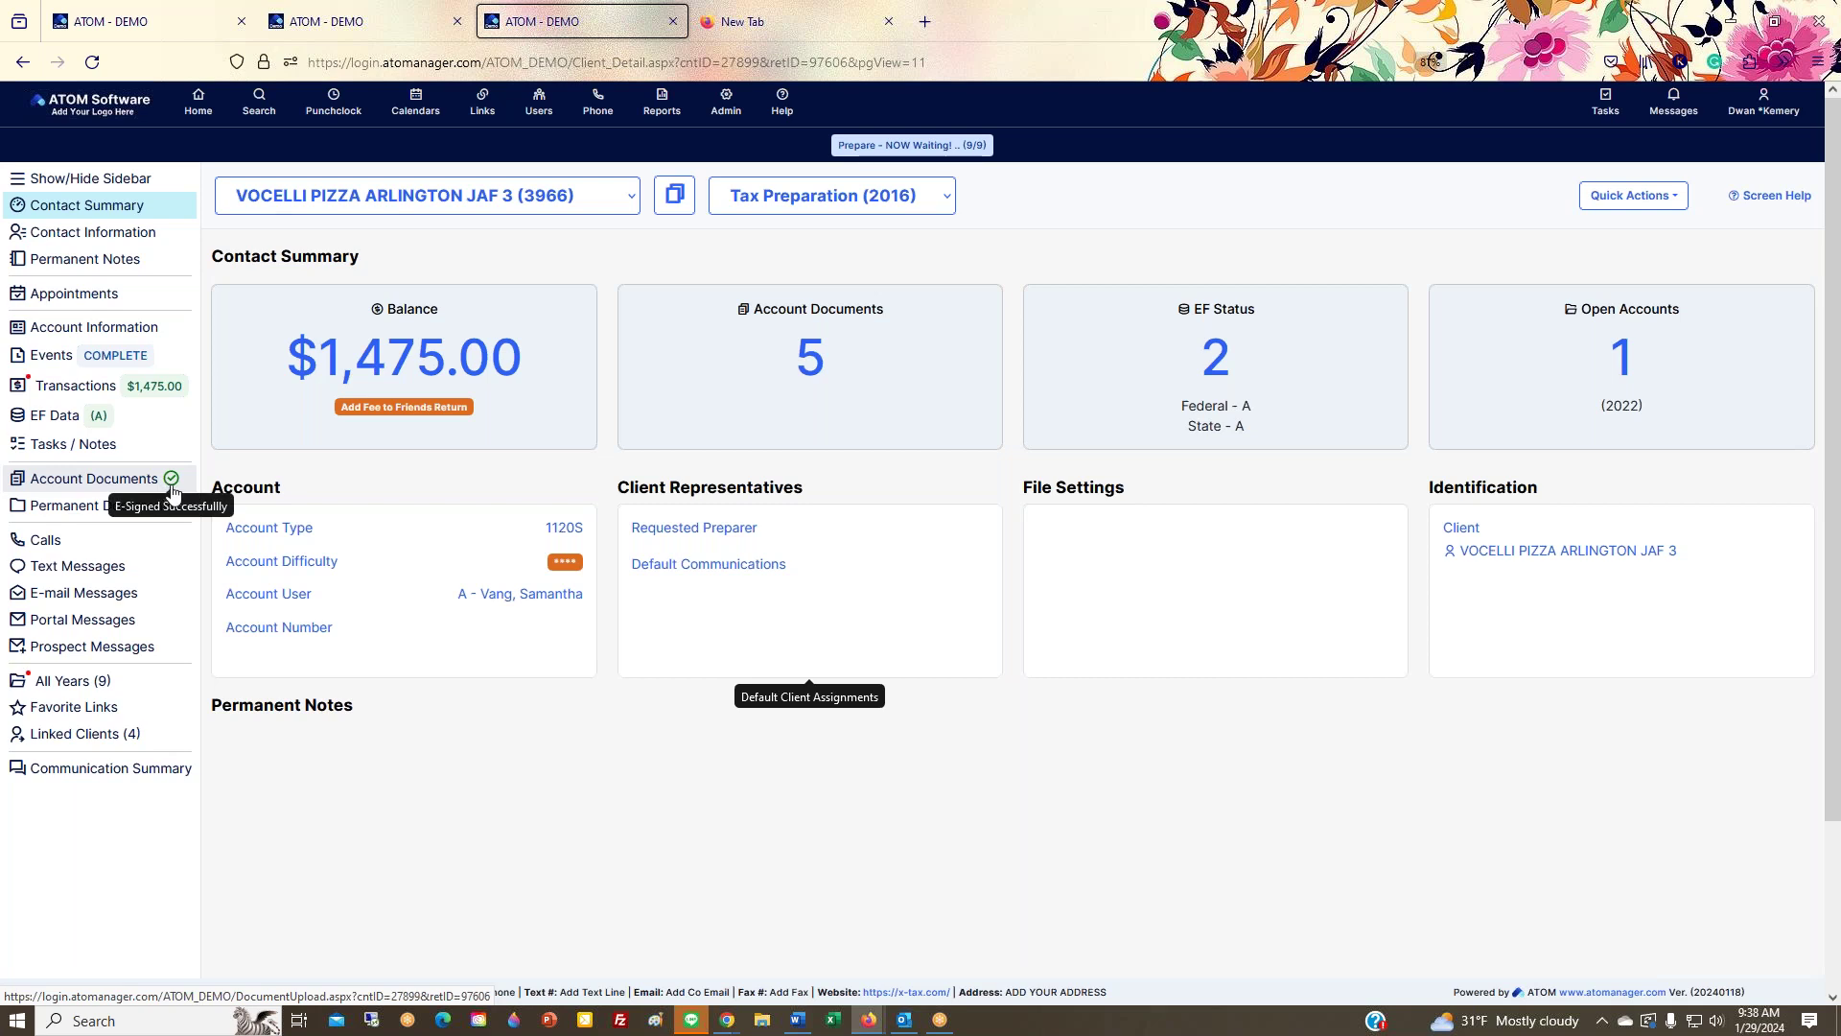
pyautogui.click(431, 196)
pyautogui.click(412, 233)
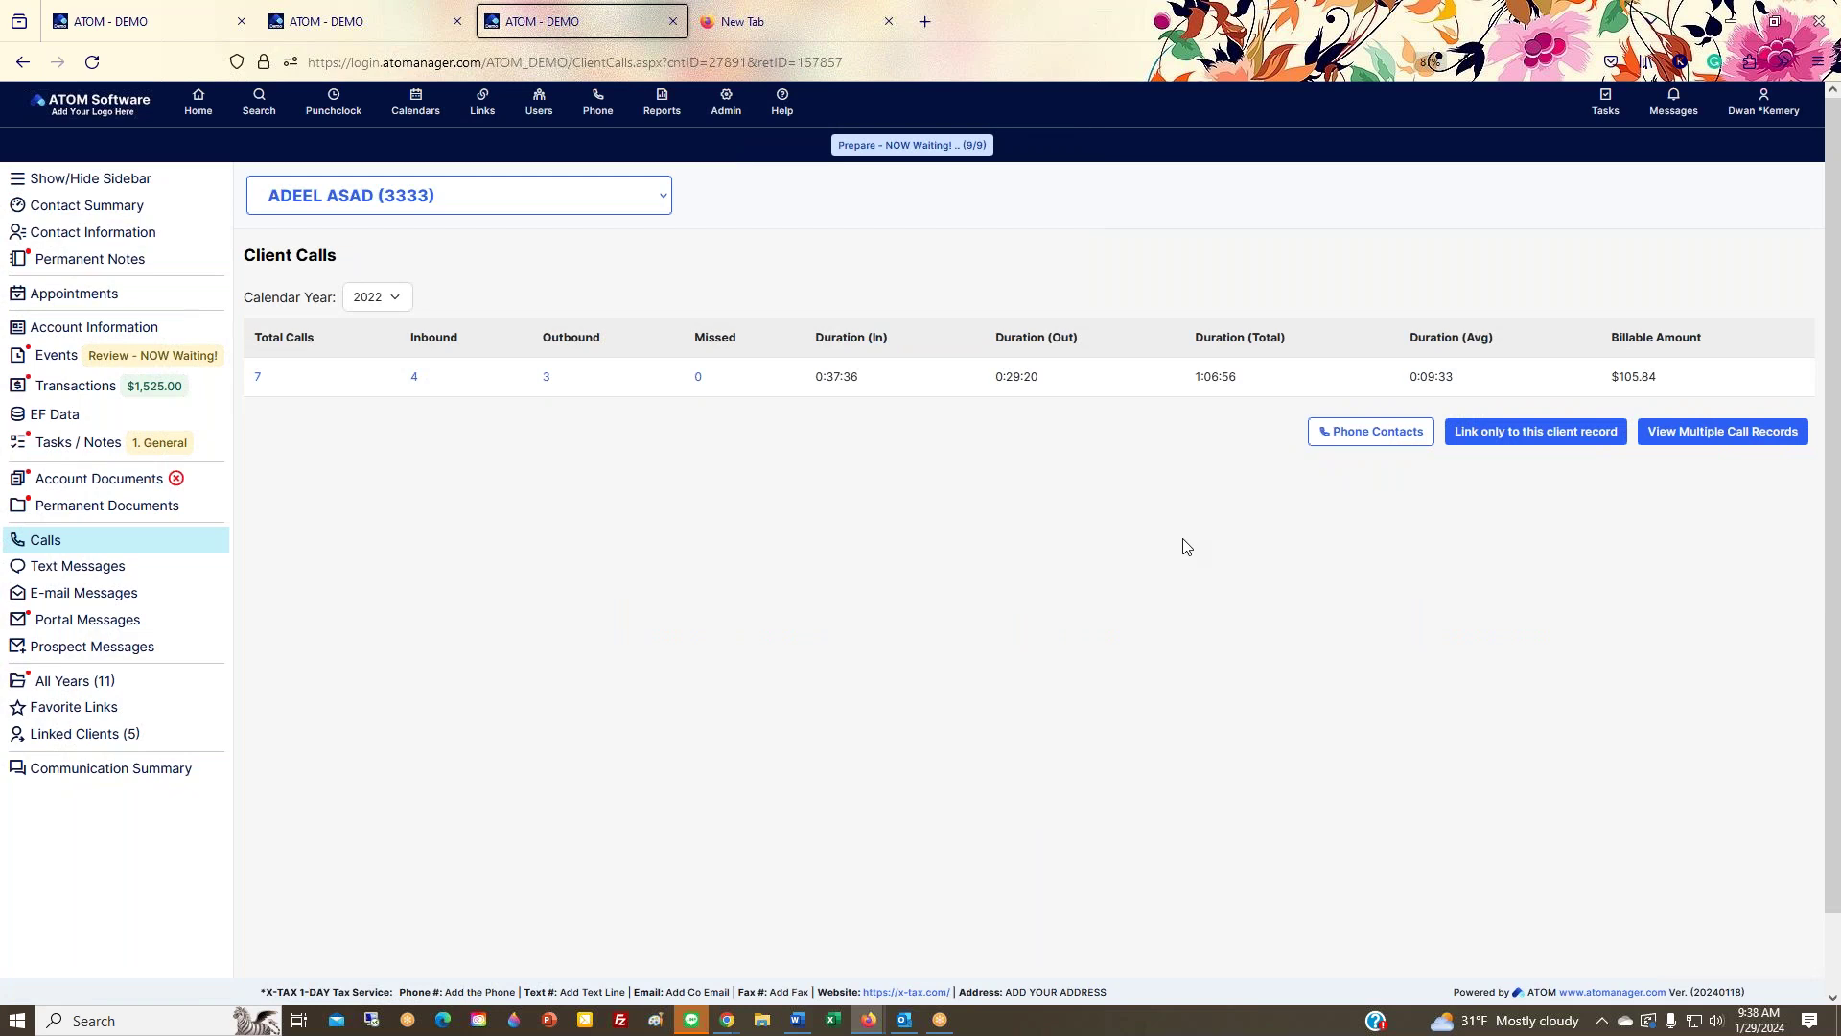
pyautogui.click(1374, 434)
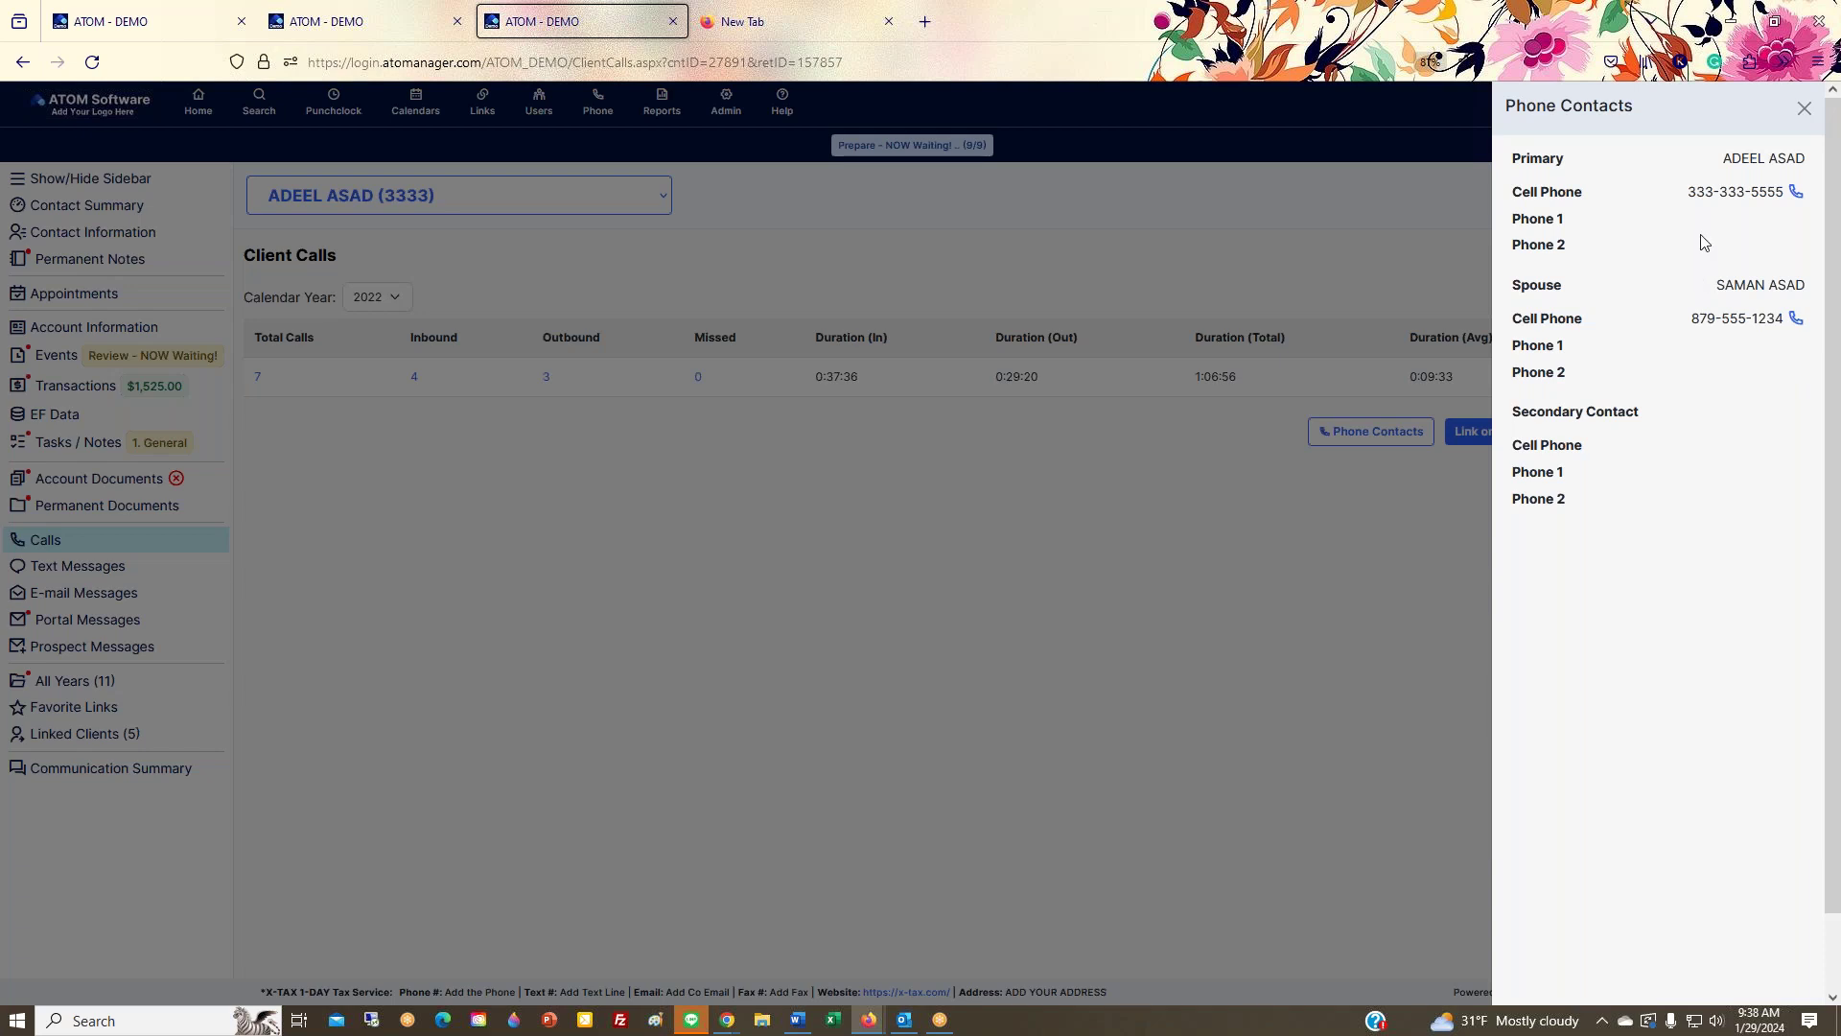
pyautogui.click(1800, 111)
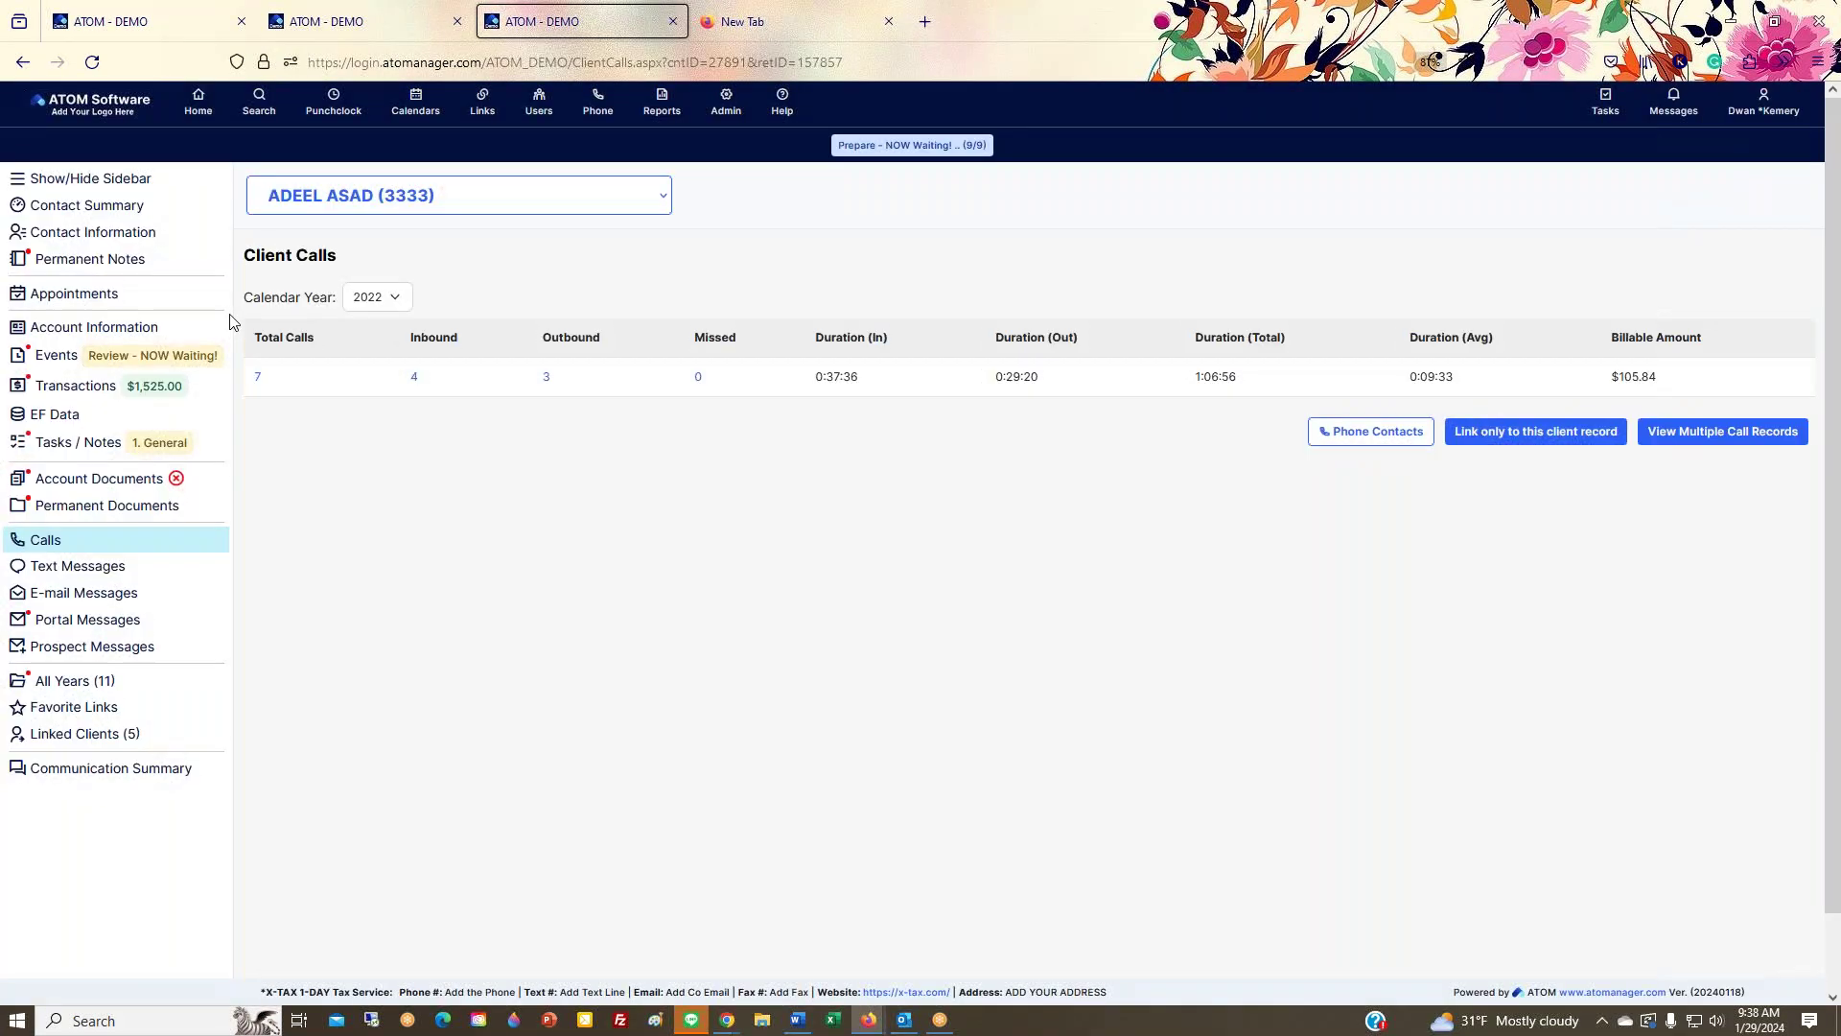
# Step: On Client Calls, dial the primary cell from Phone Contacts, then close the voice agent and panel
pyautogui.click(146, 247)
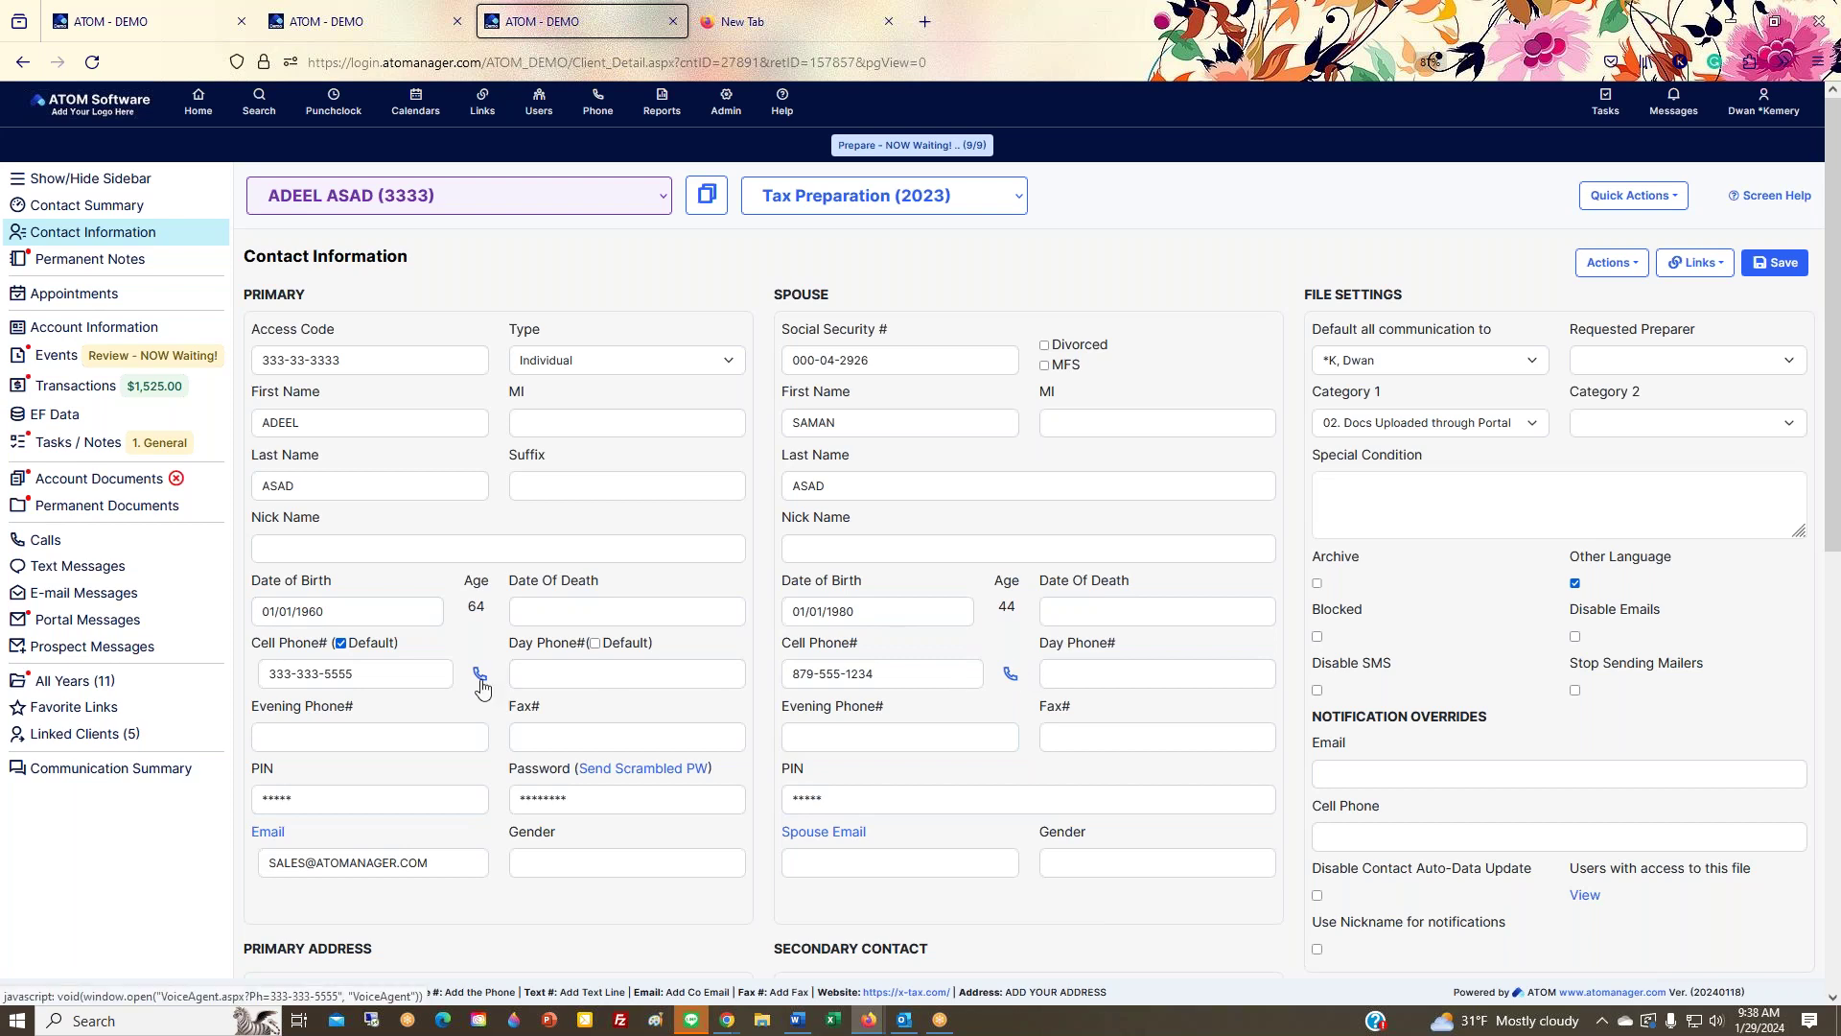
pyautogui.scroll(-2, 482, 688)
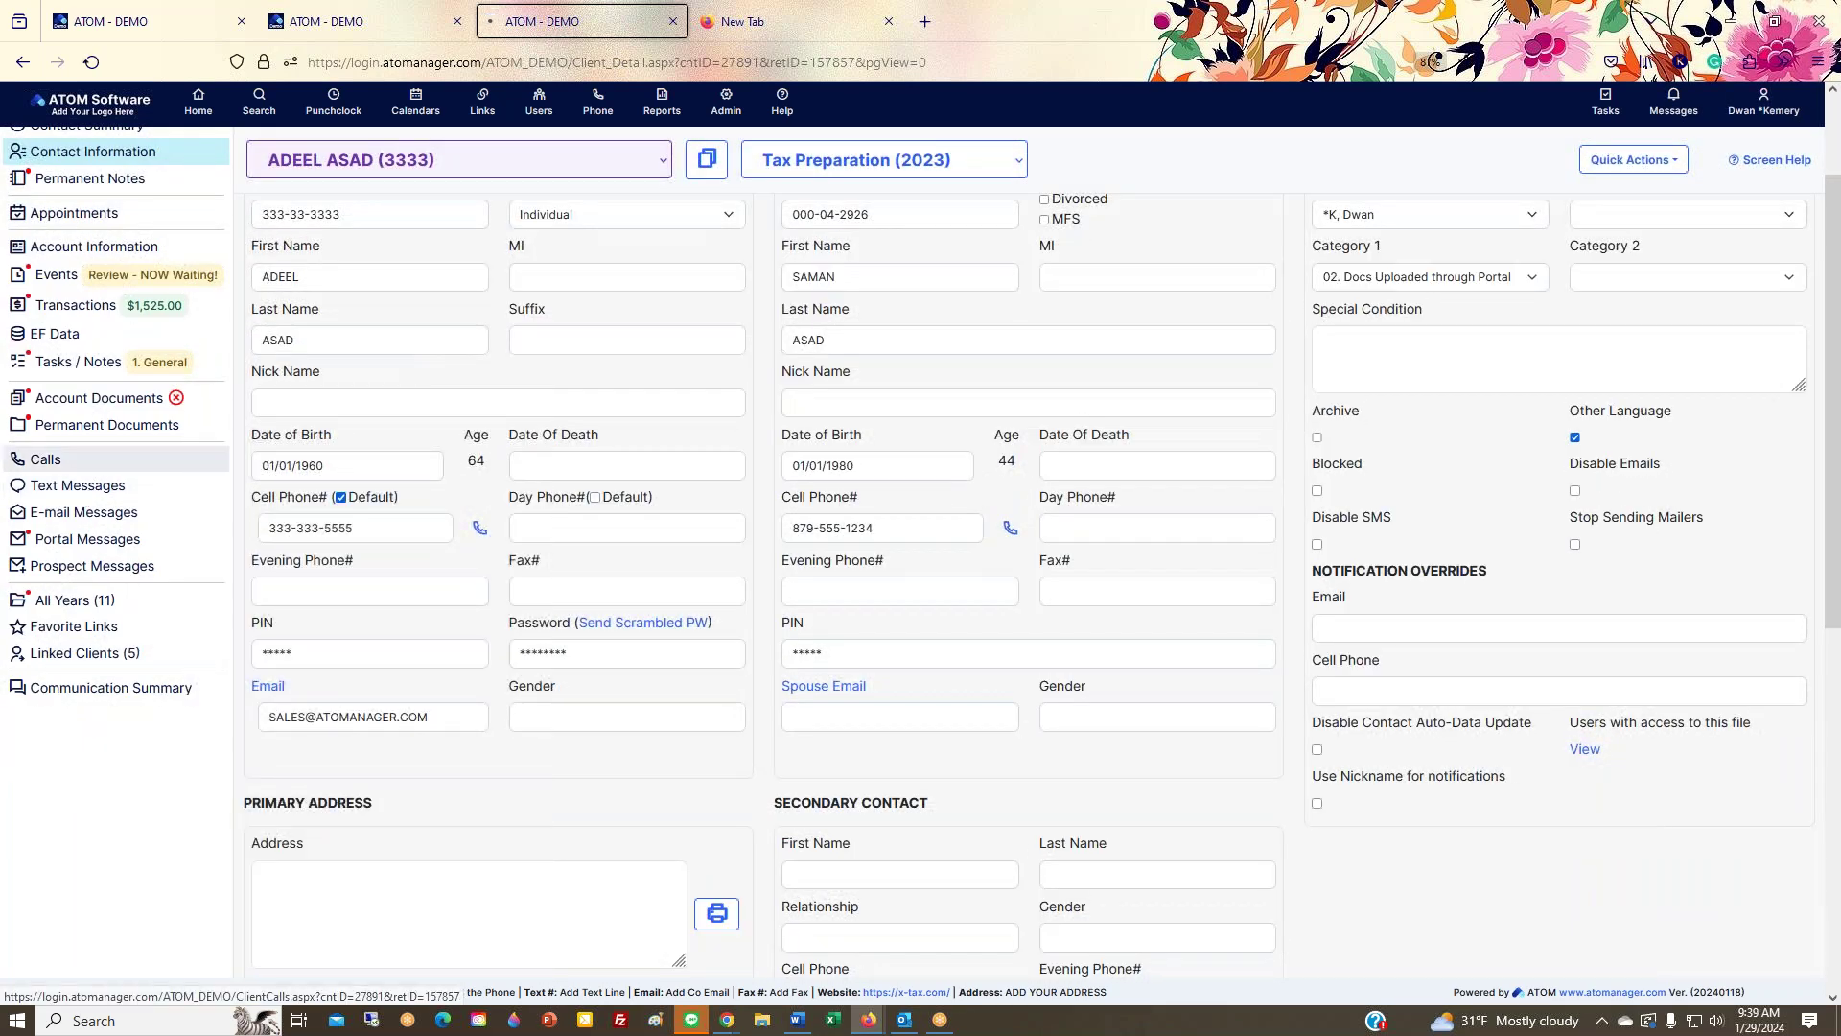
pyautogui.click(57, 459)
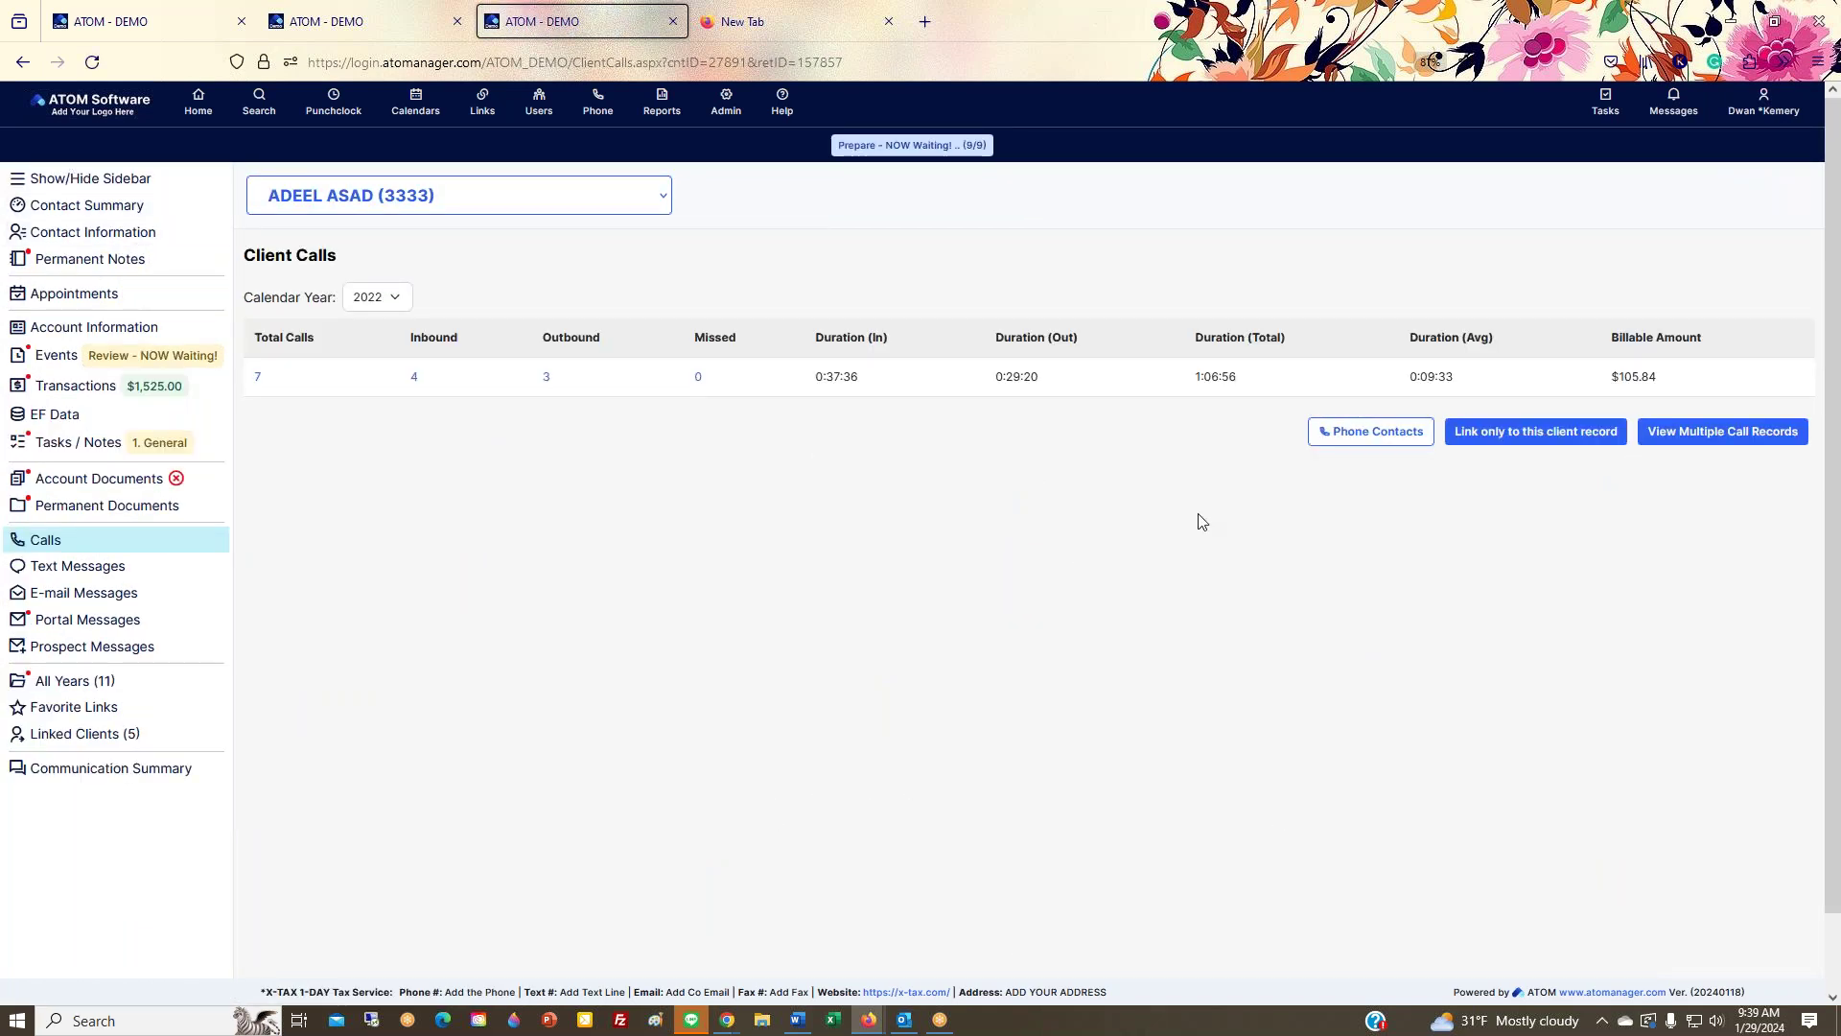
pyautogui.click(1358, 441)
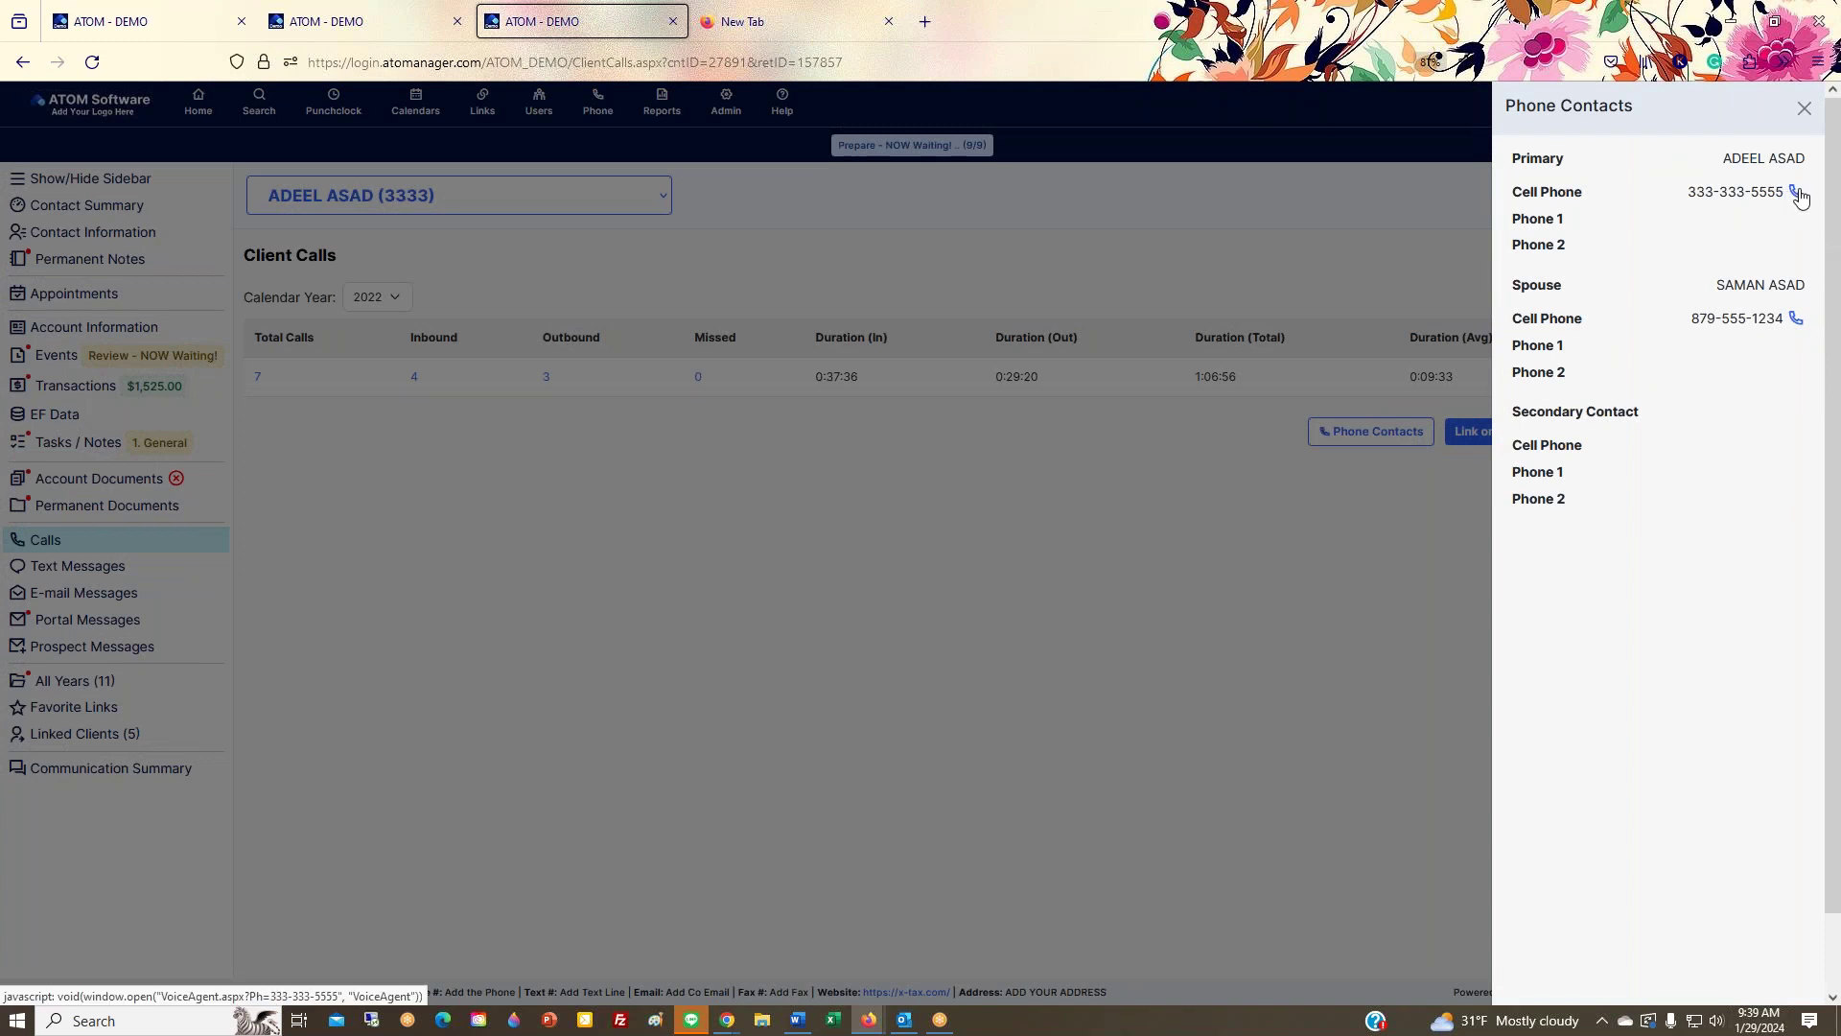
pyautogui.click(1798, 194)
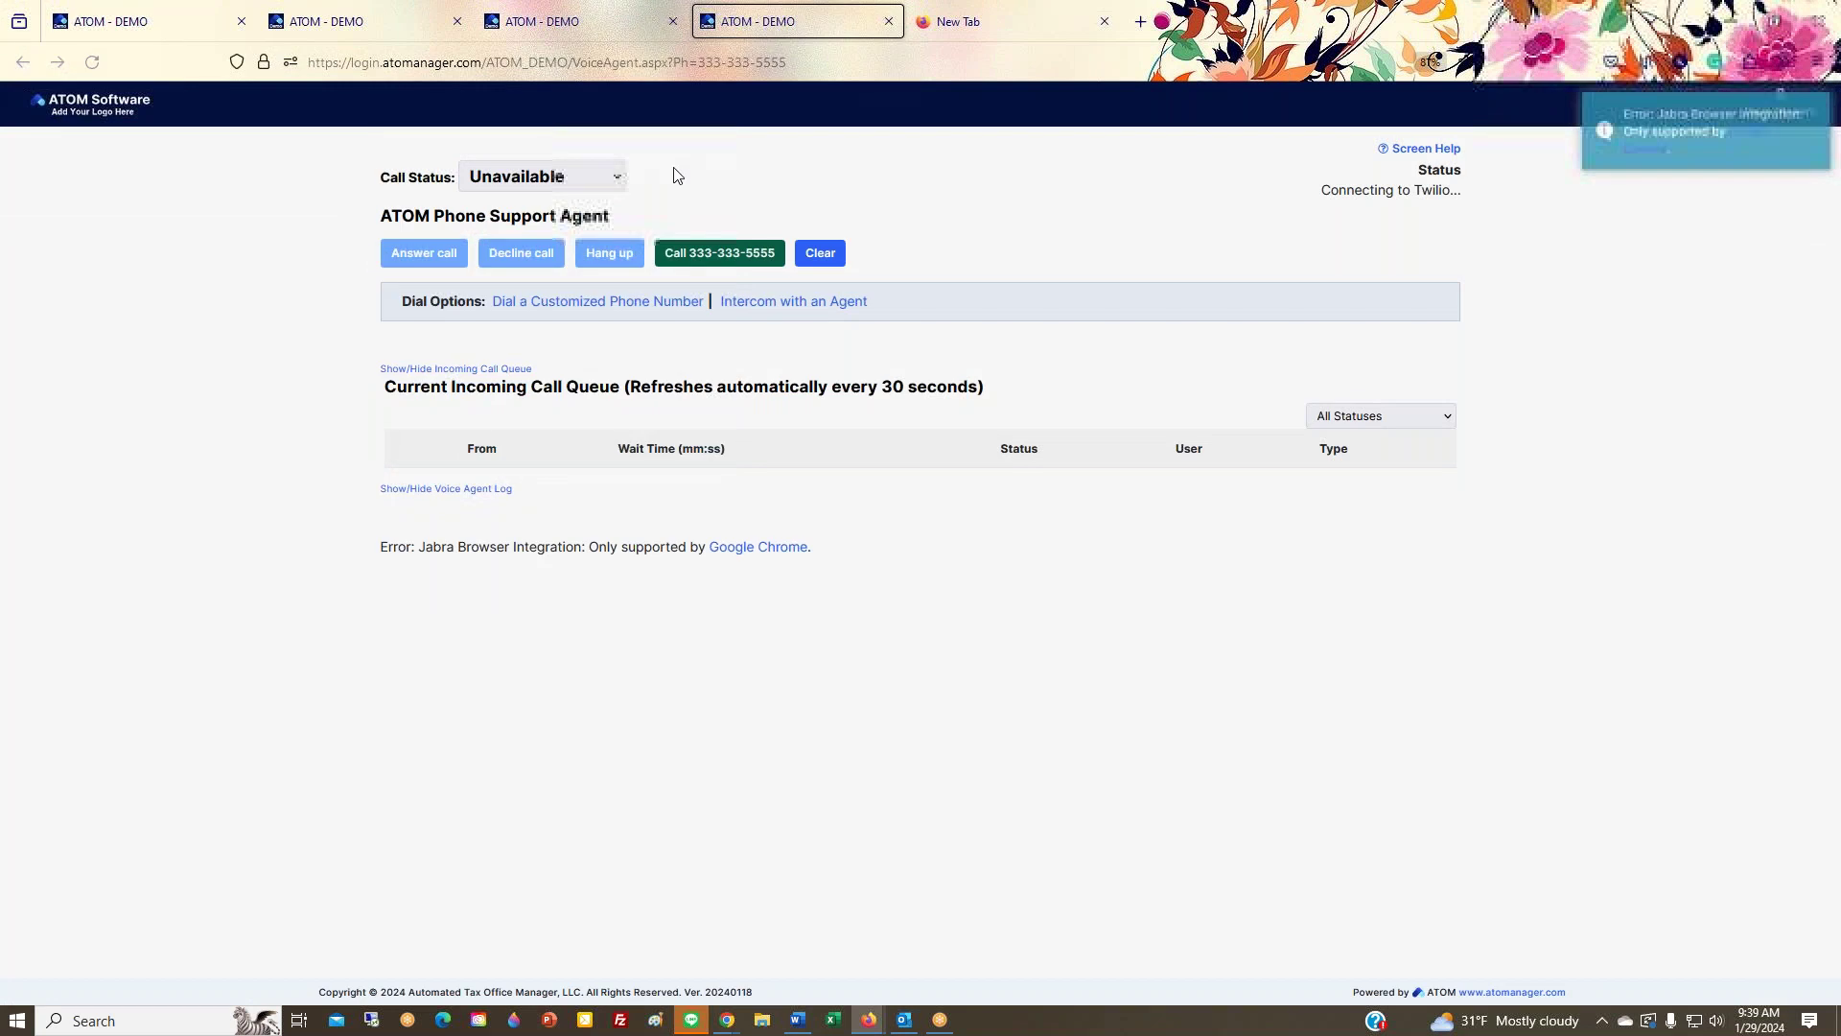
pyautogui.click(889, 21)
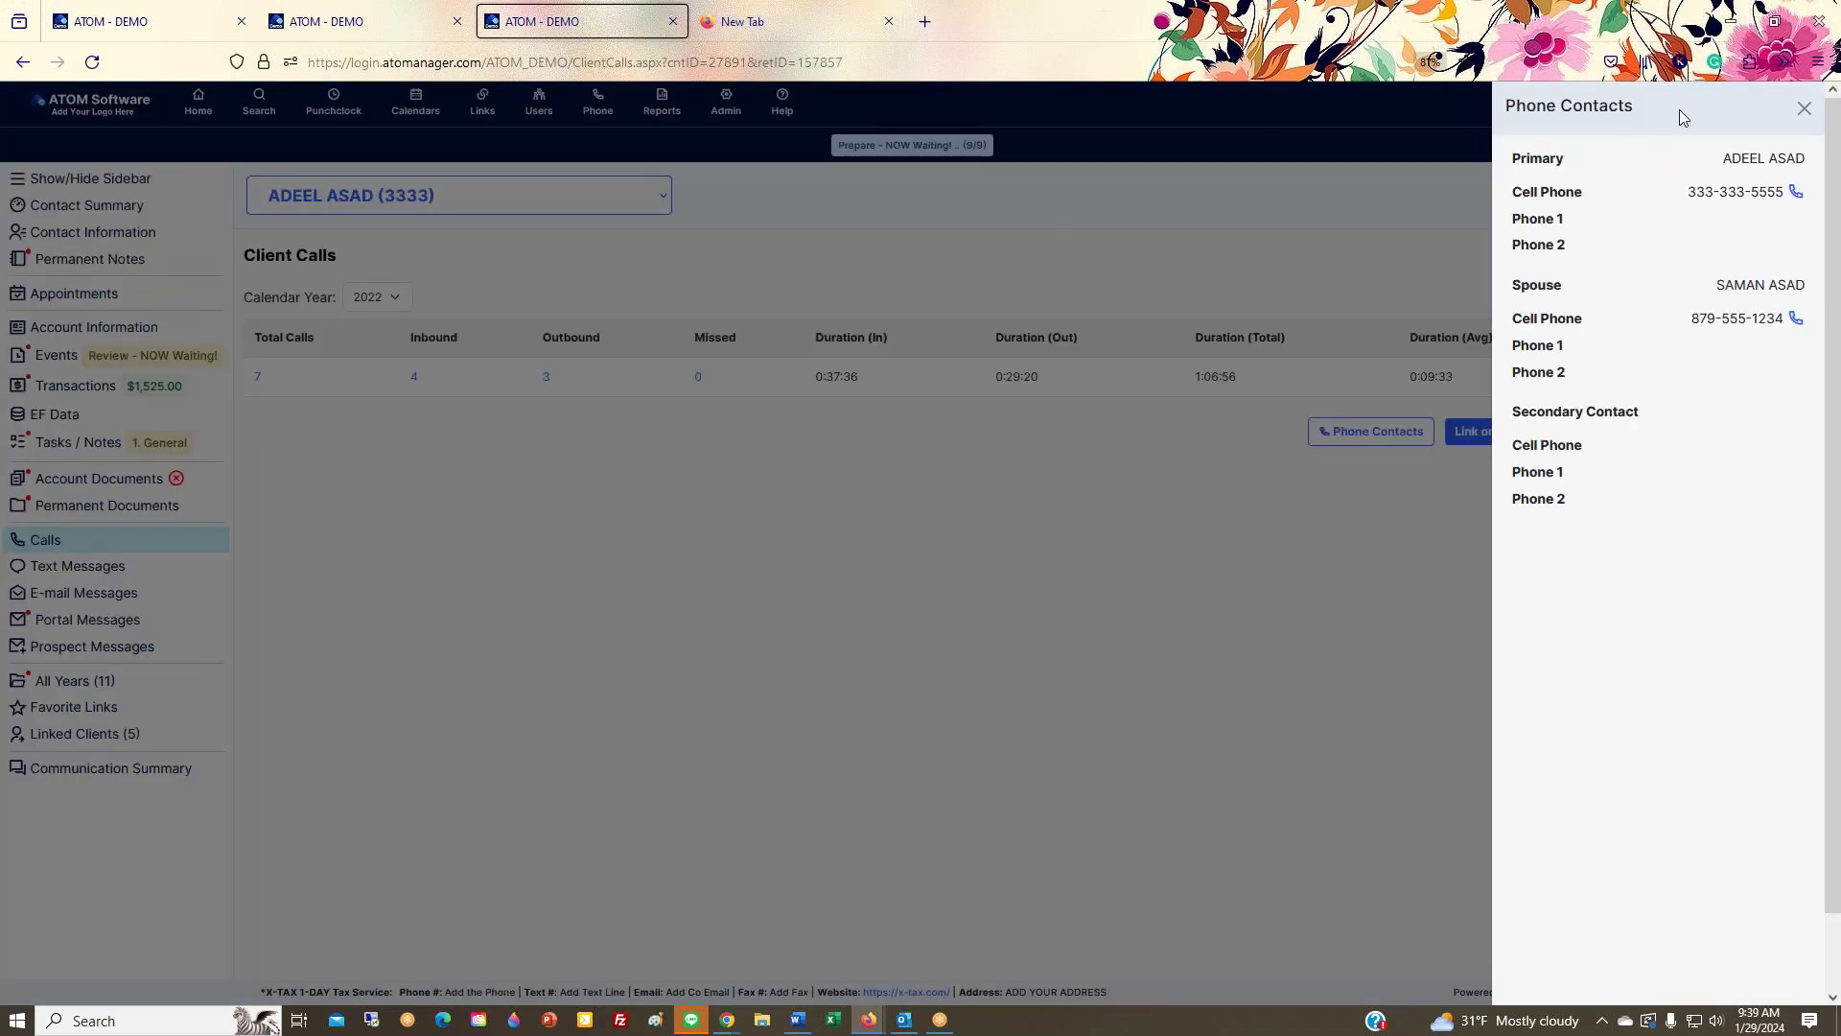
pyautogui.click(1804, 108)
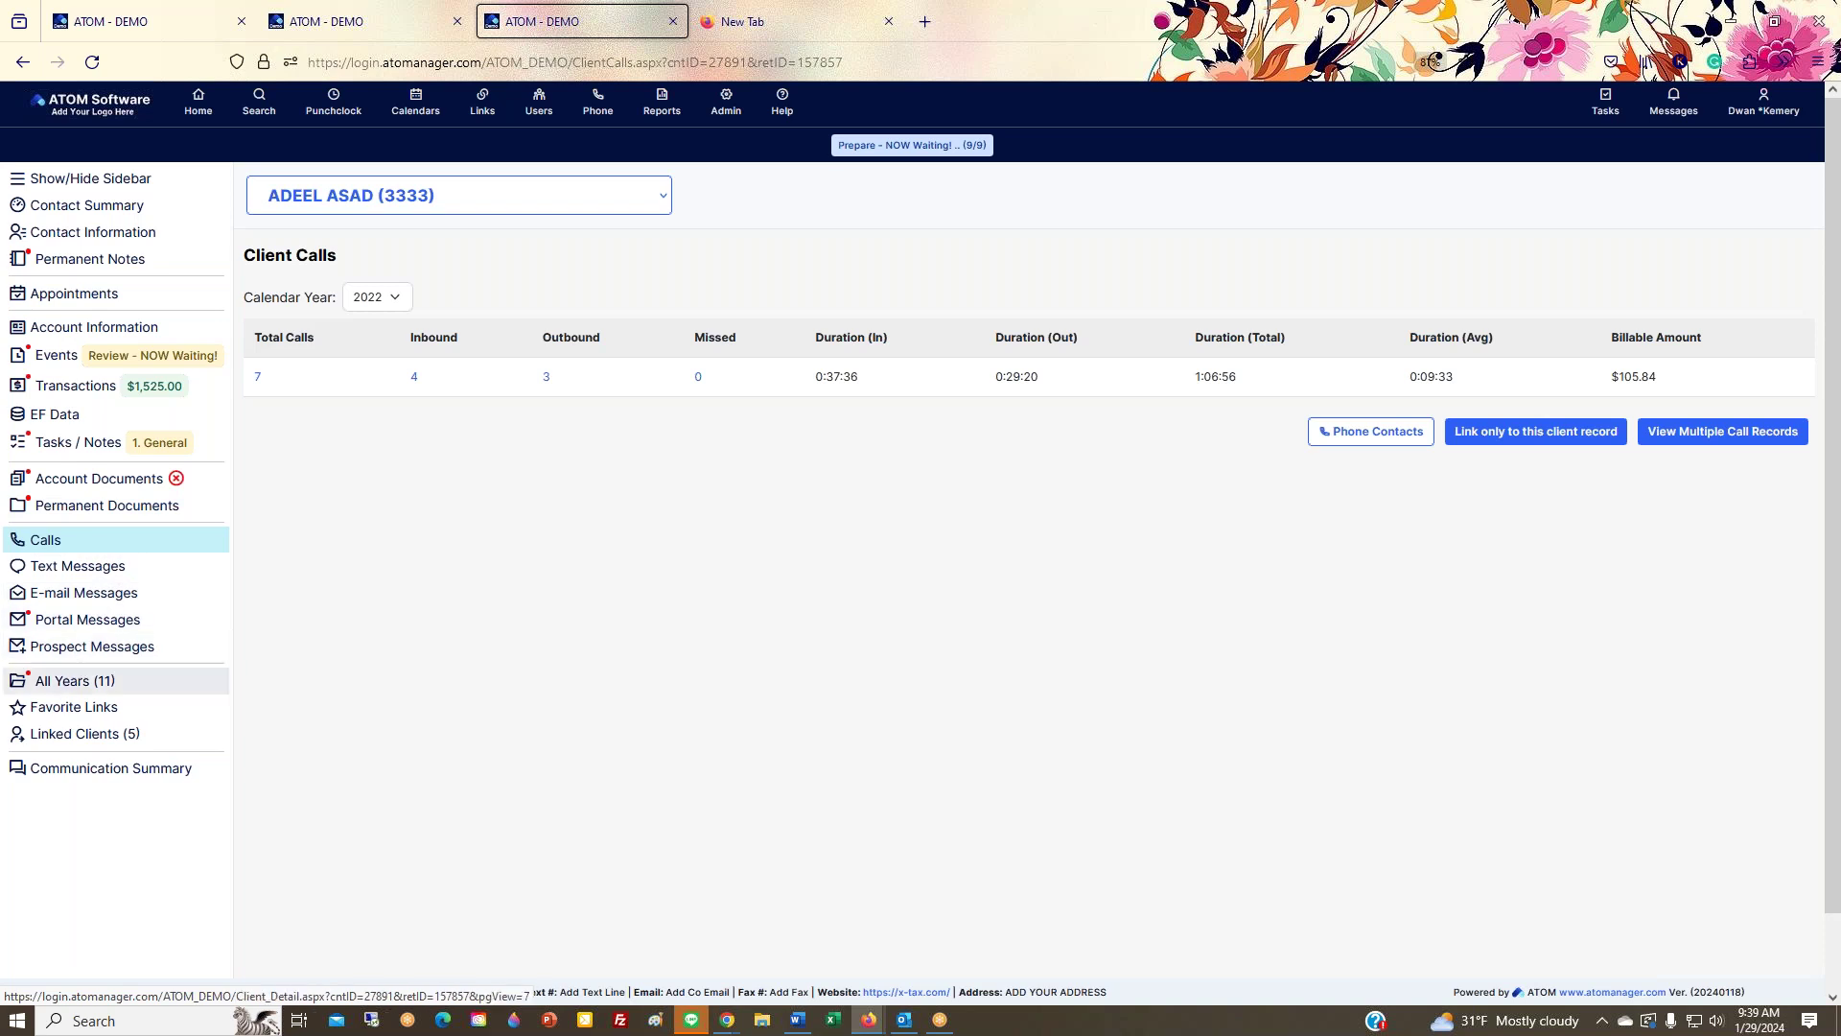
pyautogui.click(65, 686)
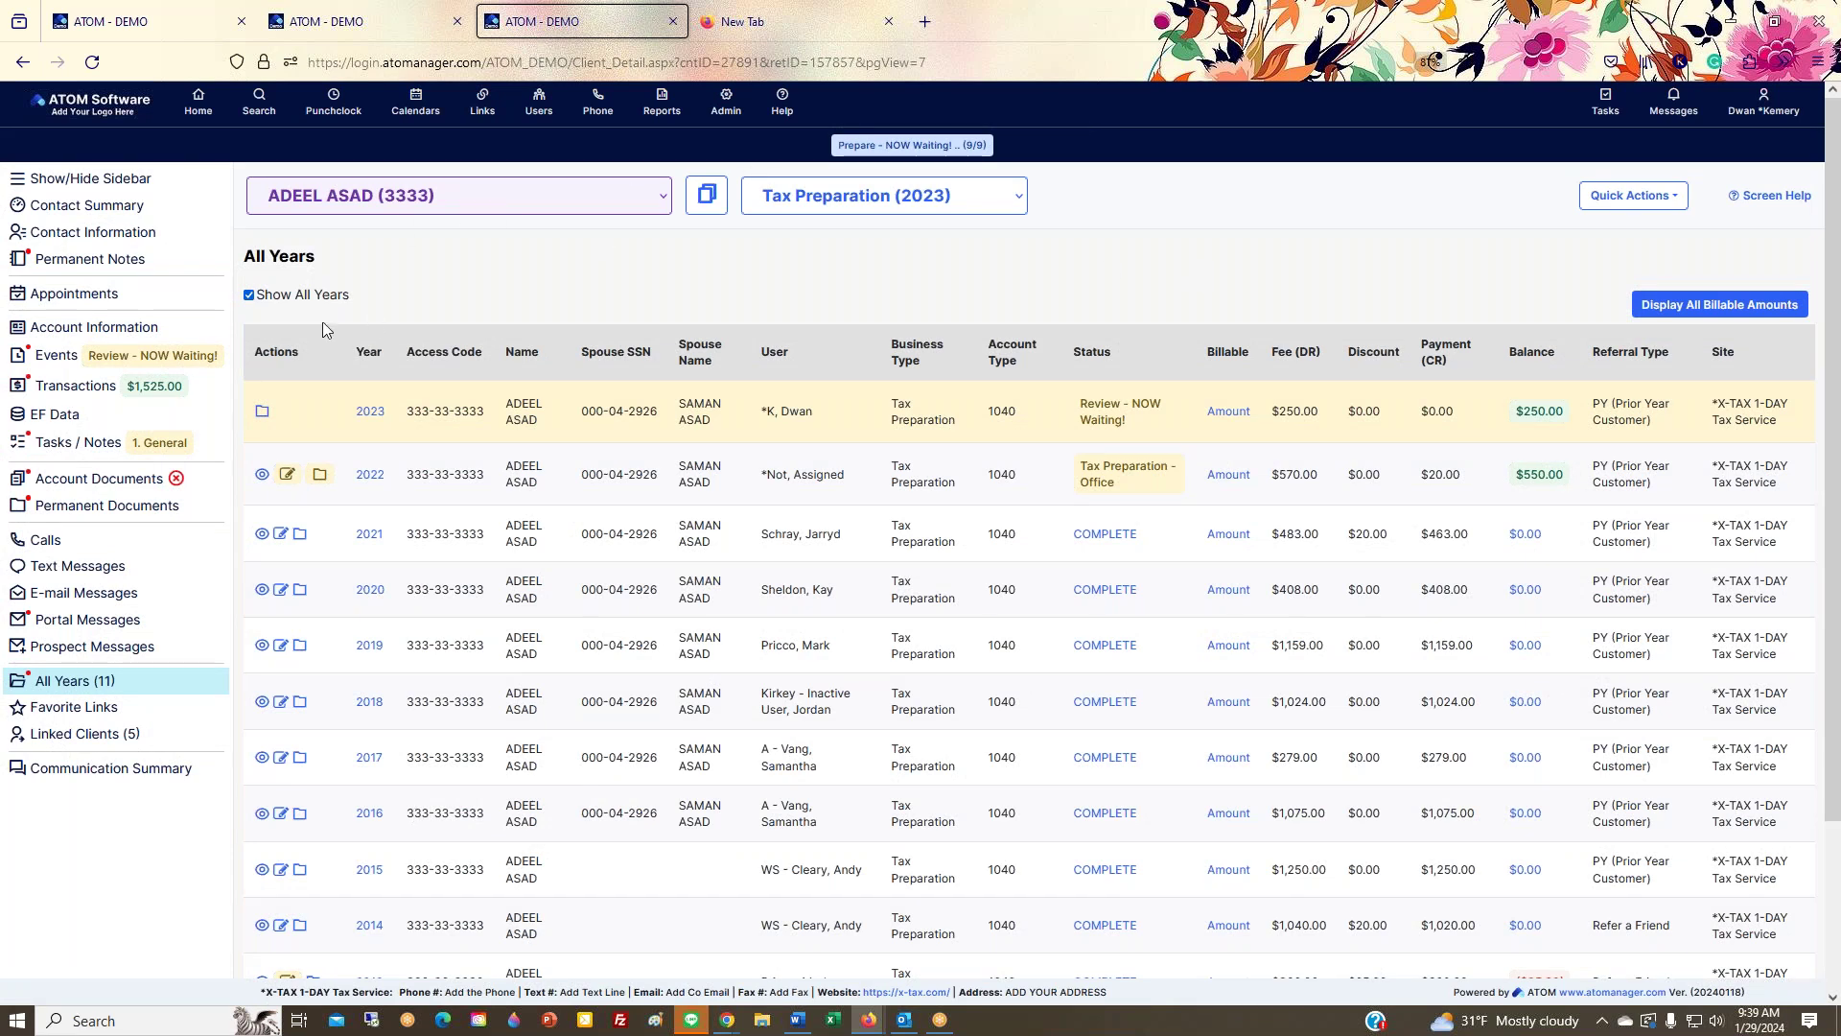
# Step: View all 11 Tax Preparation records, briefly switching to ATOM Bookkeeping (2024) and back to Tax Preparation (2023)
pyautogui.tripleClick(465, 279)
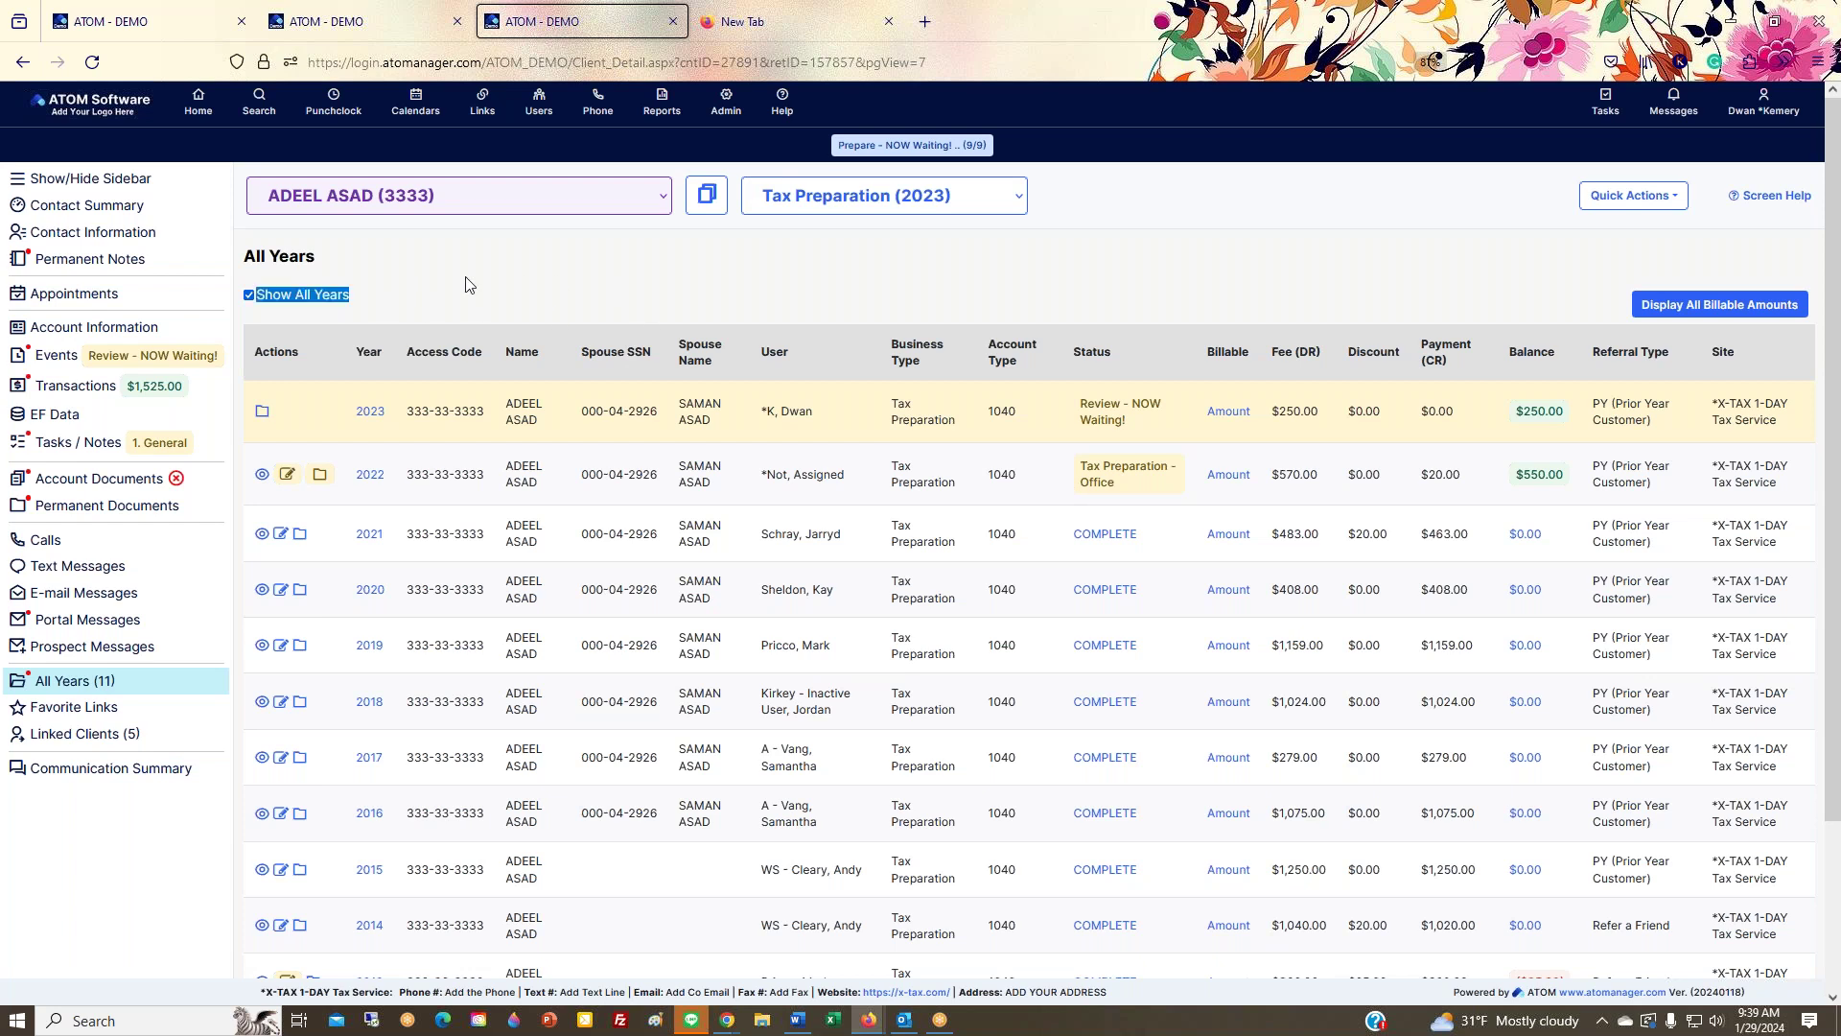
pyautogui.click(398, 297)
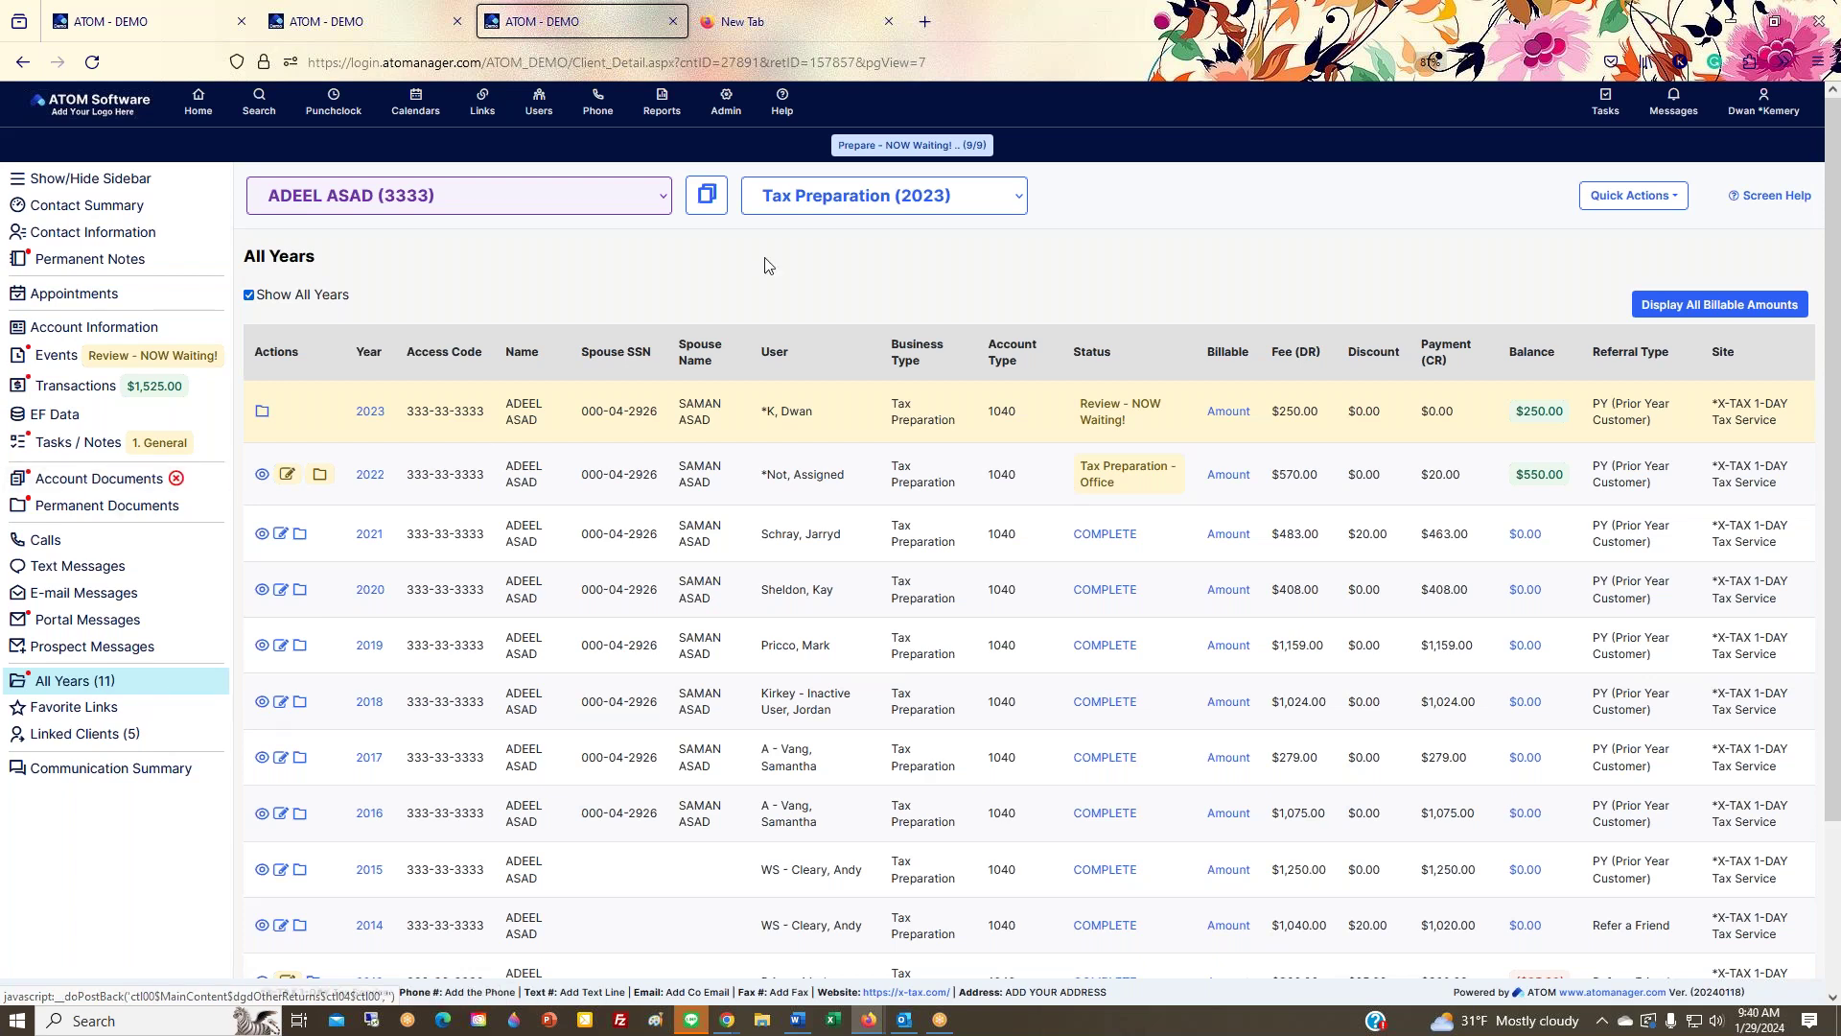
pyautogui.click(831, 205)
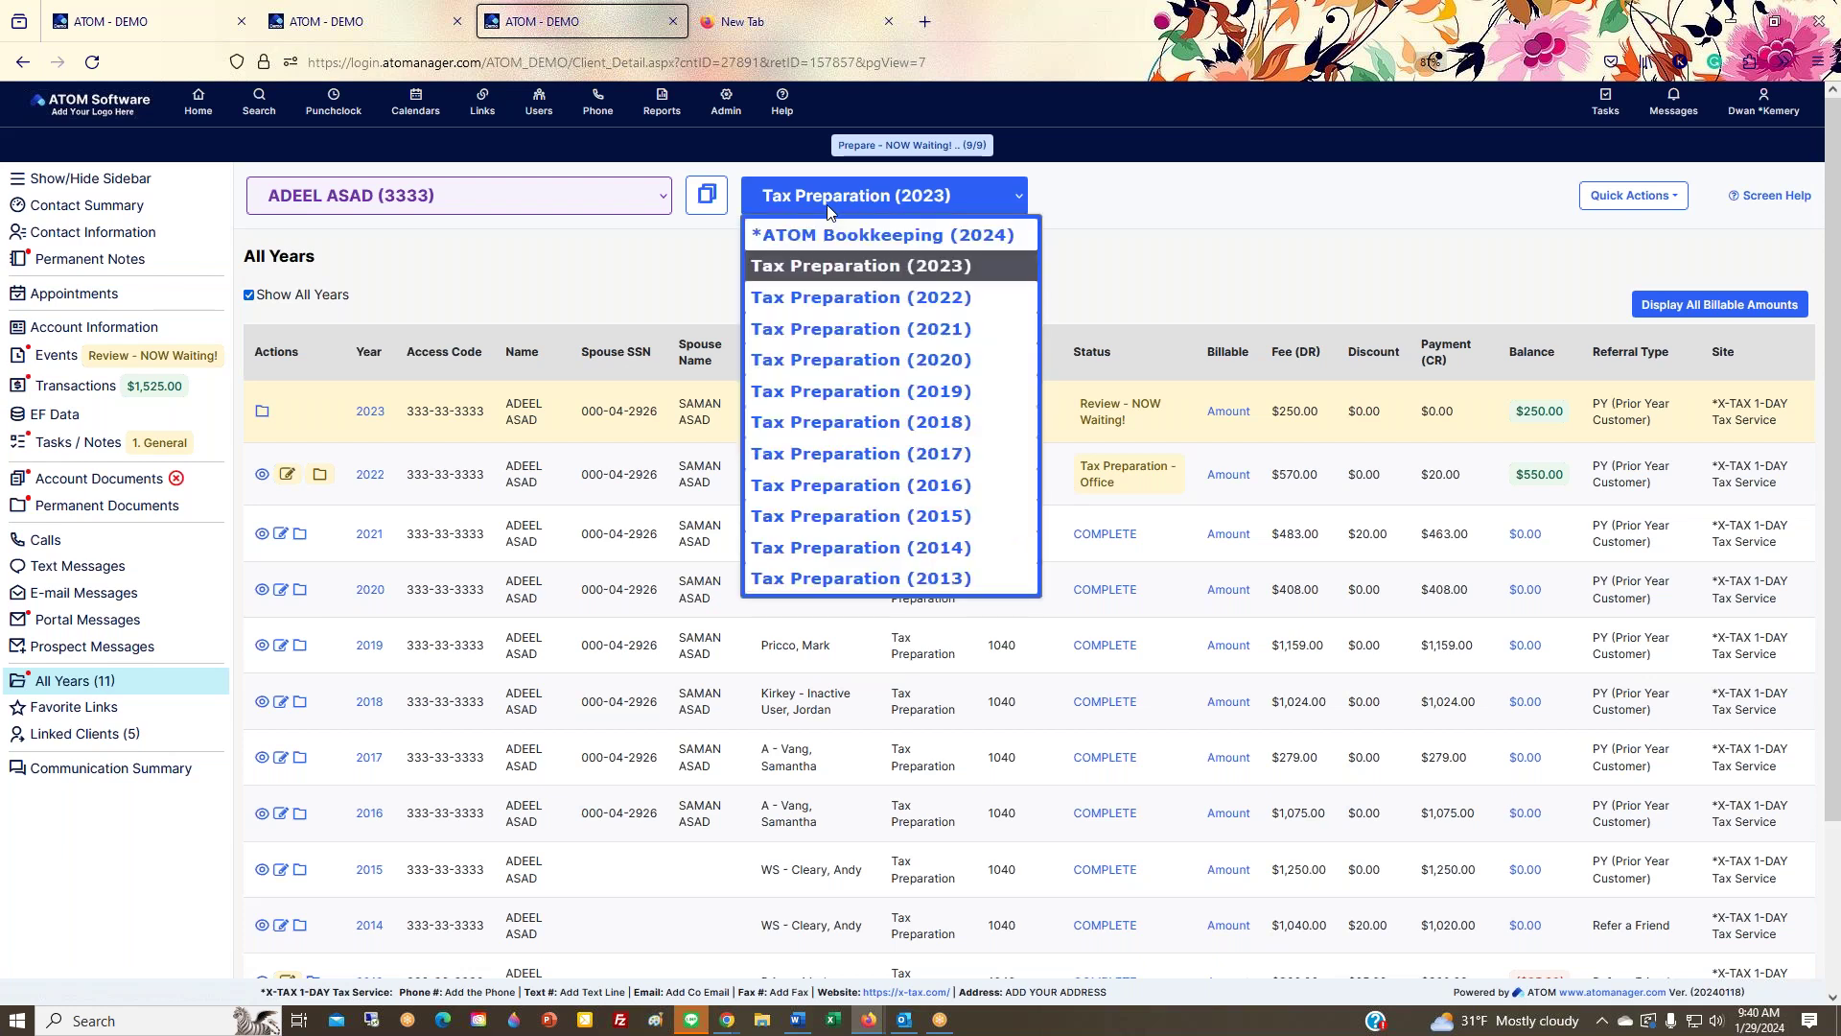
pyautogui.click(849, 204)
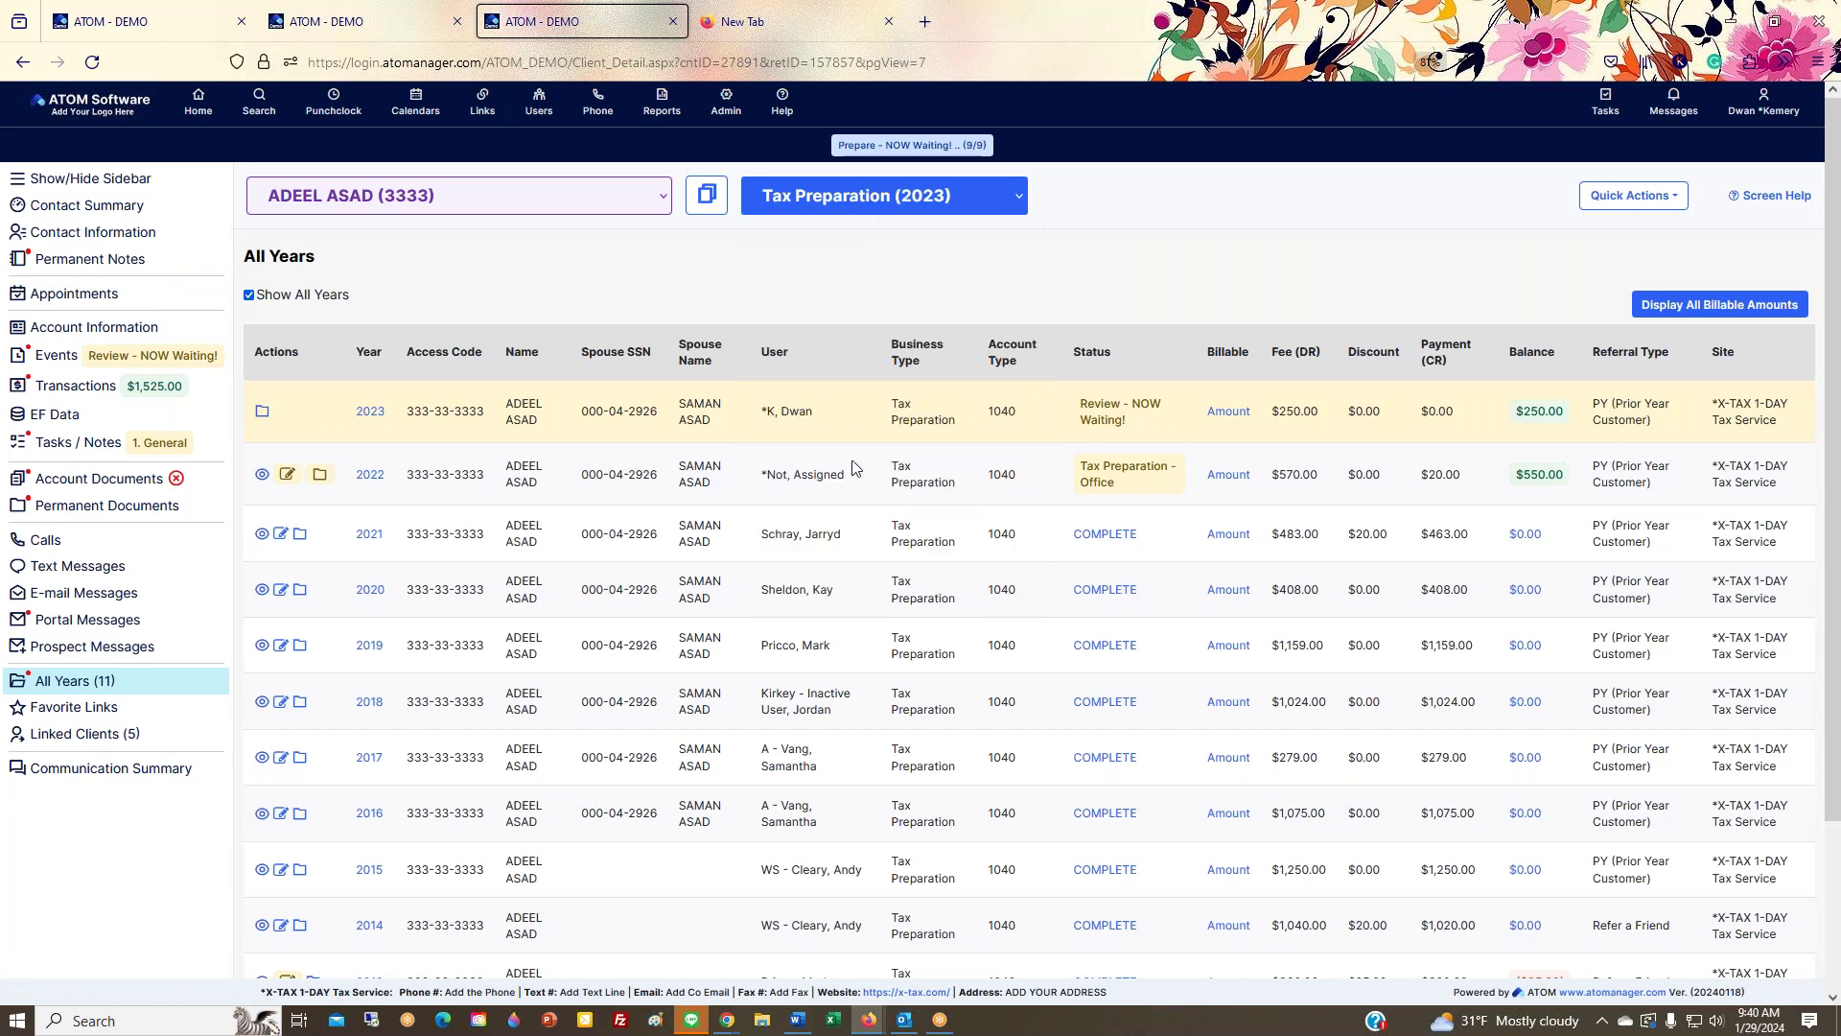
pyautogui.click(936, 206)
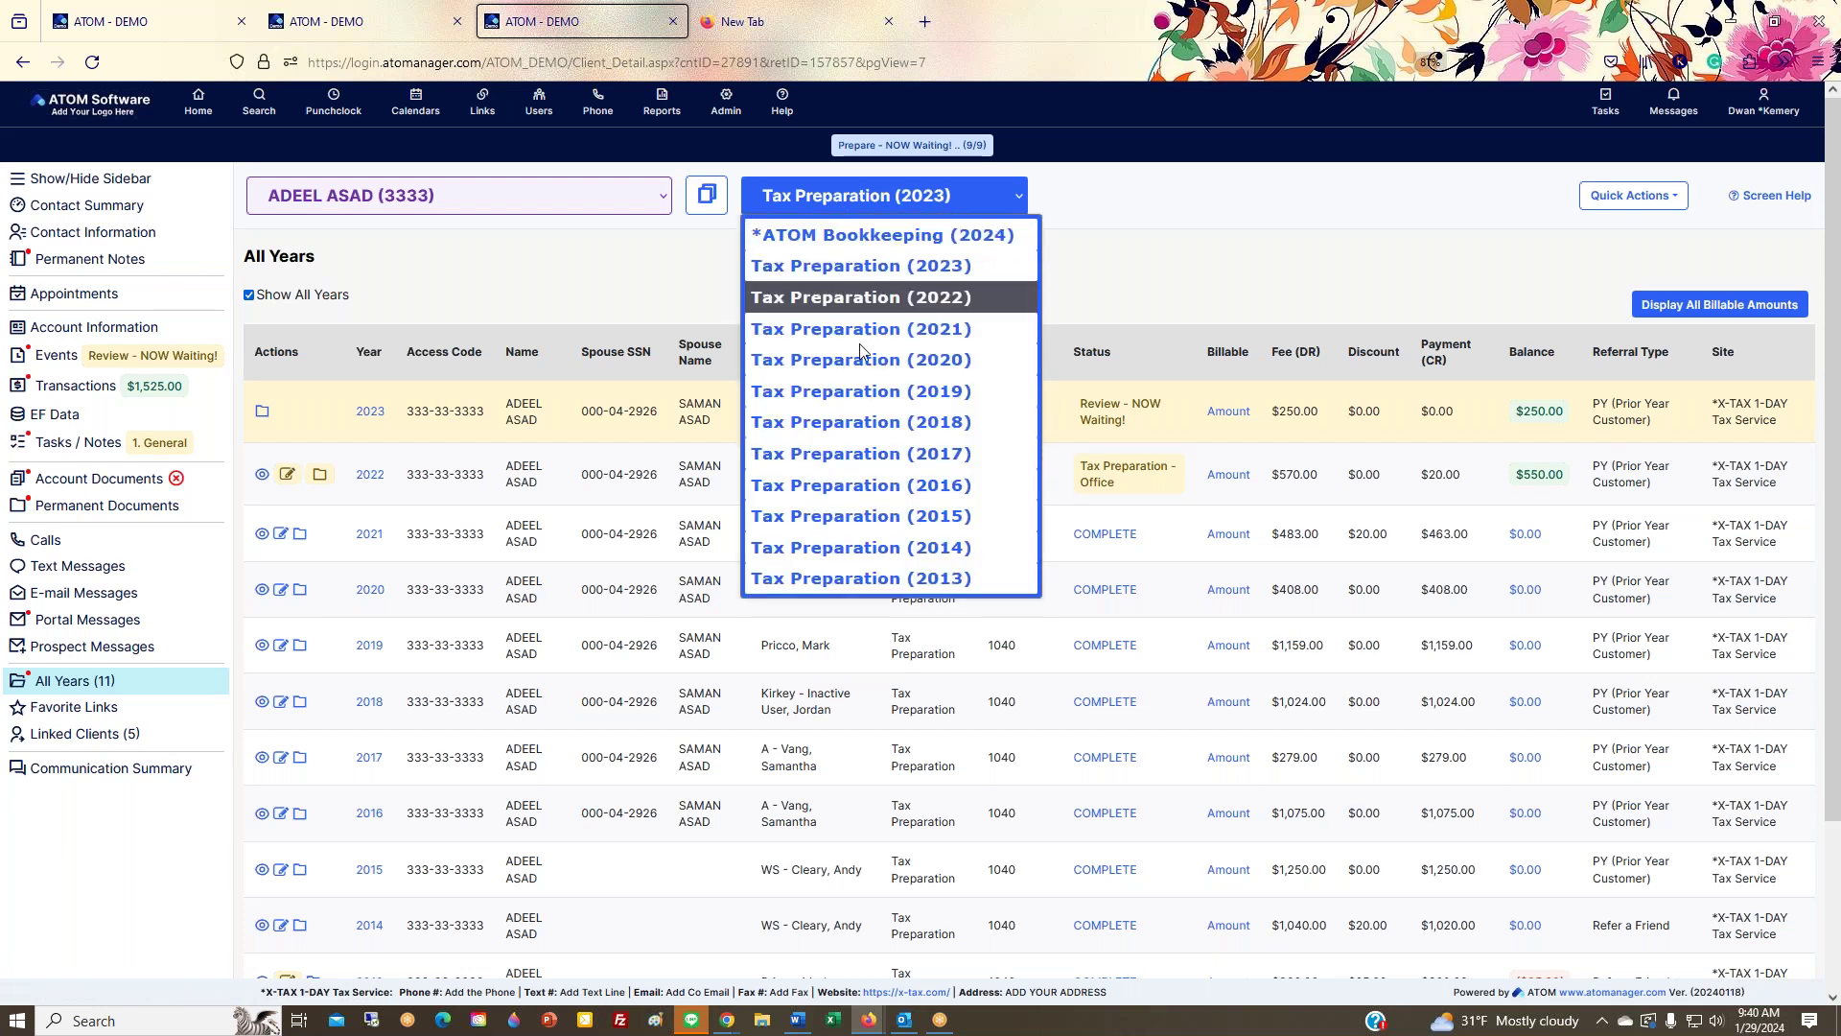
pyautogui.click(855, 246)
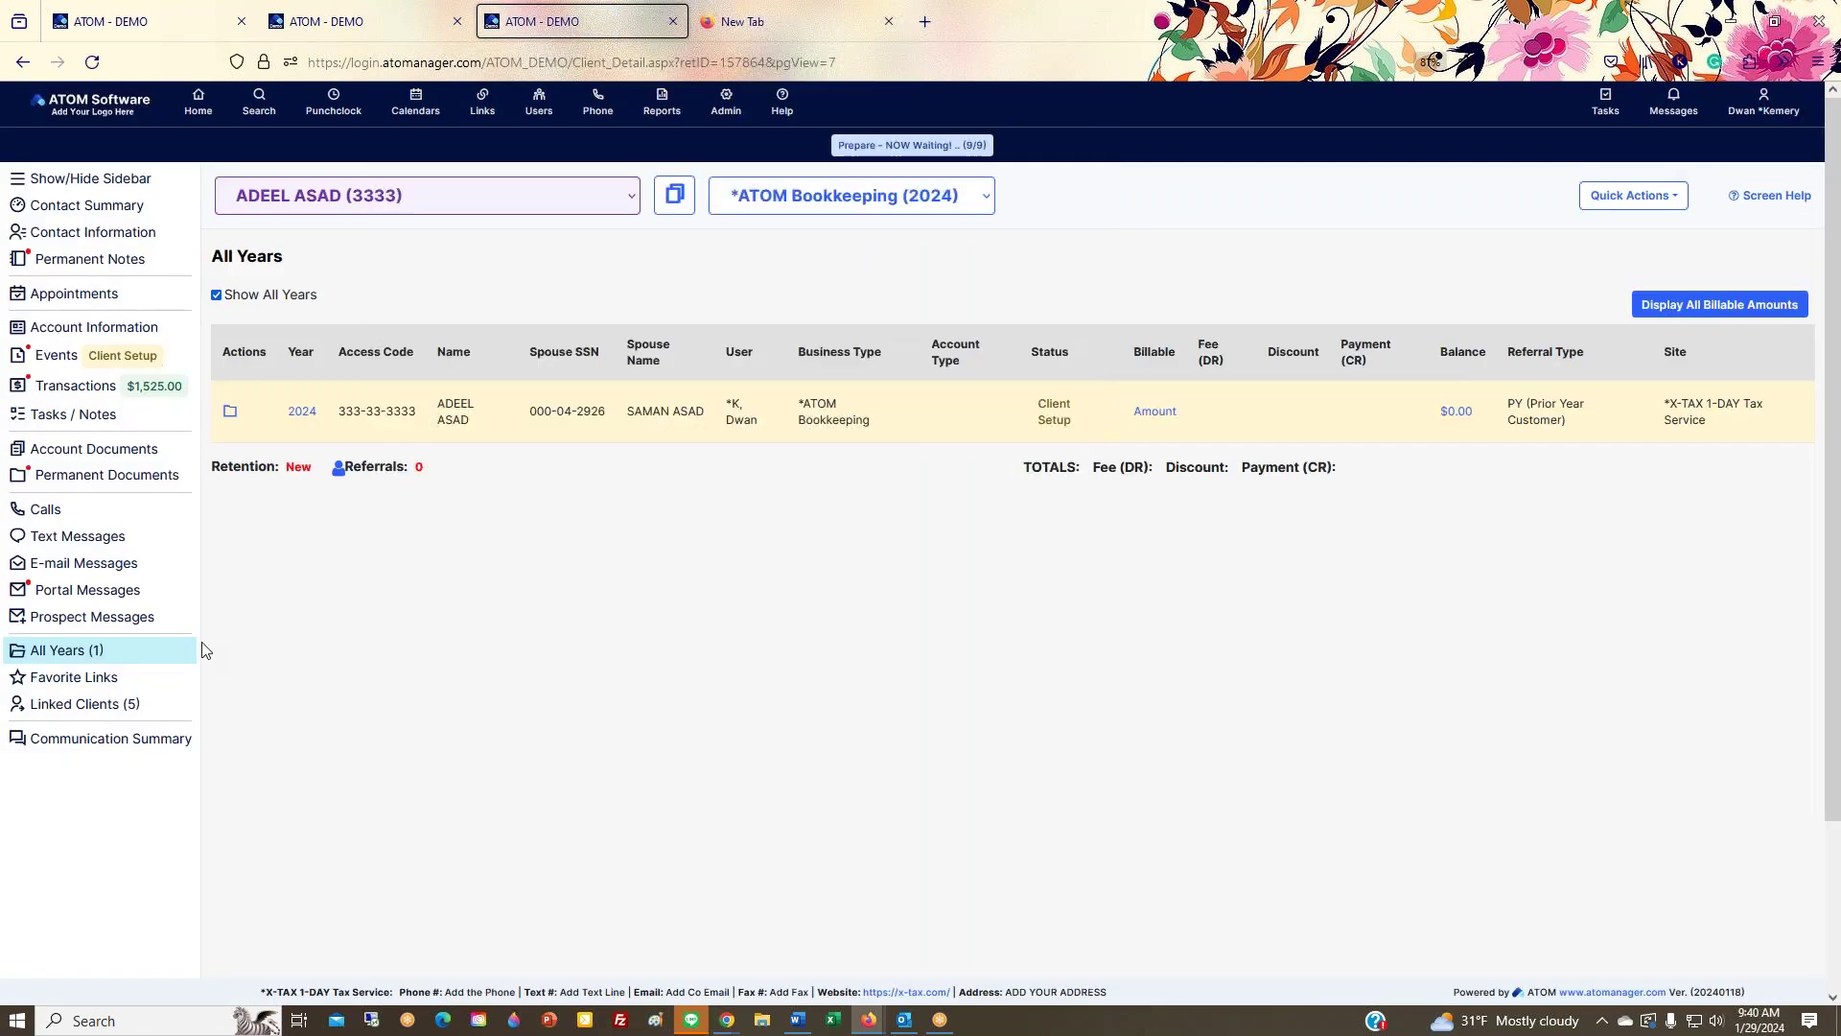
pyautogui.click(856, 211)
pyautogui.click(820, 263)
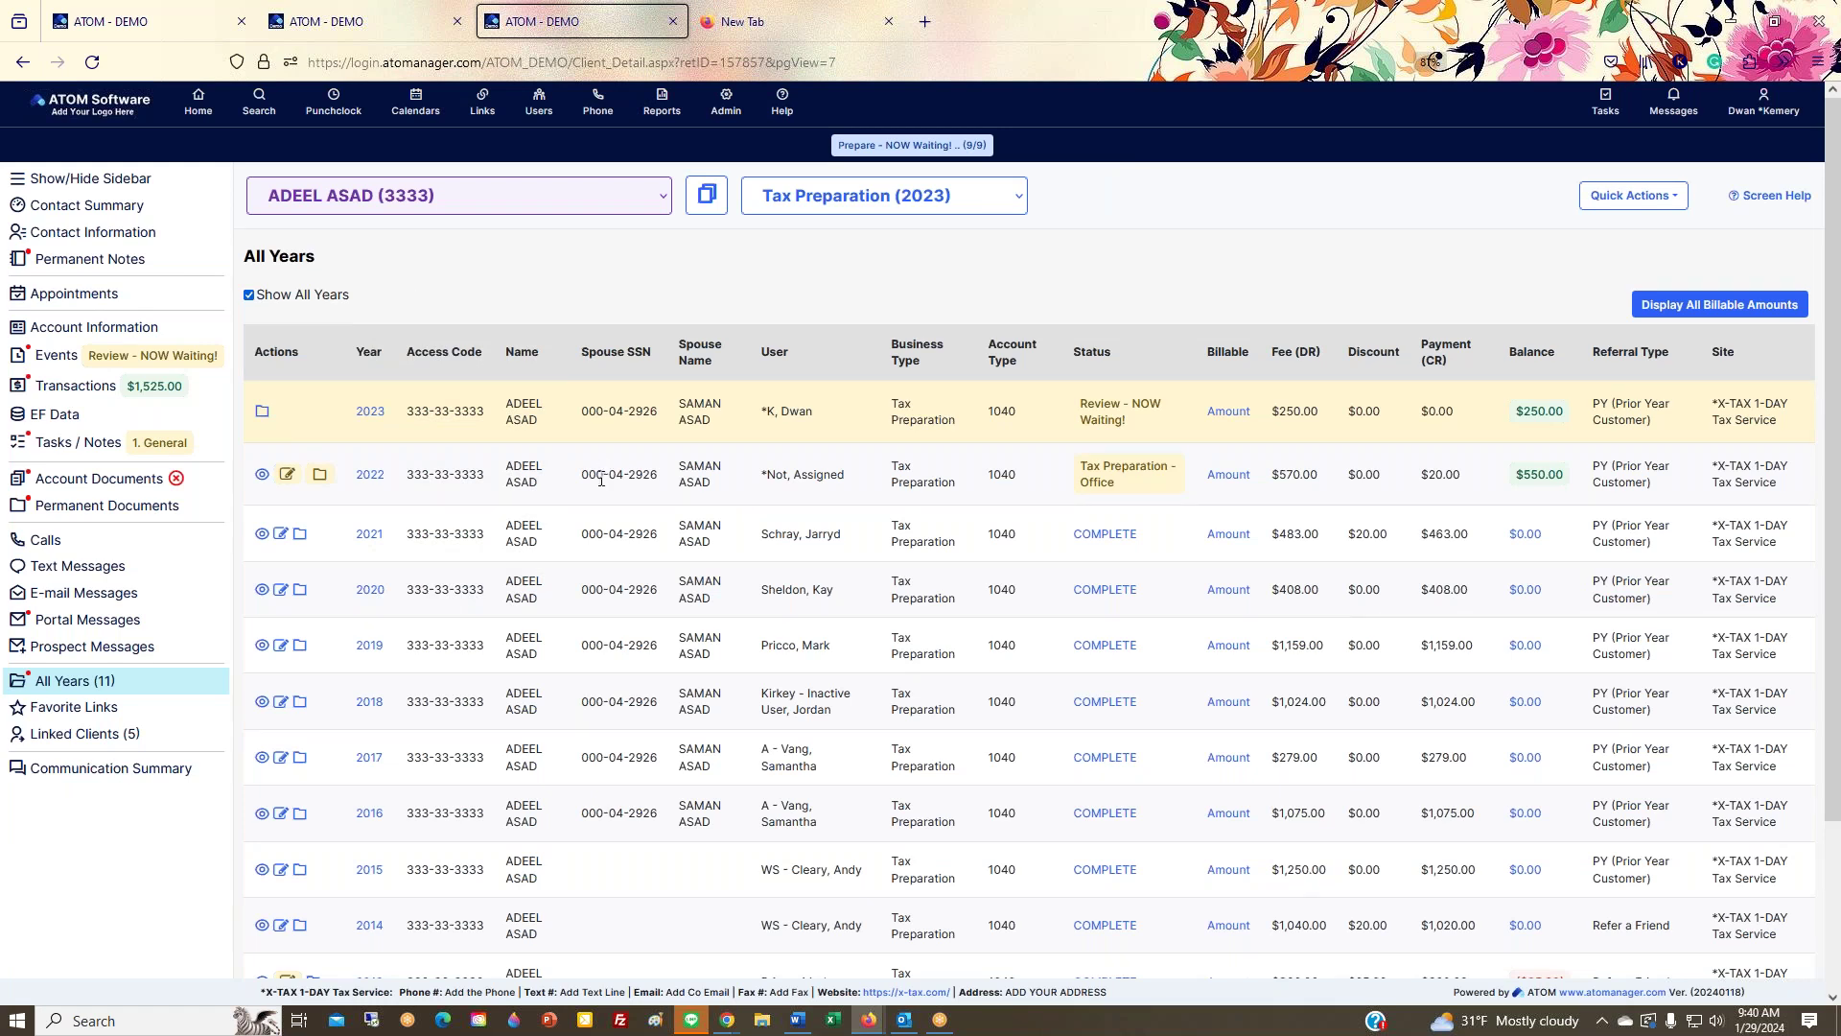
# Step: Open the client's Favorite Links, listing Basic Manual - 2020, Bank Routing Numbers and Tax Facts
pyautogui.scroll(-2, 601, 479)
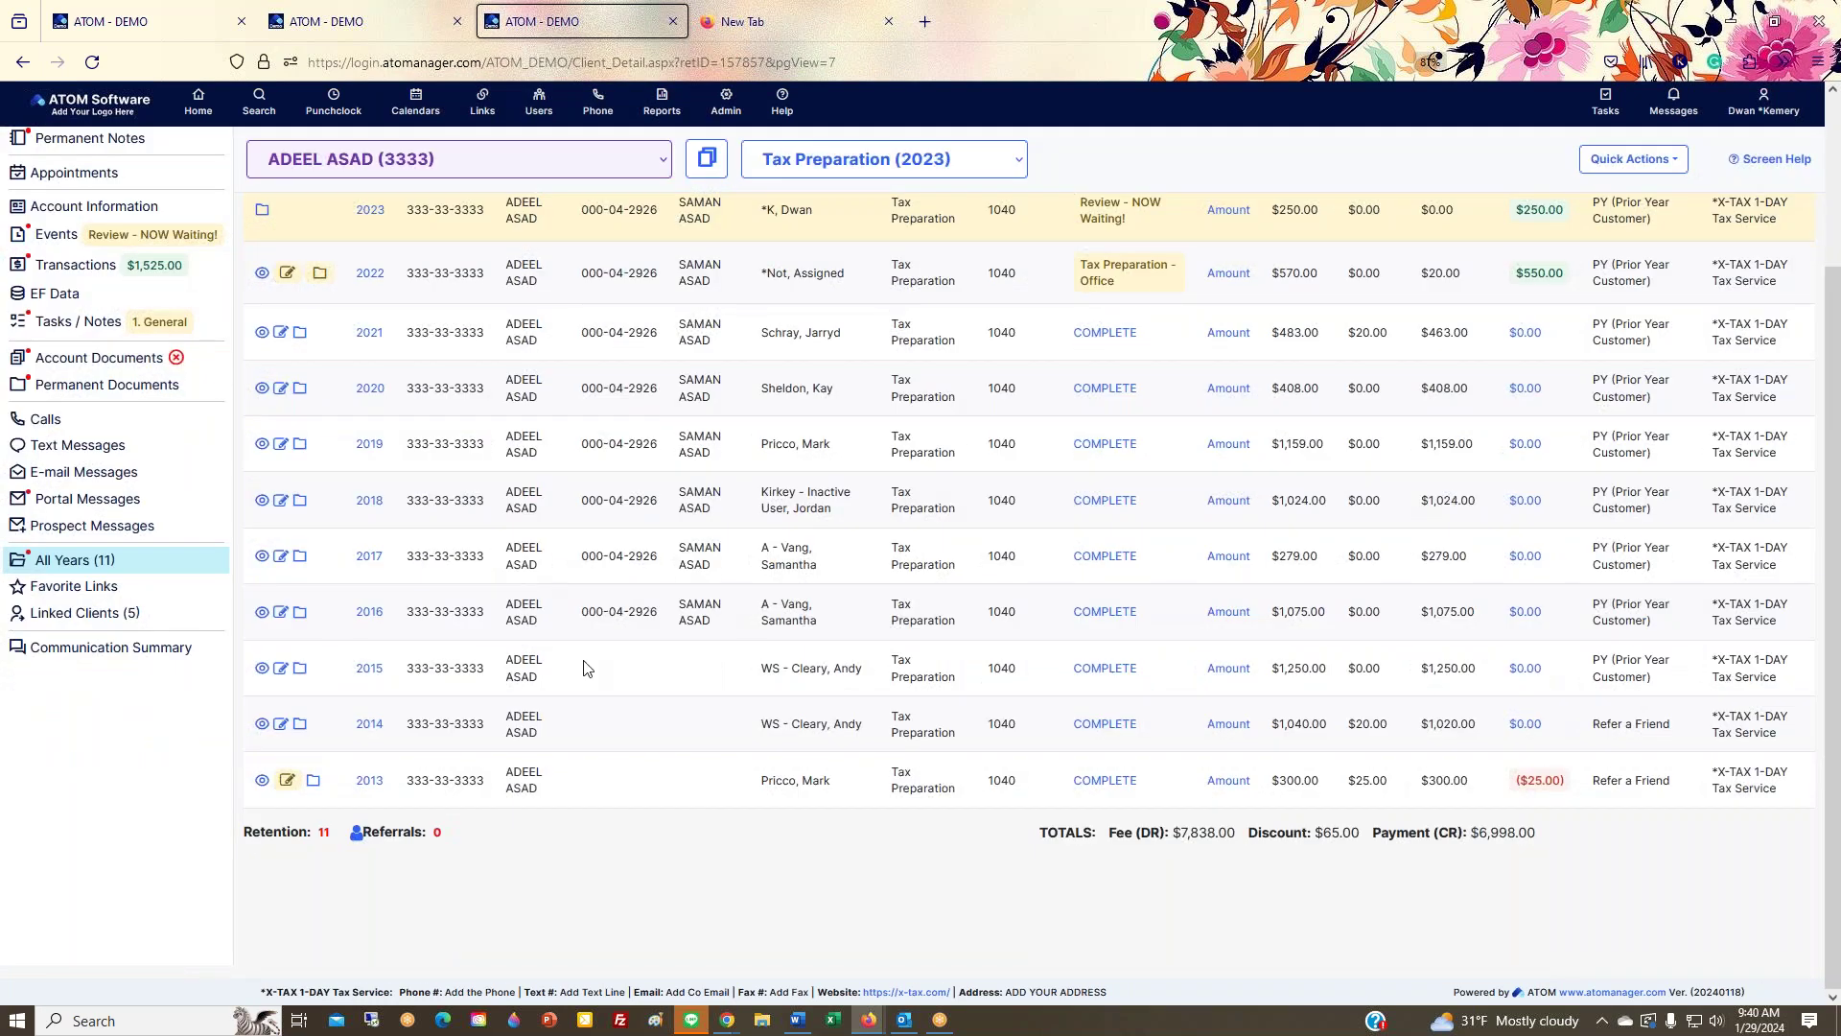
pyautogui.scroll(2, 588, 669)
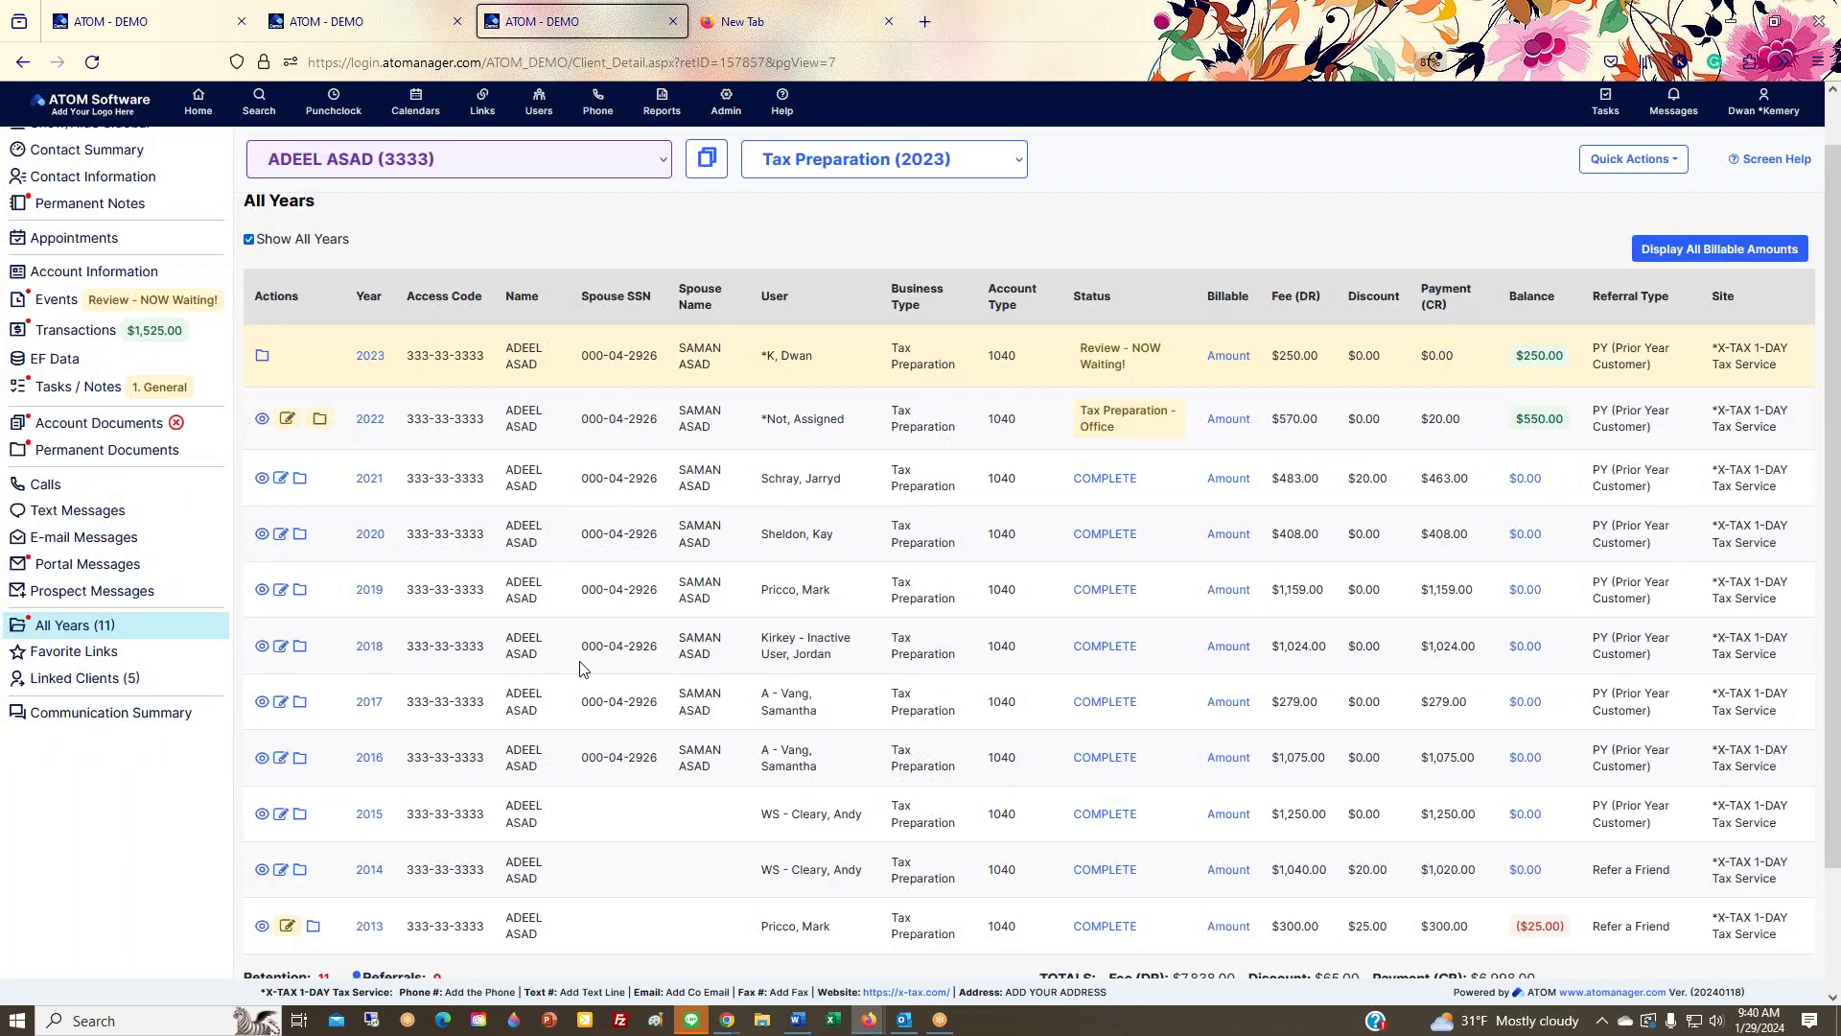
pyautogui.scroll(-2, 580, 669)
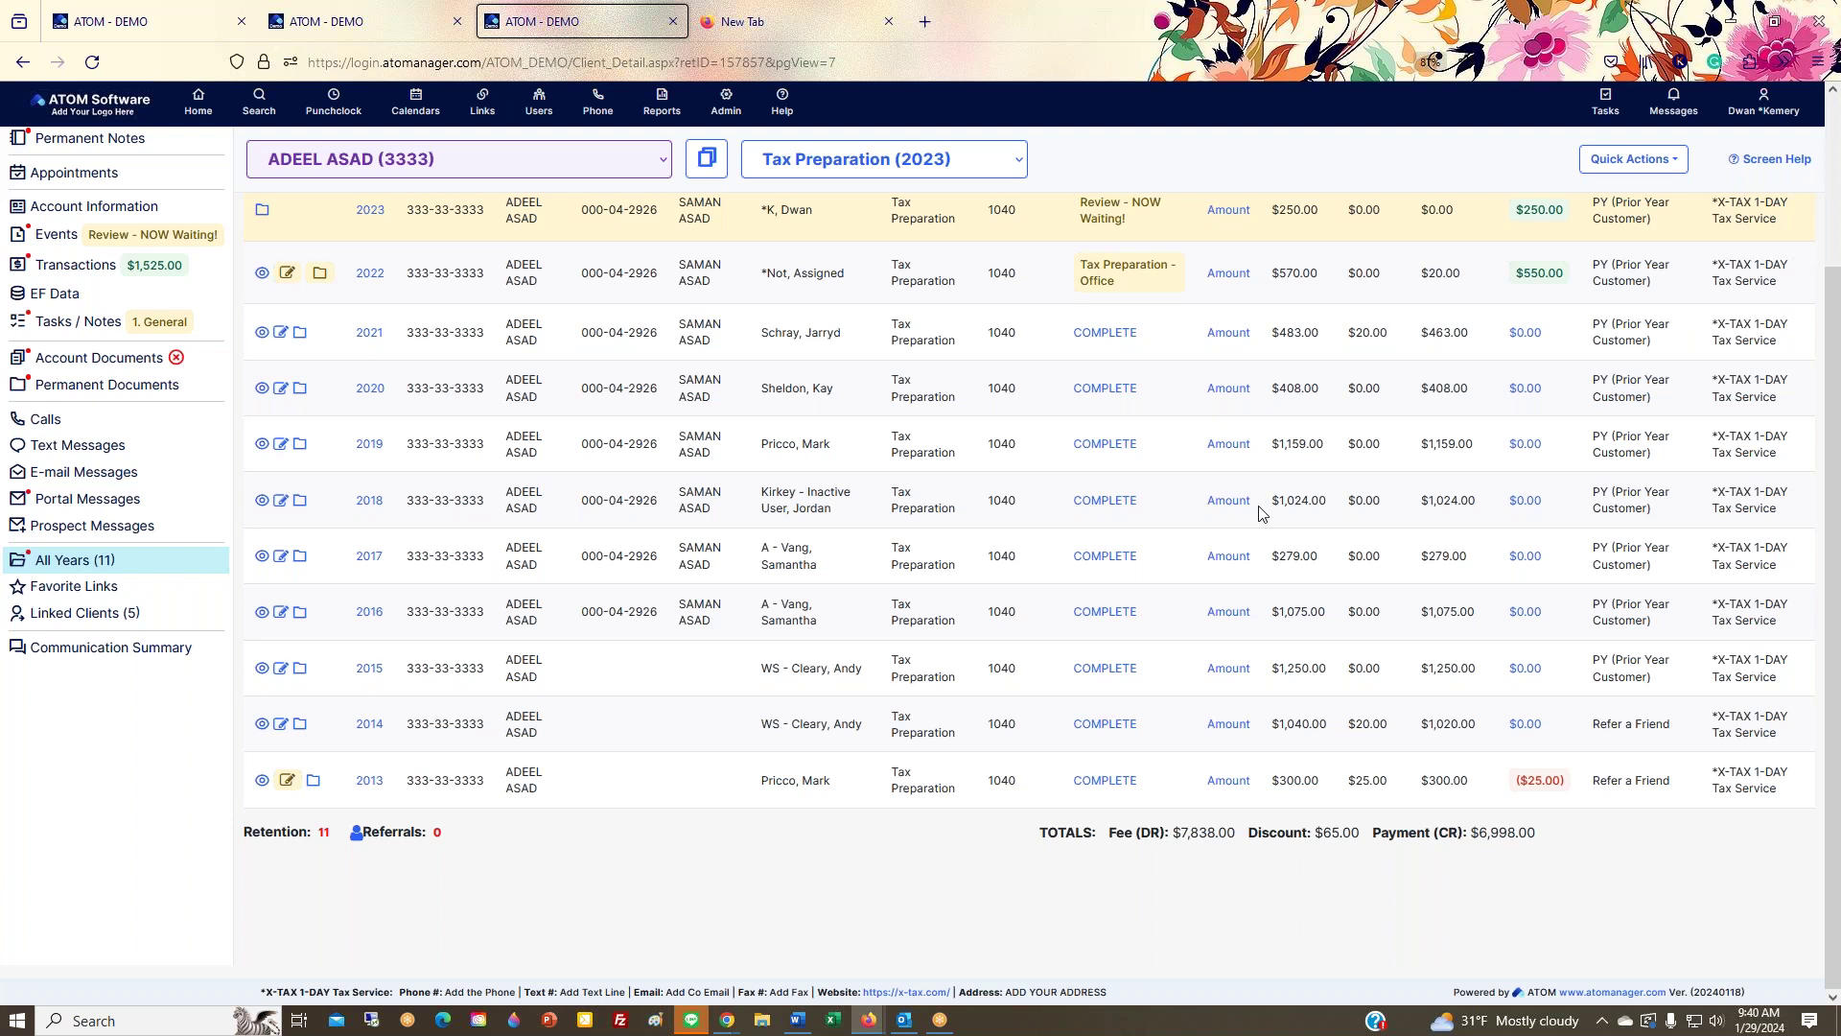
pyautogui.scroll(2, 1259, 508)
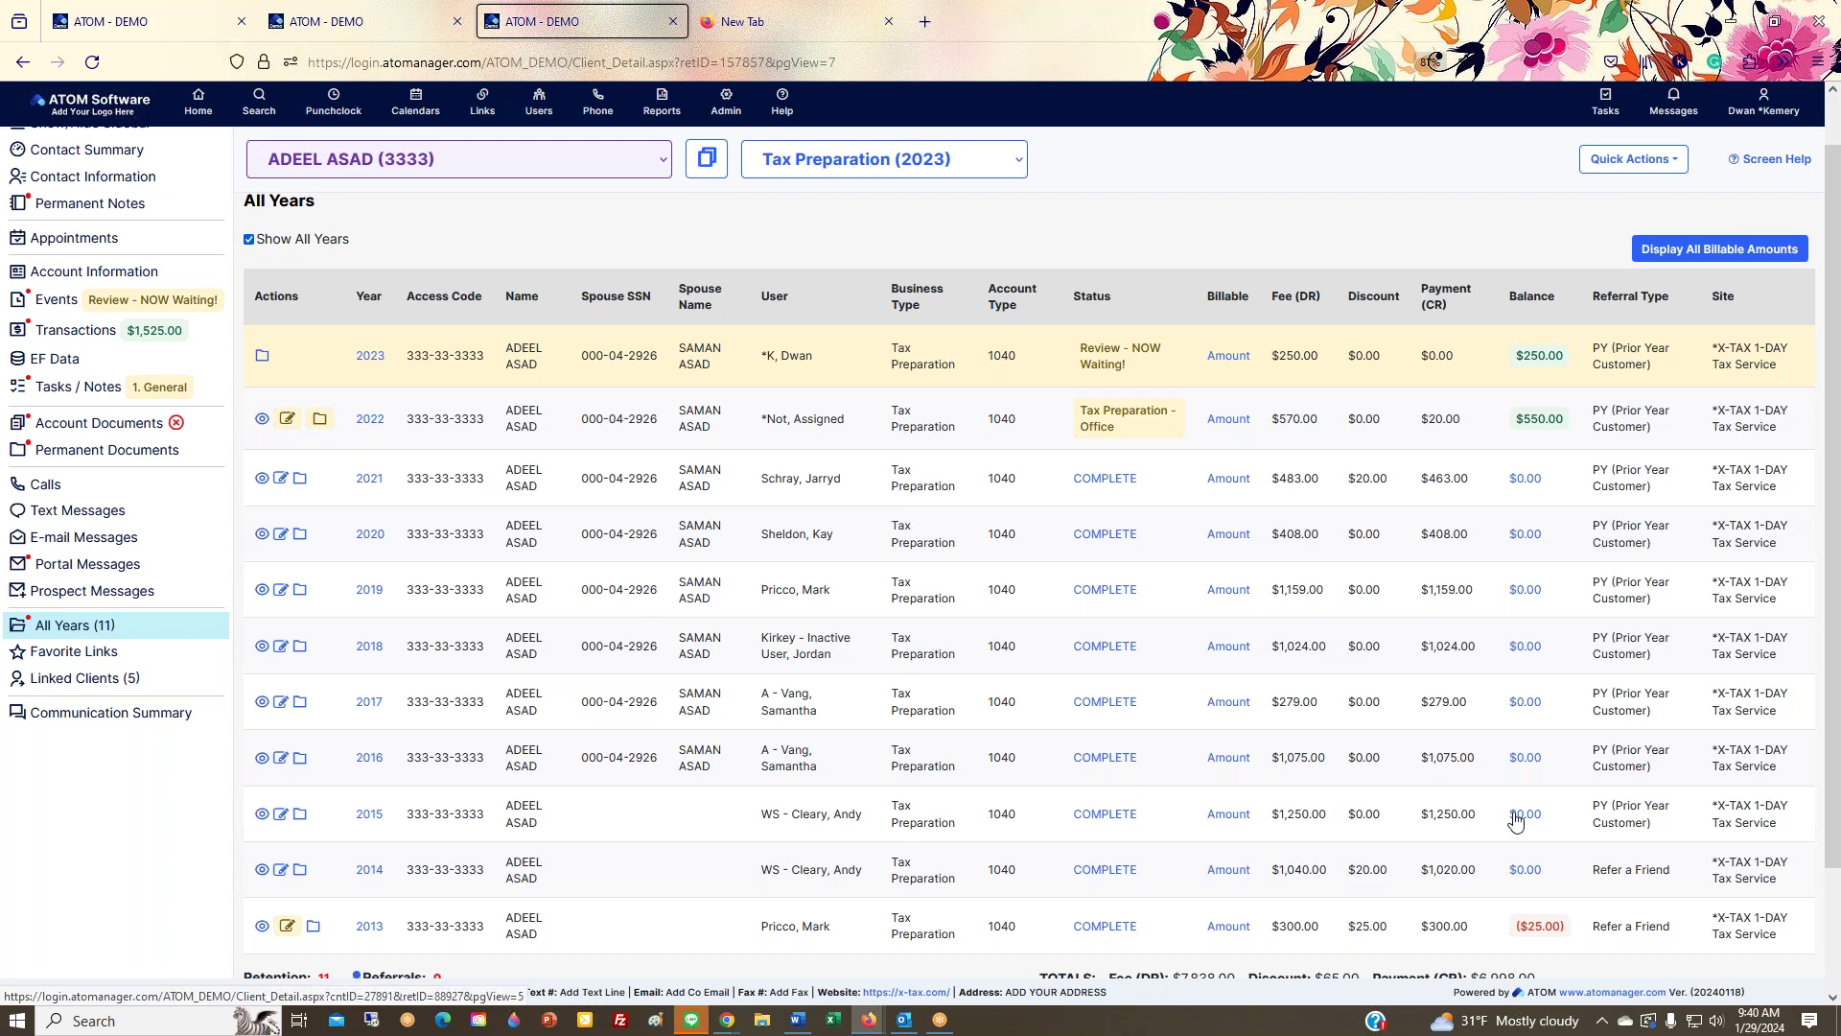
pyautogui.click(135, 664)
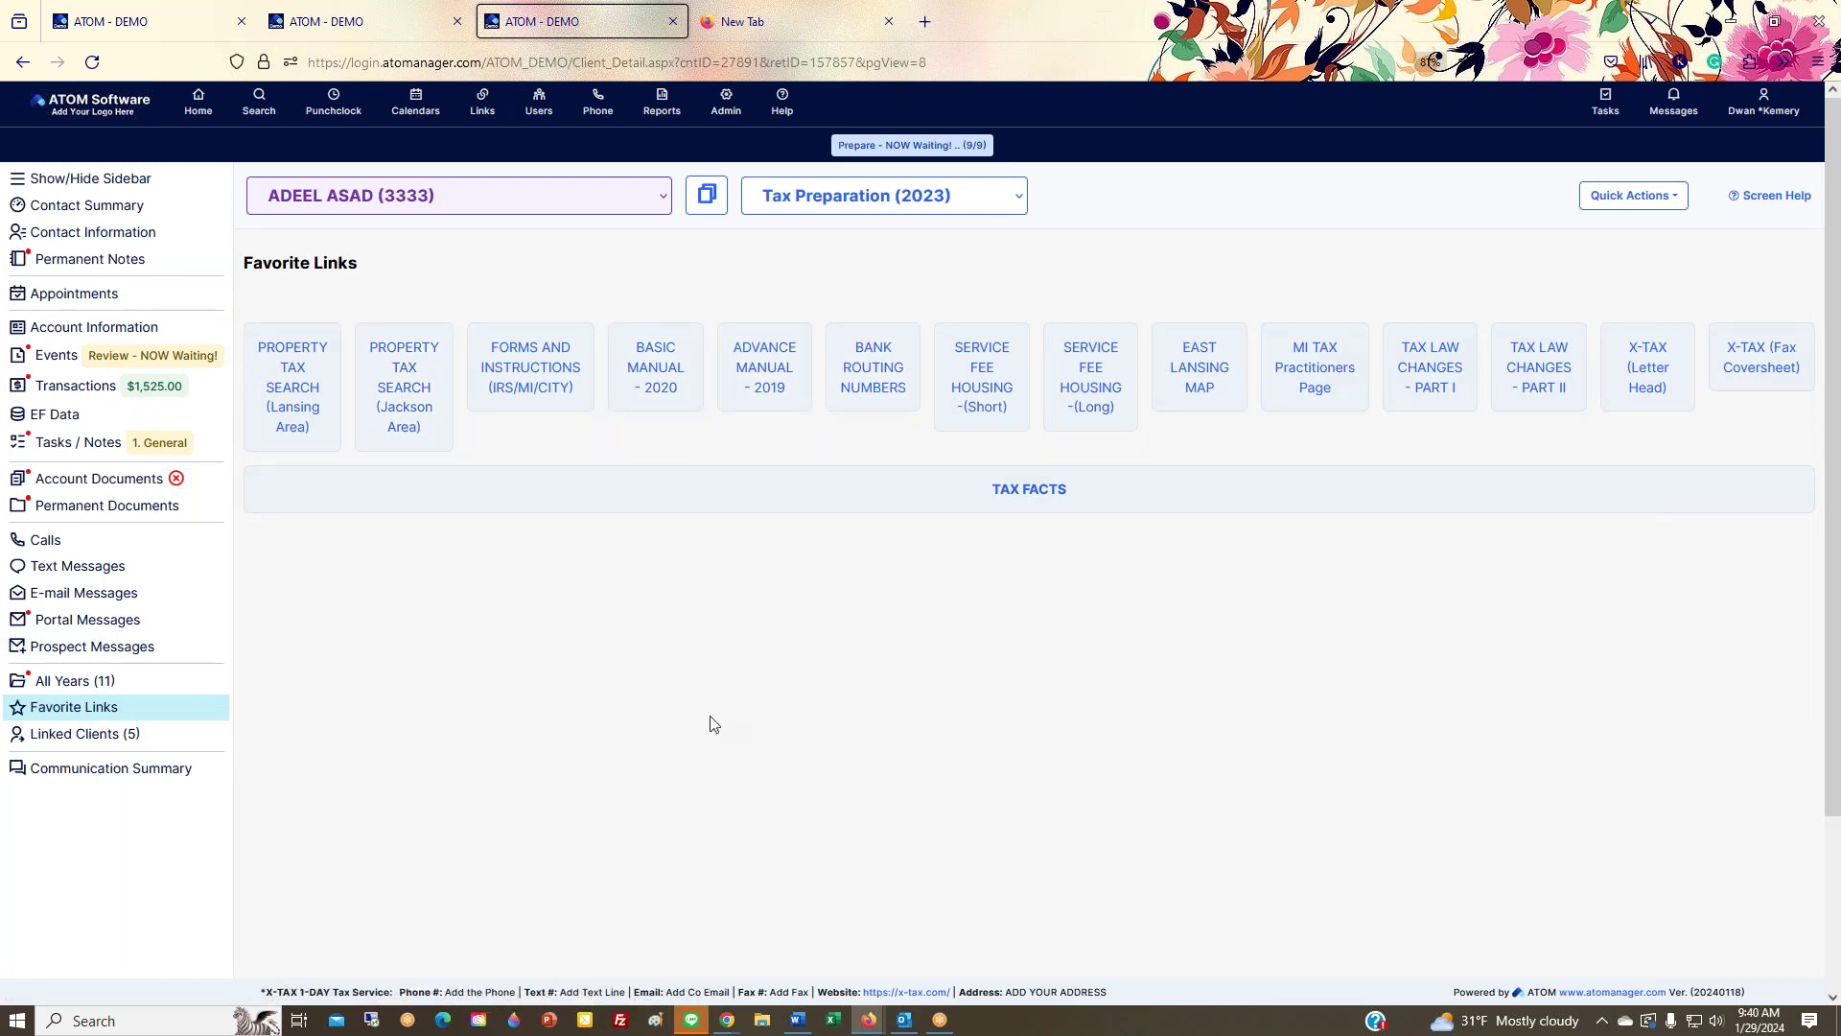
# Step: View the five Linked Clients, including B&C PHARMACY INC, and start adding a new linked client
pyautogui.click(94, 736)
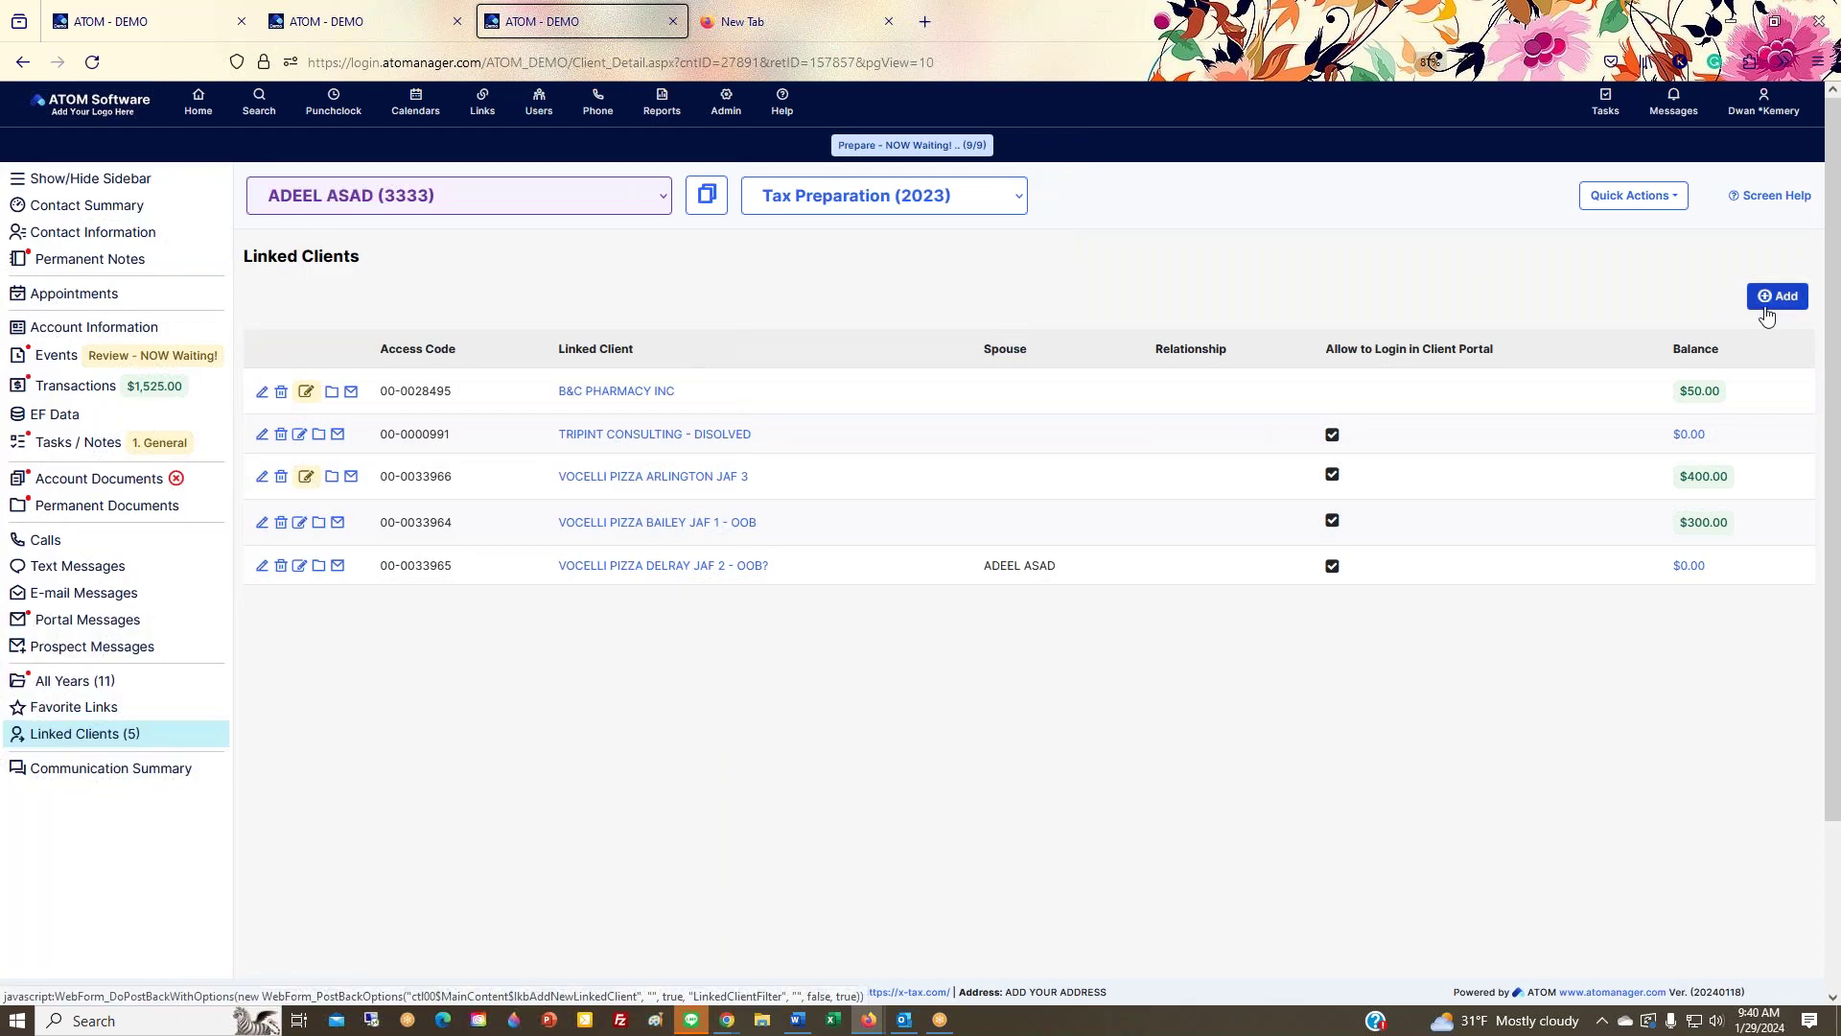
pyautogui.click(1776, 297)
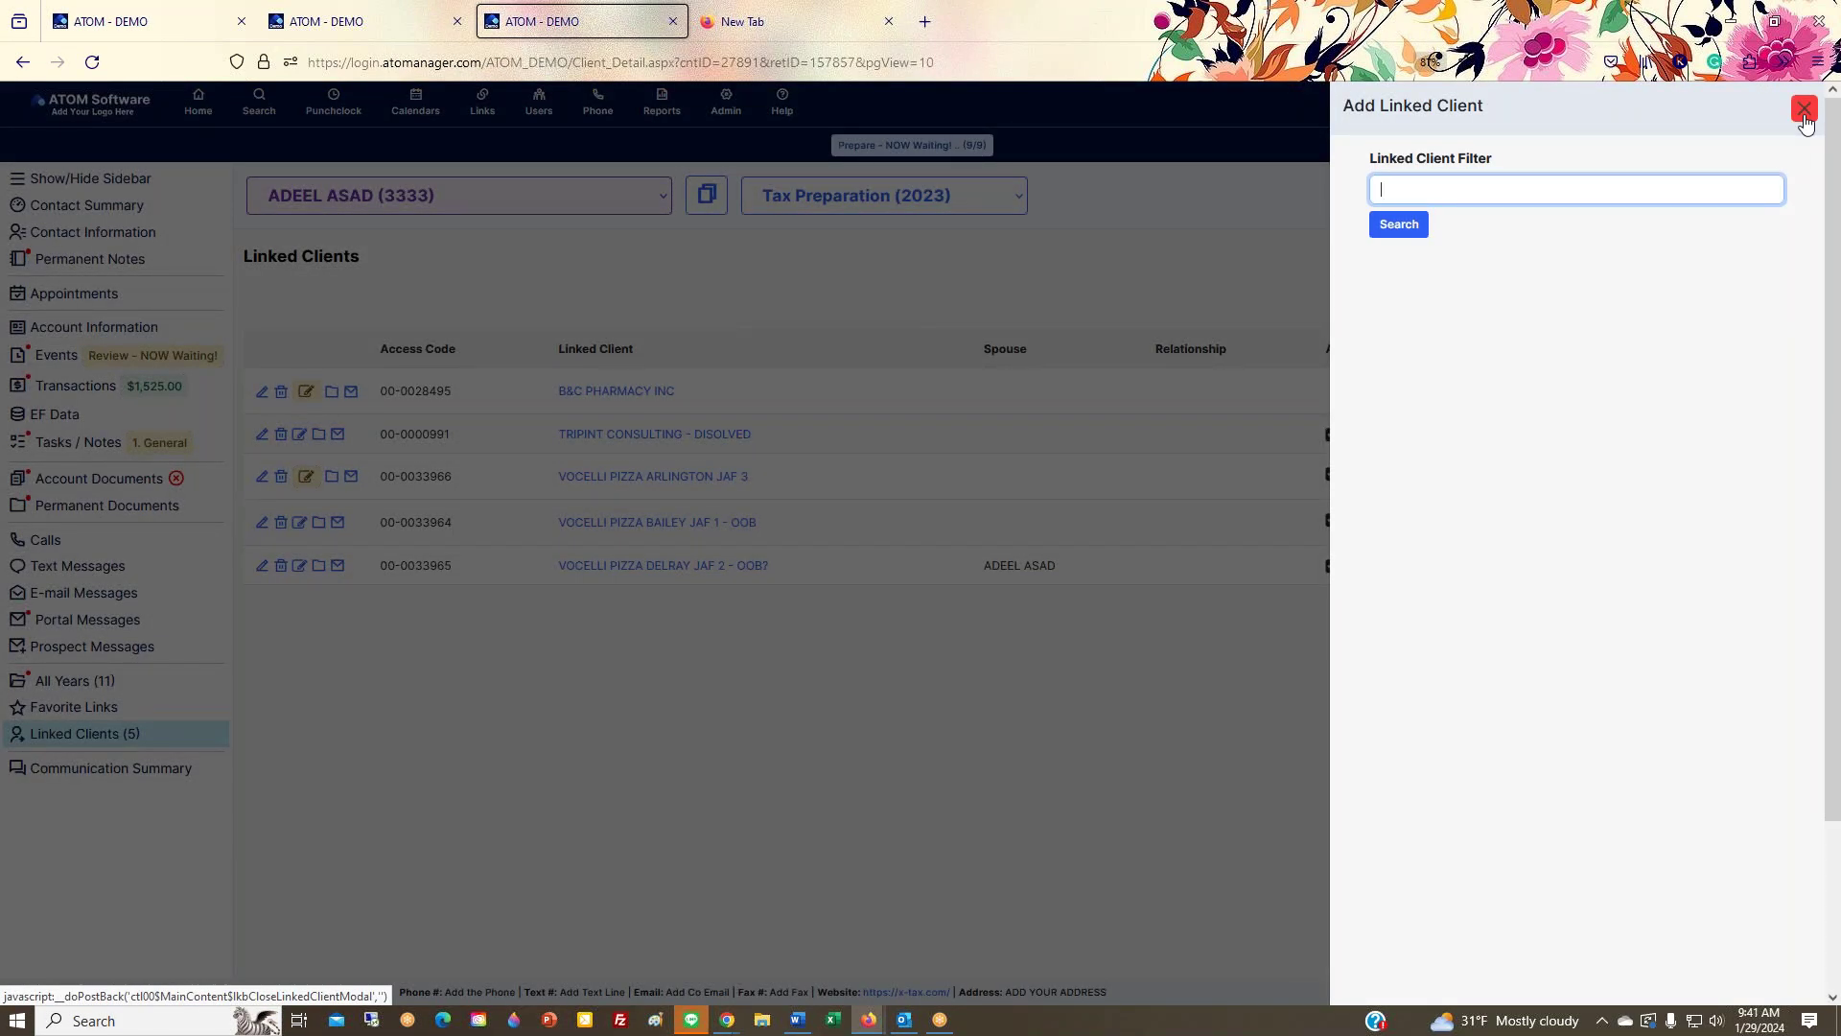
pyautogui.write('atom soft')
pyautogui.press('Return')
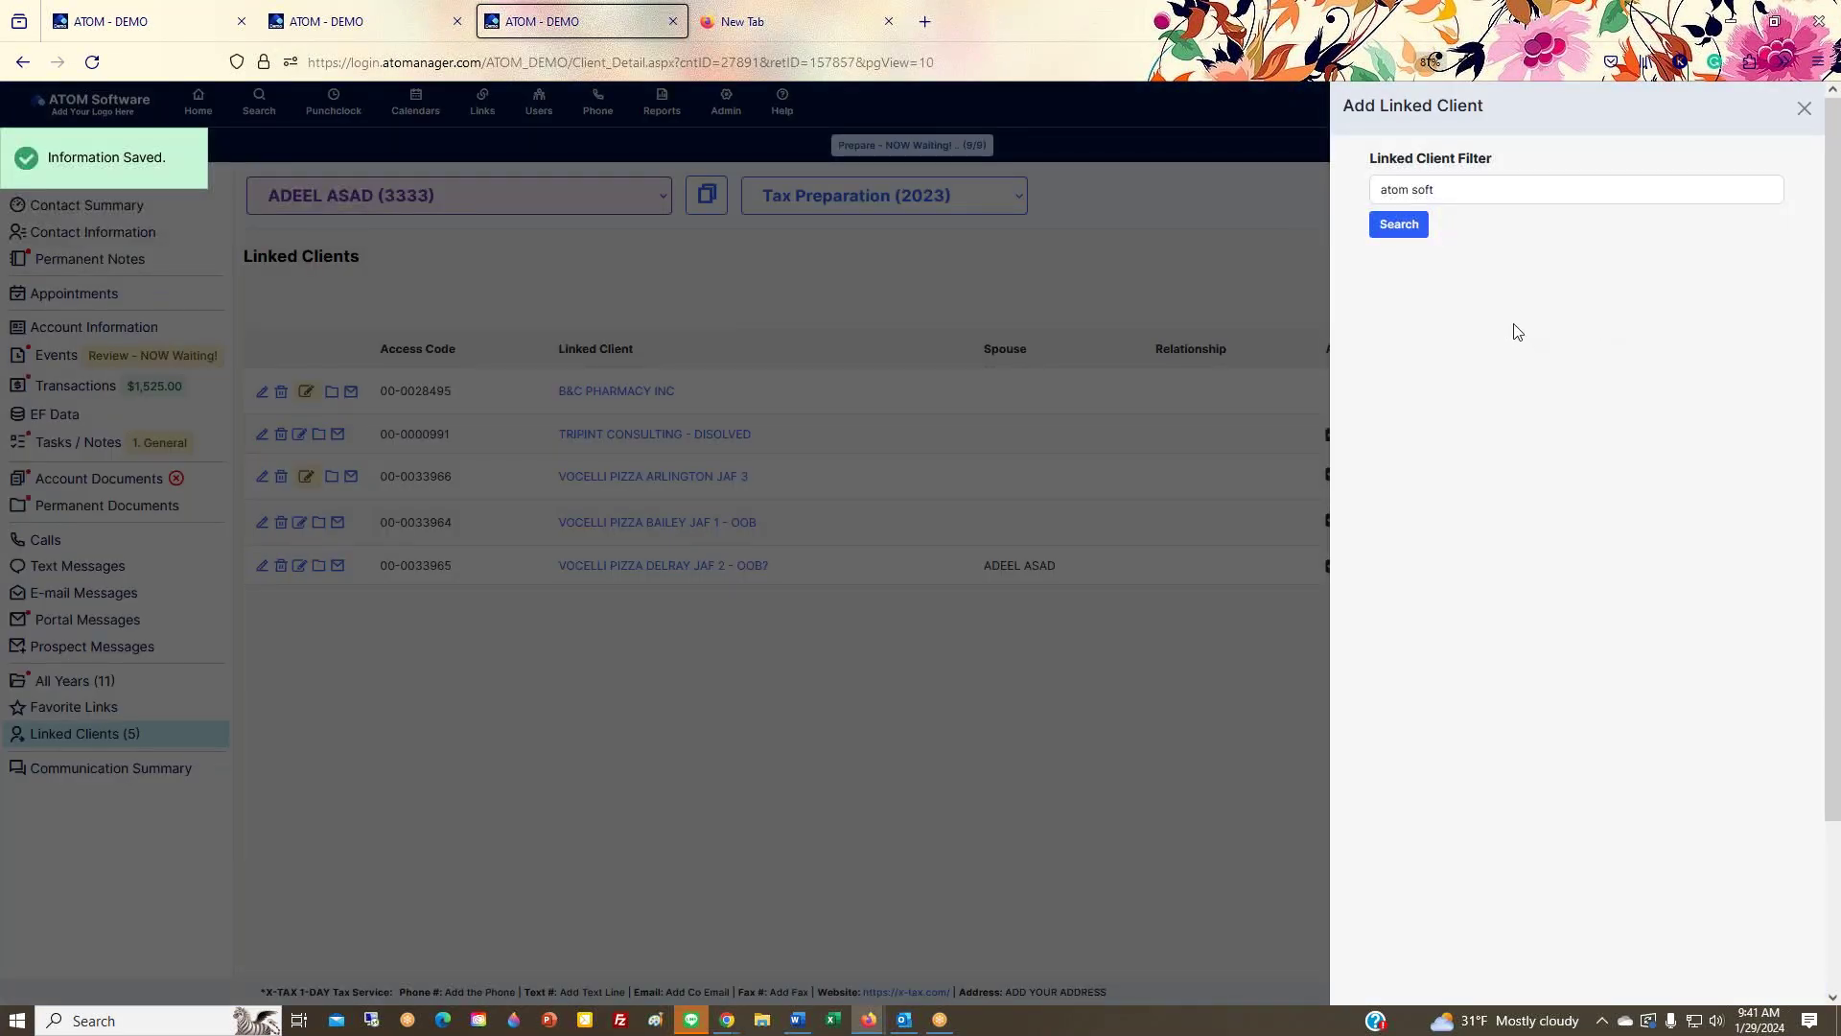
pyautogui.click(1423, 226)
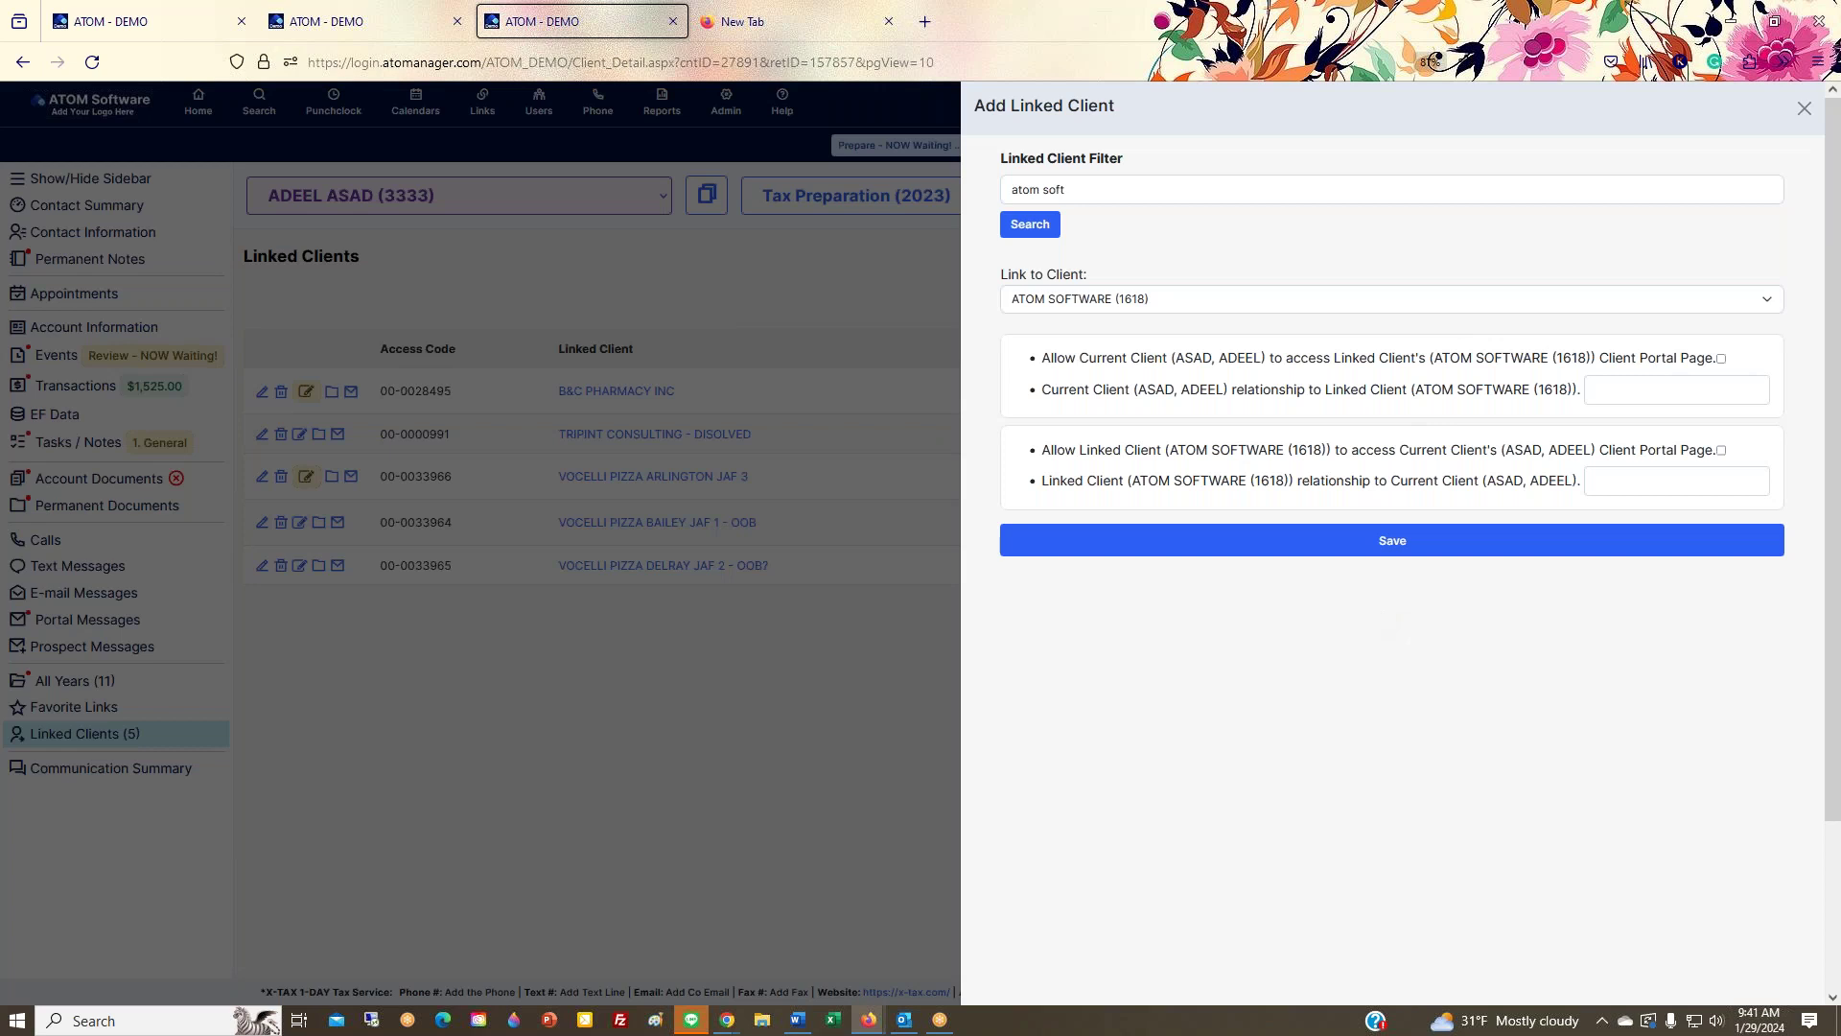
pyautogui.click(1803, 112)
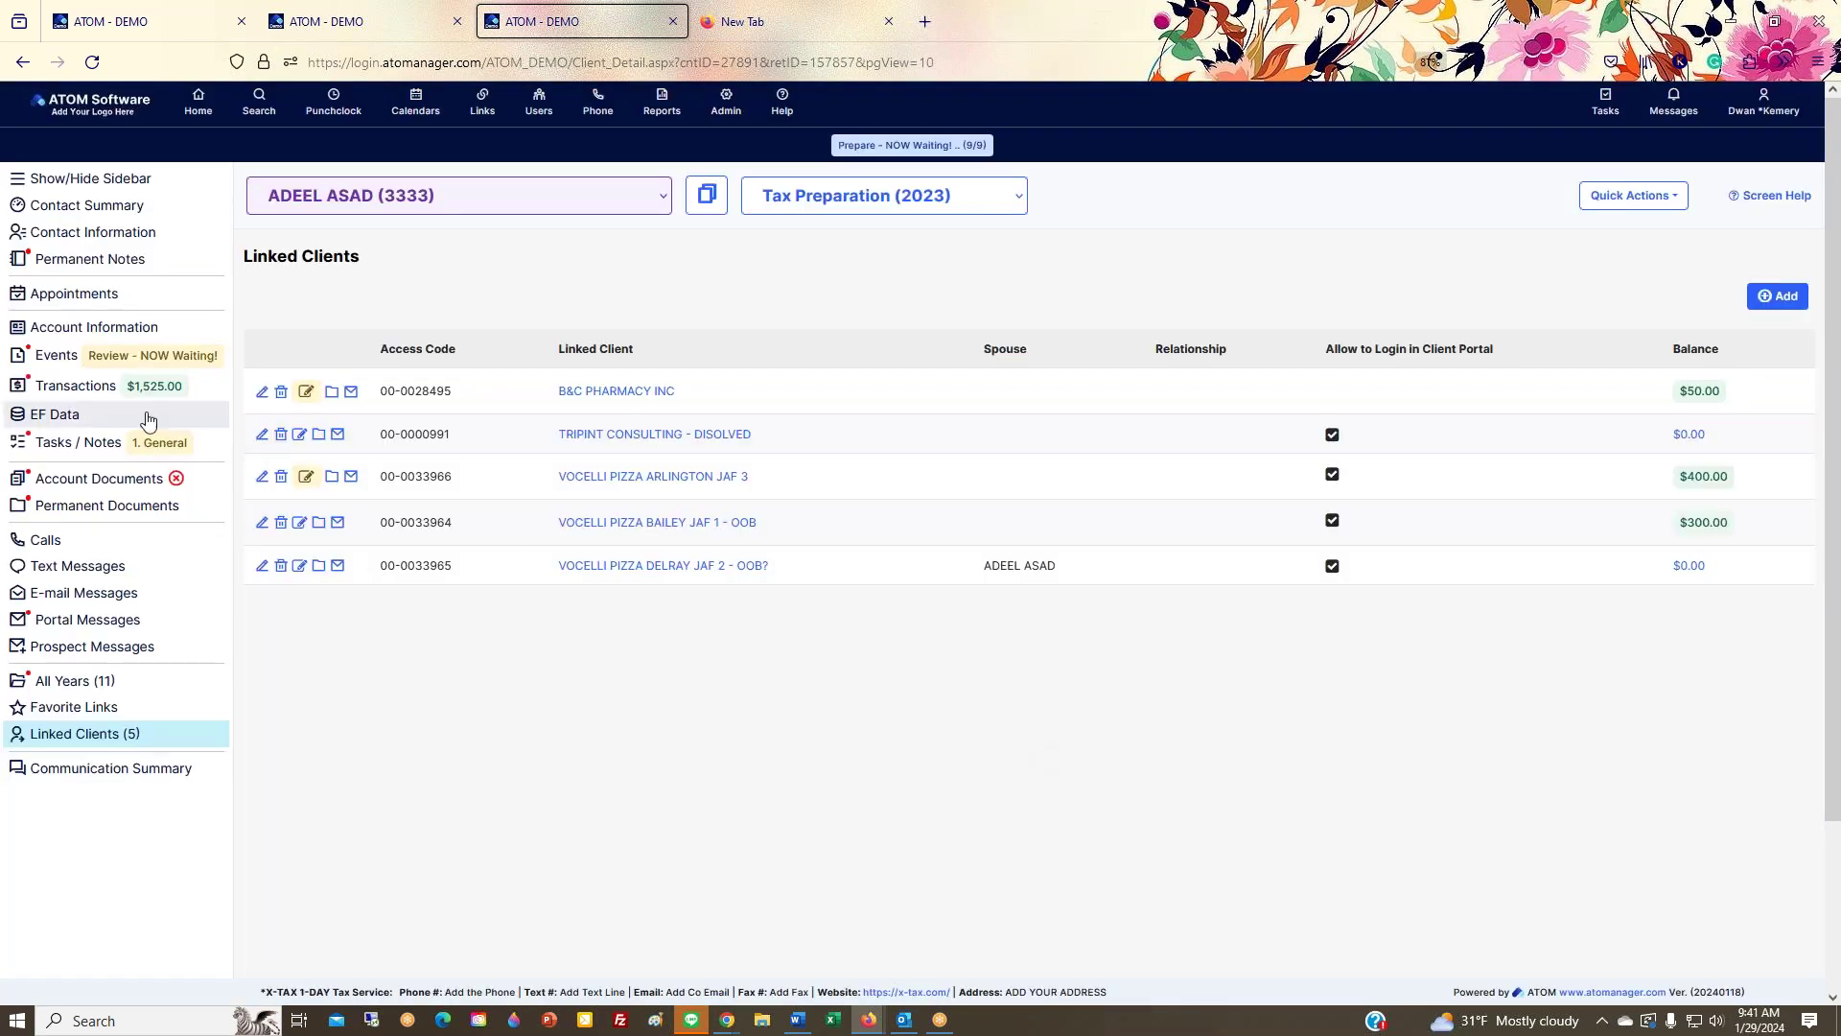
# Step: Review the client's Events with All Events and Status toggled on and off, then go Home
pyautogui.click(67, 363)
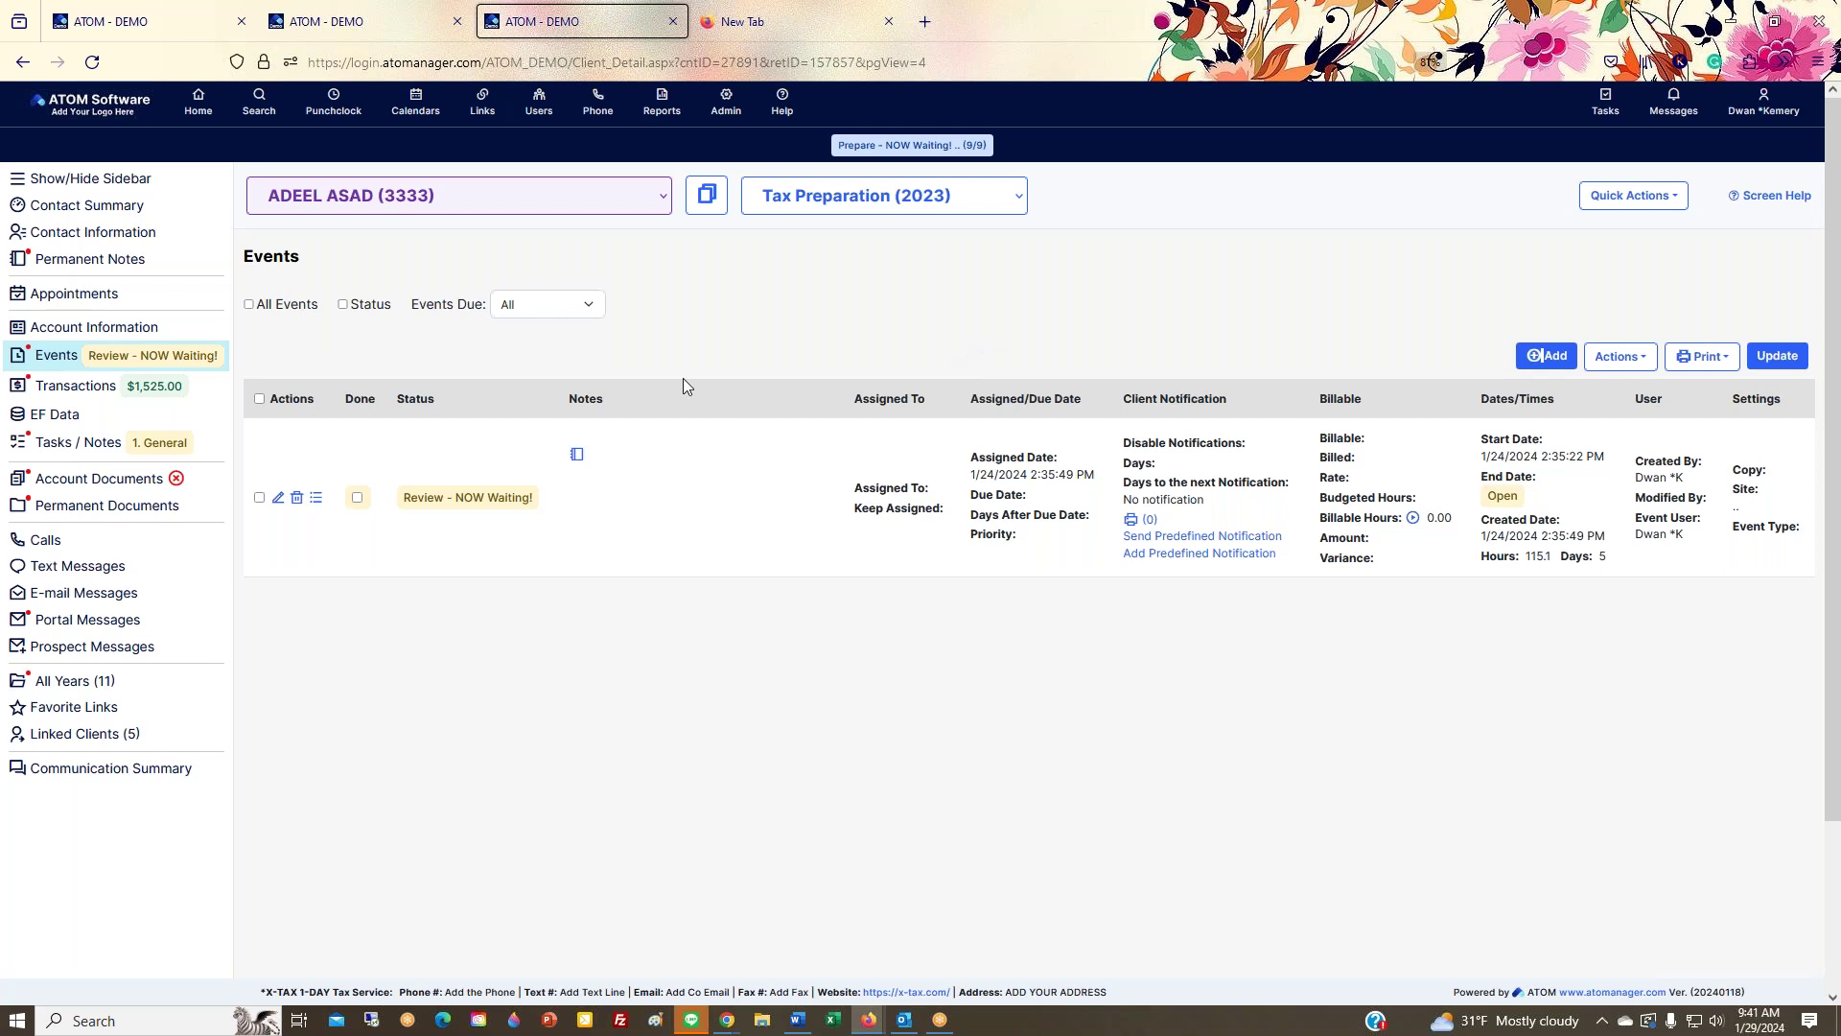
pyautogui.click(250, 305)
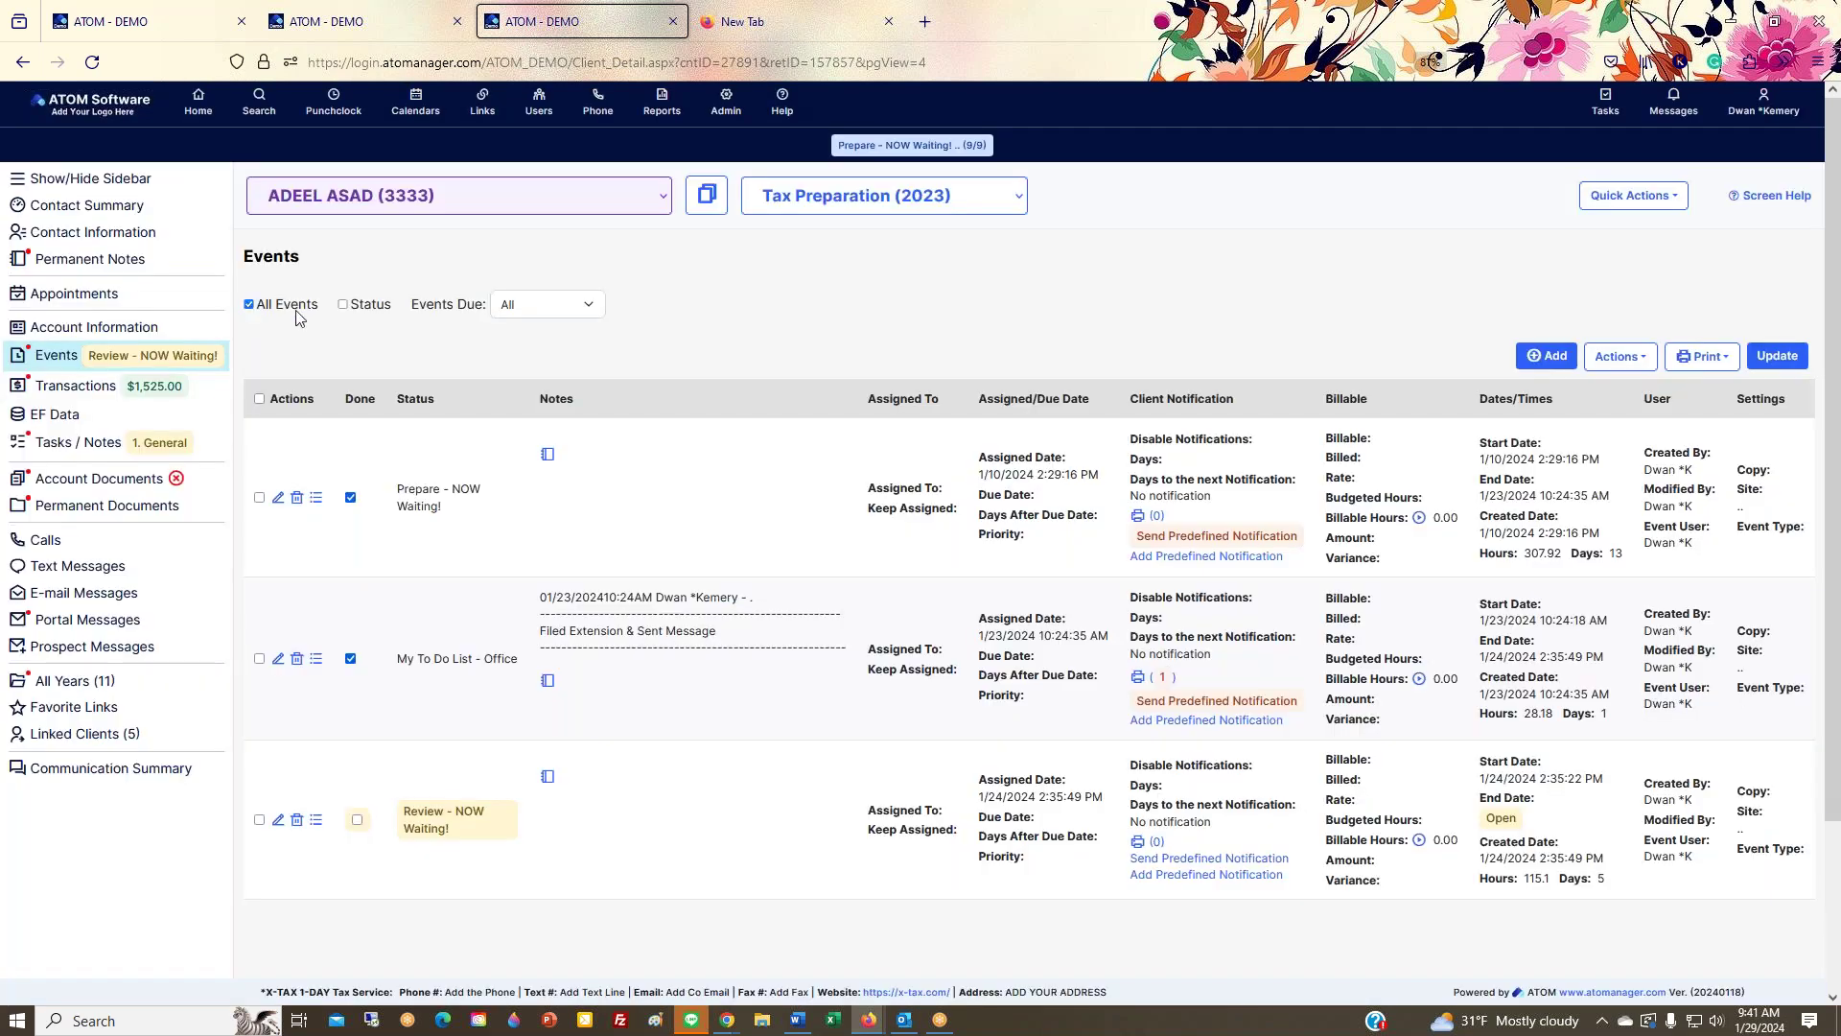
pyautogui.click(344, 305)
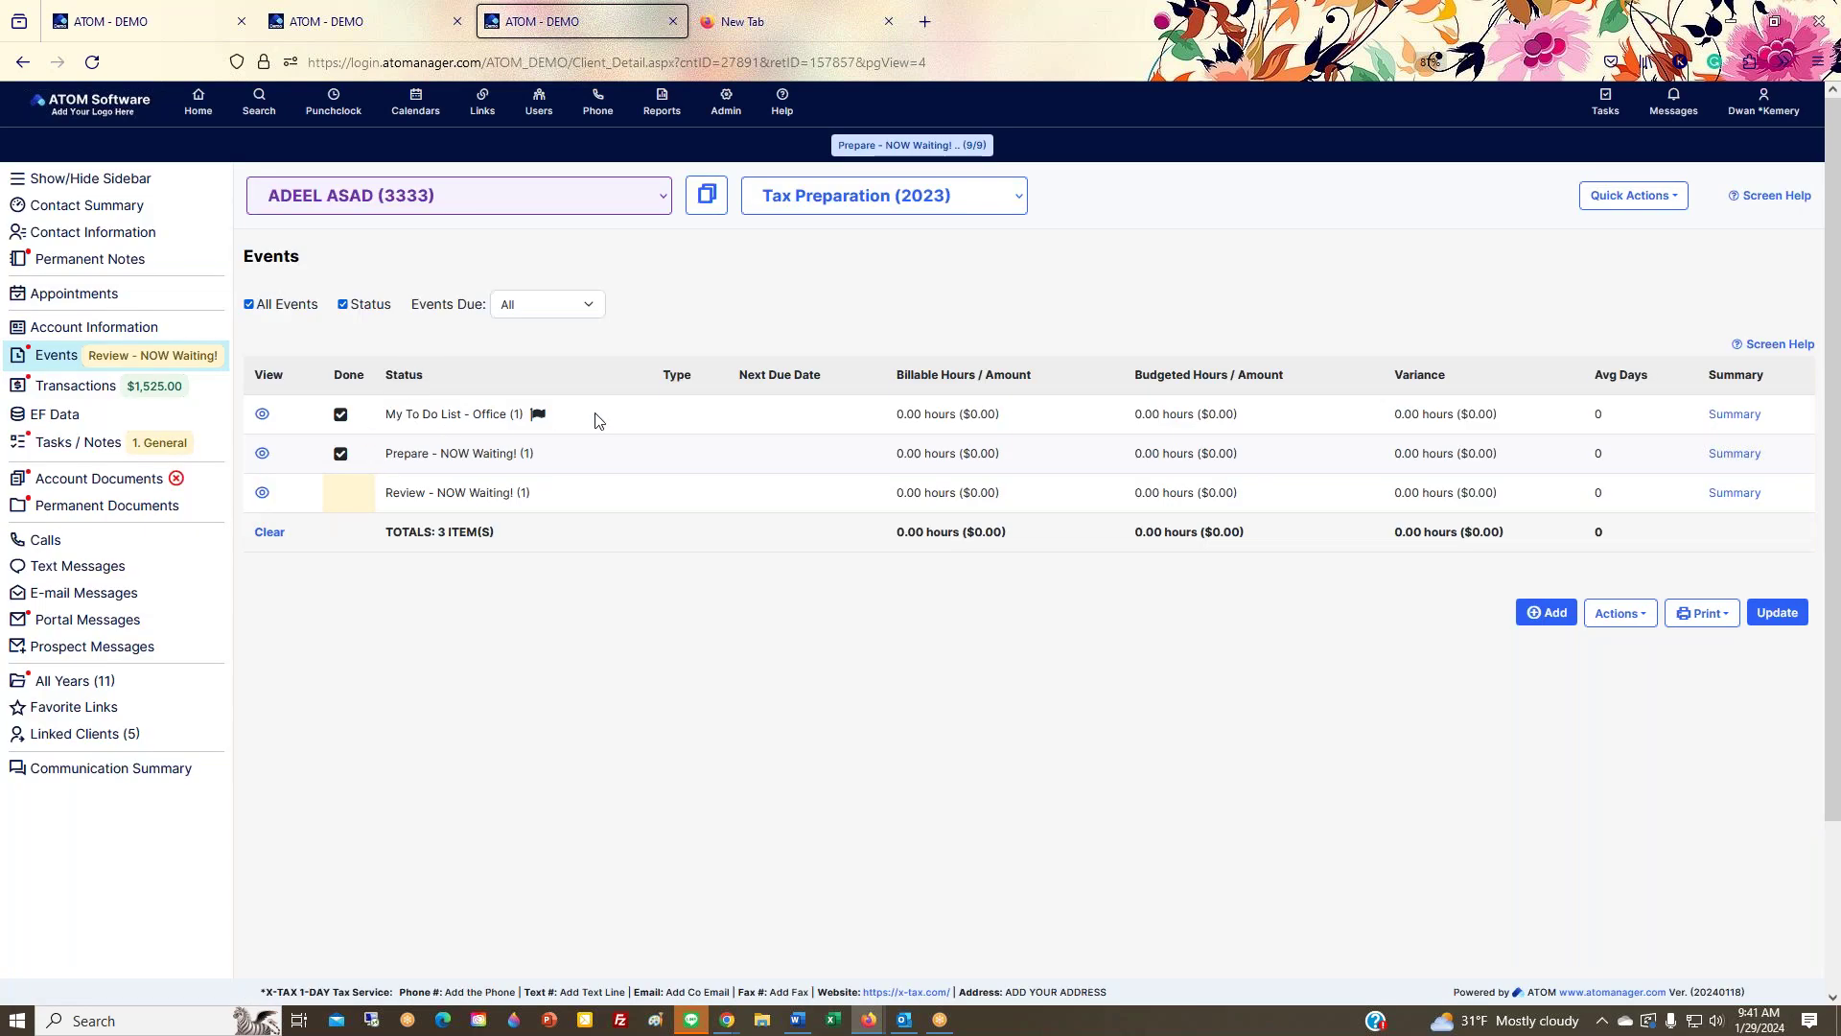
pyautogui.click(343, 305)
pyautogui.click(249, 304)
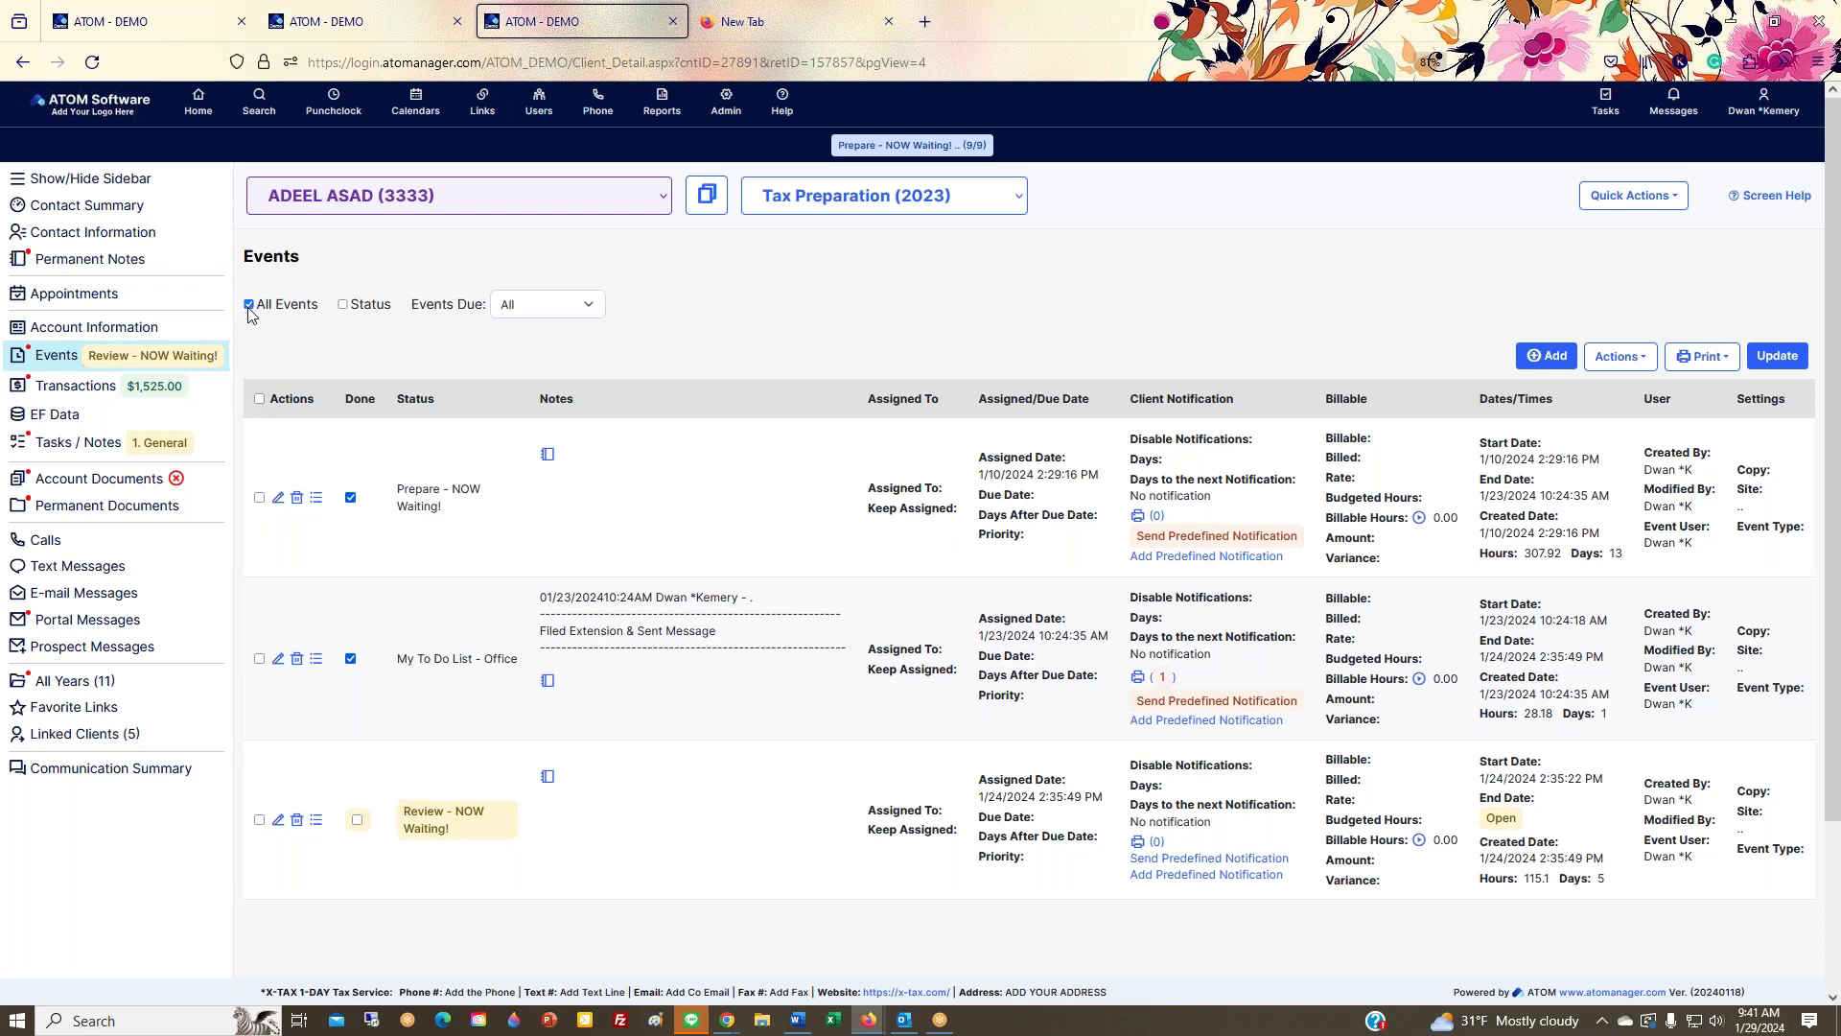
pyautogui.click(249, 304)
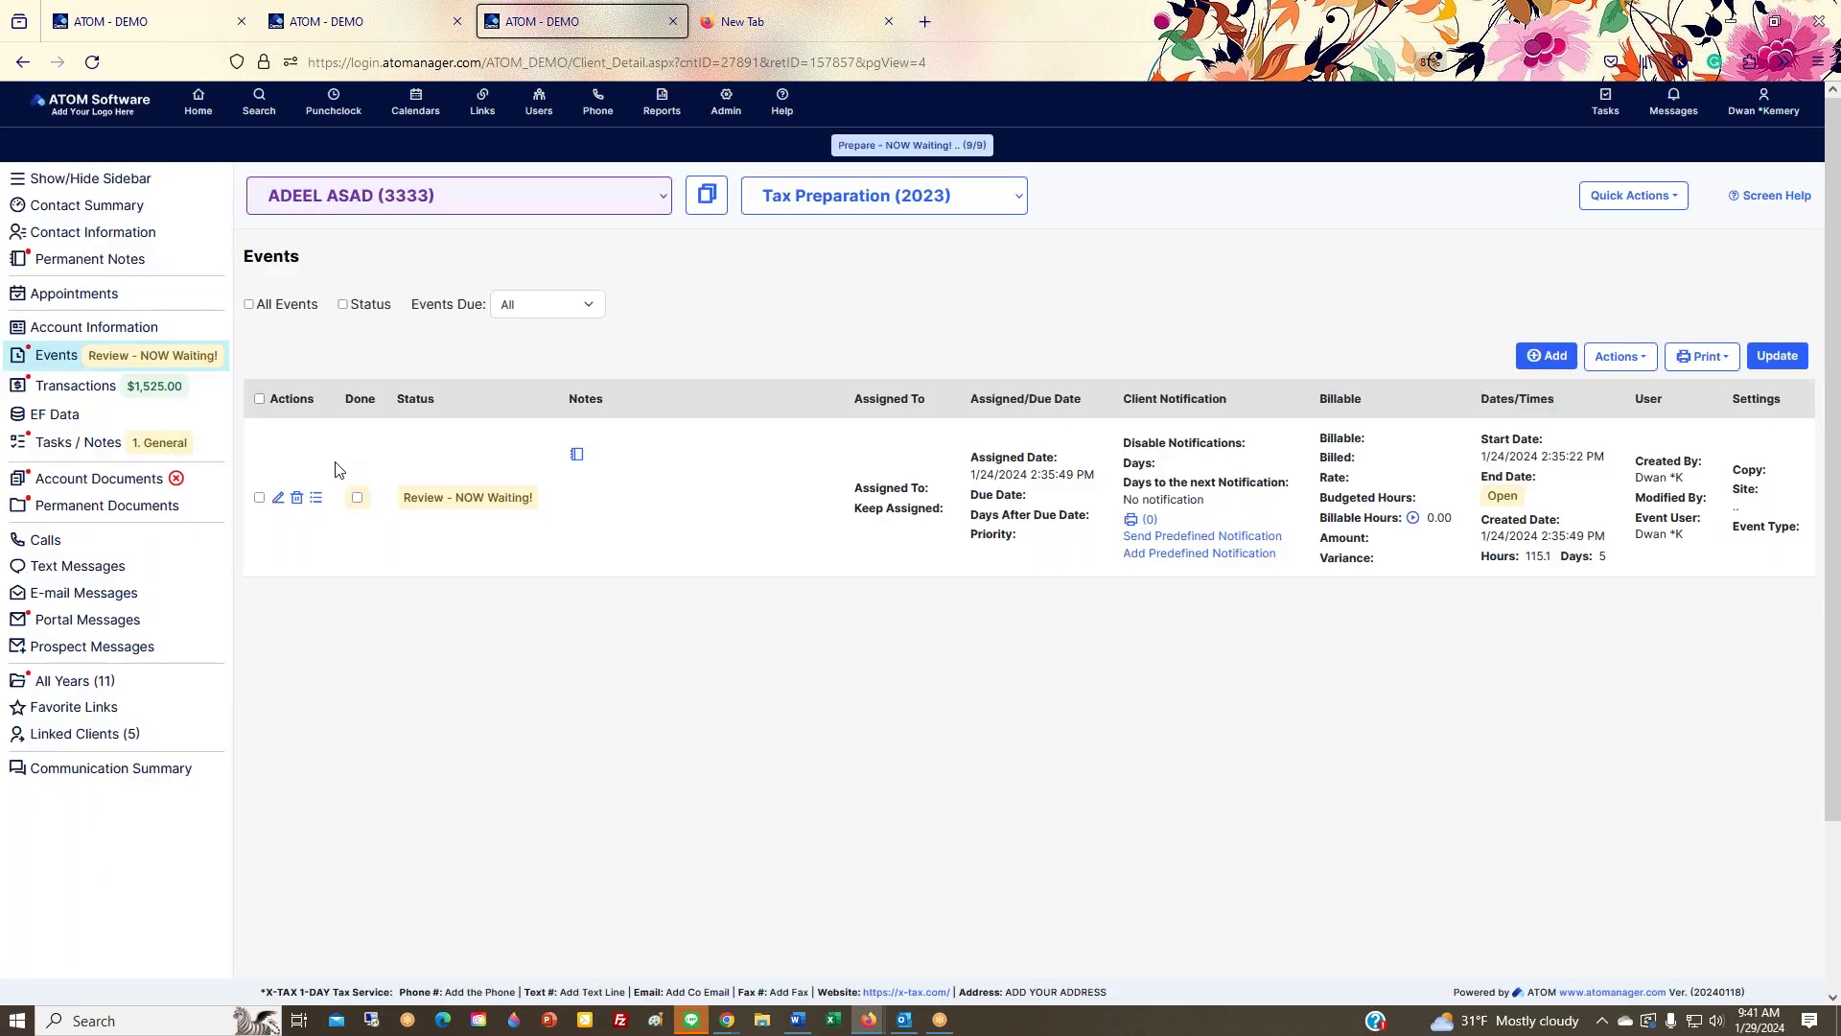
pyautogui.click(193, 118)
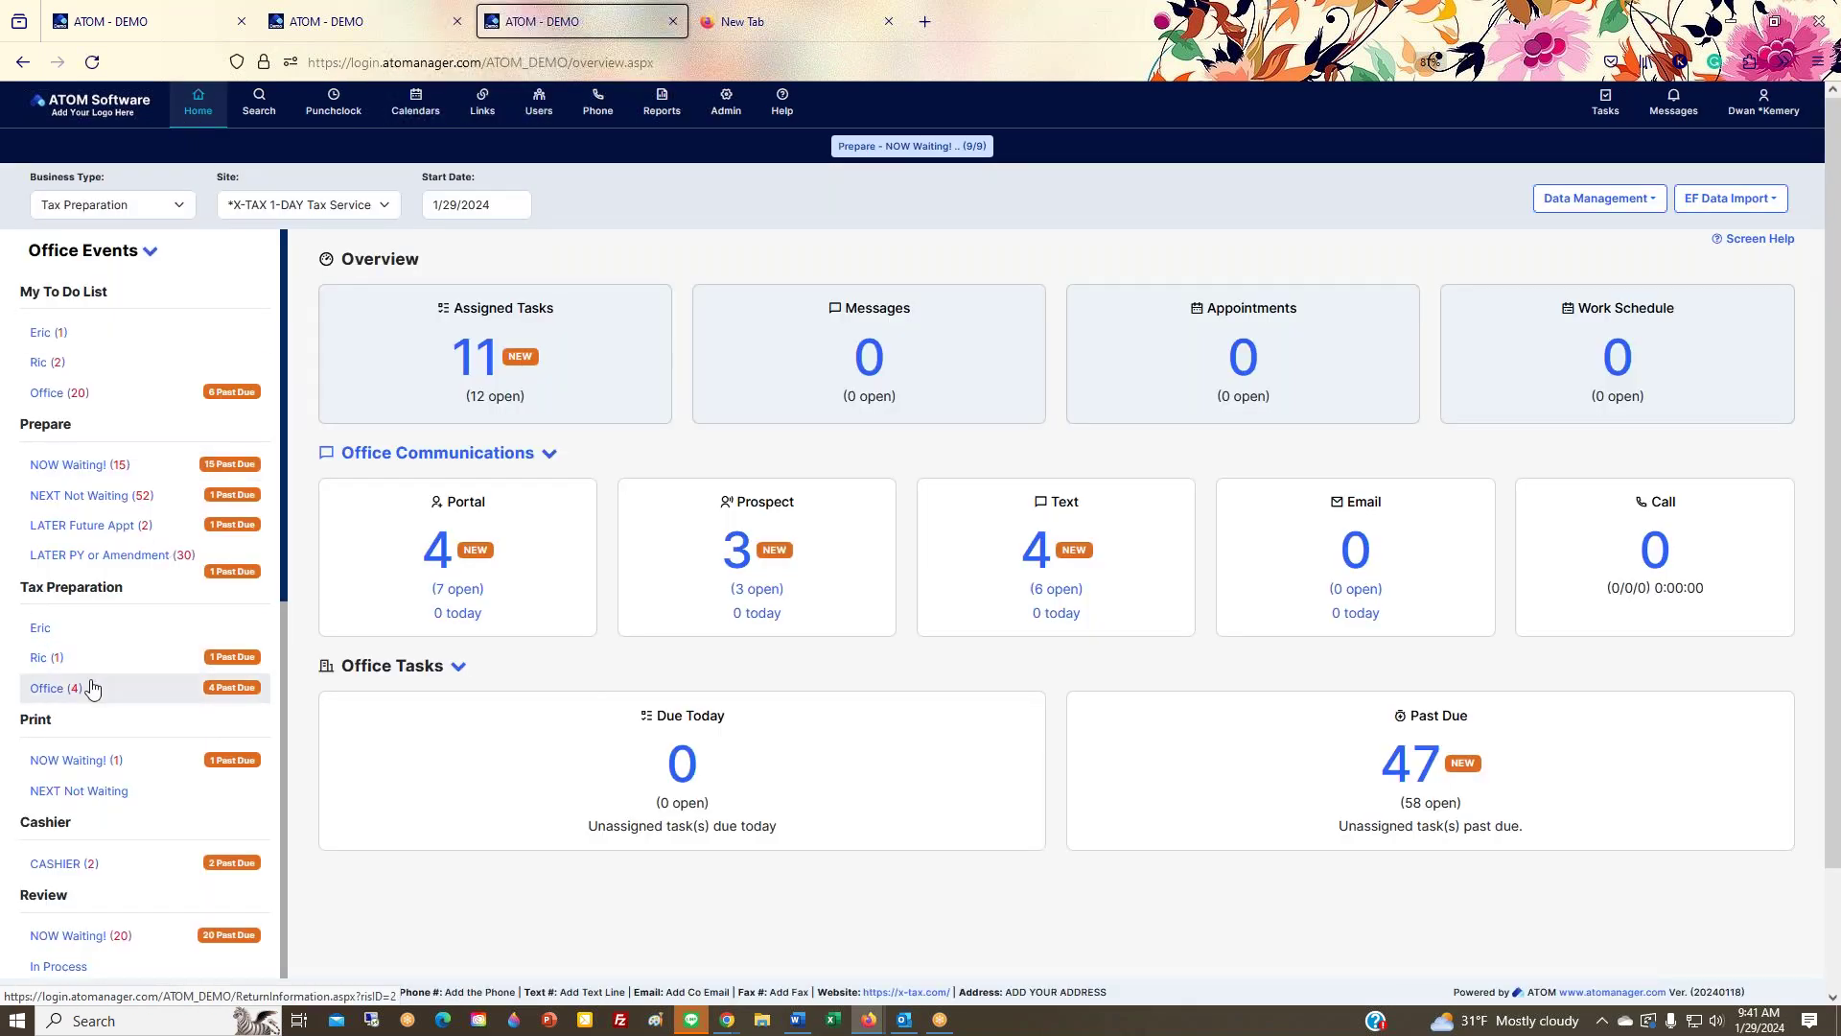
# Step: Select all four Tax Preparation - Office returns and choose External Email from Actions
pyautogui.click(91, 693)
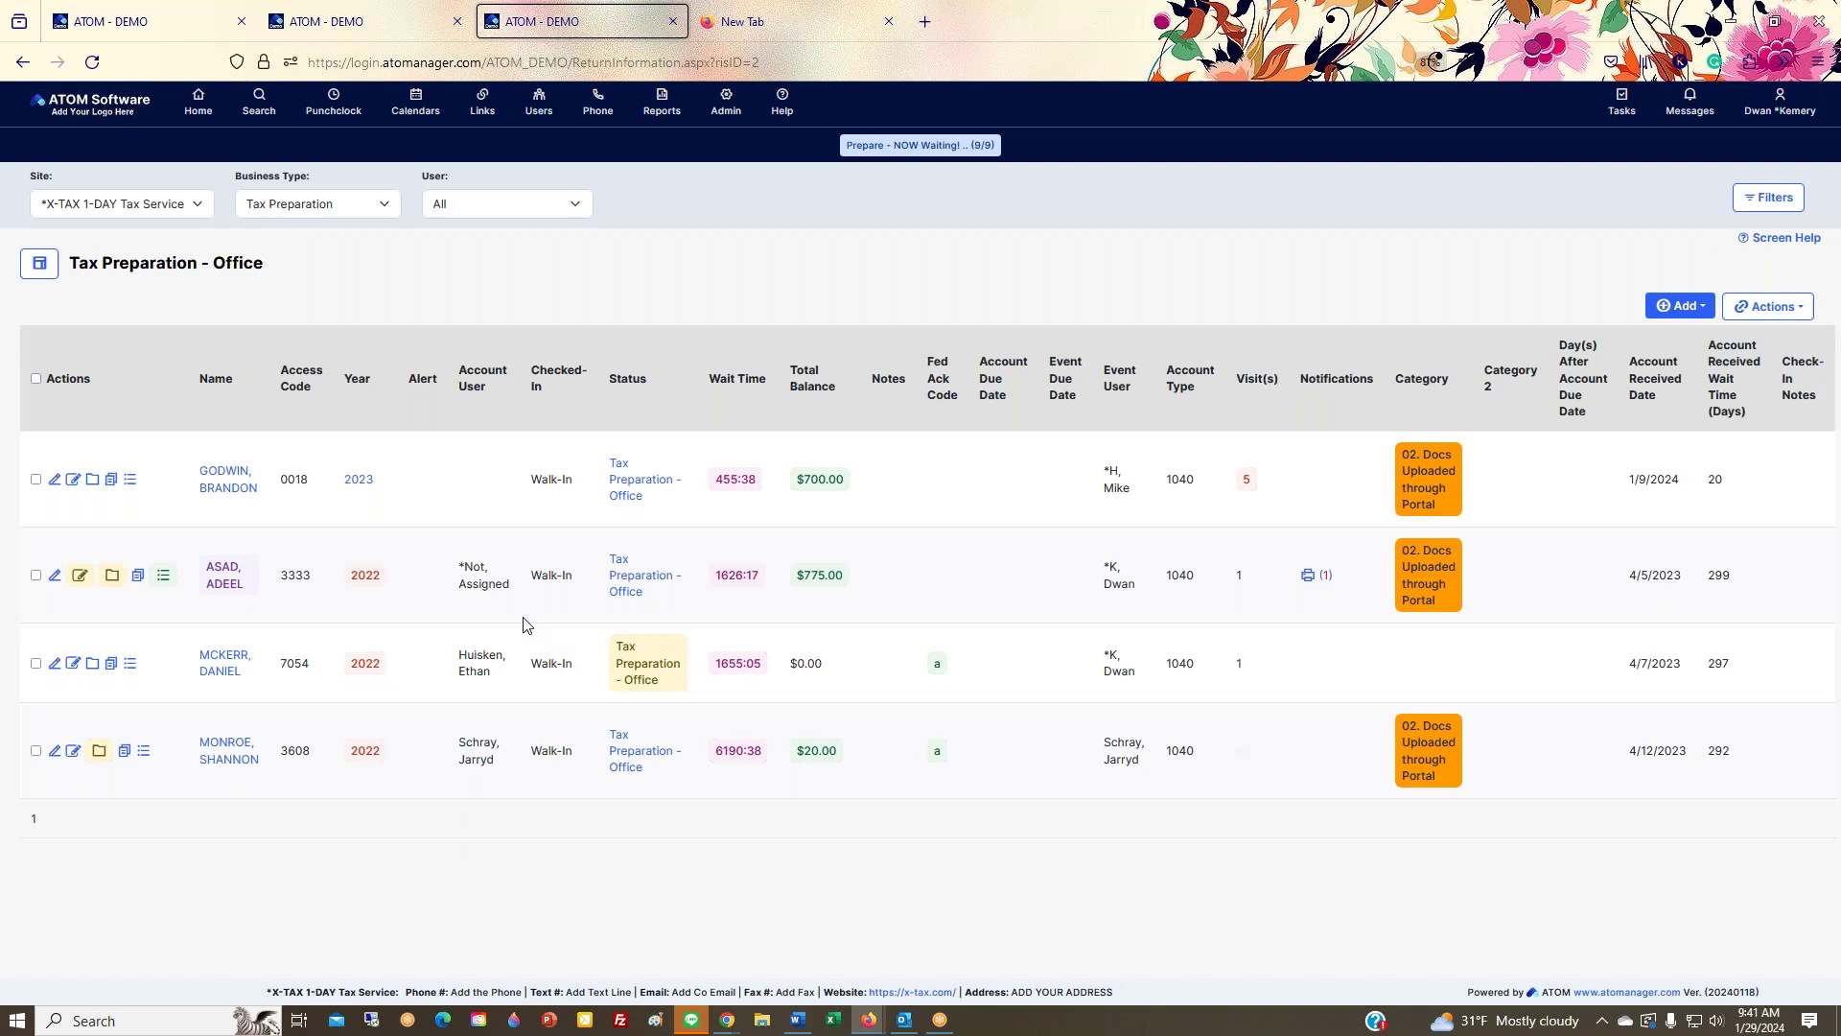
pyautogui.click(36, 380)
pyautogui.click(1768, 307)
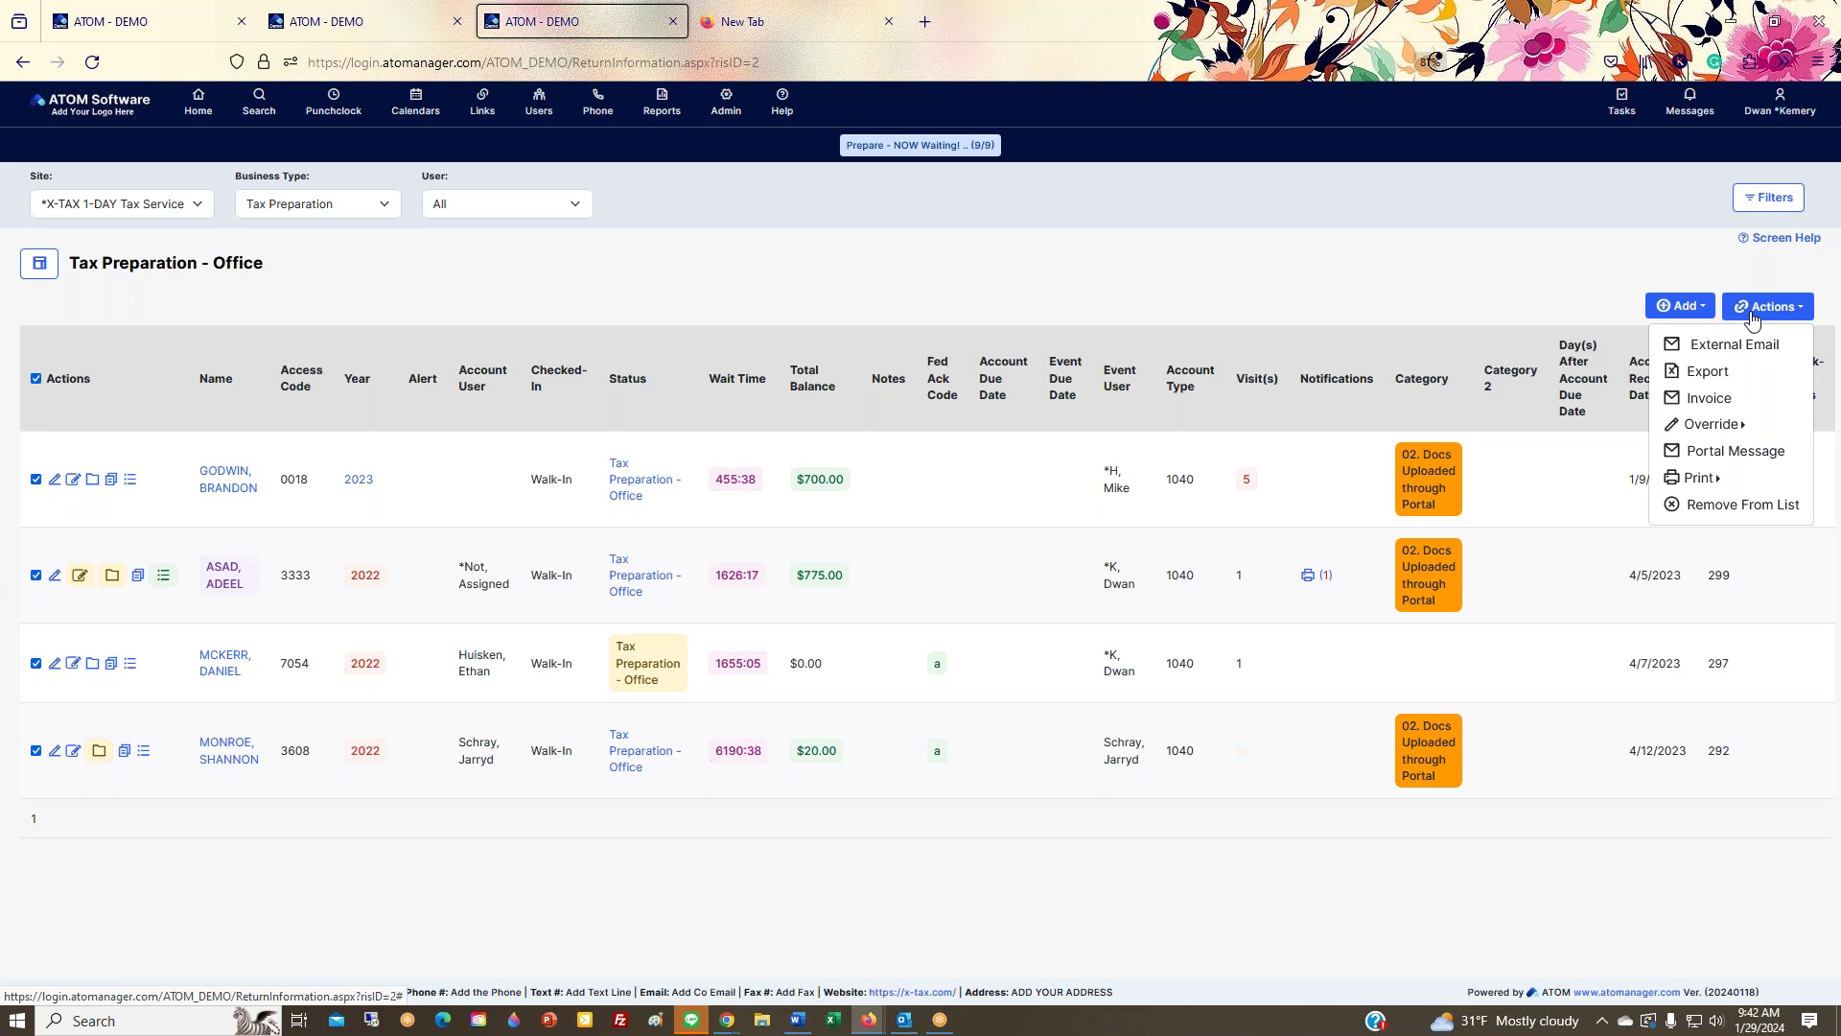
pyautogui.click(1753, 308)
pyautogui.click(1753, 309)
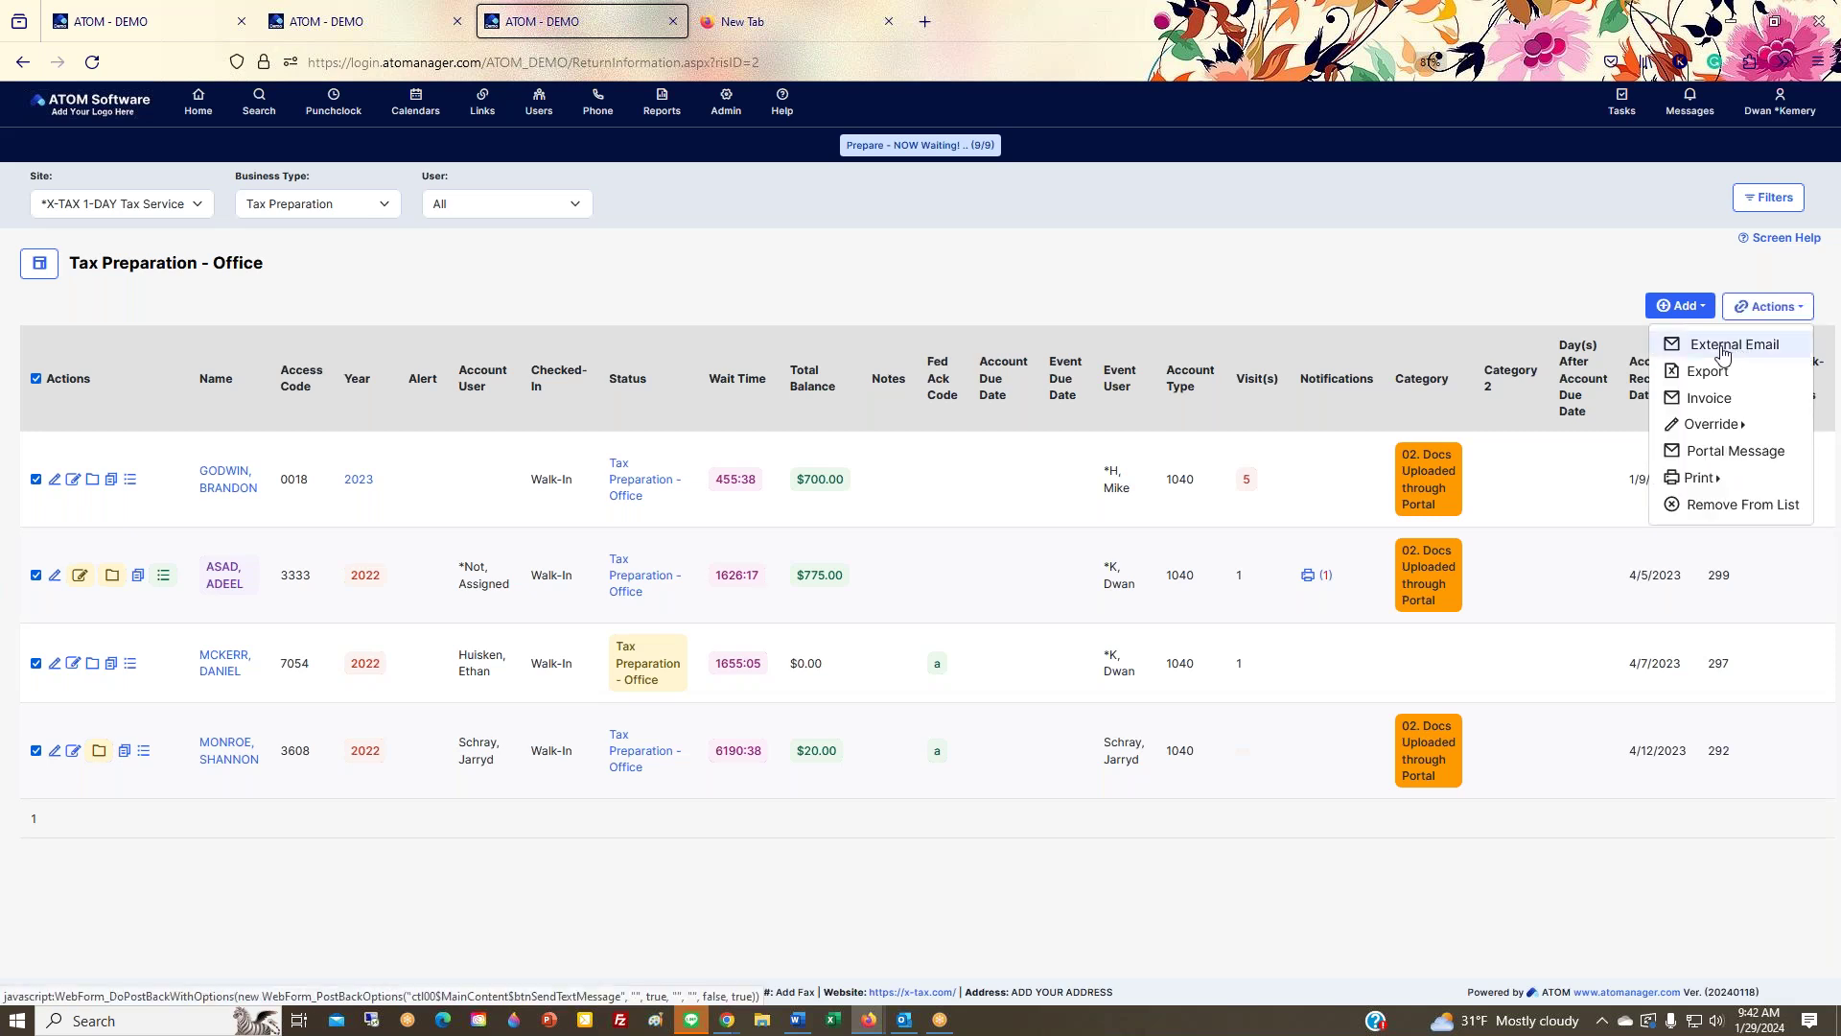
pyautogui.click(1724, 354)
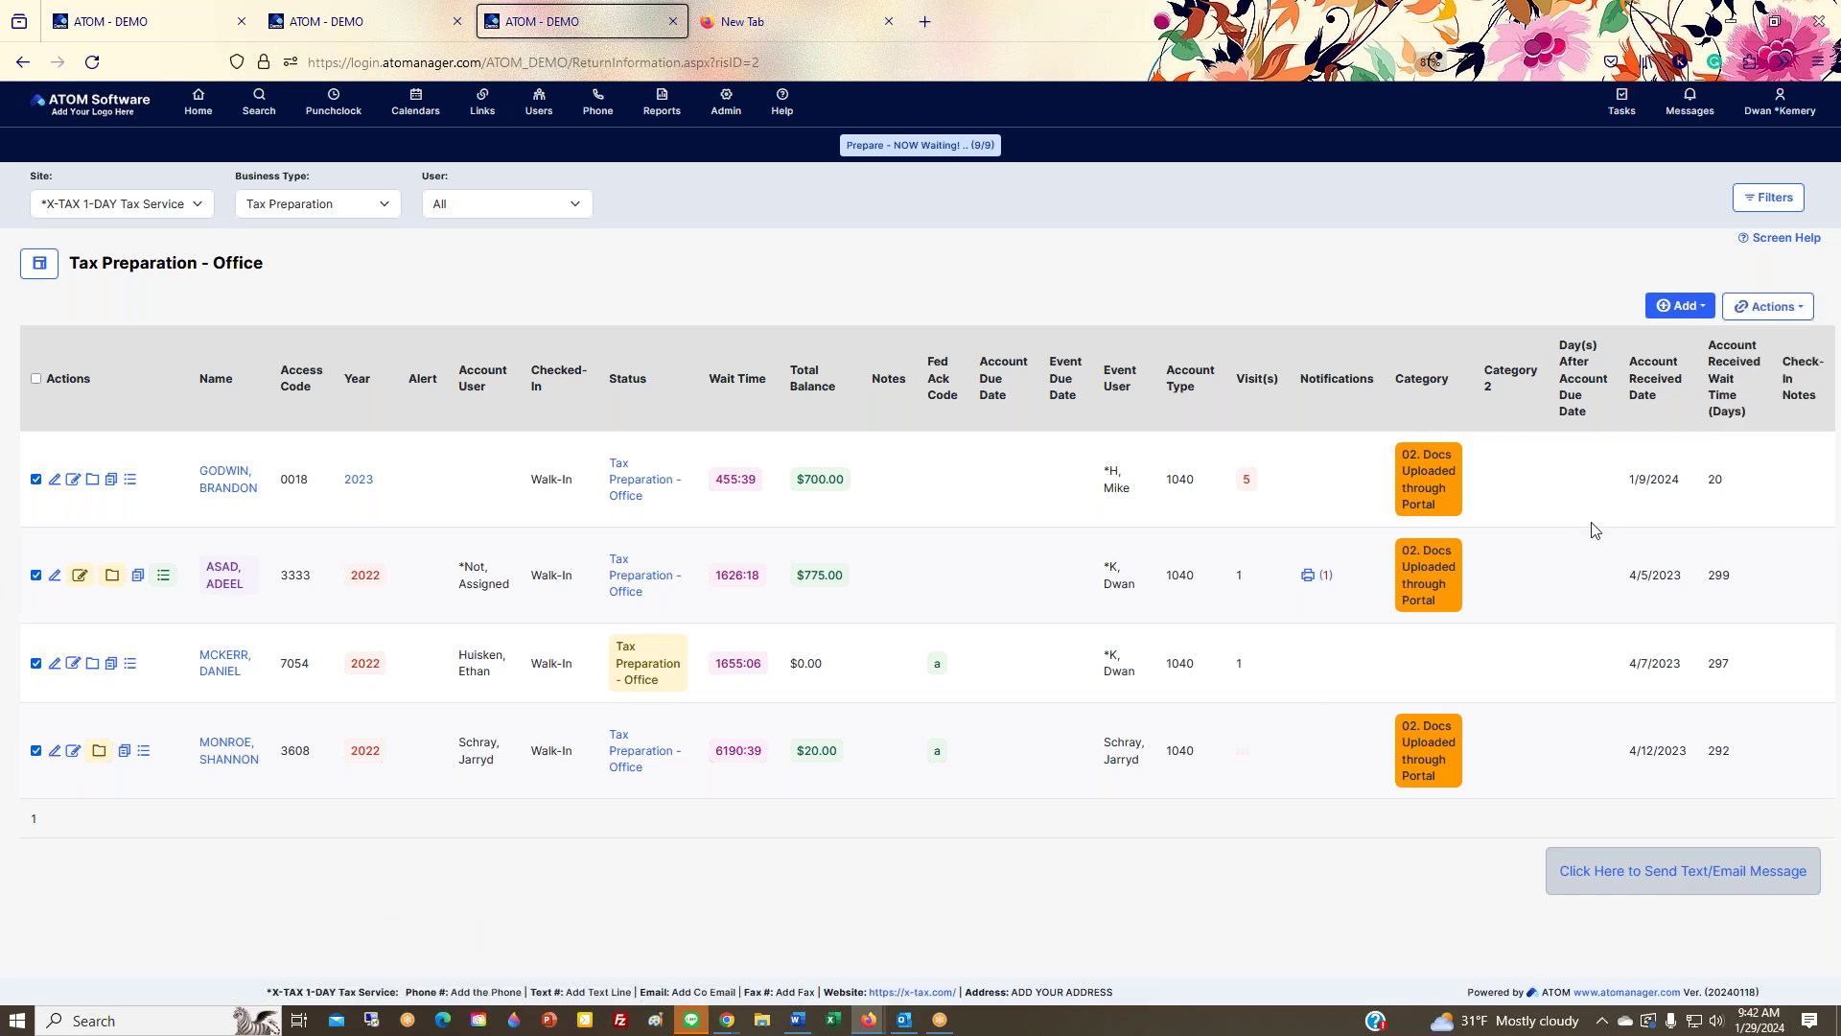
pyautogui.moveTo(1768, 306)
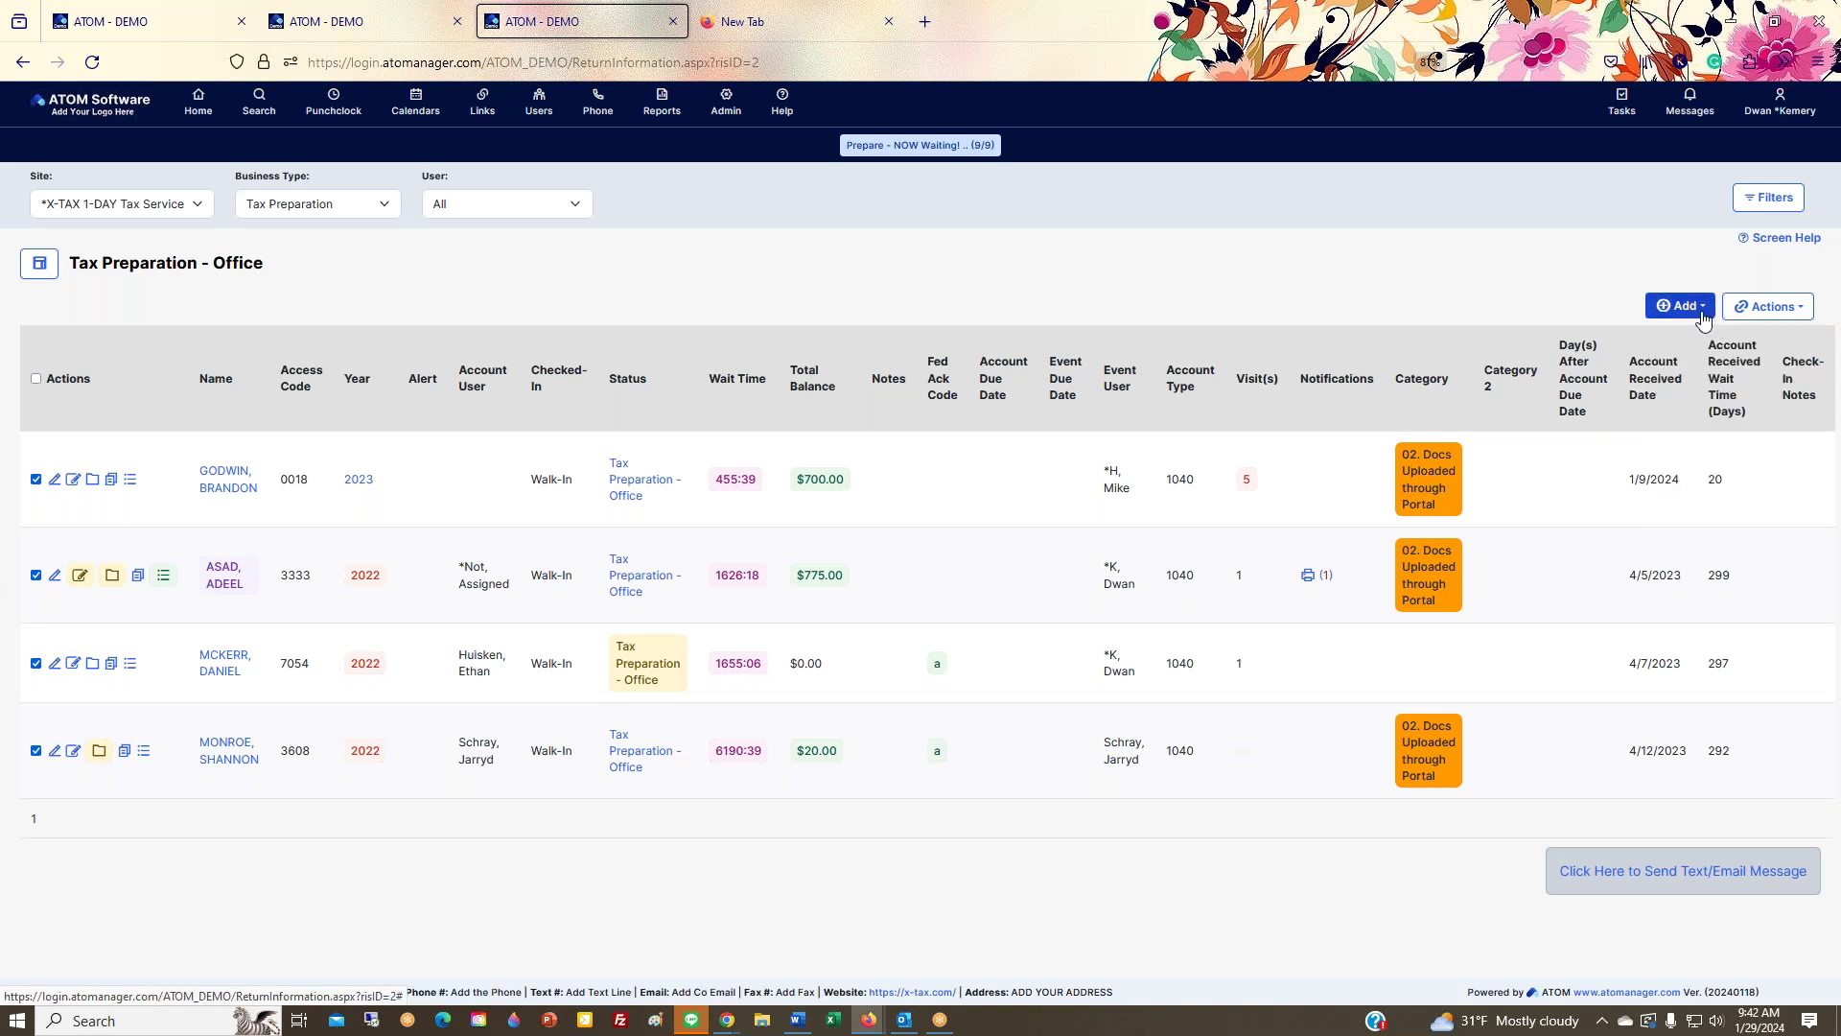
# Step: Browse the Send Client Notification options, predefined notifications and SMS, then close the panel unsent
pyautogui.click(1701, 311)
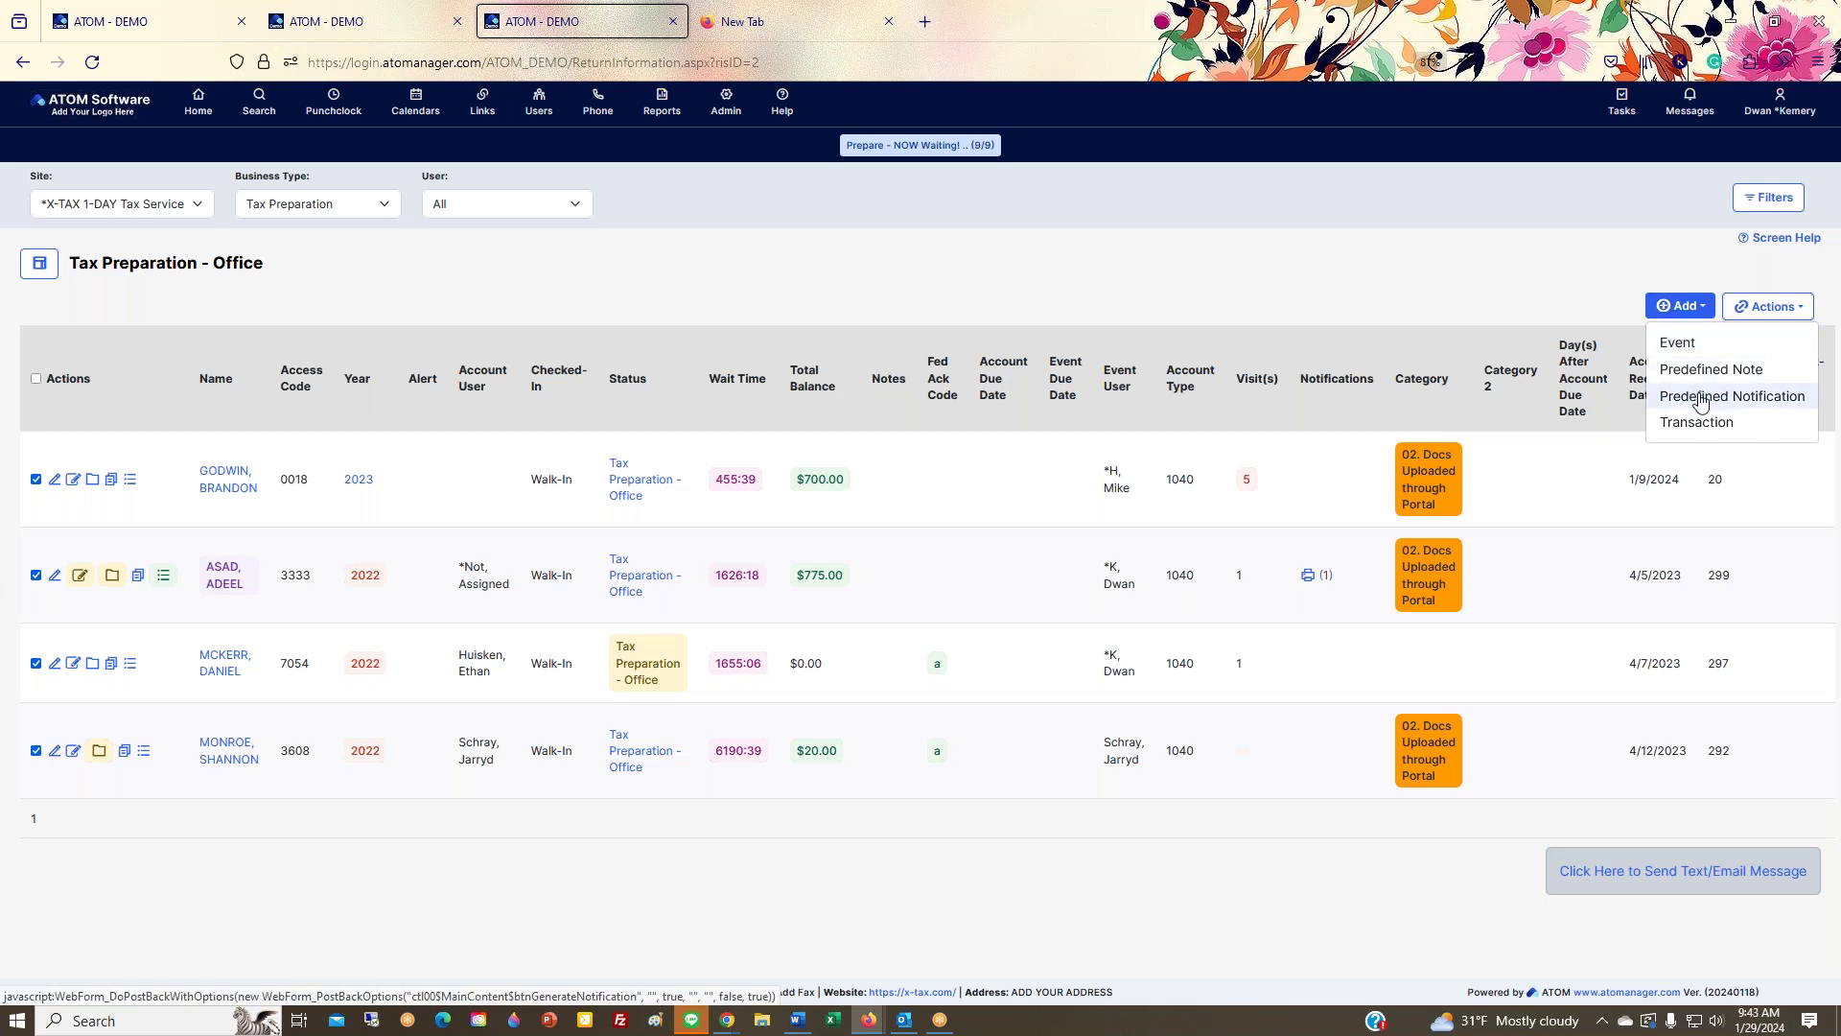
pyautogui.click(1700, 401)
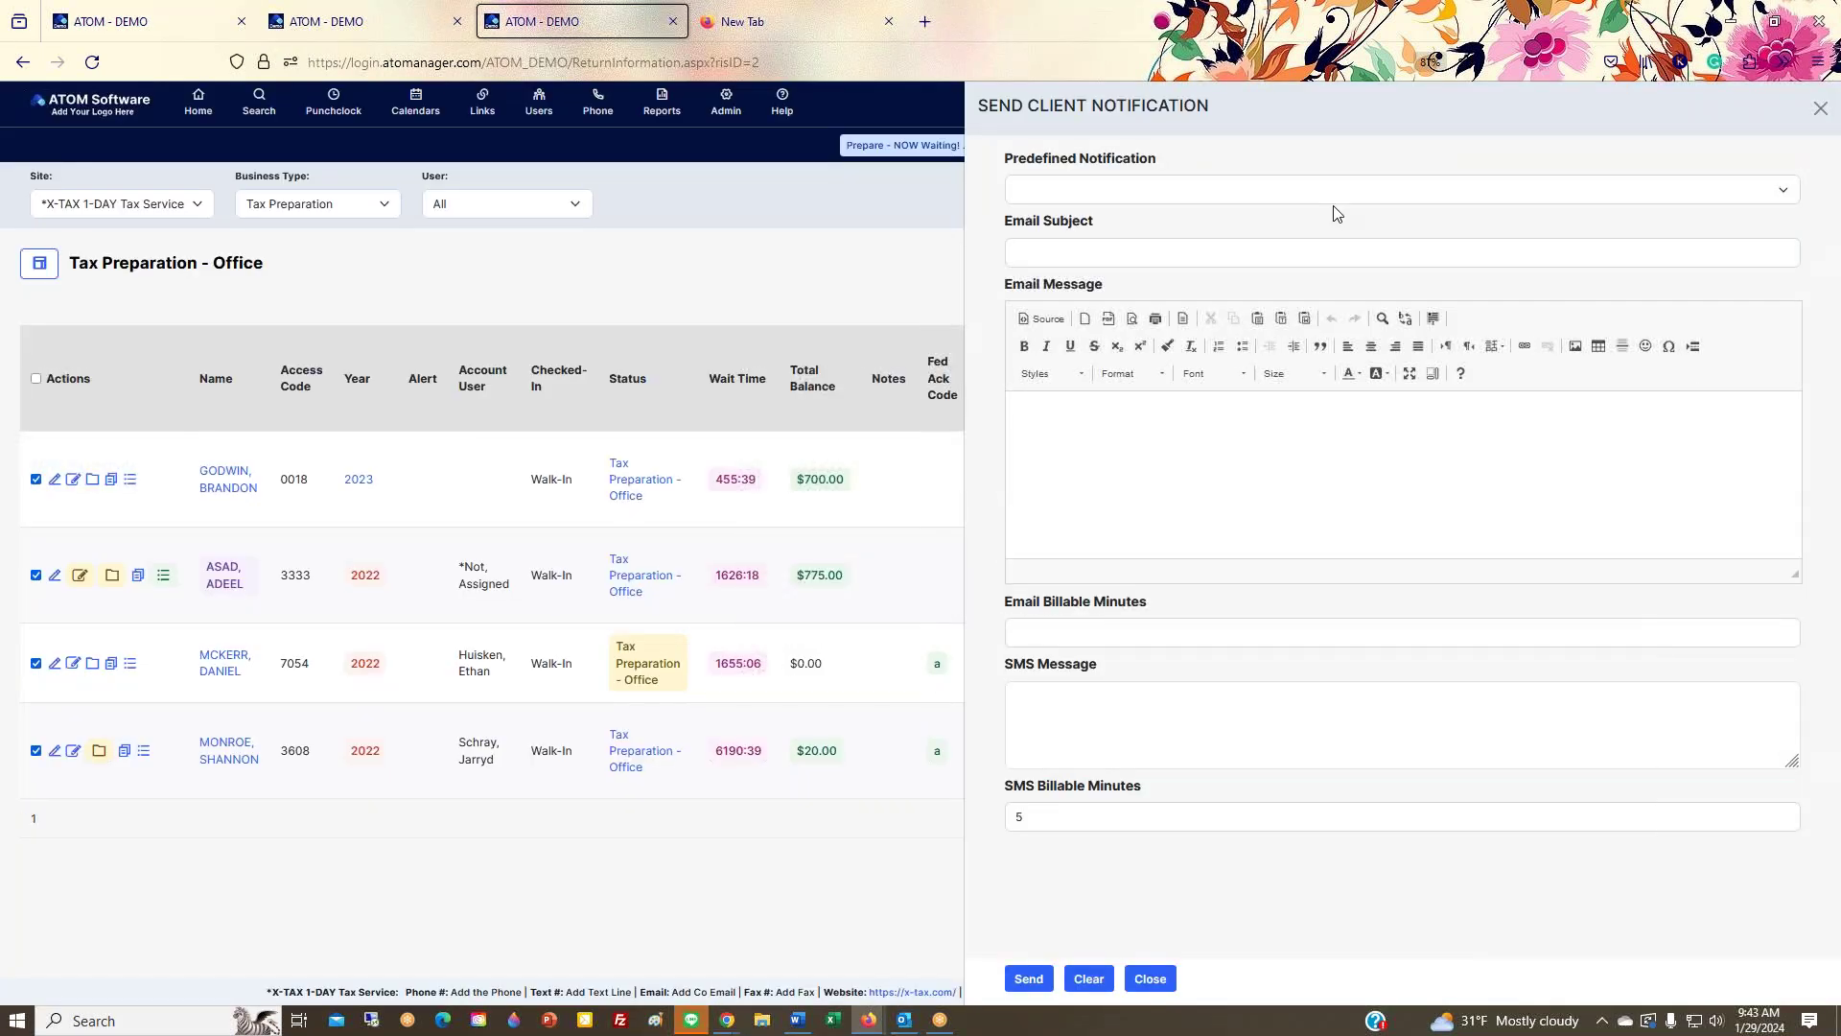
pyautogui.click(1333, 197)
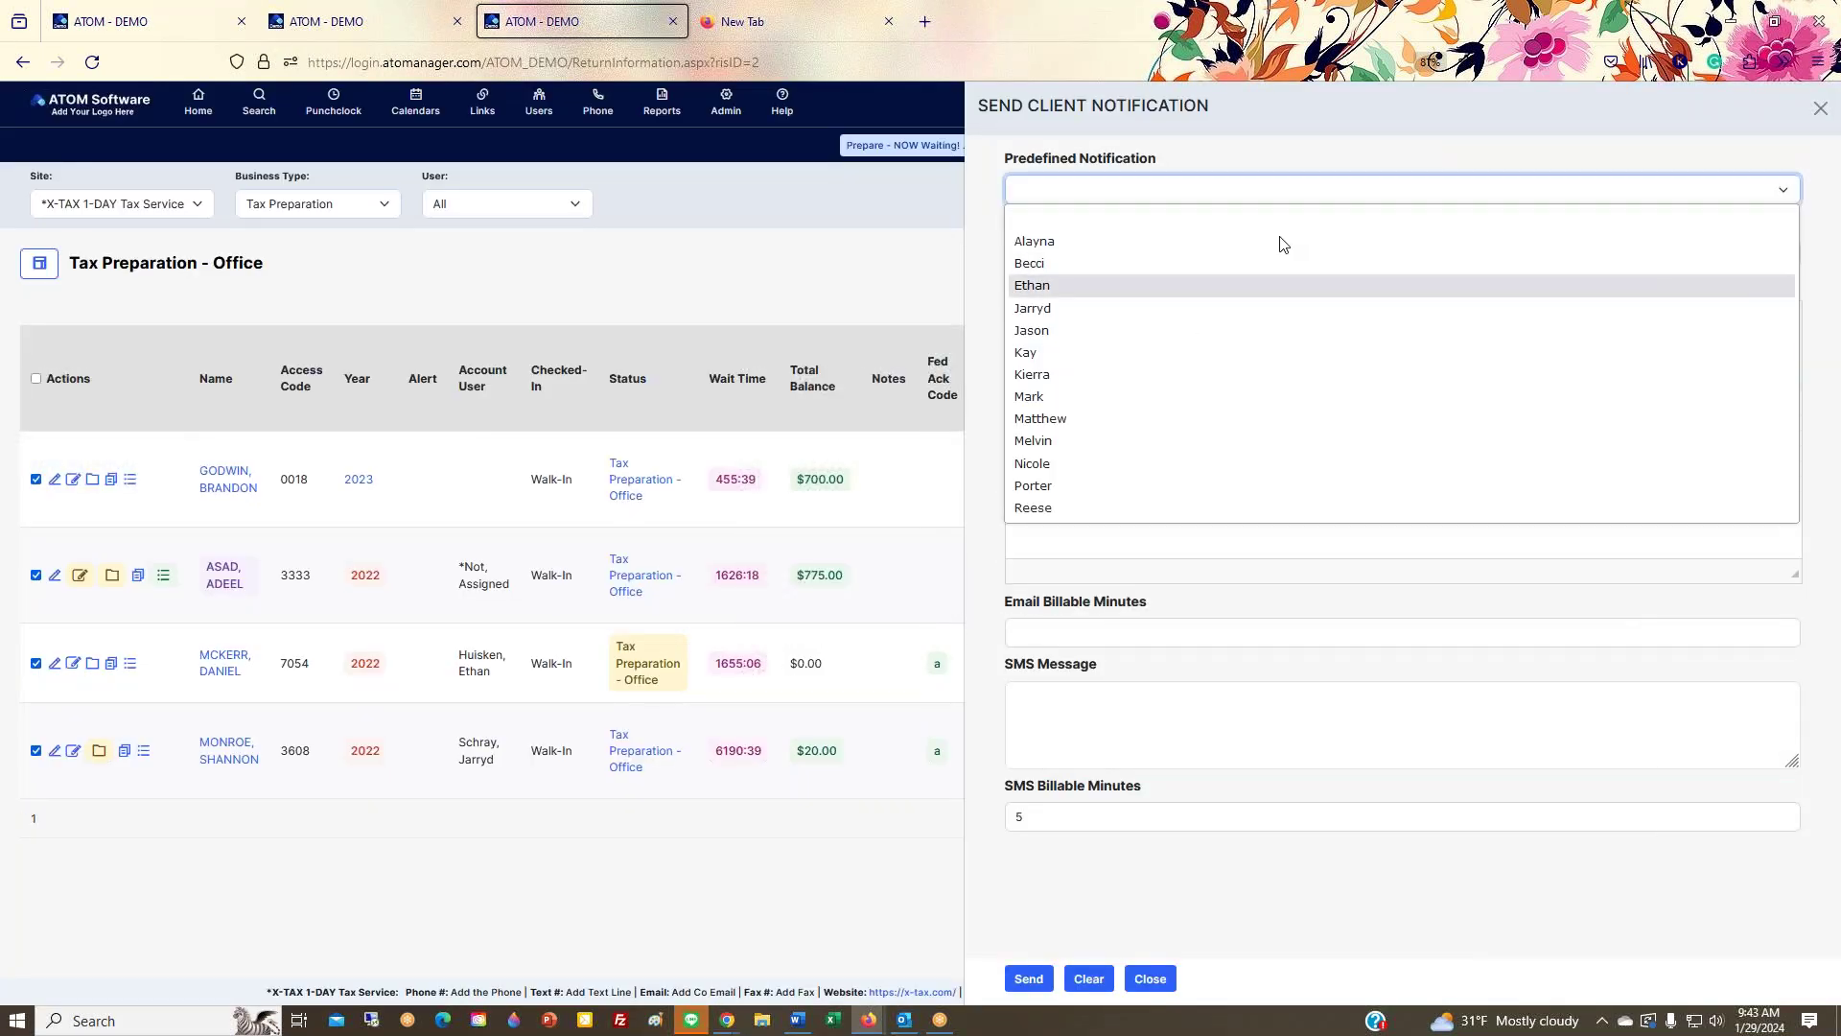
pyautogui.click(1336, 153)
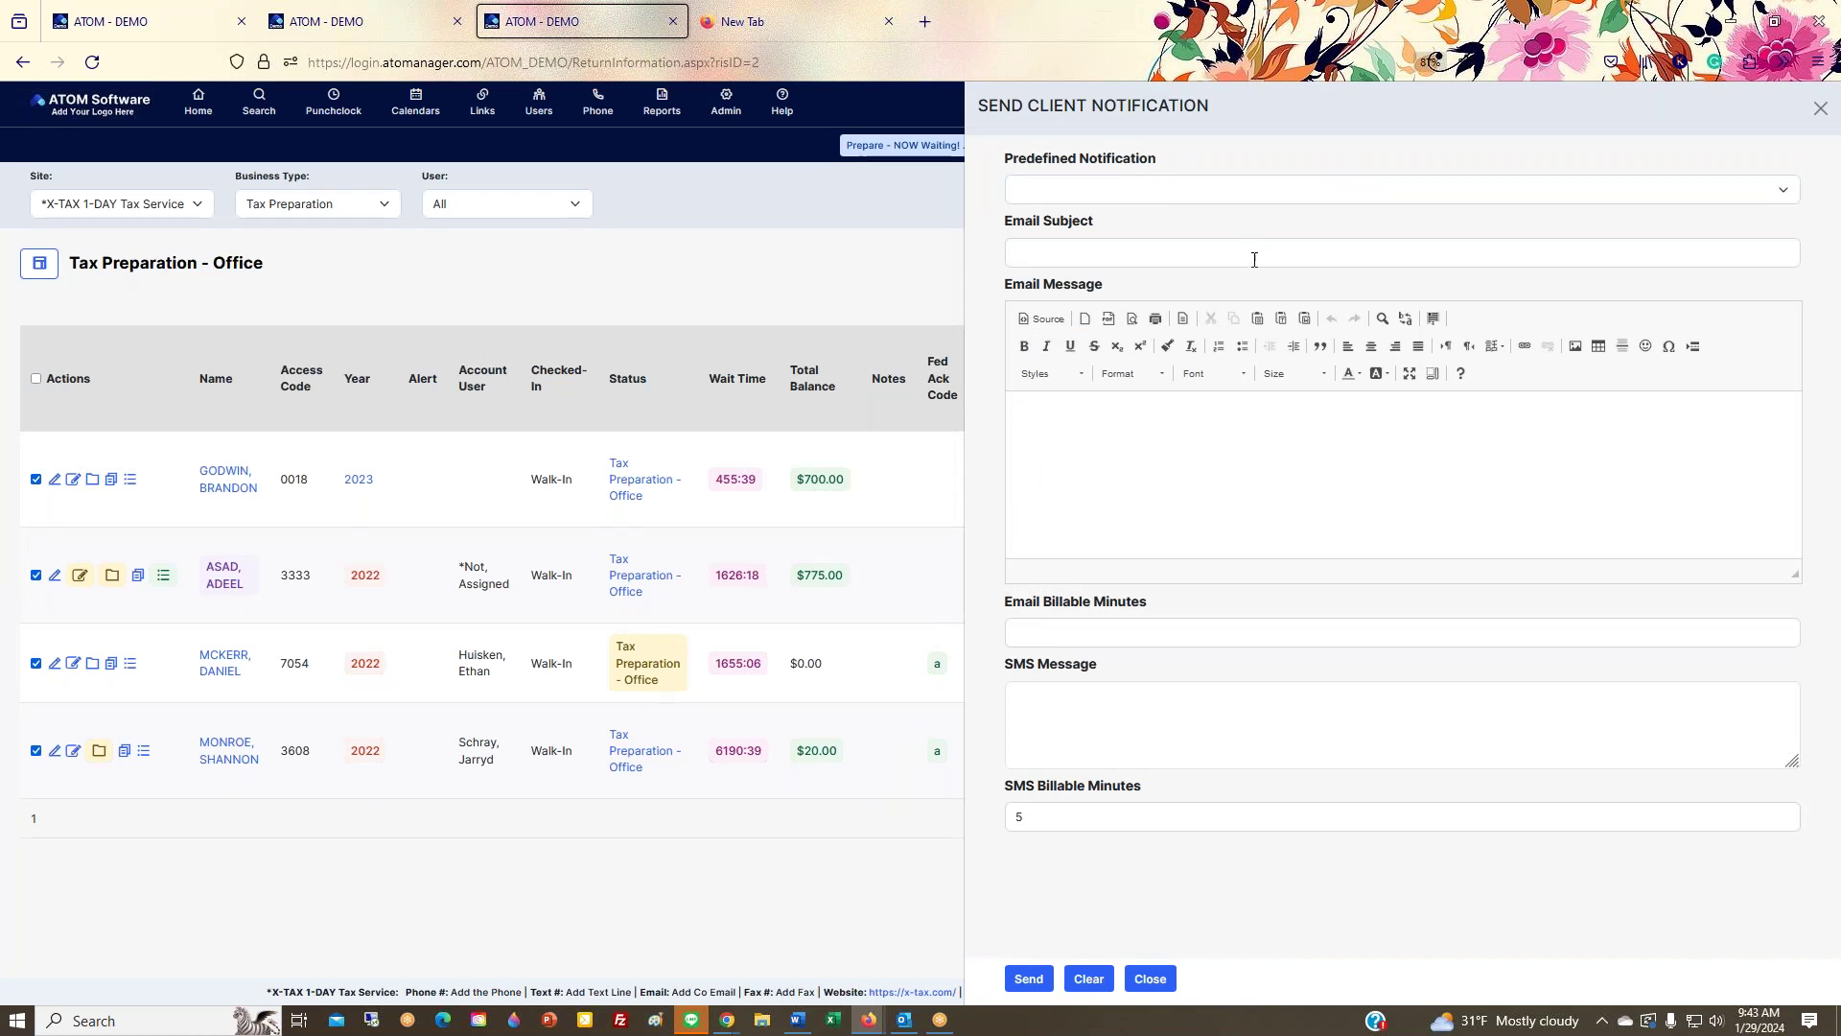
pyautogui.click(1109, 734)
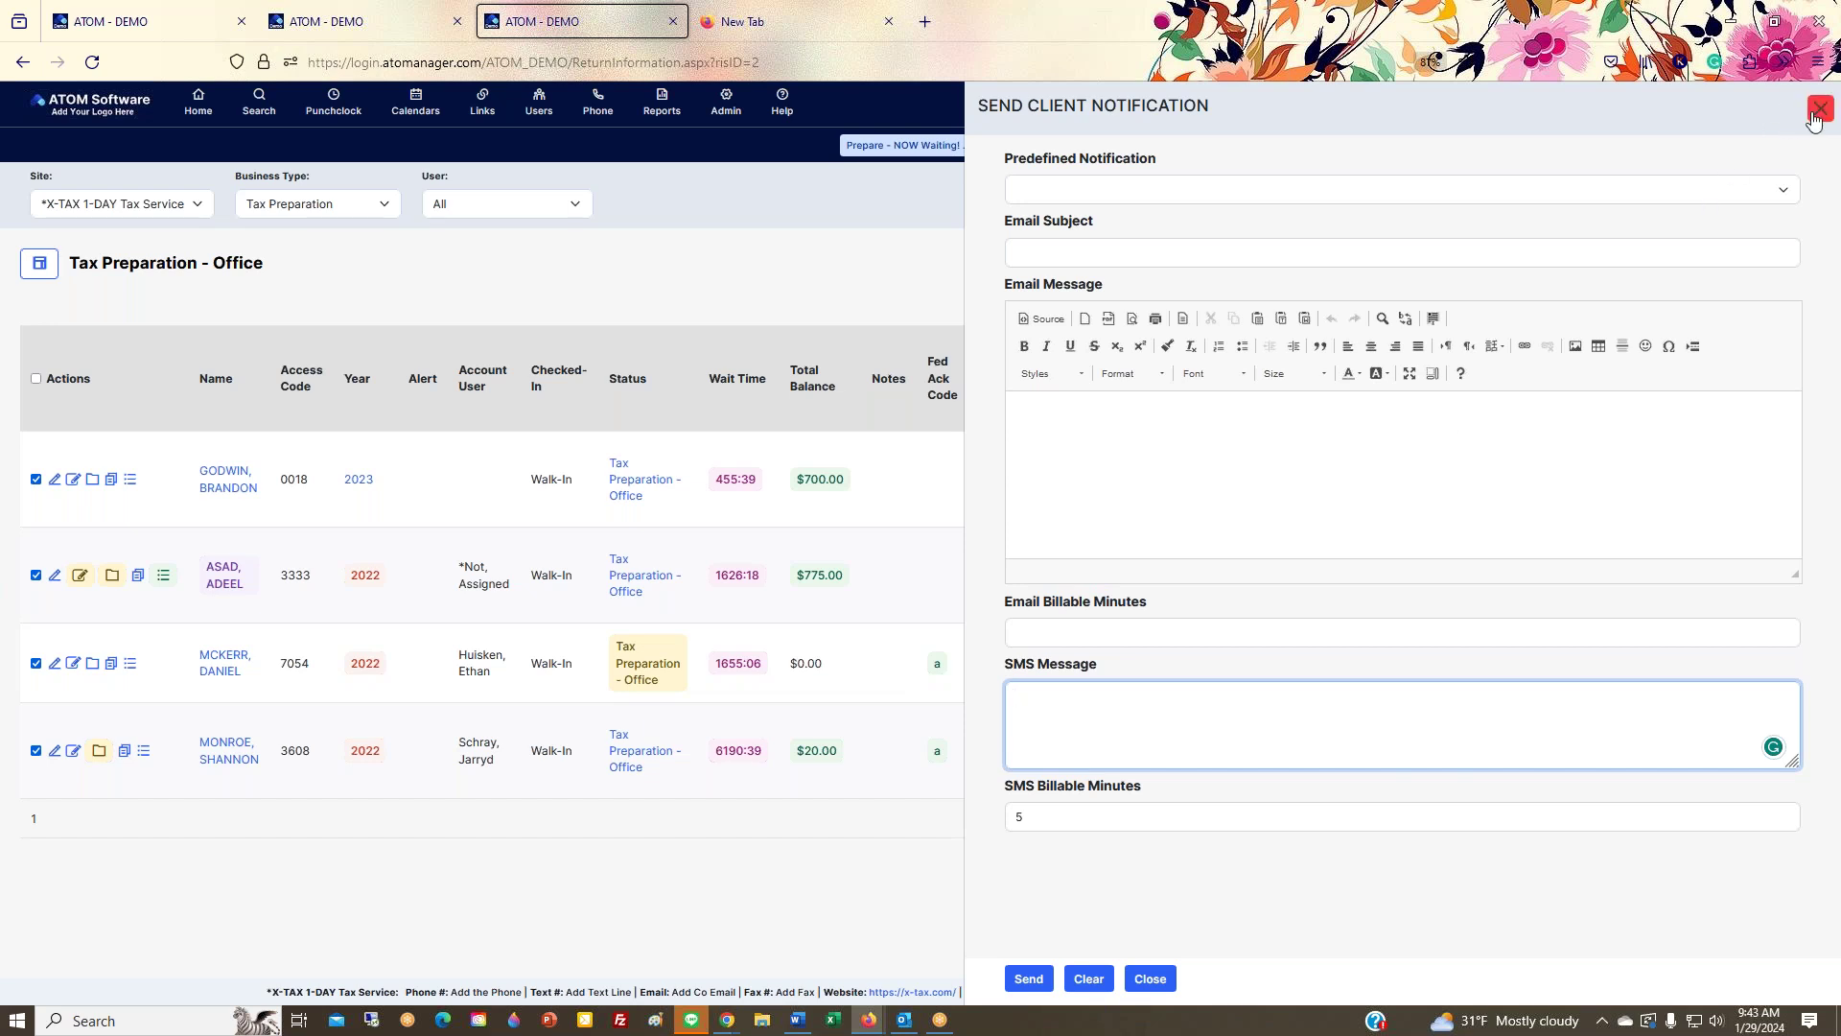
pyautogui.click(1815, 113)
# Step: Open a client's Tax Preparation (2022) Contact Summary, showing a $1,525.00 balance
pyautogui.click(1732, 313)
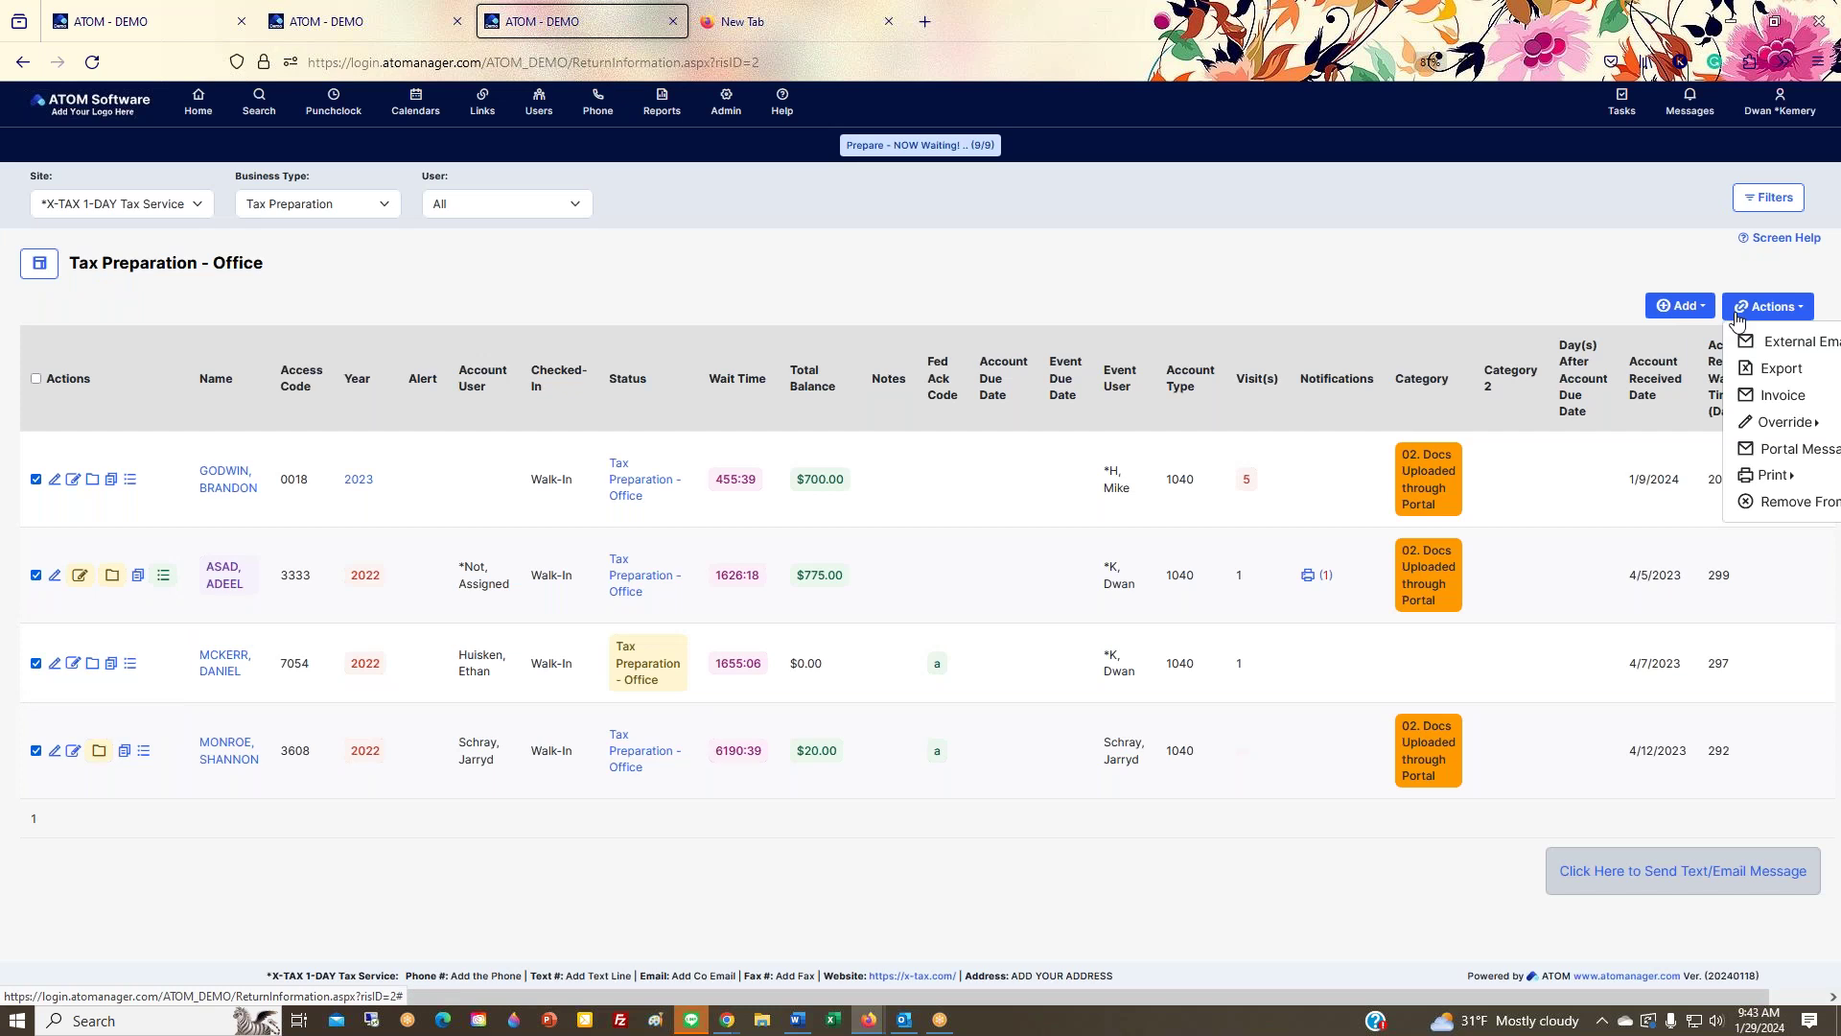
pyautogui.click(1685, 306)
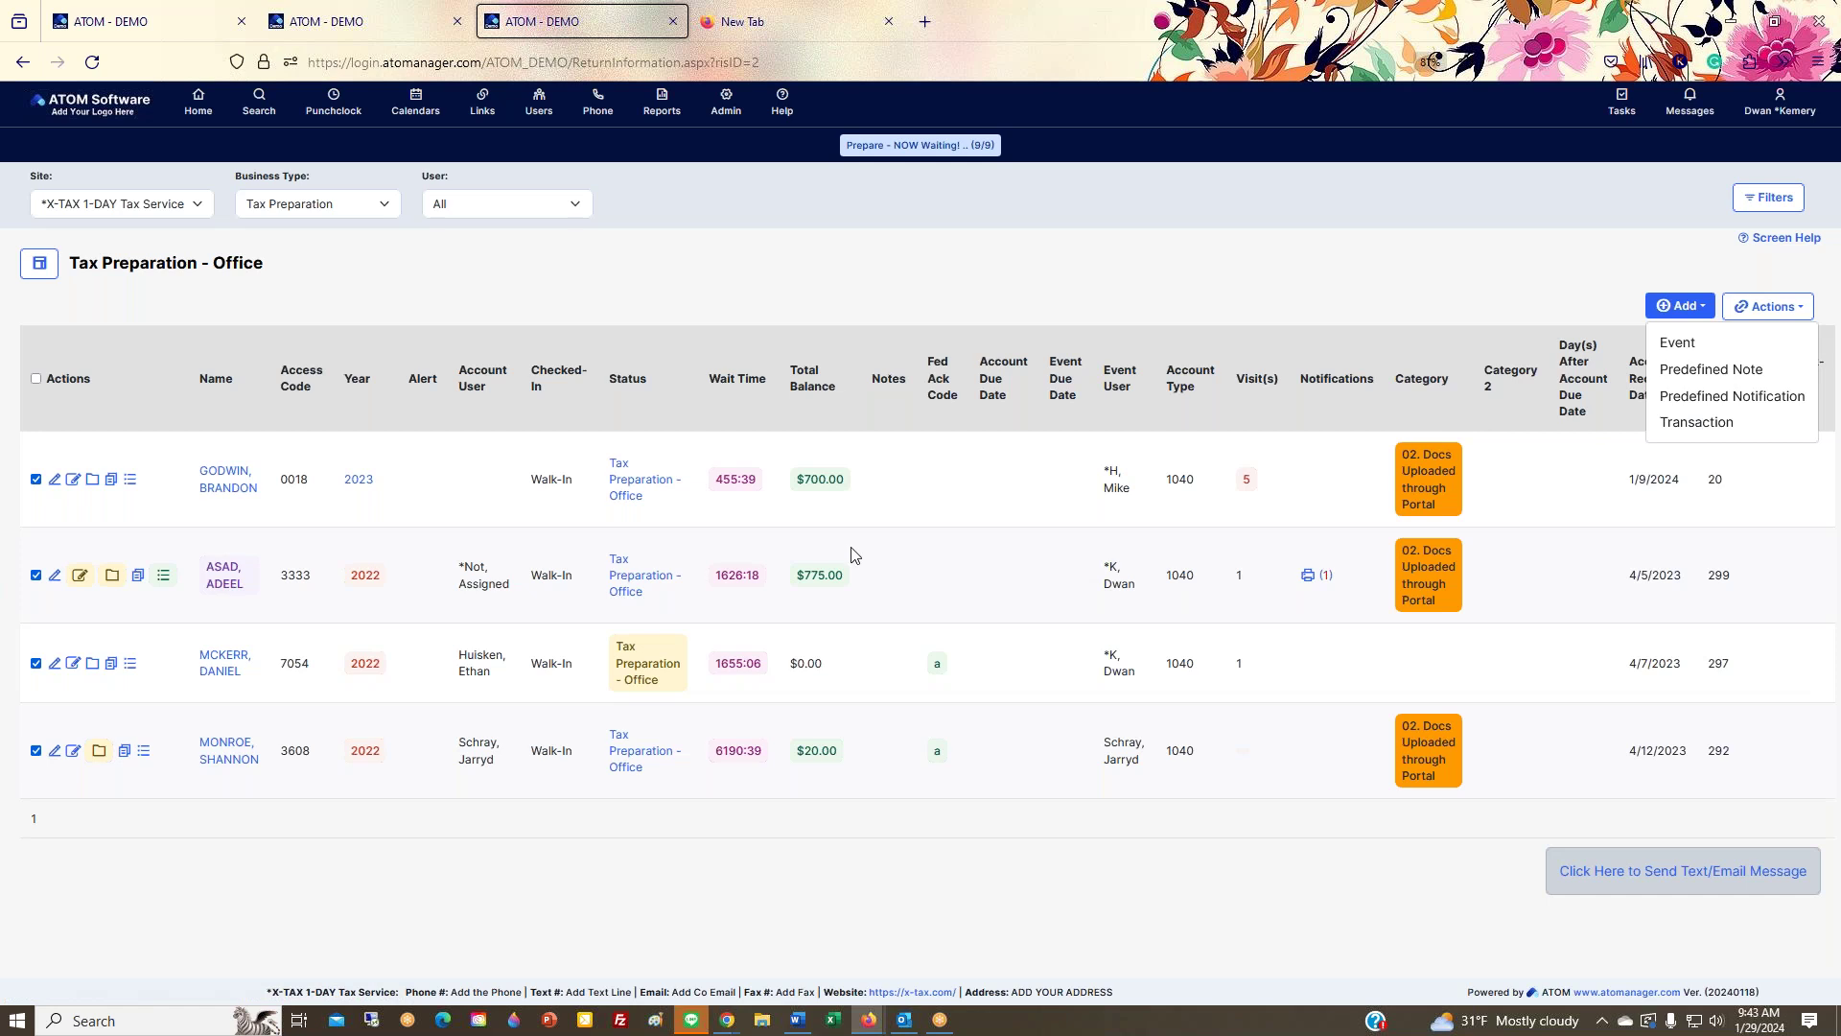
pyautogui.moveTo(230, 254); pyautogui.dragTo(251, 240)
pyautogui.click(224, 580)
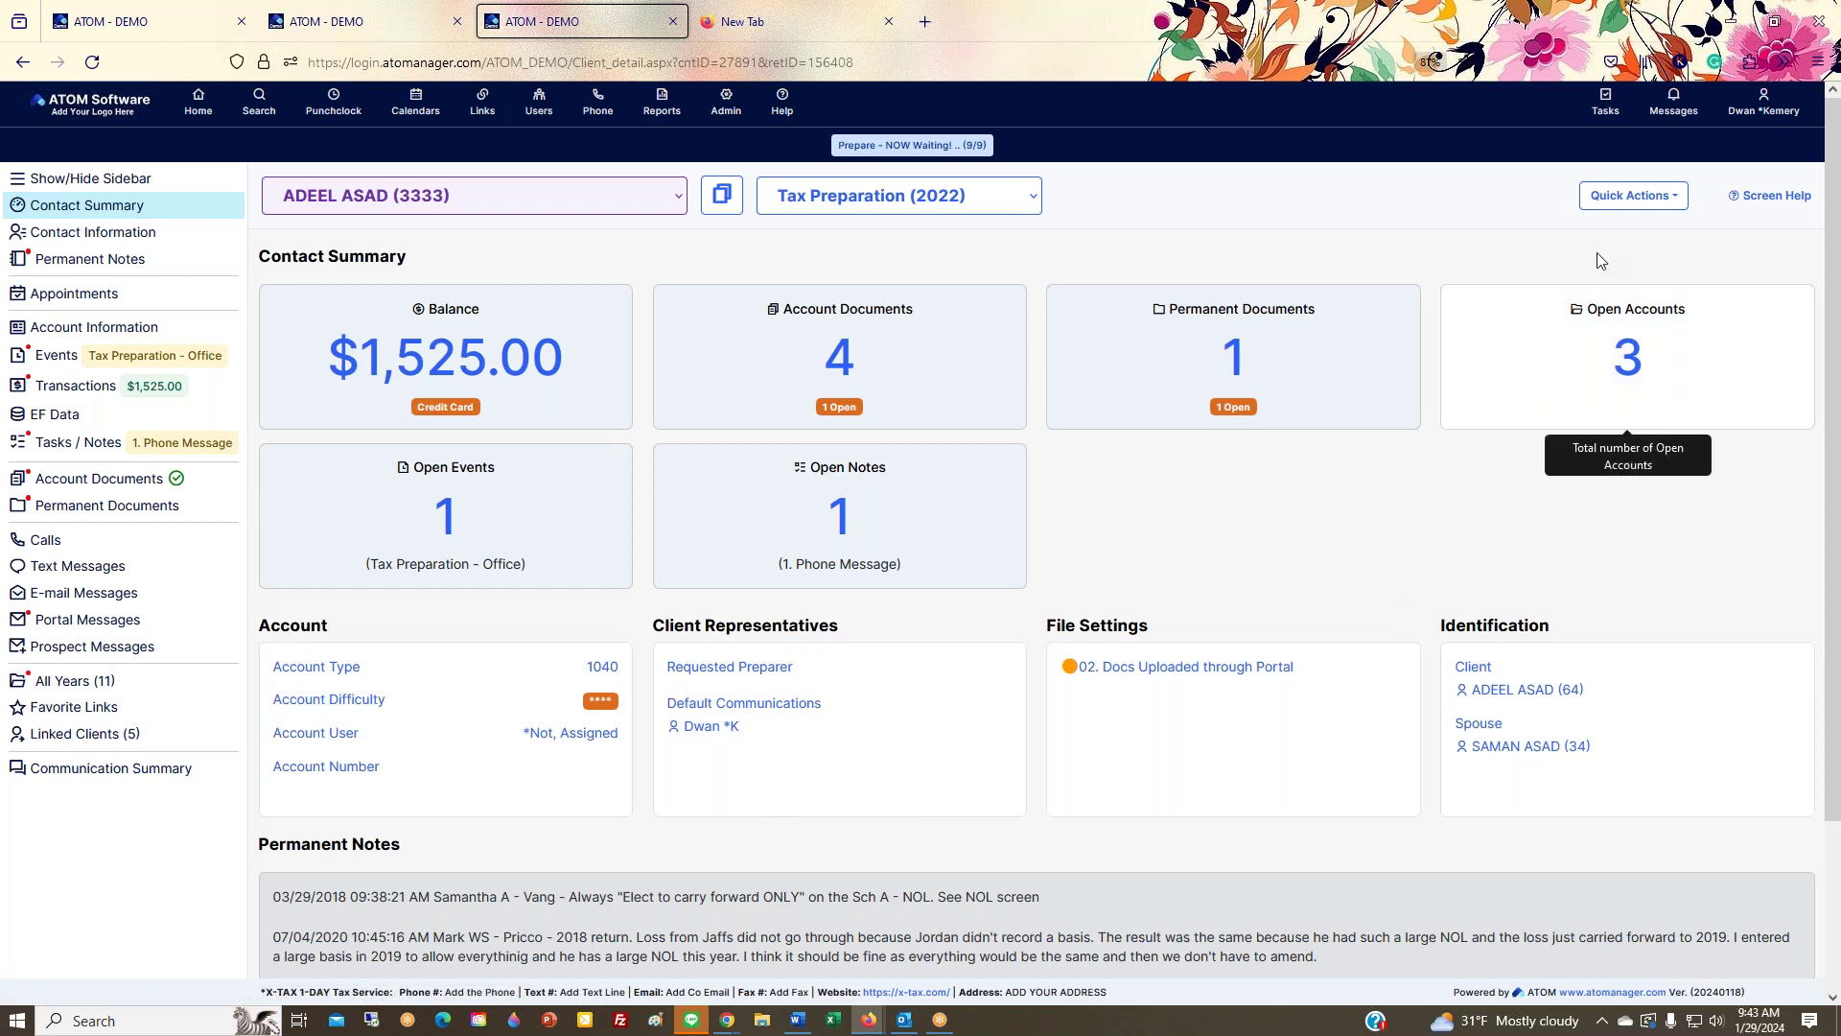
pyautogui.click(1655, 203)
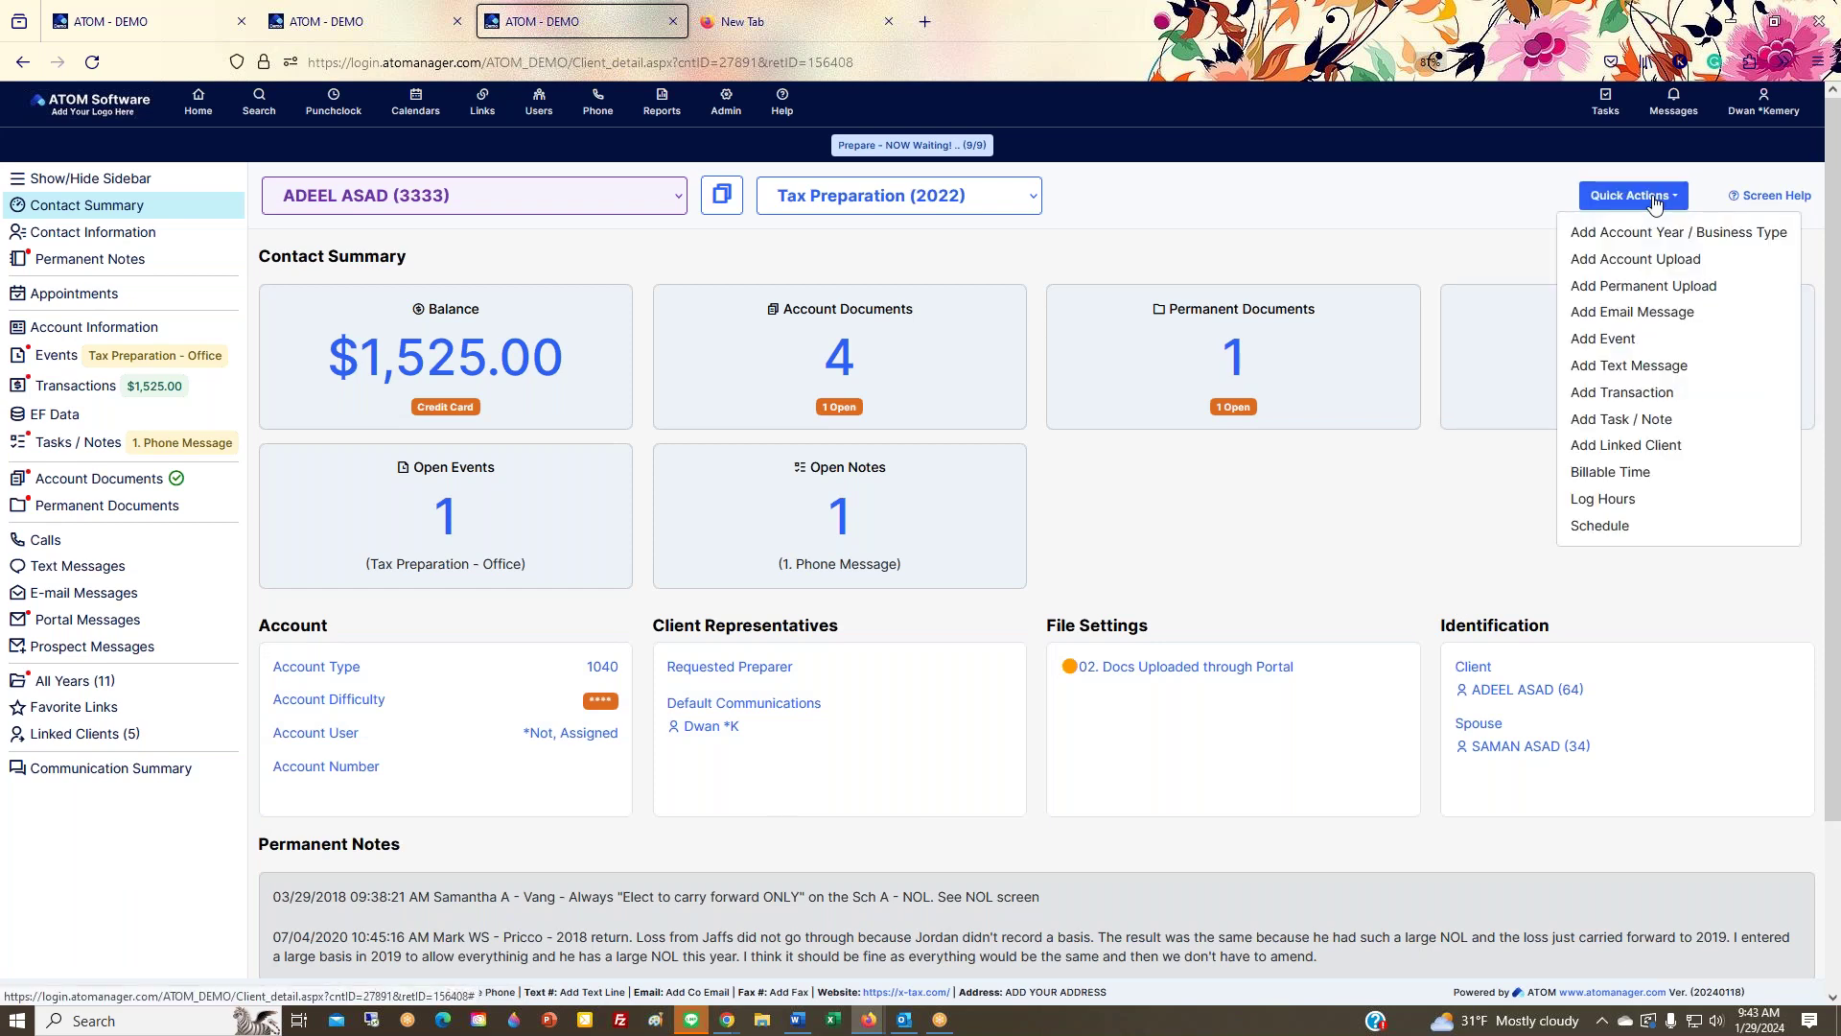
# Step: Start a 60-minute Tax Preparation appointment for the client dated 1/29/2024
pyautogui.click(1613, 530)
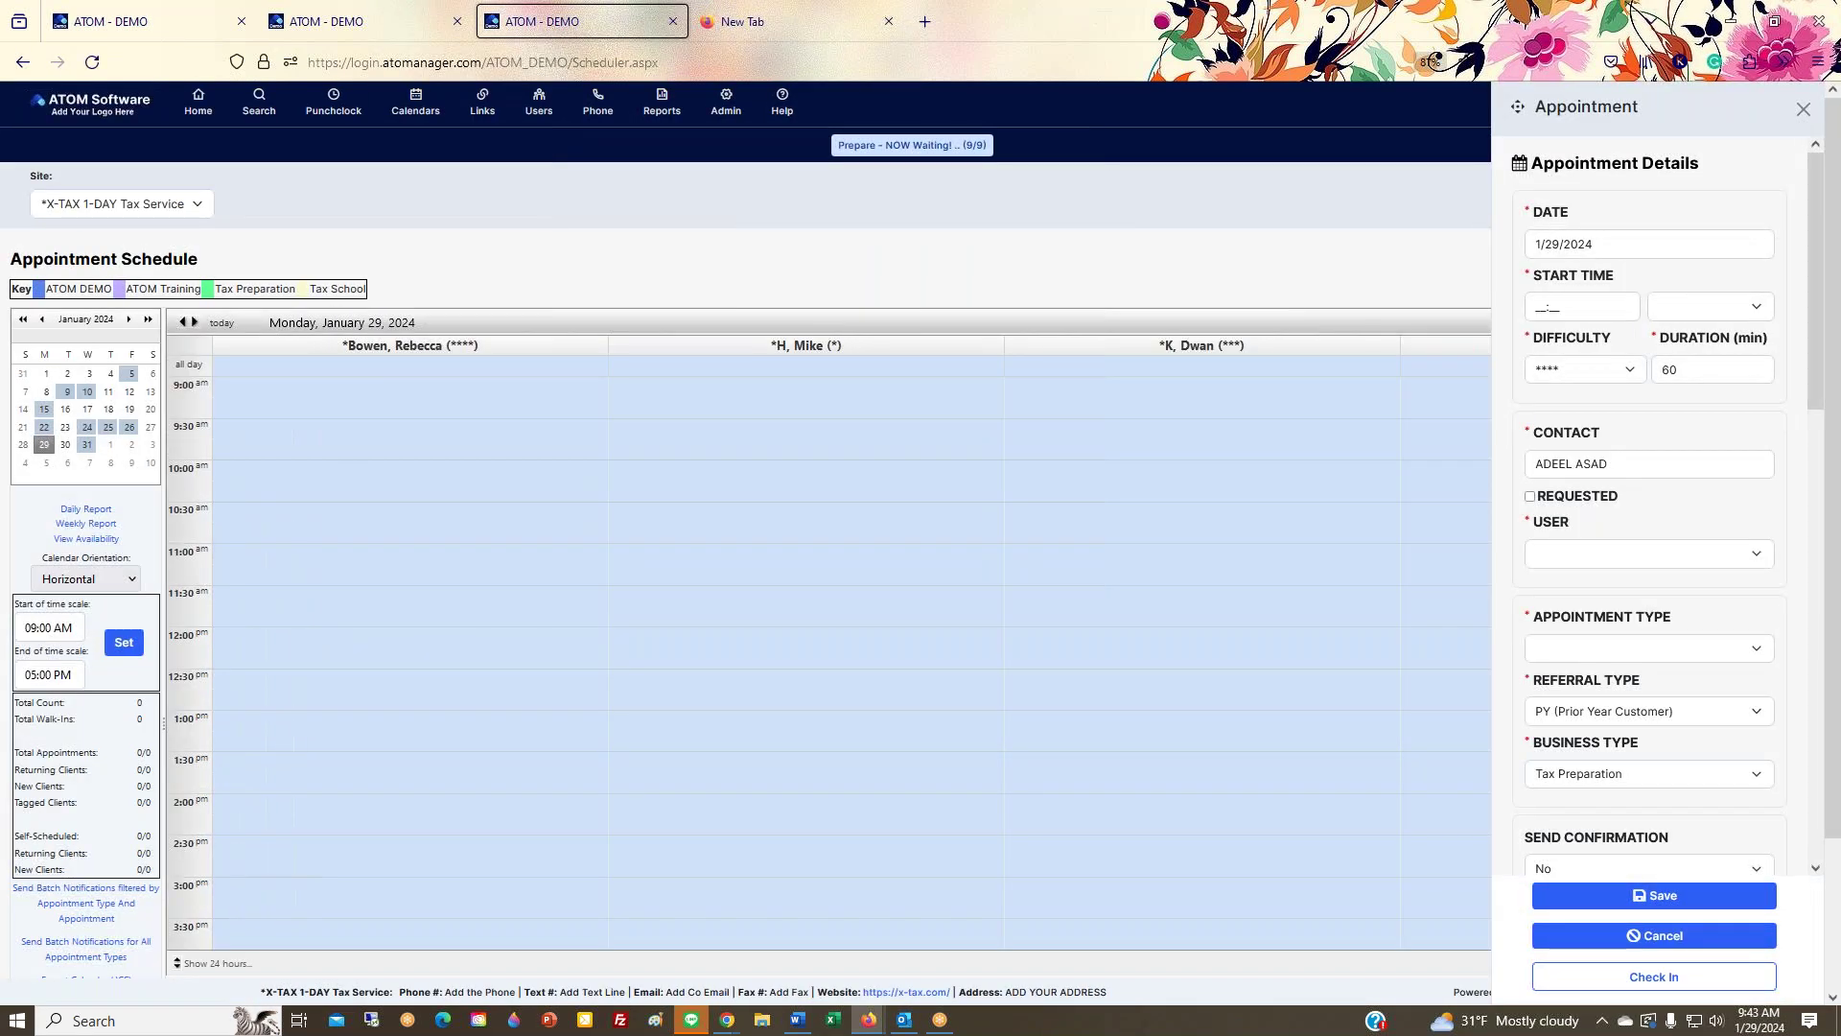
pyautogui.scroll(-8, 1609, 495)
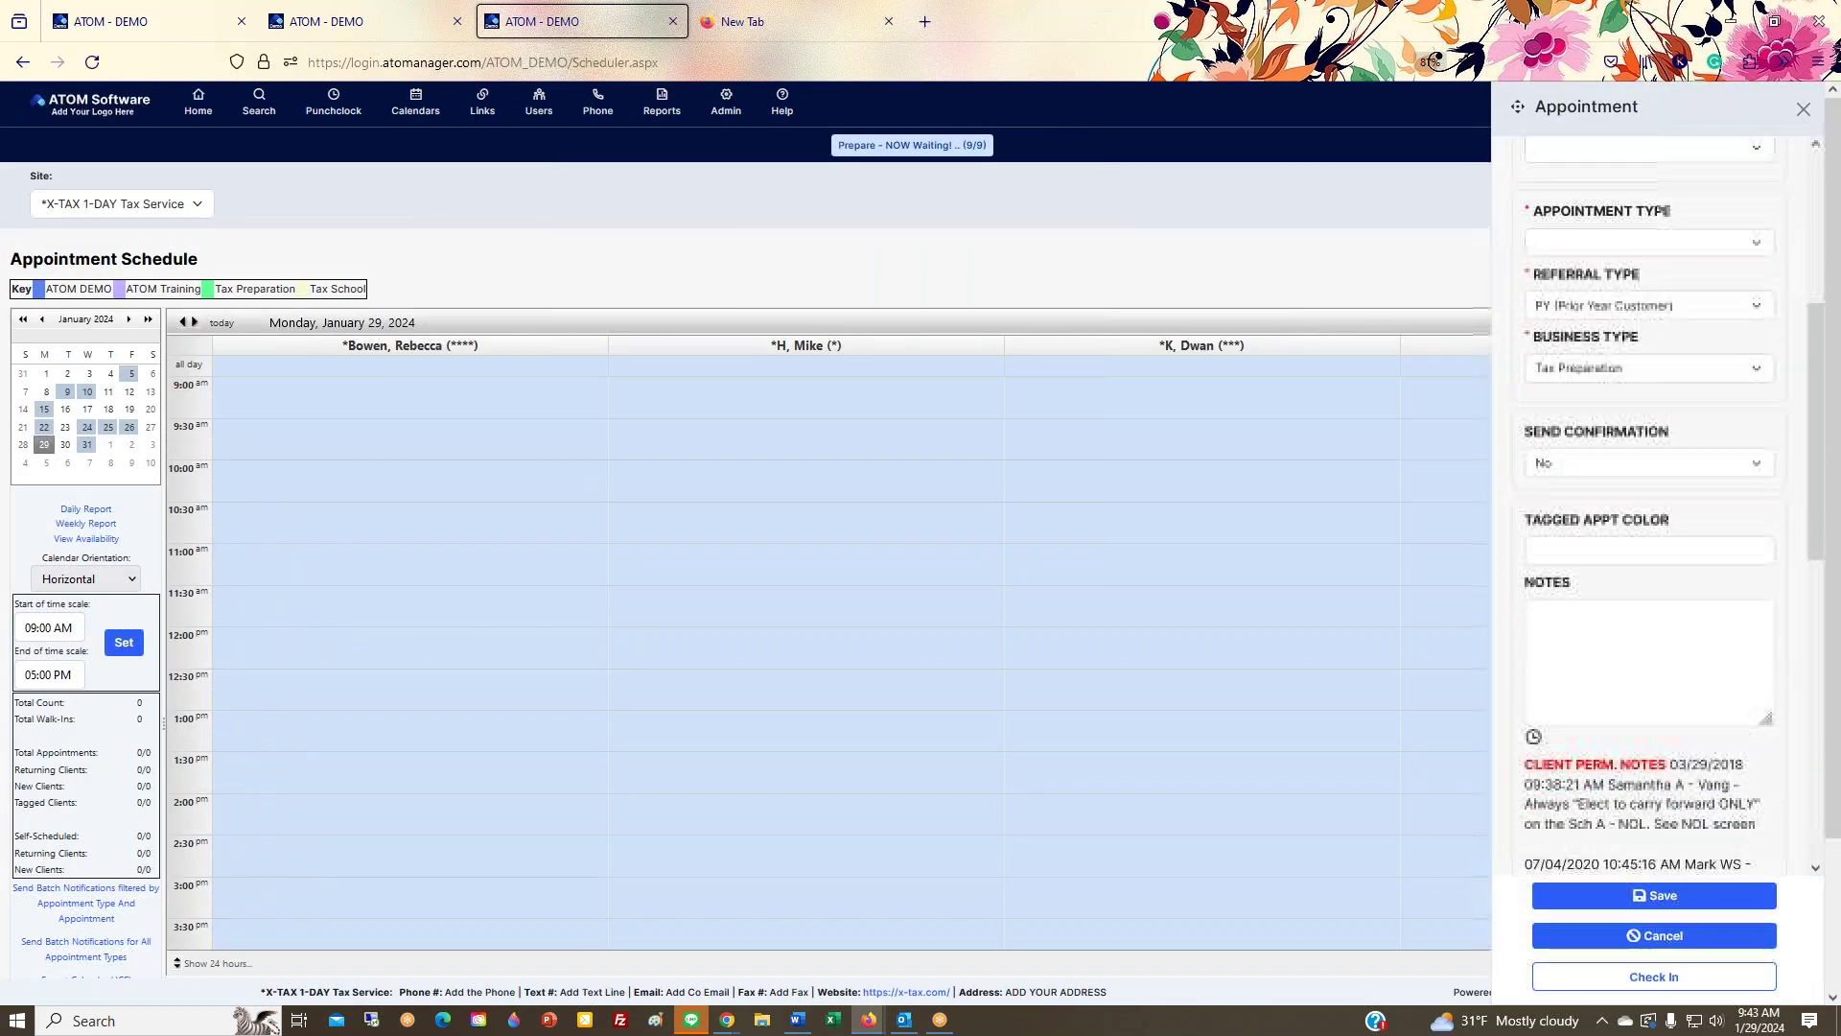
pyautogui.scroll(-3, 1650, 518)
pyautogui.scroll(12, 1649, 518)
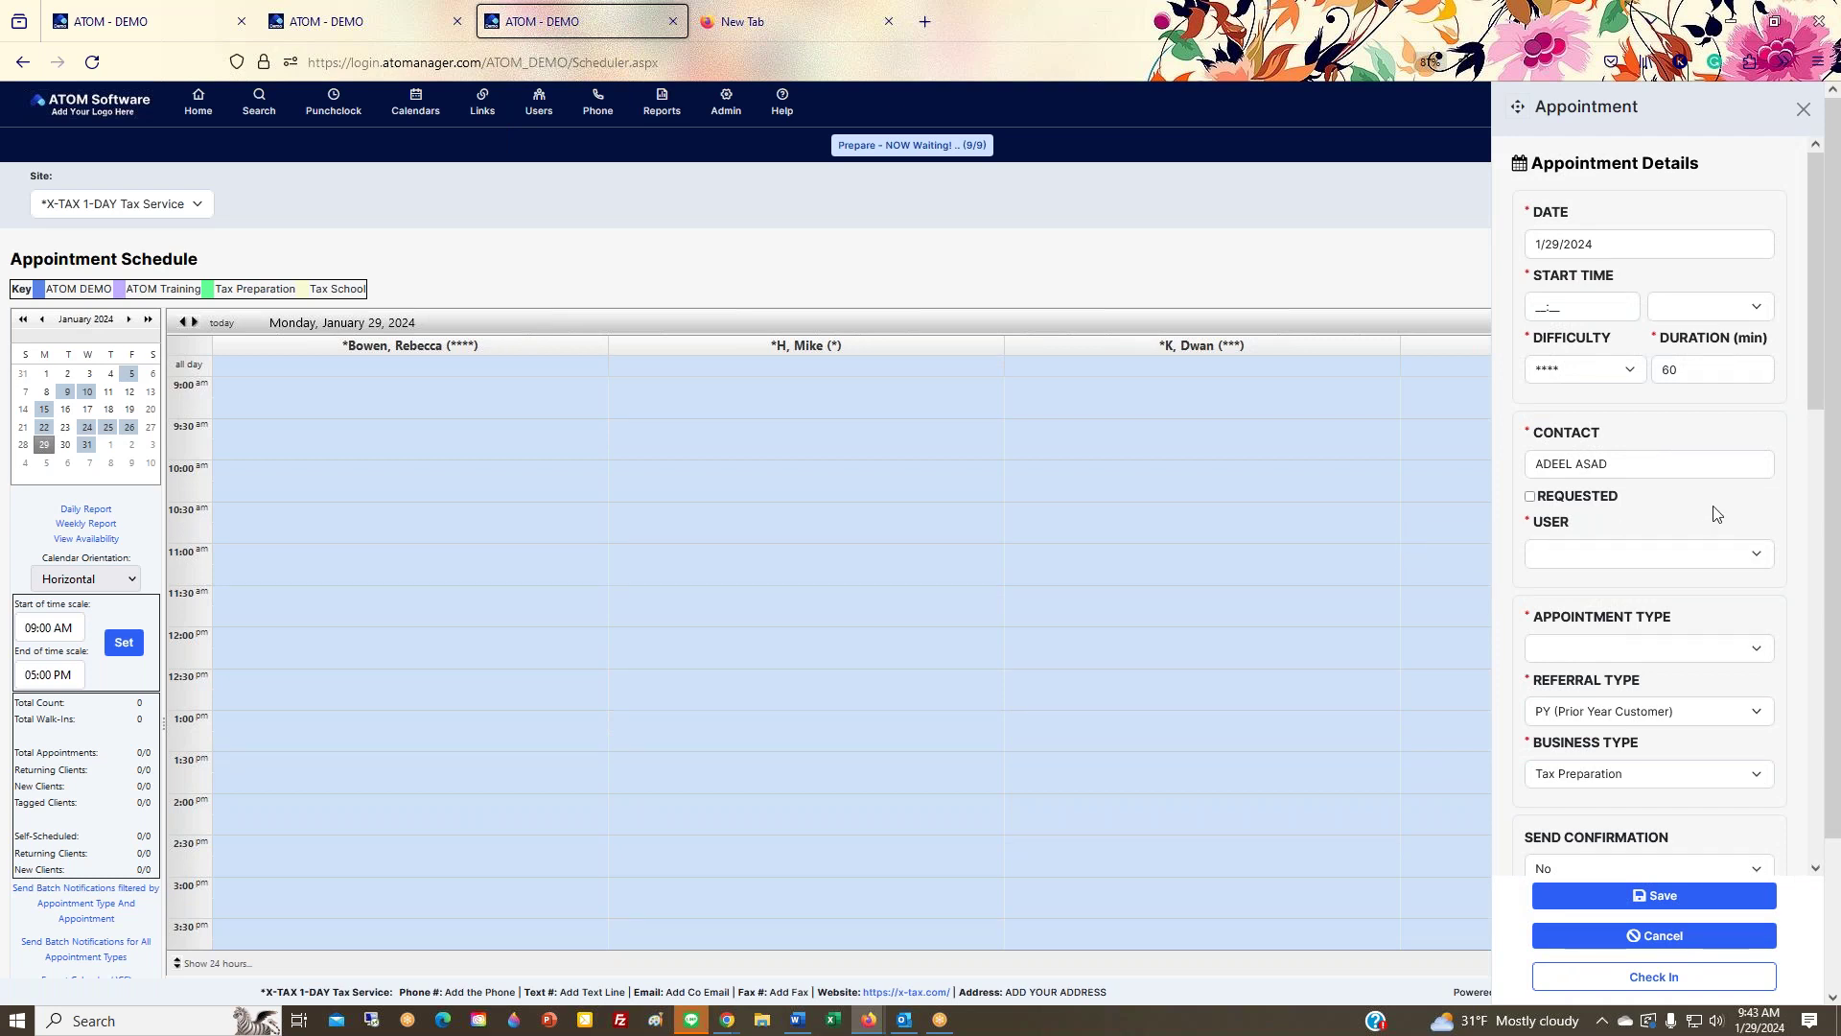
pyautogui.scroll(-3, 1713, 510)
pyautogui.scroll(3, 1702, 491)
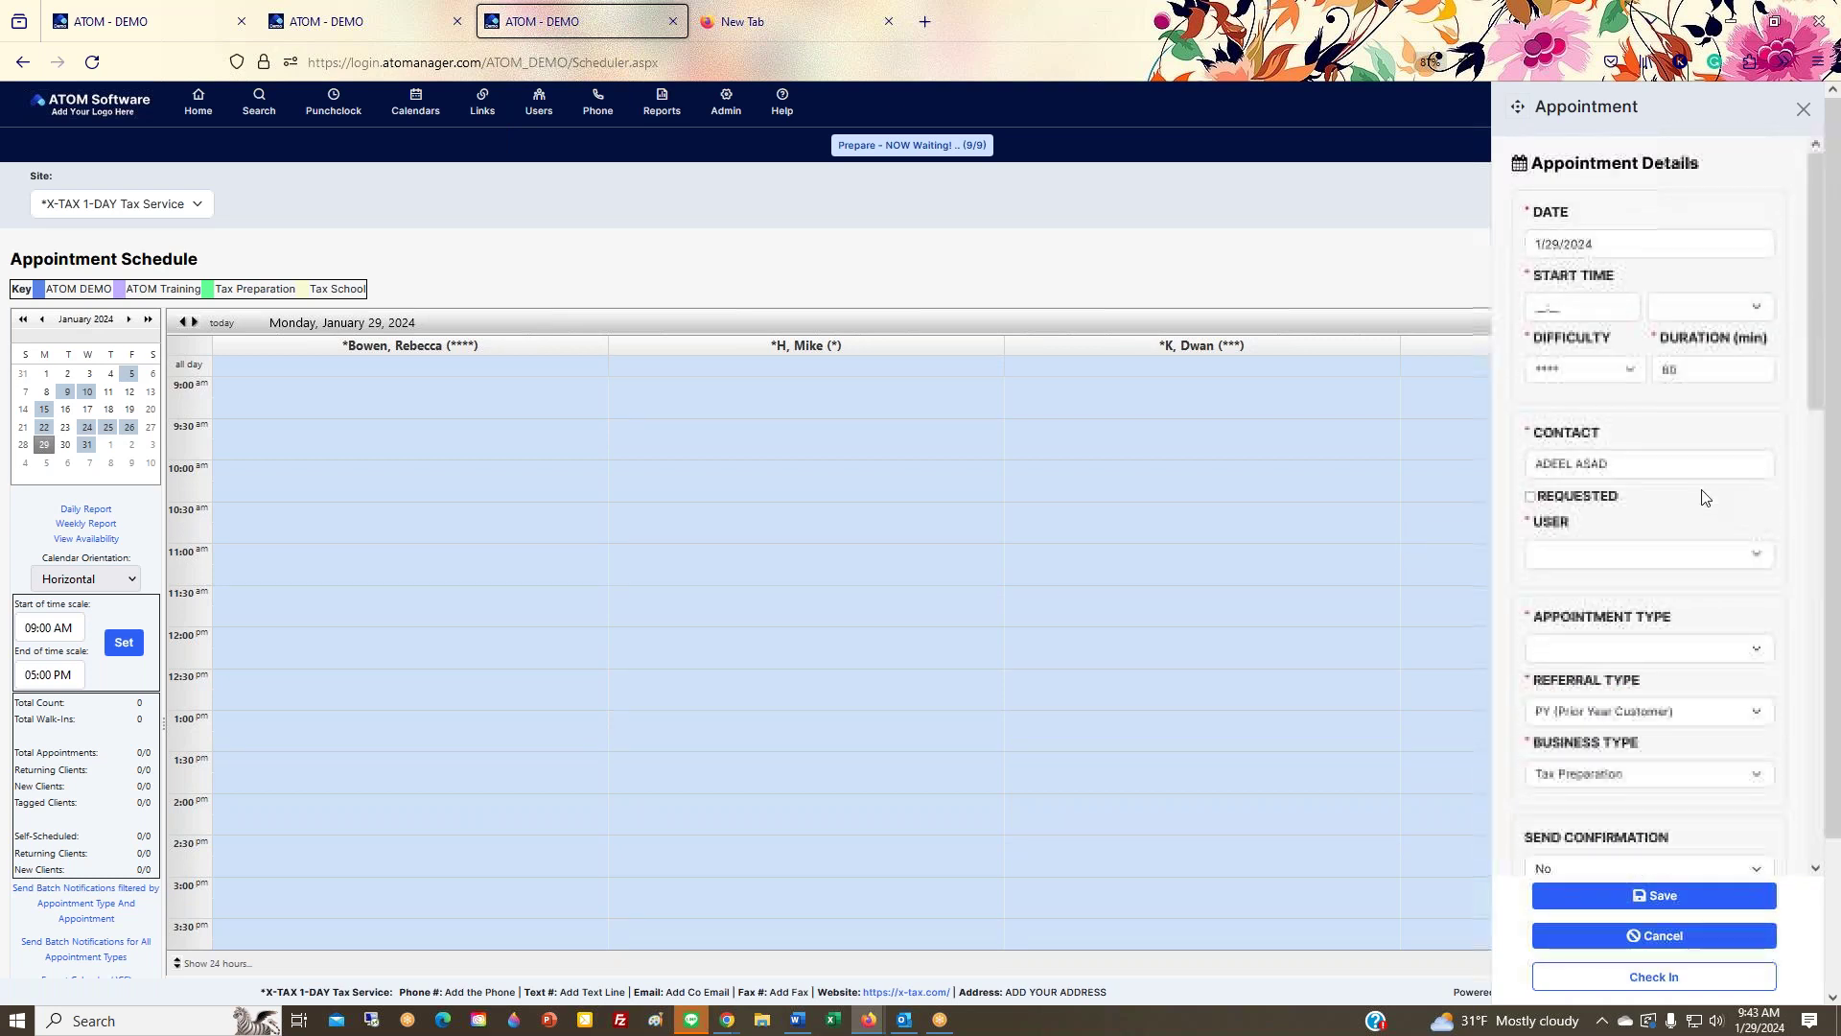
# Step: Move the appointment form aside to reveal the calendar, then back to the right
pyautogui.moveTo(1517, 107); pyautogui.dragTo(656, 232)
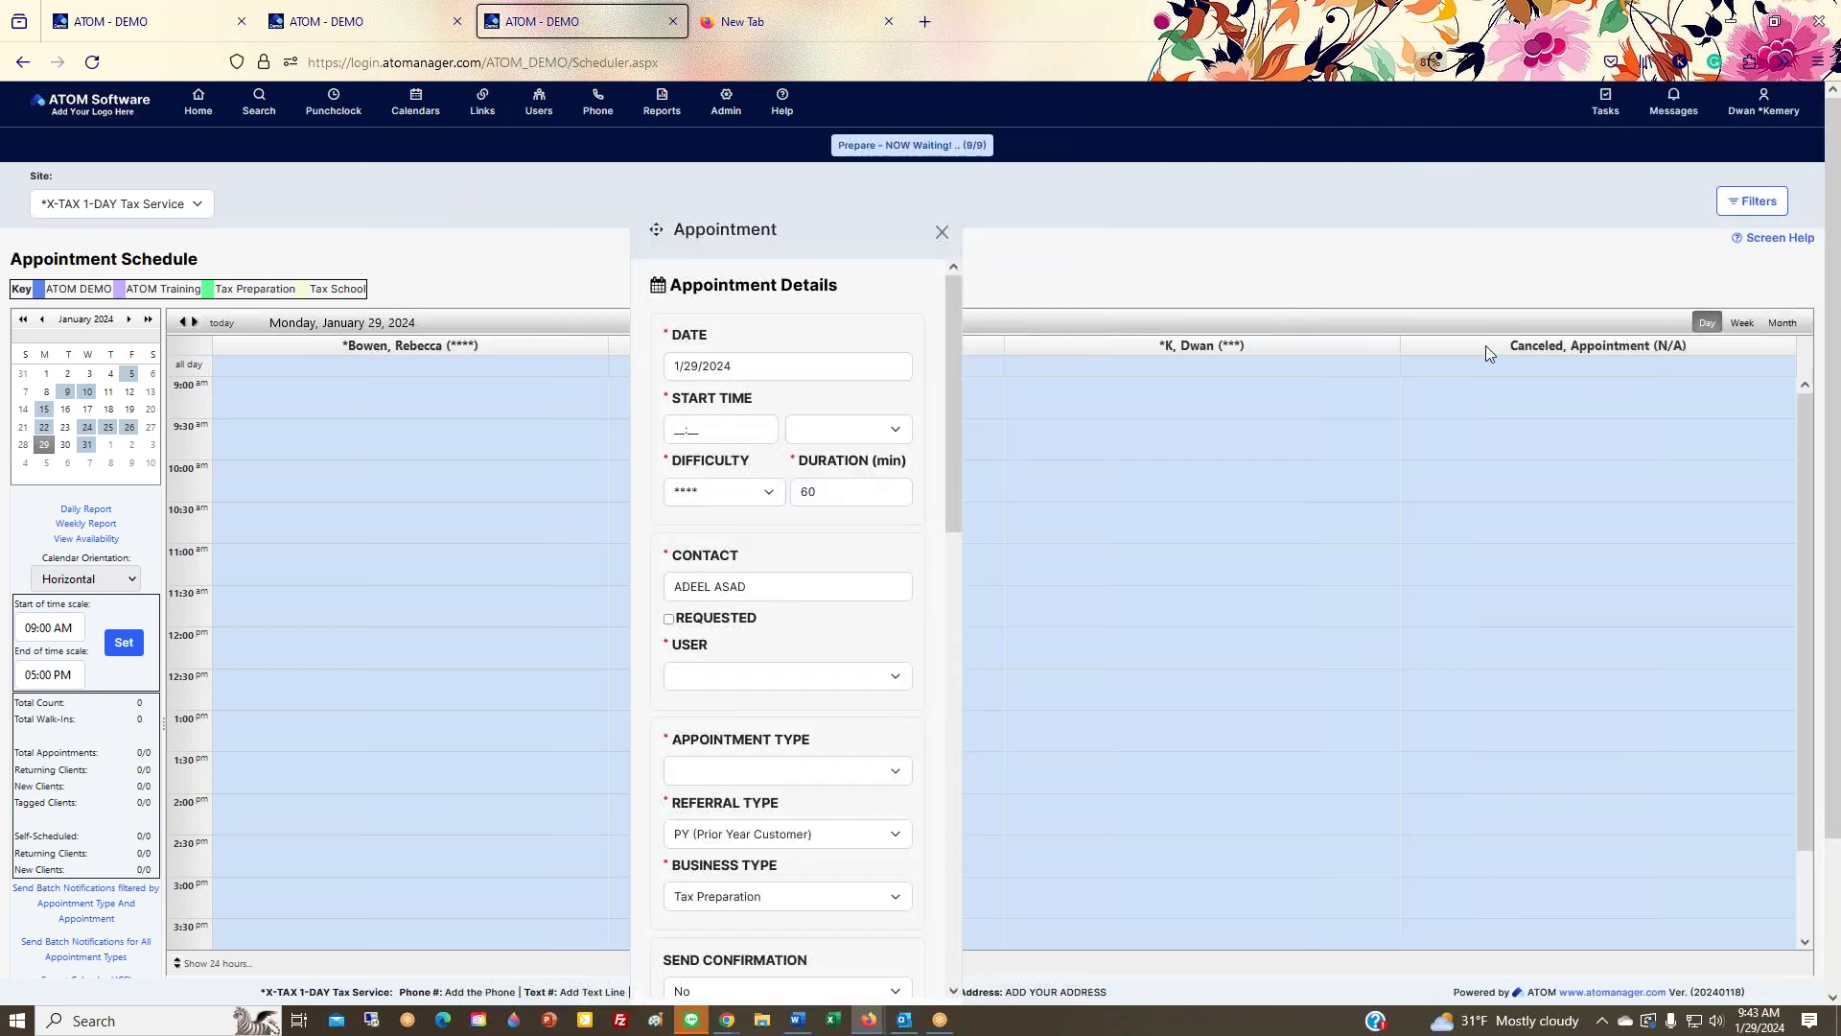
pyautogui.doubleClick(1555, 345)
pyautogui.moveTo(900, 242); pyautogui.dragTo(1408, 106)
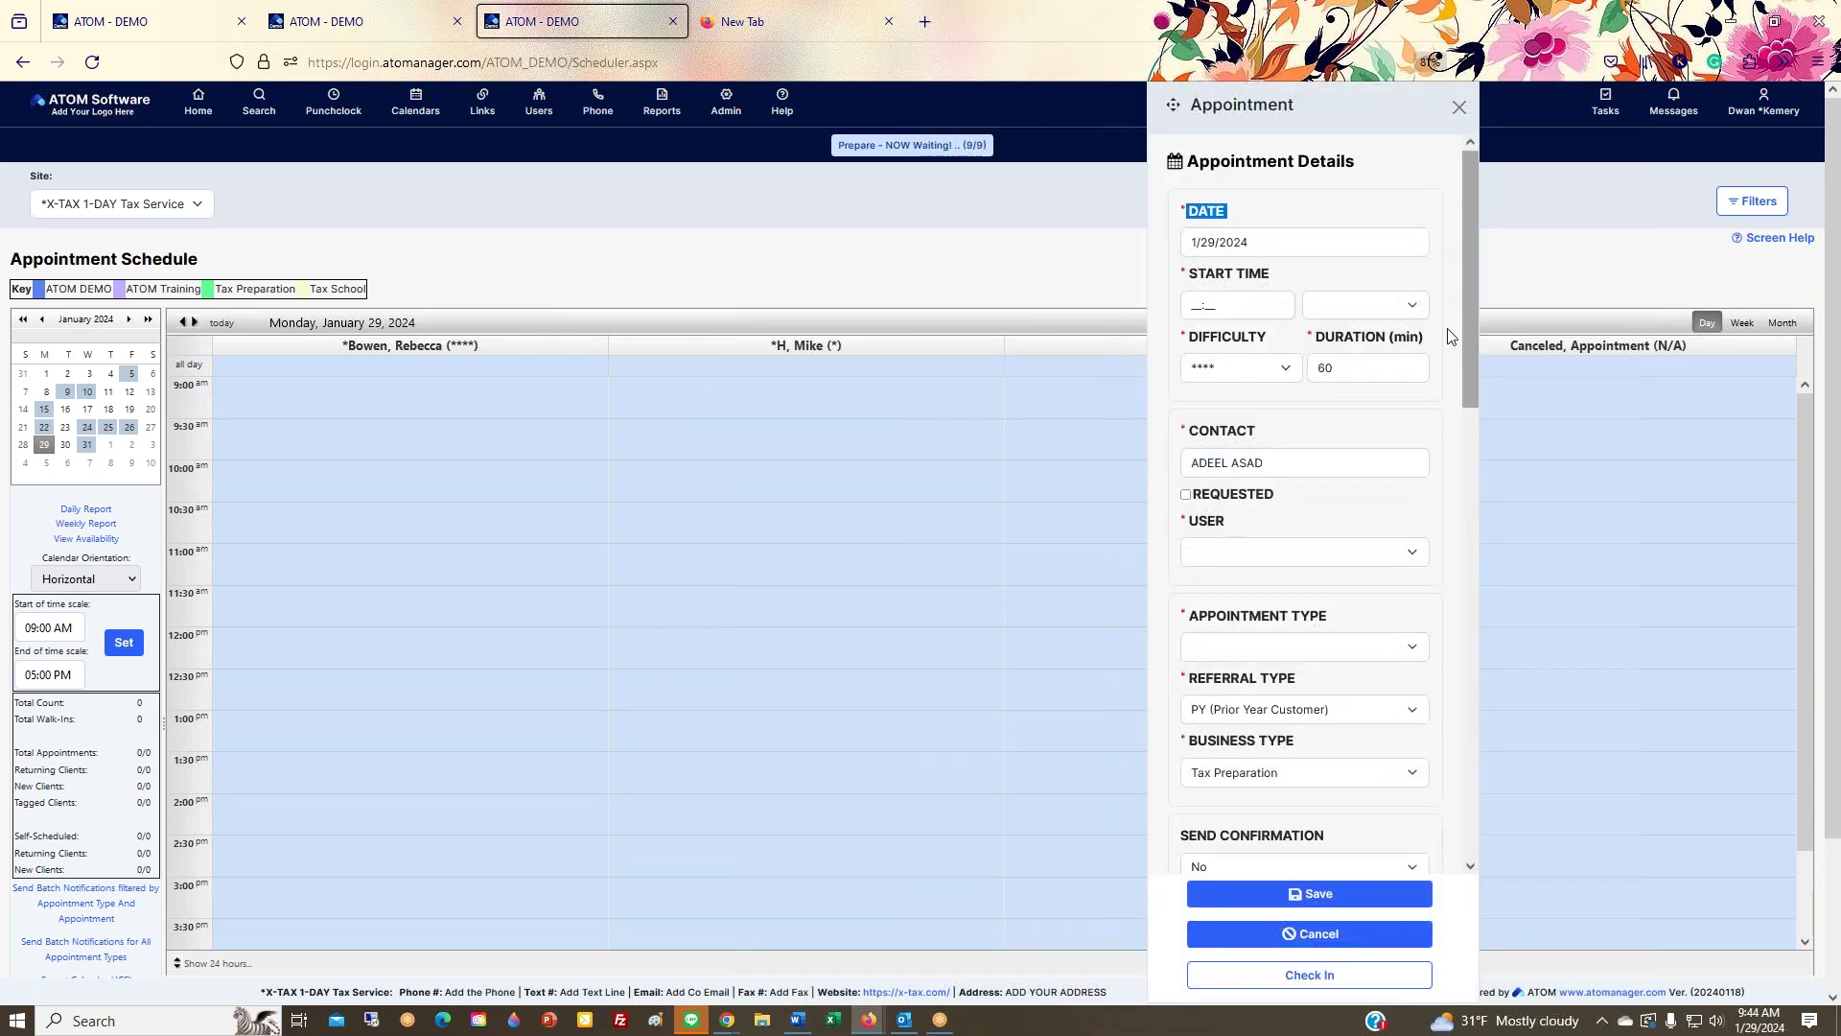
# Step: Book the appointment at 12:00 PM with the third staff user, Requested, type On Phone, and save
pyautogui.click(1414, 312)
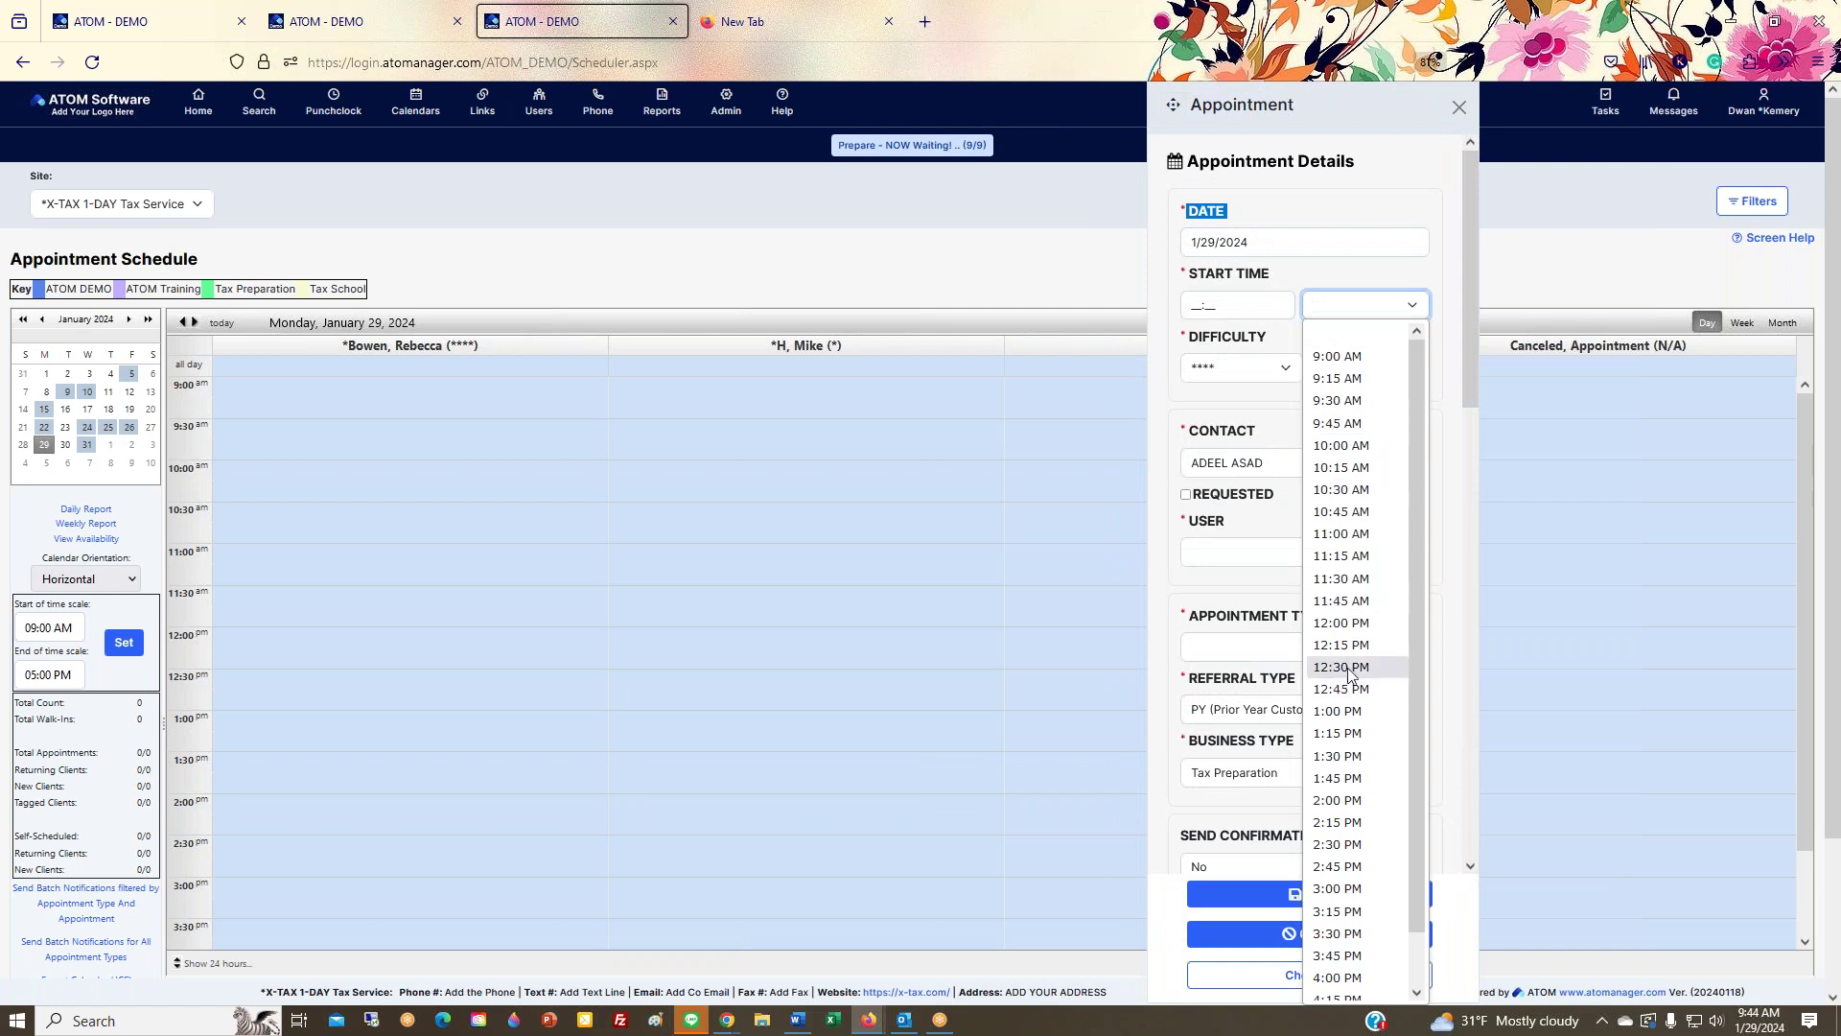
pyautogui.click(1356, 625)
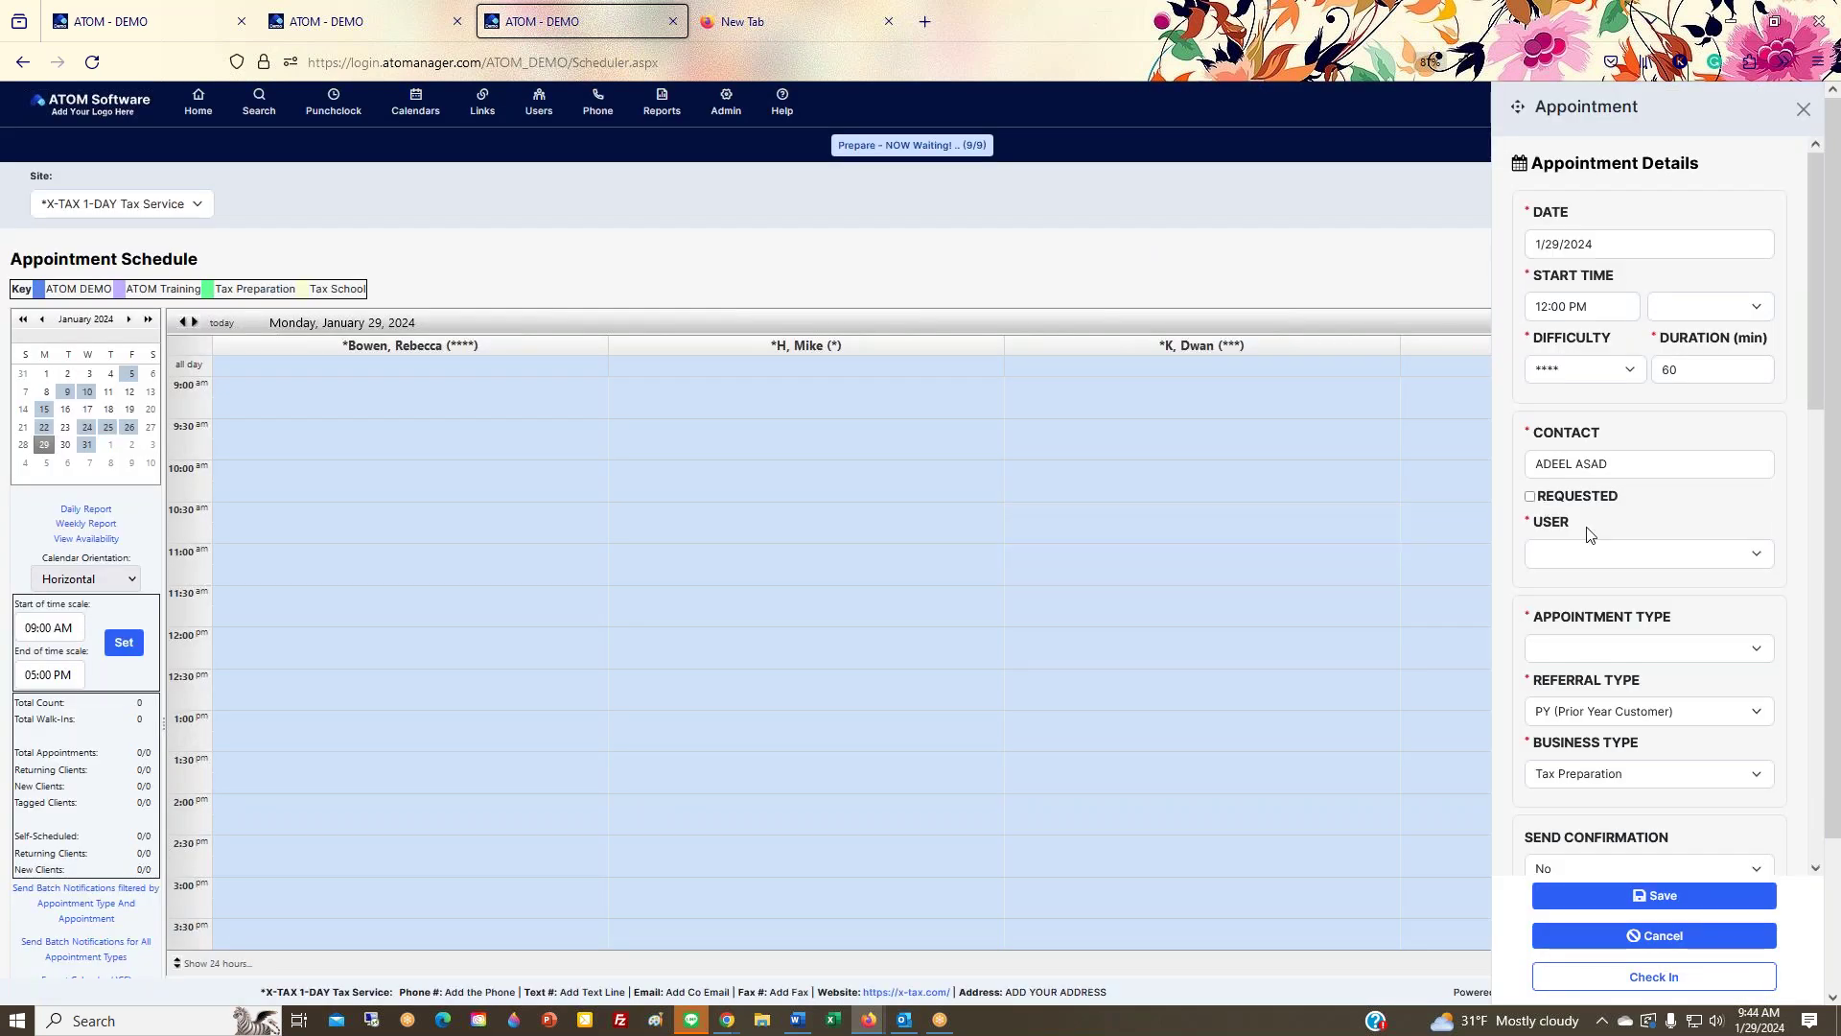
pyautogui.click(1598, 554)
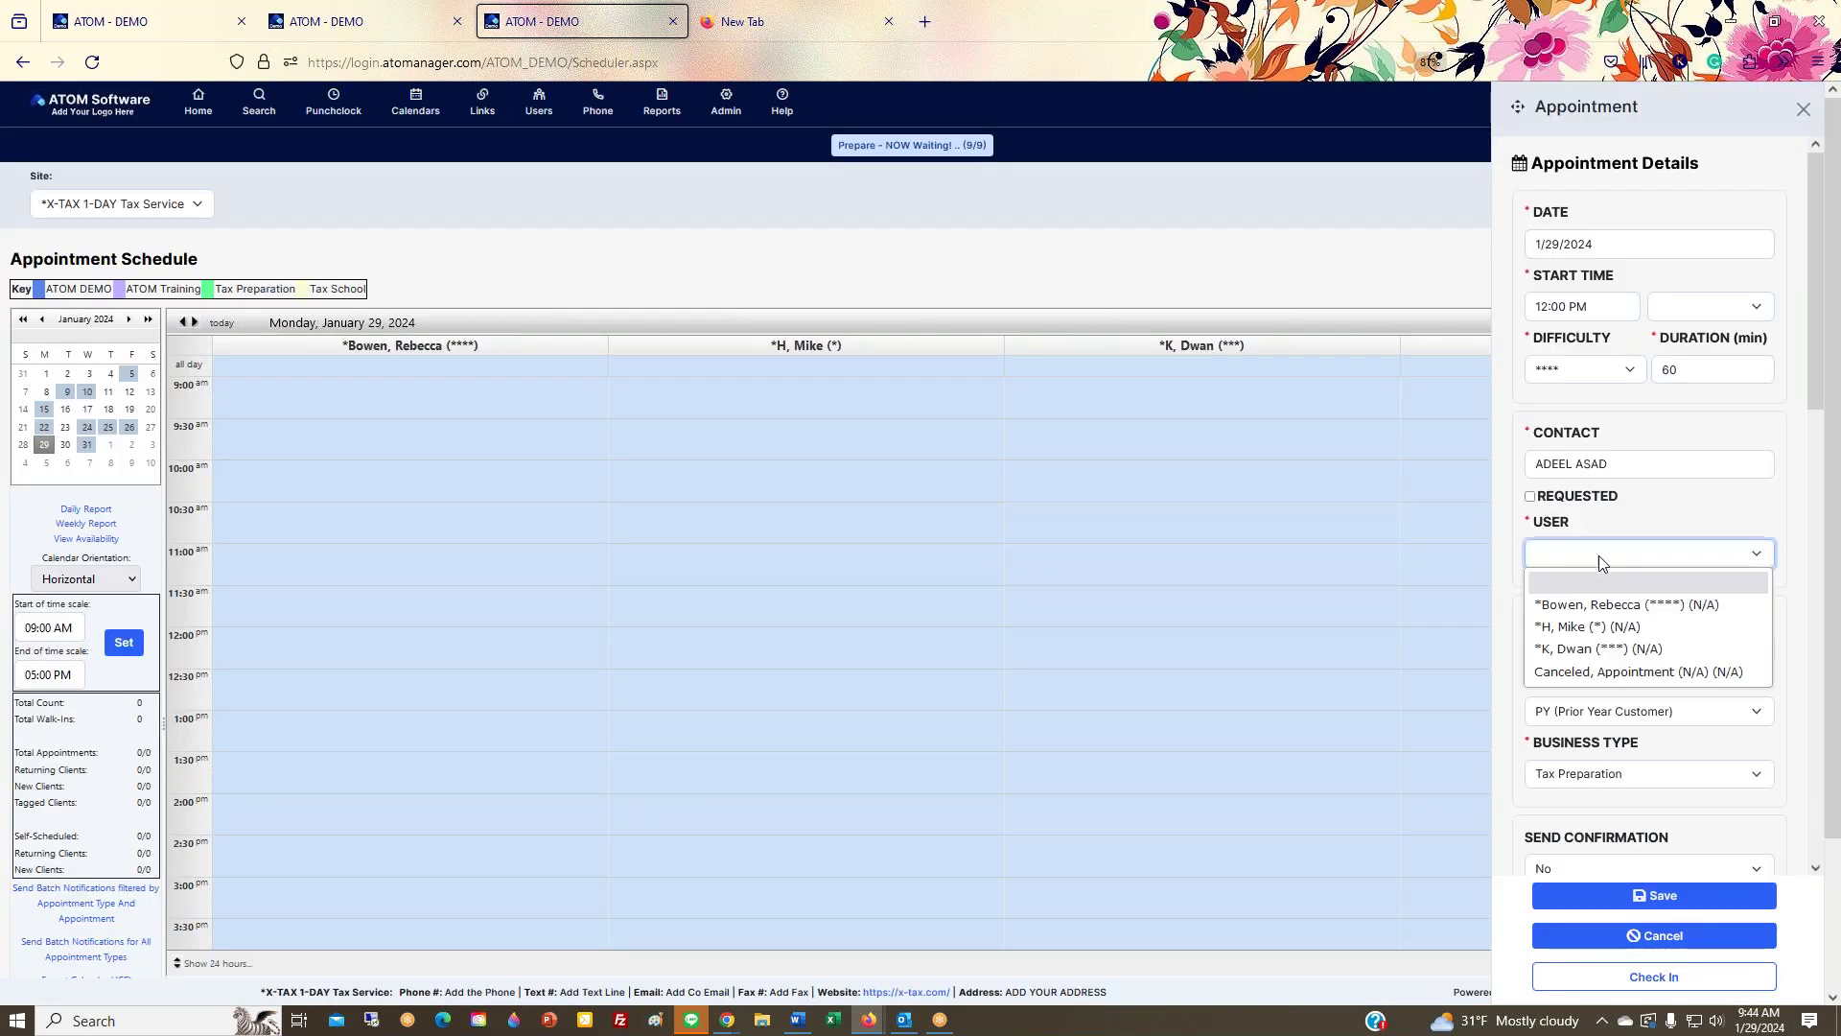
pyautogui.click(1609, 650)
pyautogui.click(1530, 497)
pyautogui.click(1584, 649)
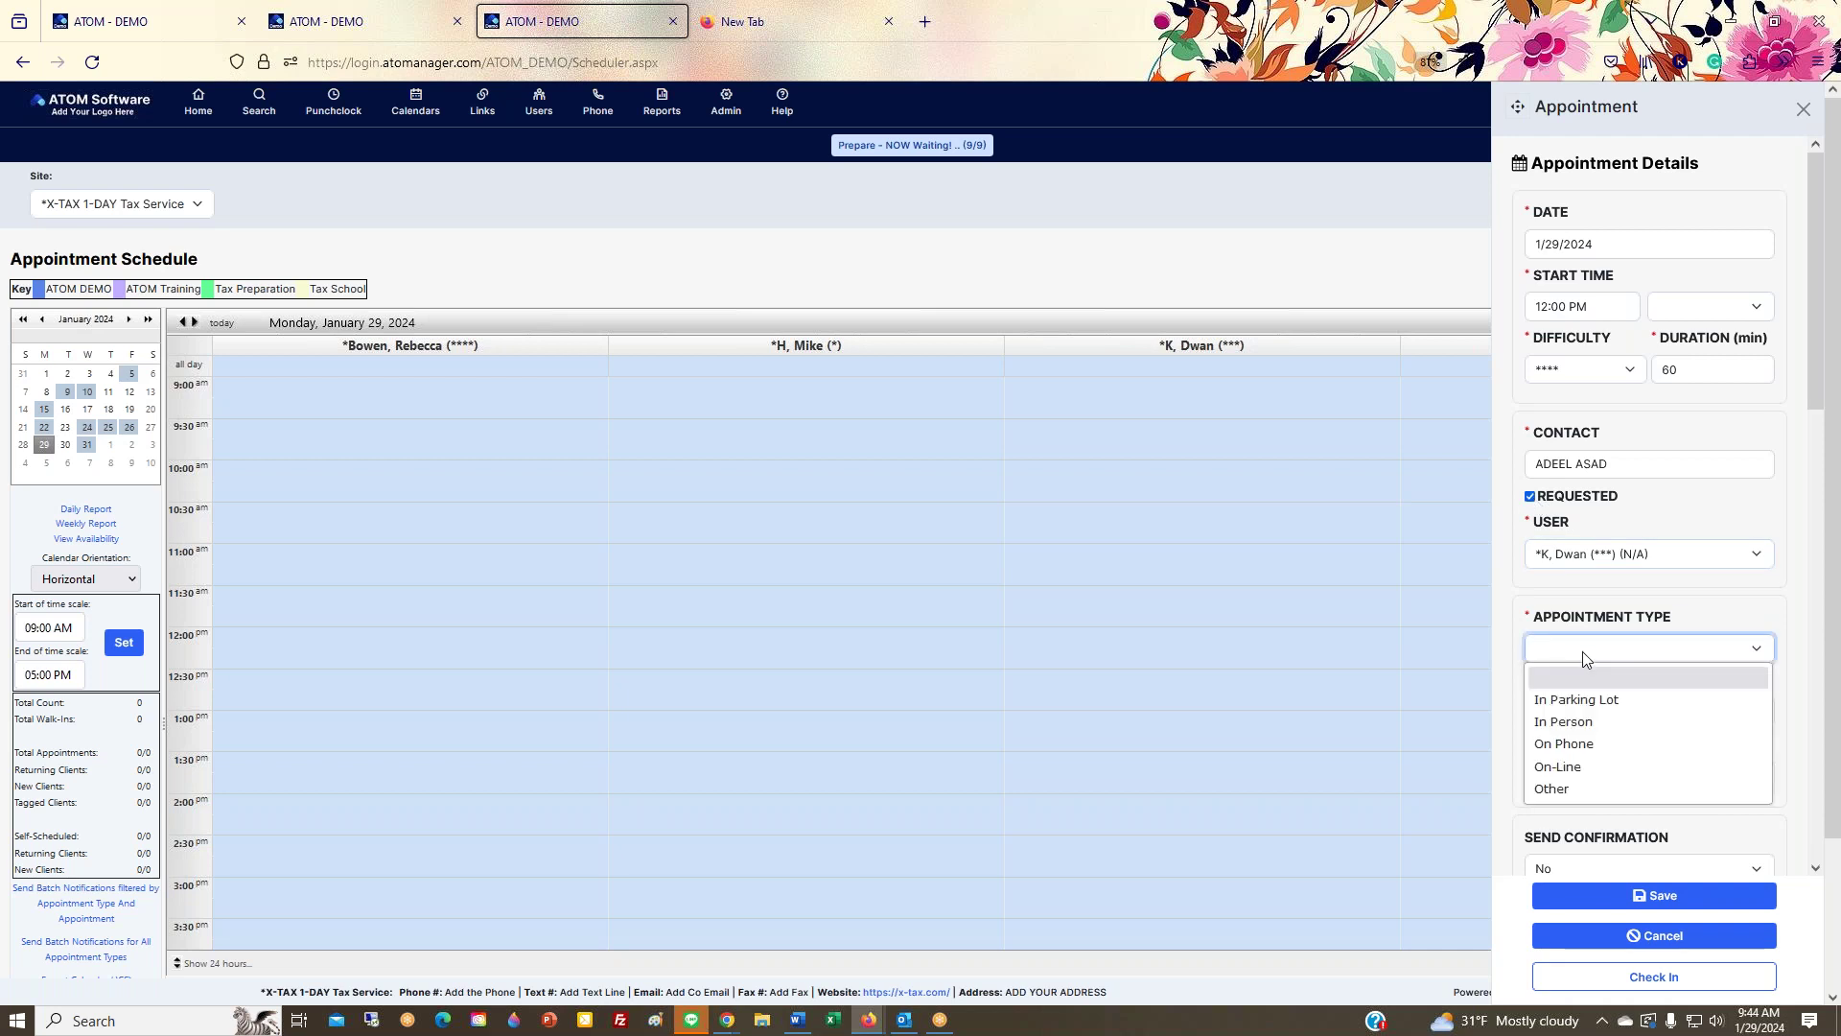
pyautogui.click(1565, 746)
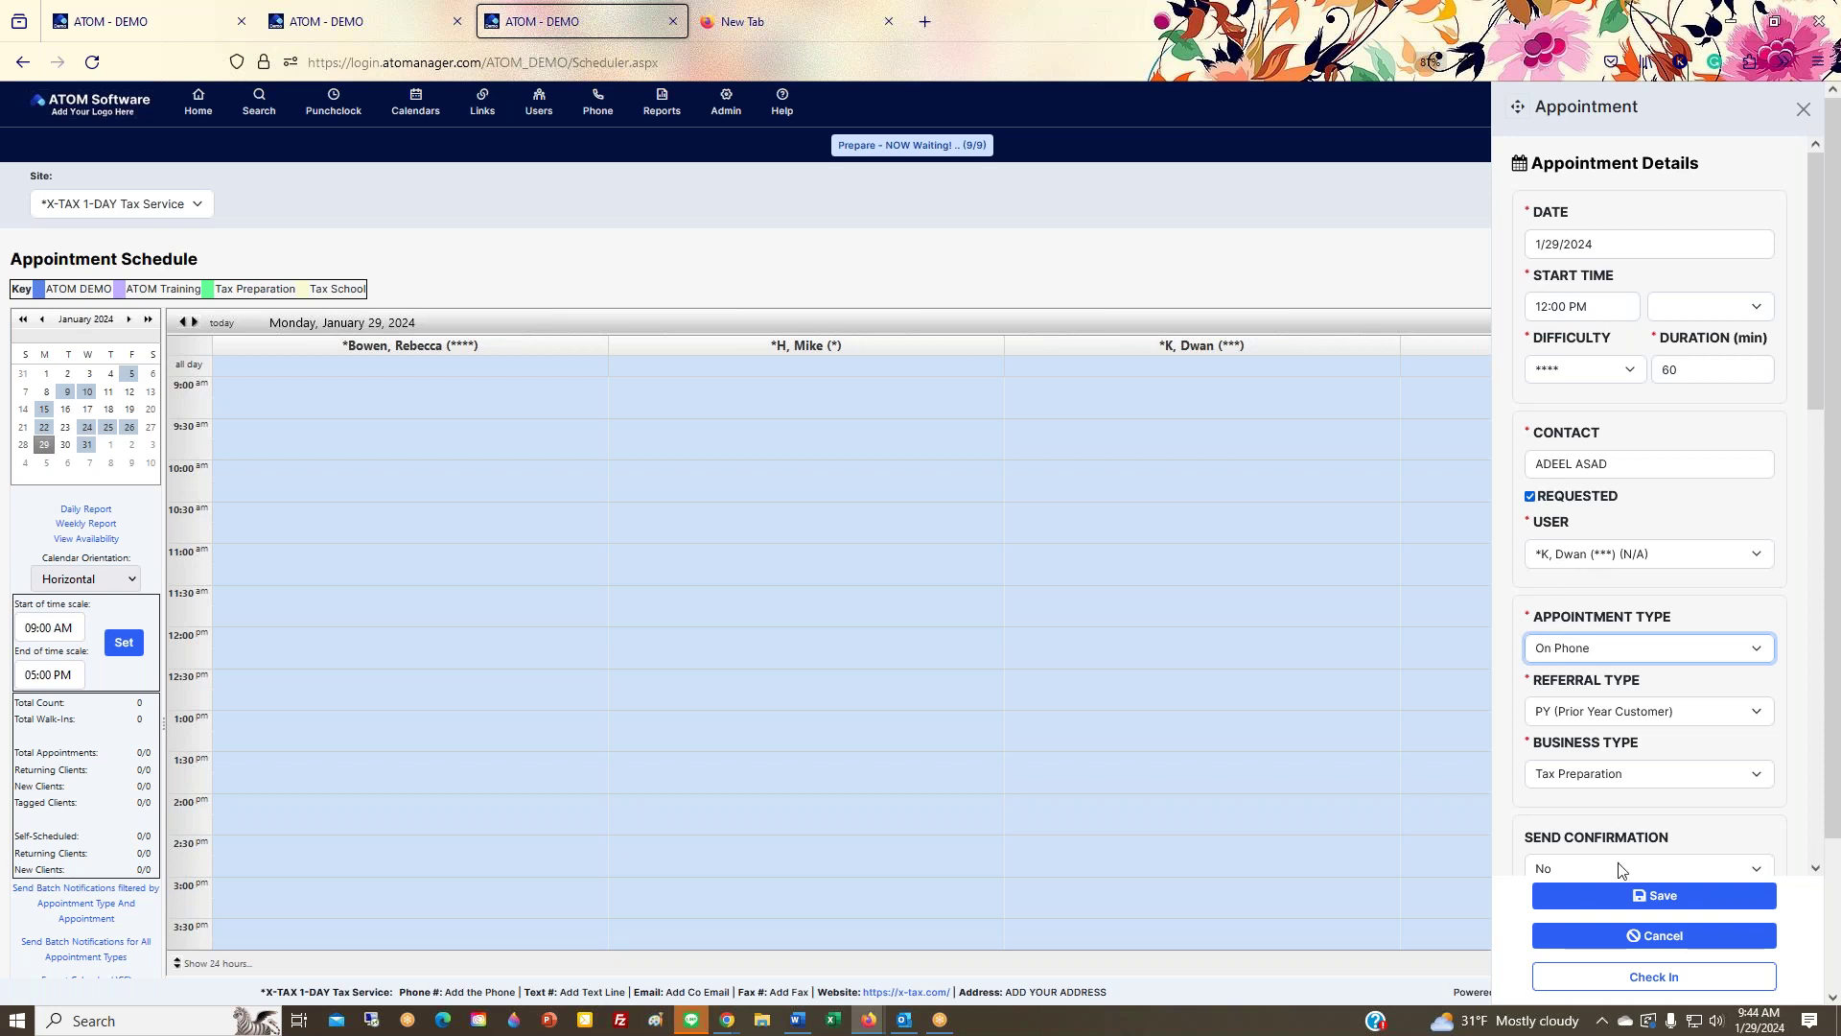
pyautogui.click(1658, 904)
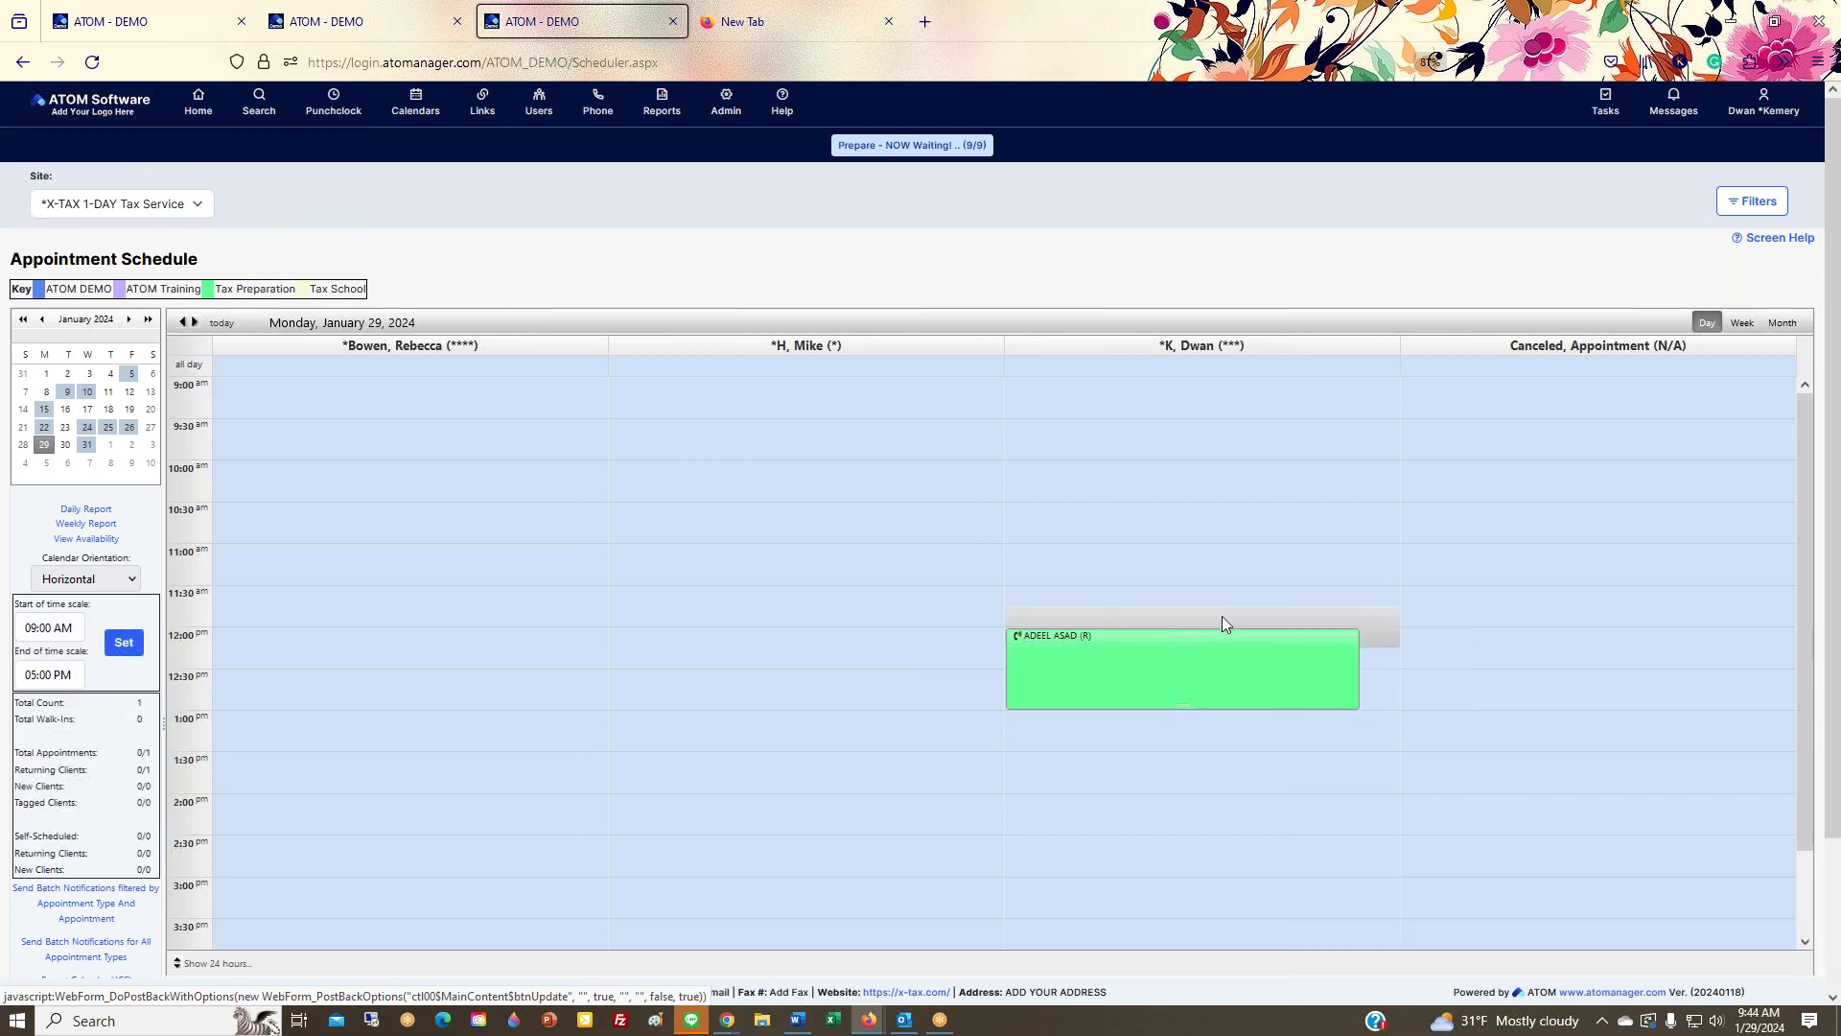
# Step: Review the saved appointment's details, then drag it into the Canceled, Appointment column
pyautogui.click(1205, 670)
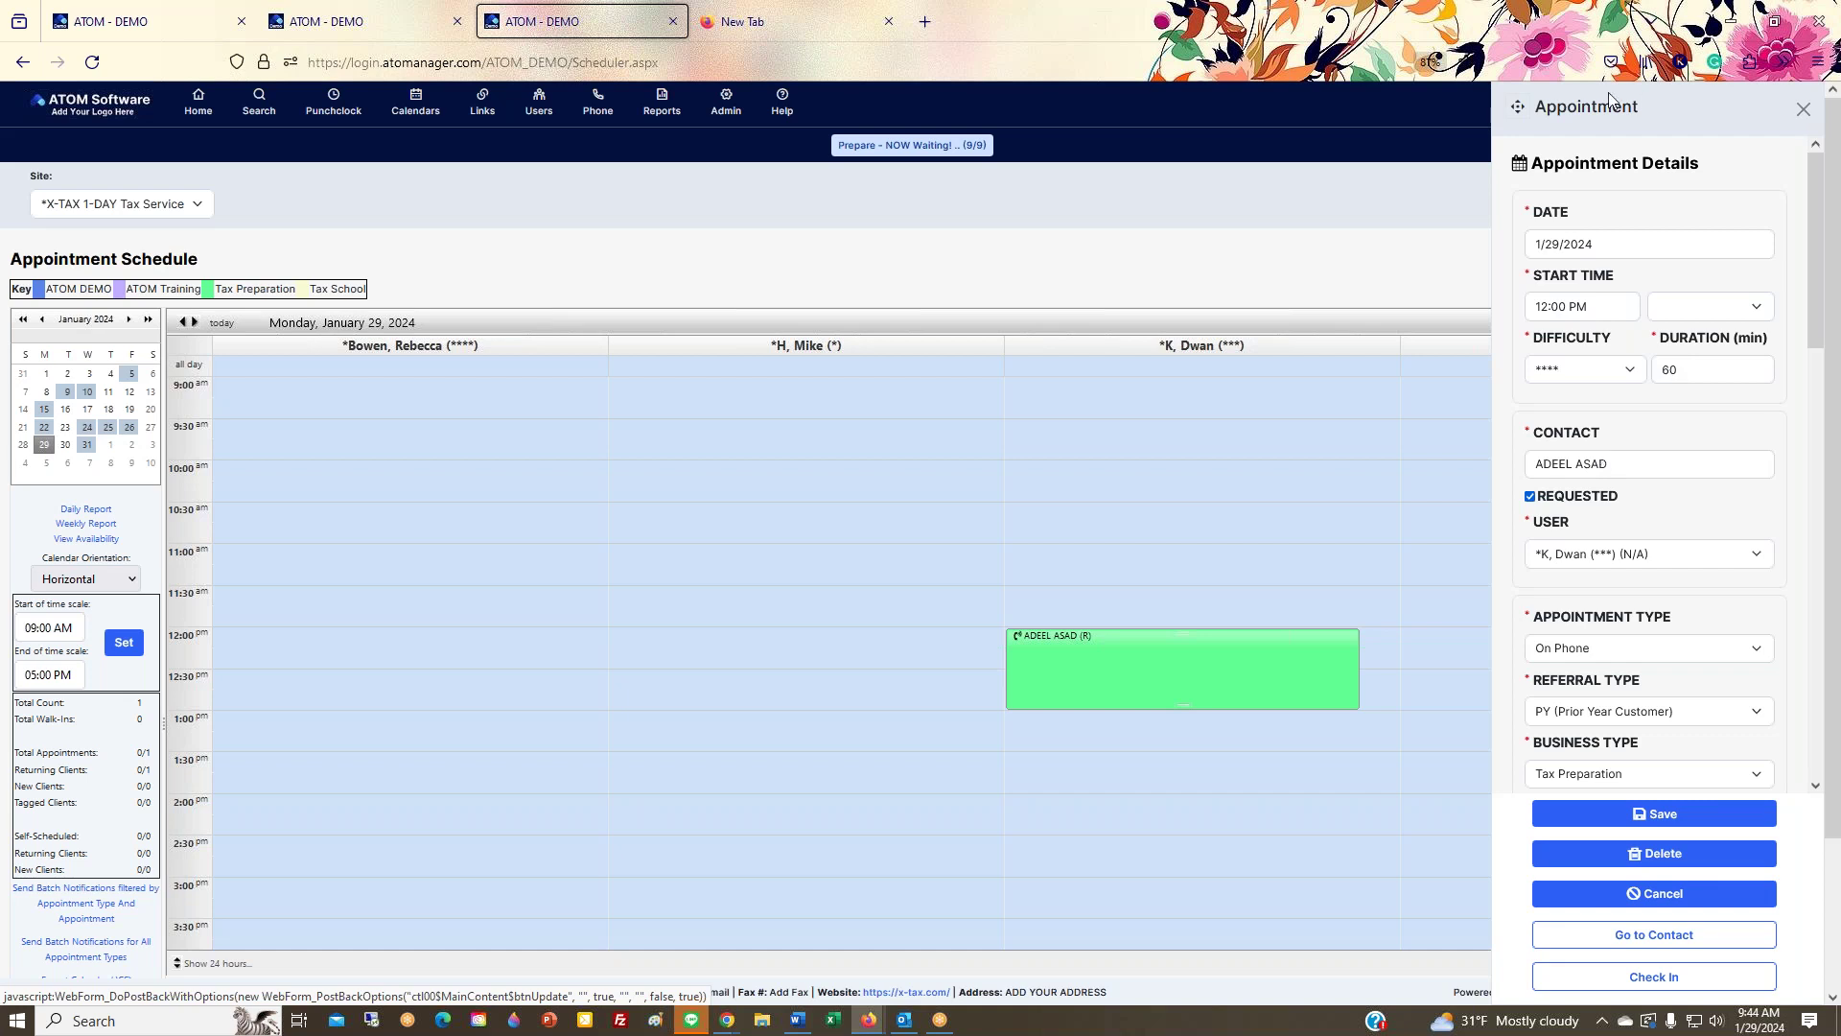
pyautogui.moveTo(1614, 103); pyautogui.dragTo(1707, 136)
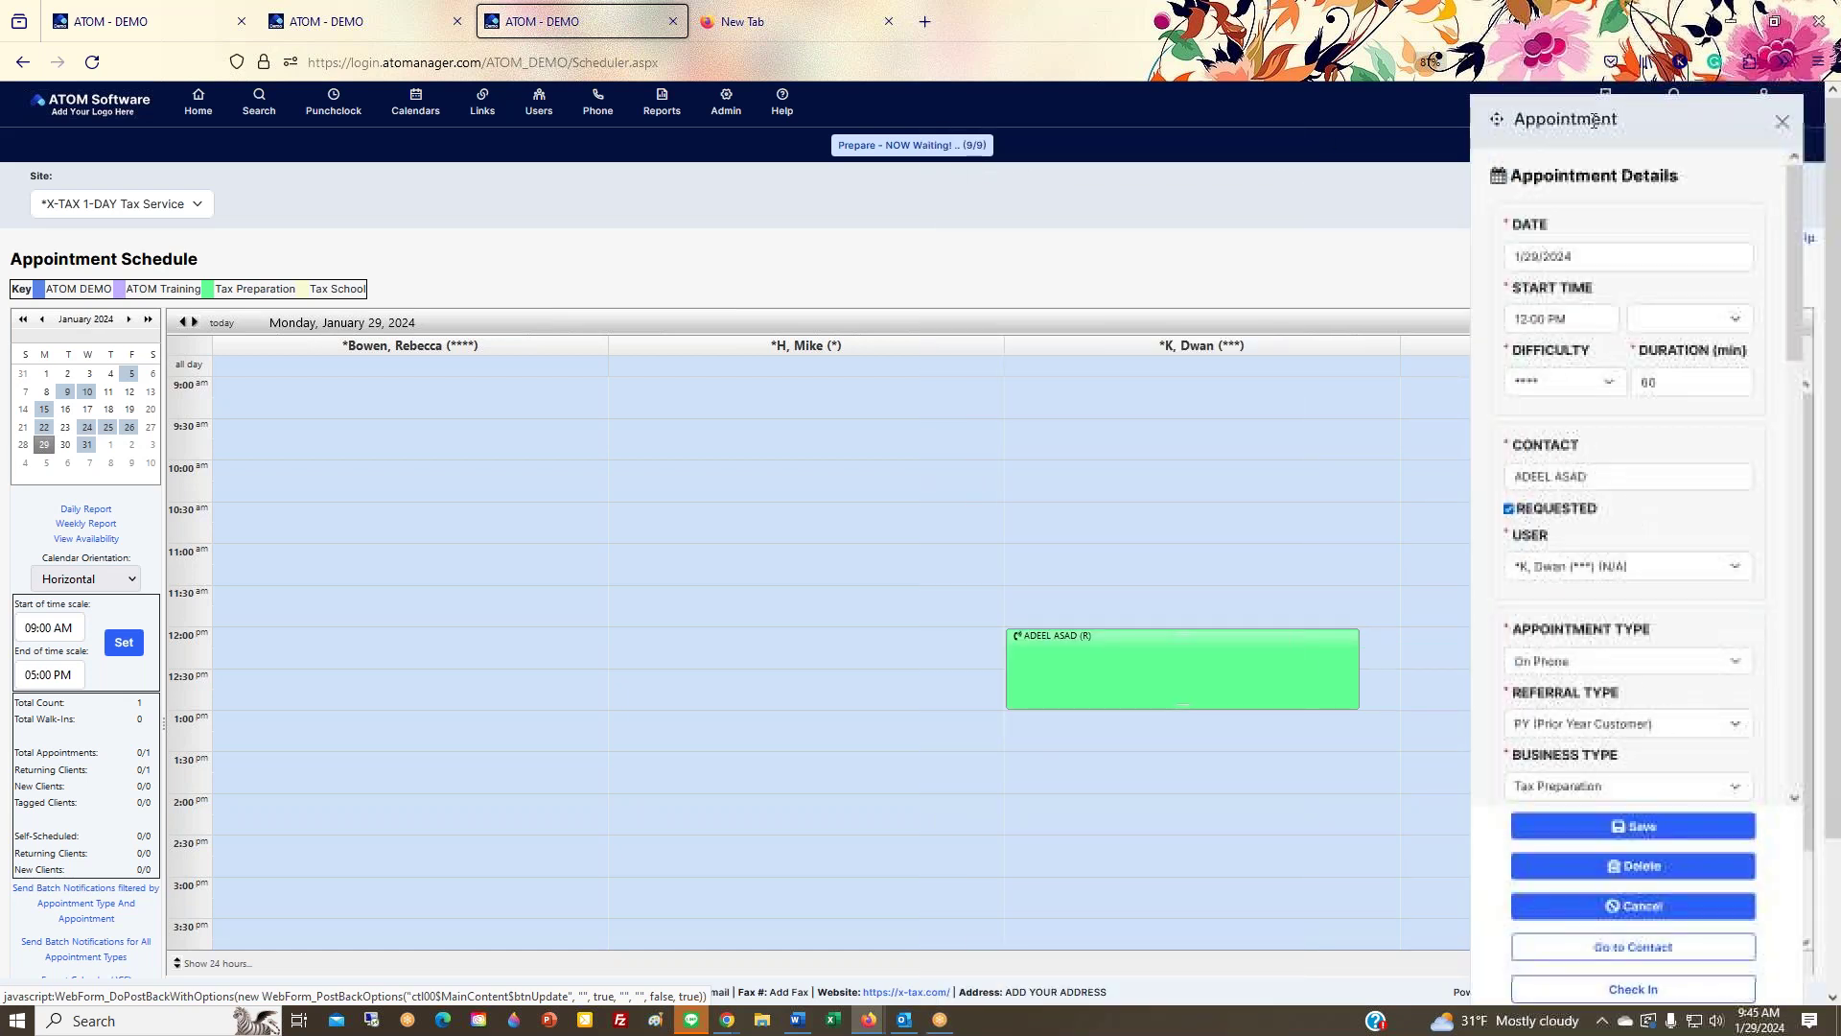
pyautogui.click(1259, 773)
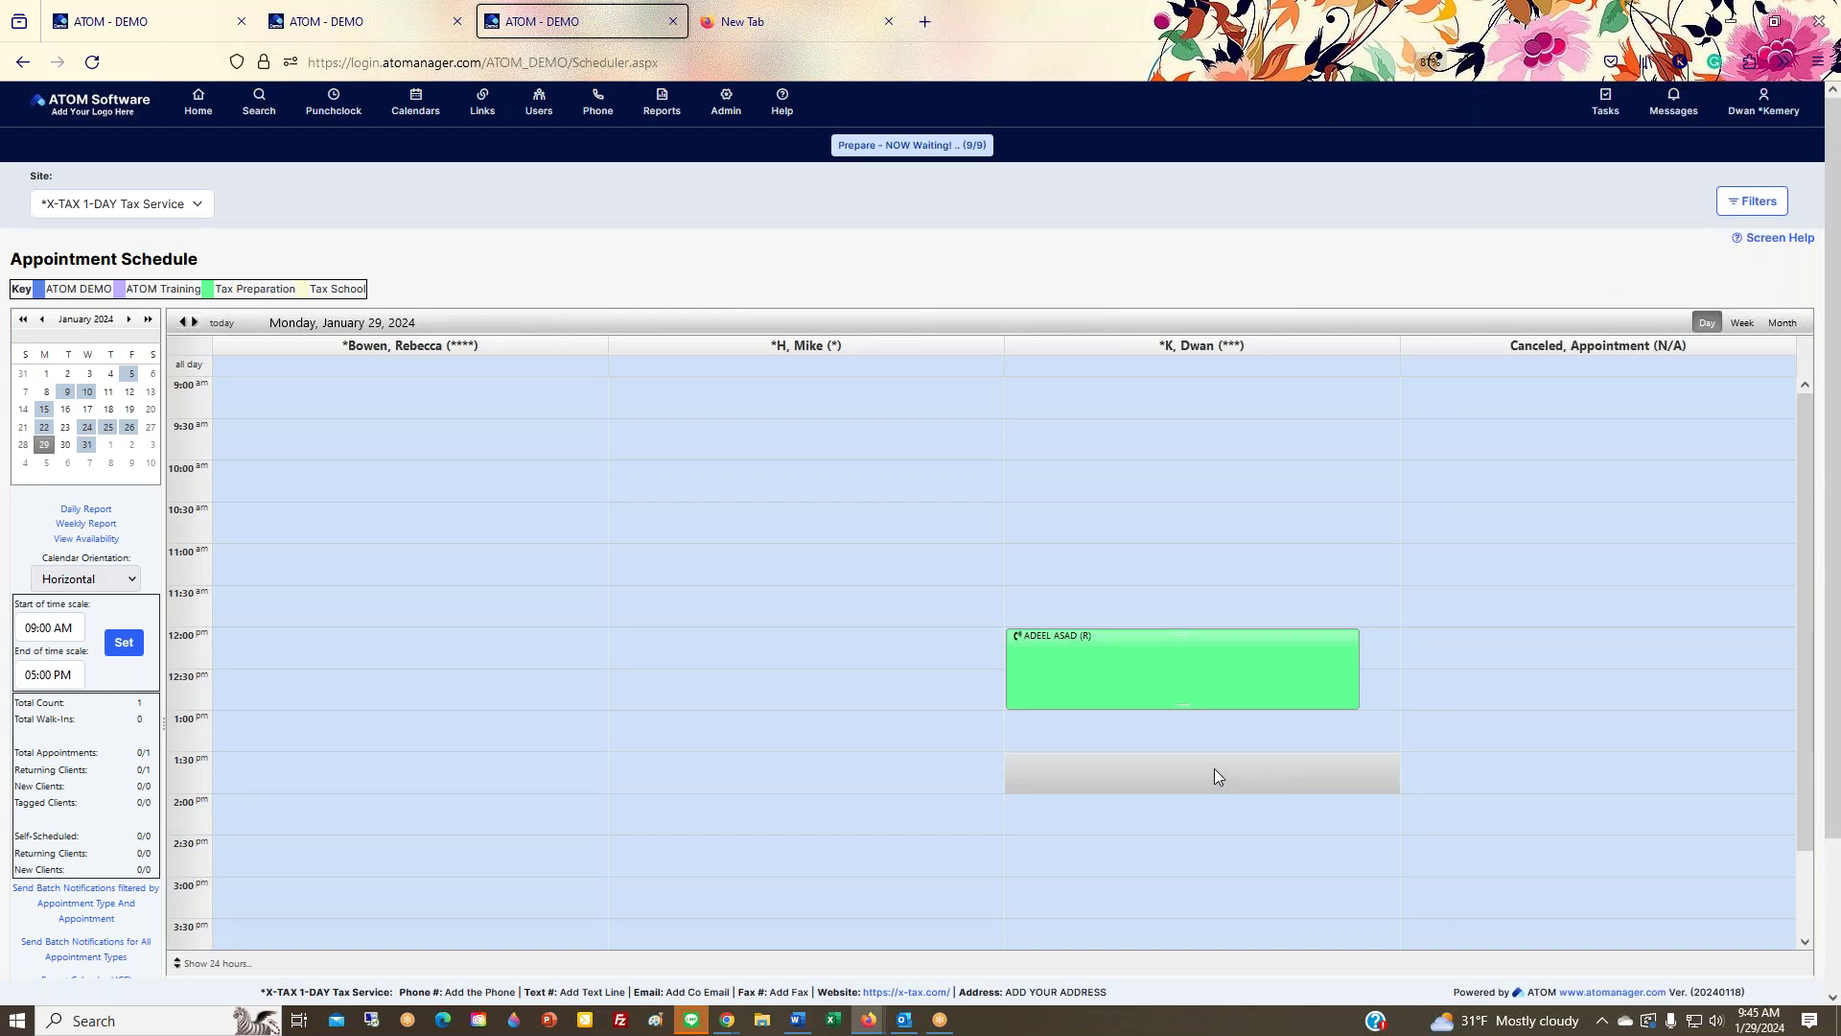
pyautogui.click(1228, 678)
pyautogui.moveTo(1399, 686); pyautogui.dragTo(1439, 685)
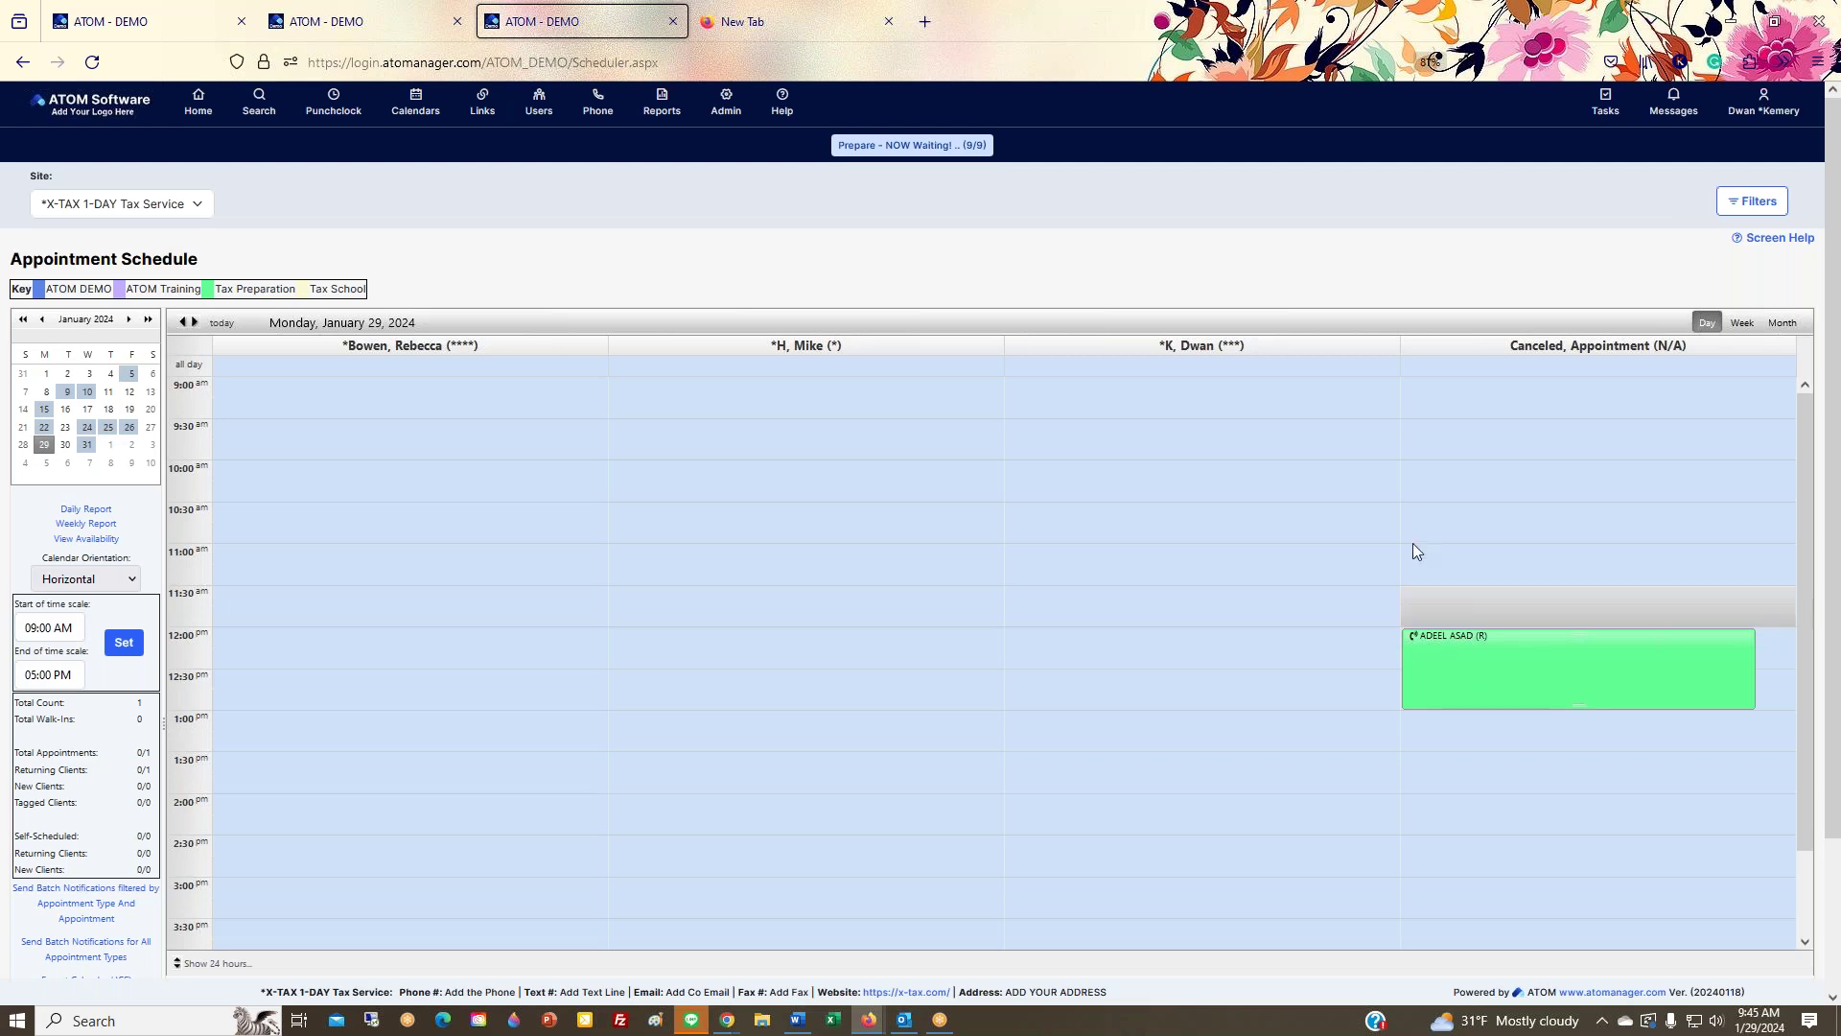
# Step: Open the moved 12:00 PM appointment's details and go to the client's contact summary
pyautogui.click(1483, 667)
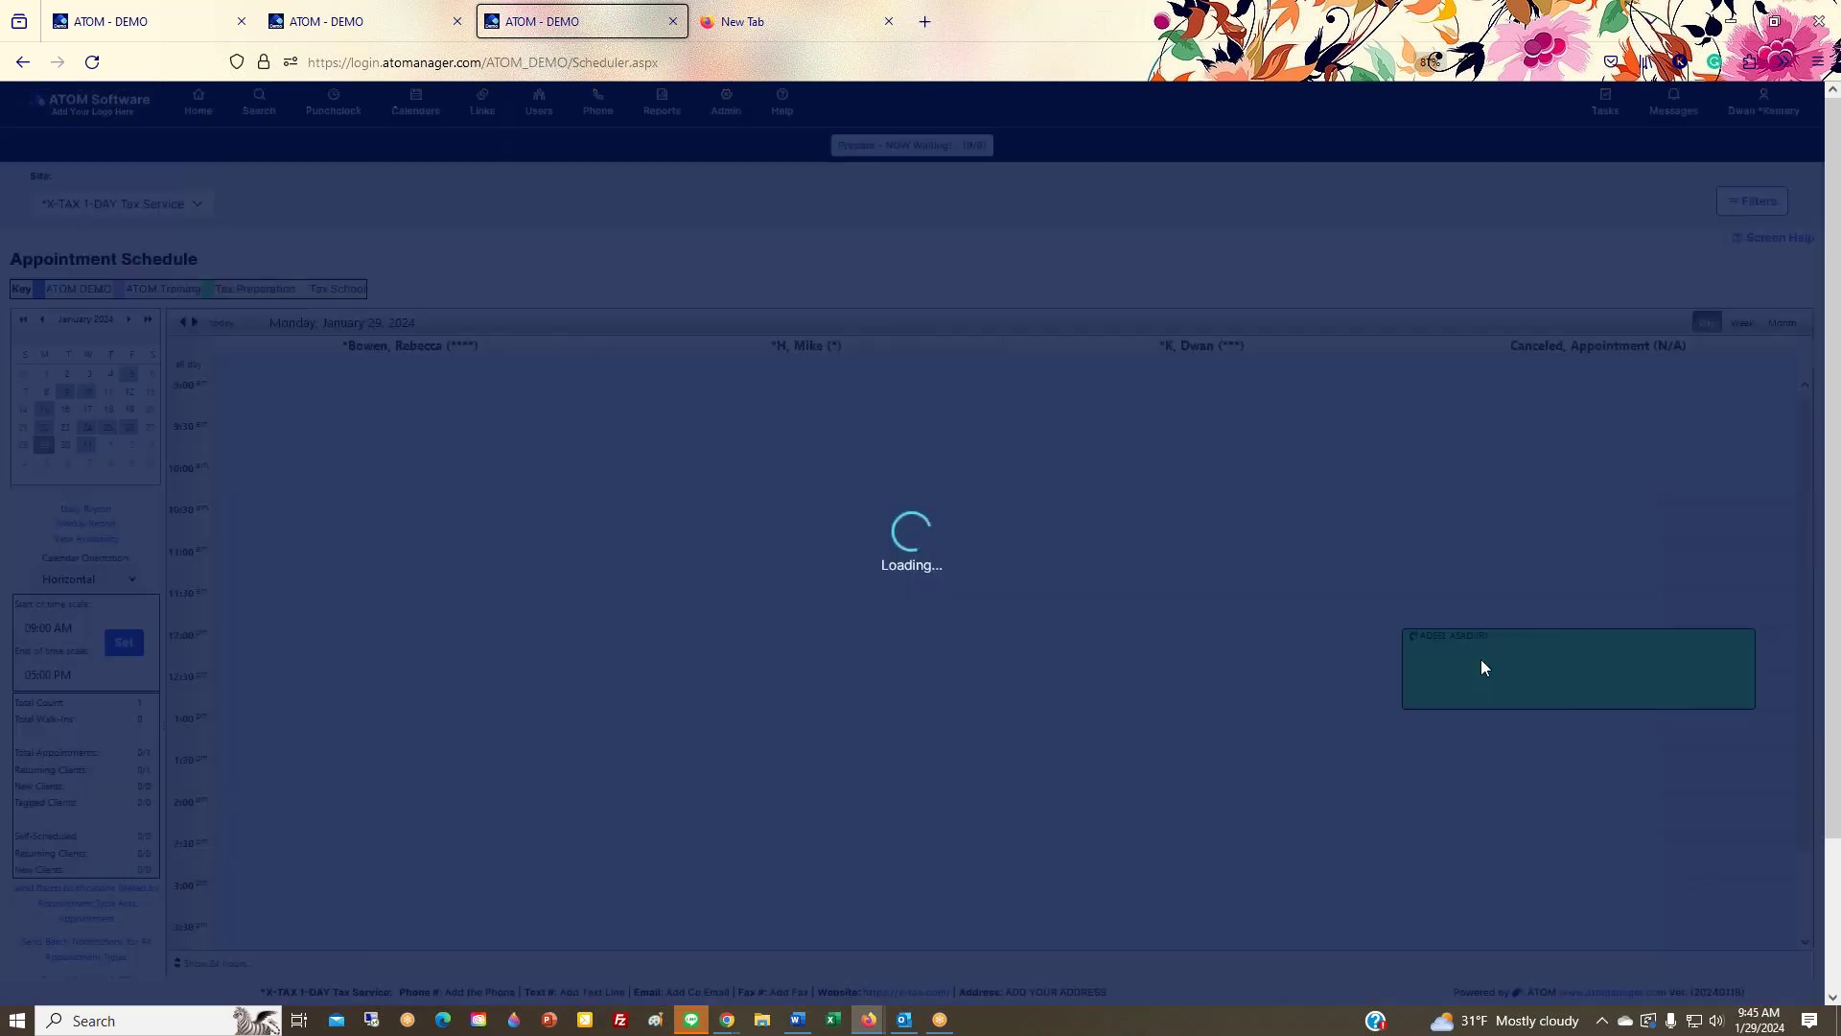
pyautogui.scroll(-5, 1638, 566)
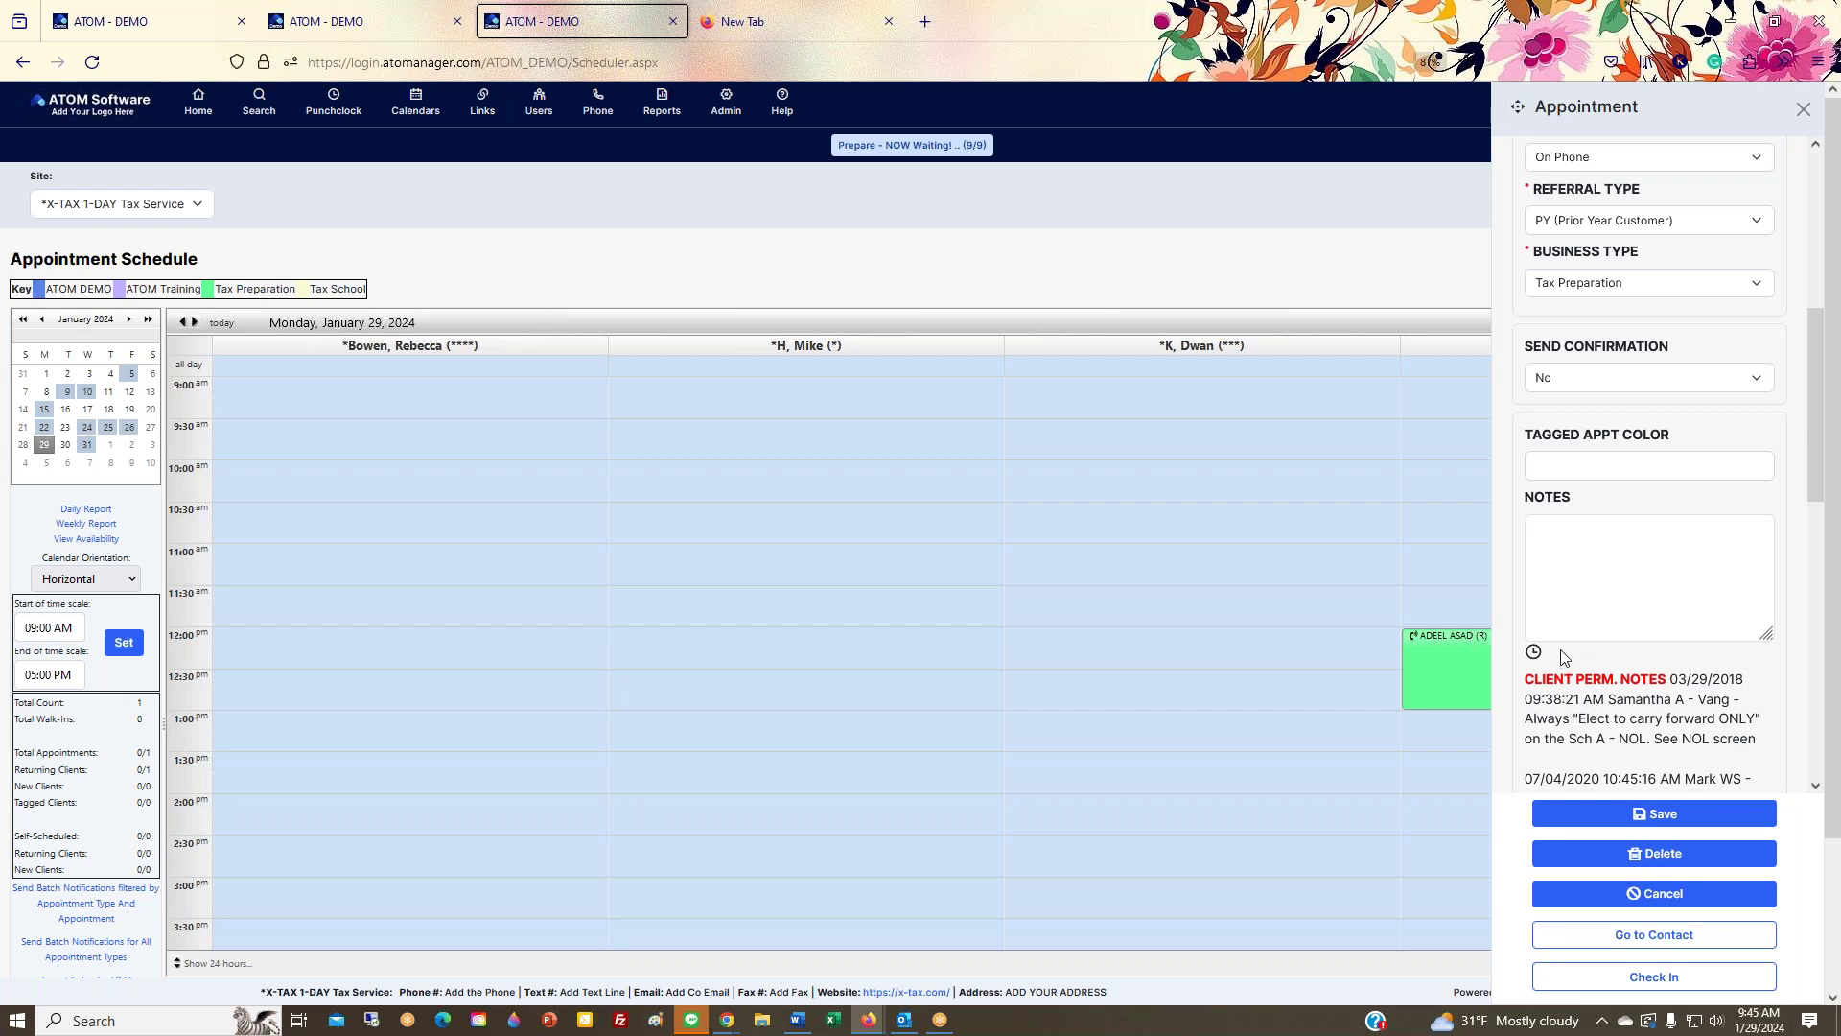
pyautogui.scroll(5, 1574, 639)
pyautogui.click(1803, 109)
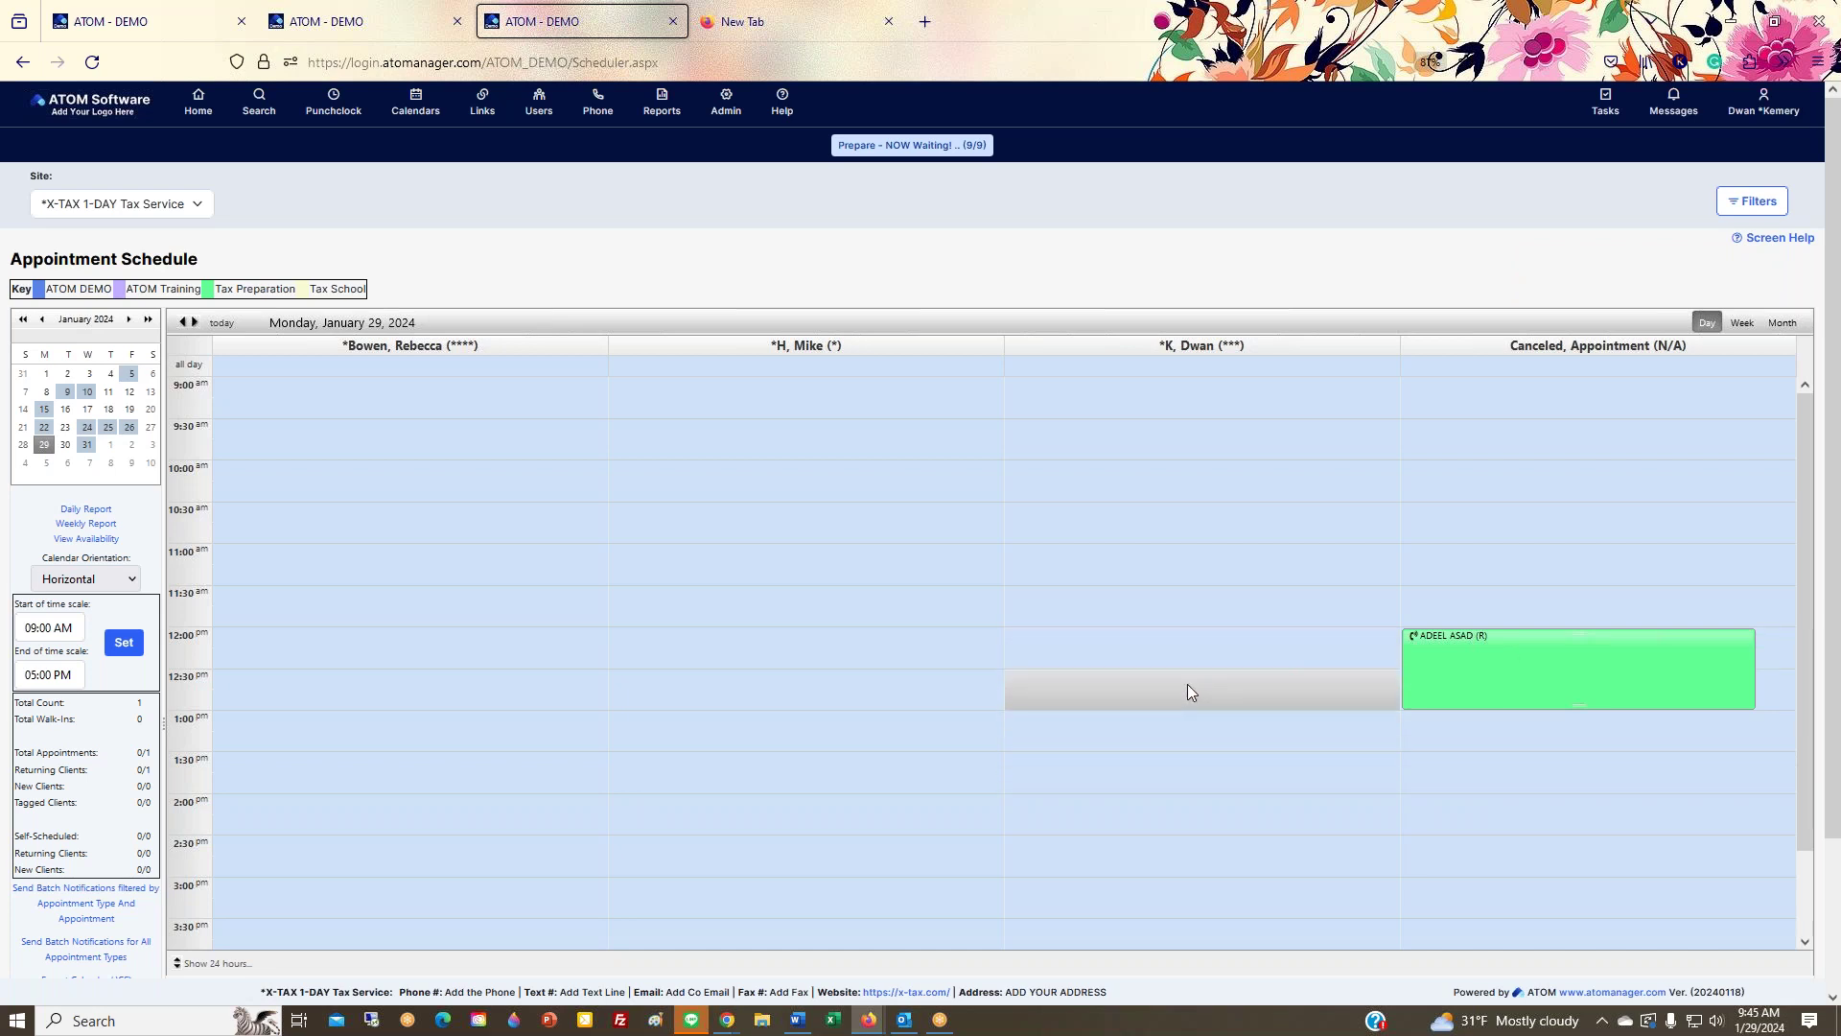
pyautogui.click(1529, 659)
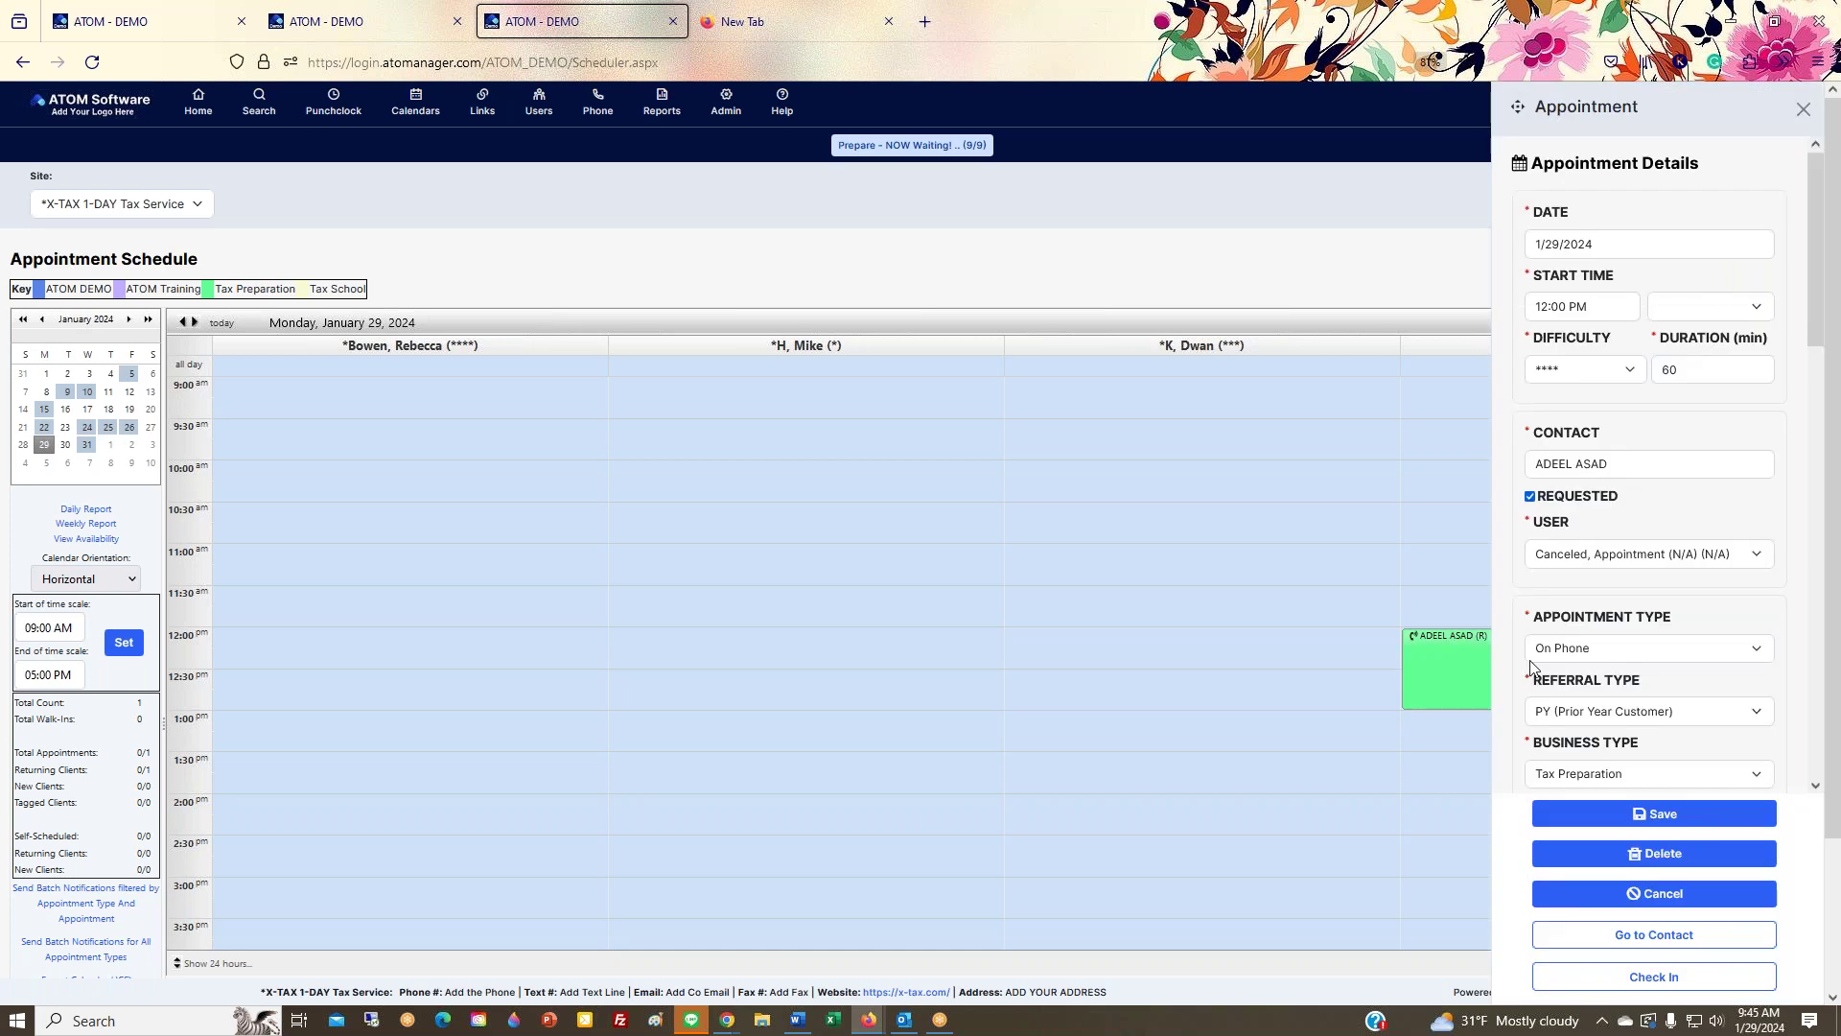
pyautogui.click(1630, 936)
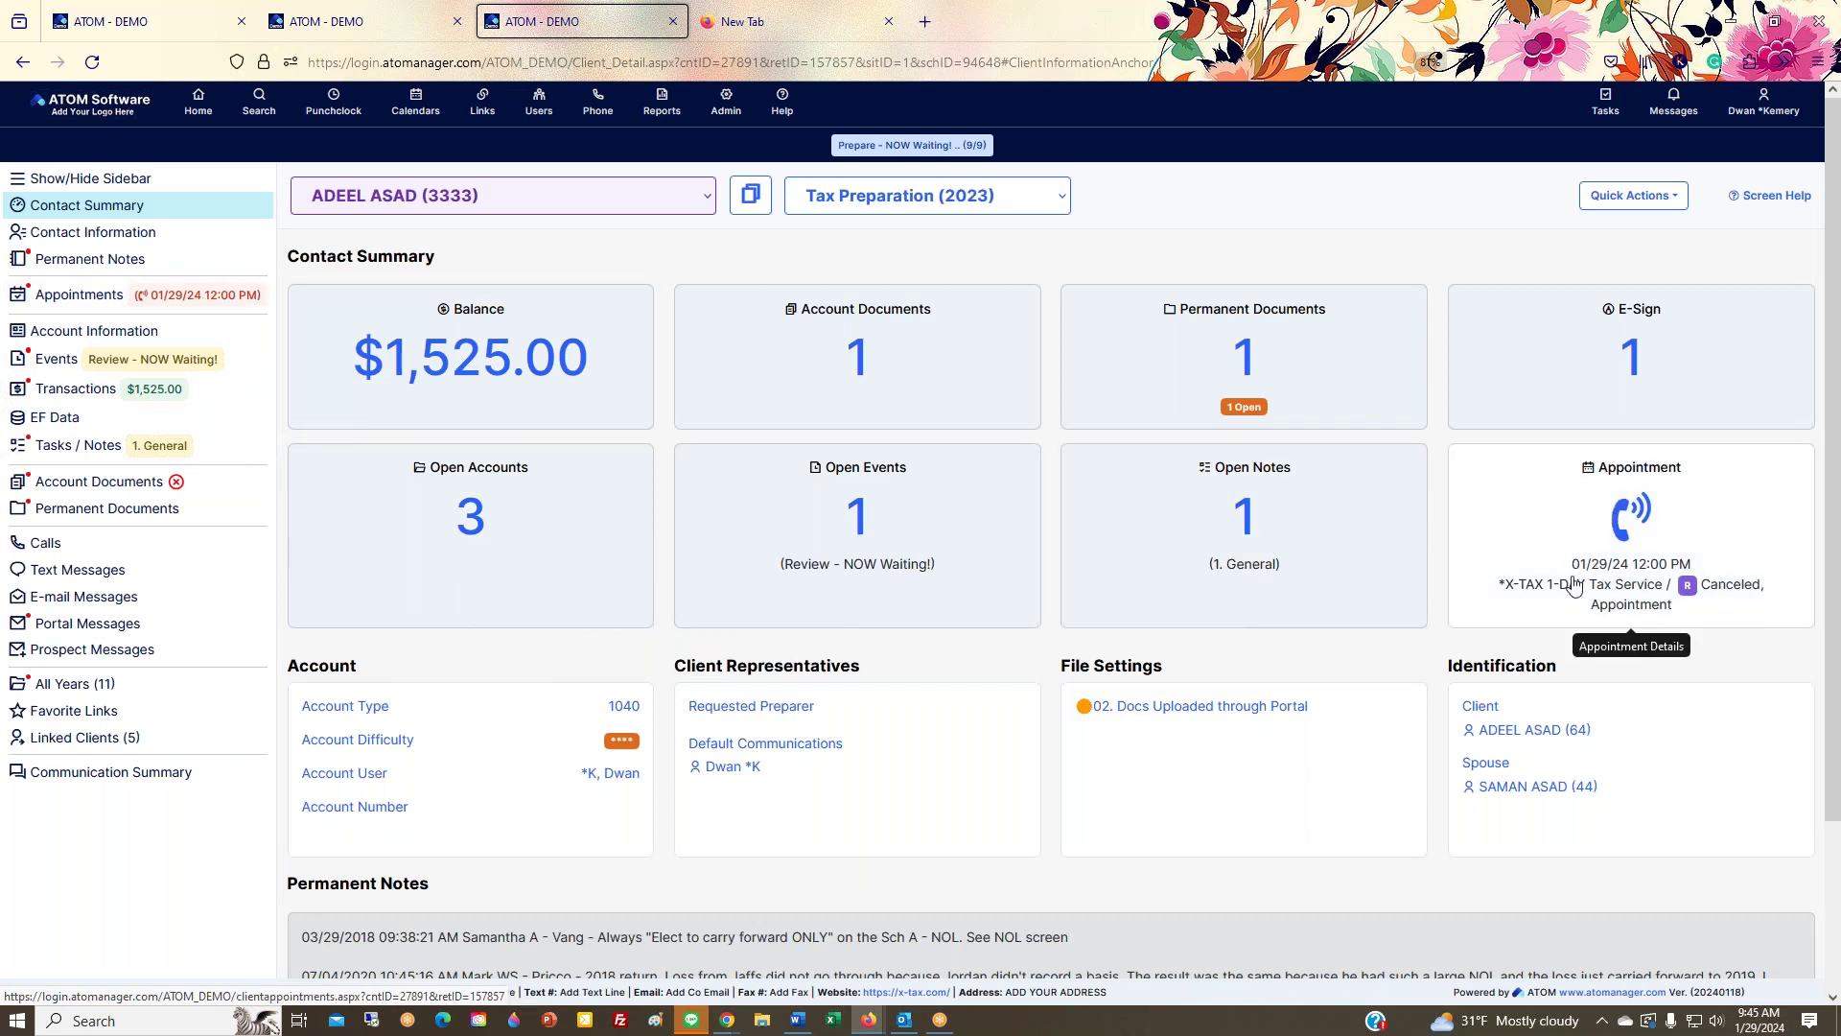
# Step: Open the client's Appointments list and the 1/29/2024 12:00 PM On Phone appointment
pyautogui.click(194, 303)
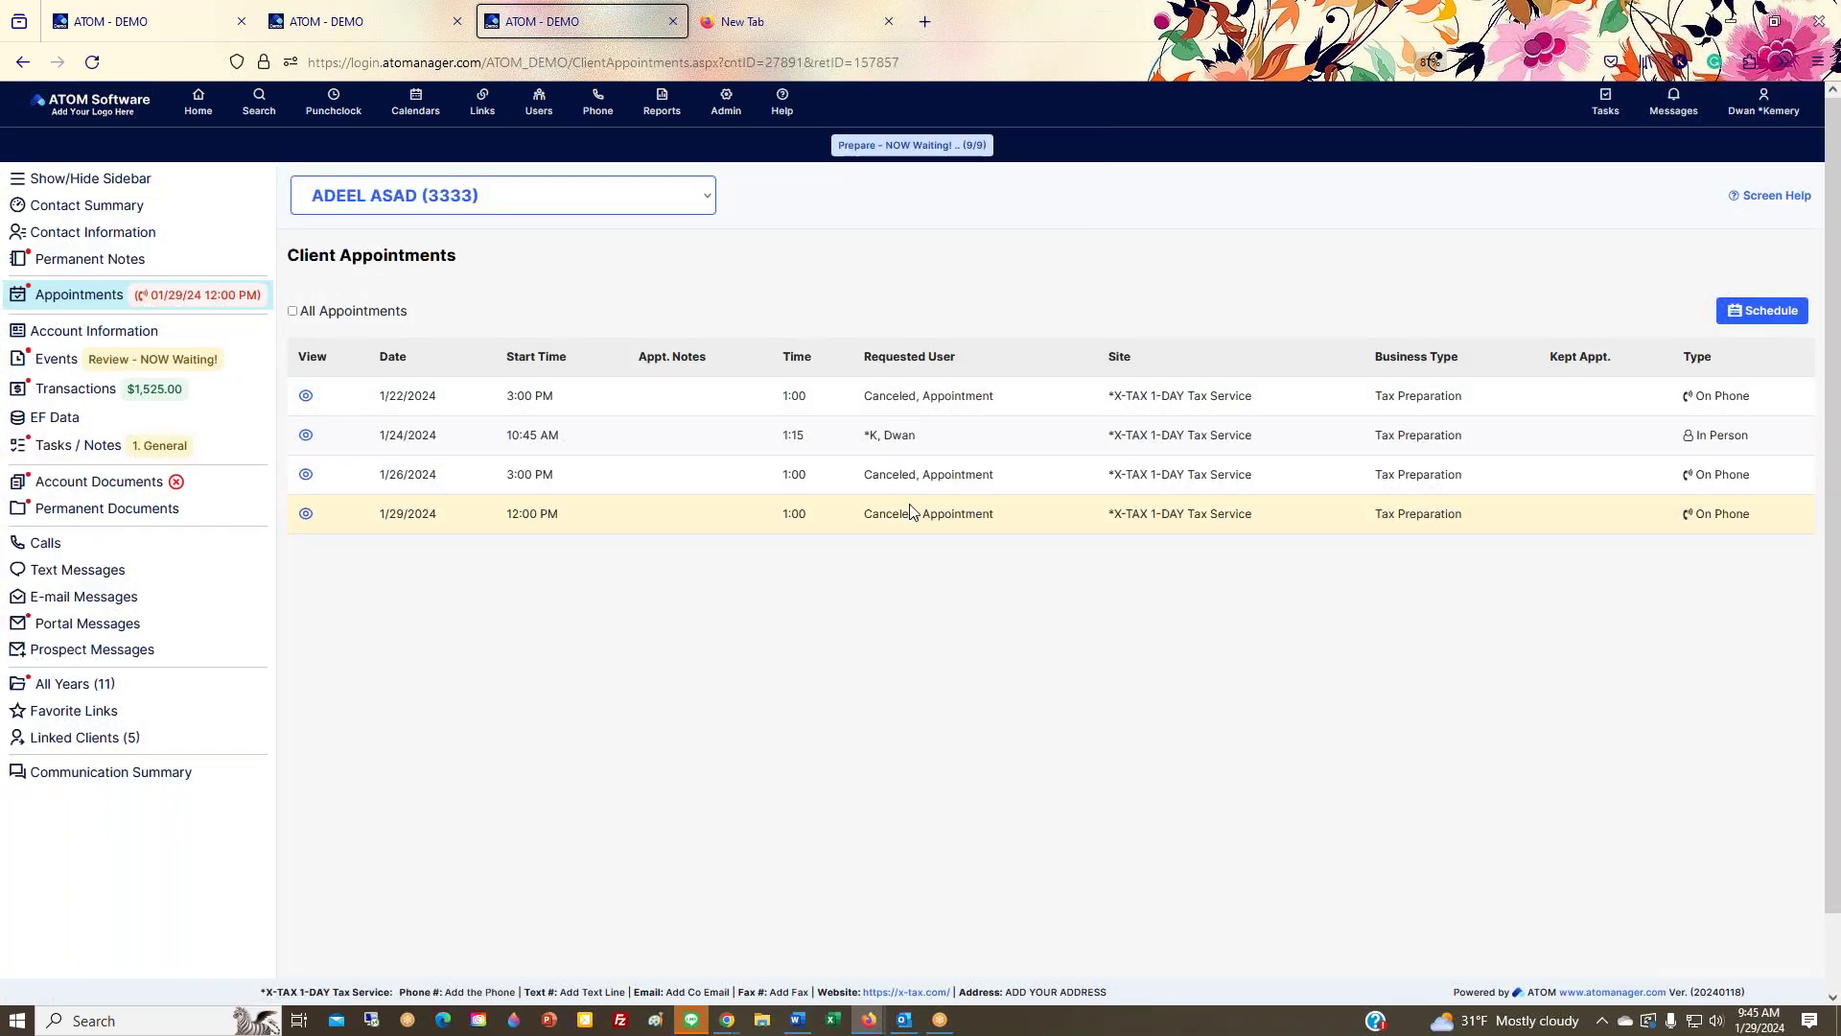
pyautogui.moveTo(867, 395); pyautogui.dragTo(964, 397)
pyautogui.click(944, 513)
# Step: Review the 1/29/2024 appointment's difficulty, referral type and appointment type, then reach Admin > Core Configuration
pyautogui.click(305, 514)
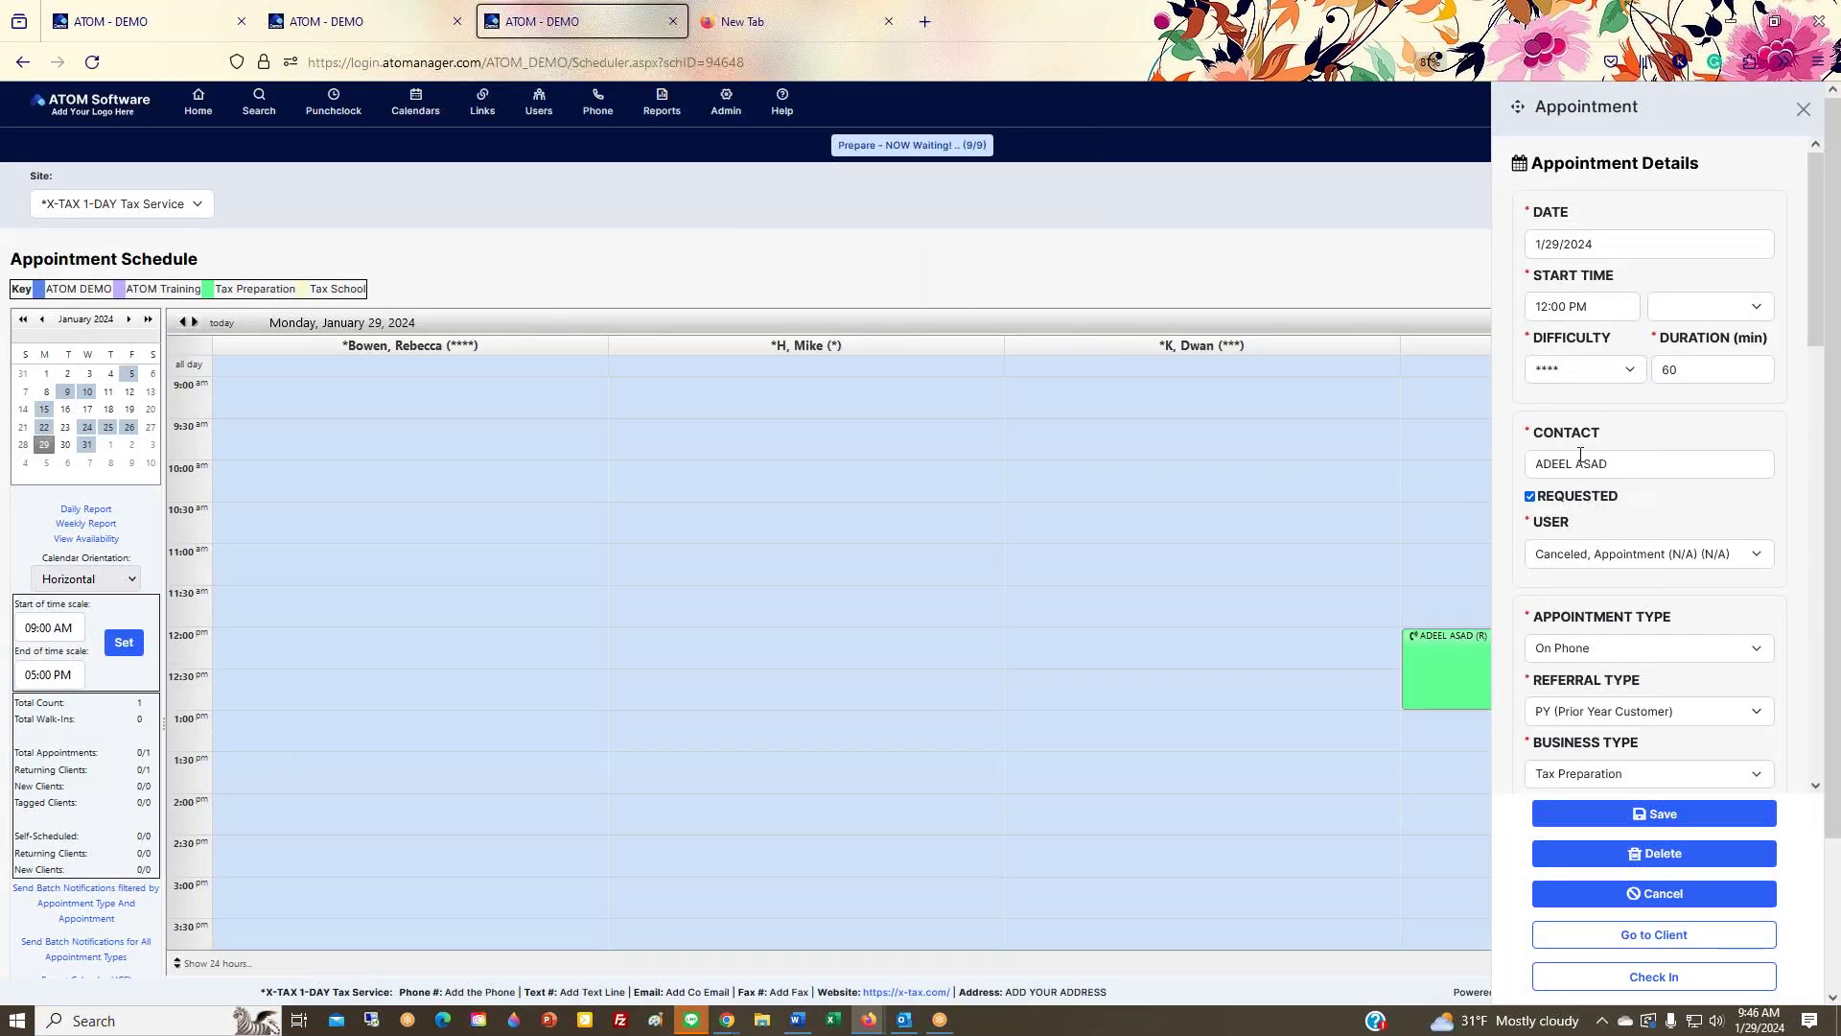
pyautogui.moveTo(1525, 338); pyautogui.dragTo(1594, 355)
pyautogui.scroll(-2, 1572, 511)
pyautogui.moveTo(1533, 564); pyautogui.dragTo(1600, 563)
pyautogui.moveTo(1529, 497); pyautogui.dragTo(1676, 502)
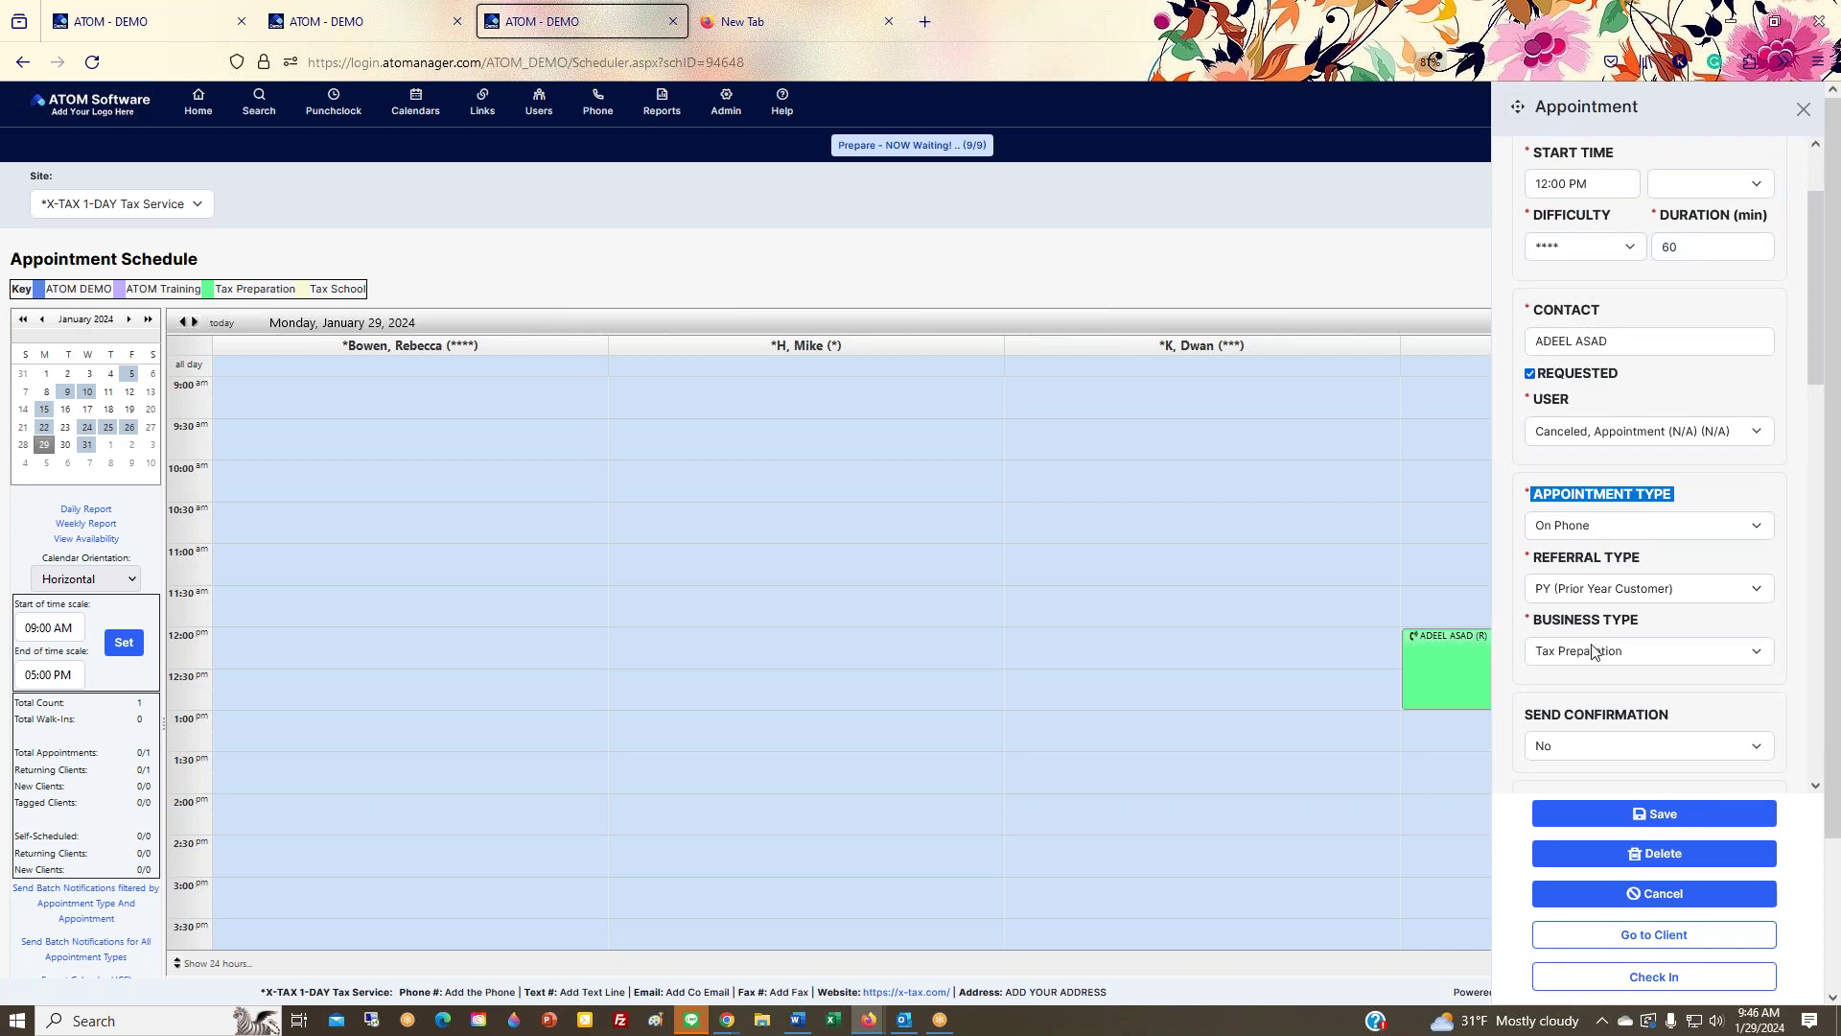
pyautogui.moveTo(726, 104)
pyautogui.moveTo(741, 174)
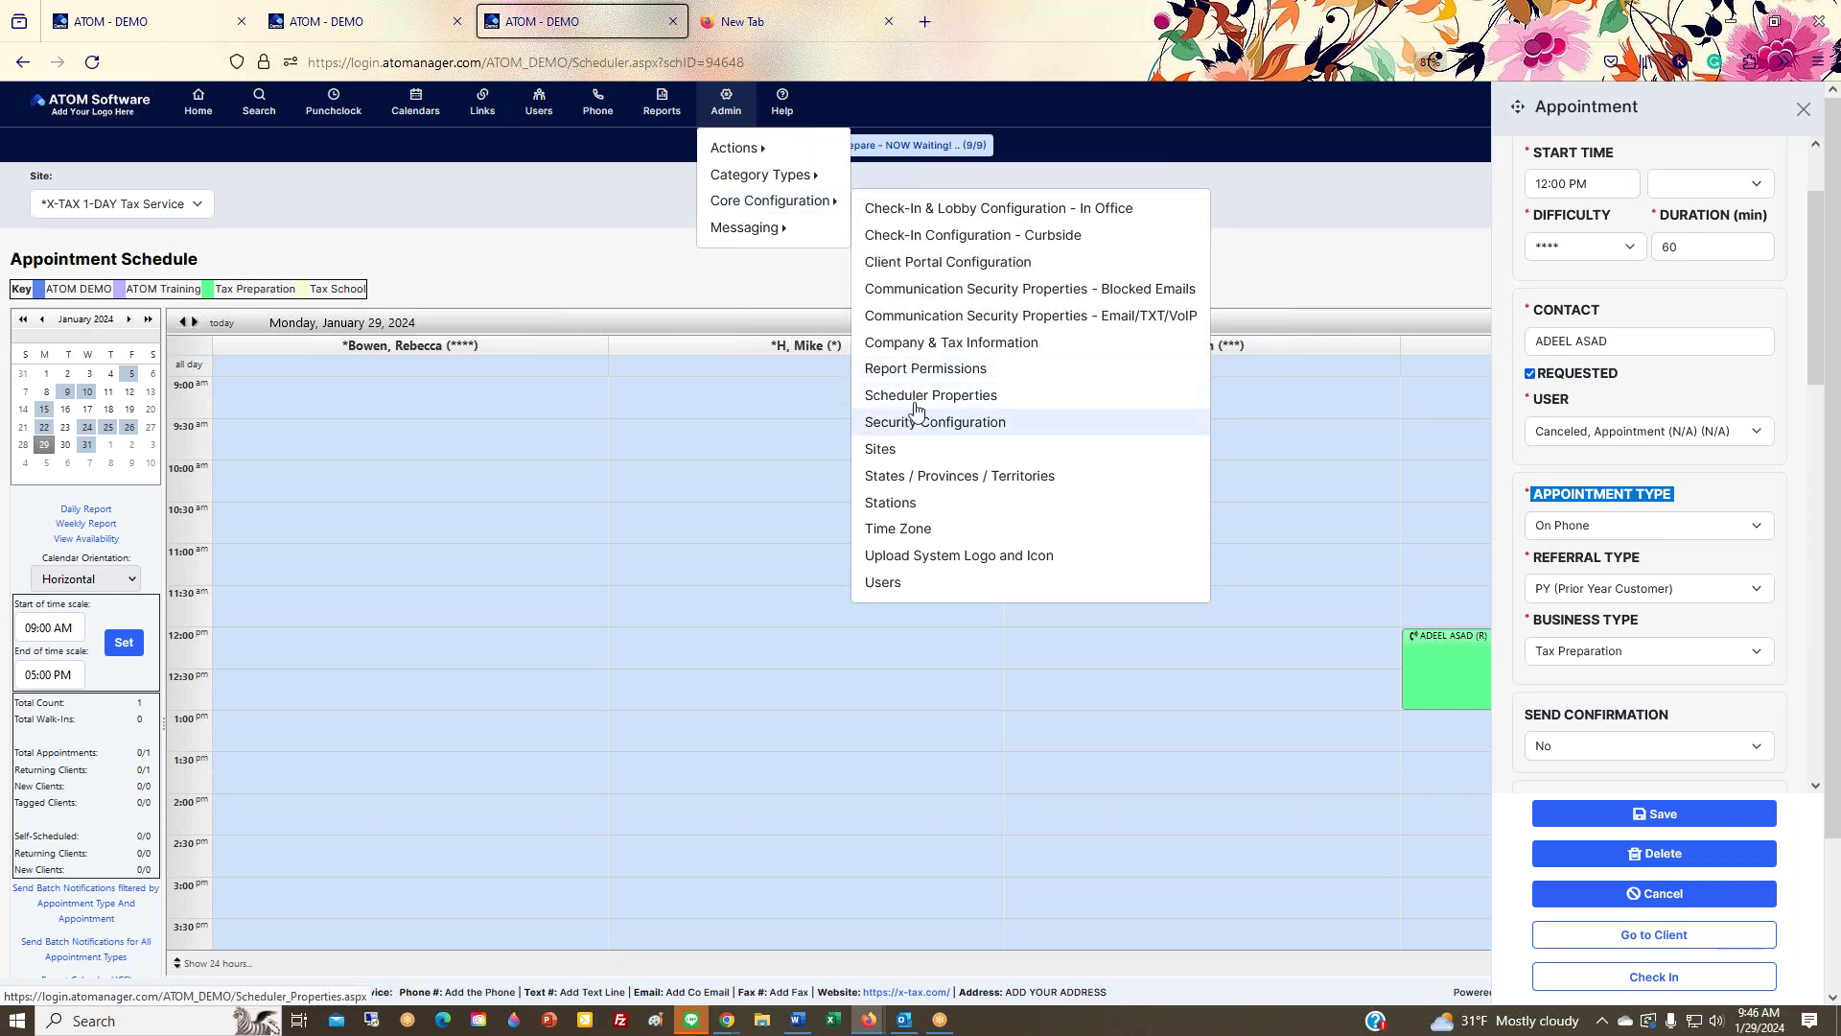
# Step: Check the Require Appointment Type setting in Scheduler Properties, then return to Calendars > Appointments
pyautogui.click(921, 396)
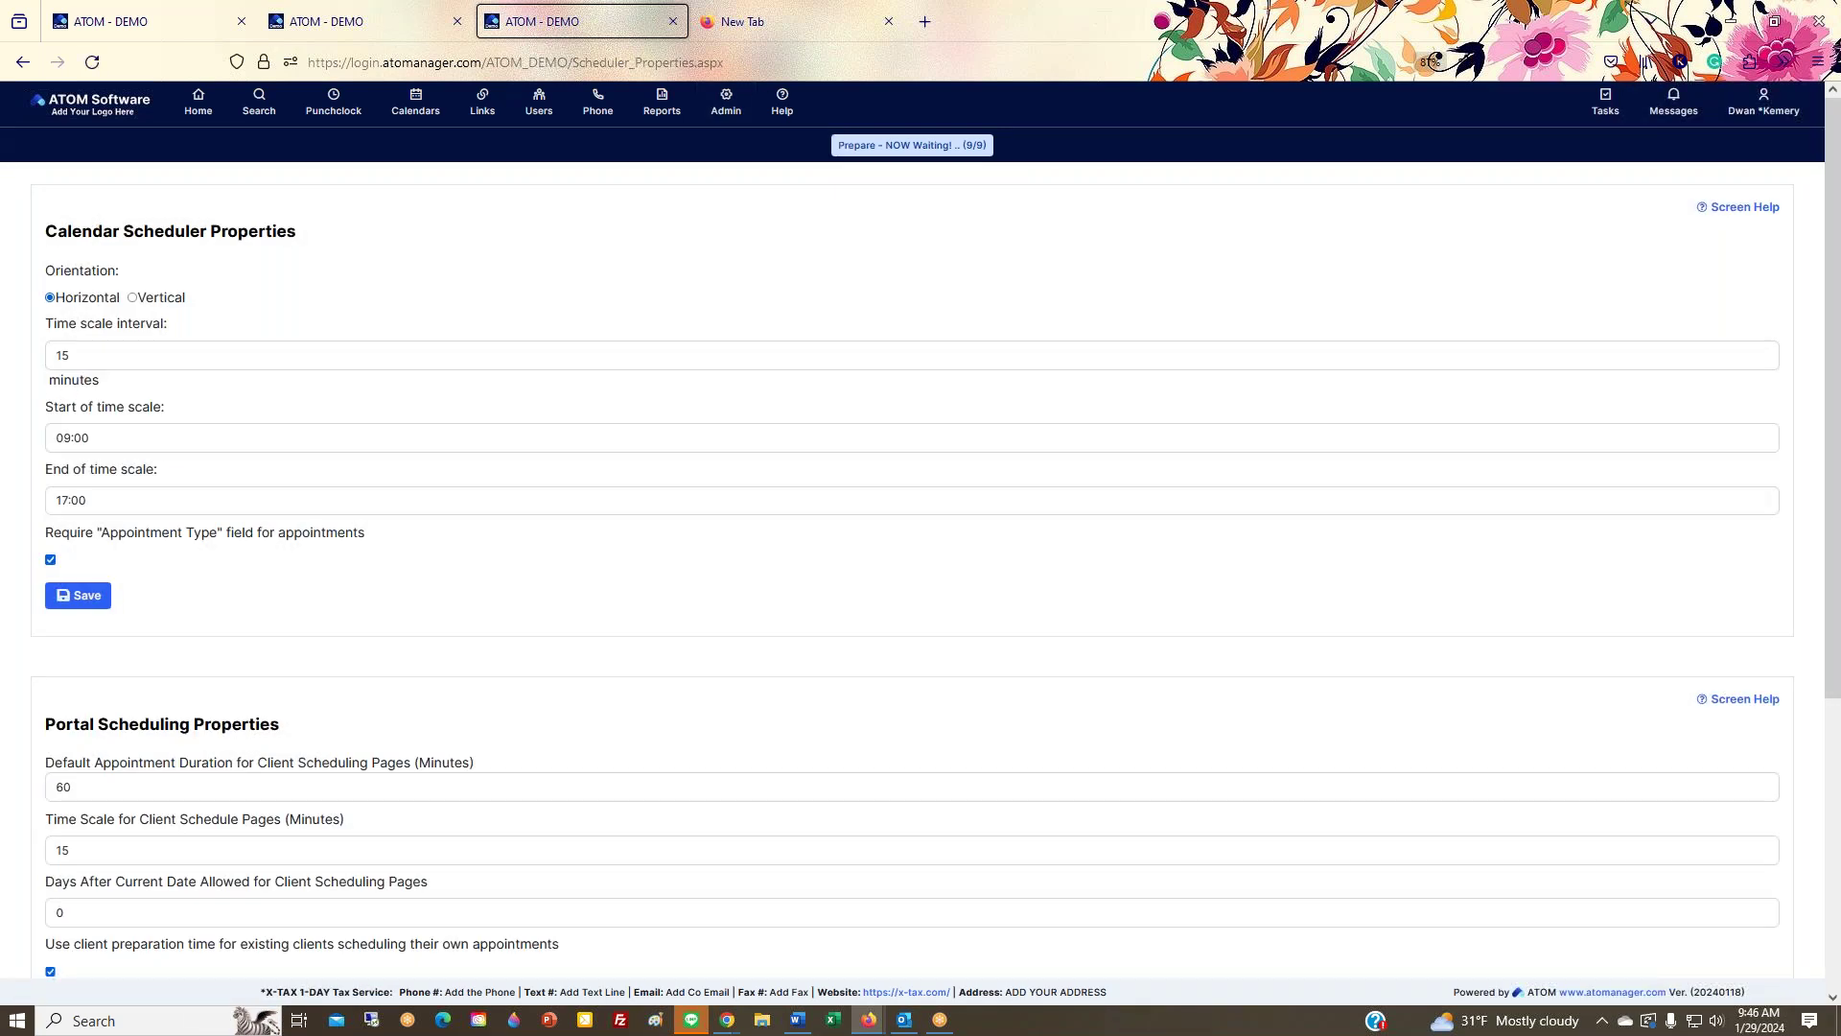
pyautogui.moveTo(48, 540); pyautogui.dragTo(379, 547)
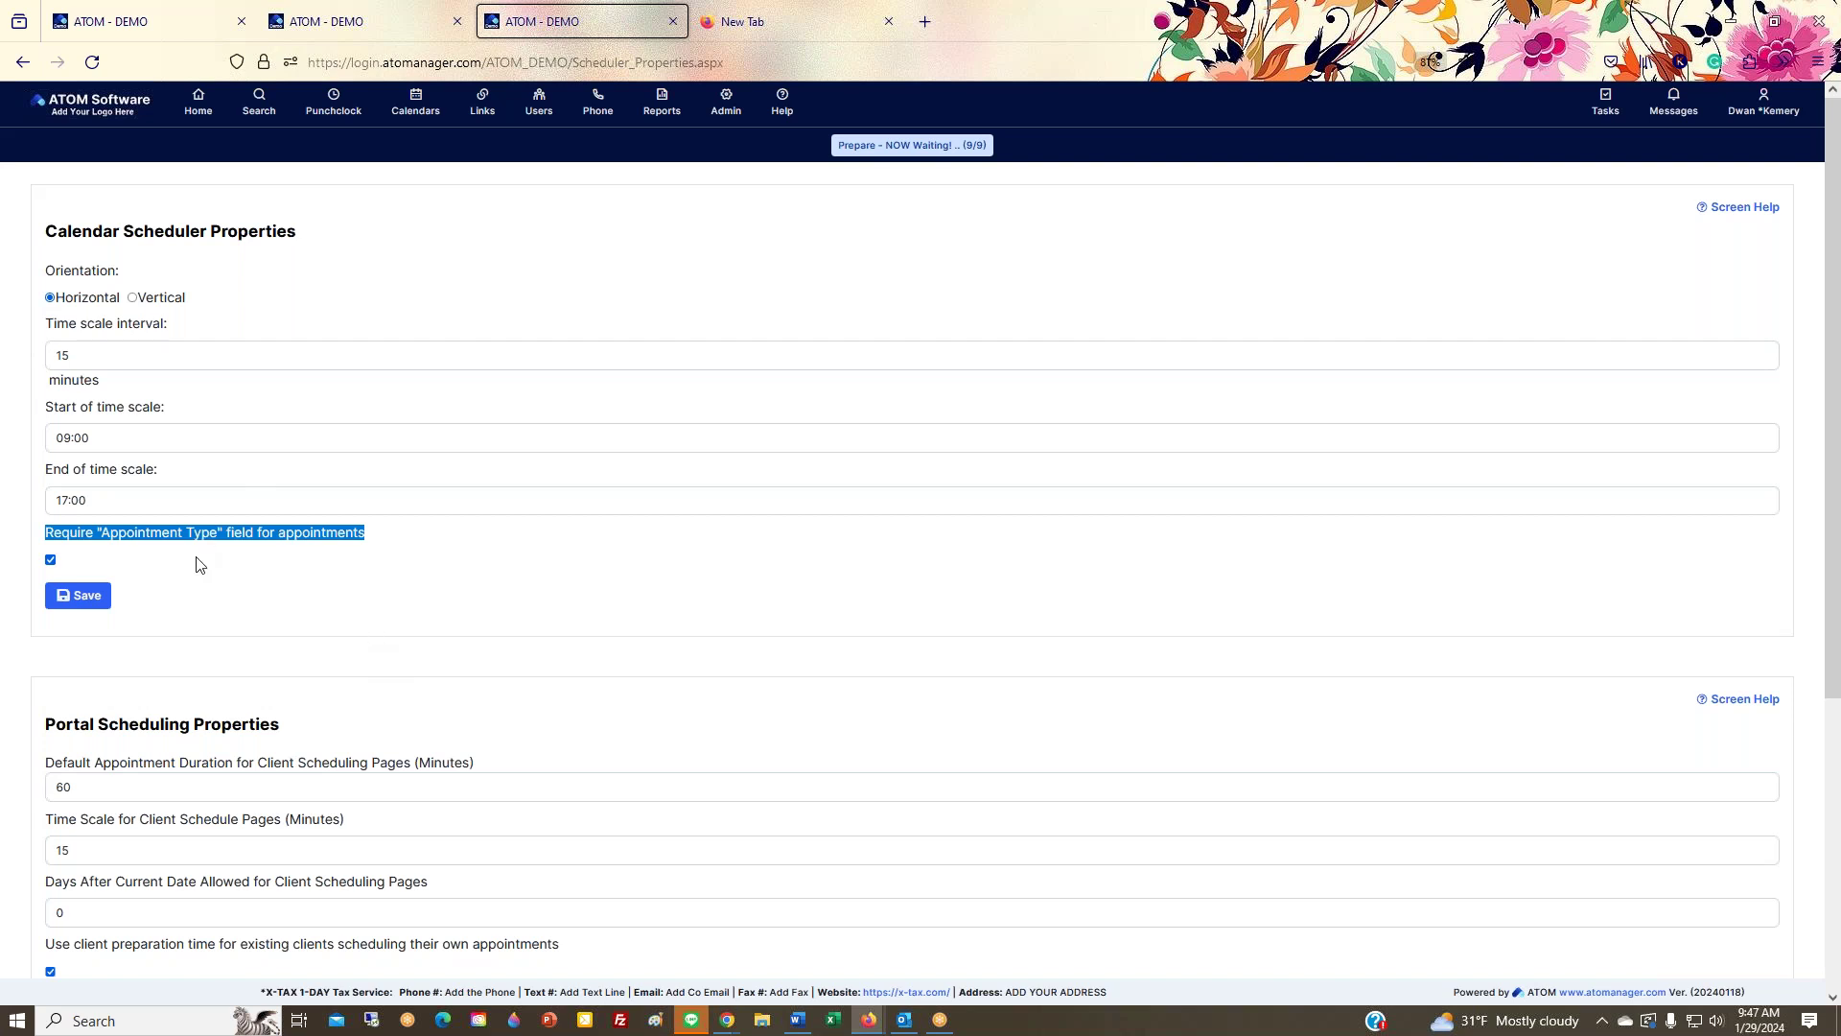
pyautogui.click(415, 103)
pyautogui.click(435, 148)
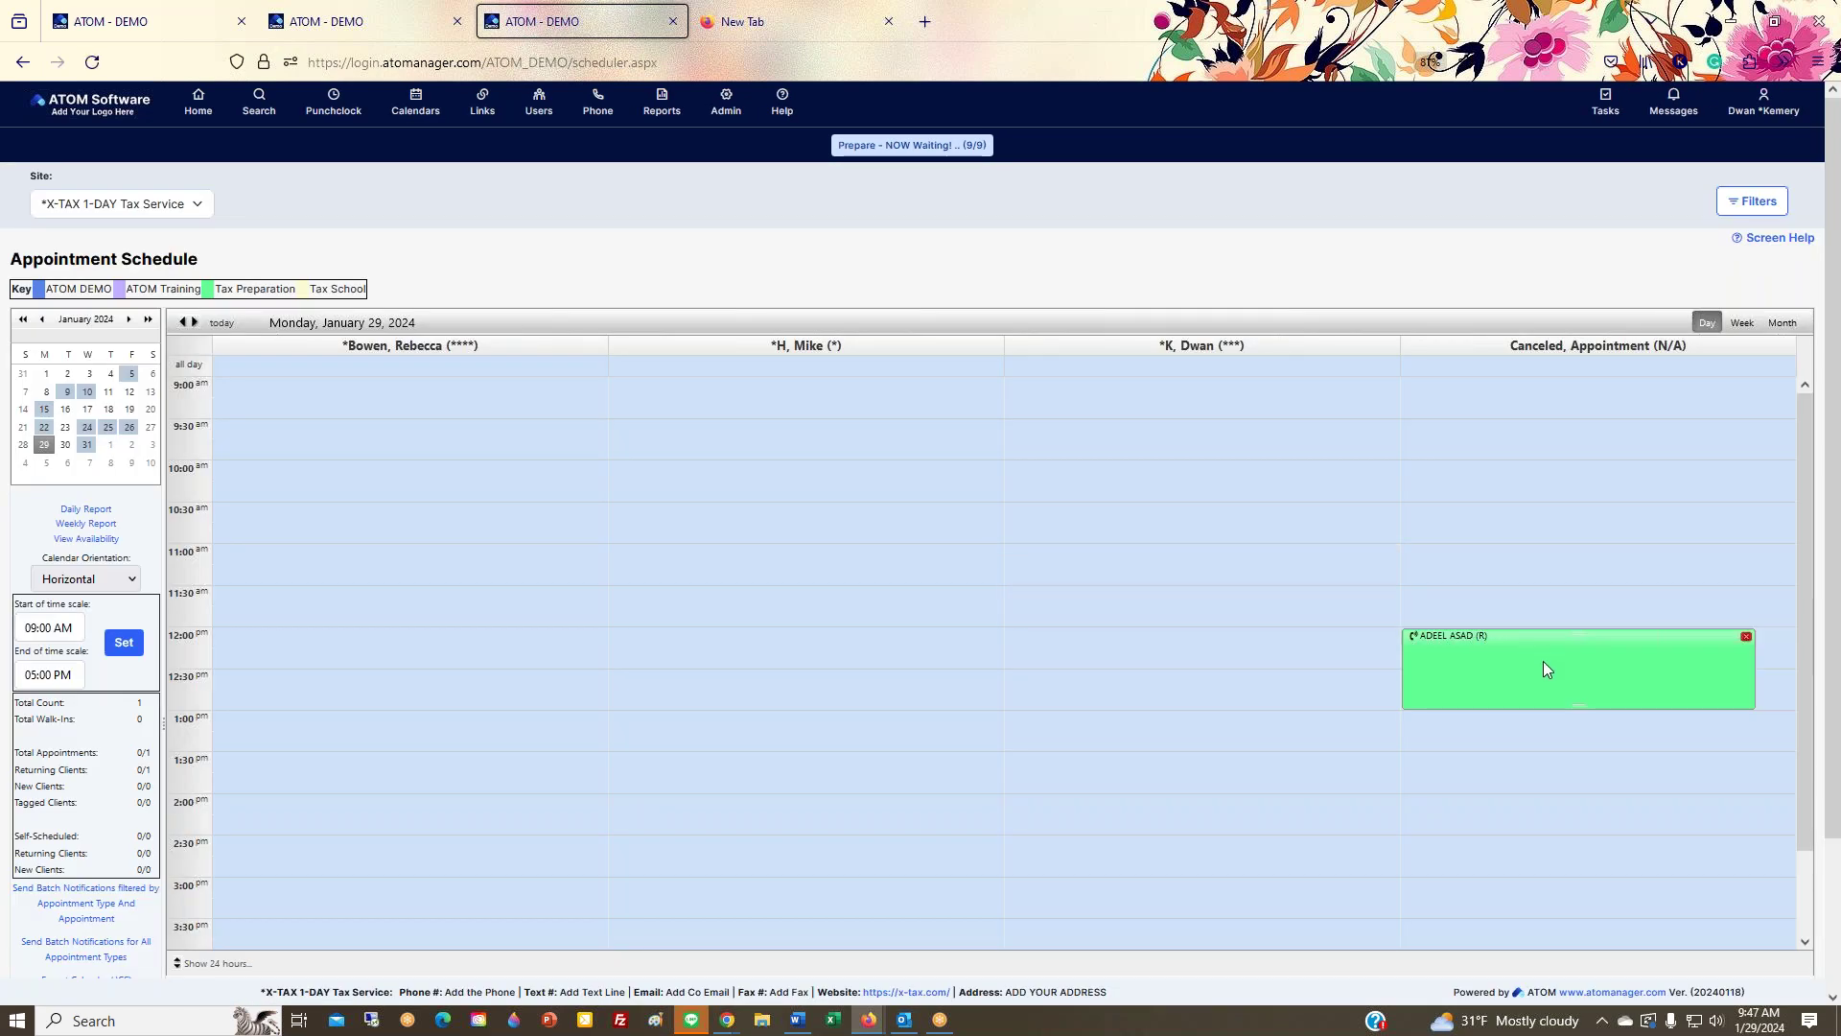
pyautogui.click(1544, 659)
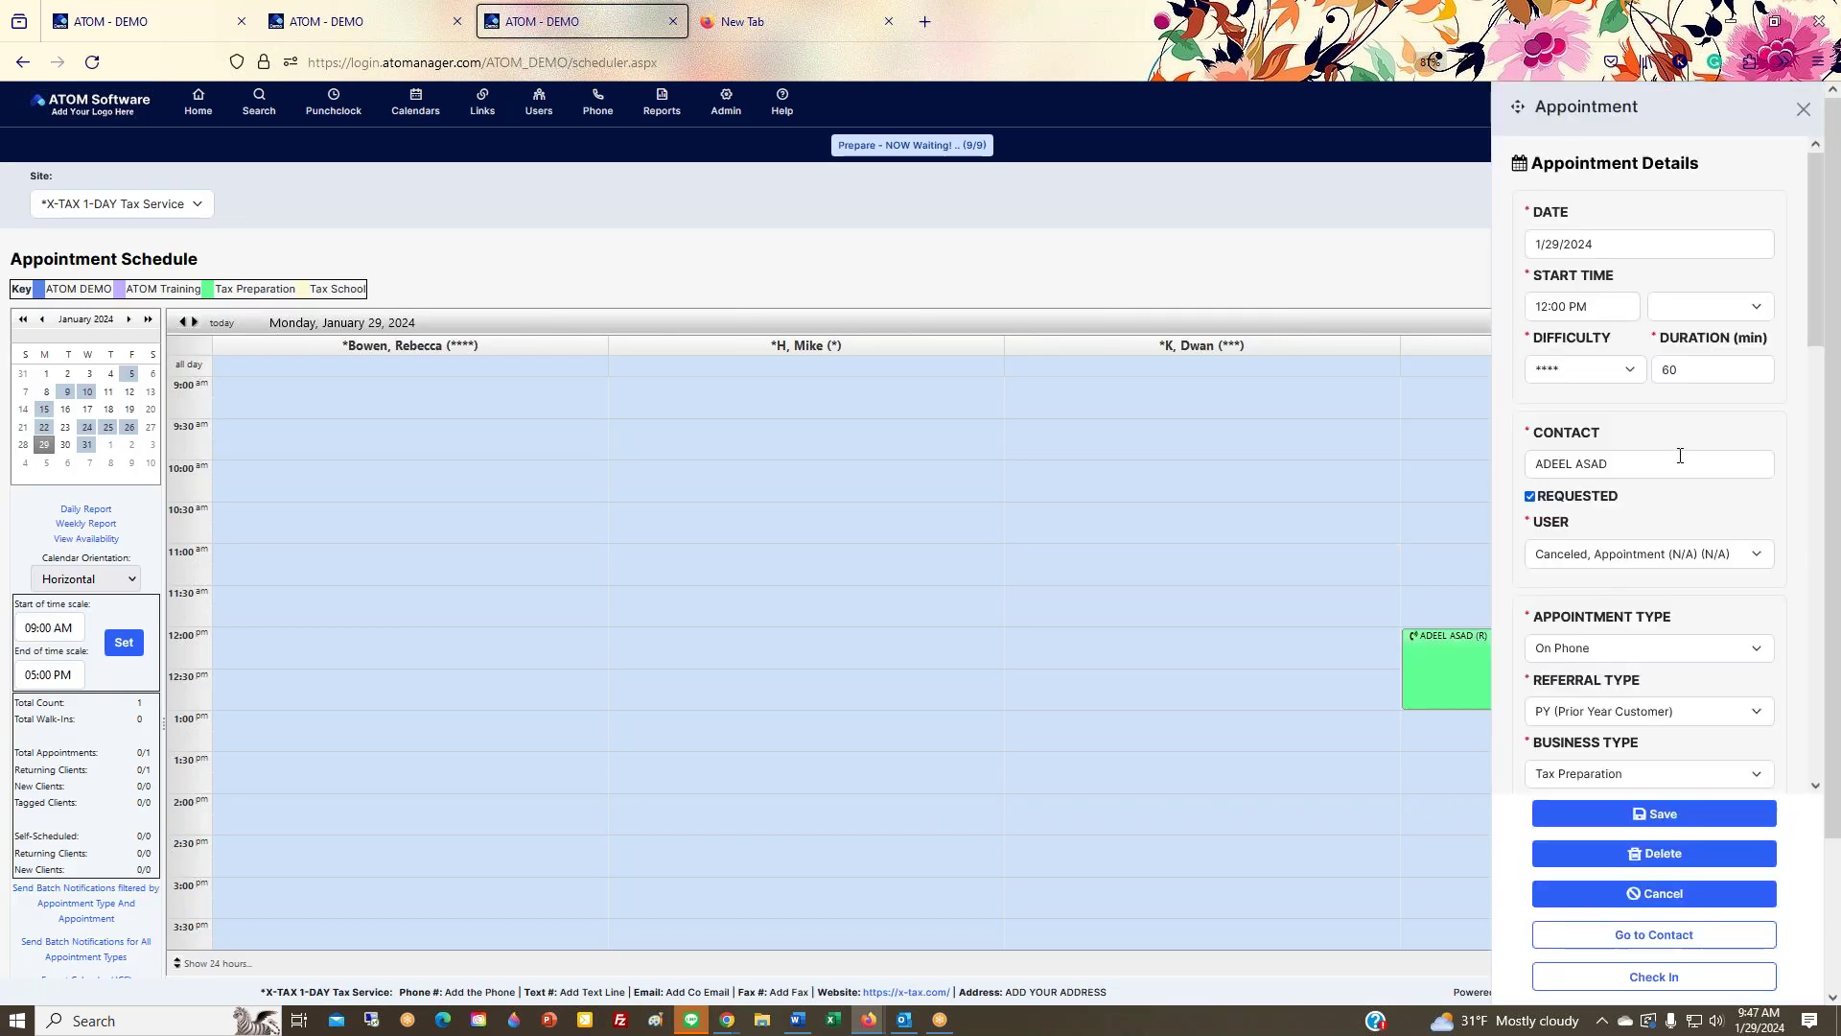
pyautogui.scroll(-1, 1674, 447)
pyautogui.scroll(-5, 1673, 447)
pyautogui.scroll(4, 1659, 451)
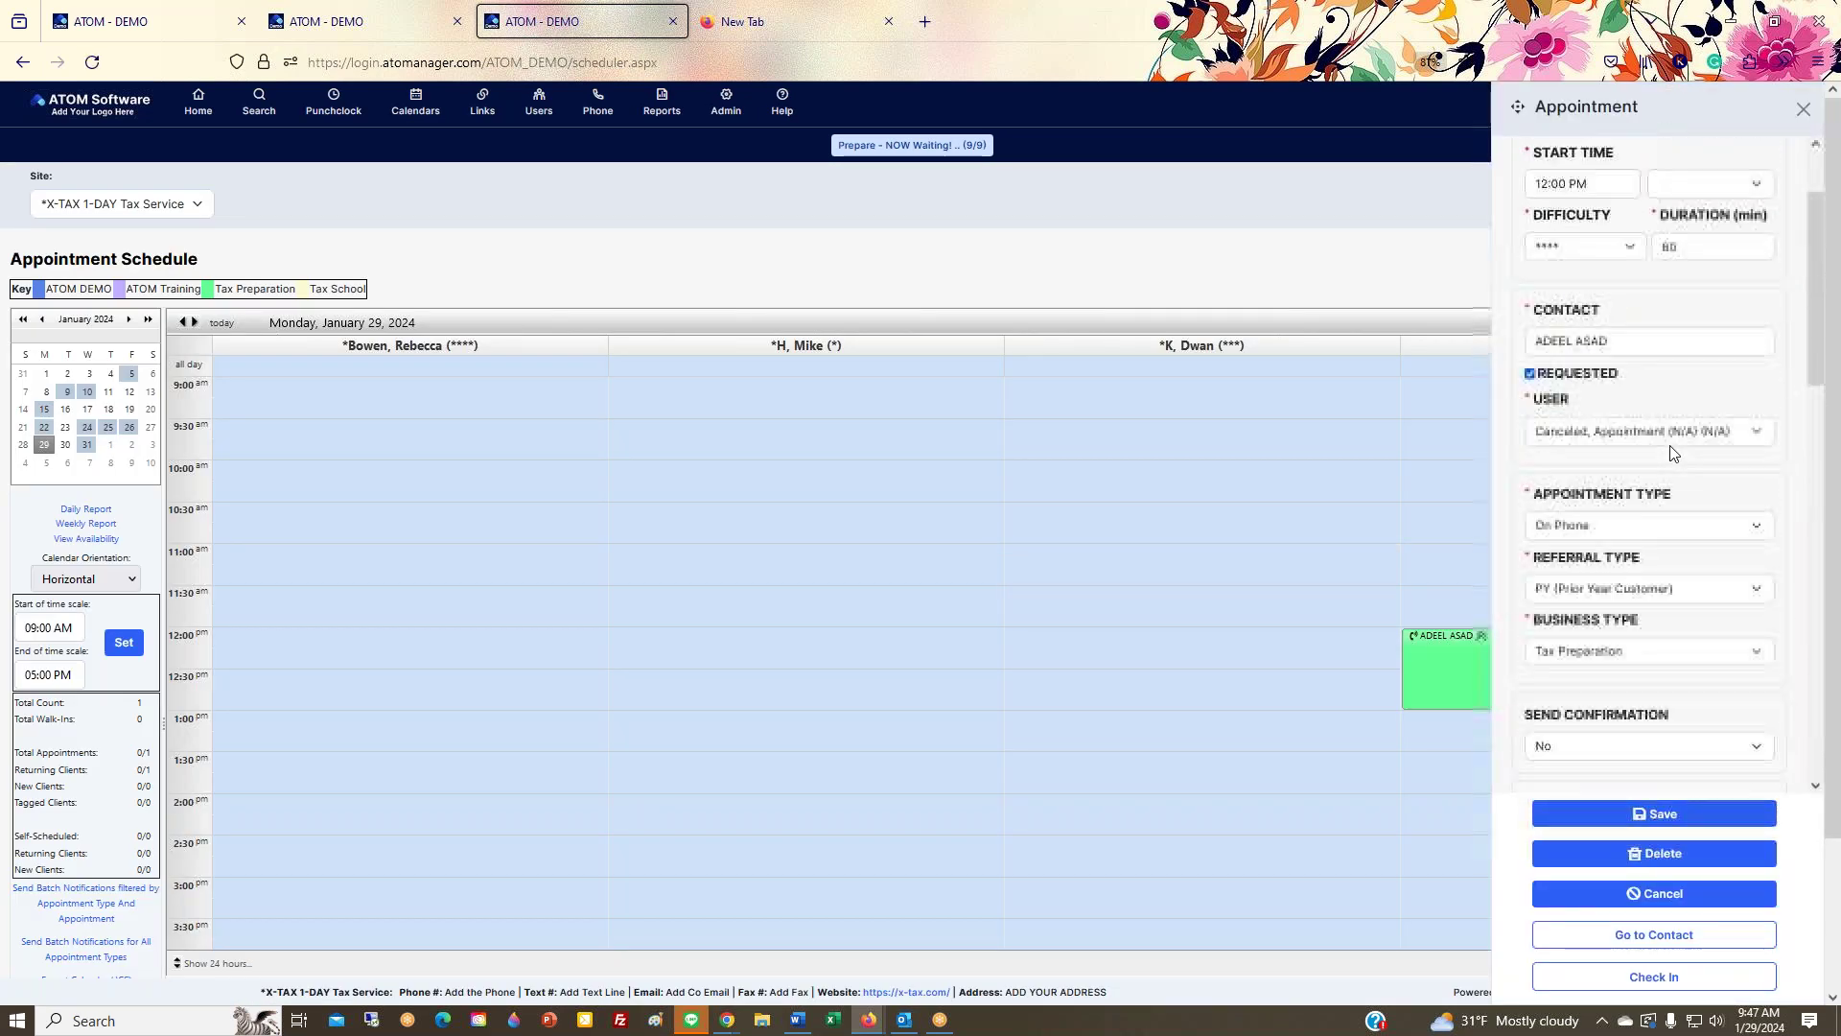
pyautogui.click(1620, 530)
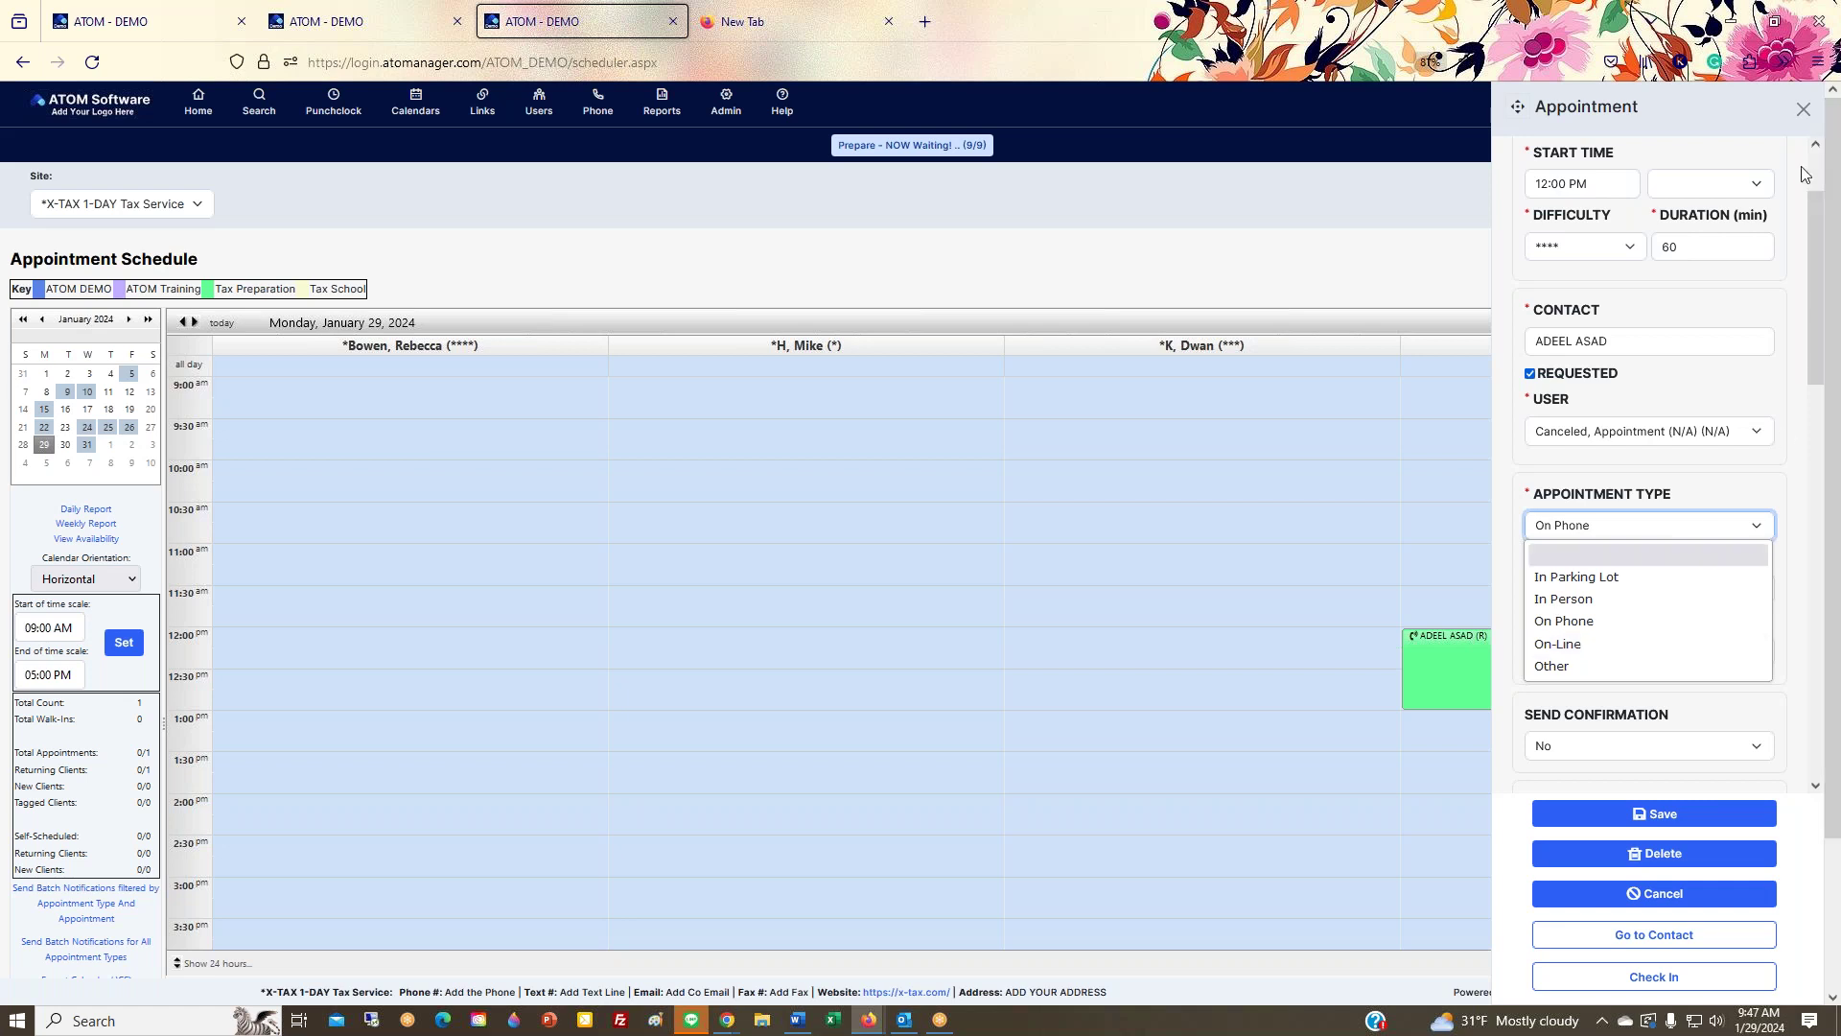
pyautogui.click(1804, 111)
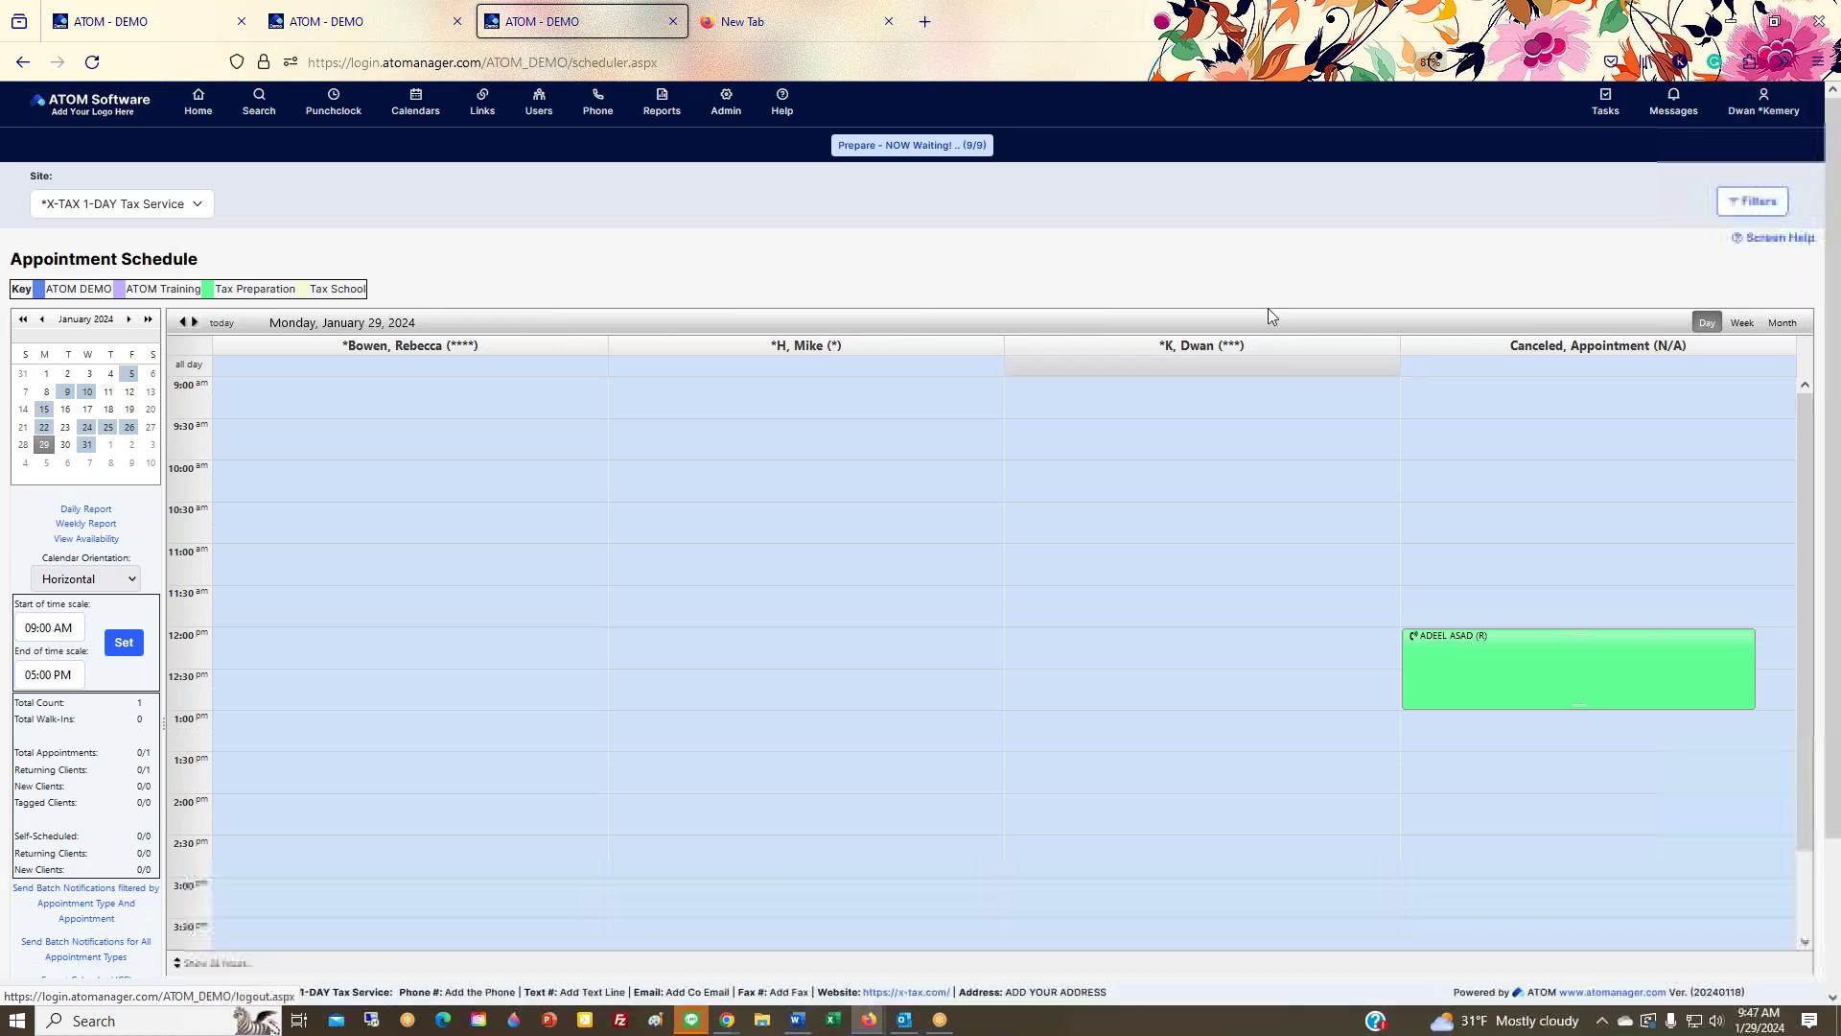
# Step: Open Admin > Messaging > E-mail / TXT Templates and view the Appointment Reminder template
pyautogui.moveTo(729, 125)
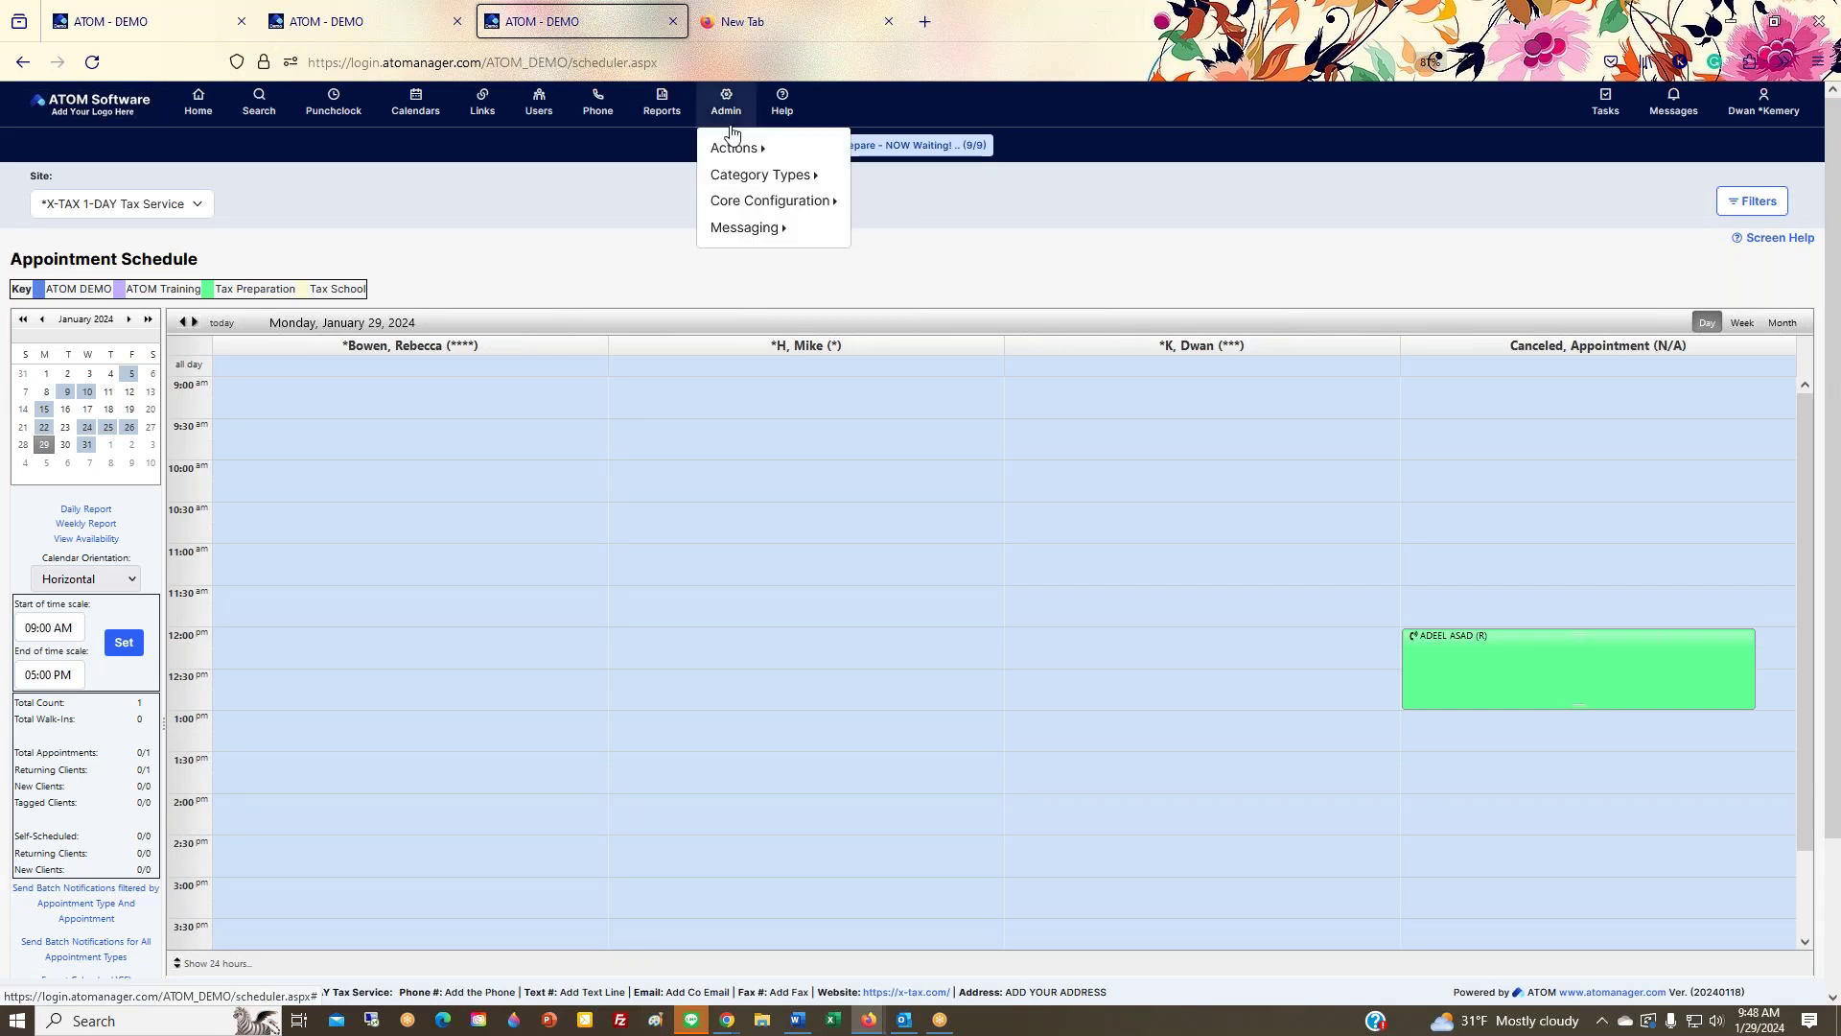
pyautogui.moveTo(762, 228)
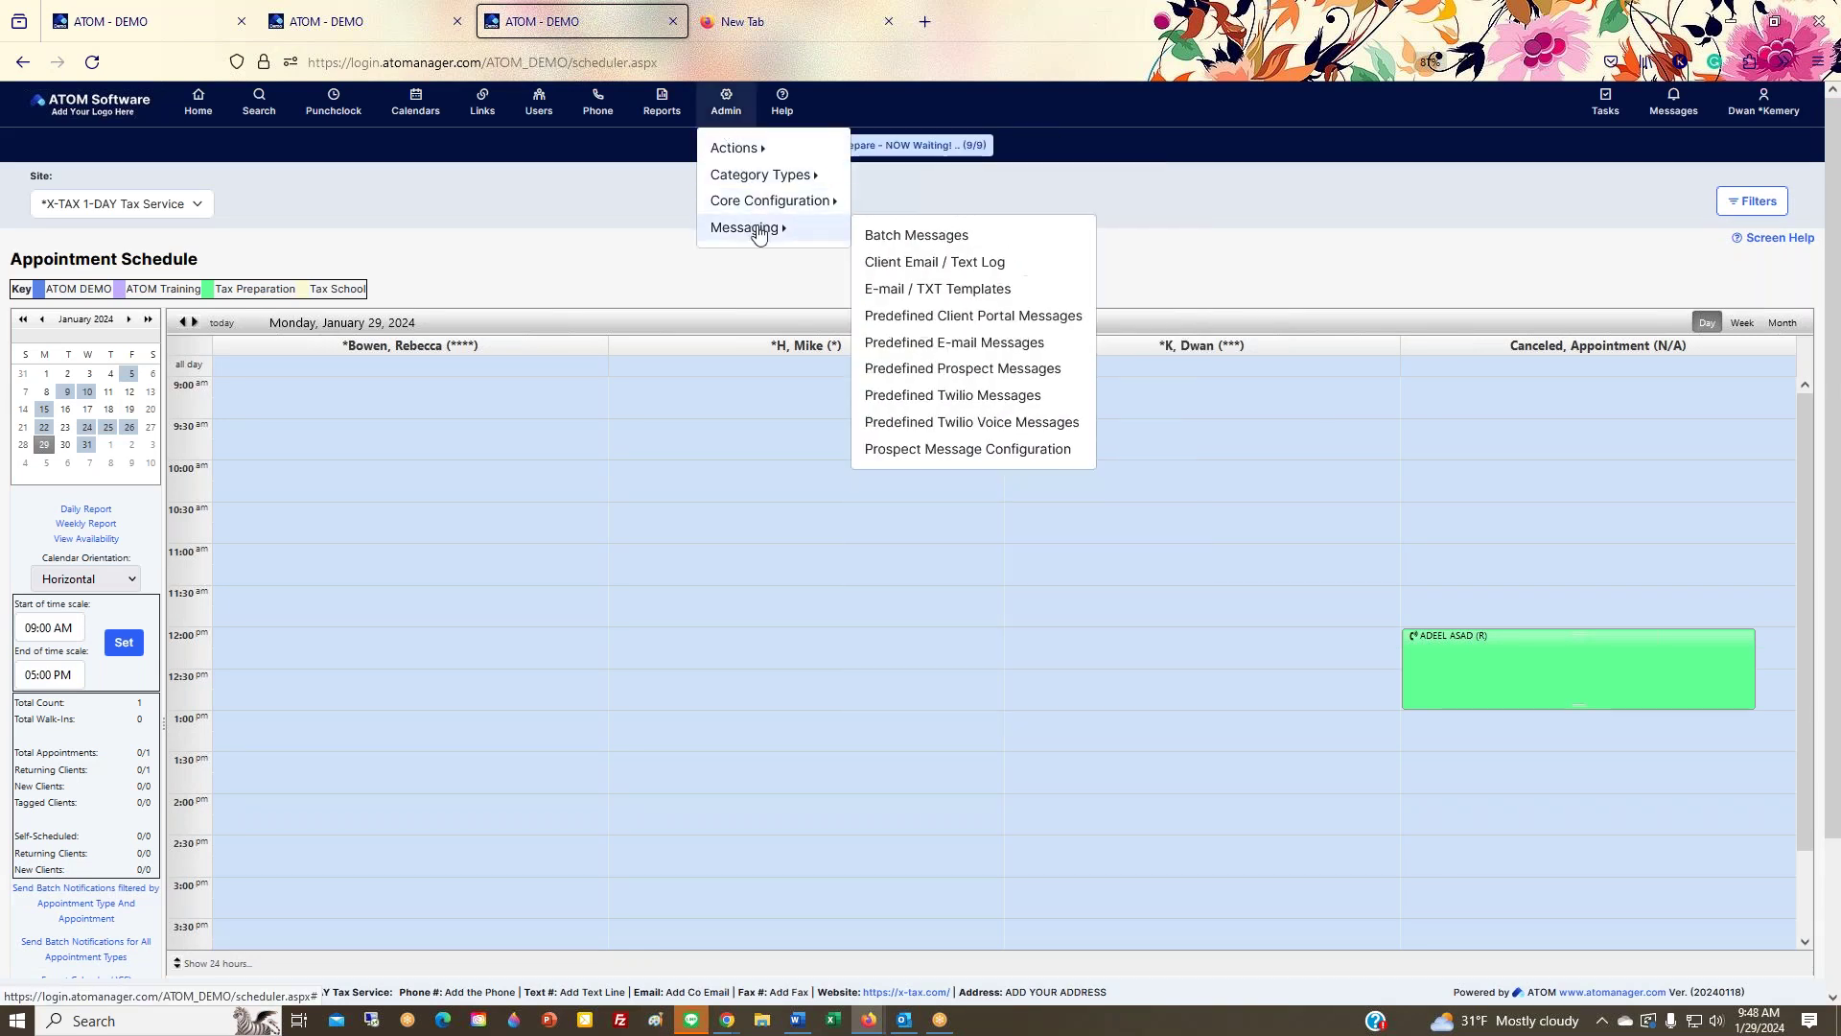
pyautogui.click(939, 297)
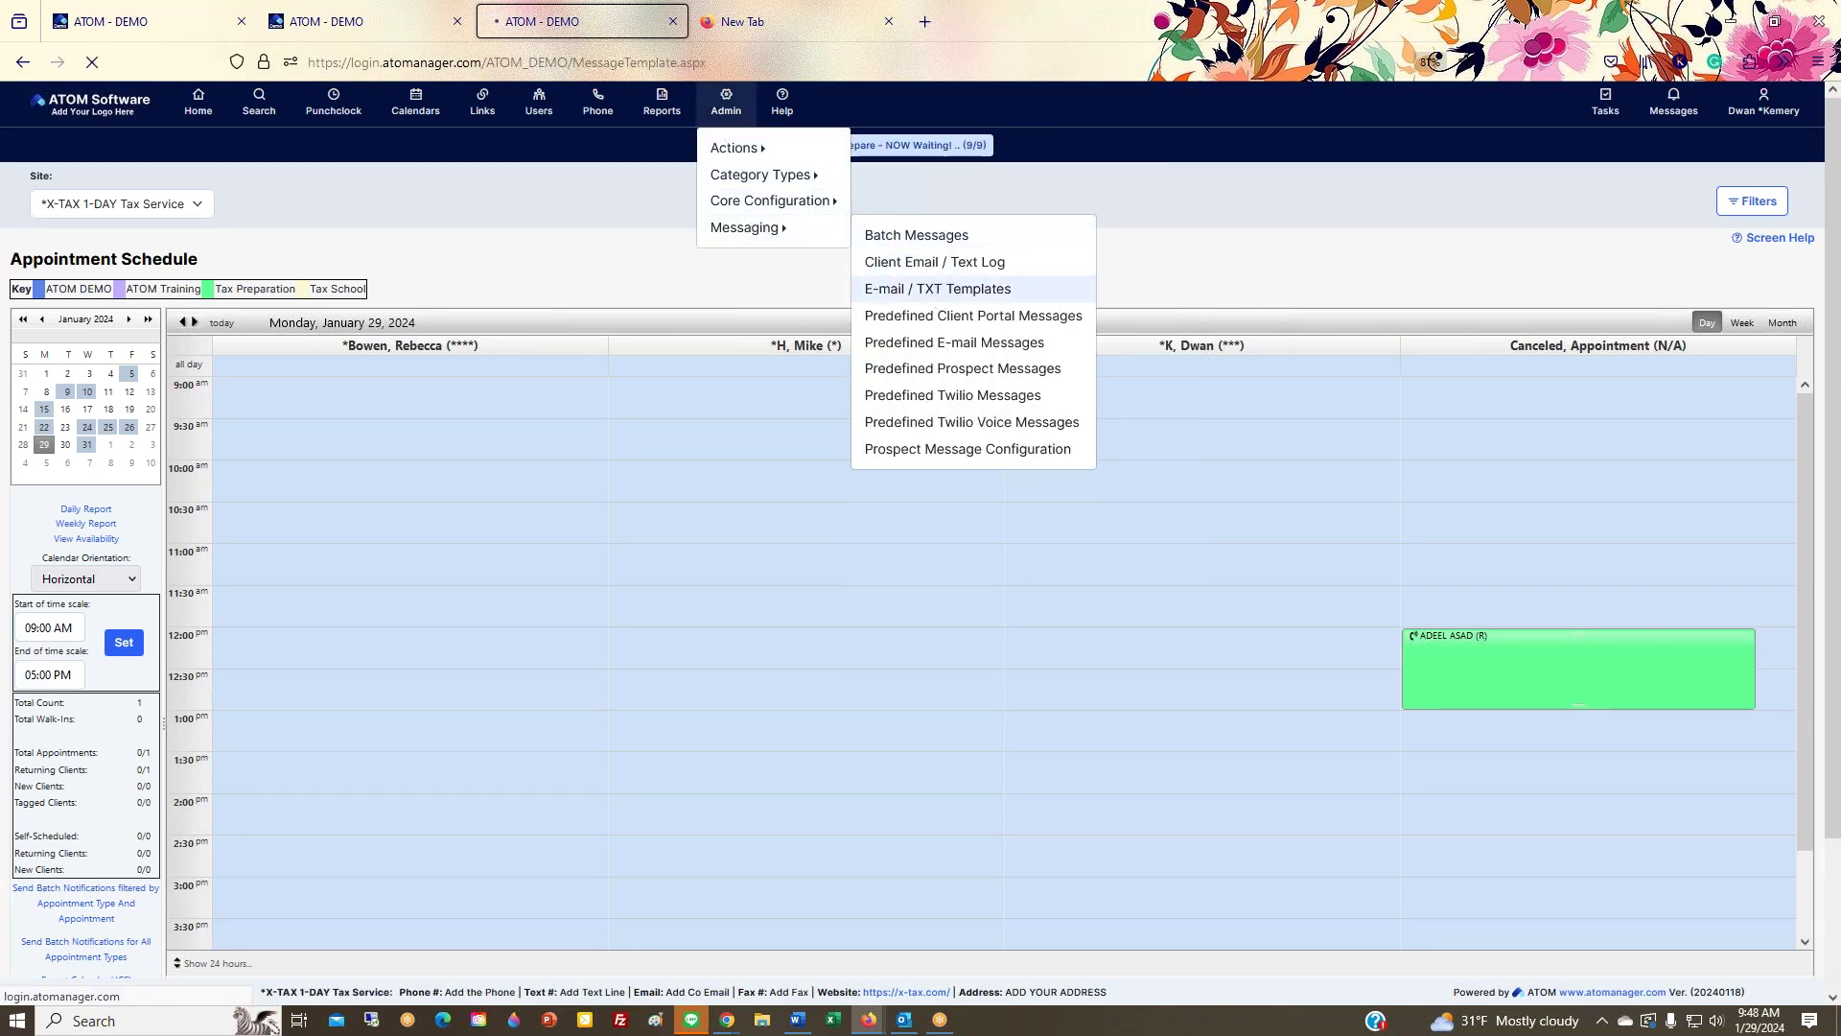
pyautogui.scroll(-7, 628, 546)
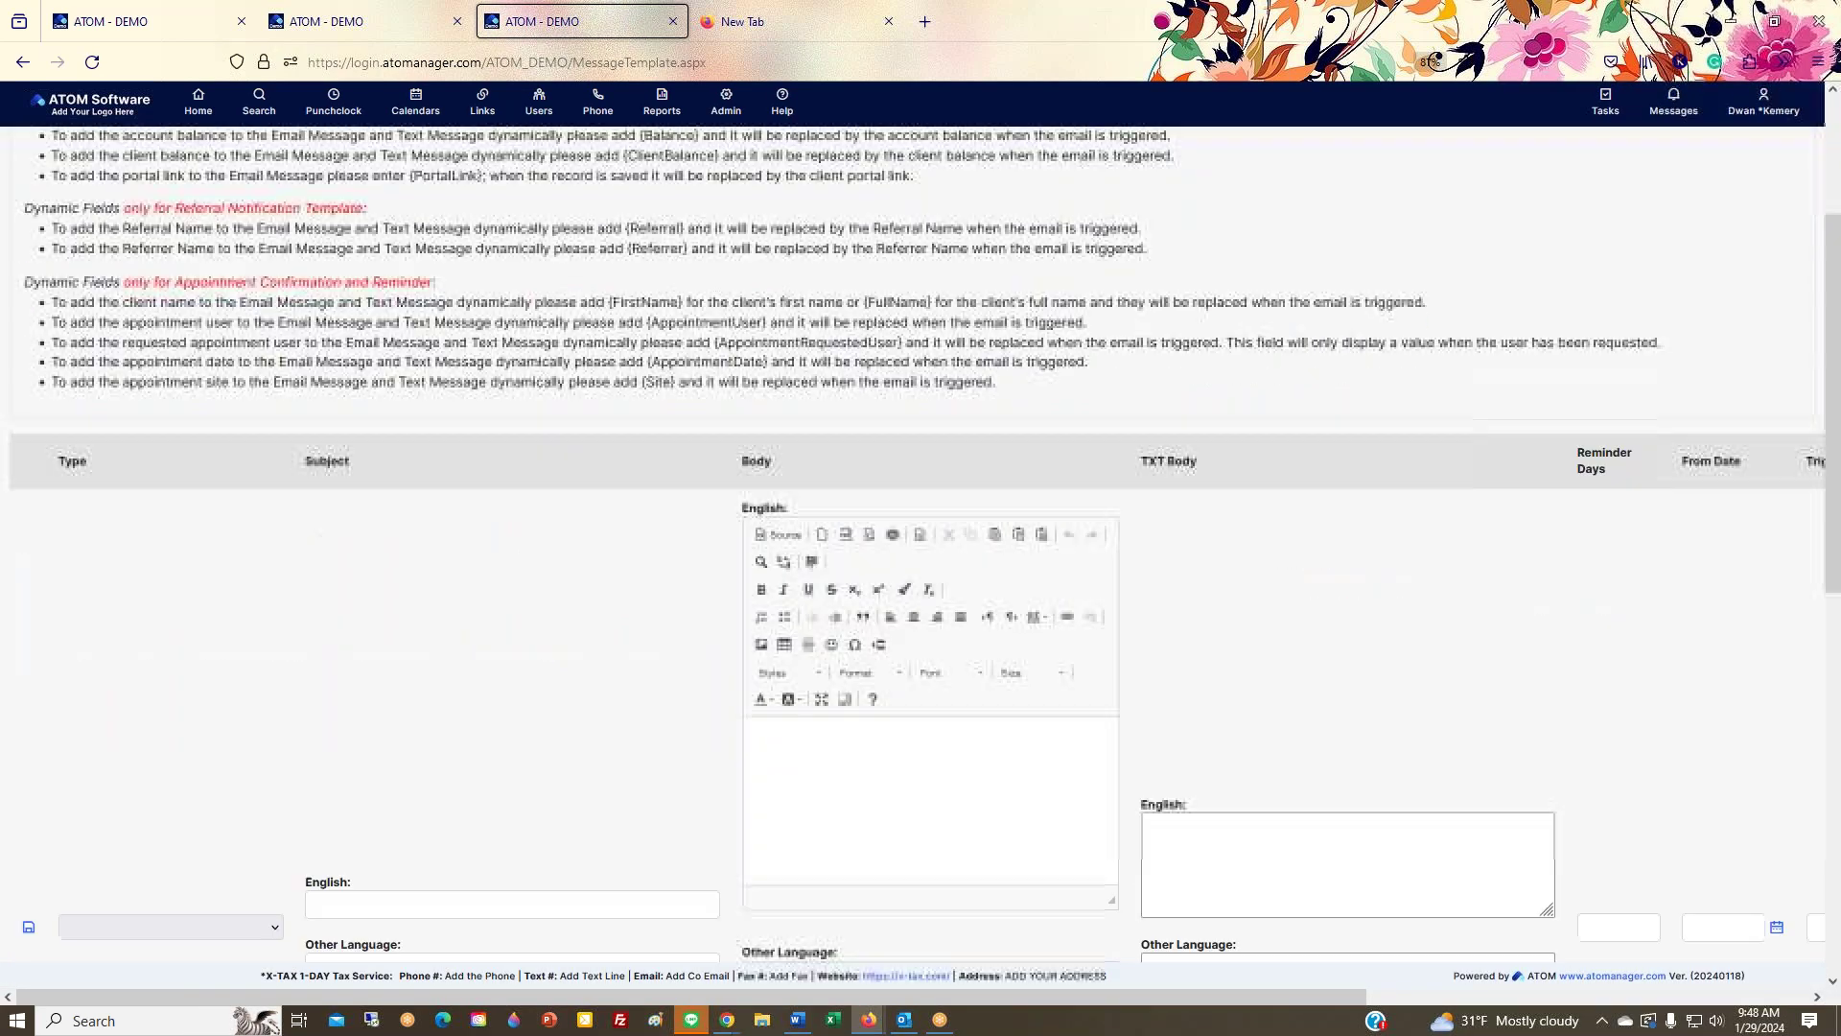
pyautogui.moveTo(331, 658); pyautogui.dragTo(566, 650)
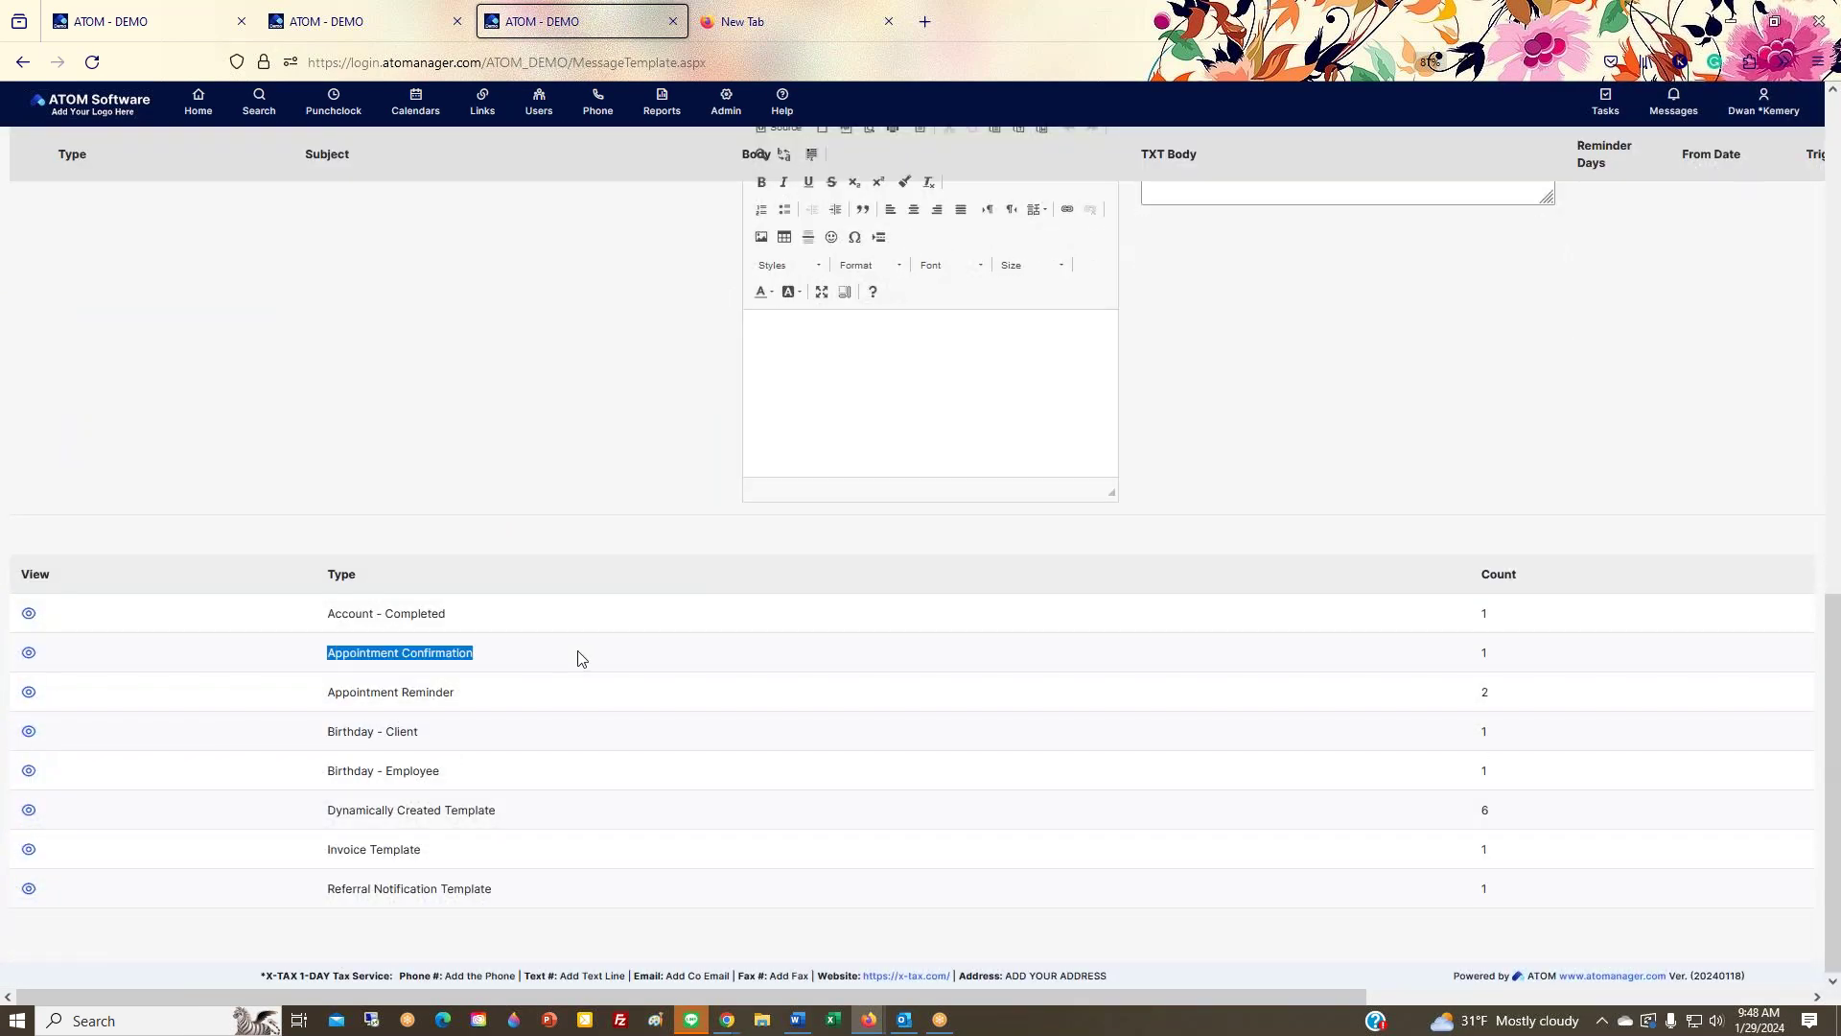
pyautogui.moveTo(473, 690); pyautogui.dragTo(159, 697)
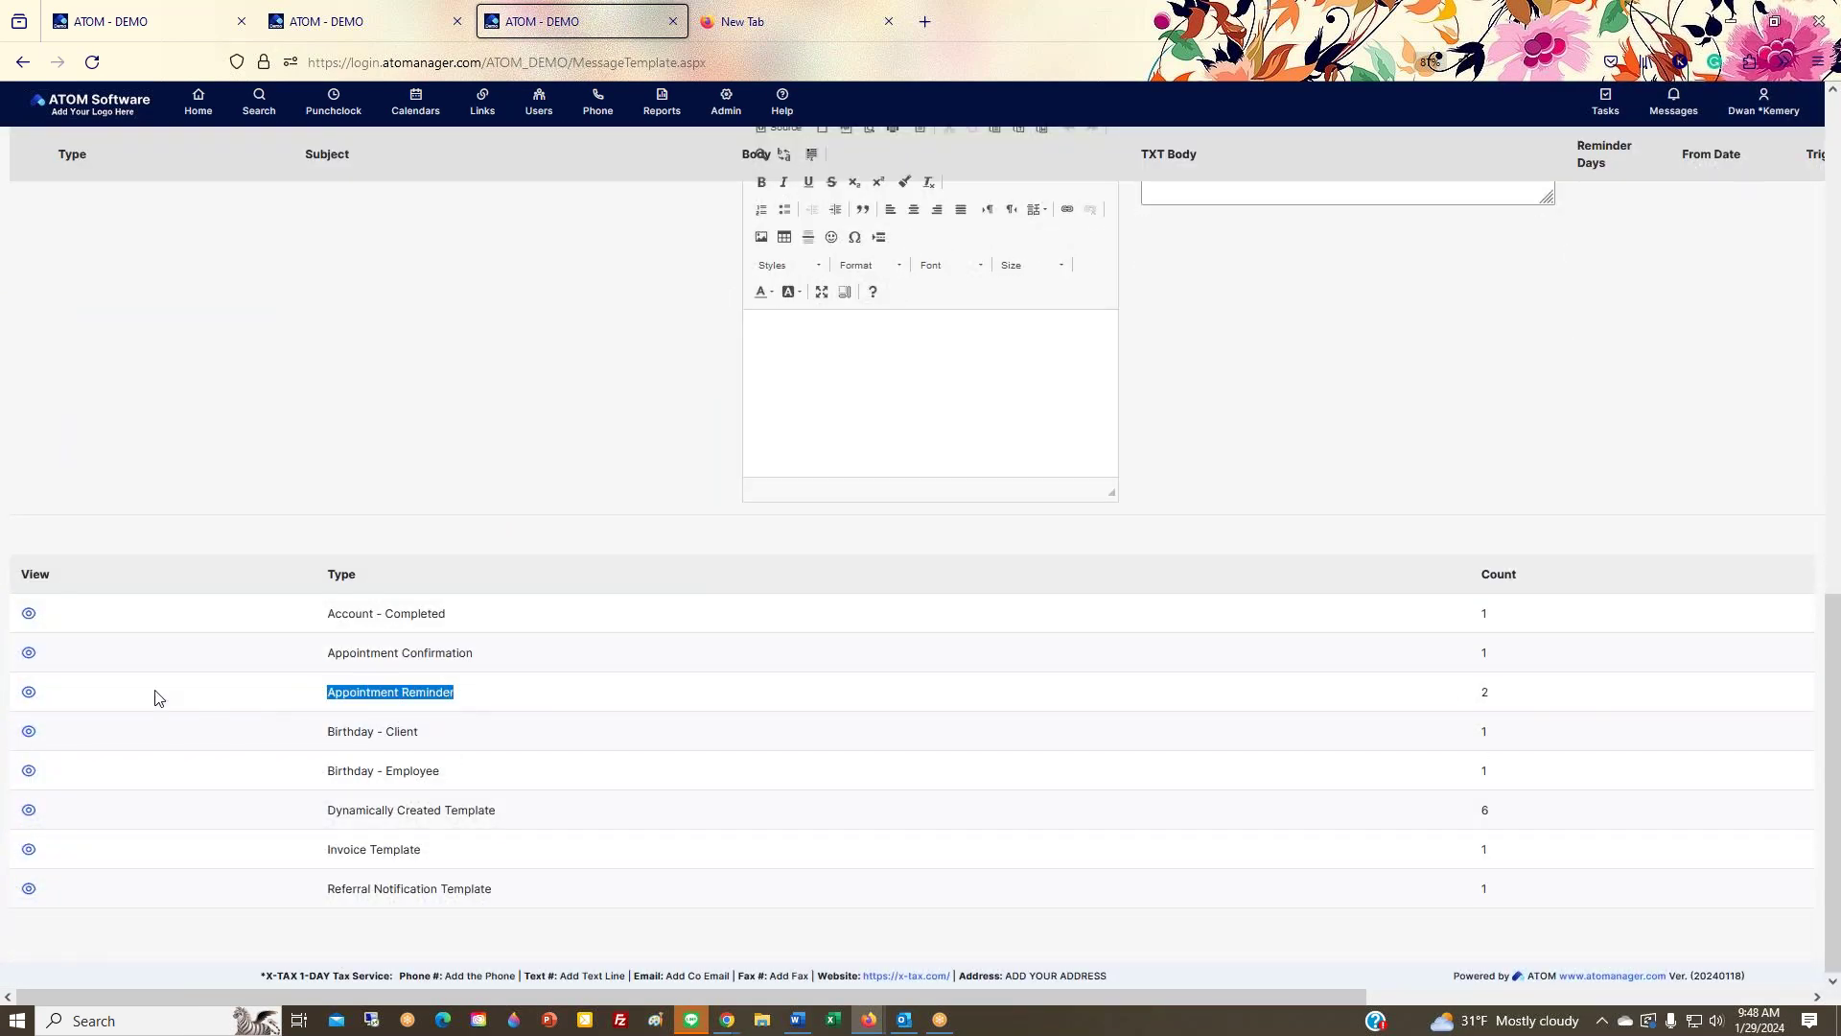
pyautogui.click(21, 699)
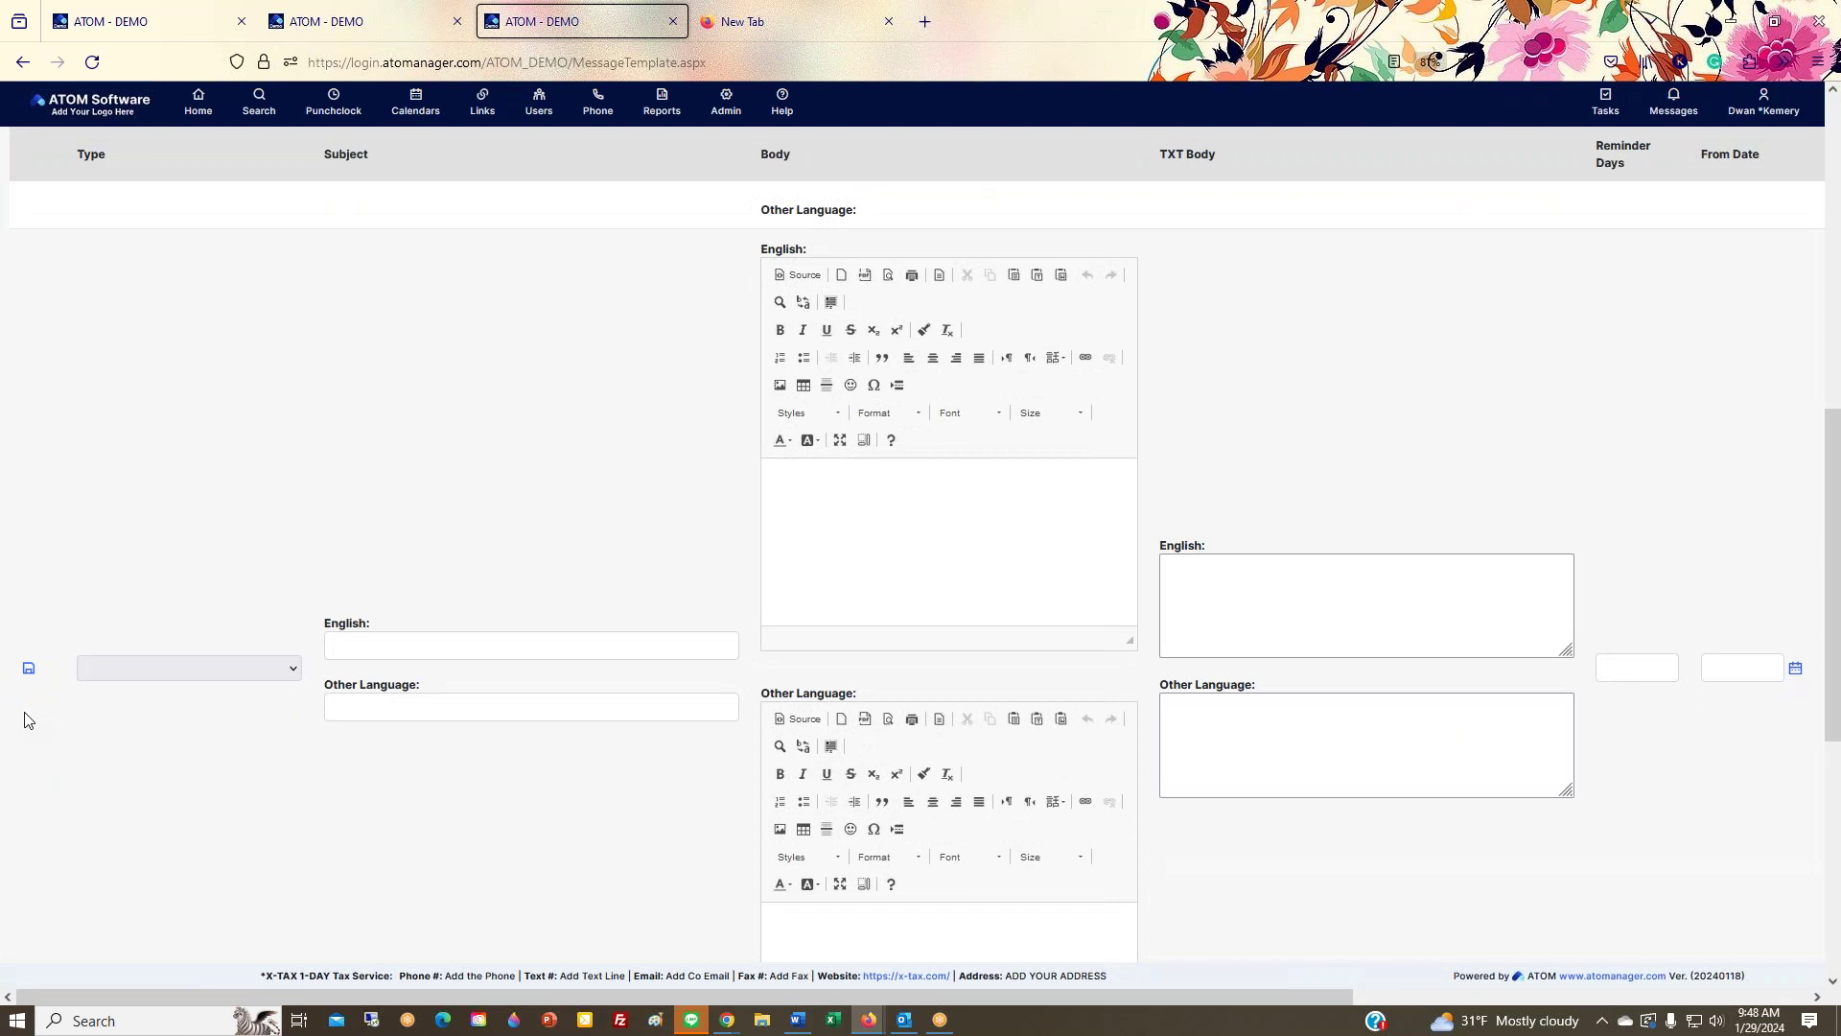
# Step: Scroll back up through the Appointment Reminder template's subject, email body and text body
pyautogui.scroll(3, 52, 746)
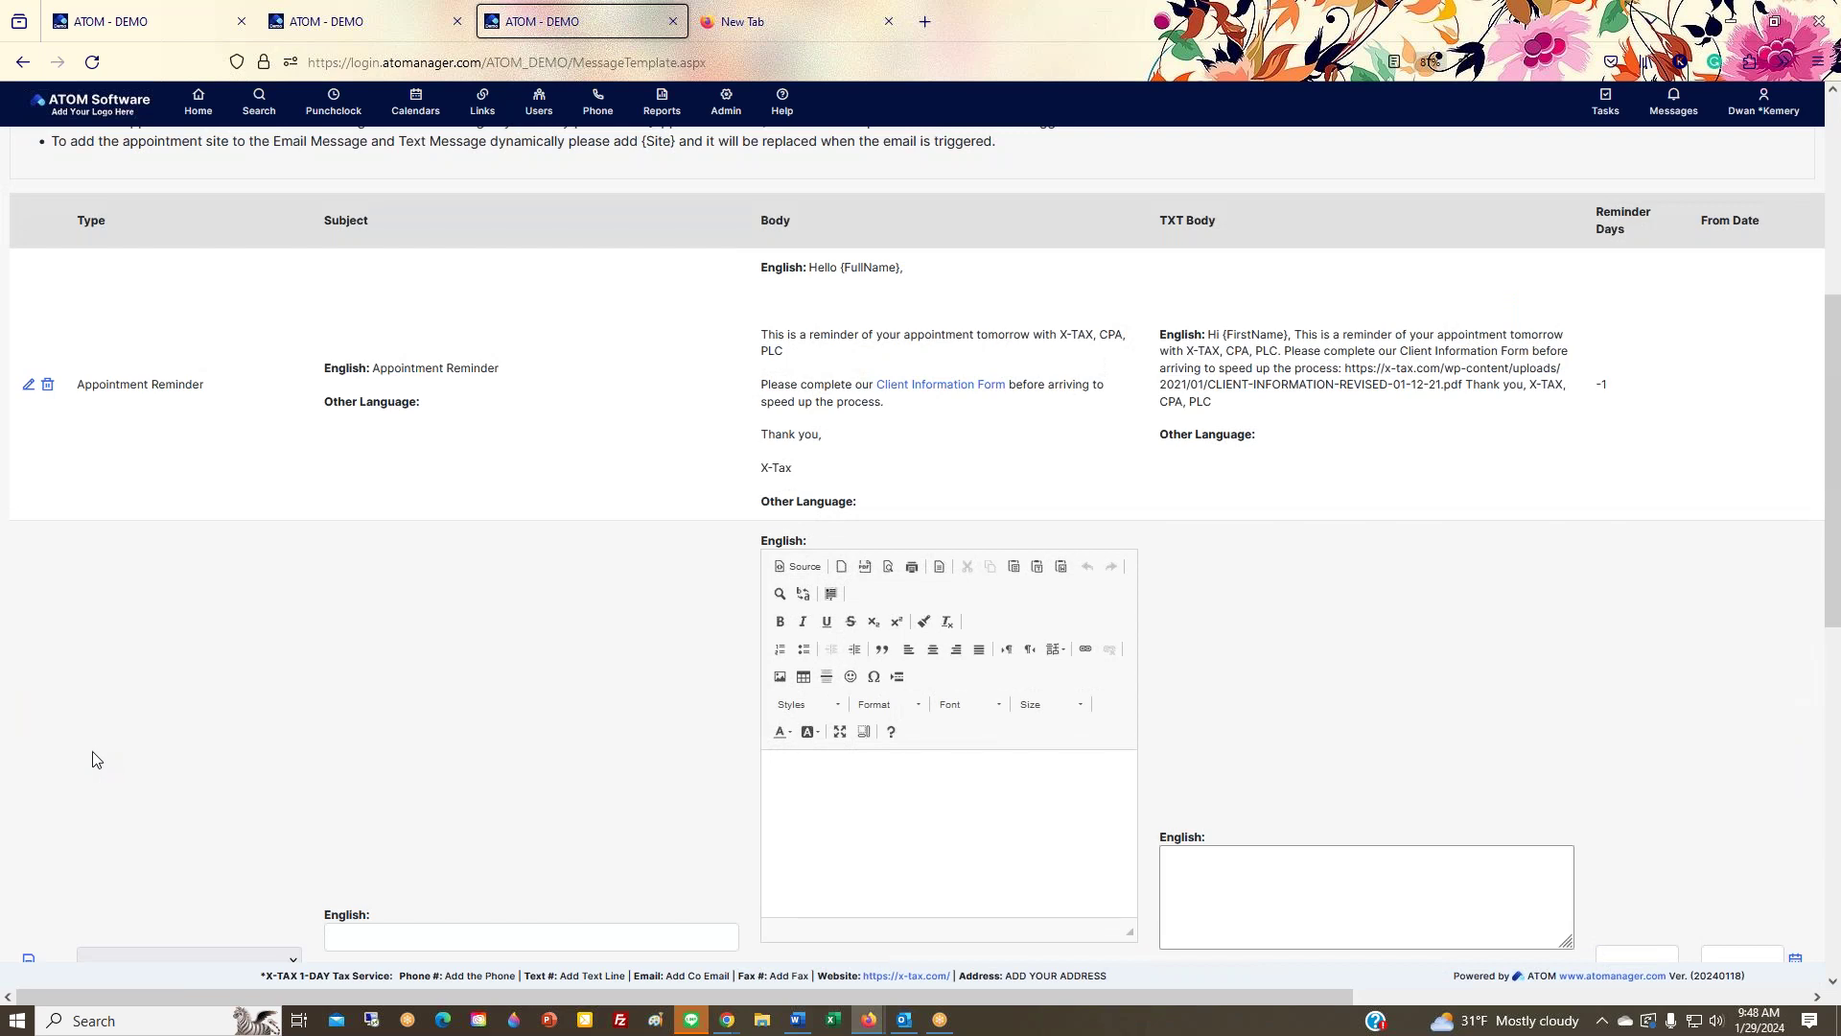
pyautogui.scroll(2, 93, 758)
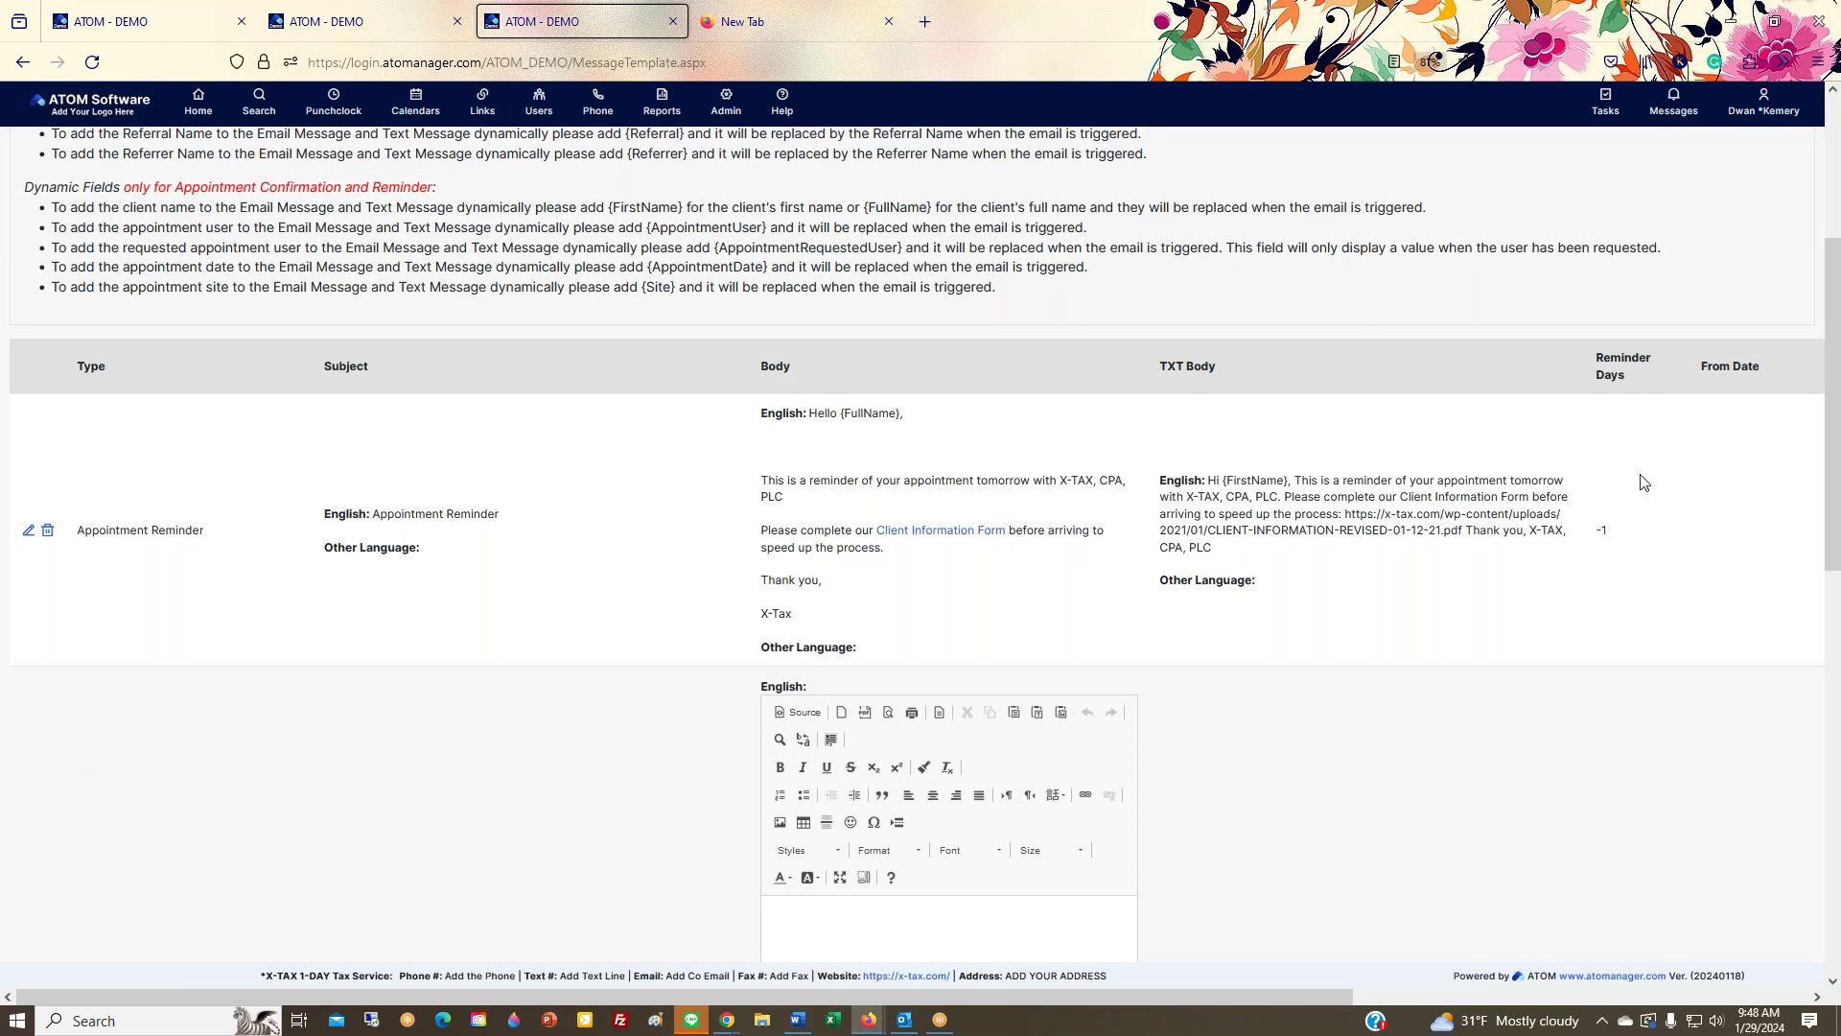
pyautogui.moveTo(1019, 994)
pyautogui.mouseDown()
pyautogui.moveTo(1138, 984)
pyautogui.moveTo(1018, 993)
pyautogui.mouseUp()
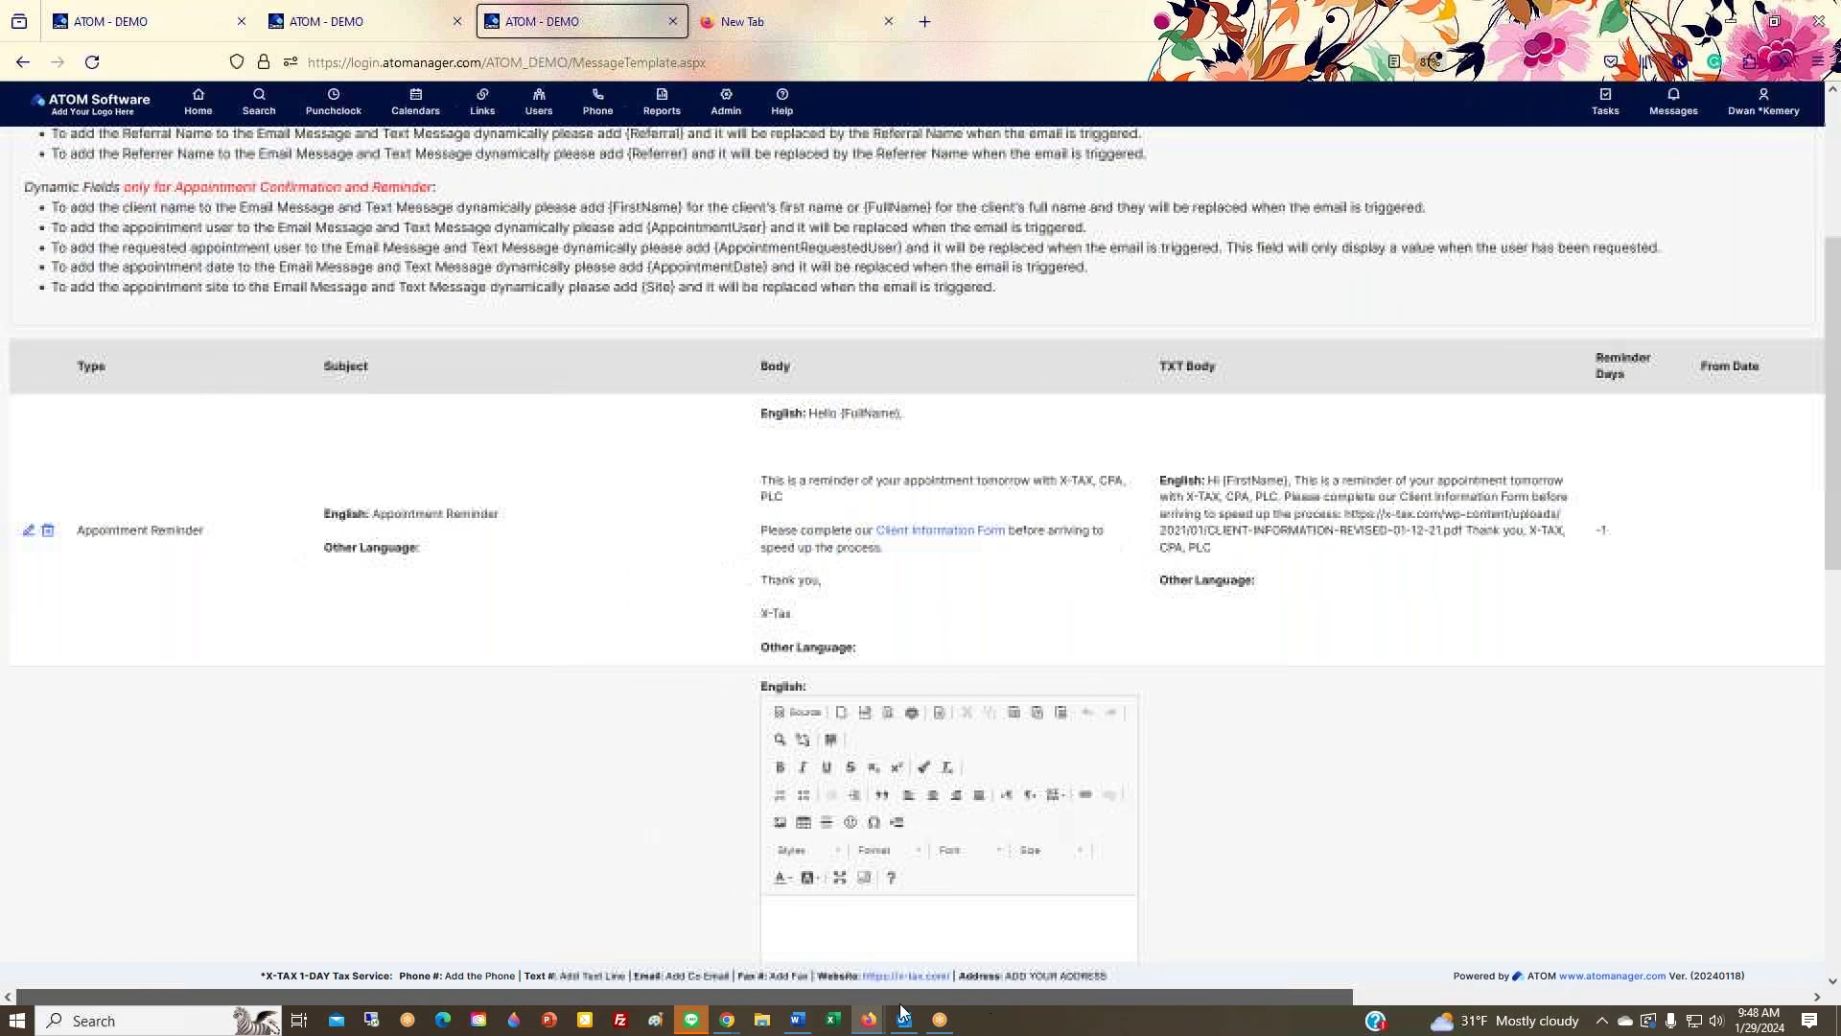
pyautogui.moveTo(707, 127)
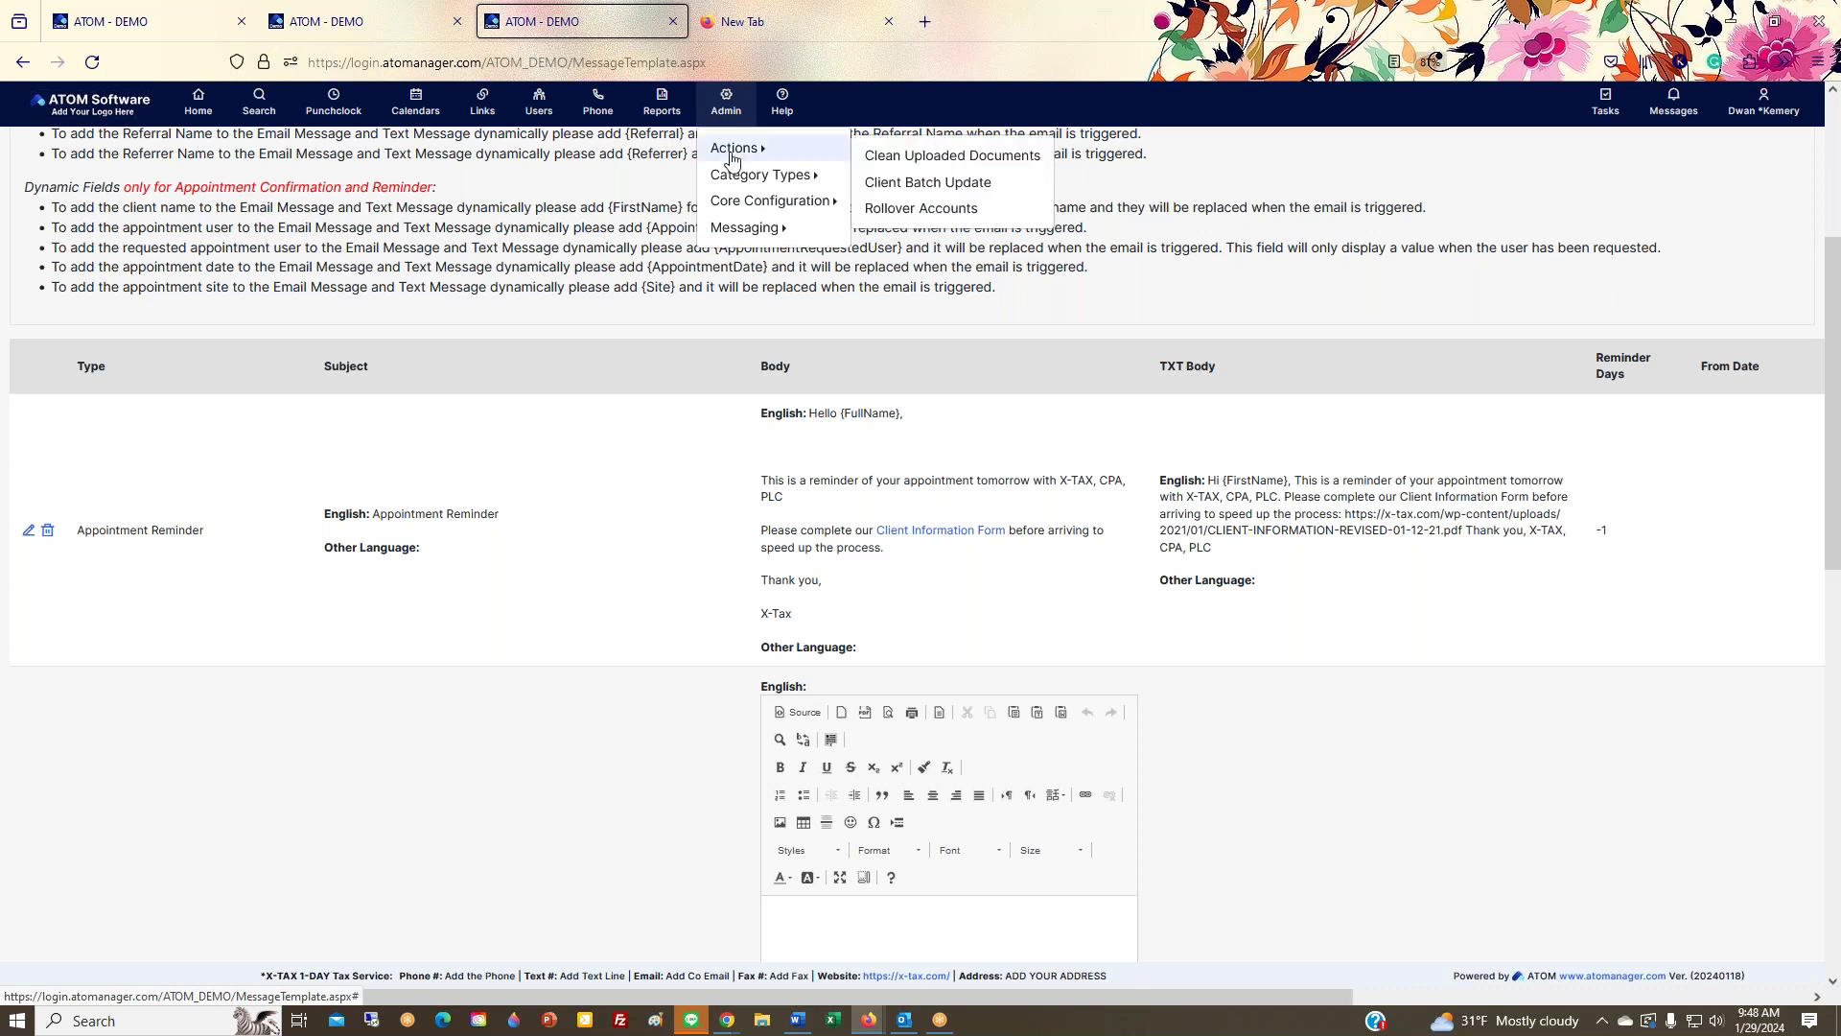
pyautogui.moveTo(735, 180)
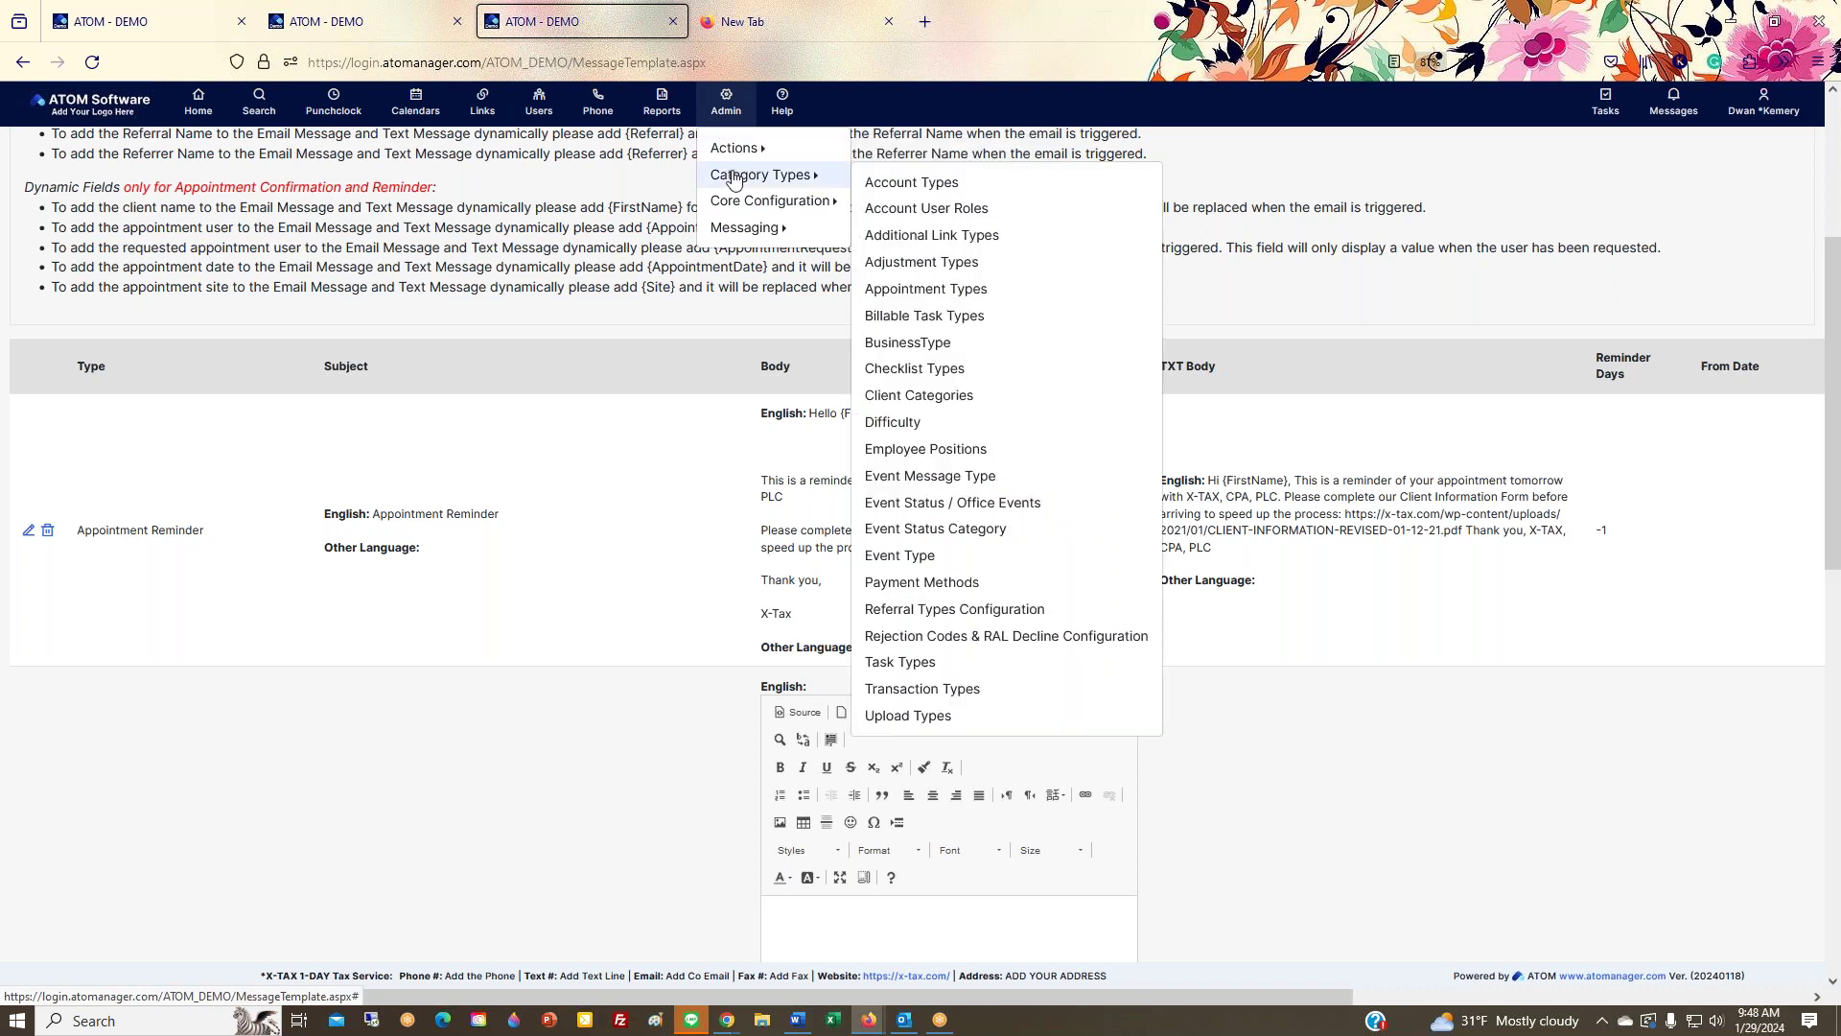
# Step: Open Admin > Category Types > Appointment Types to see the seven existing types
pyautogui.click(928, 300)
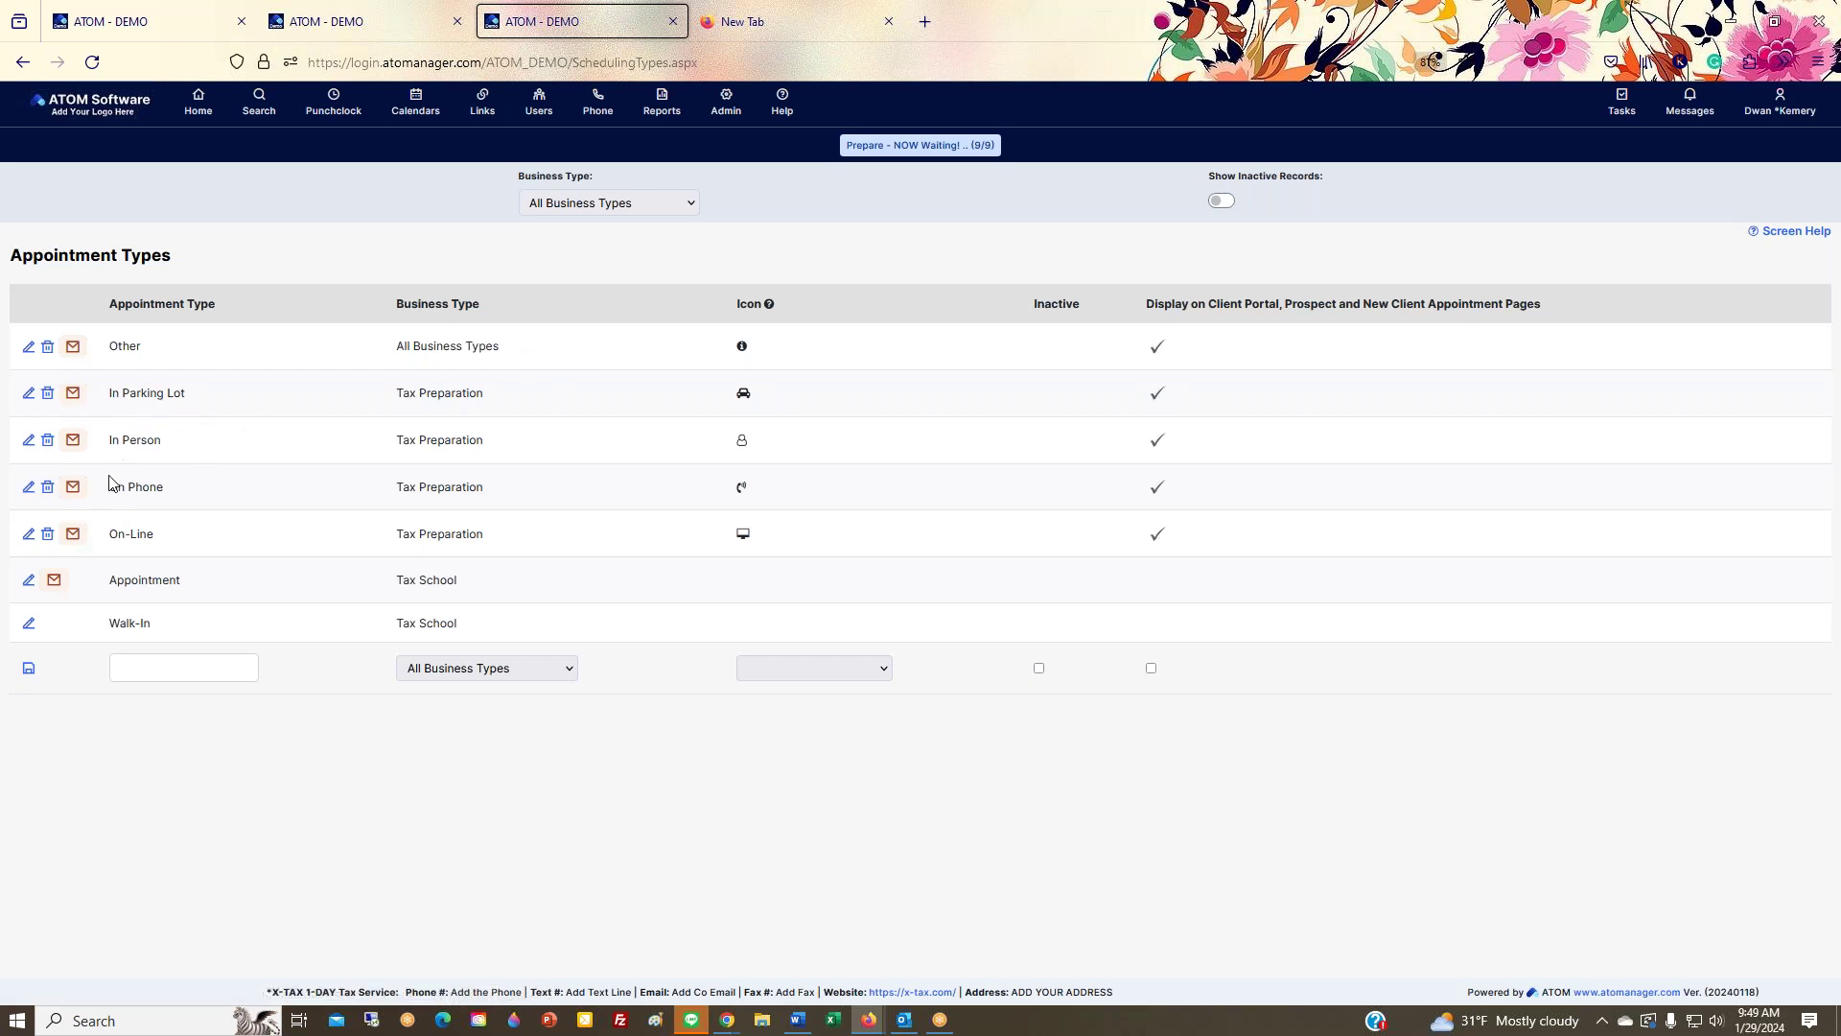
pyautogui.click(73, 393)
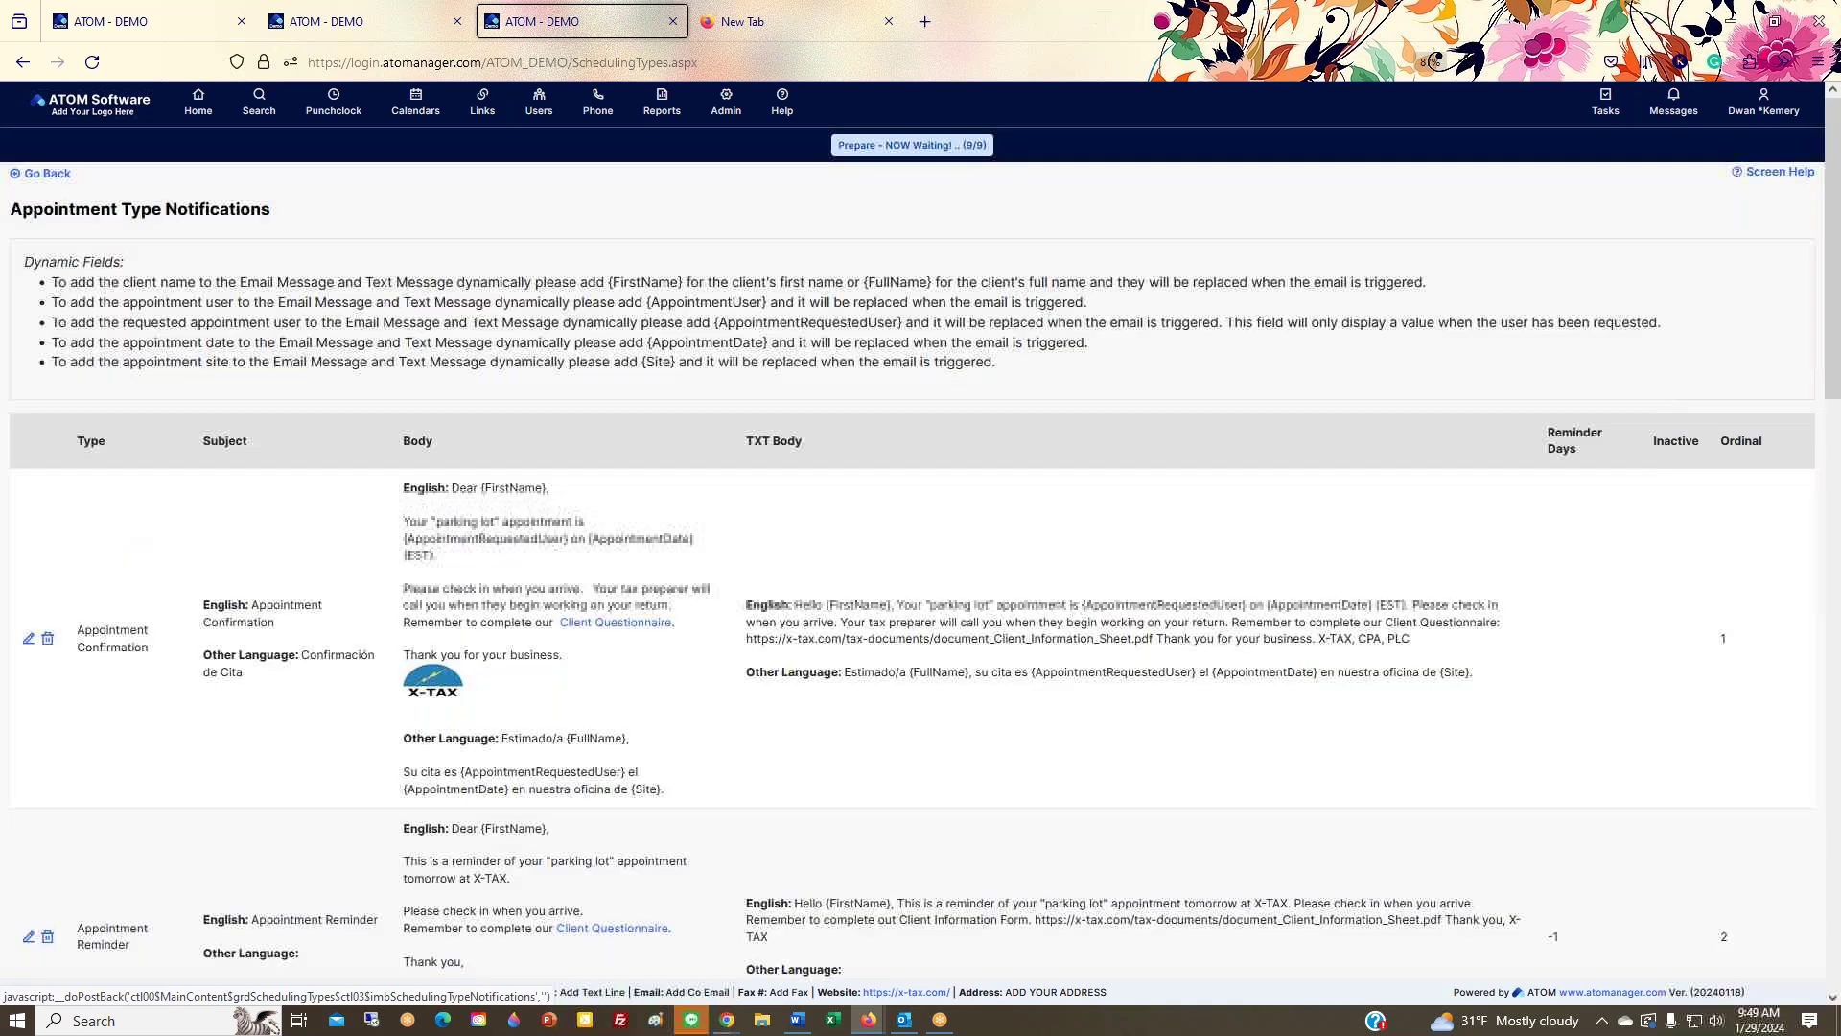
pyautogui.scroll(-3, 493, 653)
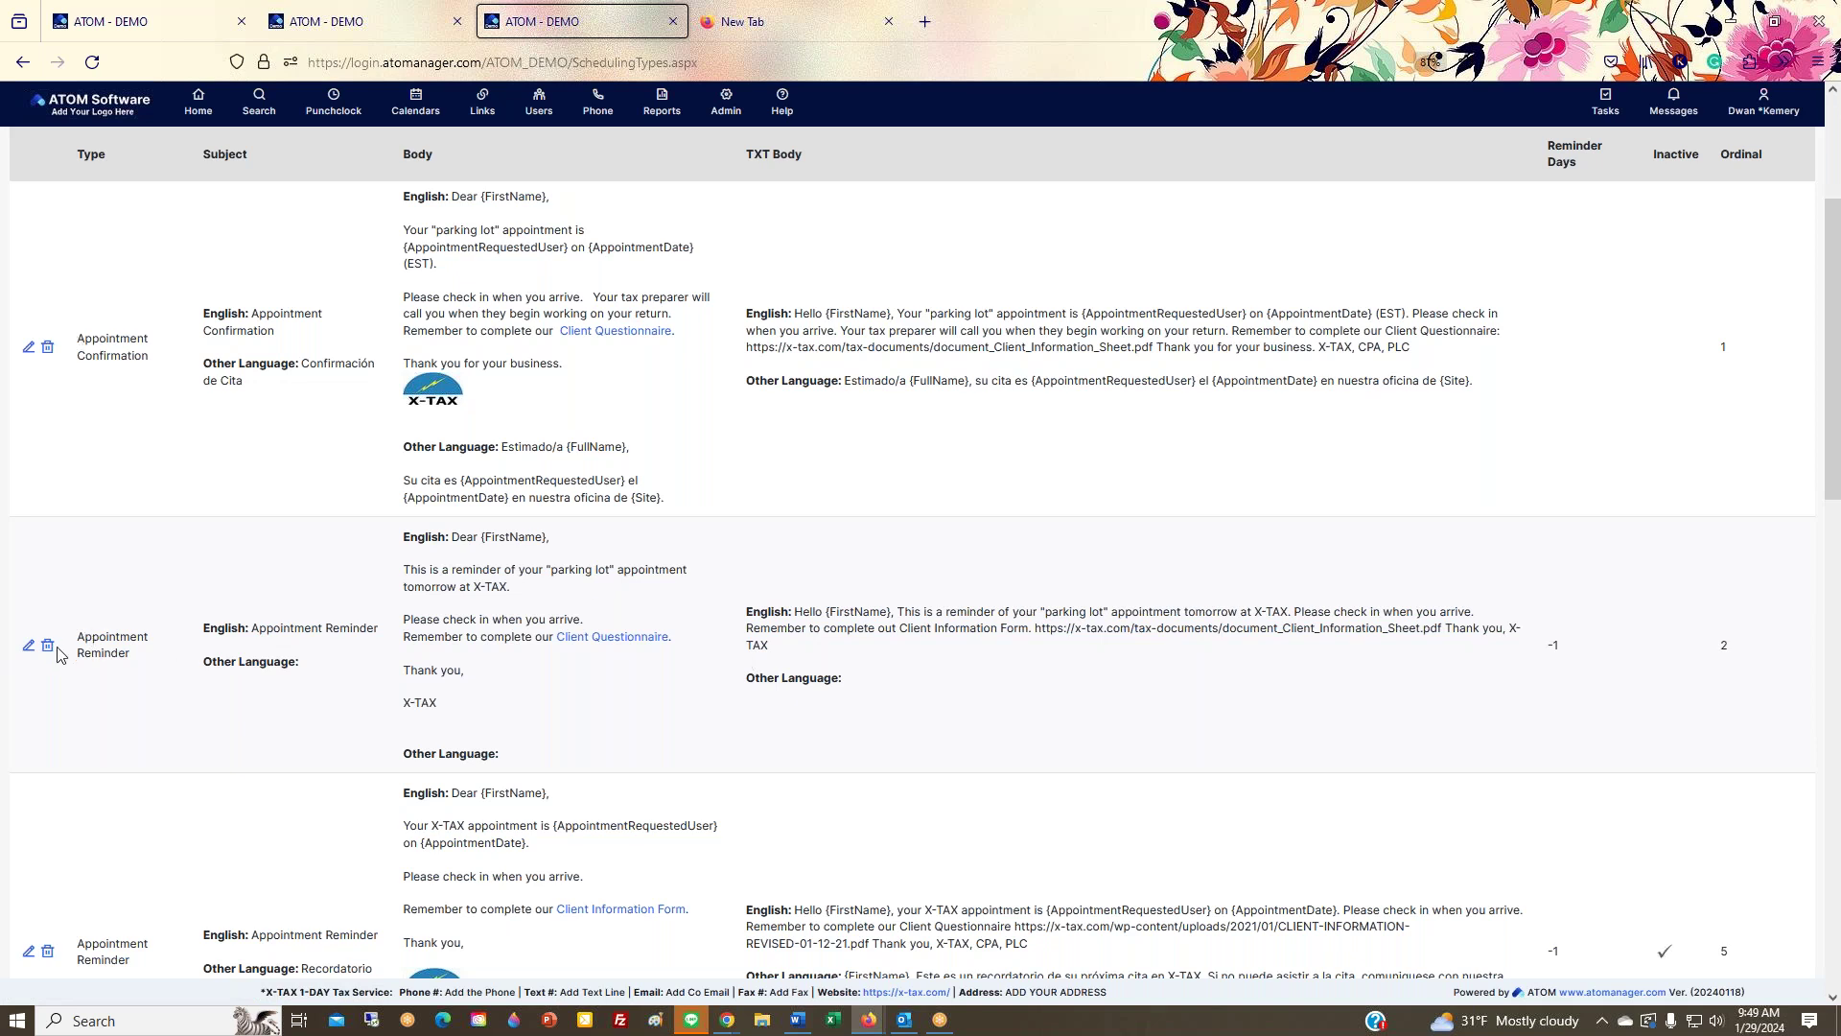
pyautogui.moveTo(73, 637); pyautogui.dragTo(117, 654)
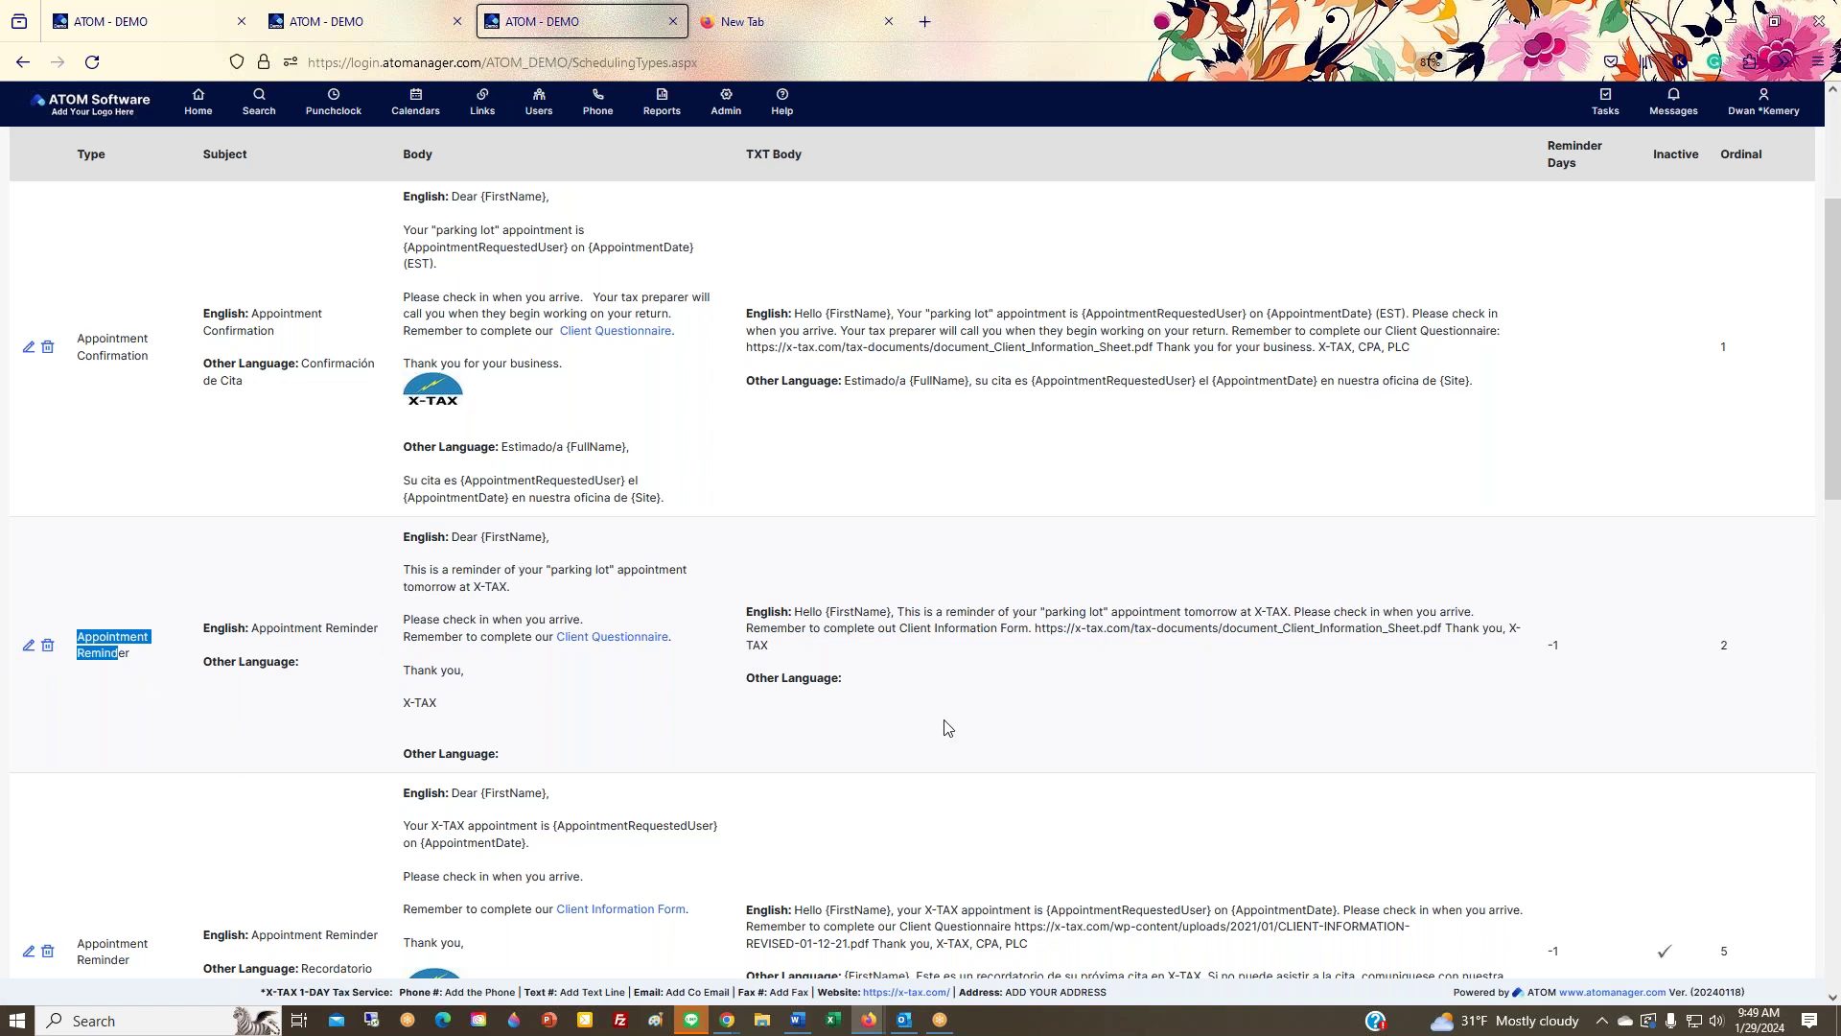
pyautogui.scroll(-1, 934, 752)
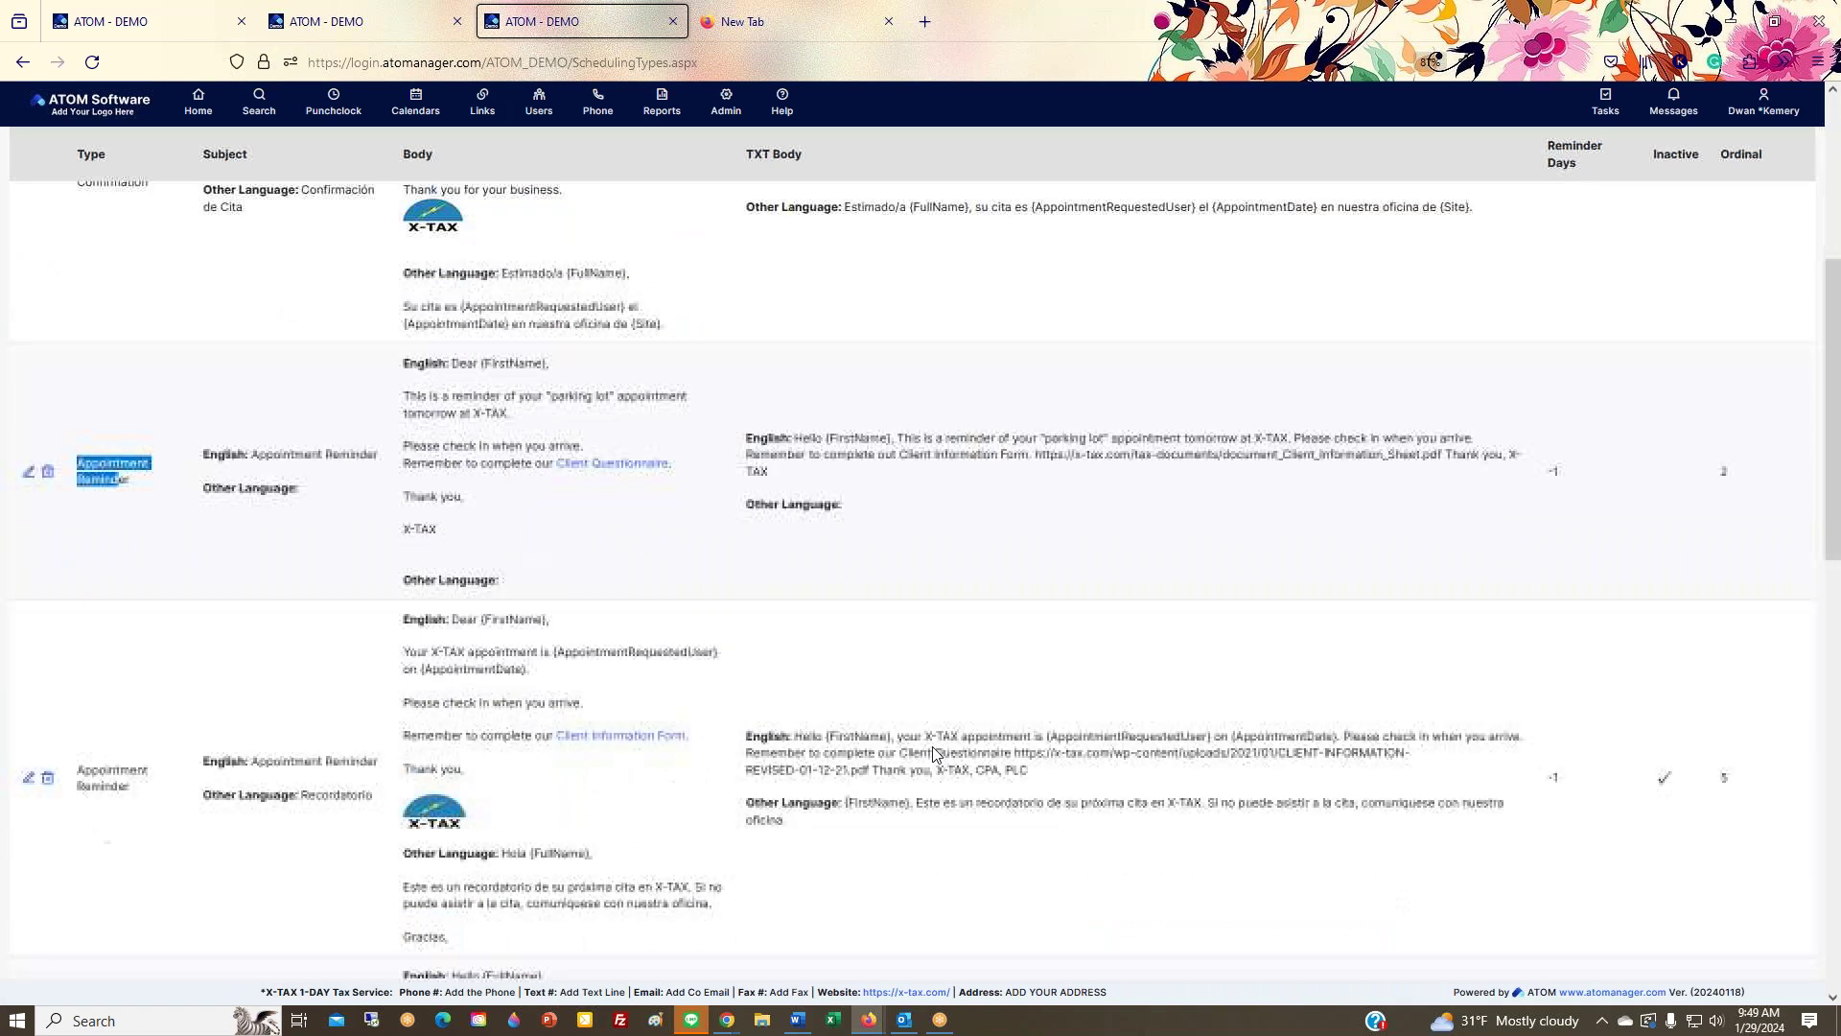
pyautogui.scroll(-2, 935, 755)
pyautogui.scroll(-3, 883, 743)
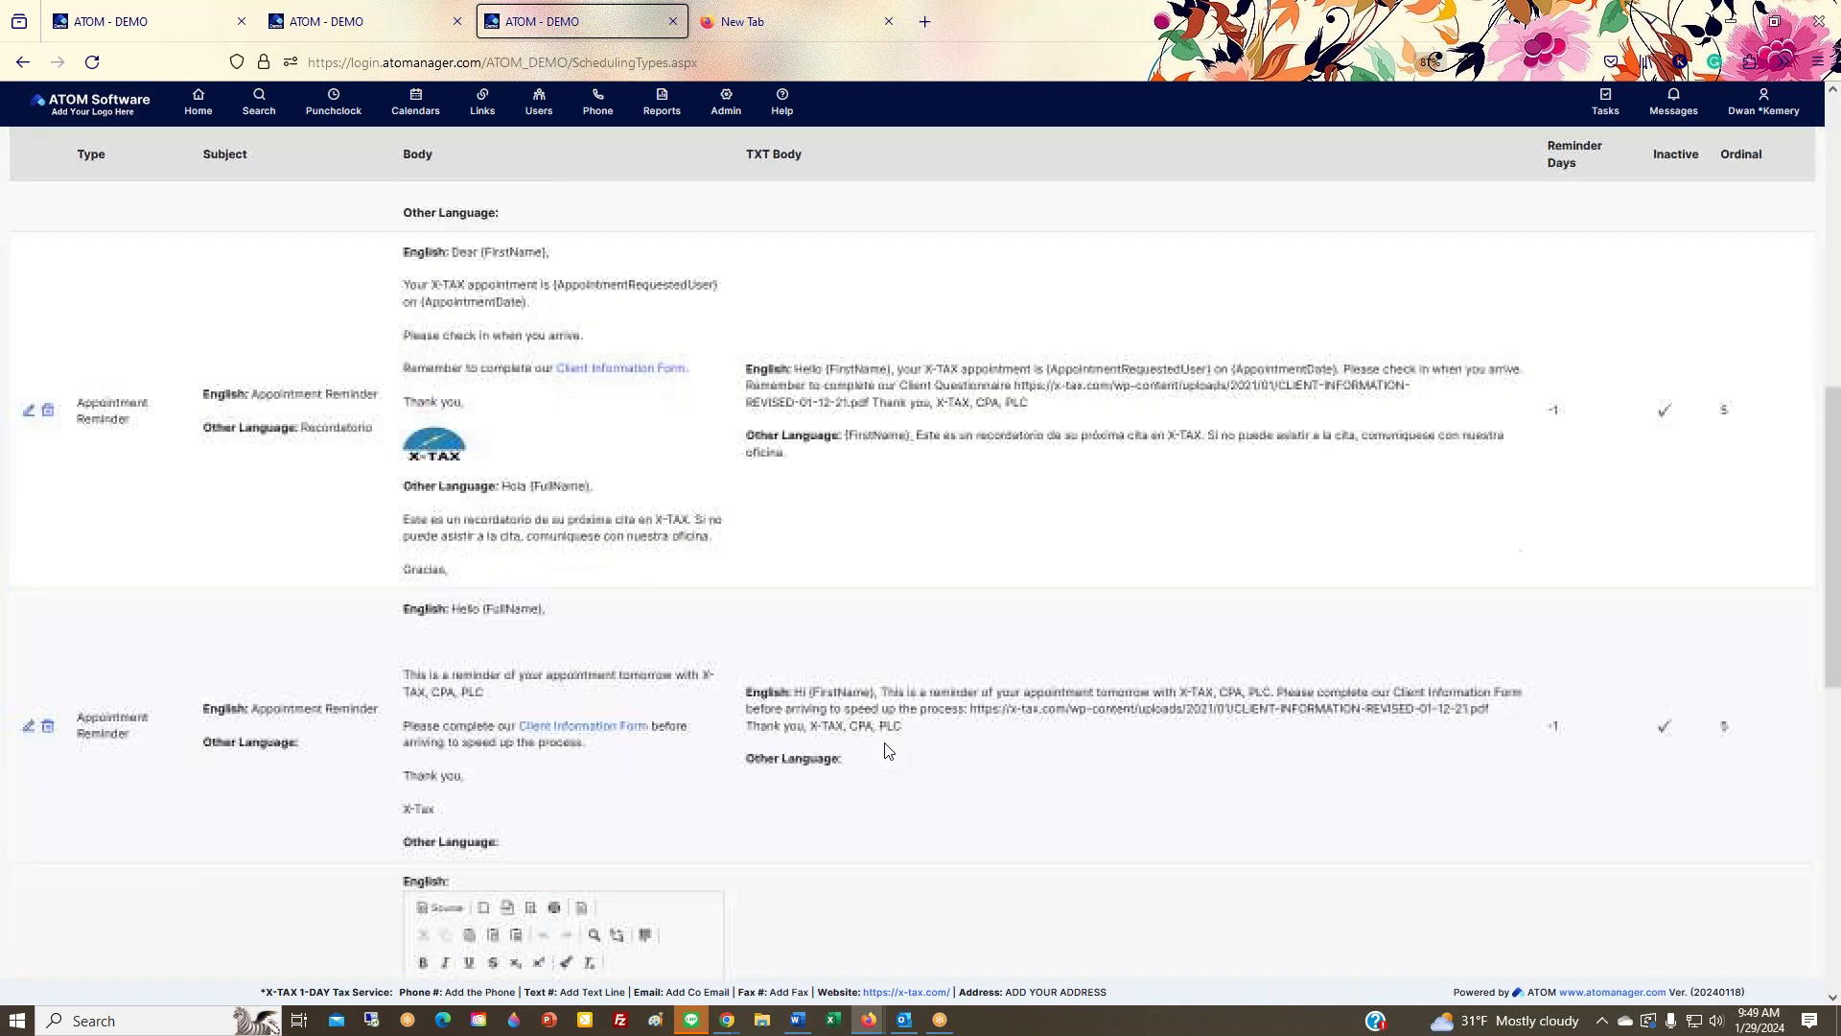
pyautogui.scroll(8, 879, 748)
pyautogui.click(47, 173)
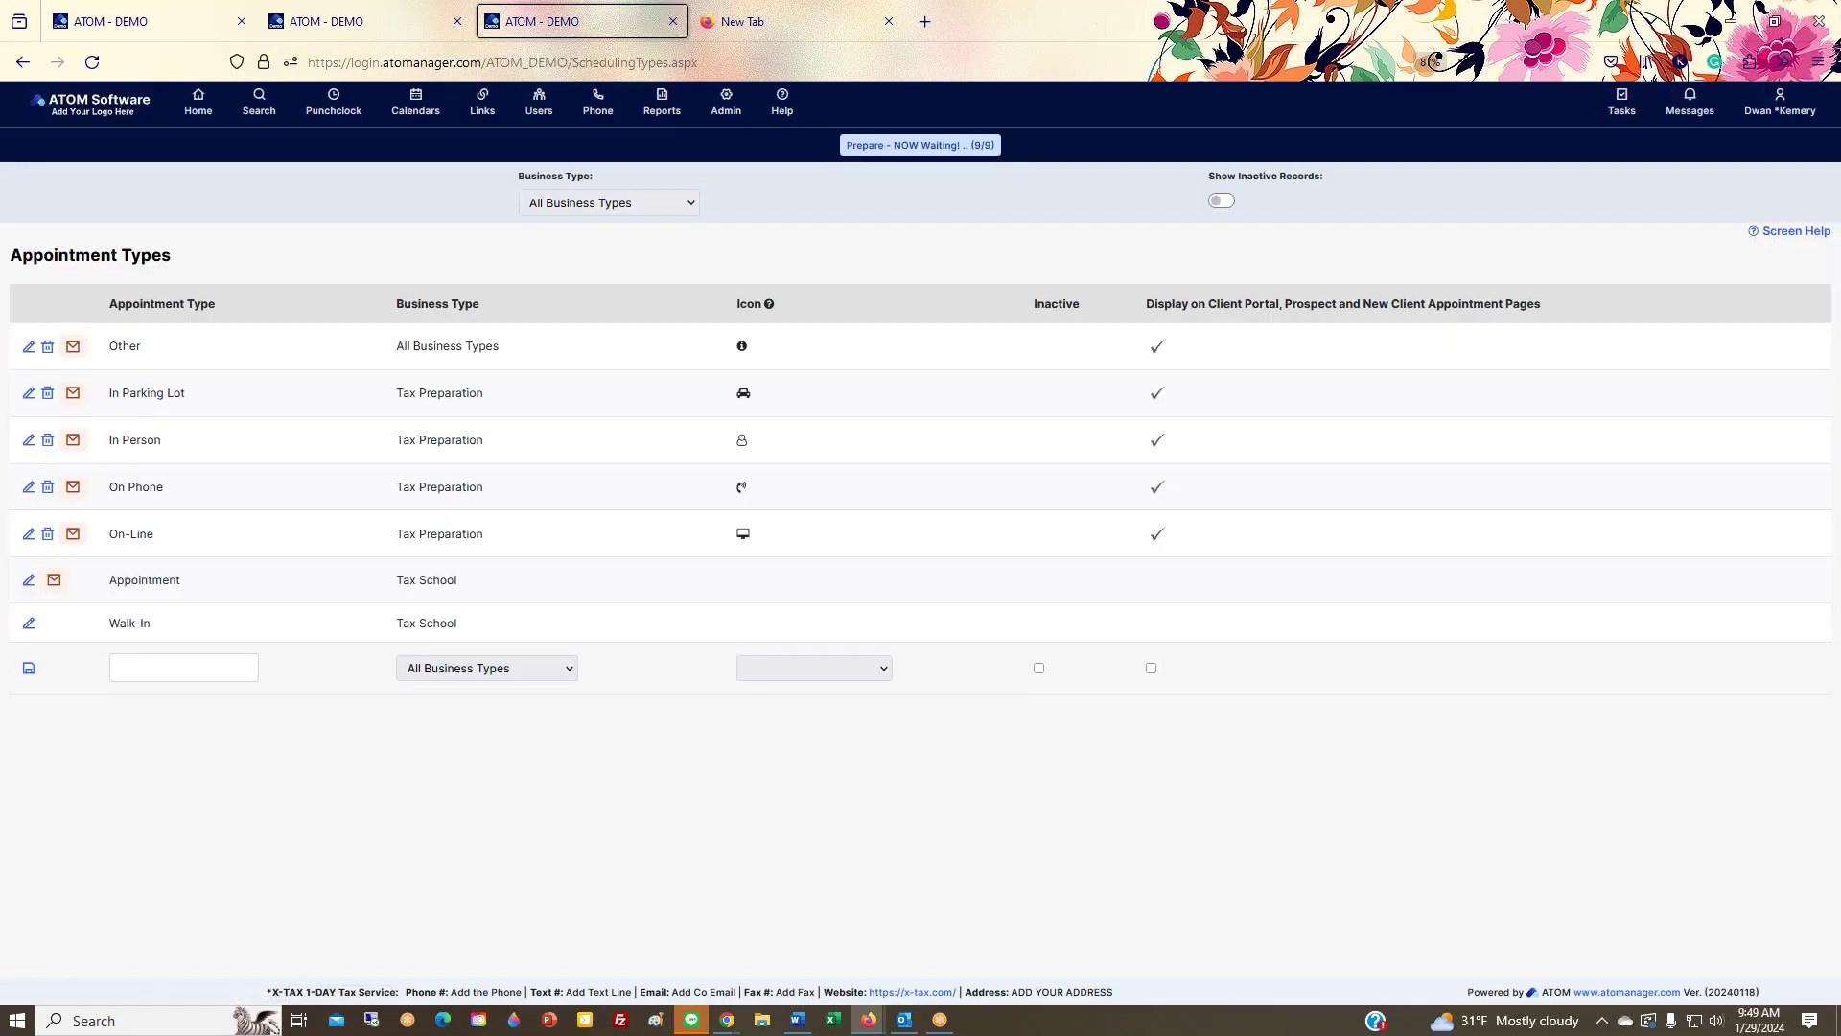
# Step: Fill a new row named 'Cancelled Apt' for All Business Types with the Thumbs Up 1 icon
pyautogui.click(204, 663)
pyautogui.write('Cancelled Apt')
pyautogui.click(566, 669)
pyautogui.click(501, 334)
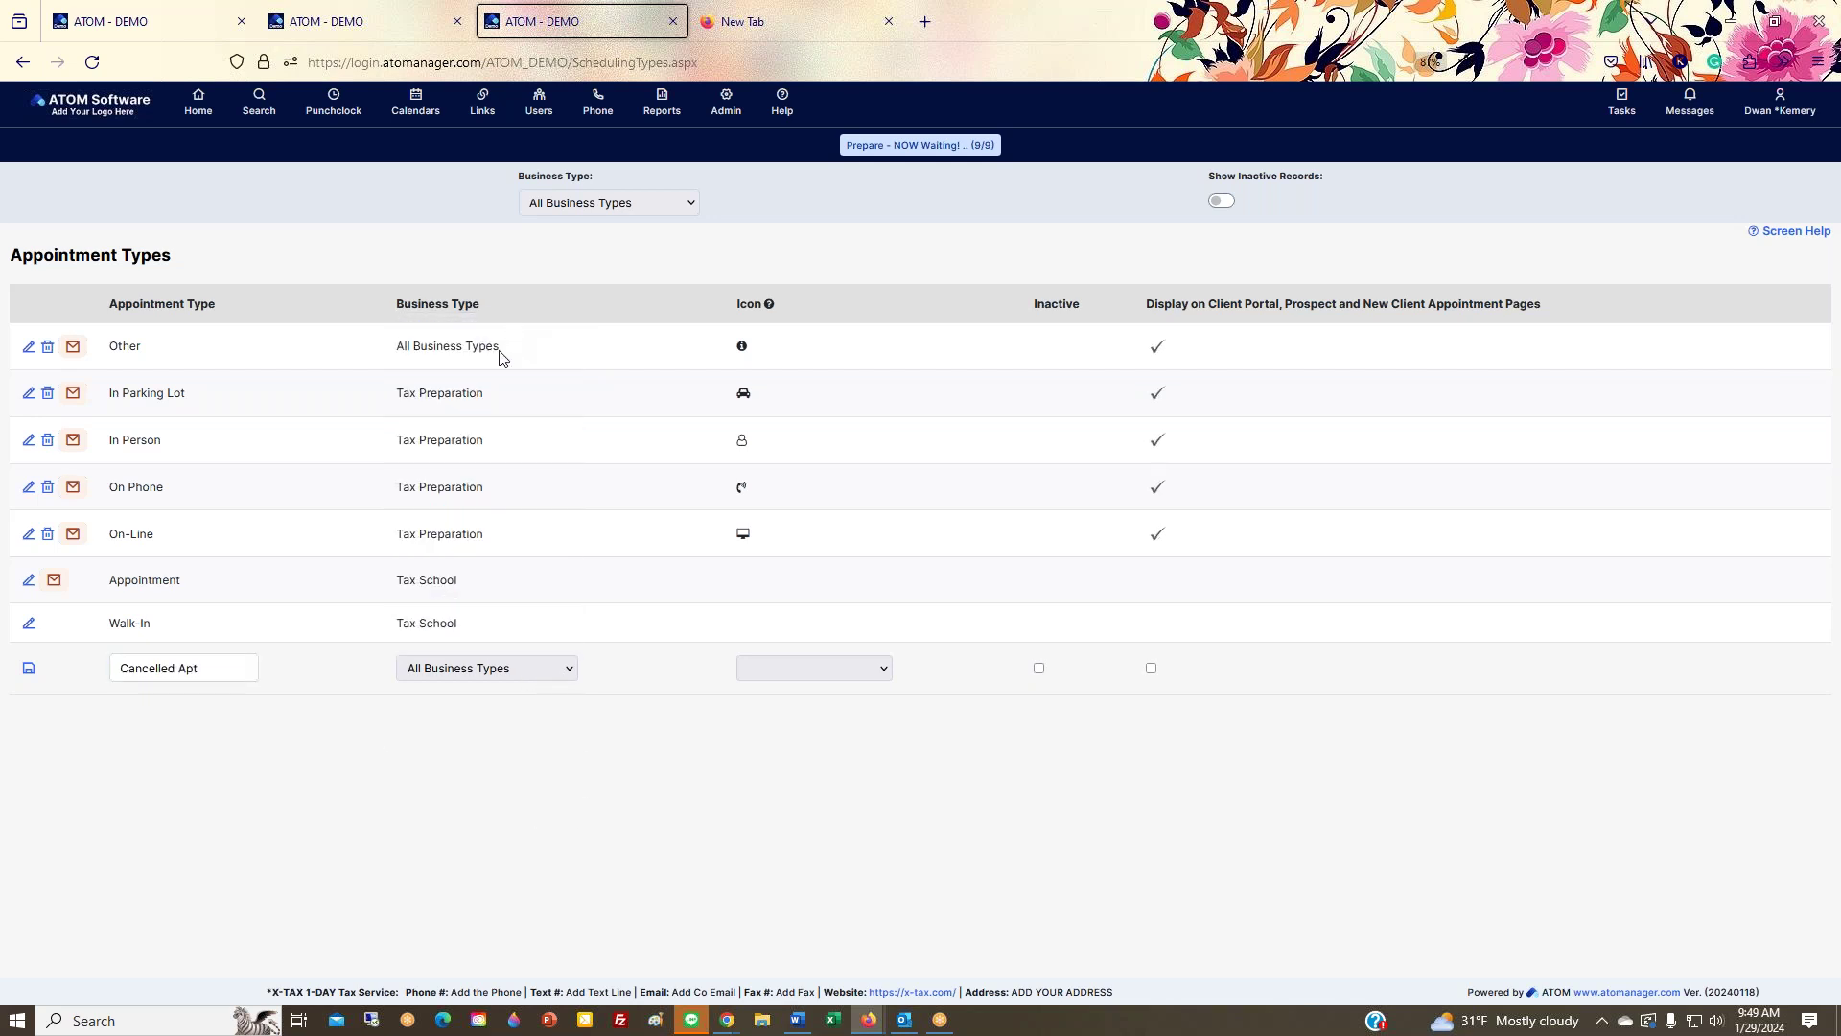
pyautogui.click(788, 665)
pyautogui.scroll(-10, 815, 633)
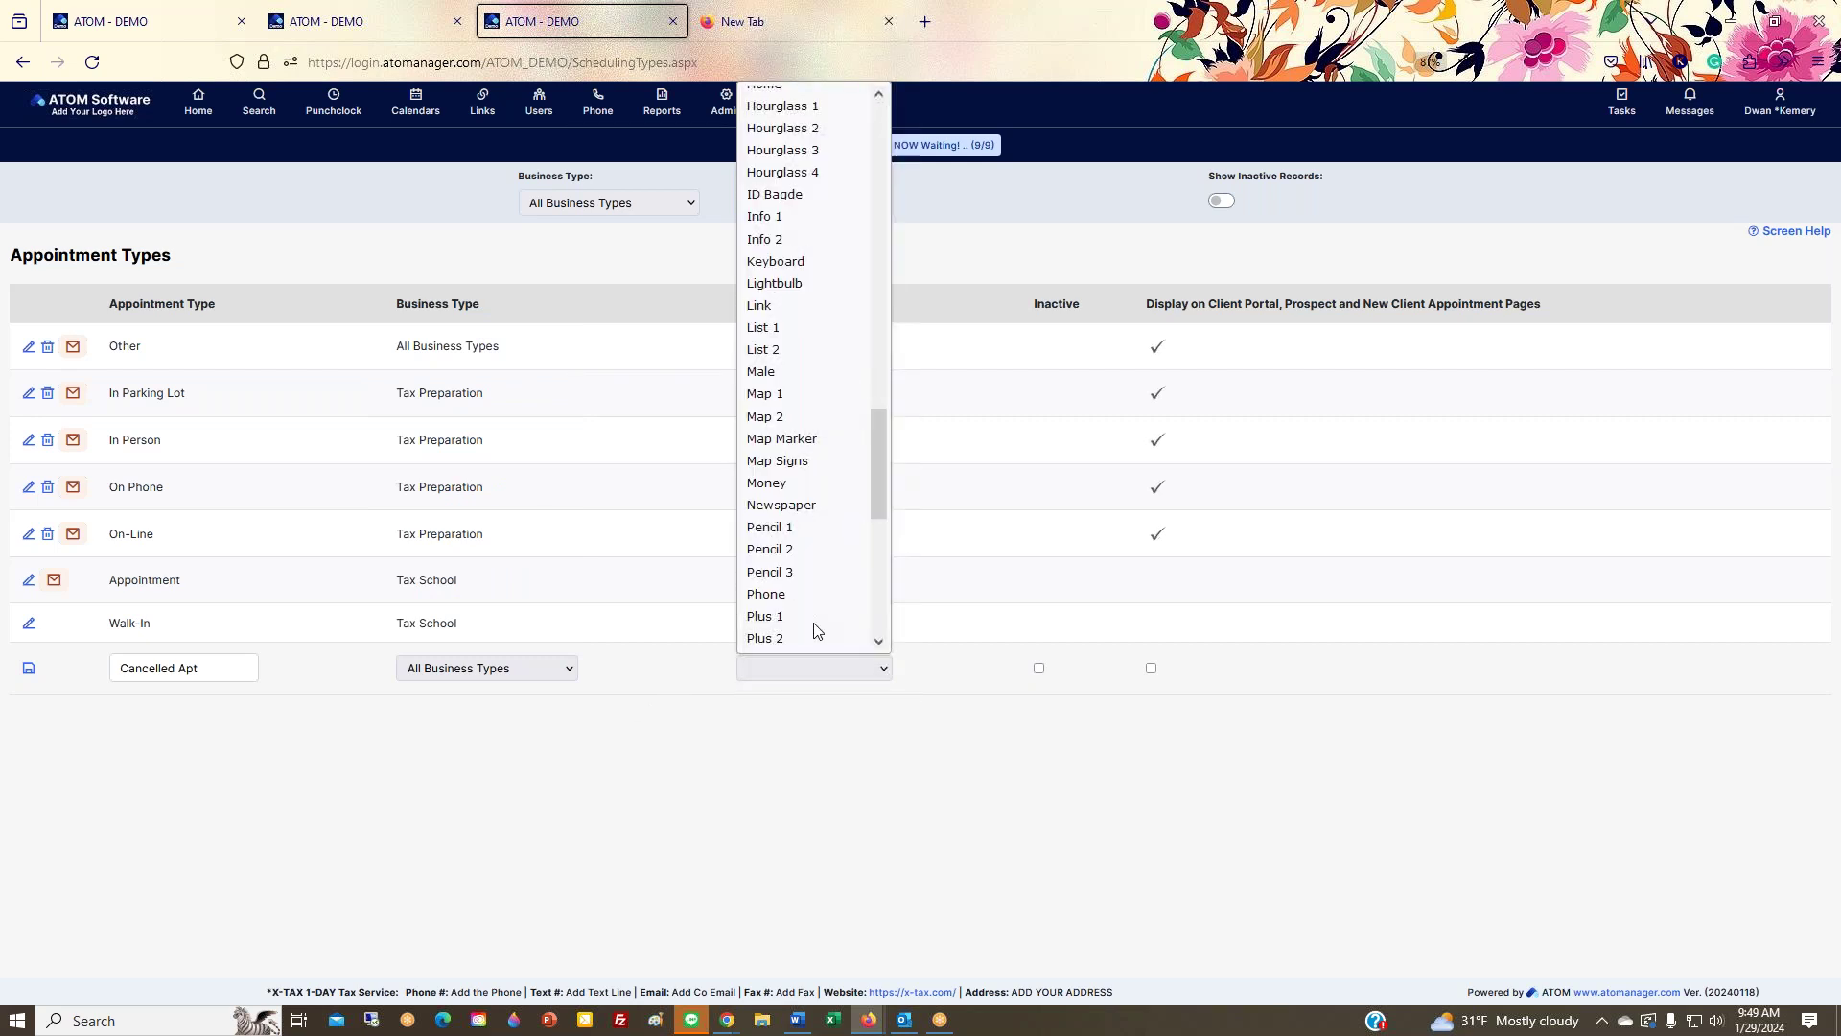
pyautogui.scroll(-5, 815, 631)
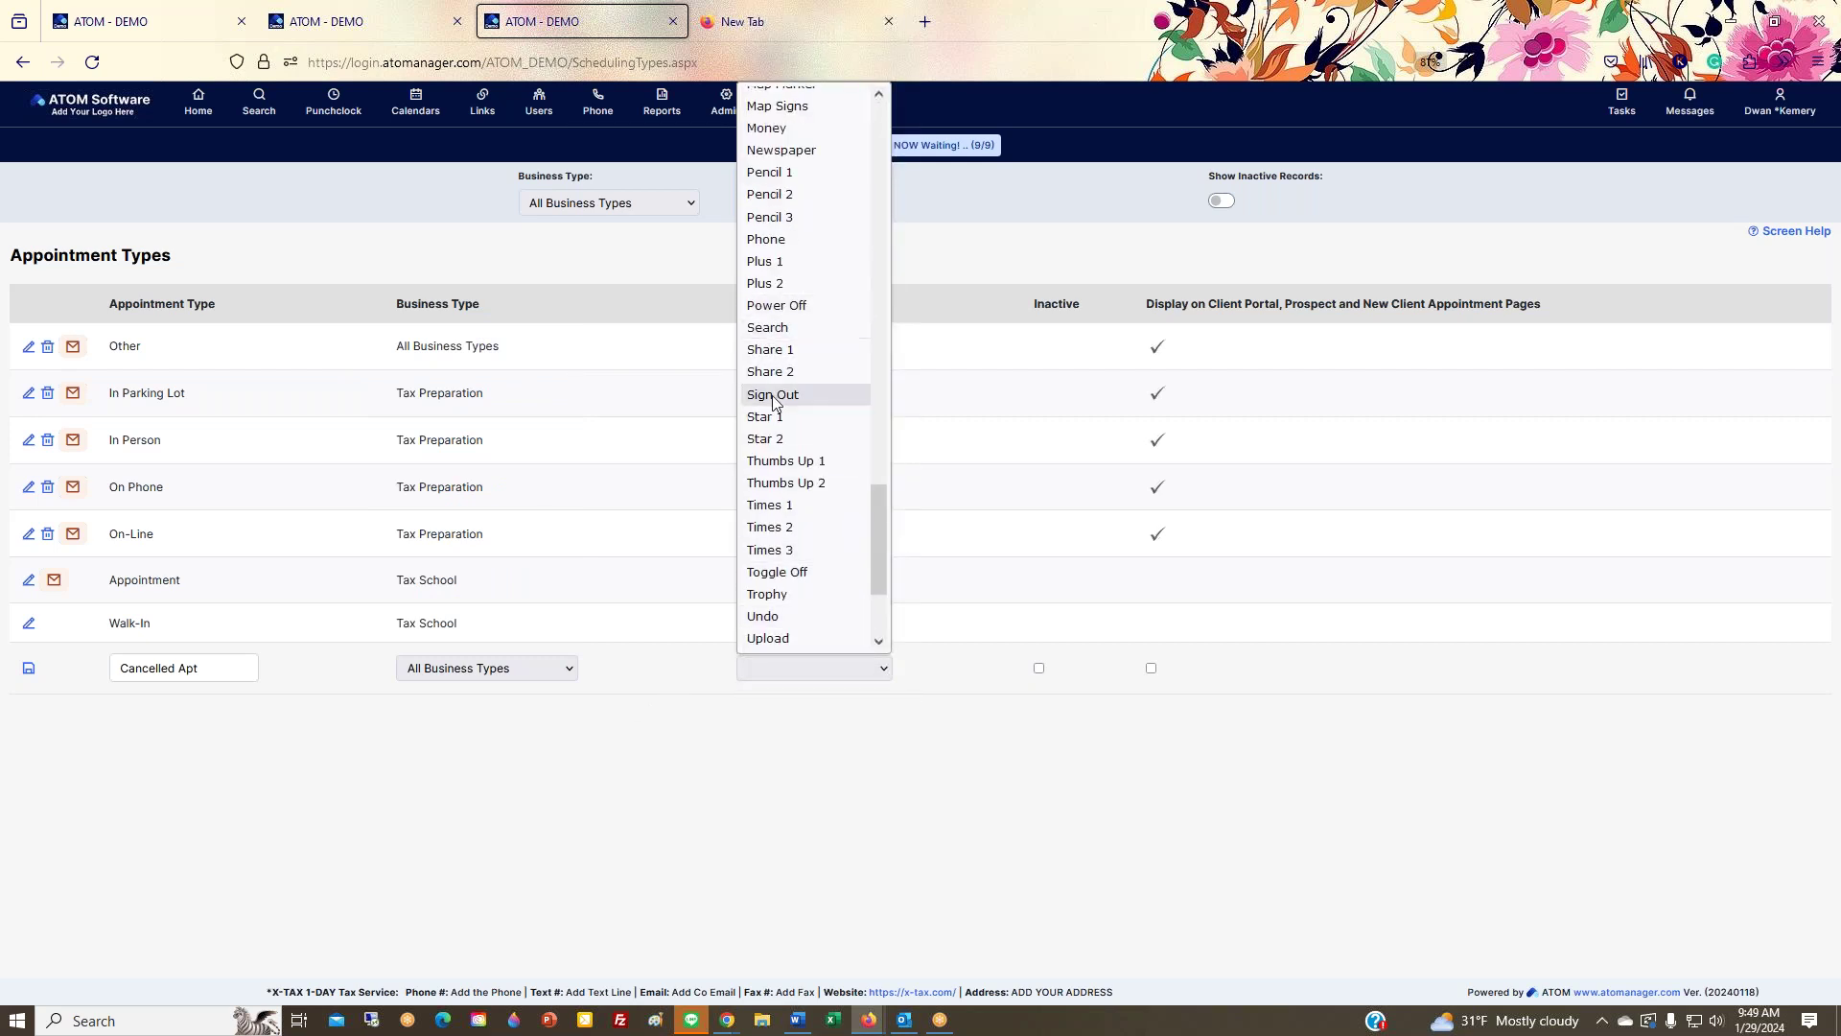
pyautogui.click(774, 462)
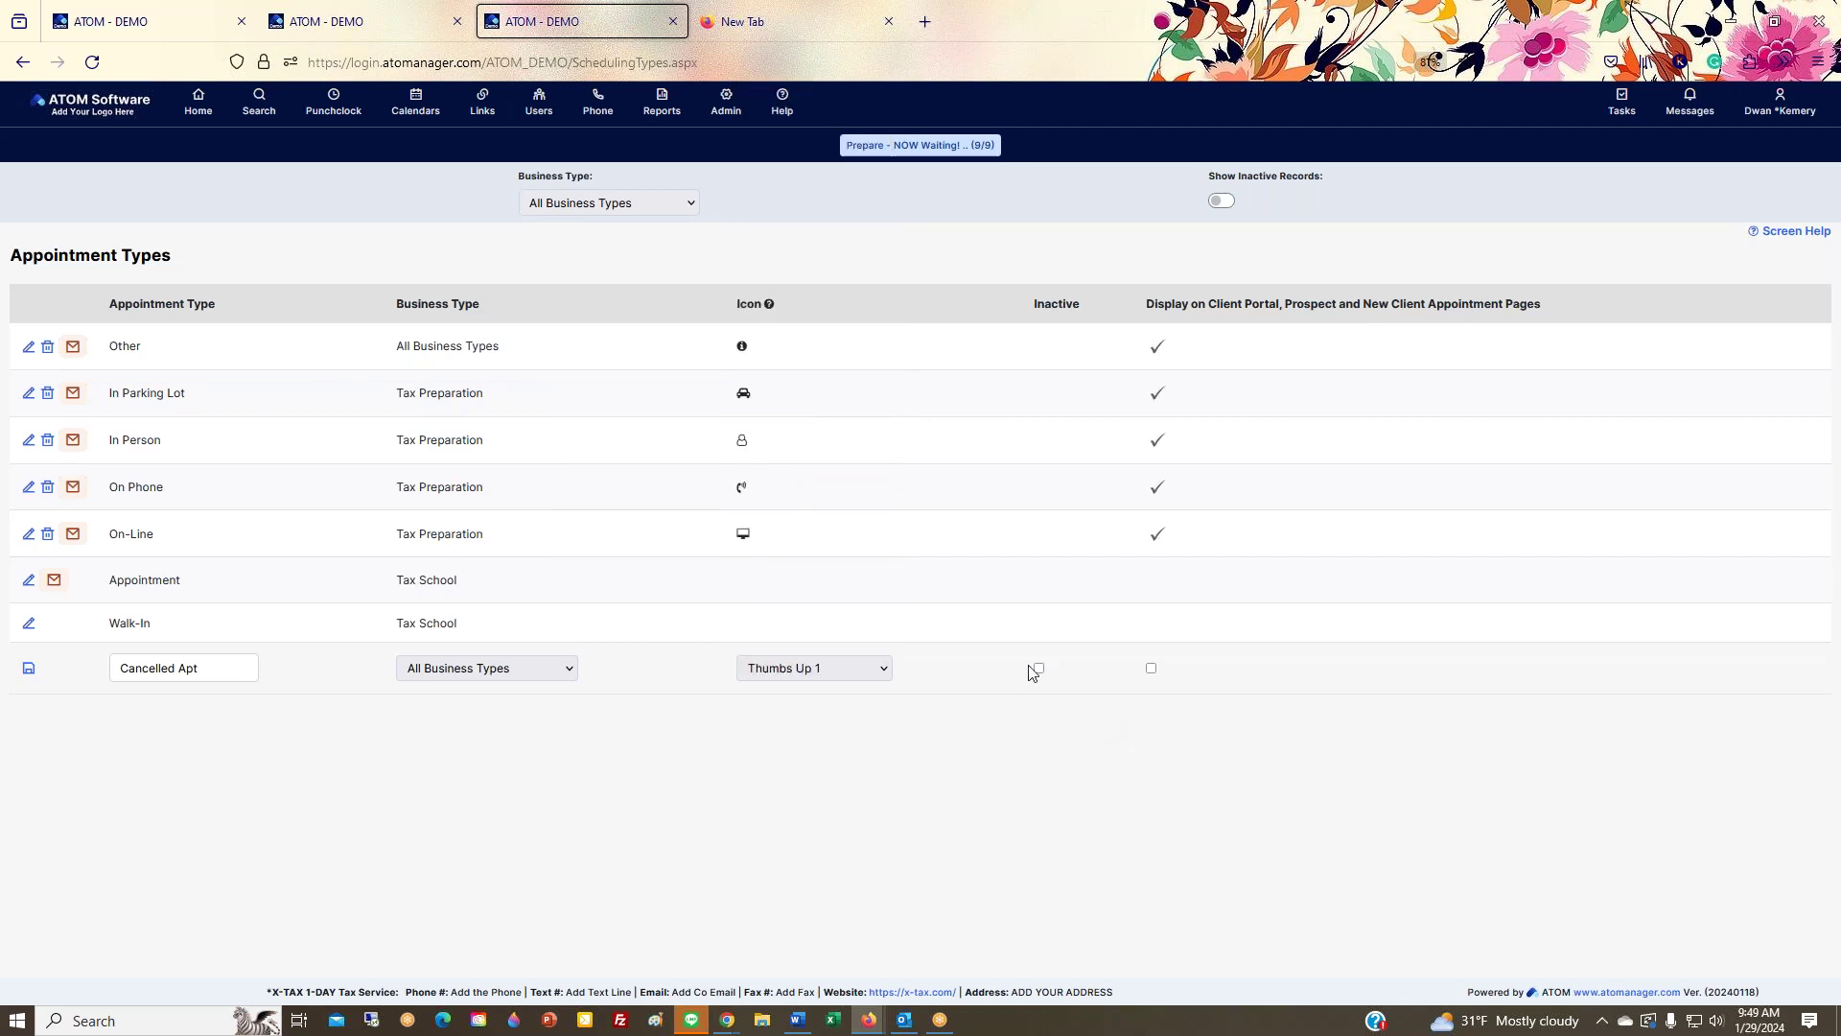
pyautogui.click(769, 305)
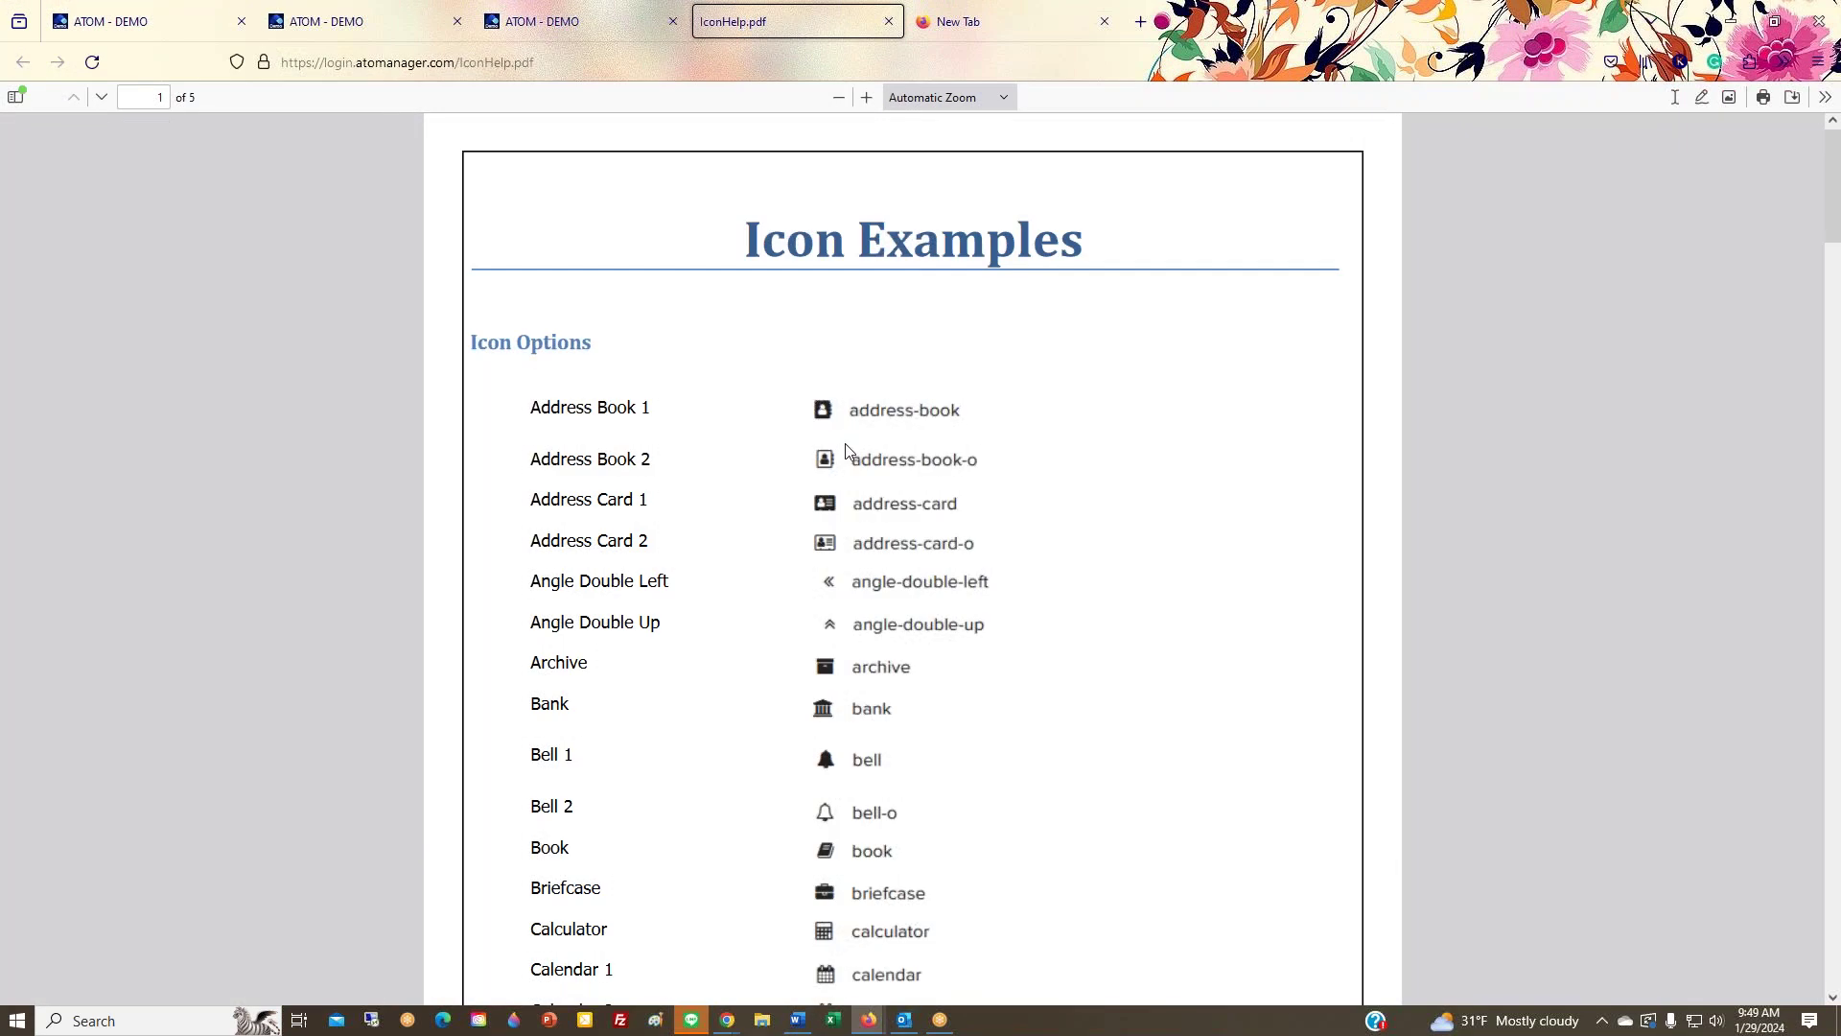
# Step: Browse IconHelp.pdf's page 2 icon examples, Cloud through Desktop, then return to Appointment Types
pyautogui.scroll(-6, 846, 451)
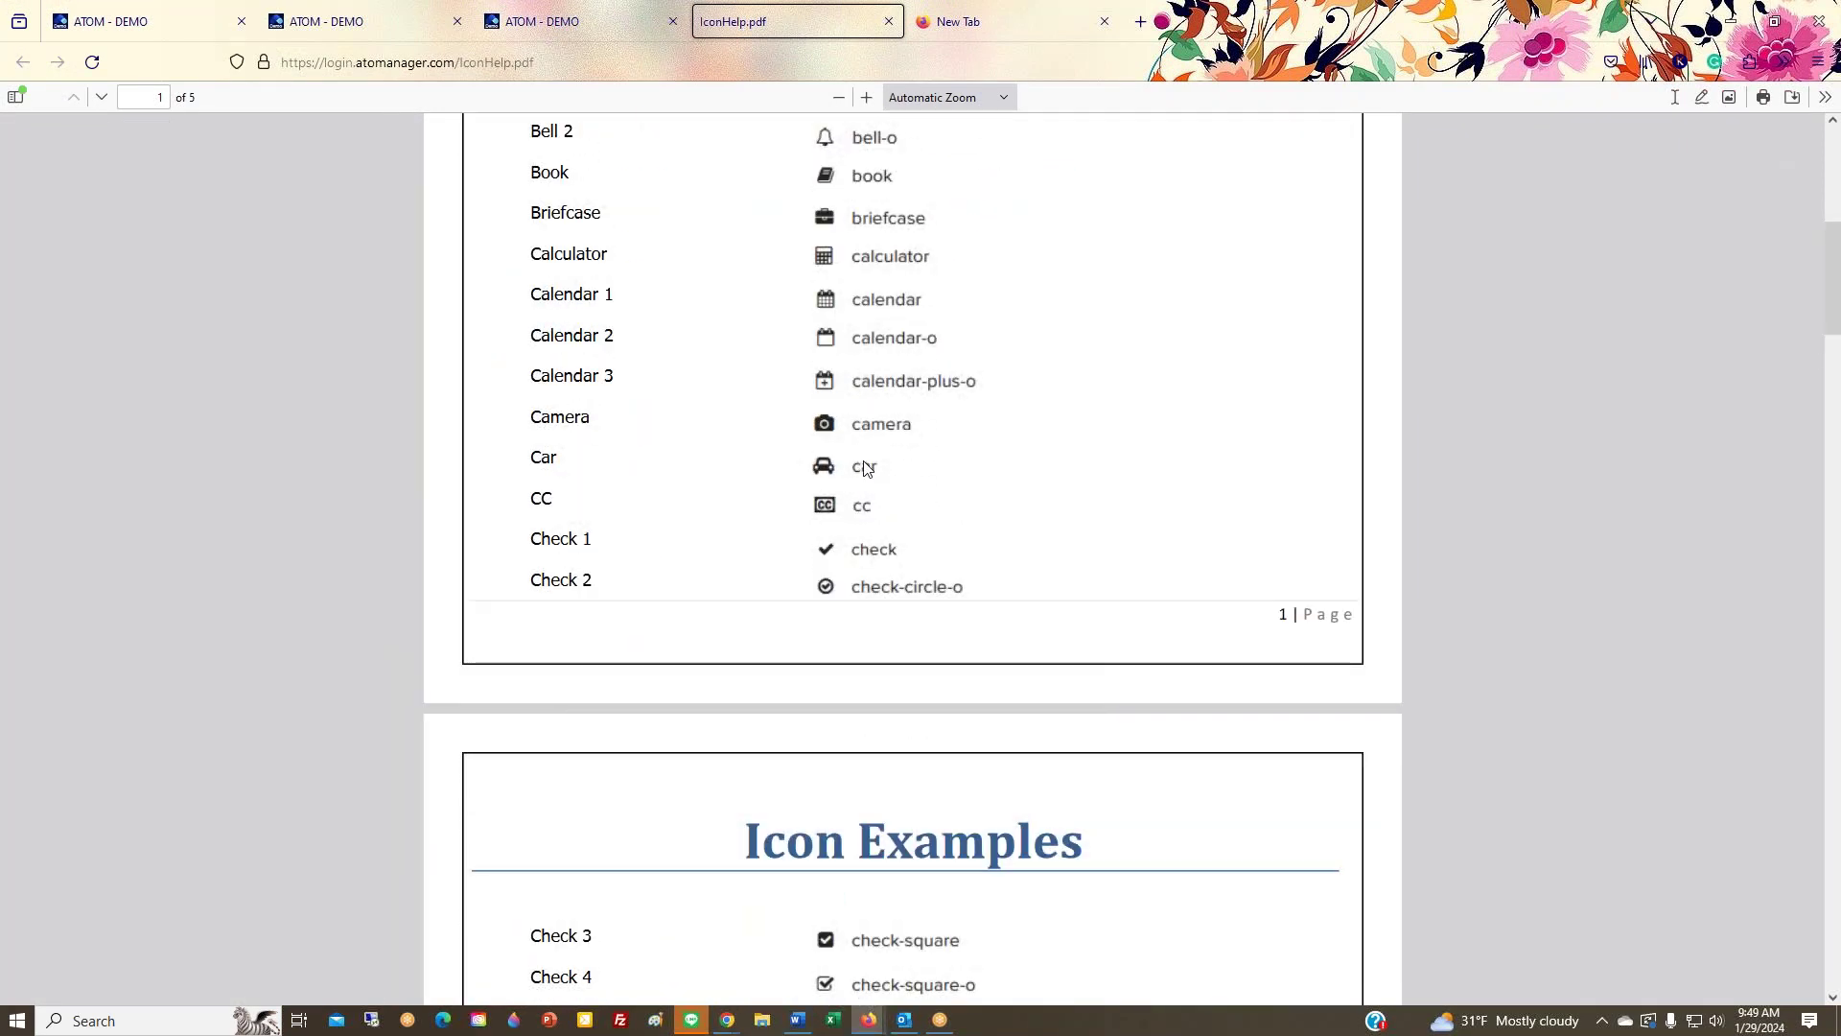
pyautogui.scroll(-2, 867, 478)
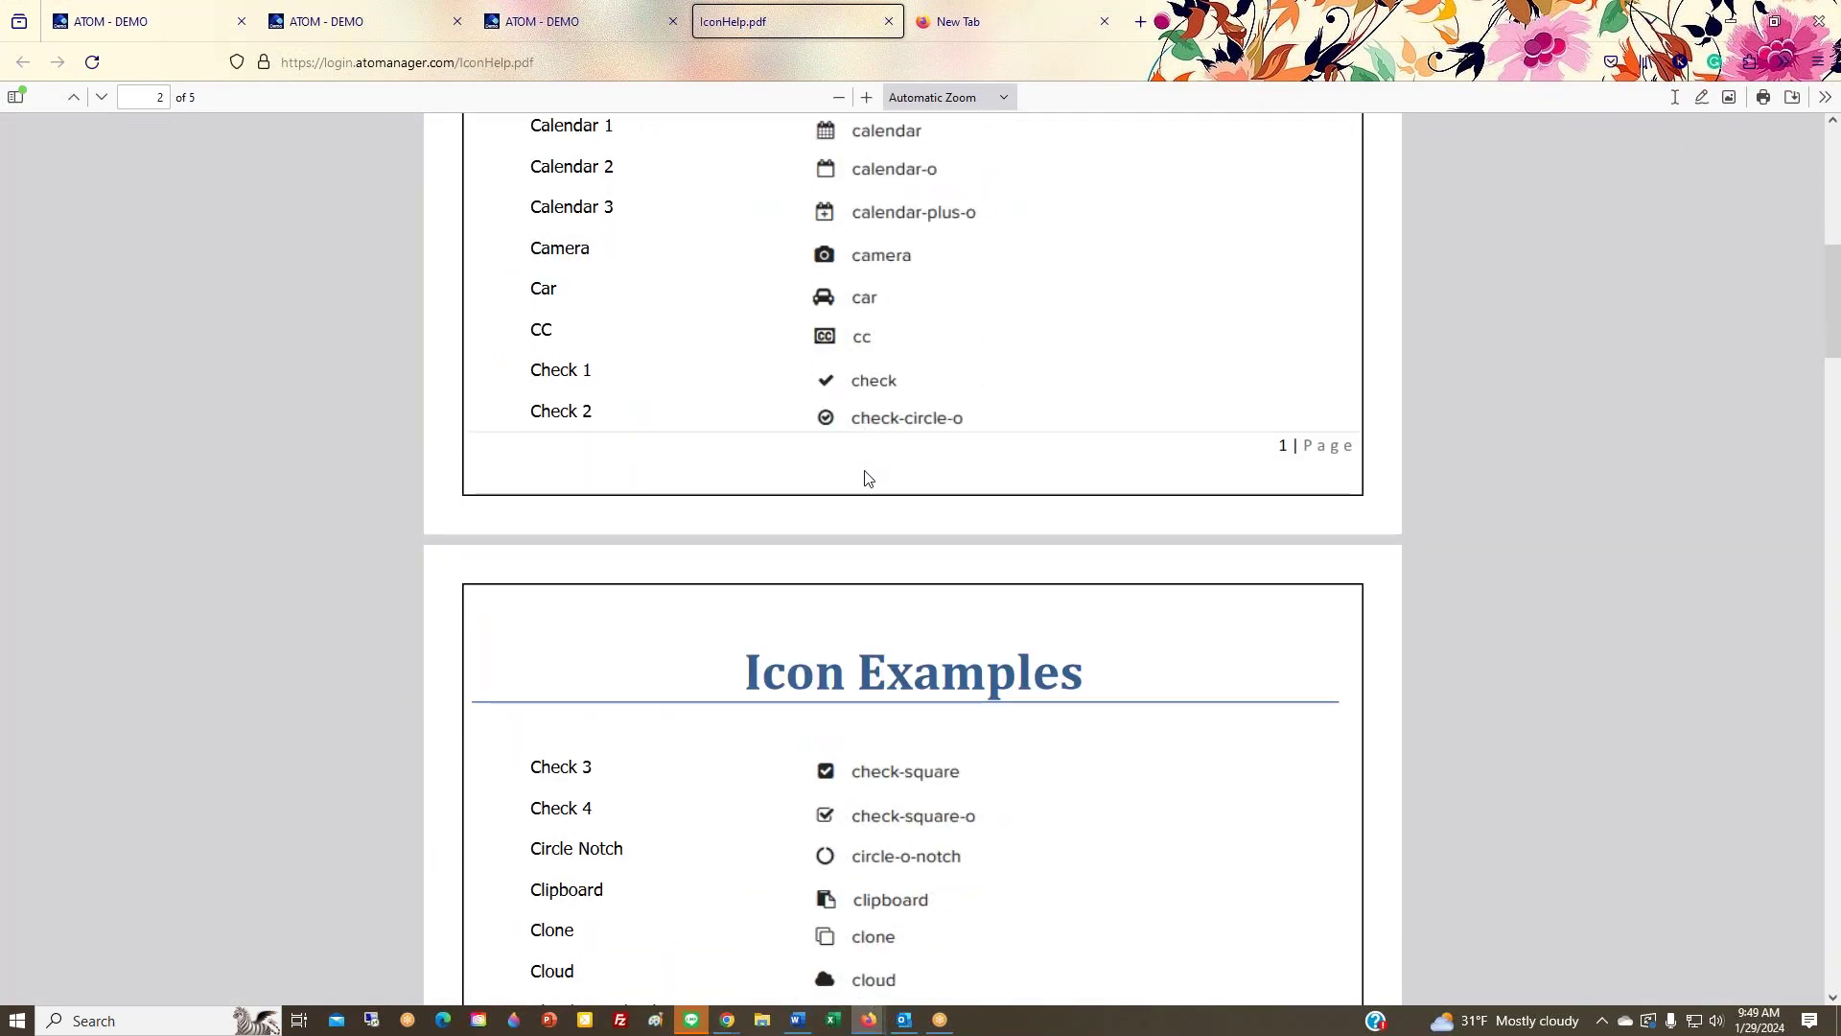
pyautogui.scroll(-4, 867, 478)
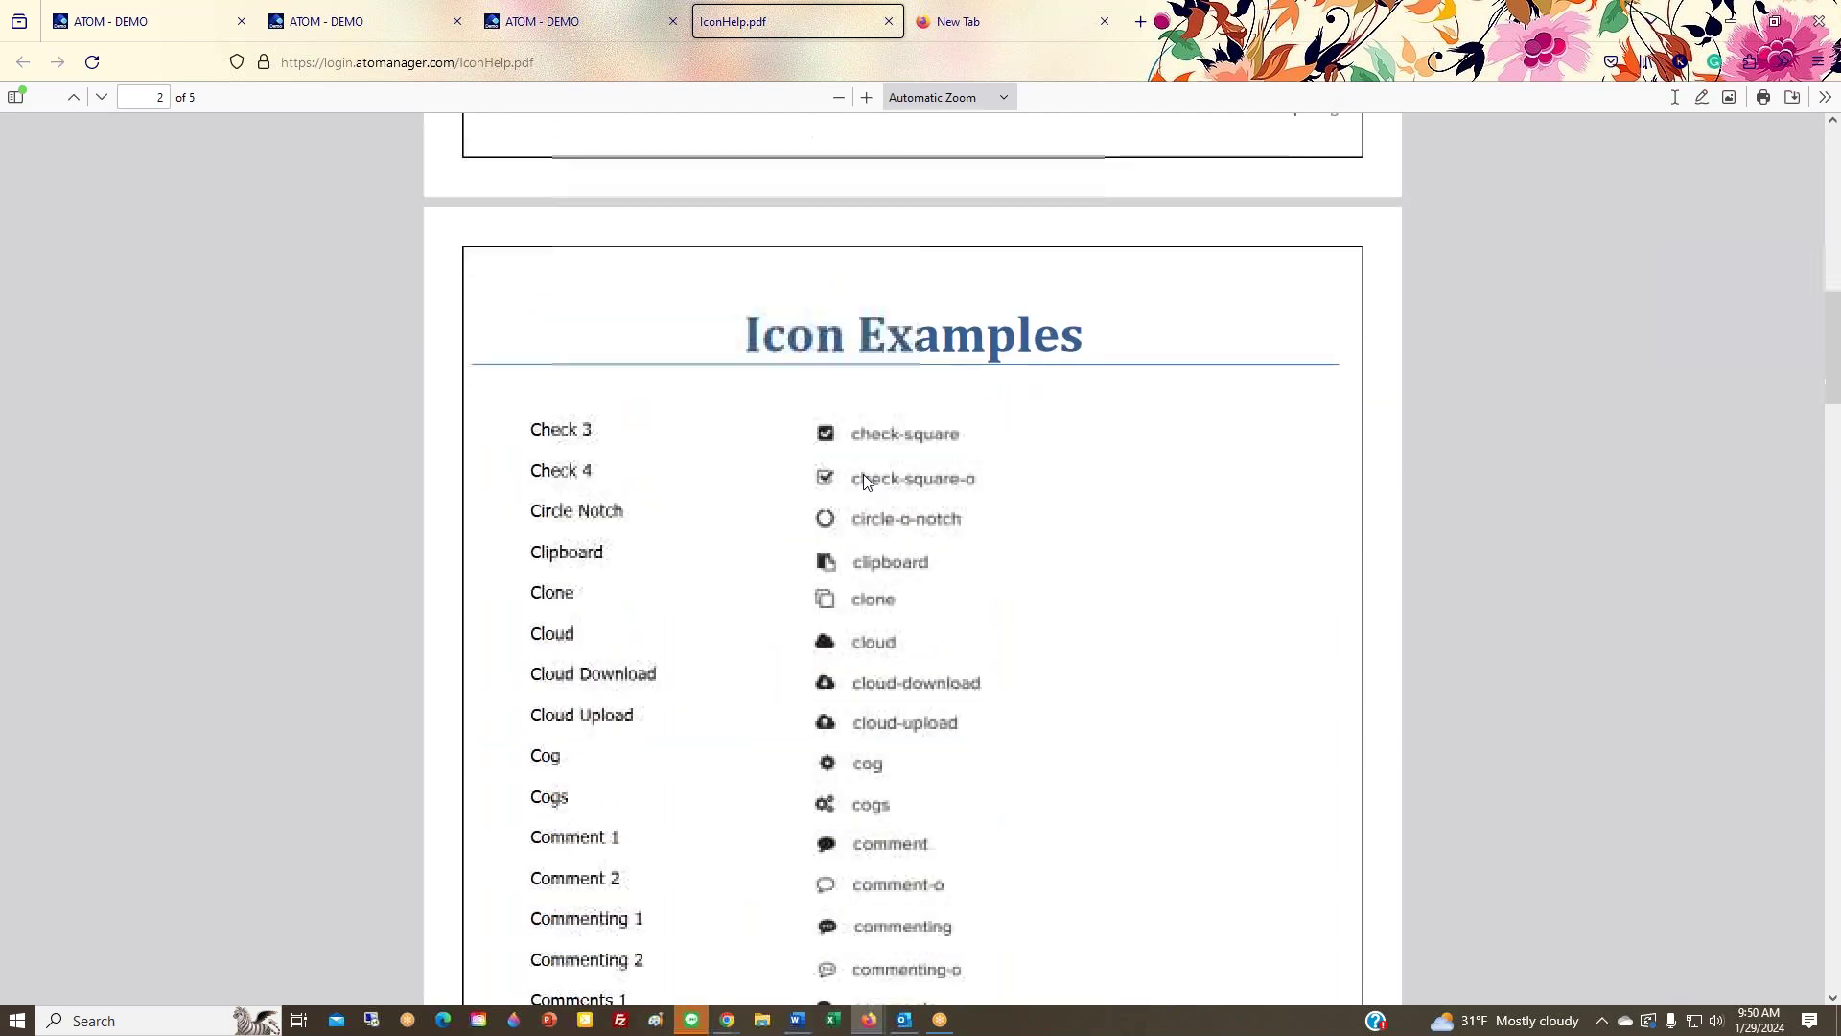
pyautogui.scroll(-2, 863, 474)
pyautogui.scroll(-2, 863, 473)
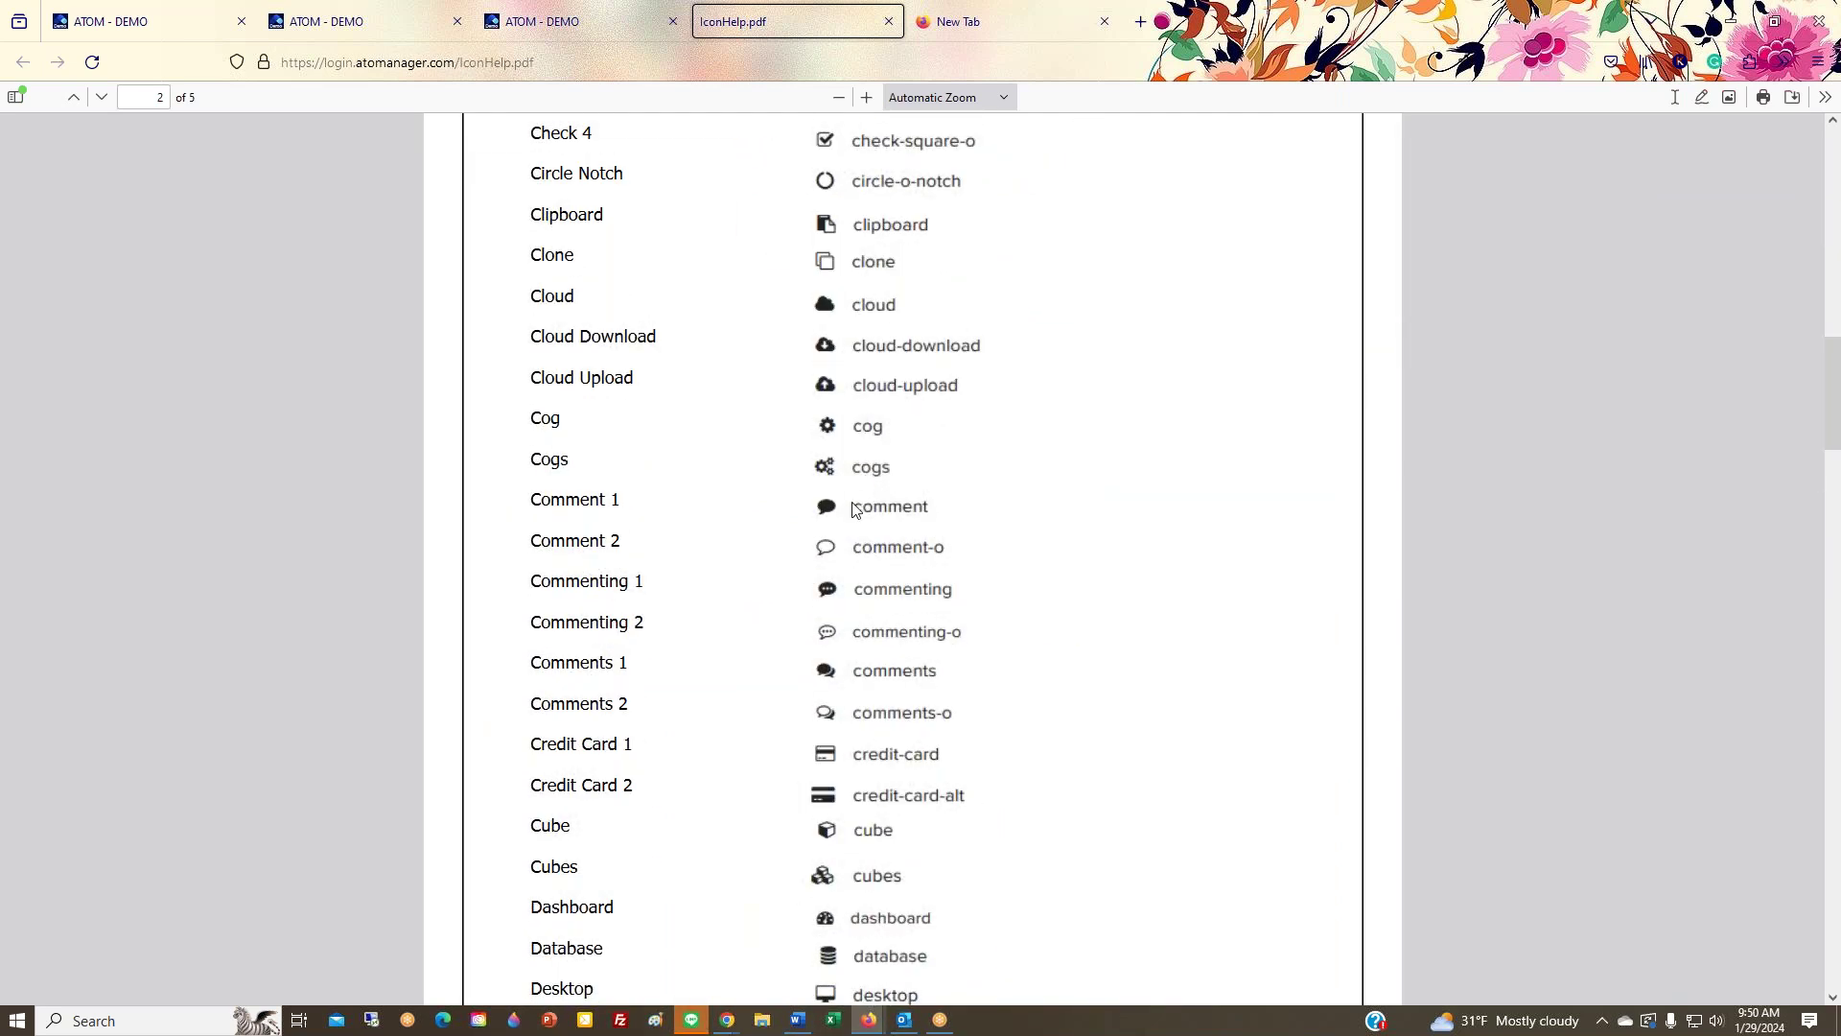
pyautogui.scroll(-2, 854, 518)
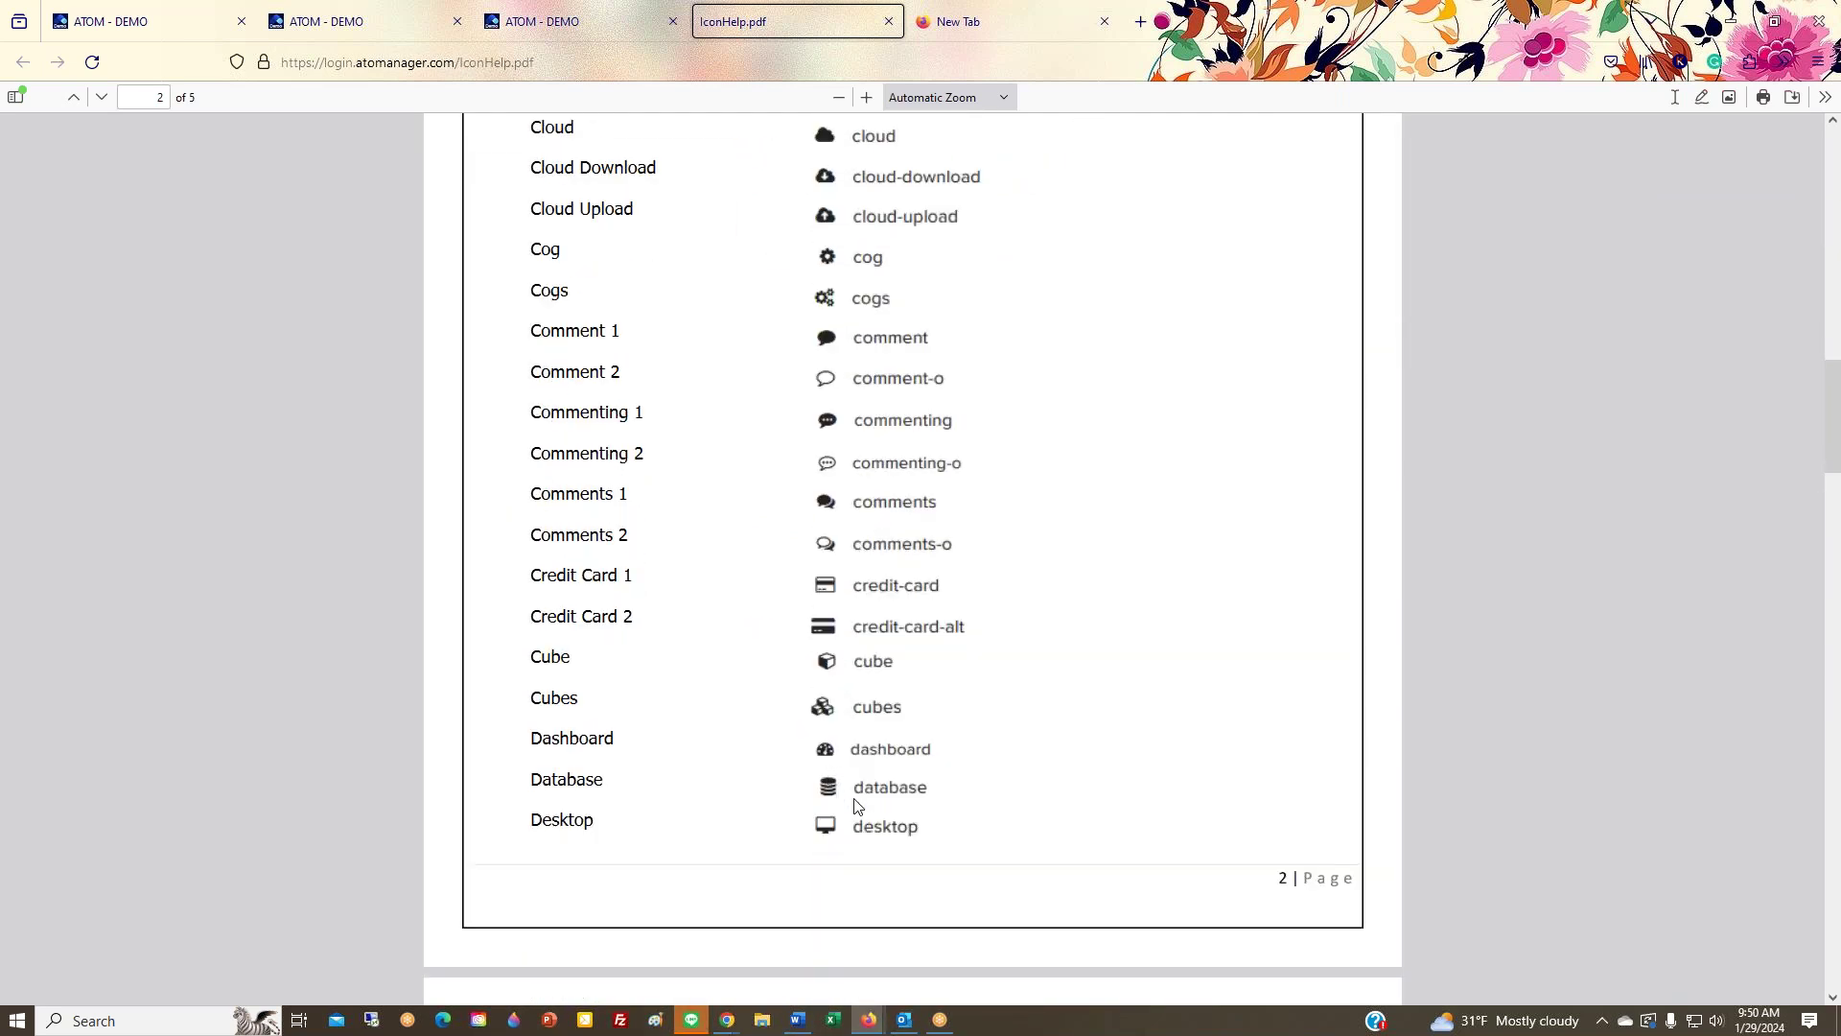
pyautogui.click(618, 15)
# Step: Save Cancelled Apt with the Database icon, then open the client's Bookkeeping (2024) record
pyautogui.click(804, 667)
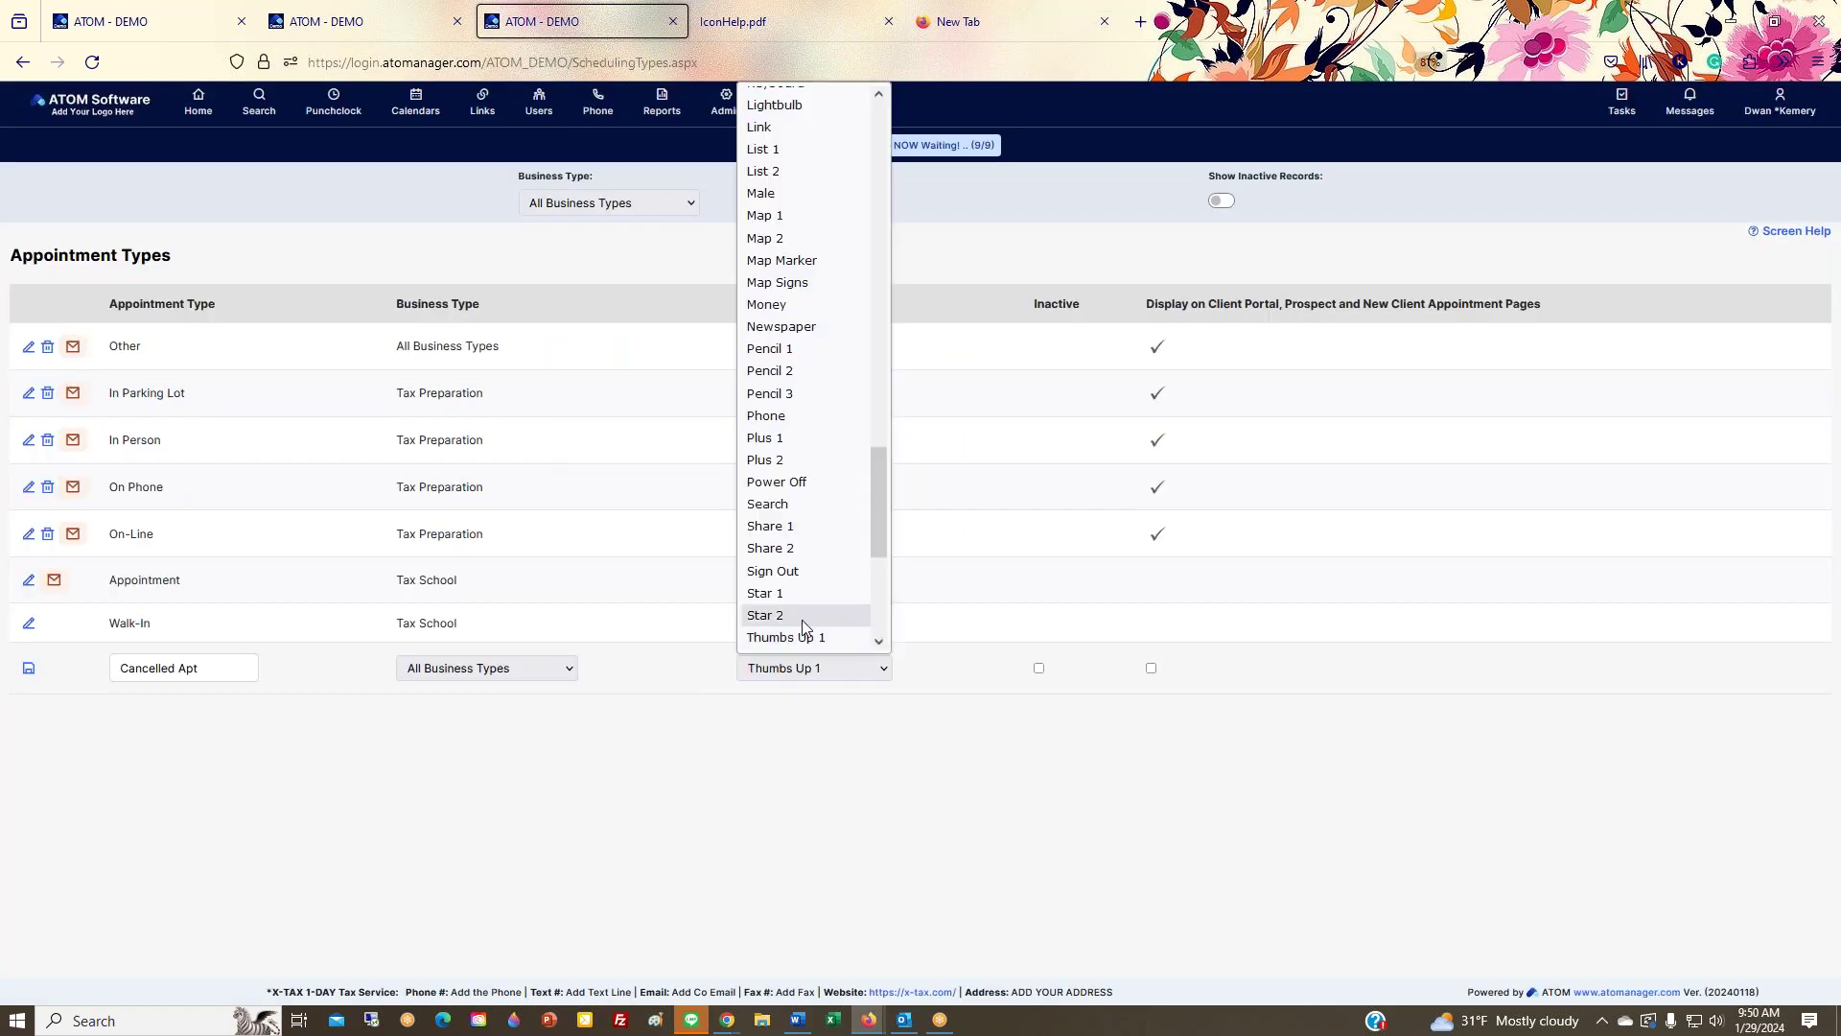
pyautogui.scroll(10, 802, 595)
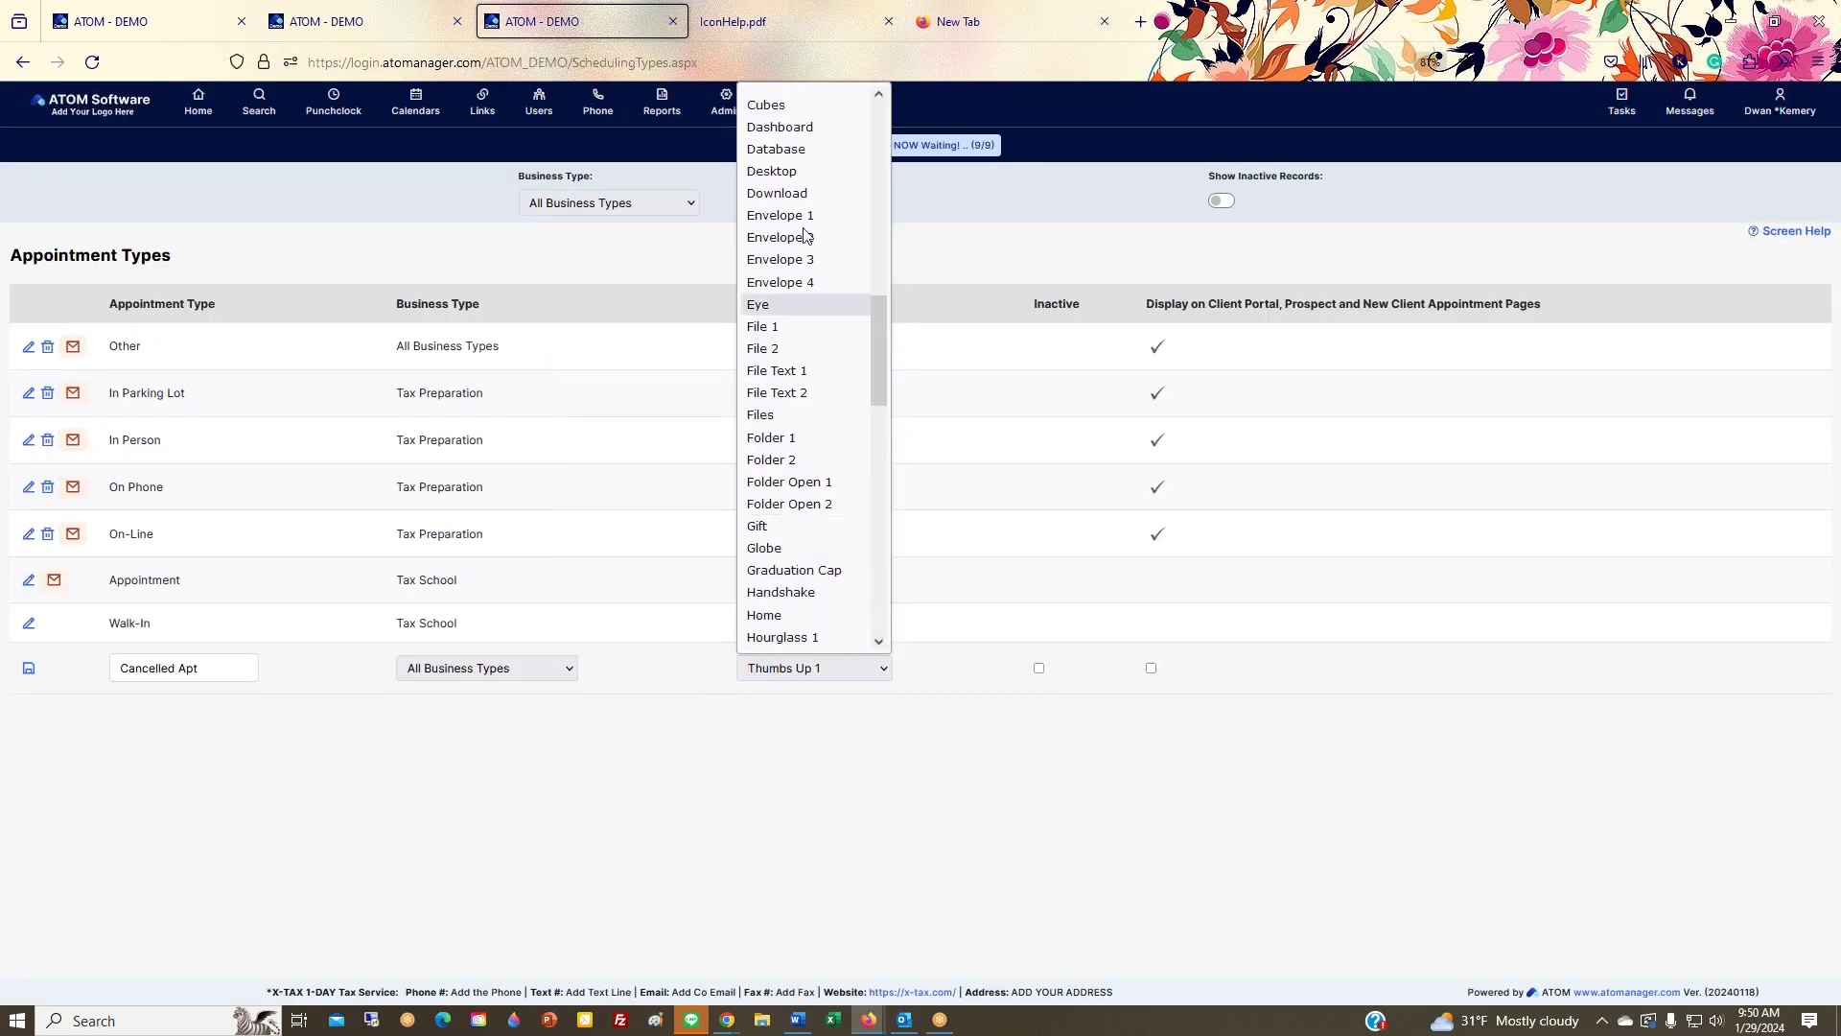
pyautogui.click(813, 150)
pyautogui.click(28, 670)
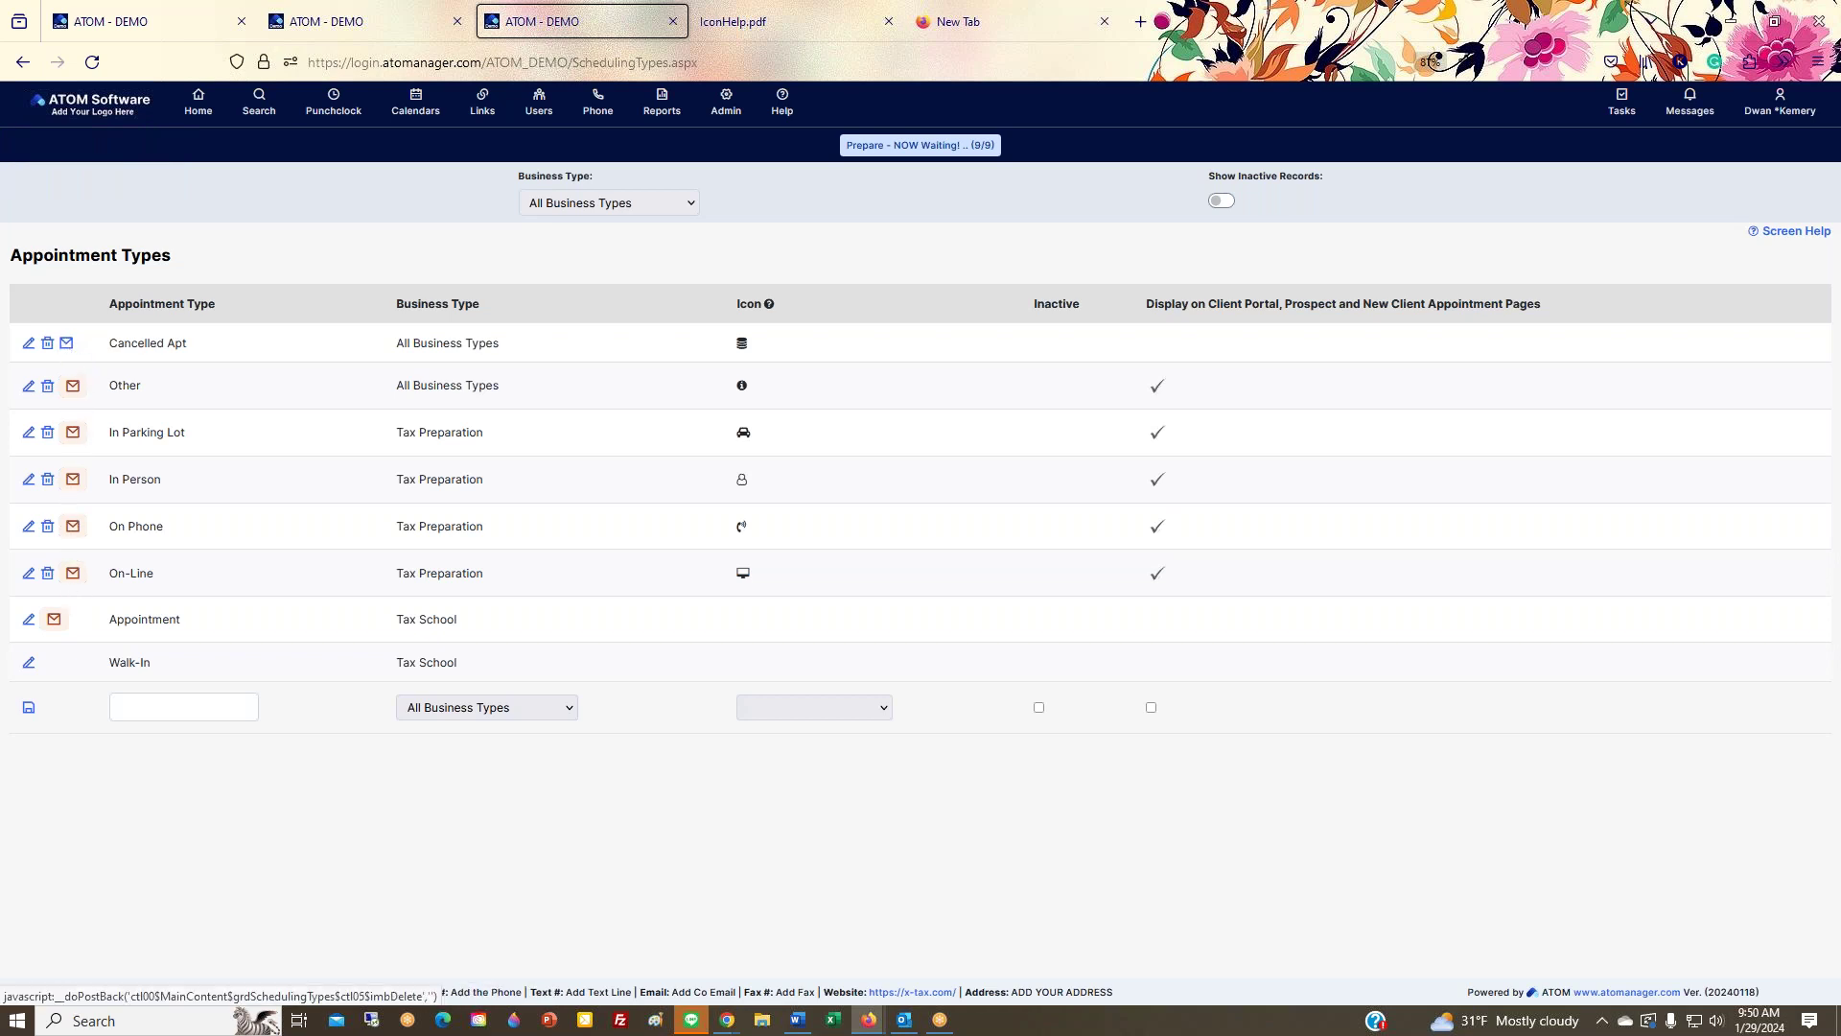
pyautogui.click(193, 19)
pyautogui.click(89, 526)
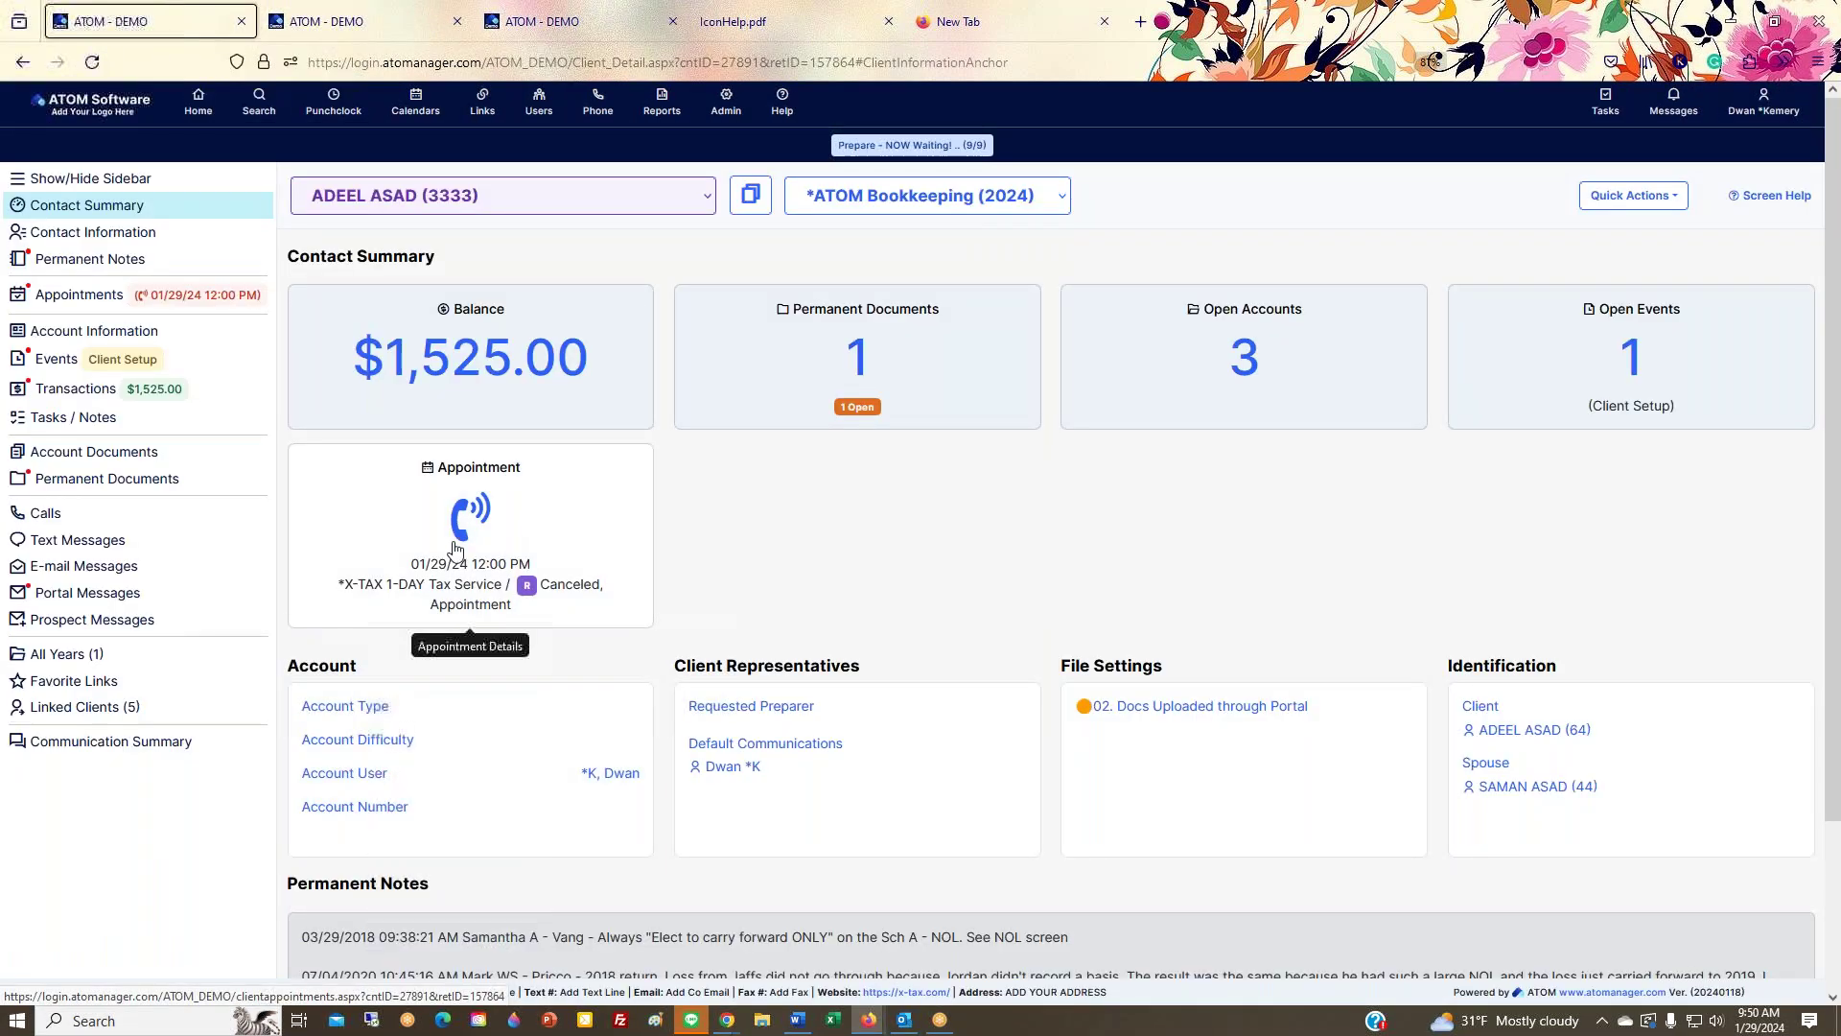
# Step: Change the client's 1/29/2024 12:00 PM appointment to type Cancelled Apt and save it
pyautogui.click(553, 534)
pyautogui.click(305, 516)
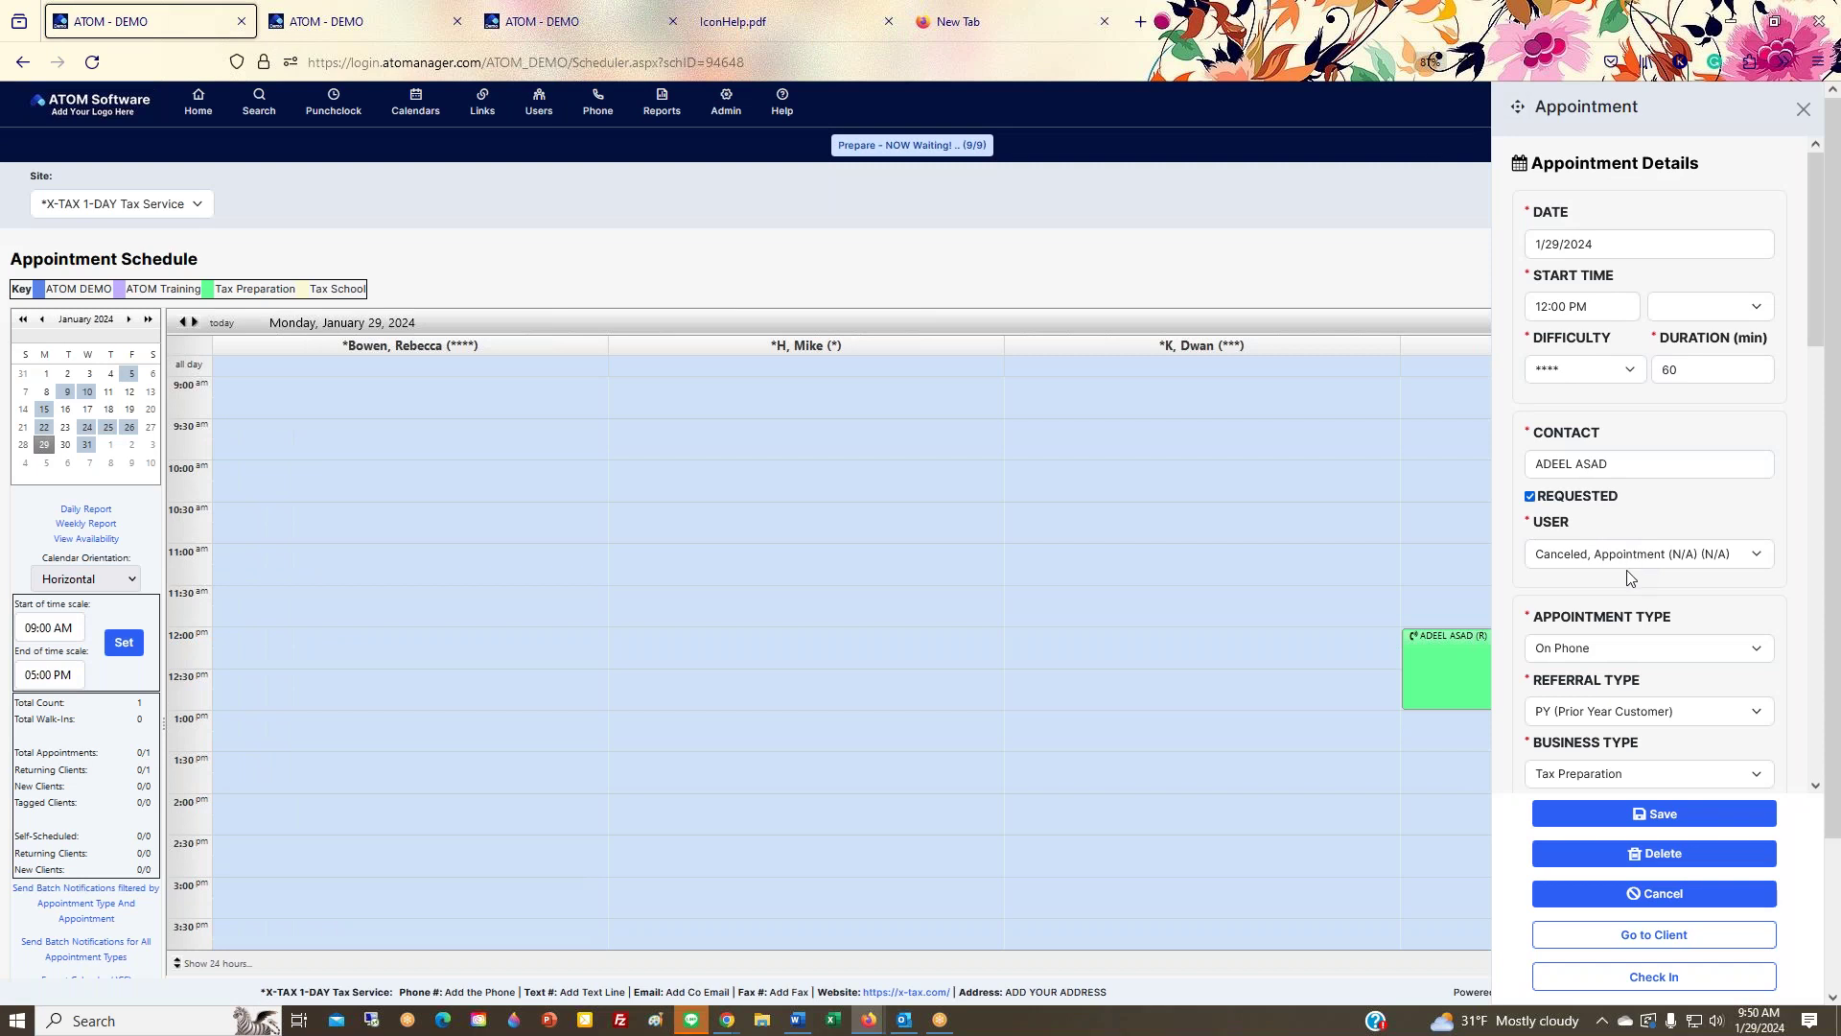
pyautogui.click(1607, 657)
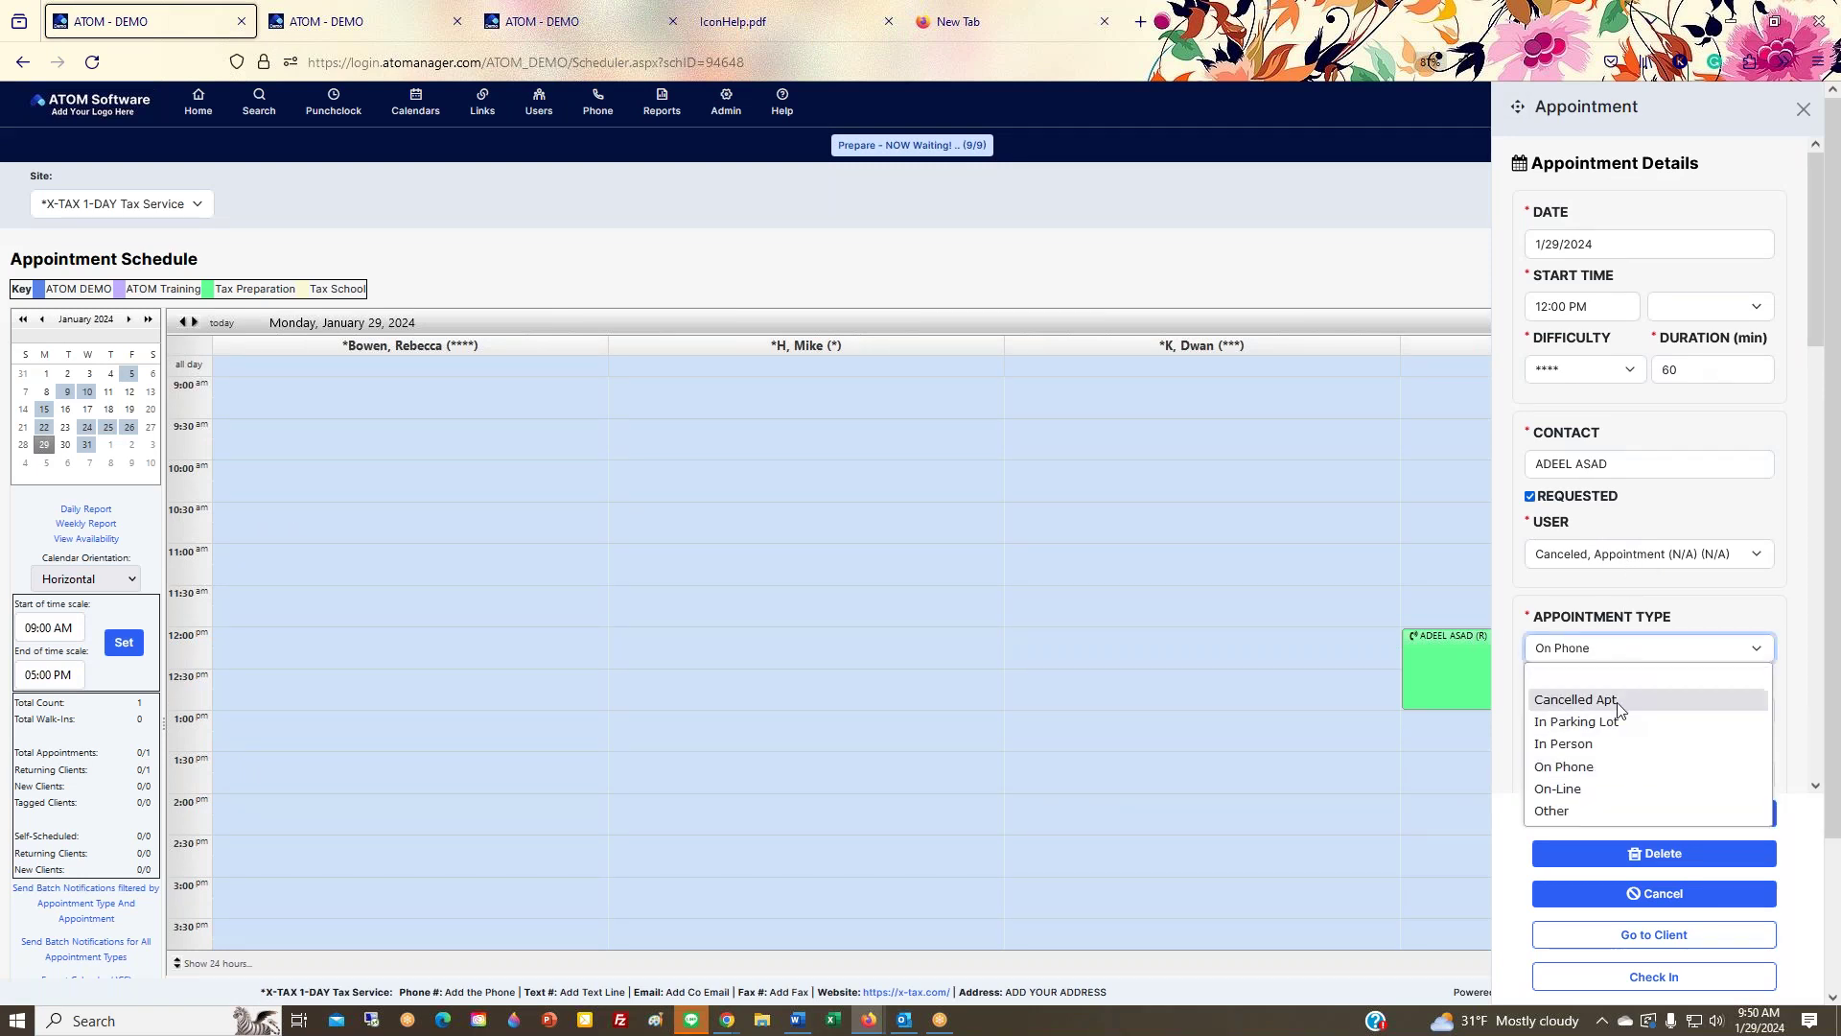
pyautogui.click(1615, 702)
pyautogui.click(1618, 815)
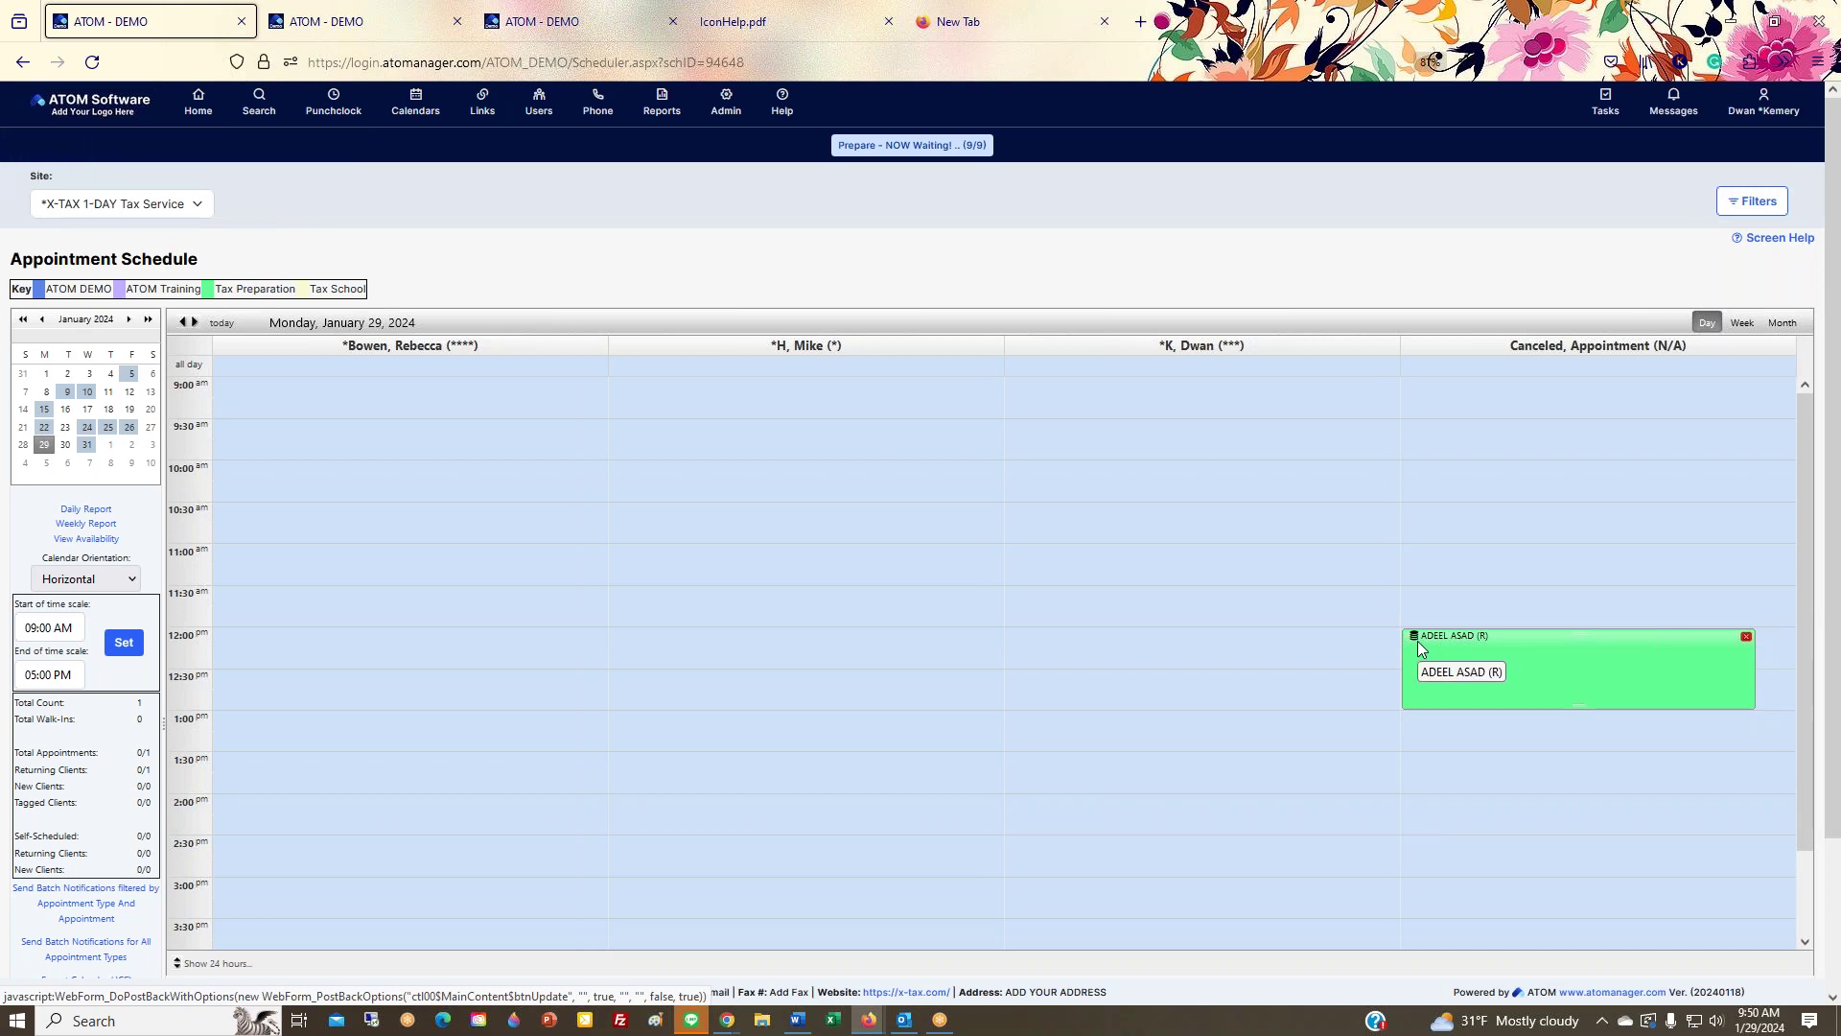
pyautogui.click(576, 21)
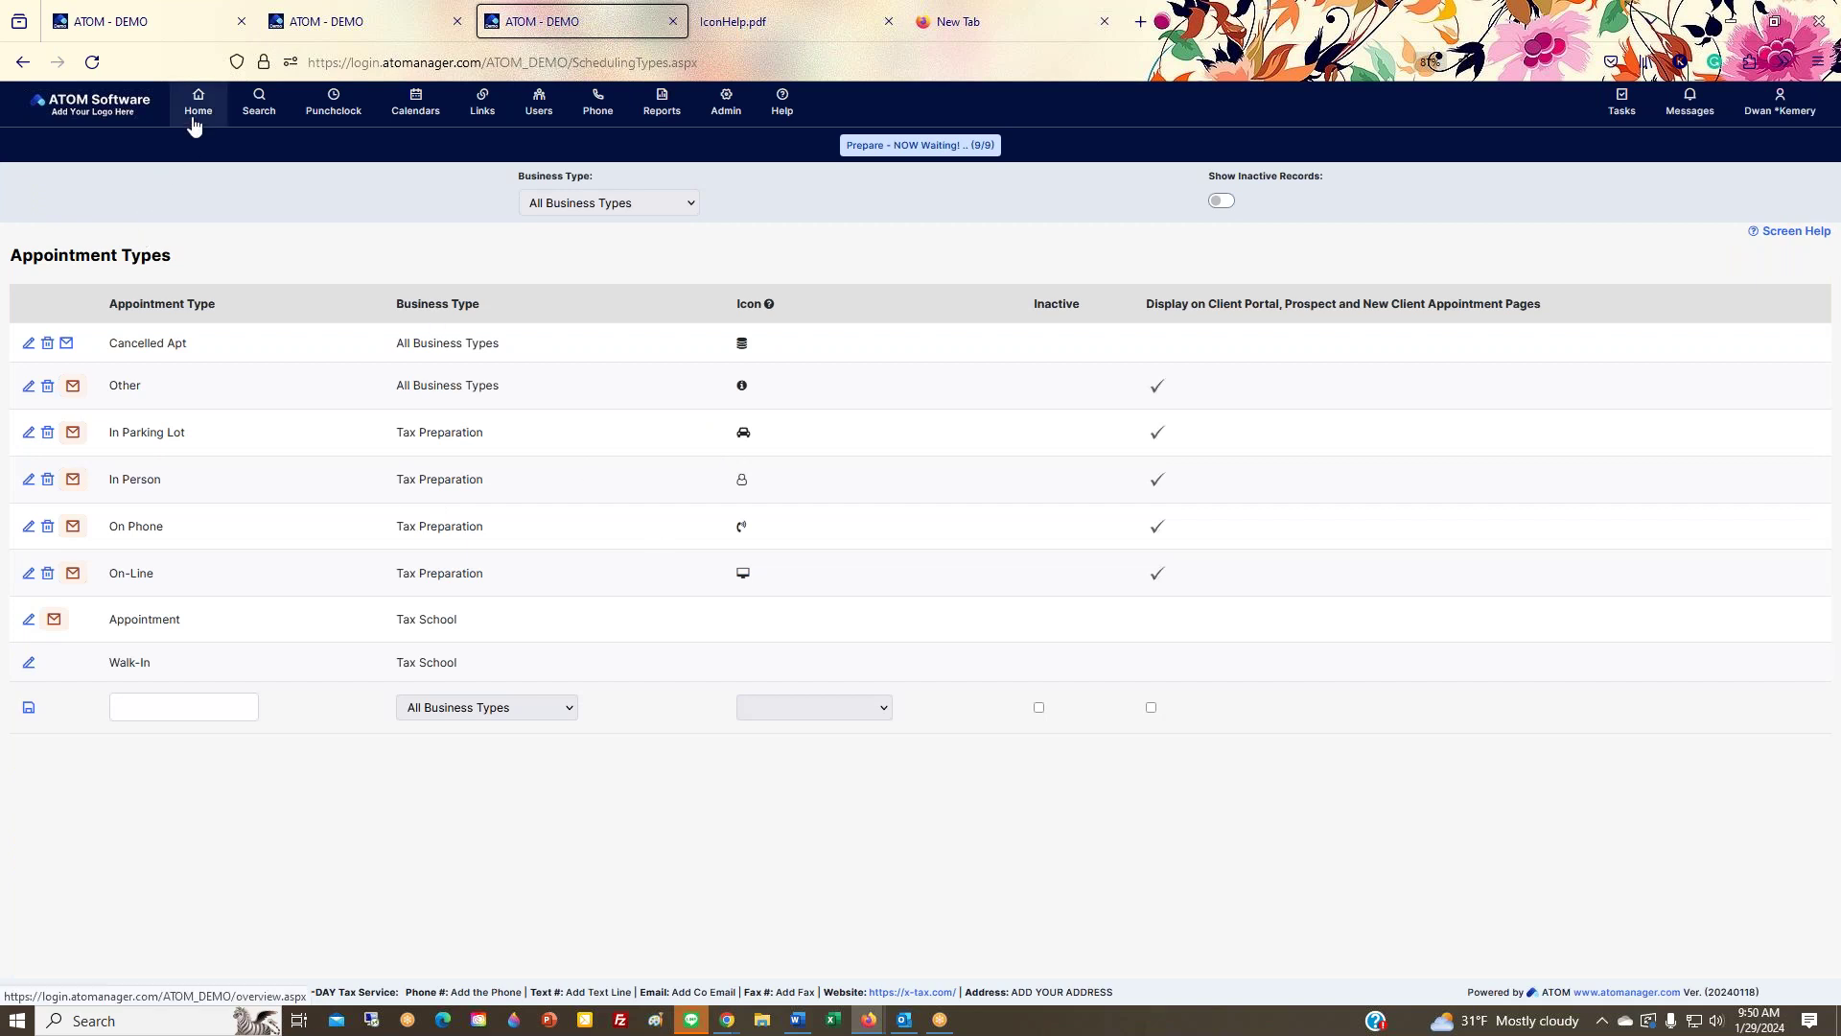
# Step: Reload Appointment Types, then open the 12:00 PM appointment from the schedule in the contact summary
pyautogui.moveTo(724, 126)
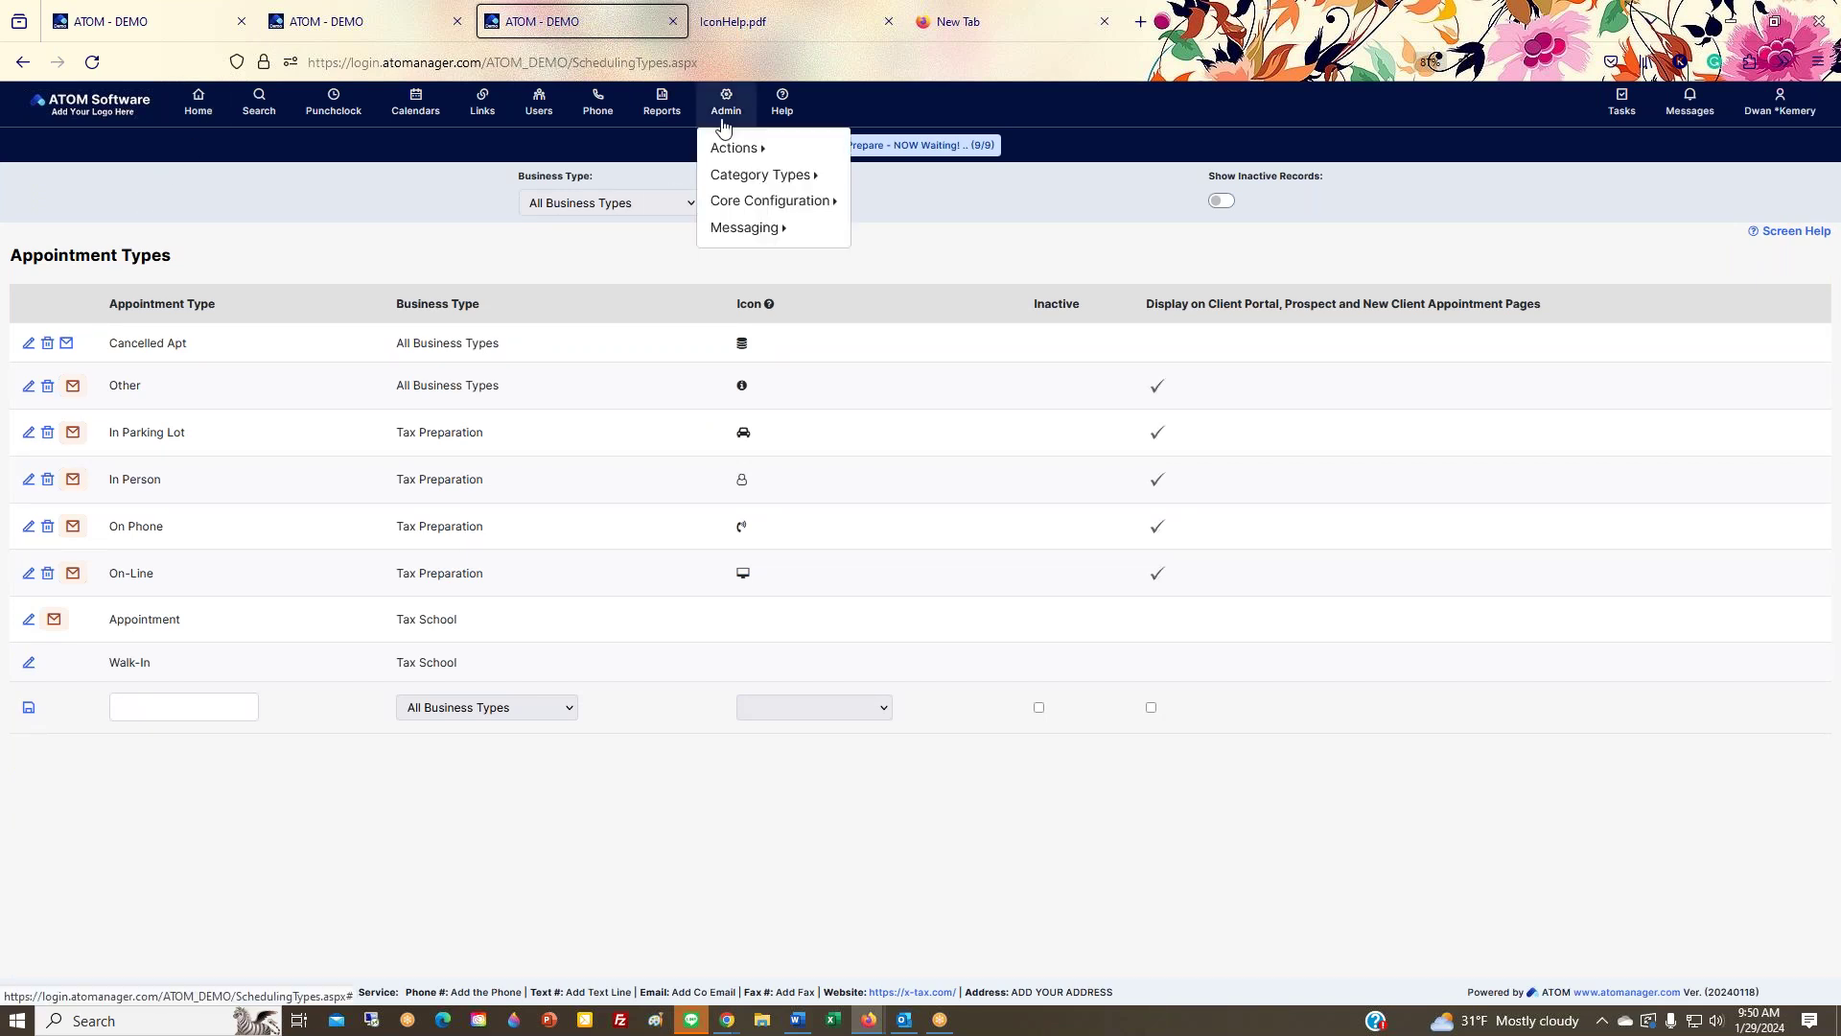
pyautogui.moveTo(736, 180)
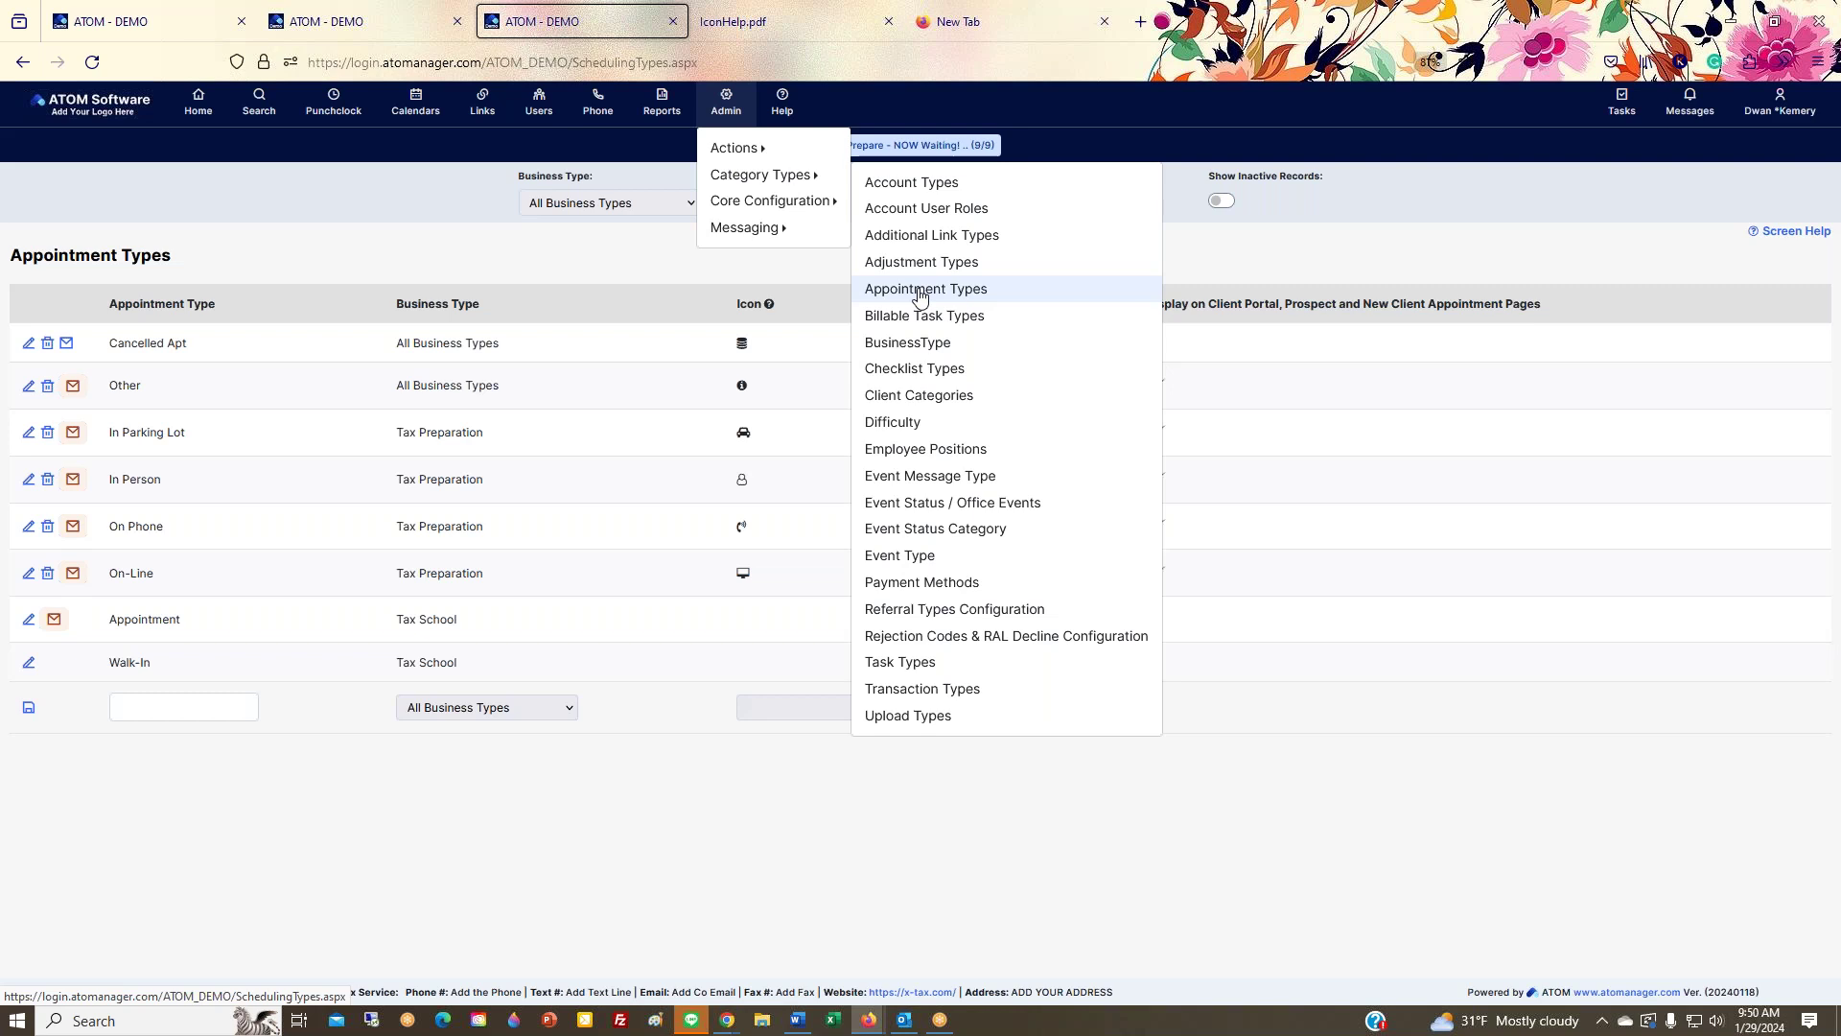
pyautogui.click(920, 292)
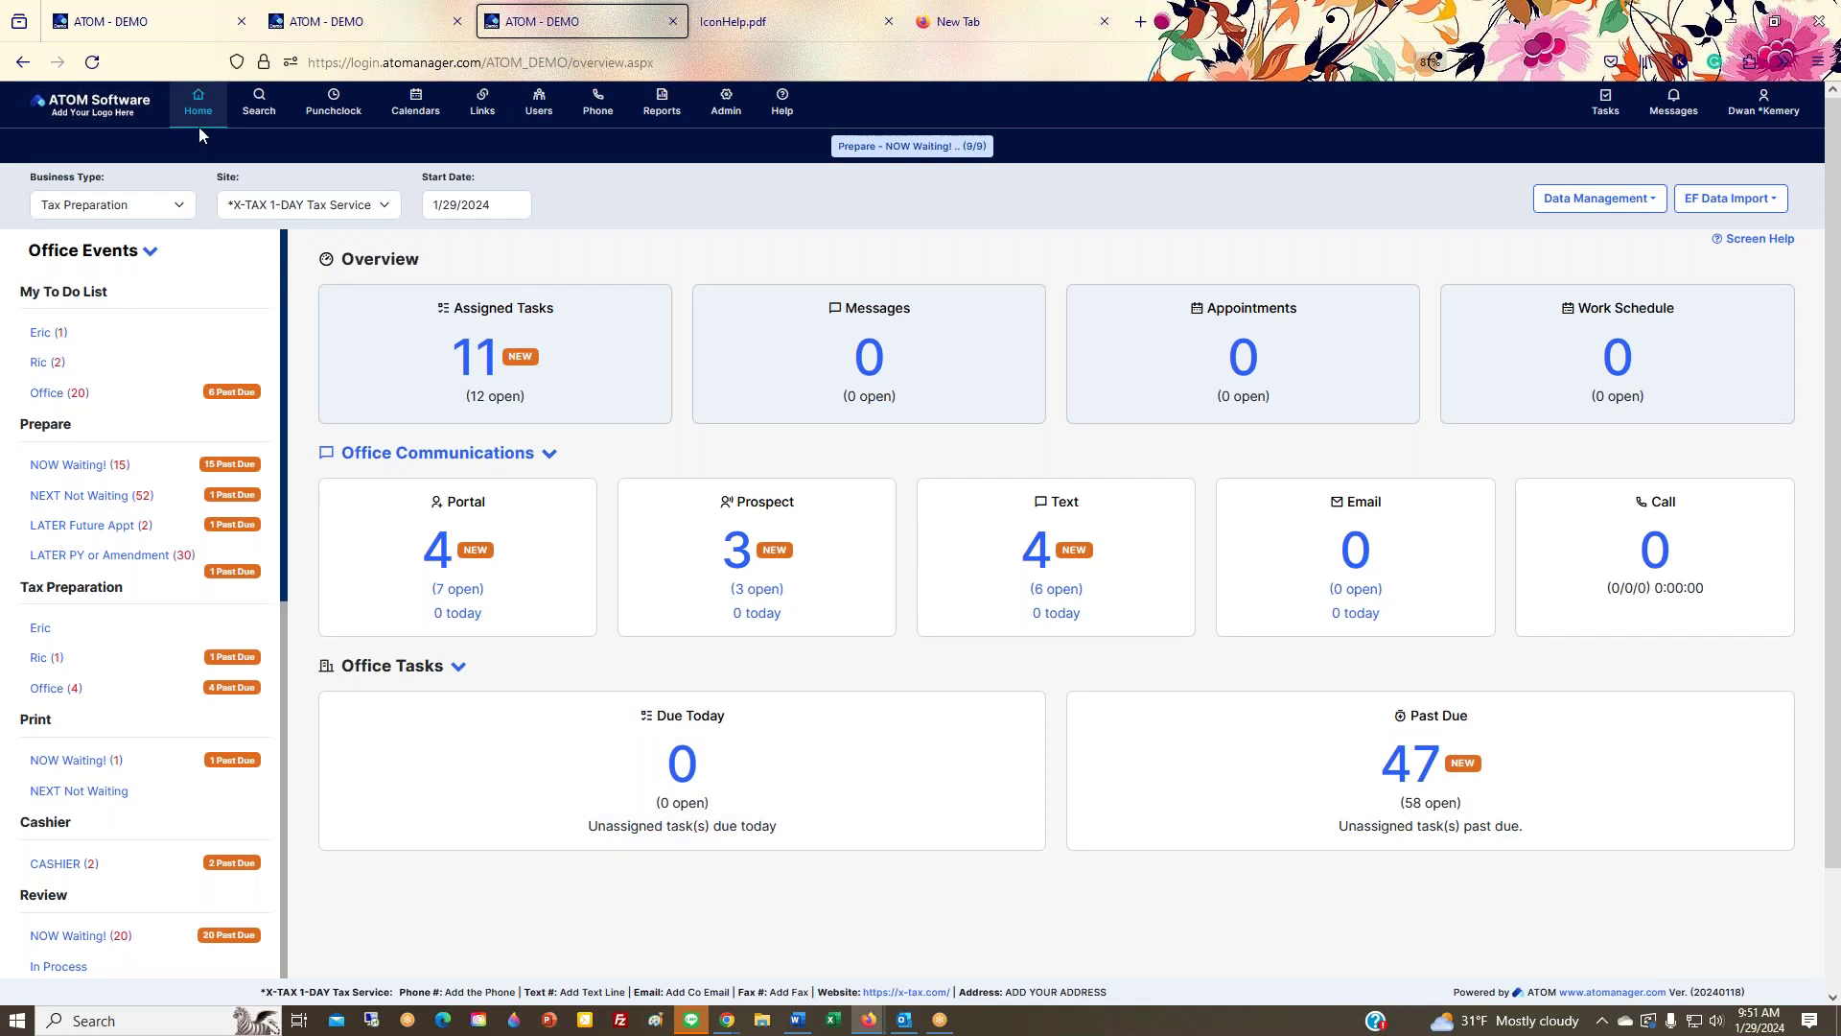
pyautogui.click(144, 21)
pyautogui.click(1642, 671)
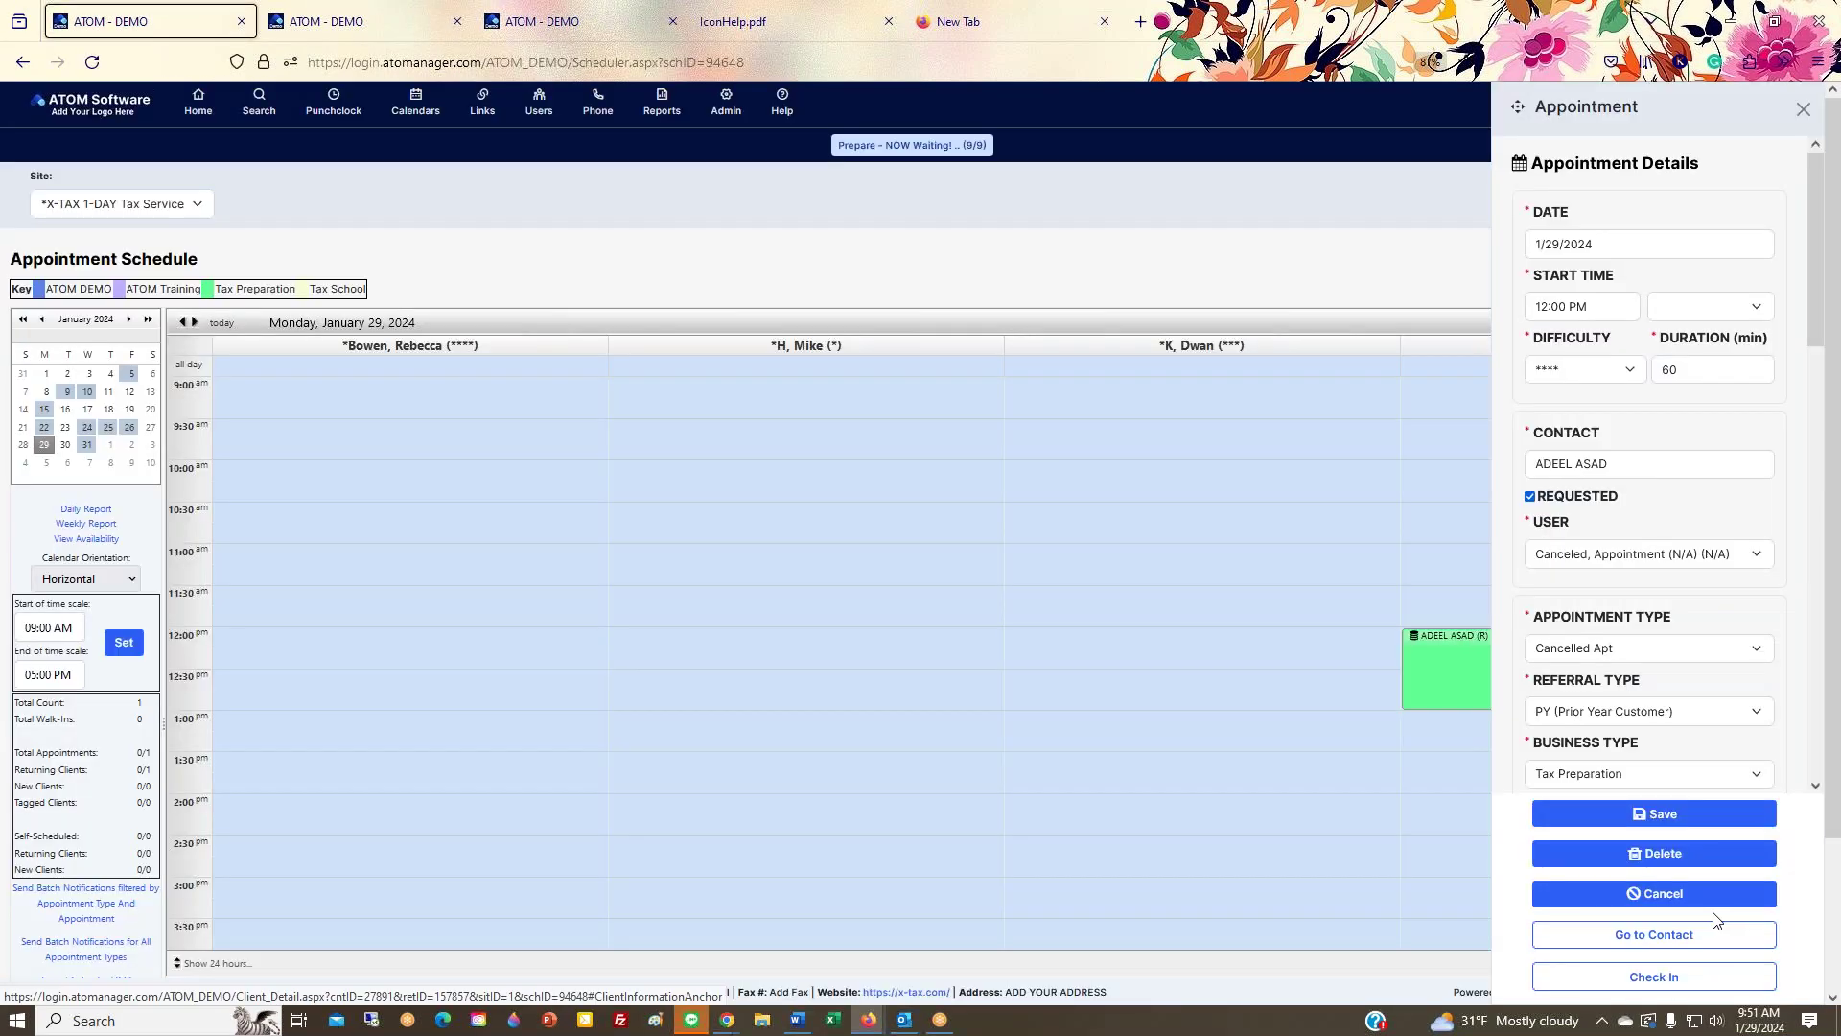
pyautogui.click(1680, 942)
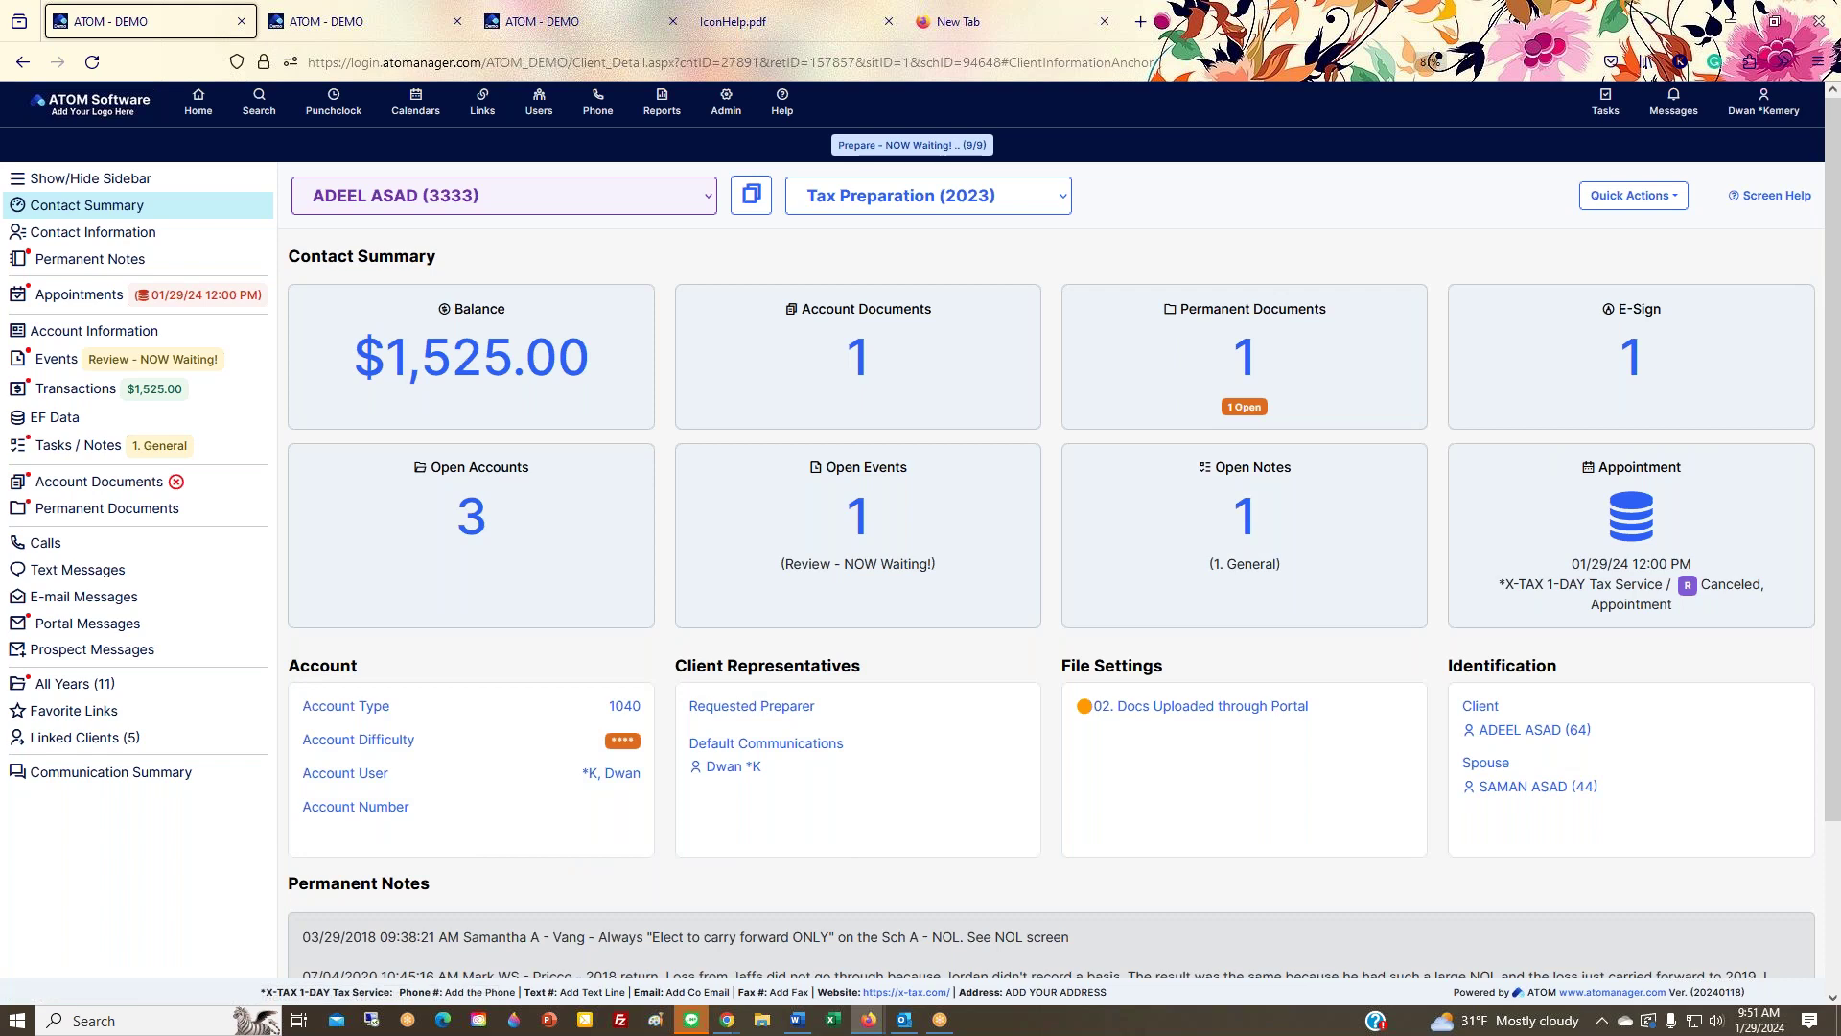
# Step: Bring the second browser window onscreen and load the site address without WebInfo.aspx
pyautogui.moveTo(1840, 117); pyautogui.dragTo(1398, 126)
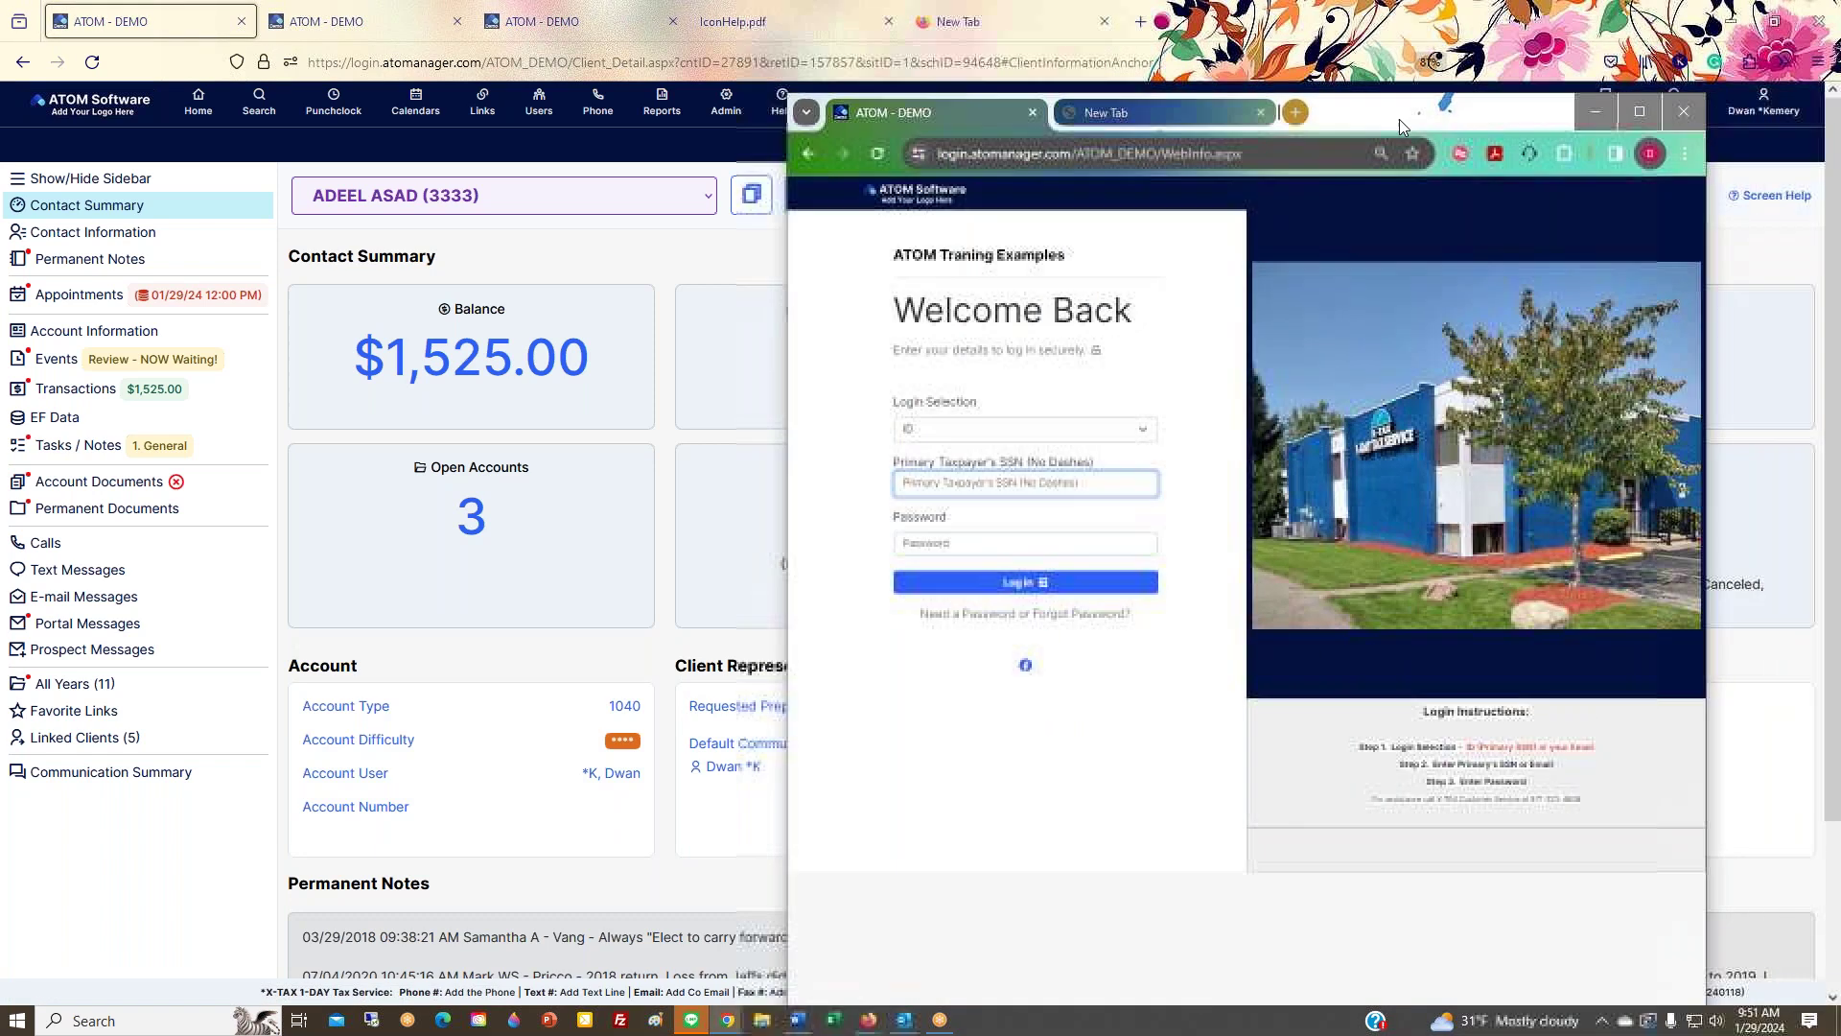
pyautogui.click(1260, 113)
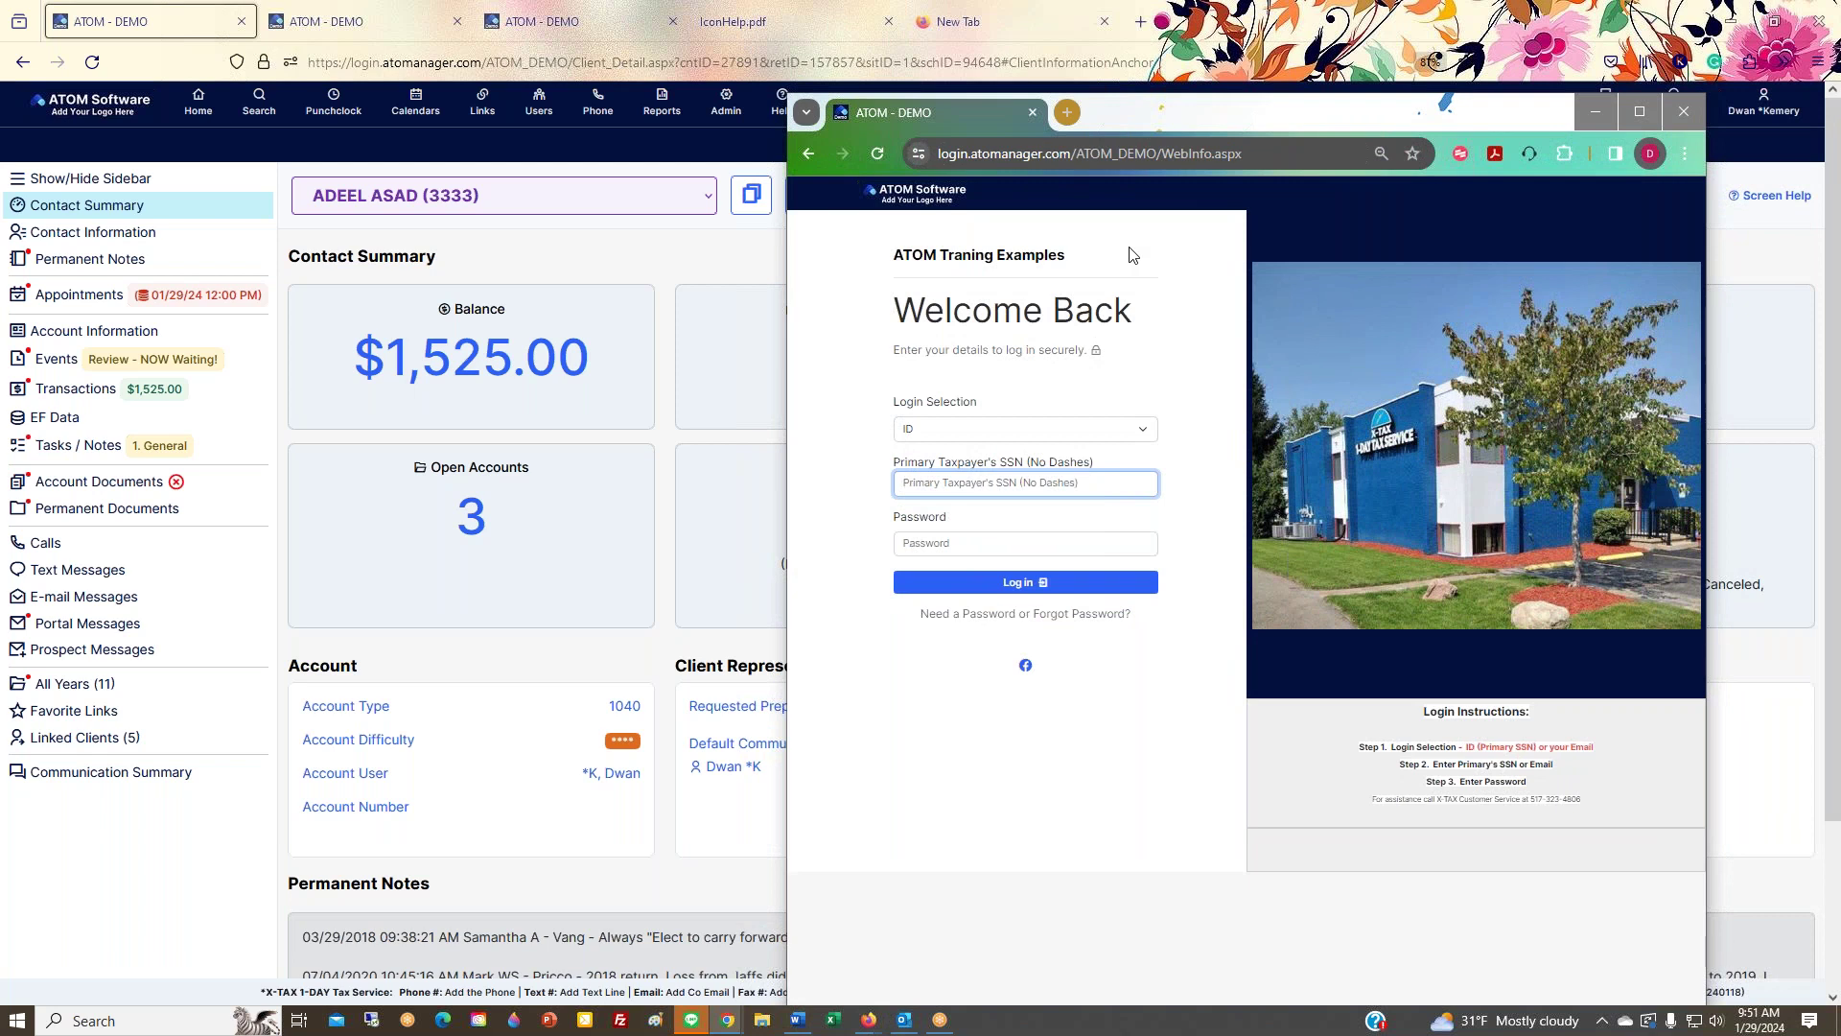
pyautogui.click(1170, 158)
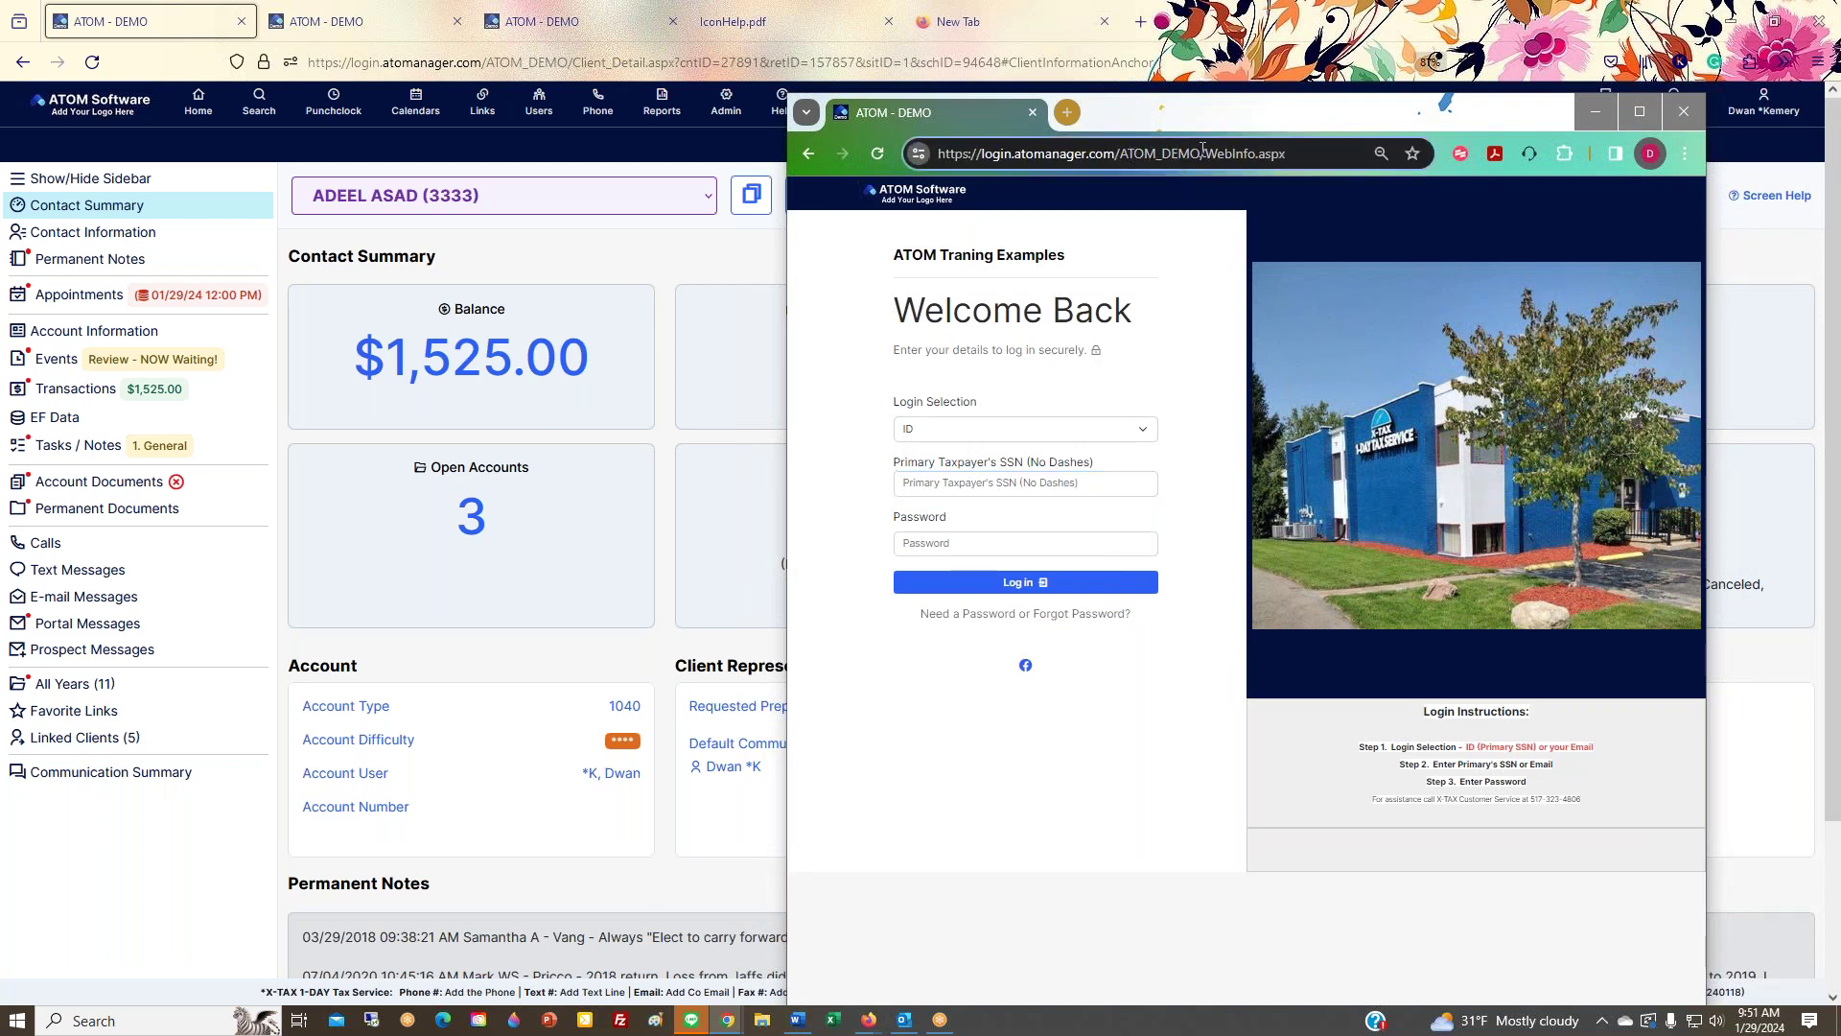
pyautogui.moveTo(1205, 151); pyautogui.dragTo(1318, 153)
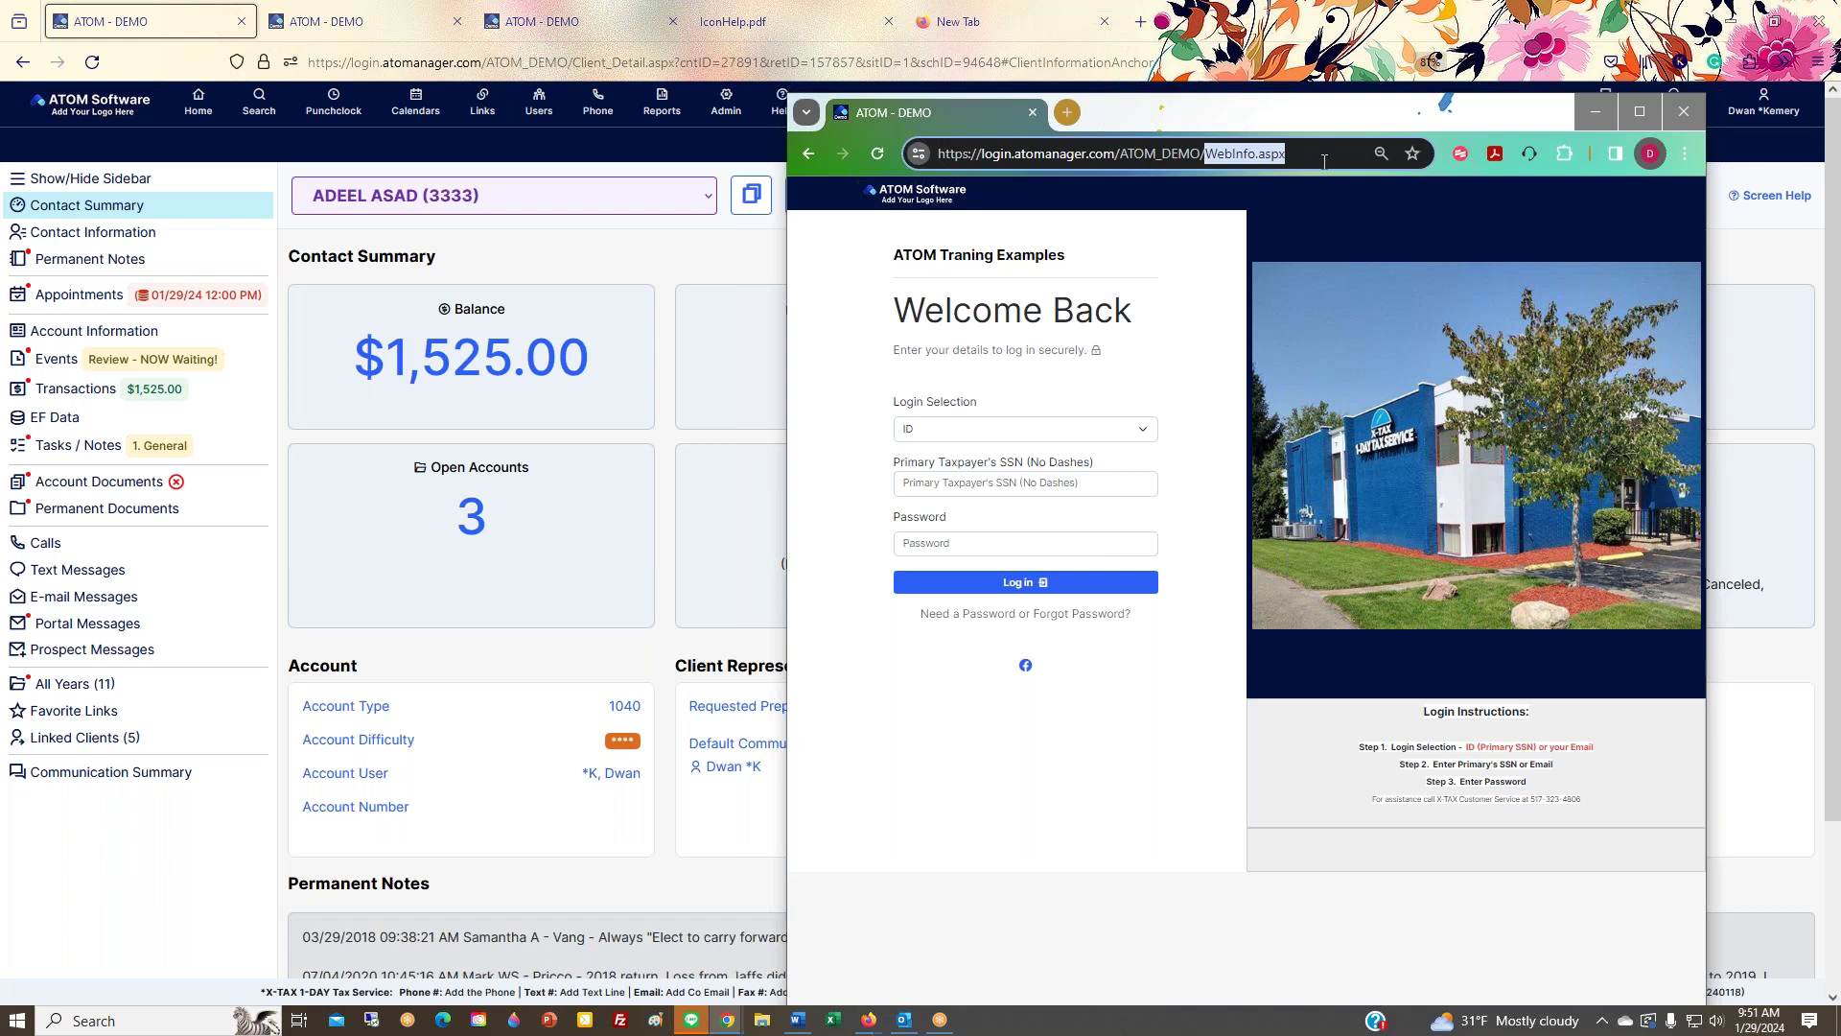
pyautogui.press('BackSpace')
pyautogui.press('Return')
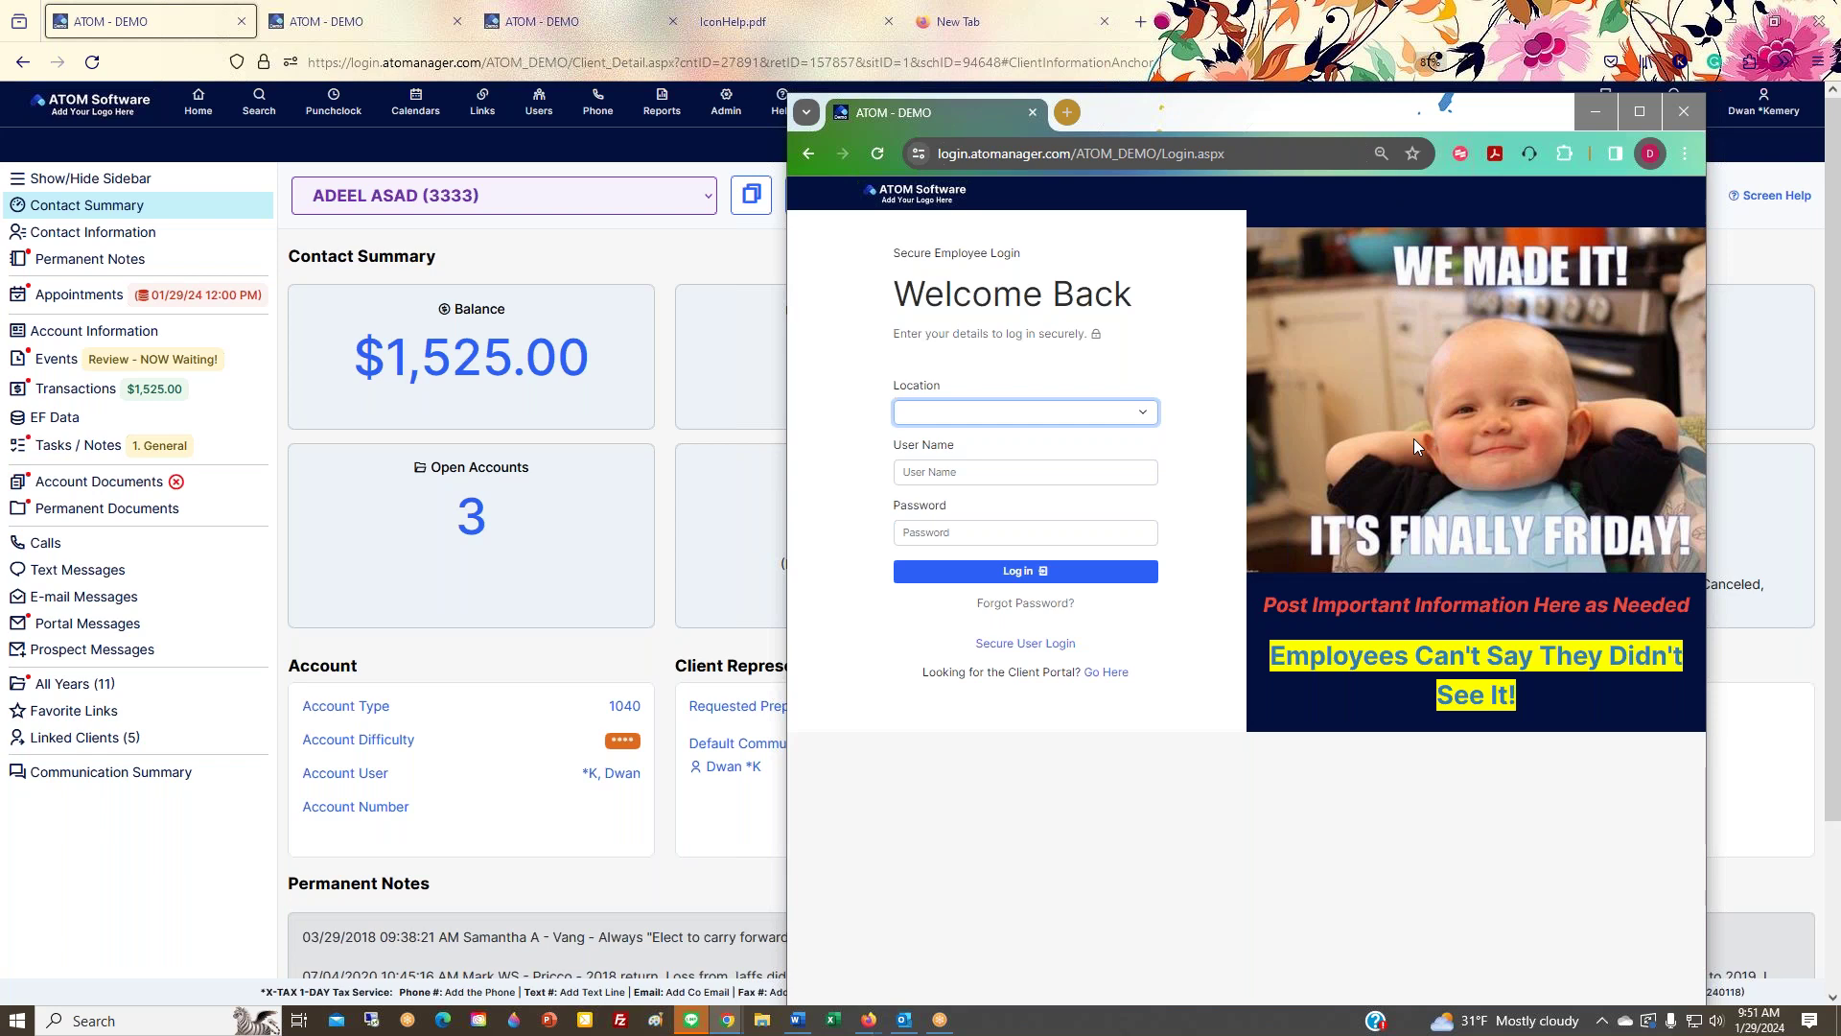
# Step: Replace Login with webinfo in the address to reach the client portal sign-in, then reload it shortened
pyautogui.click(1176, 155)
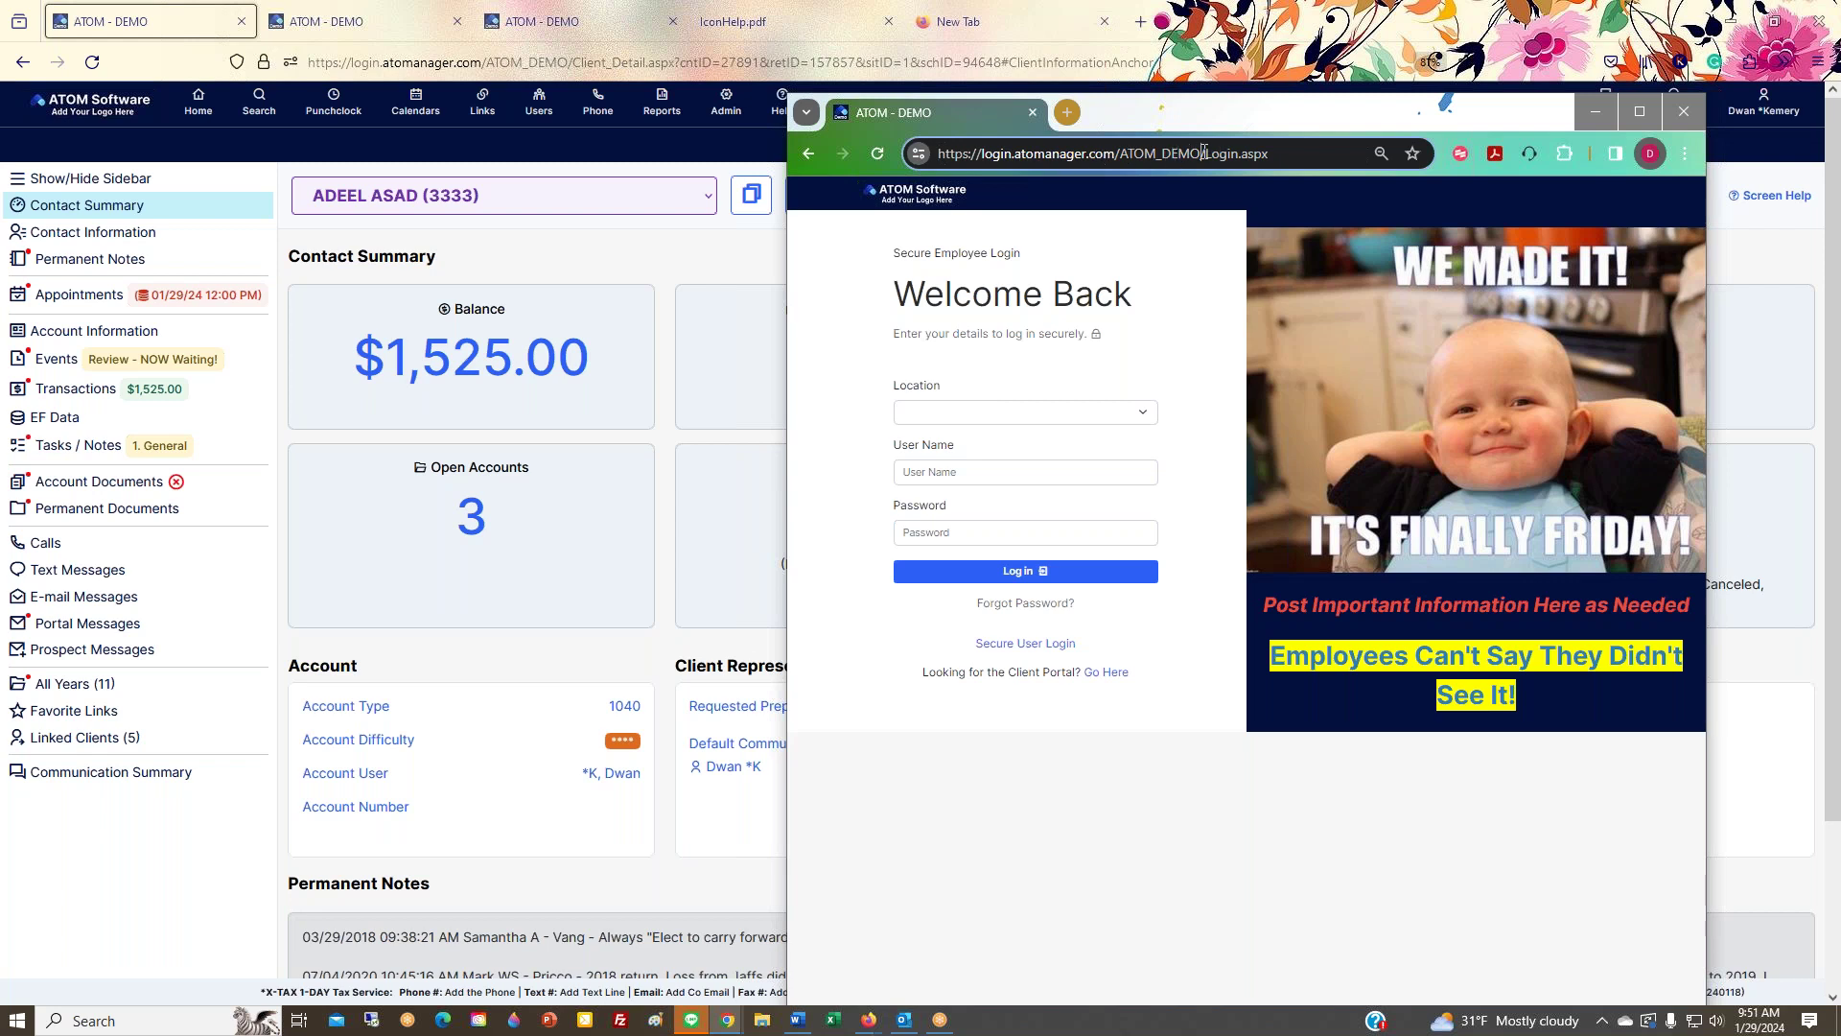
pyautogui.moveTo(1199, 153); pyautogui.dragTo(1299, 154)
pyautogui.doubleClick(1233, 154)
pyautogui.write('webinf')
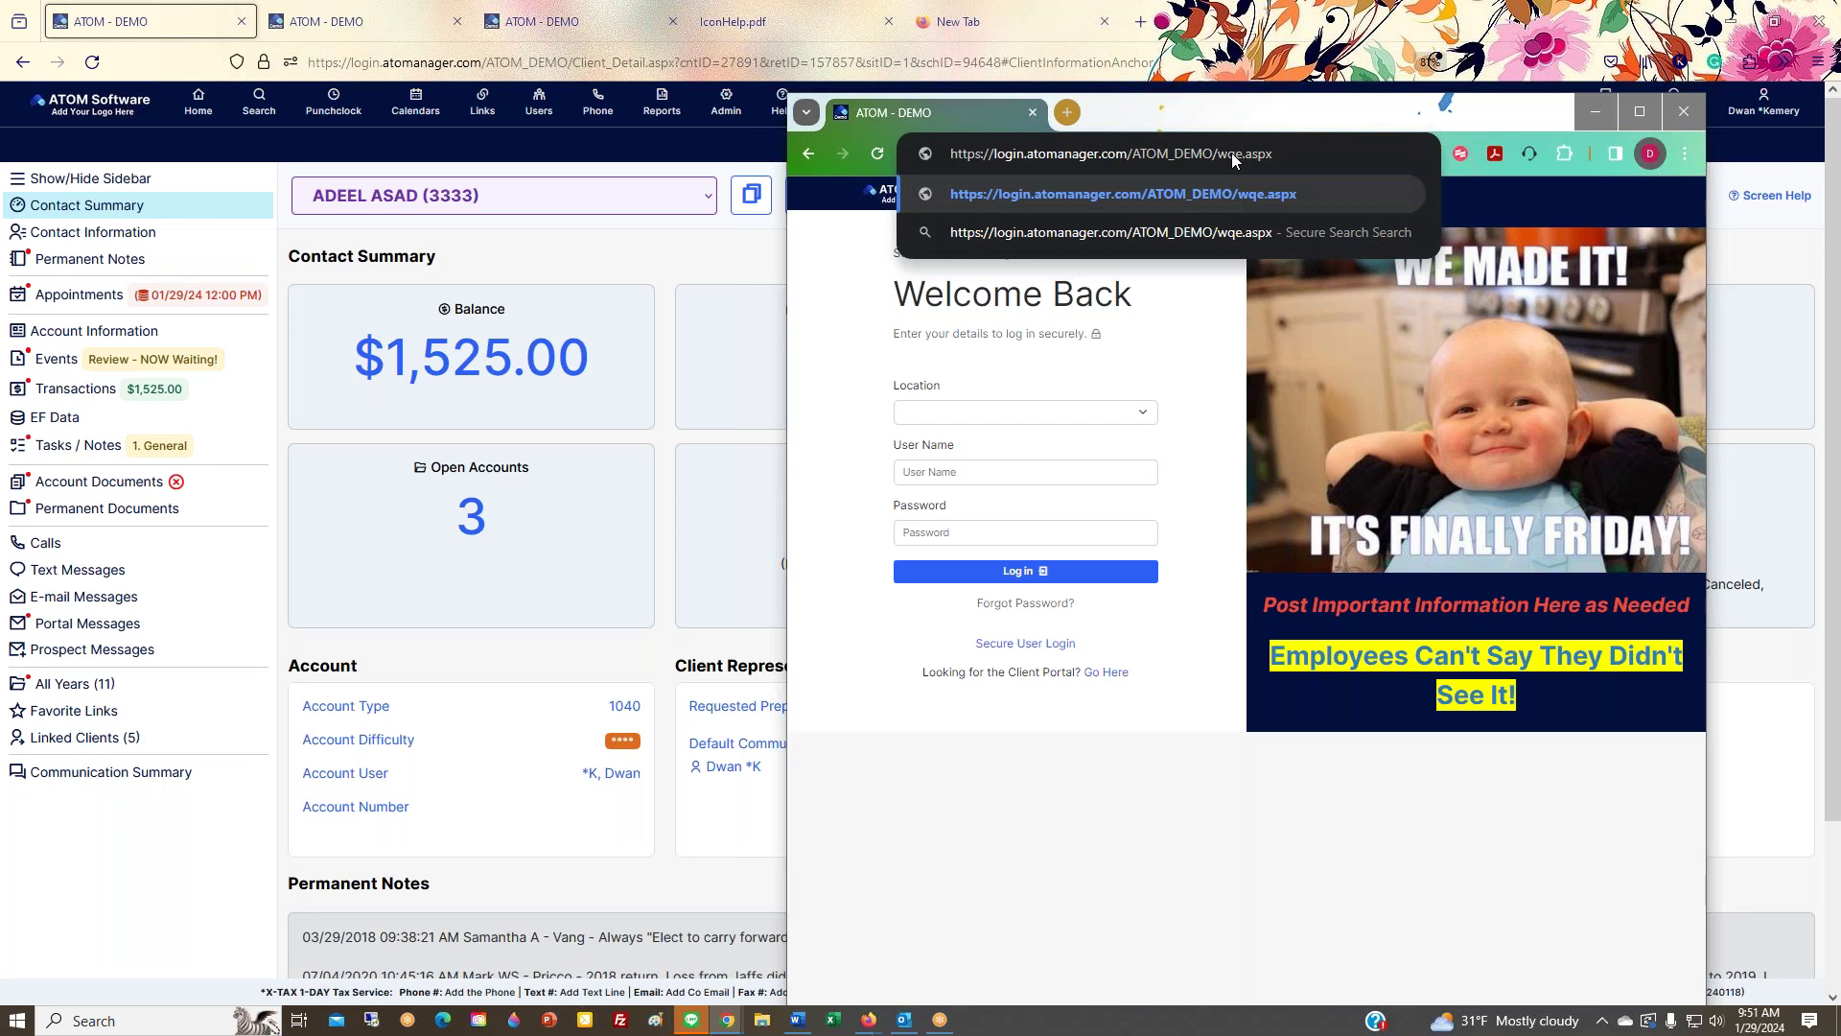
pyautogui.write('o')
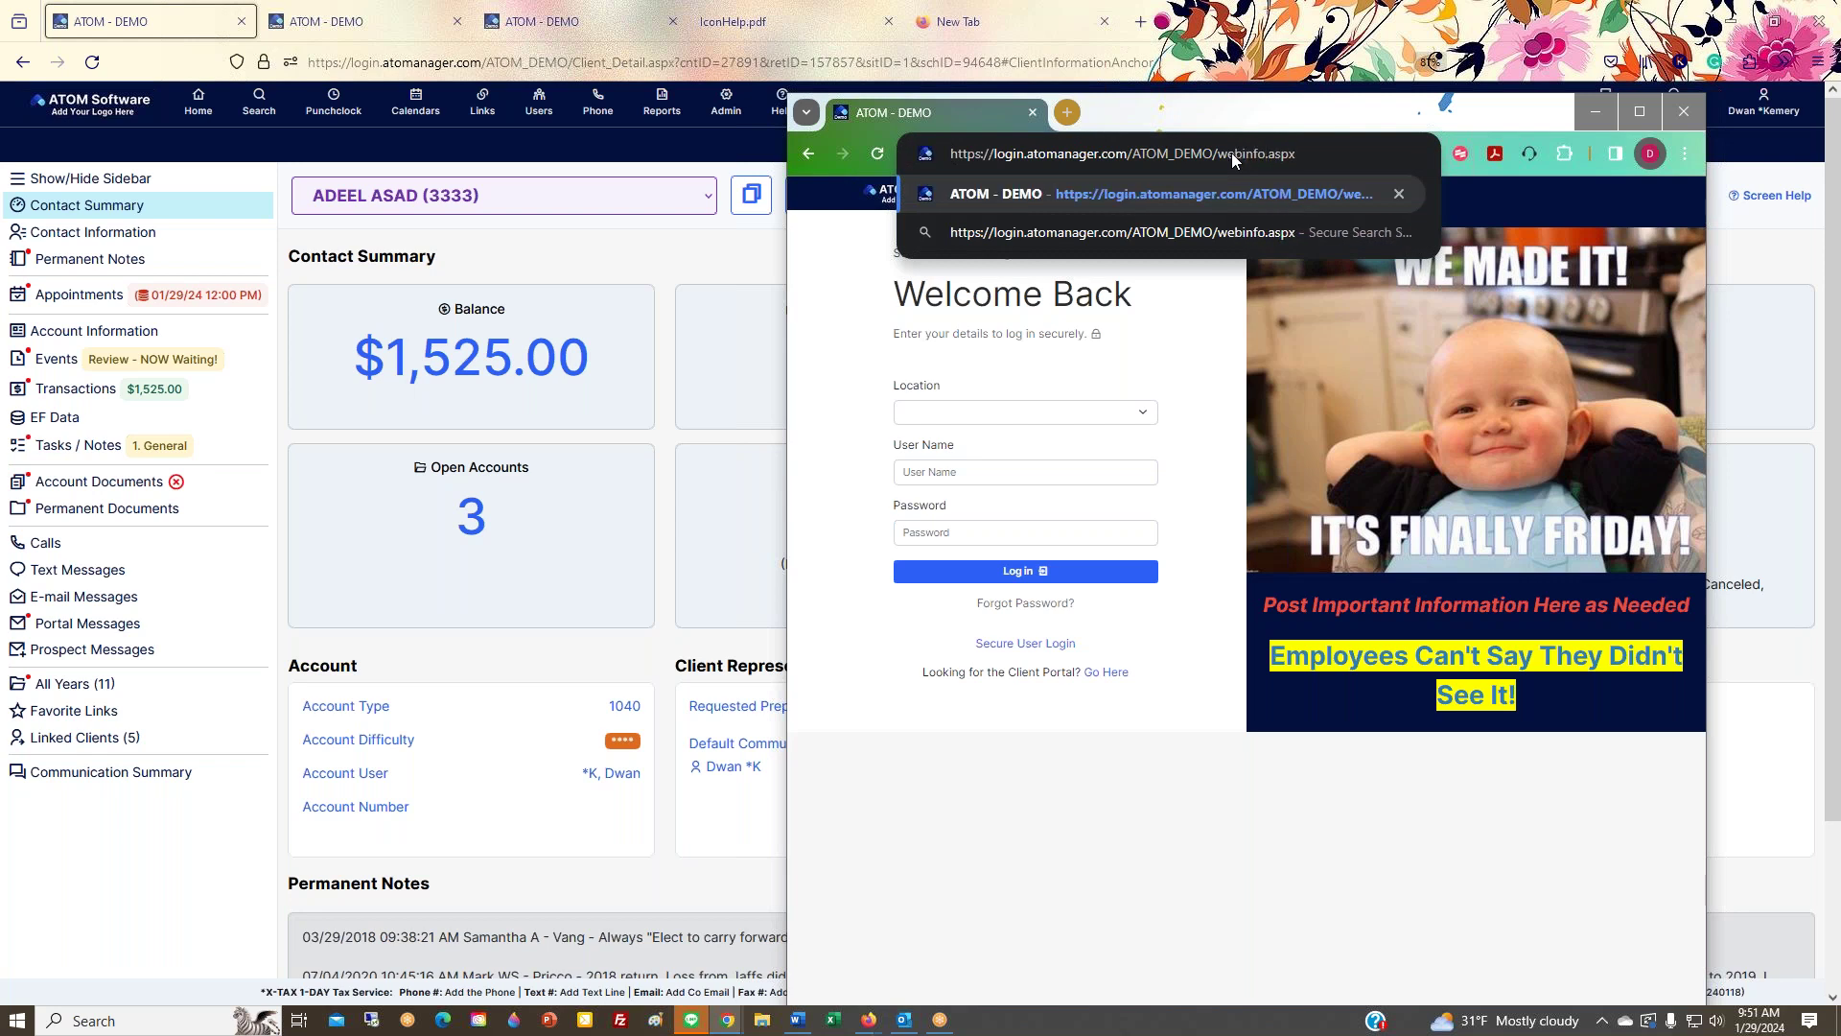
pyautogui.press('Return')
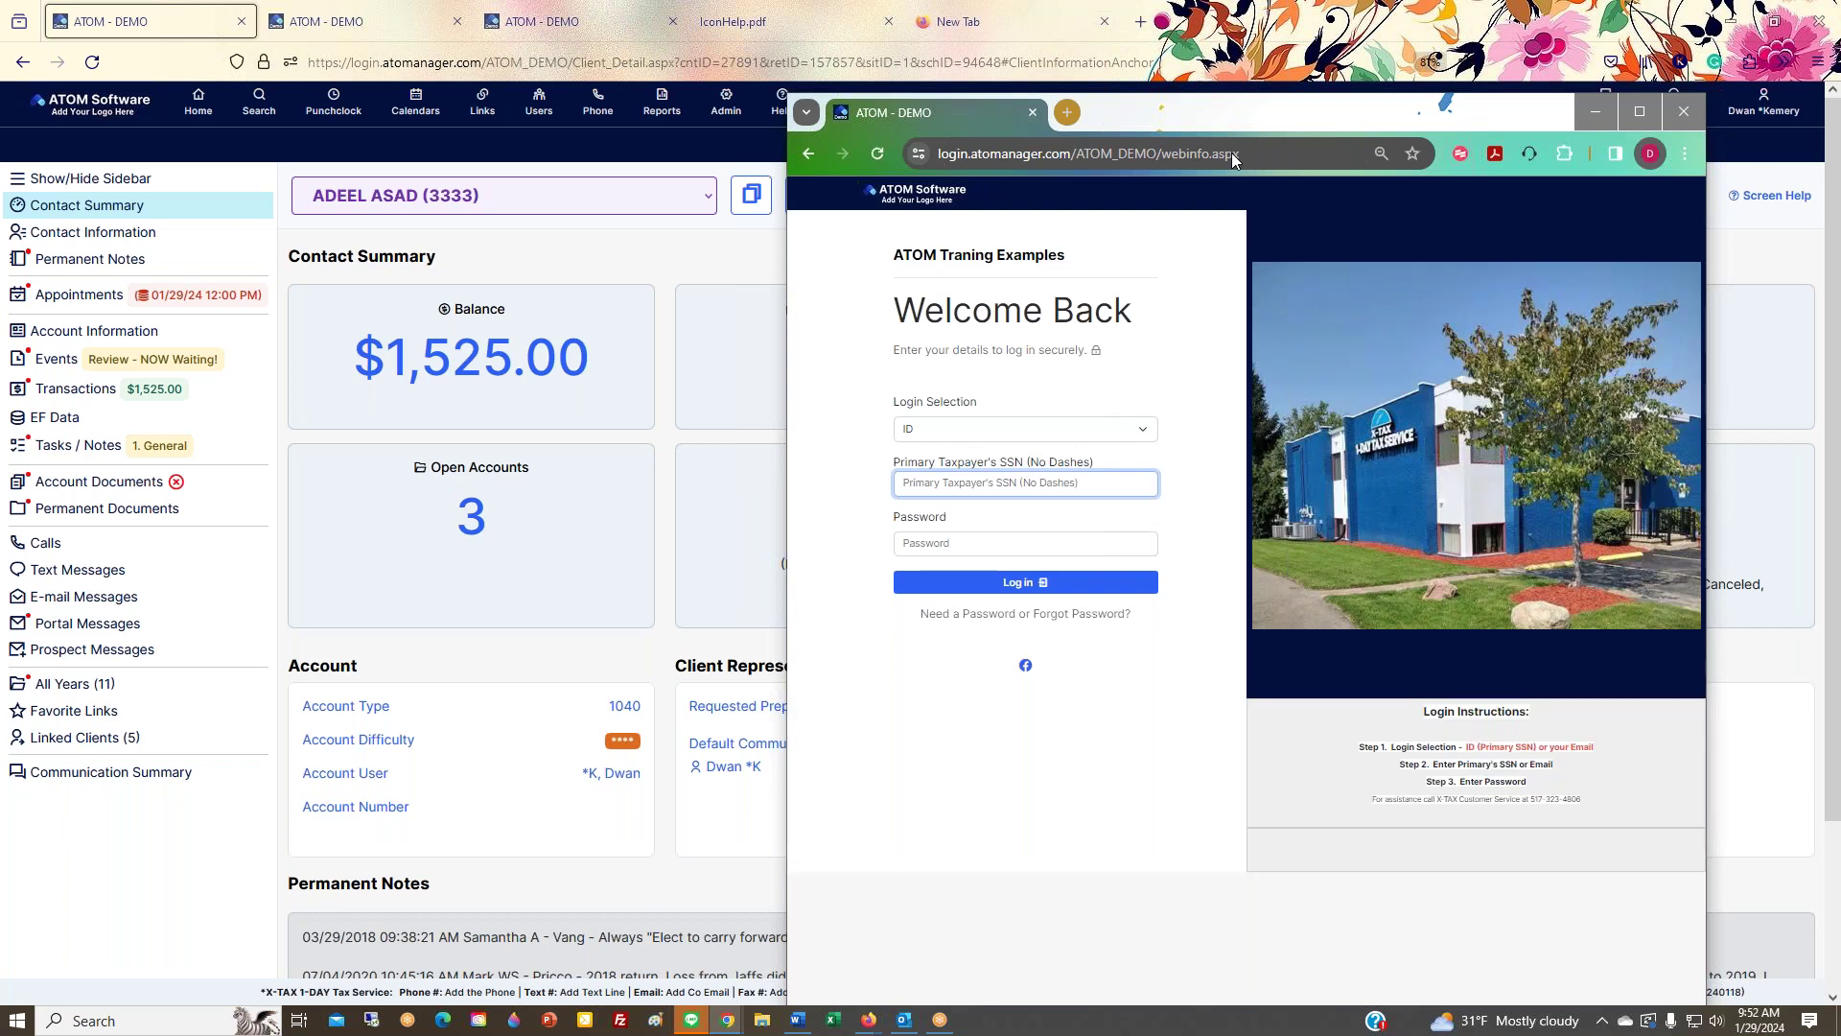
pyautogui.click(1203, 154)
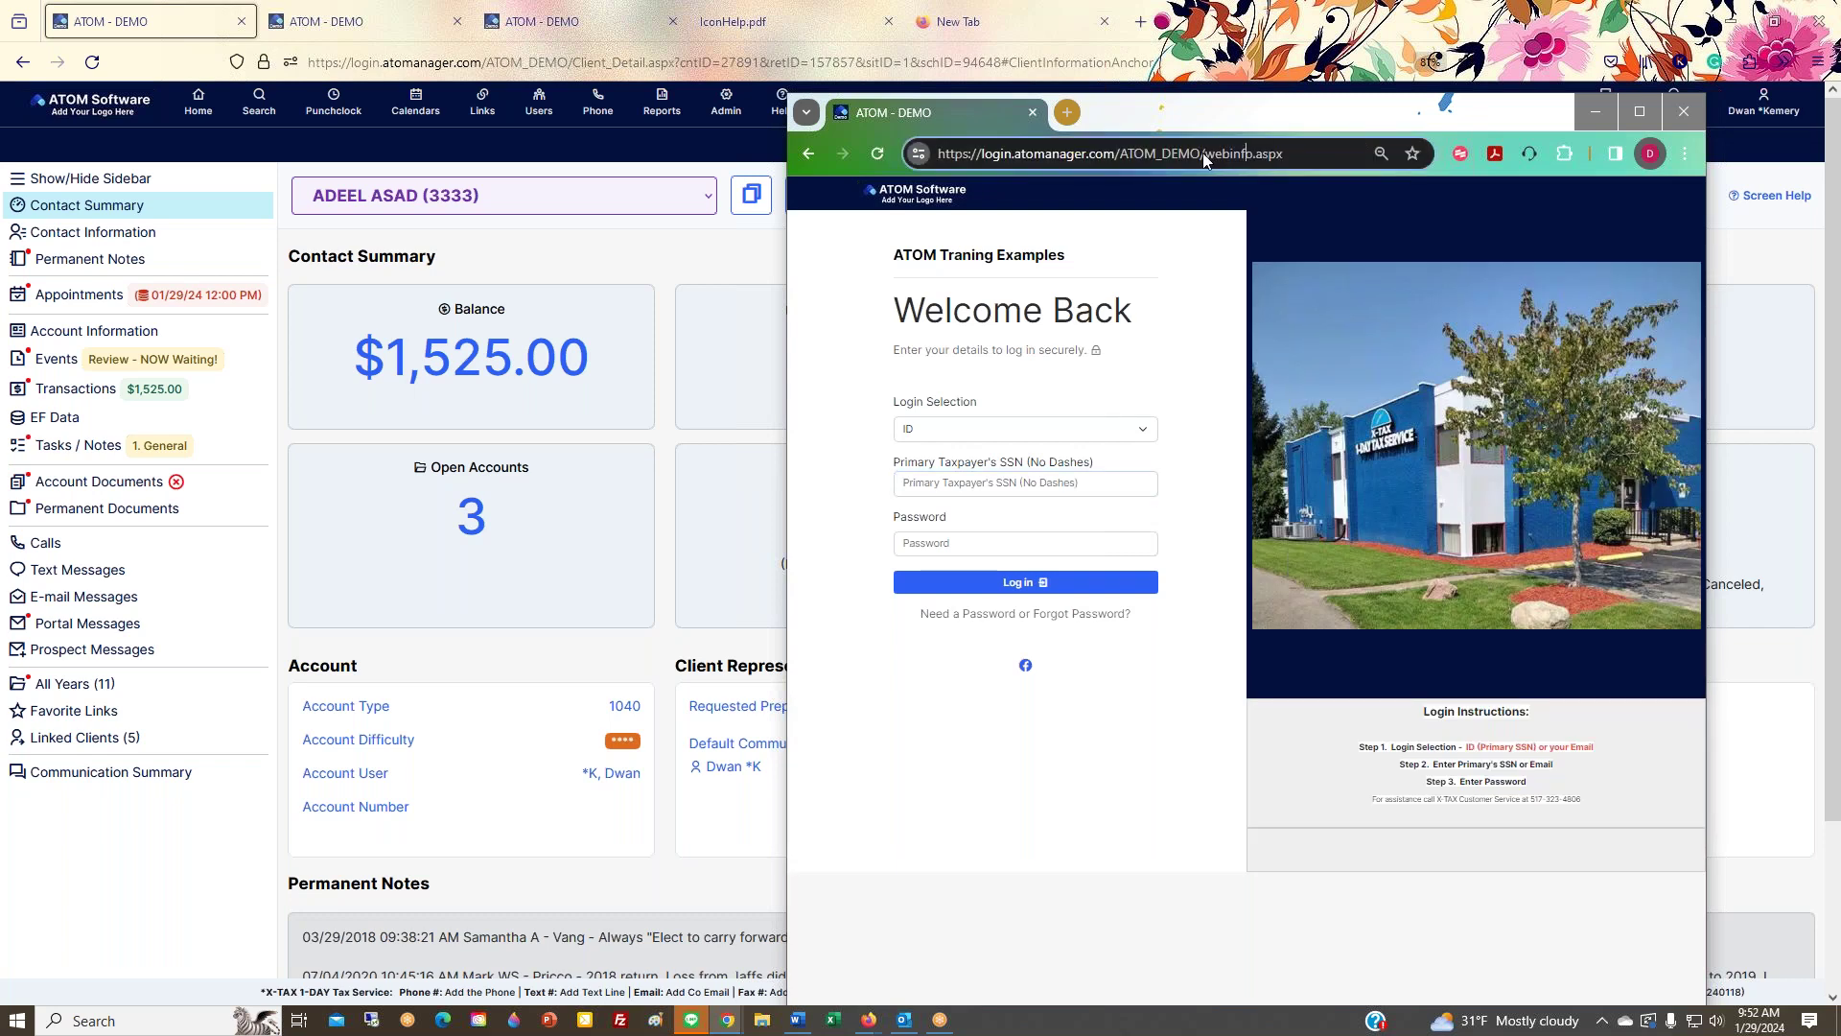
pyautogui.press('BackSpace')
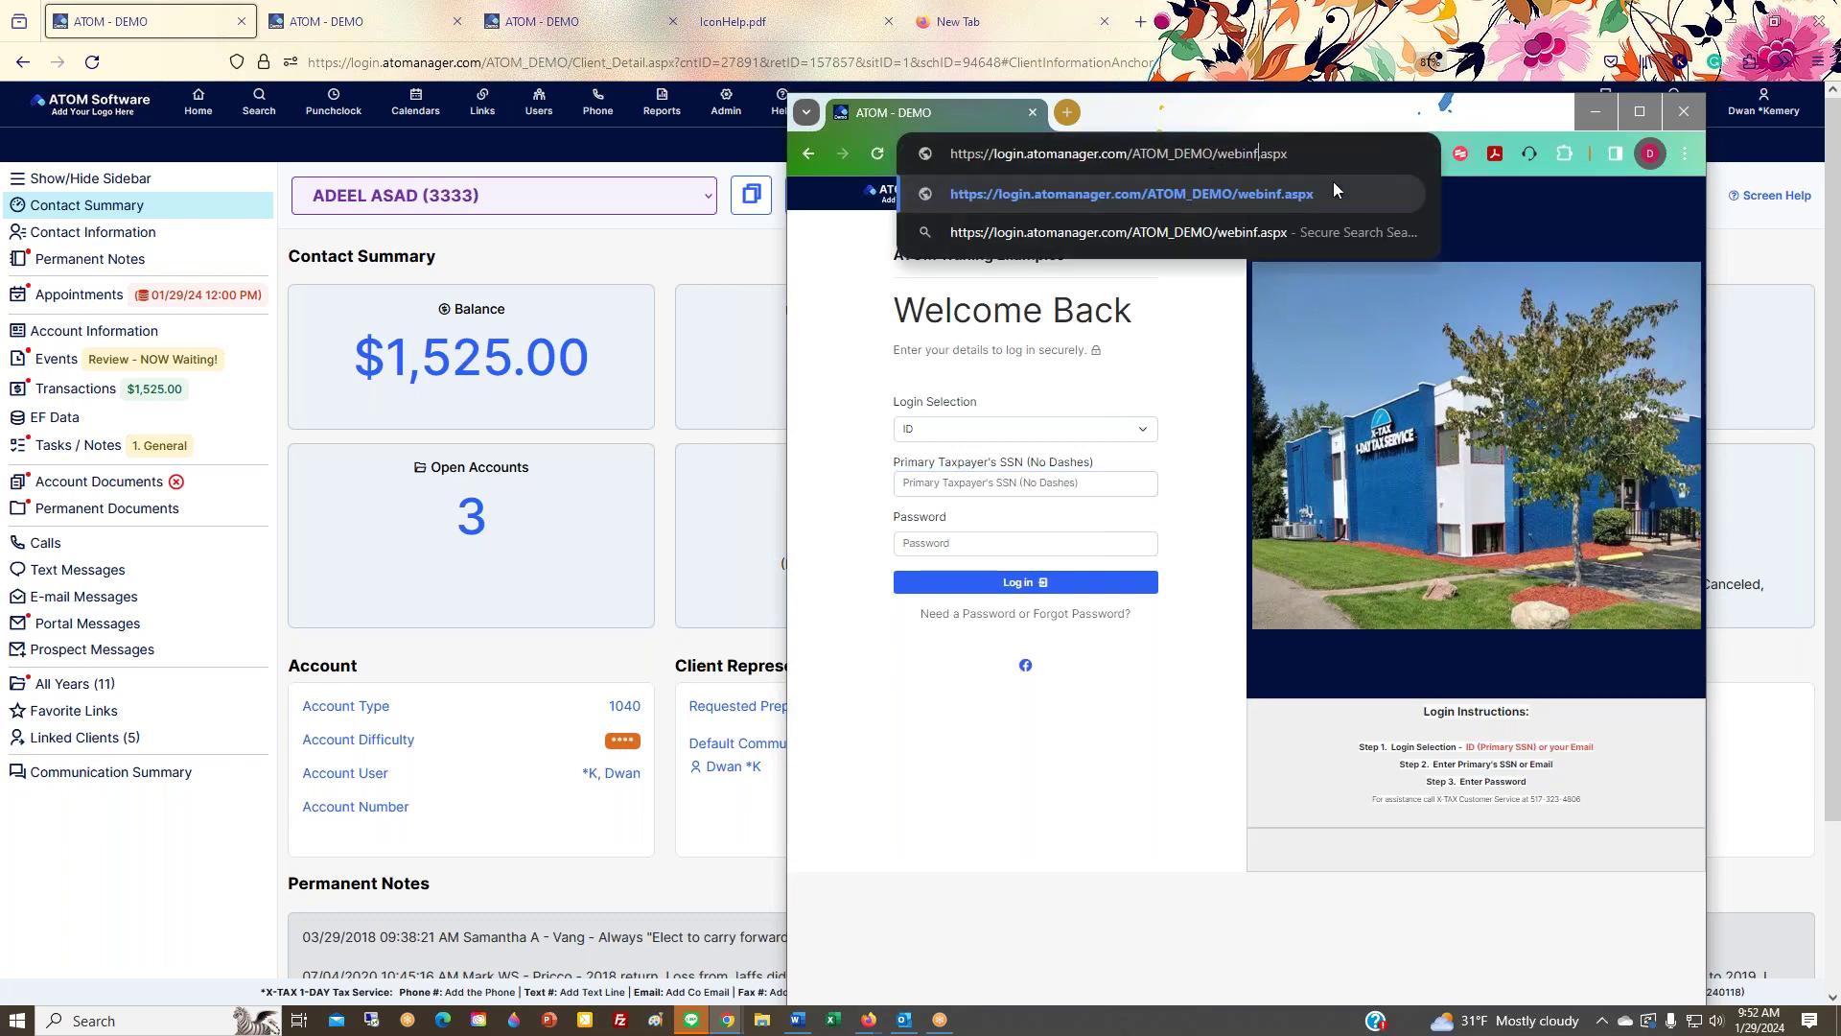
pyautogui.press('Return')
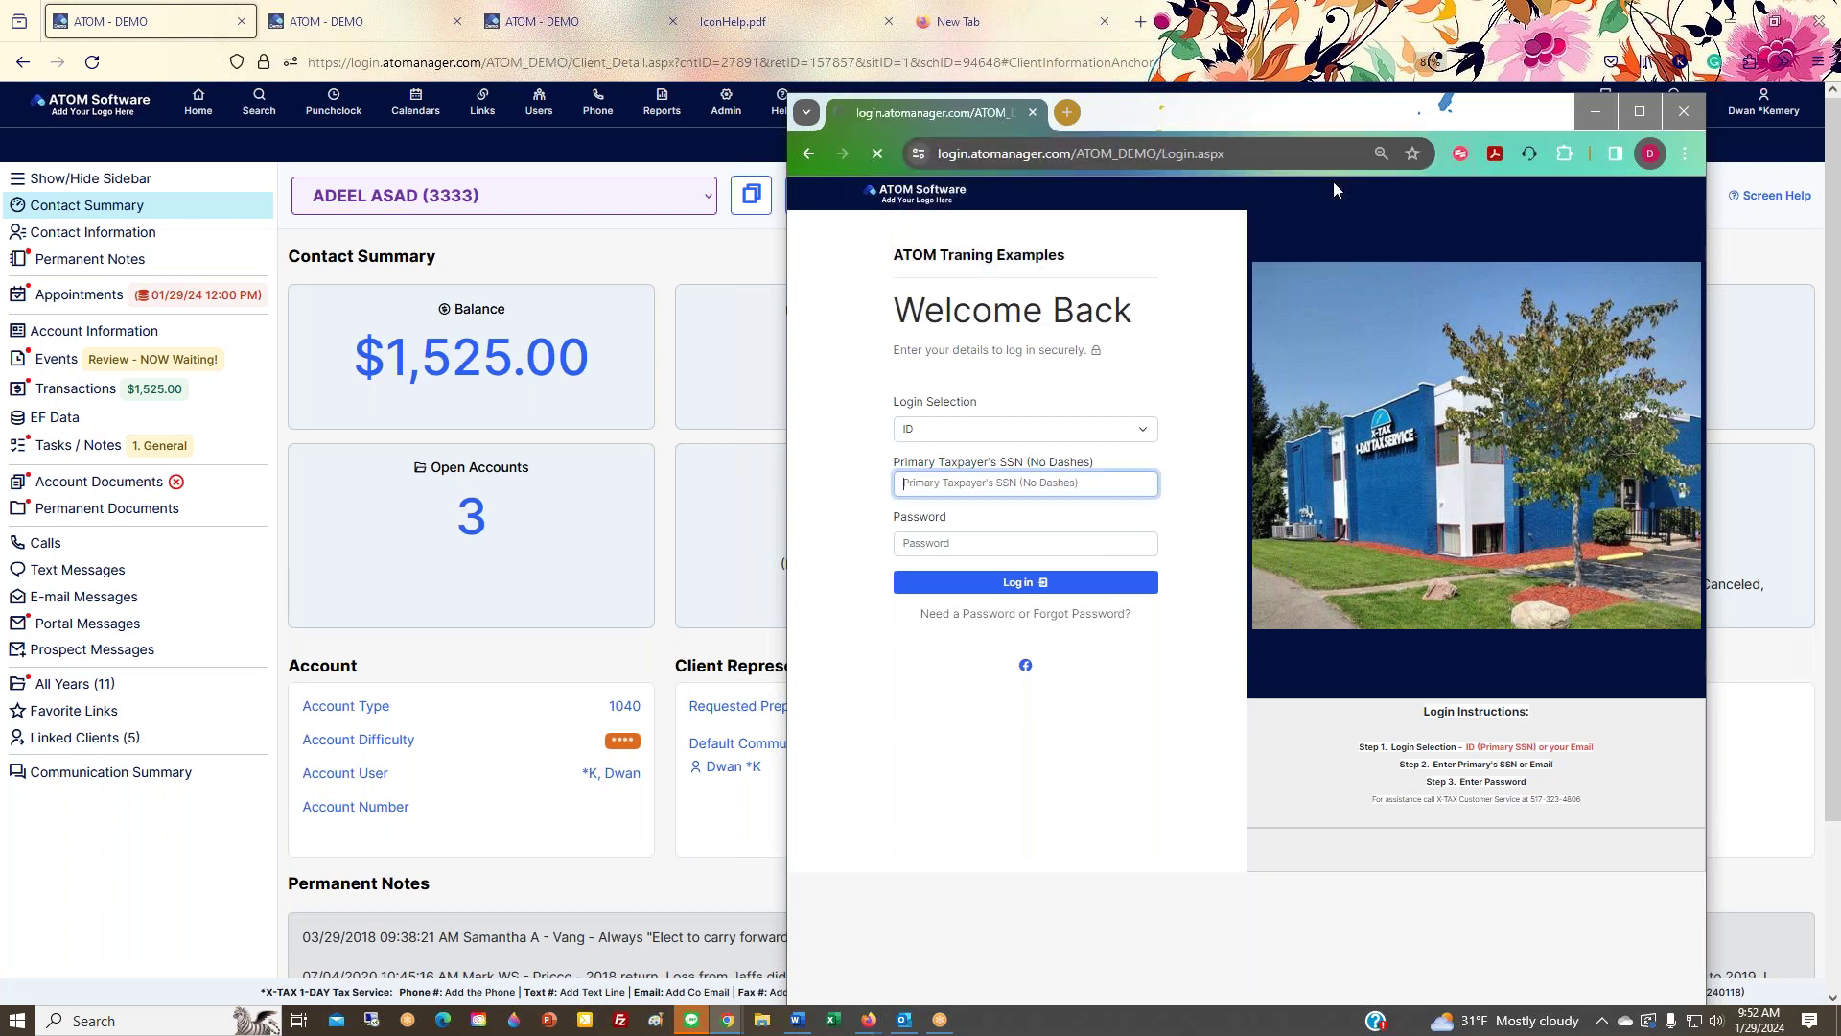
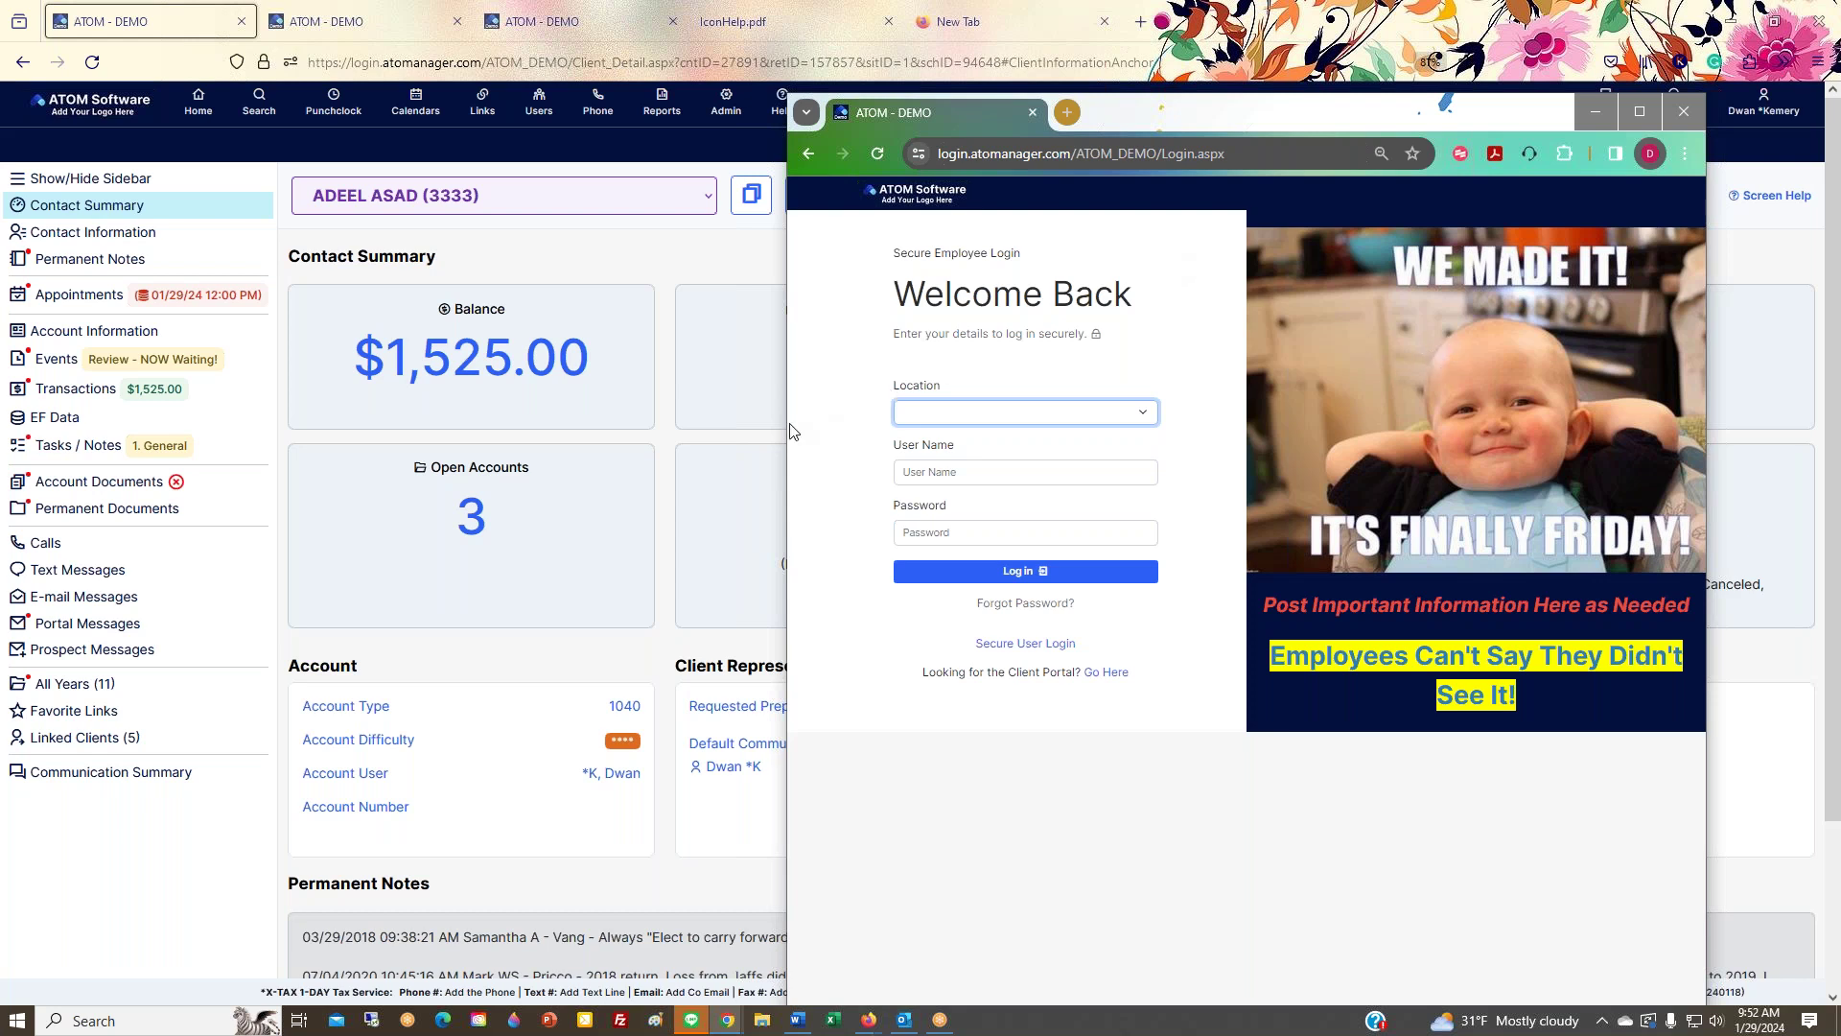
# Step: Widen and reposition the login preview window, highlighting the red 'Important' announcement line
pyautogui.moveTo(790, 431); pyautogui.dragTo(457, 430)
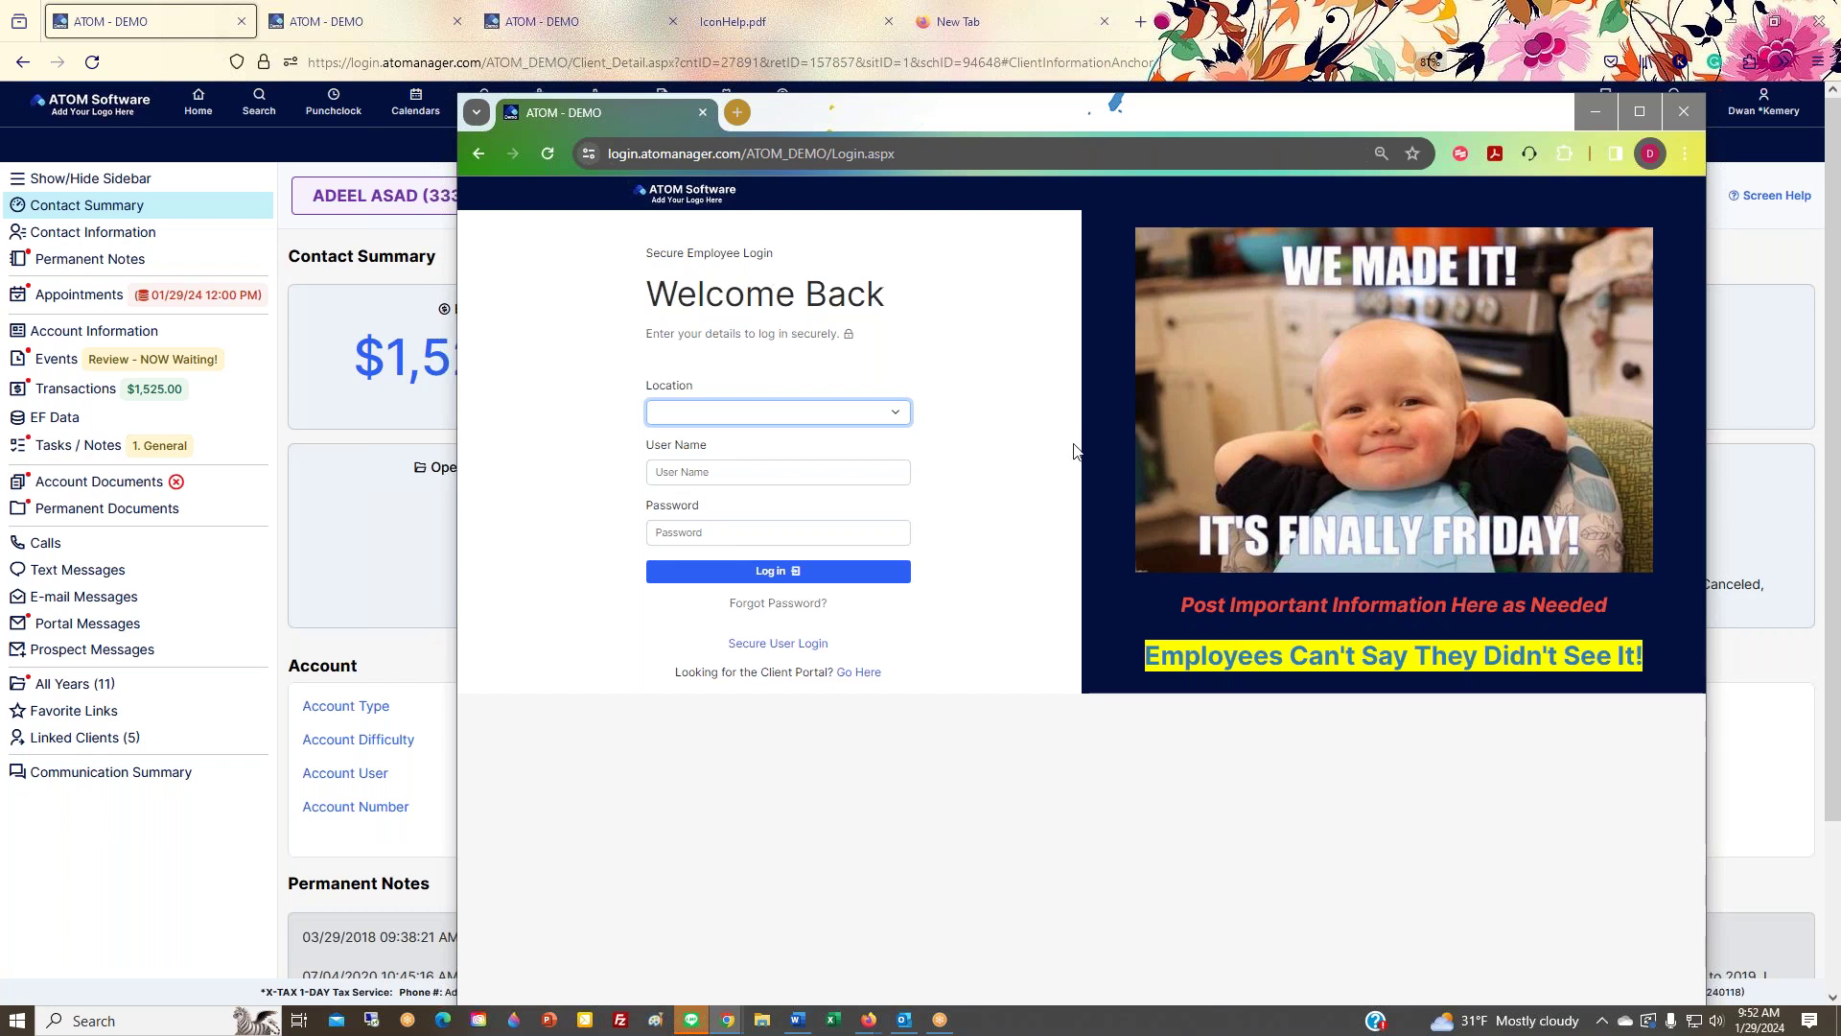
pyautogui.tripleClick(1175, 605)
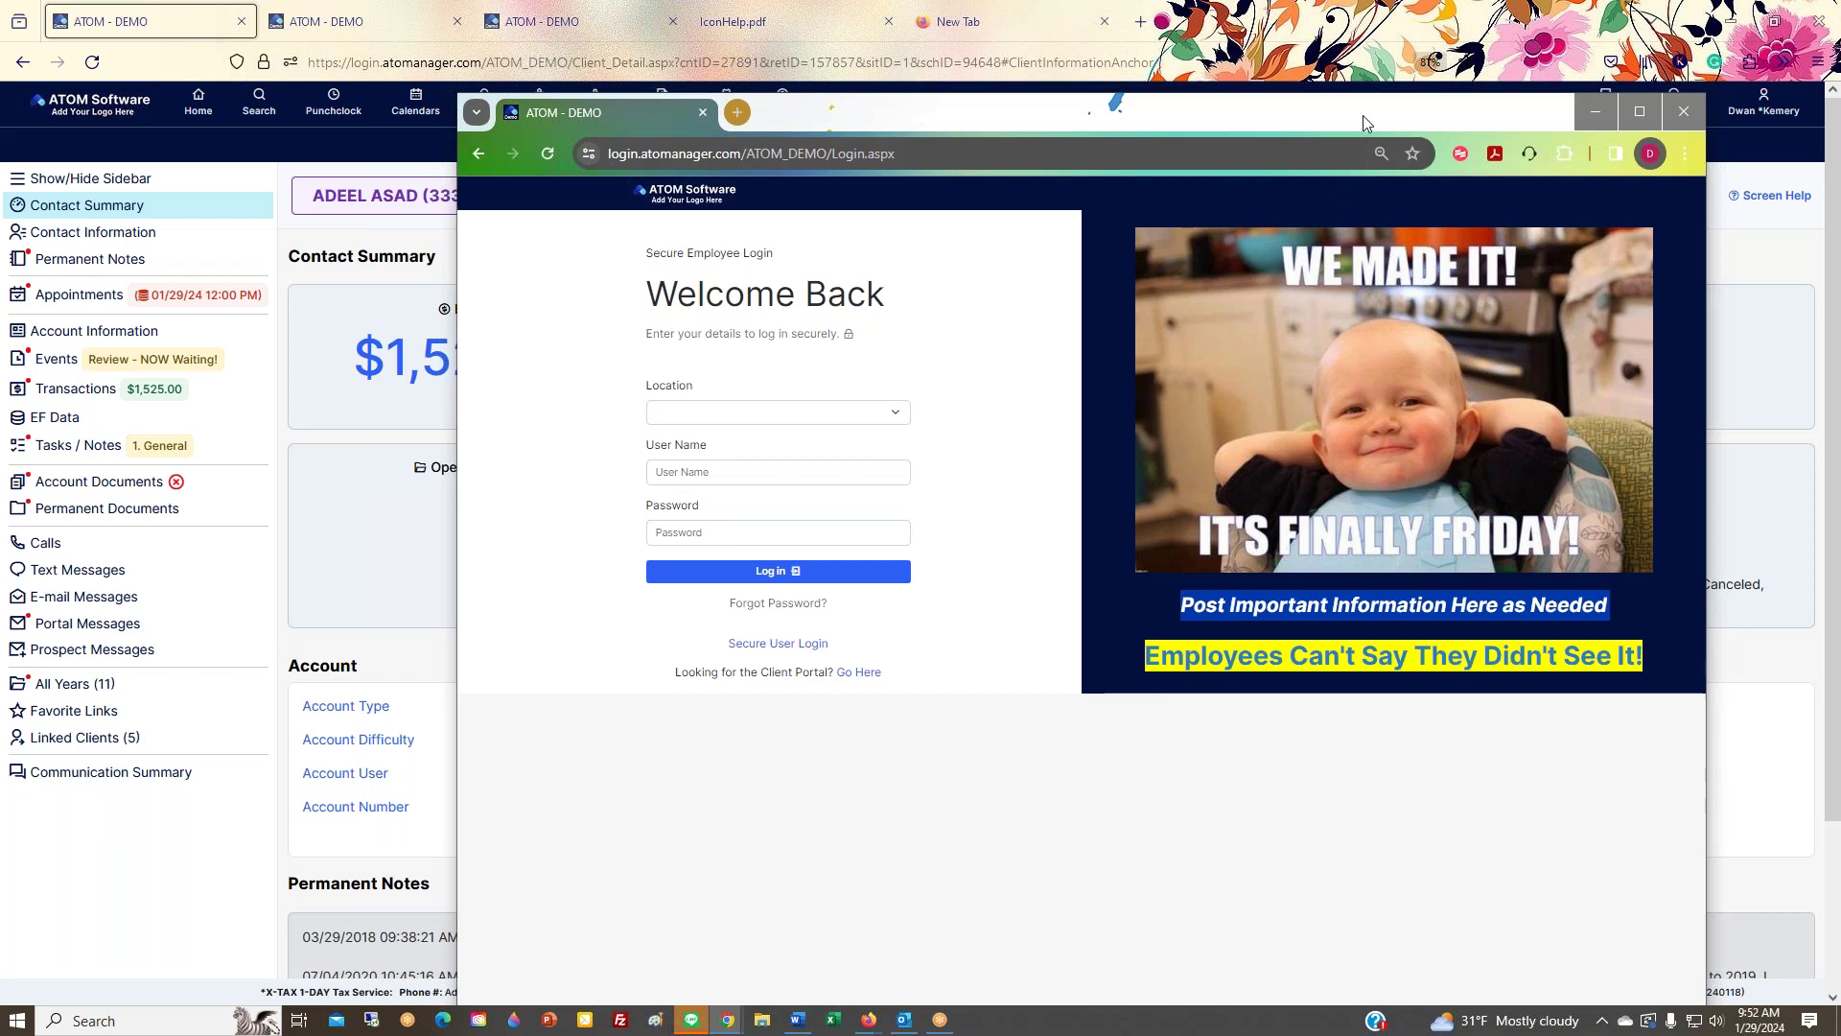
pyautogui.moveTo(1361, 115); pyautogui.dragTo(1262, 188)
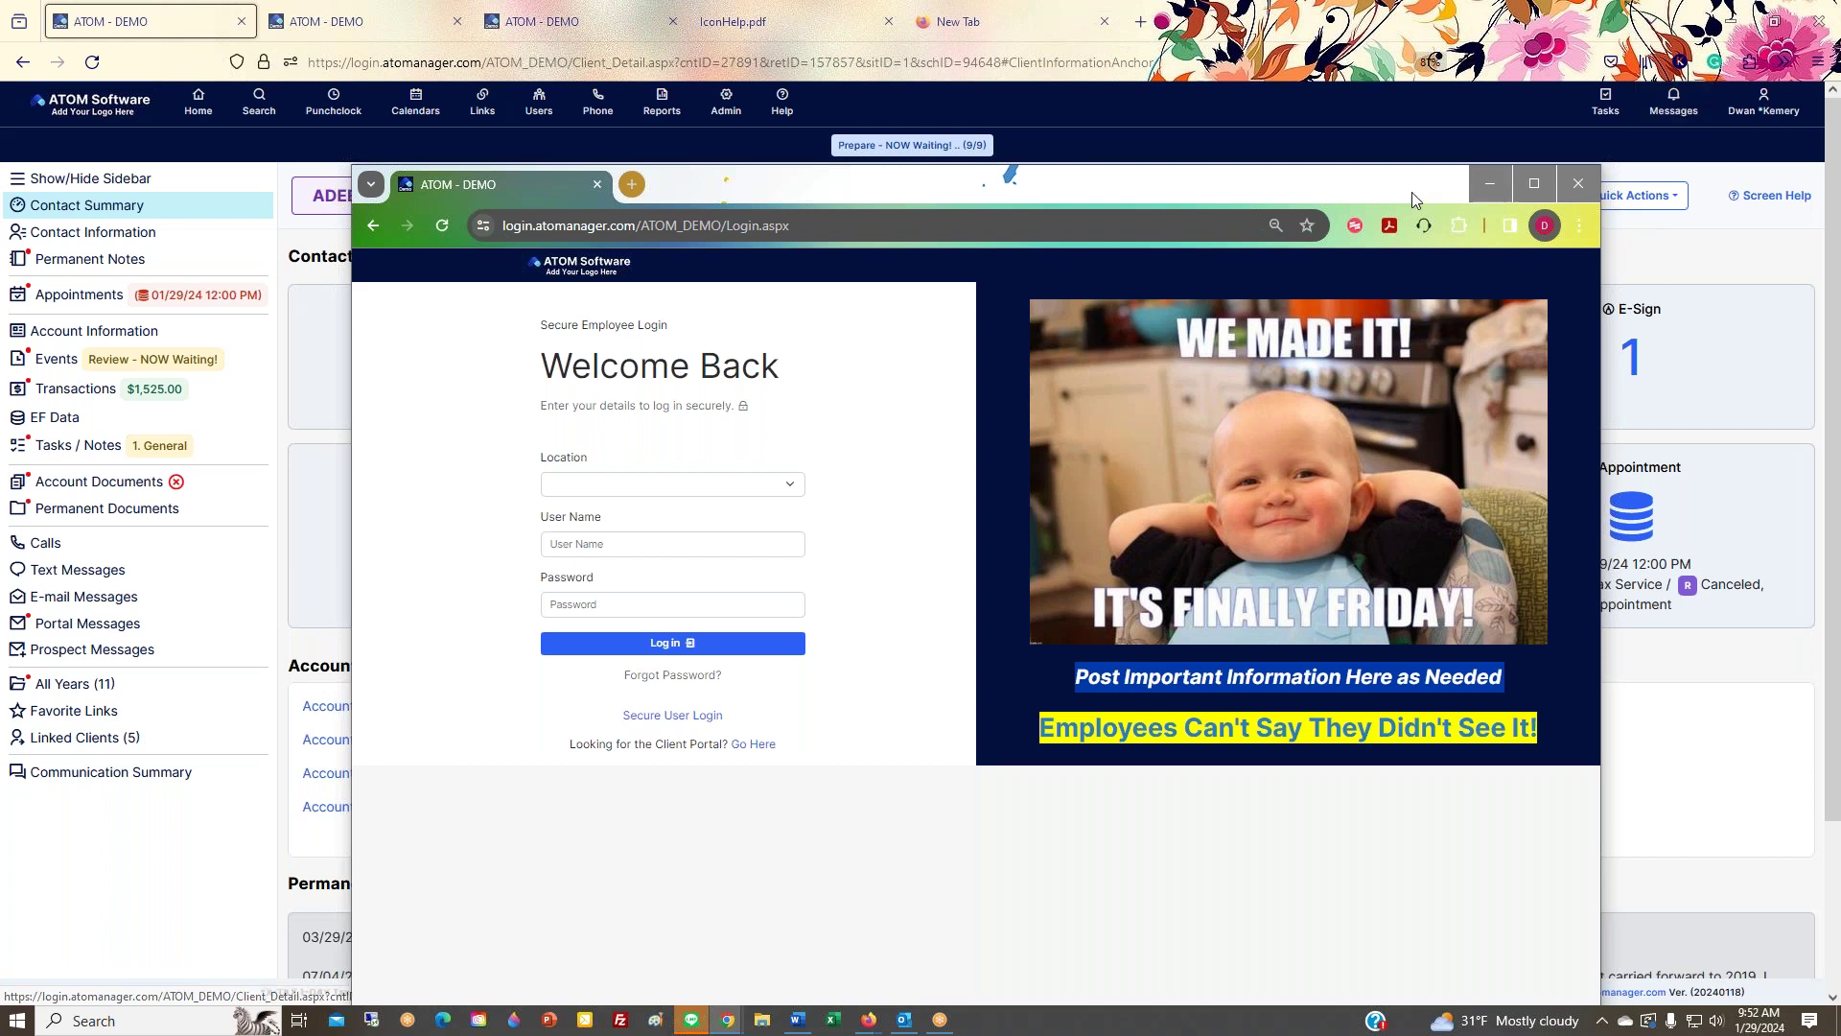
pyautogui.moveTo(1365, 187); pyautogui.dragTo(1356, 115)
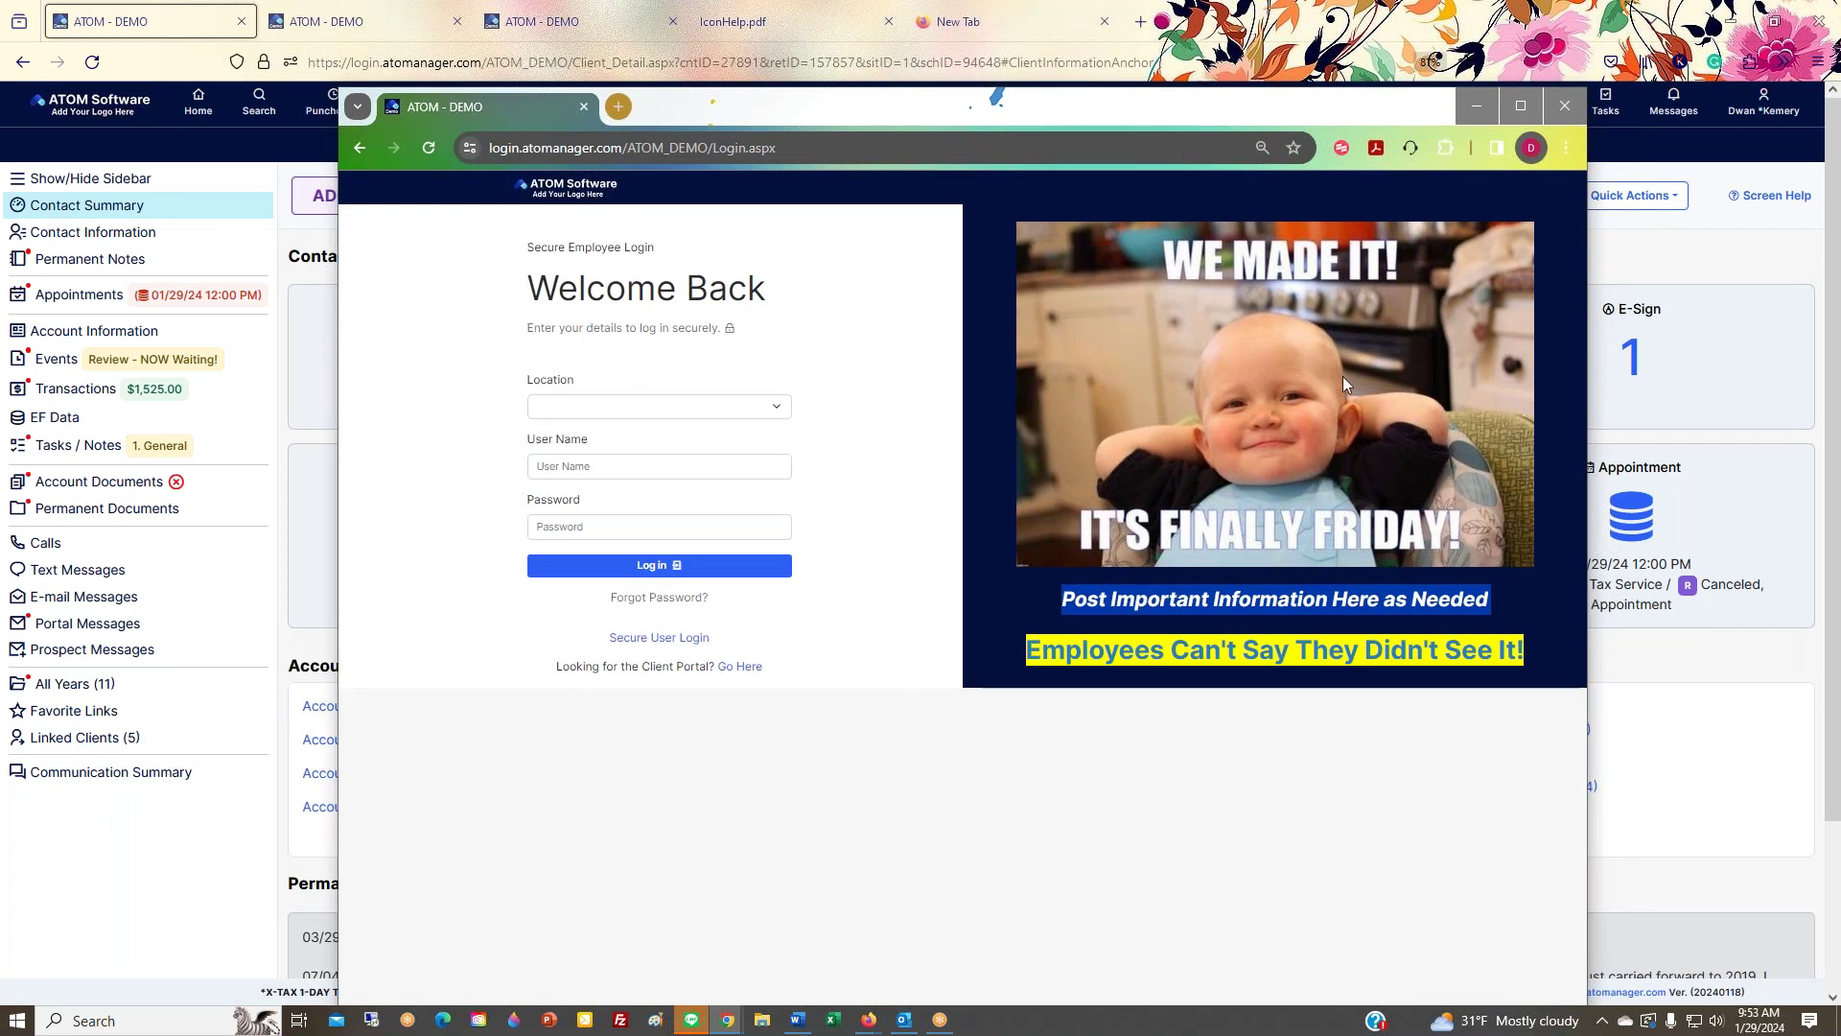
pyautogui.doubleClick(1156, 608)
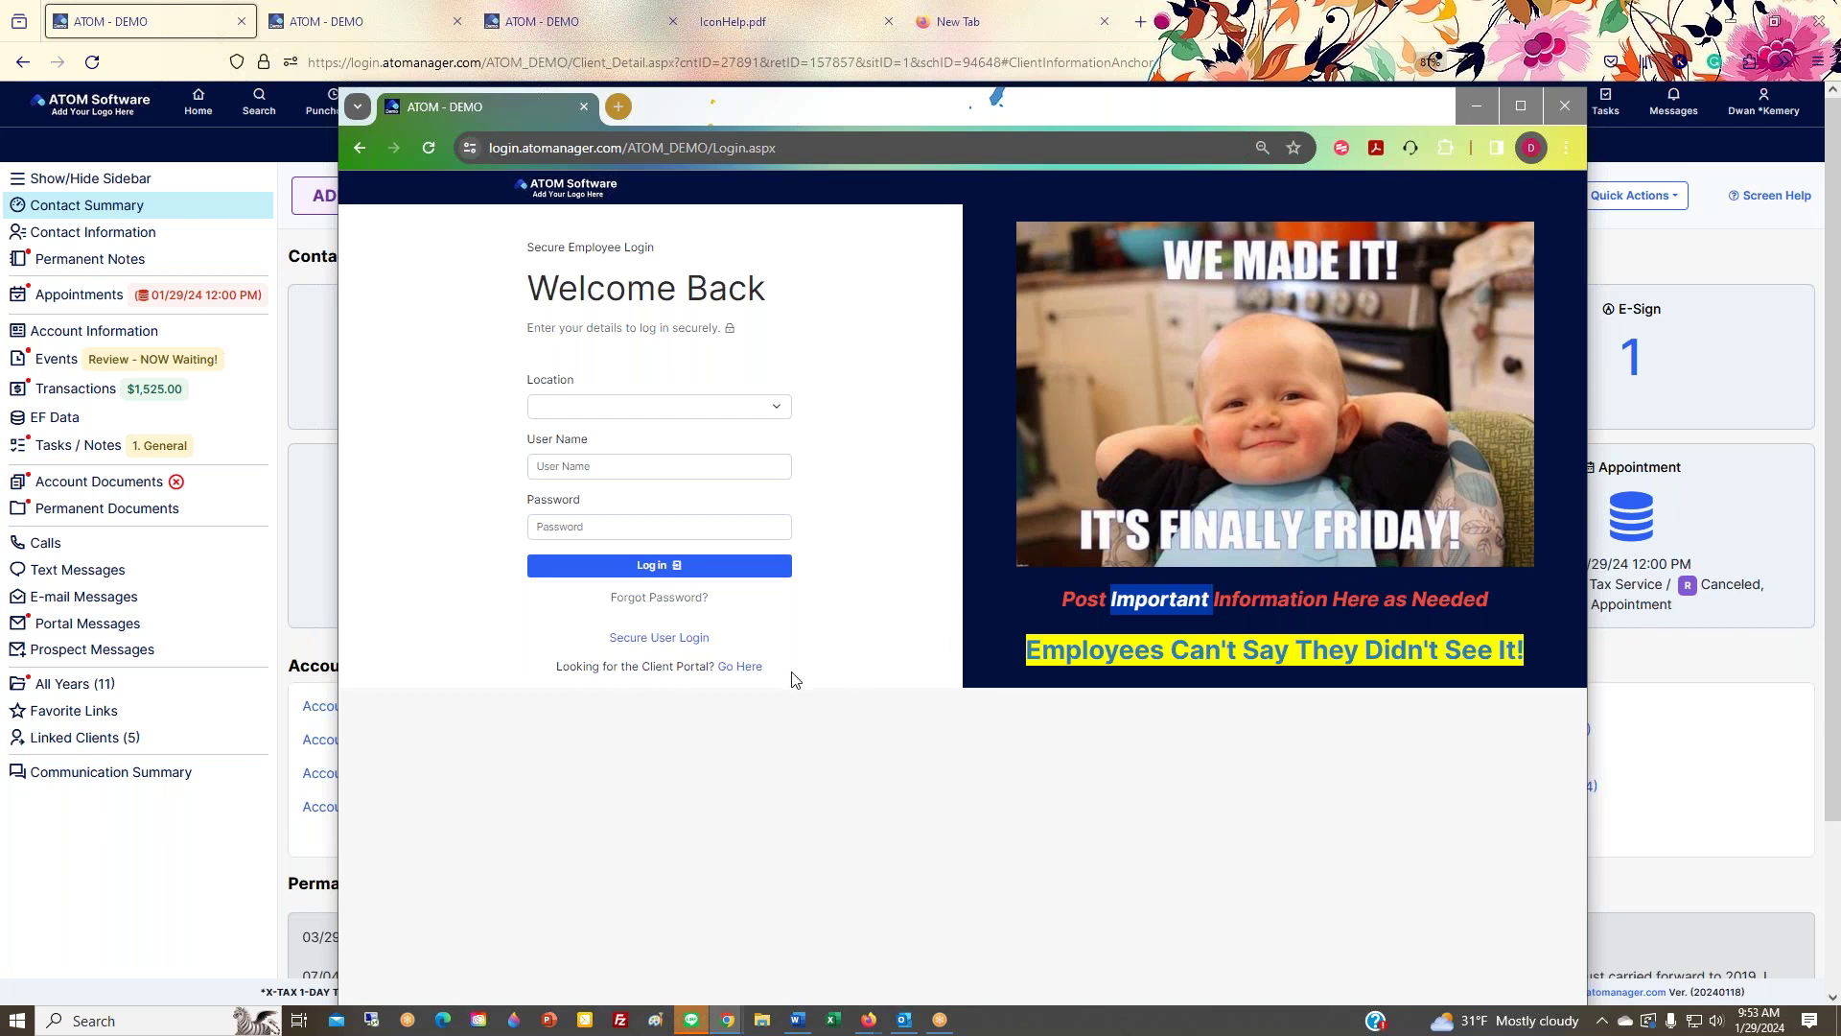
# Step: Check the login page address and User Name field, then go to the client portal login page
pyautogui.click(743, 147)
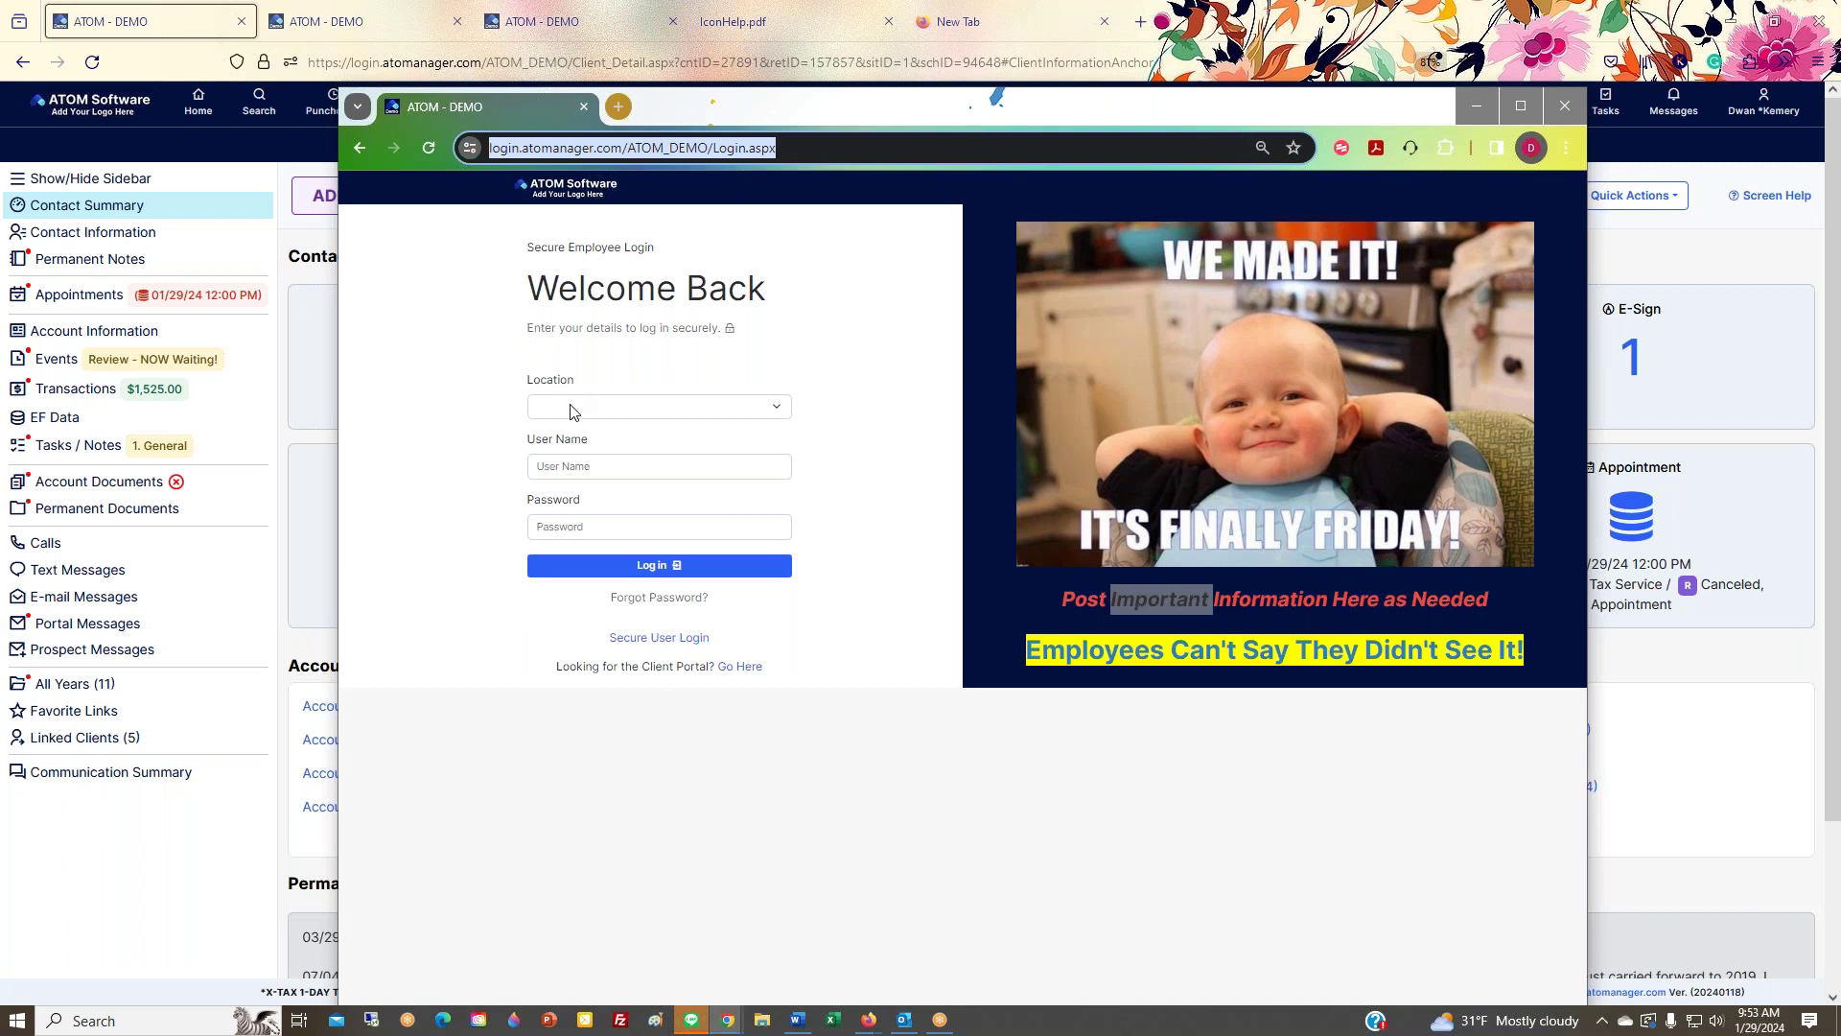
pyautogui.click(577, 465)
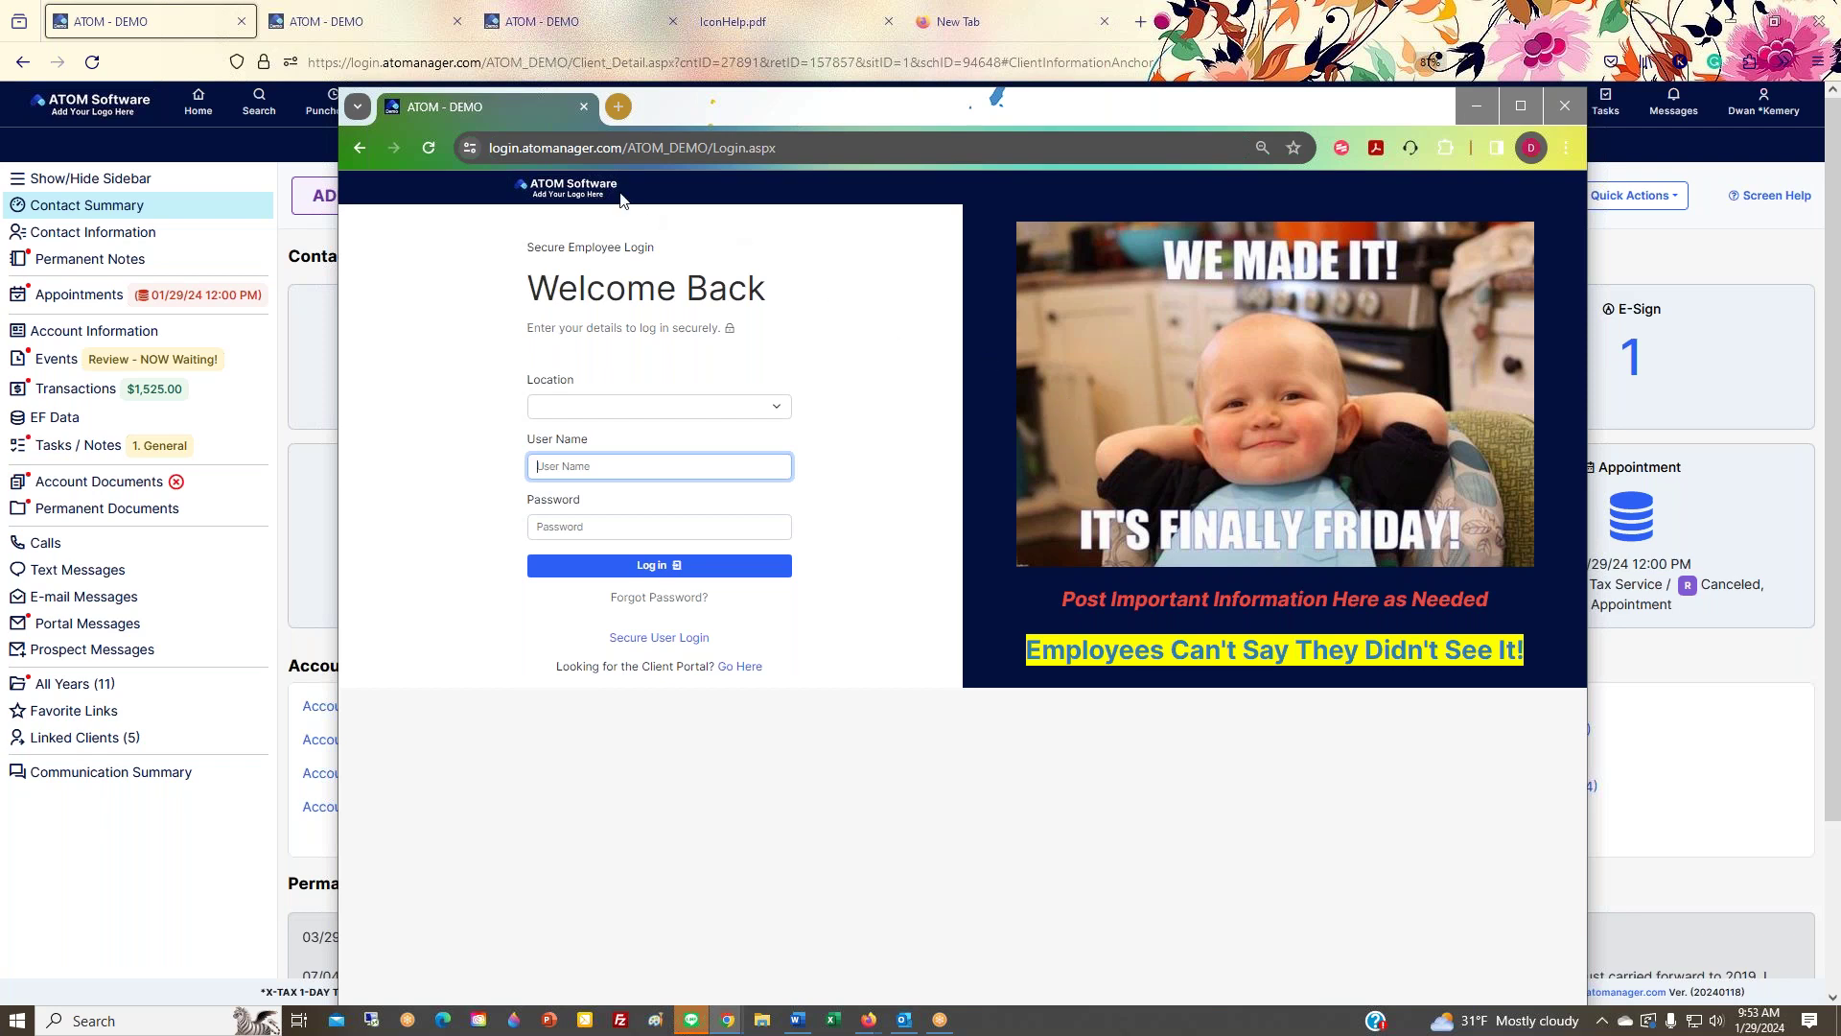
pyautogui.click(749, 670)
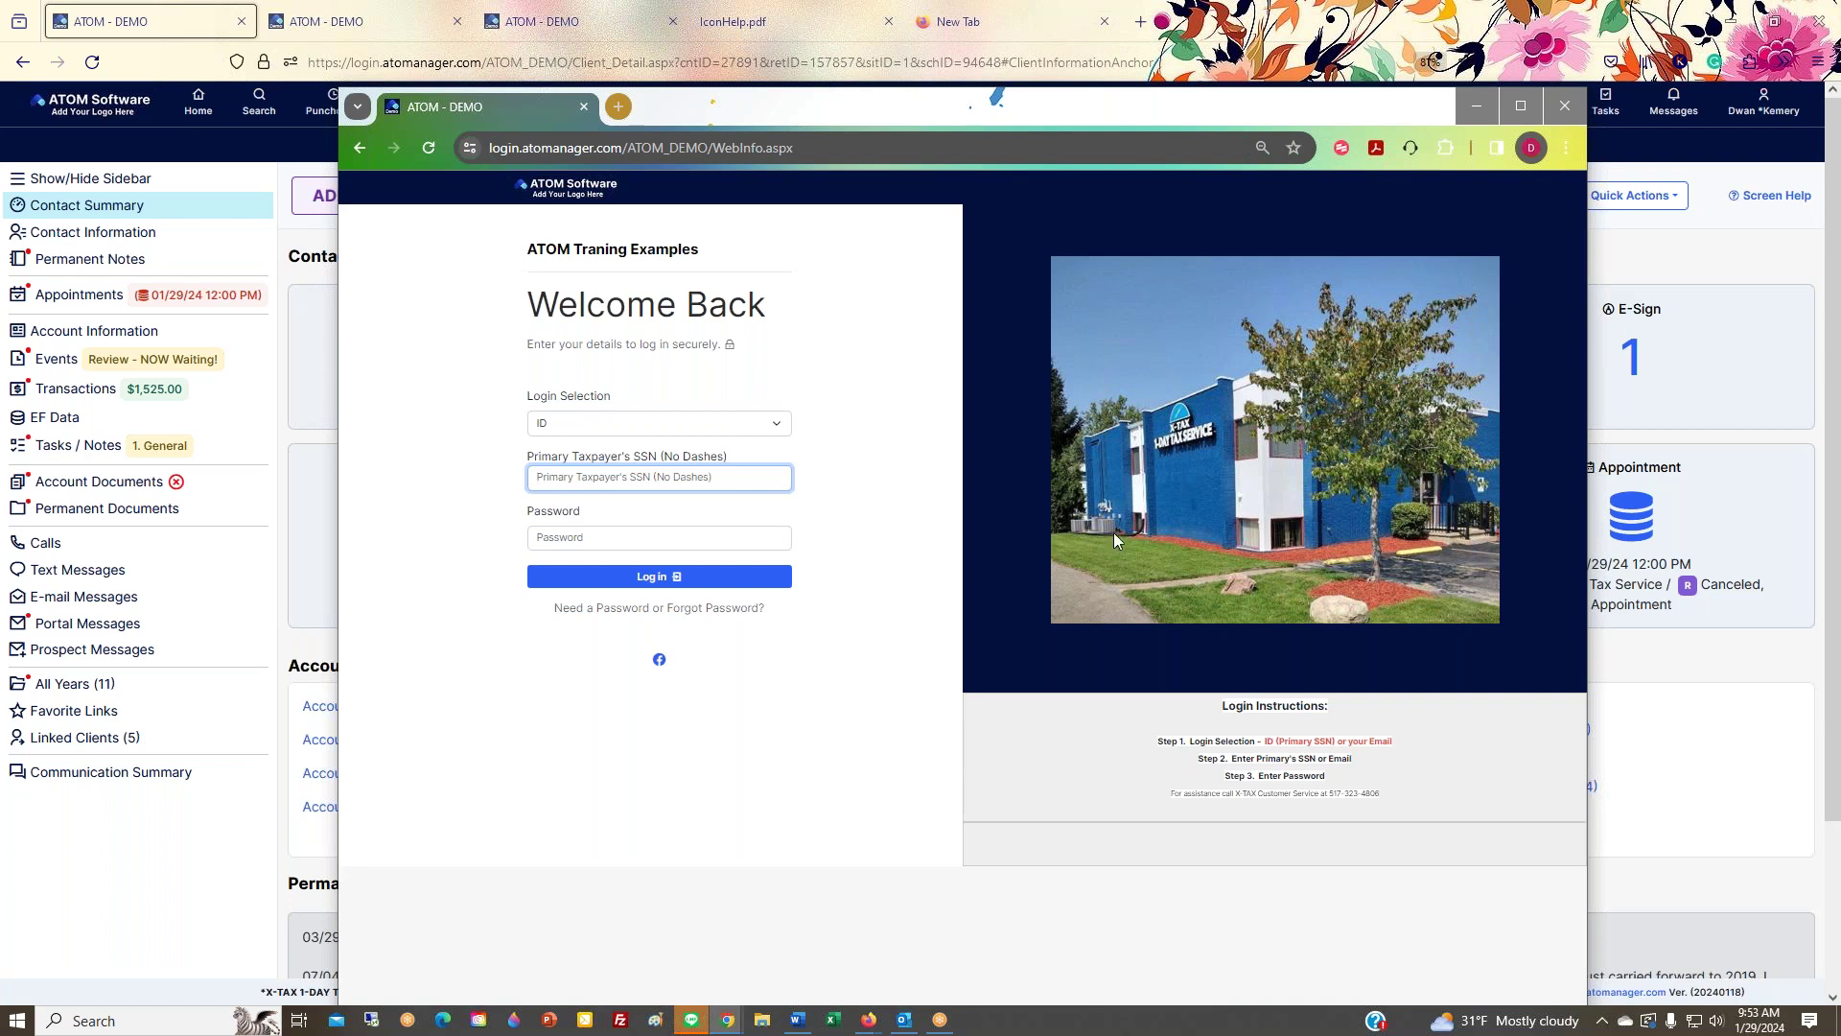
# Step: Change the preview address from WebInfo to Login to load the employee login page
pyautogui.click(758, 147)
pyautogui.doubleClick(758, 148)
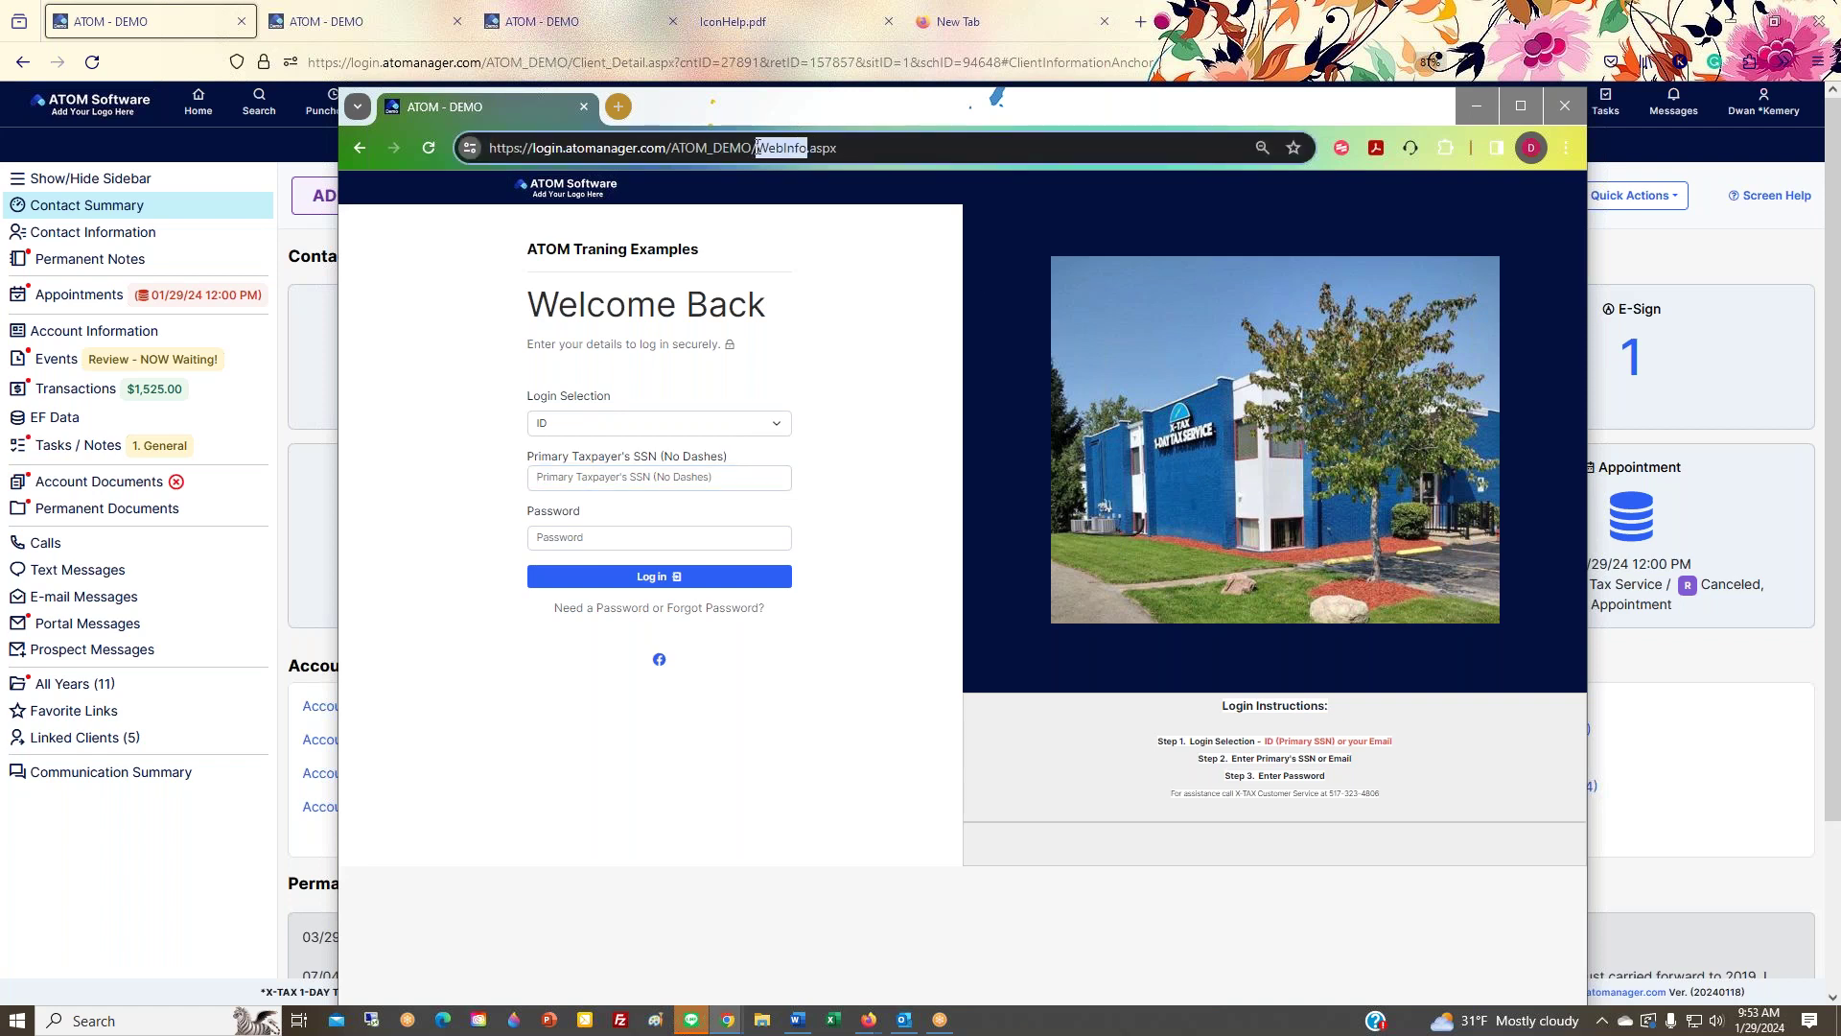
pyautogui.press('Right')
pyautogui.press('BackSpace')
pyautogui.press('BackSpace')
pyautogui.press('BackSpace')
pyautogui.press('BackSpace')
pyautogui.press('BackSpace')
pyautogui.press('BackSpace')
pyautogui.press('BackSpace')
pyautogui.write('Login')
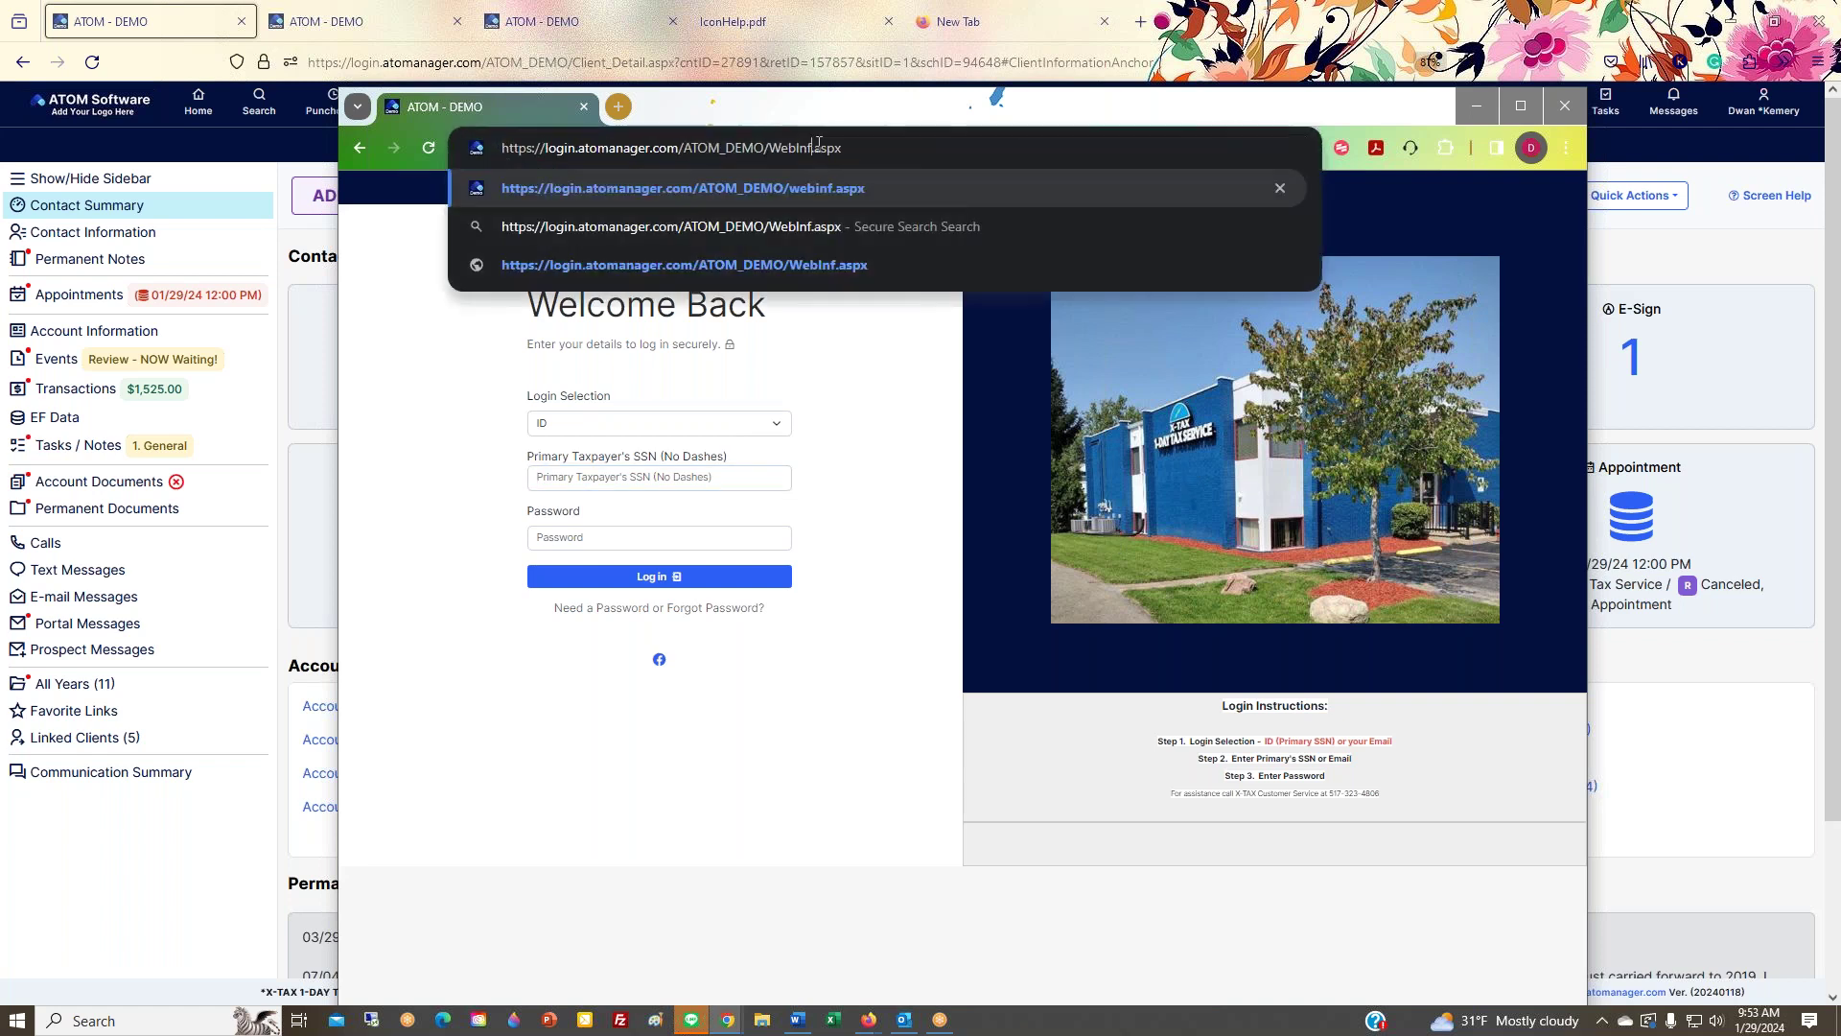
pyautogui.press('Return')
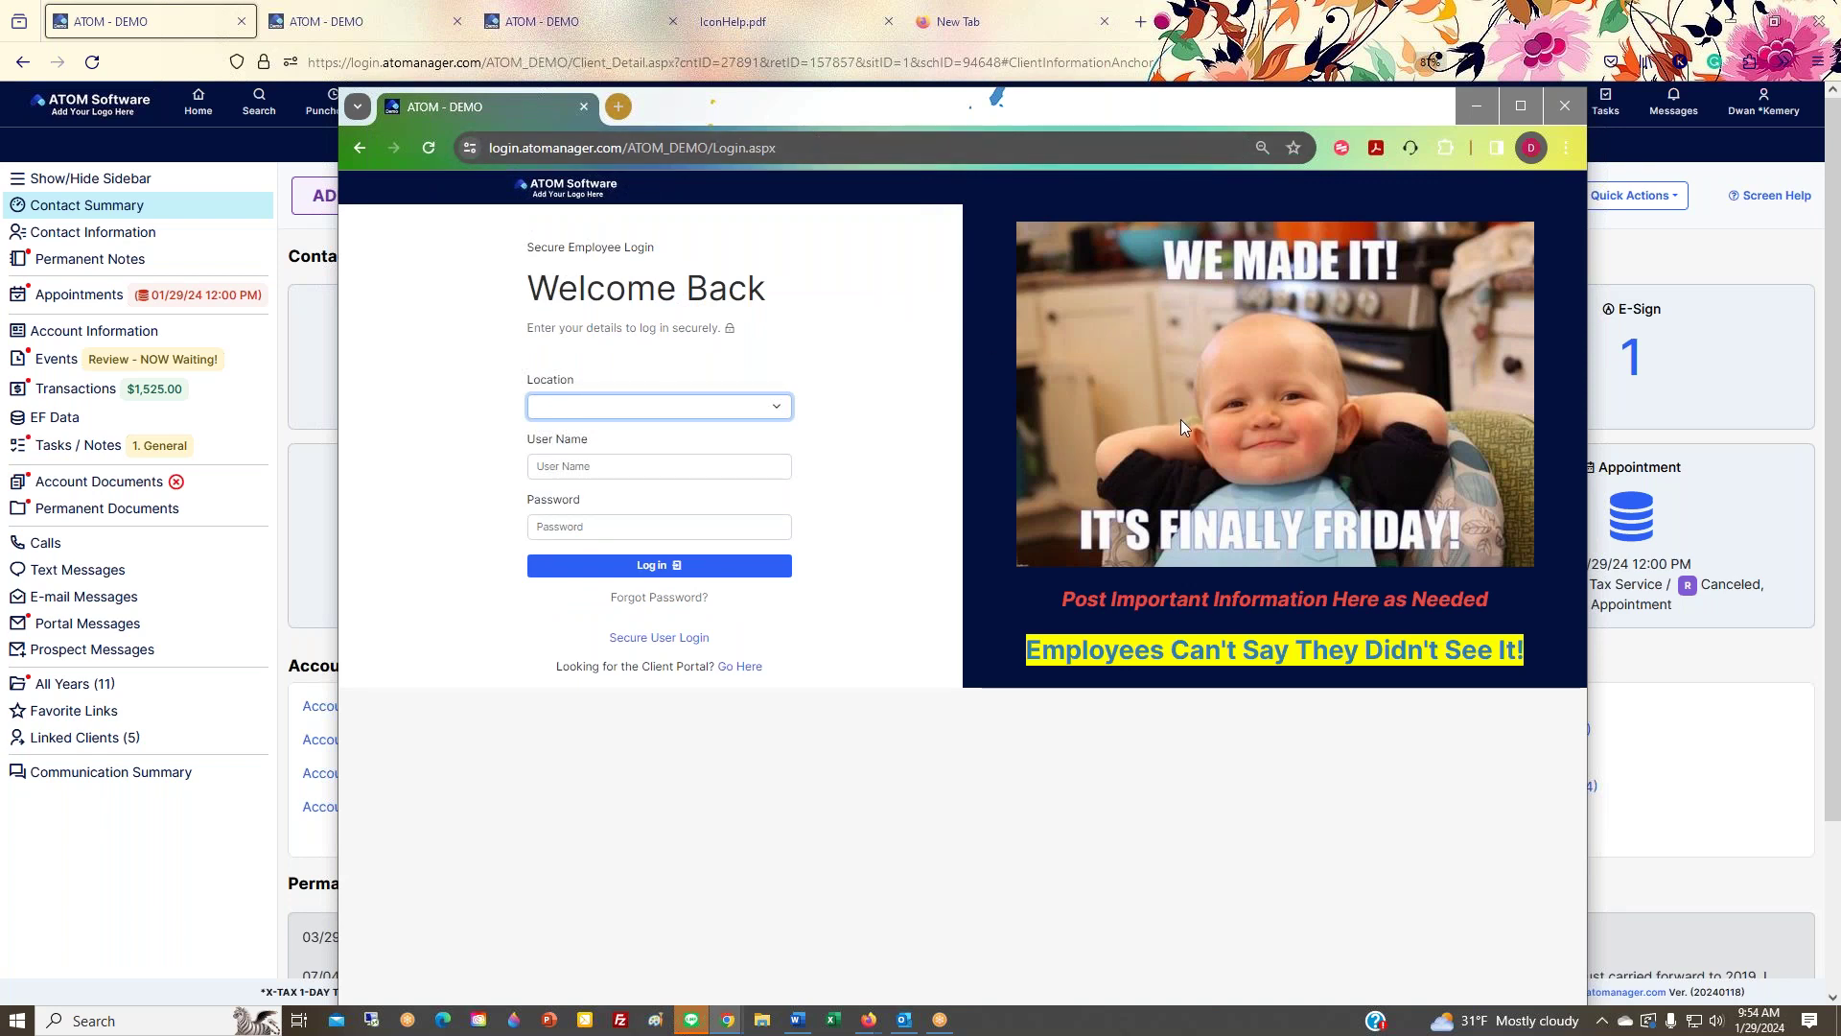
# Step: Follow the client portal prompt again, then close the login preview window
pyautogui.moveTo(559, 668); pyautogui.dragTo(778, 681)
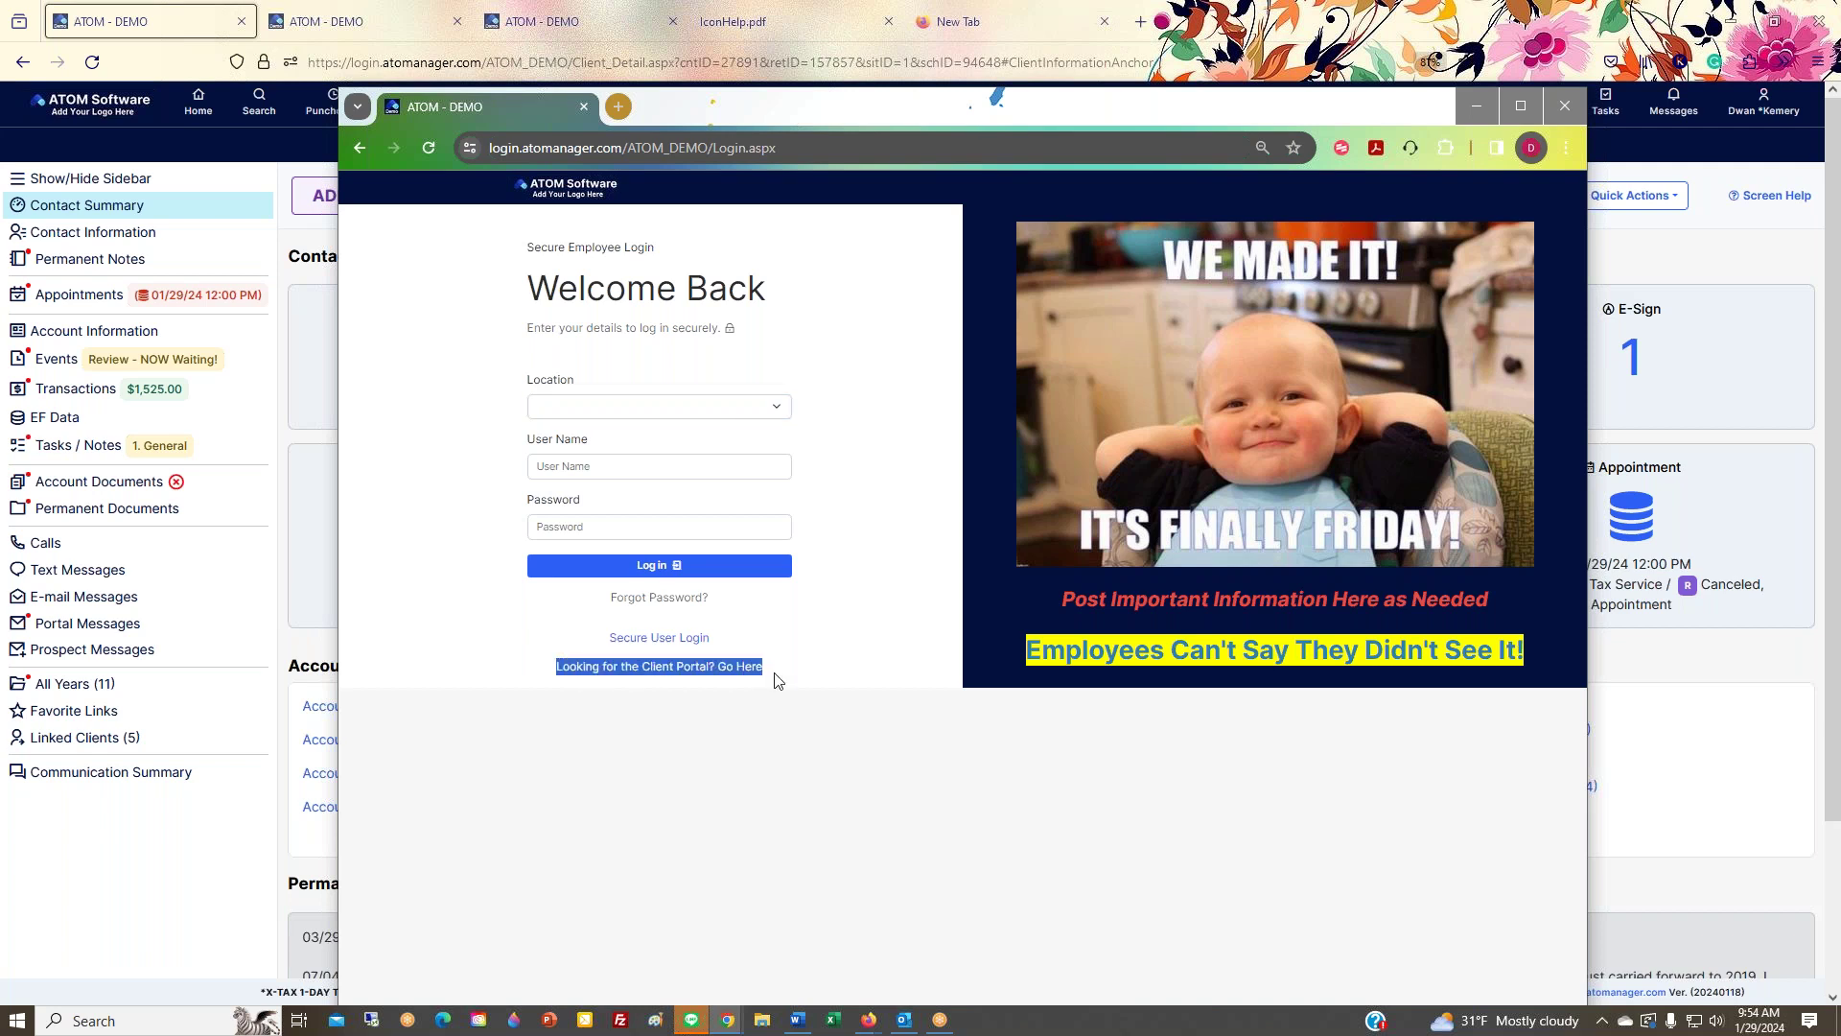
pyautogui.click(758, 703)
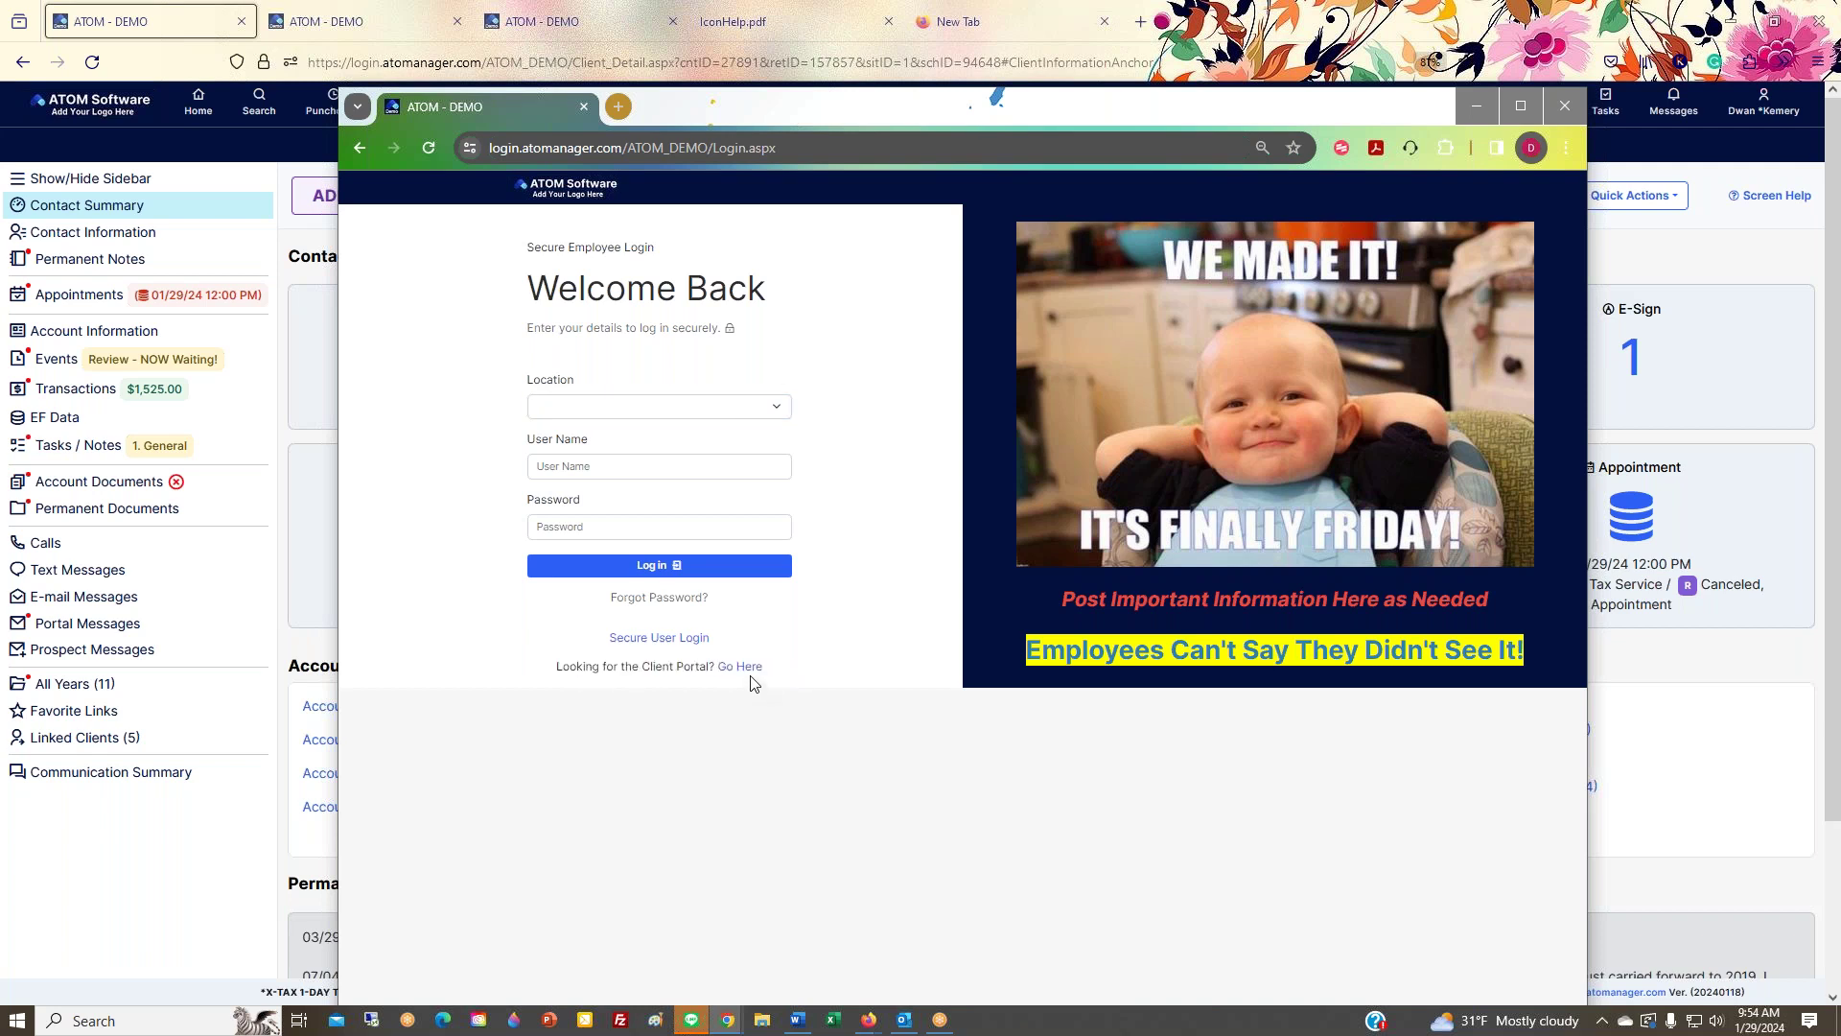
pyautogui.click(749, 667)
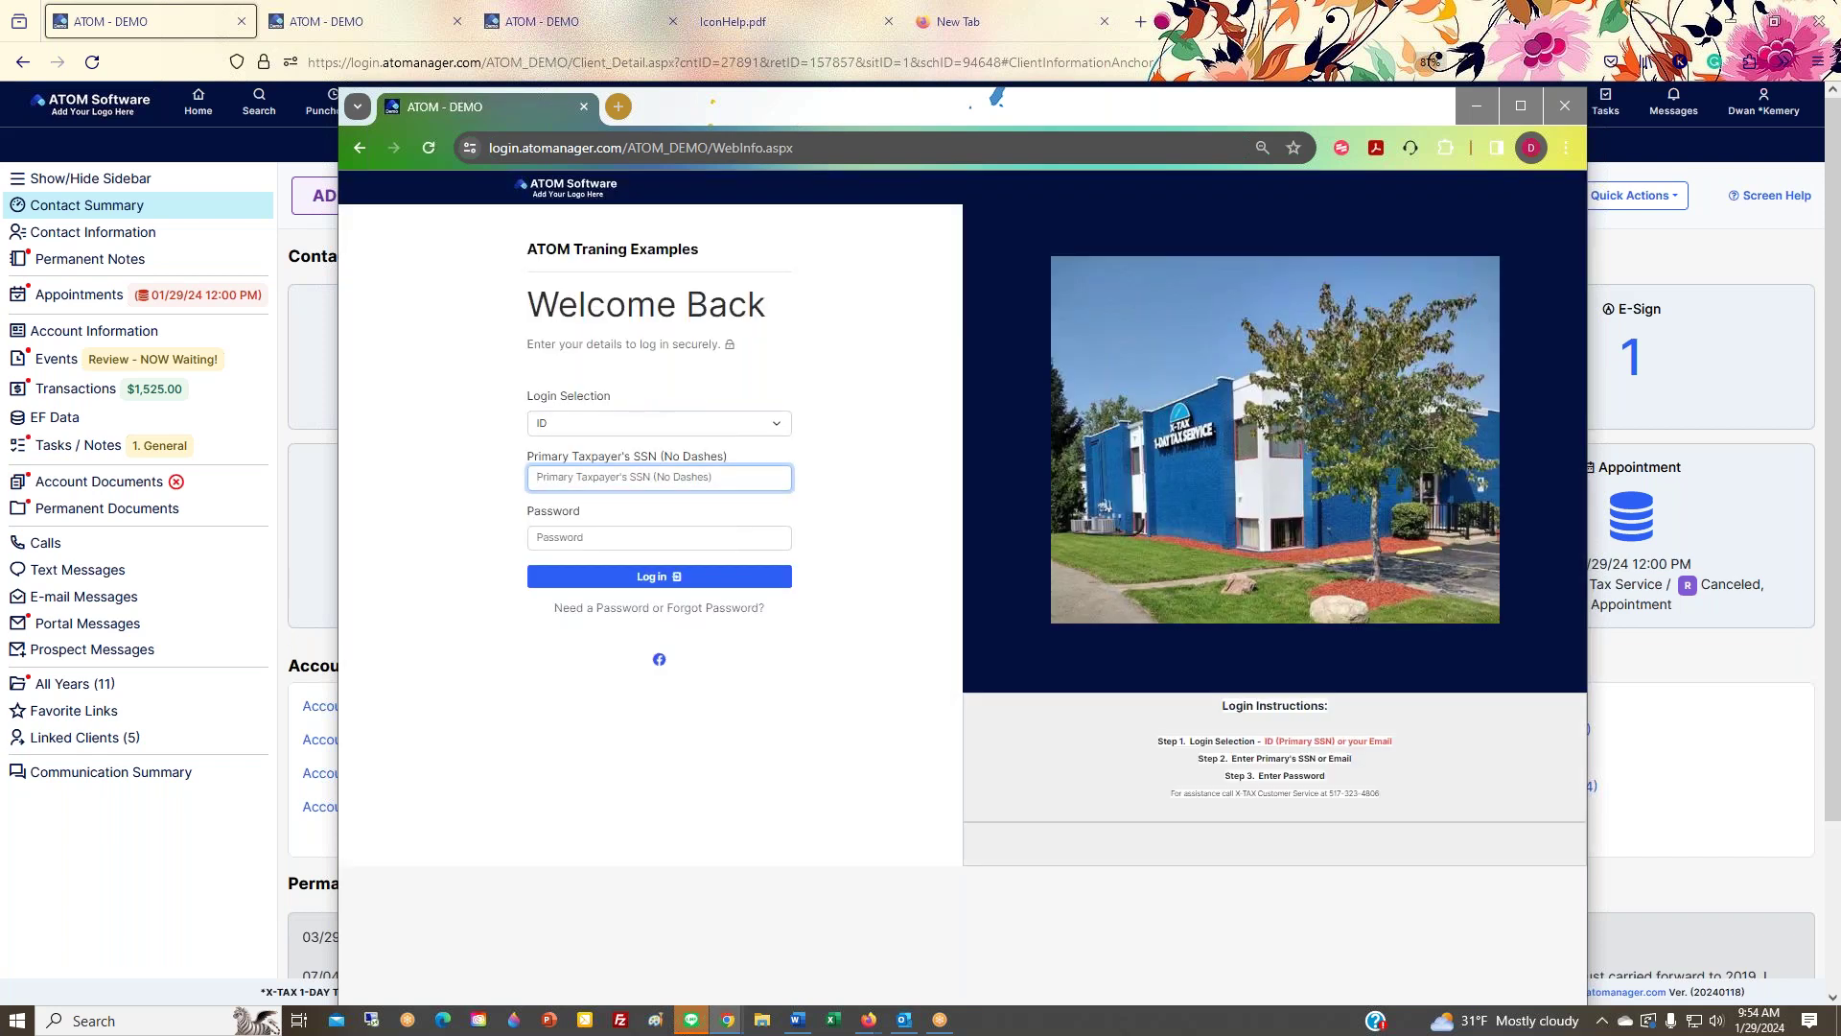
pyautogui.click(1565, 107)
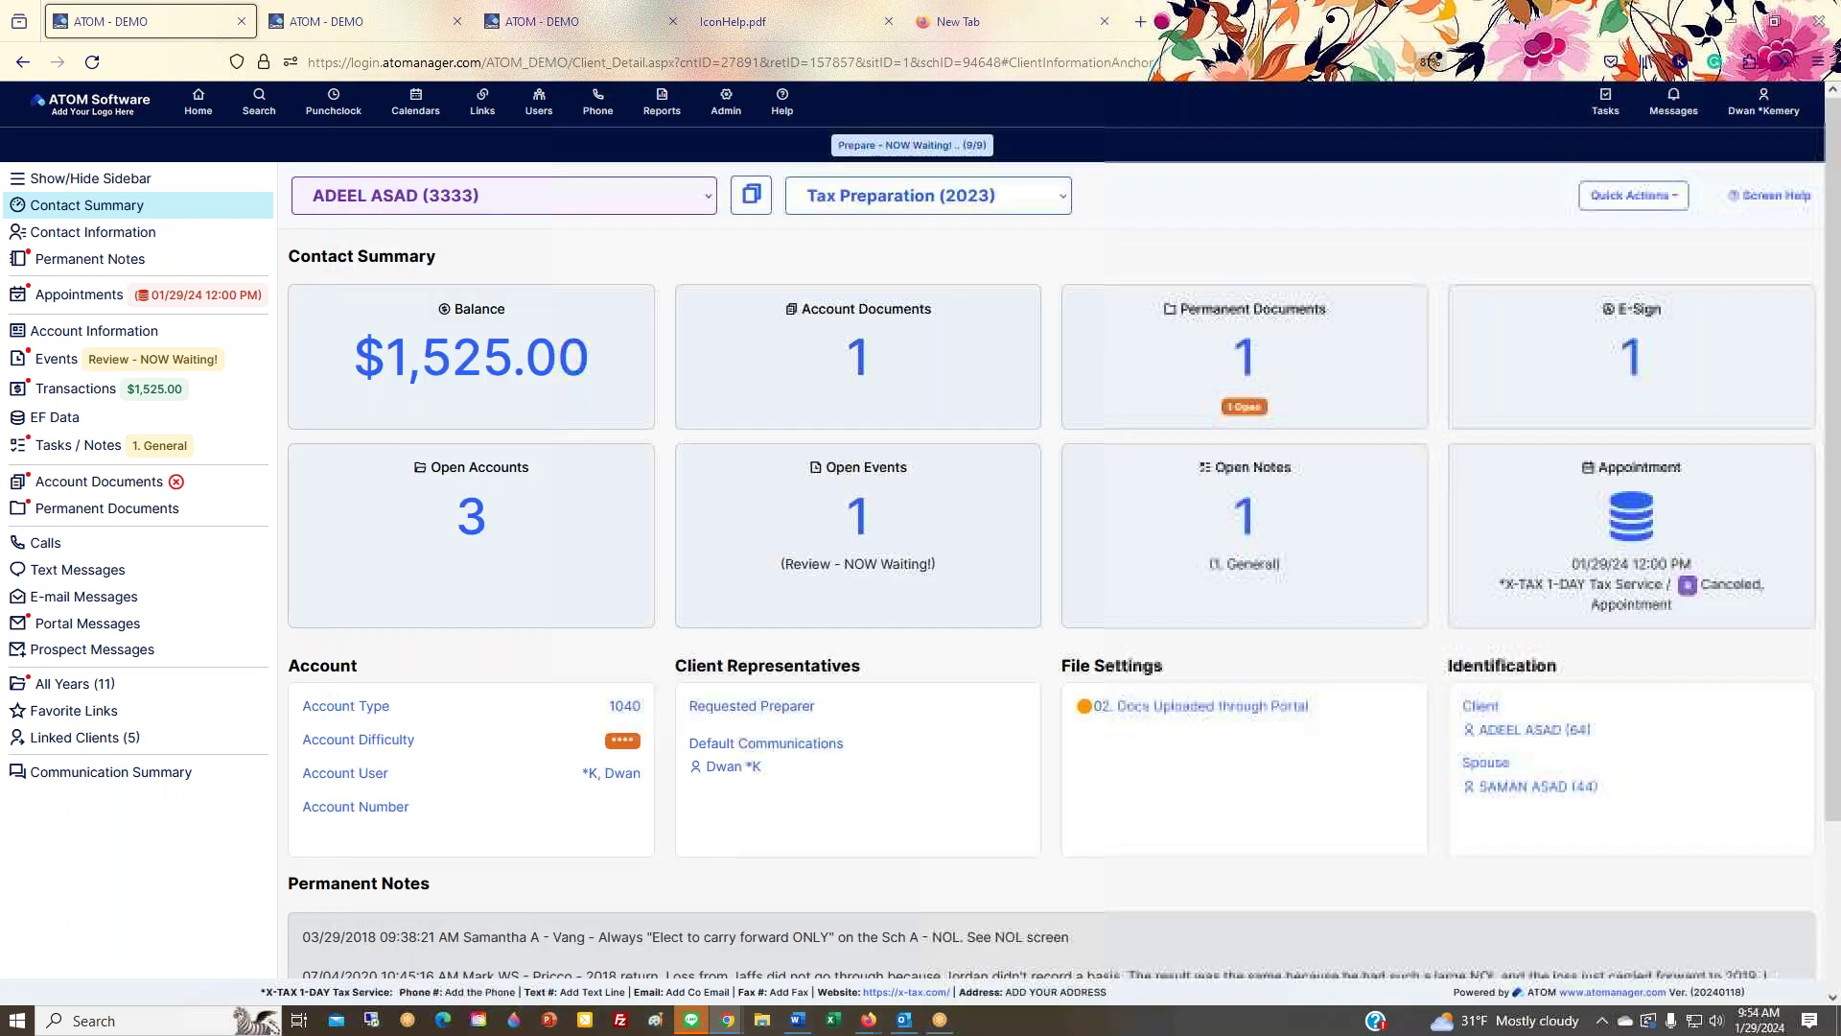
# Step: Open Admin > Core Configuration > Security Configuration and select the Login Announcement image
pyautogui.click(619, 29)
pyautogui.moveTo(726, 103)
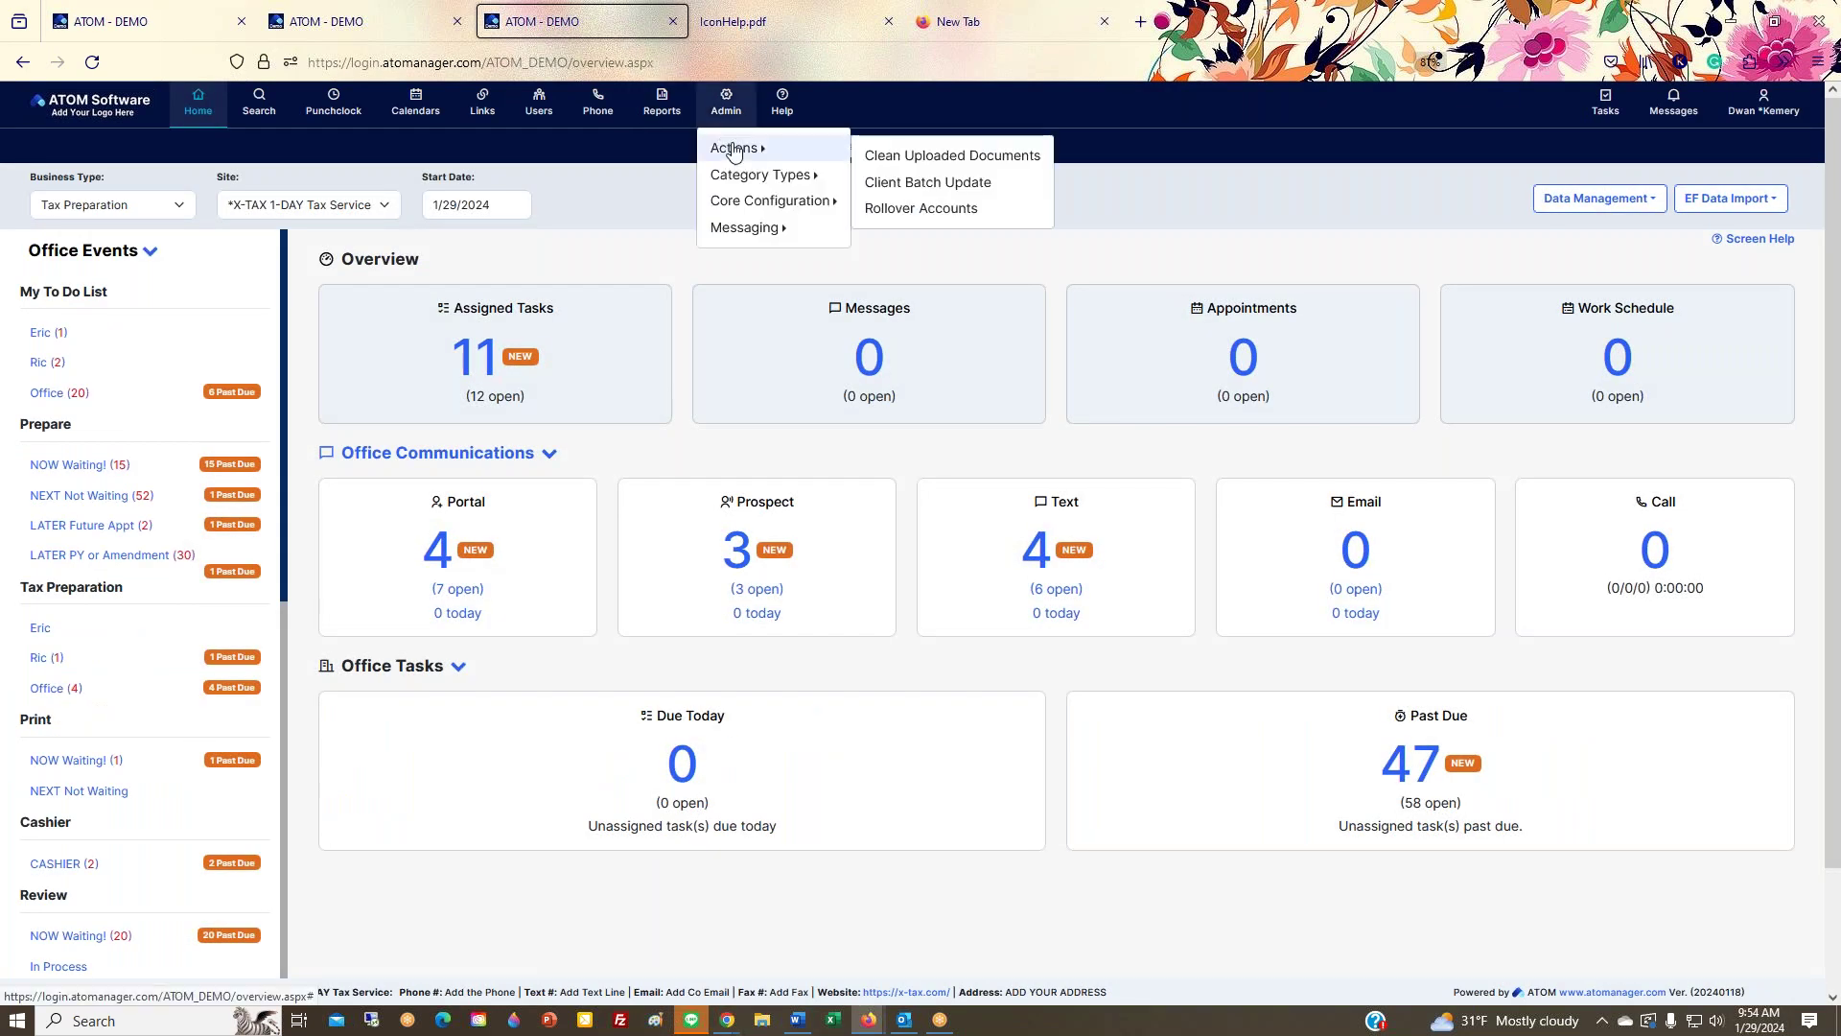
pyautogui.moveTo(749, 205)
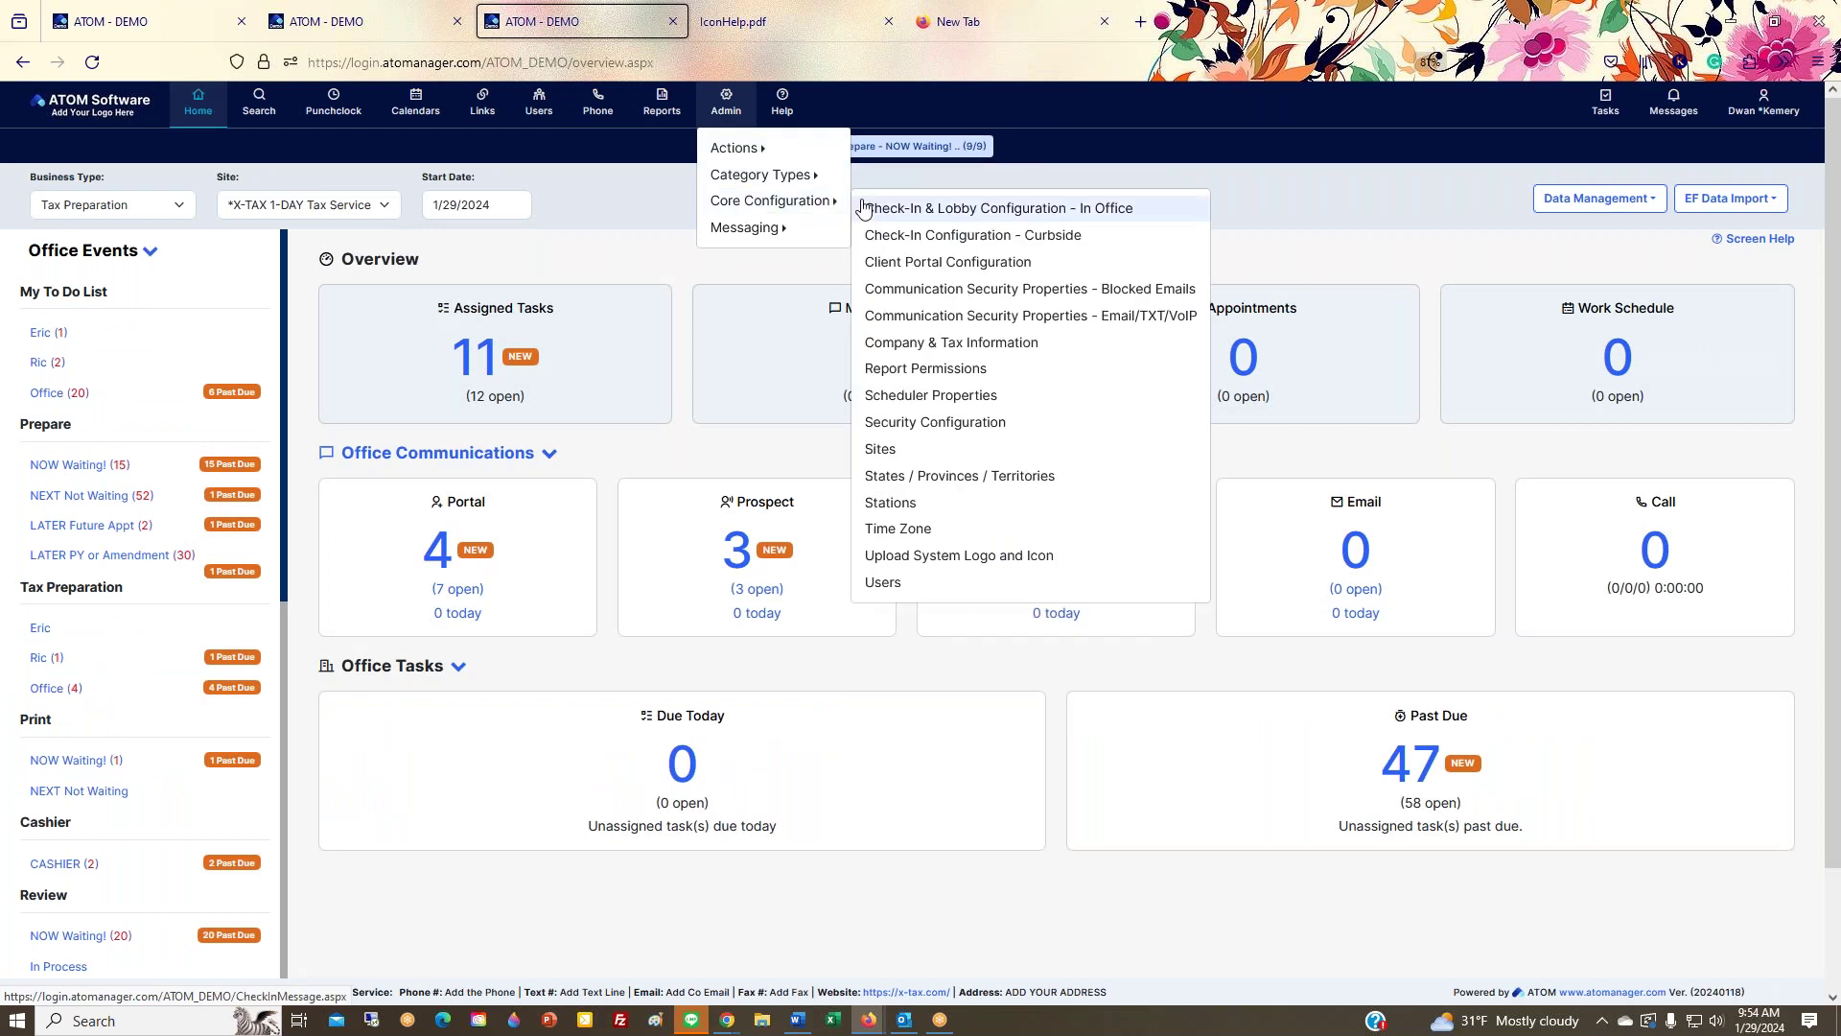
pyautogui.click(913, 435)
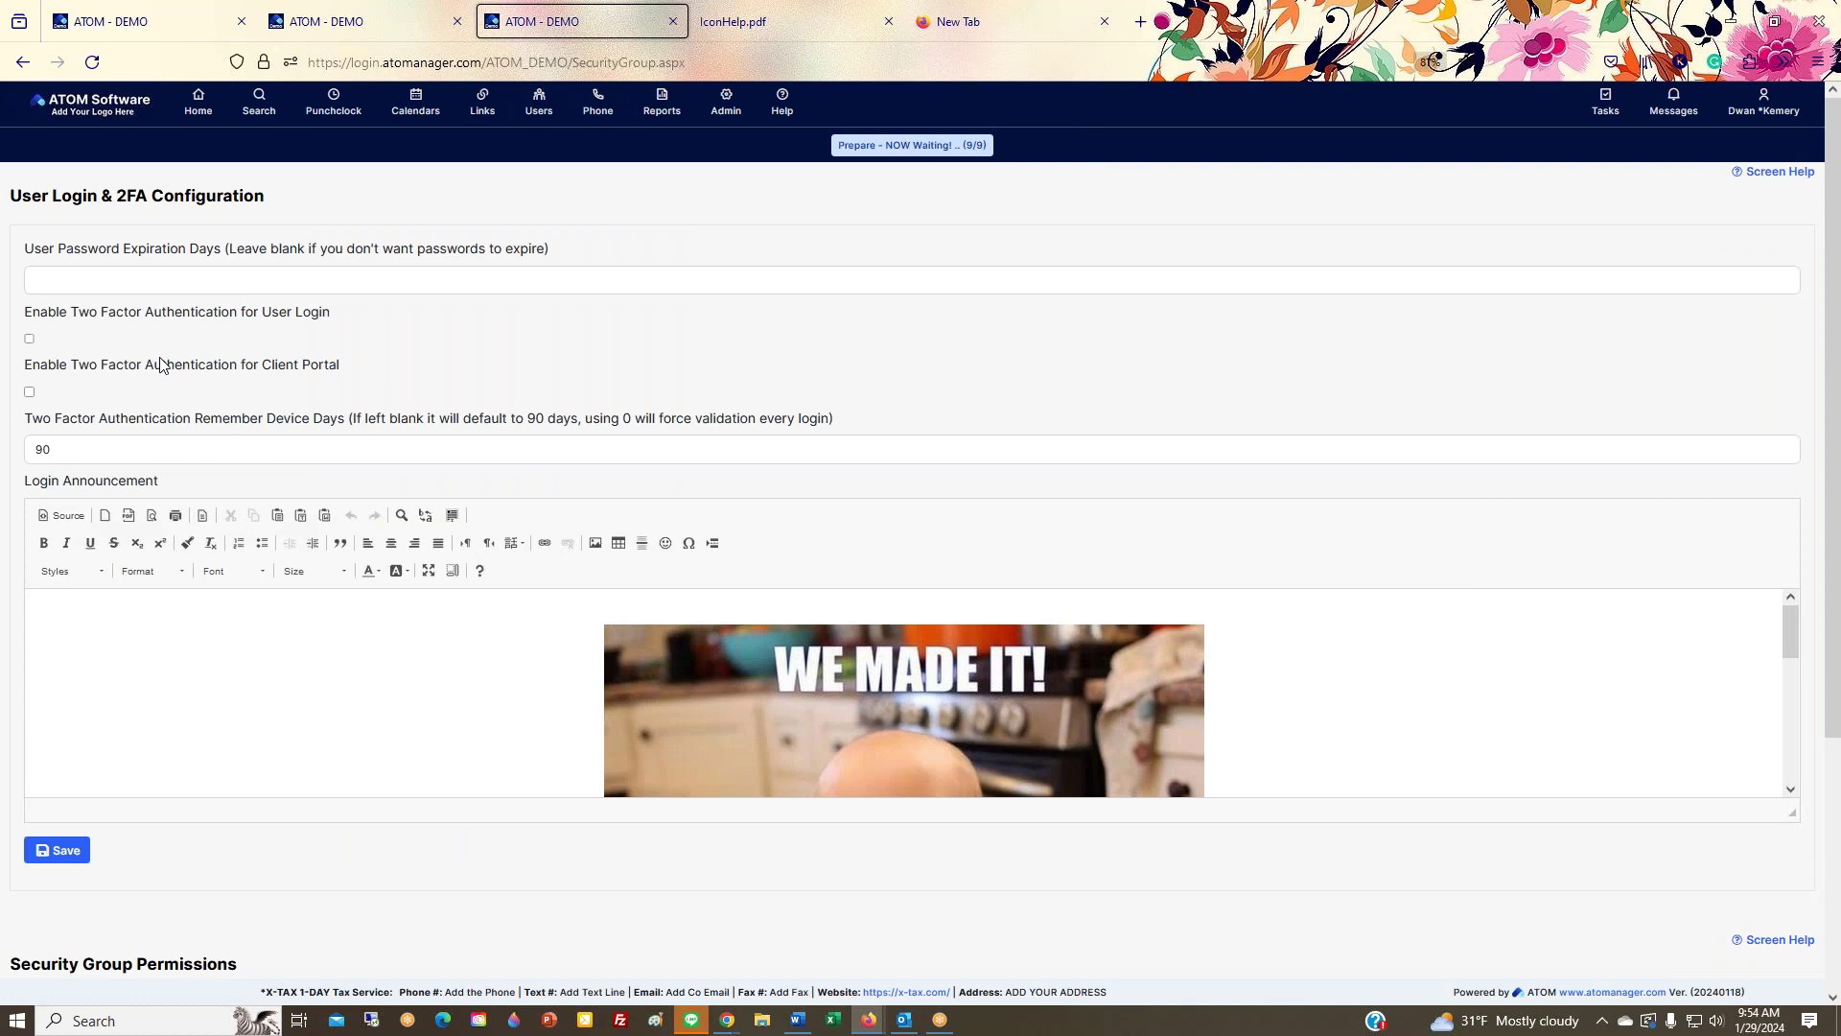
pyautogui.click(198, 280)
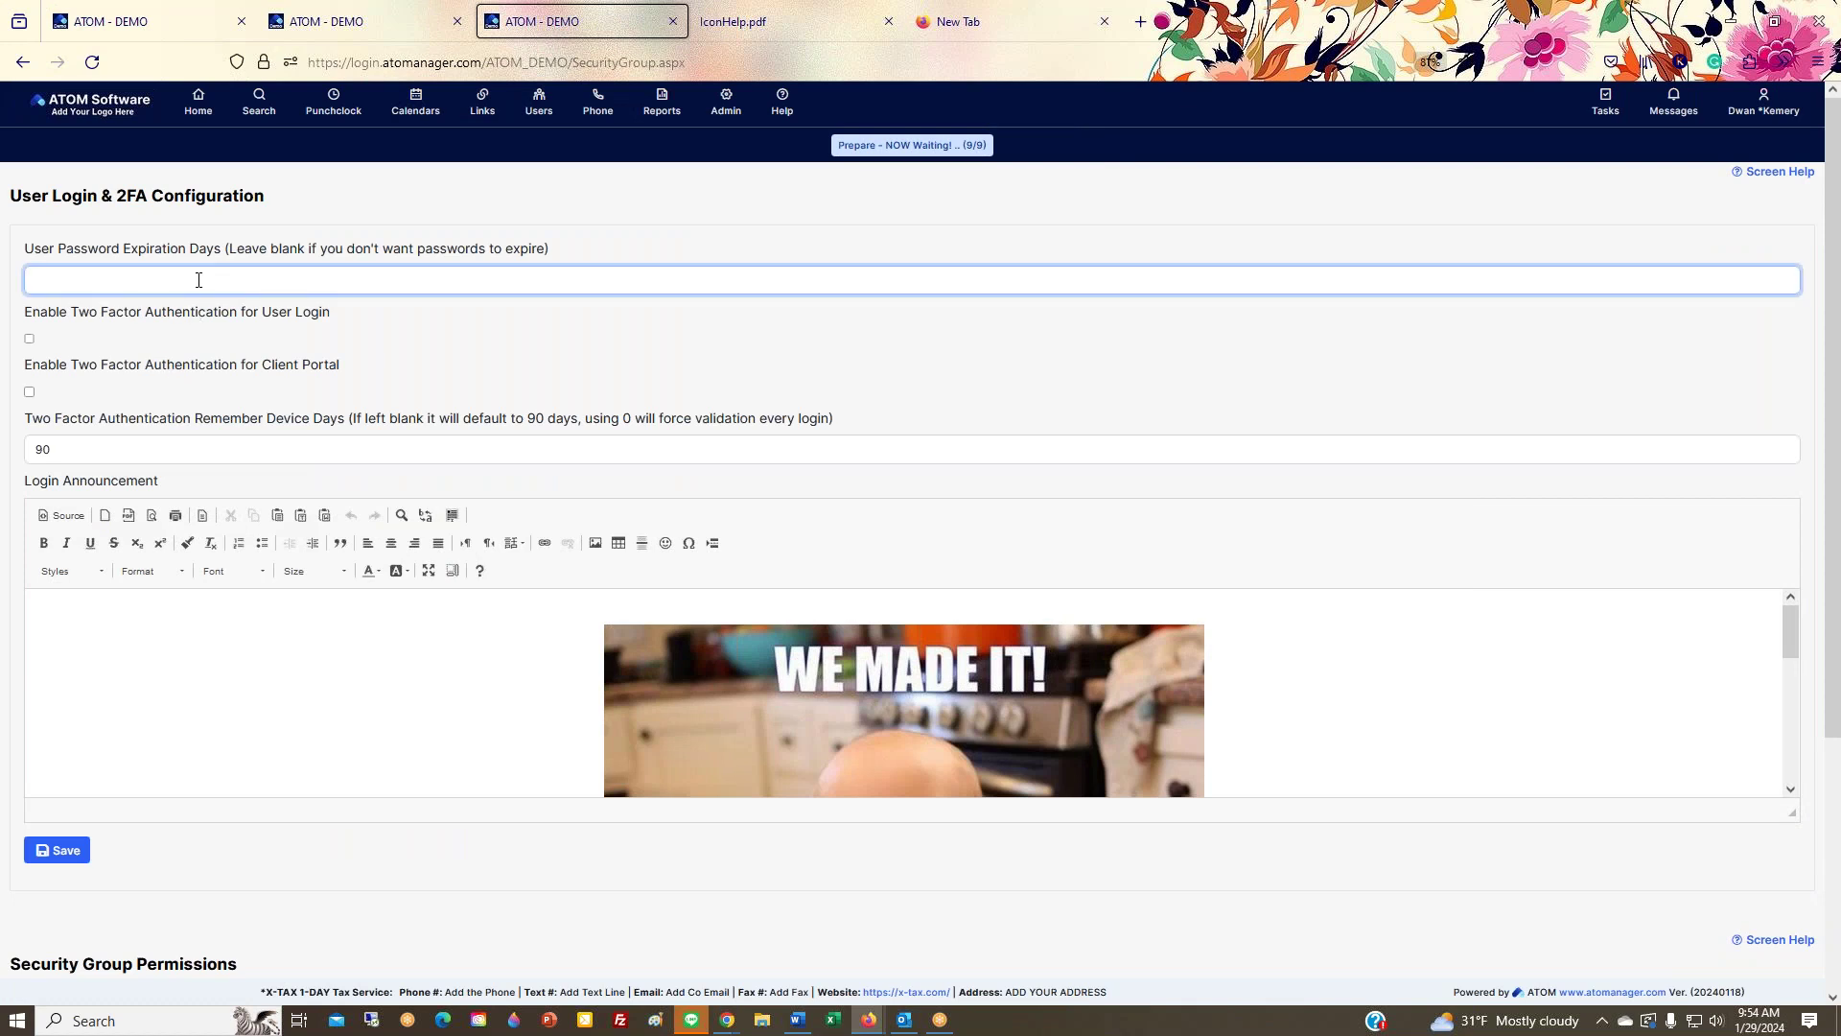
pyautogui.scroll(-2, 522, 651)
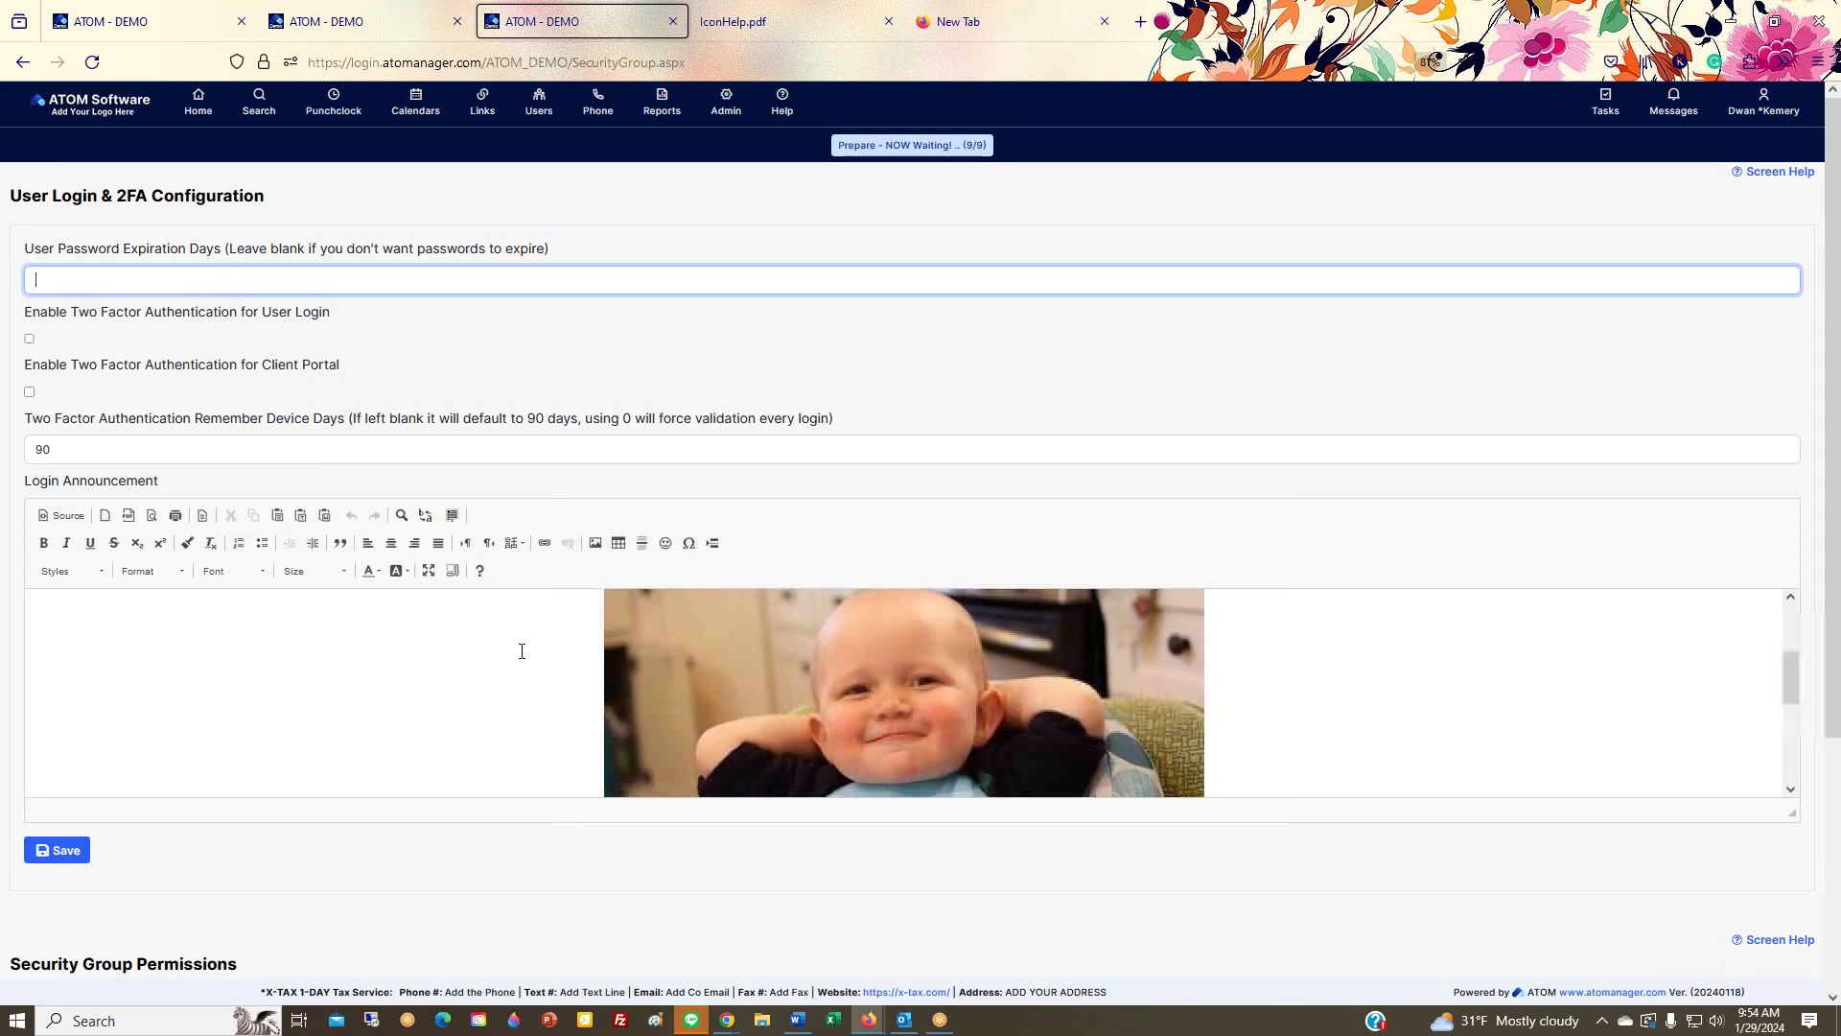
pyautogui.click(899, 733)
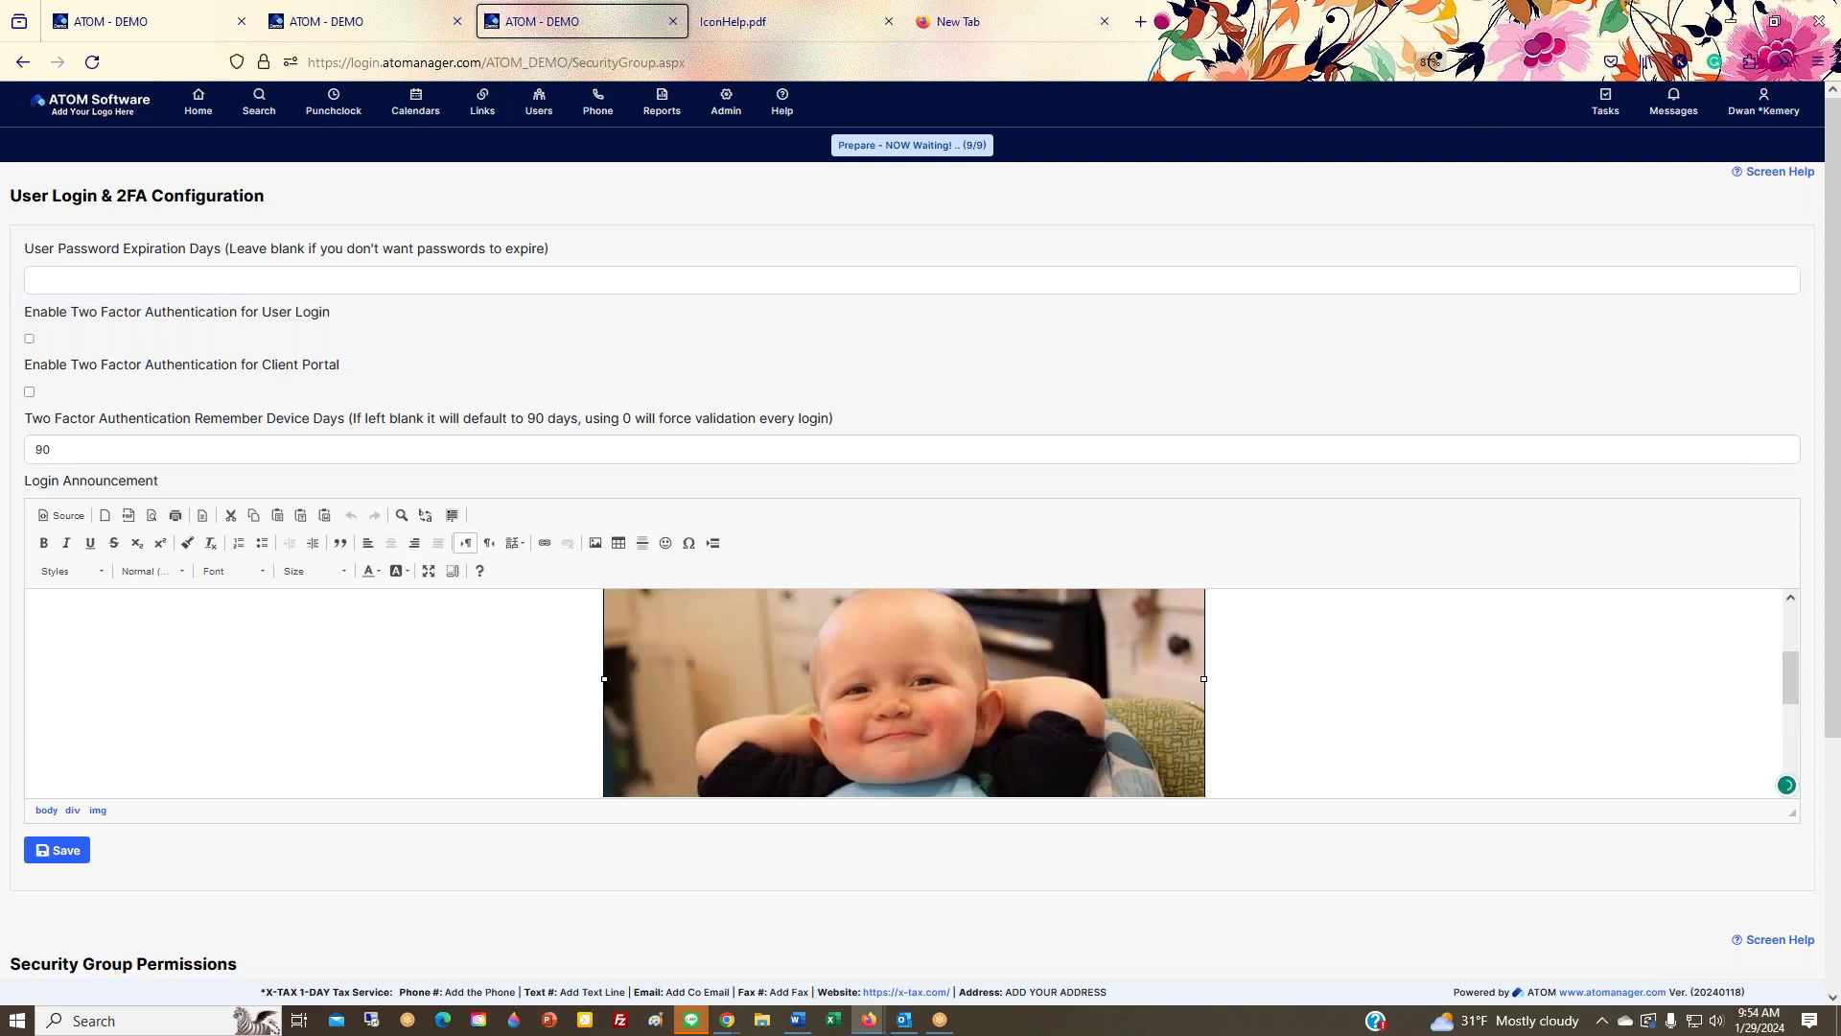
# Step: Search Google for 'monday work meme' and paste the first image over the Login Announcement's baby image
pyautogui.click(1010, 21)
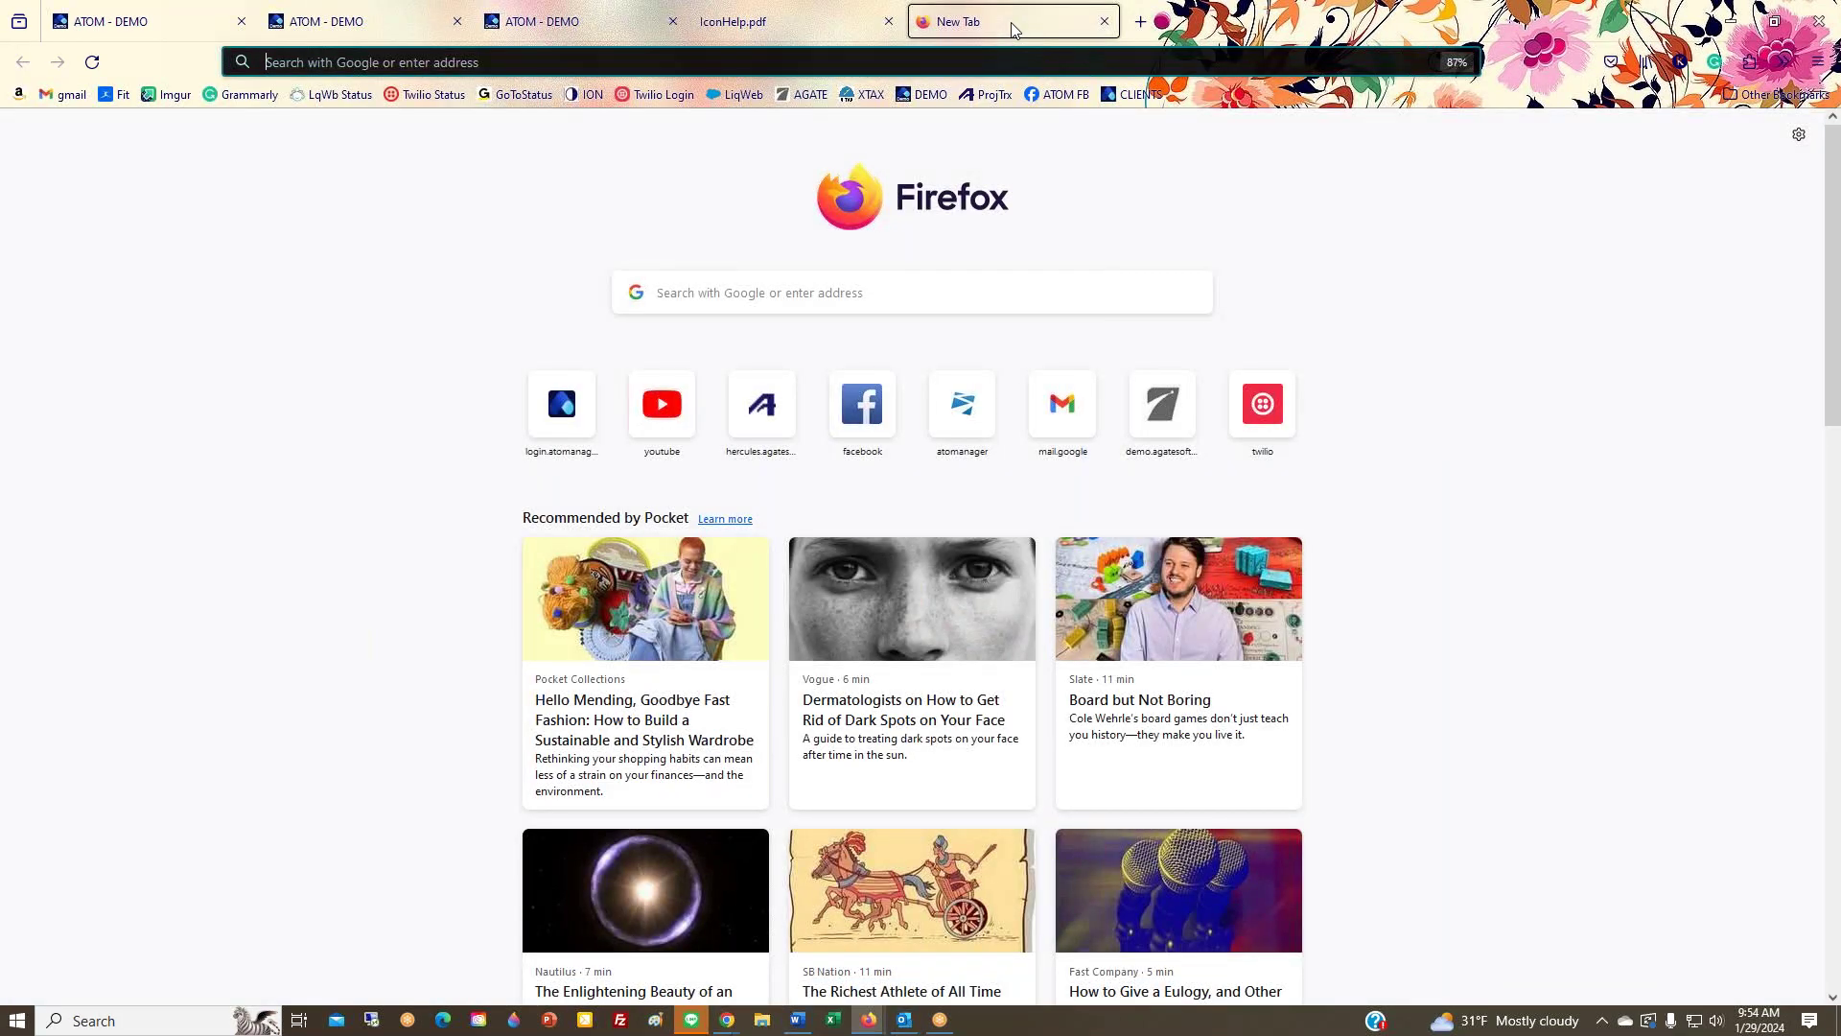
pyautogui.write('monday work meme')
pyautogui.press('Return')
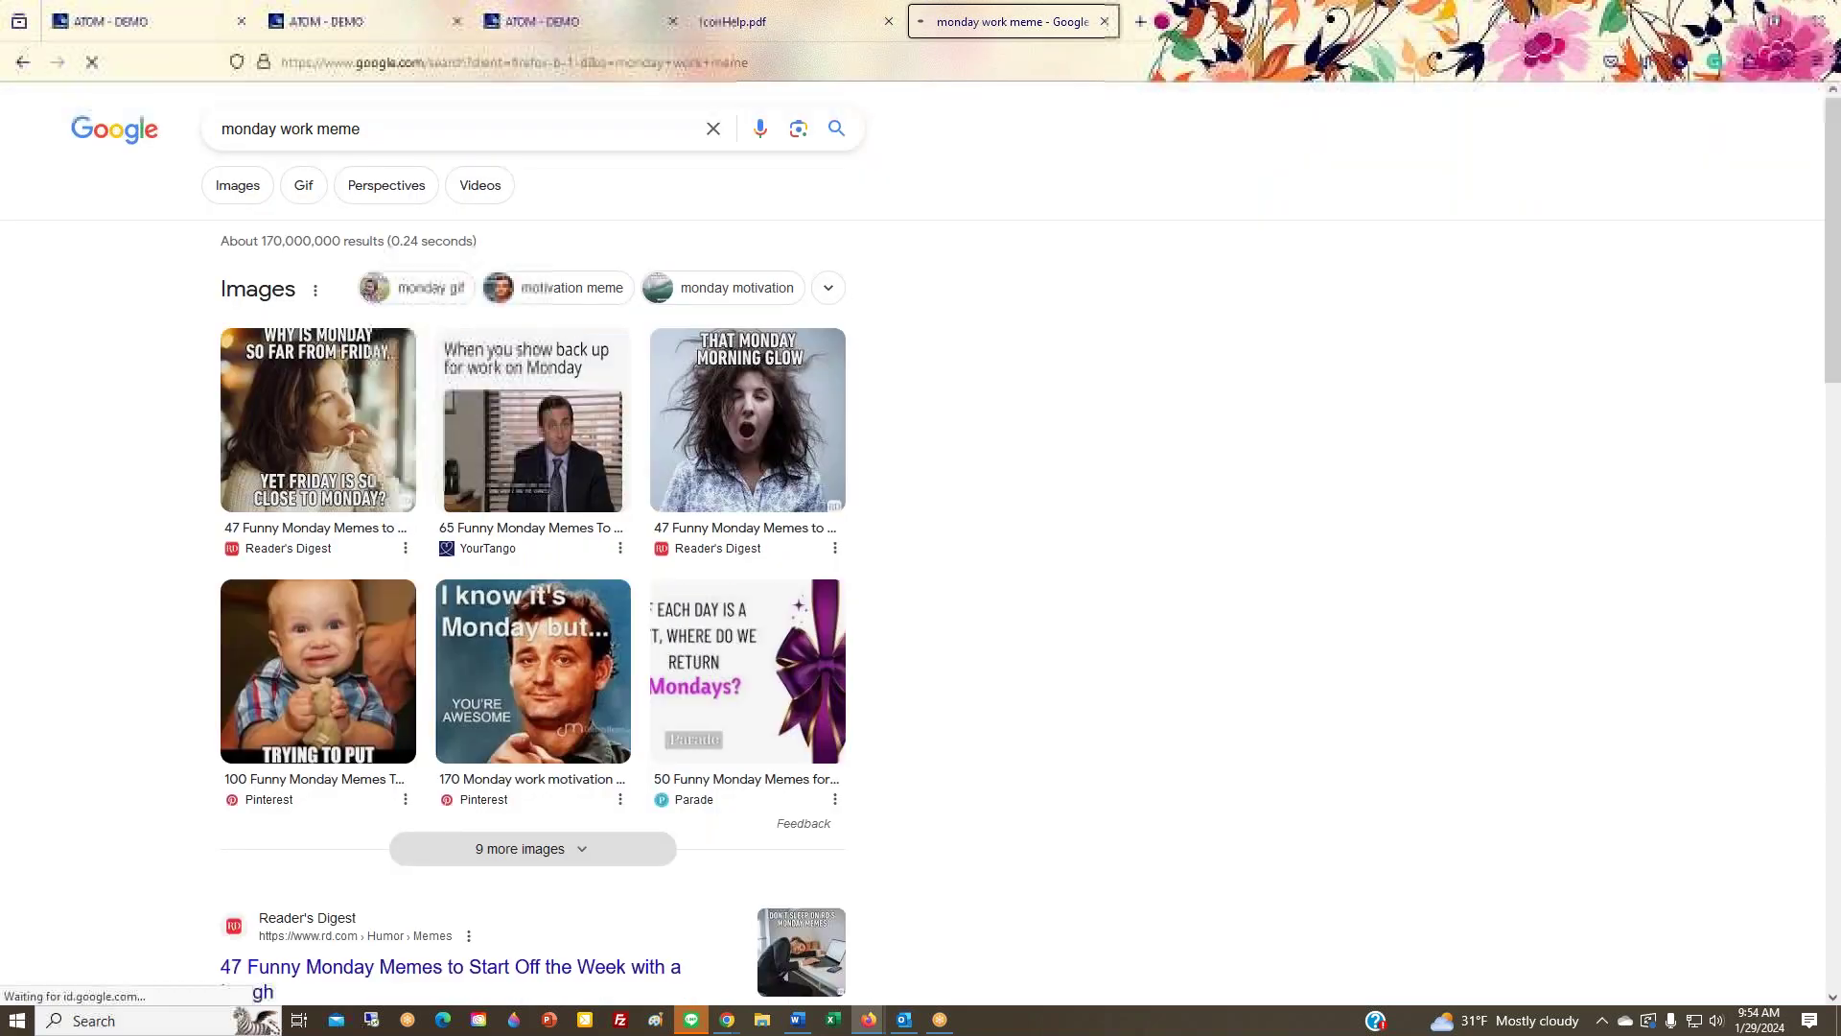
pyautogui.rightClick(332, 417)
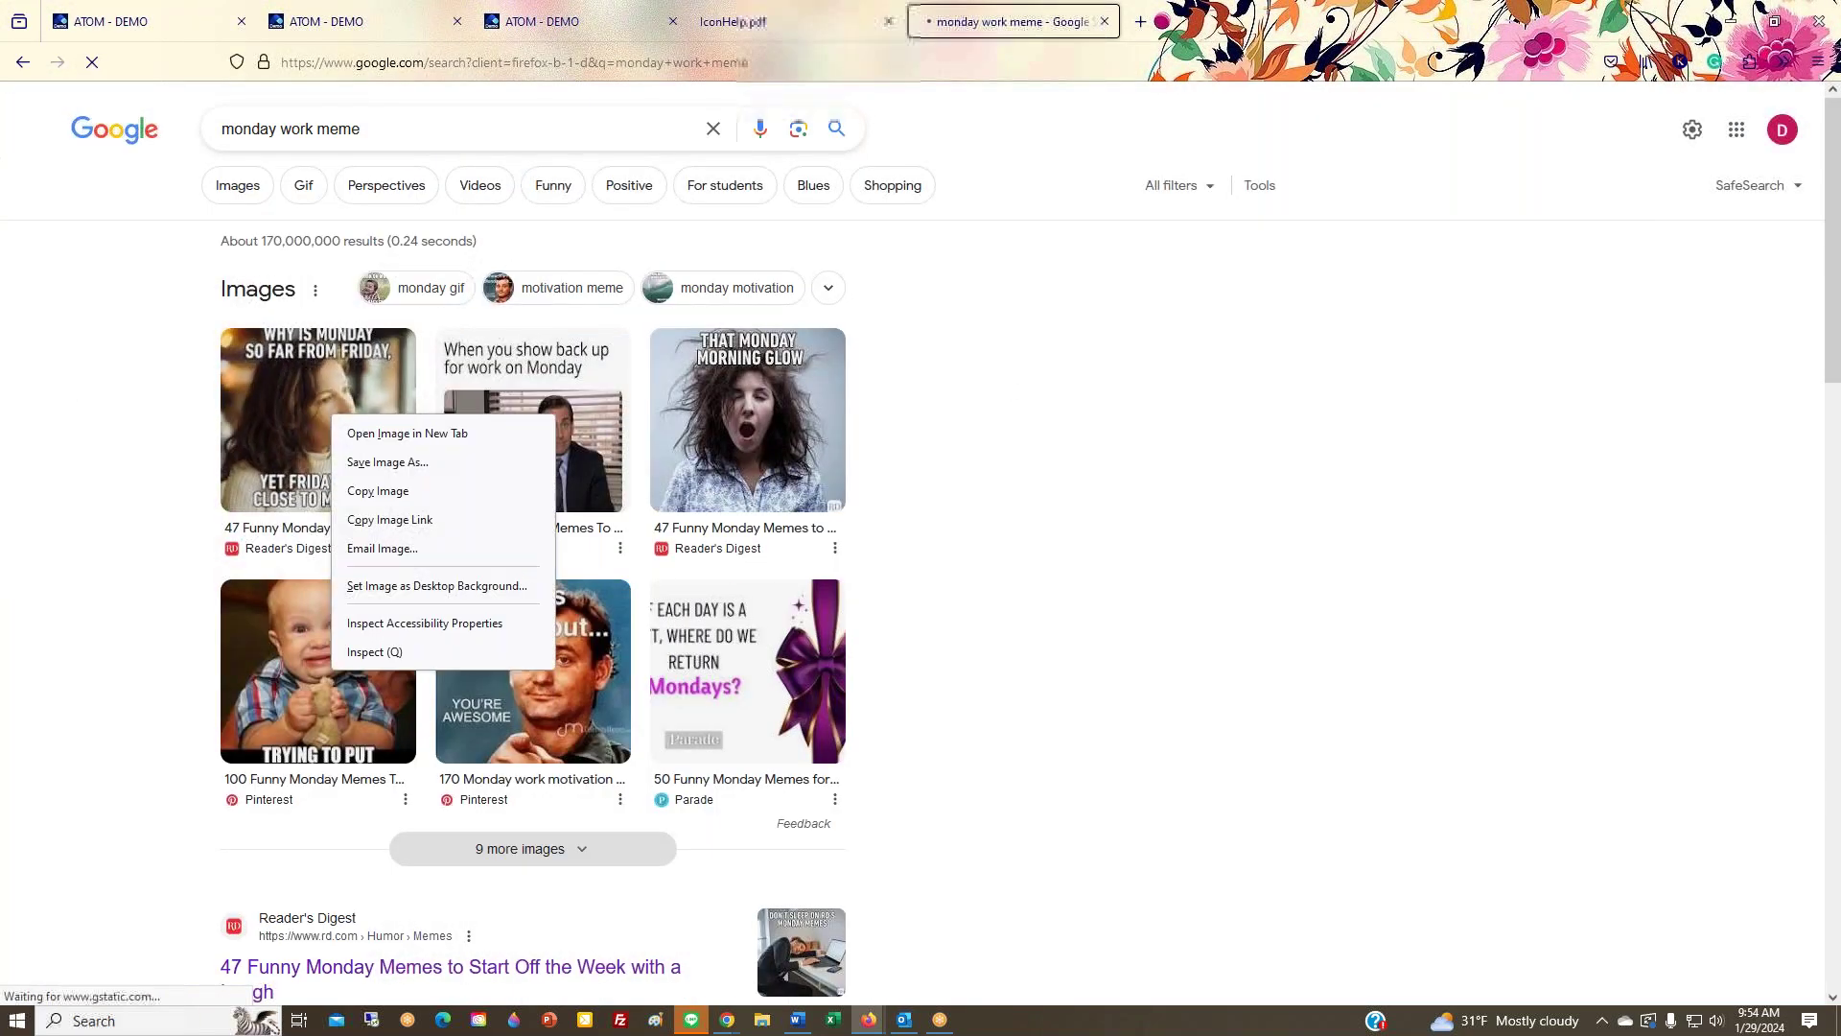
pyautogui.click(376, 491)
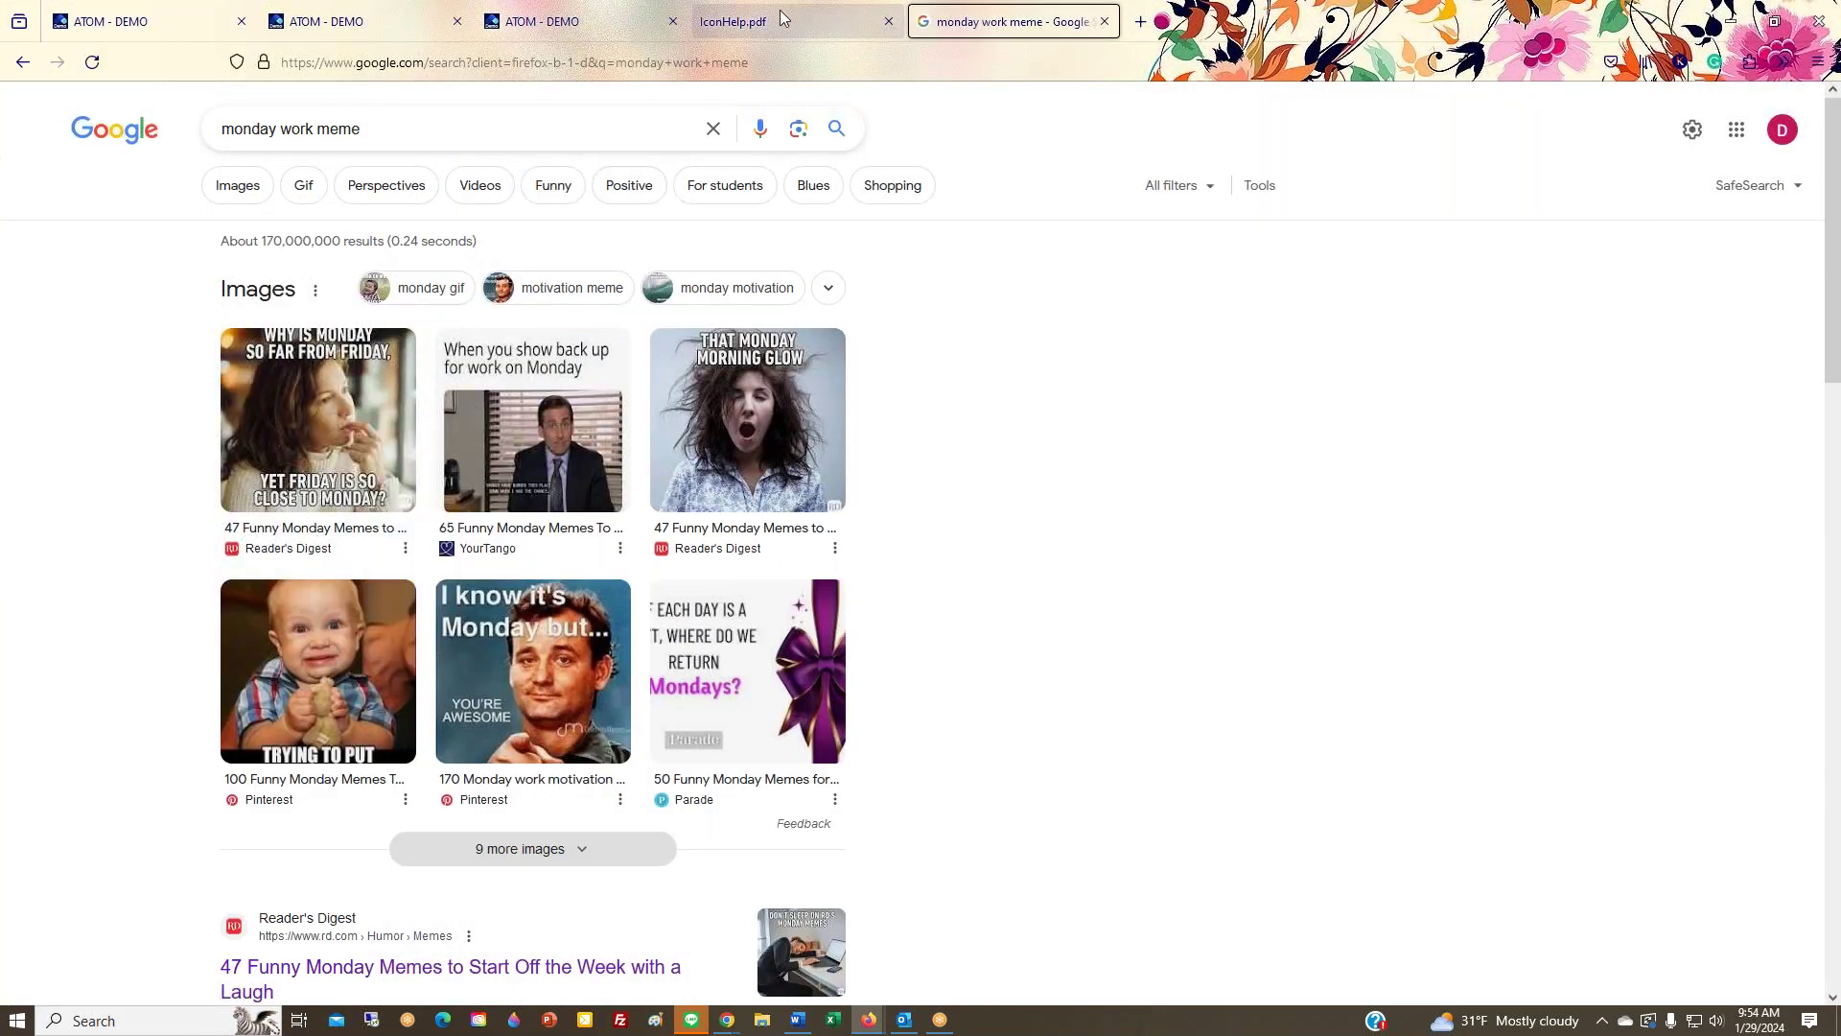
pyautogui.click(613, 21)
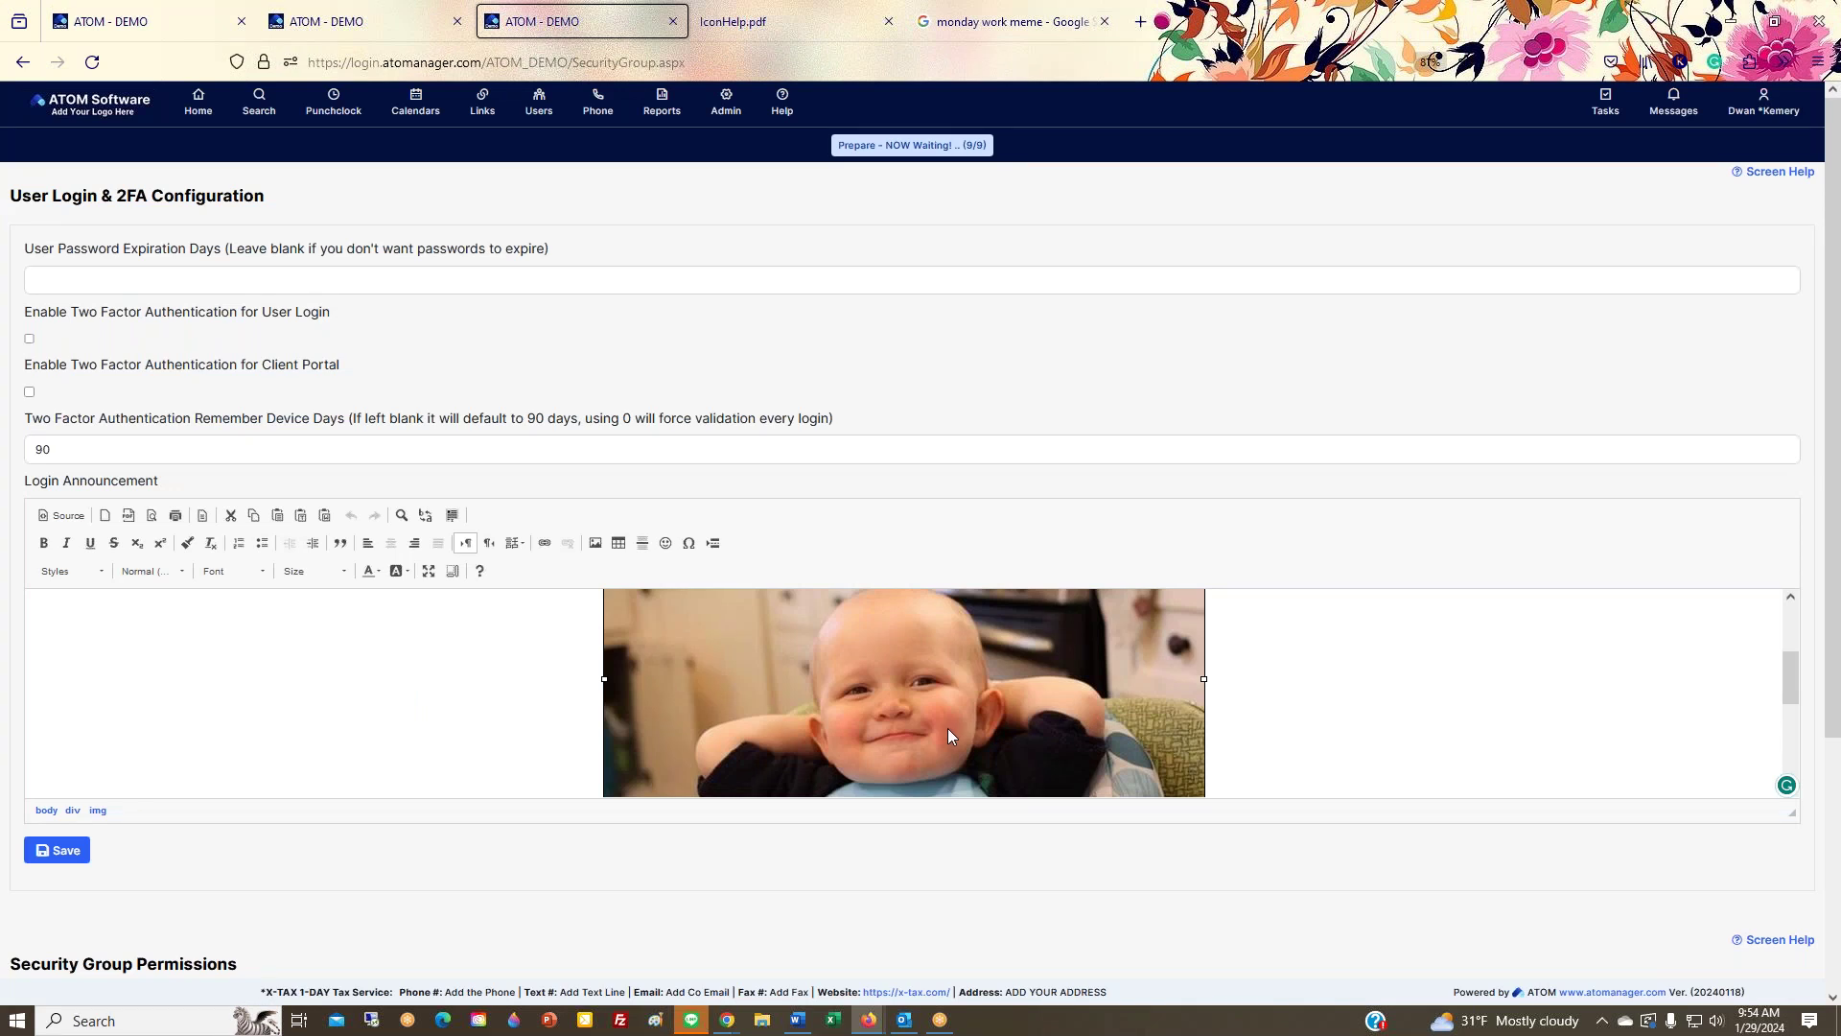
pyautogui.hotkey('ctrl', 'v')
# Step: Resize the pasted meme image to a width of 500
pyautogui.doubleClick(941, 698)
pyautogui.click(726, 509)
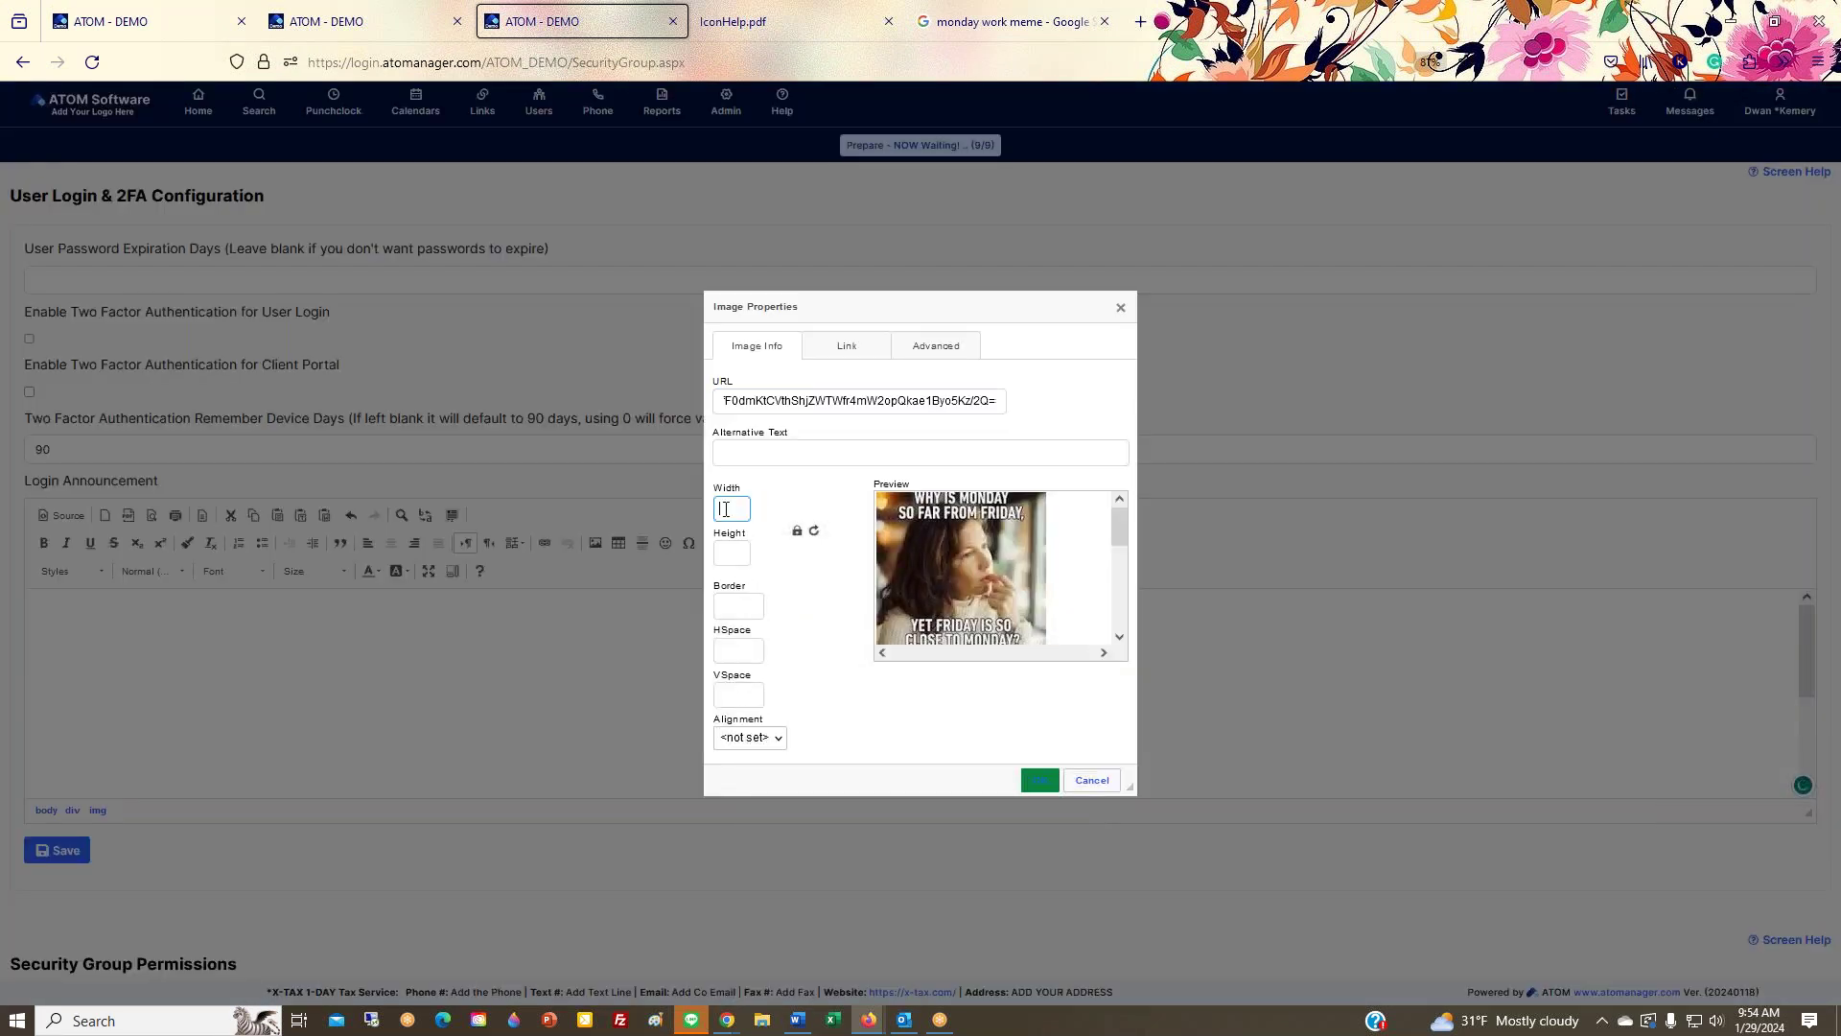
pyautogui.write('500')
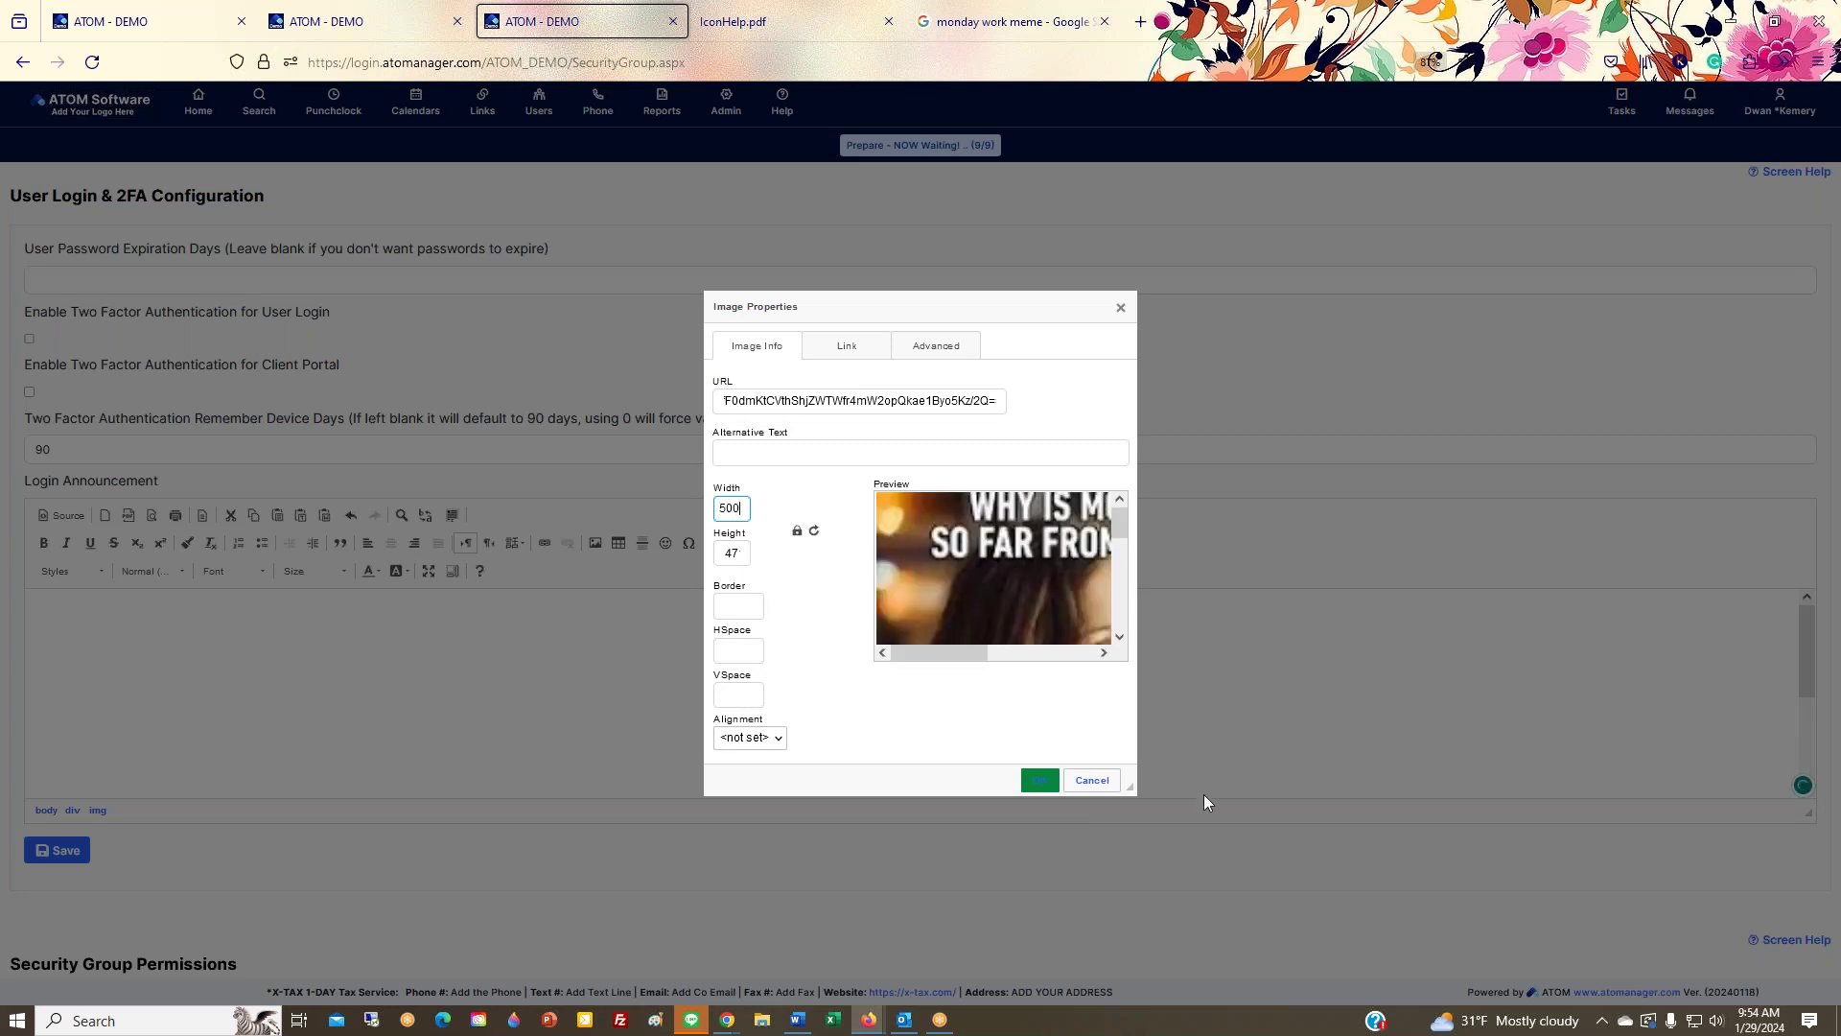
pyautogui.click(1044, 780)
# Step: Save the User Login & 2FA Configuration with the updated login announcement
pyautogui.click(1134, 755)
pyautogui.scroll(-3, 1200, 706)
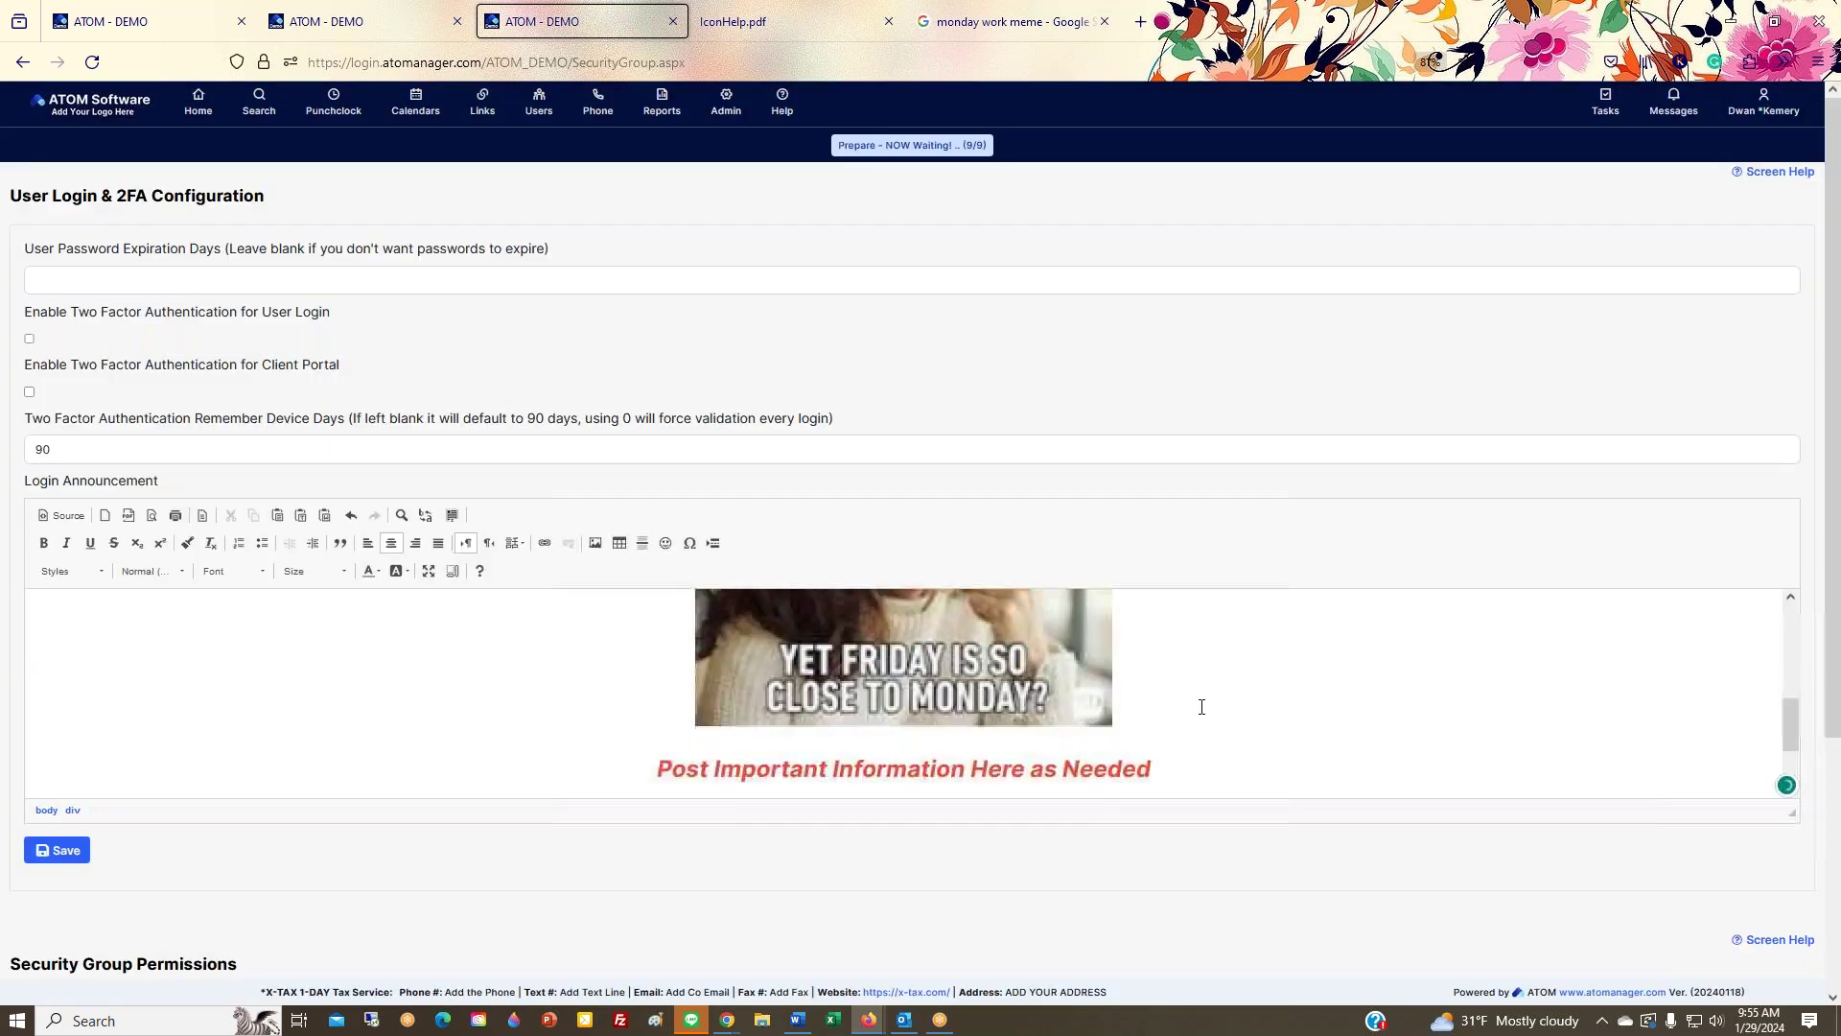
pyautogui.click(63, 852)
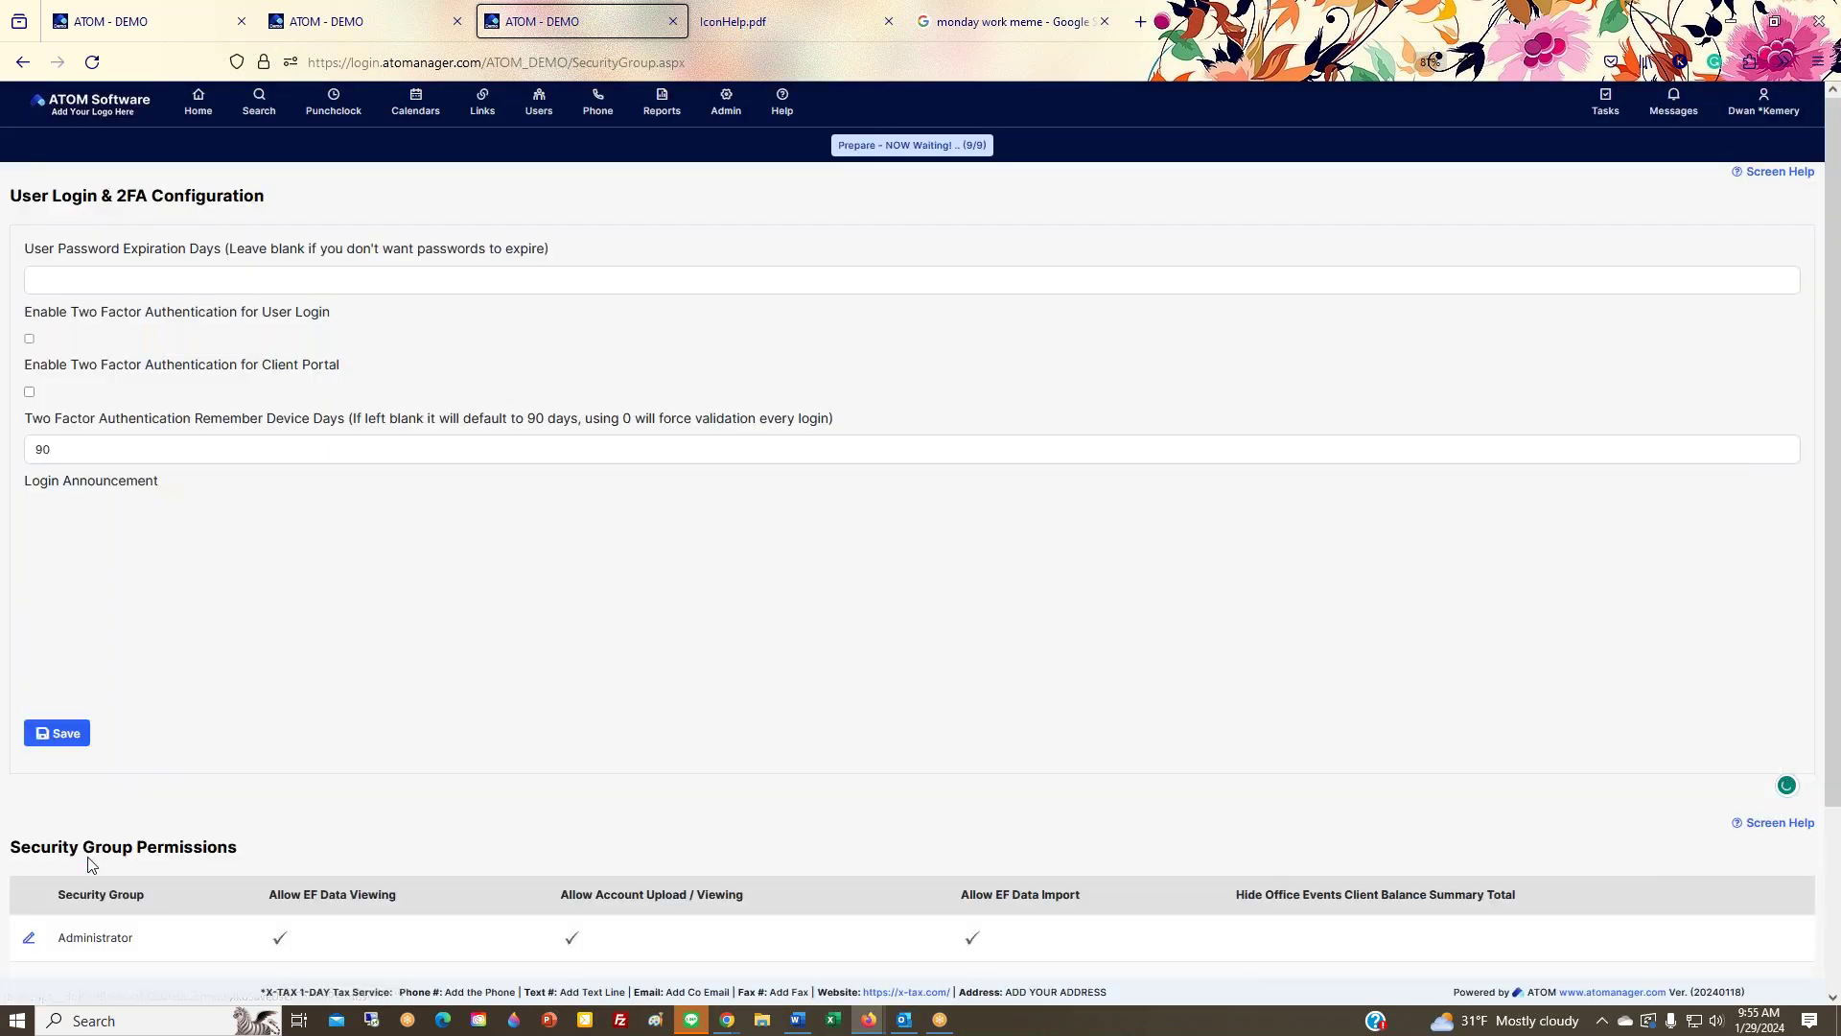
pyautogui.scroll(-5, 604, 735)
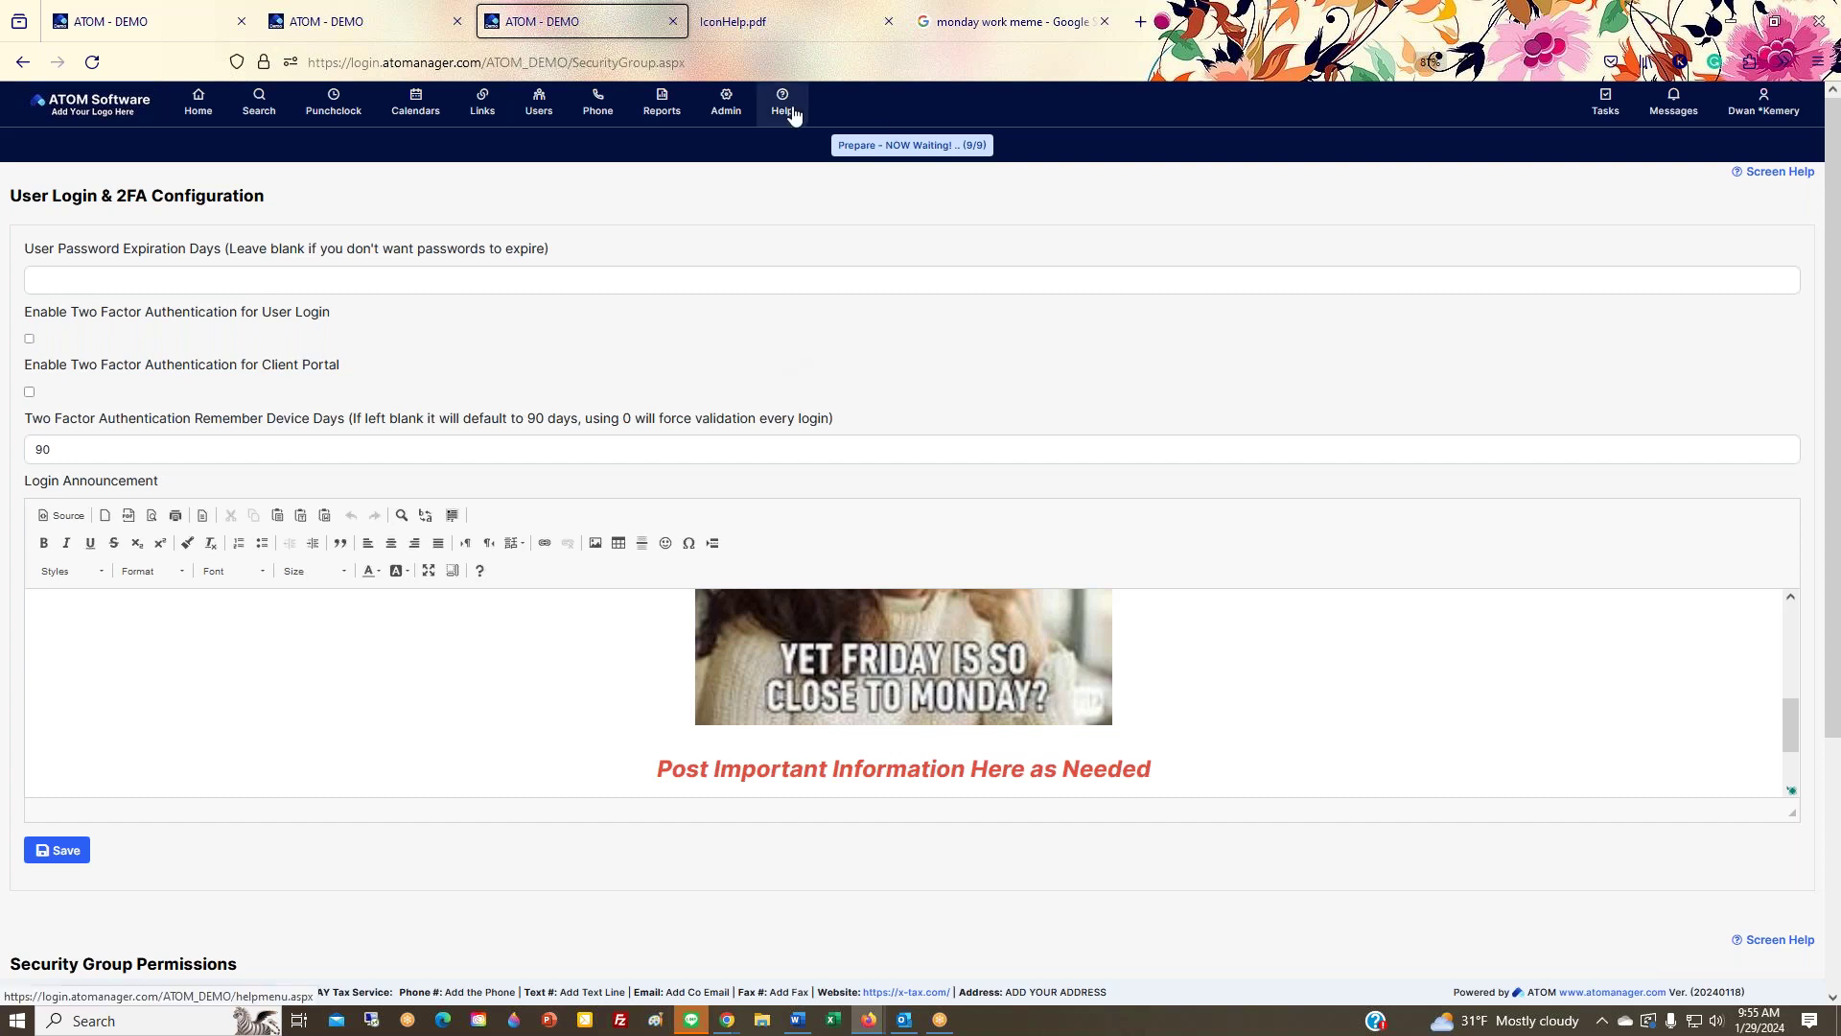
pyautogui.click(769, 21)
# Step: Close the IconHelp.pdf tab and open the ATOM Help Menu page
pyautogui.click(888, 21)
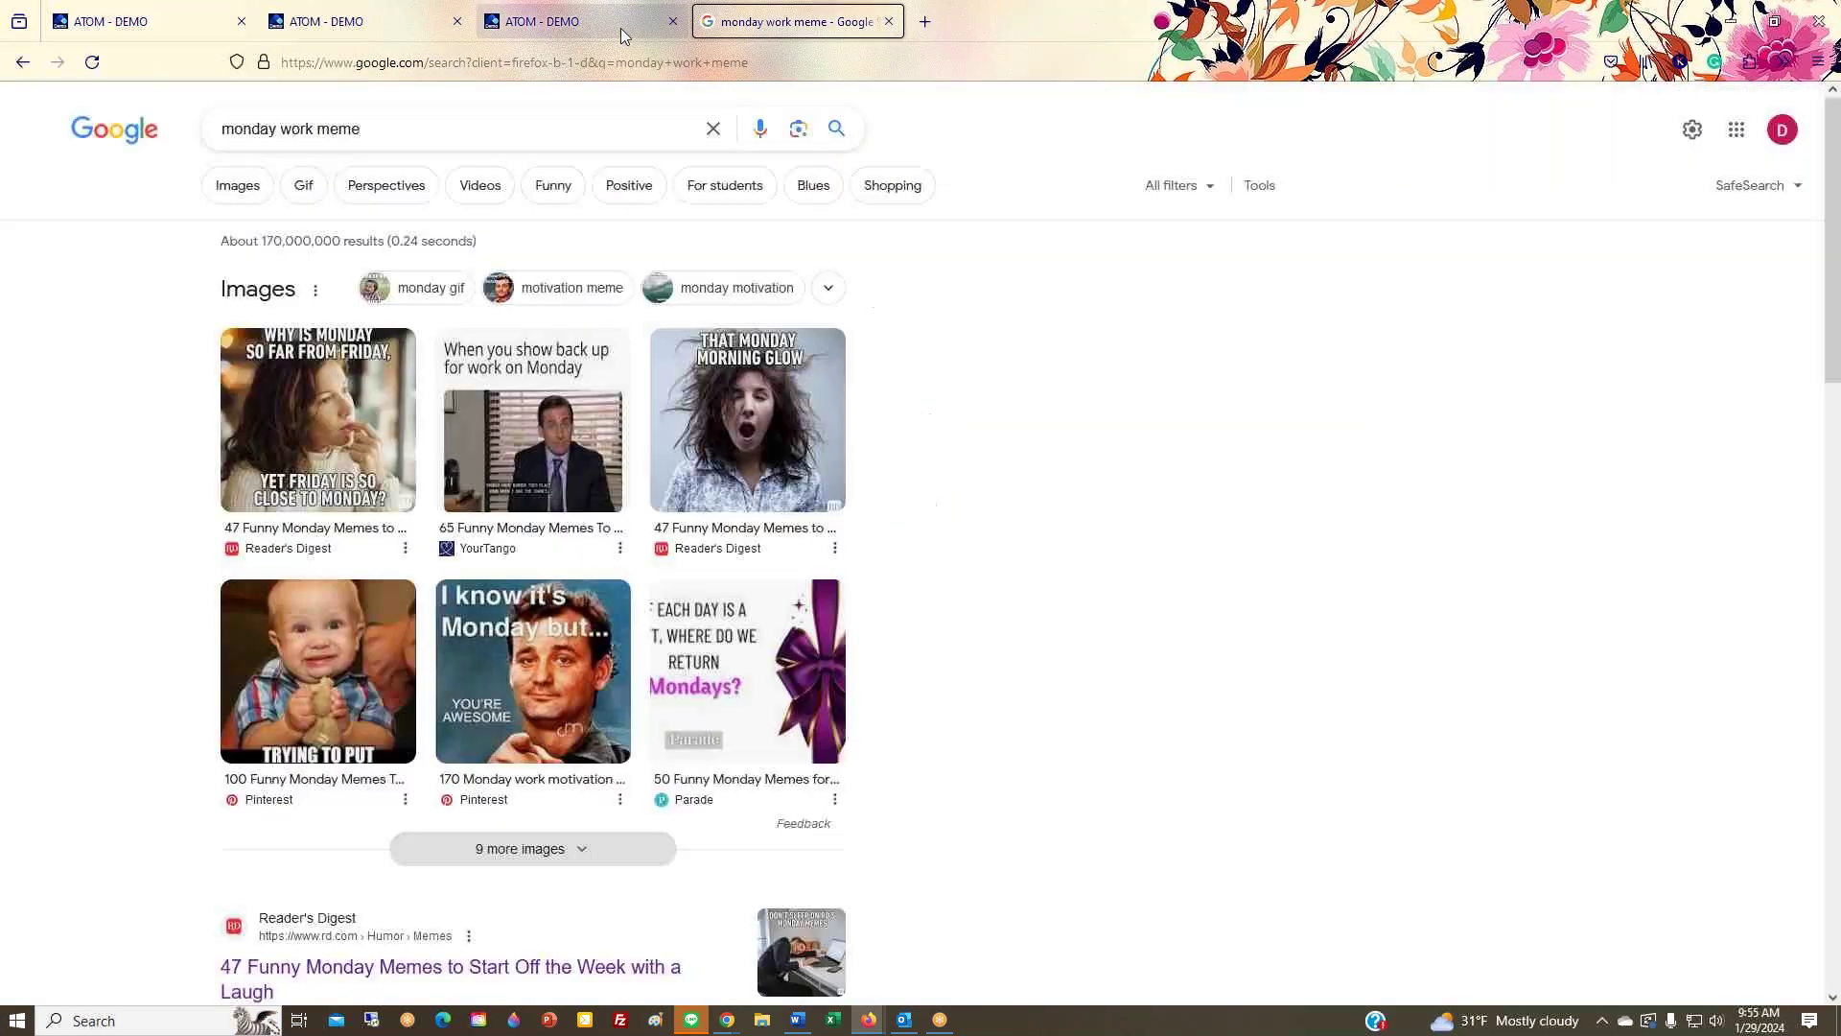
pyautogui.click(620, 23)
pyautogui.click(778, 122)
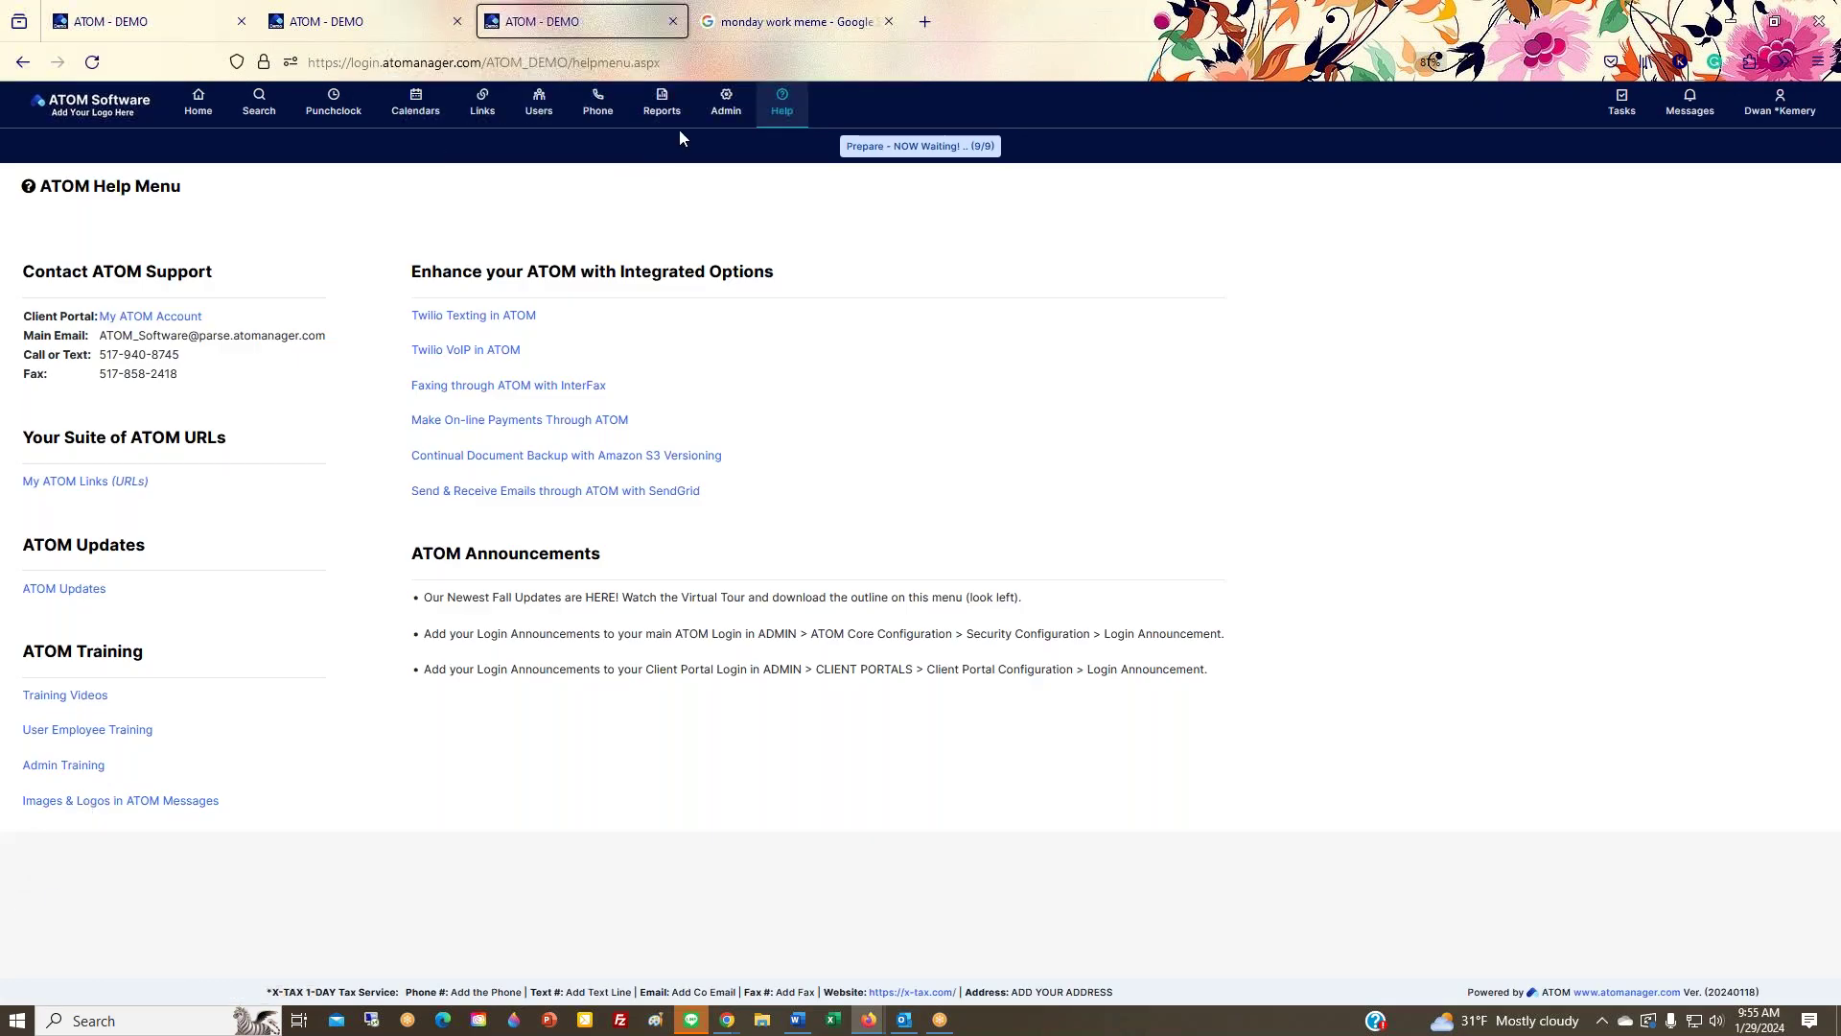
# Step: Open Admin > Core Configuration > Client Portal Configuration and review its login announcement
pyautogui.moveTo(719, 115)
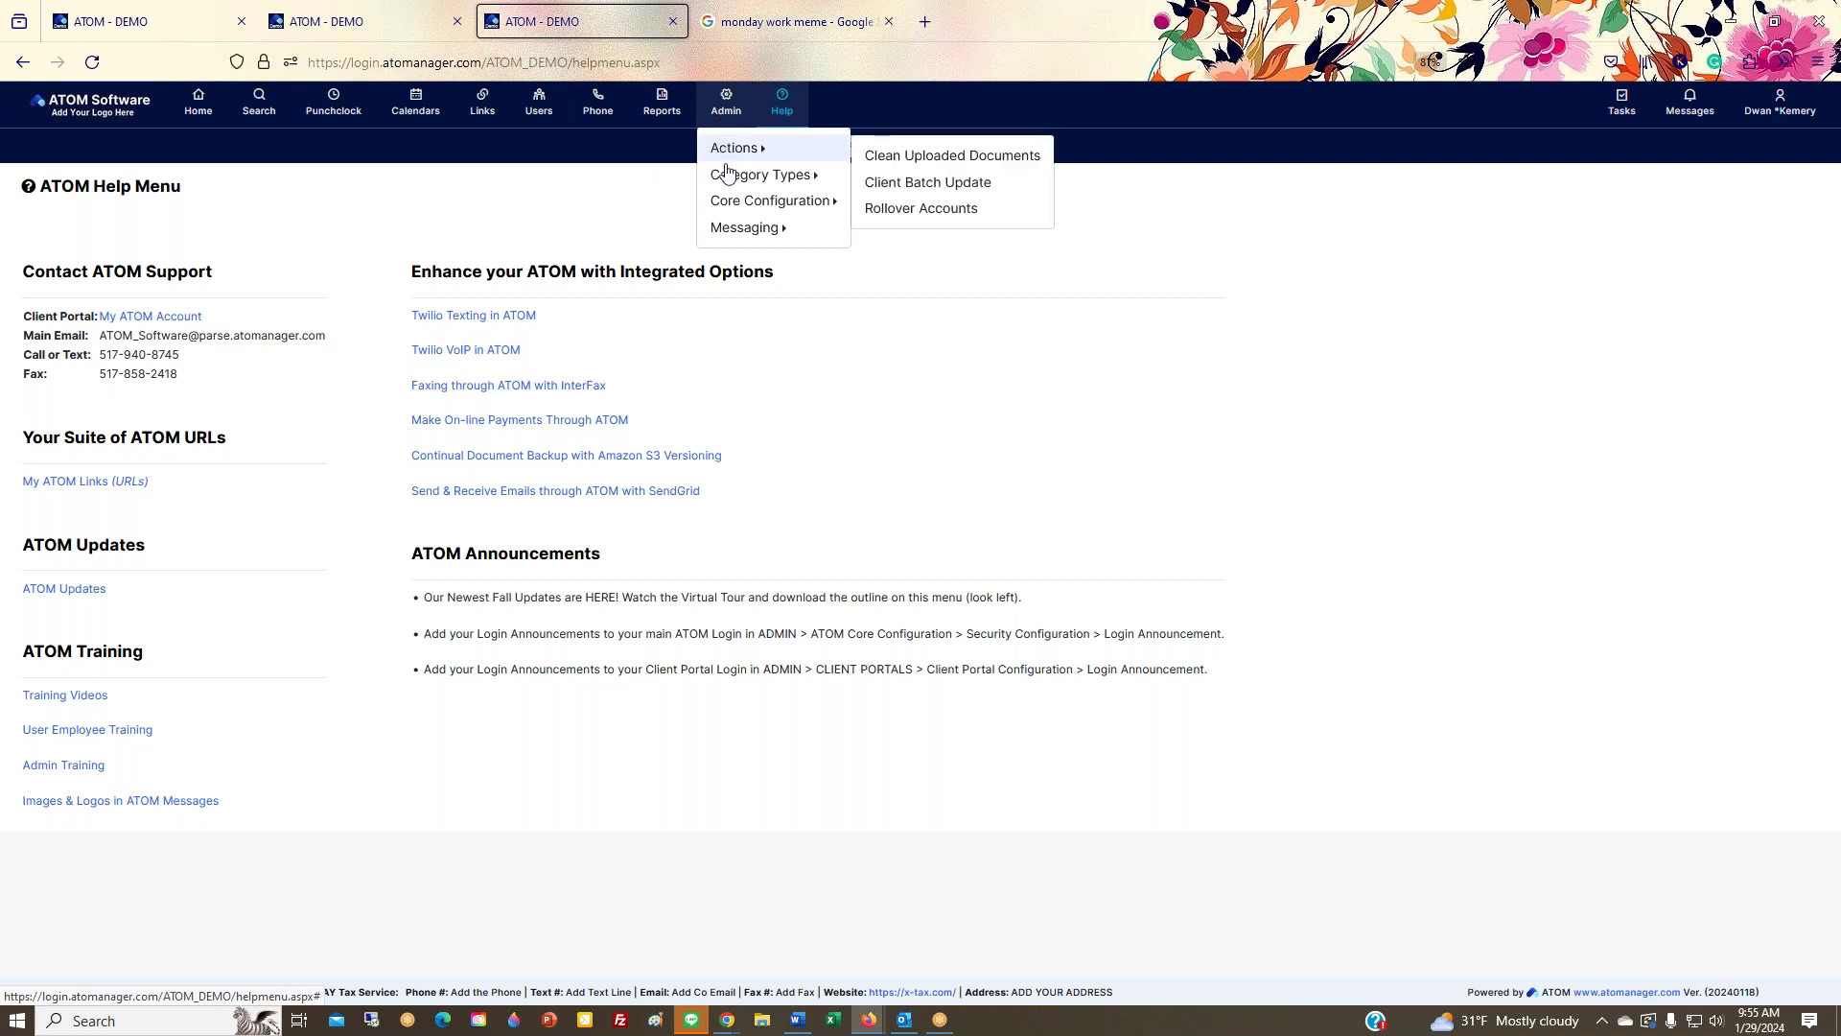
pyautogui.moveTo(731, 178)
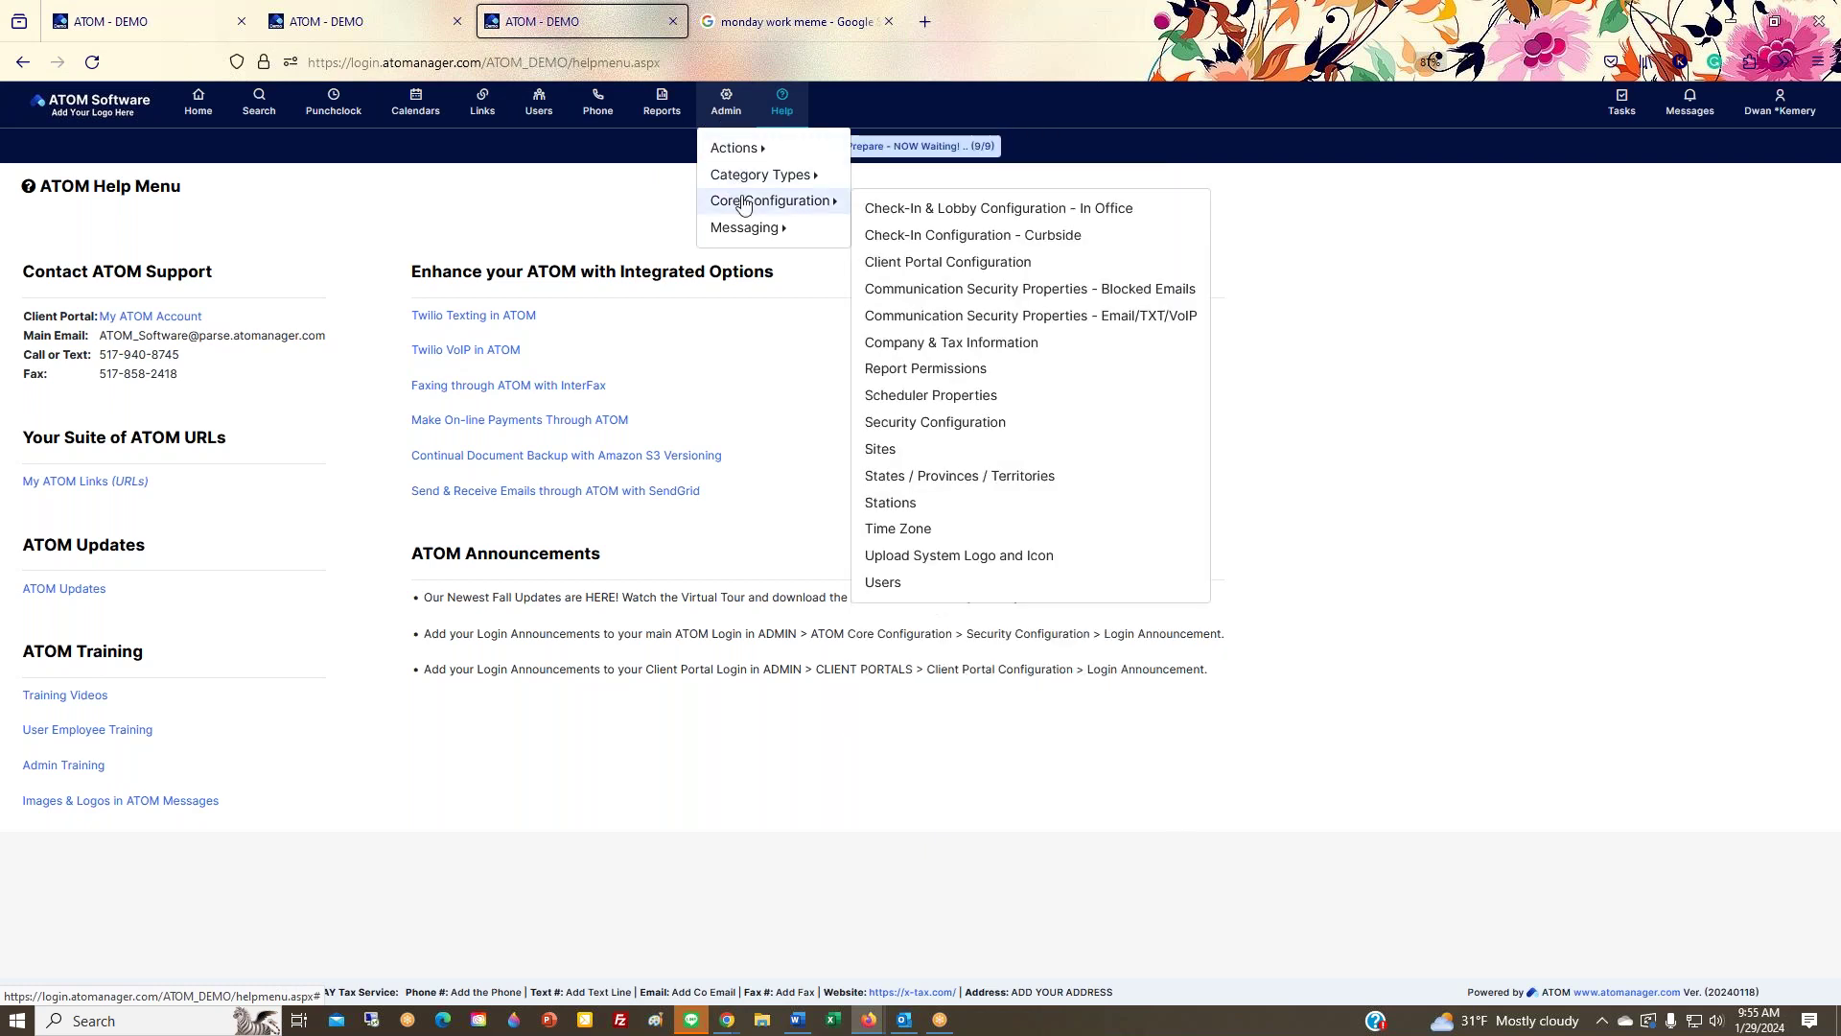
pyautogui.click(914, 272)
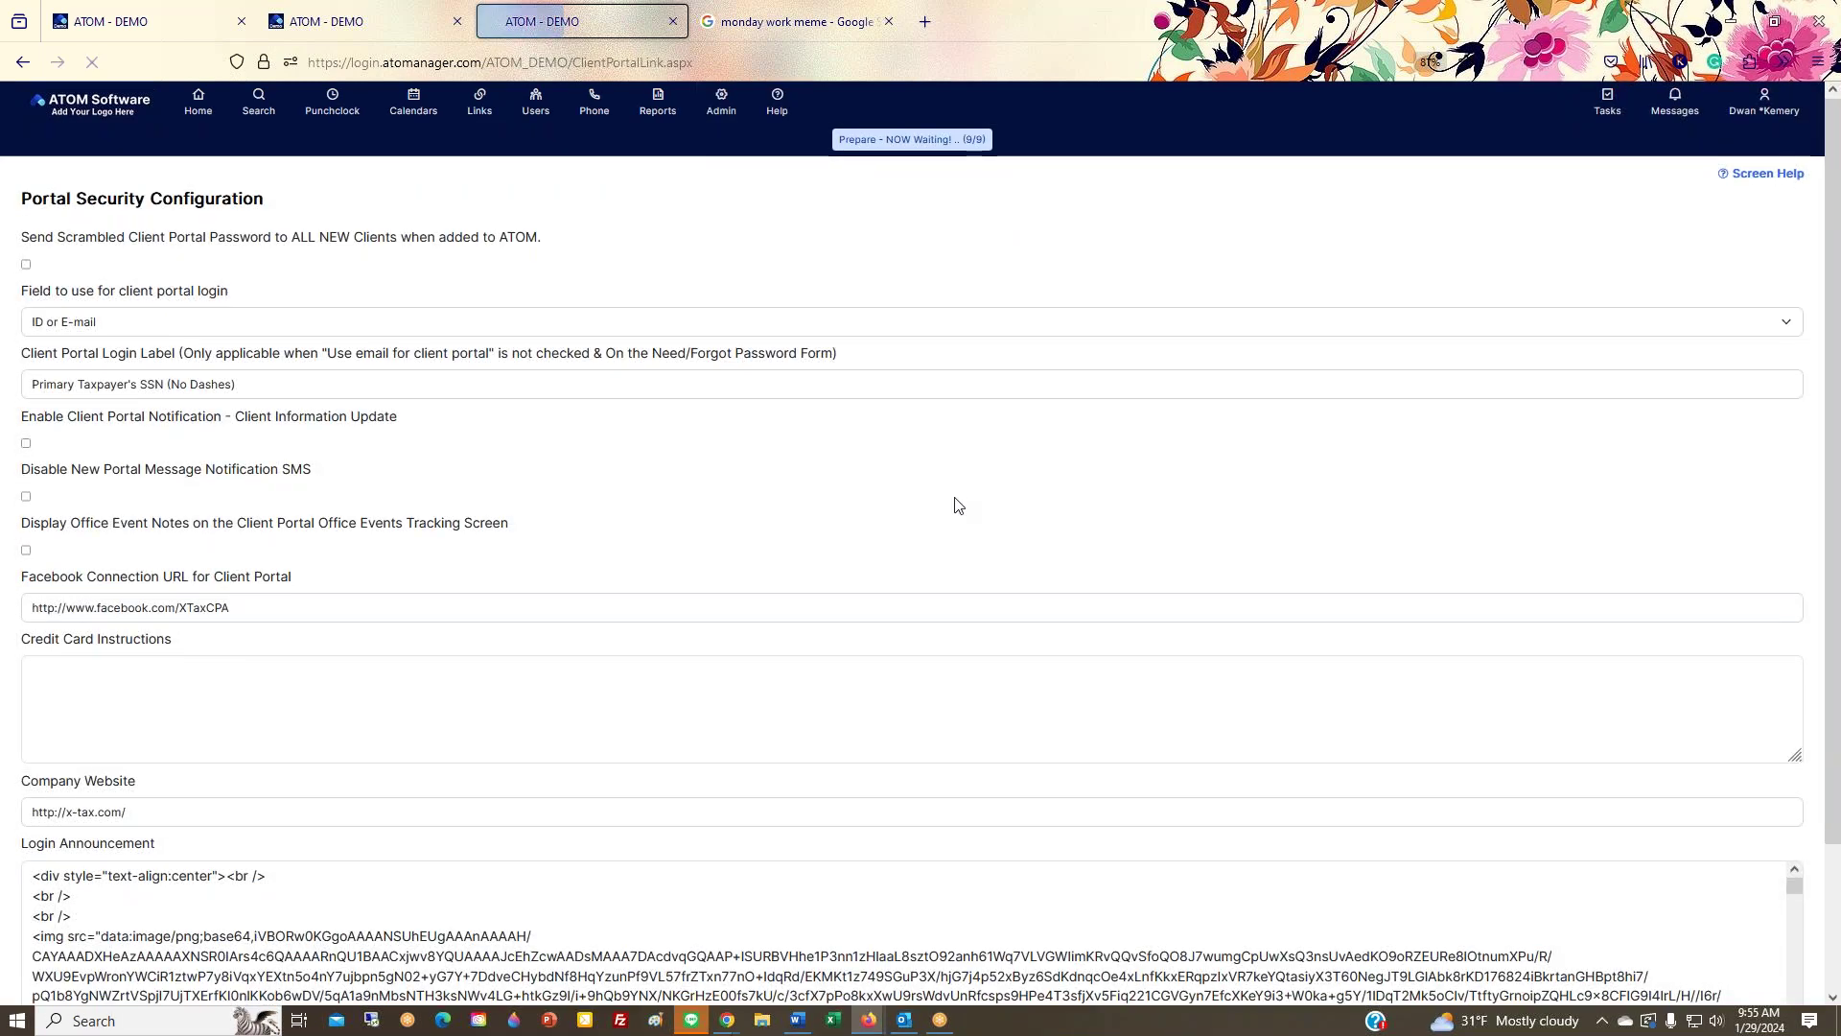
pyautogui.scroll(-5, 953, 500)
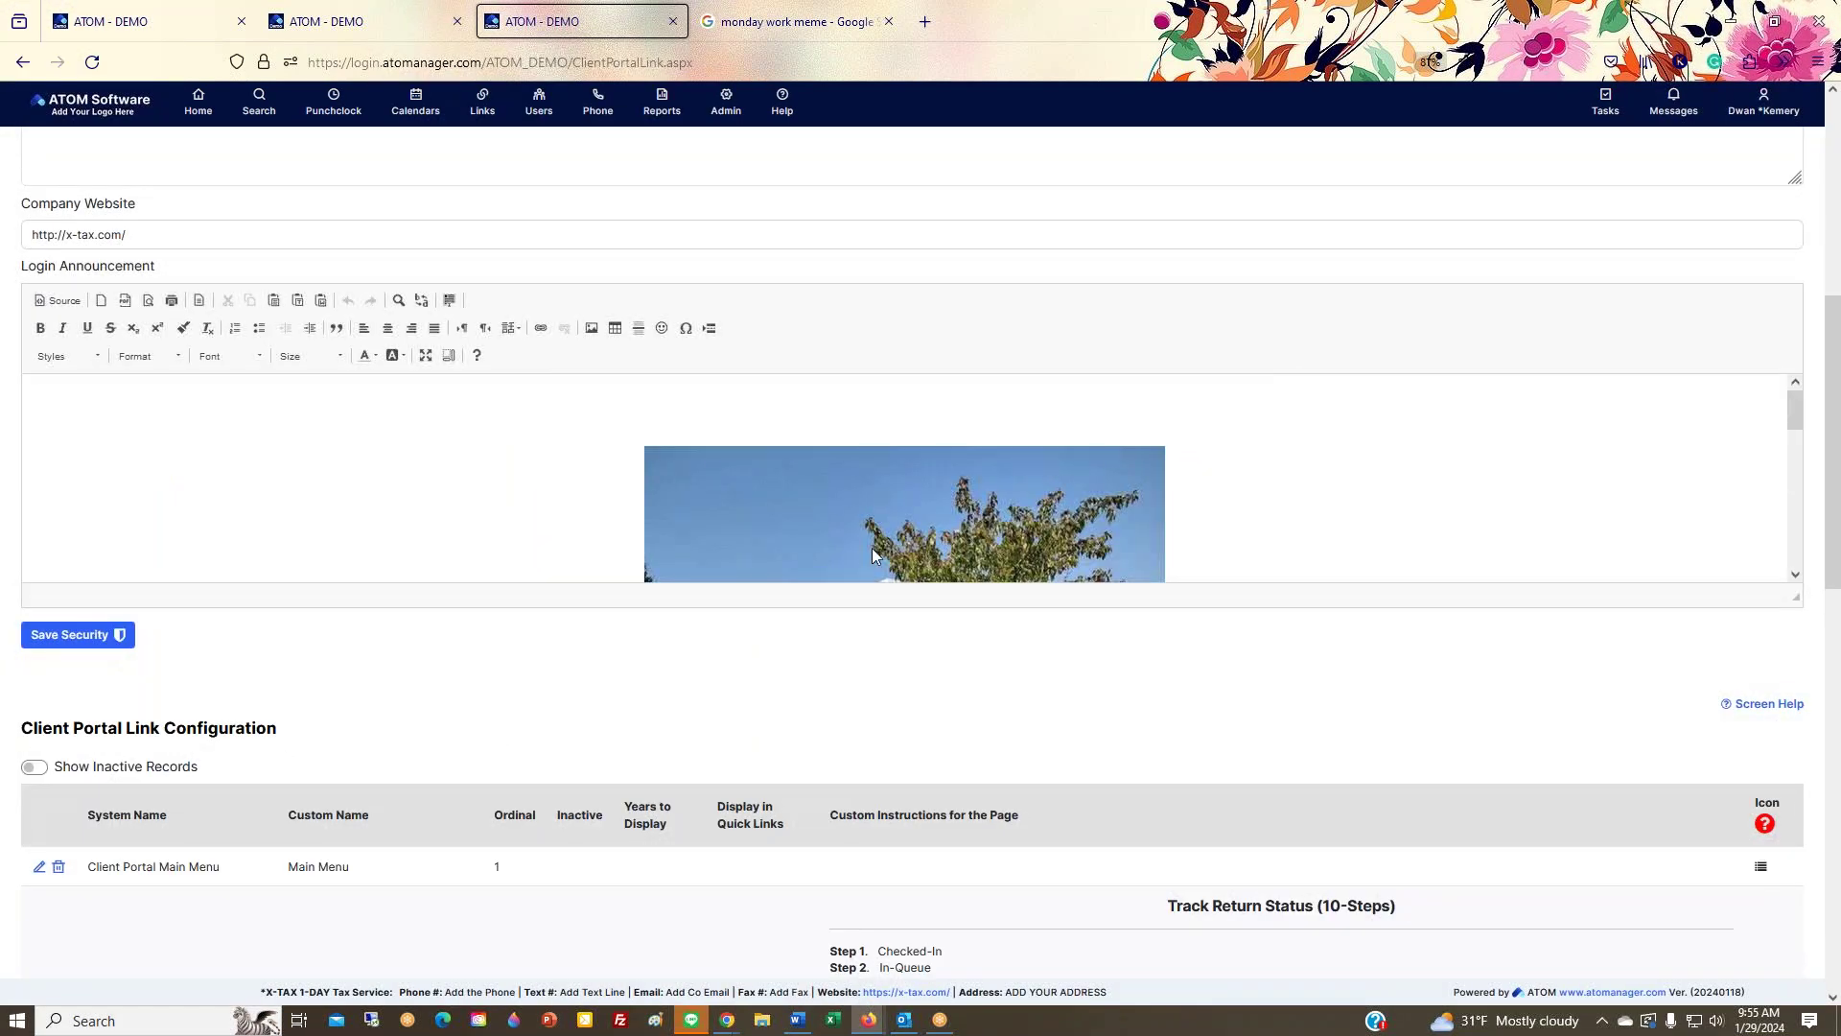
pyautogui.scroll(-5, 929, 526)
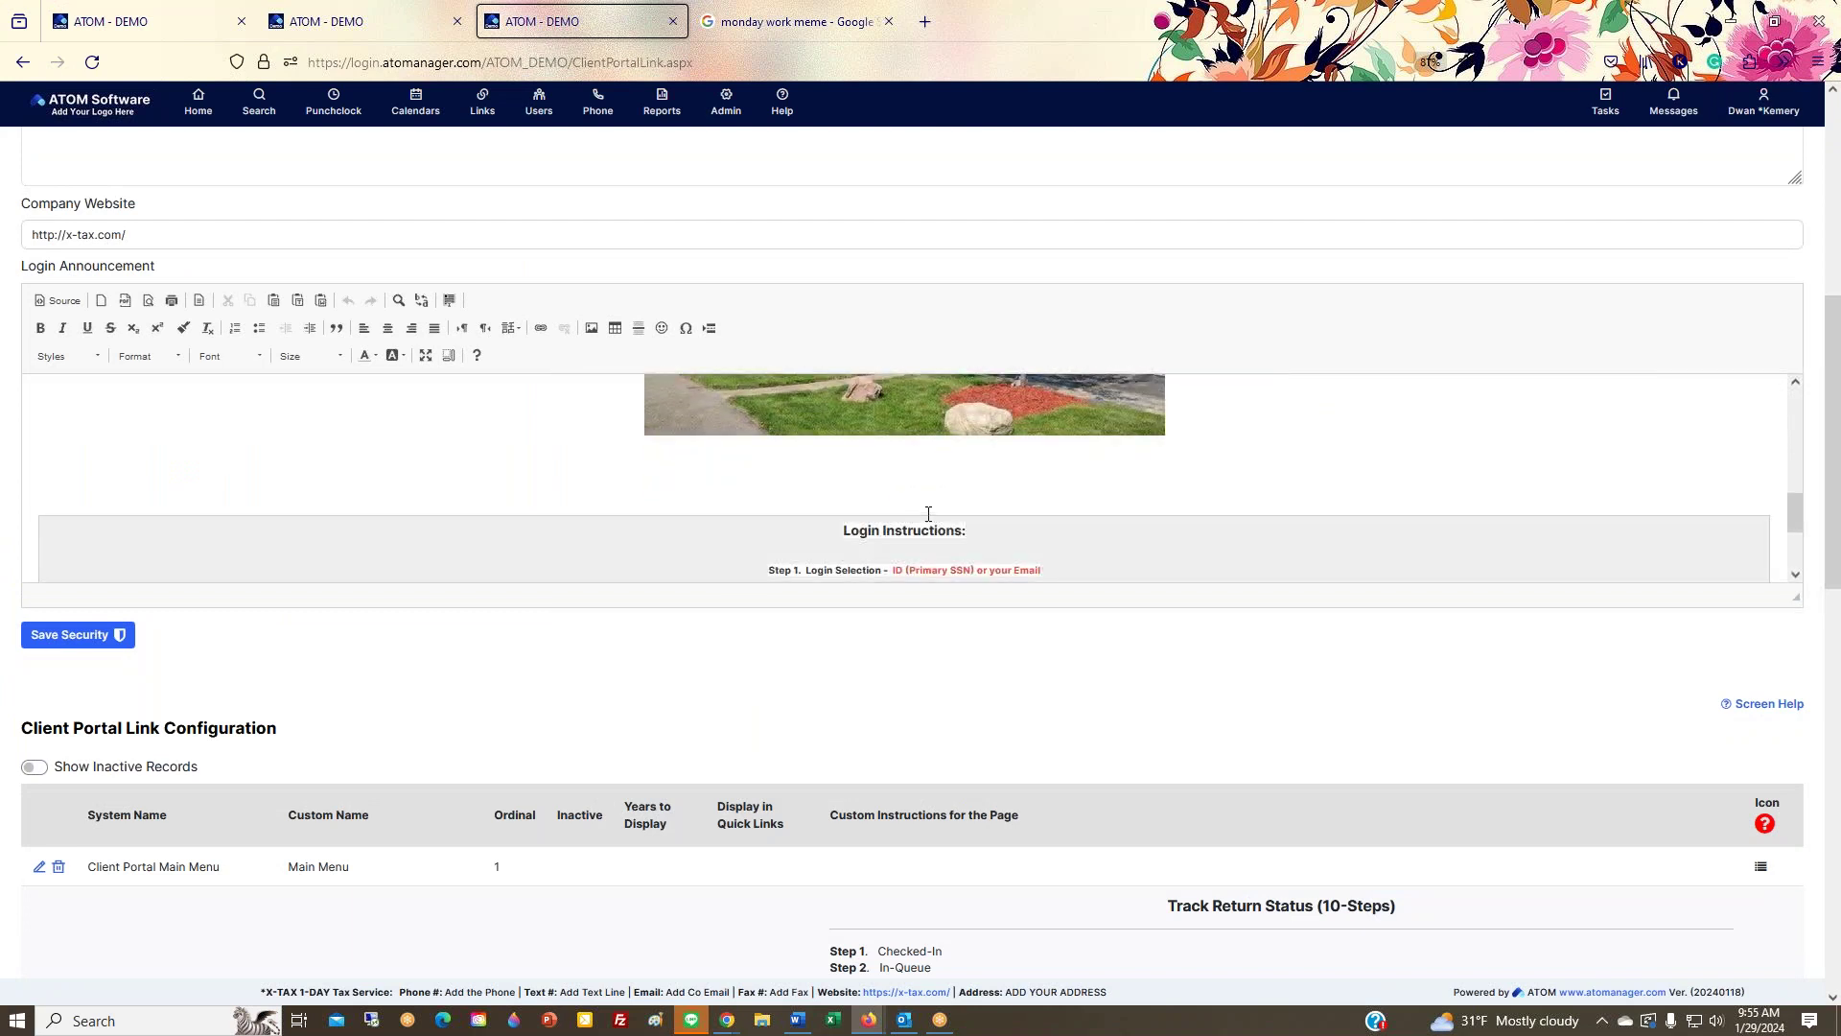
pyautogui.scroll(3, 928, 514)
pyautogui.scroll(1, 919, 540)
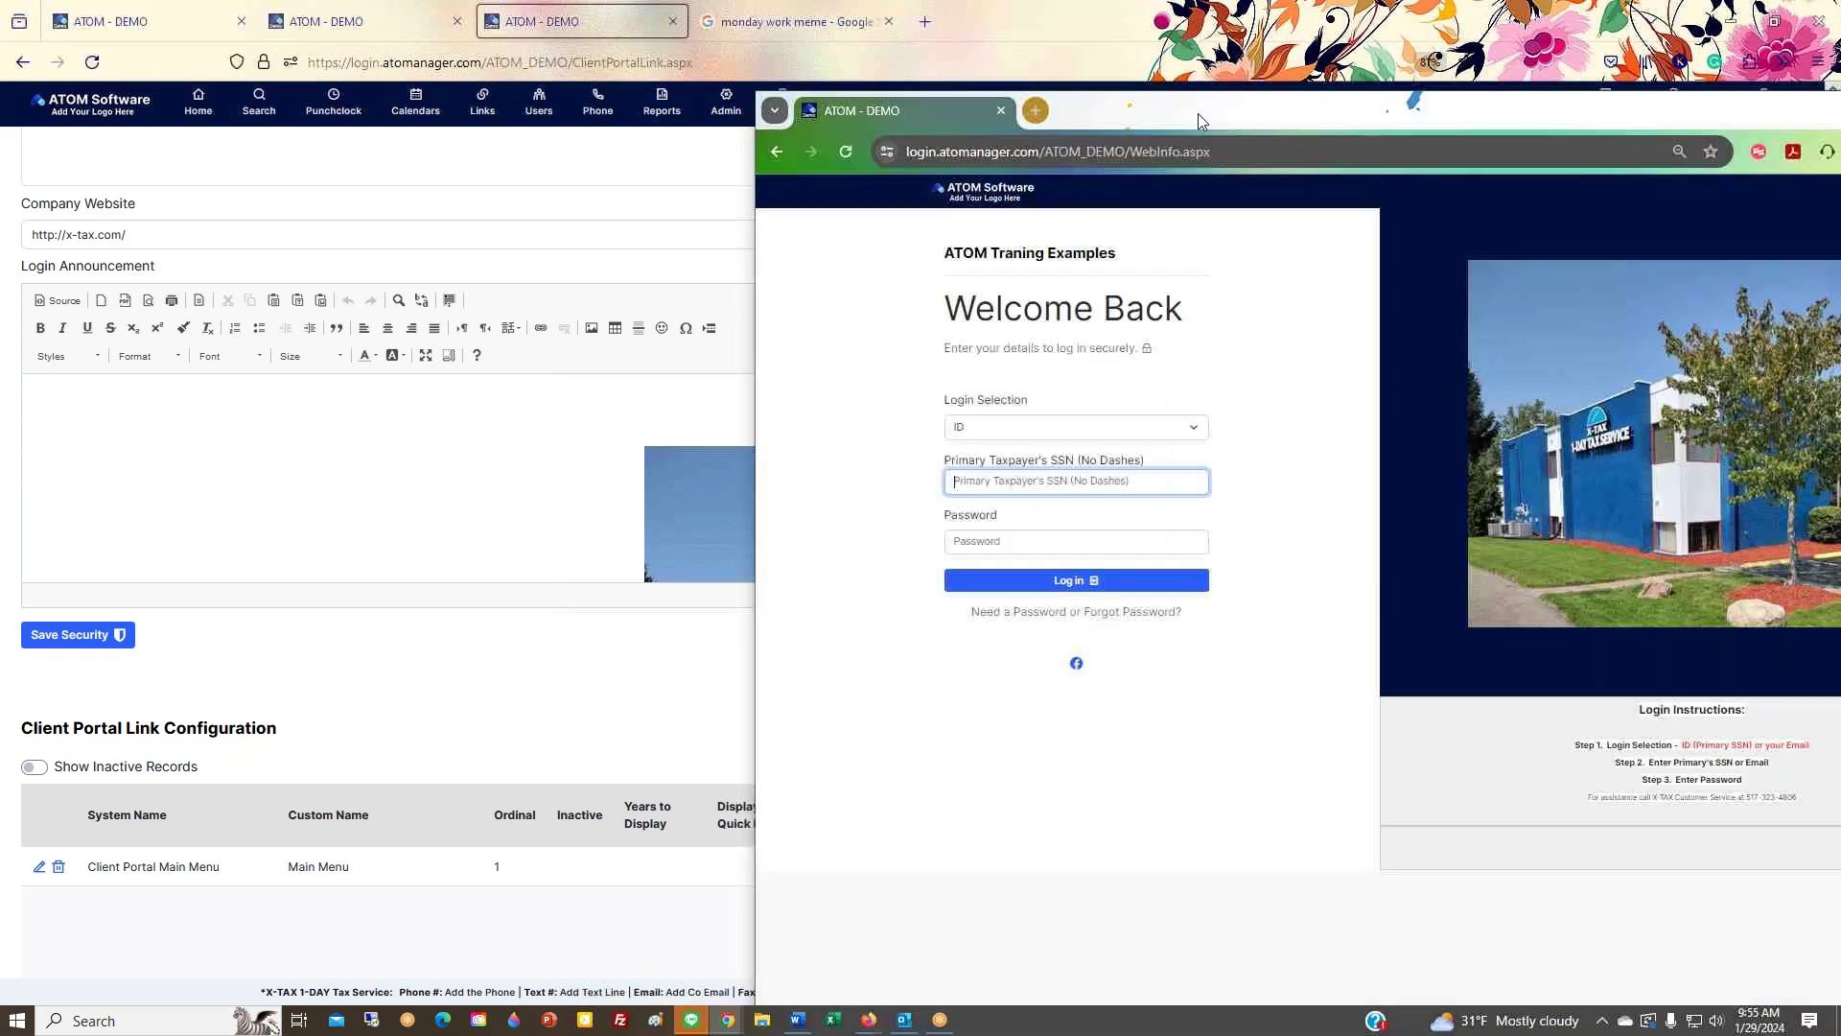
# Step: Sign into the client portal with the client's SSN and password
pyautogui.moveTo(1199, 113); pyautogui.dragTo(960, 113)
pyautogui.write('12')
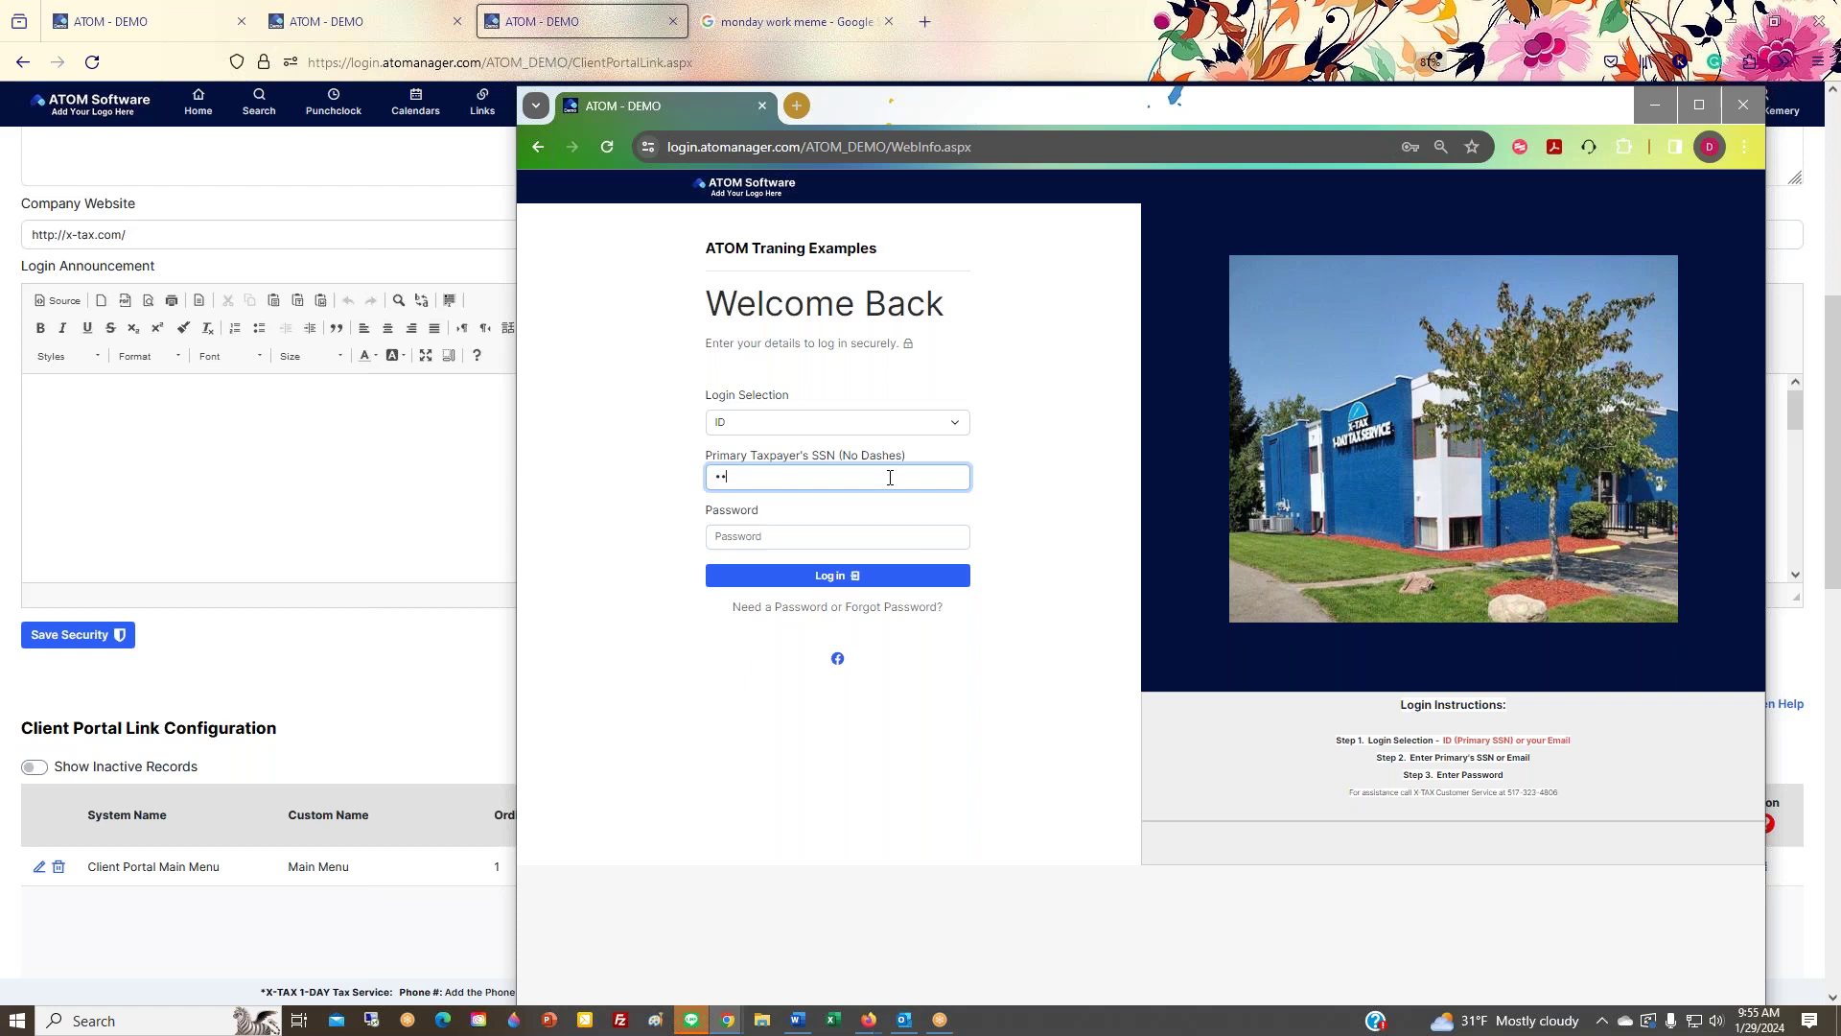
pyautogui.press('Tab')
pyautogui.write('12')
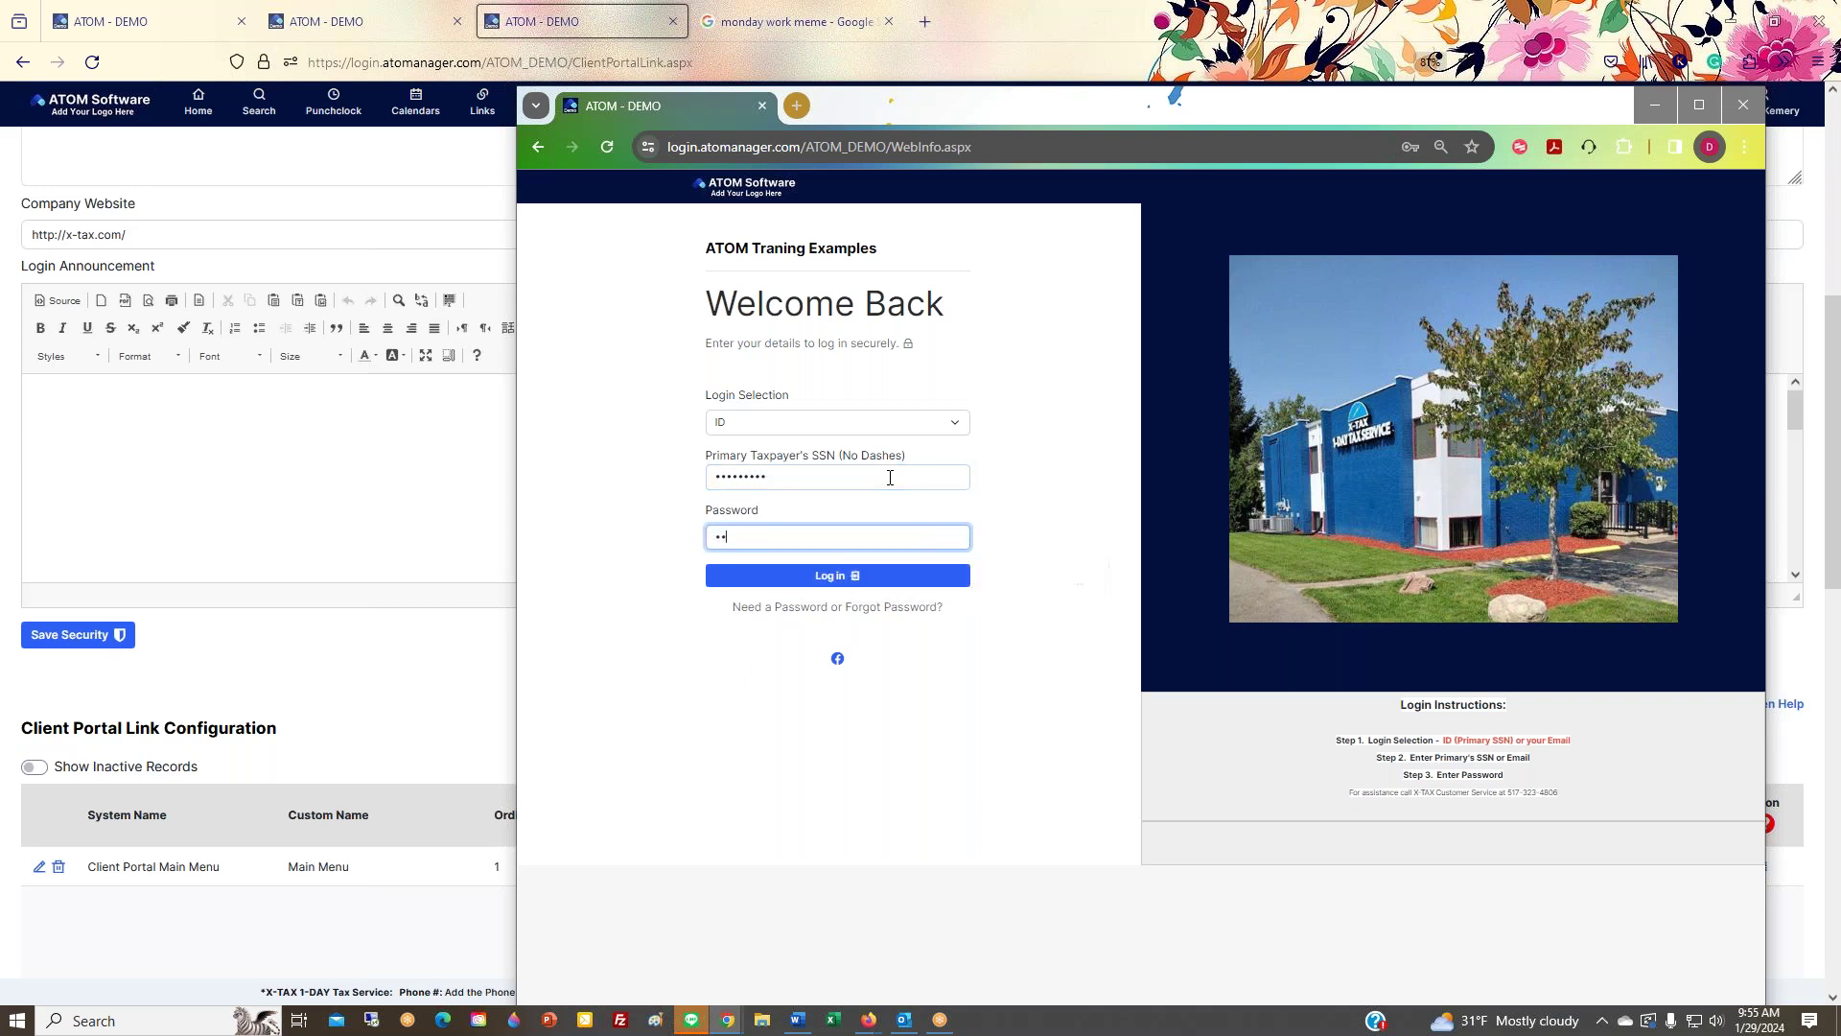
pyautogui.press('Return')
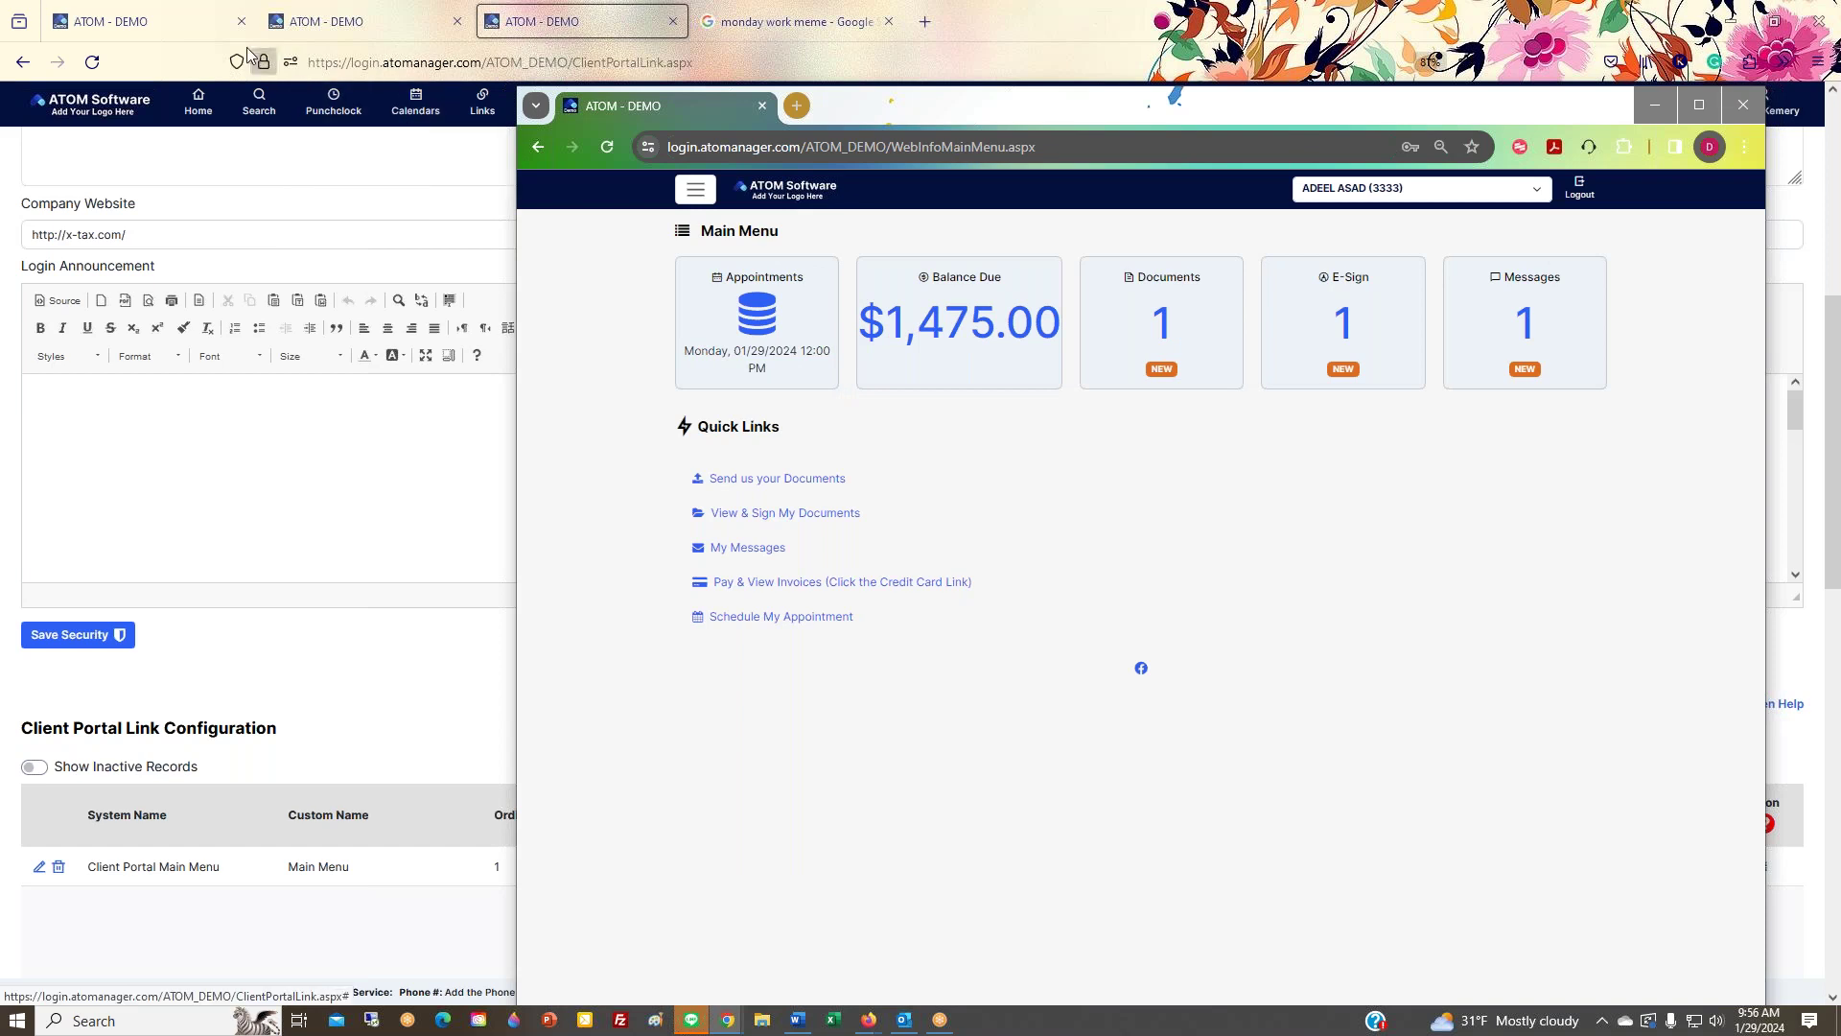
# Step: Reposition the portal window, view the Balance Due invoices, then go back to the main menu
pyautogui.click(219, 27)
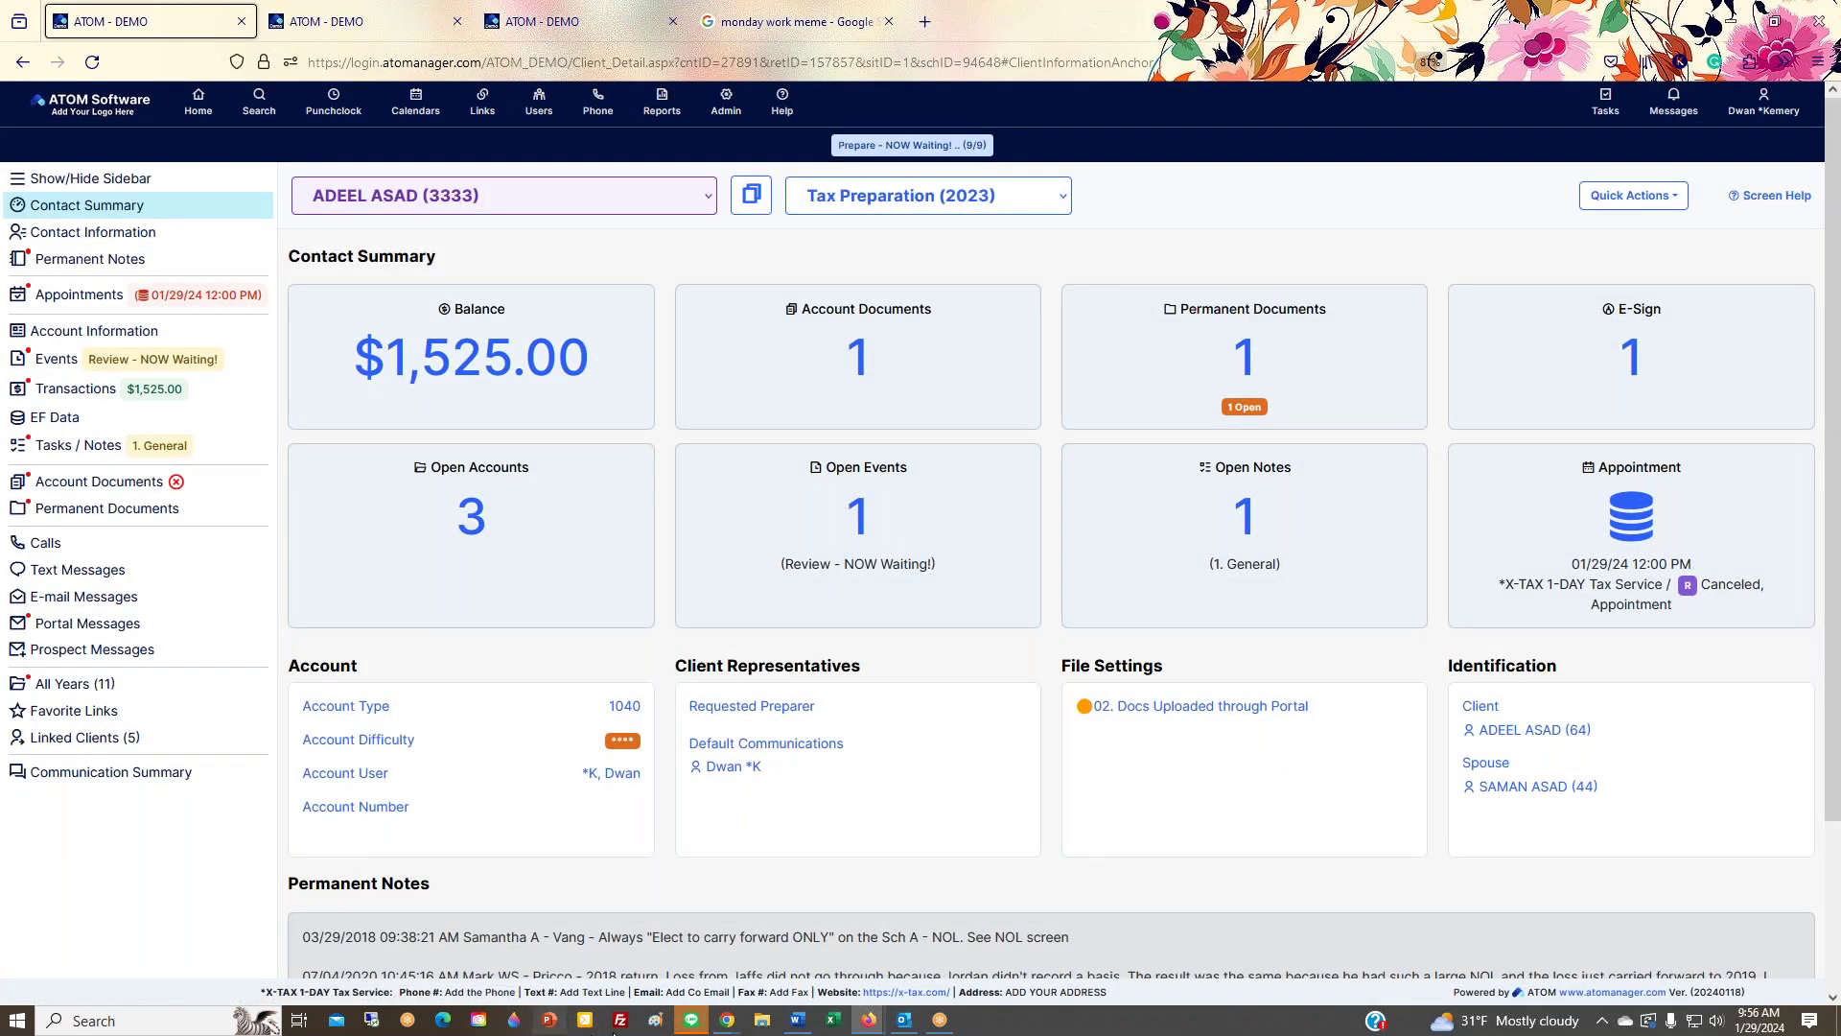
pyautogui.moveTo(731, 1024)
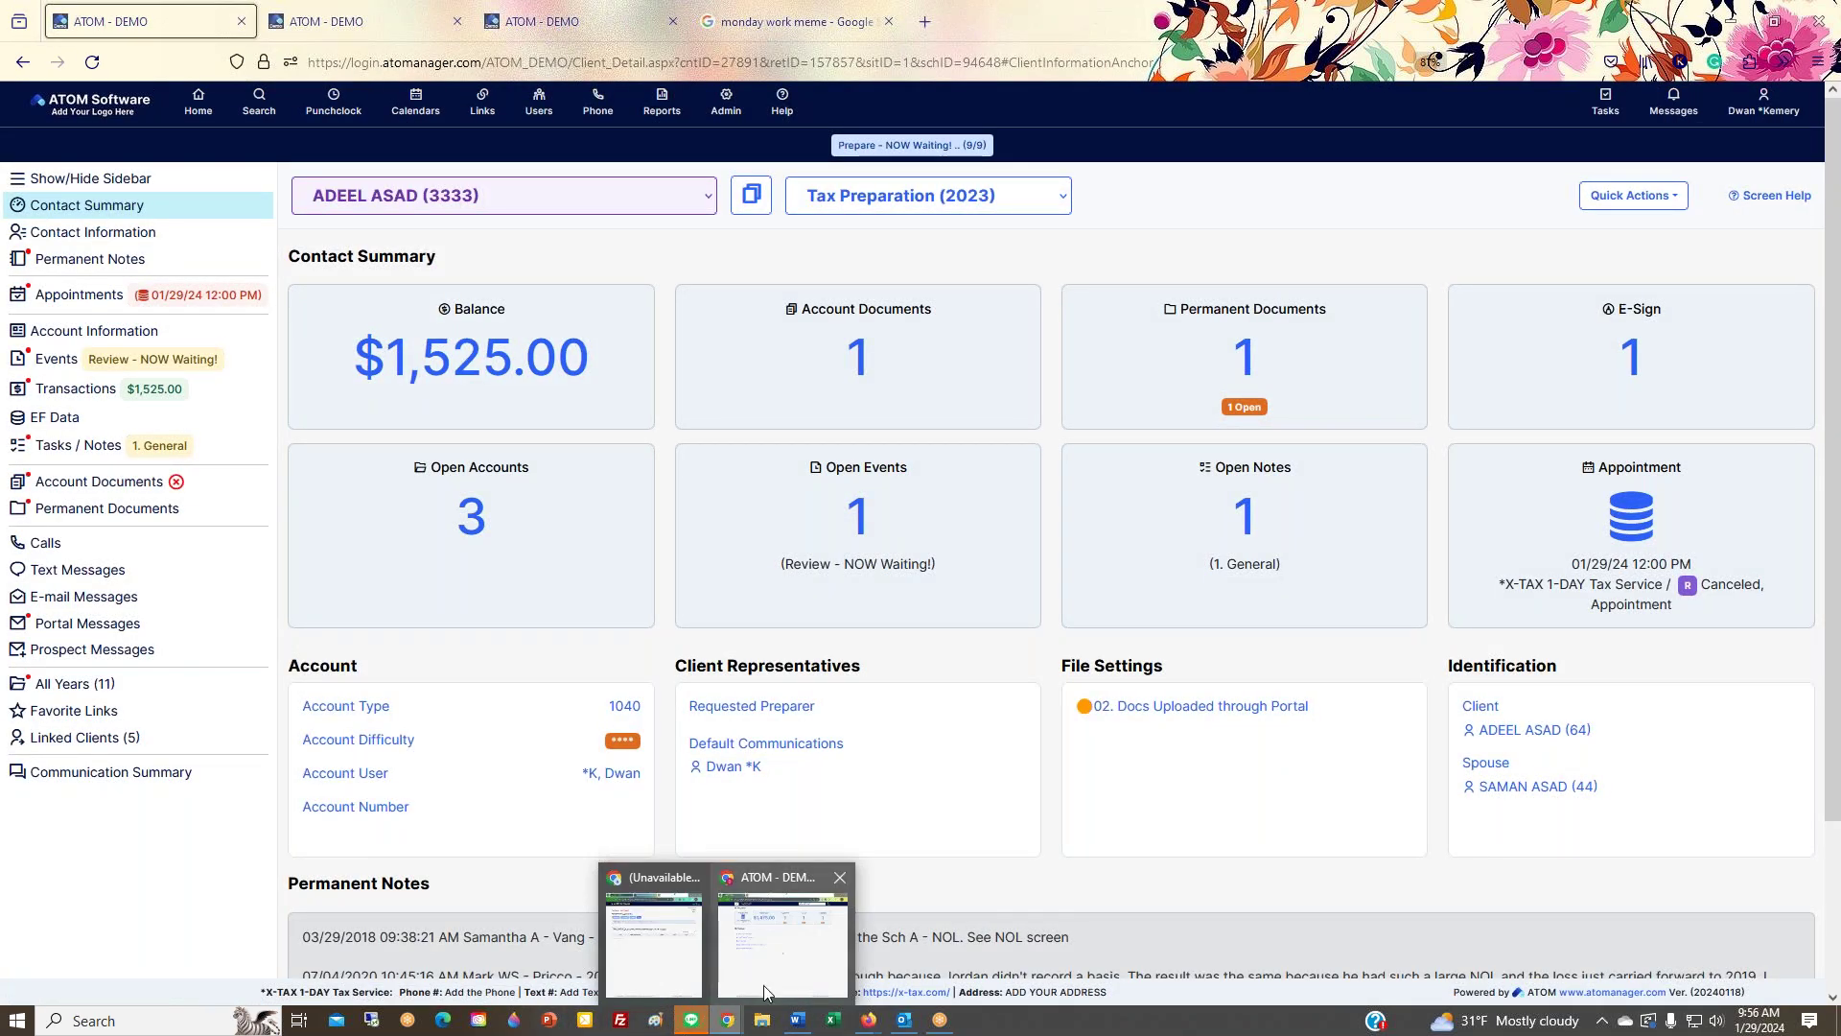
pyautogui.click(764, 986)
pyautogui.moveTo(943, 106); pyautogui.dragTo(779, 371)
pyautogui.moveTo(928, 378); pyautogui.dragTo(985, 165)
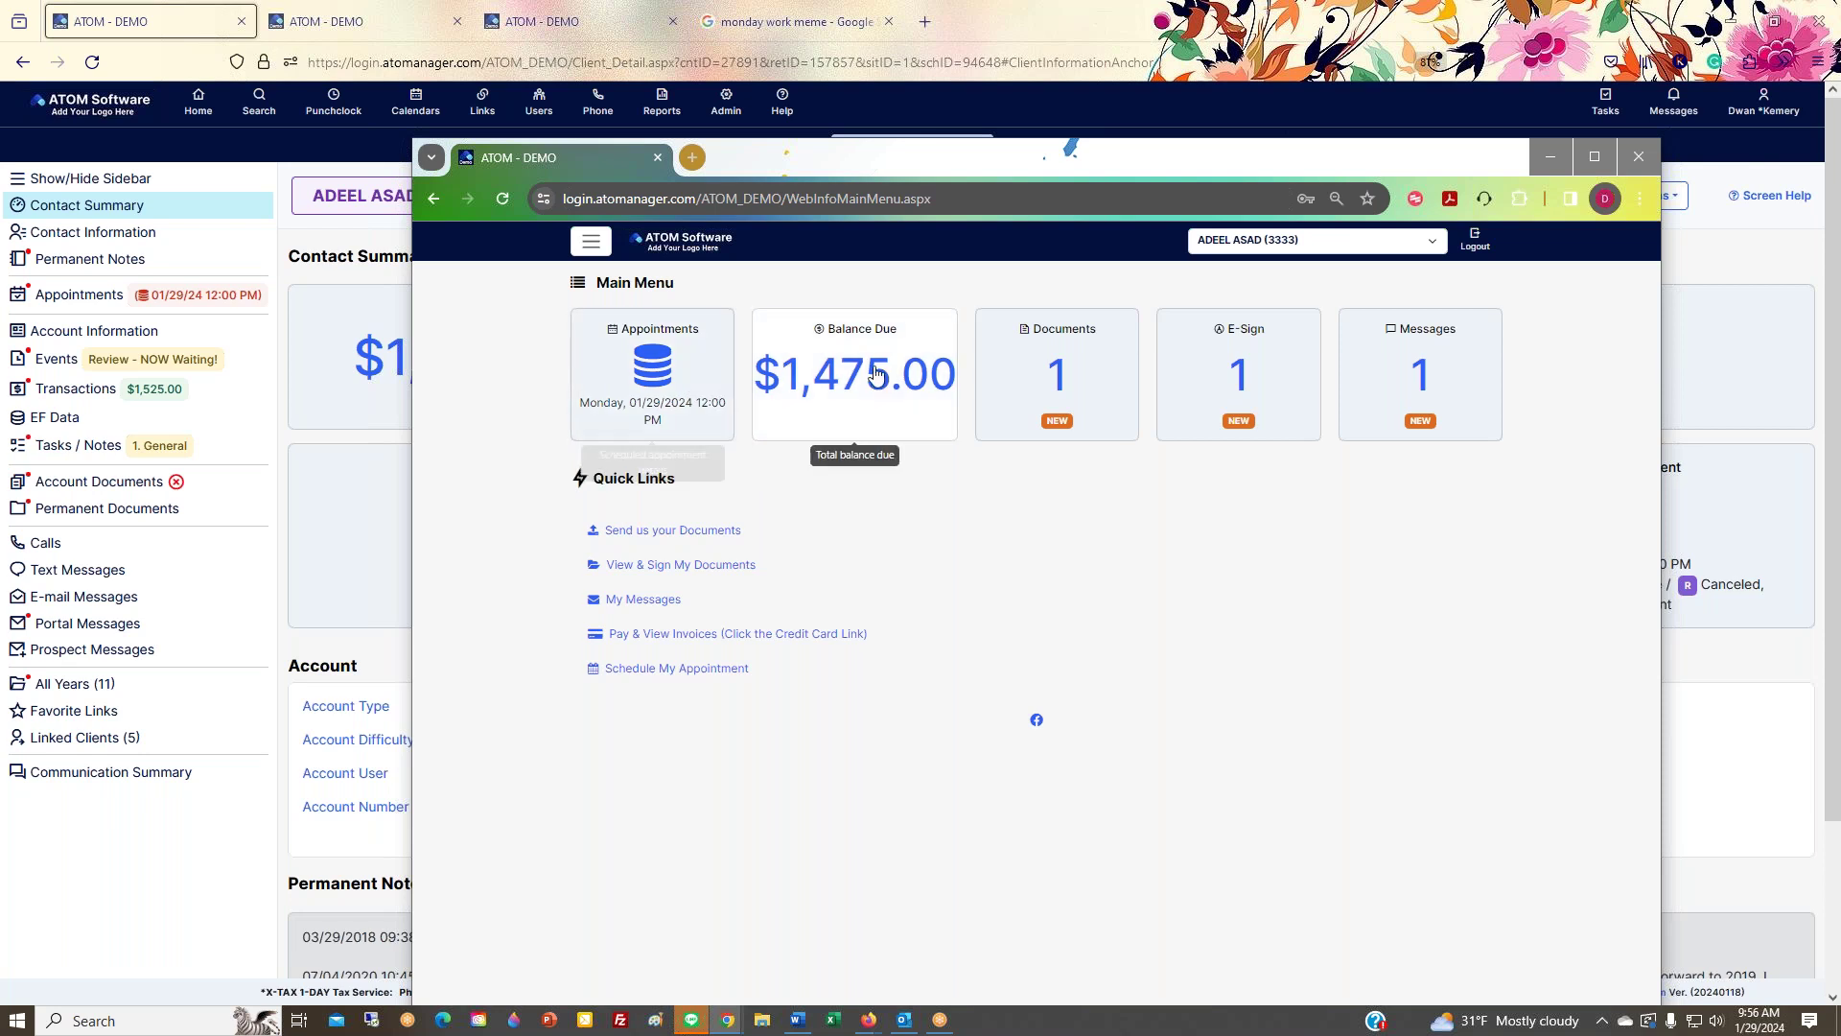
pyautogui.click(890, 420)
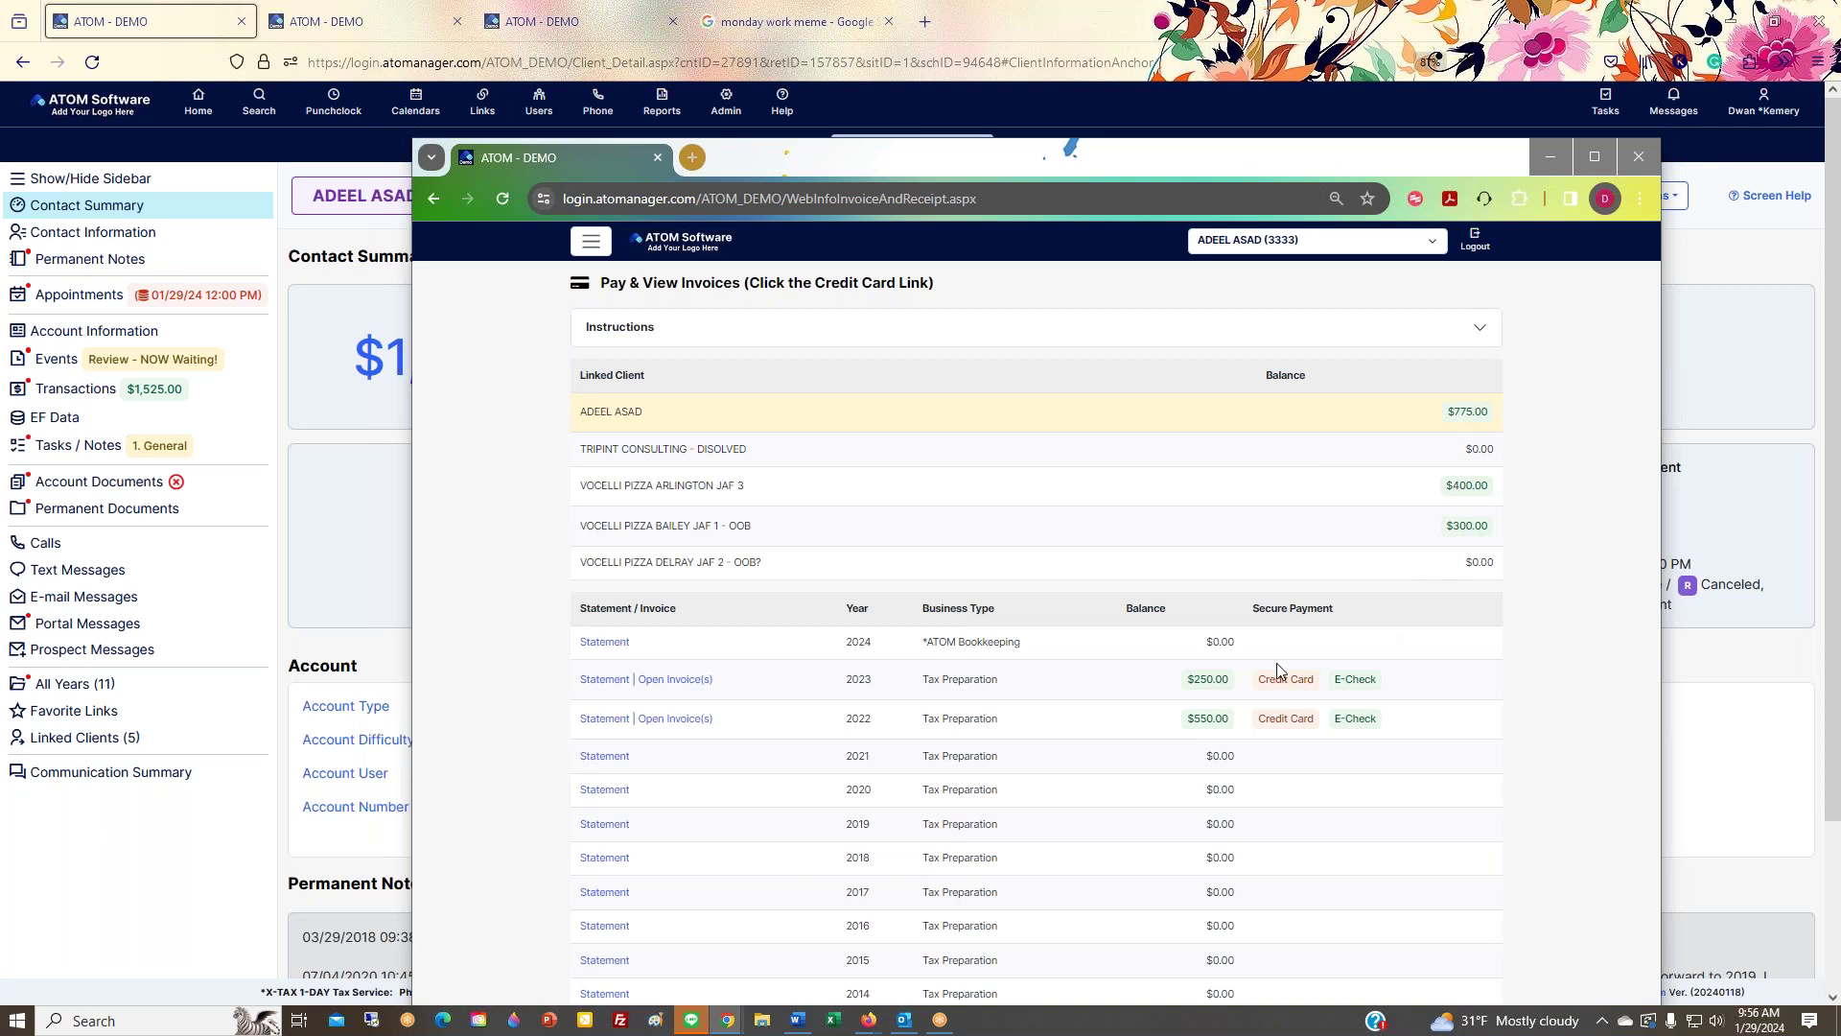
pyautogui.hotkey('alt', 'Left')
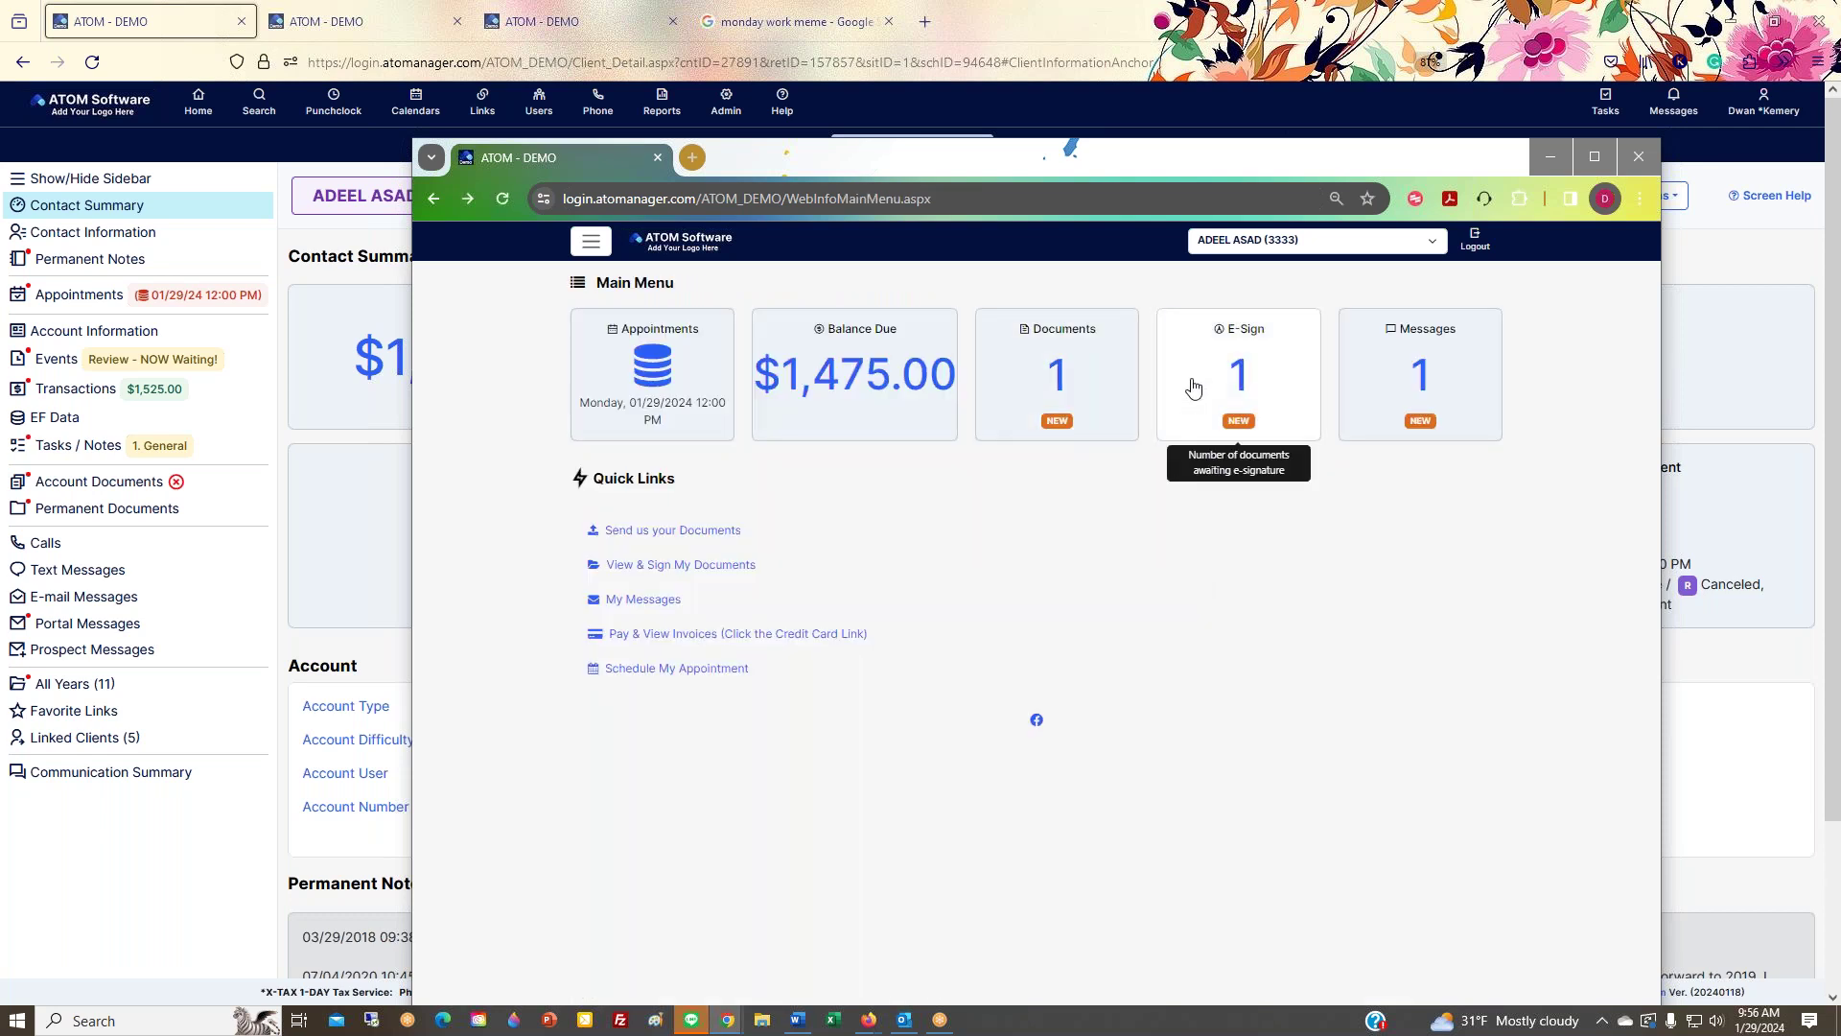
# Step: Open View & Sign My Documents from the E-Sign card, then return to the portal Main Menu
pyautogui.click(1193, 387)
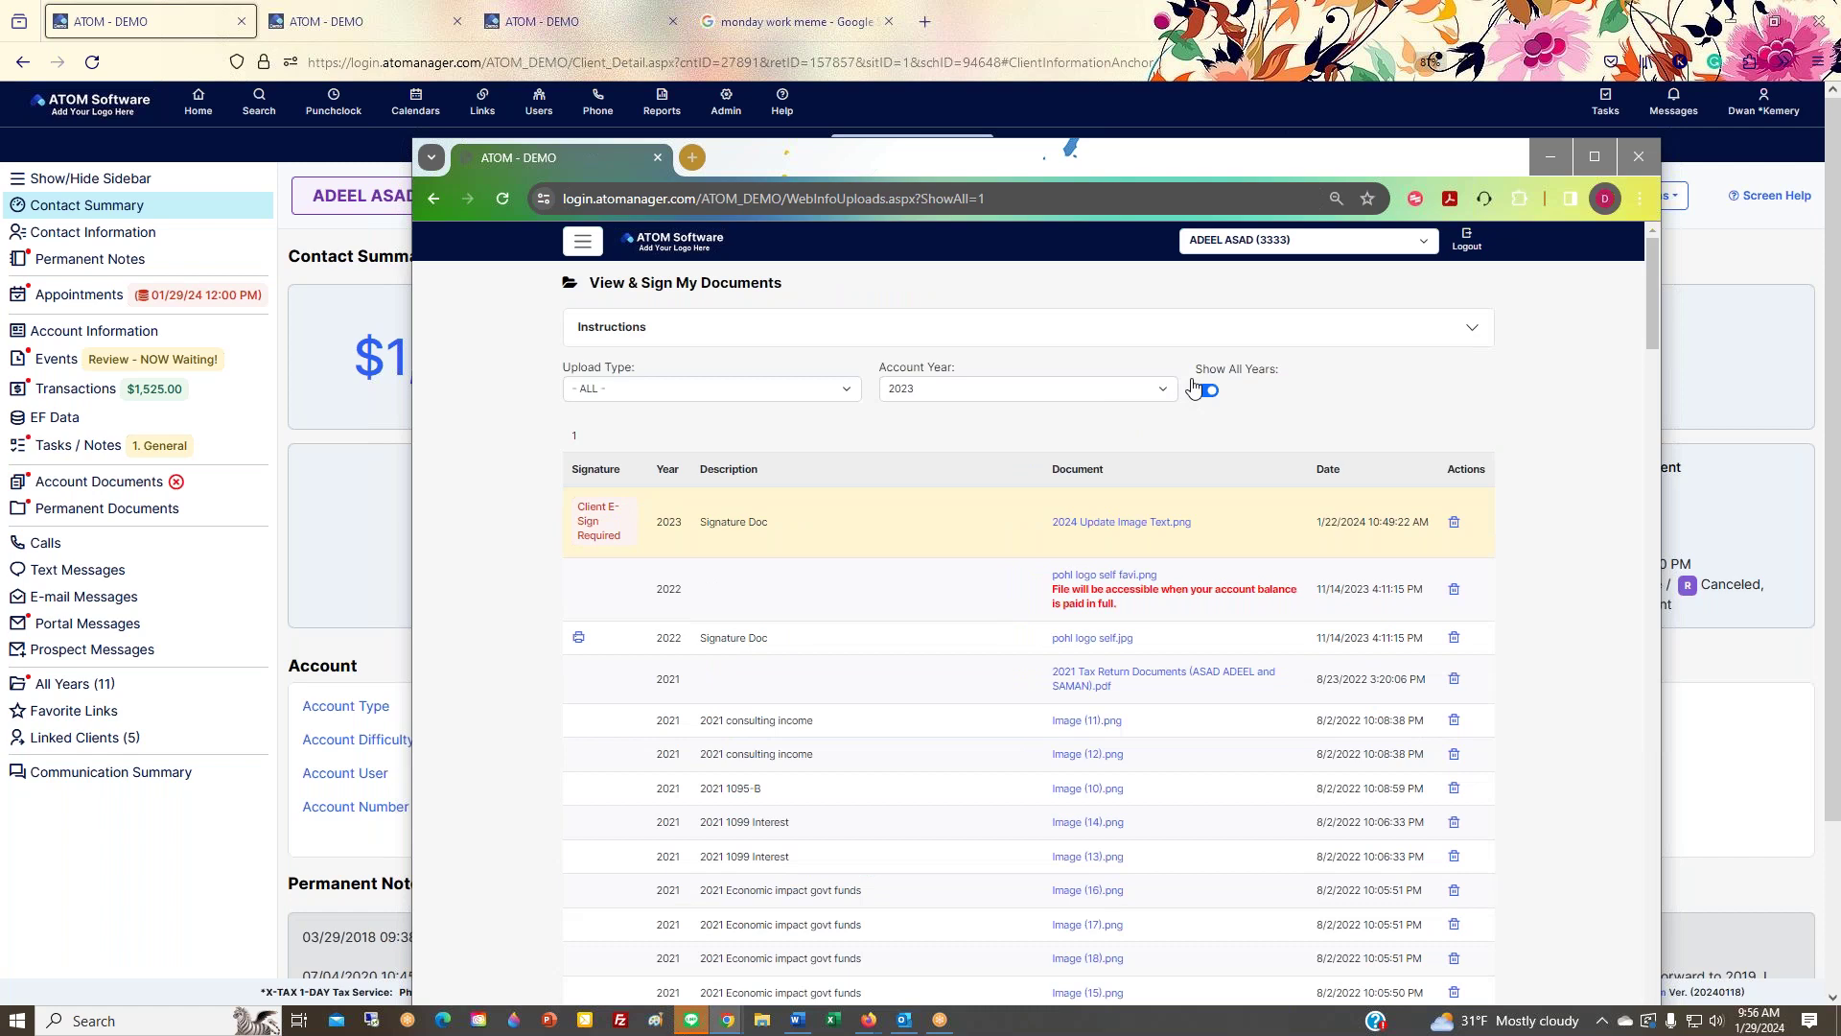
pyautogui.scroll(-7, 1041, 560)
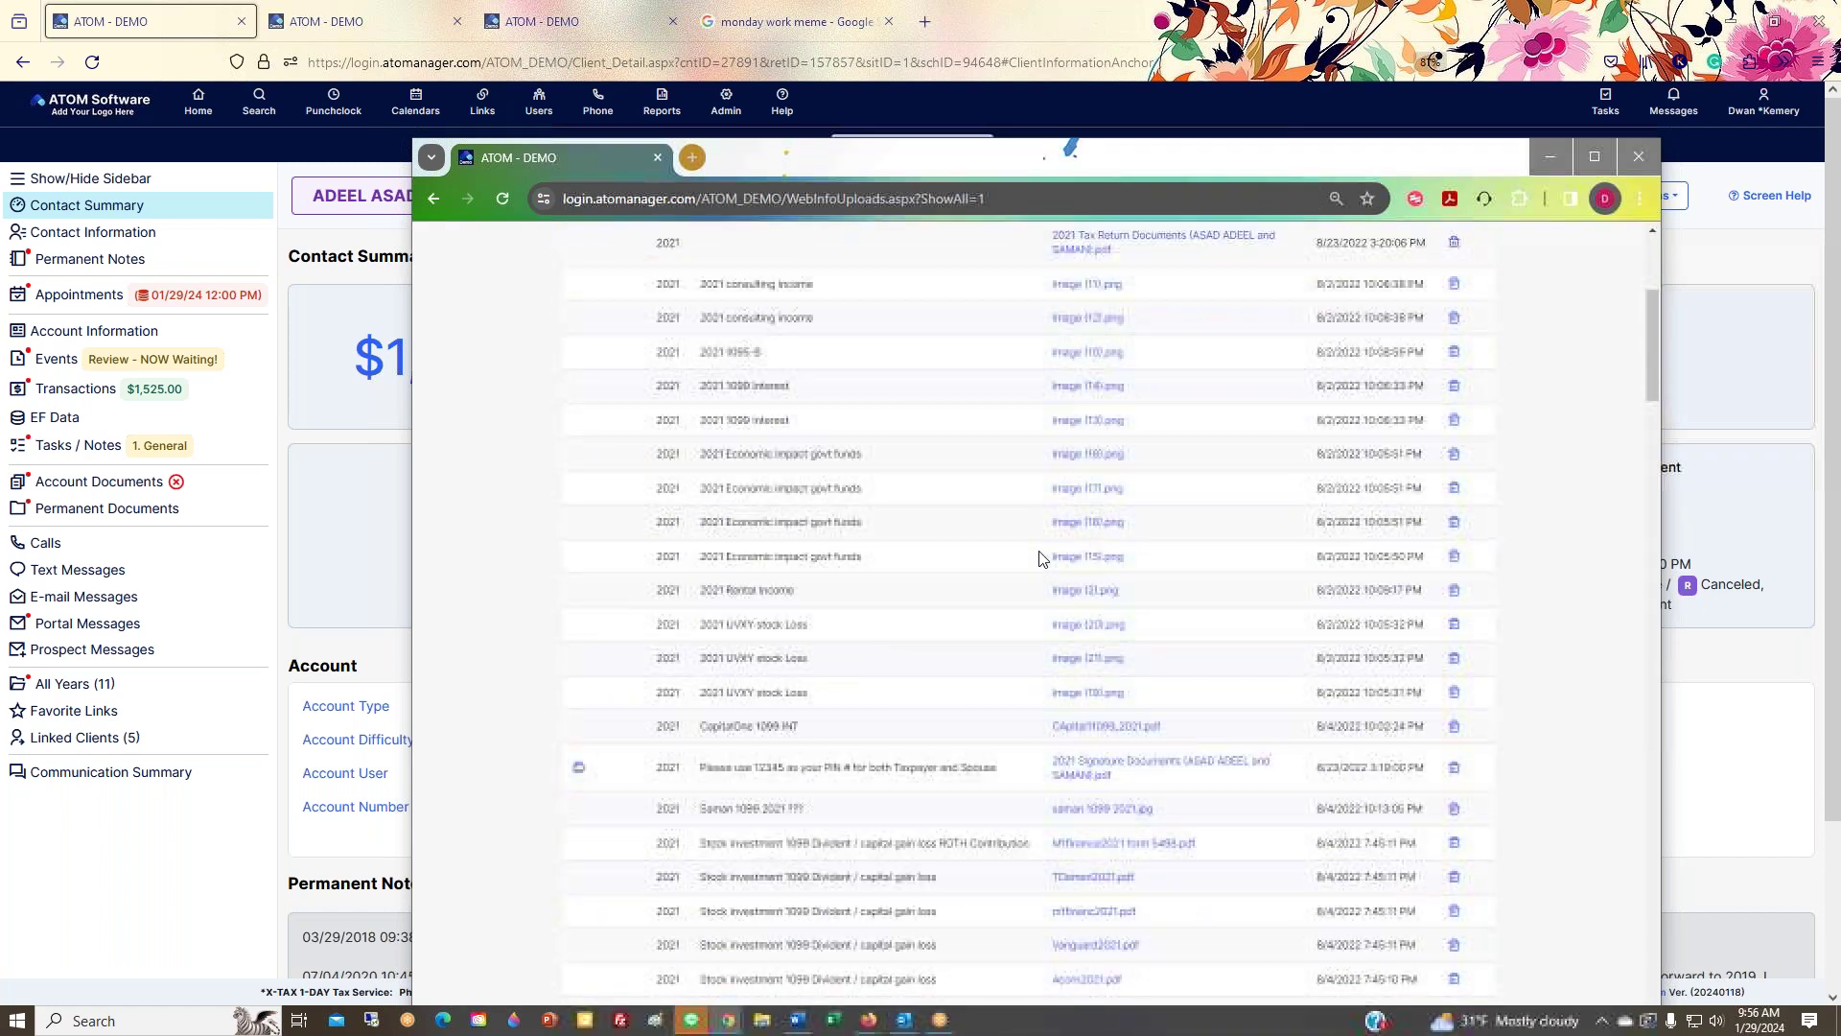
pyautogui.scroll(7, 1040, 559)
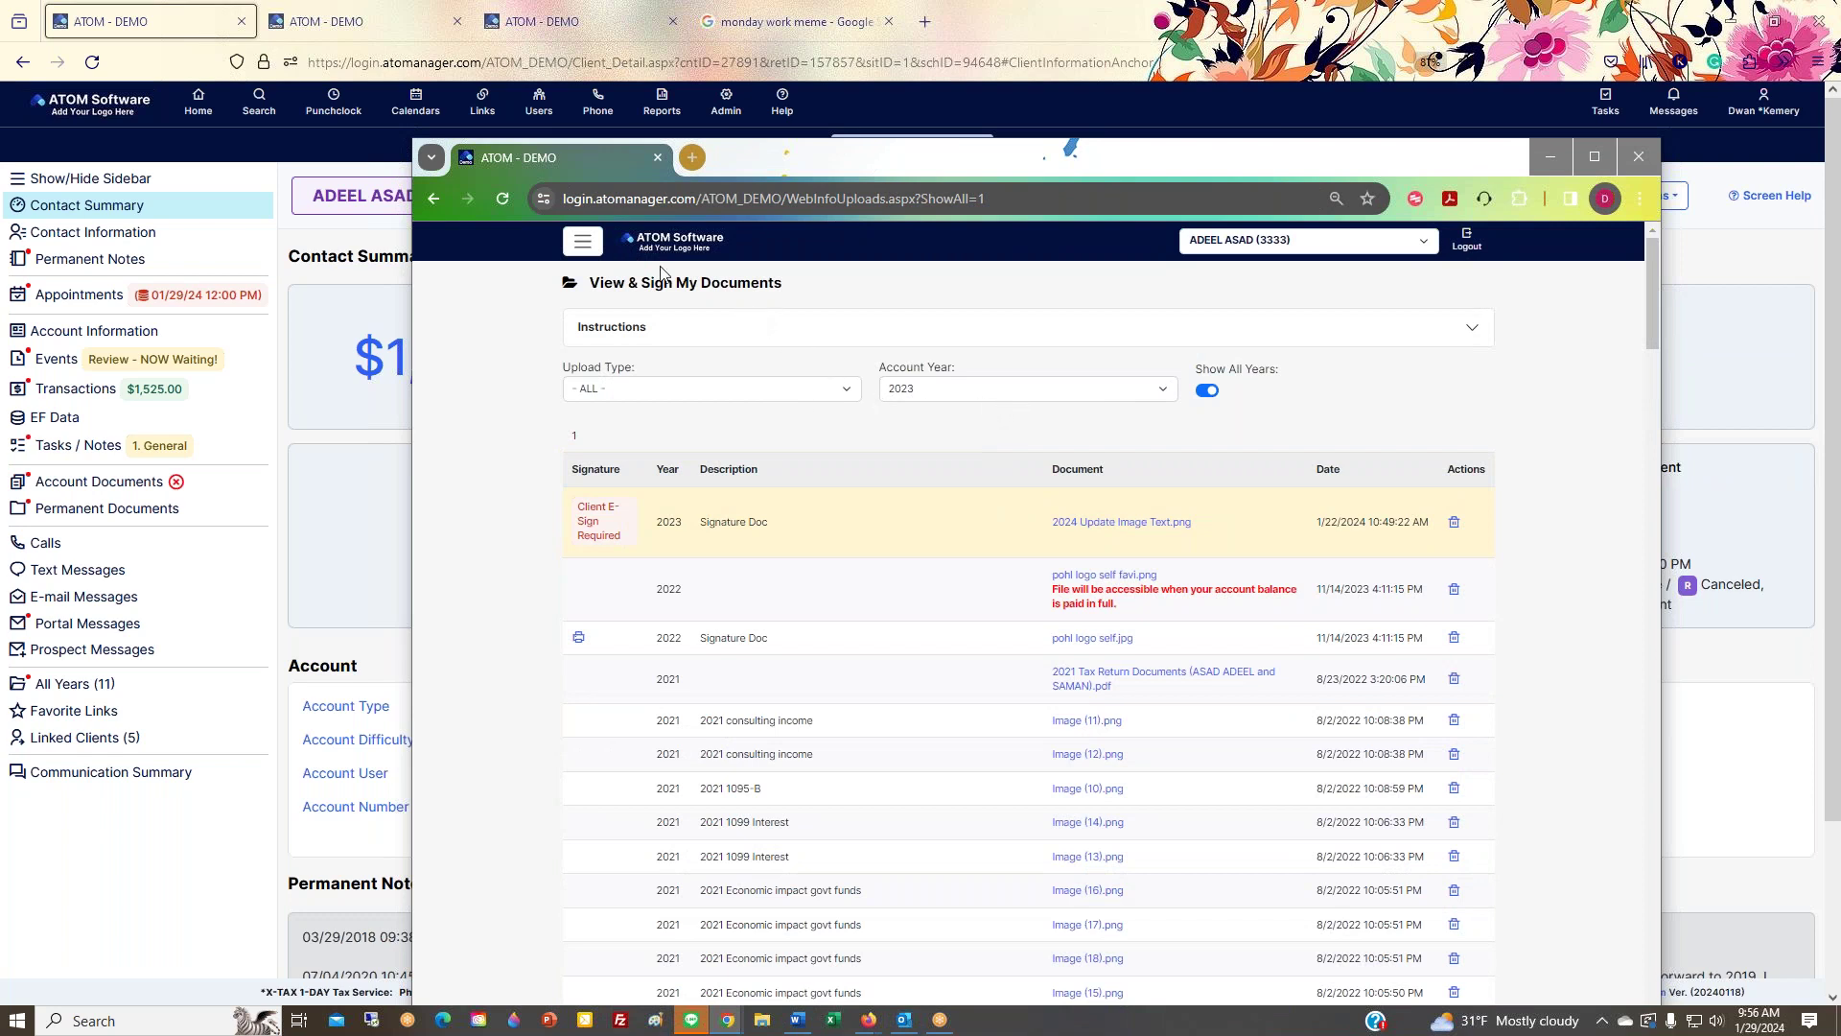
pyautogui.click(583, 242)
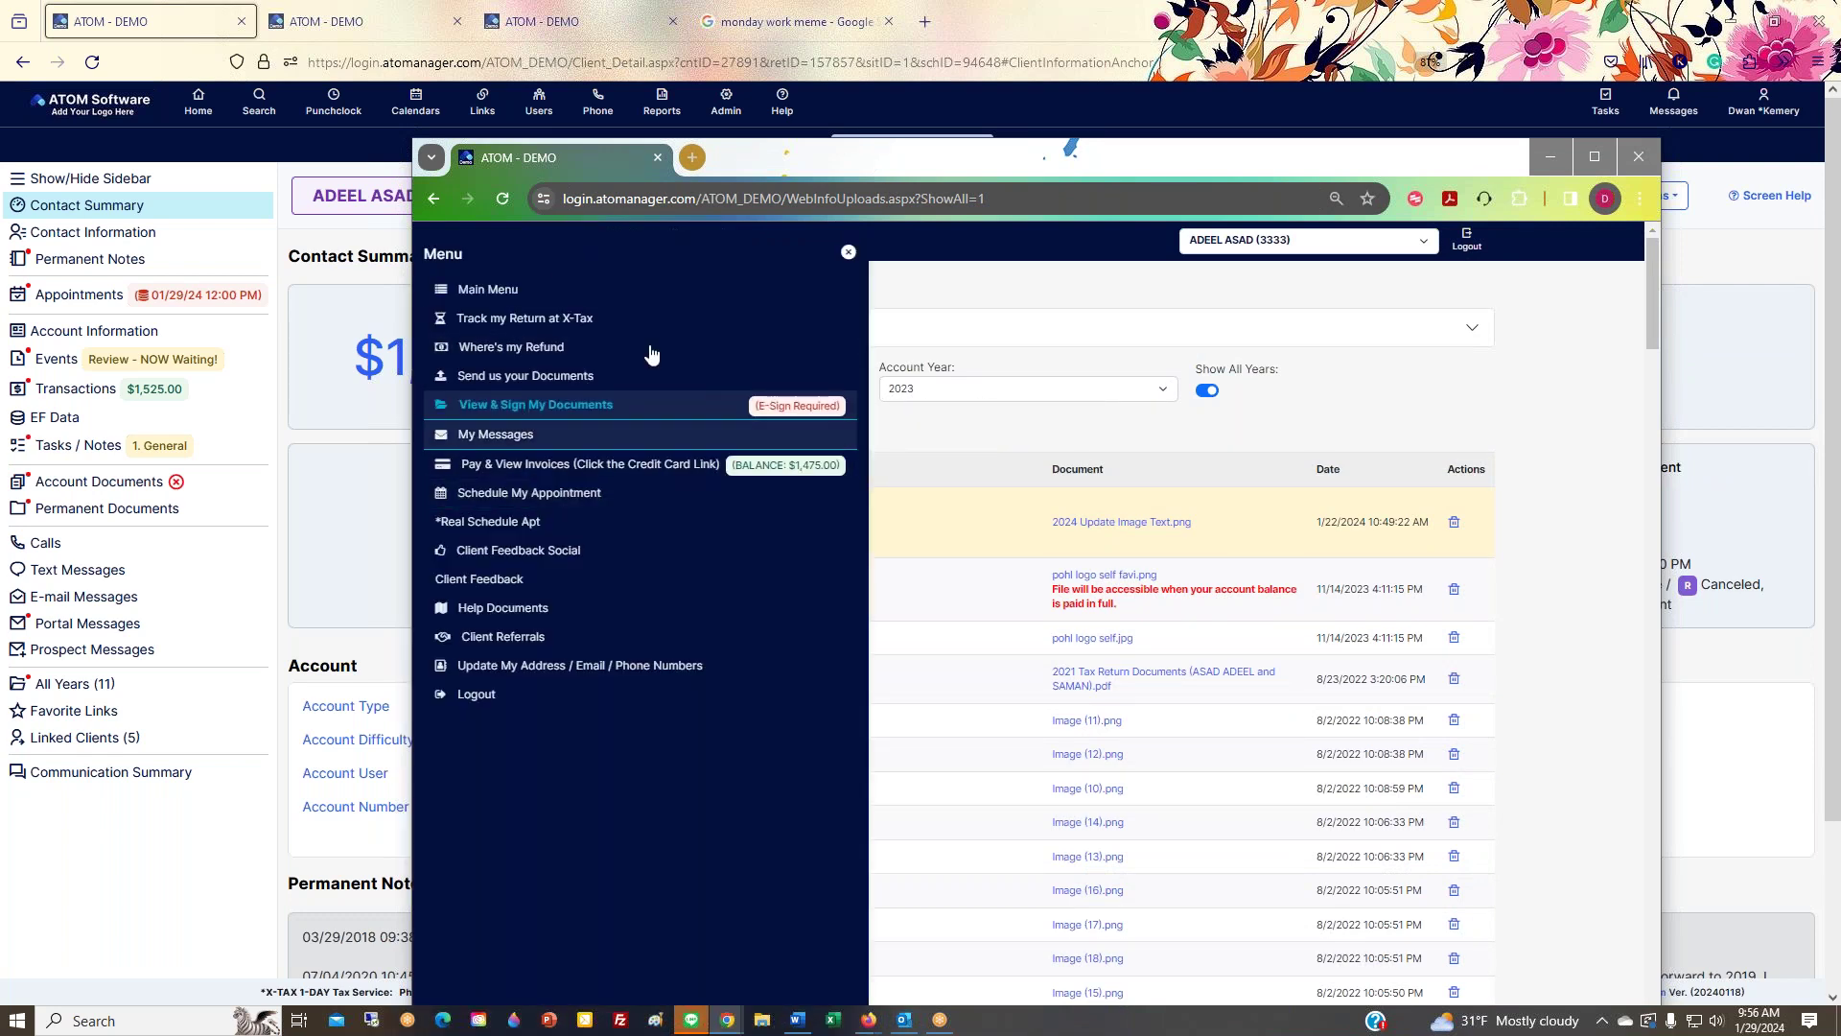
pyautogui.click(846, 252)
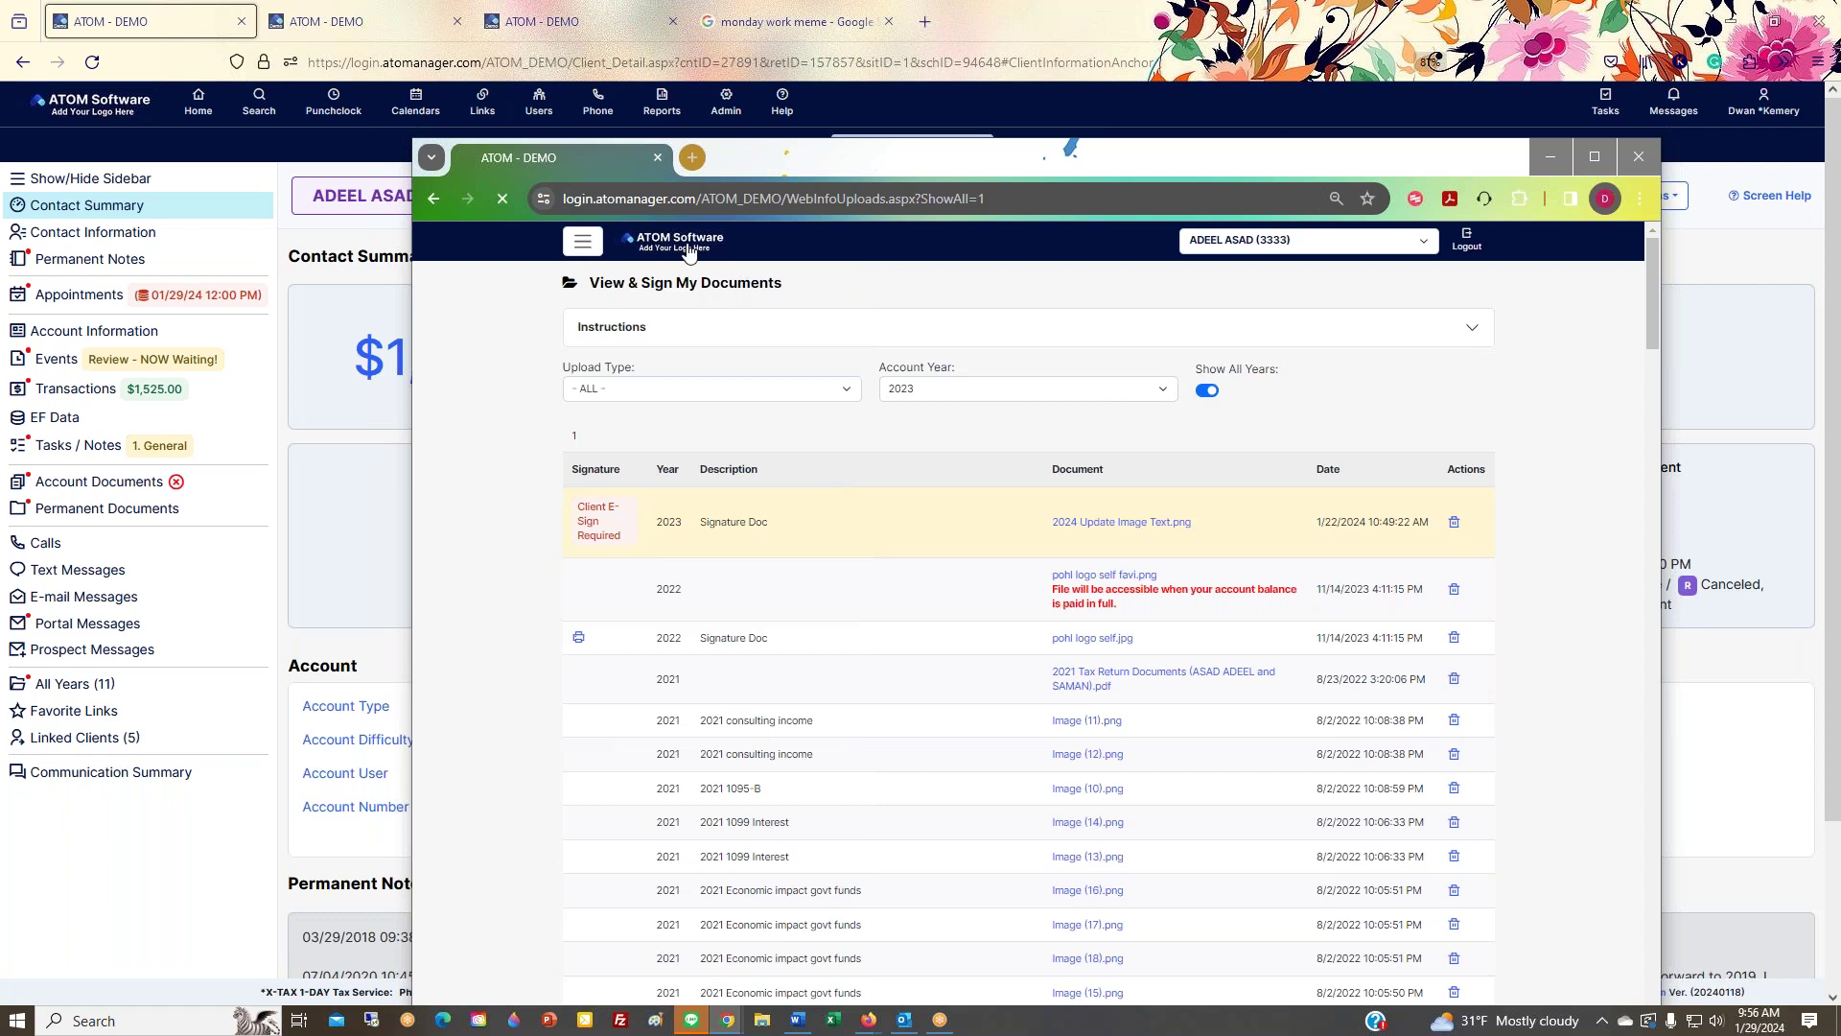
pyautogui.click(687, 247)
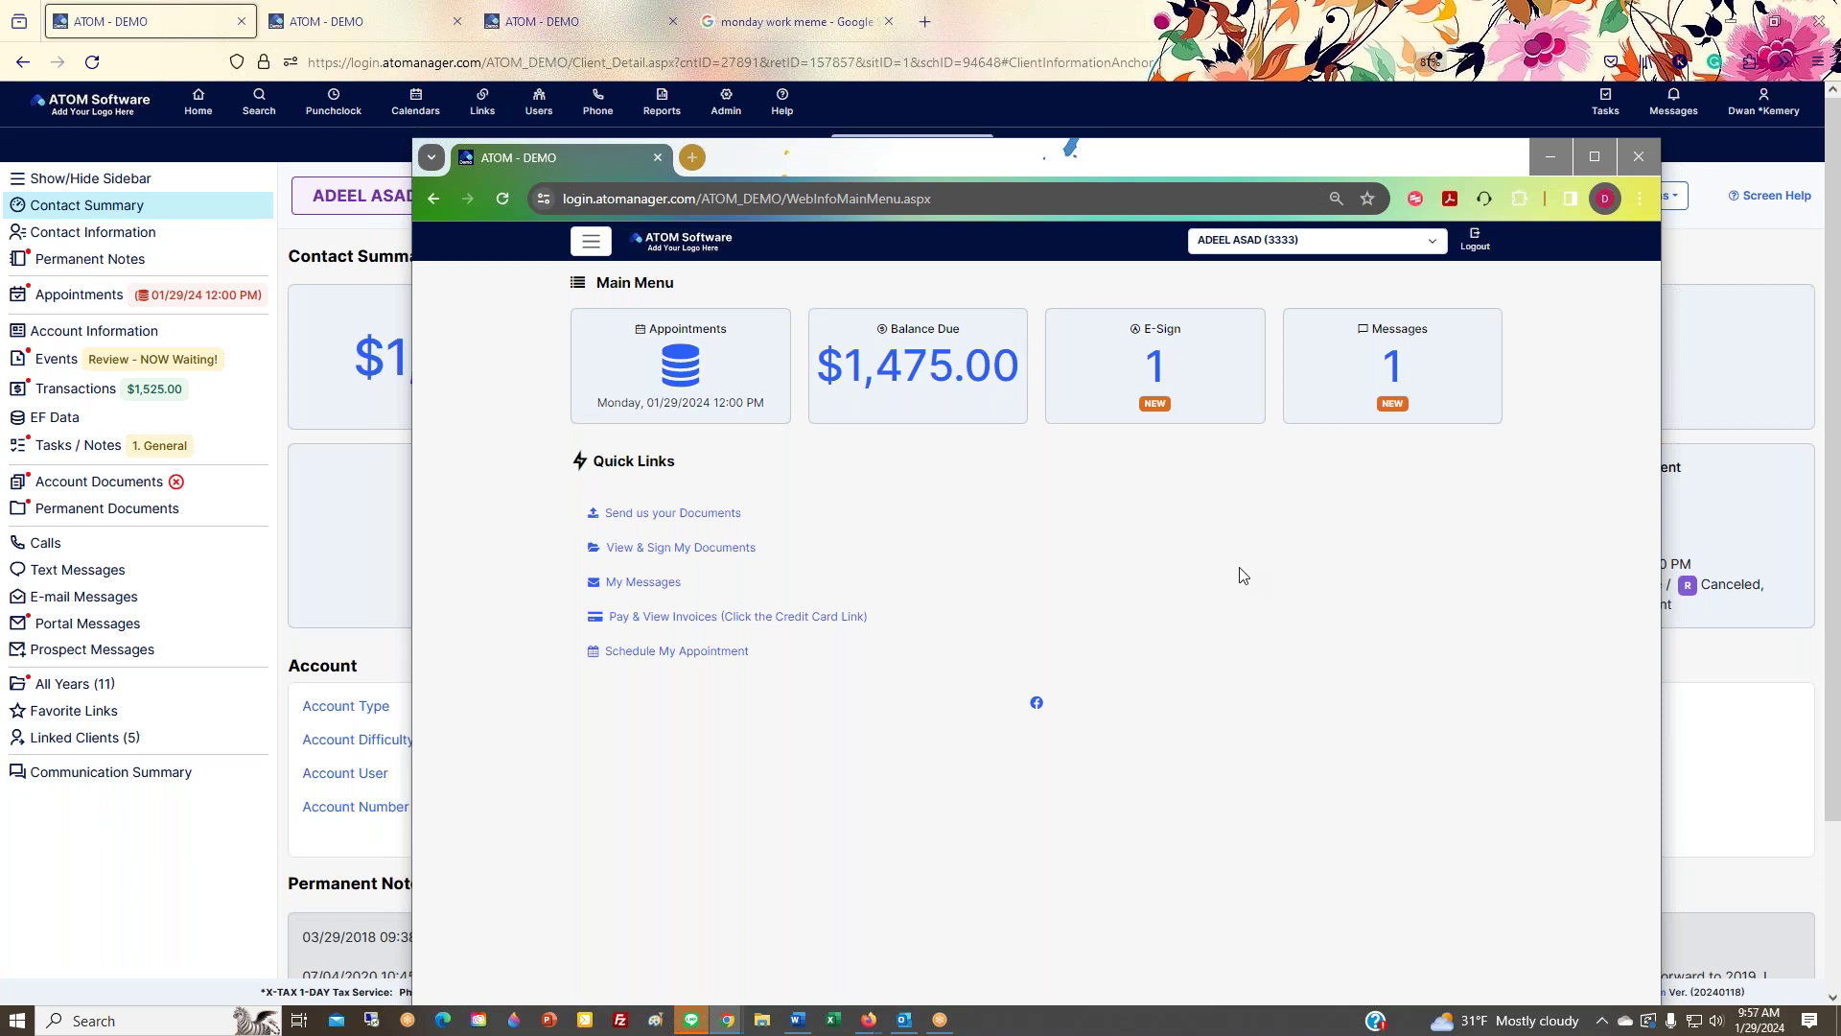
# Step: Show the portal navigation menu and Quick Links, then move the portal window off to the right
pyautogui.click(591, 240)
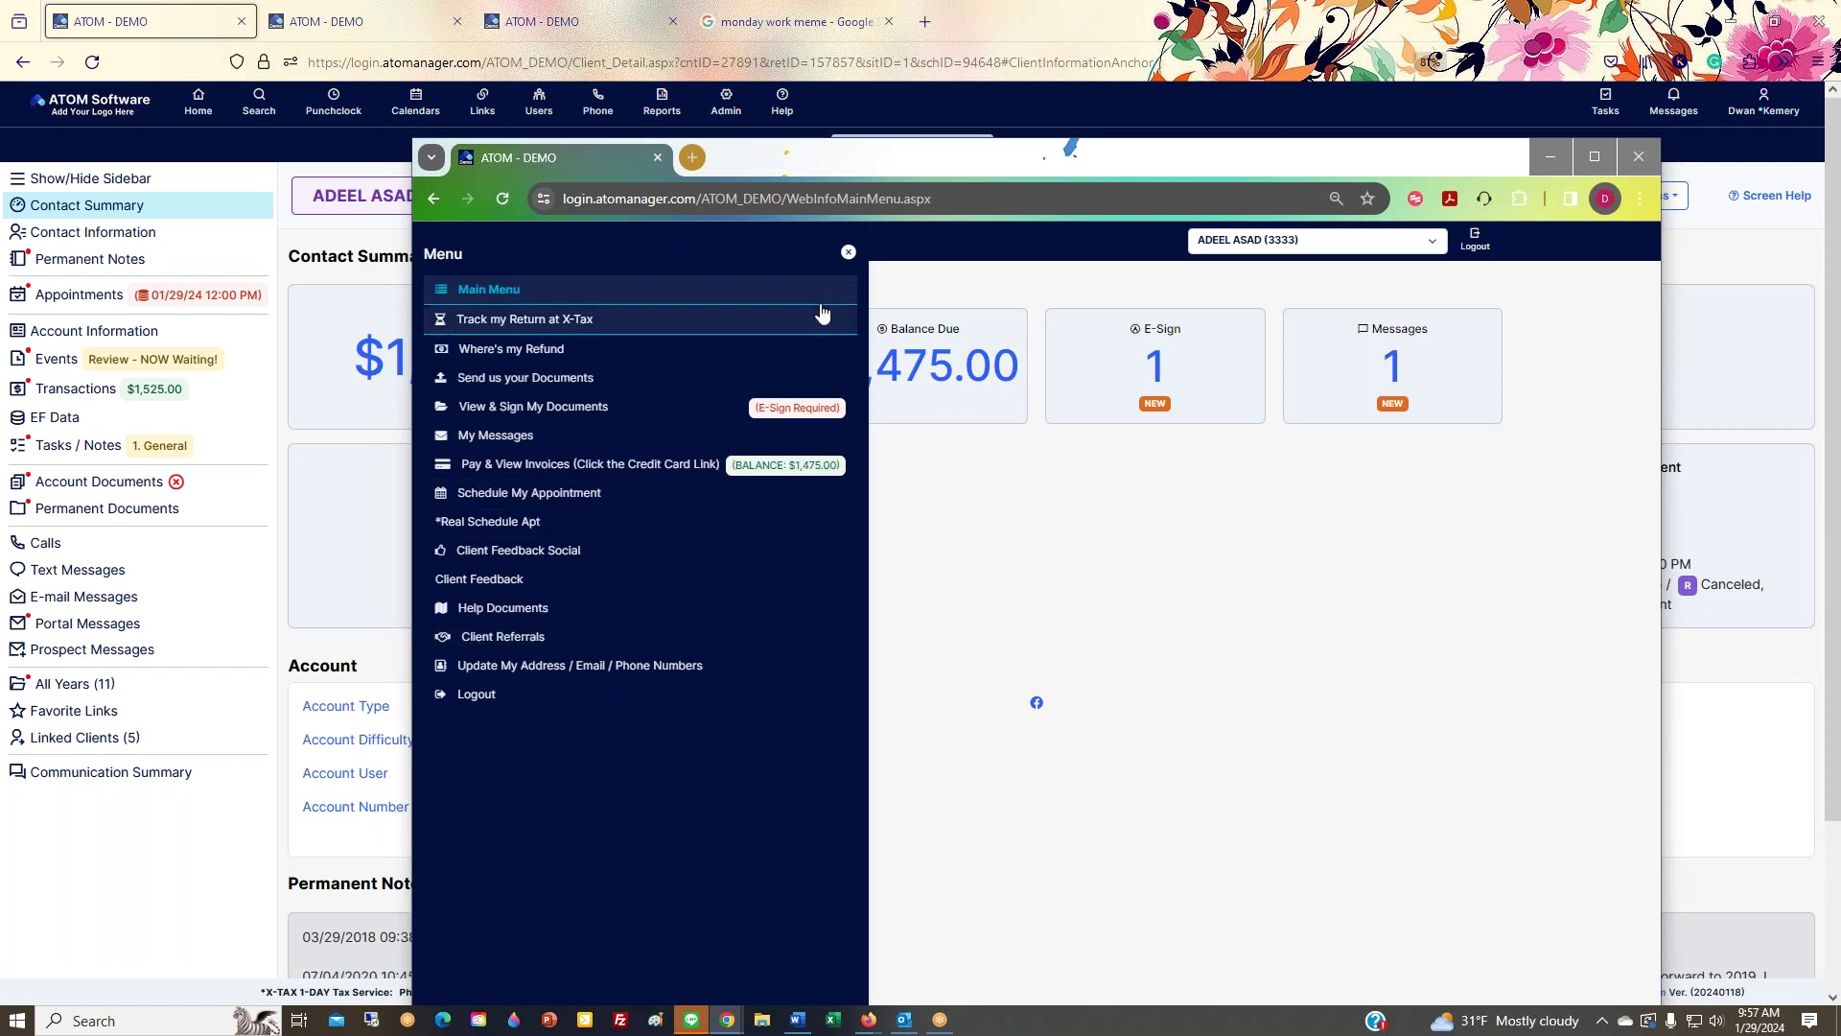
pyautogui.click(848, 252)
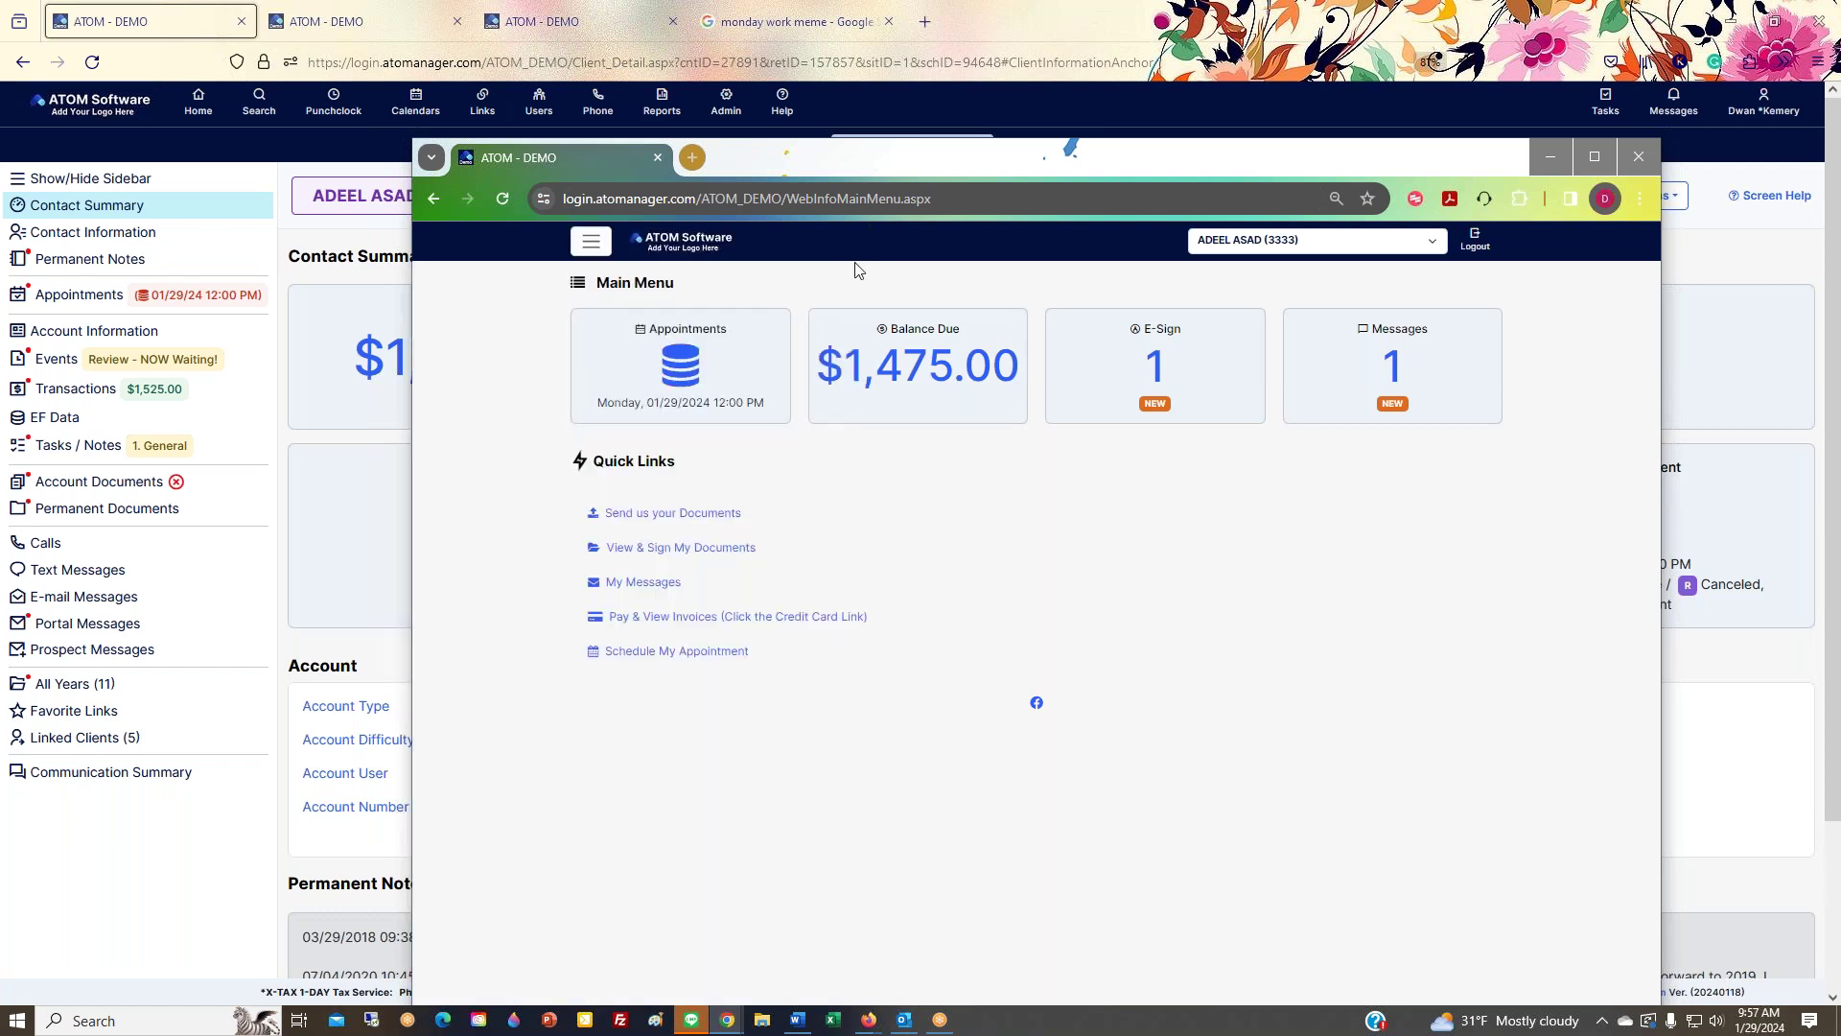
pyautogui.click(590, 242)
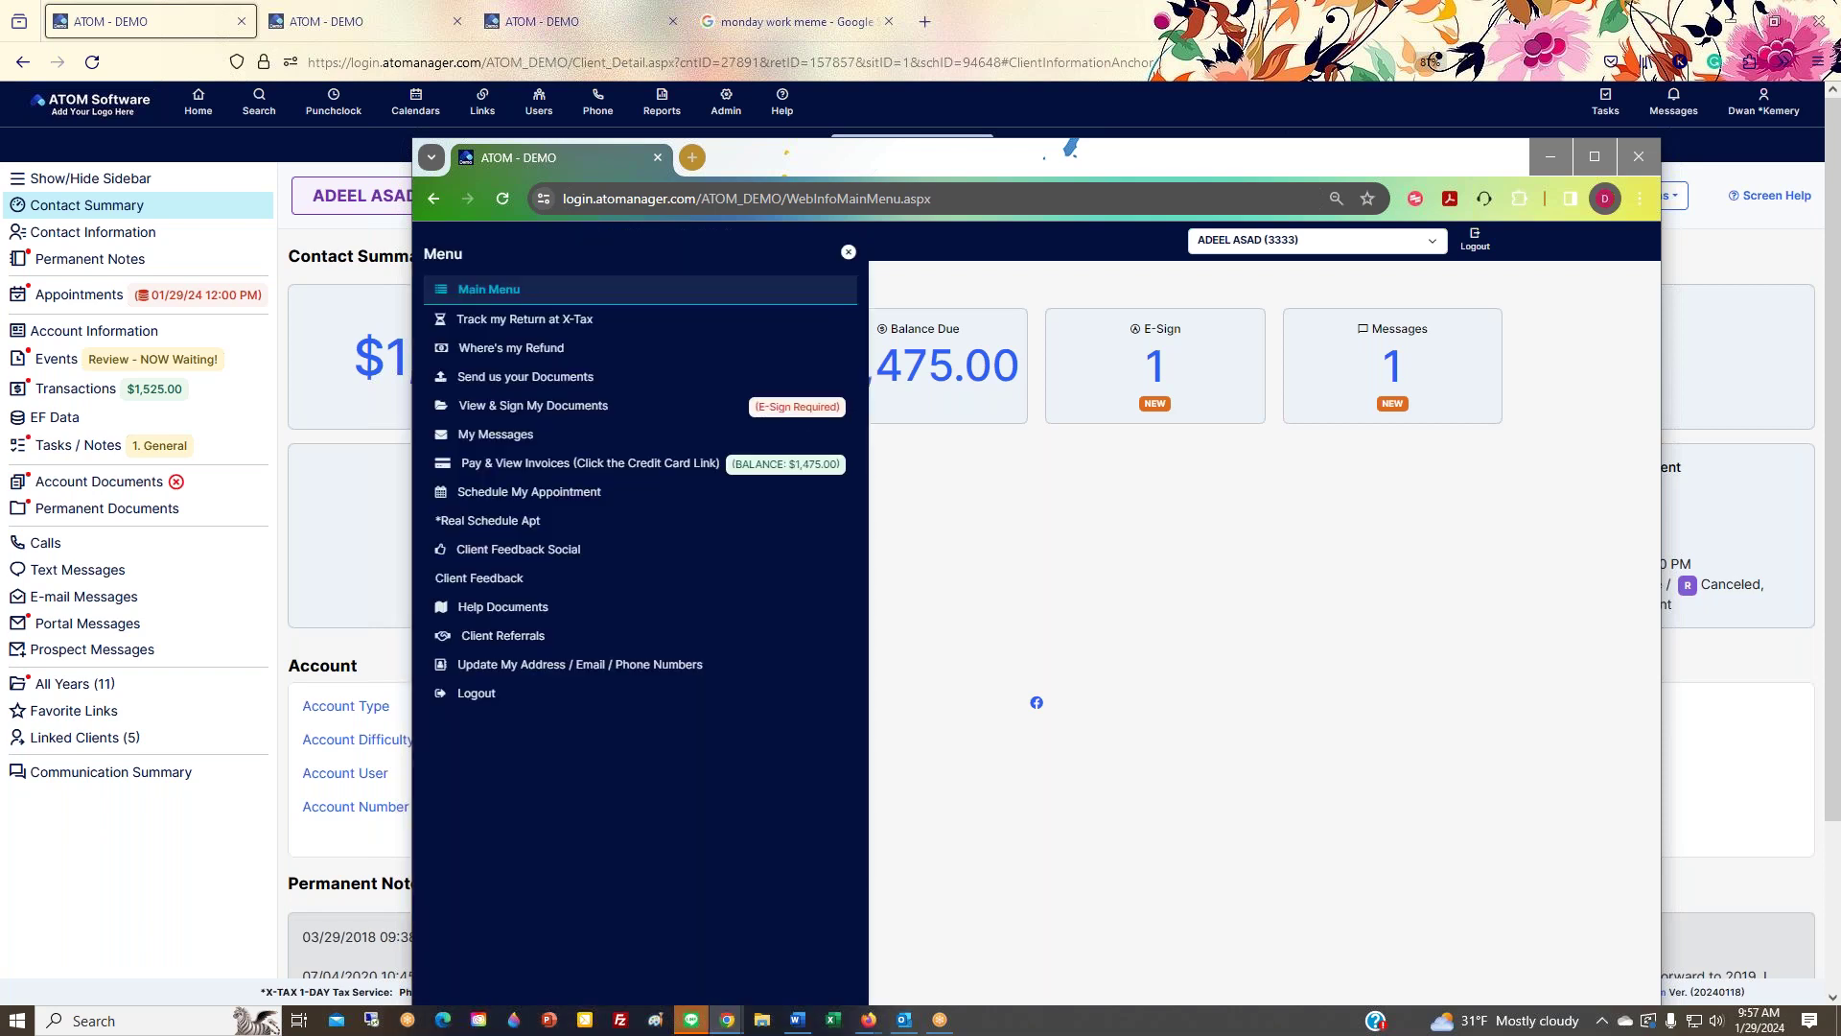
pyautogui.click(842, 255)
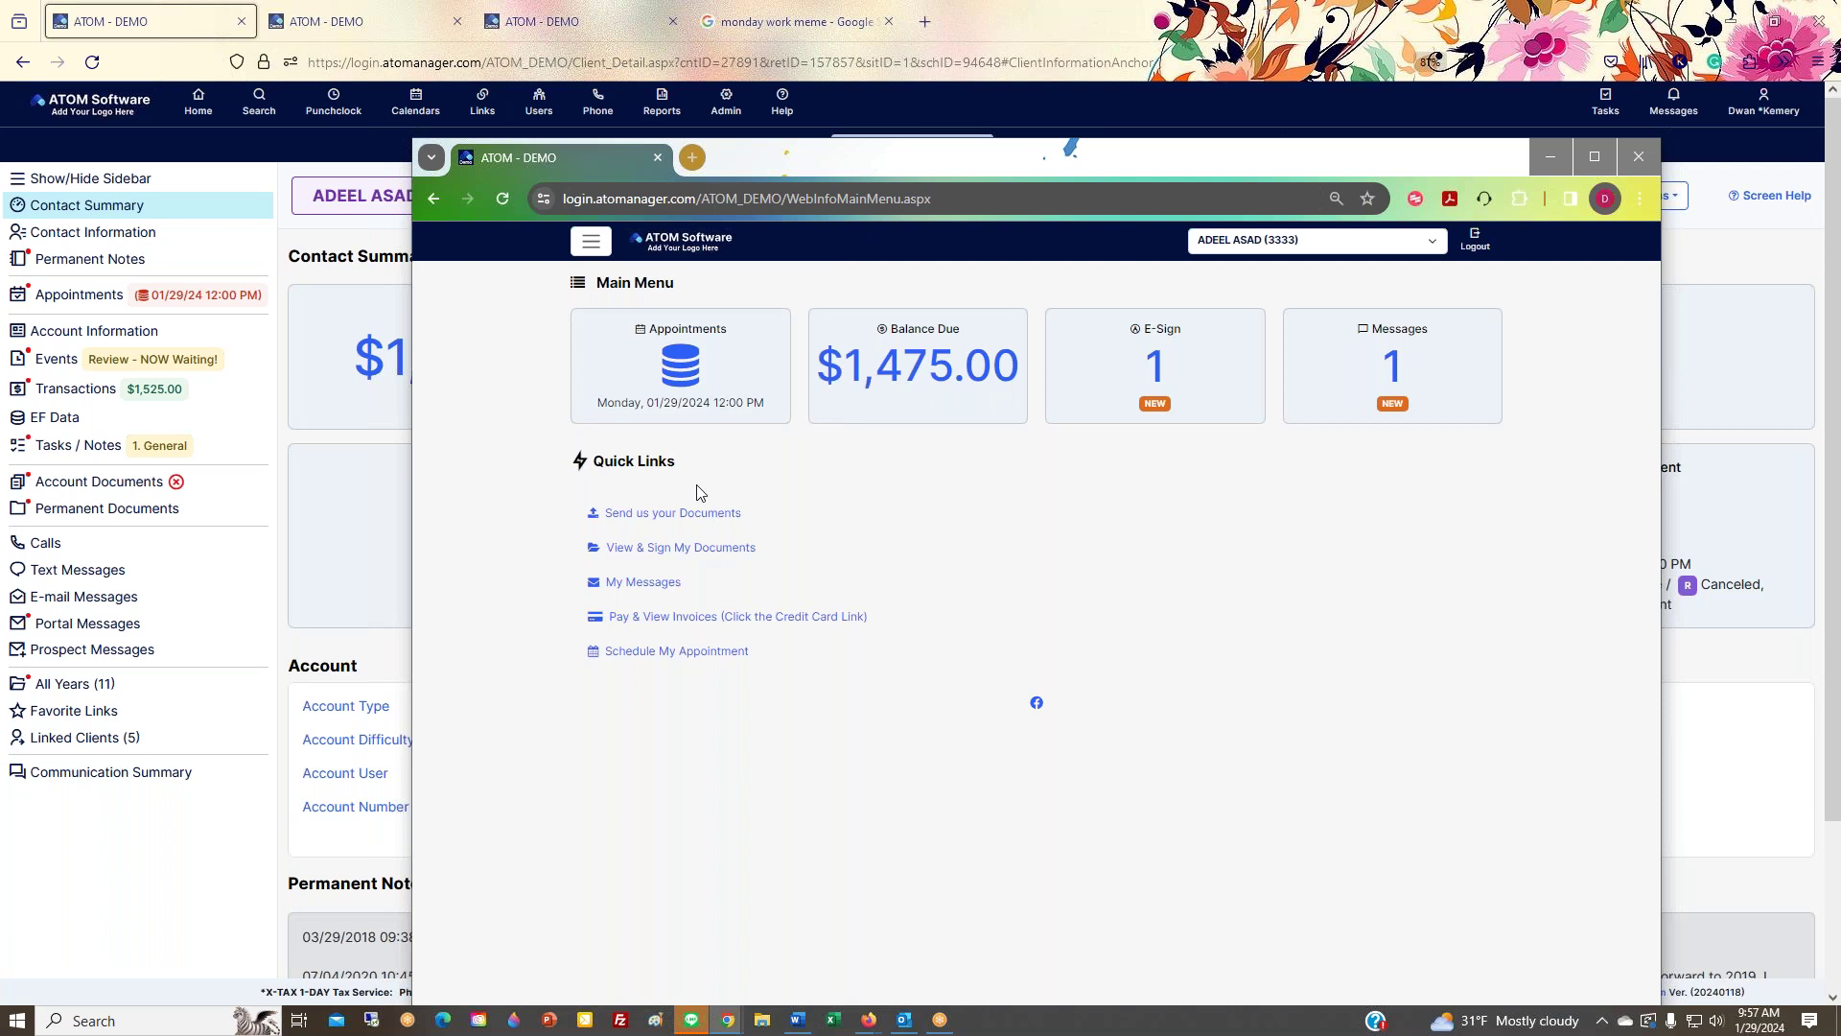
pyautogui.moveTo(574, 464); pyautogui.dragTo(681, 464)
pyautogui.moveTo(832, 164); pyautogui.dragTo(1840, 154)
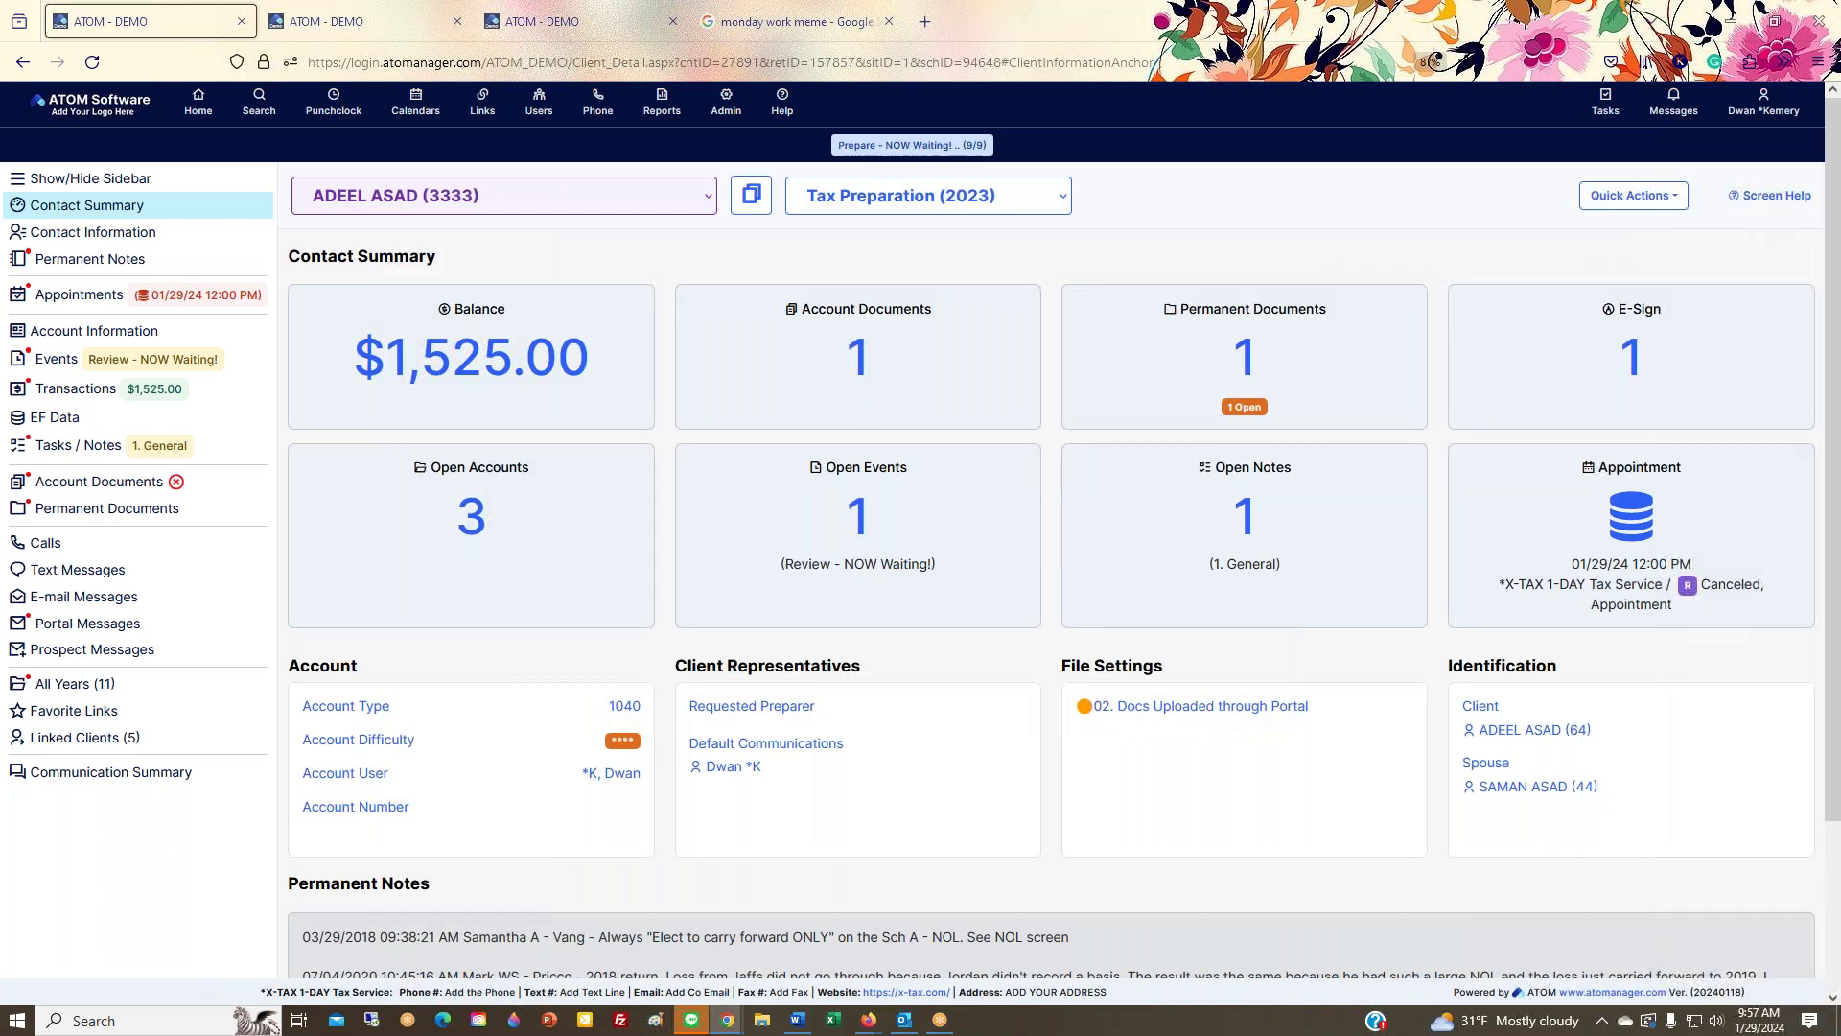
# Step: Reload Admin > Core Configuration > Client Portal Configuration in the third ATOM tab
pyautogui.click(623, 27)
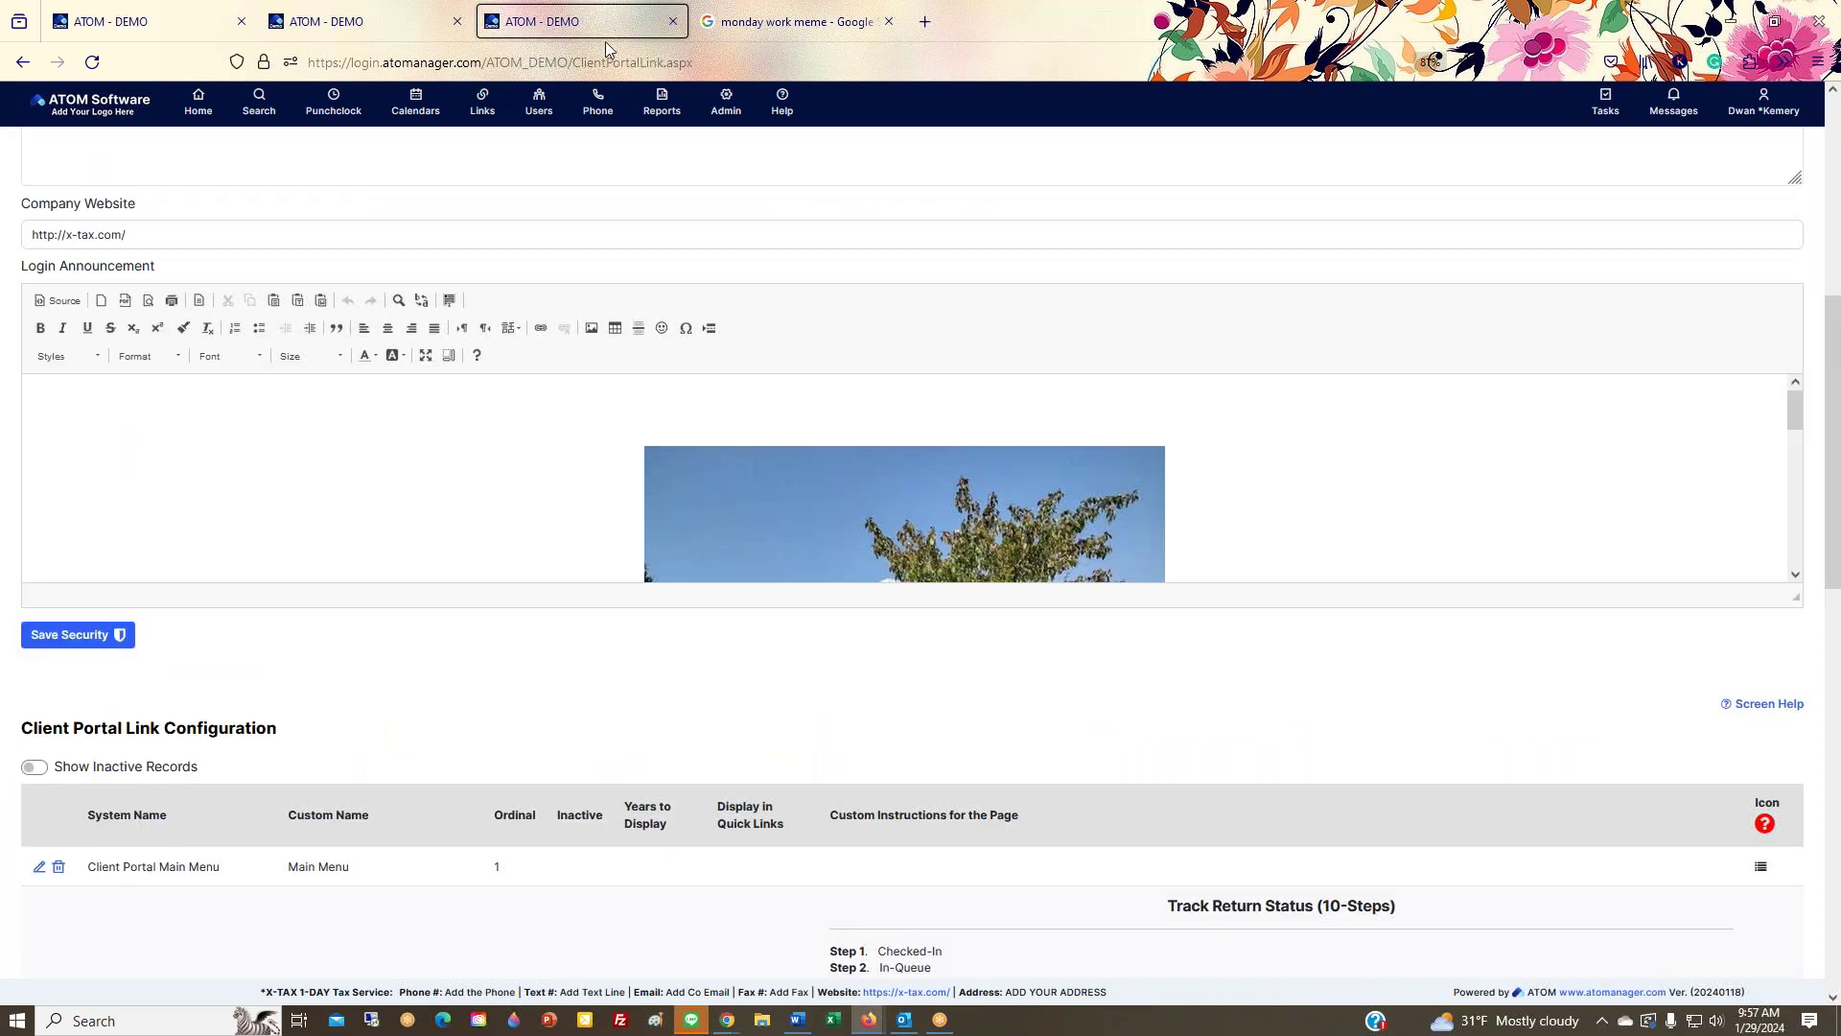
pyautogui.scroll(-6, 403, 691)
pyautogui.scroll(-2, 404, 691)
pyautogui.scroll(2, 404, 691)
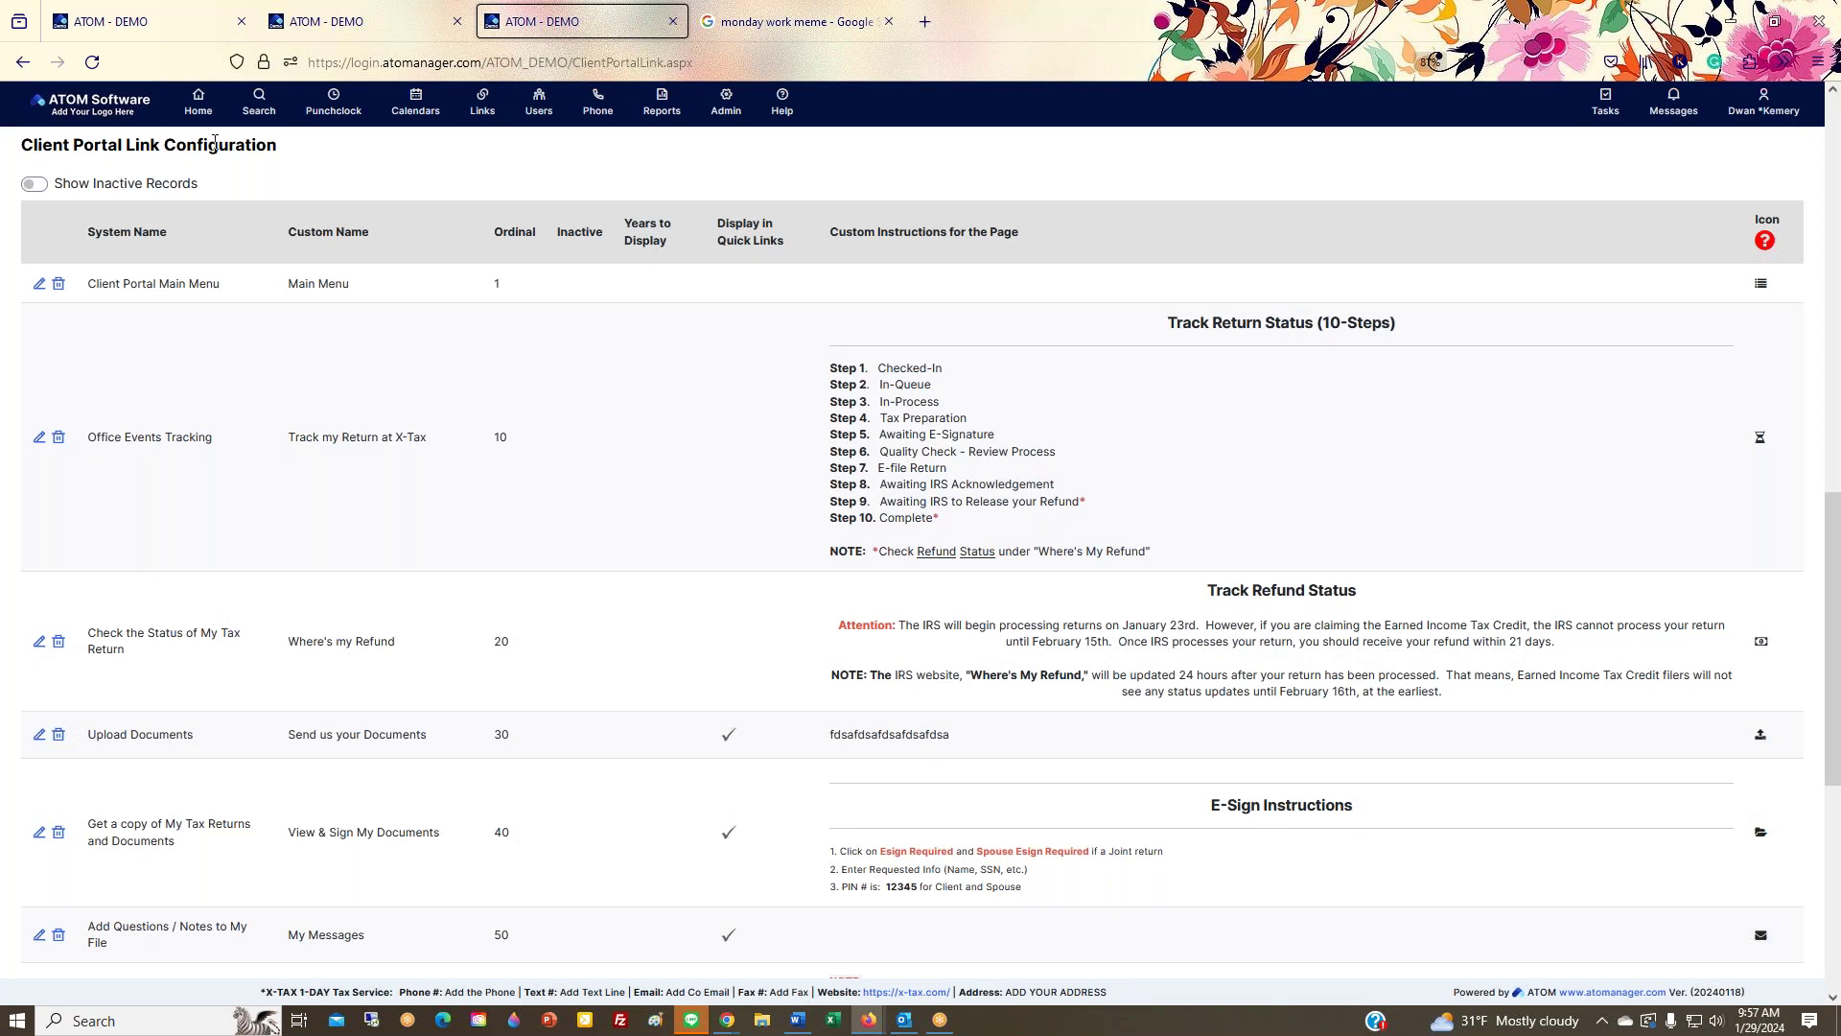
pyautogui.click(726, 102)
pyautogui.moveTo(734, 200)
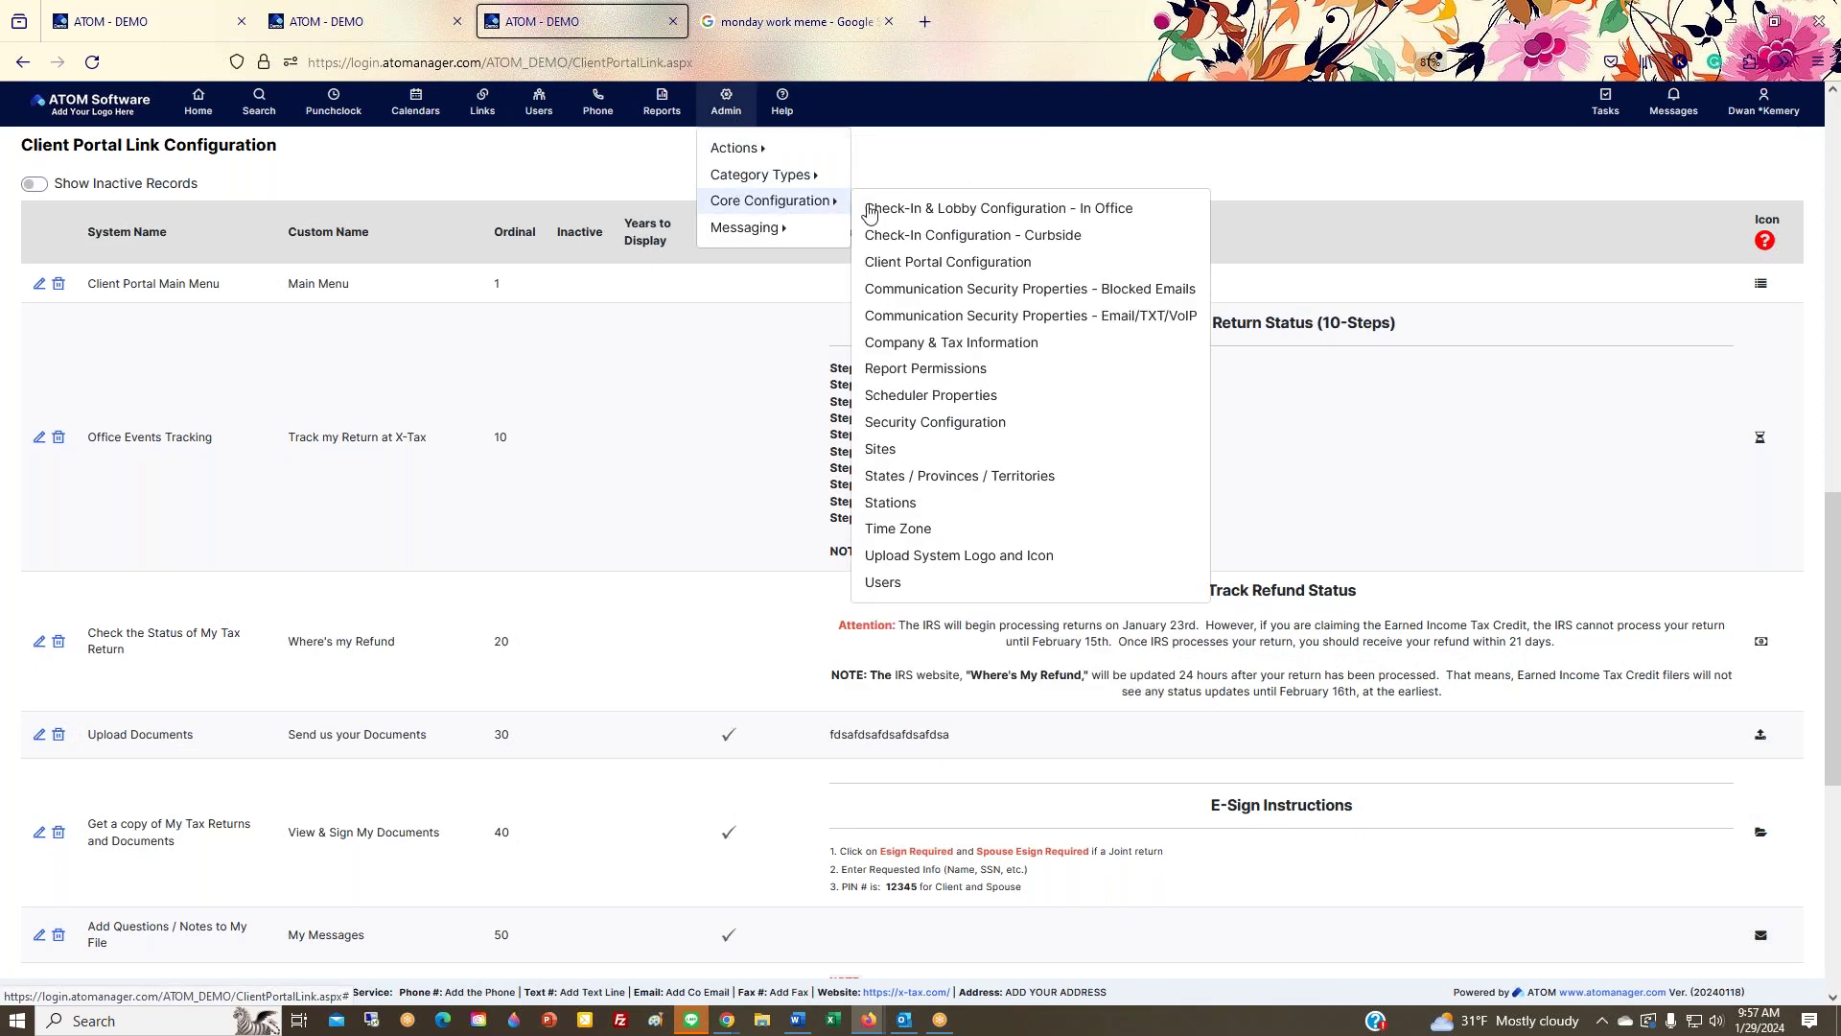
pyautogui.click(921, 262)
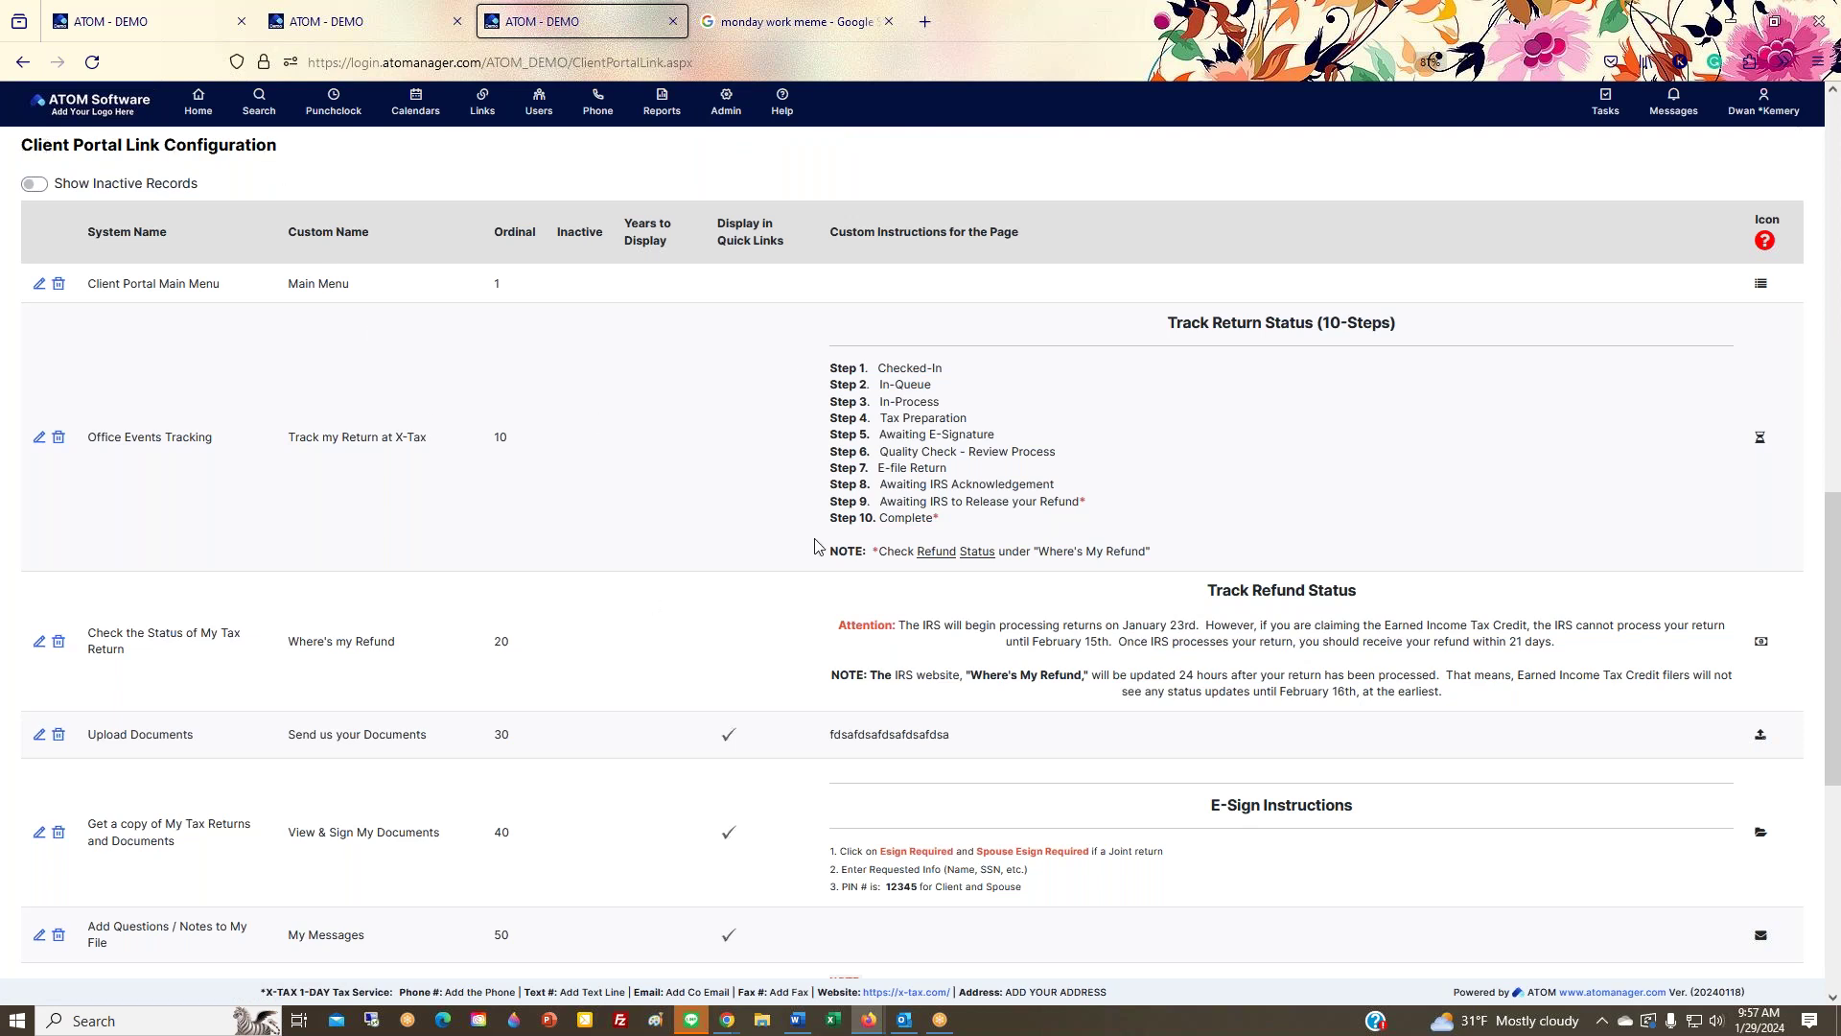
# Step: Highlight the Display in Quick Links column and place the portal Main Menu beside the table
pyautogui.scroll(-2, 711, 652)
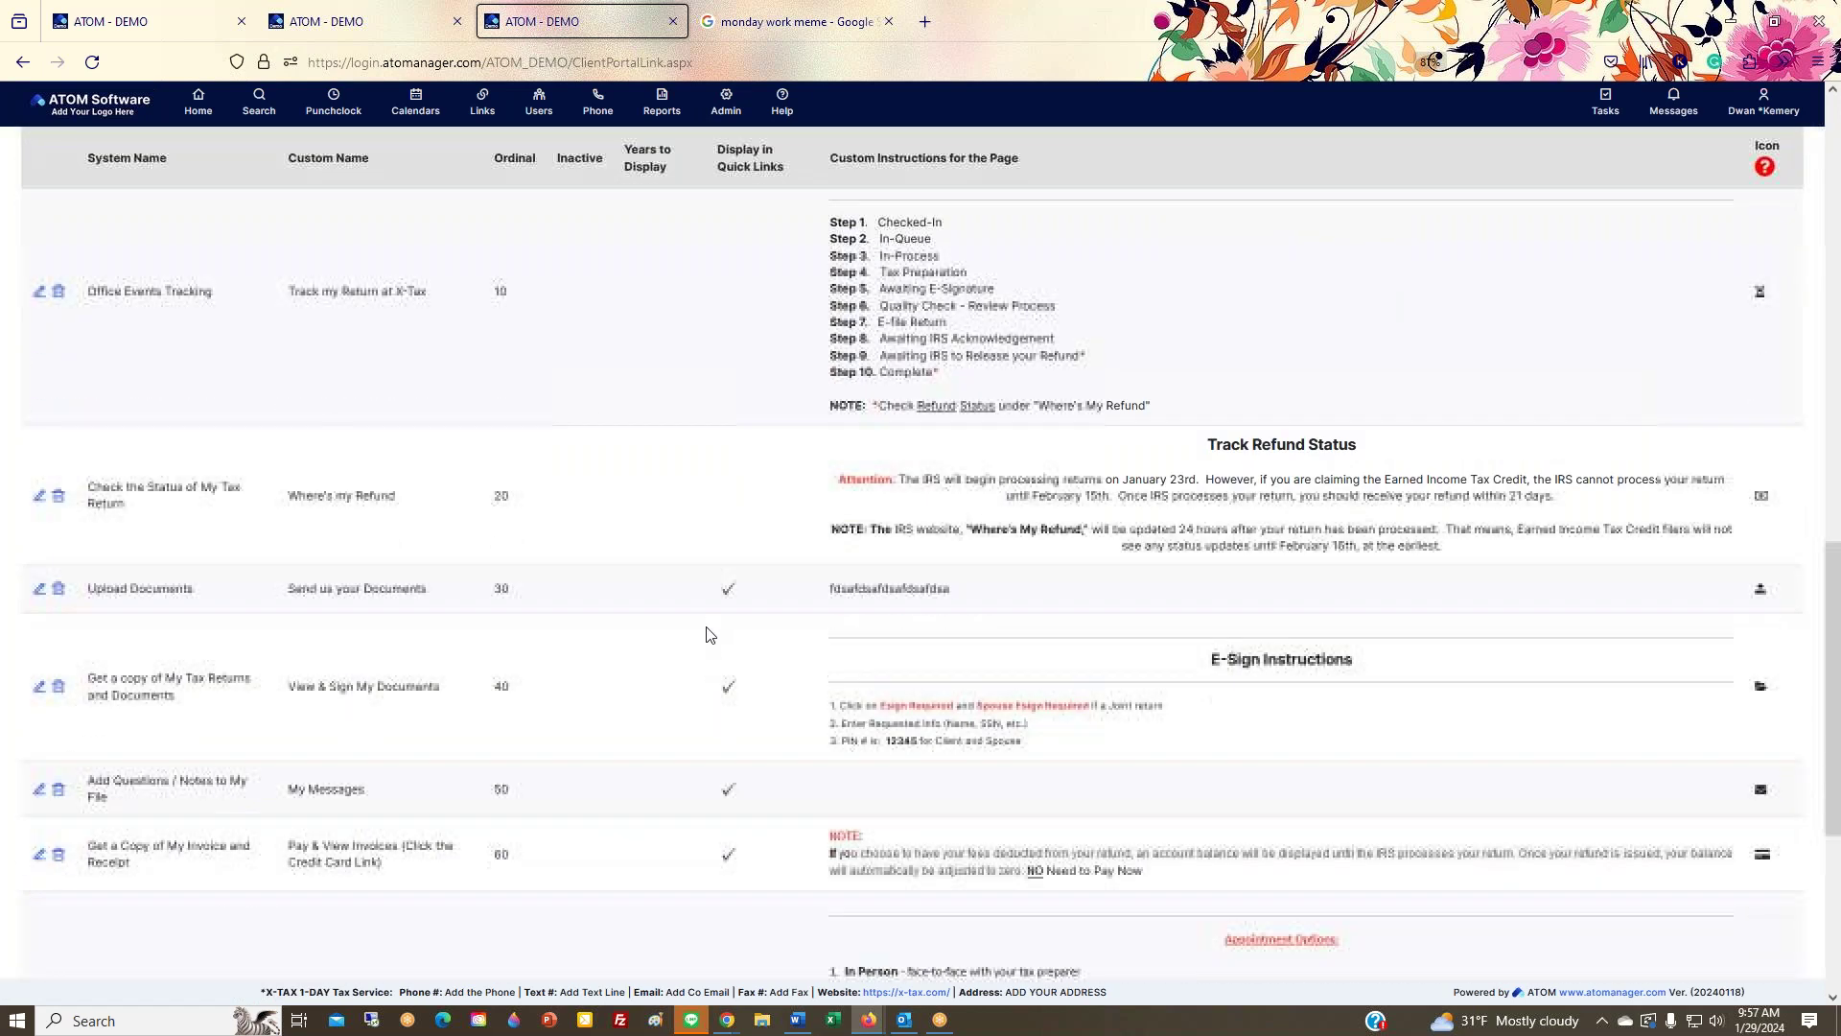
pyautogui.moveTo(707, 146); pyautogui.dragTo(788, 185)
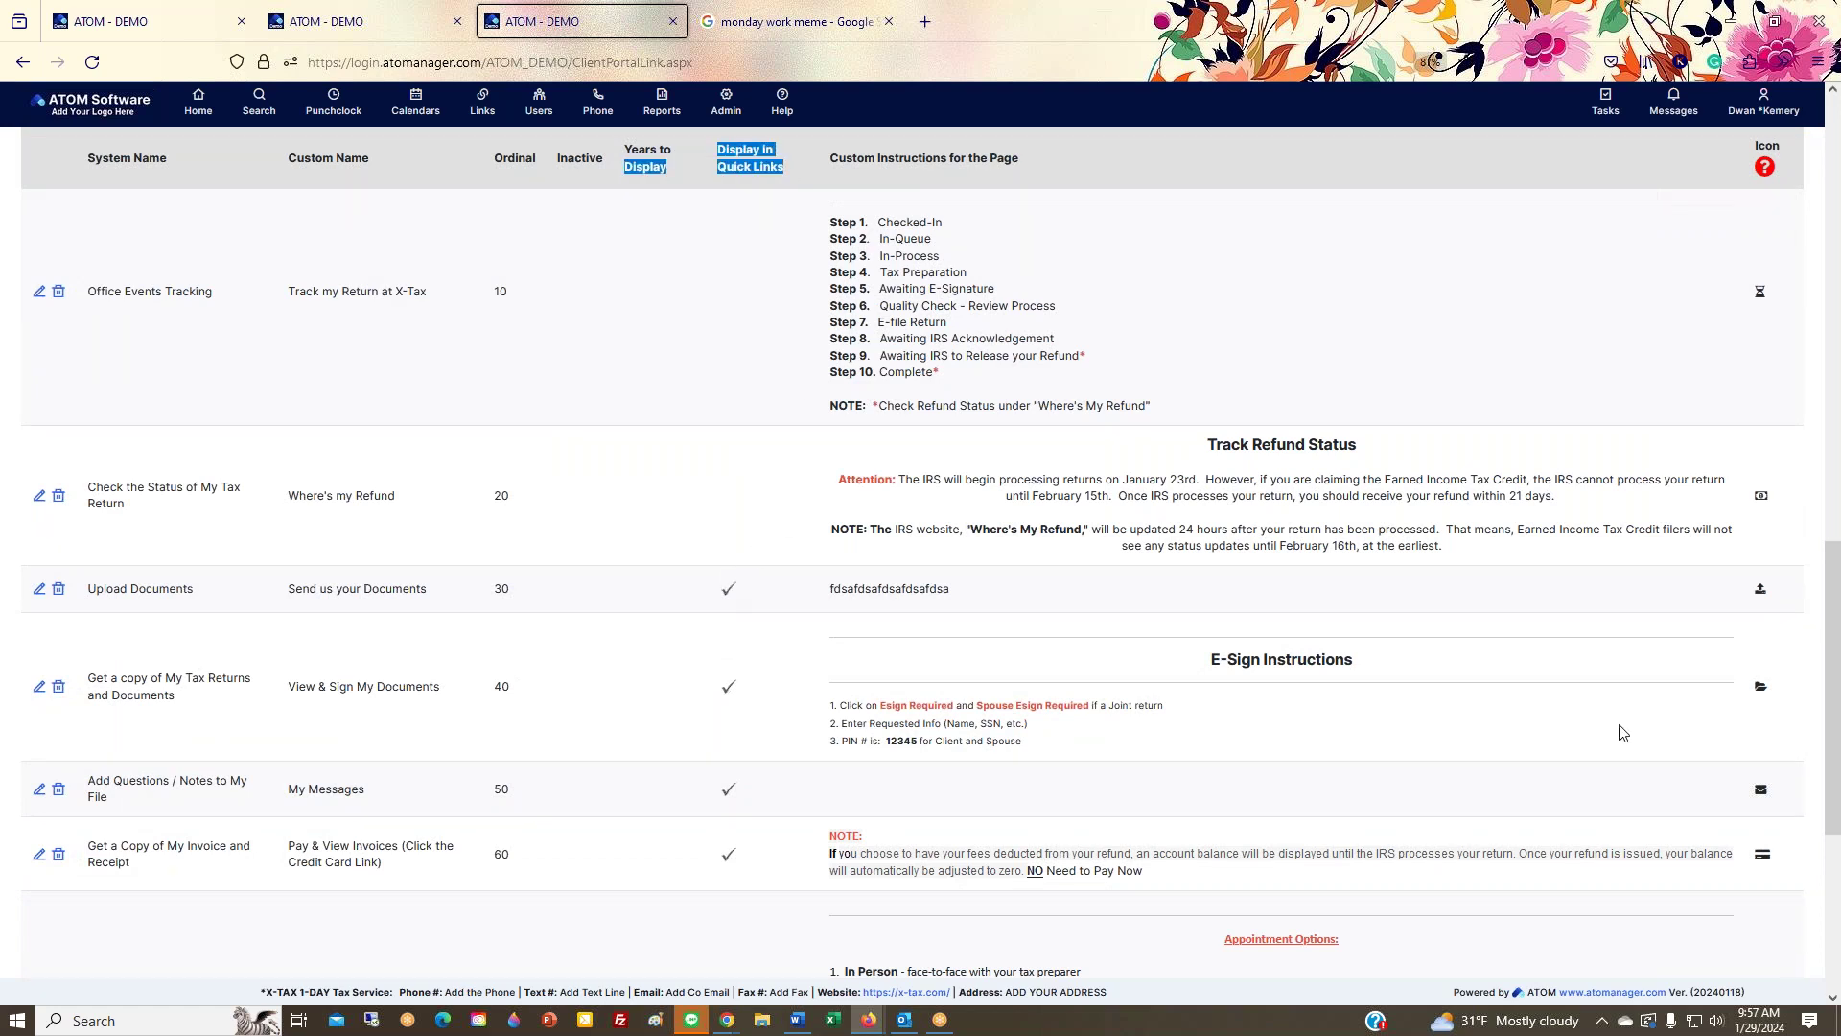
pyautogui.moveTo(1840, 131); pyautogui.dragTo(1476, 96)
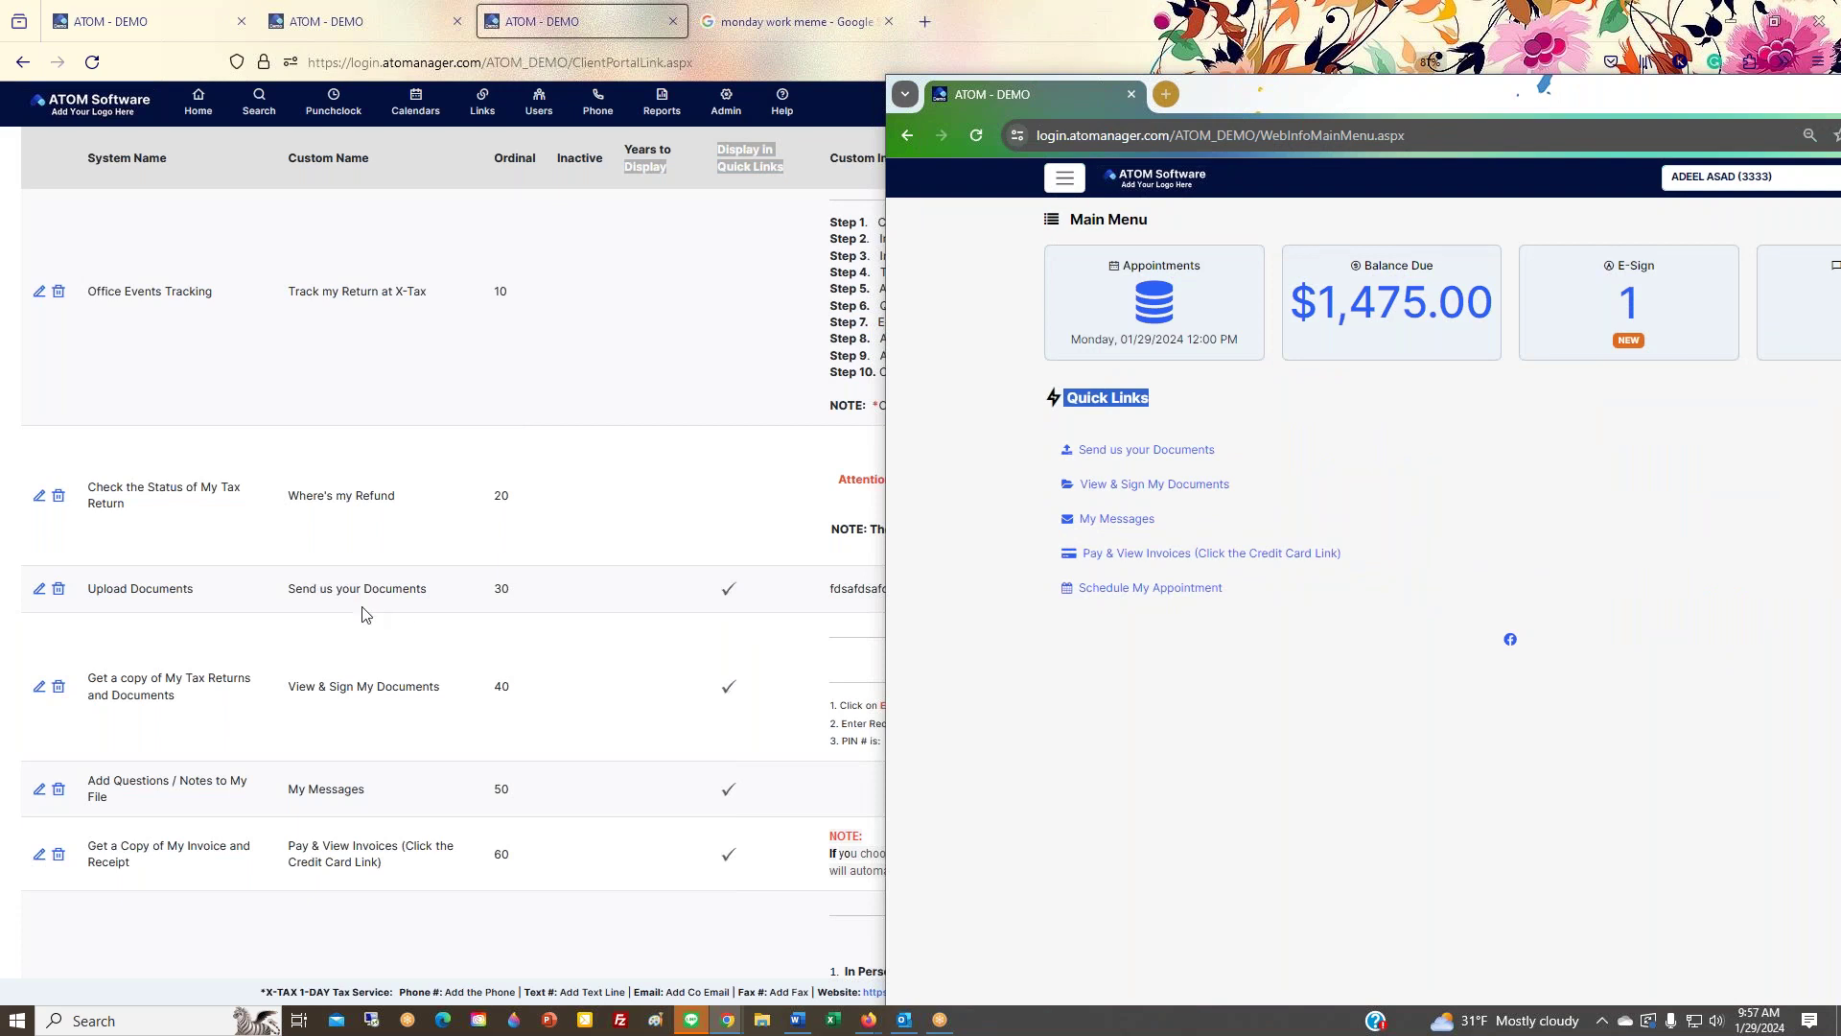
# Step: Open the Send us your Documents page in the client portal window
pyautogui.tripleClick(307, 685)
pyautogui.click(329, 801)
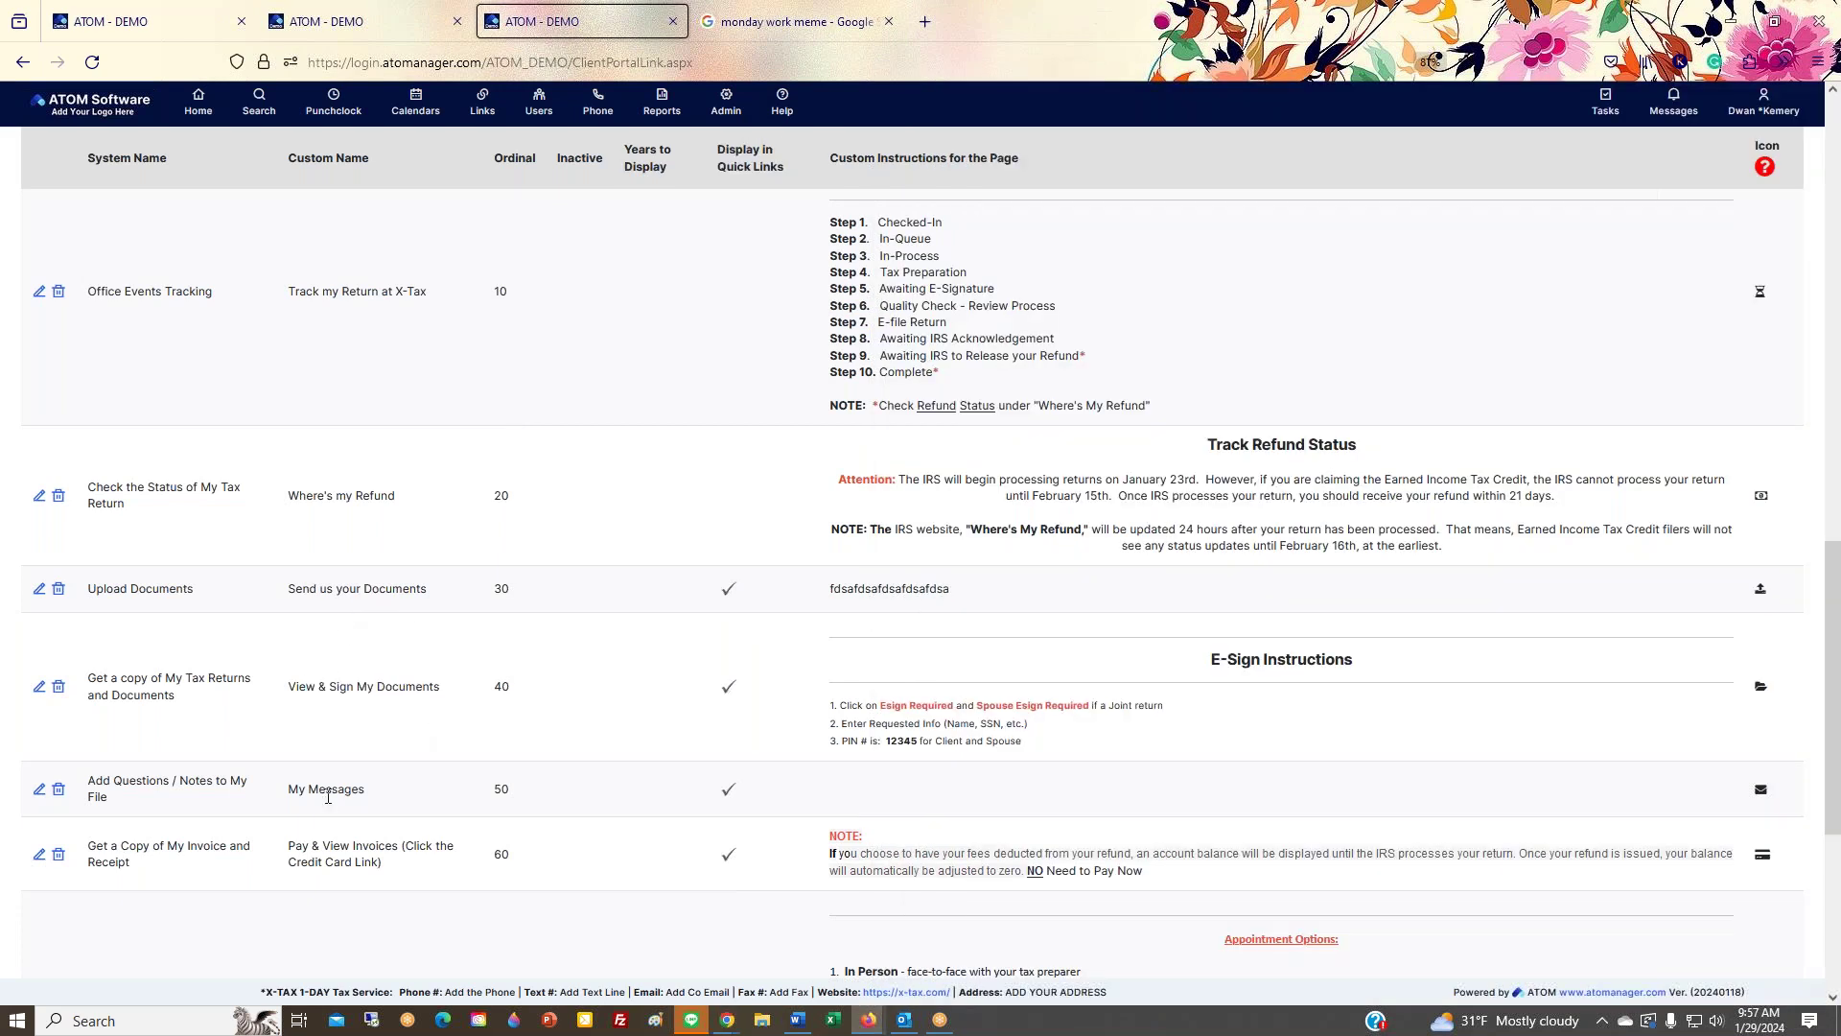
pyautogui.moveTo(727, 1019)
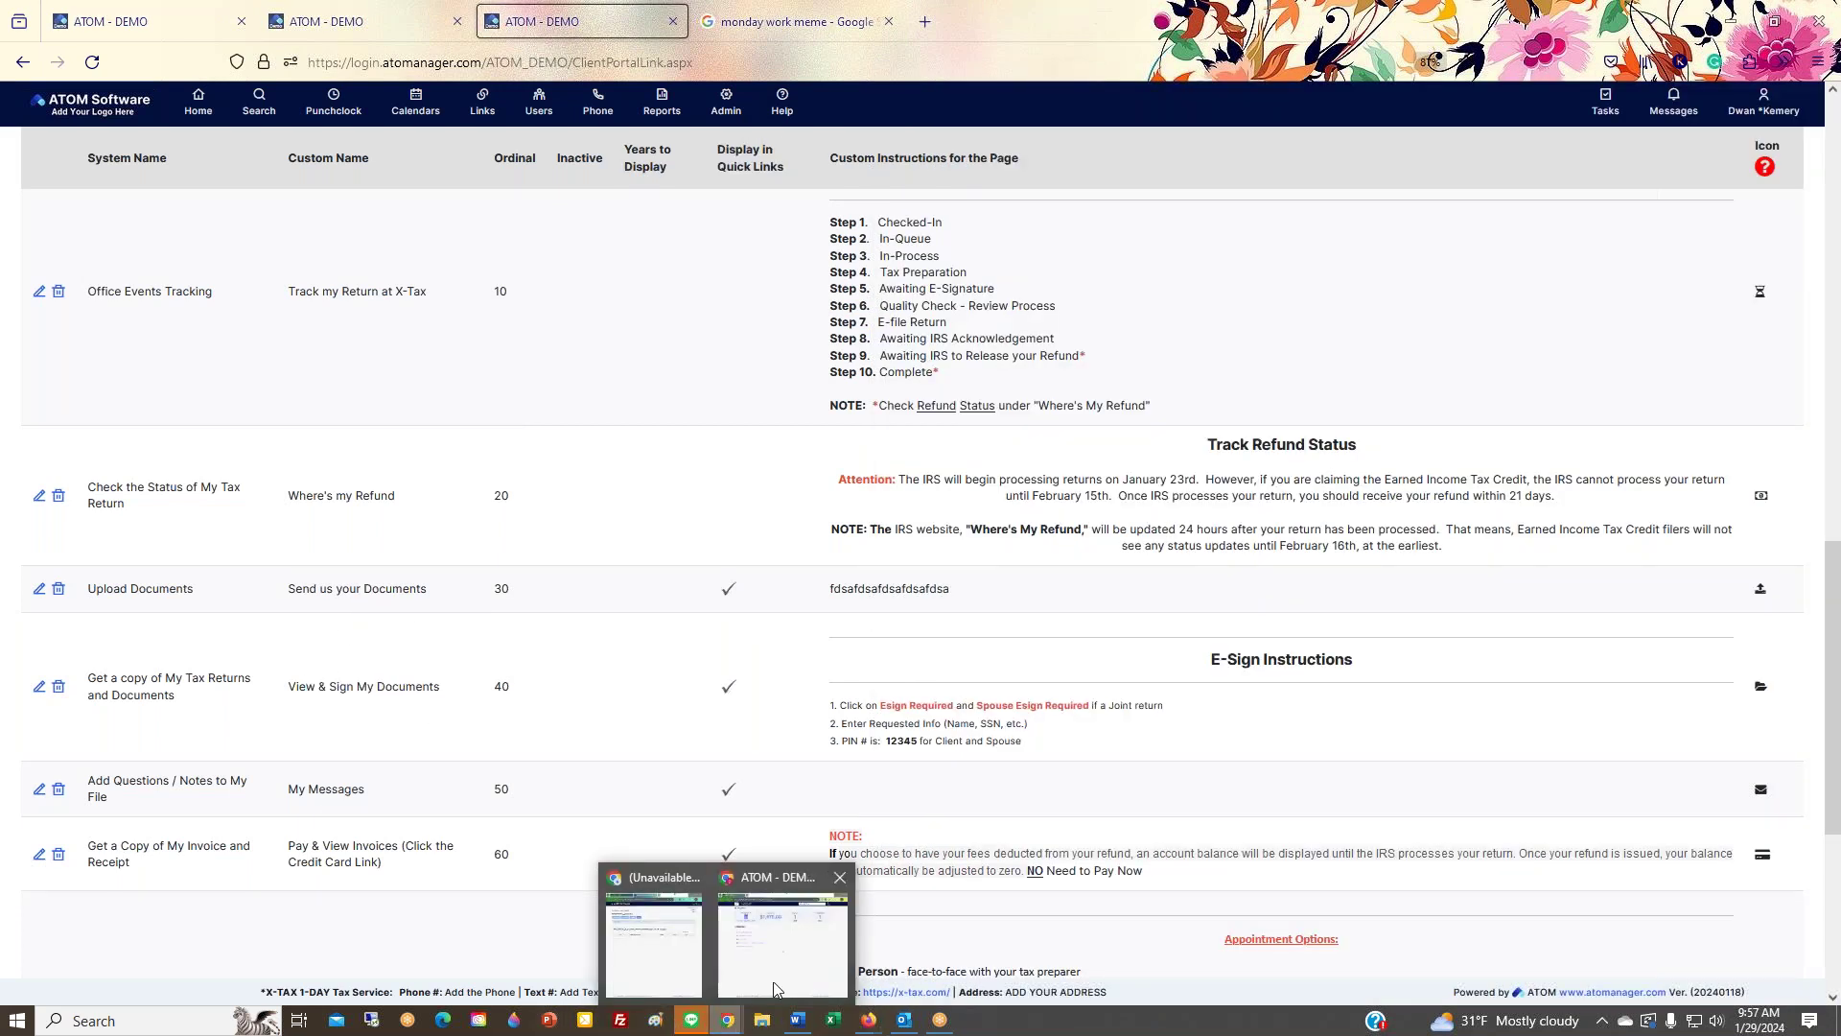
pyautogui.click(812, 905)
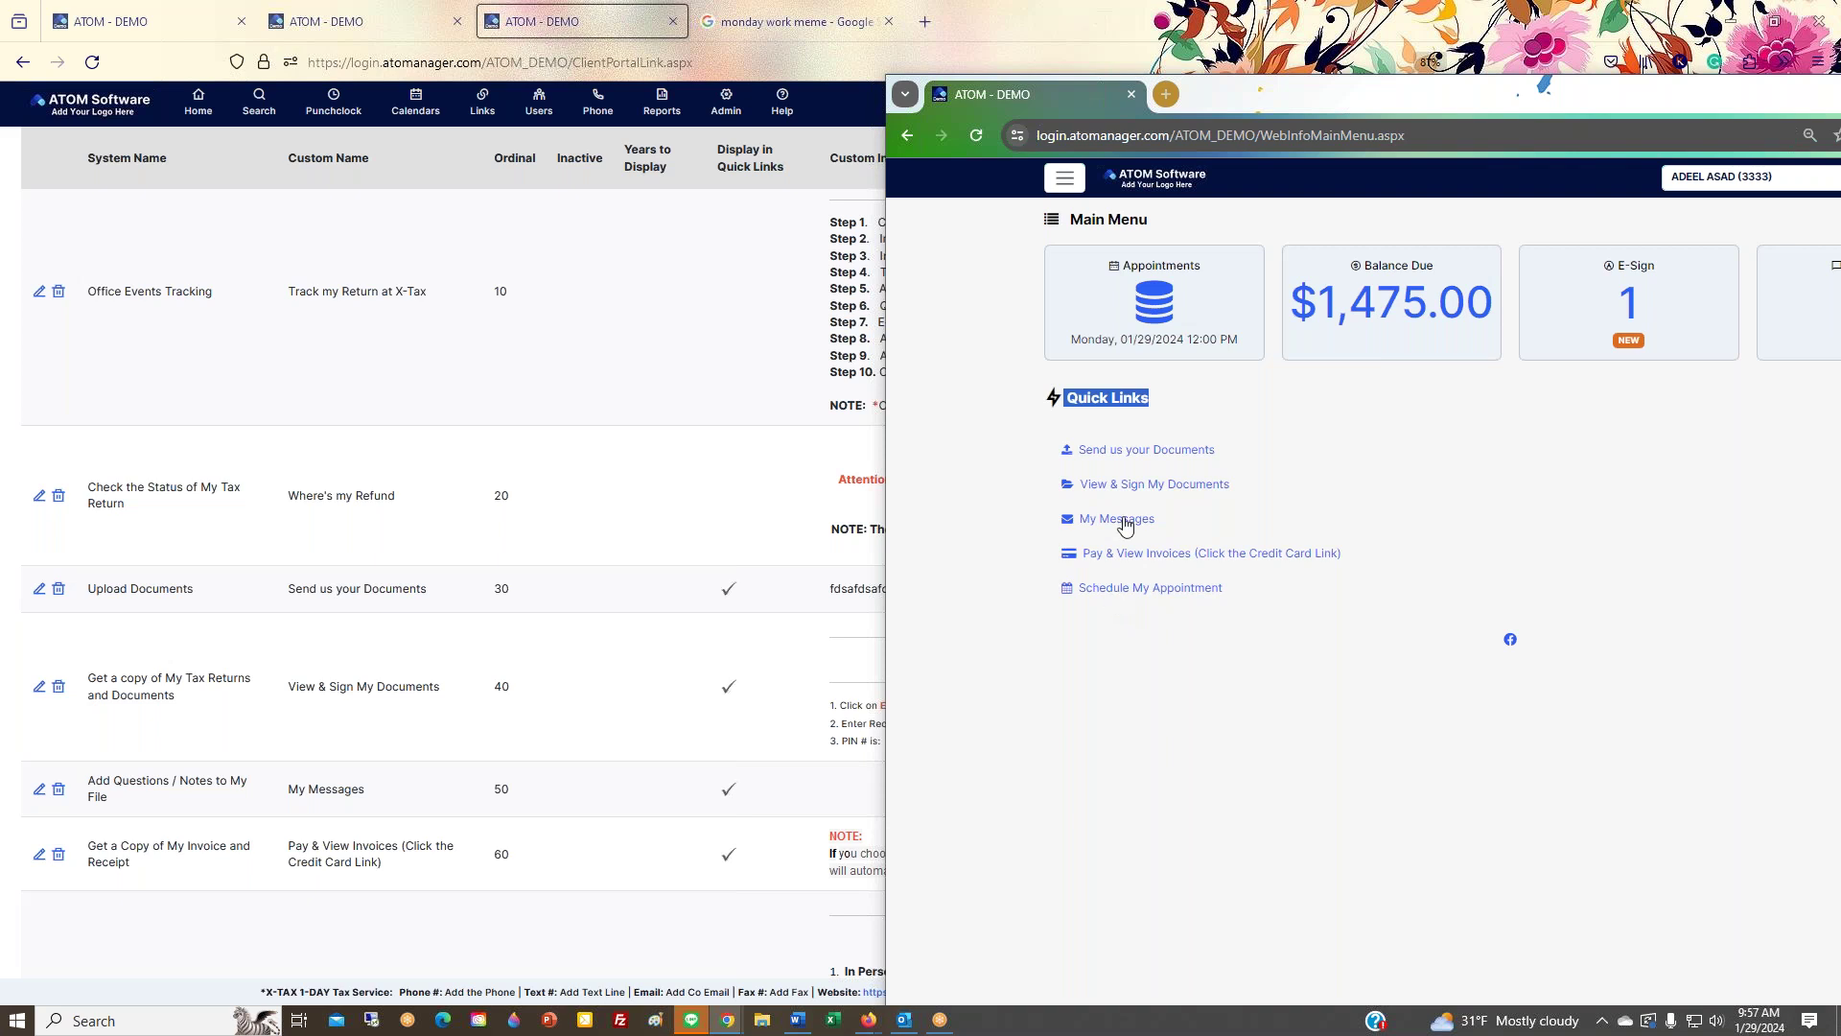
pyautogui.click(1145, 457)
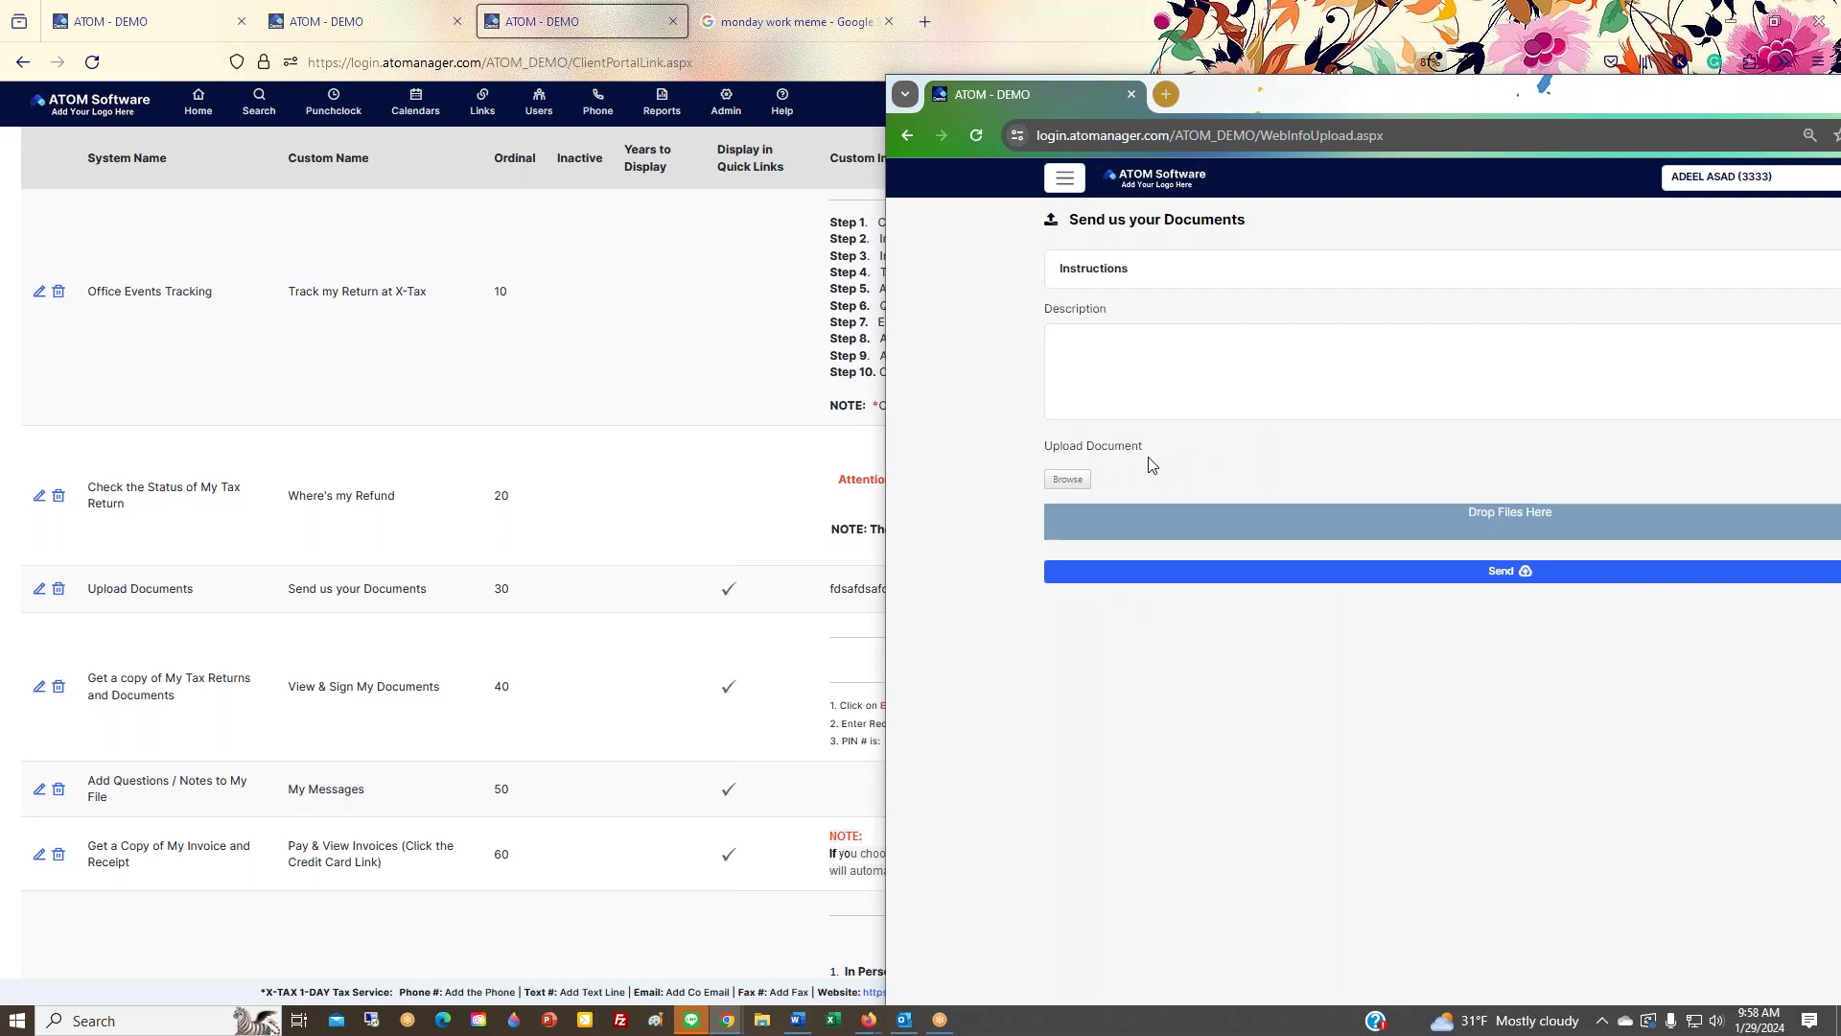
# Step: Center the portal window and expand the upload page's Instructions section
pyautogui.moveTo(1394, 101); pyautogui.dragTo(838, 138)
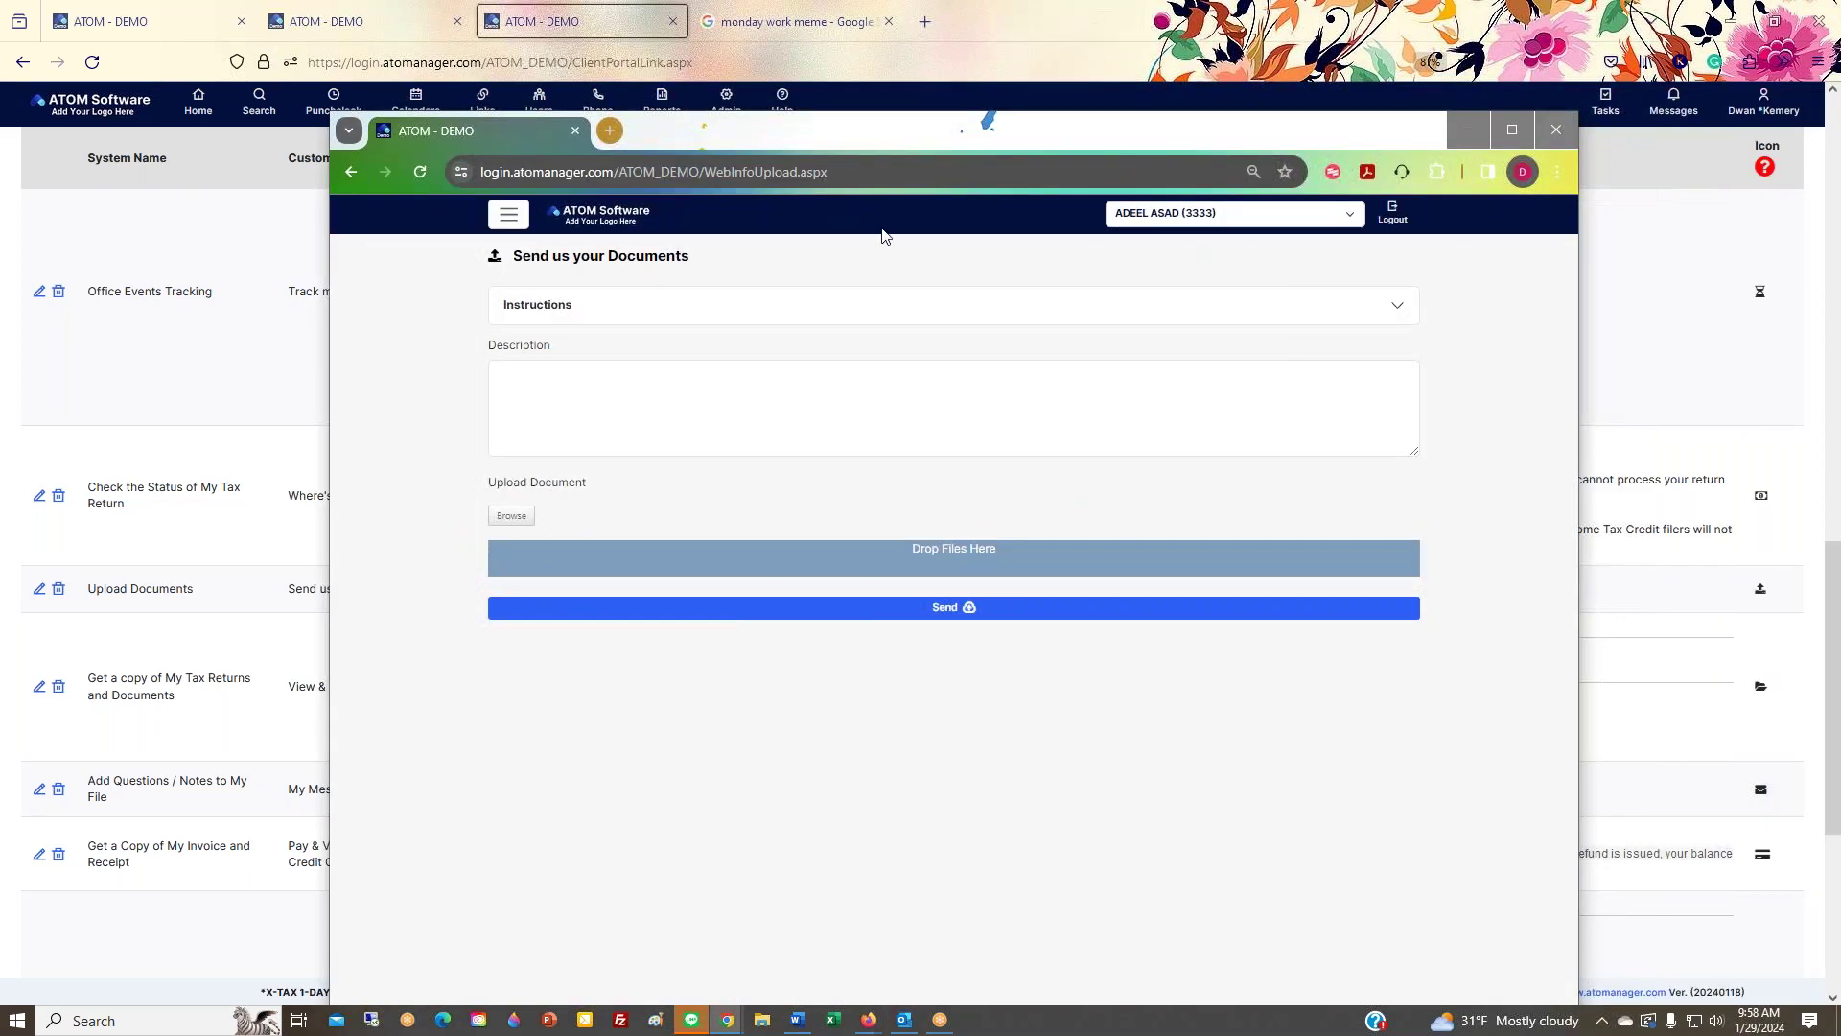
pyautogui.click(863, 317)
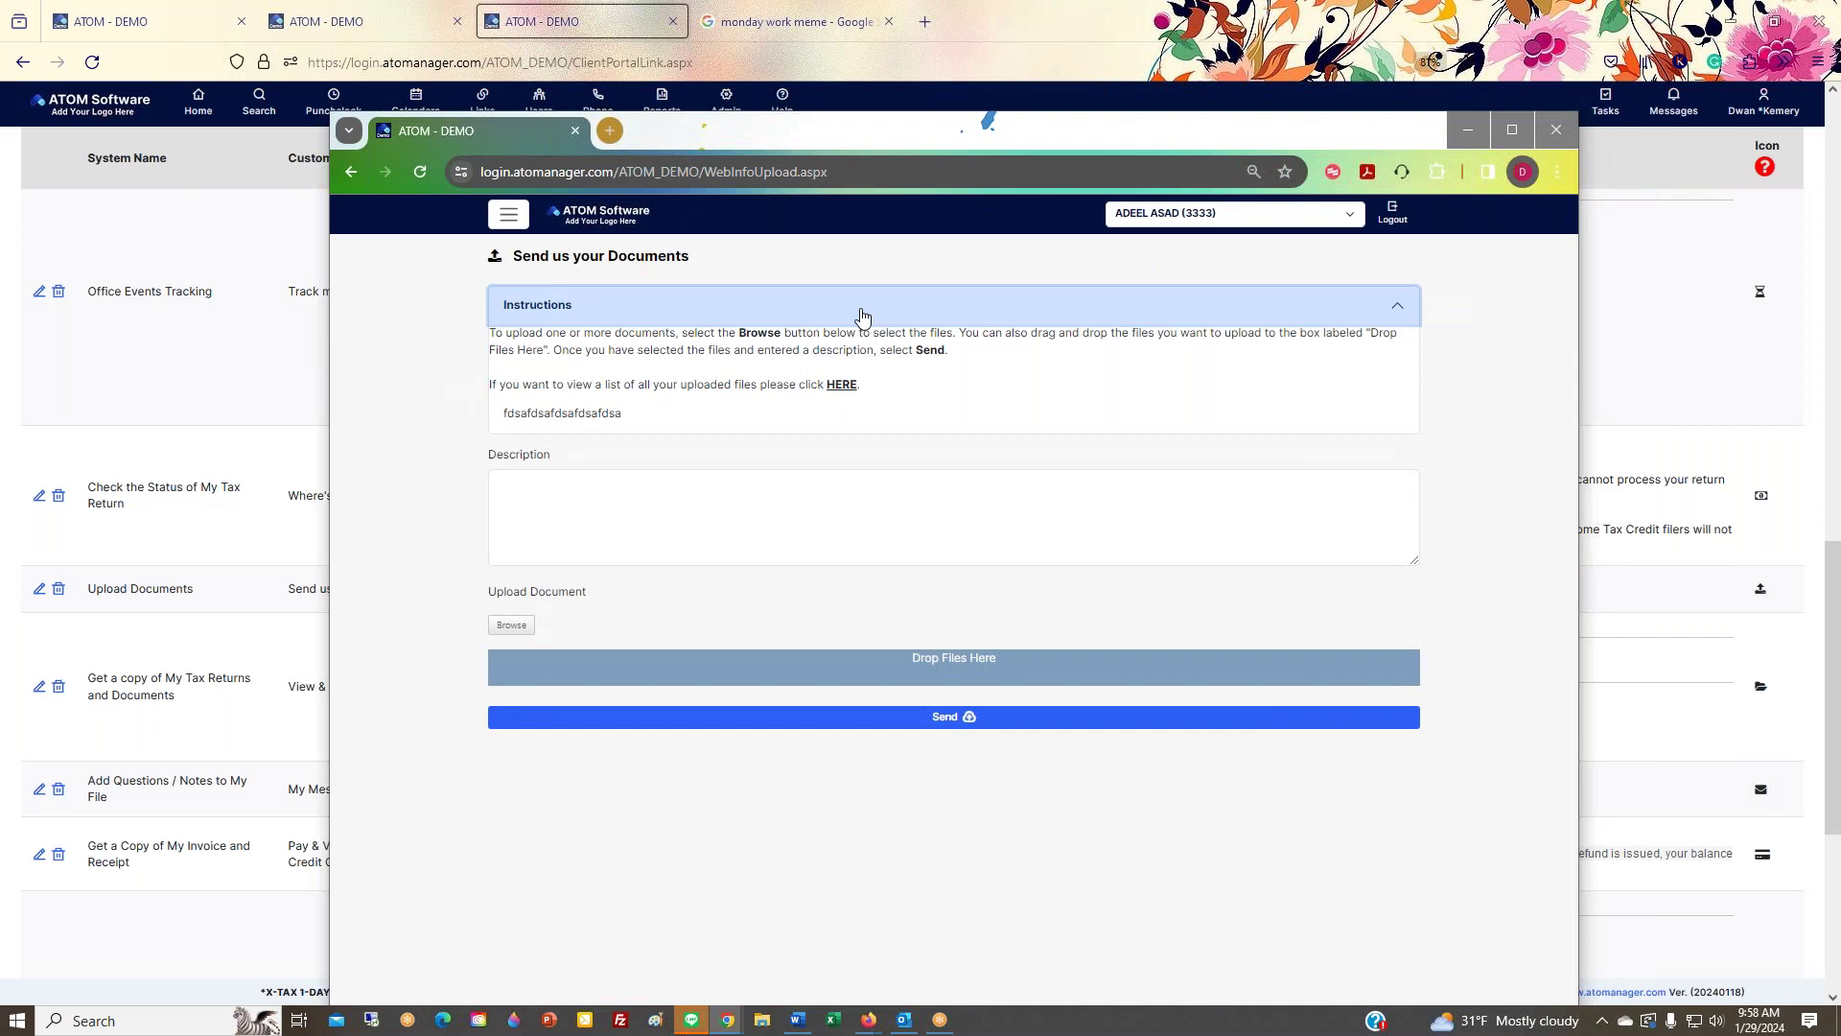
pyautogui.click(816, 322)
pyautogui.click(816, 326)
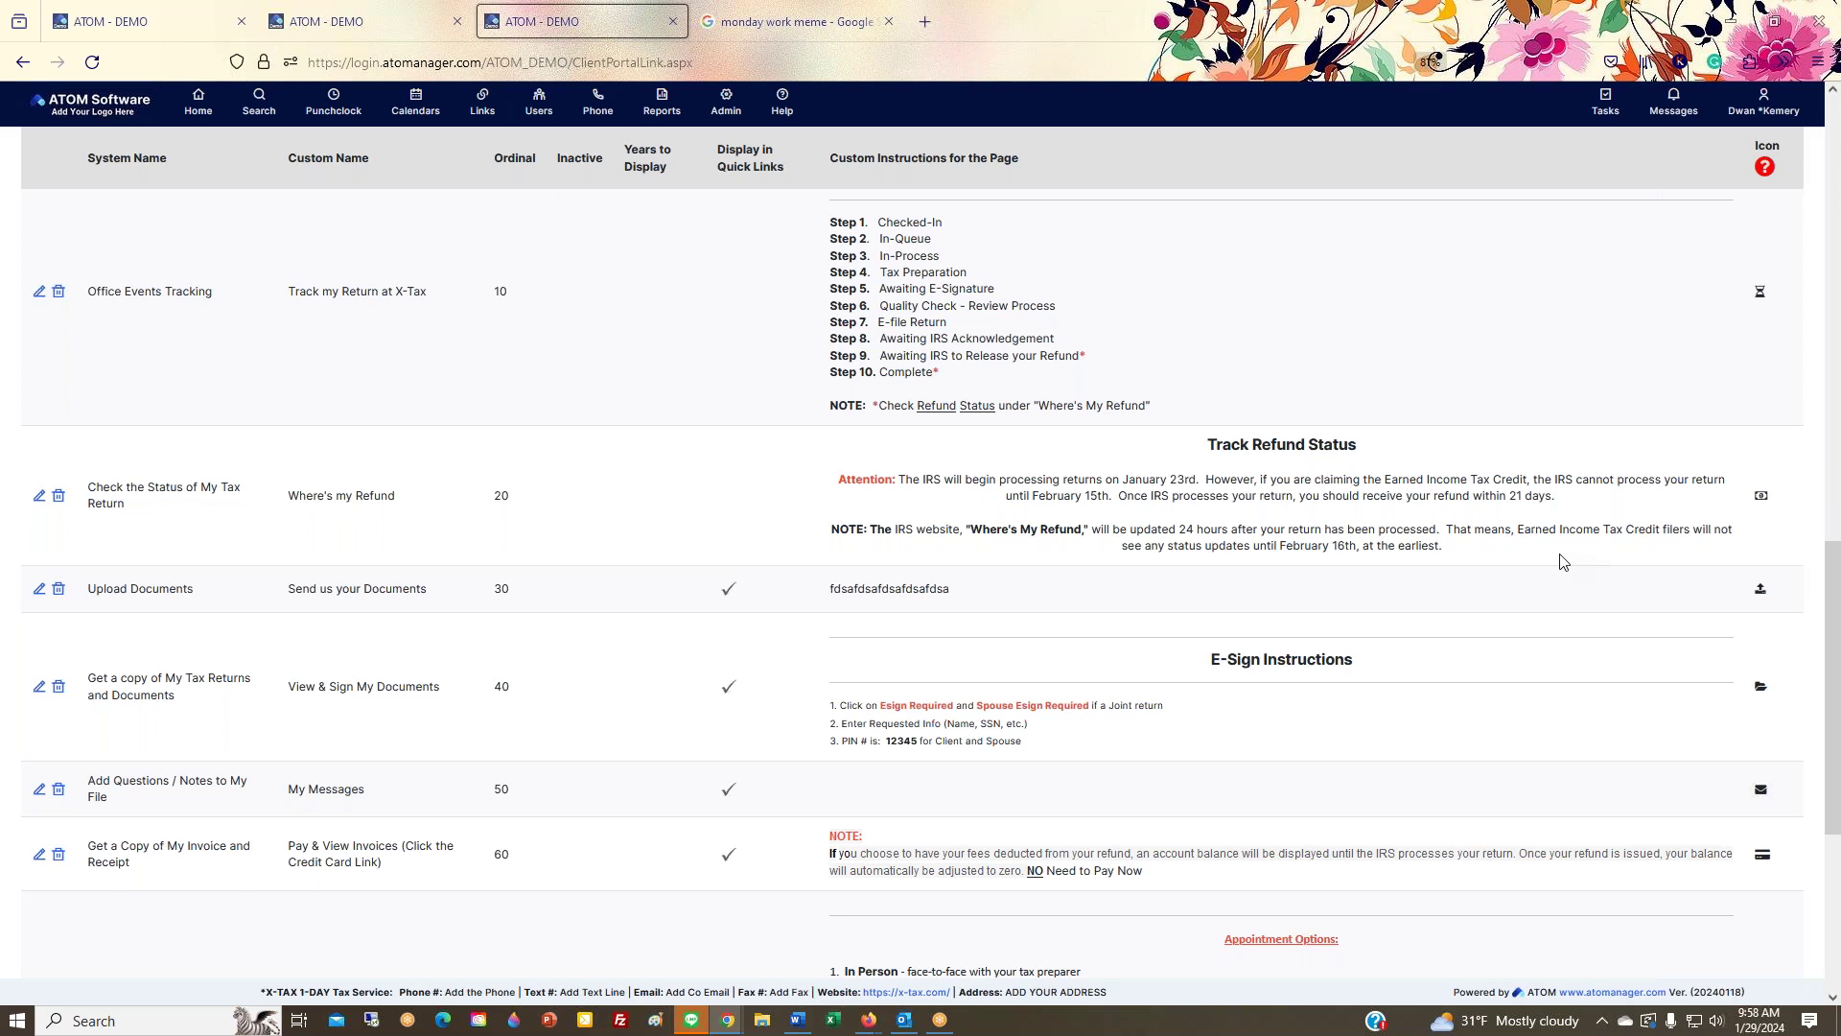
pyautogui.scroll(2, 798, 533)
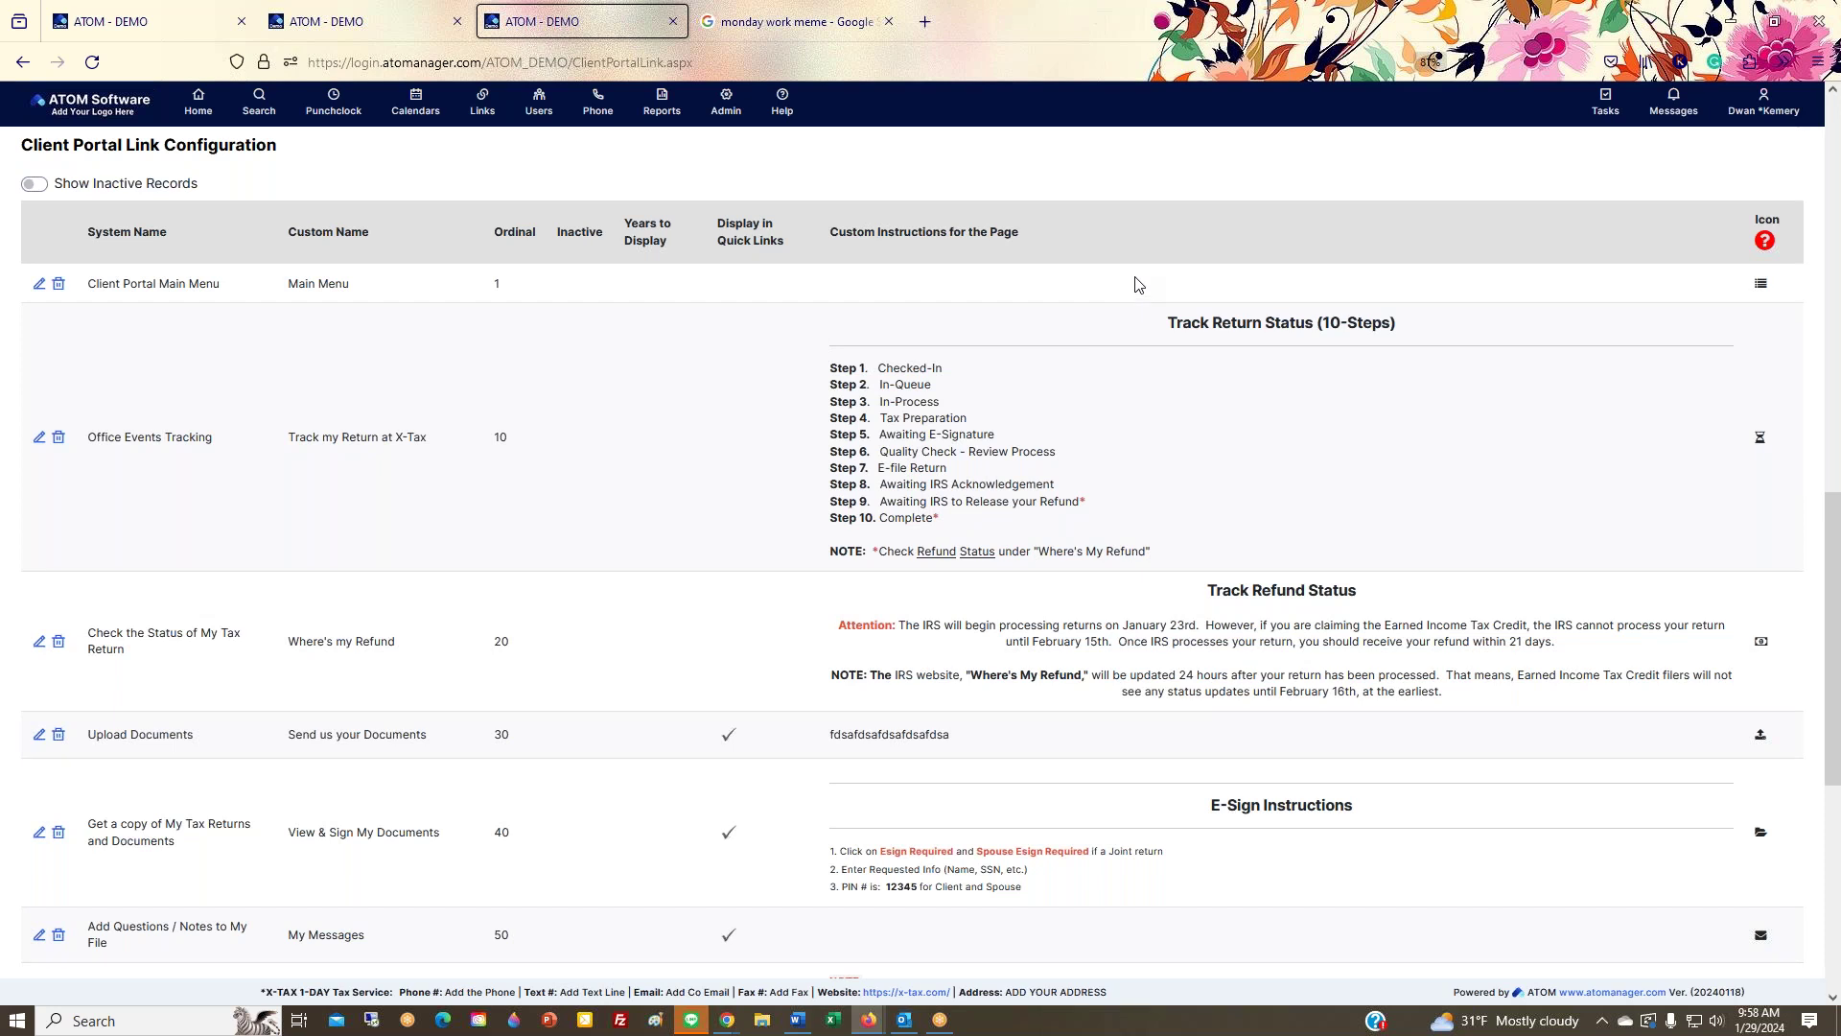
# Step: Check the portal's navigation menu and linked-client list, then return to the Main Menu
pyautogui.moveTo(1840, 318); pyautogui.dragTo(1268, 167)
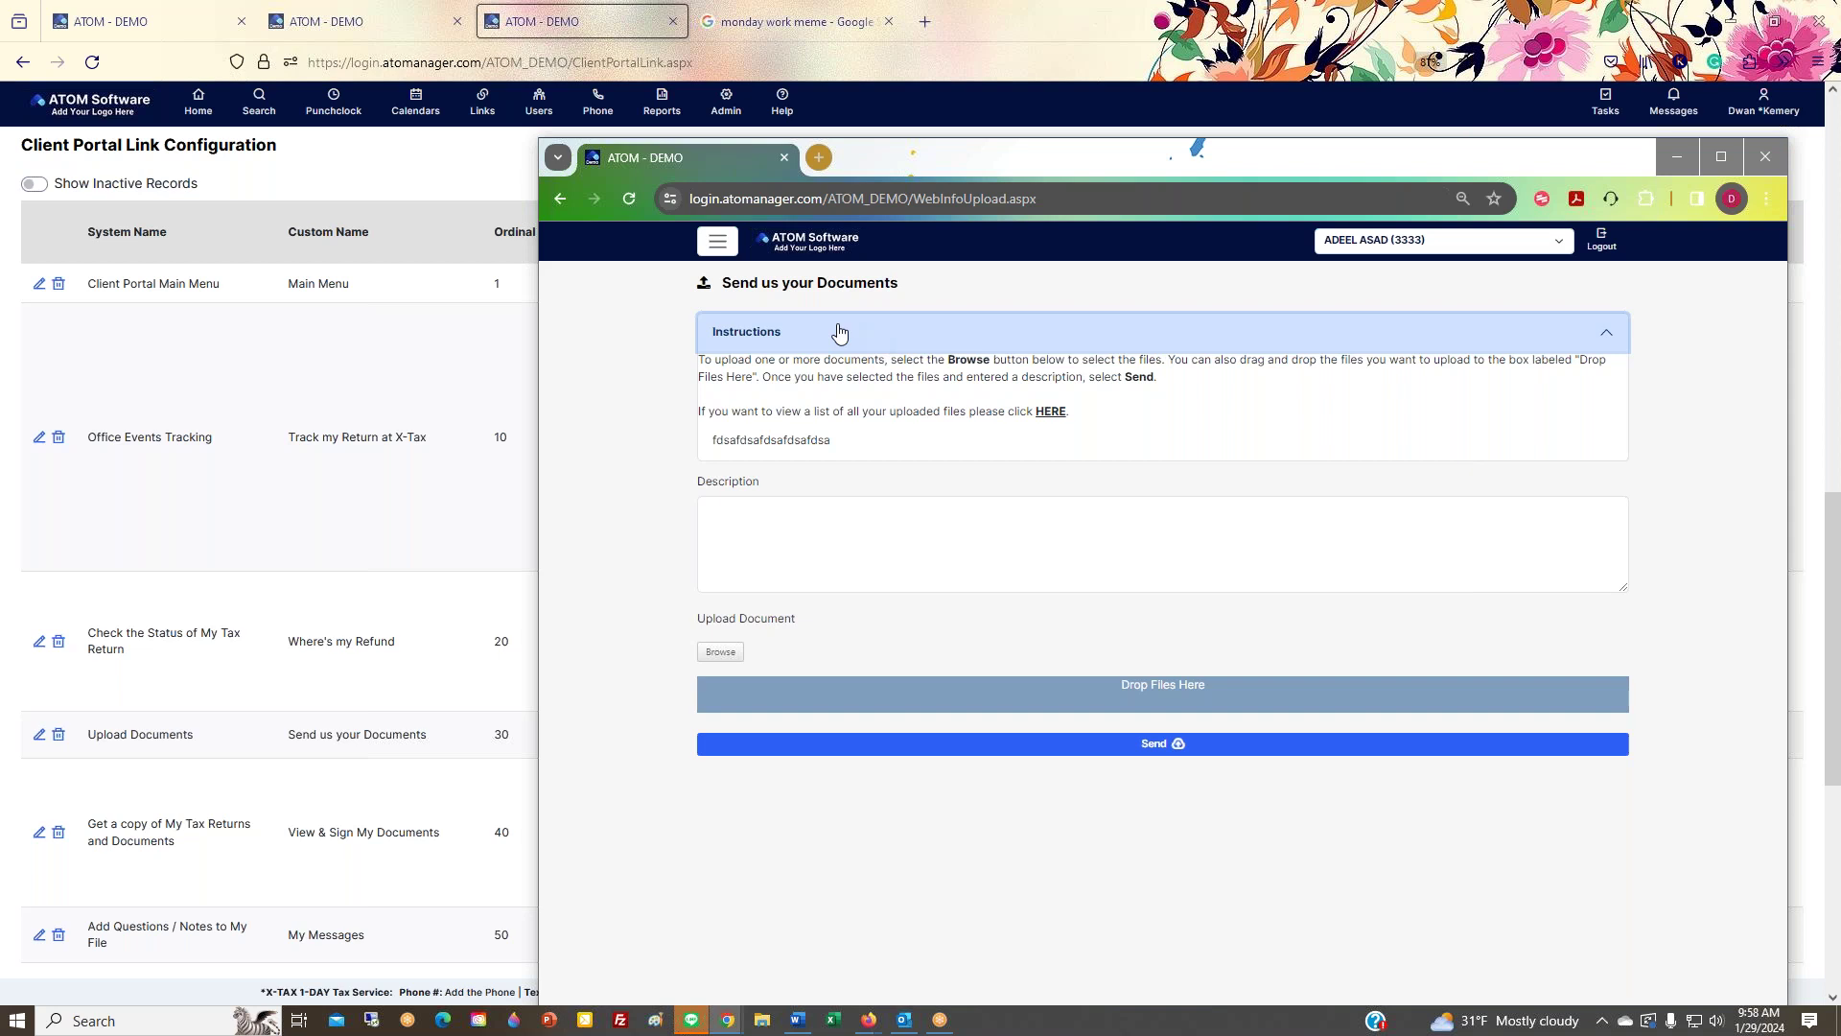
pyautogui.click(720, 242)
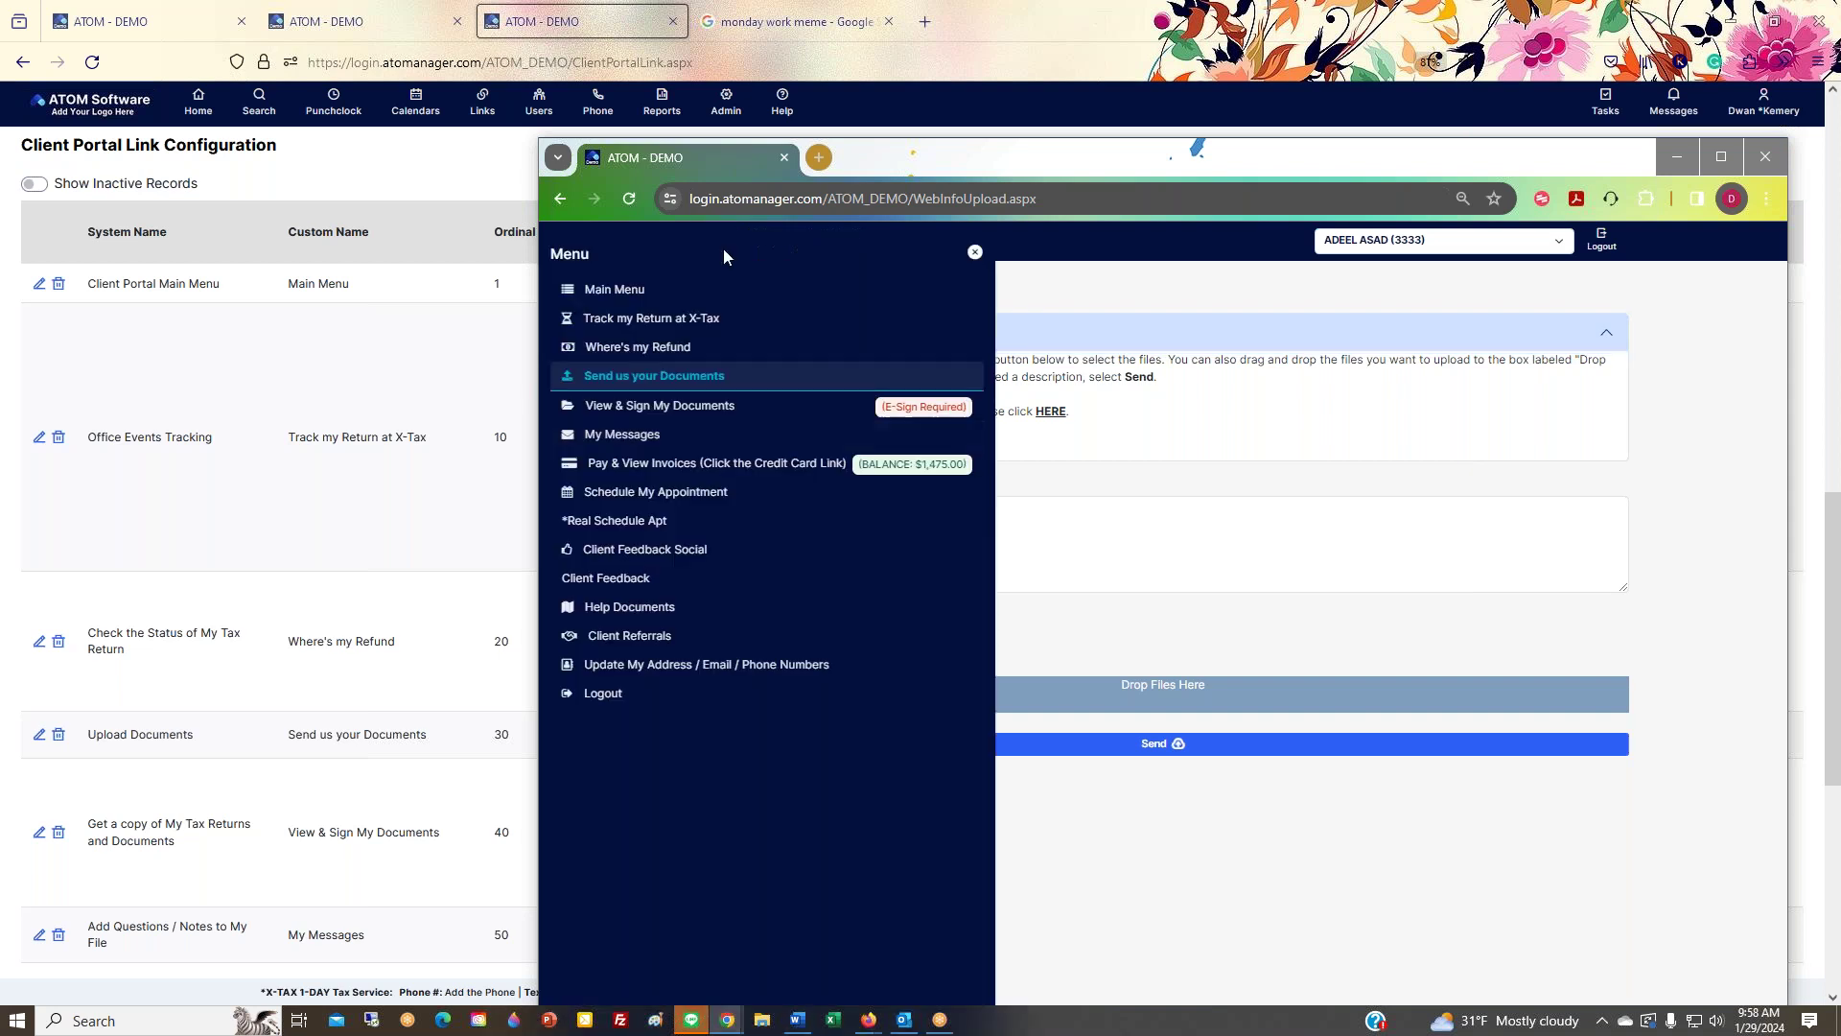
pyautogui.click(975, 252)
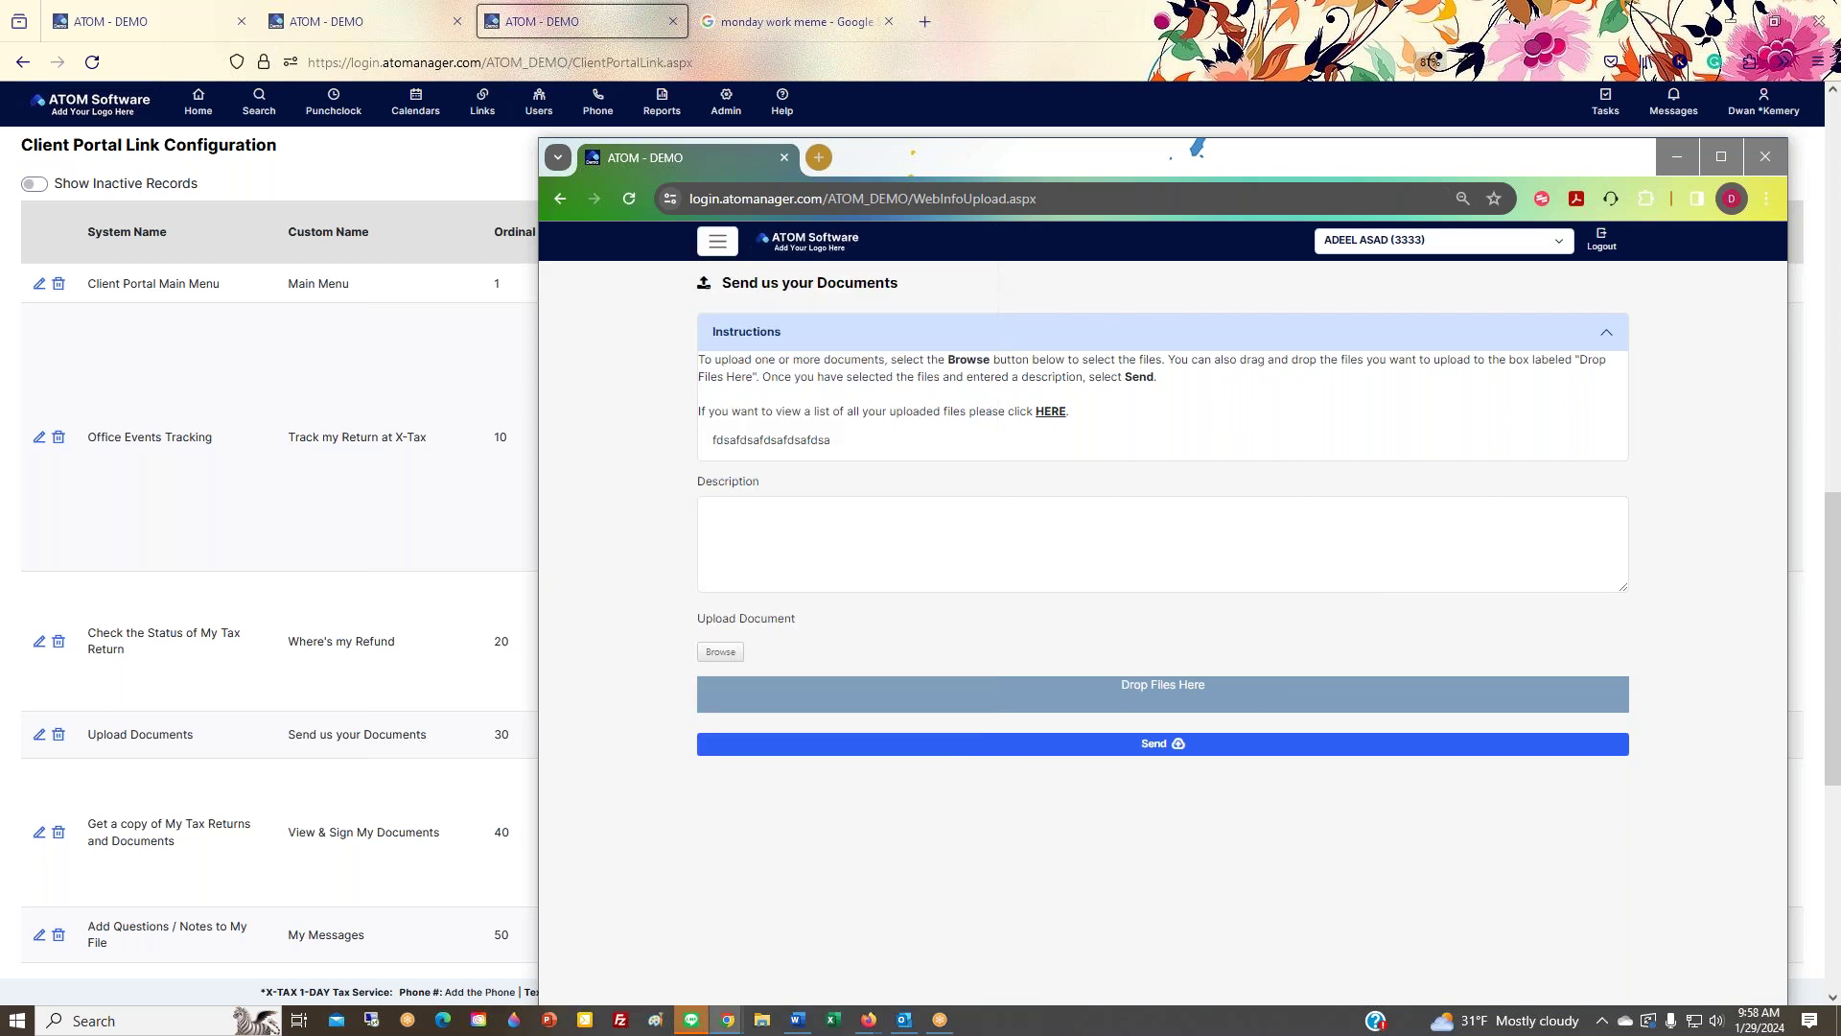
pyautogui.click(1386, 241)
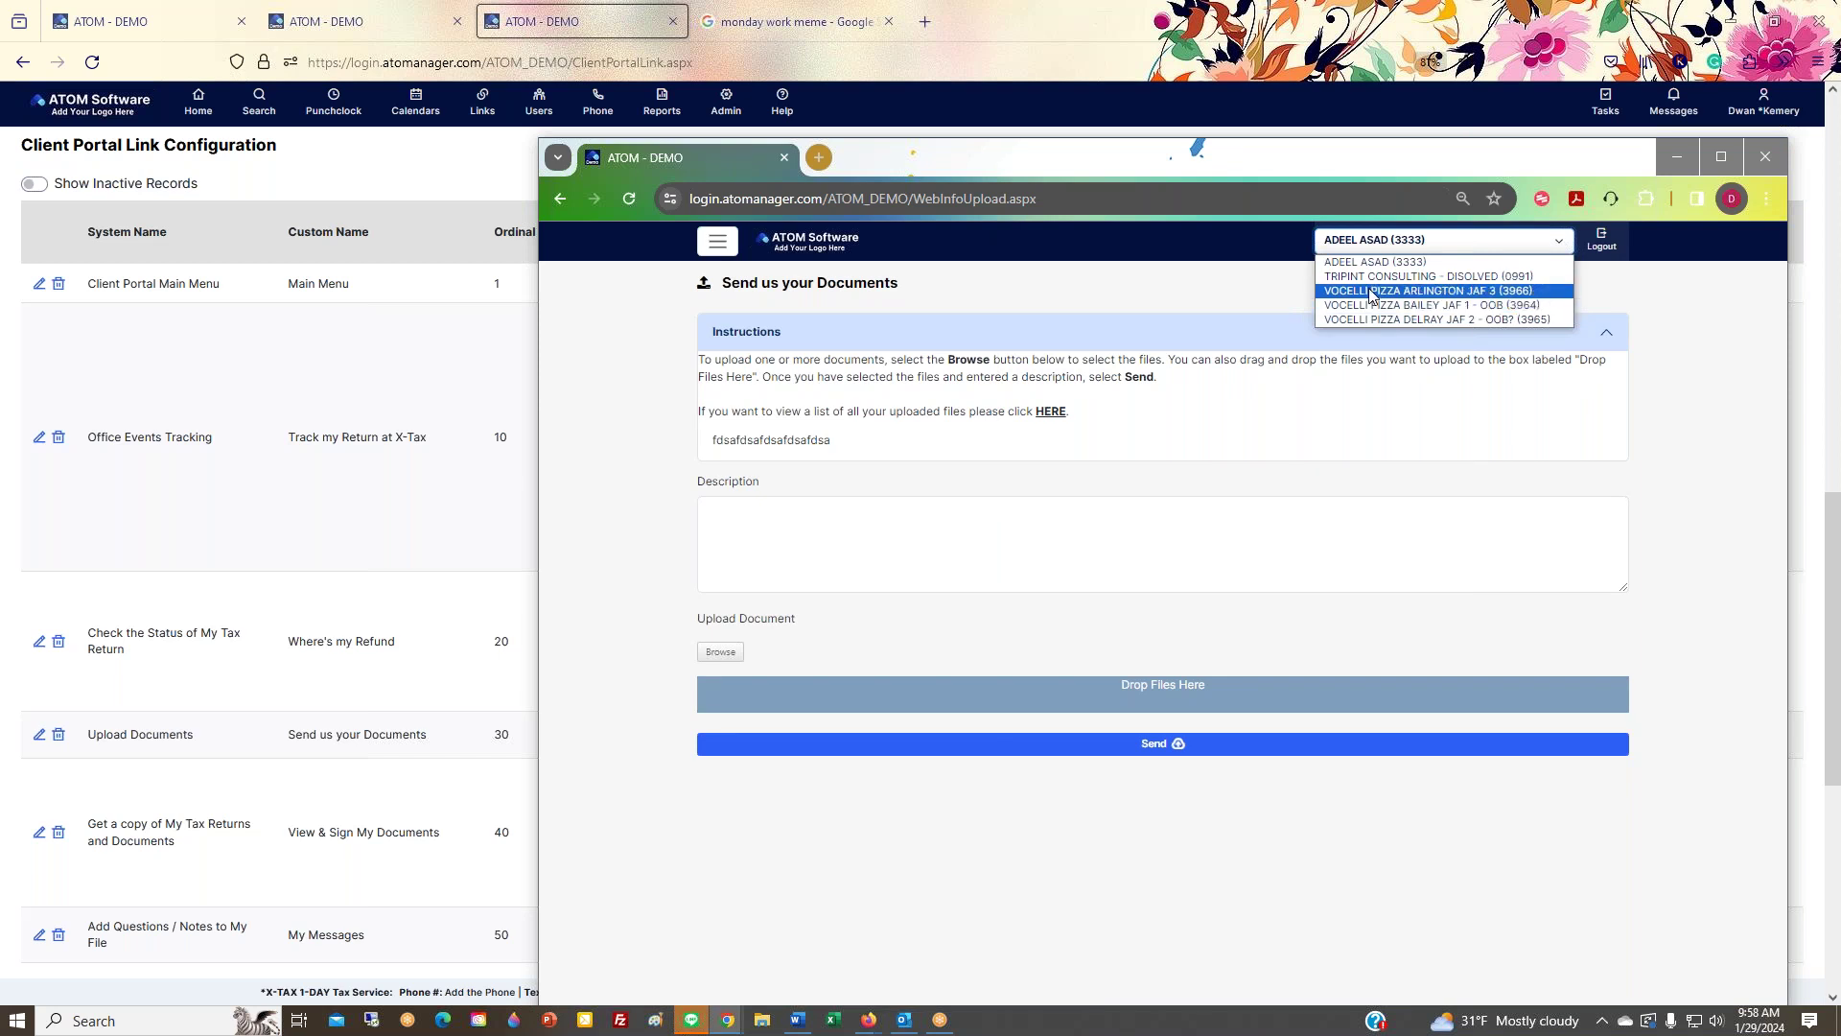
pyautogui.click(1251, 303)
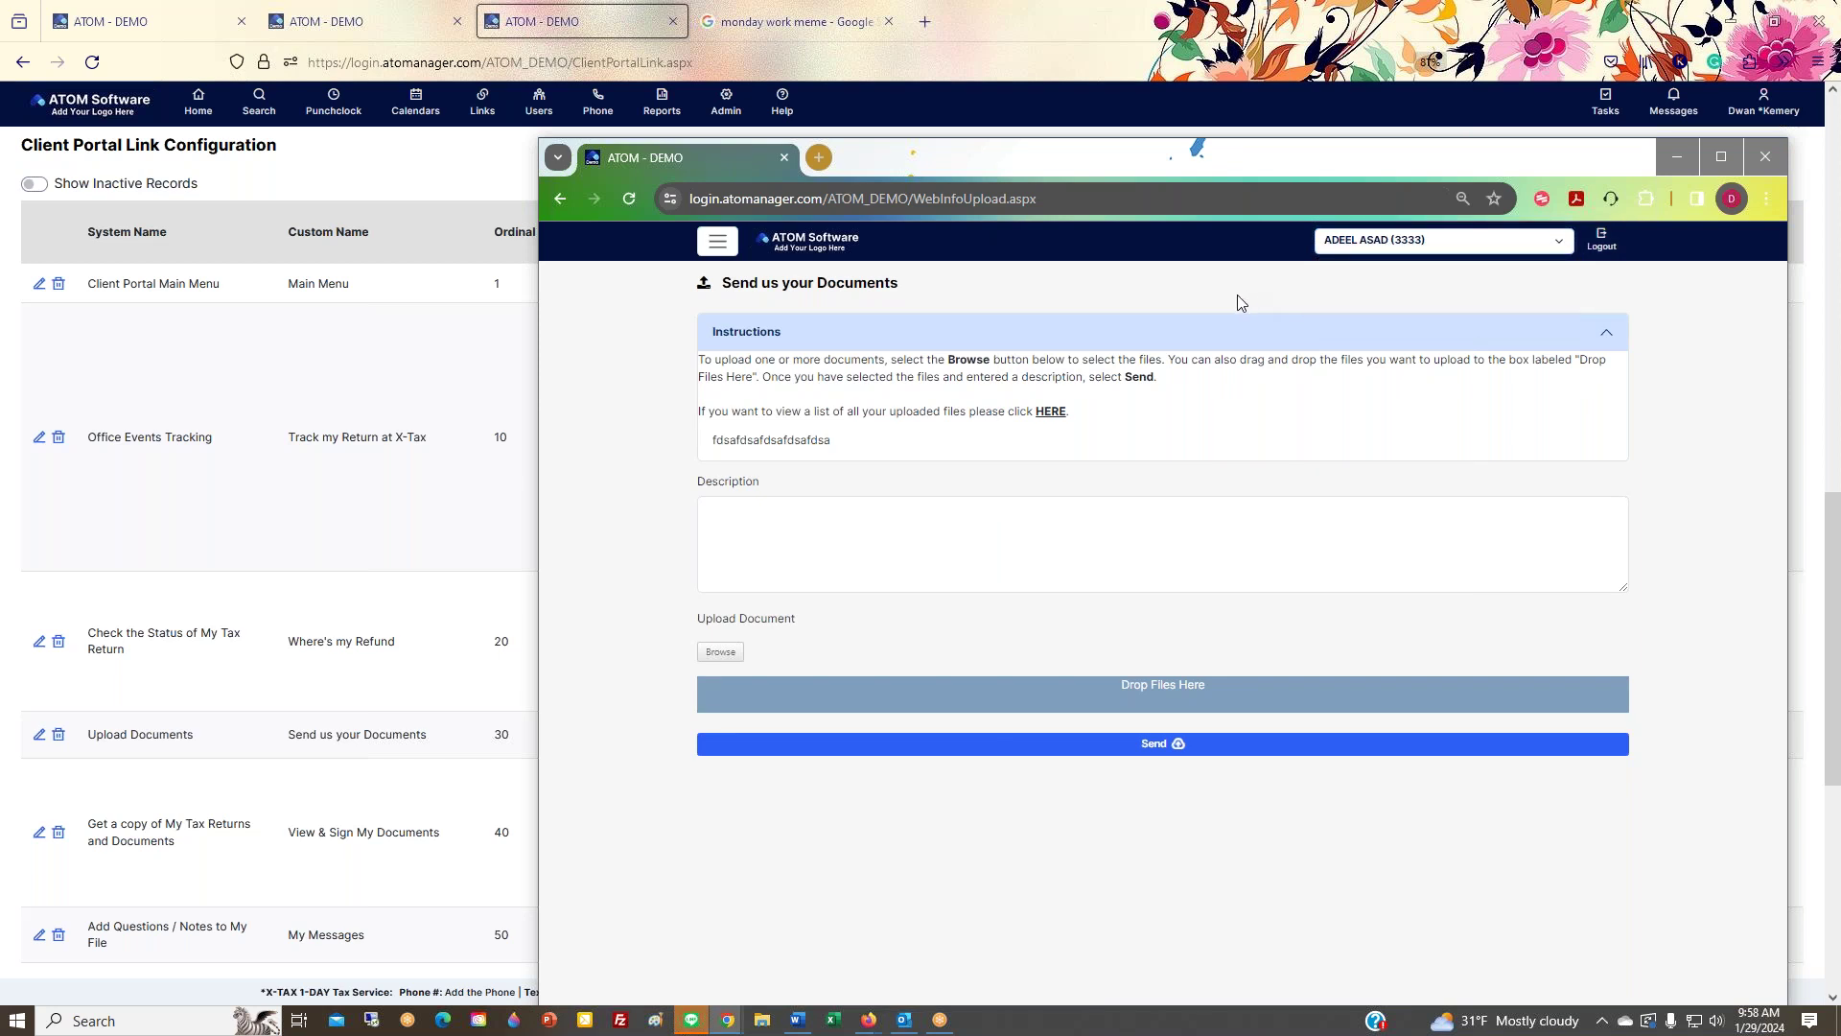
pyautogui.click(789, 247)
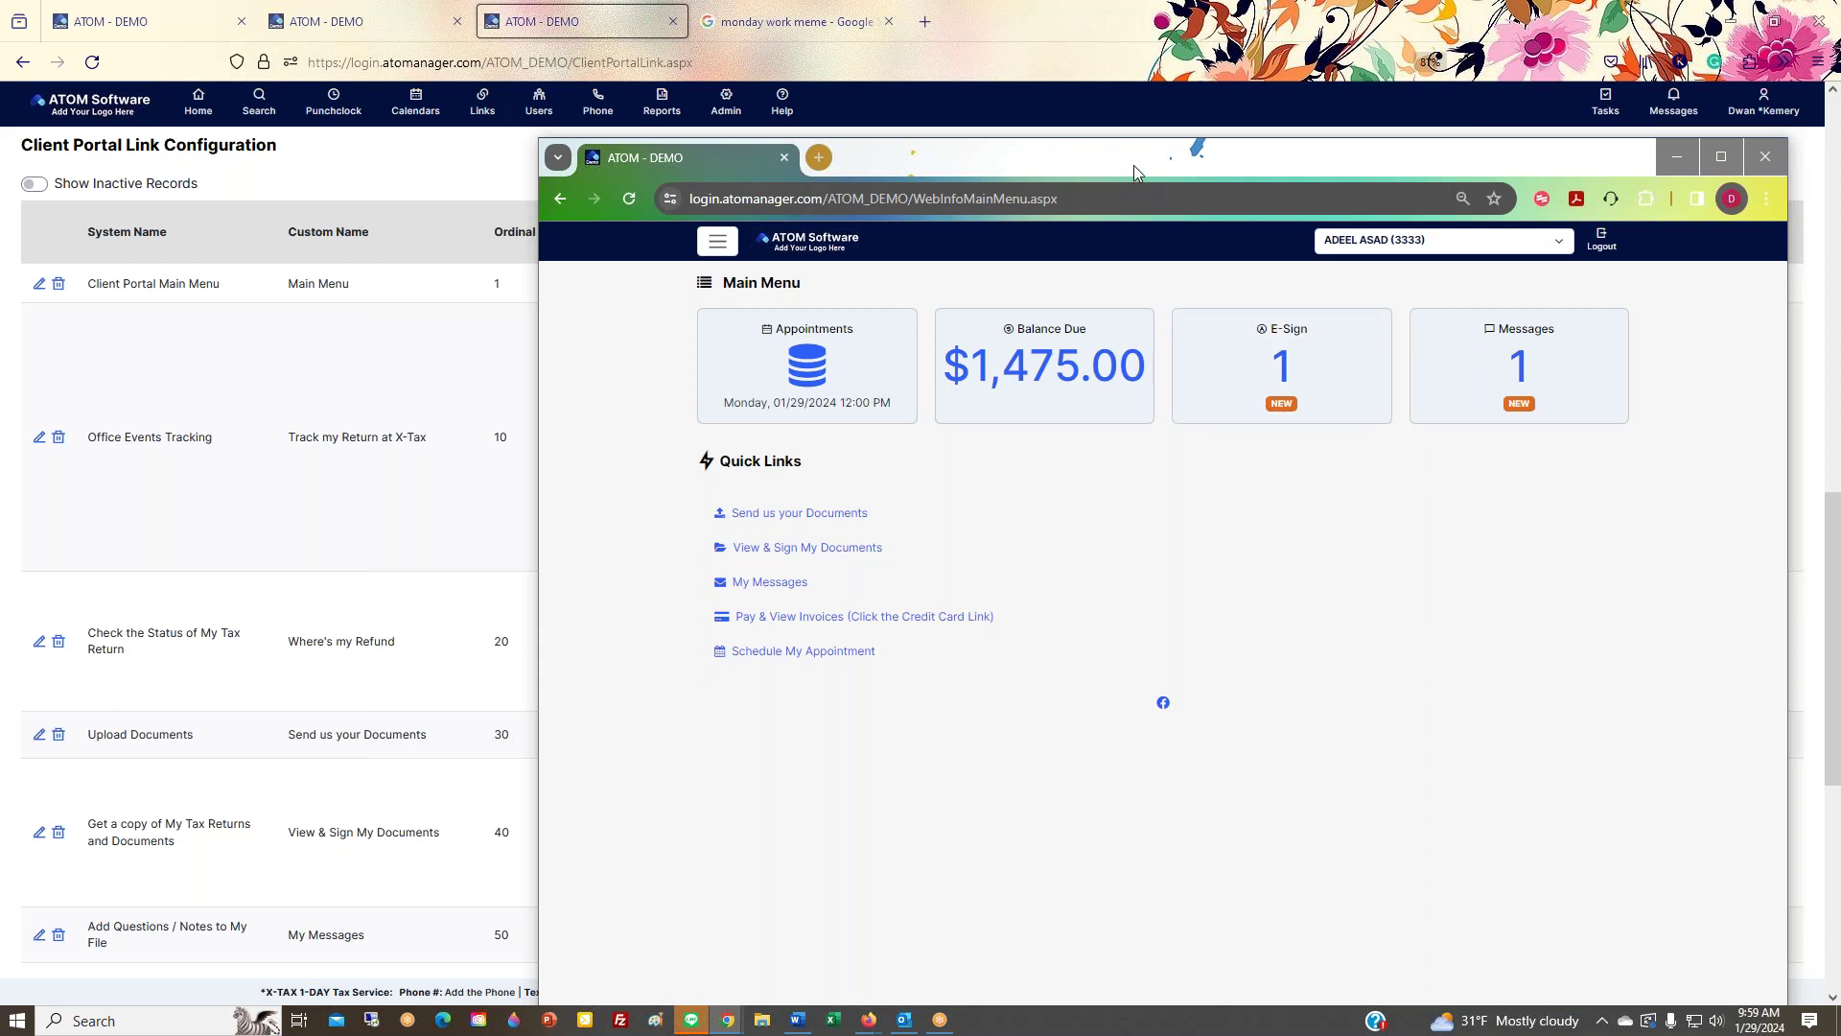
# Step: Move the portal window off screen and load the Home overview dashboard
pyautogui.moveTo(1124, 164); pyautogui.dragTo(1840, 144)
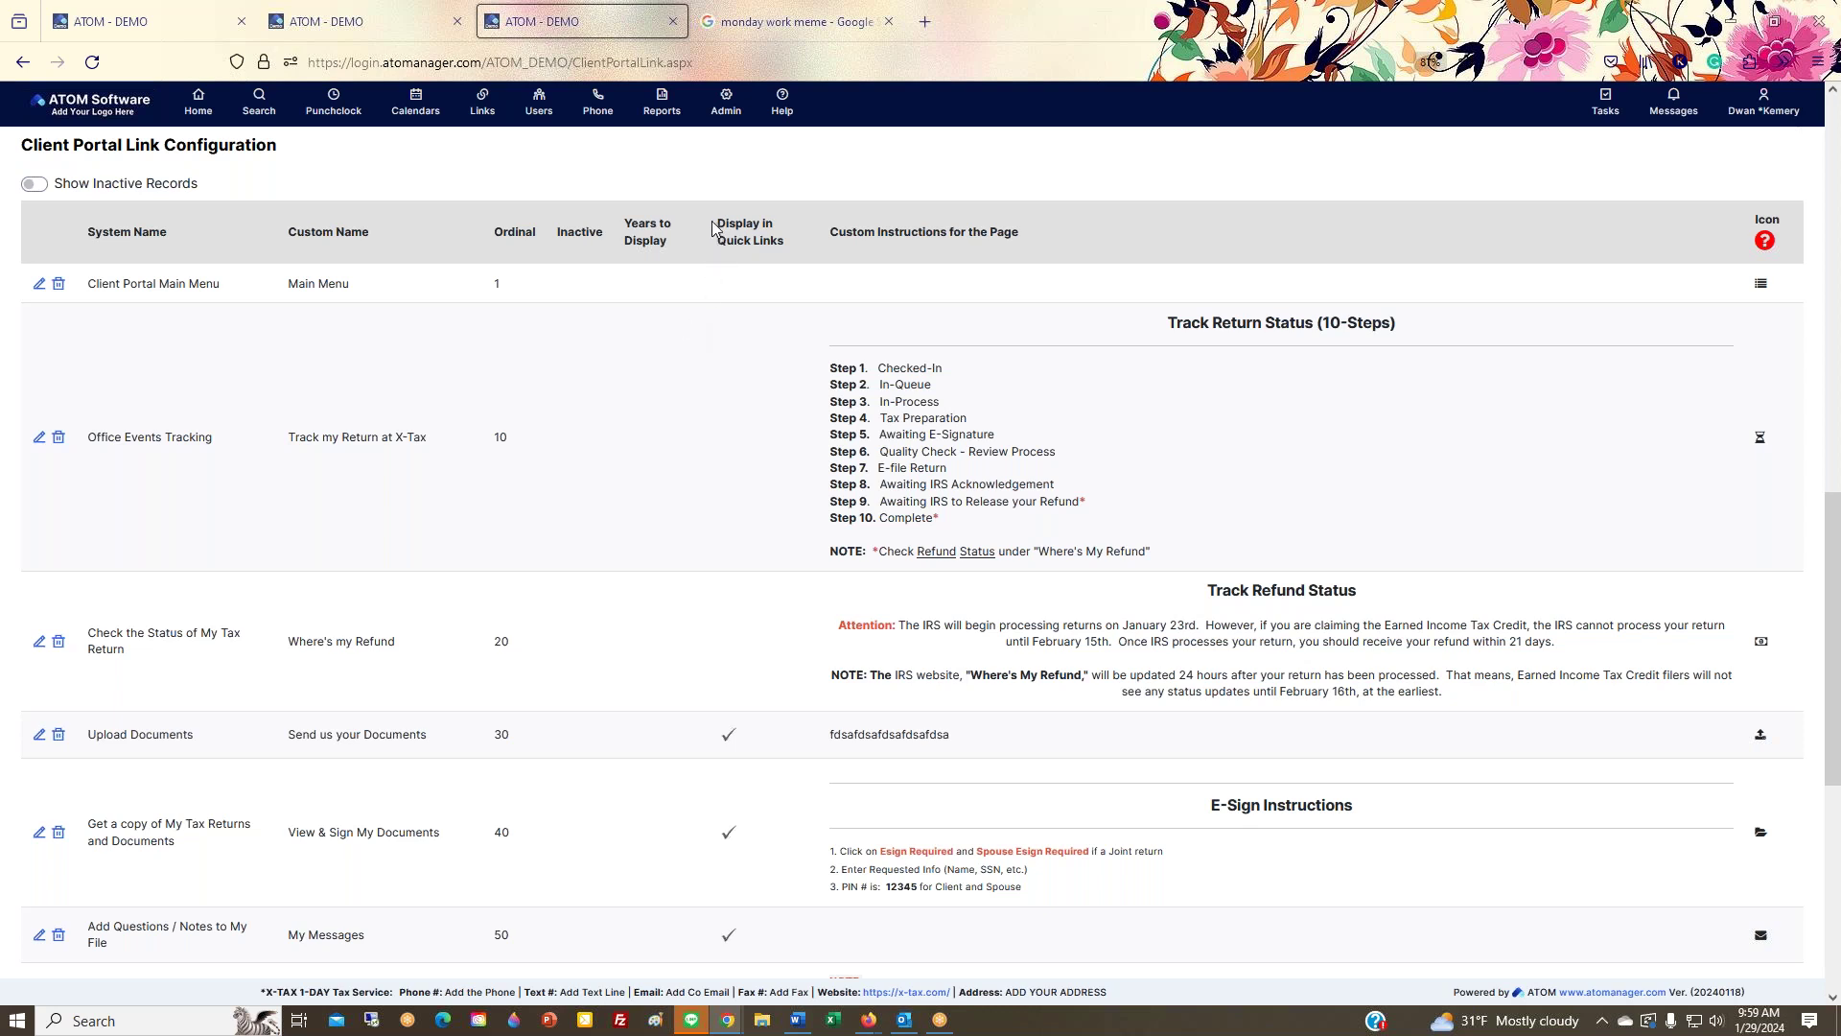
pyautogui.moveTo(715, 223); pyautogui.dragTo(825, 238)
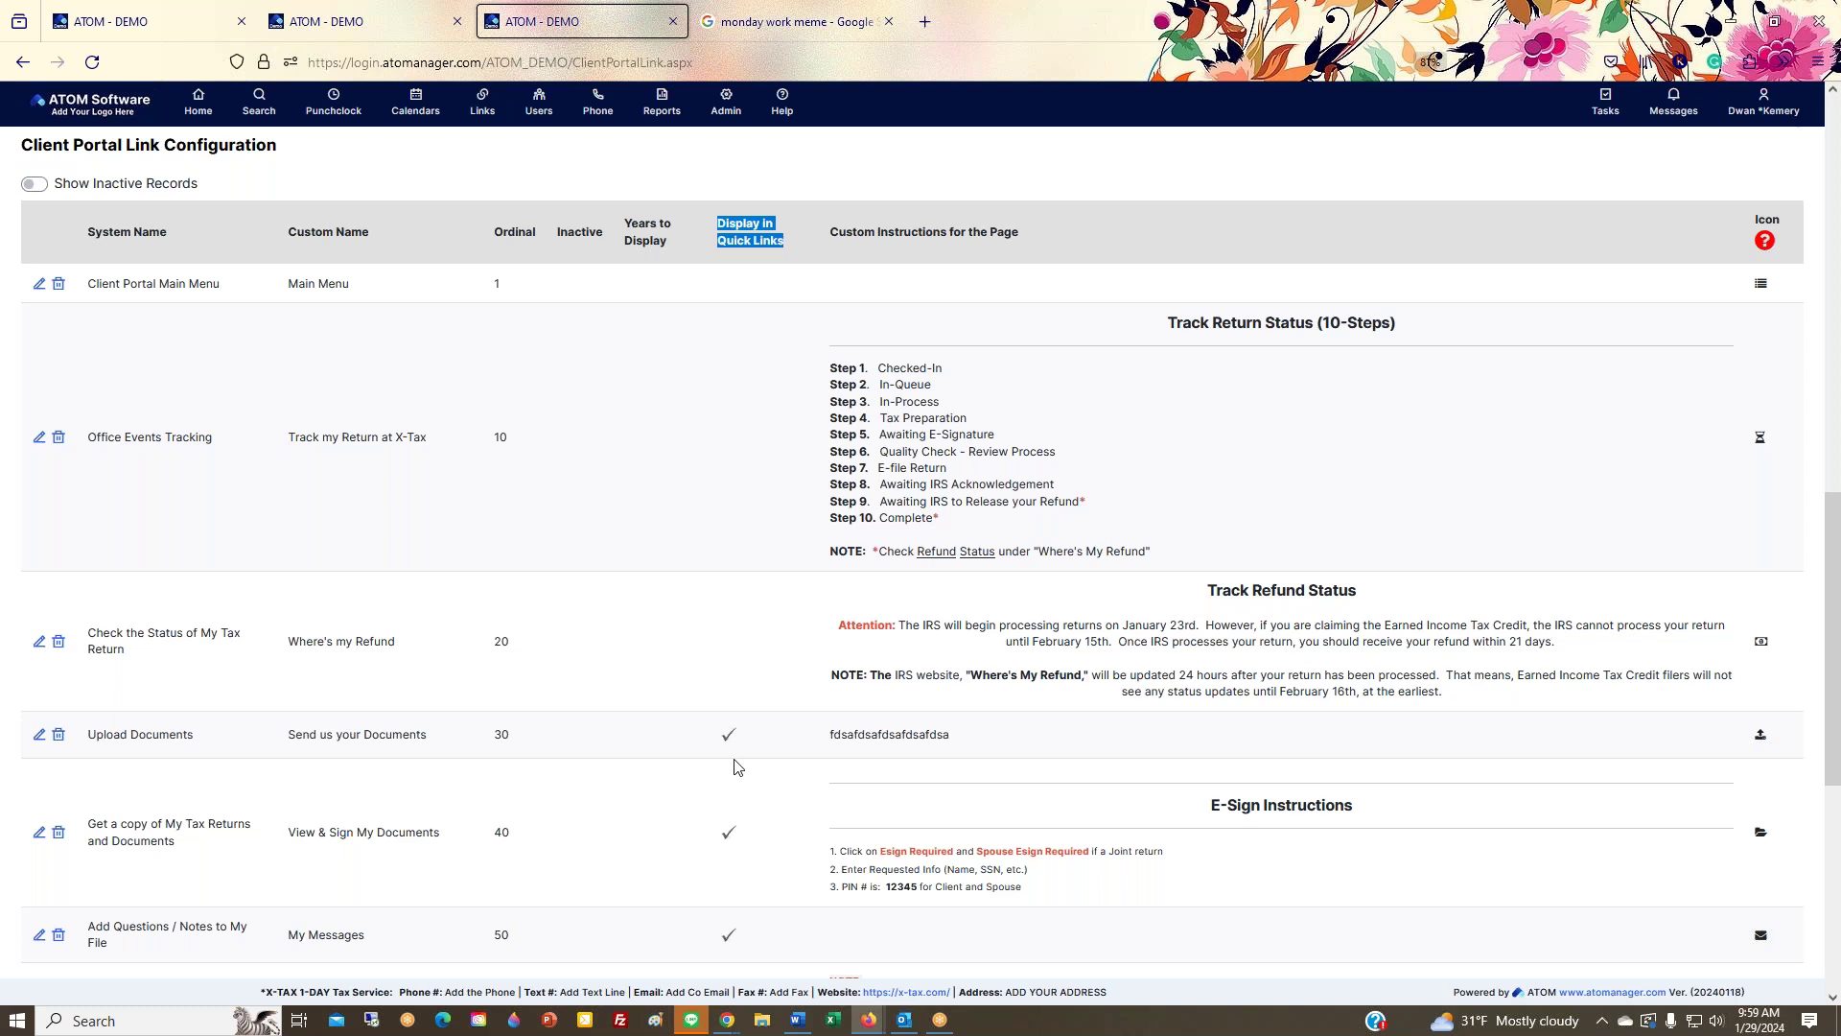
pyautogui.click(92, 61)
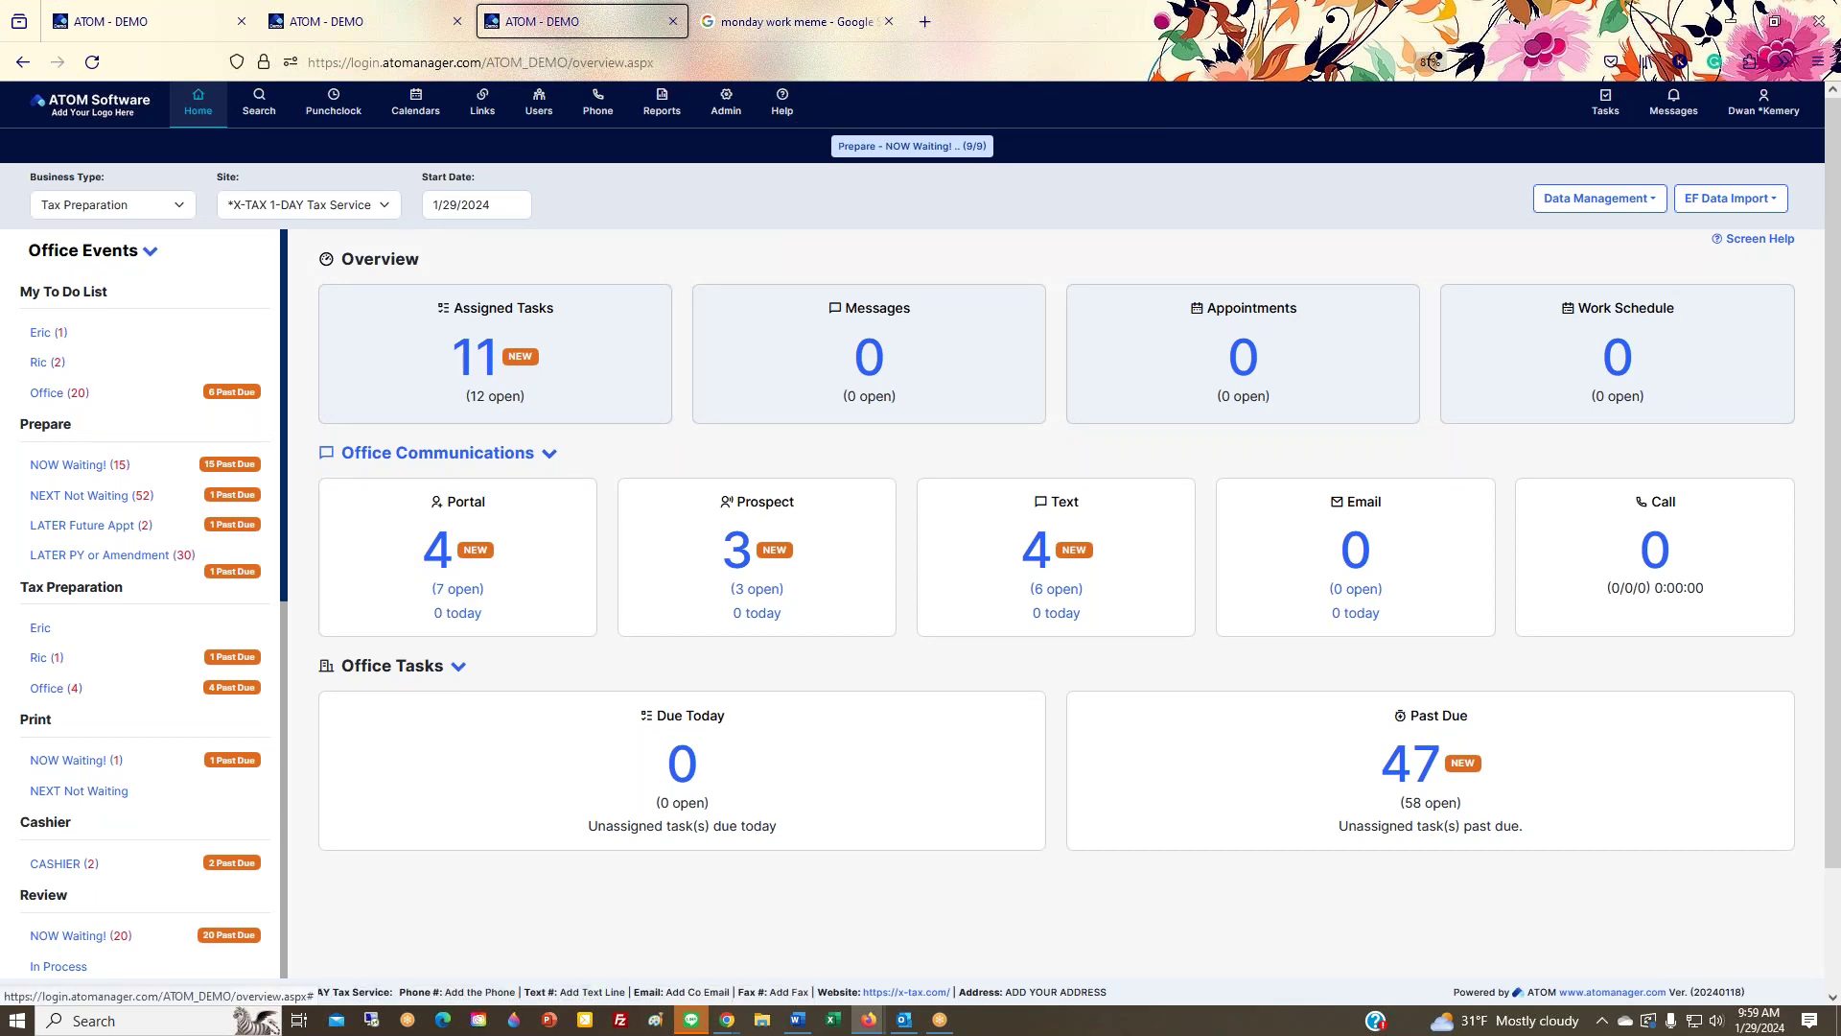
pyautogui.hotkey('alt', 'Tab')
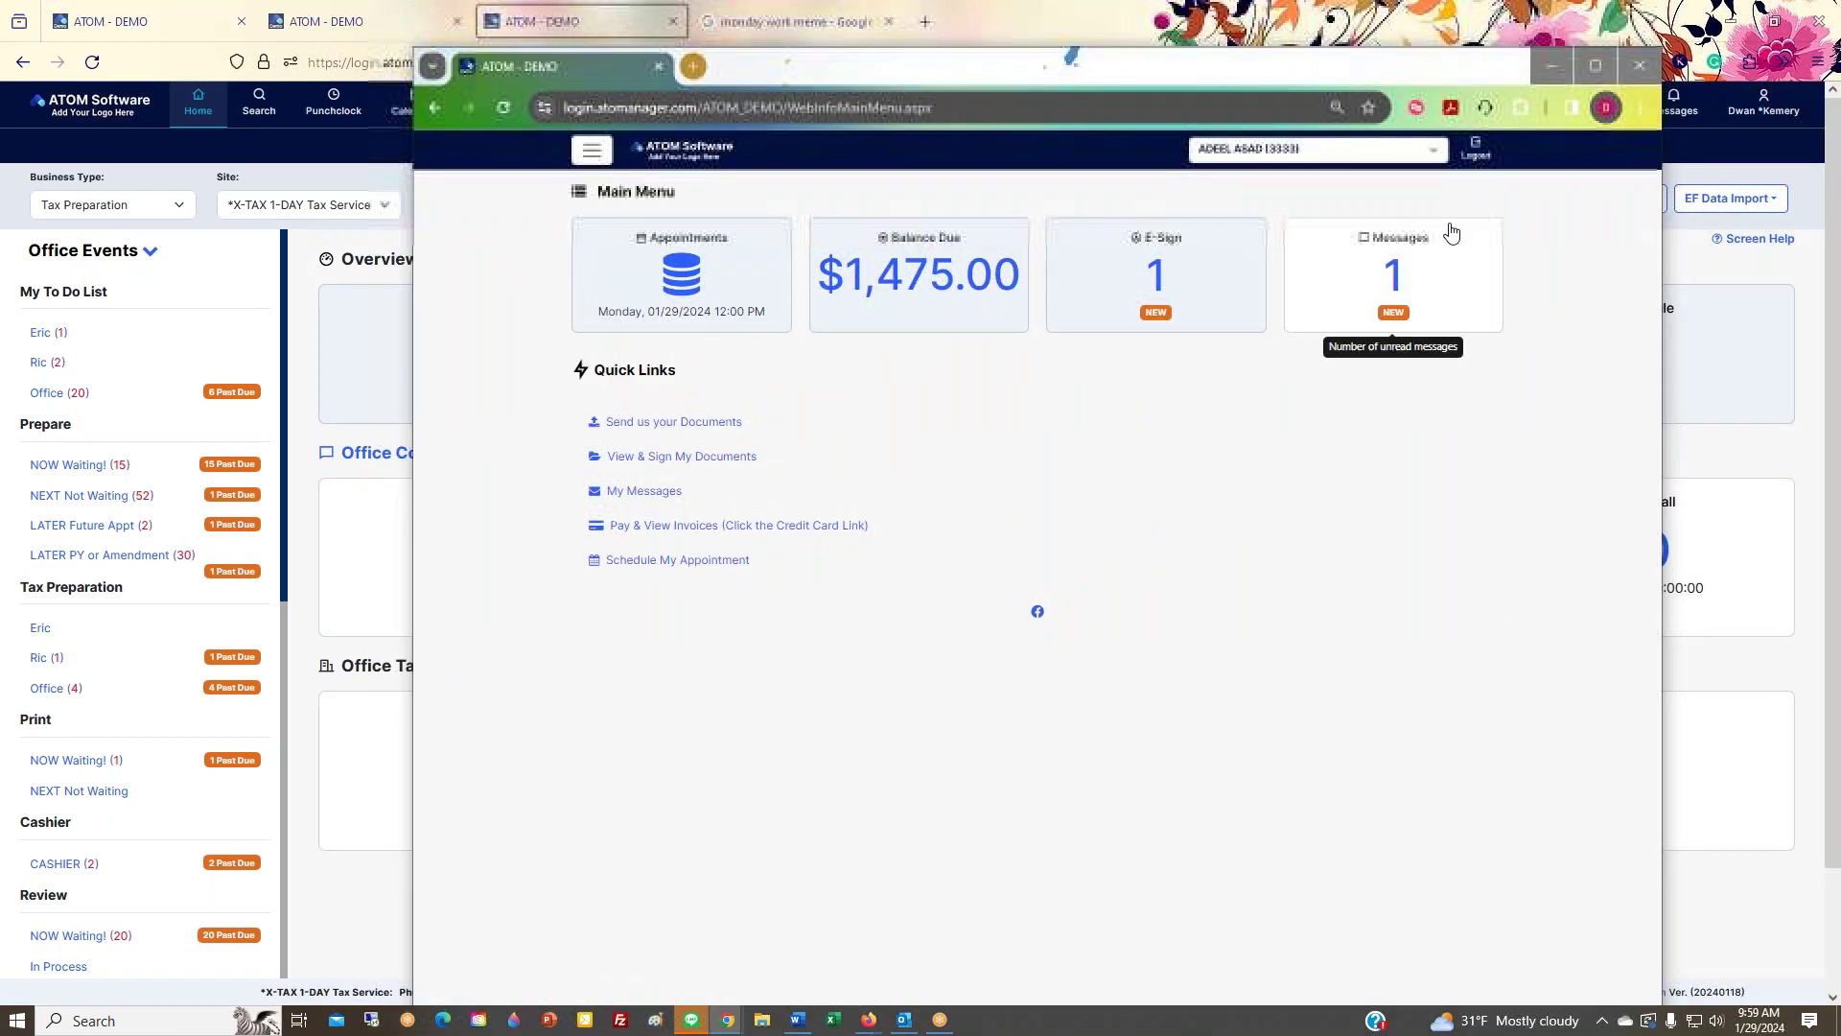
pyautogui.moveTo(1660, 196); pyautogui.dragTo(1085, 197)
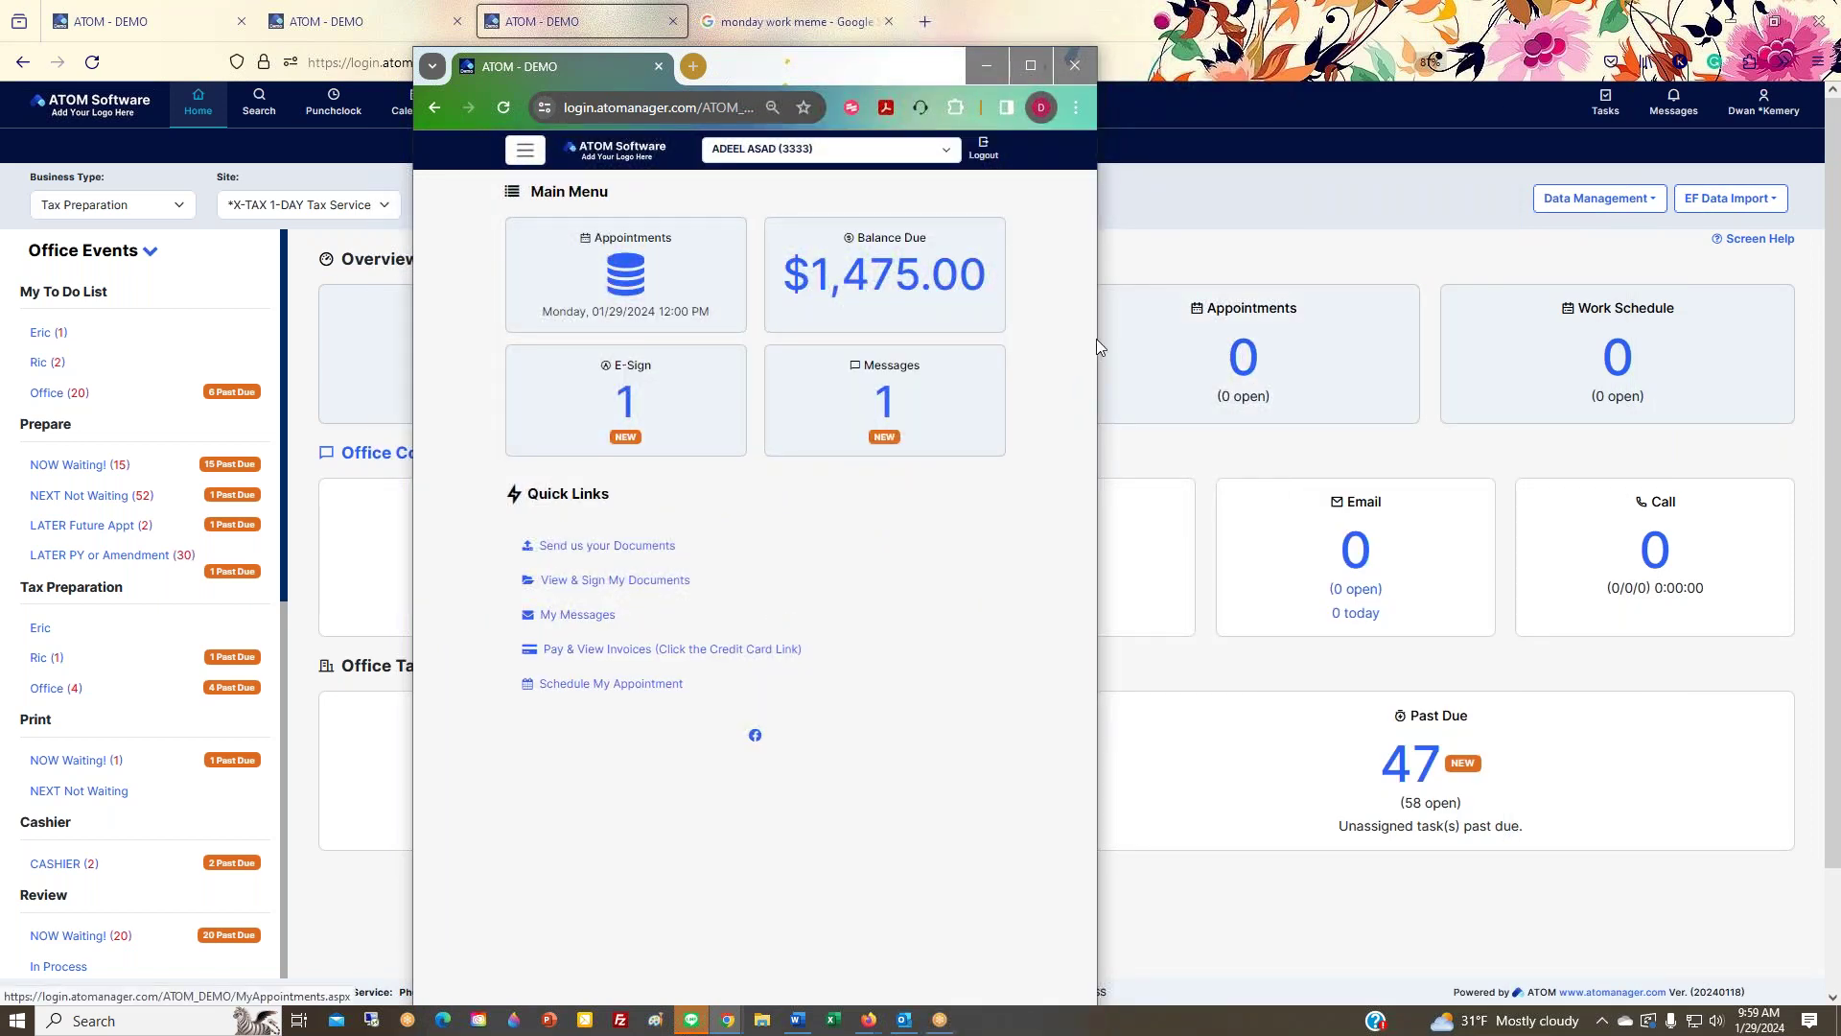
pyautogui.moveTo(1097, 335)
pyautogui.mouseDown()
pyautogui.moveTo(969, 335)
pyautogui.moveTo(1061, 338)
pyautogui.mouseUp()
pyautogui.moveTo(1060, 48); pyautogui.dragTo(966, 215)
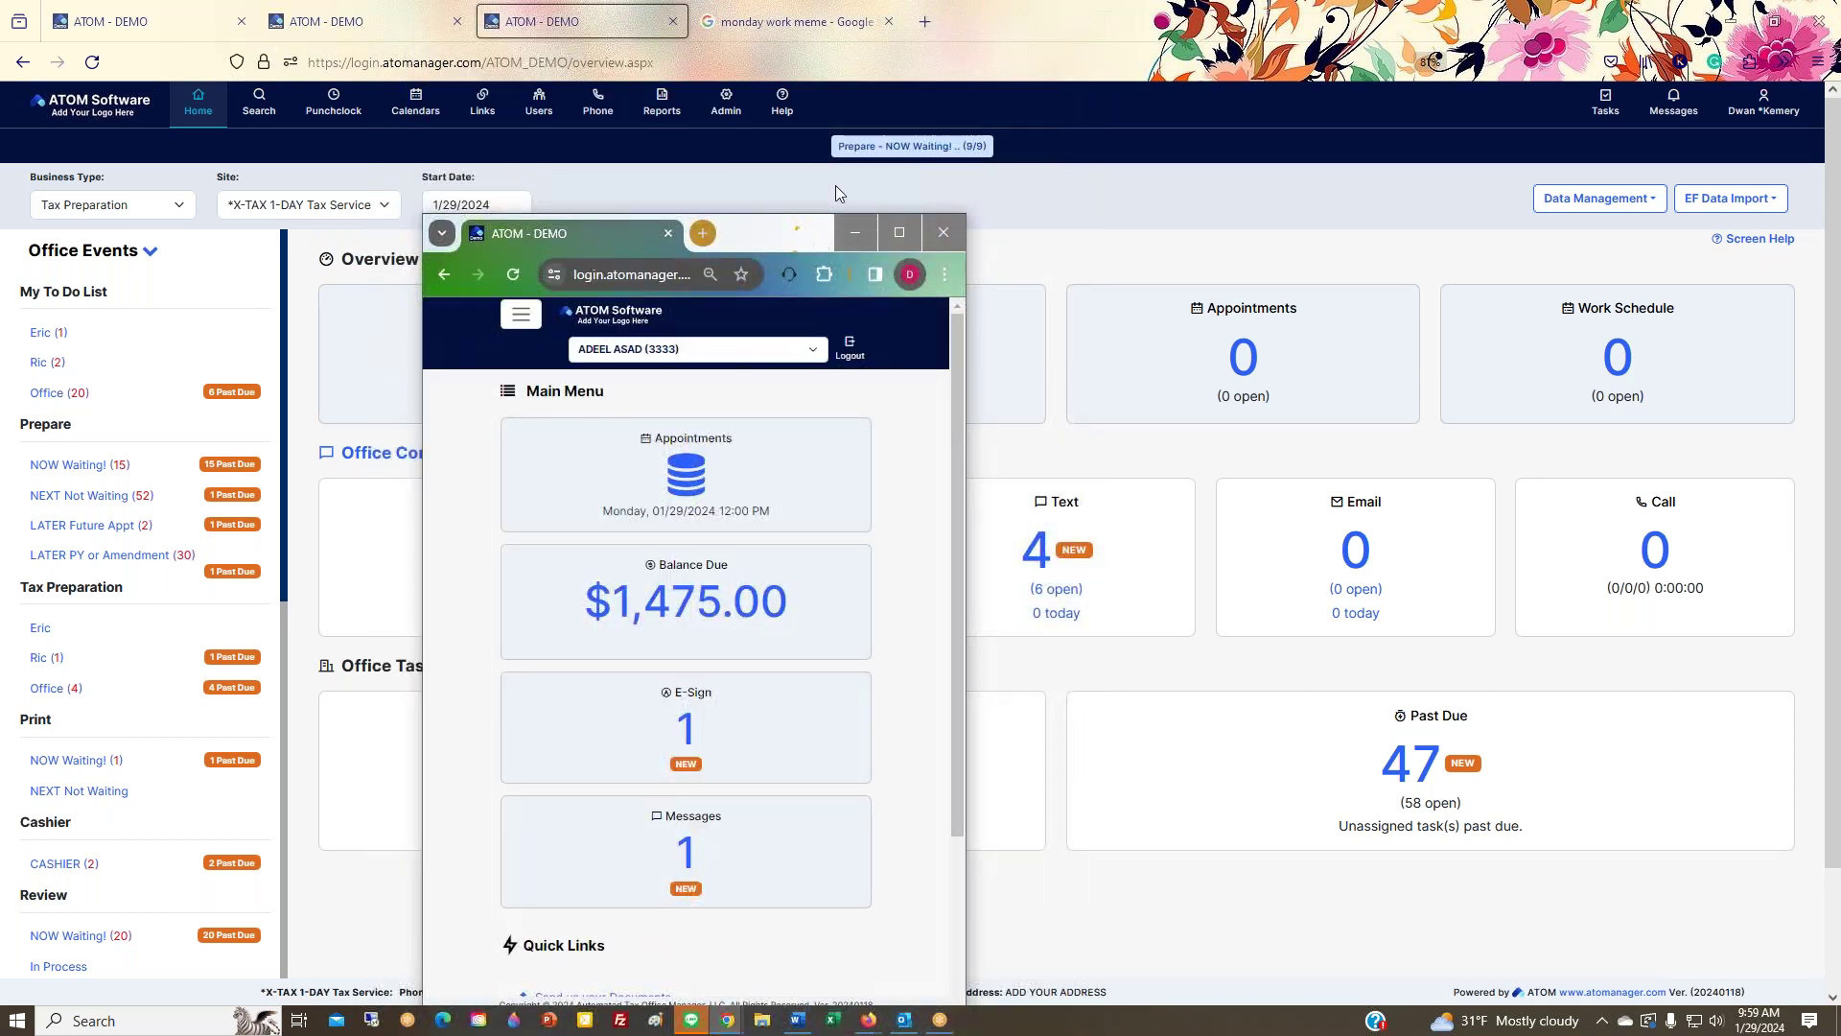
pyautogui.moveTo(801, 237); pyautogui.dragTo(888, 129)
pyautogui.scroll(-3, 835, 365)
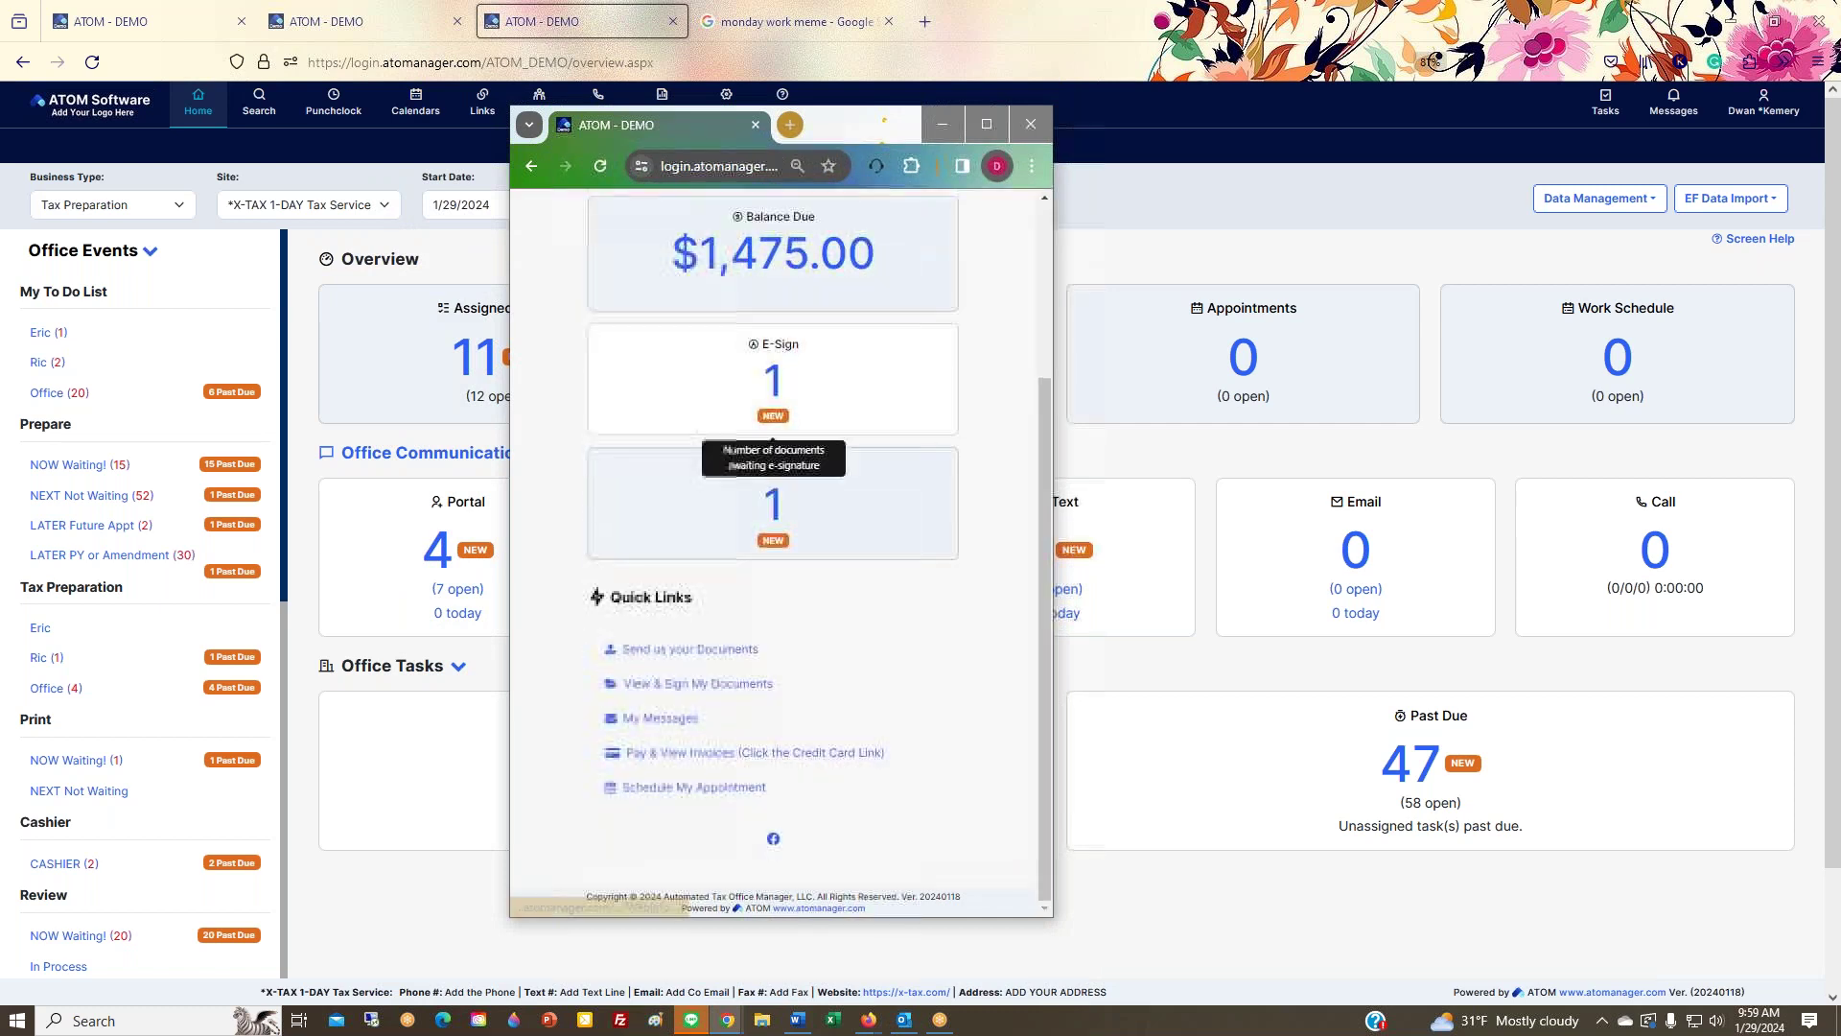
pyautogui.scroll(5, 781, 551)
pyautogui.moveTo(871, 124); pyautogui.dragTo(1840, 177)
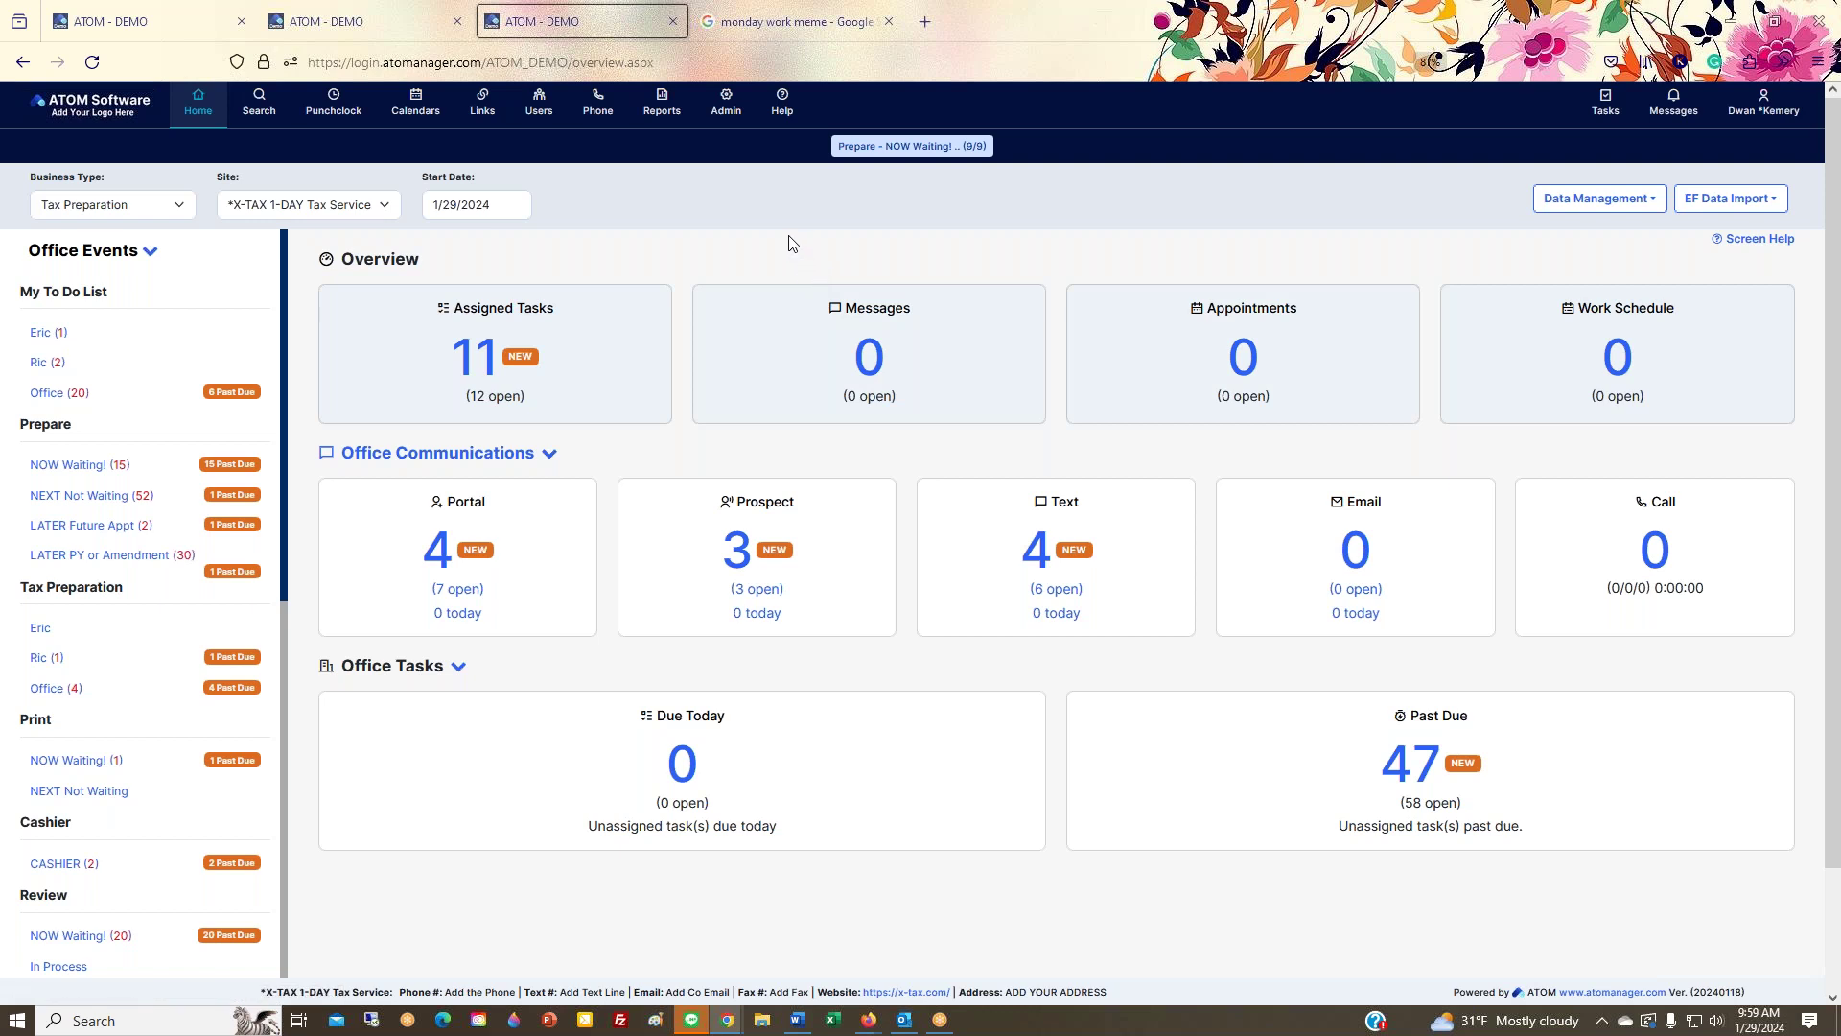
pyautogui.click(782, 117)
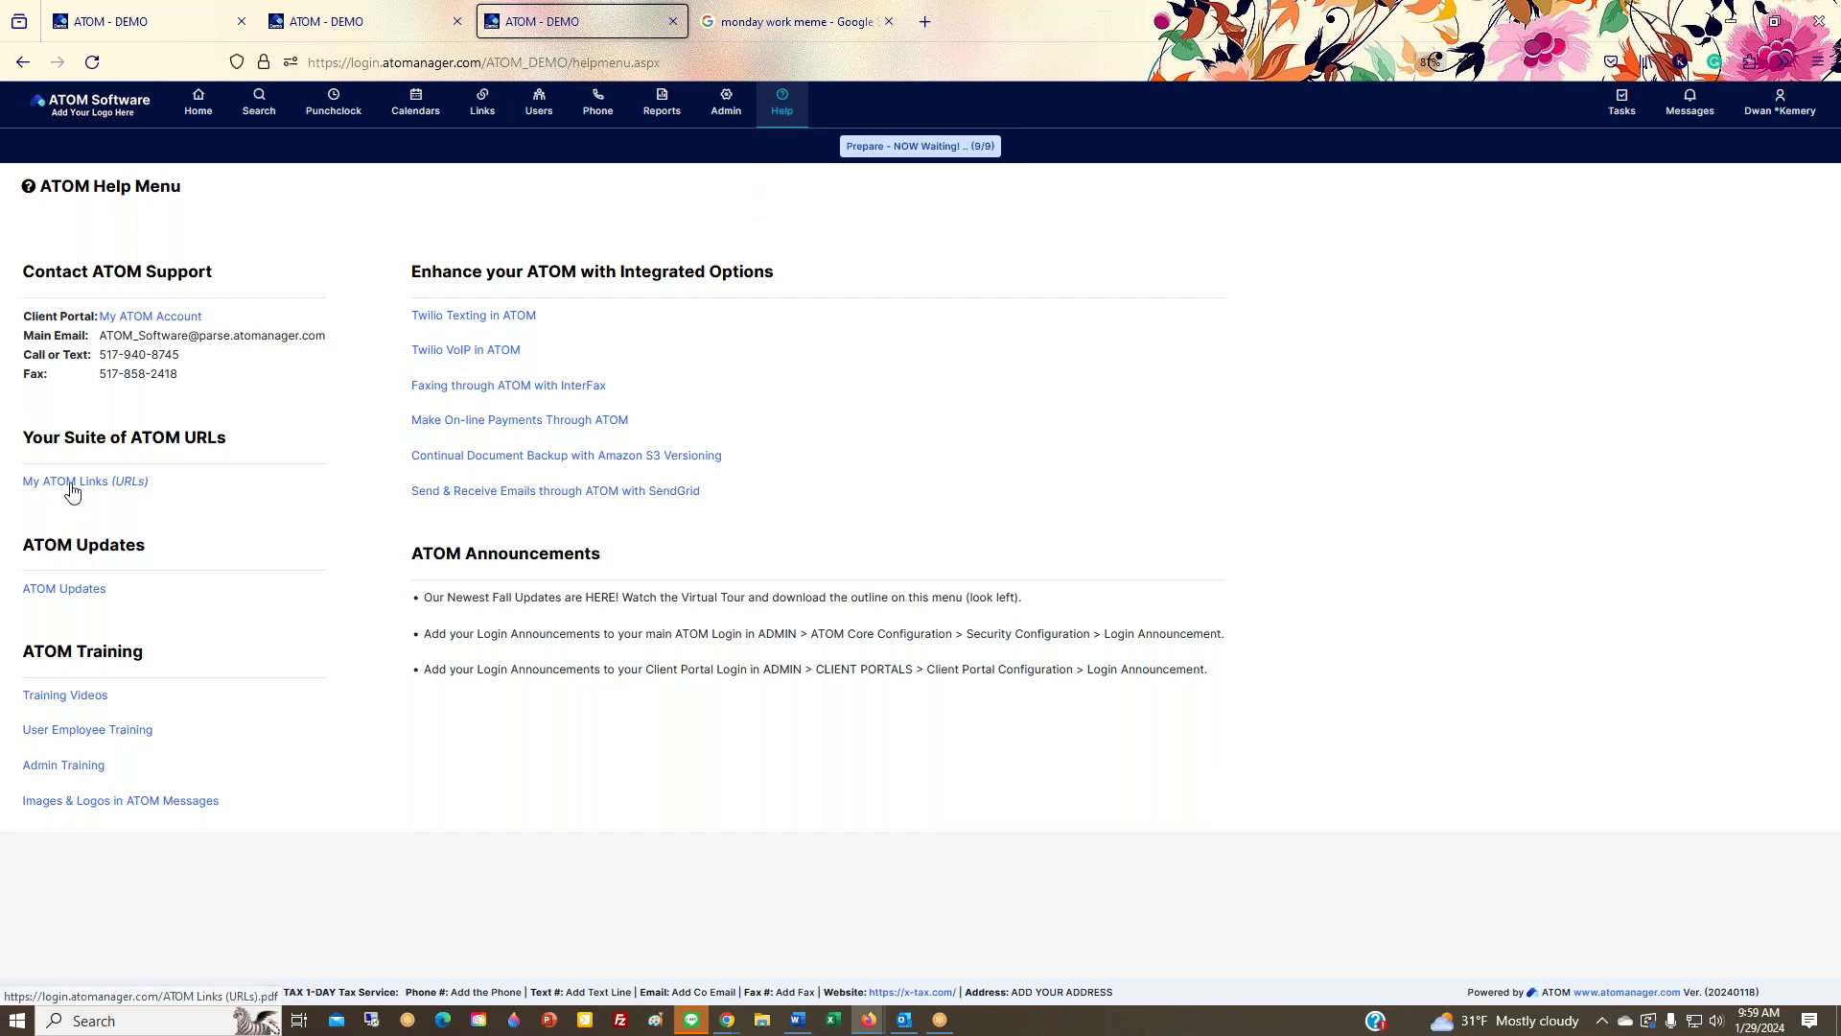
# Step: Open the 'My ATOM Links (URLs)' PDF guide under Your Suite of ATOM URLs
pyautogui.moveTo(21, 438); pyautogui.dragTo(261, 453)
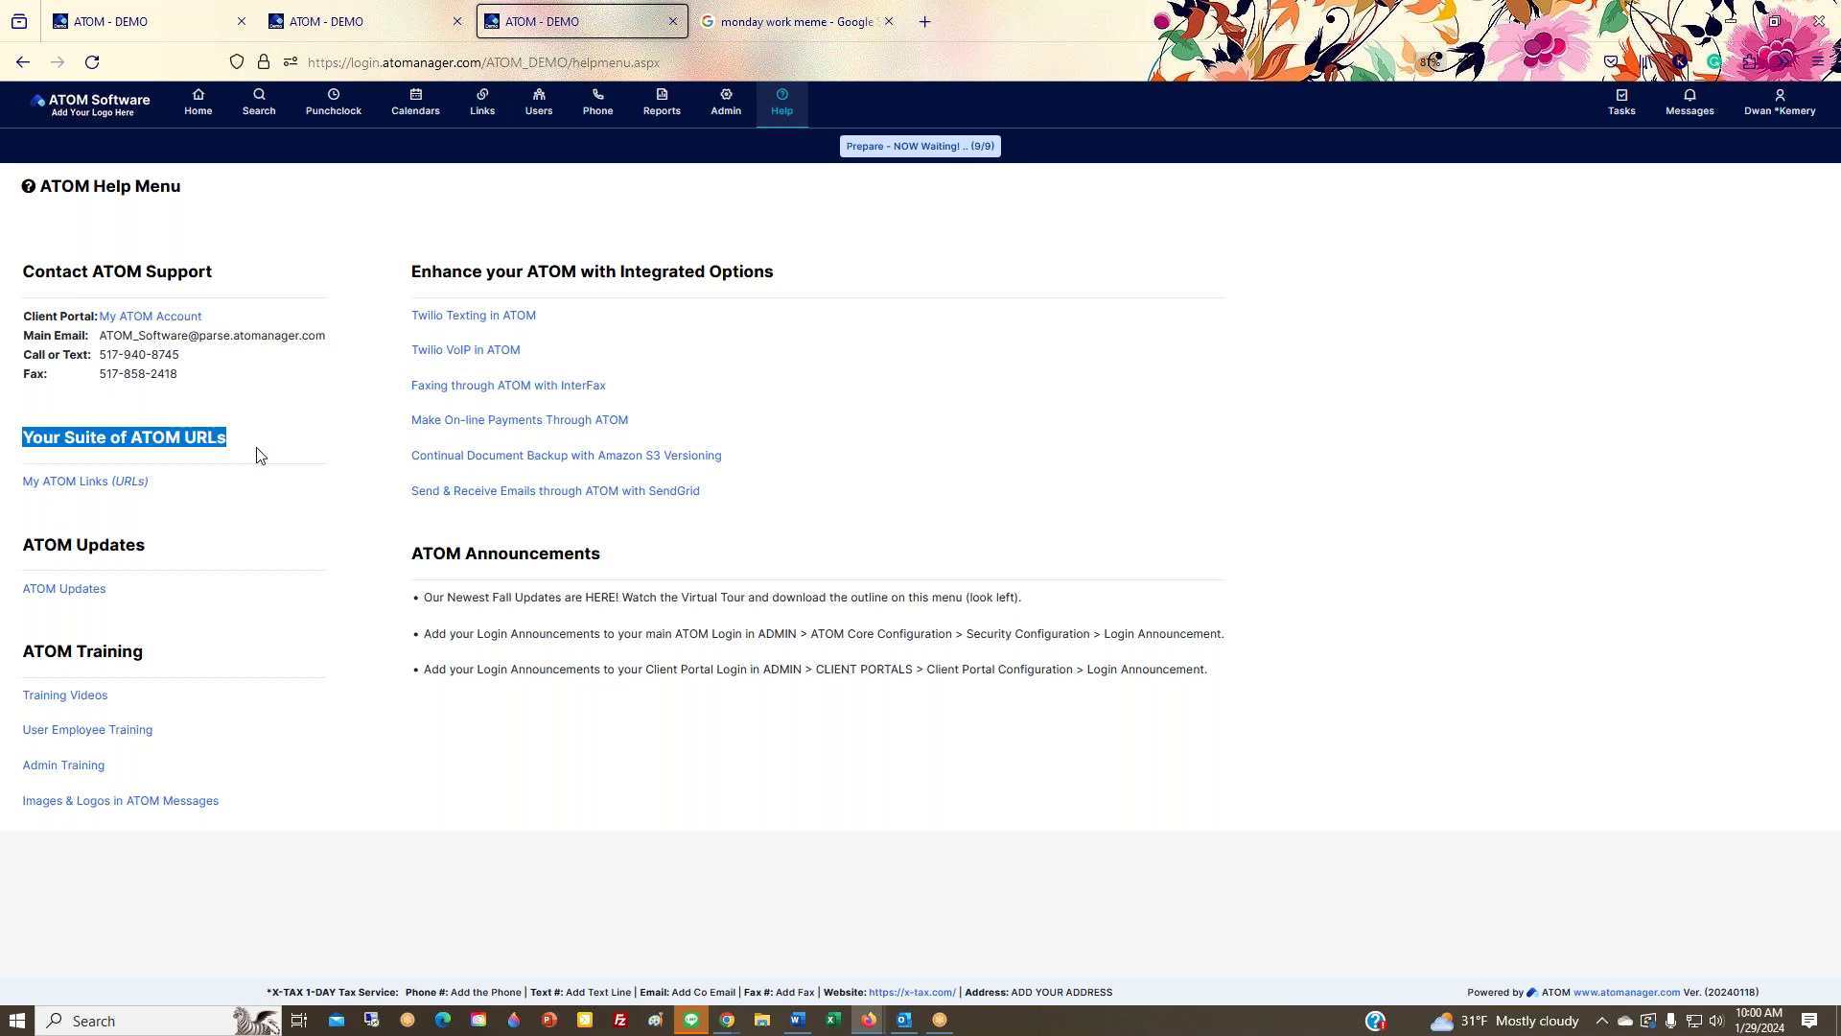
pyautogui.click(93, 486)
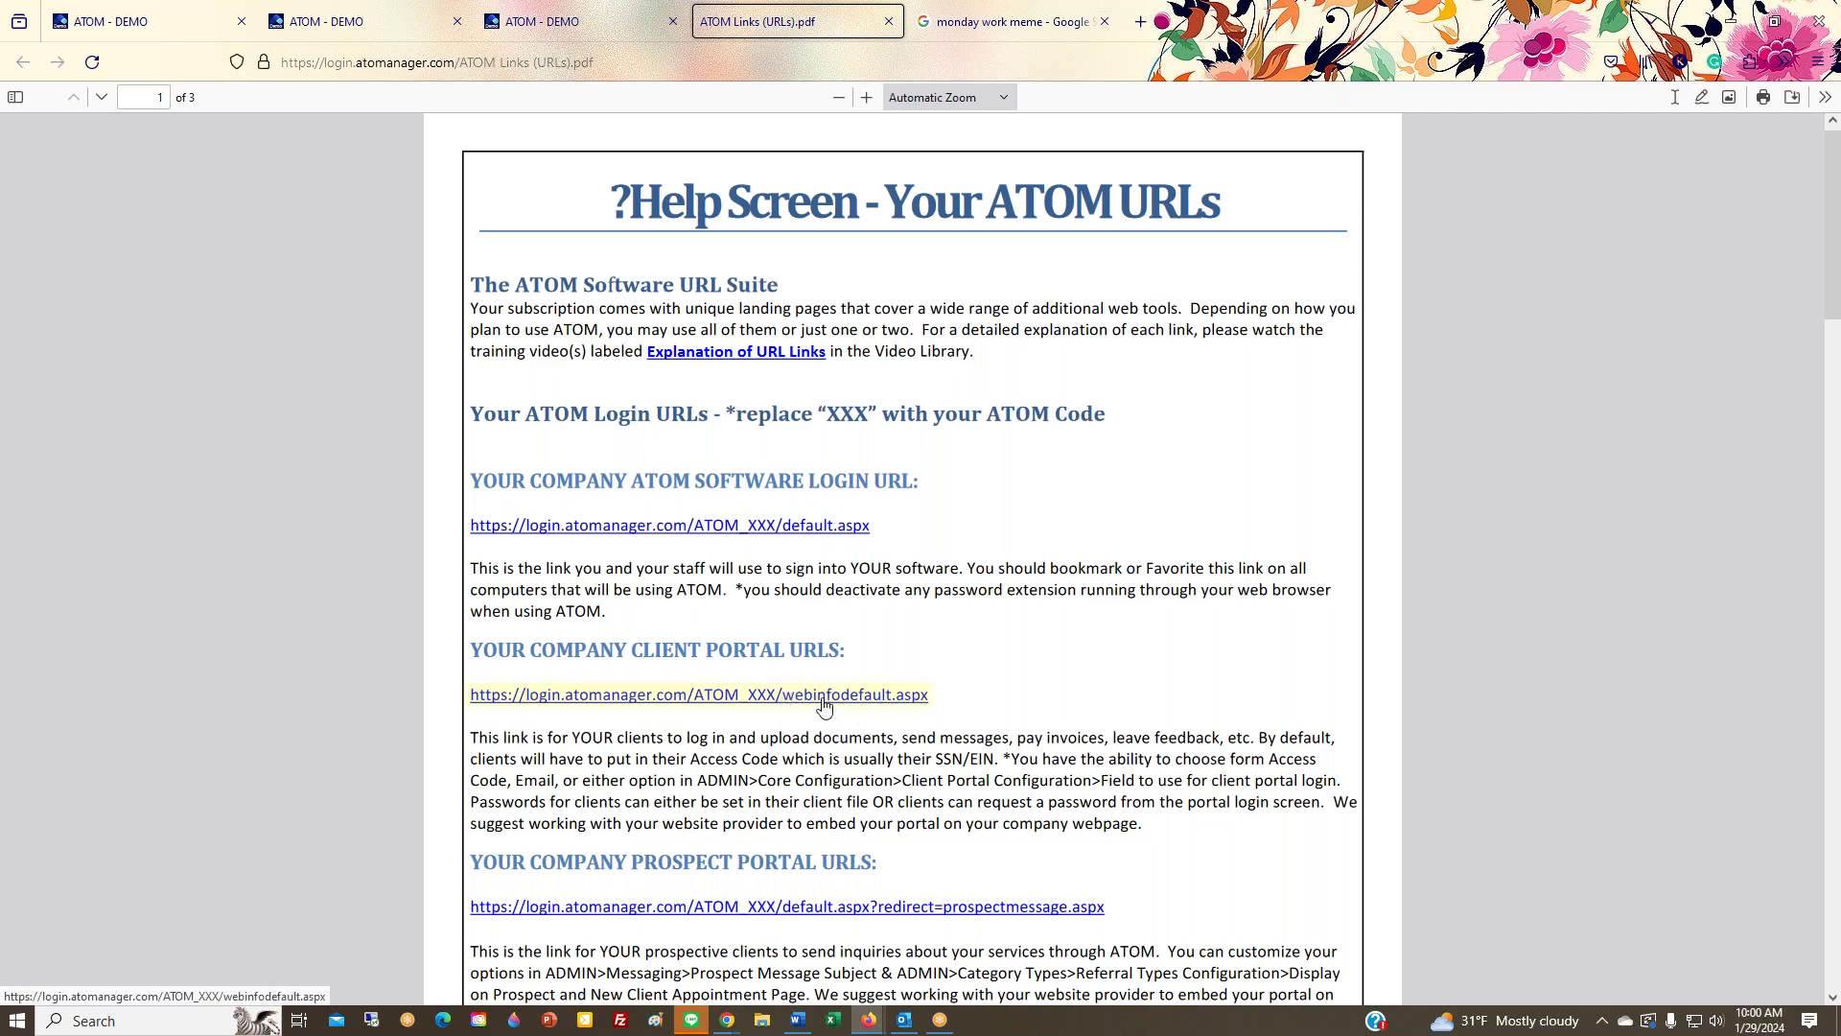
# Step: Read through all three pages of the ATOM Links PDF, then go back to the Help Menu
pyautogui.scroll(-10, 785, 705)
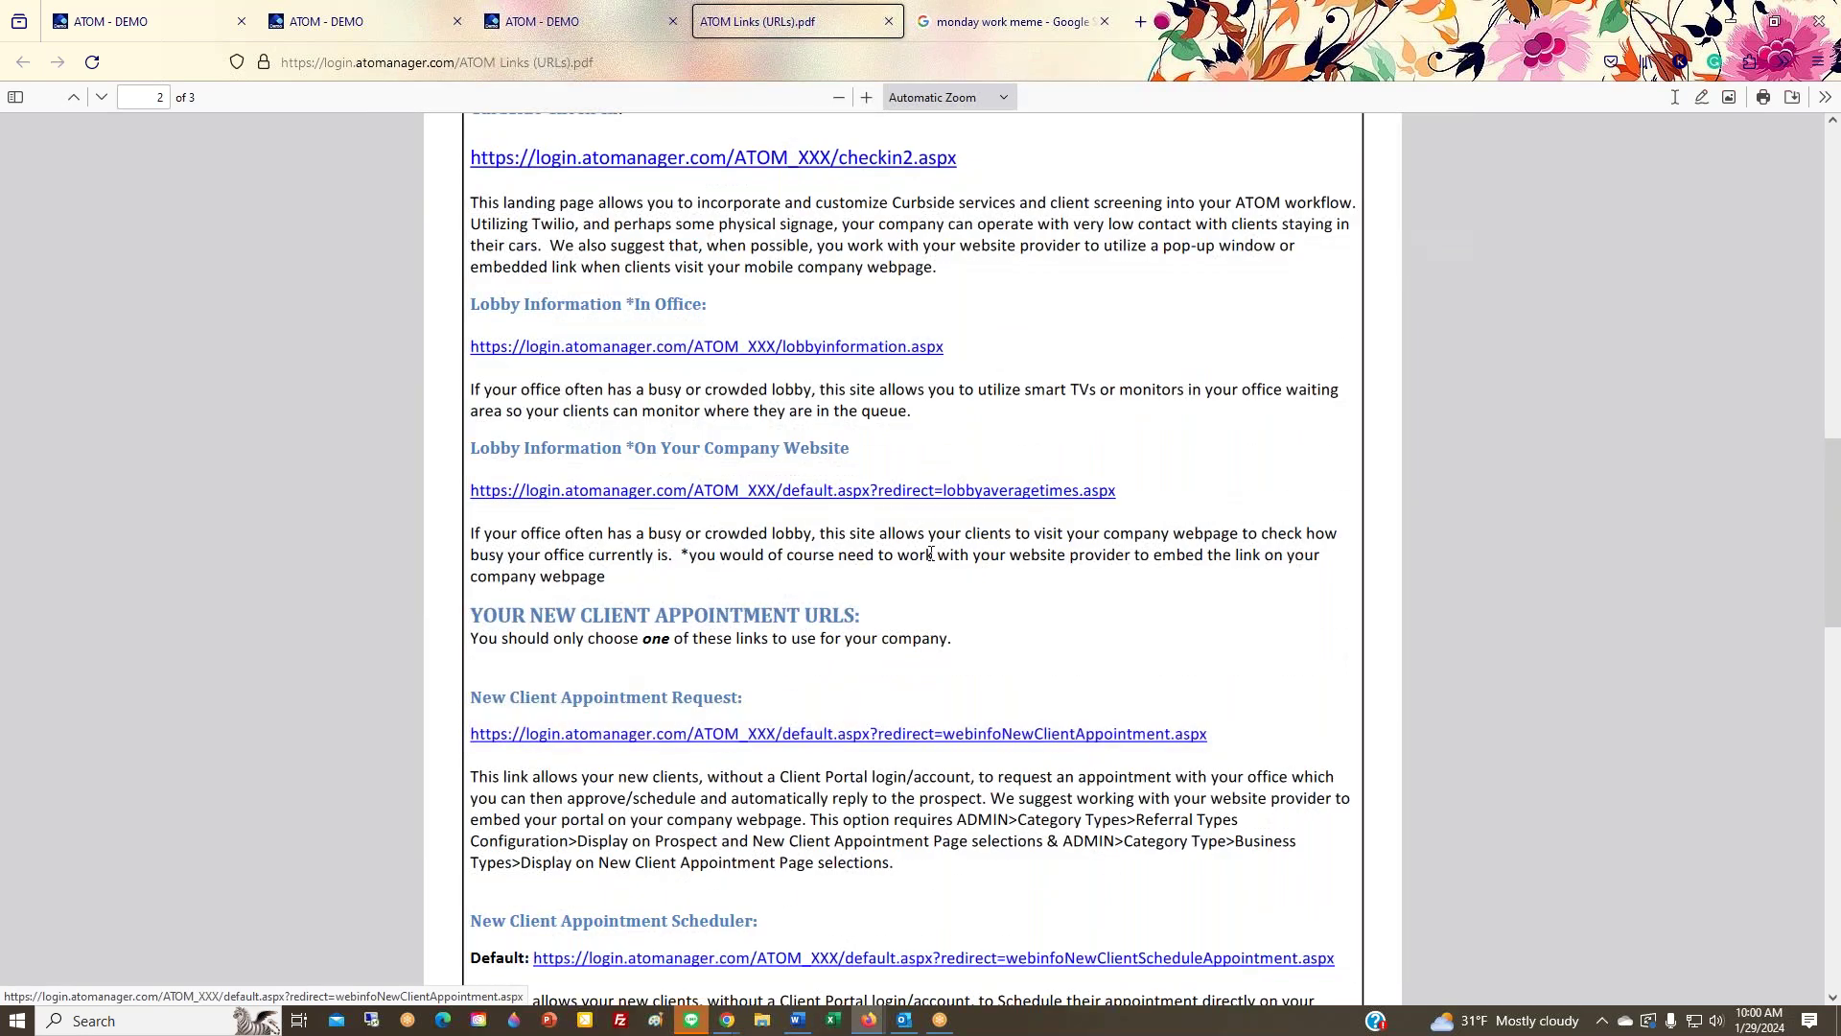
pyautogui.scroll(10, 844, 763)
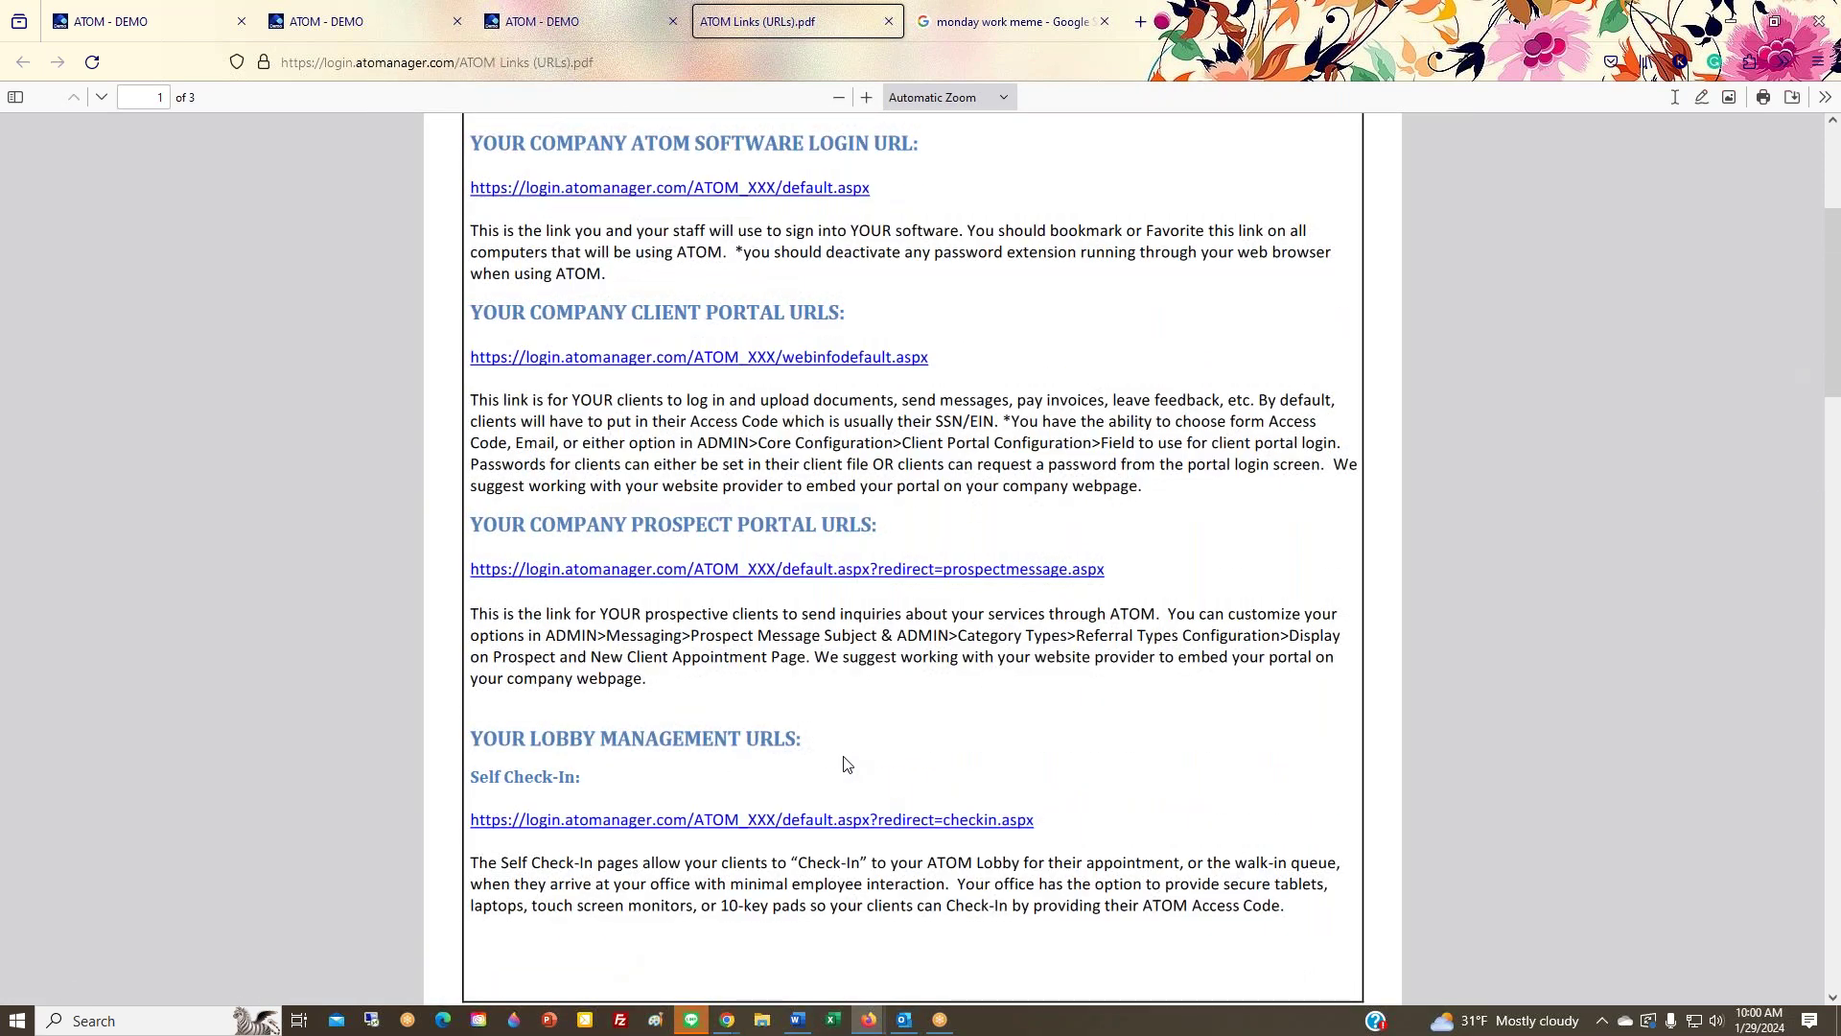
pyautogui.scroll(-5, 843, 762)
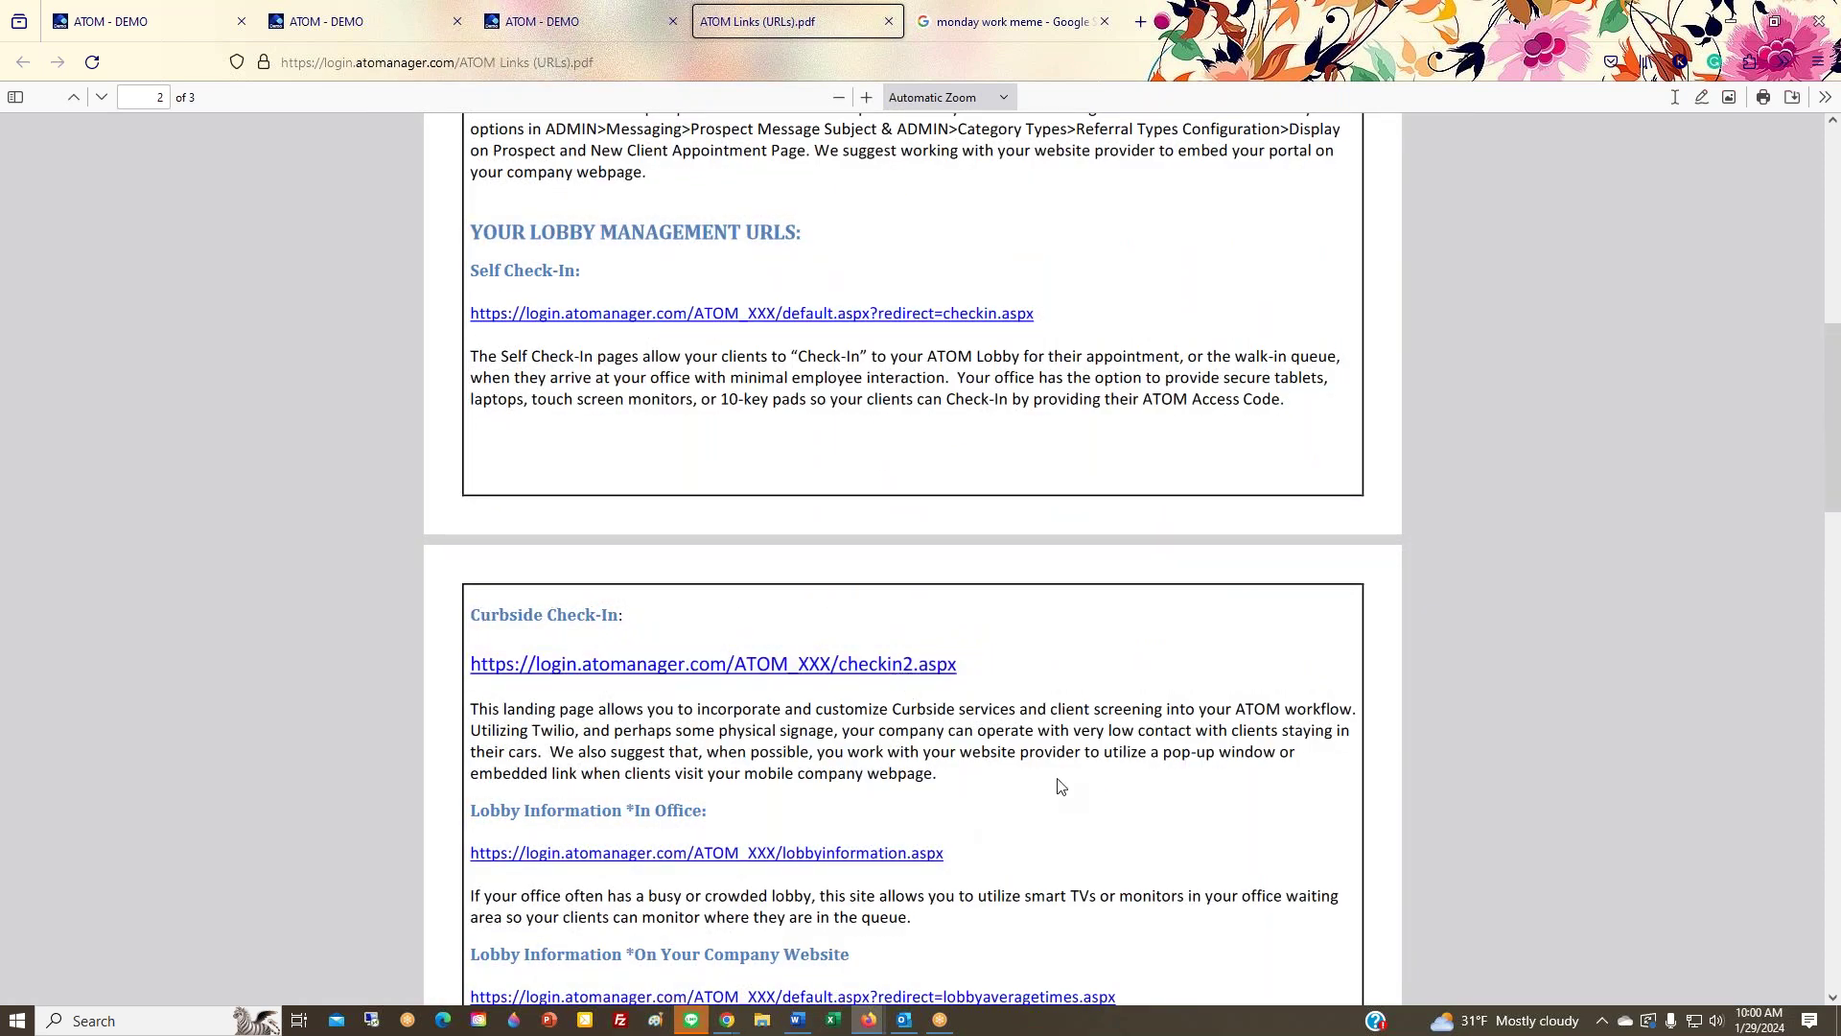
pyautogui.scroll(-8, 906, 672)
pyautogui.scroll(-4, 1062, 786)
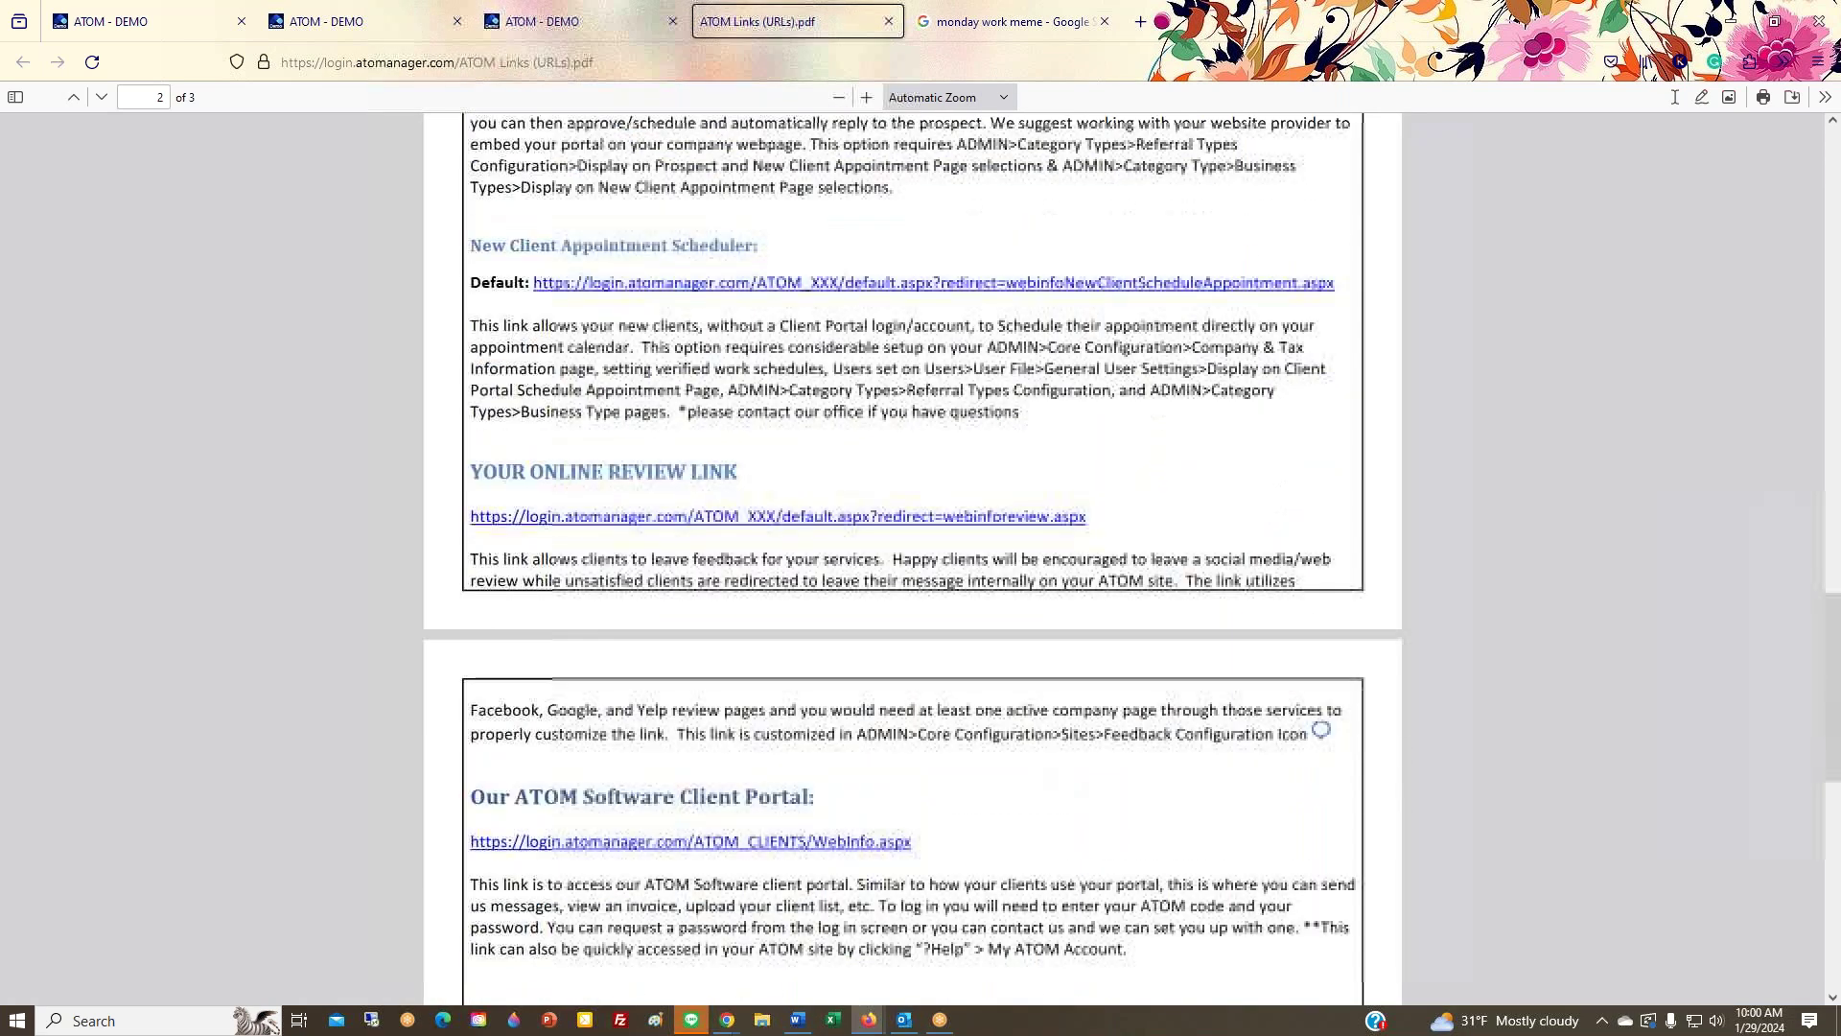
pyautogui.scroll(-5, 624, 671)
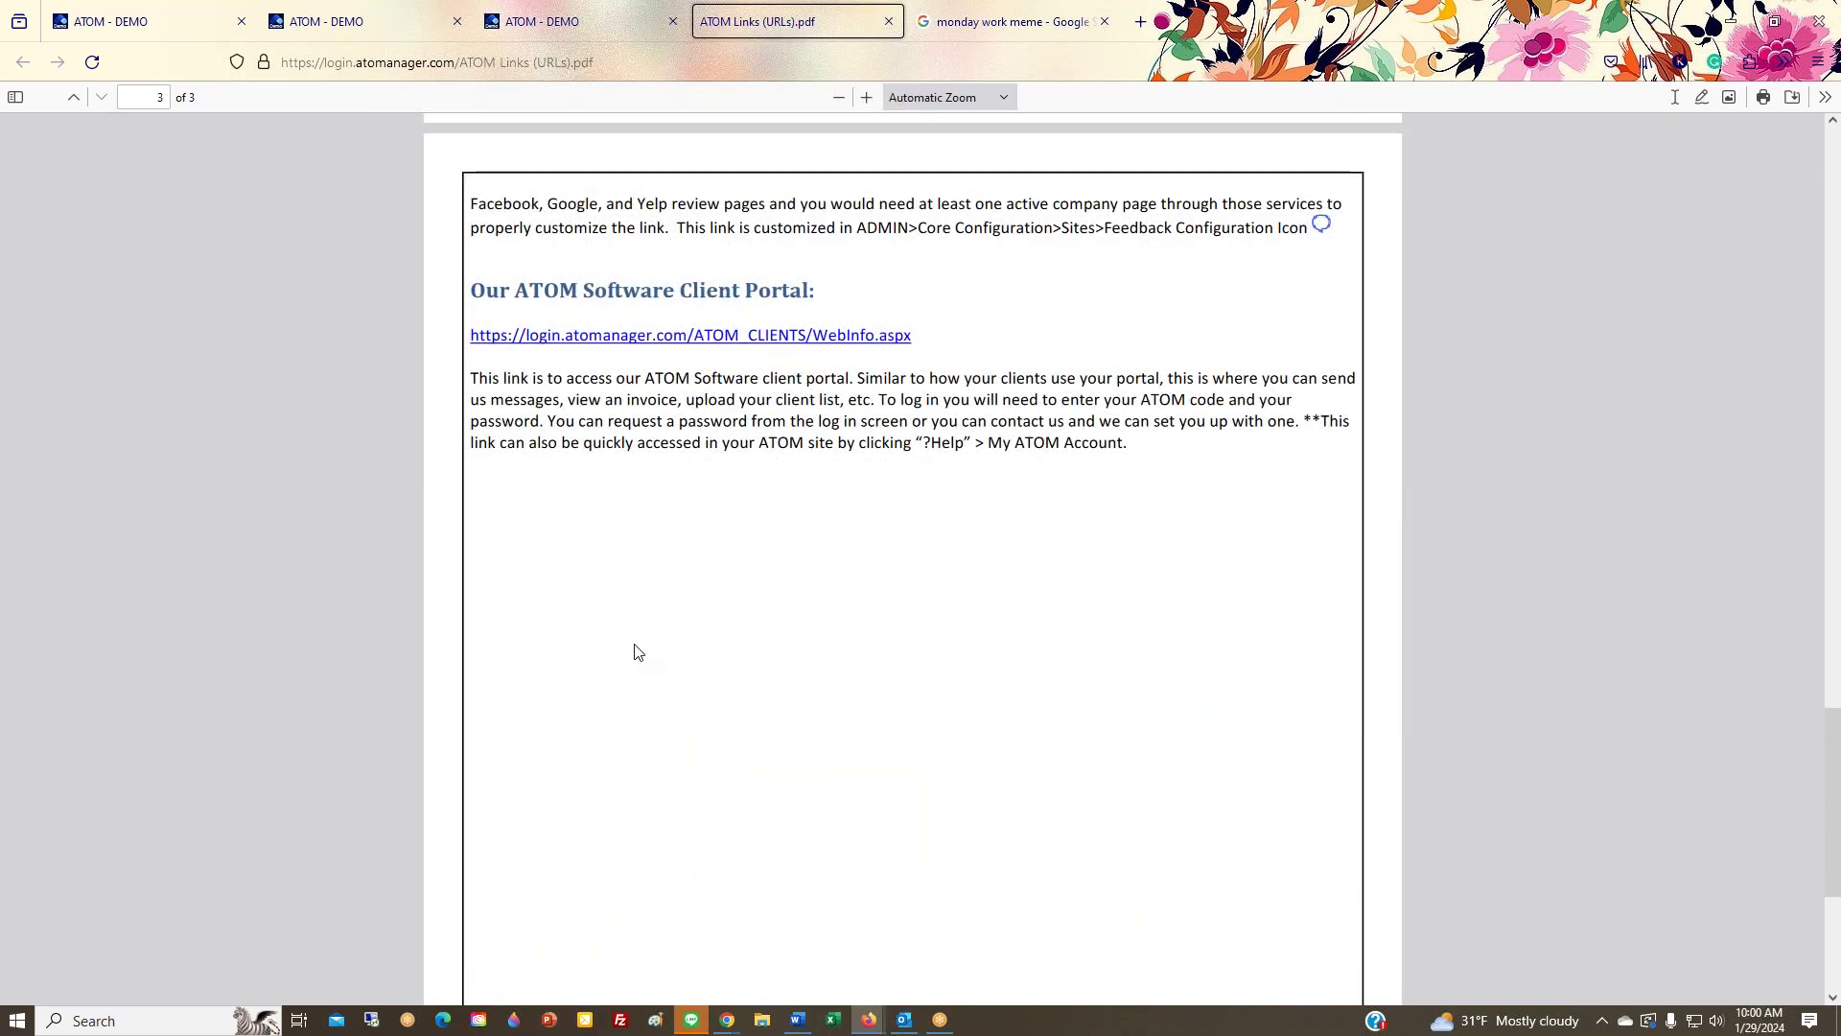
pyautogui.click(590, 27)
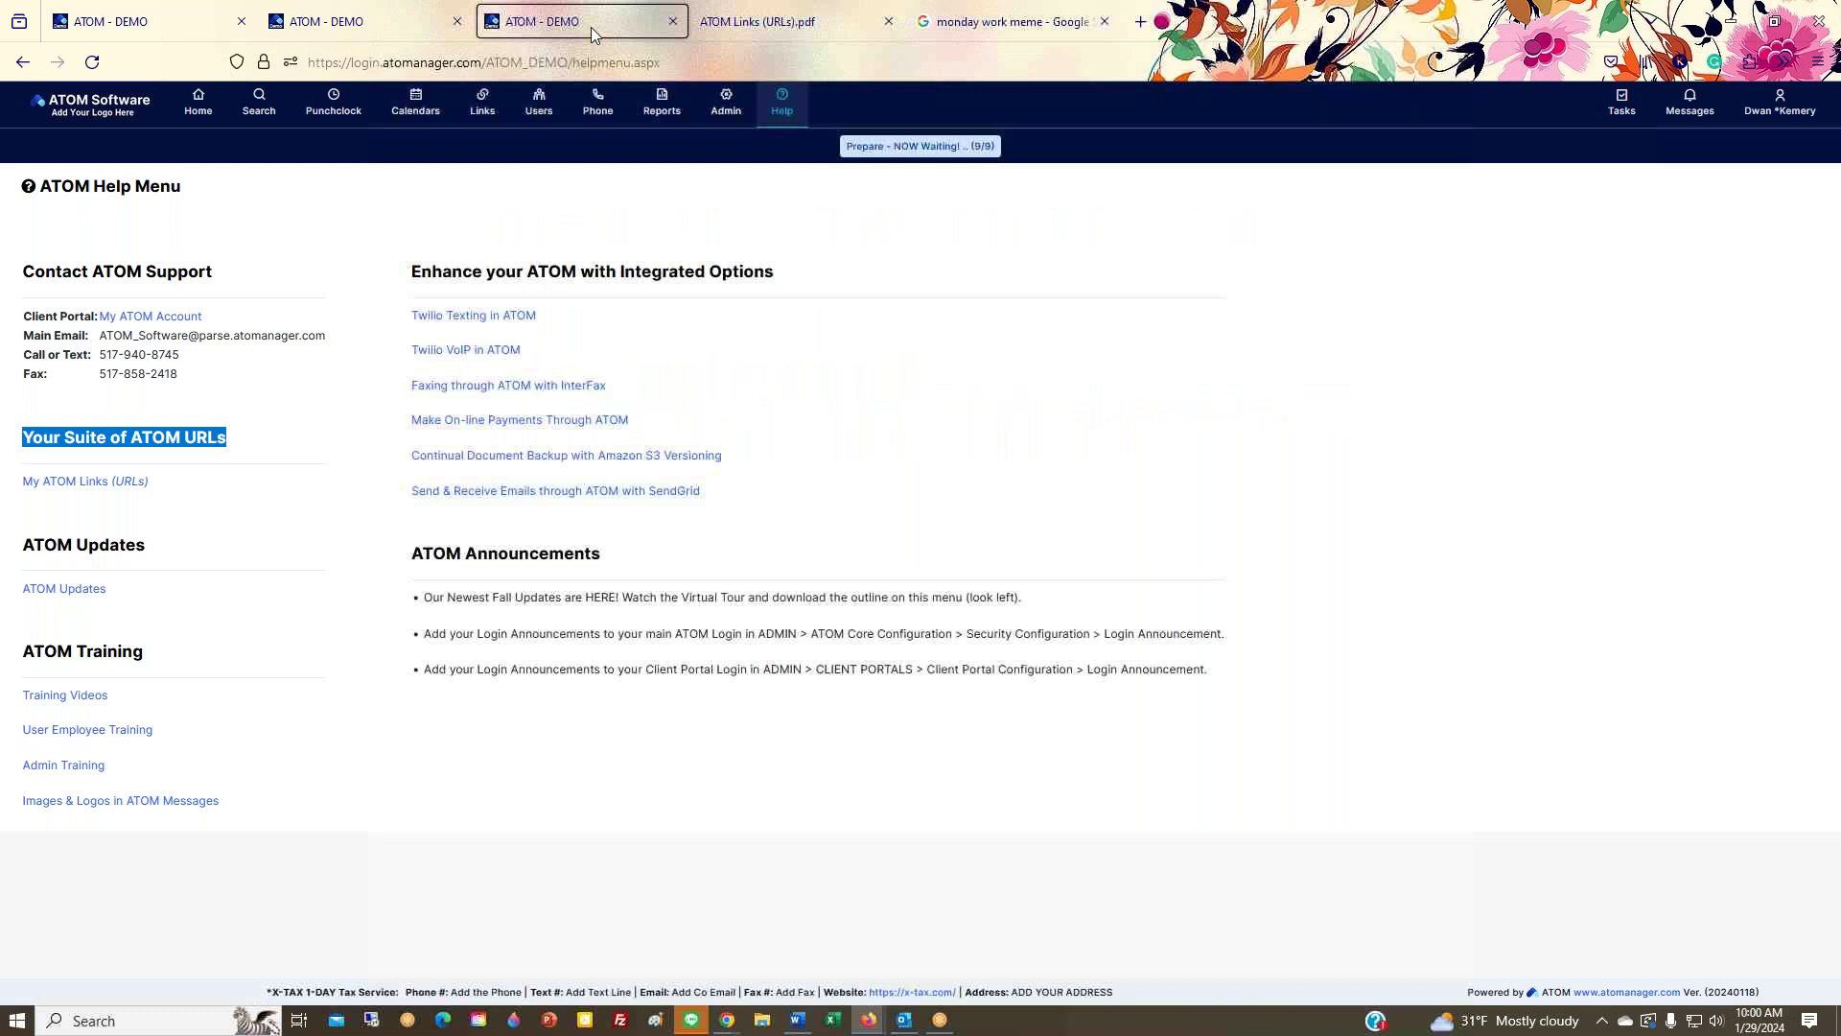
# Step: Open Admin > Messaging > Predefined Twilio Messages and highlight the Client Portal message link
pyautogui.moveTo(721, 117)
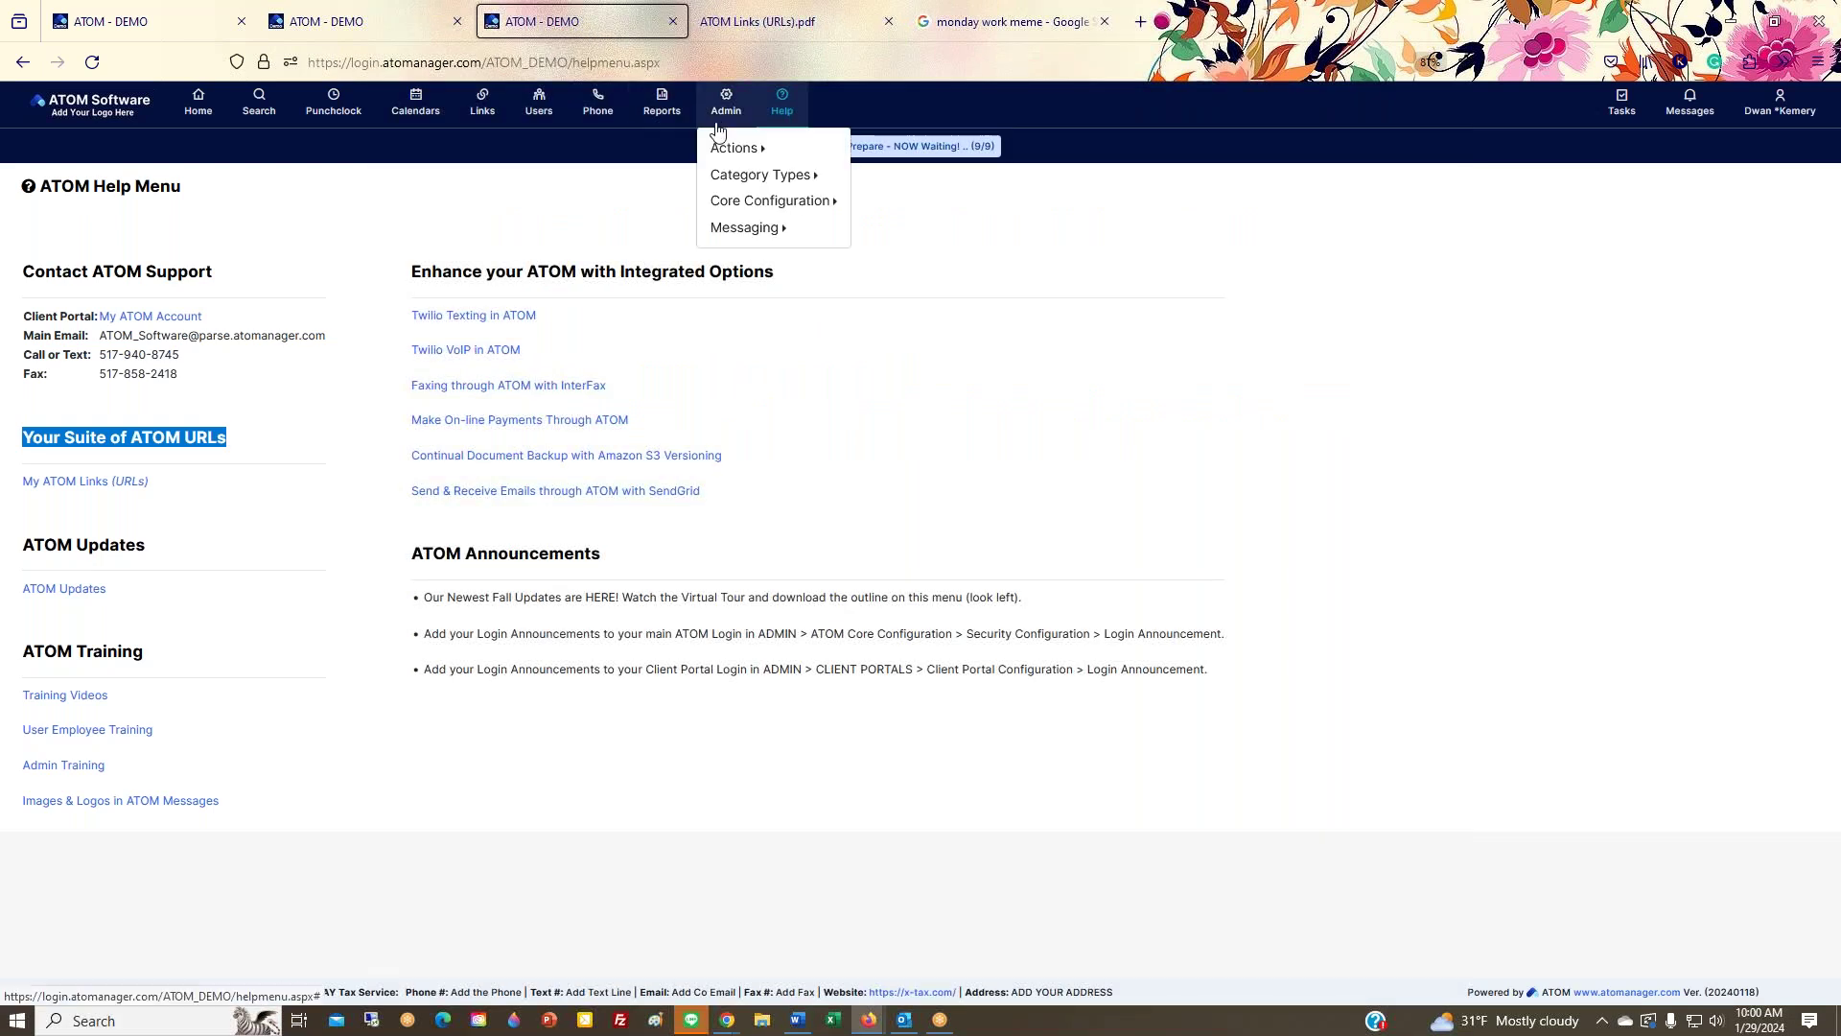
pyautogui.moveTo(745, 235)
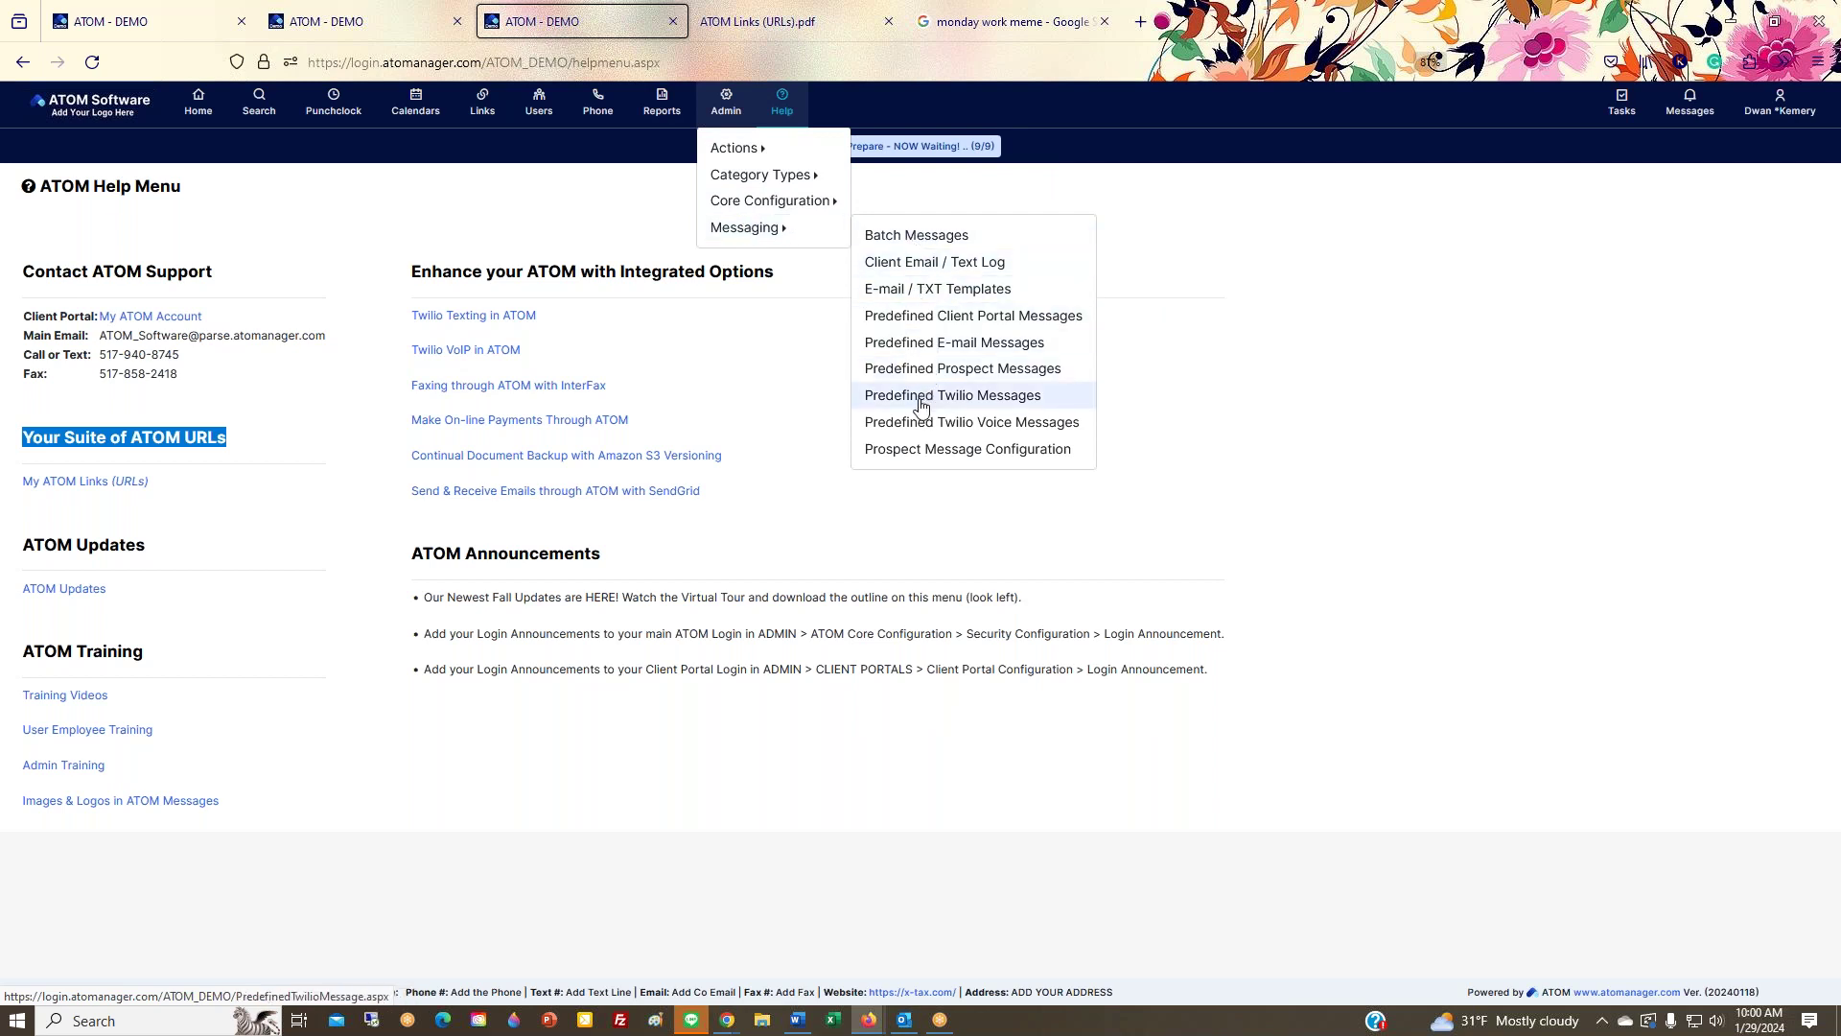
pyautogui.click(920, 403)
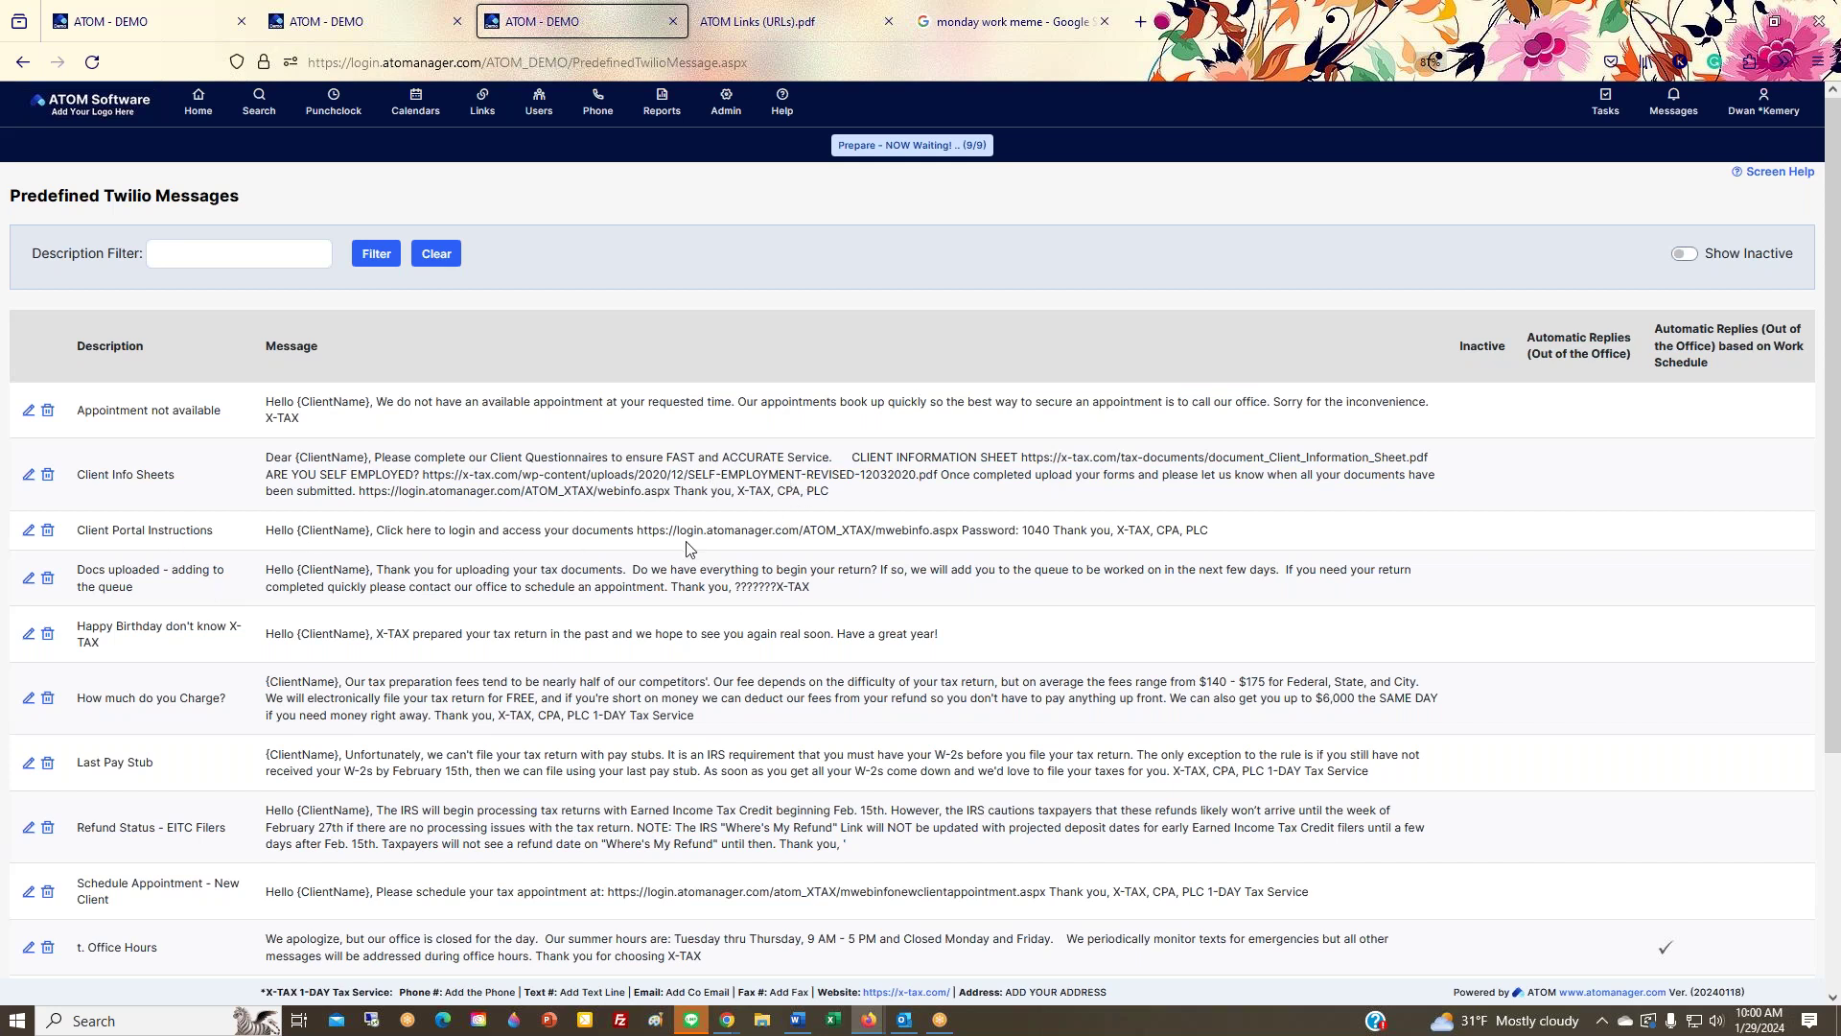
pyautogui.moveTo(564, 529); pyautogui.dragTo(1301, 535)
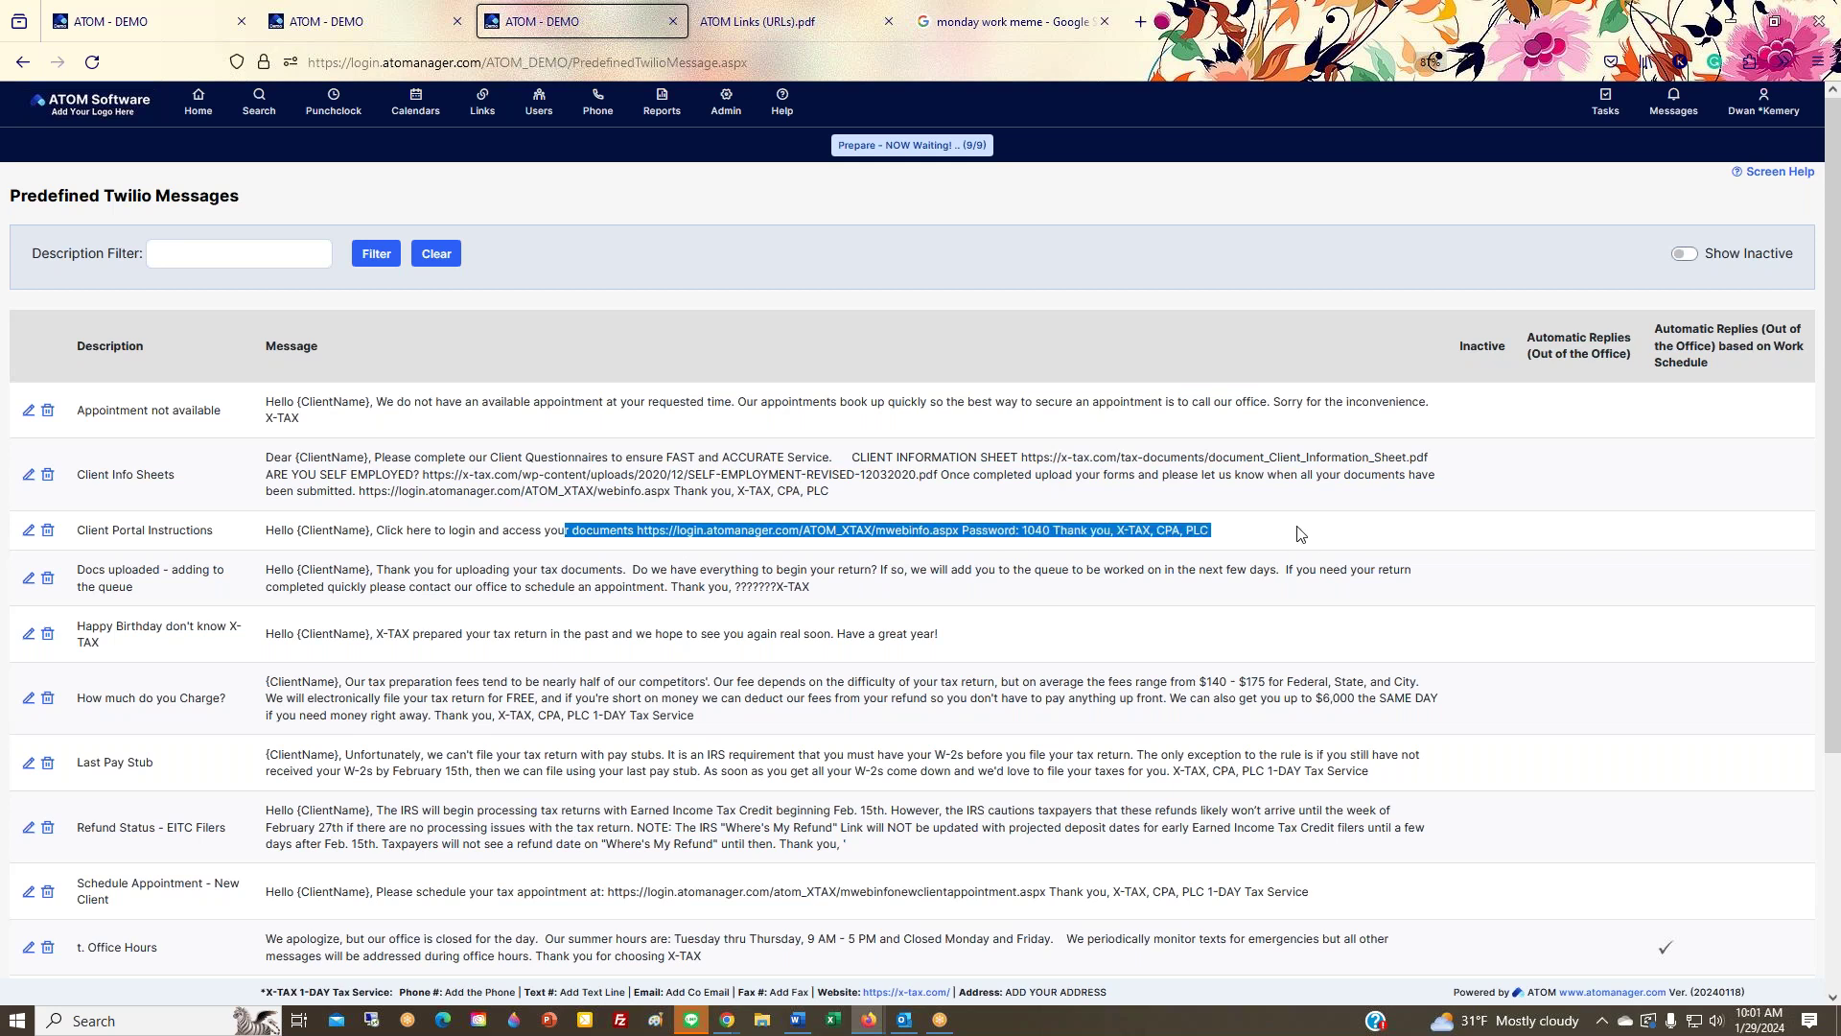
pyautogui.click(885, 548)
pyautogui.doubleClick(883, 531)
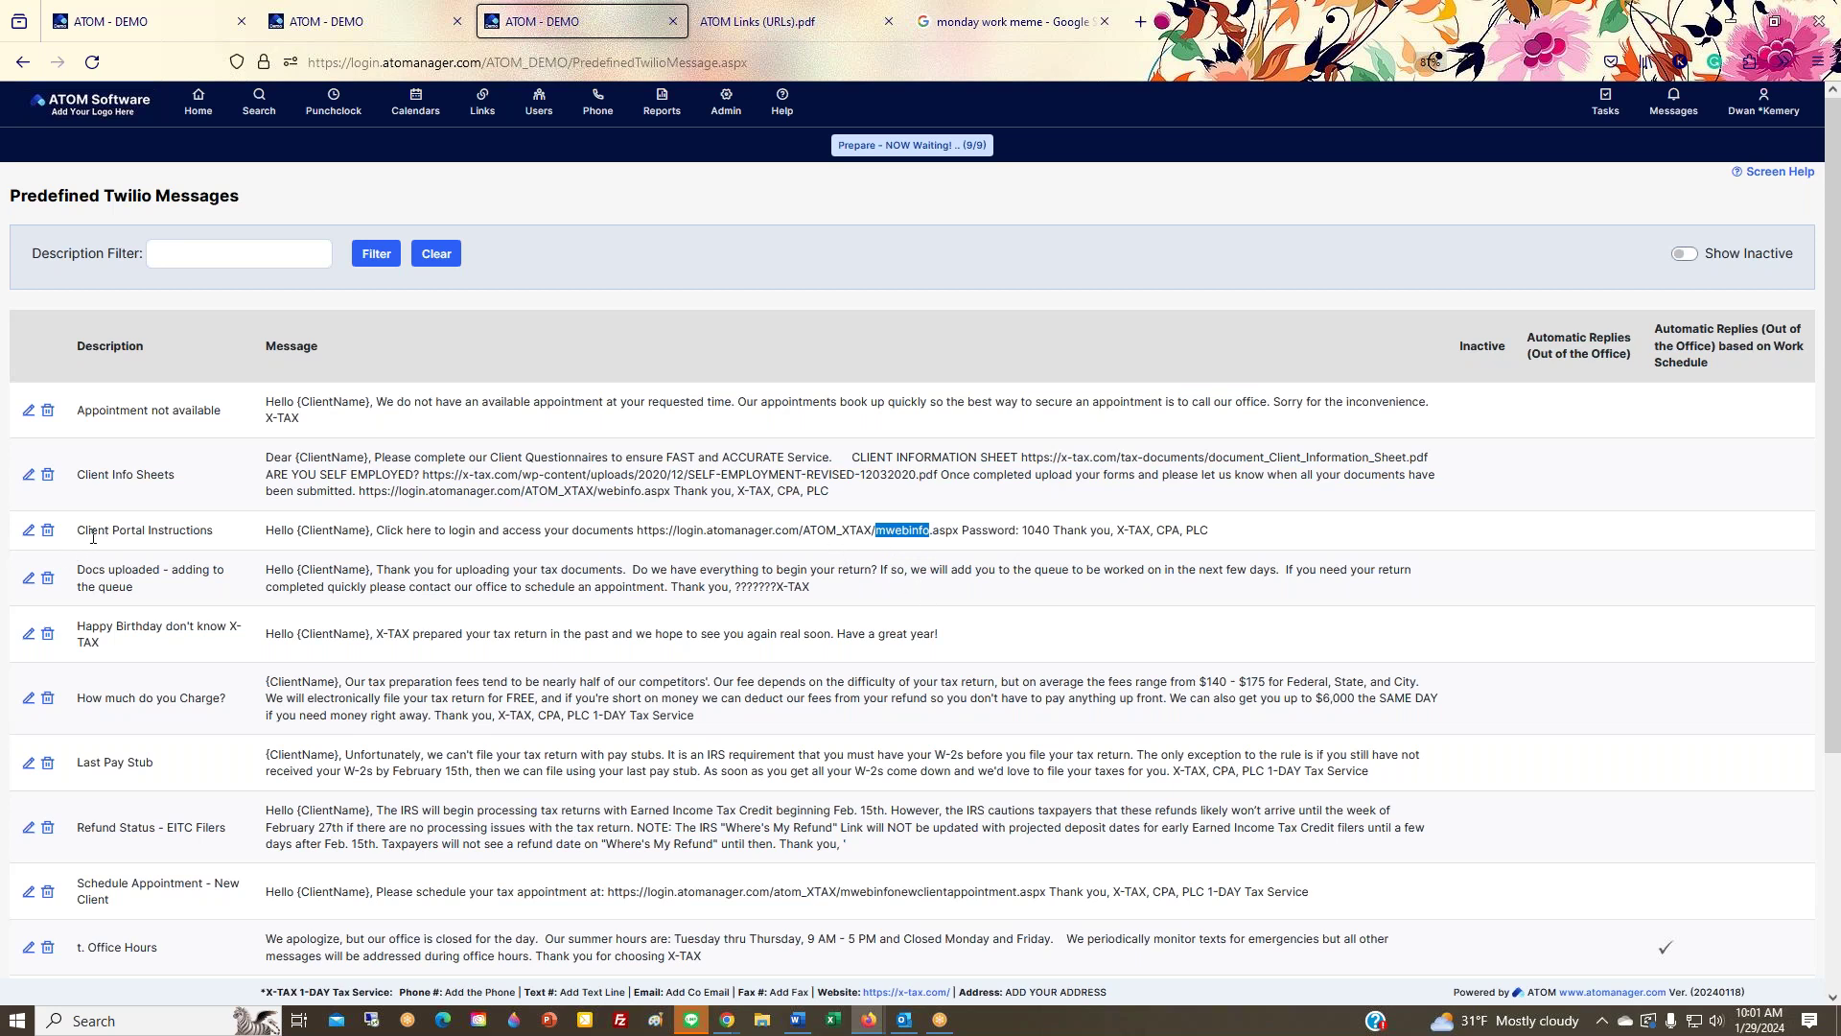
# Step: Highlight mwebinfone in the scheduling link, then open Admin > Category Types > Event Status / Office Events
pyautogui.click(726, 101)
pyautogui.moveTo(729, 231)
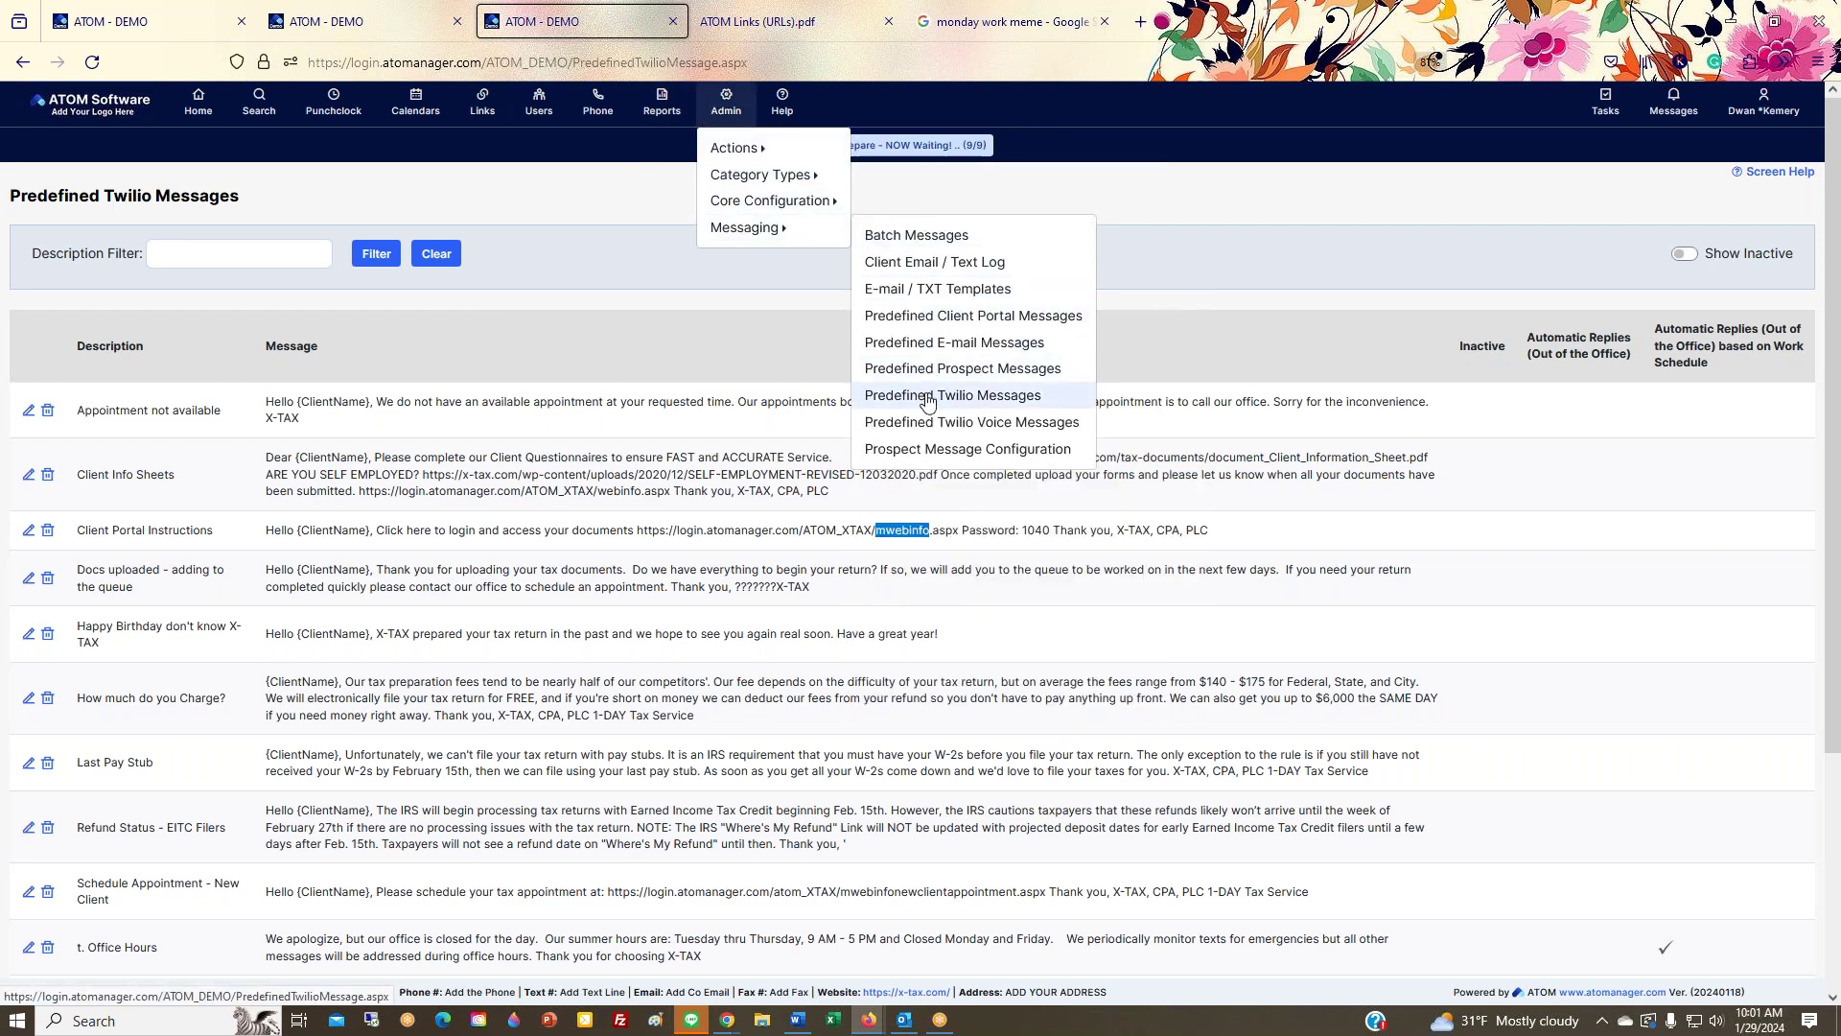
pyautogui.scroll(-2, 877, 744)
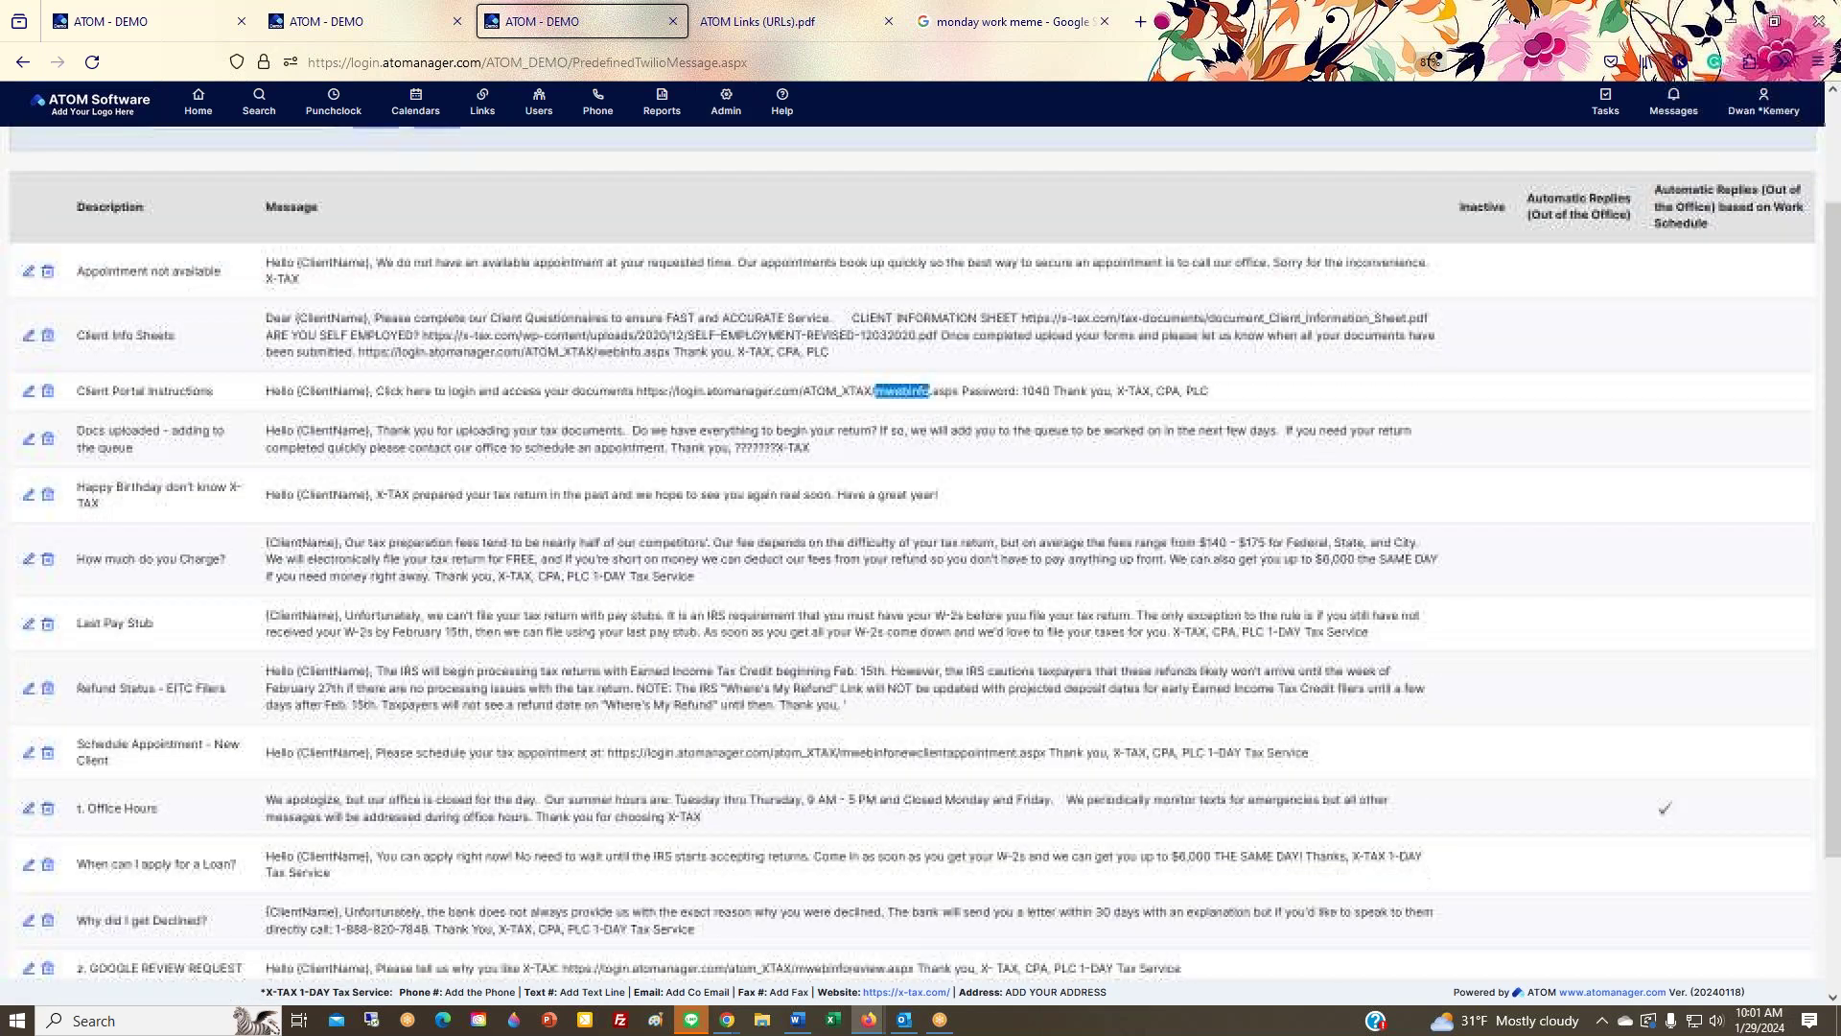
pyautogui.scroll(-2, 868, 738)
pyautogui.scroll(2, 869, 738)
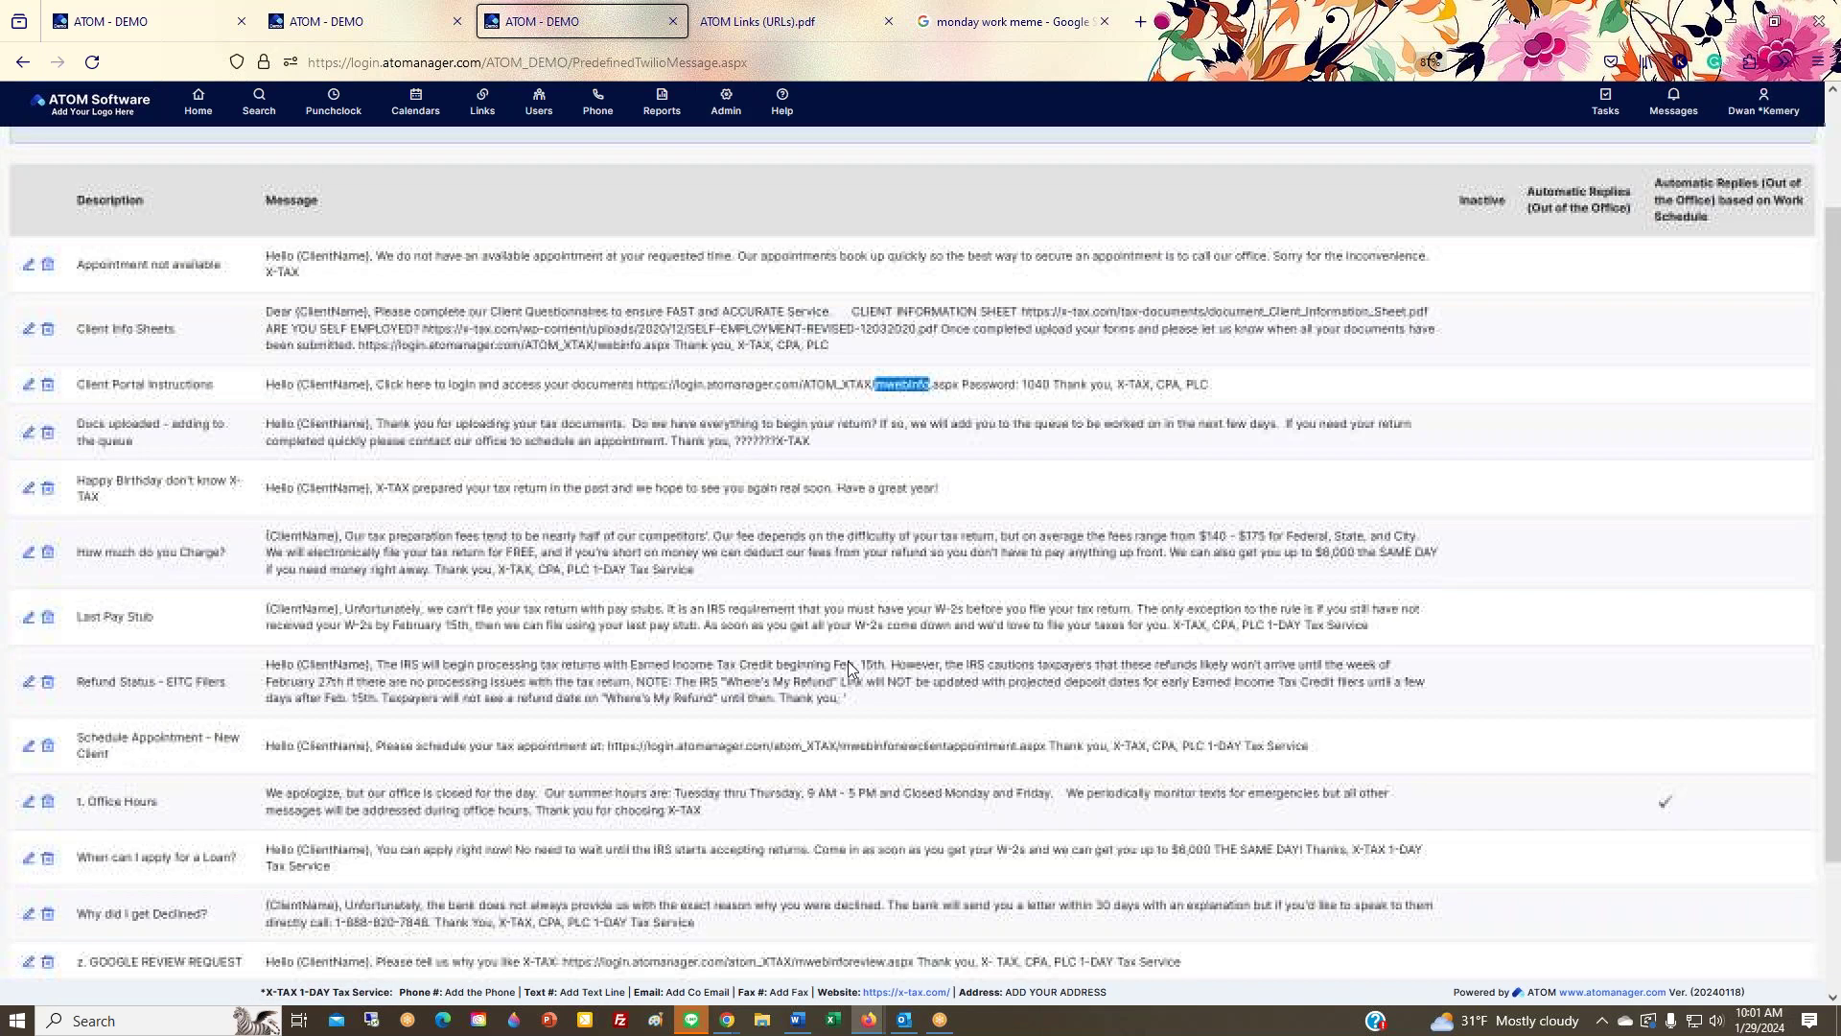
pyautogui.moveTo(839, 747); pyautogui.dragTo(910, 752)
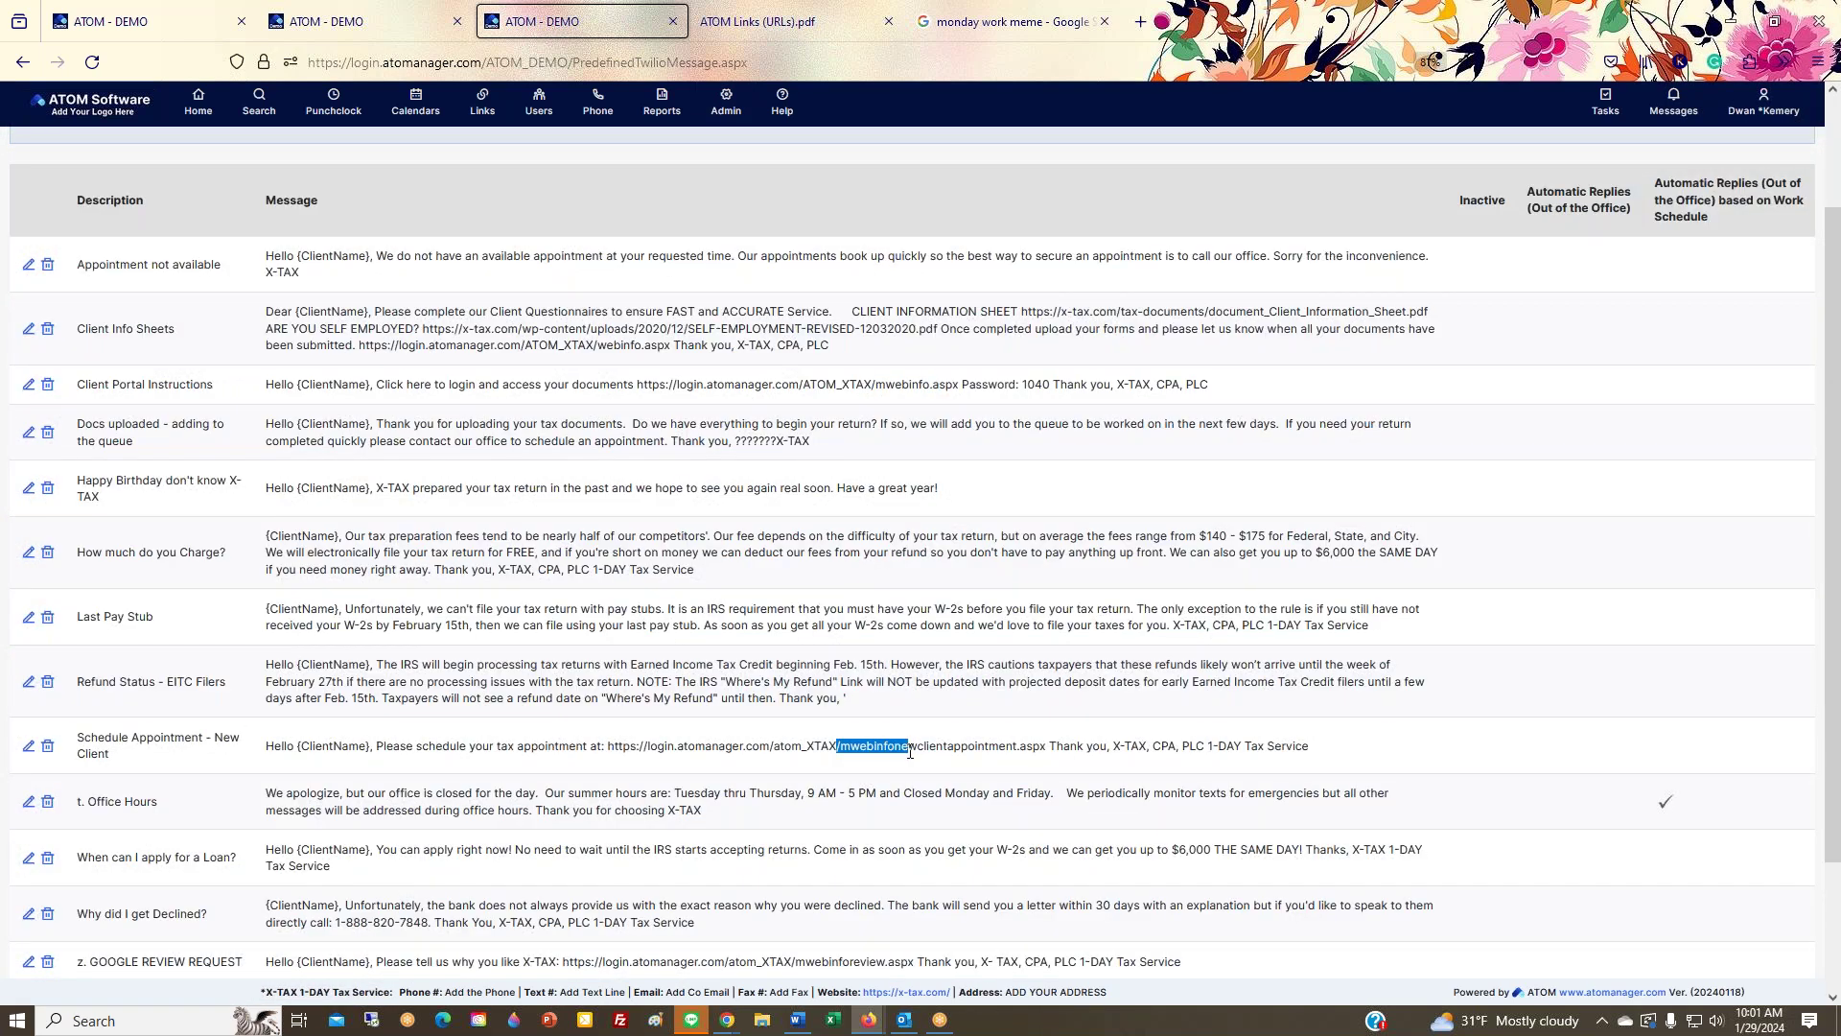
pyautogui.moveTo(741, 122)
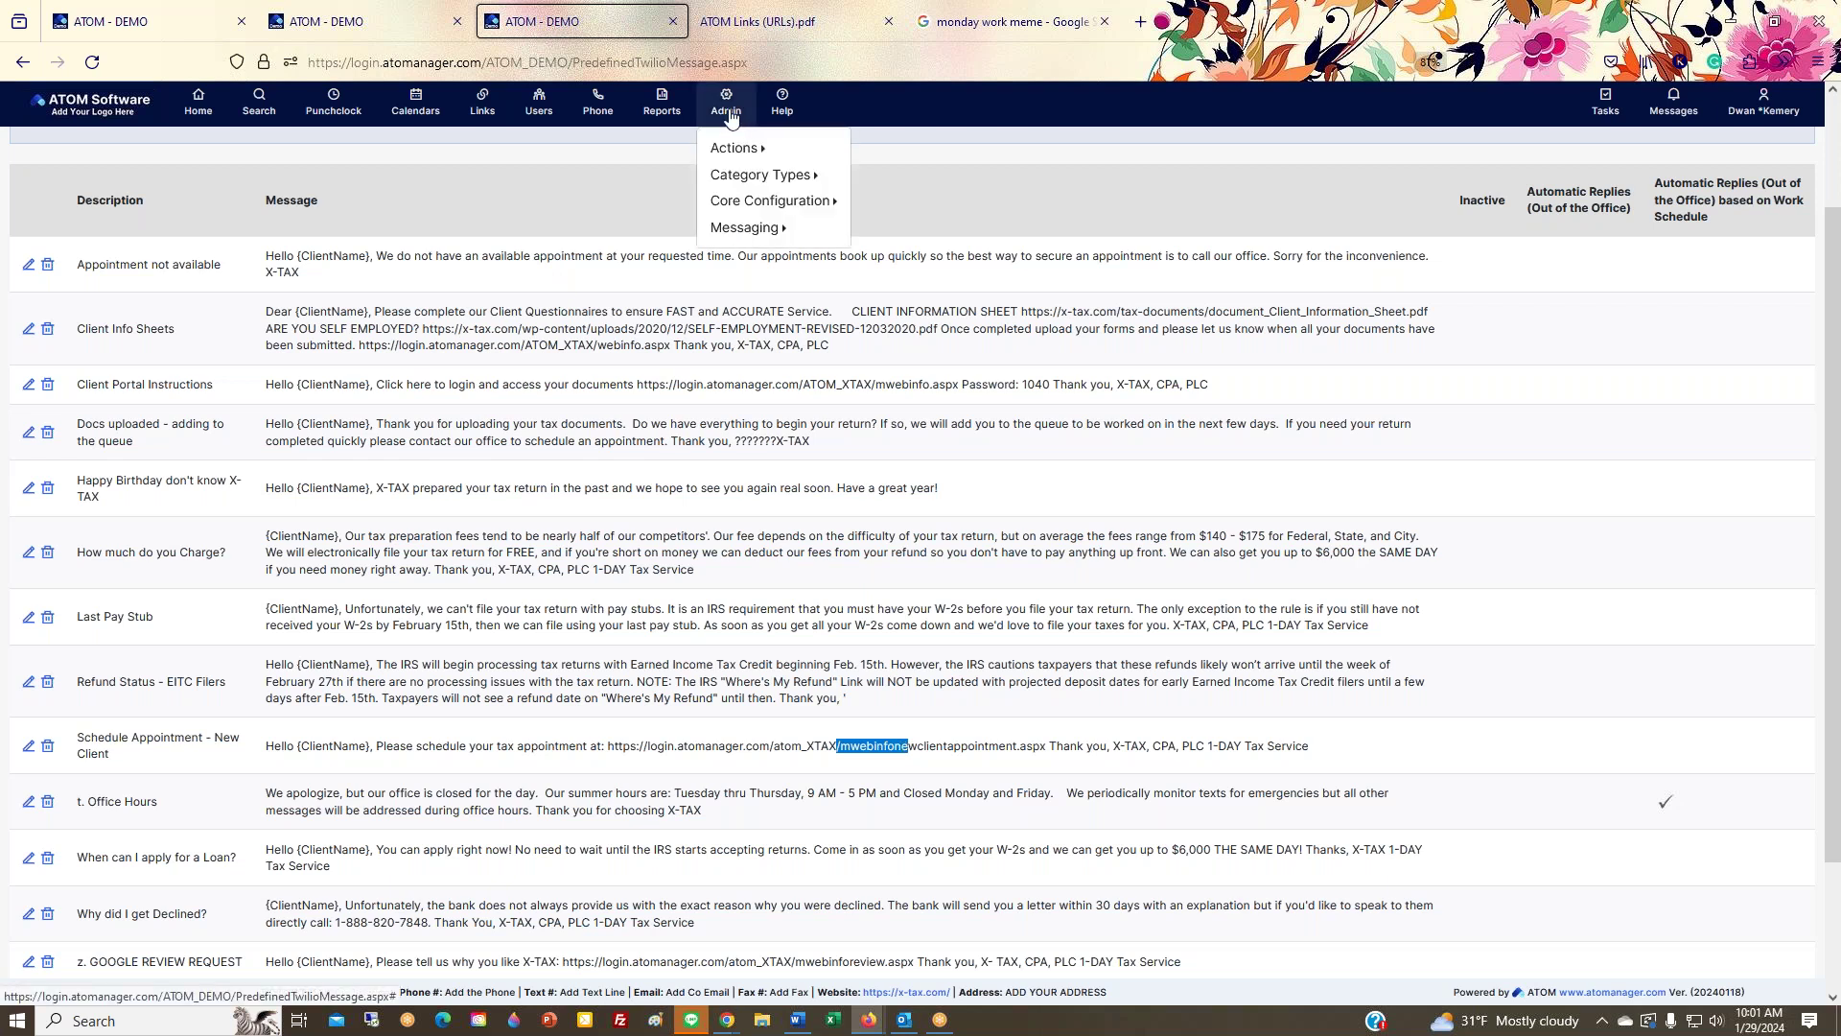
pyautogui.moveTo(732, 176)
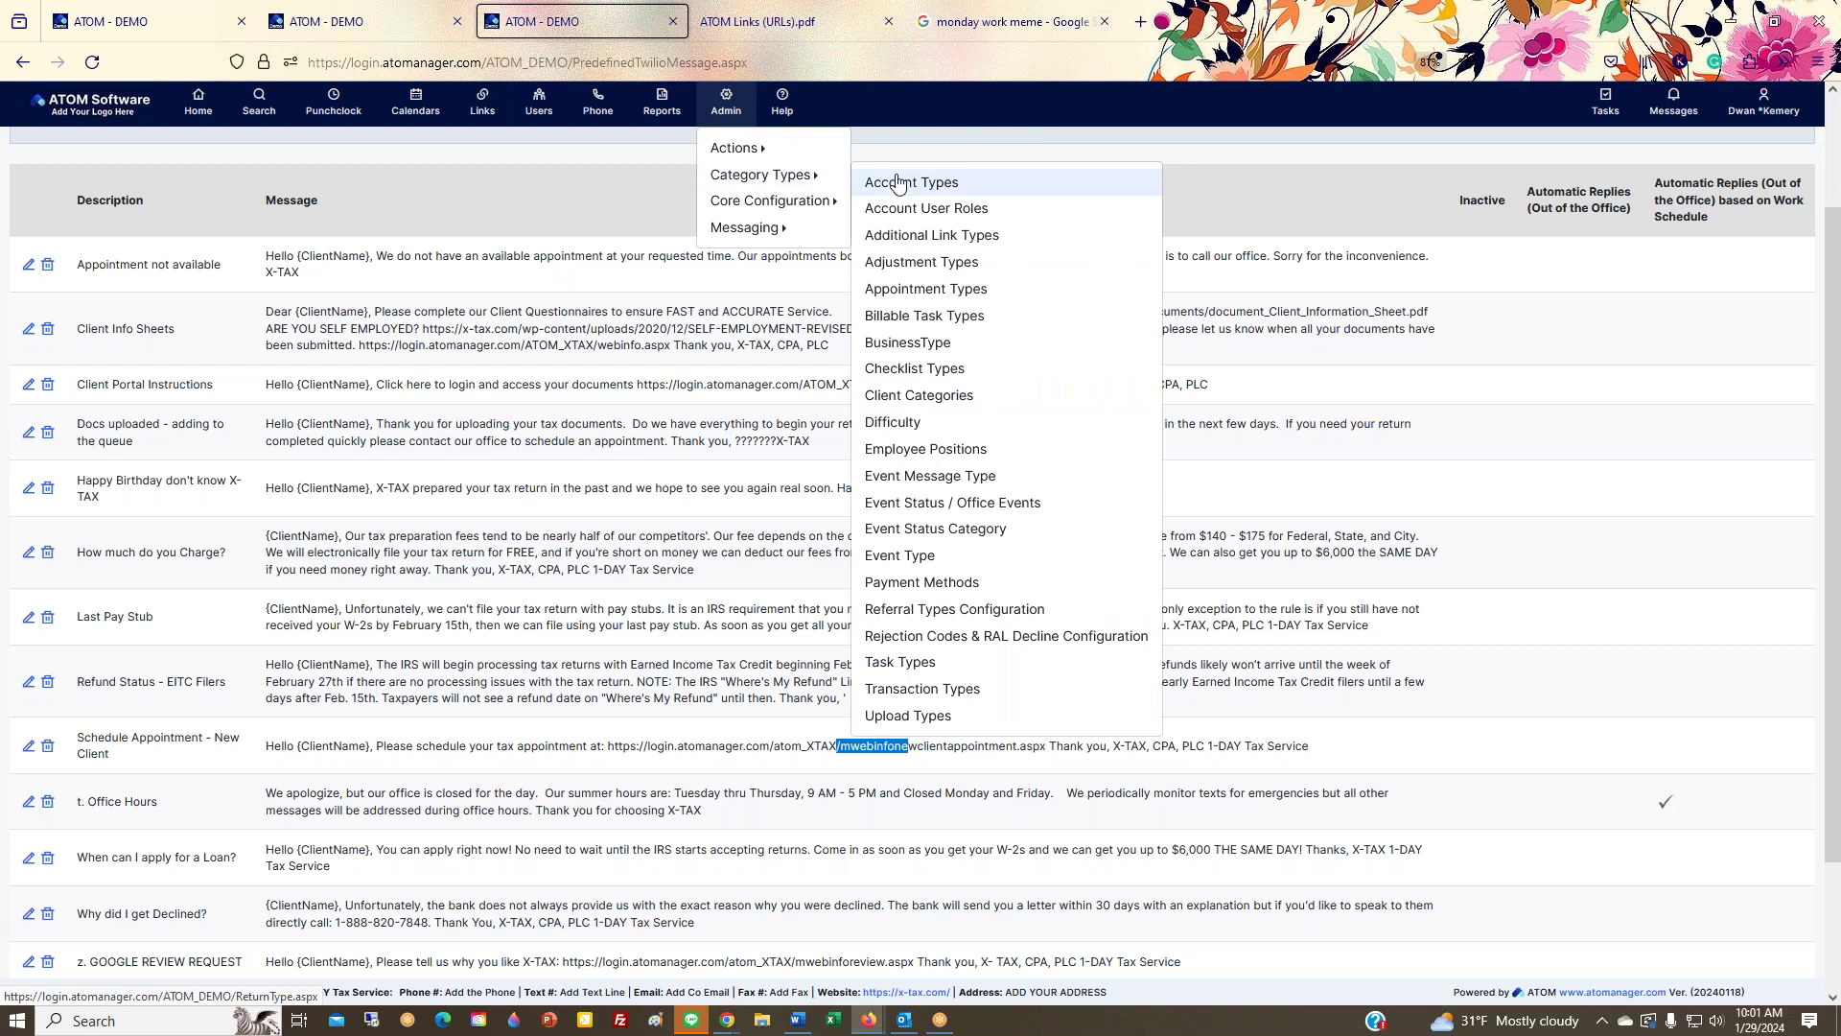
pyautogui.click(918, 514)
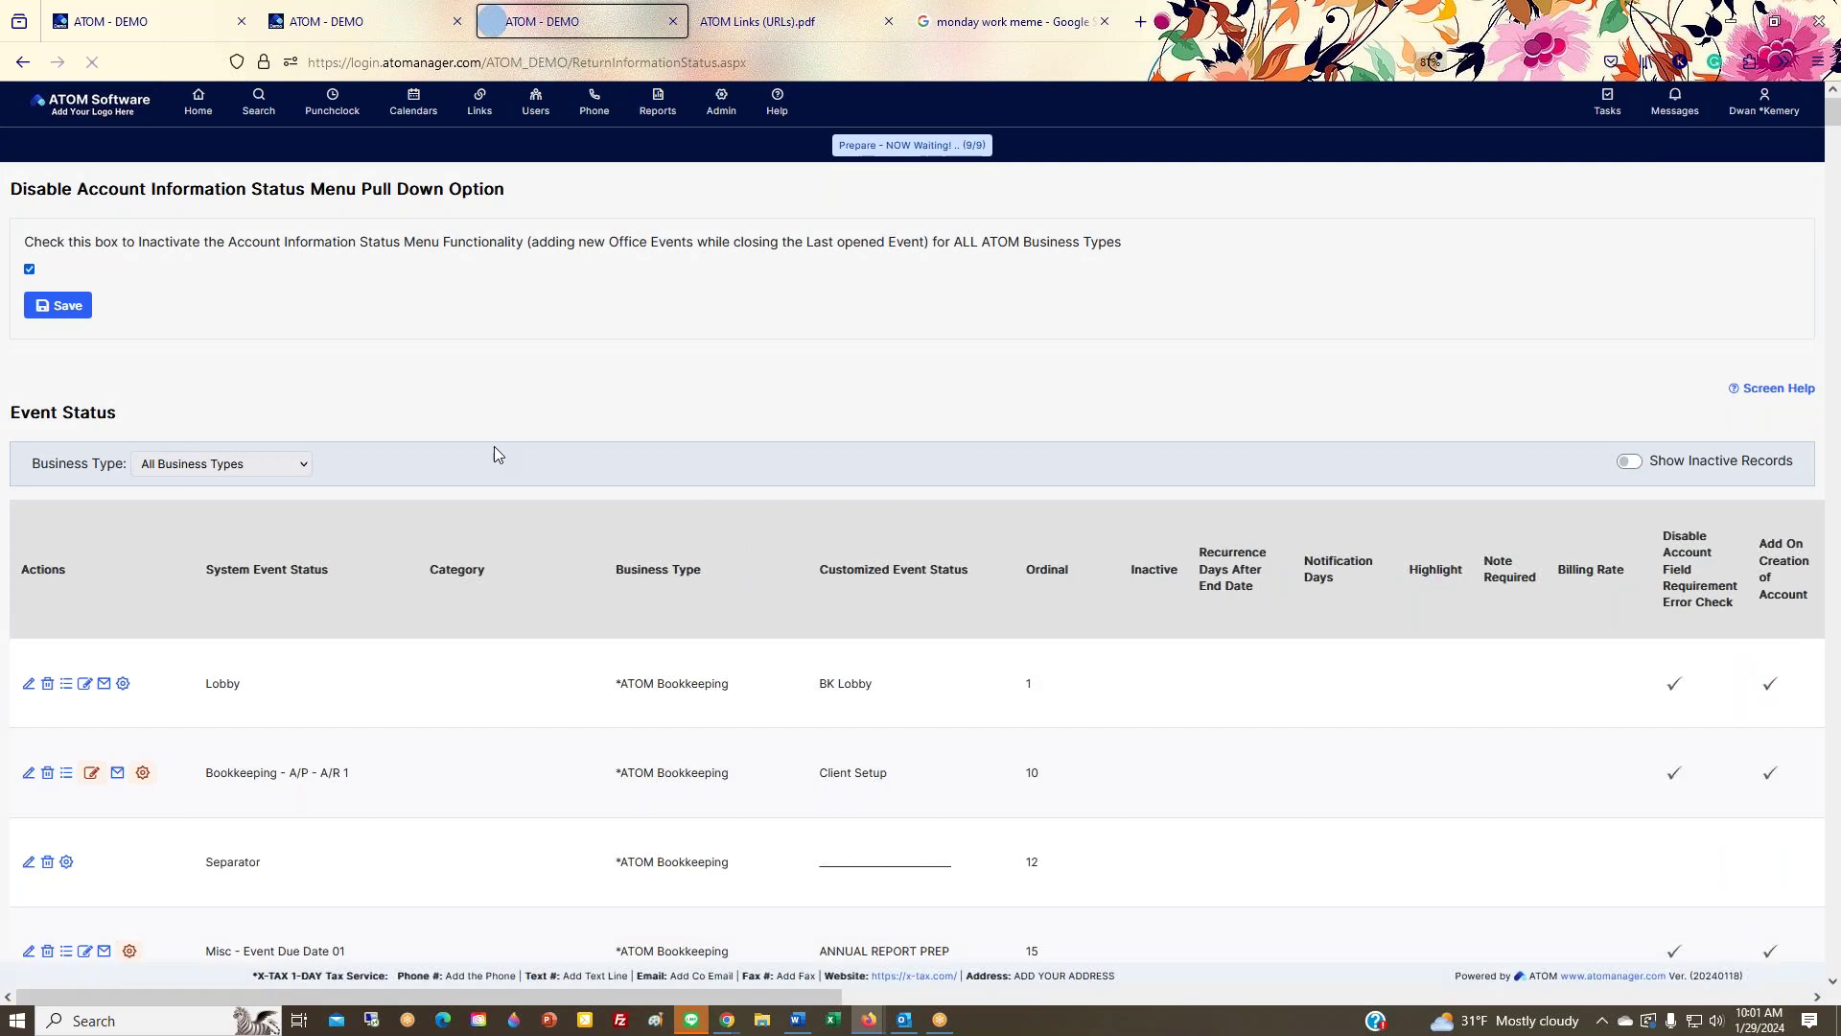
# Step: Filter the Event Status list to the Tax Preparation business type
pyautogui.scroll(-3, 496, 449)
pyautogui.click(288, 173)
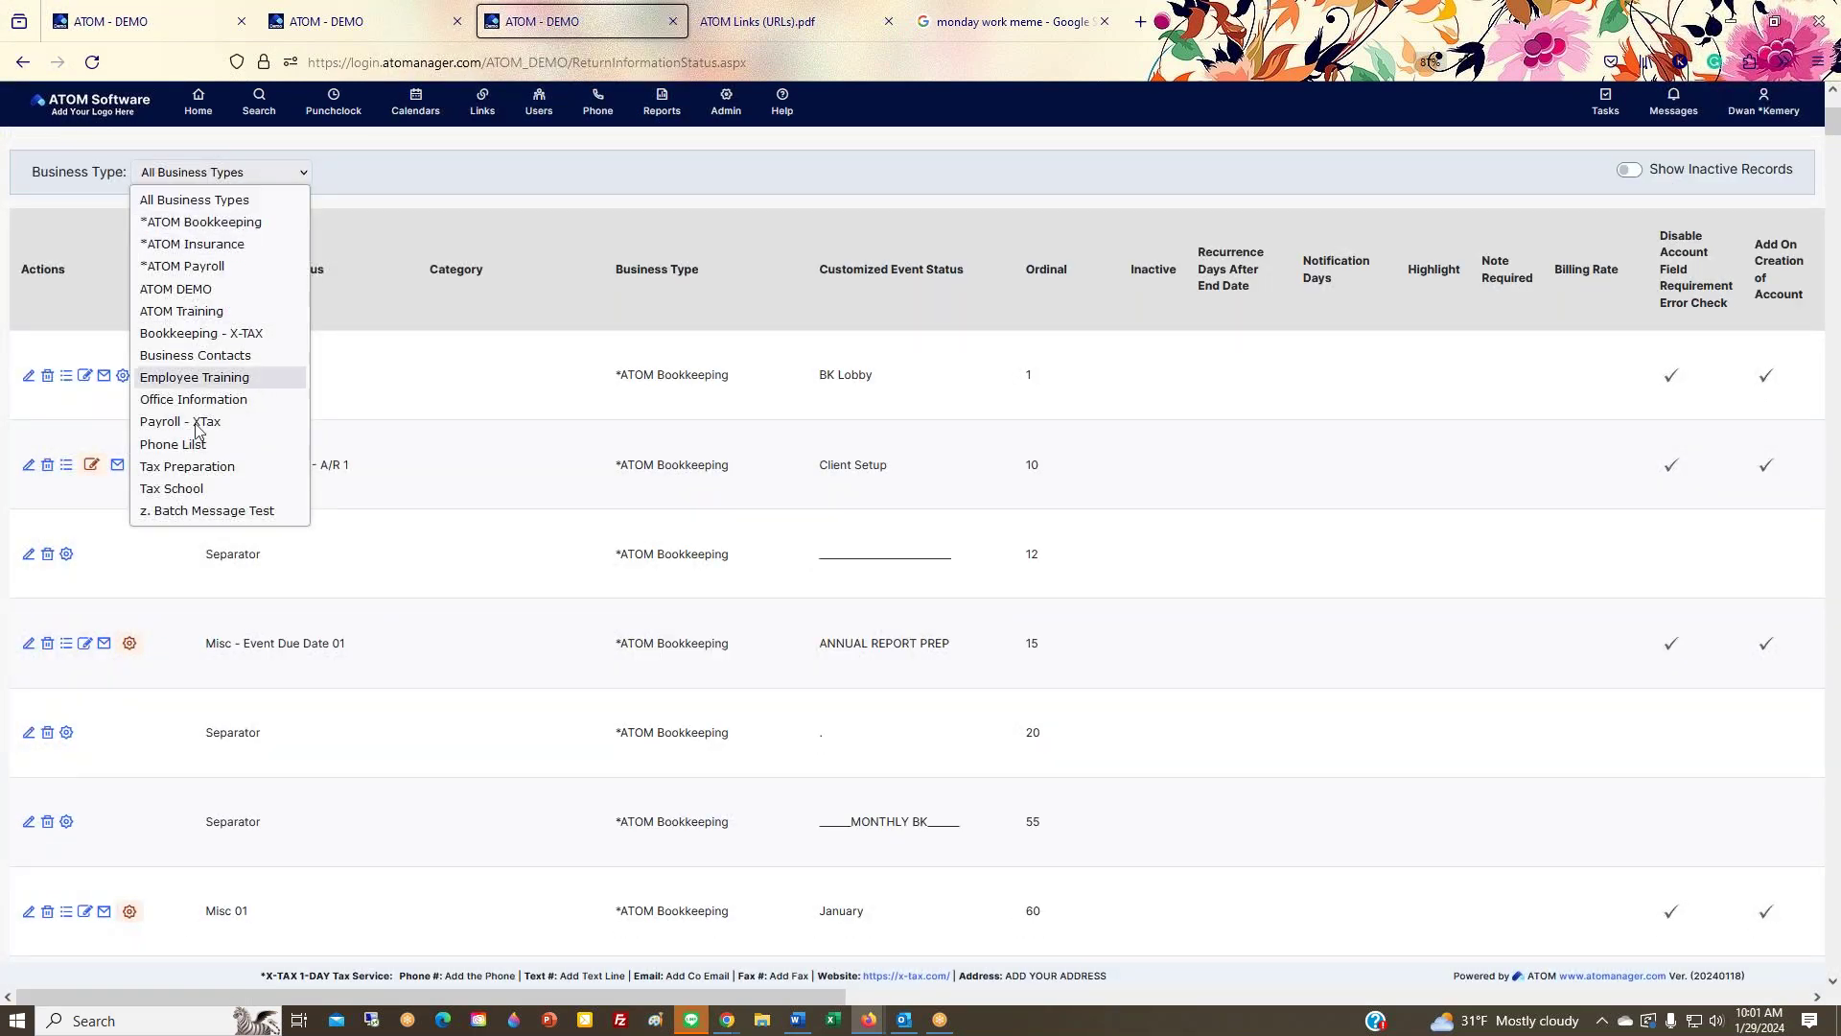
pyautogui.click(192, 467)
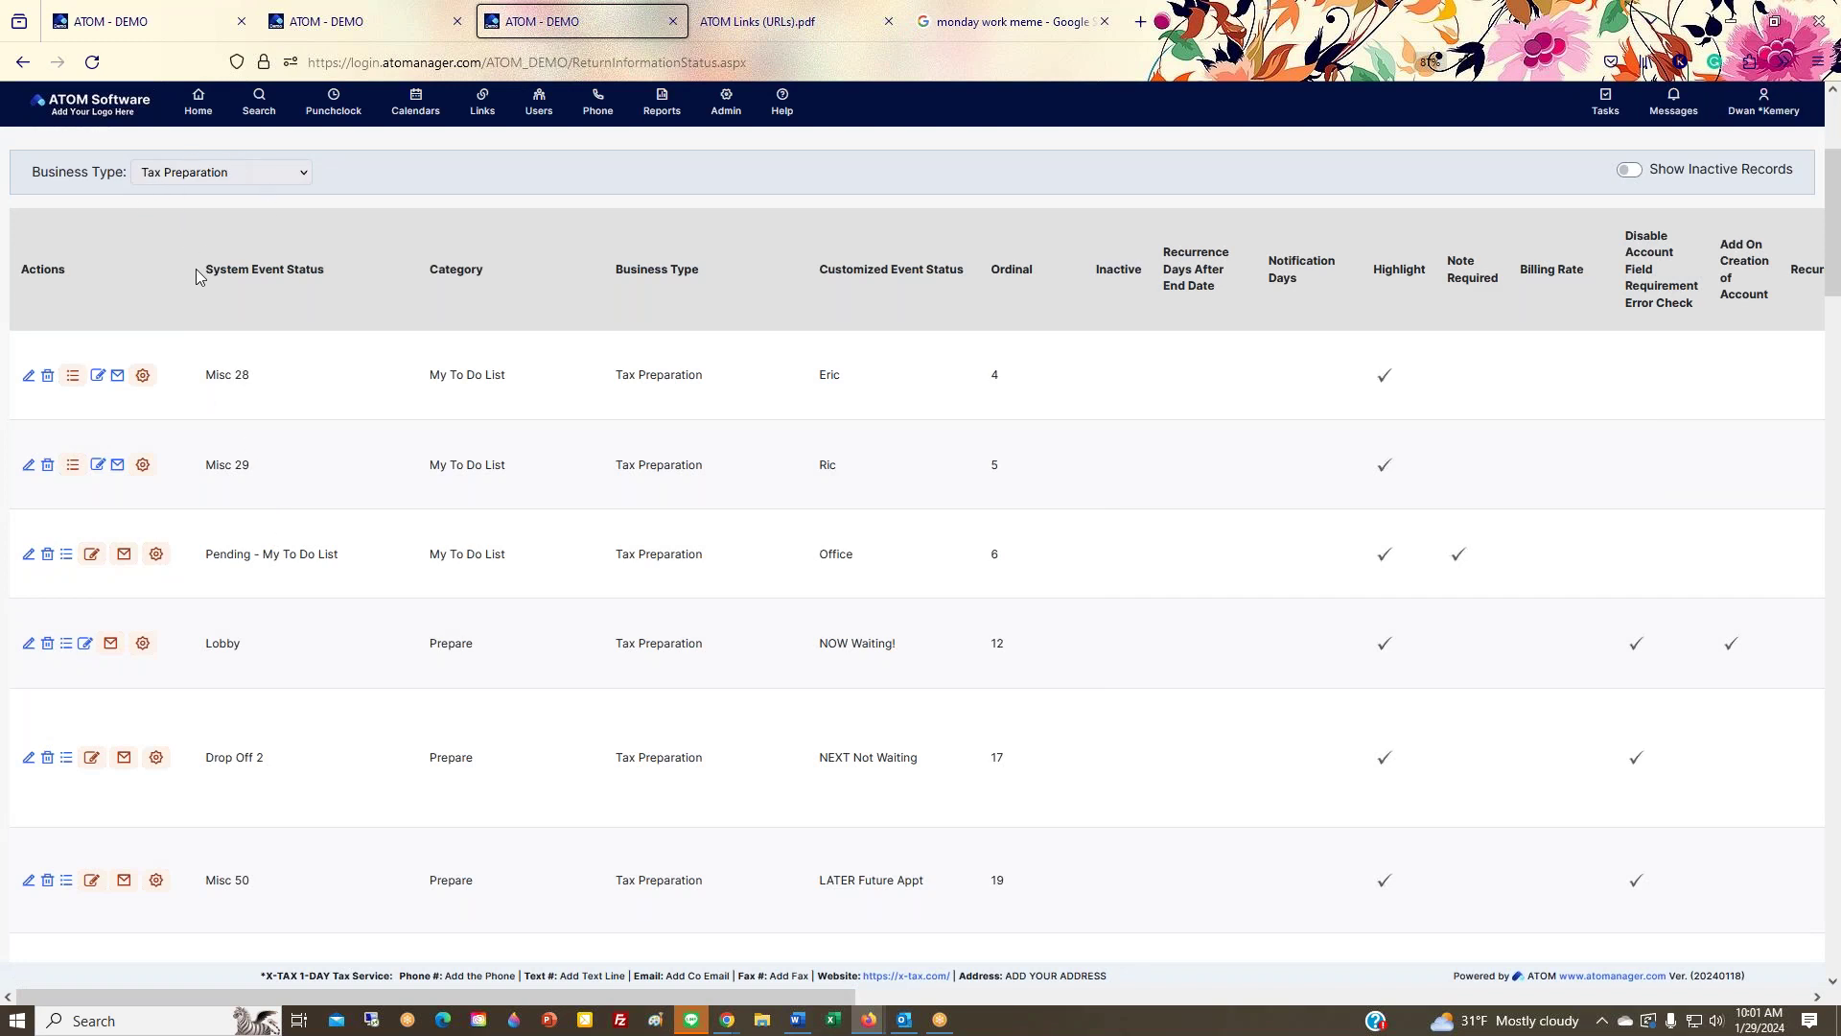
pyautogui.moveTo(215, 268); pyautogui.dragTo(350, 561)
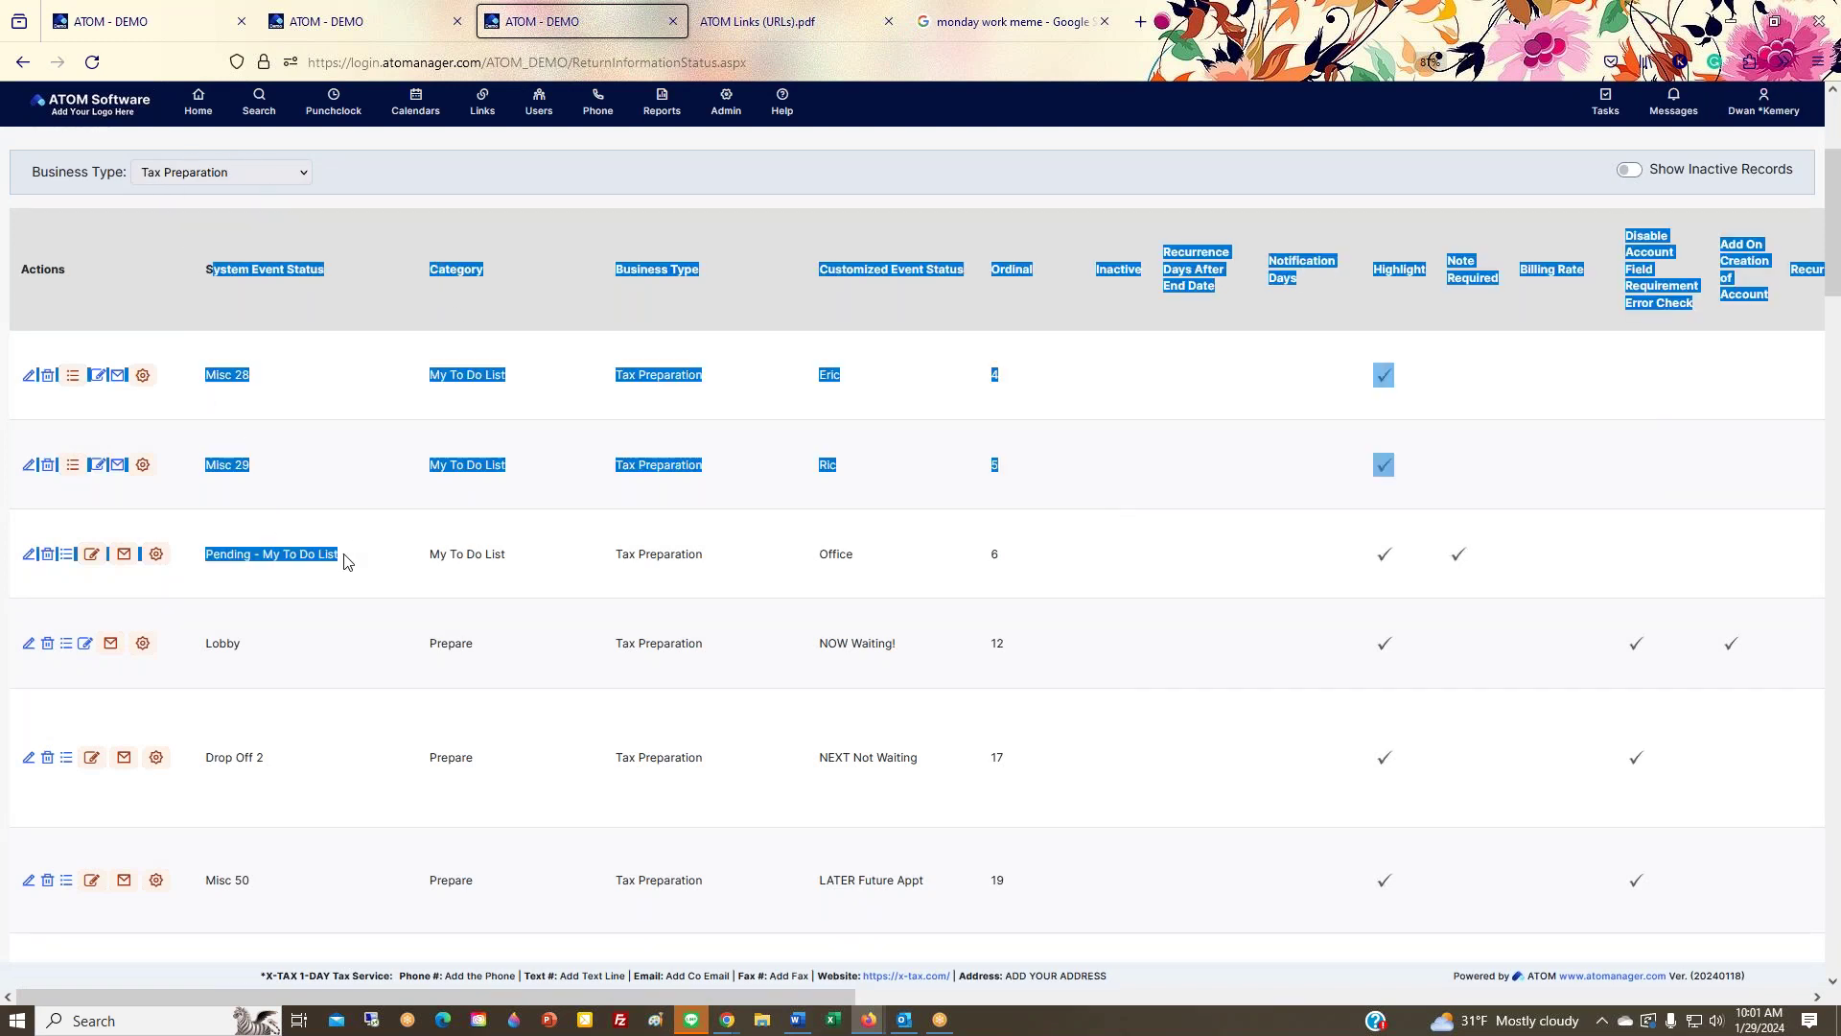
pyautogui.click(261, 556)
pyautogui.tripleClick(261, 556)
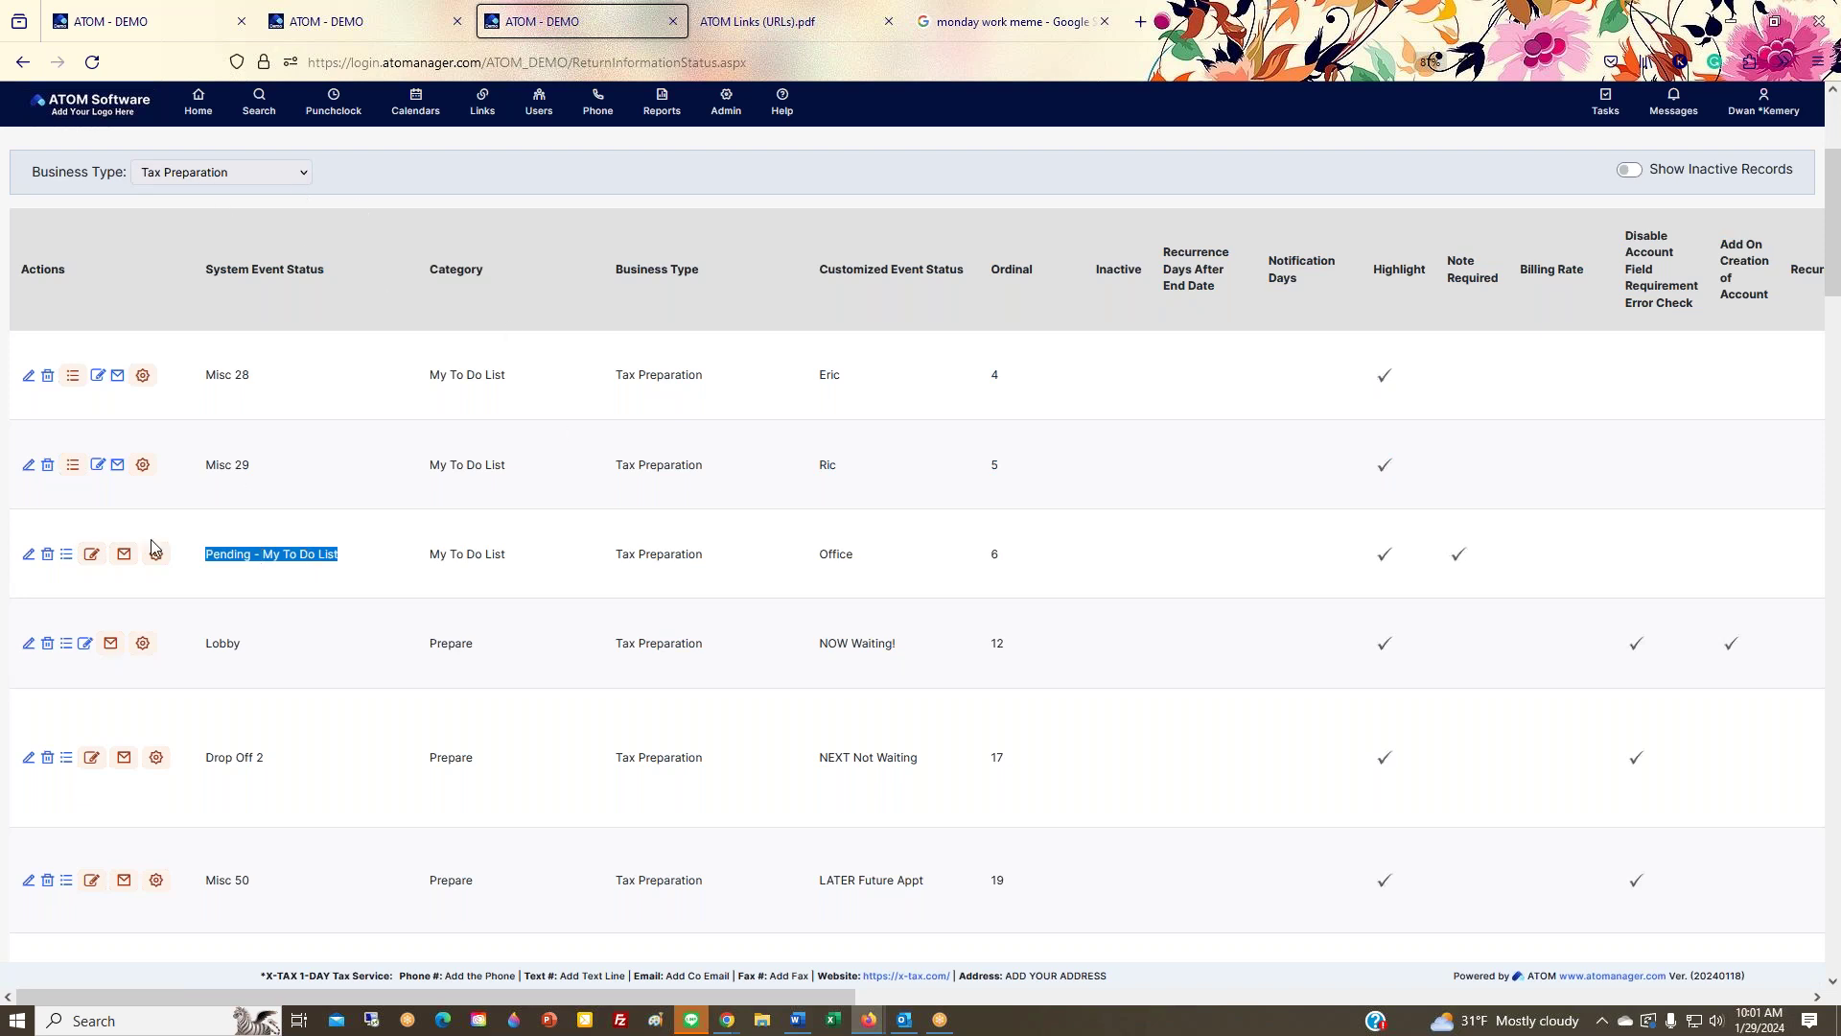
# Step: Open client notifications for the LATER Future Appt status on the Misc 50 row
pyautogui.scroll(-2, 120, 633)
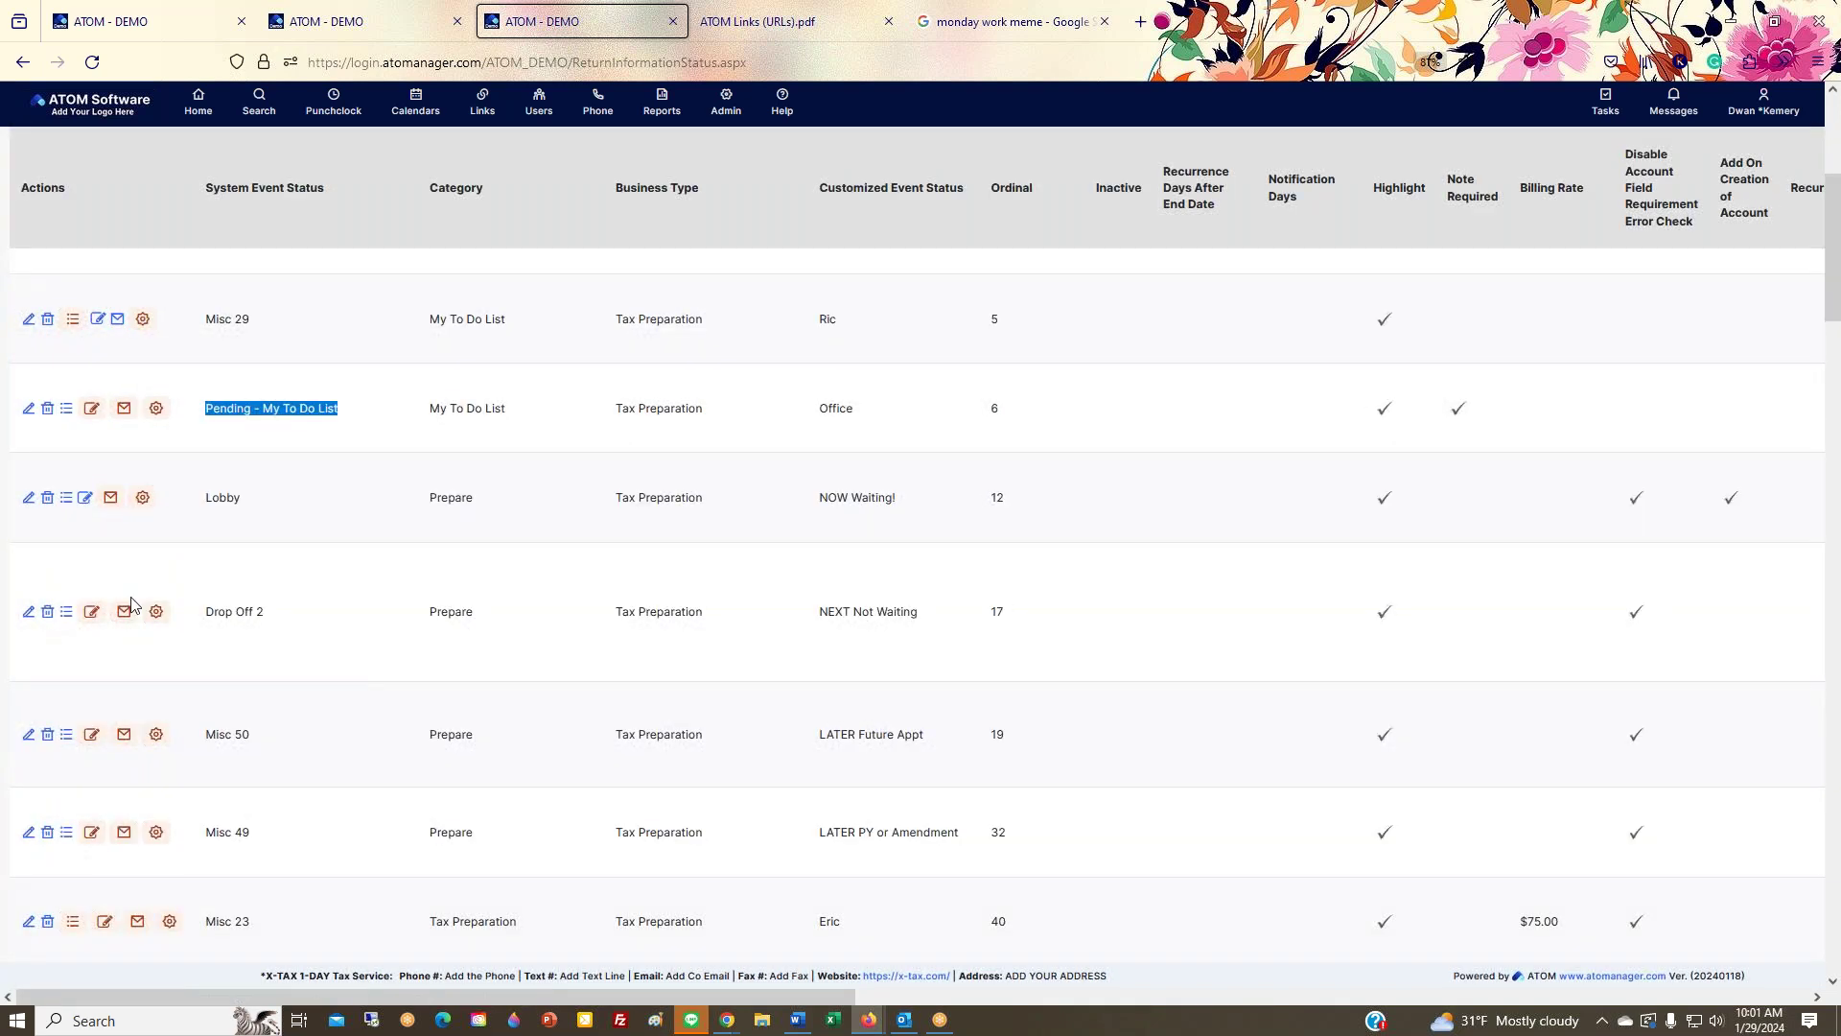
pyautogui.scroll(-3, 127, 613)
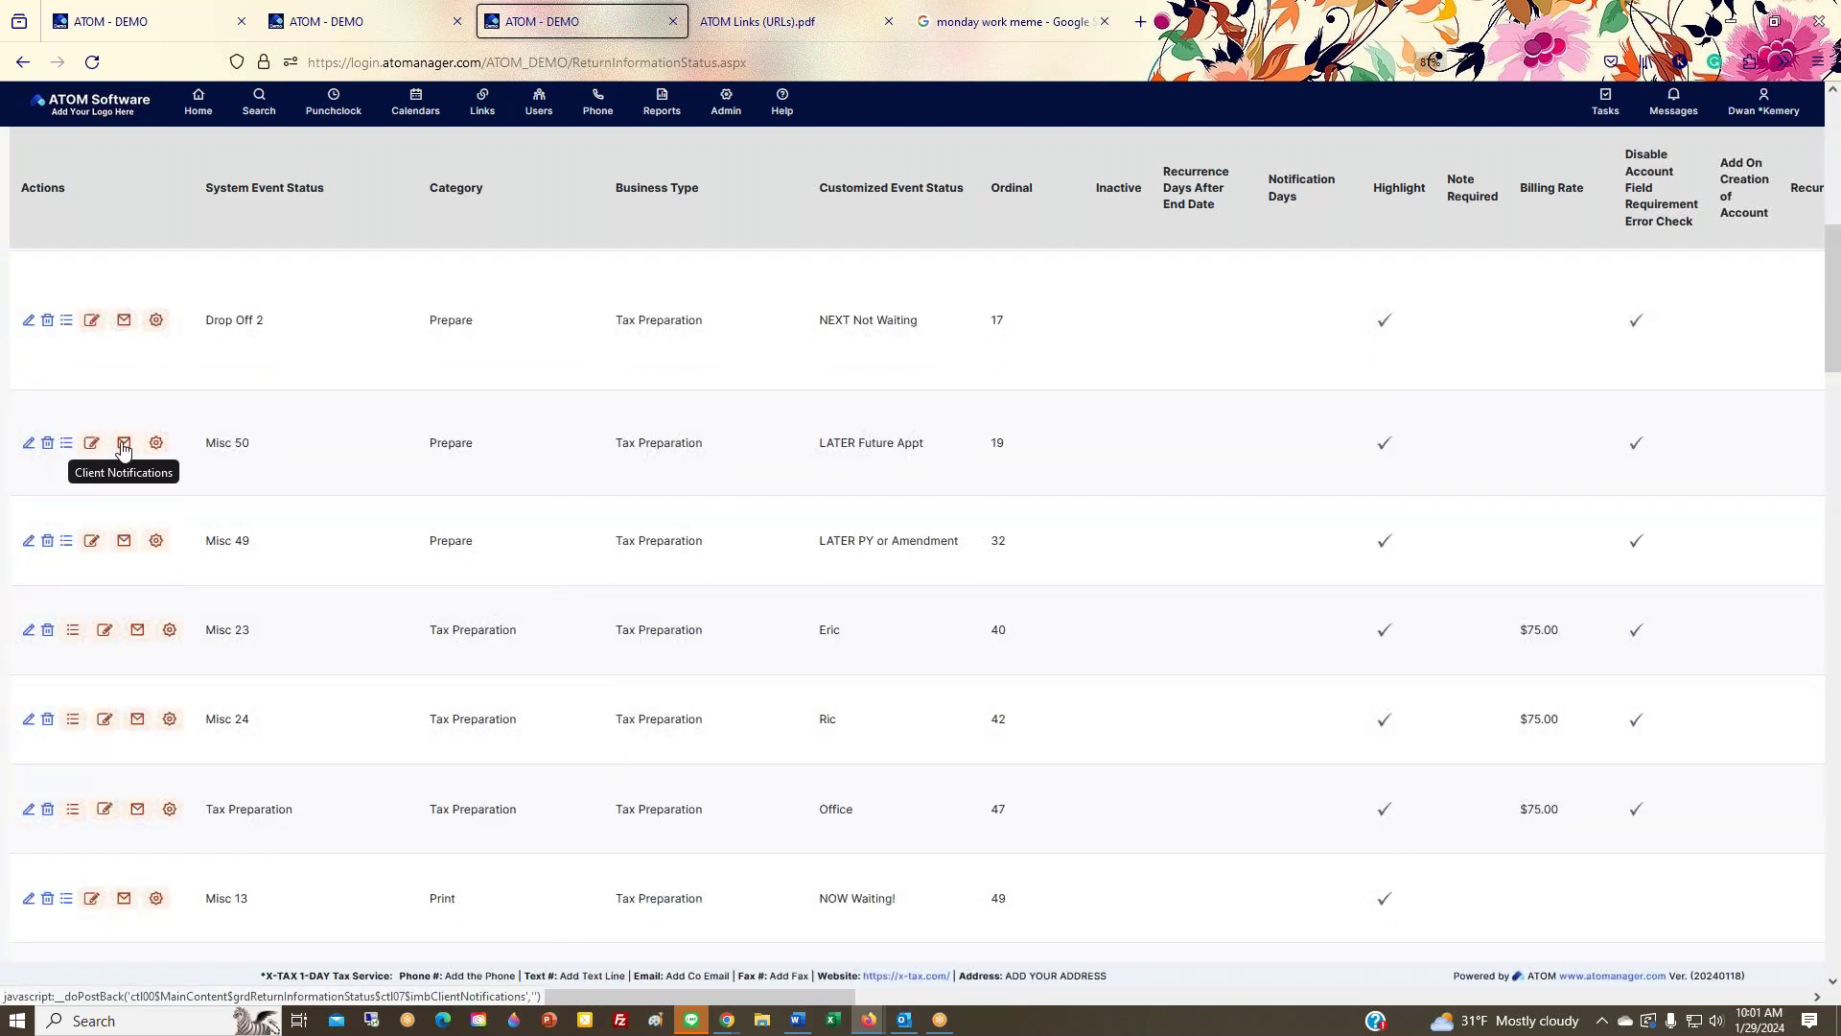
pyautogui.click(123, 445)
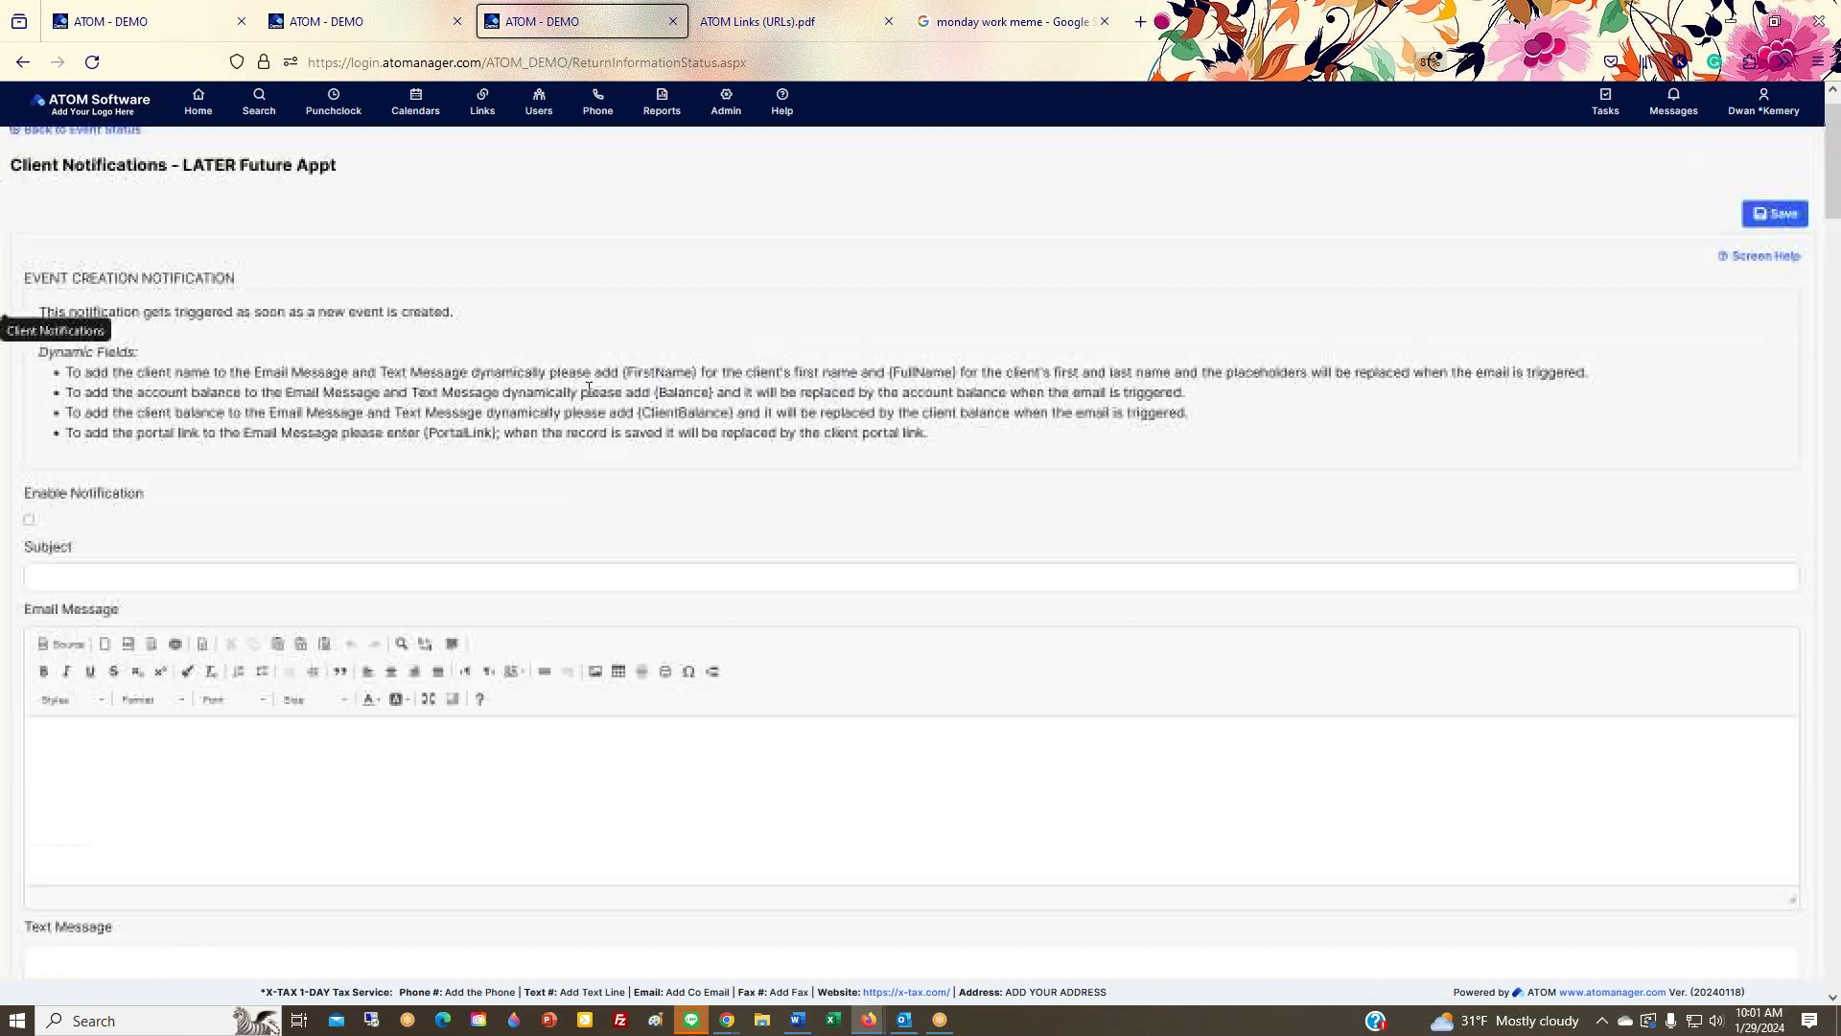
# Step: Review the notification form and highlight the Reminder for Tax Docs SMS and its portal link
pyautogui.scroll(-5, 457, 550)
pyautogui.click(222, 431)
pyautogui.scroll(-5, 526, 445)
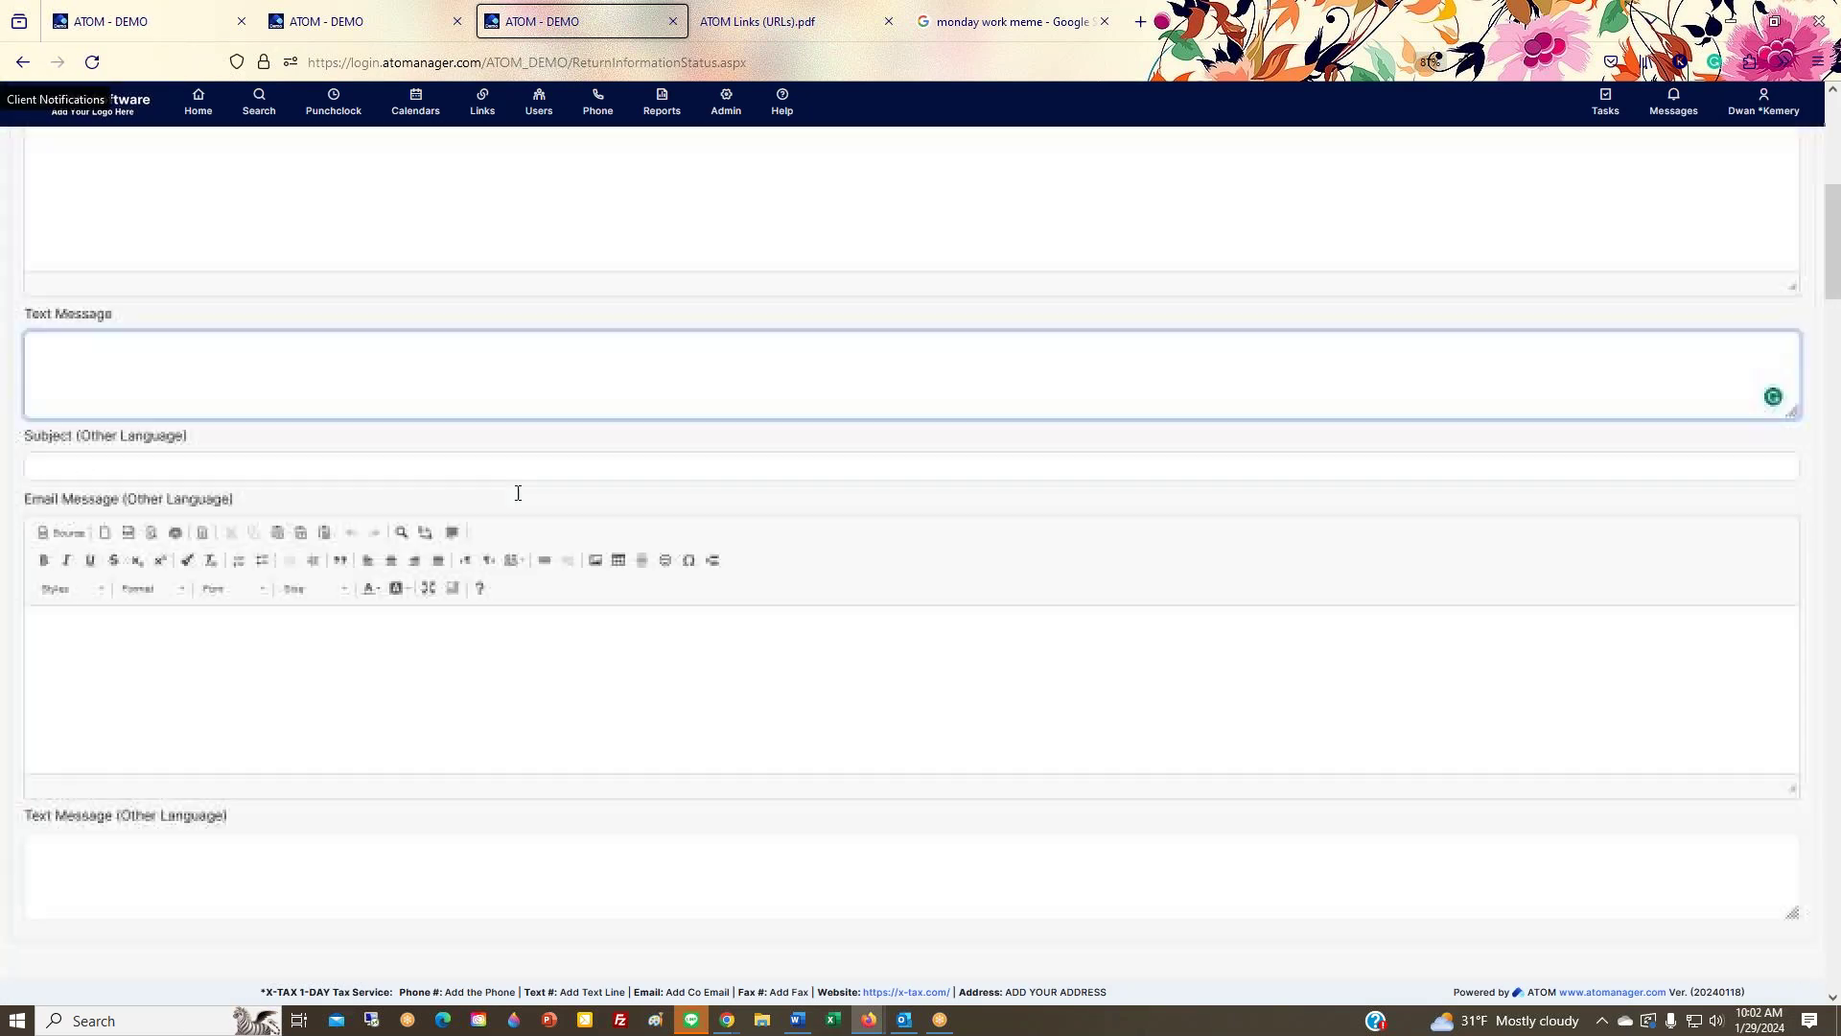
pyautogui.click(390, 498)
pyautogui.scroll(-20, 642, 673)
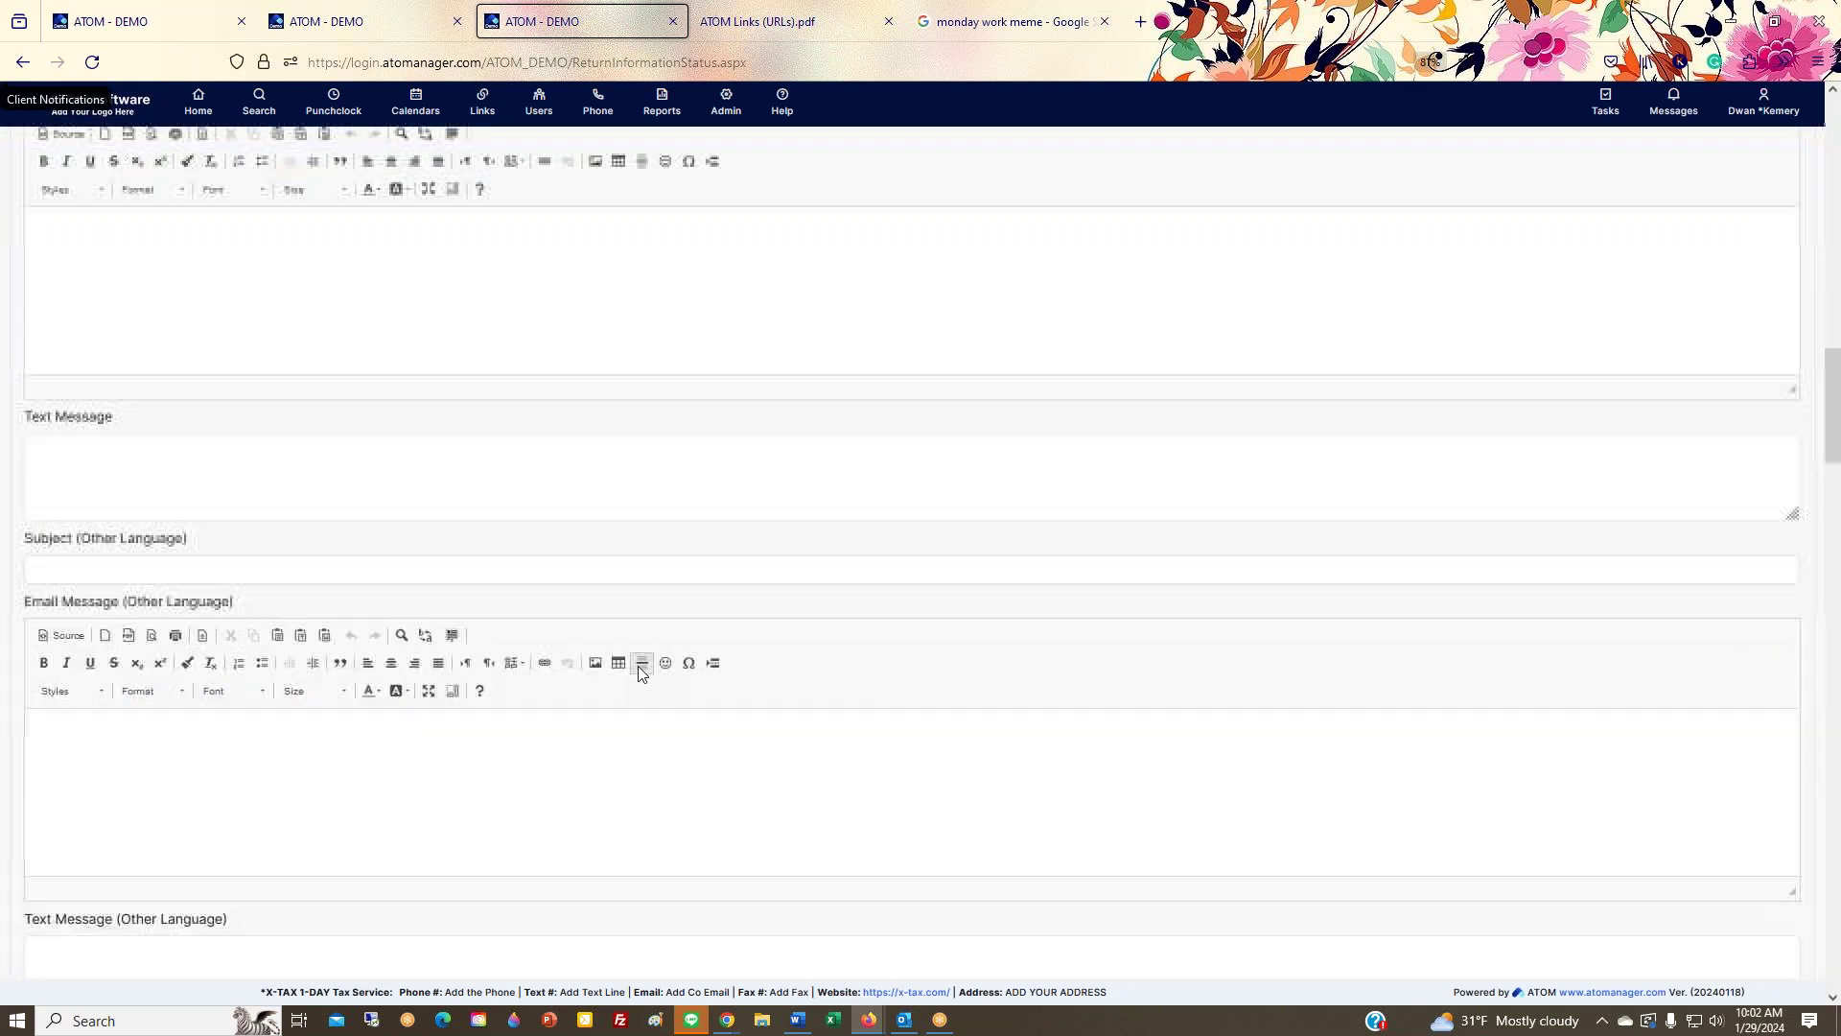
pyautogui.scroll(-5, 660, 672)
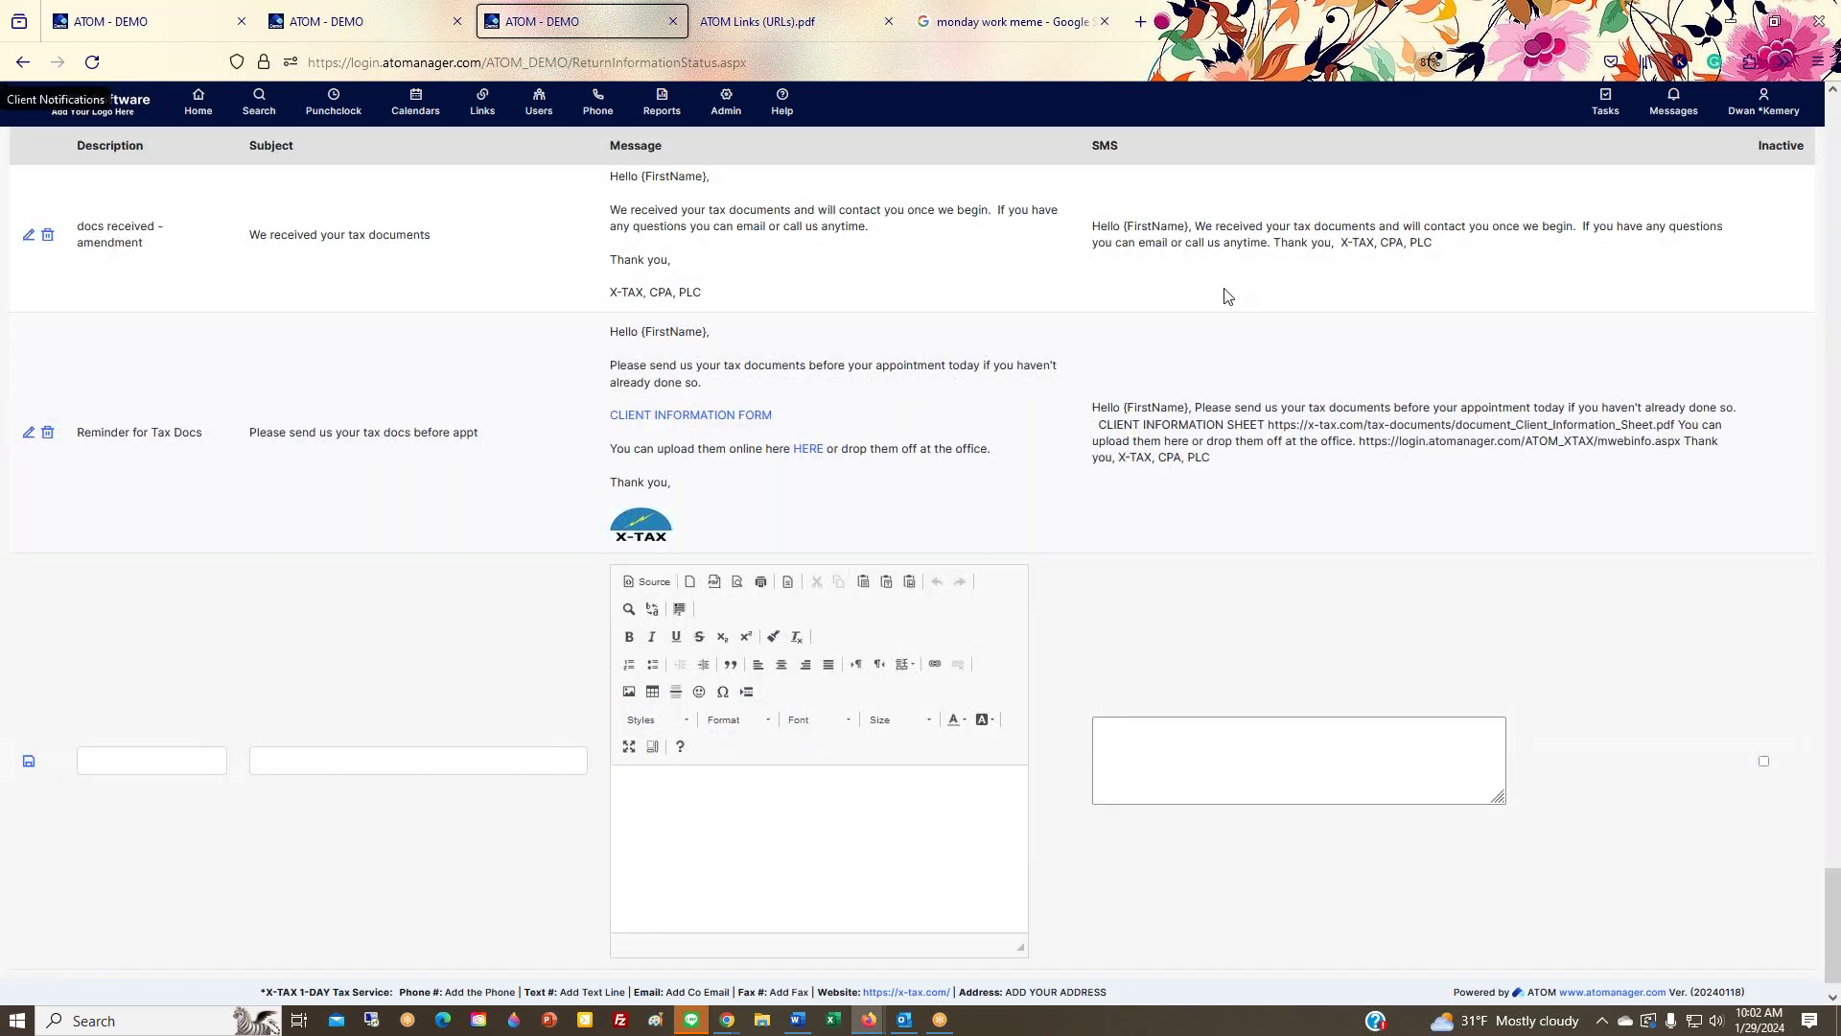
pyautogui.moveTo(1320, 244); pyautogui.dragTo(1332, 407)
pyautogui.click(1332, 407)
pyautogui.moveTo(1373, 442); pyautogui.dragTo(1705, 439)
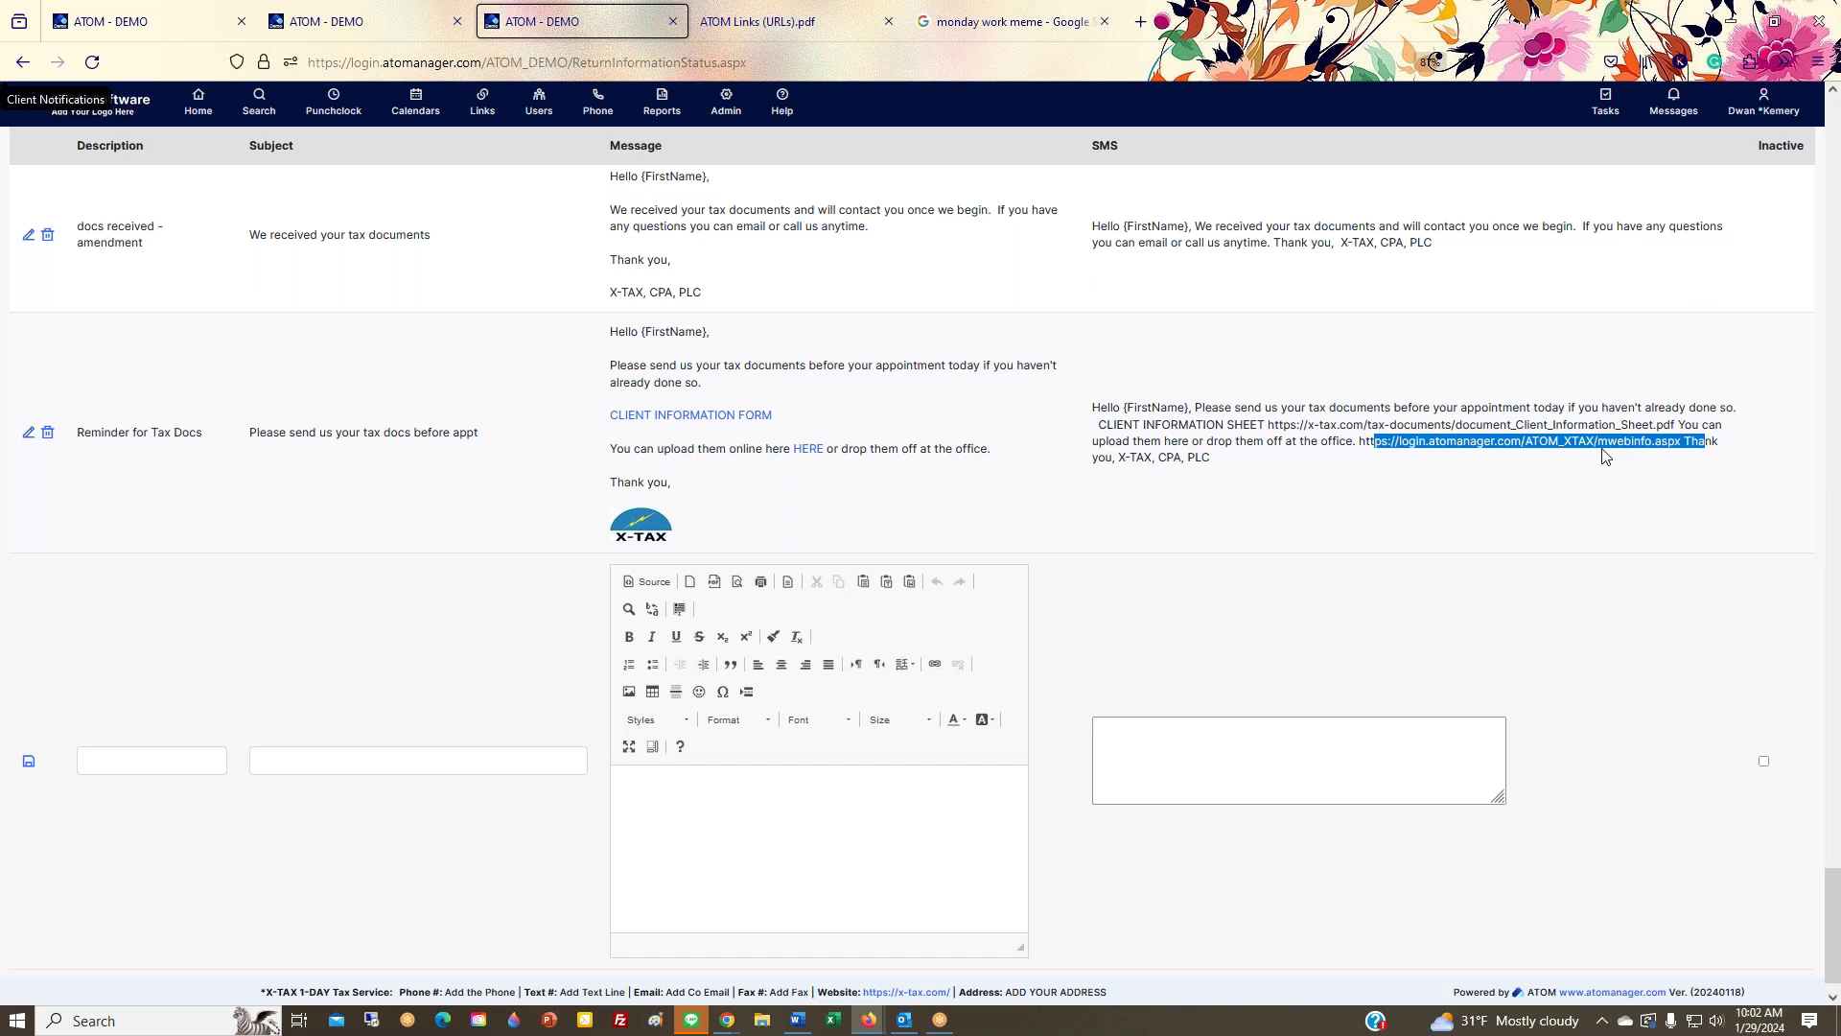
pyautogui.moveTo(1092, 407); pyautogui.dragTo(1287, 487)
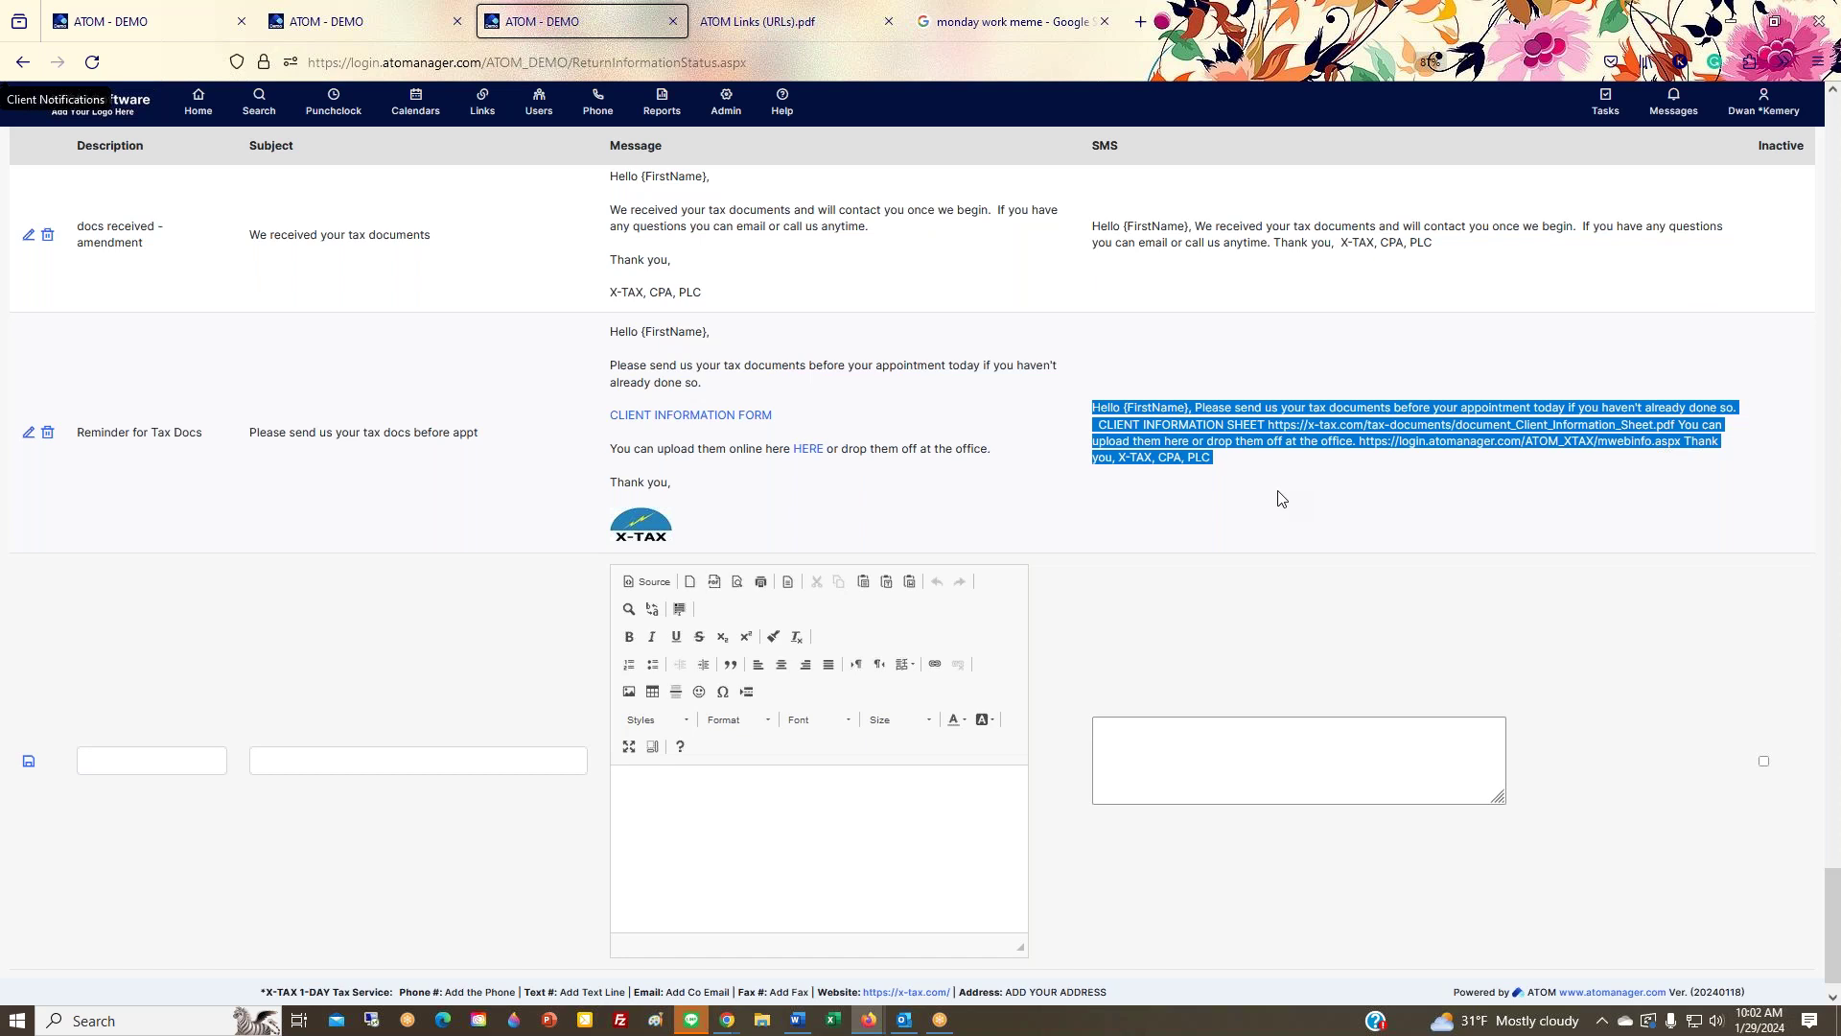
pyautogui.scroll(6, 686, 191)
pyautogui.scroll(7, 635, 245)
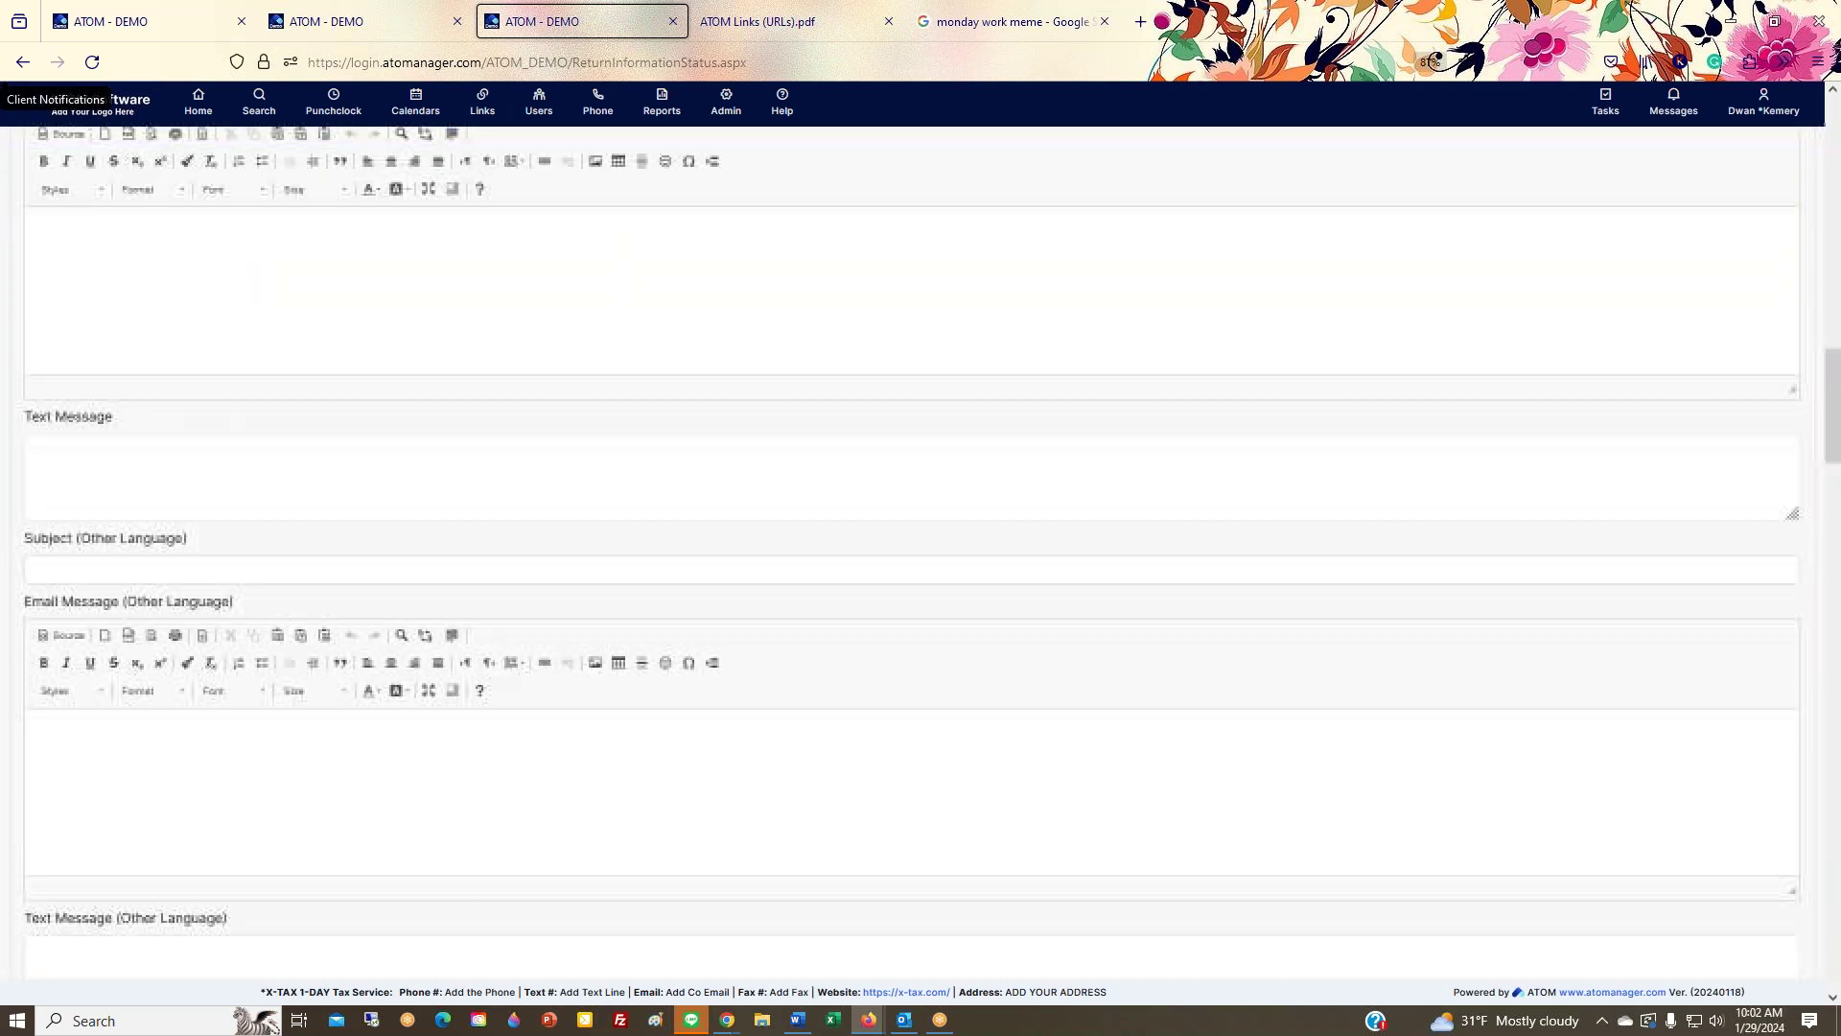
# Step: Open Admin > Category Types > Event Status Category in a new browser tab
pyautogui.click(726, 104)
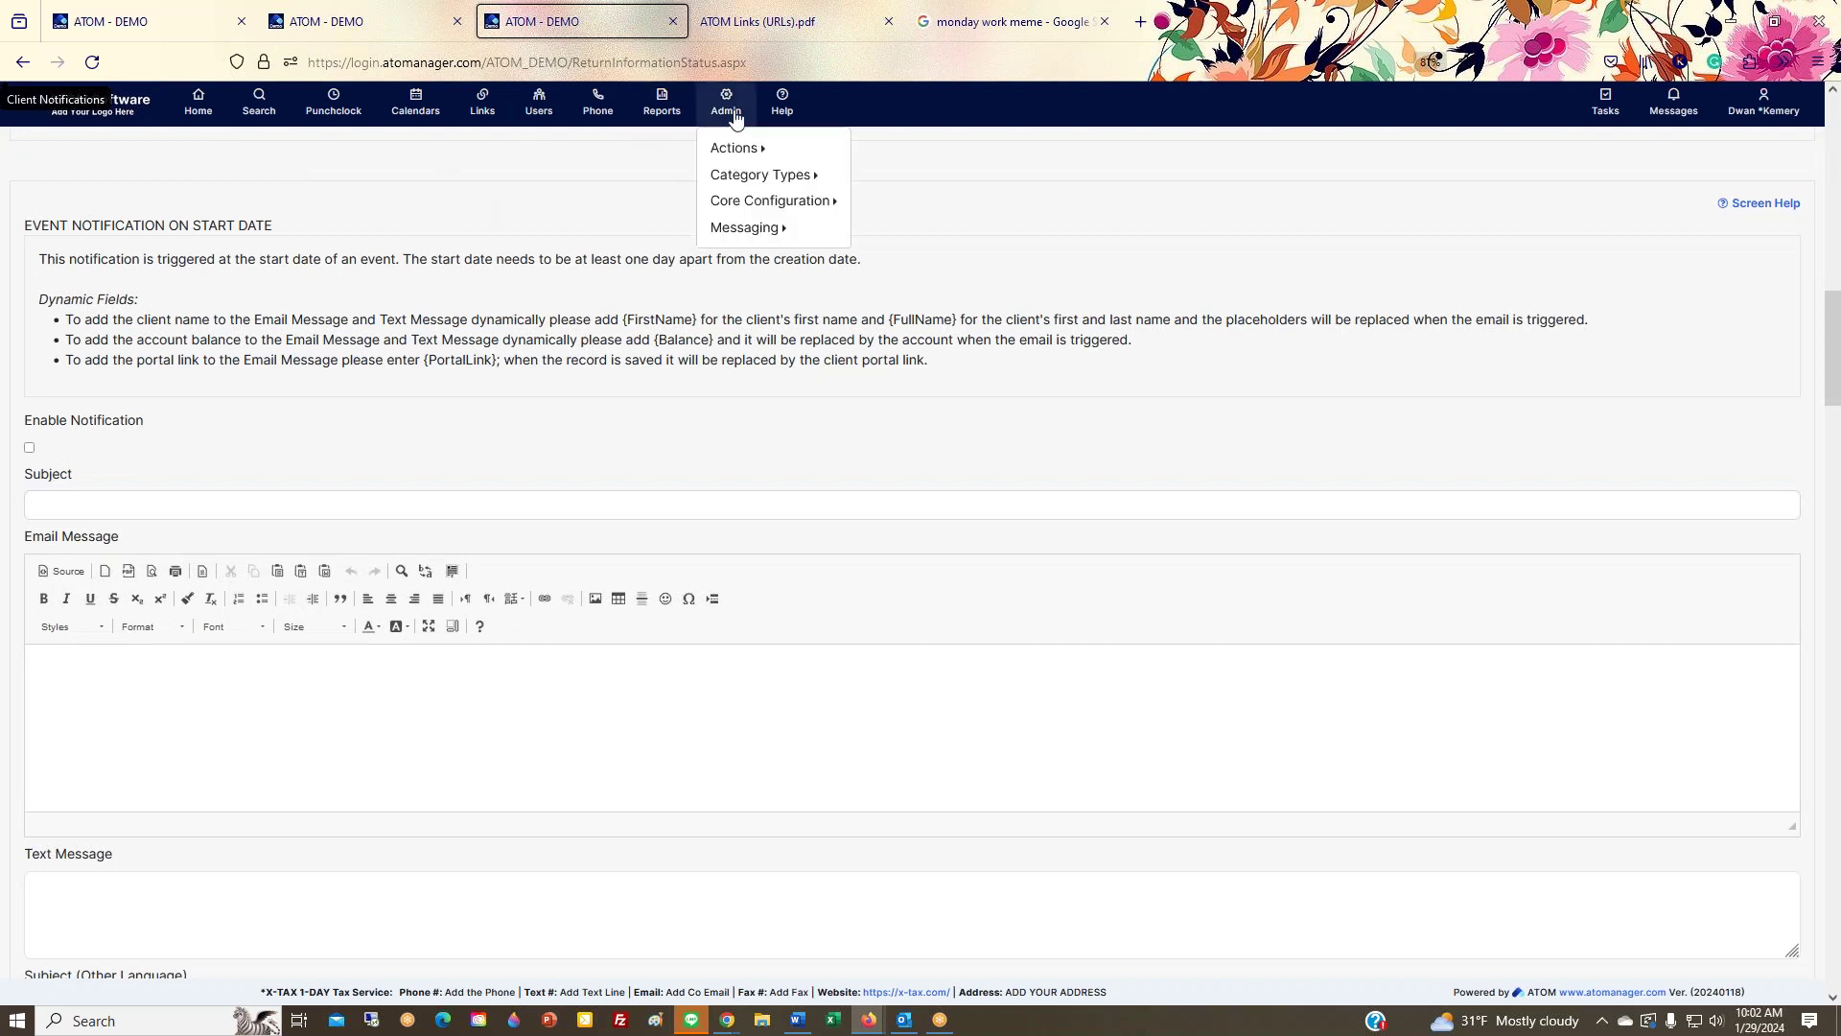
pyautogui.moveTo(760, 178)
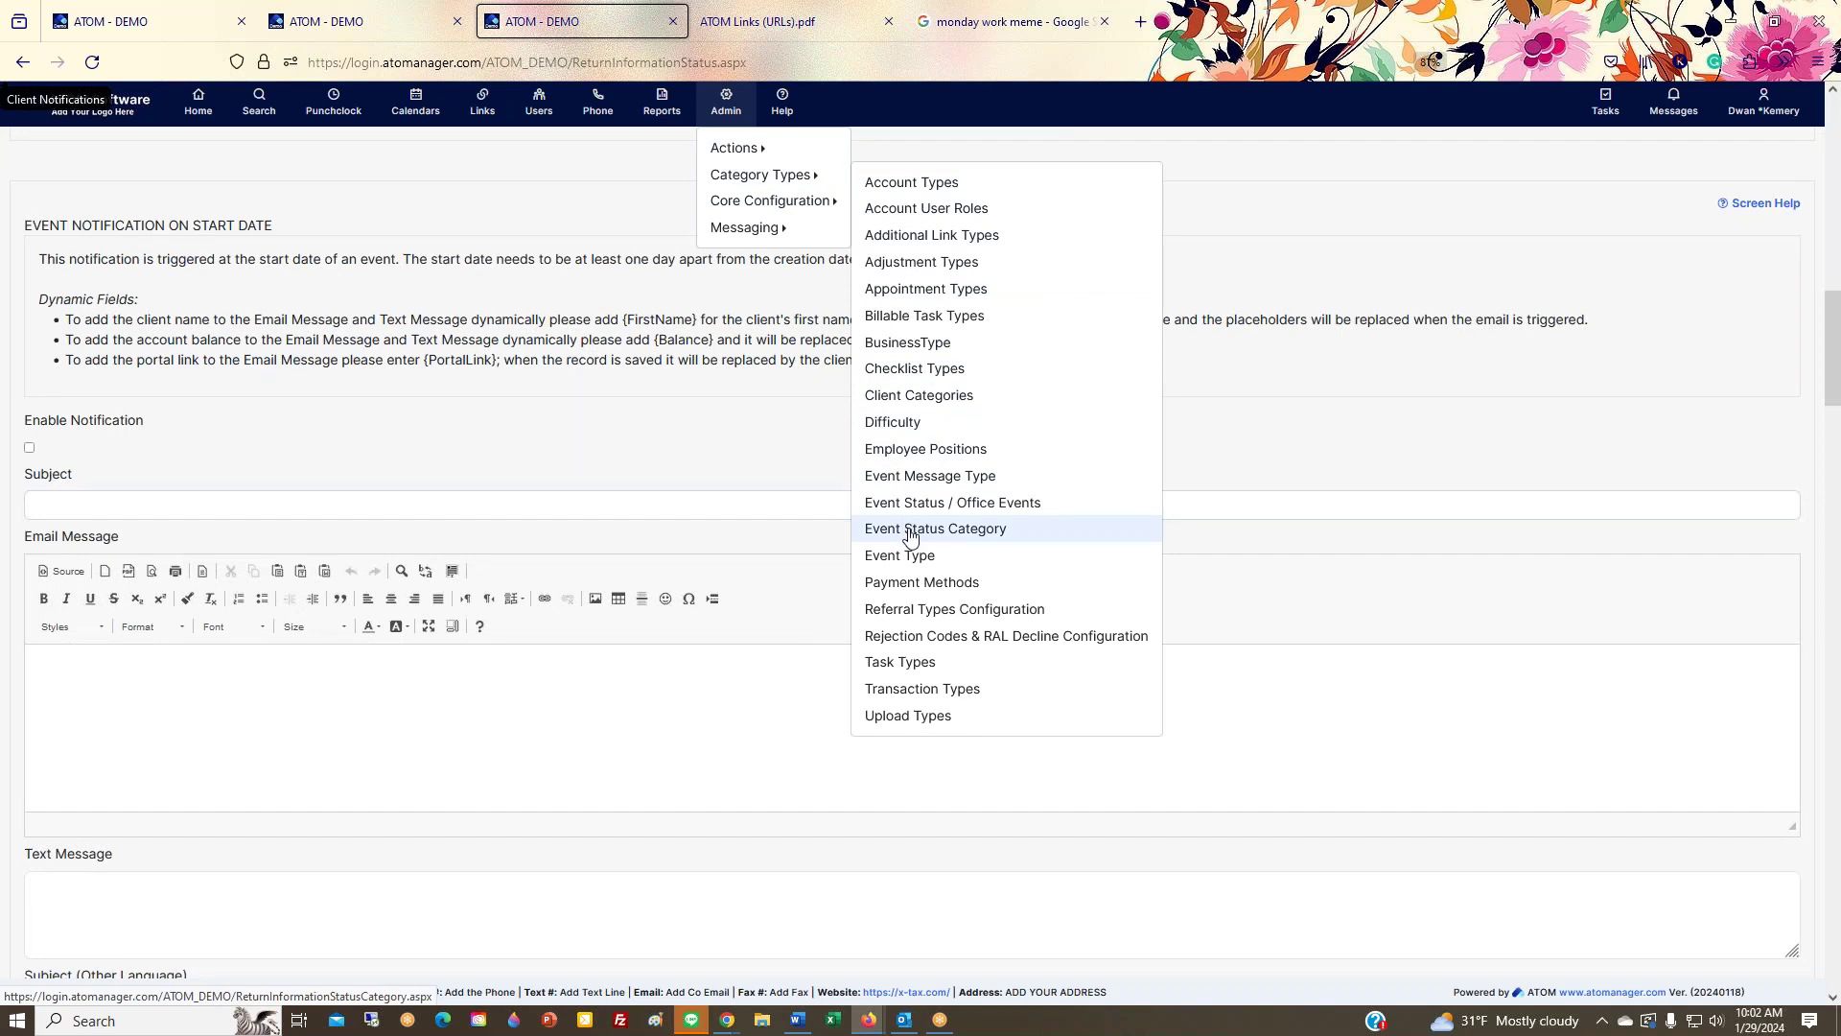
pyautogui.rightClick(910, 537)
pyautogui.click(944, 543)
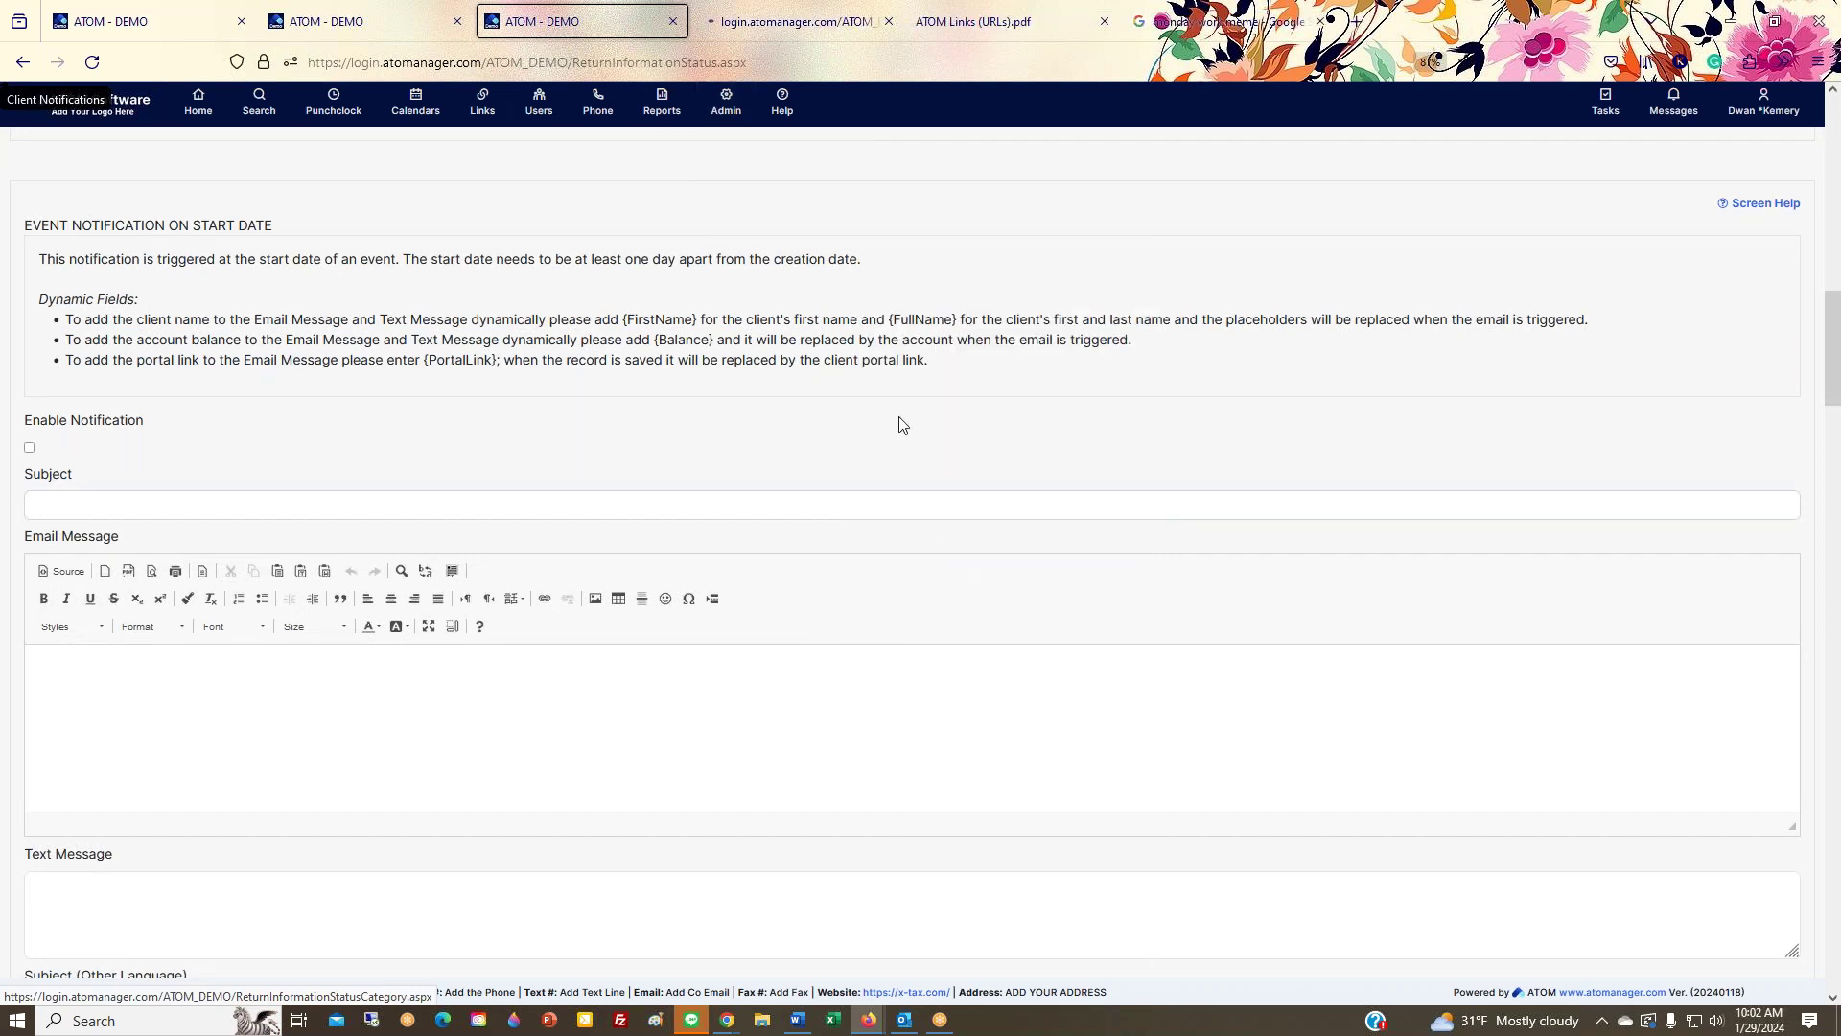
# Step: Check the new Event Status Categories tab, then load the Home overview in the client tab
pyautogui.click(825, 25)
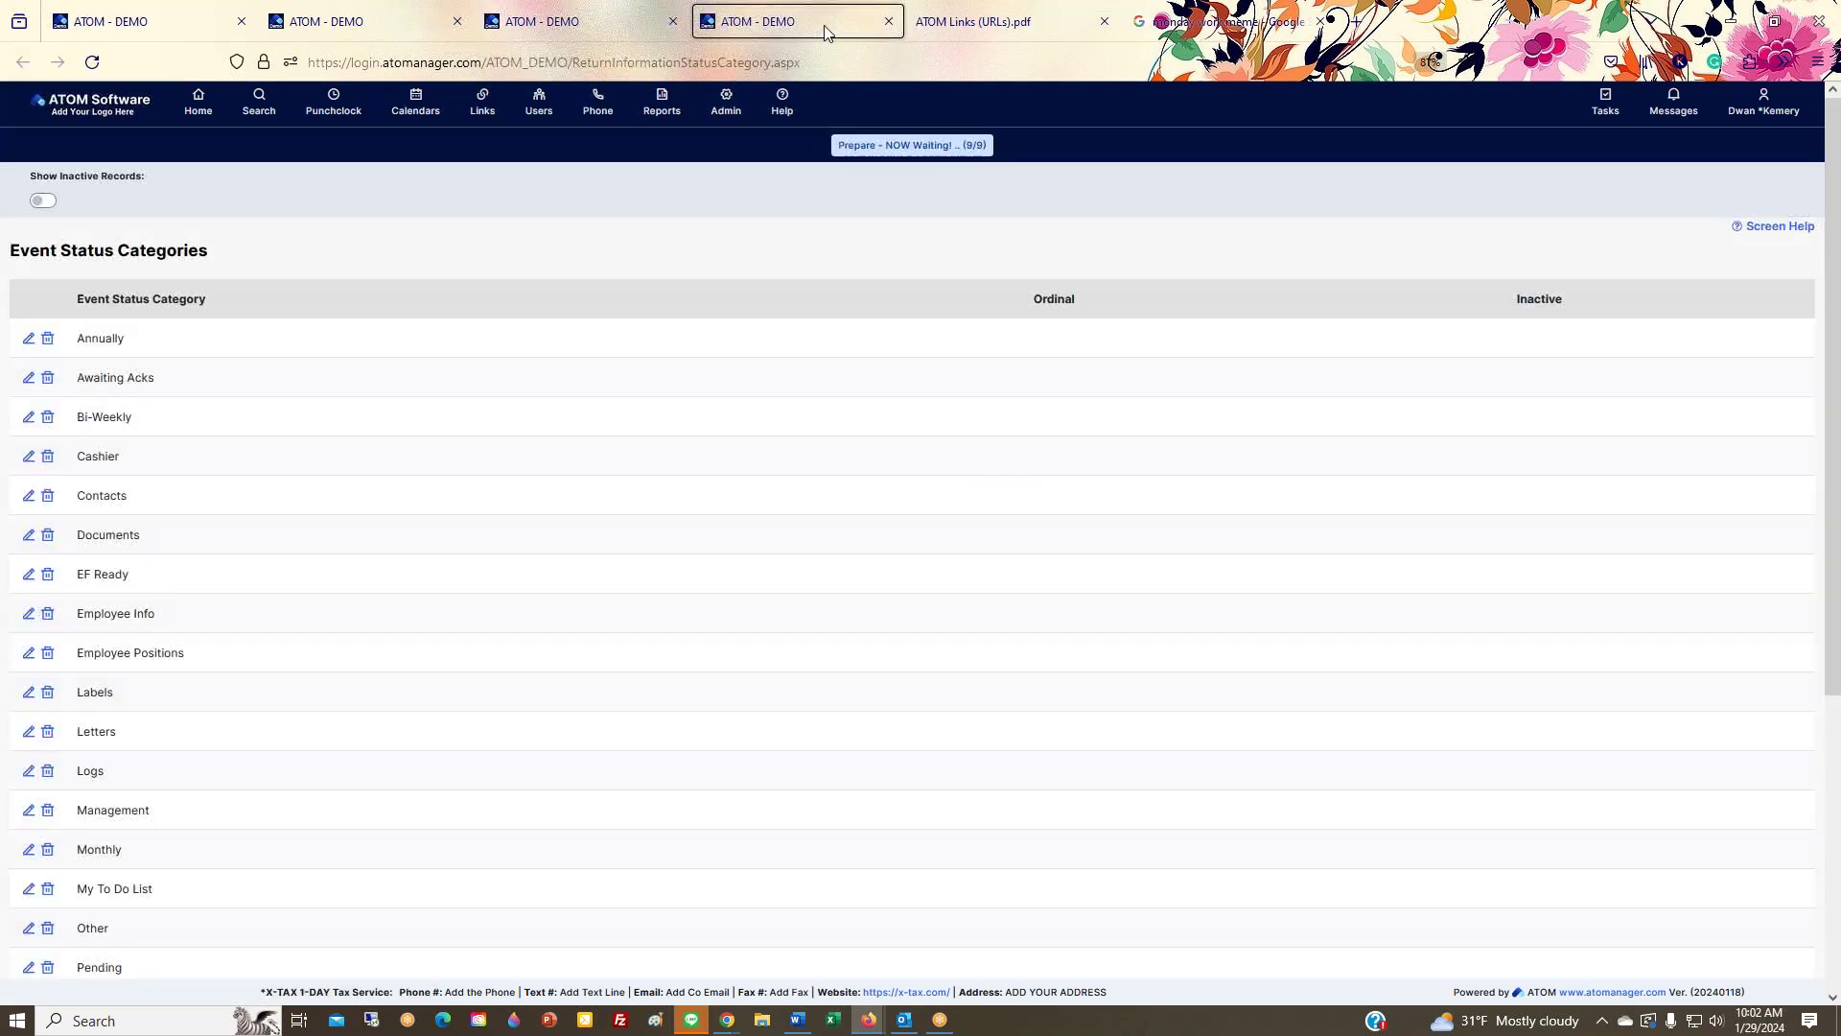
pyautogui.click(128, 27)
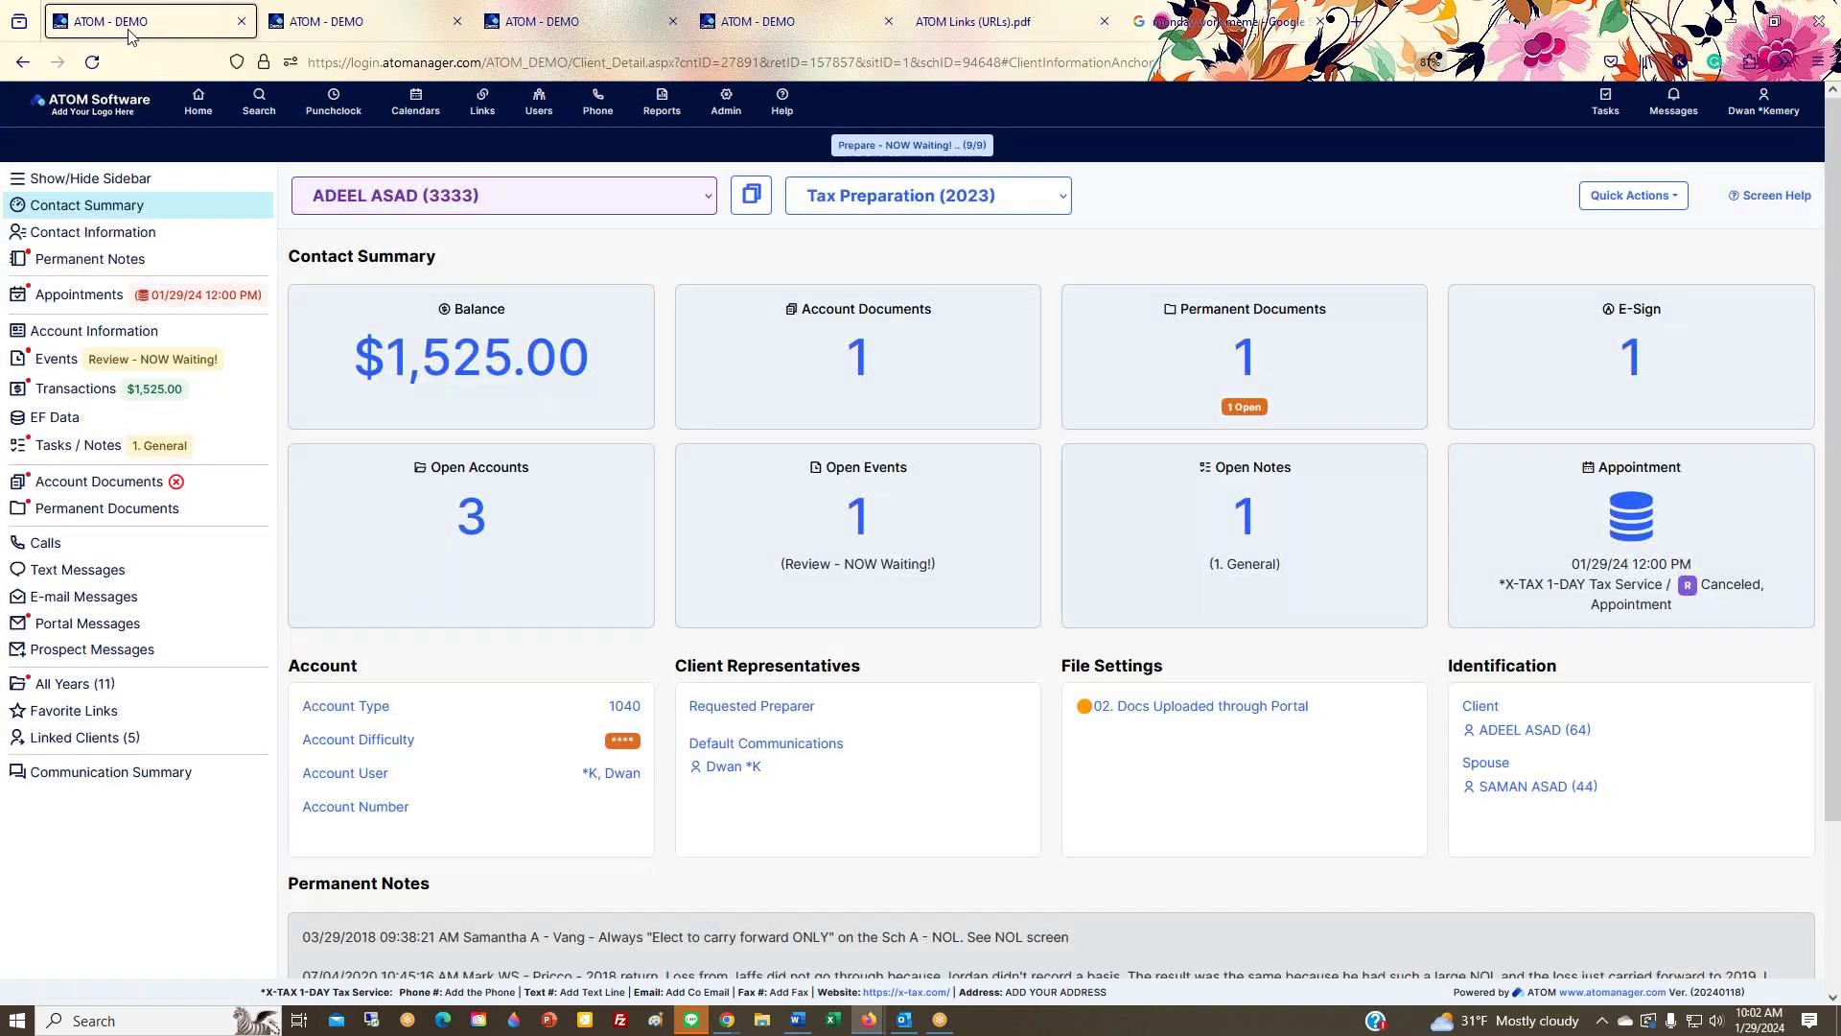
pyautogui.click(197, 99)
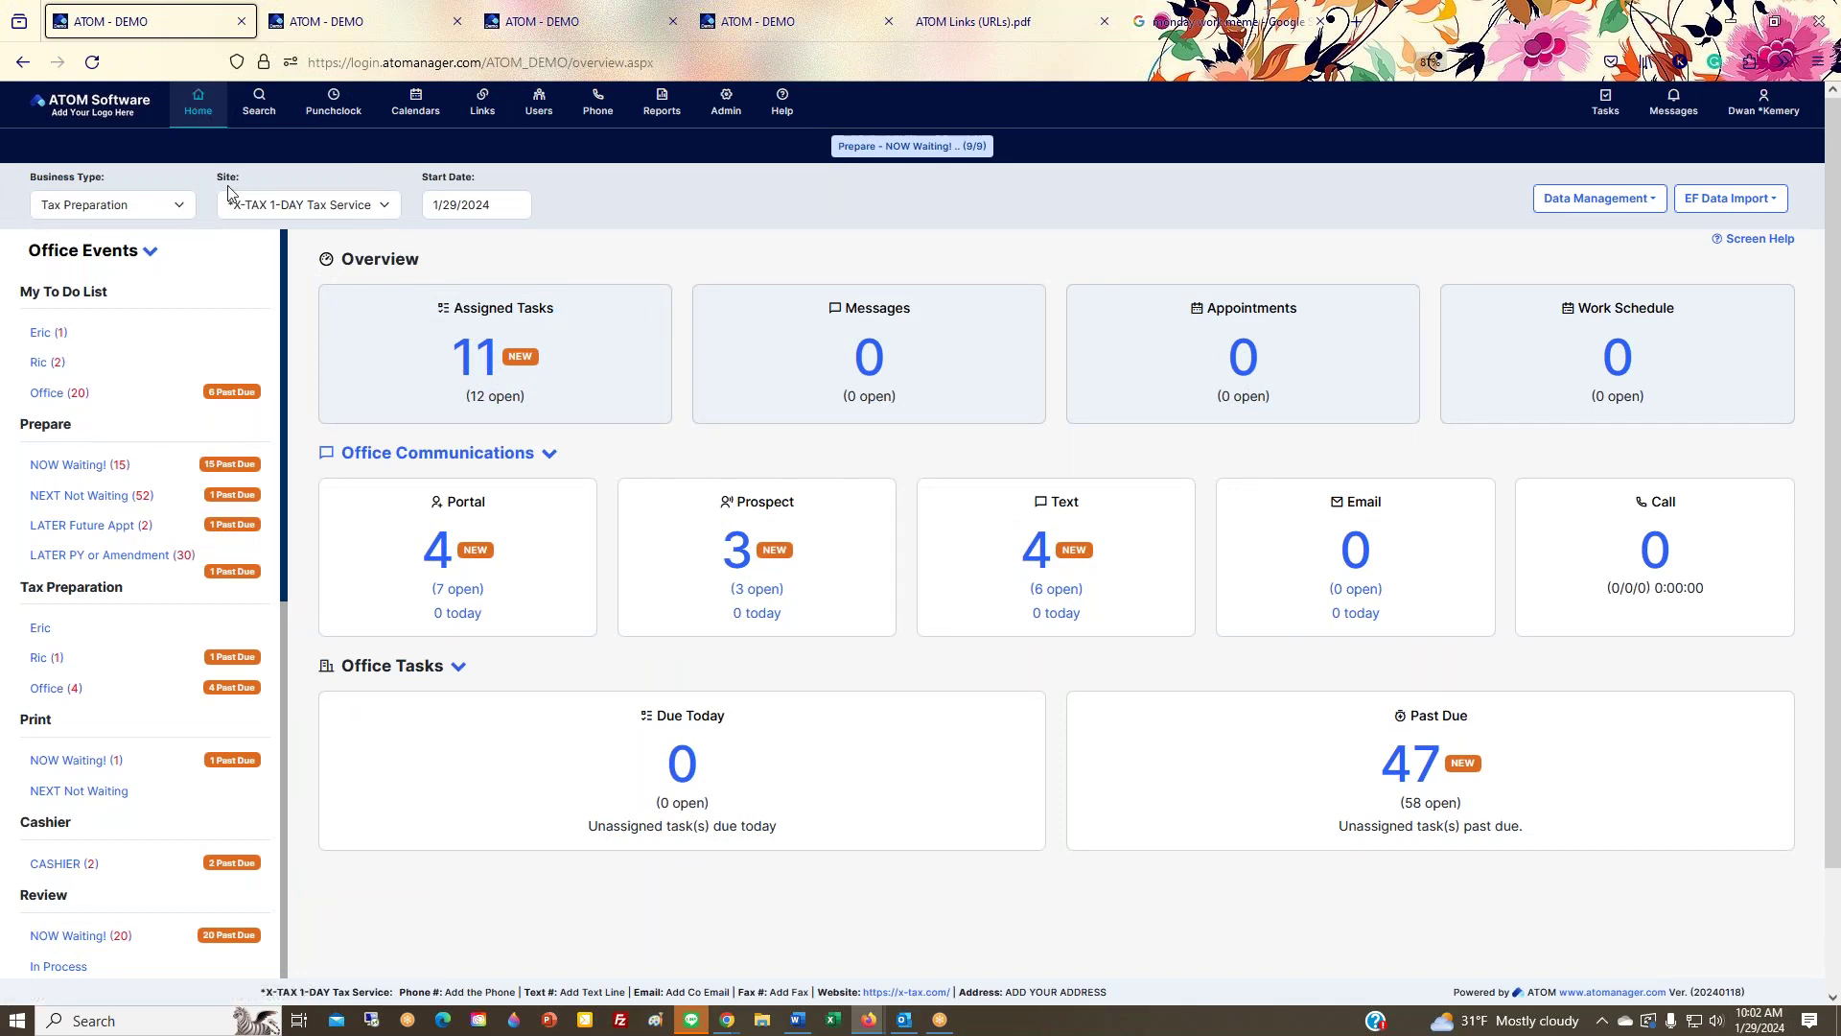
# Step: Review the dashboard's My To Do List, Prepare and Tax Preparation sections, then return to Event Status Categories
pyautogui.moveTo(20, 291); pyautogui.dragTo(108, 293)
pyautogui.doubleClick(51, 420)
pyautogui.tripleClick(72, 587)
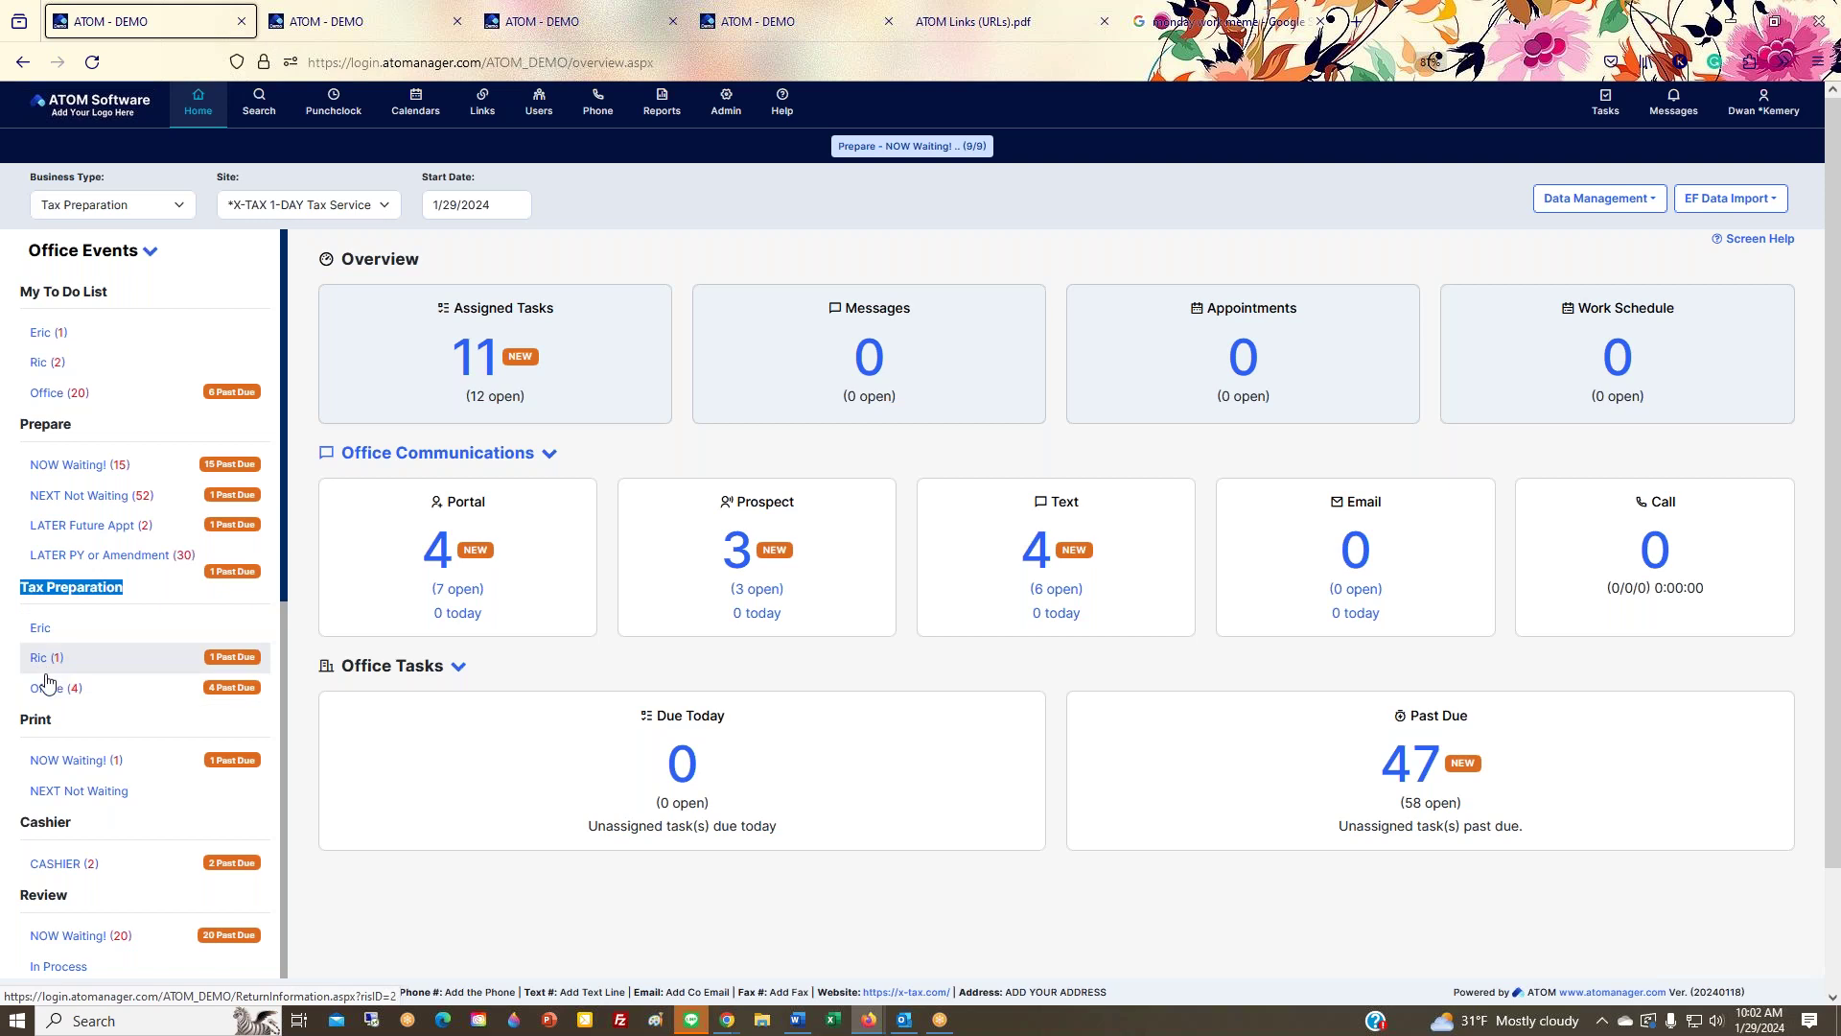
pyautogui.click(36, 589)
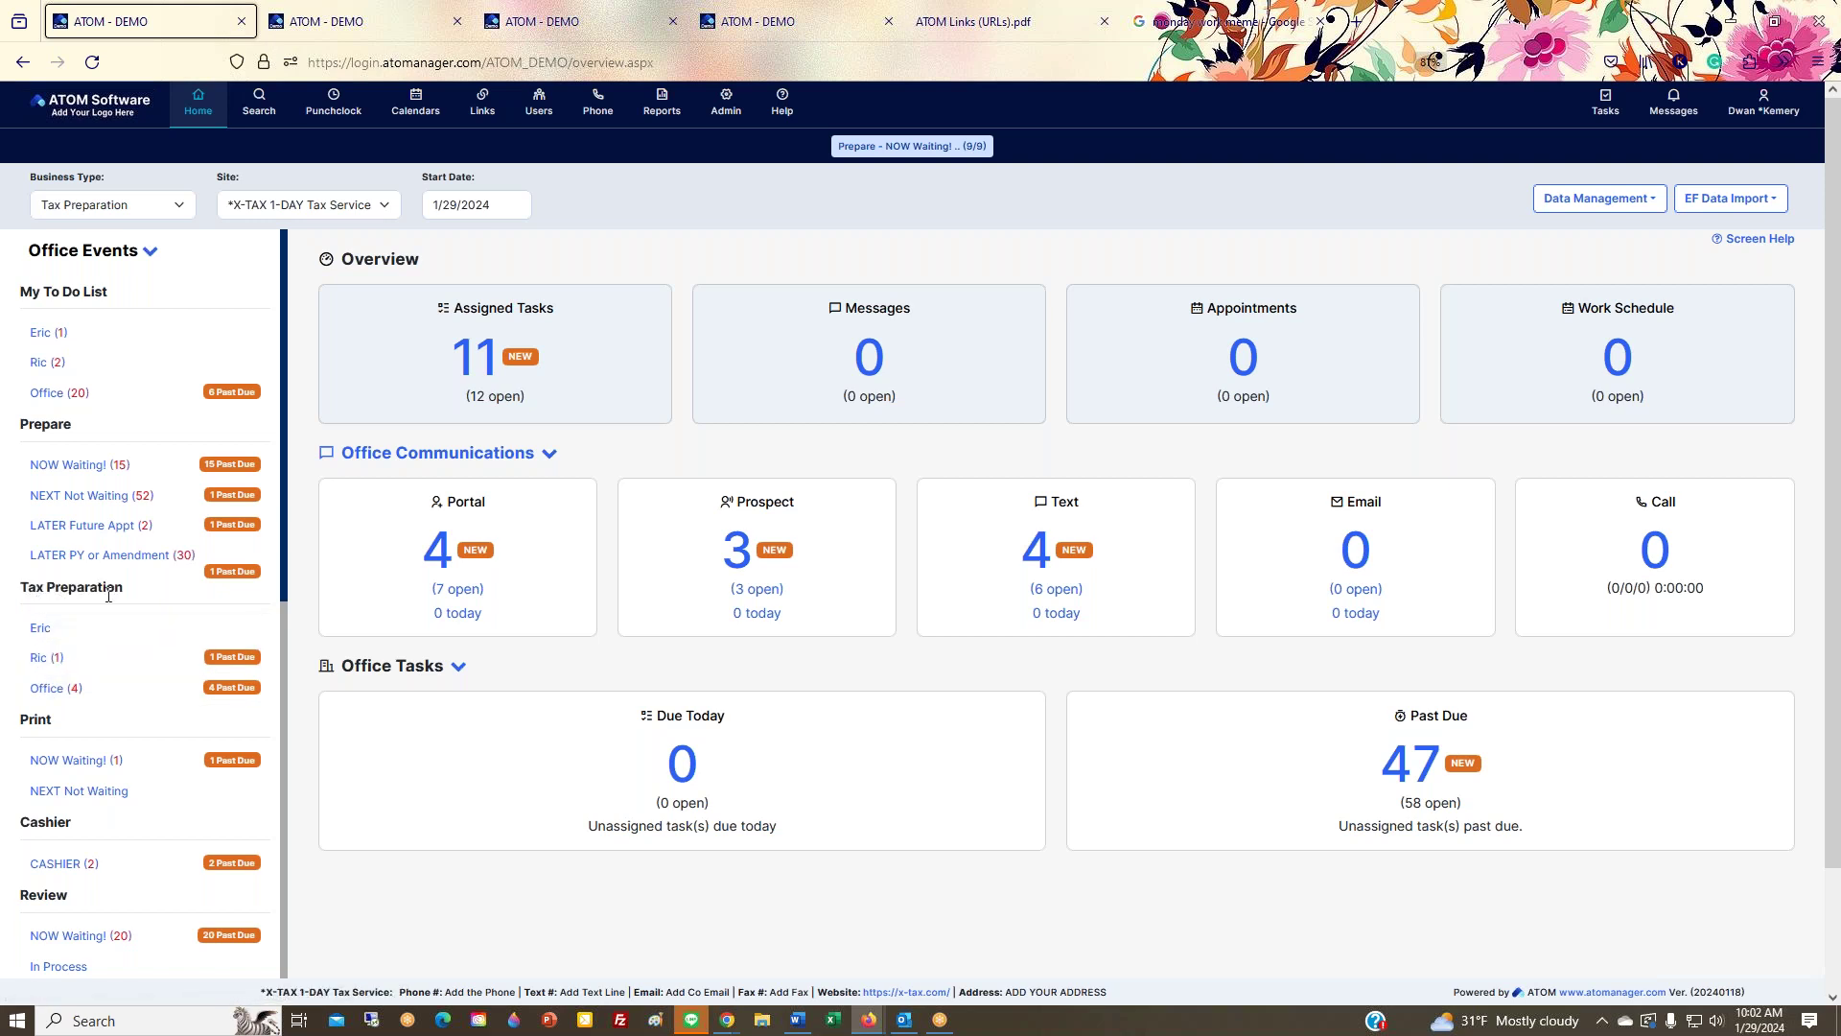
pyautogui.scroll(-8, 77, 595)
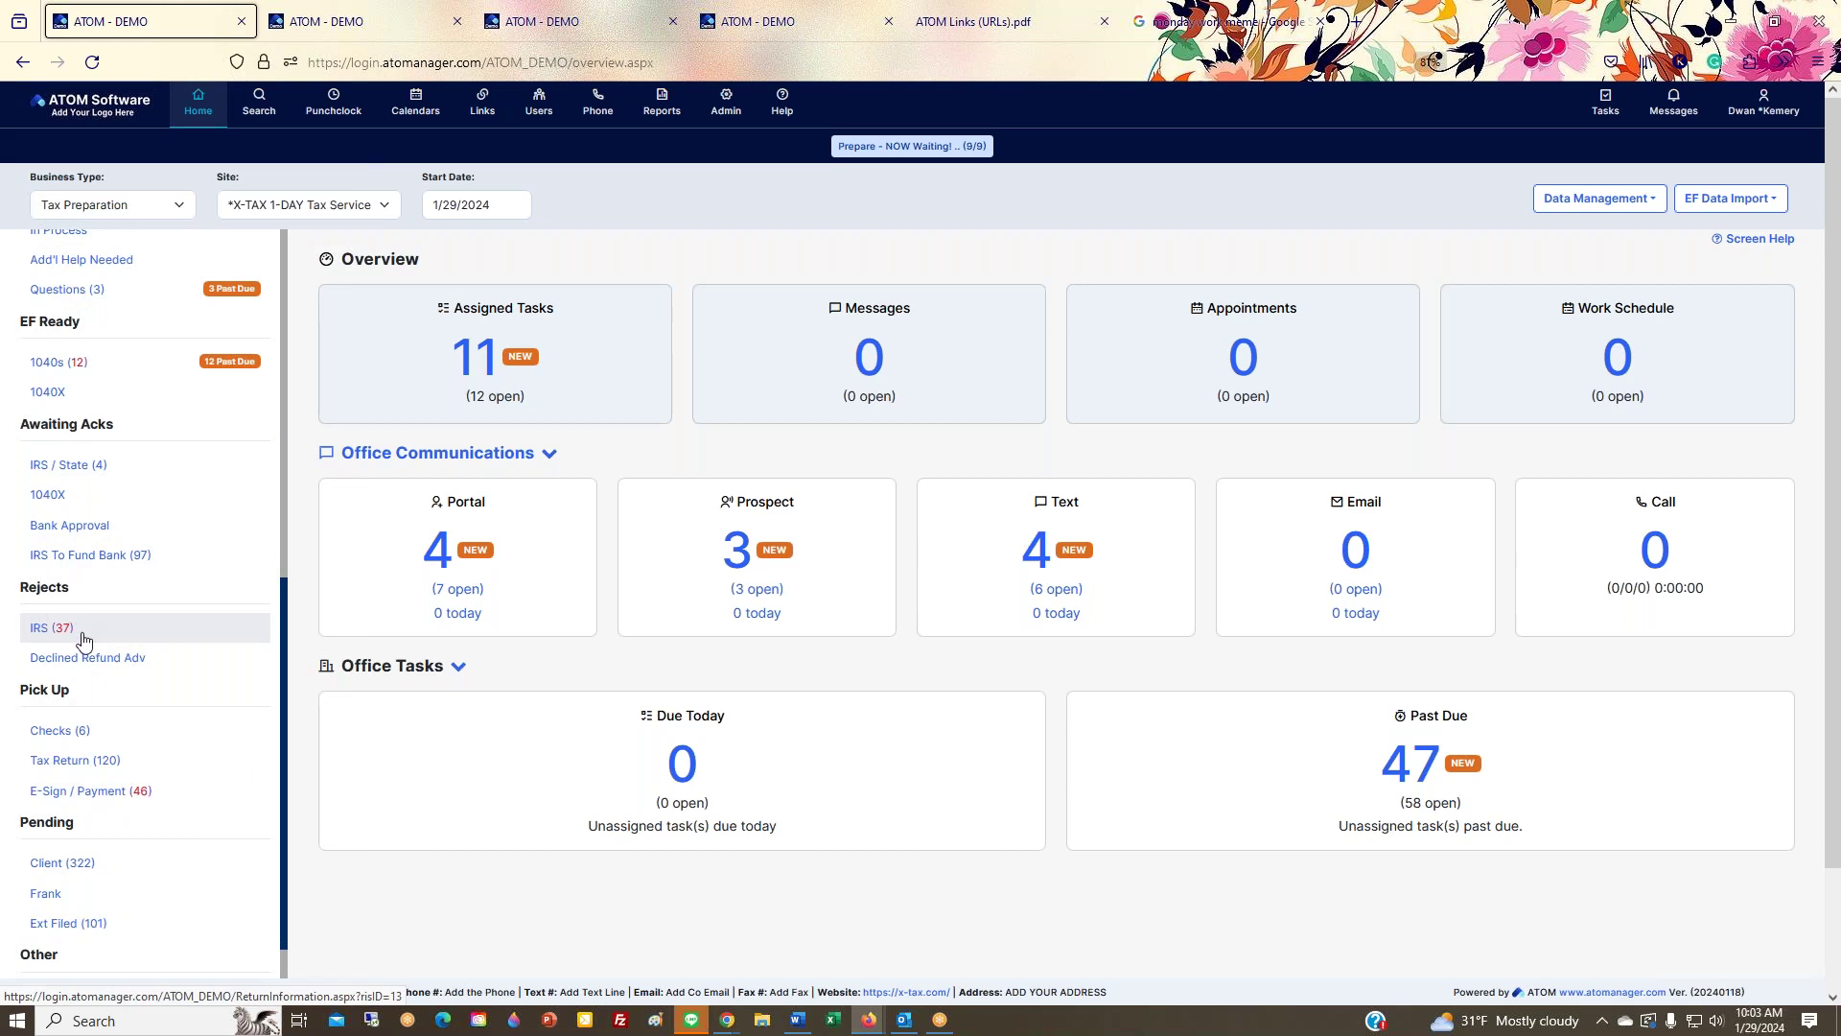
pyautogui.scroll(6, 78, 630)
pyautogui.scroll(2, 85, 640)
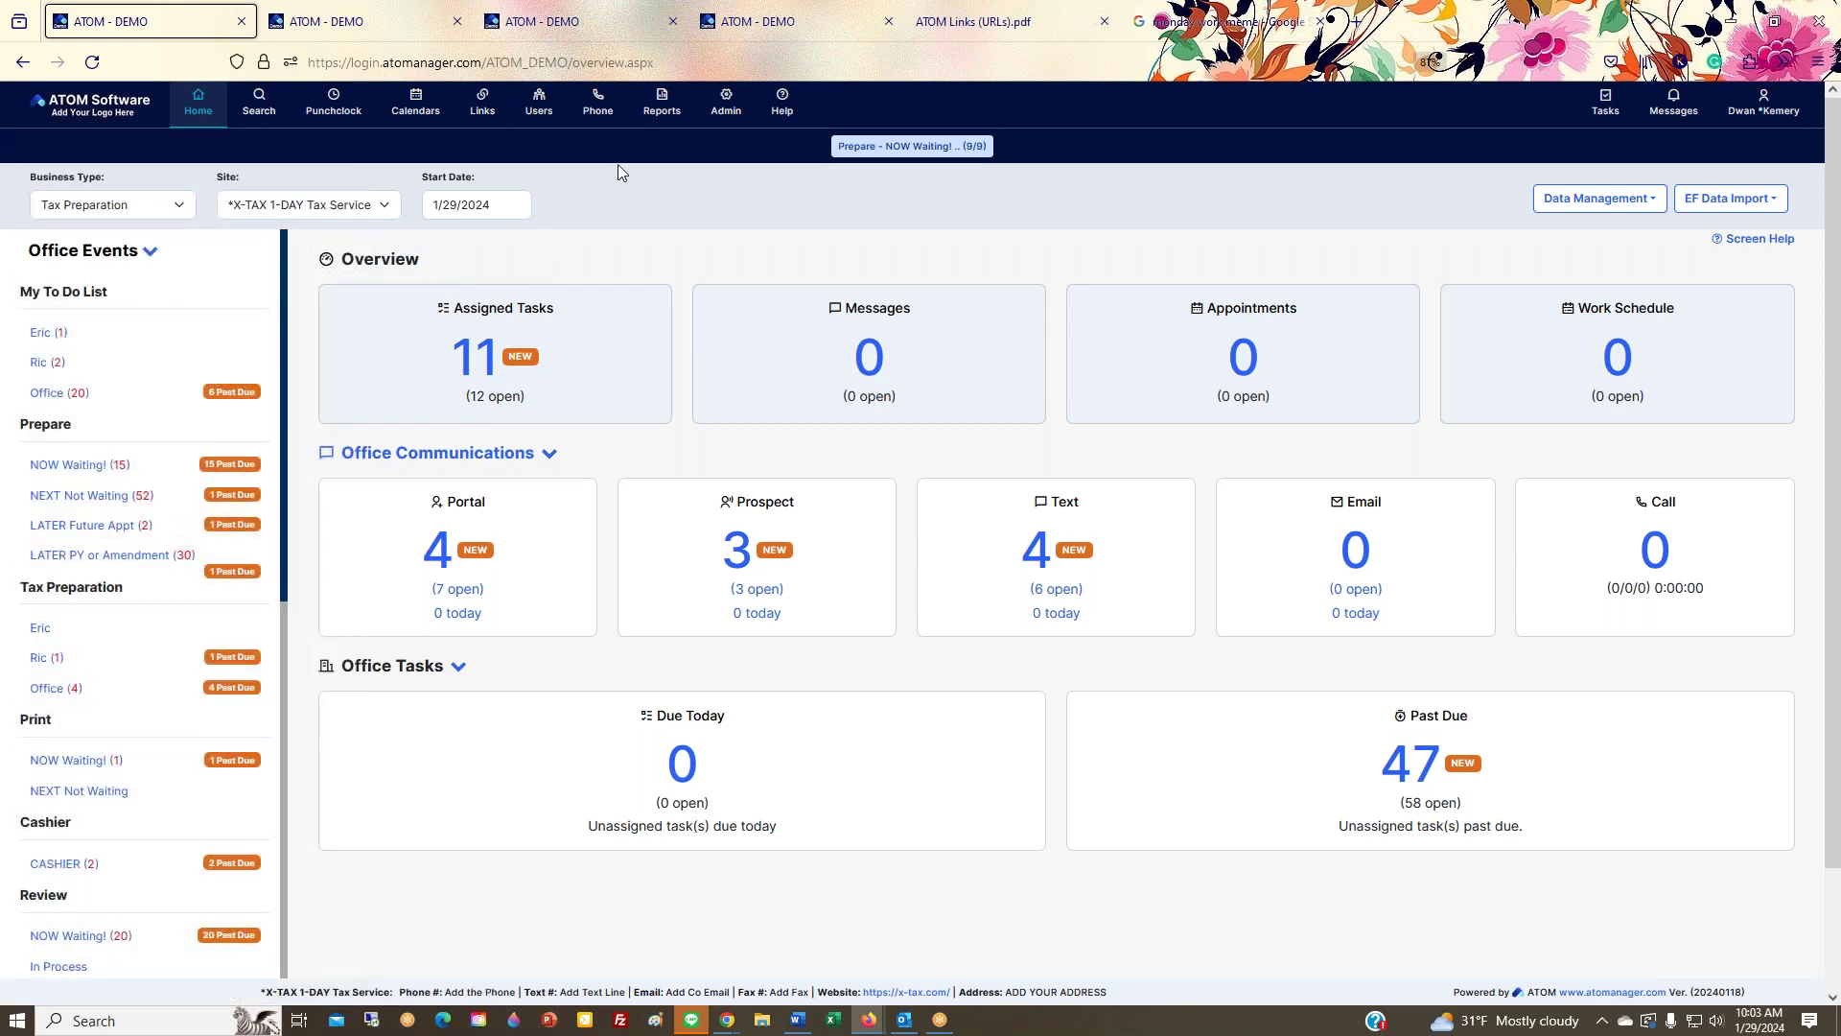
pyautogui.click(775, 23)
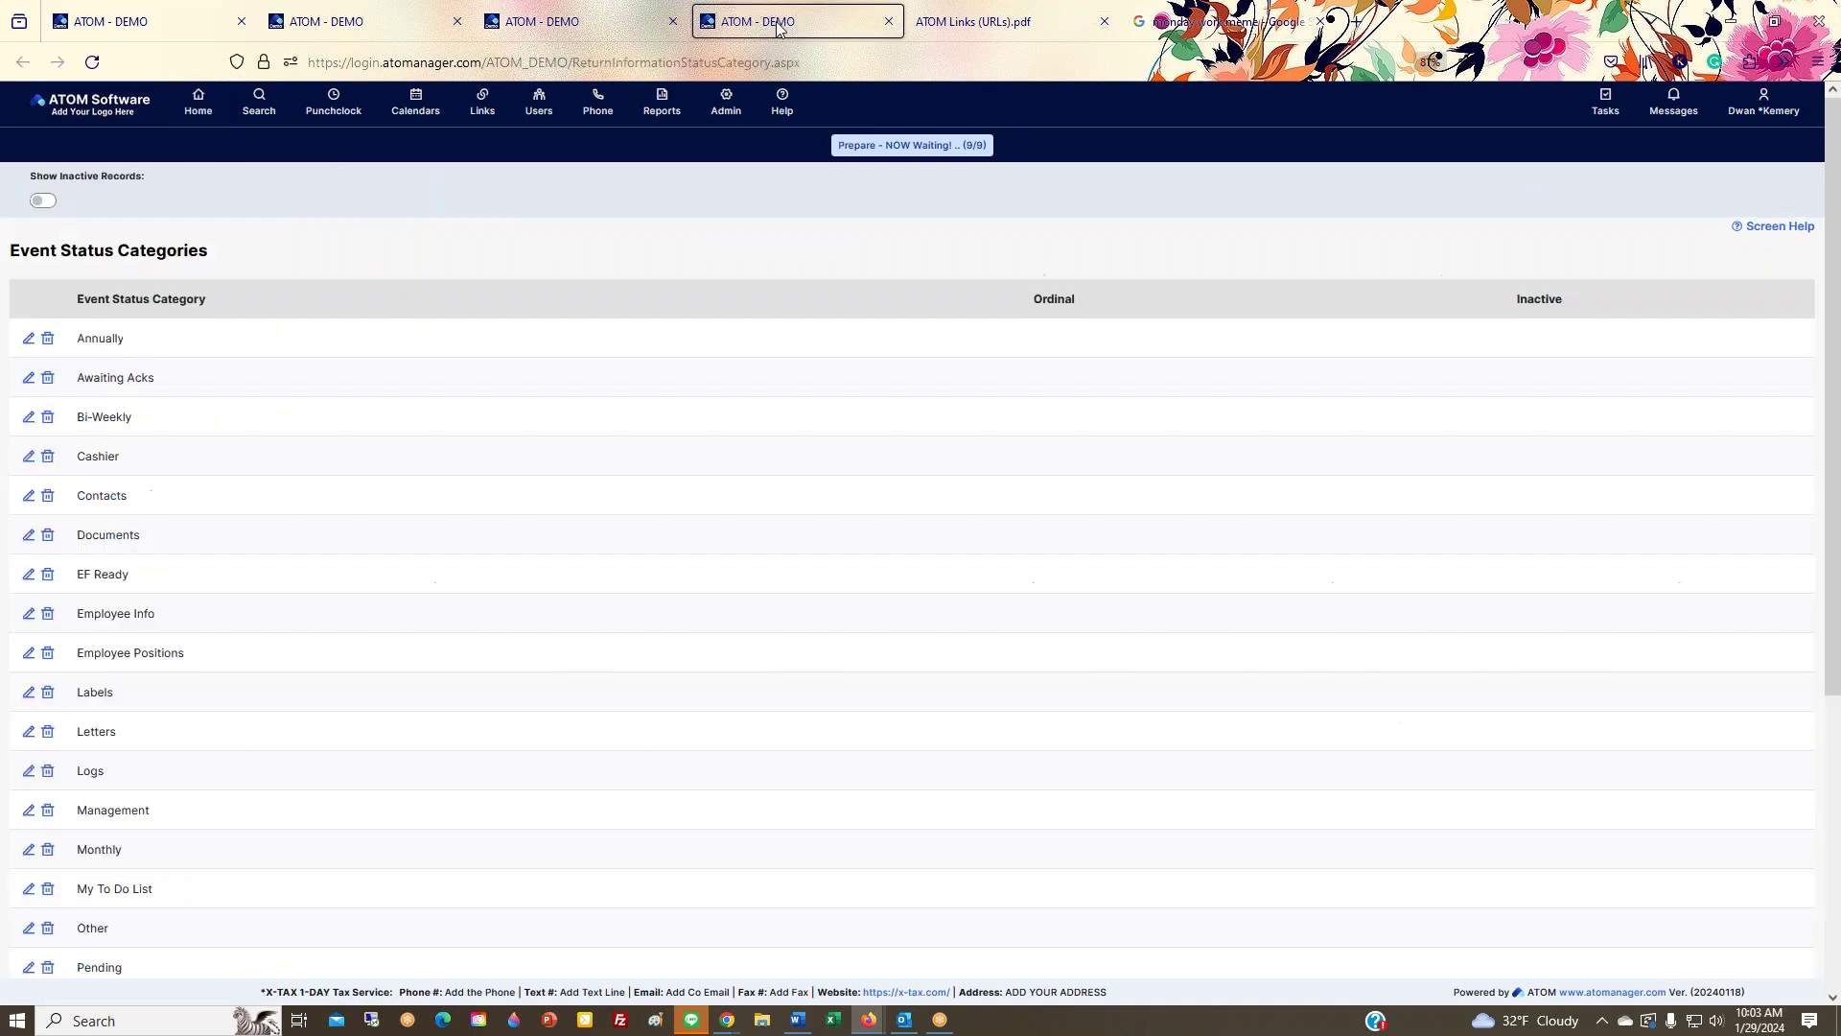
# Step: Return the notification tab to the Tax Preparation Event Status list
pyautogui.moveTo(7, 255); pyautogui.dragTo(265, 276)
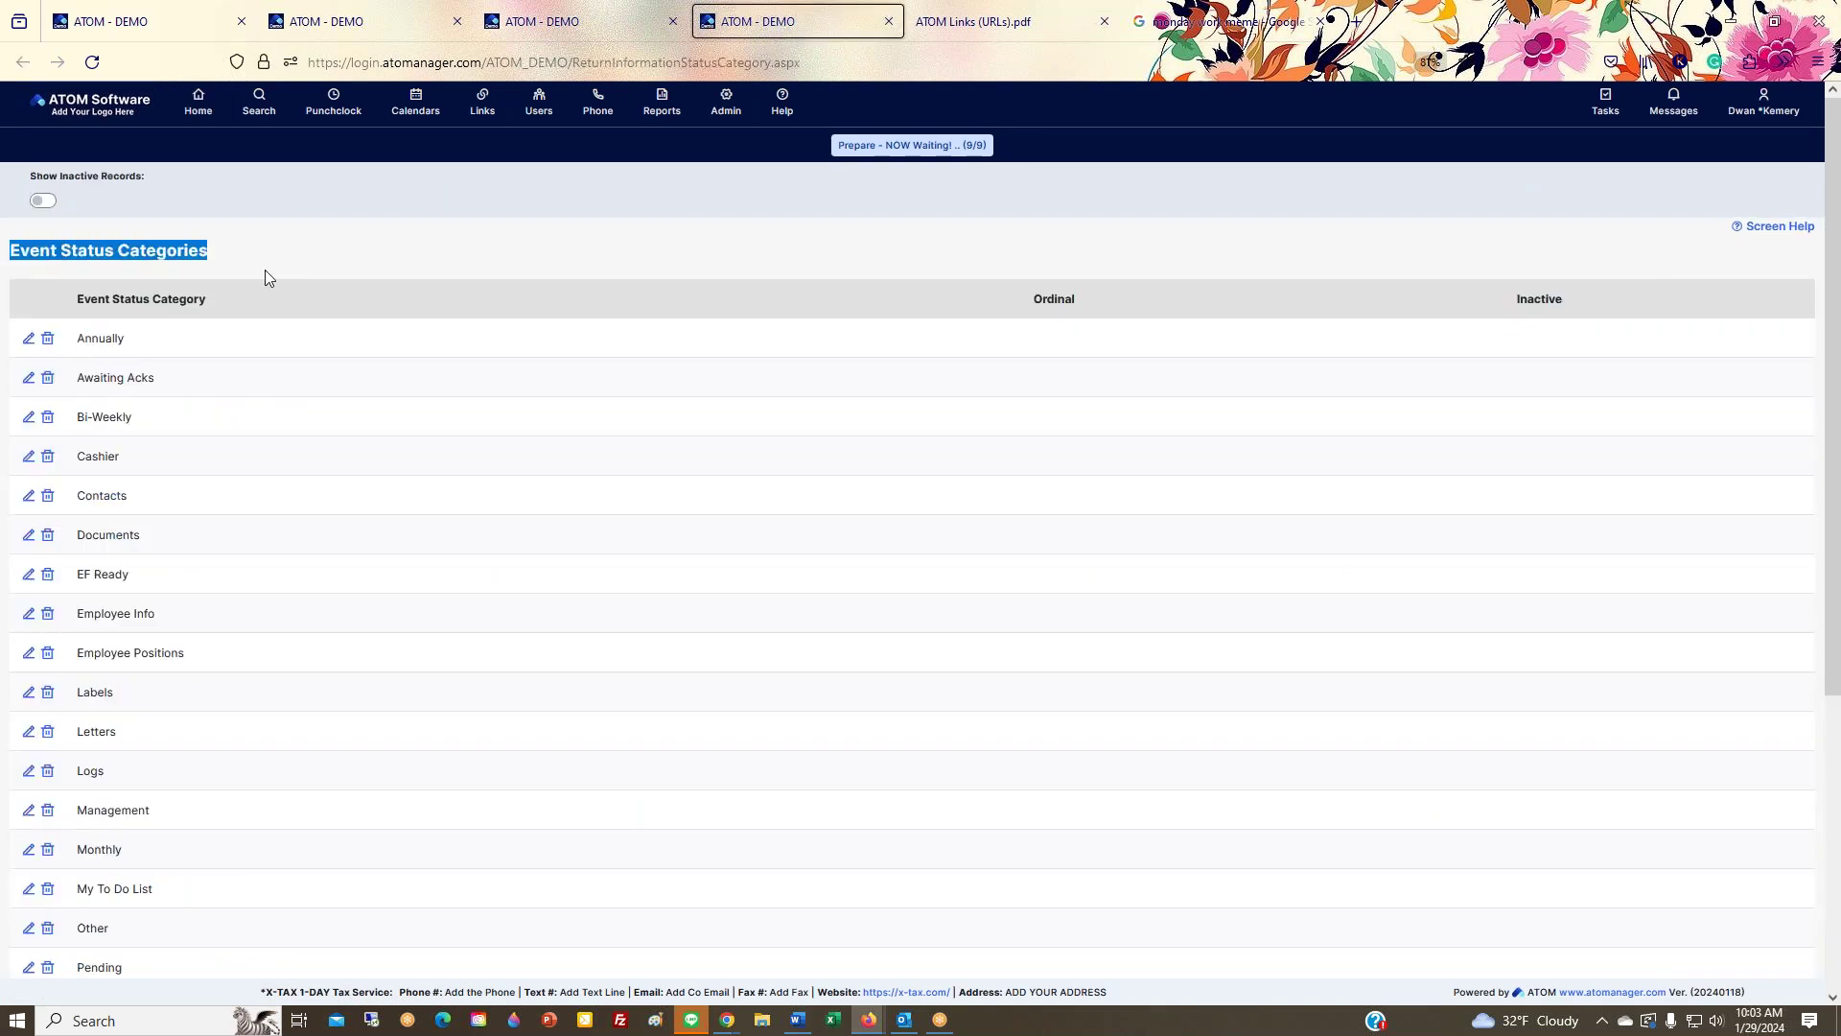
pyautogui.moveTo(726, 103)
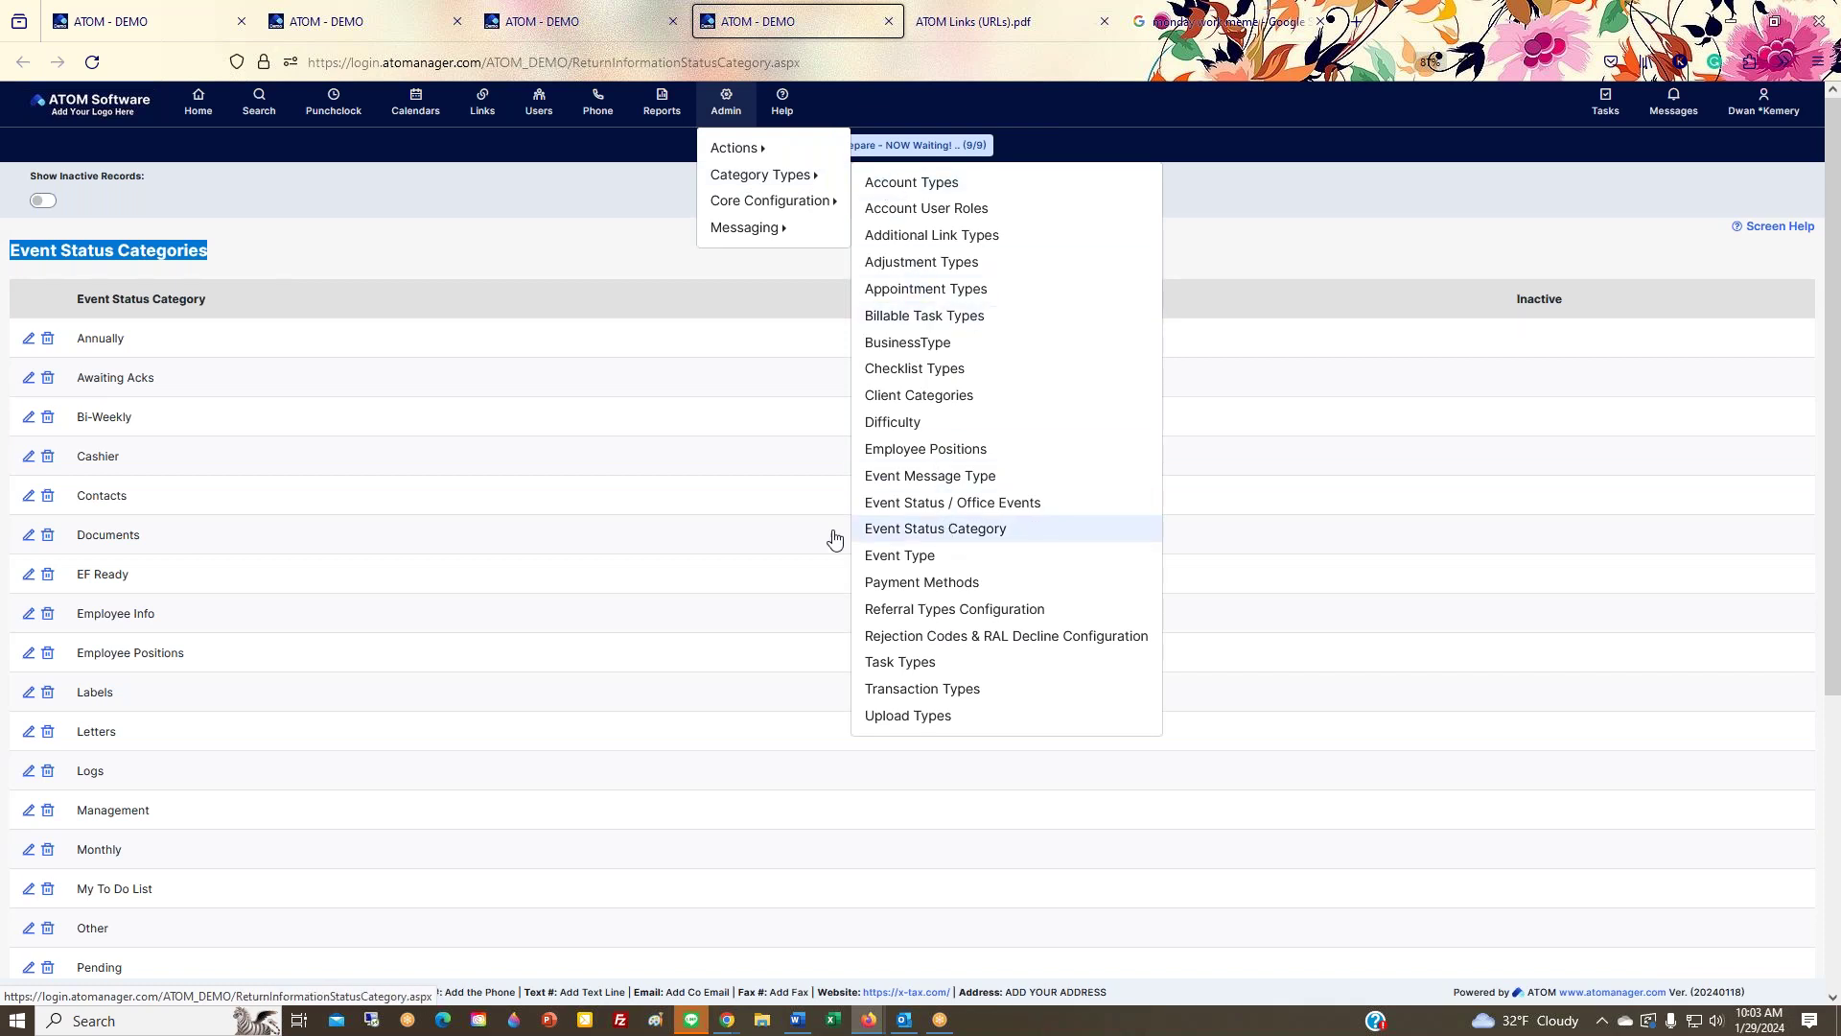
pyautogui.click(593, 29)
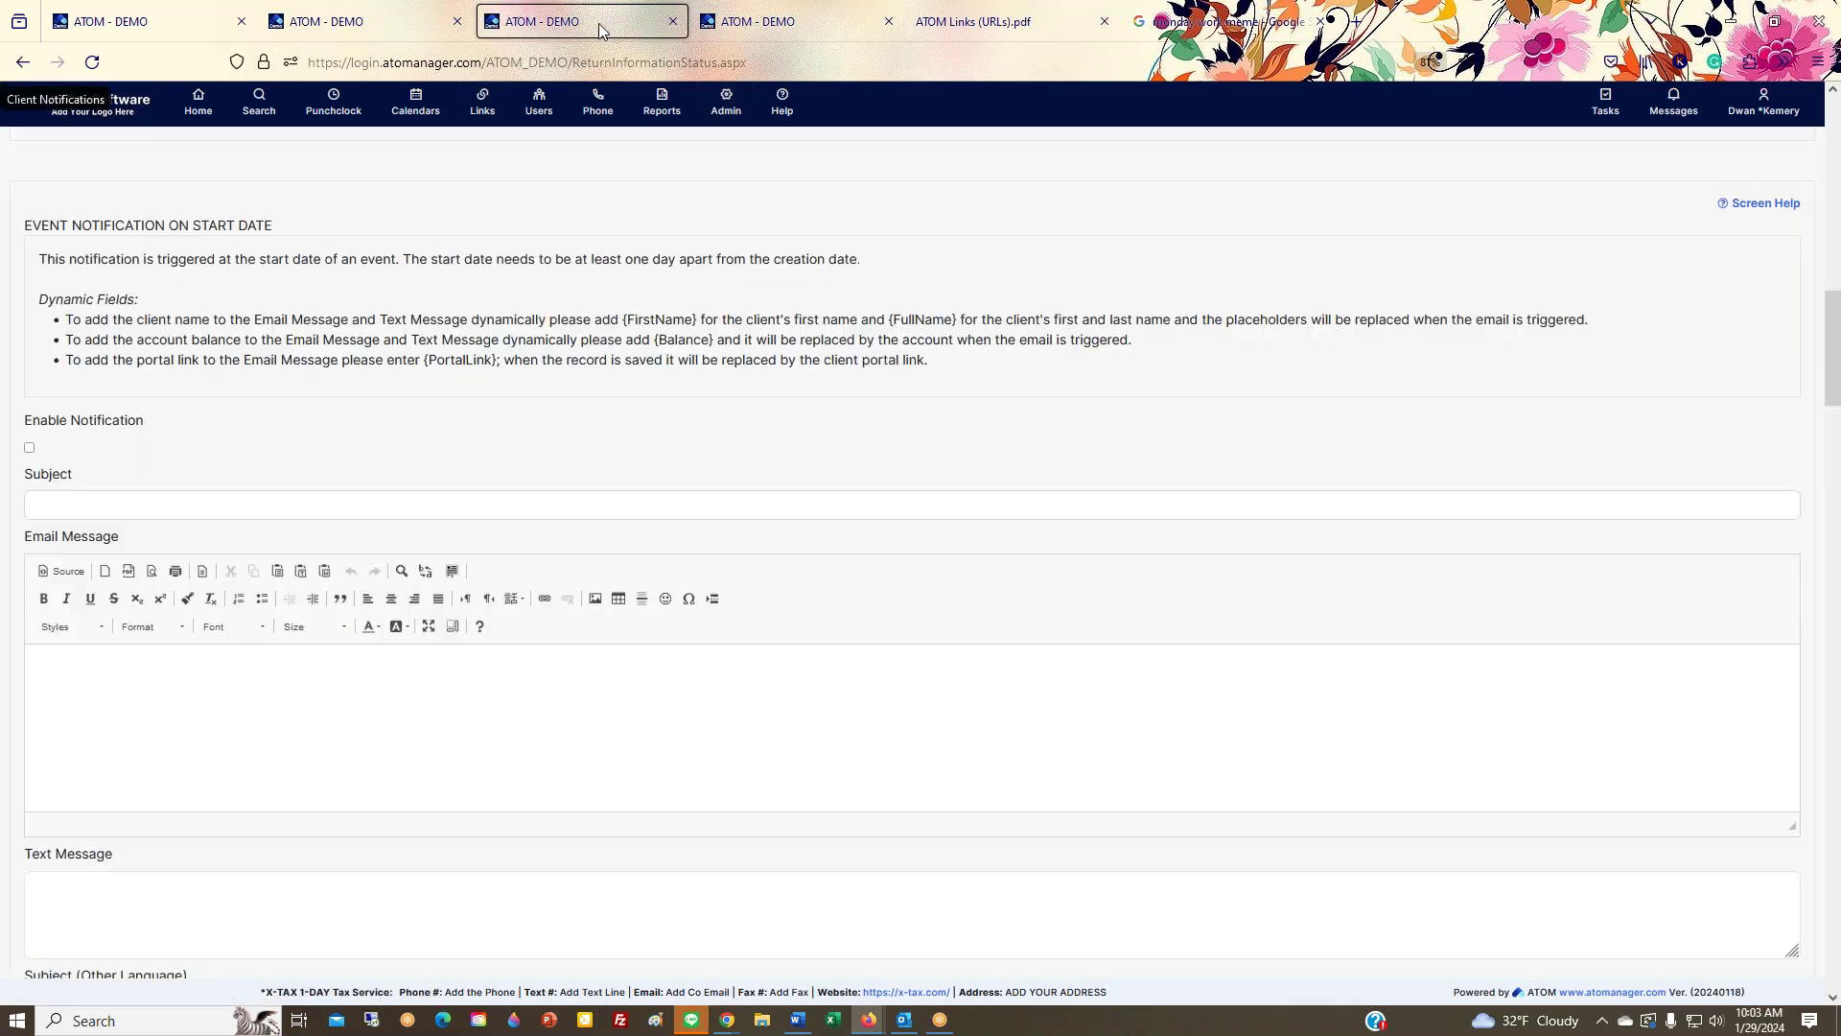
pyautogui.scroll(15, 124, 278)
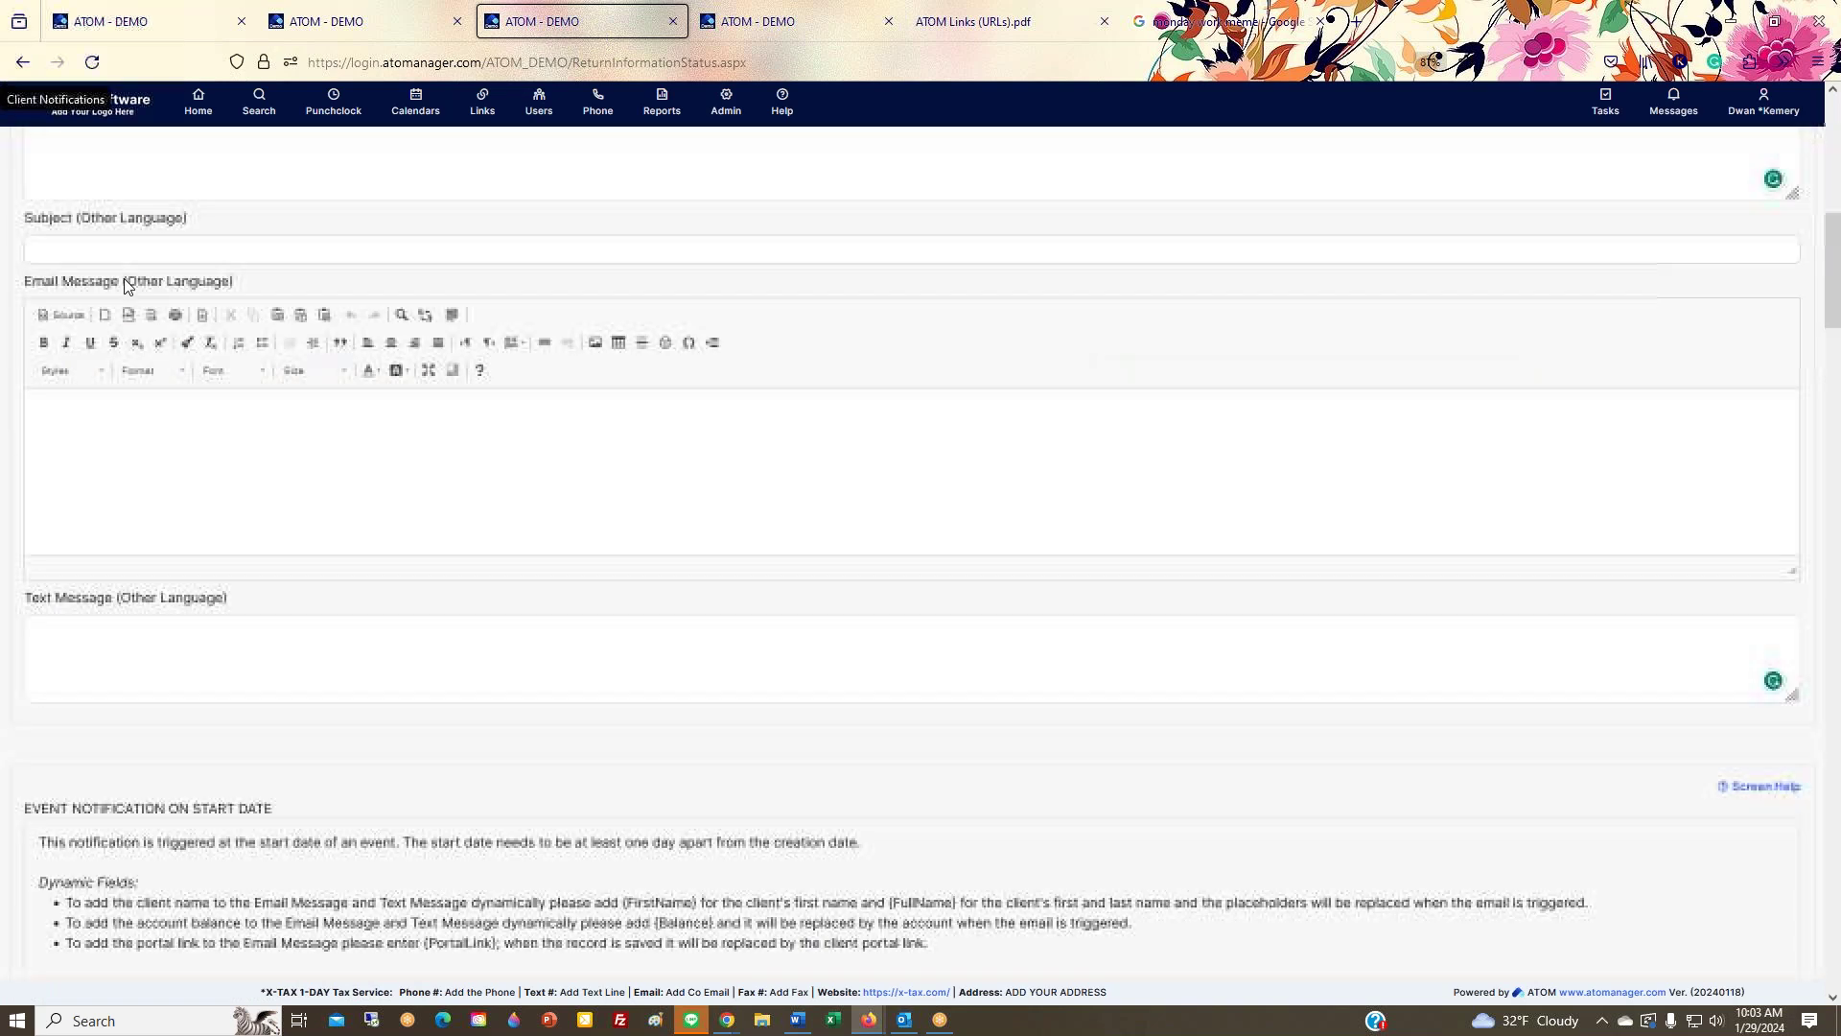
pyautogui.click(69, 177)
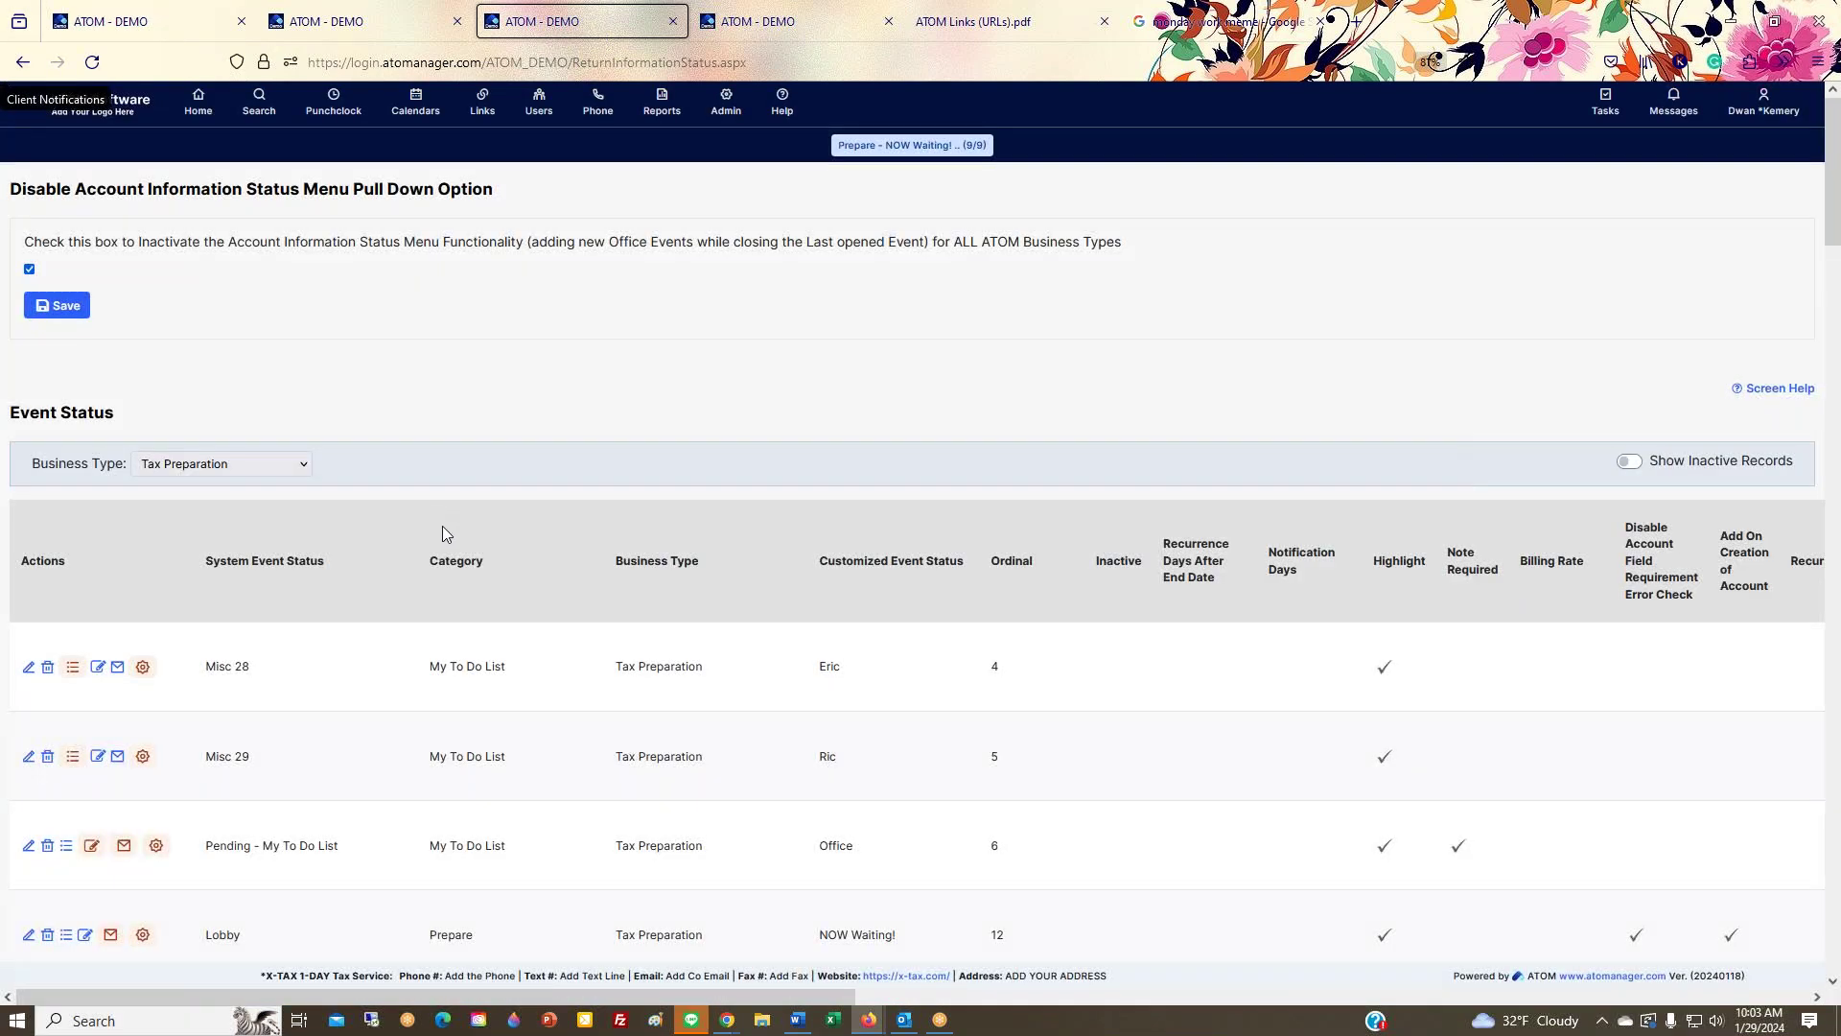
# Step: Review the Category column, noting Misc 28's My To Do List, then show the overview dashboard
pyautogui.scroll(-3, 441, 526)
pyautogui.moveTo(430, 375); pyautogui.dragTo(561, 417)
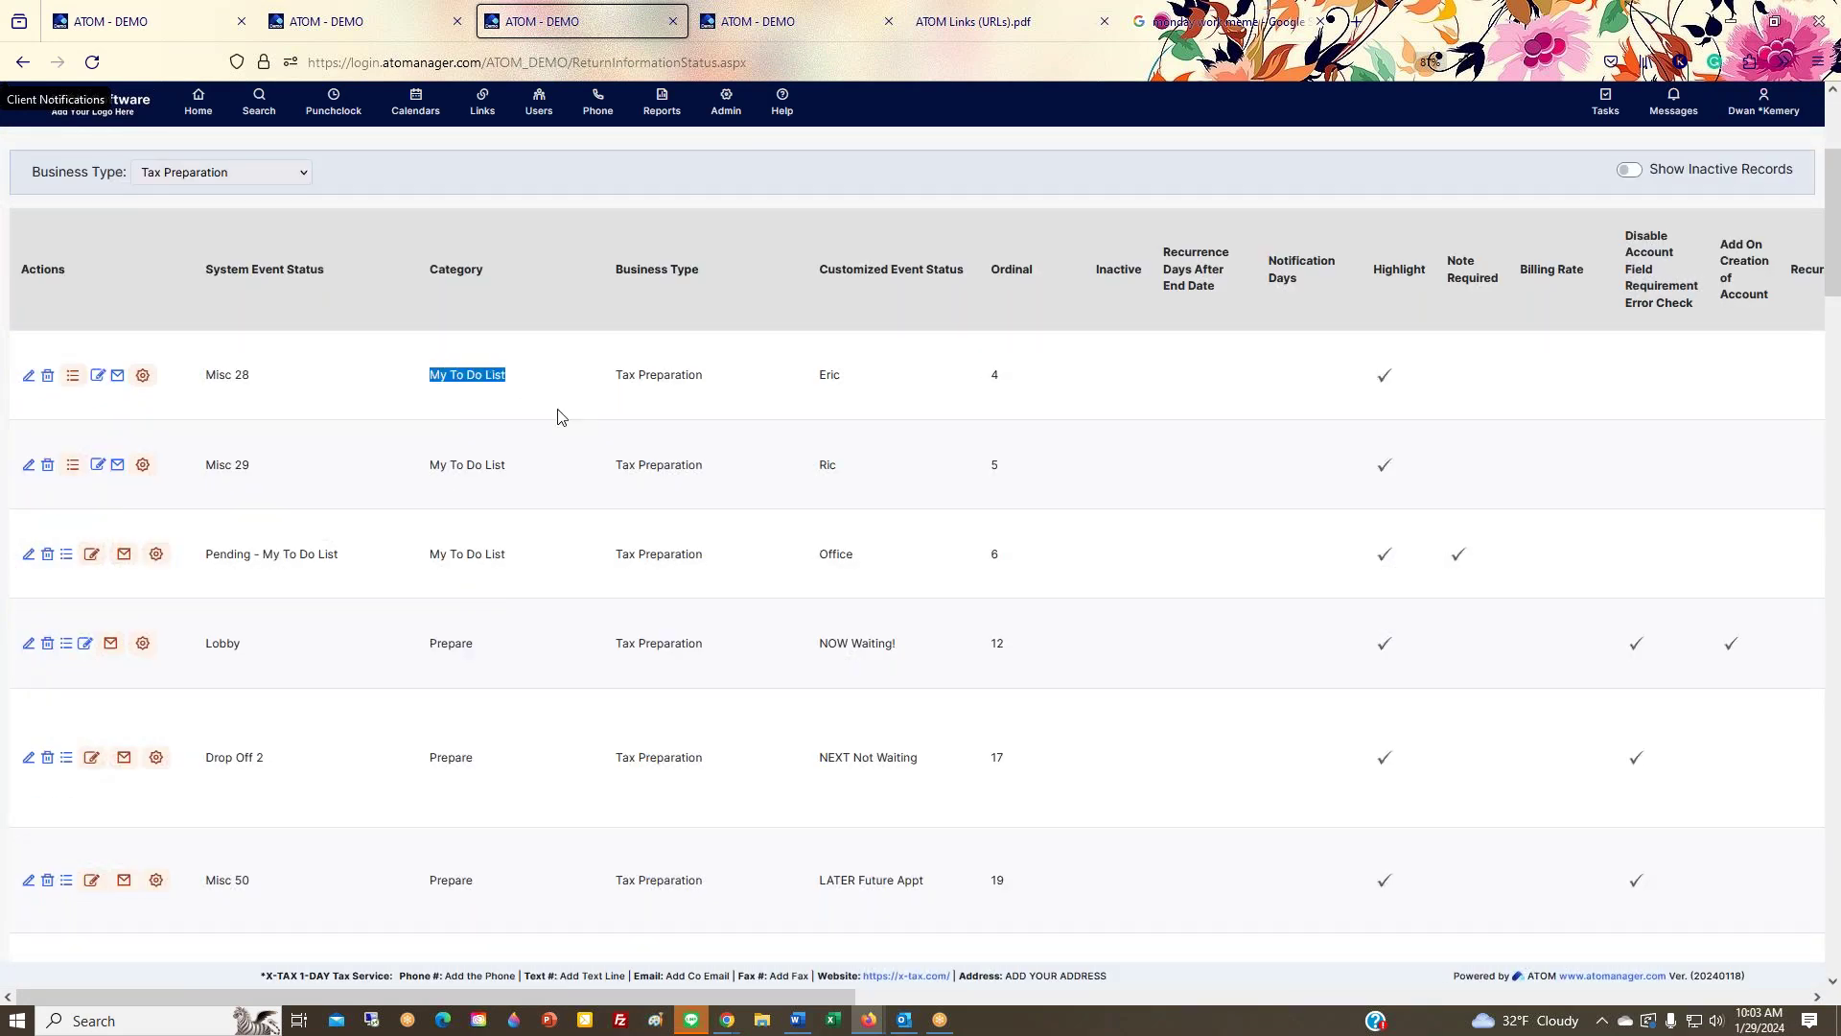
pyautogui.click(415, 263)
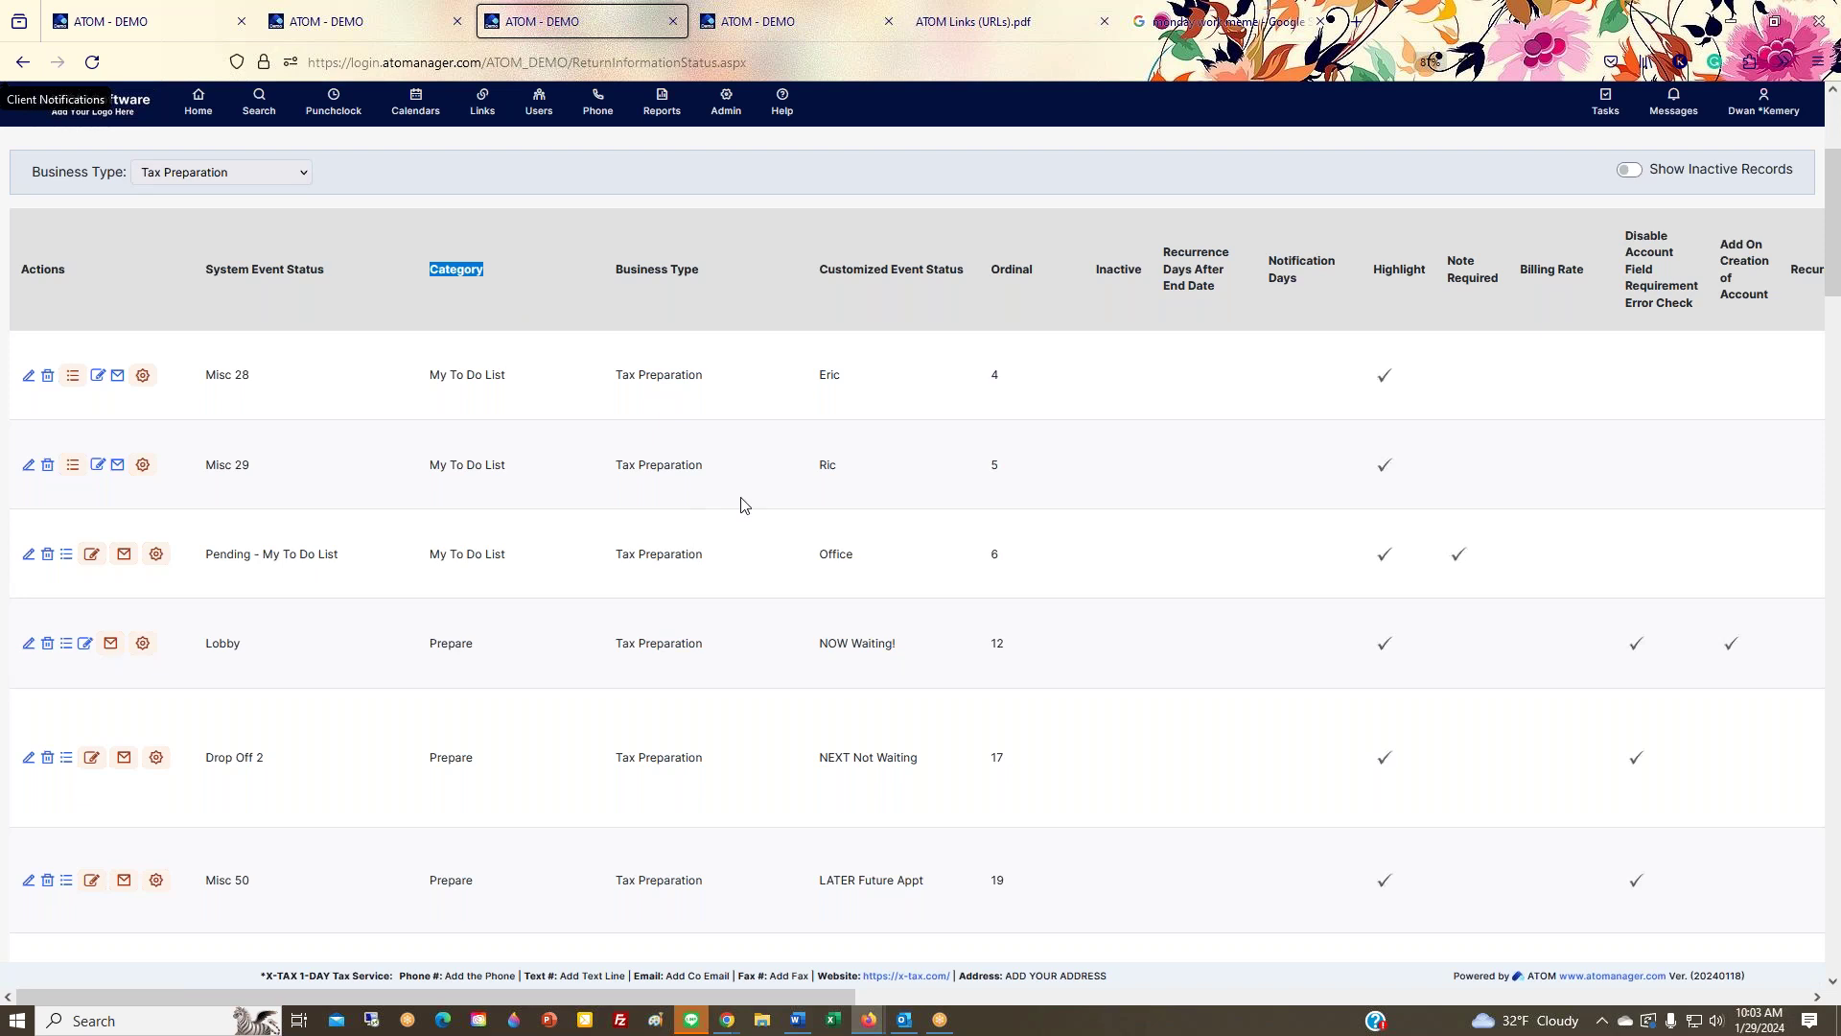
pyautogui.scroll(-6, 795, 464)
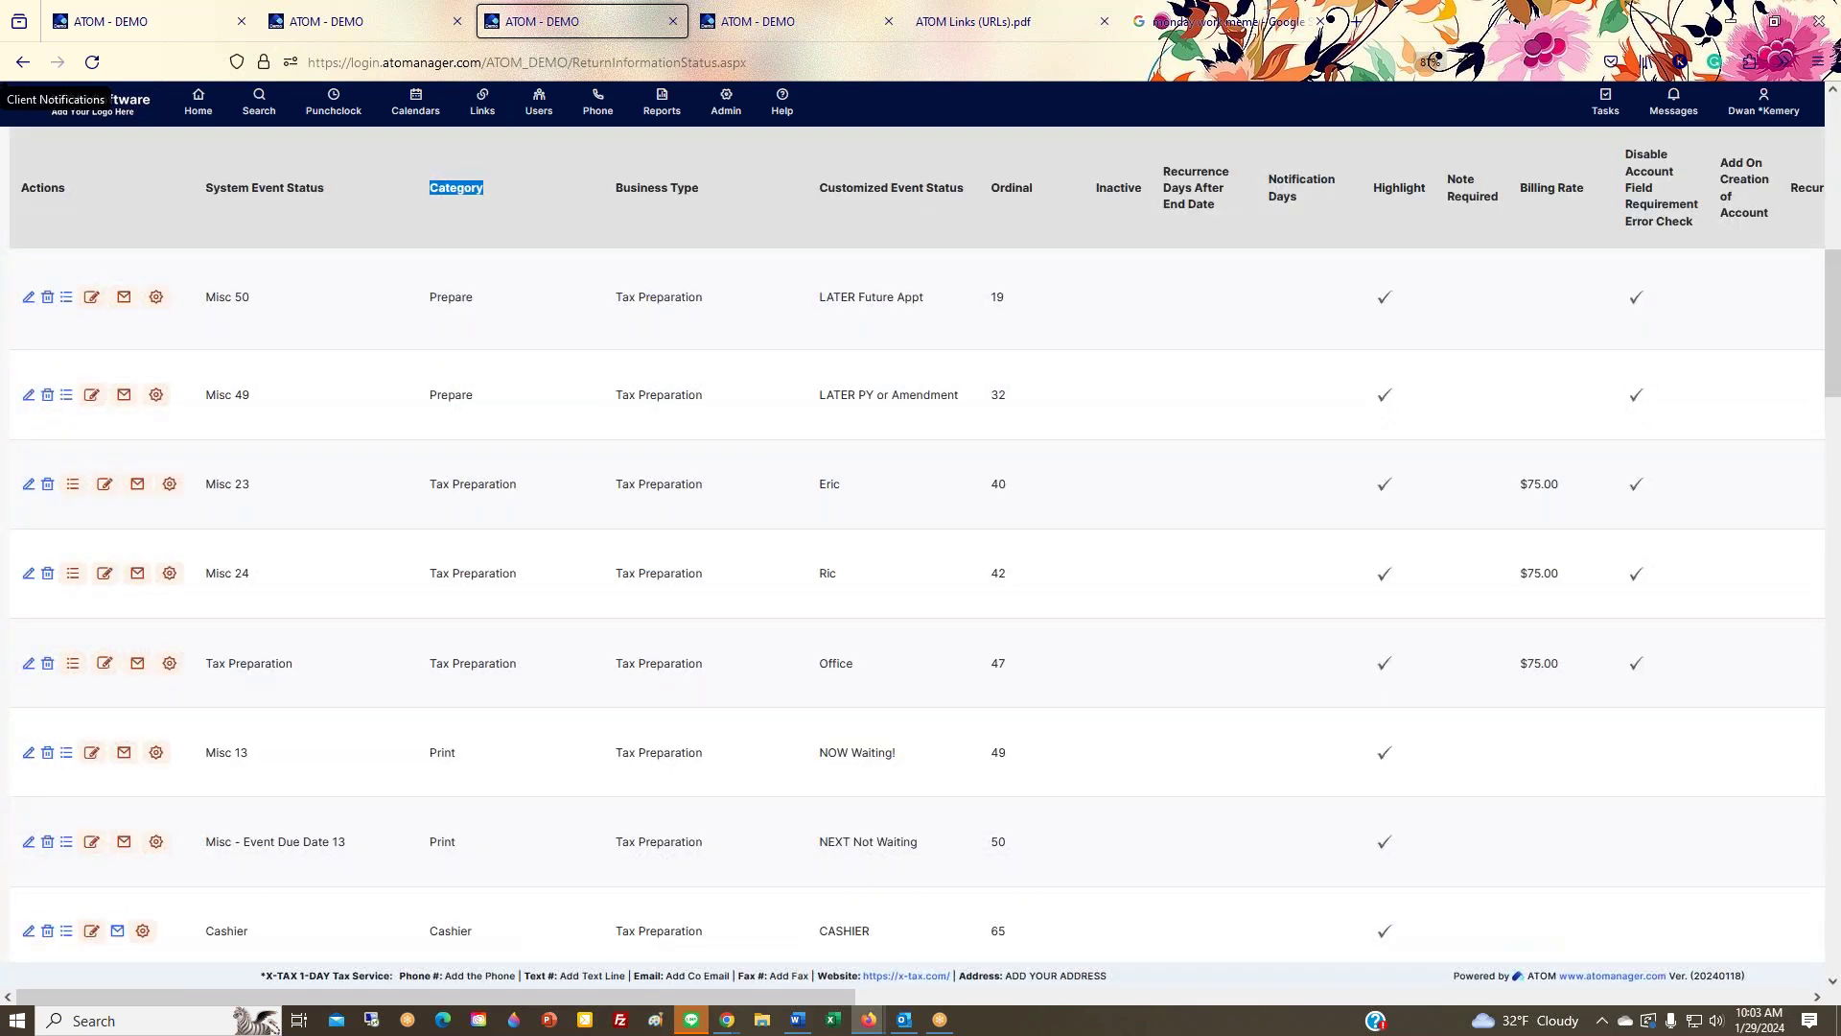
pyautogui.scroll(6, 837, 387)
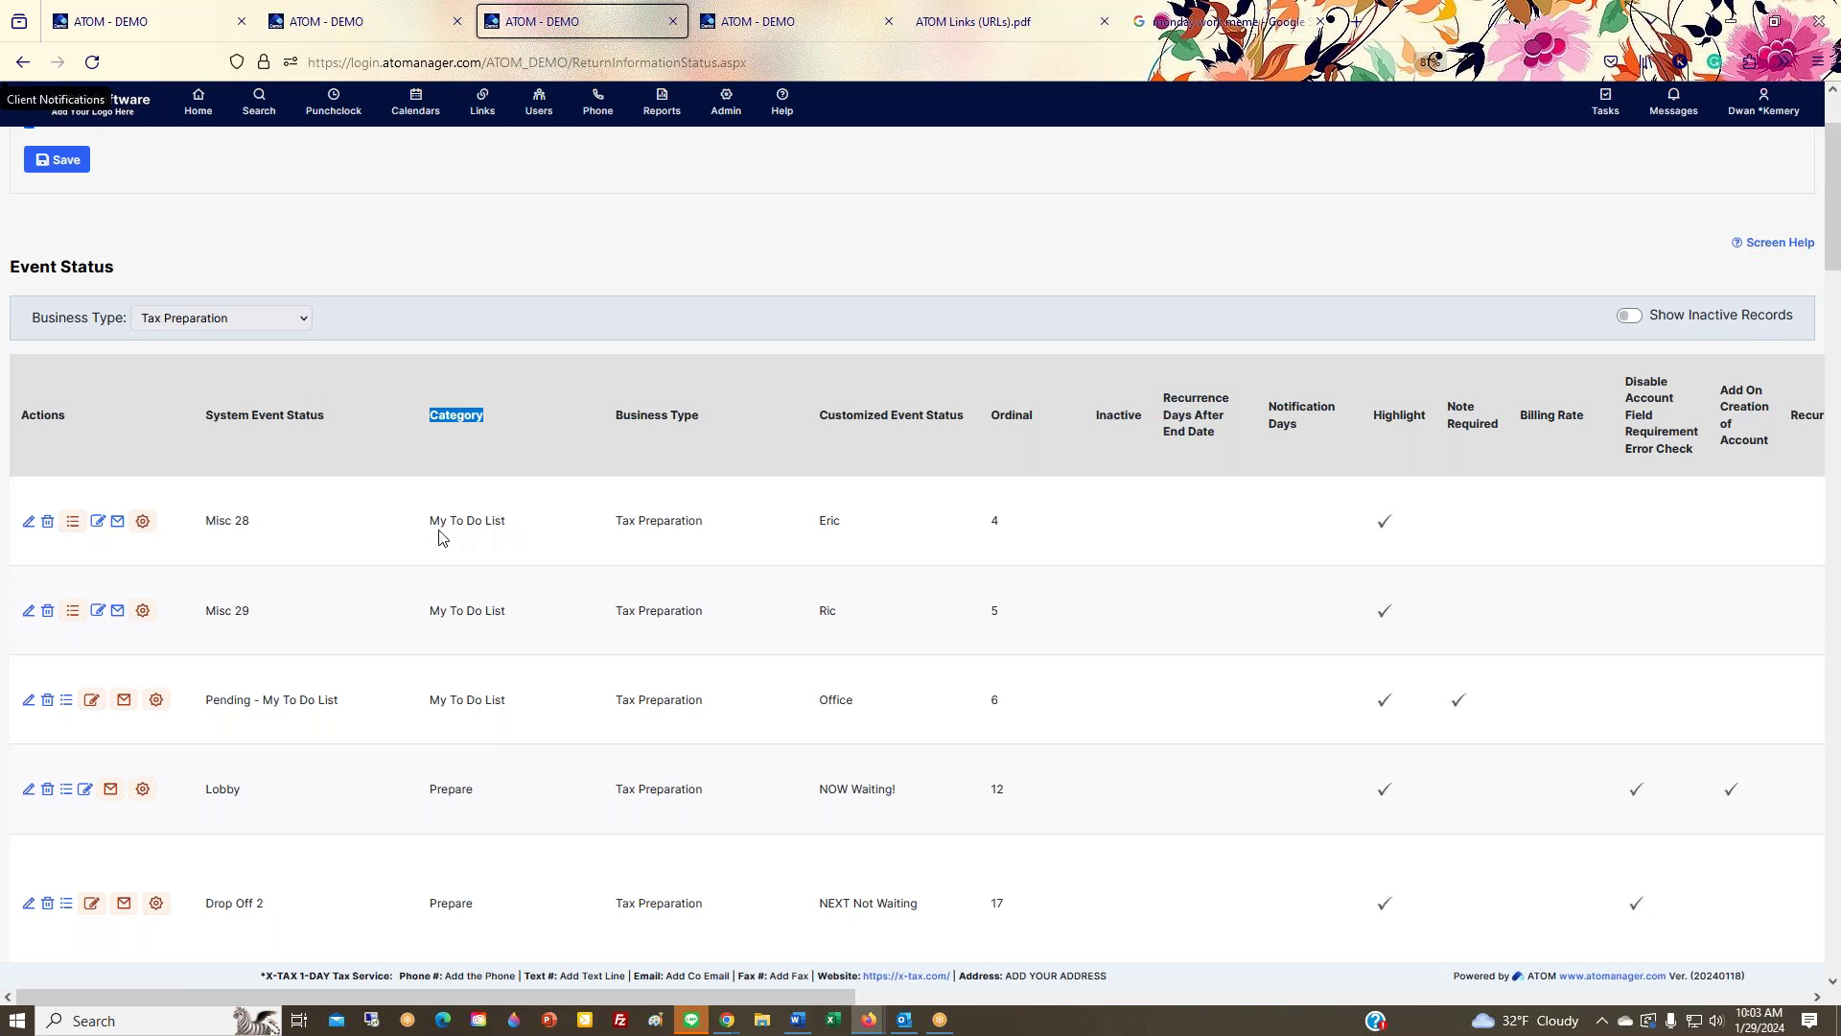
pyautogui.moveTo(428, 523); pyautogui.dragTo(498, 528)
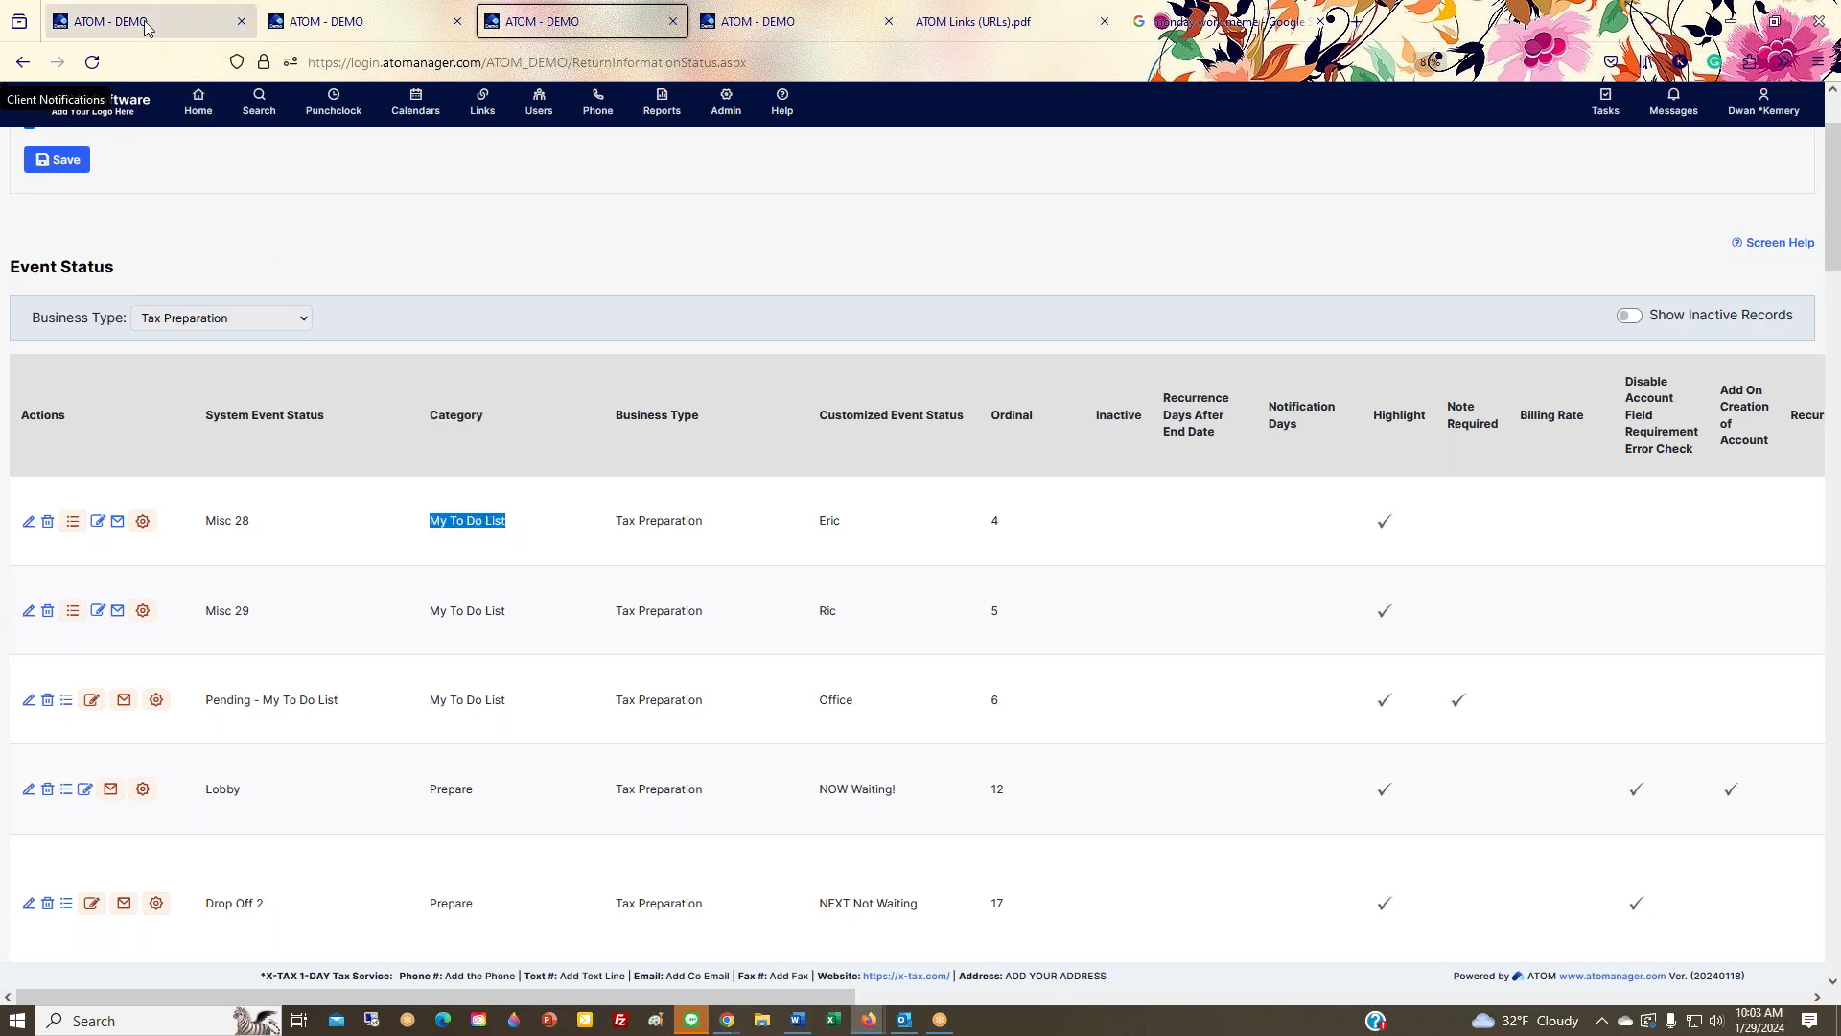
pyautogui.click(144, 21)
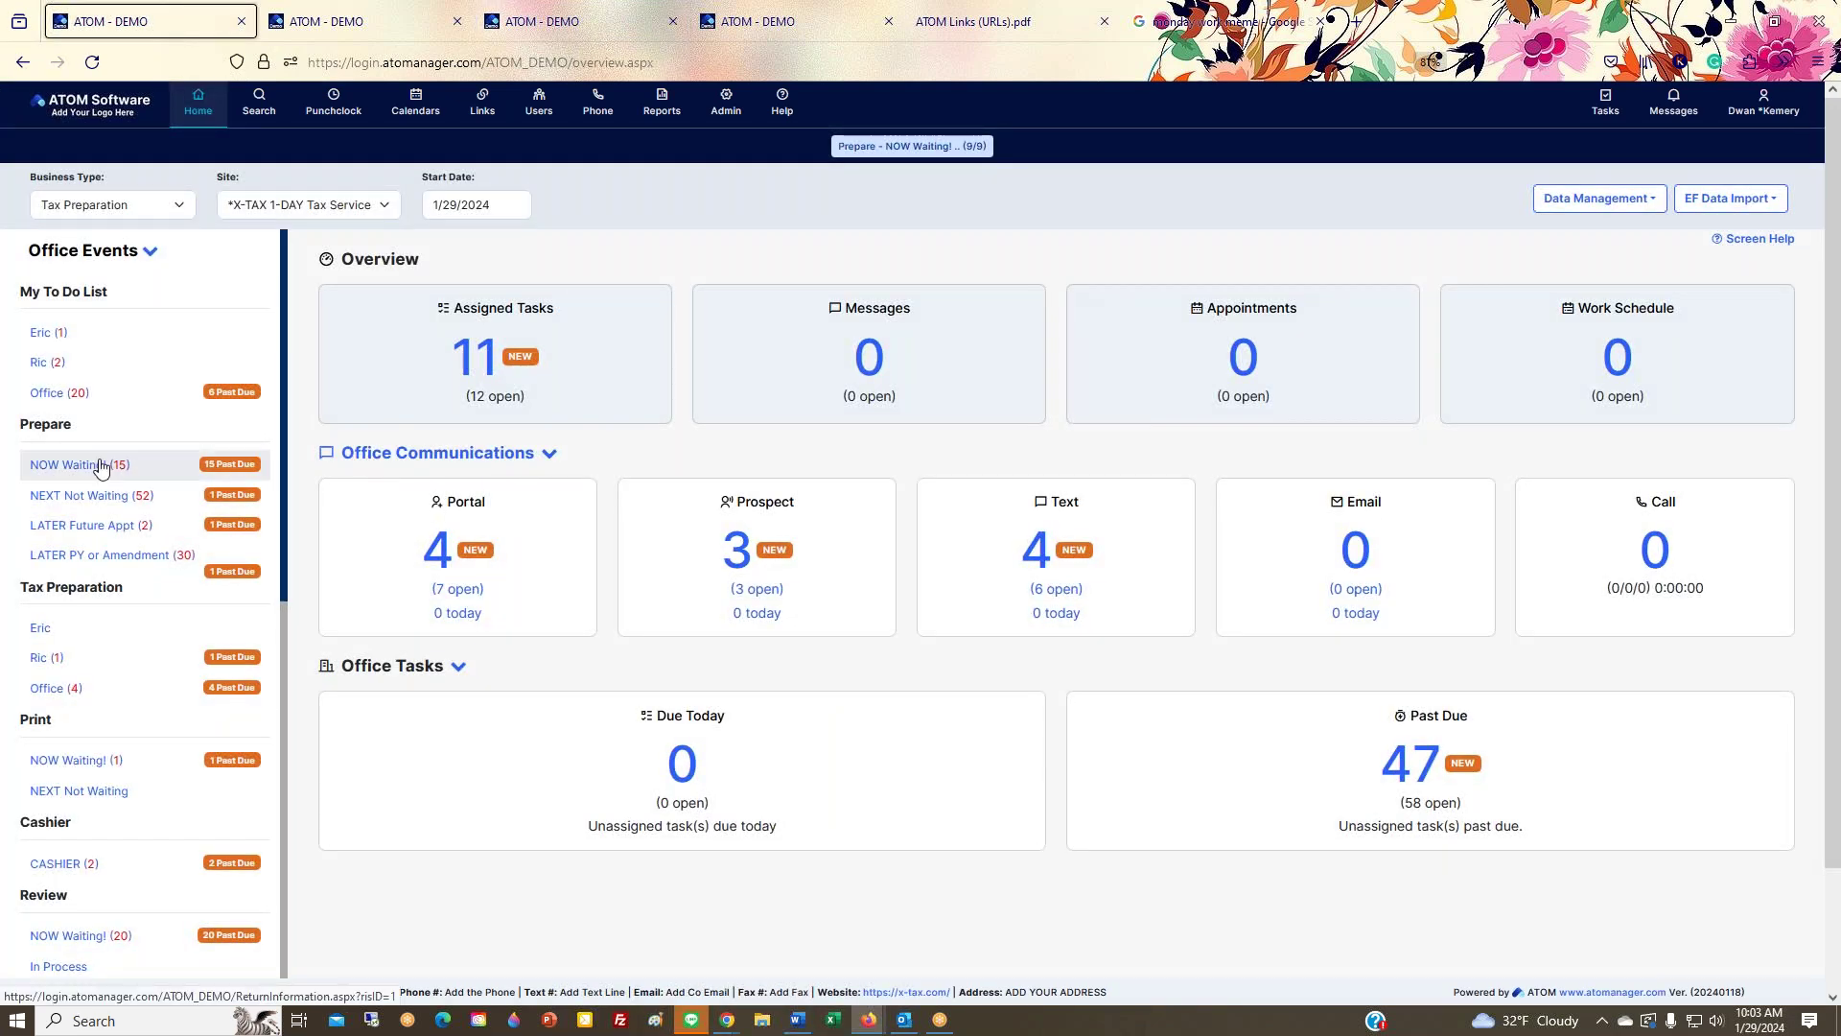
# Step: Open the first Prepare - NOW Waiting! client's contact summary and start adding an event
pyautogui.click(198, 632)
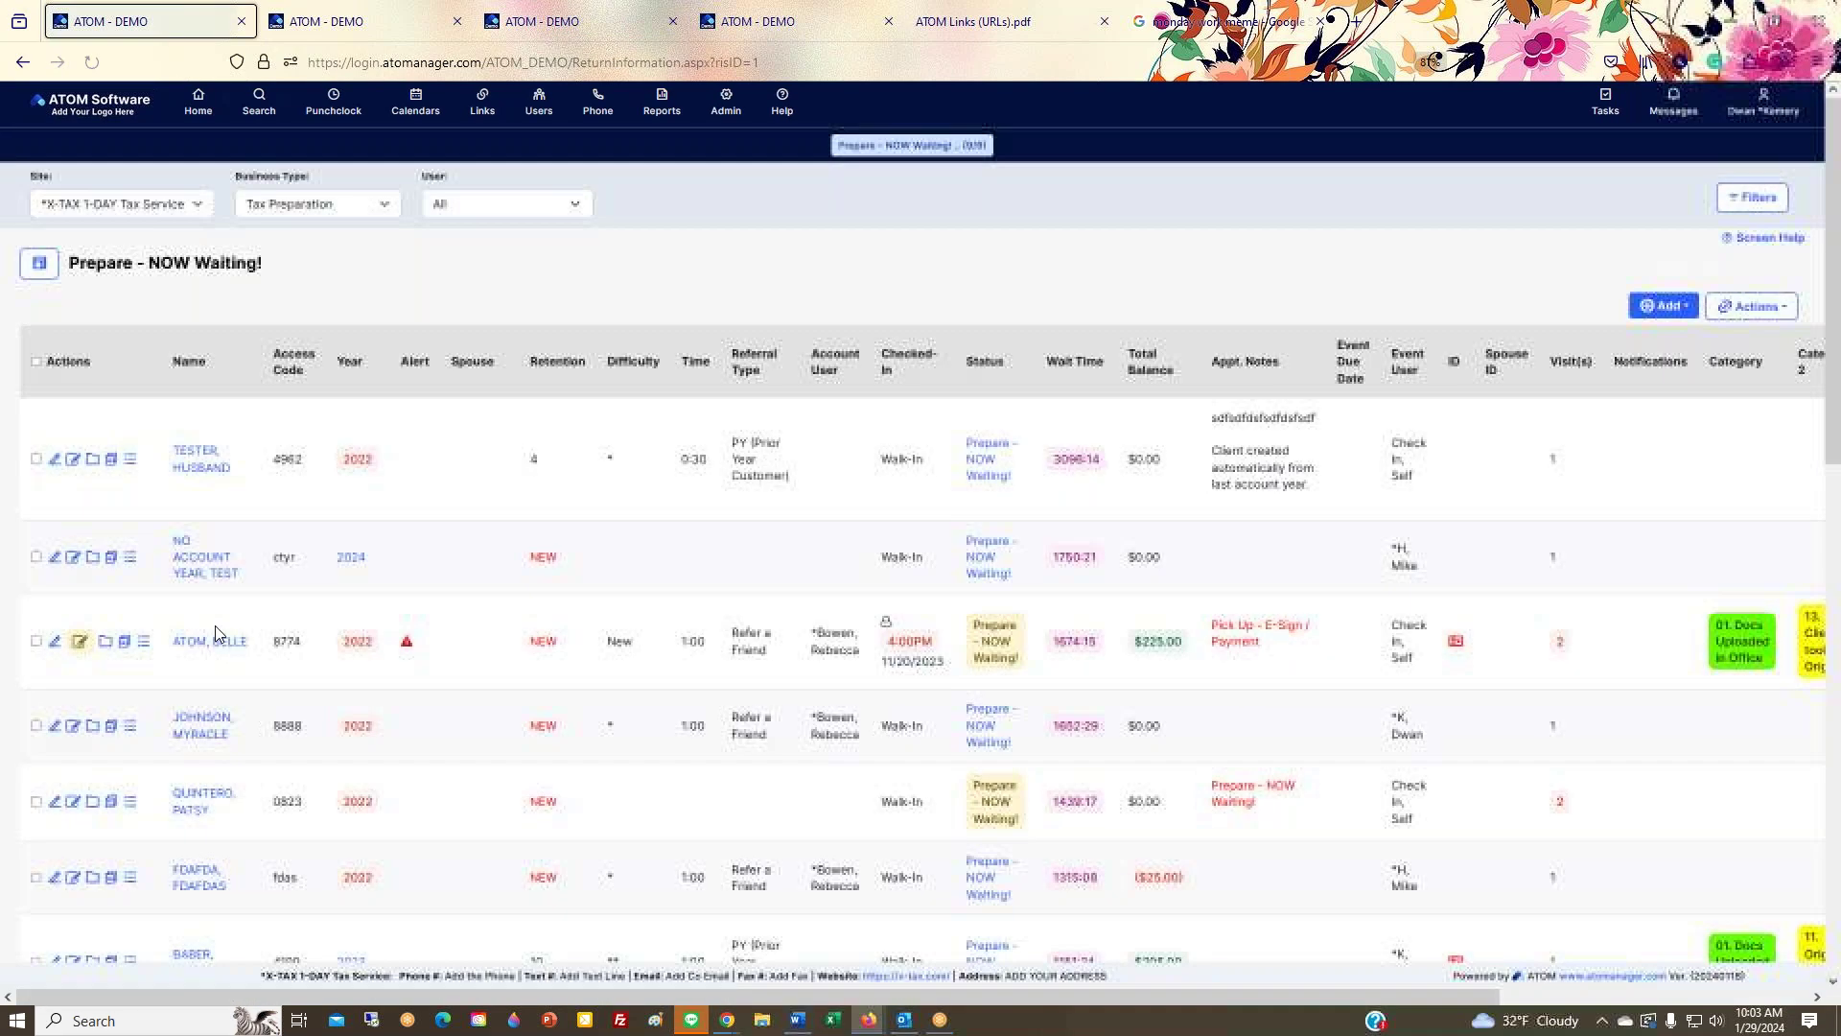
pyautogui.click(210, 481)
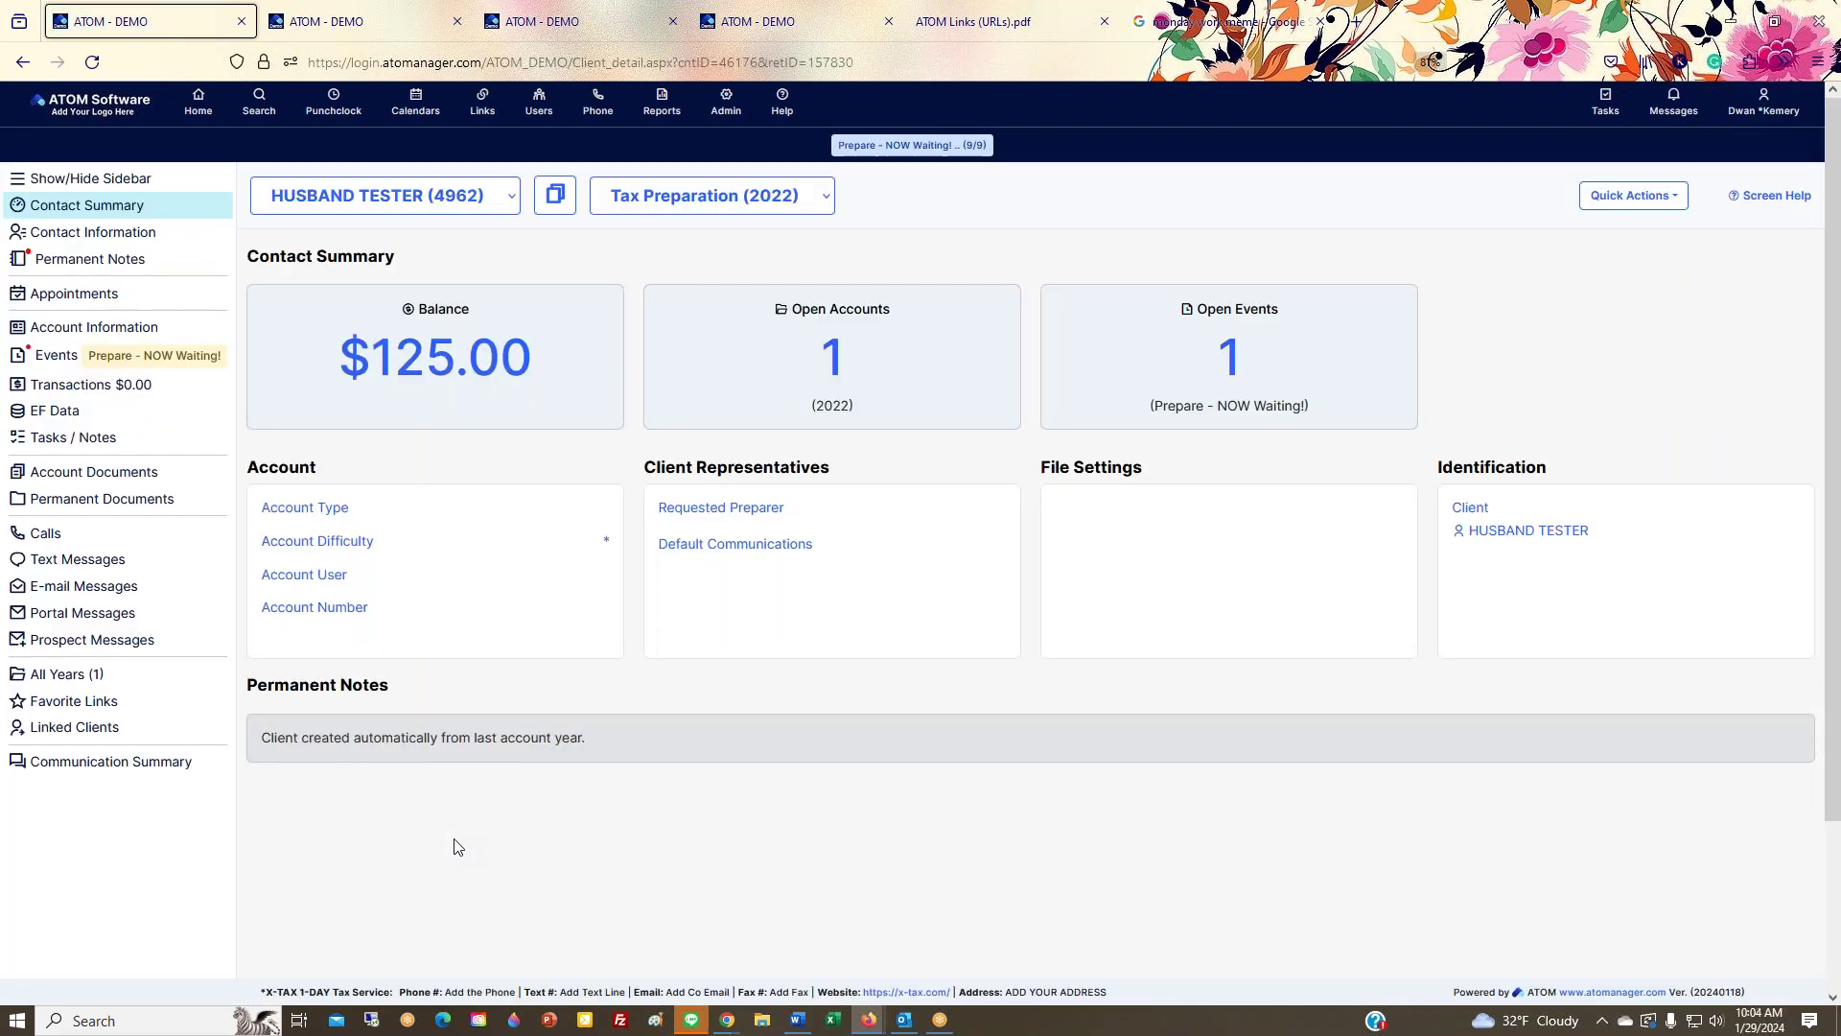
pyautogui.click(1633, 195)
pyautogui.click(1616, 339)
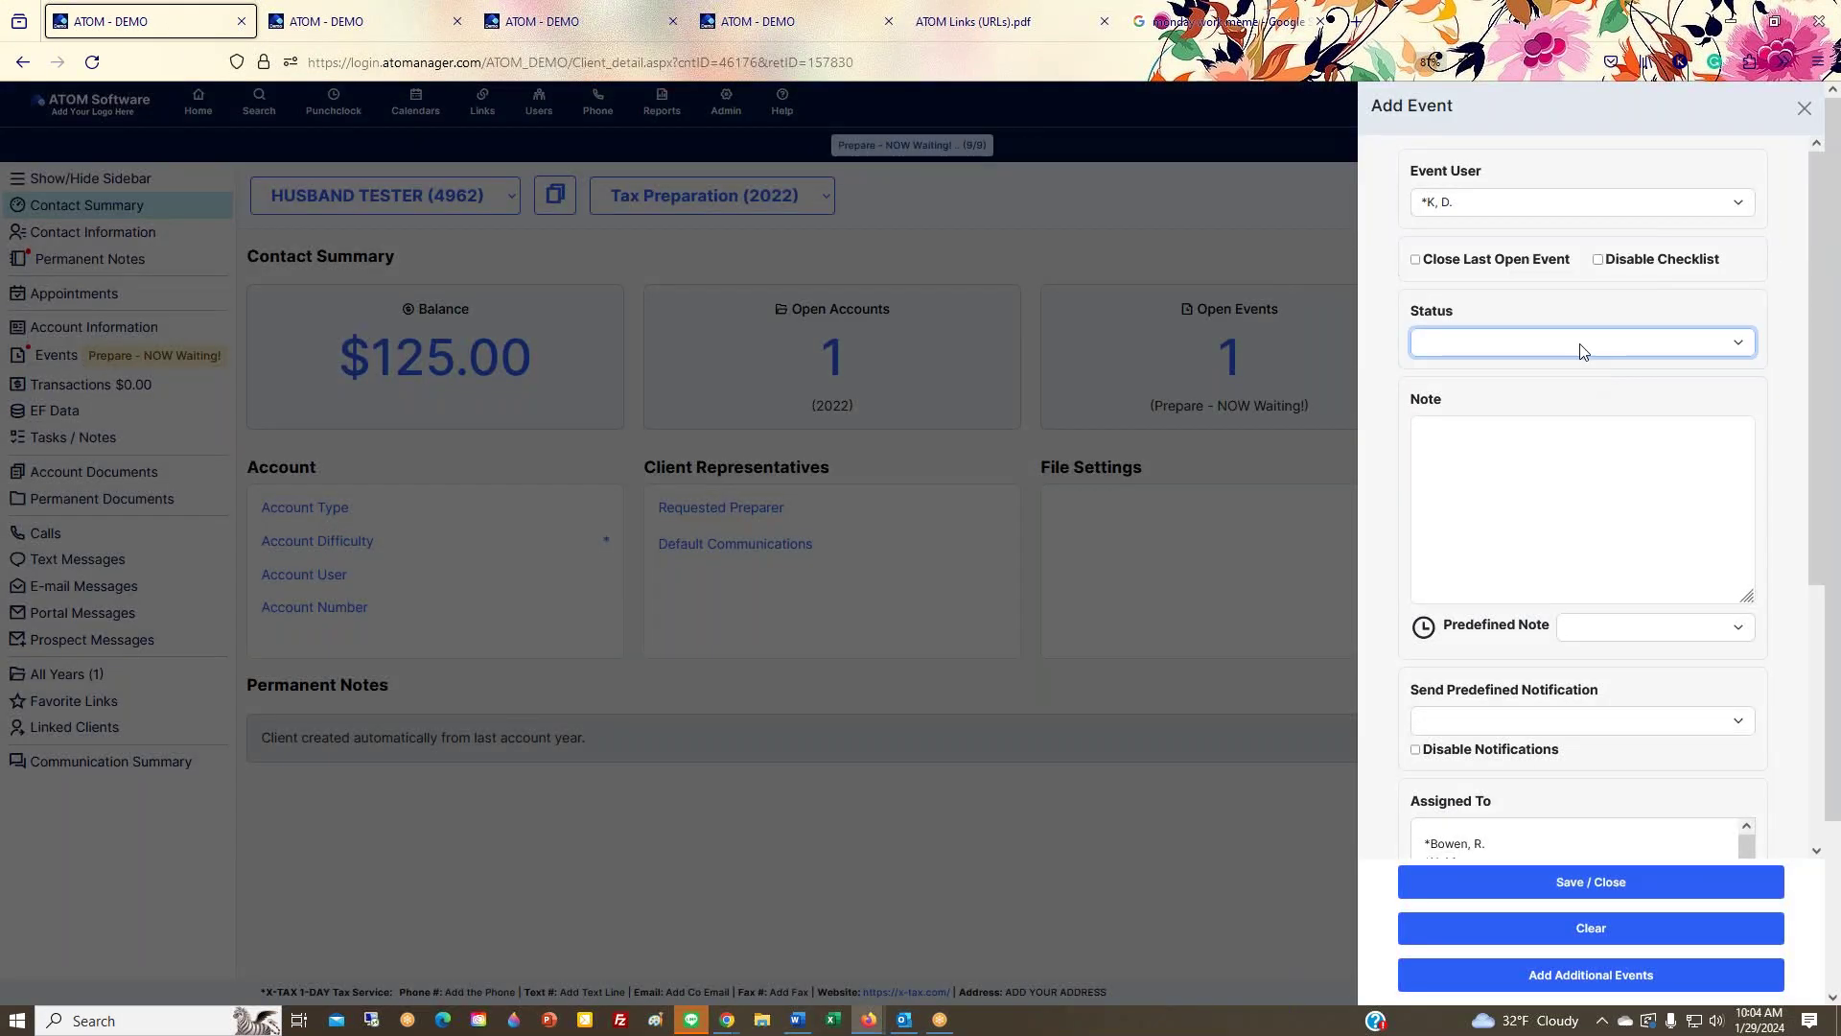
# Step: Browse the available event statuses and close the list without choosing one
pyautogui.click(1582, 347)
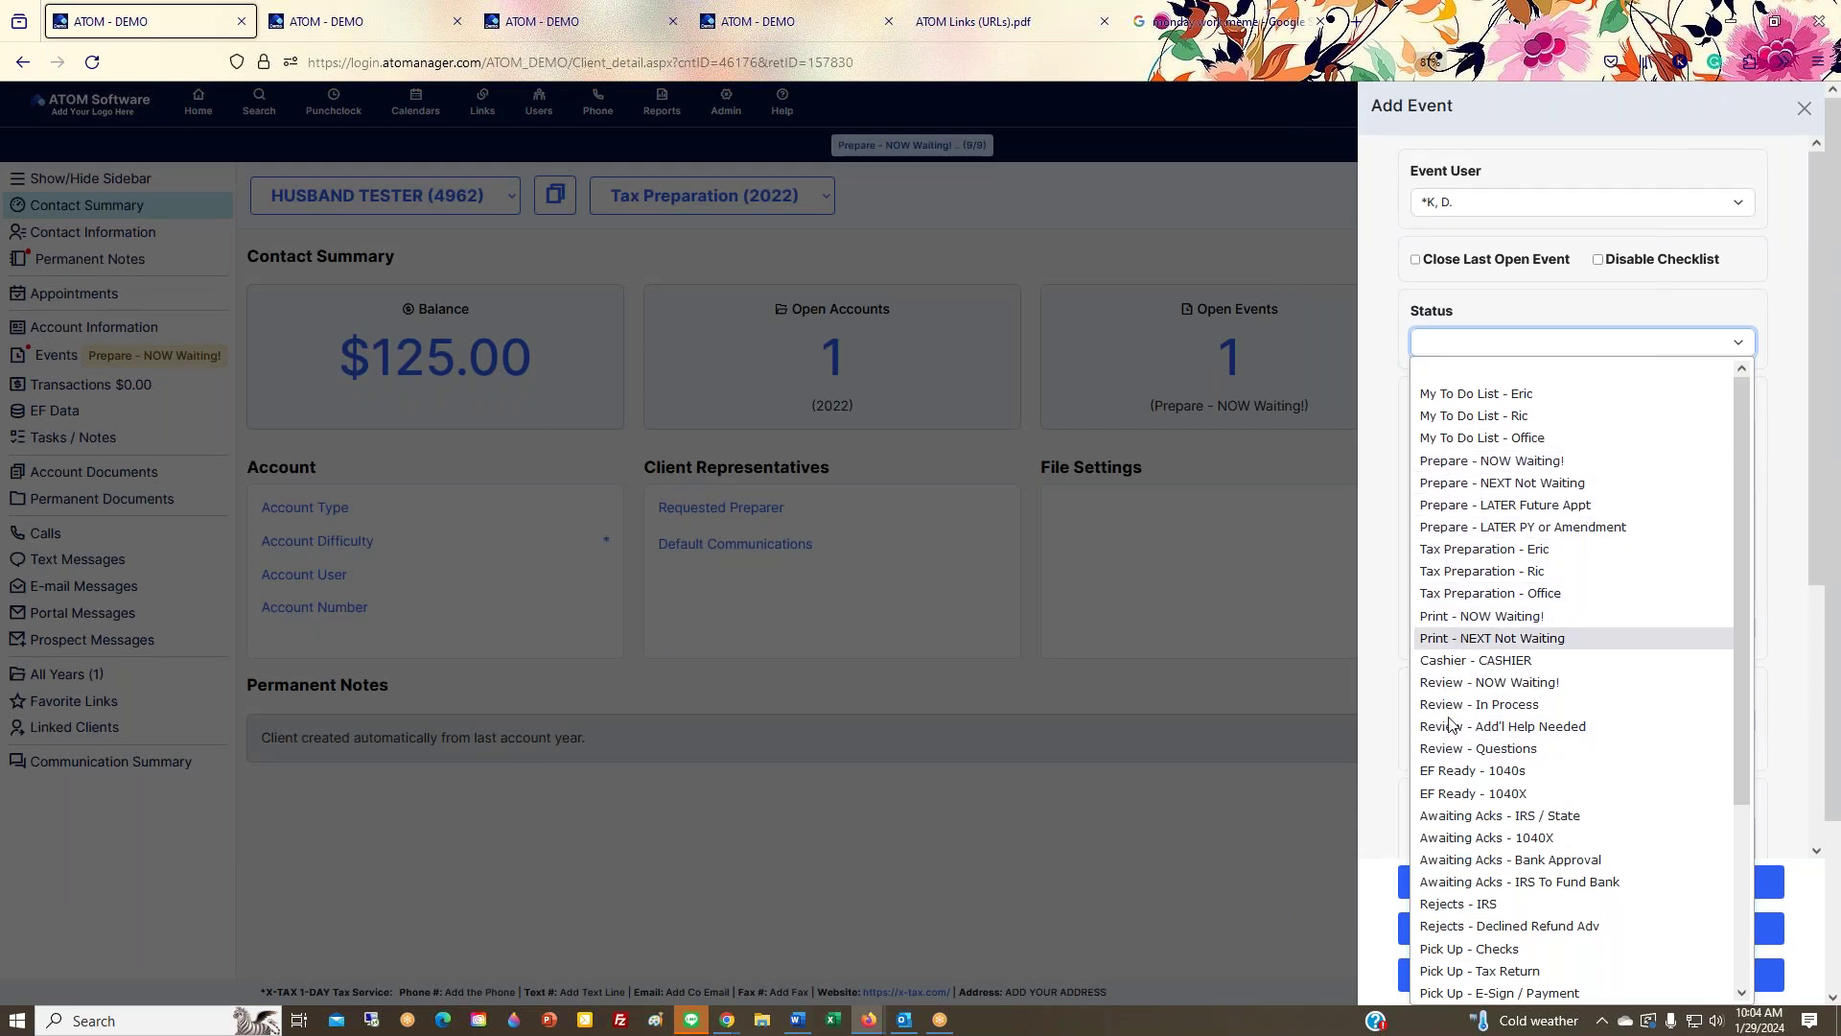
pyautogui.scroll(-3, 1457, 638)
pyautogui.click(61, 359)
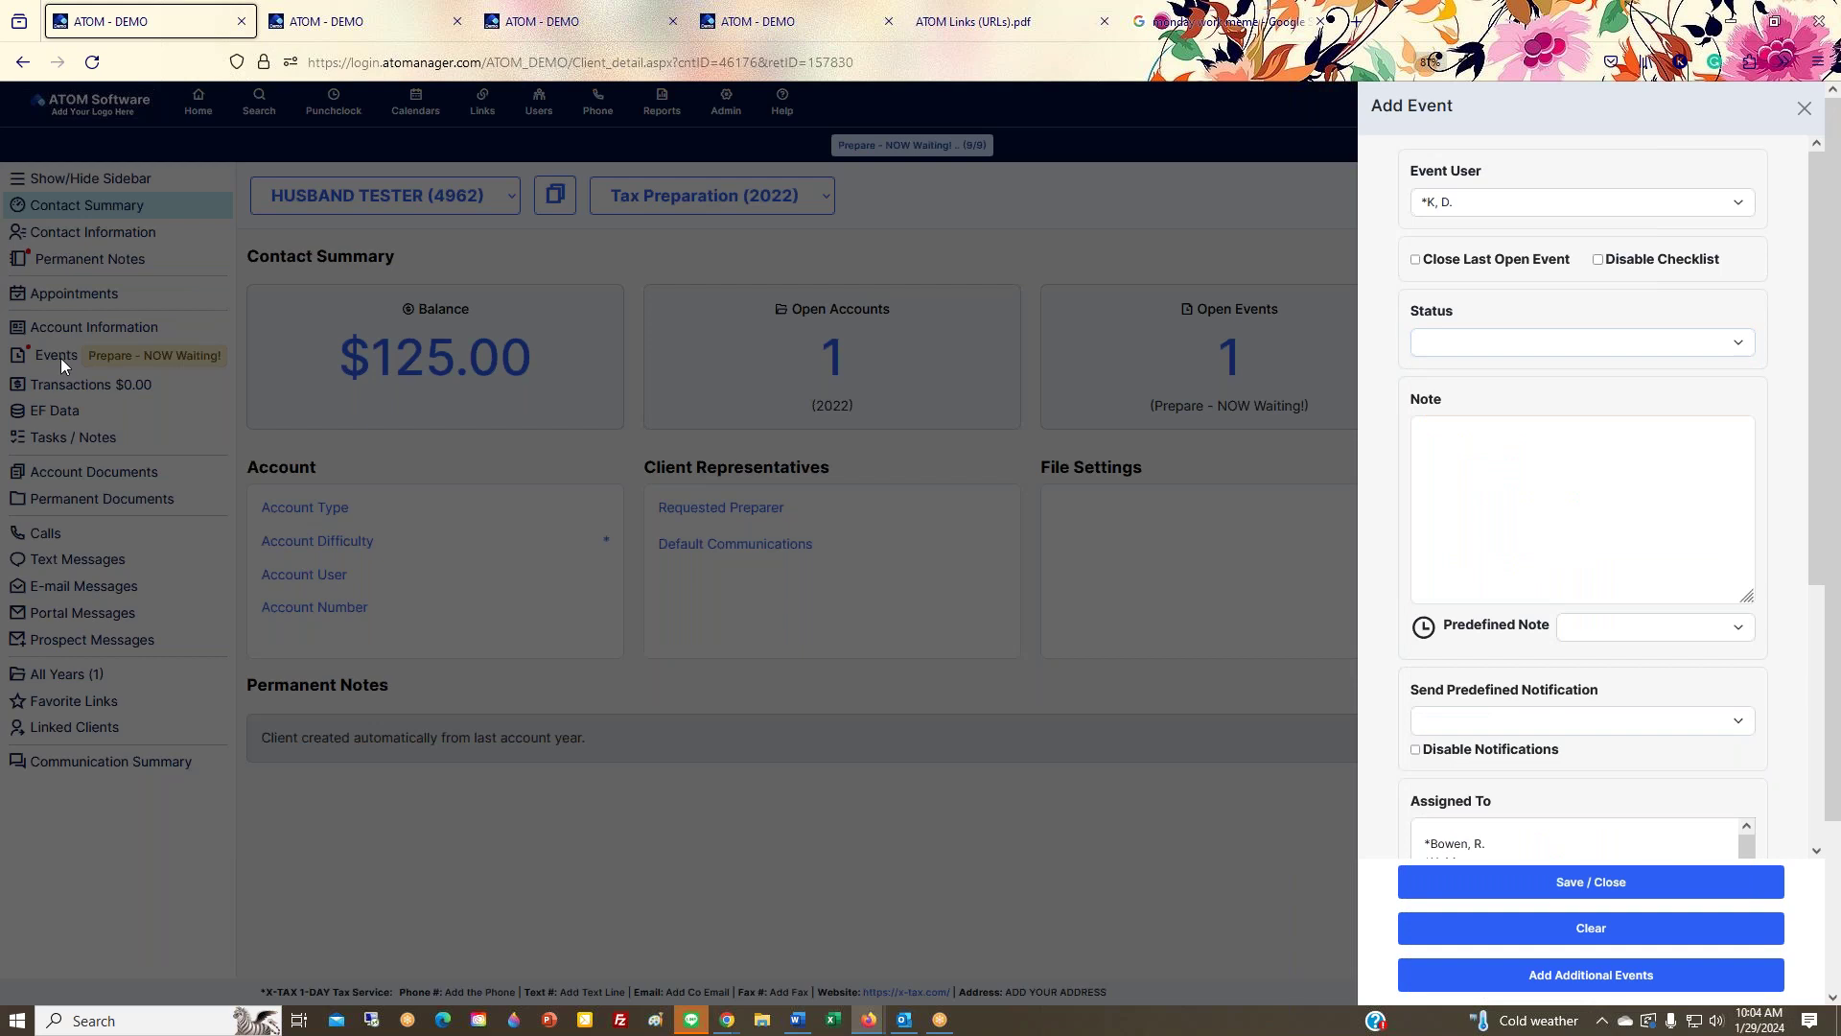
# Step: Load the client's Events view showing its single open Tax Preparation 2022 event
pyautogui.click(52, 362)
pyautogui.click(52, 363)
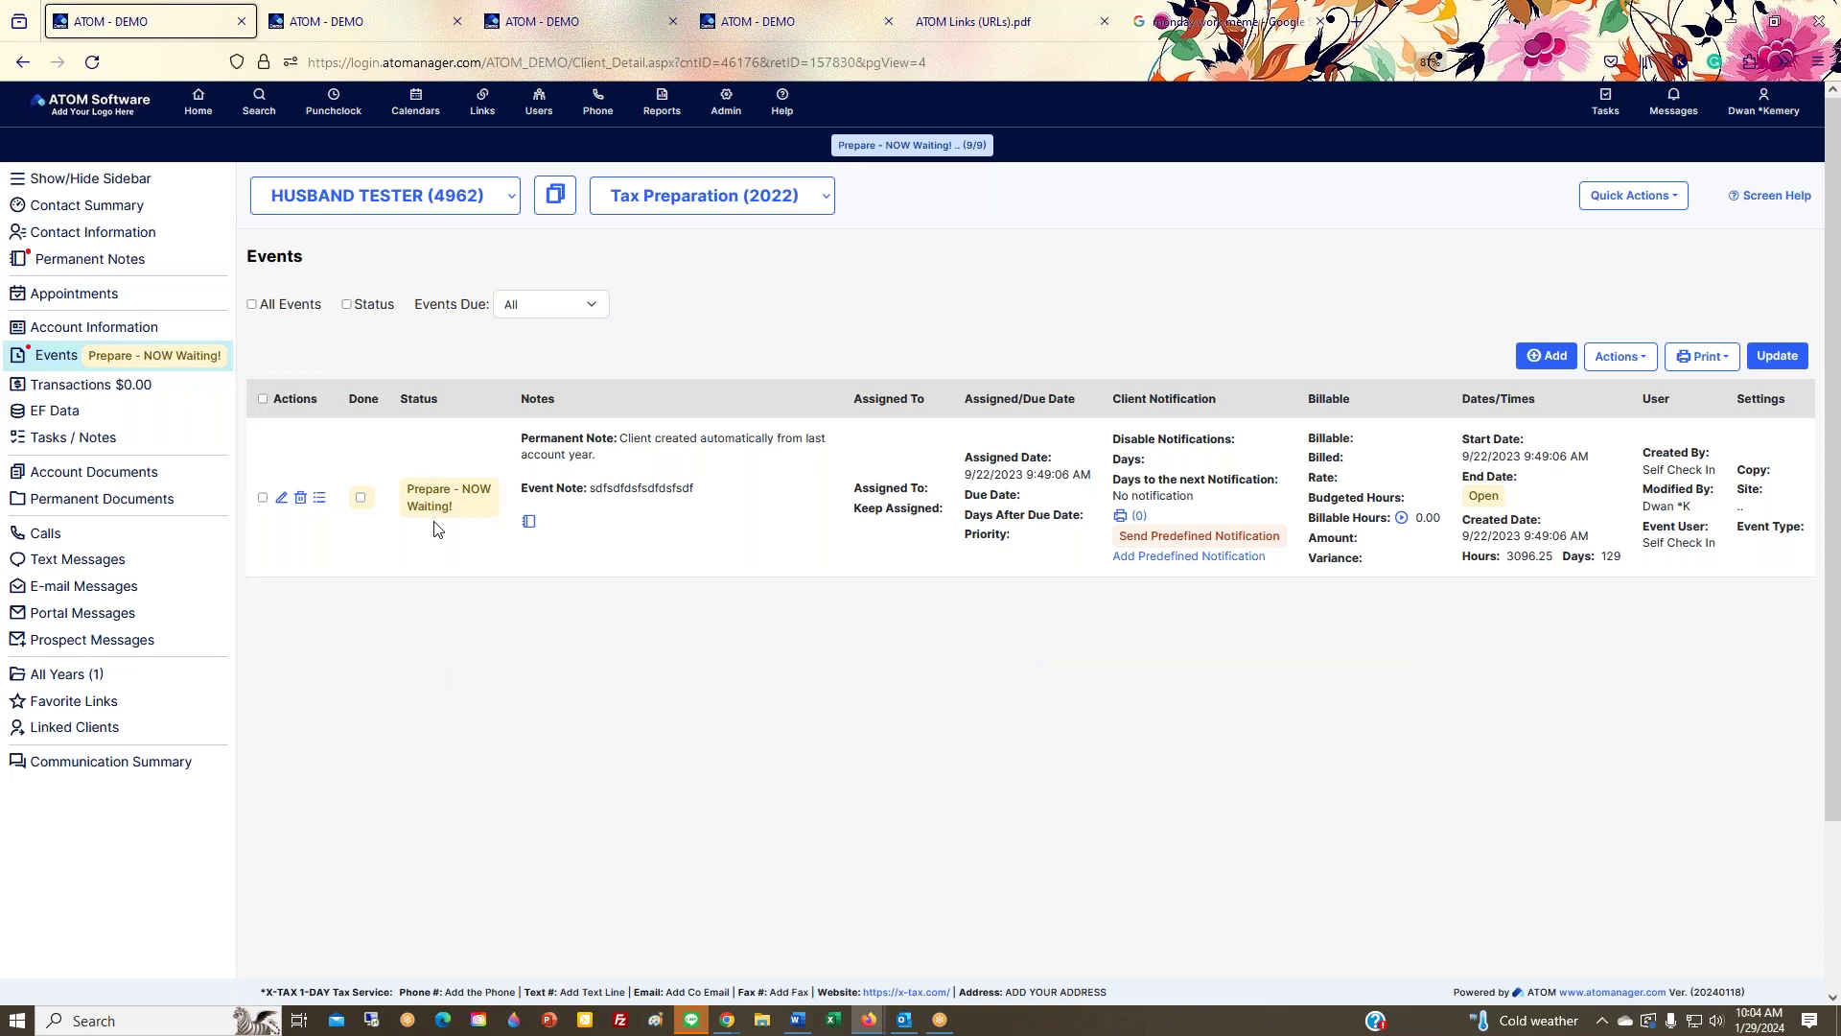
pyautogui.click(726, 105)
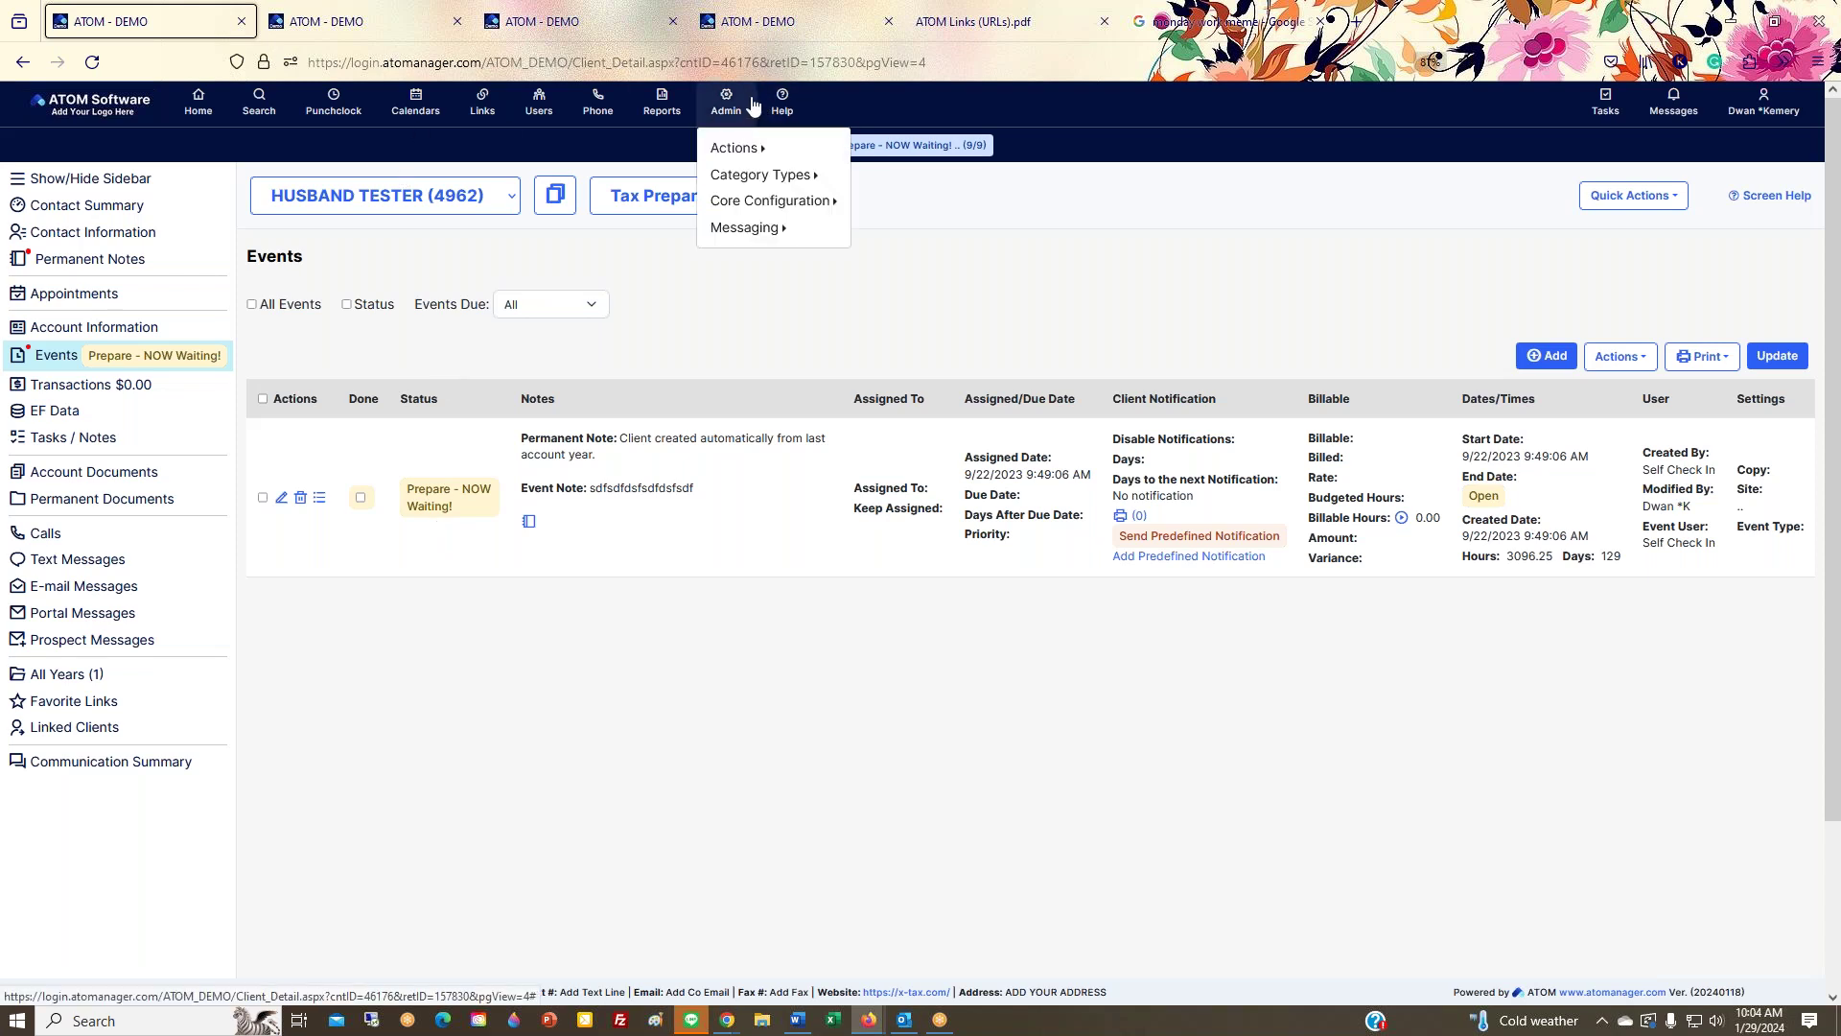
pyautogui.click(781, 31)
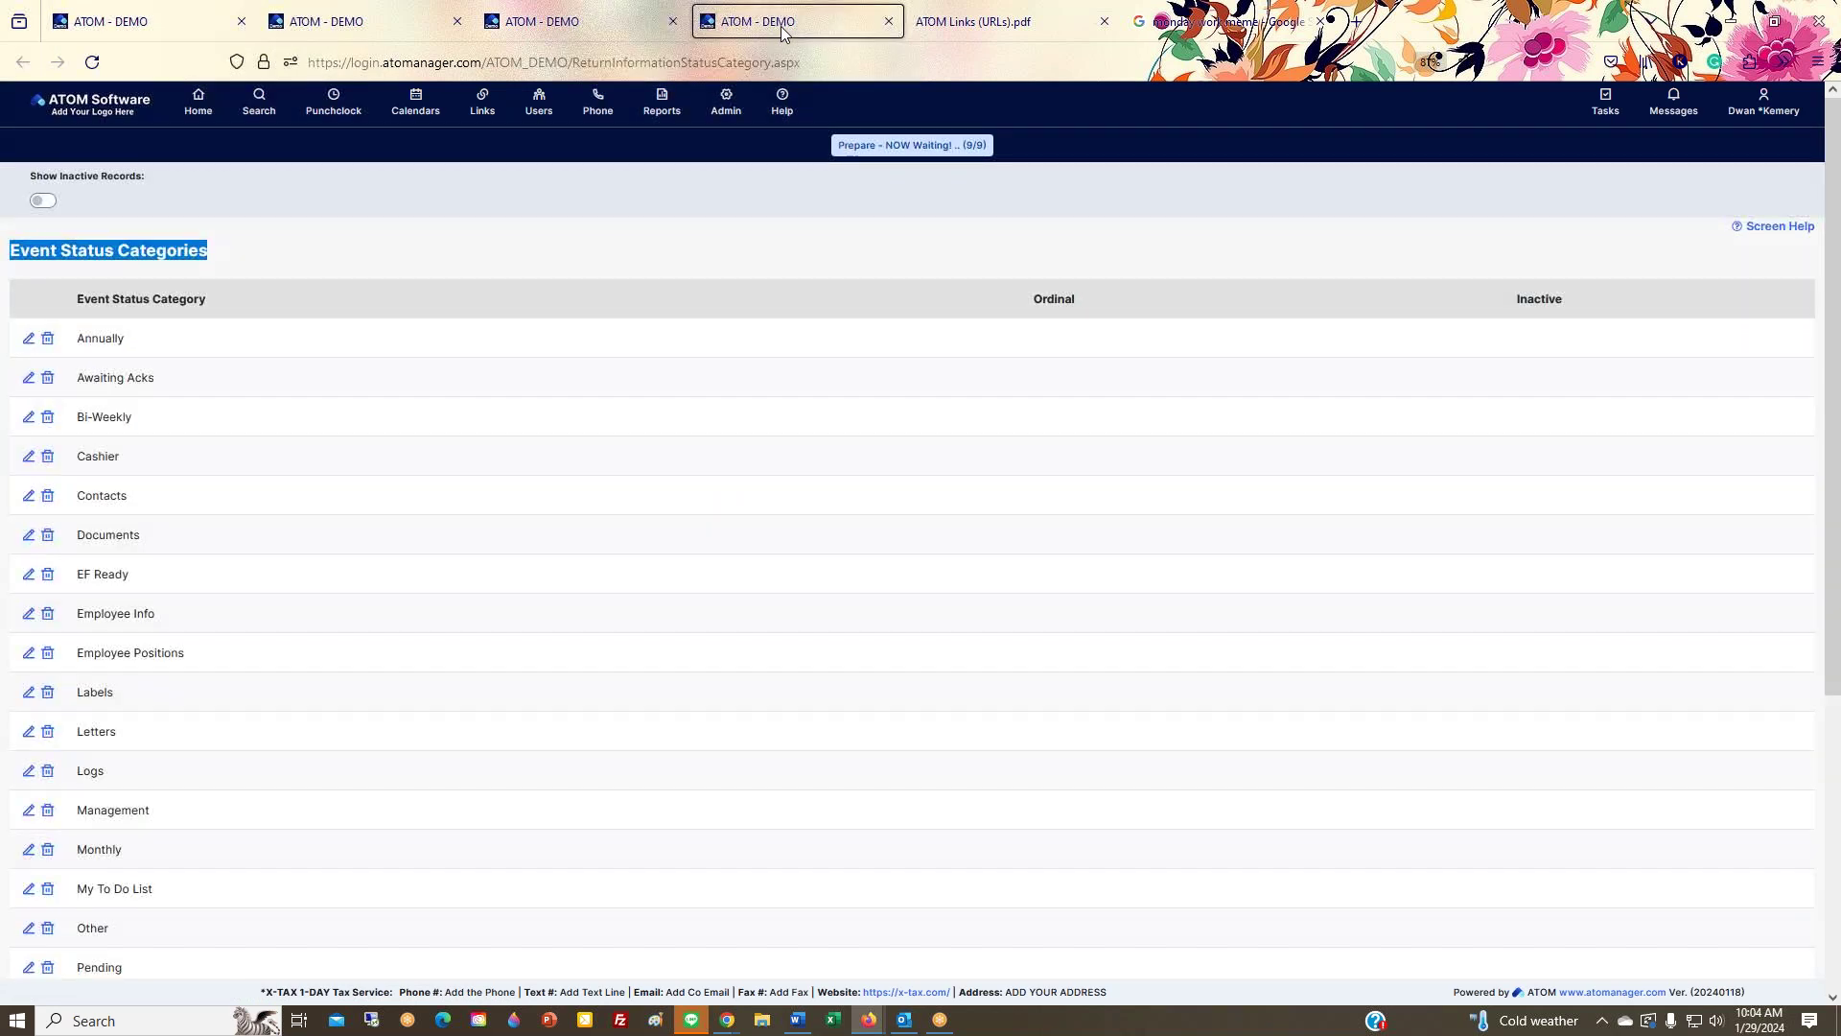
pyautogui.click(596, 19)
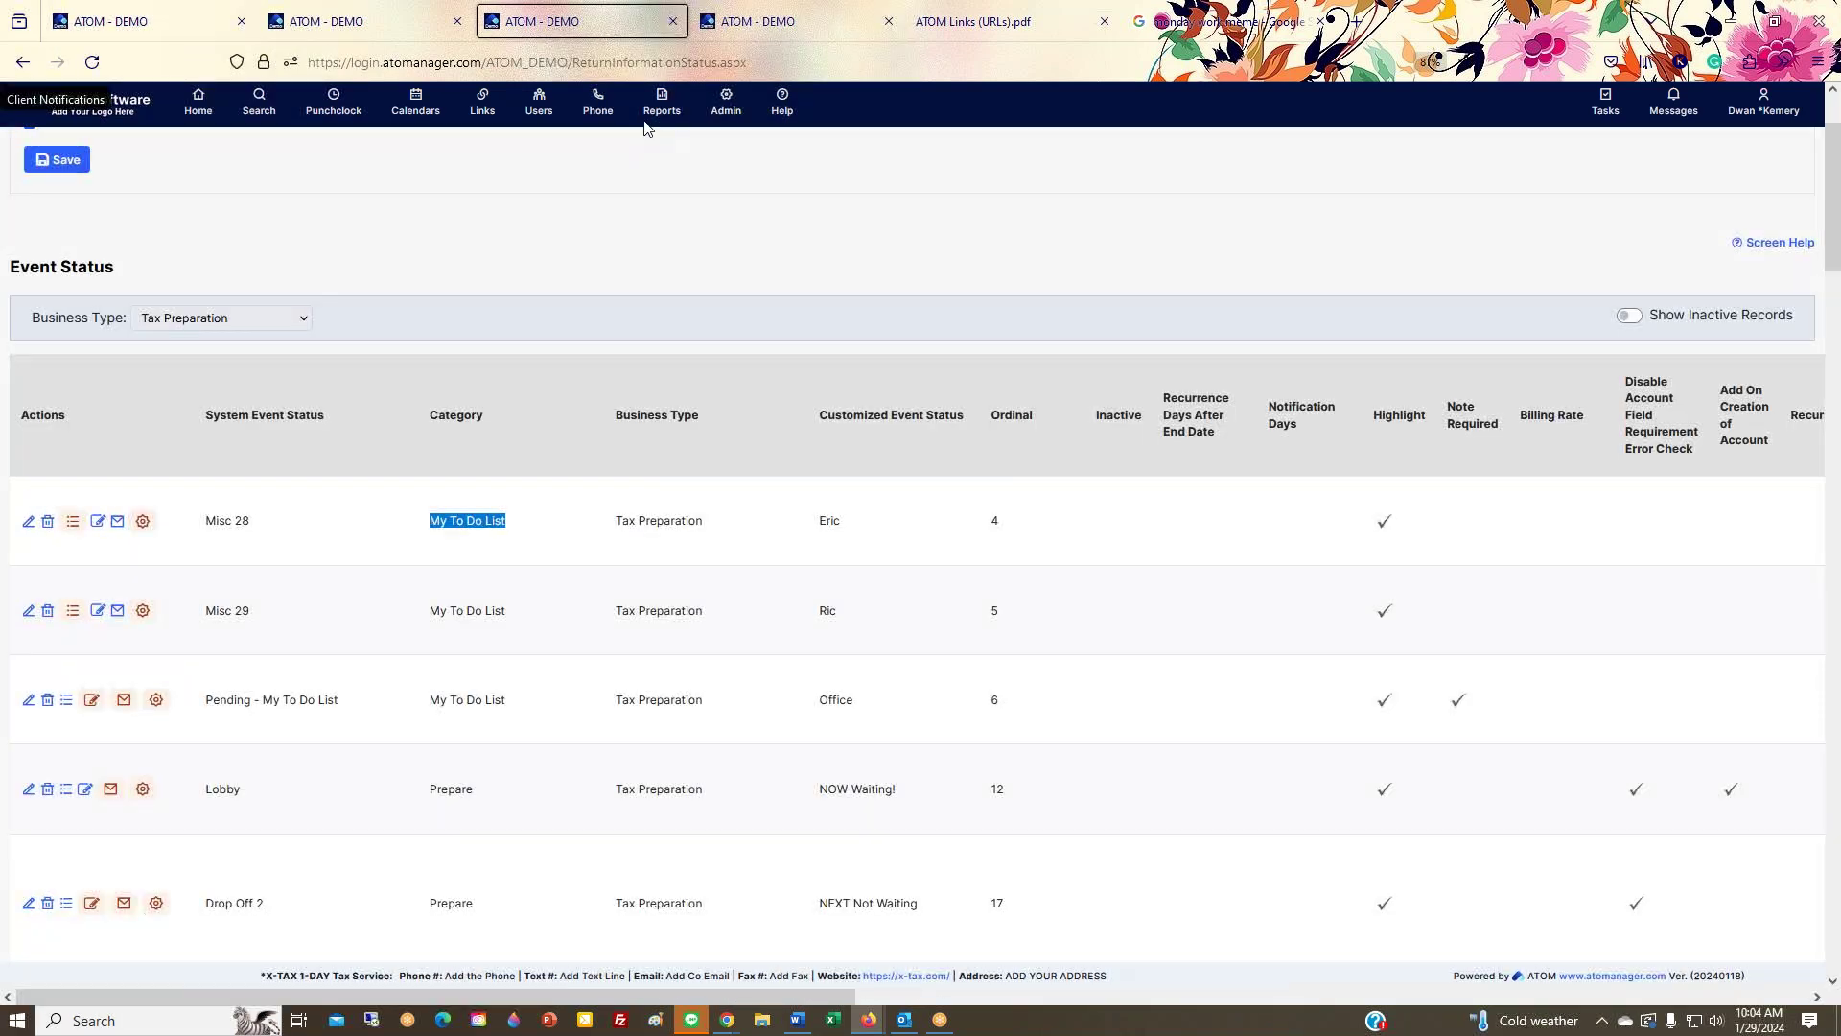
pyautogui.scroll(-3, 585, 750)
pyautogui.moveTo(817, 614); pyautogui.dragTo(966, 628)
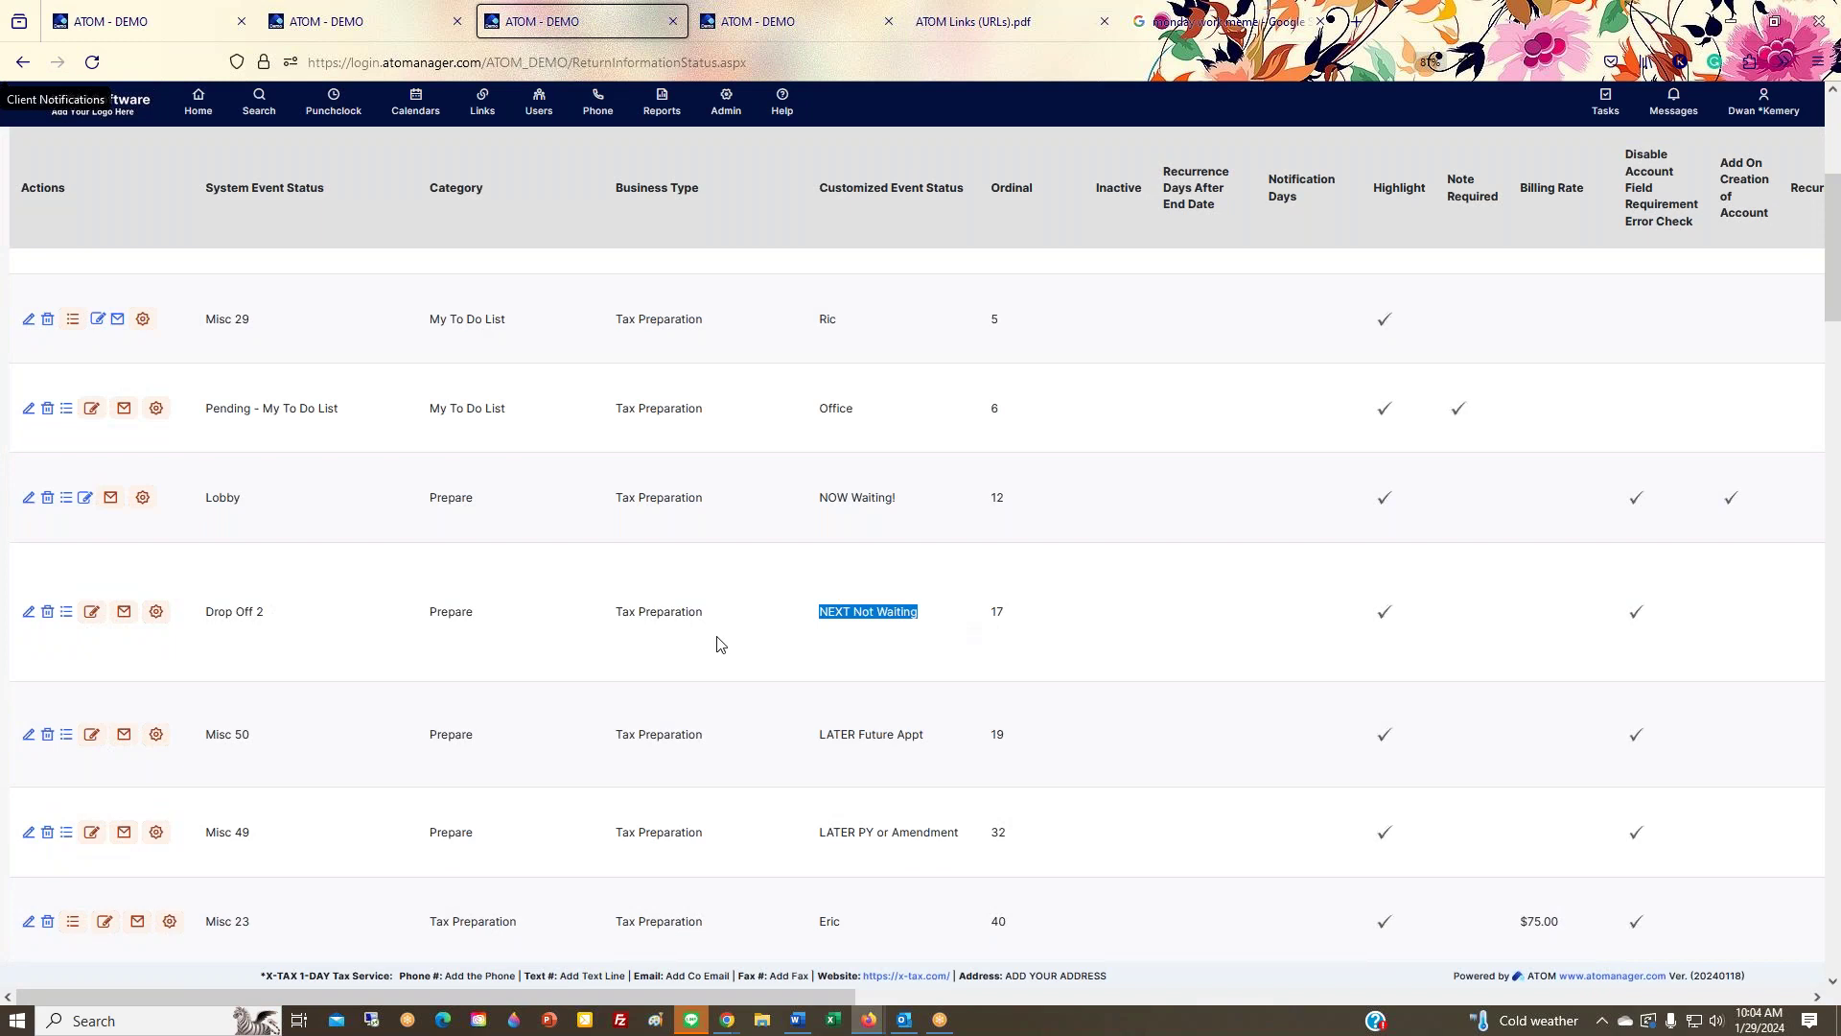
pyautogui.tripleClick(825, 613)
pyautogui.doubleClick(454, 610)
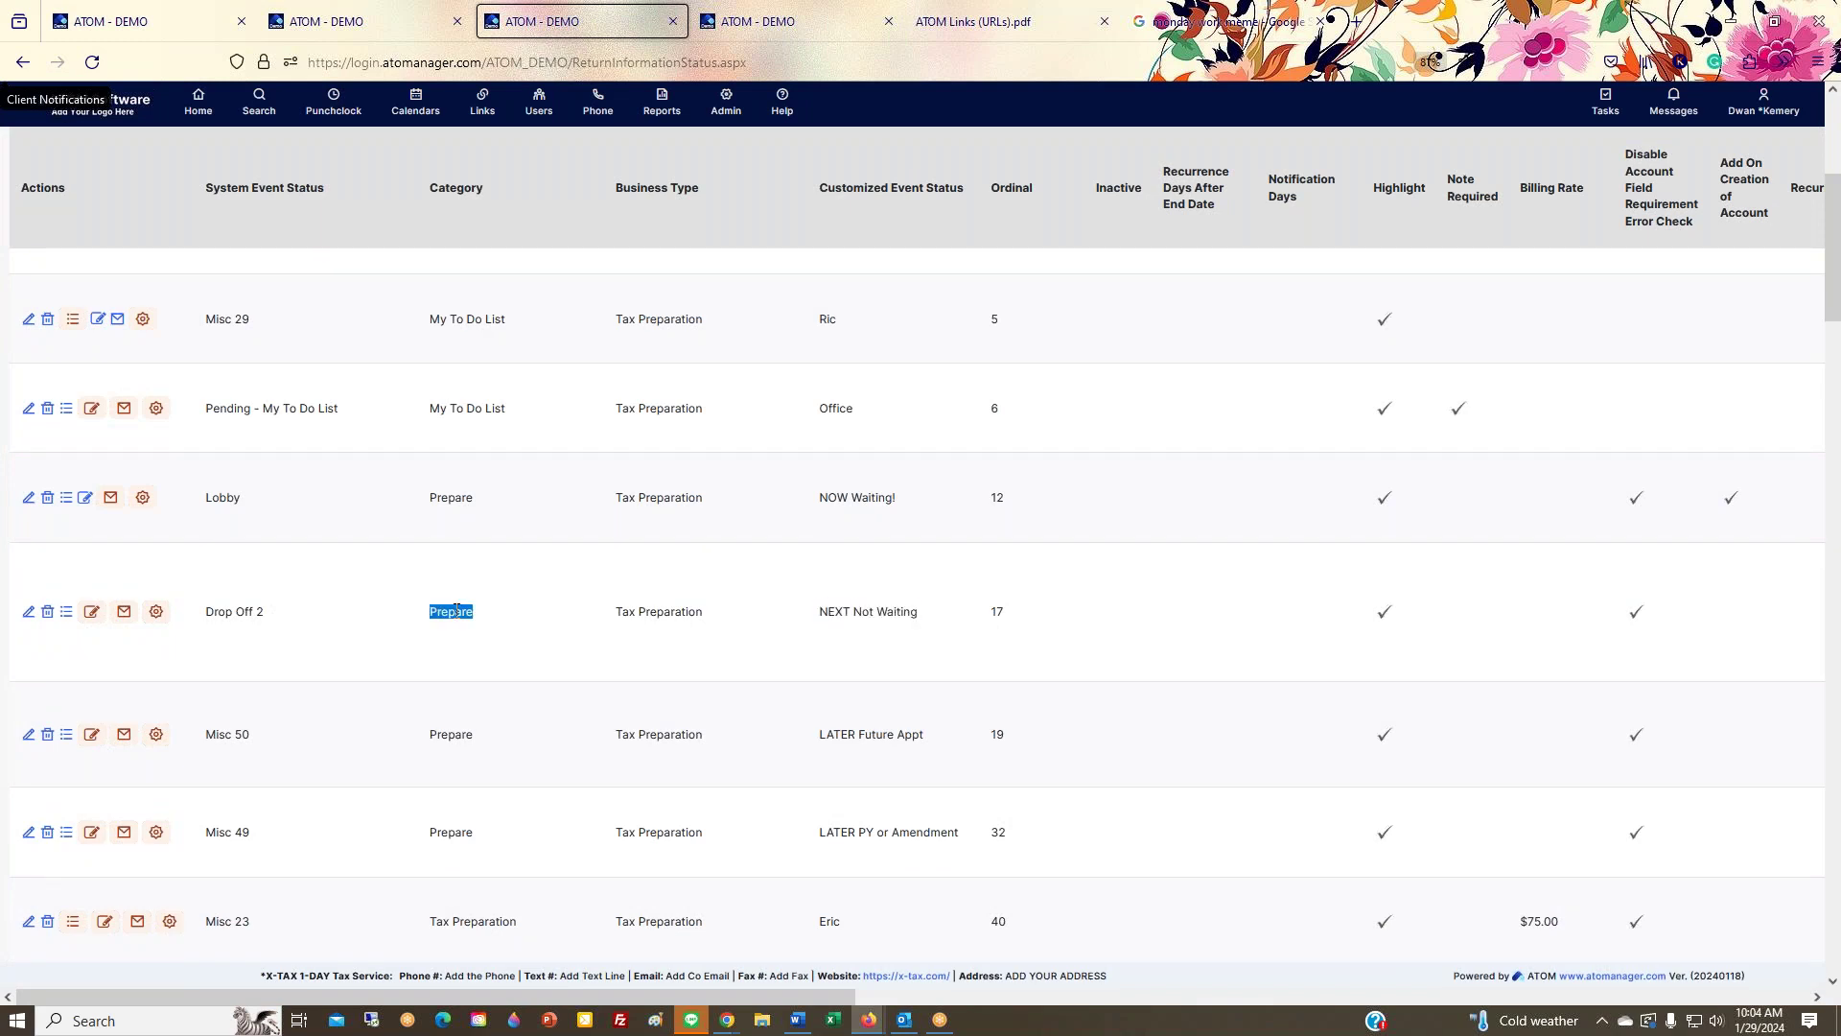
pyautogui.hotkey('ctrl', '1')
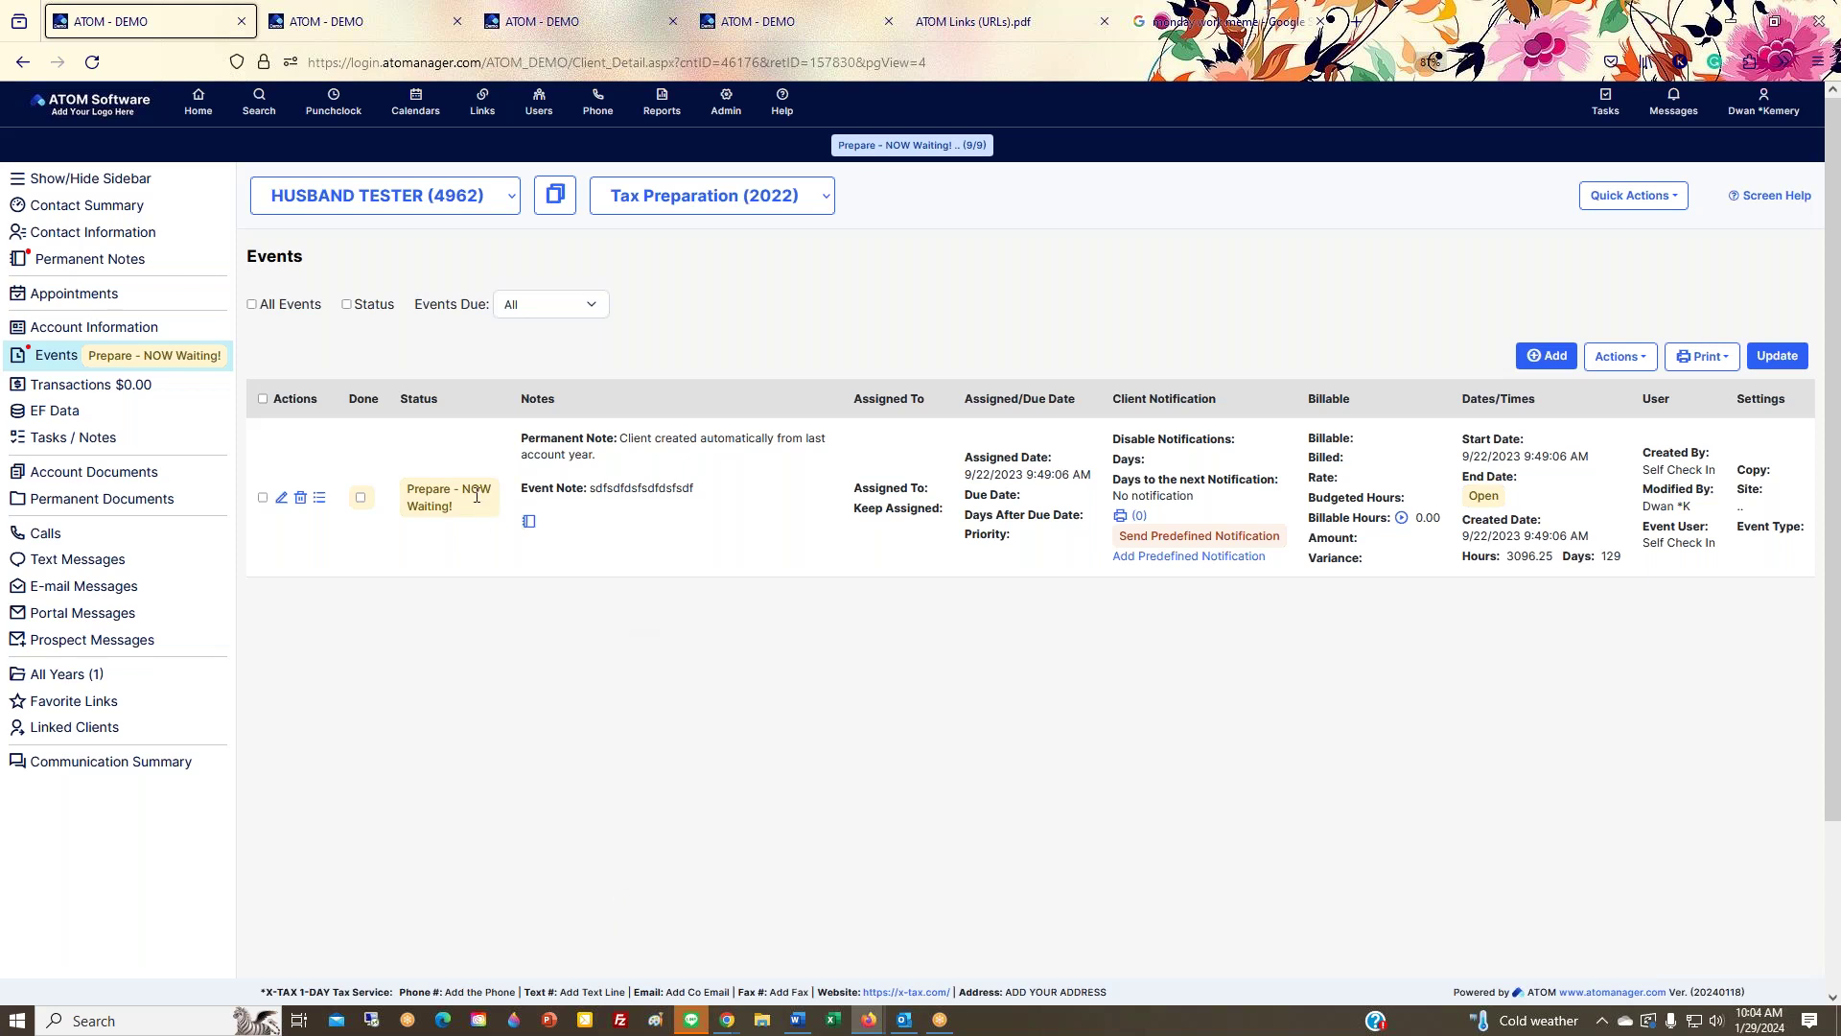
pyautogui.click(1545, 356)
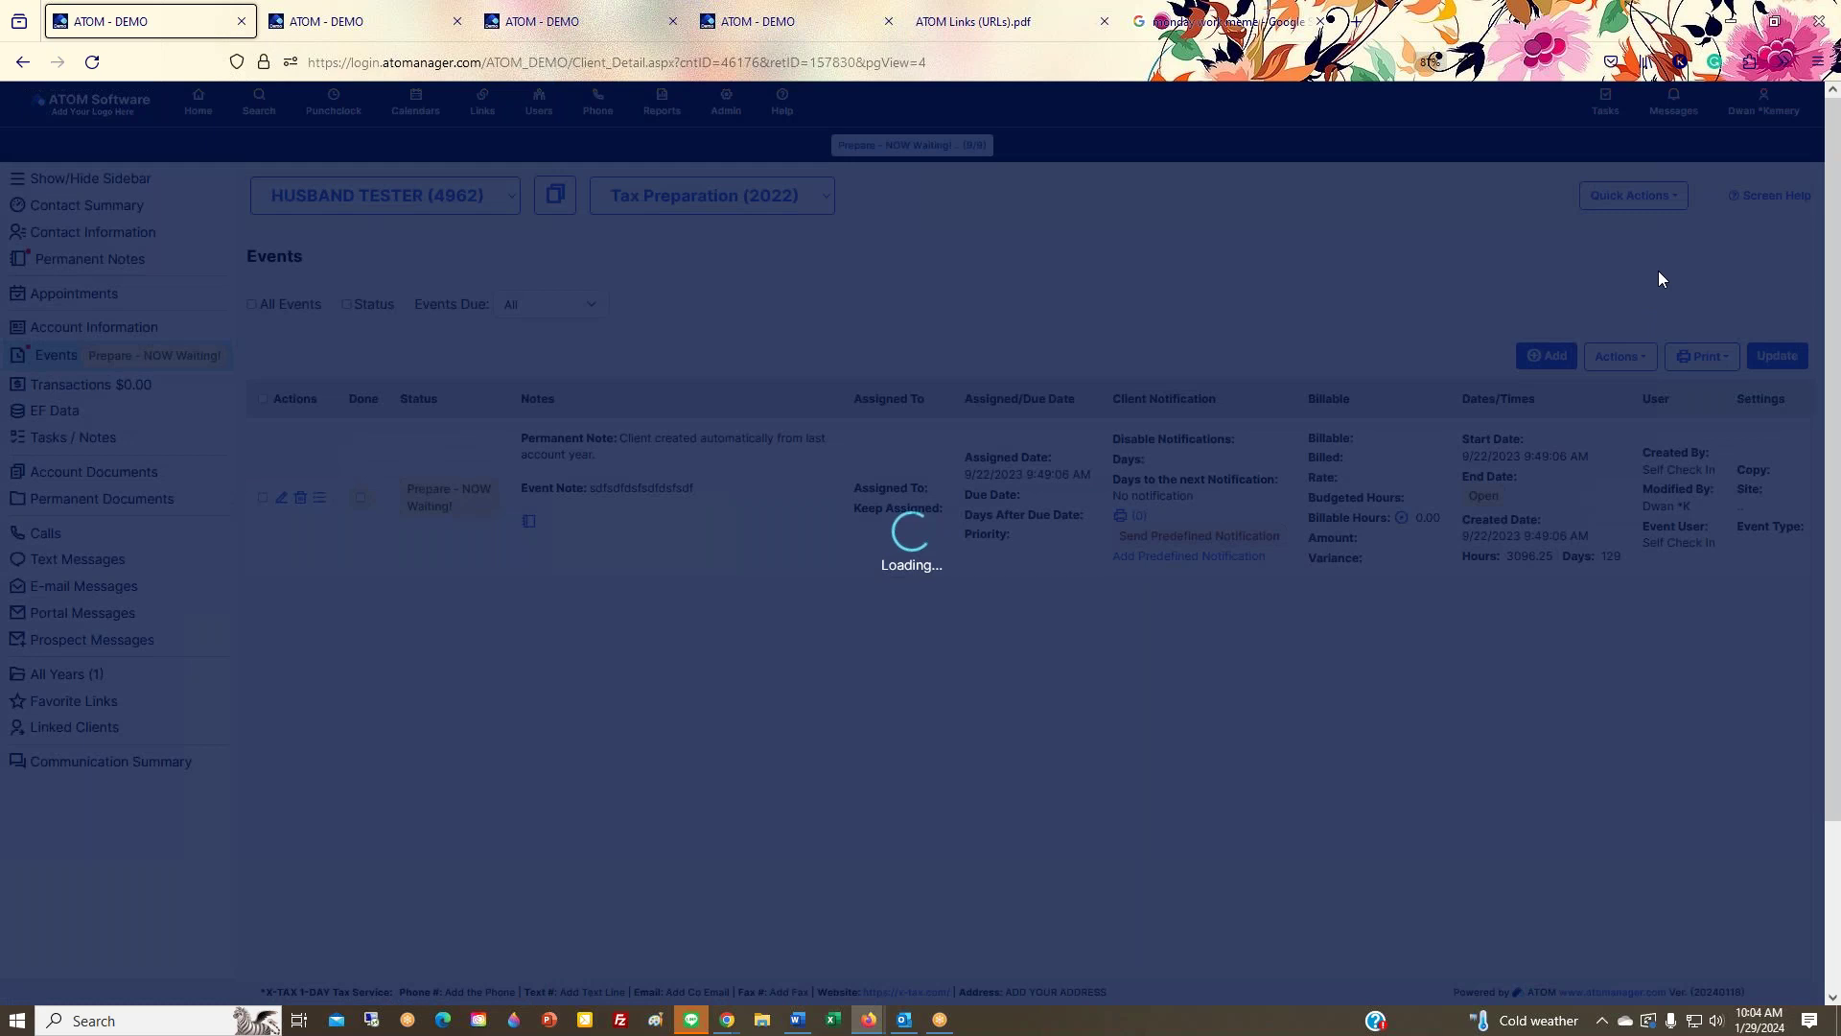
pyautogui.click(1633, 342)
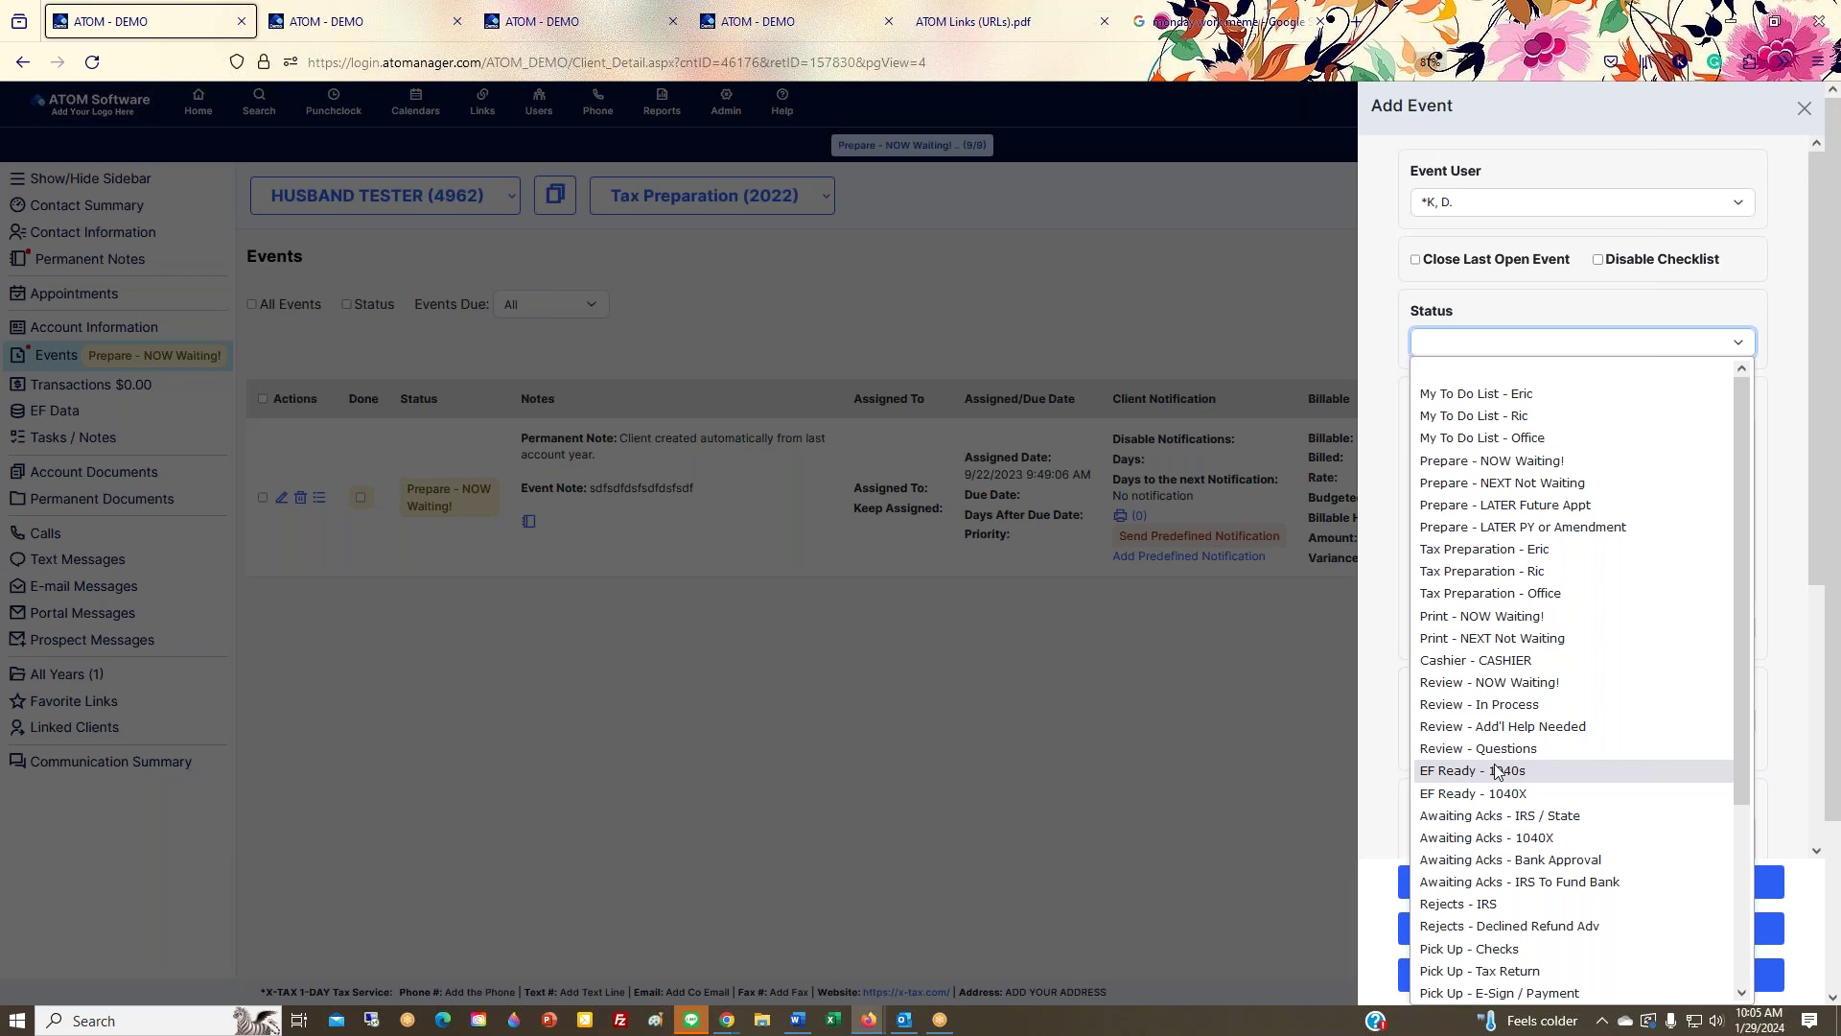
pyautogui.click(1804, 108)
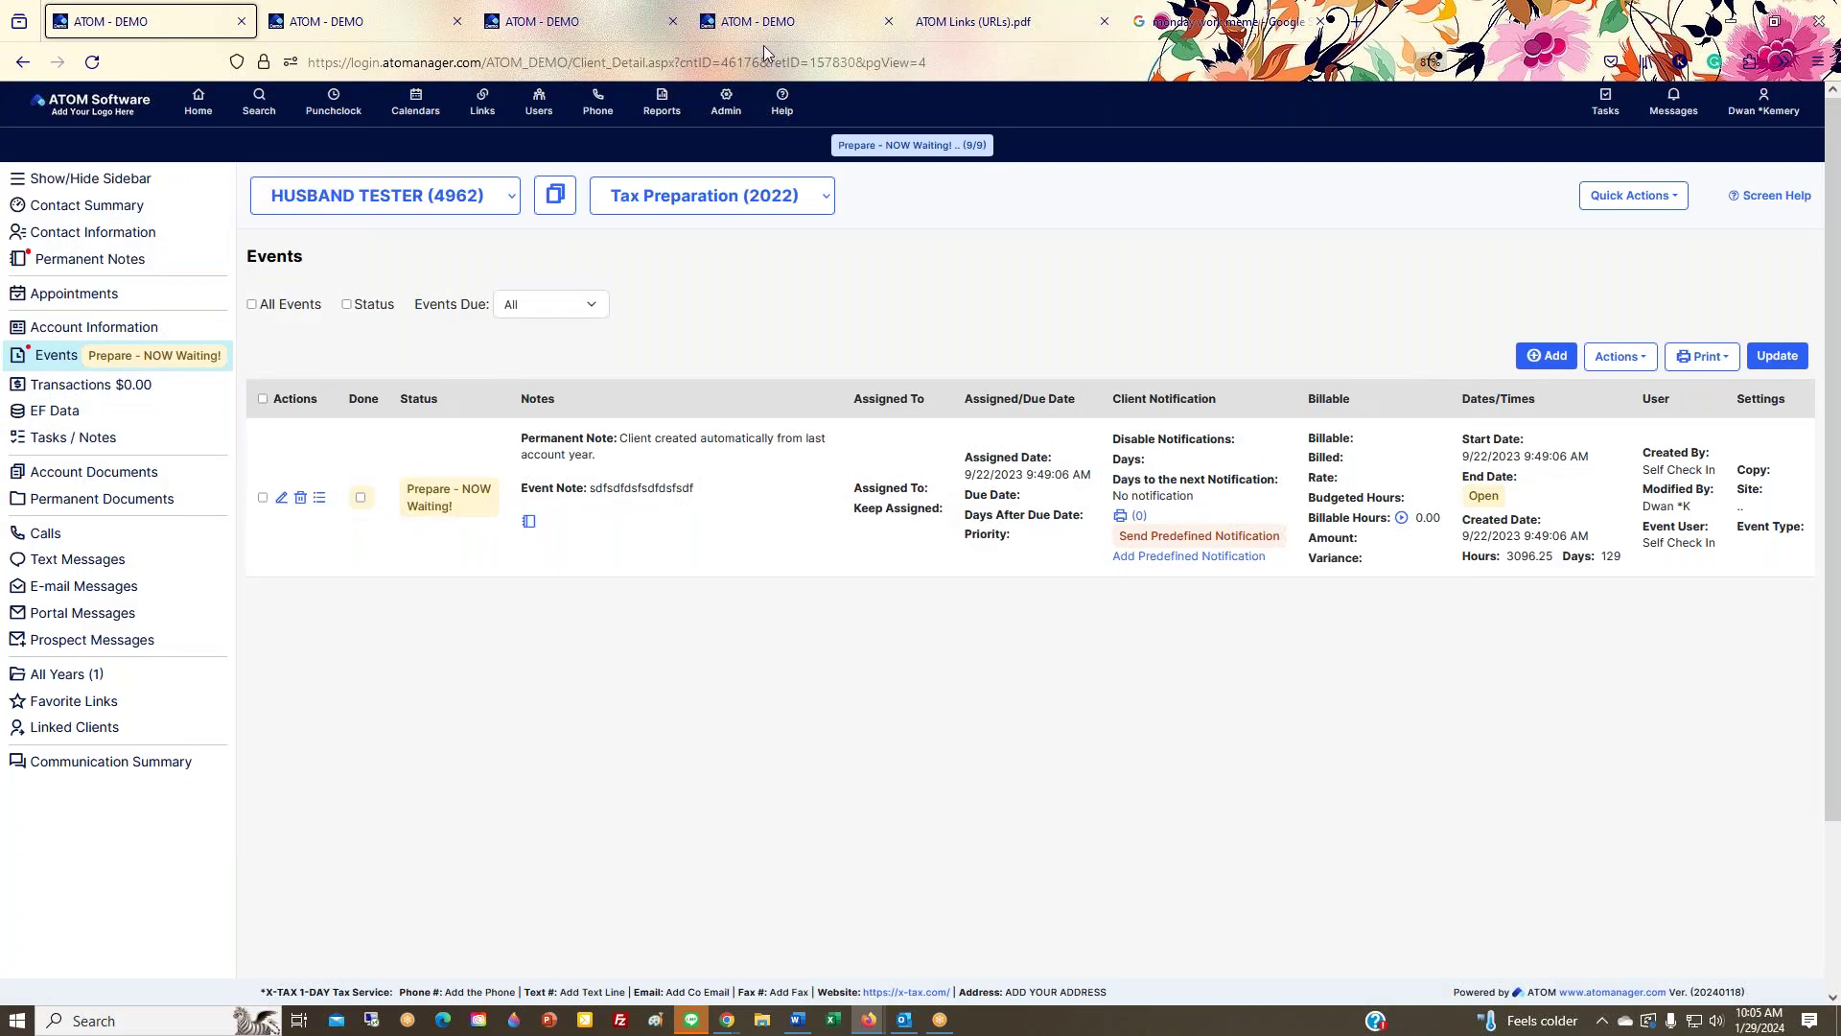
pyautogui.click(774, 27)
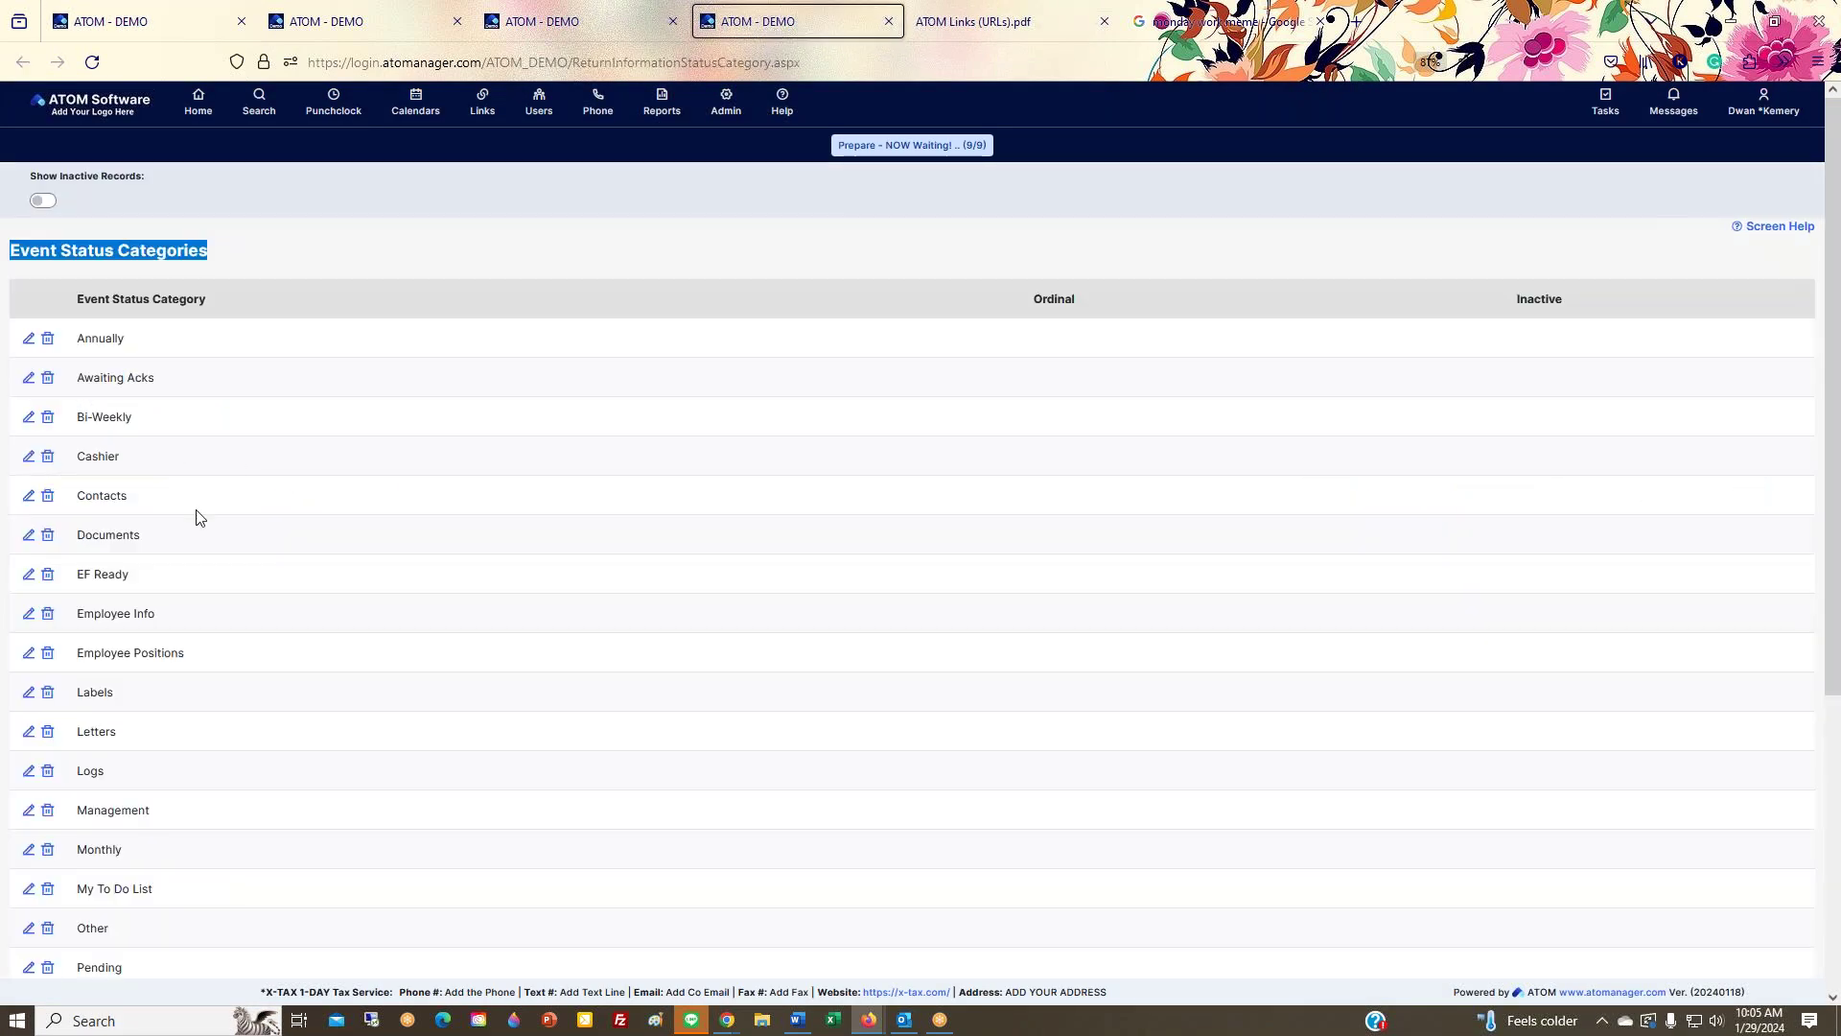
pyautogui.click(573, 29)
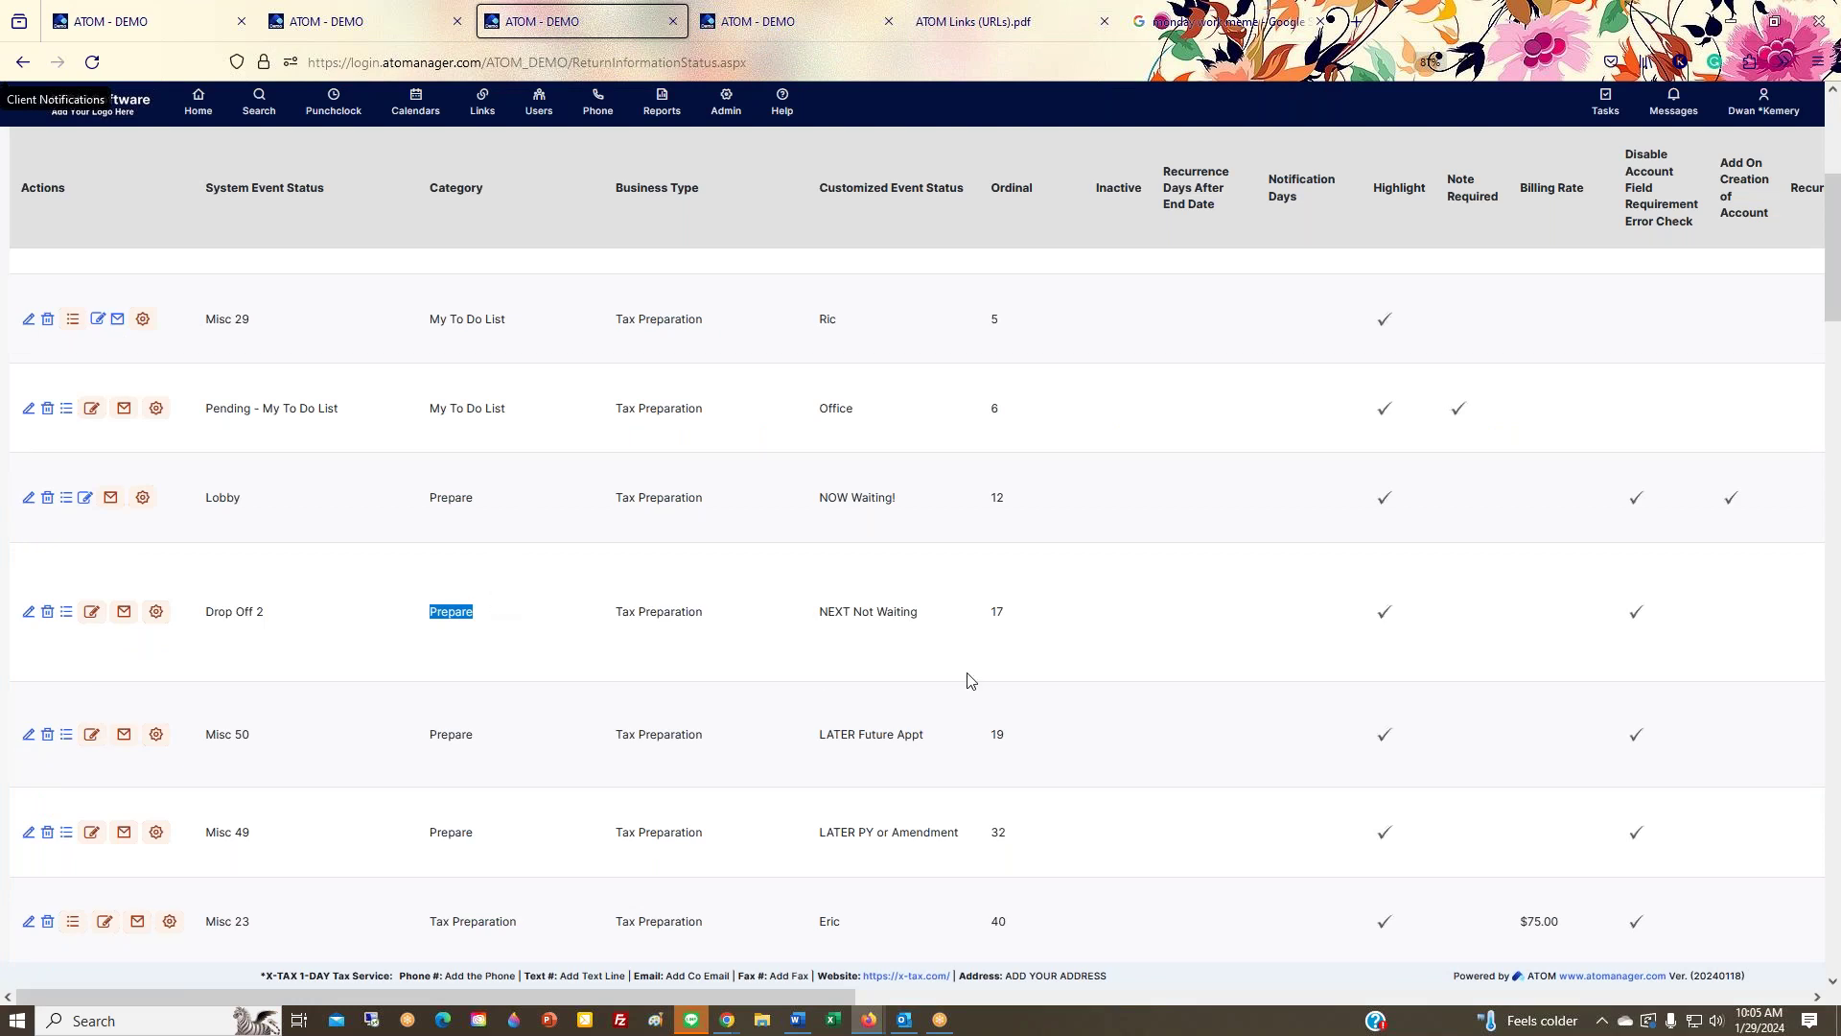
pyautogui.moveTo(817, 614); pyautogui.dragTo(909, 613)
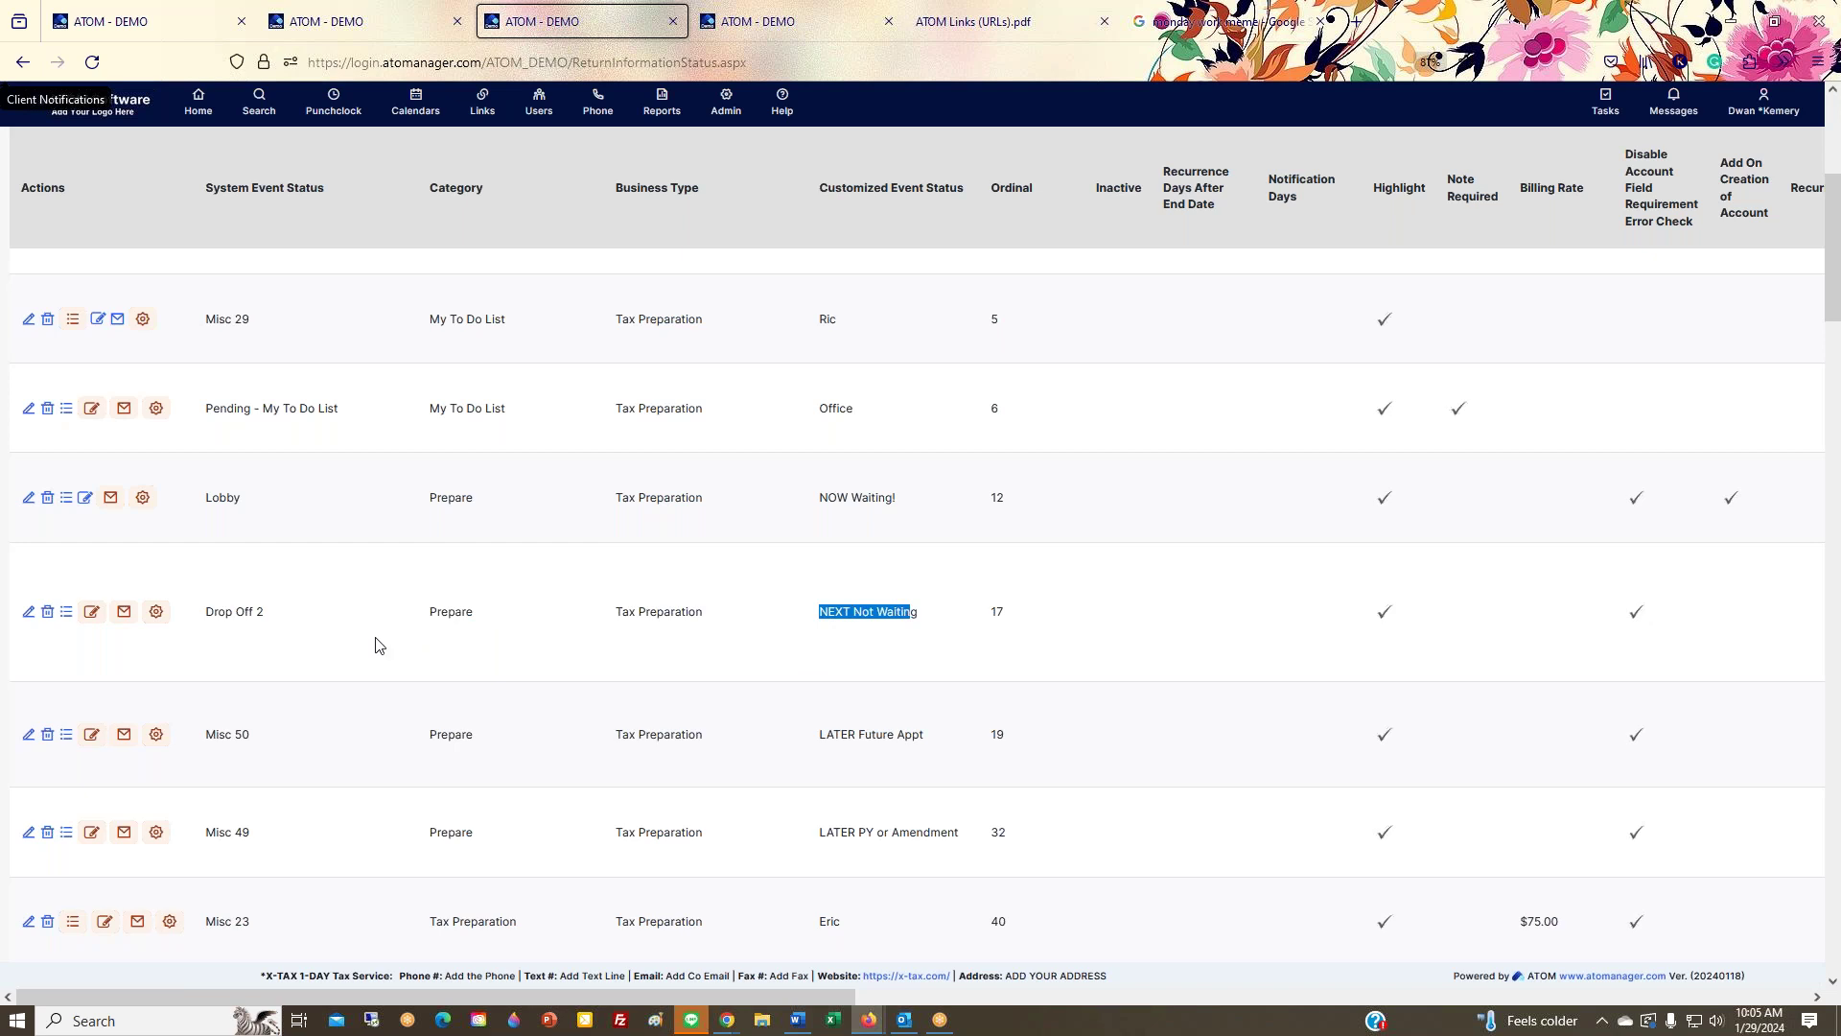
pyautogui.scroll(-3, 412, 594)
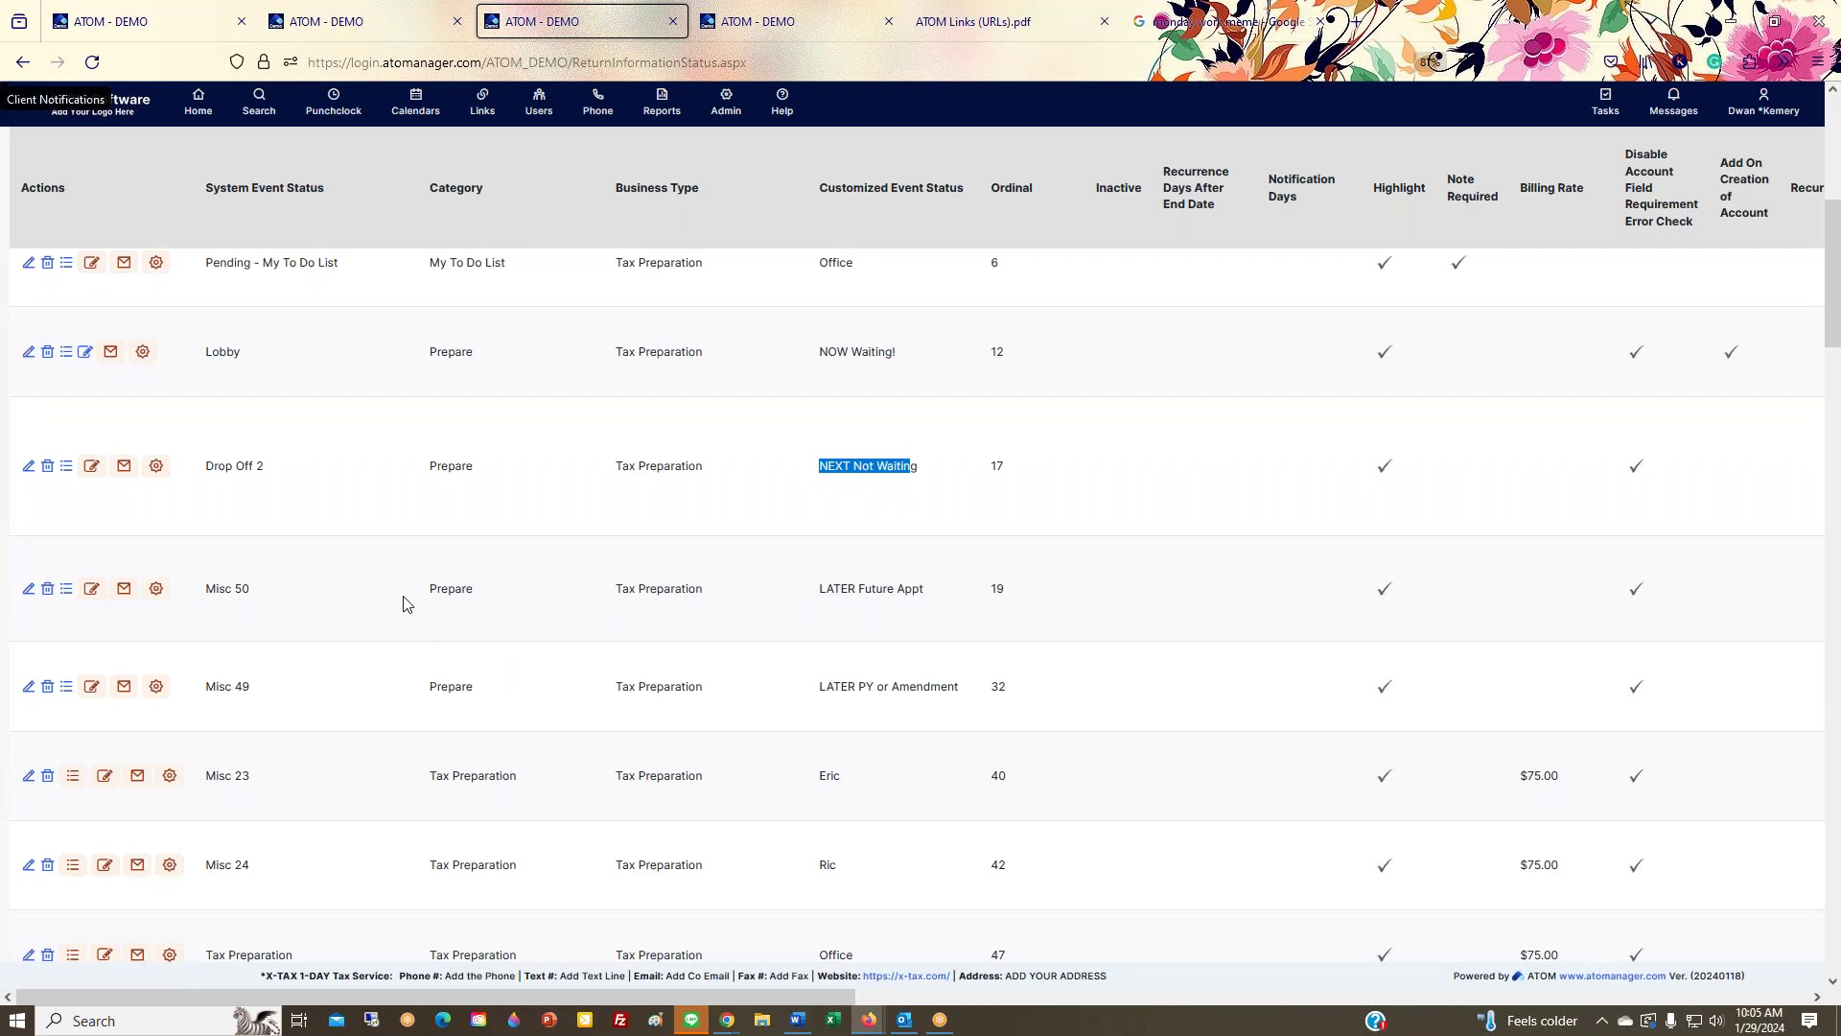
pyautogui.moveTo(811, 473); pyautogui.dragTo(930, 472)
pyautogui.click(176, 26)
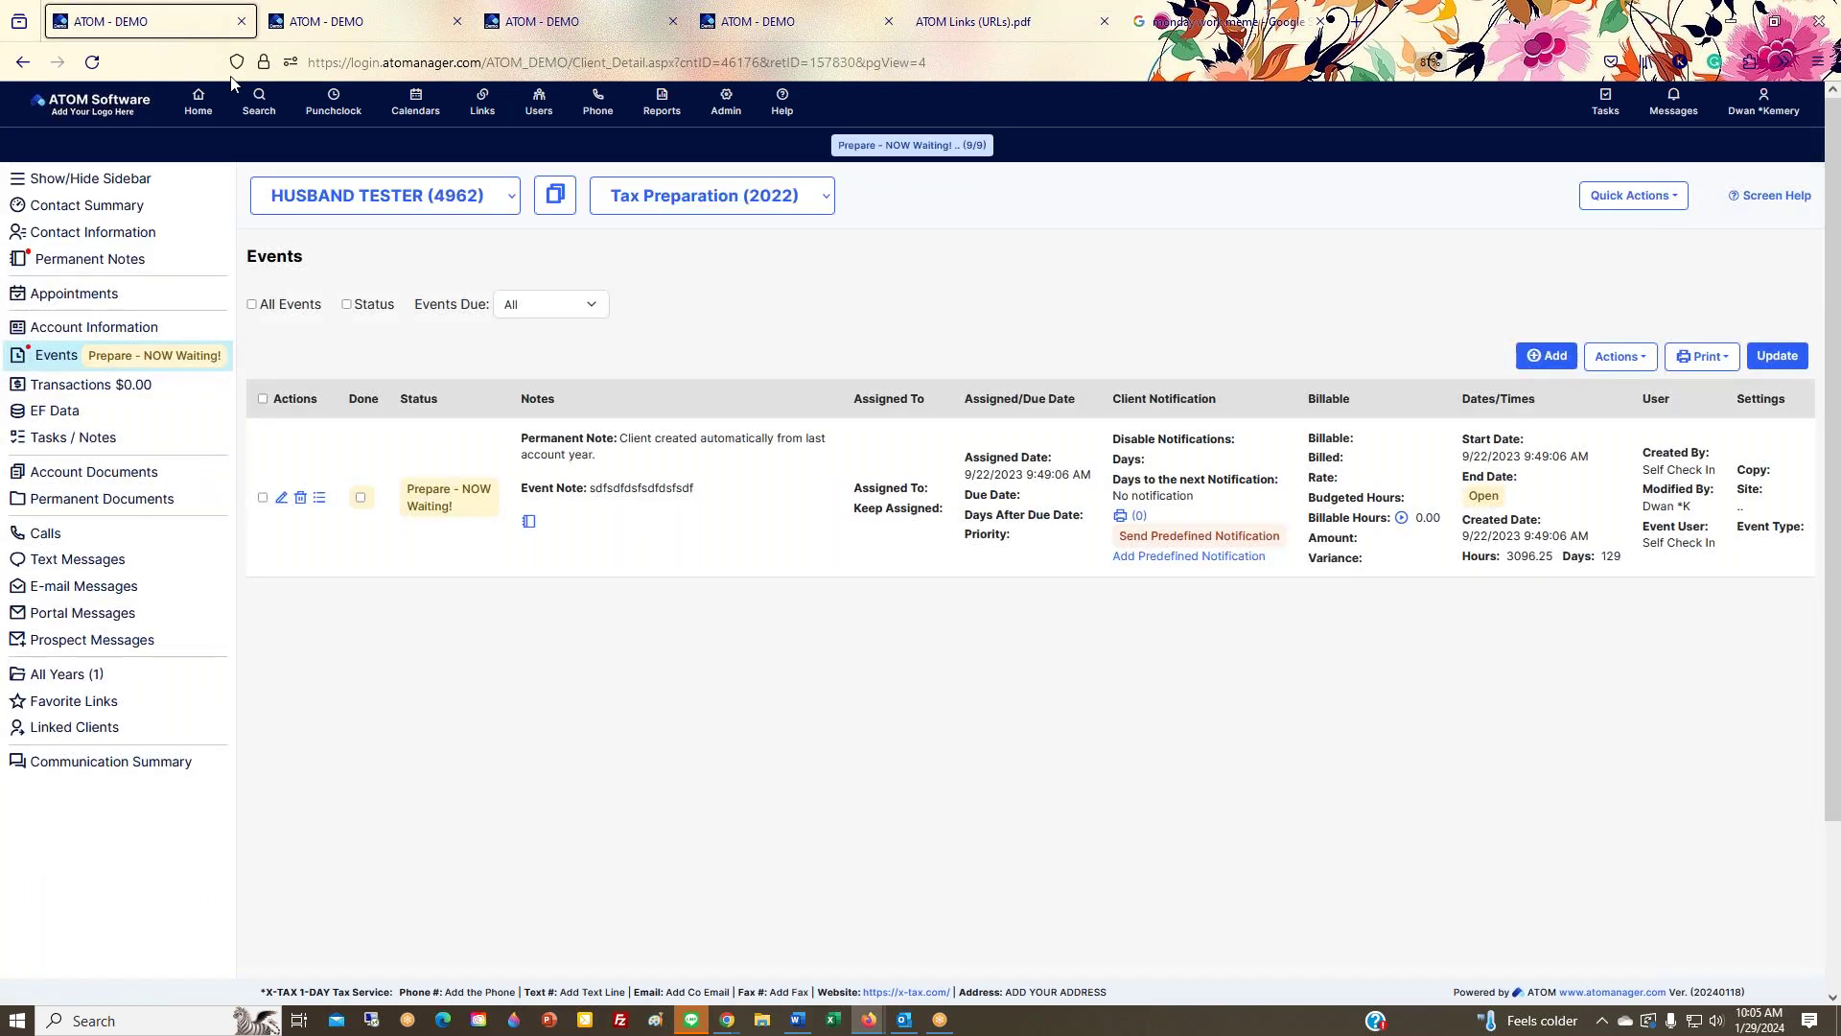
# Step: Switch to the second ATOM tab and load the Home overview with 47 past-due tasks
pyautogui.click(316, 17)
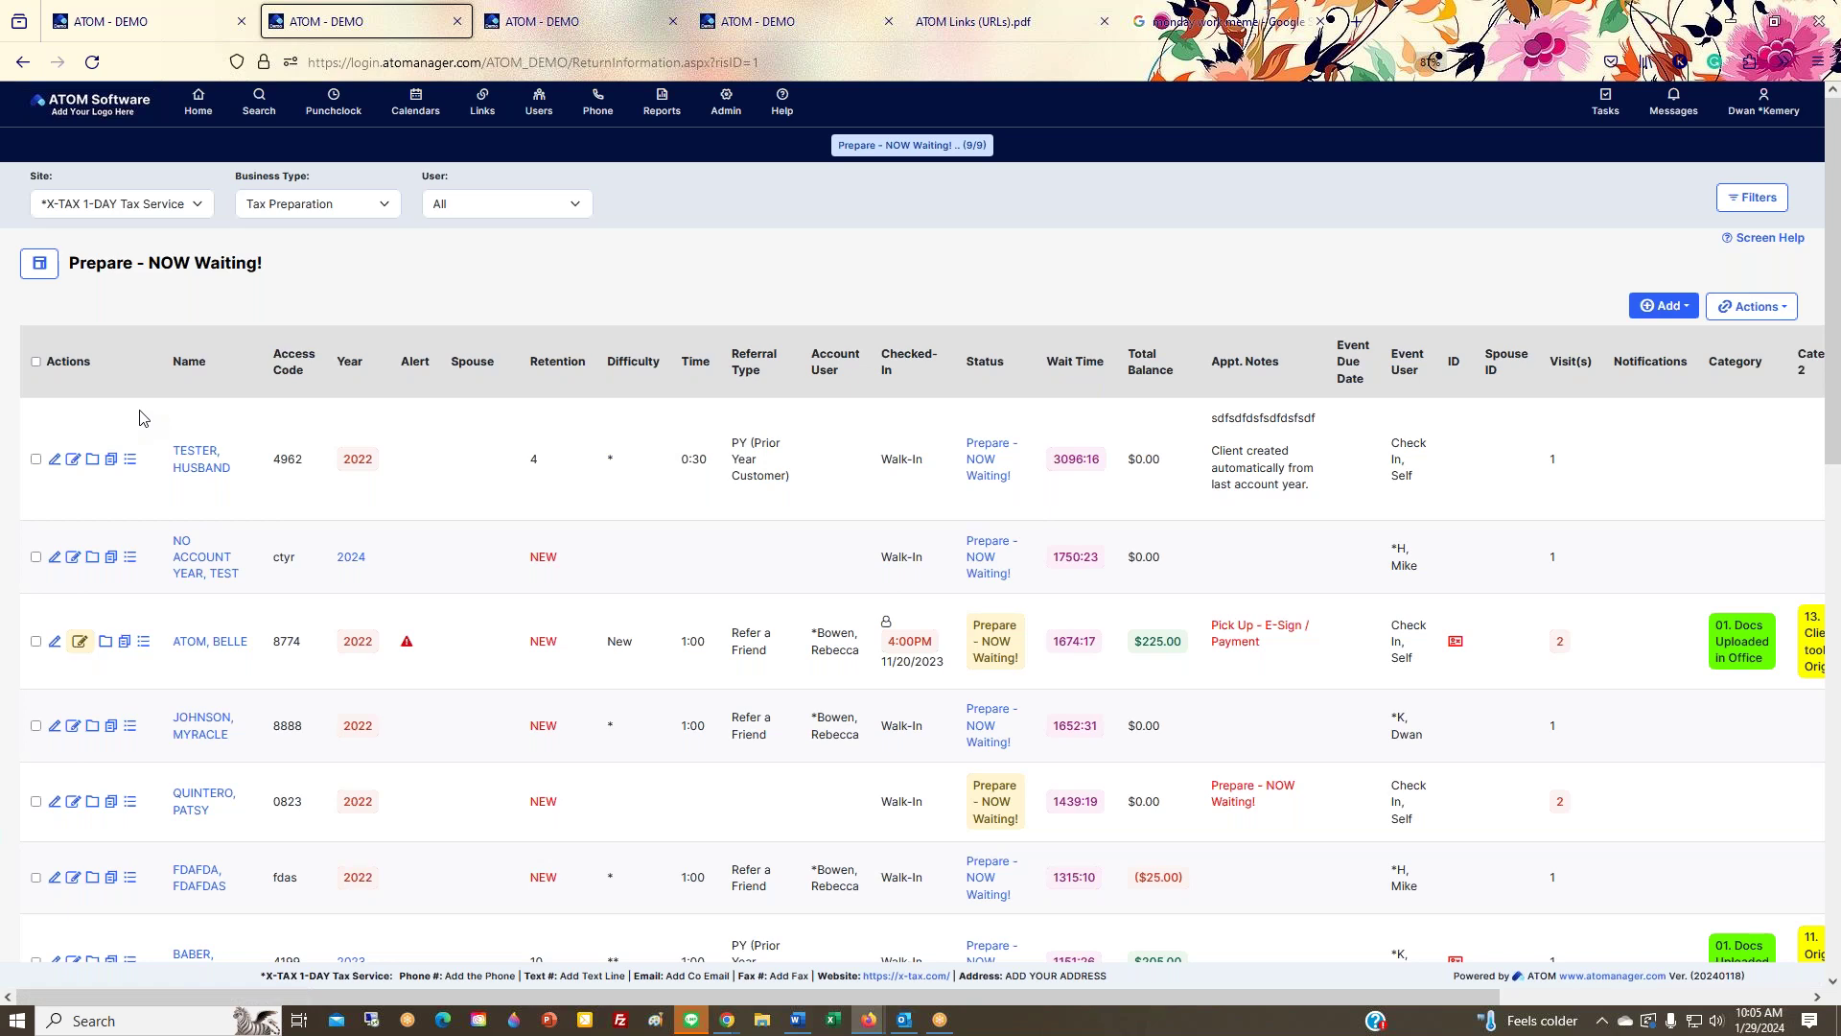
pyautogui.click(199, 101)
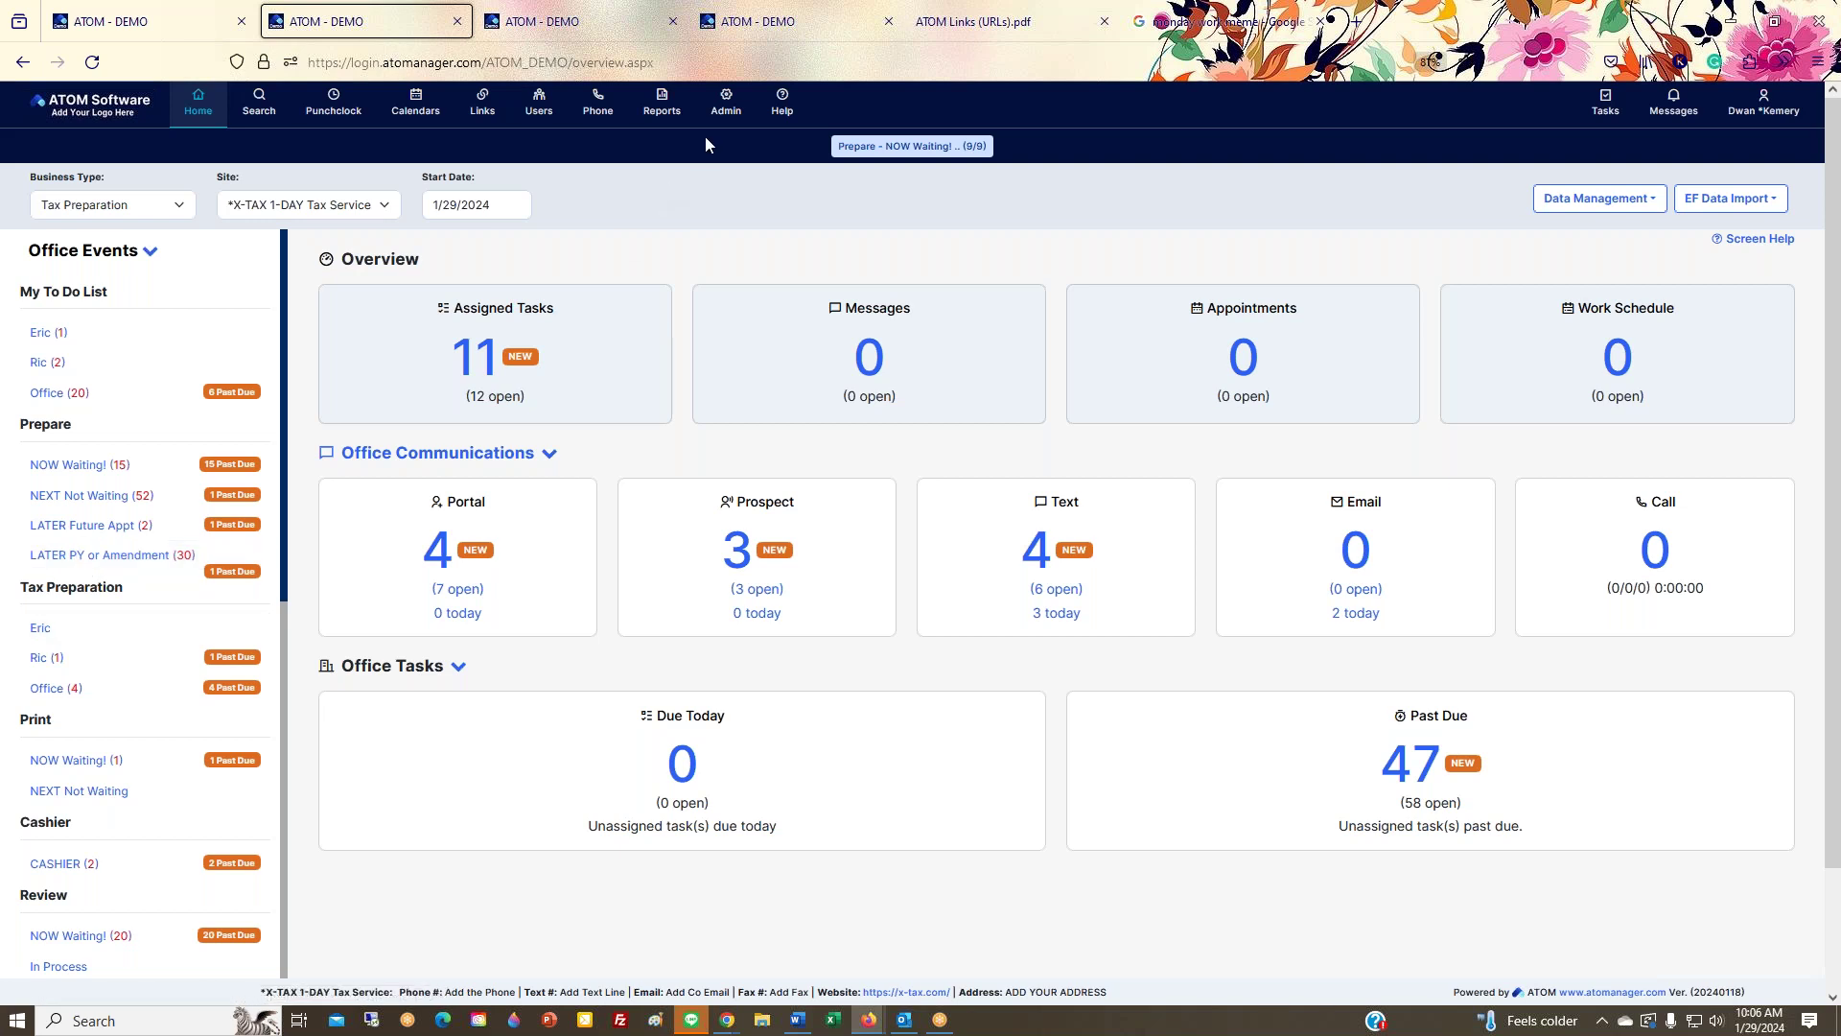
pyautogui.click(725, 105)
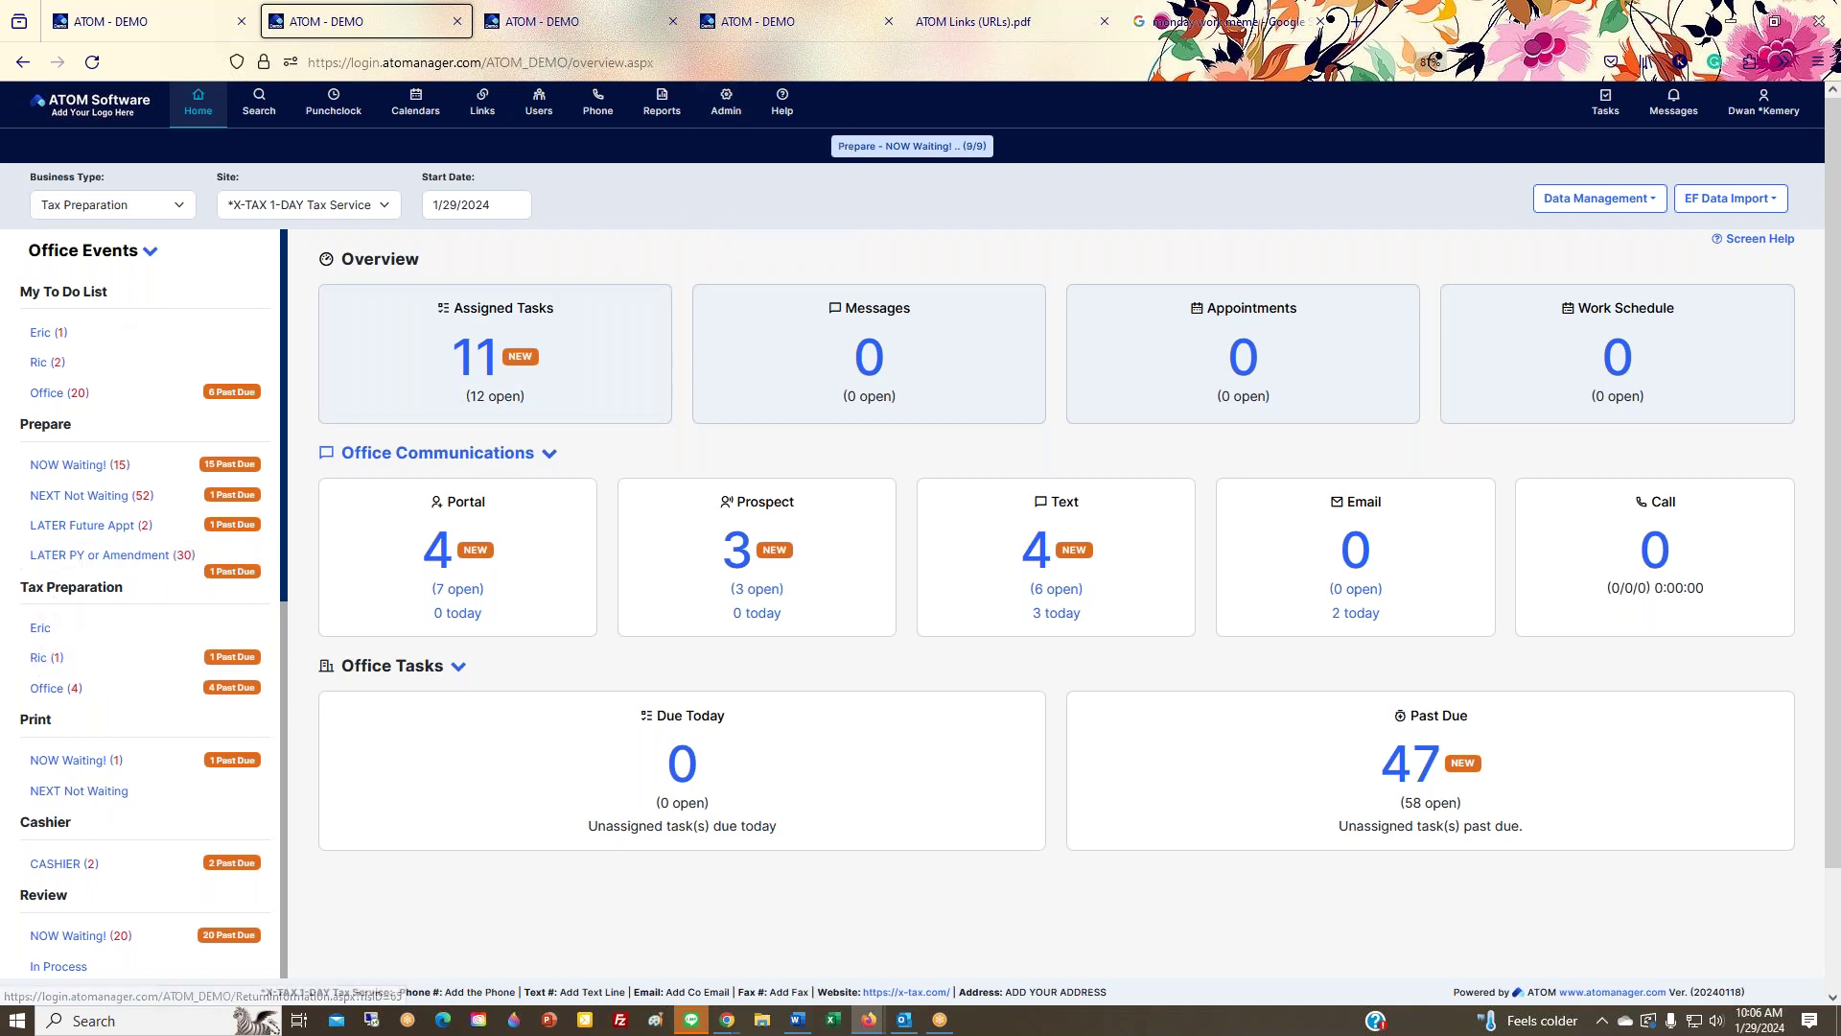
pyautogui.click(726, 104)
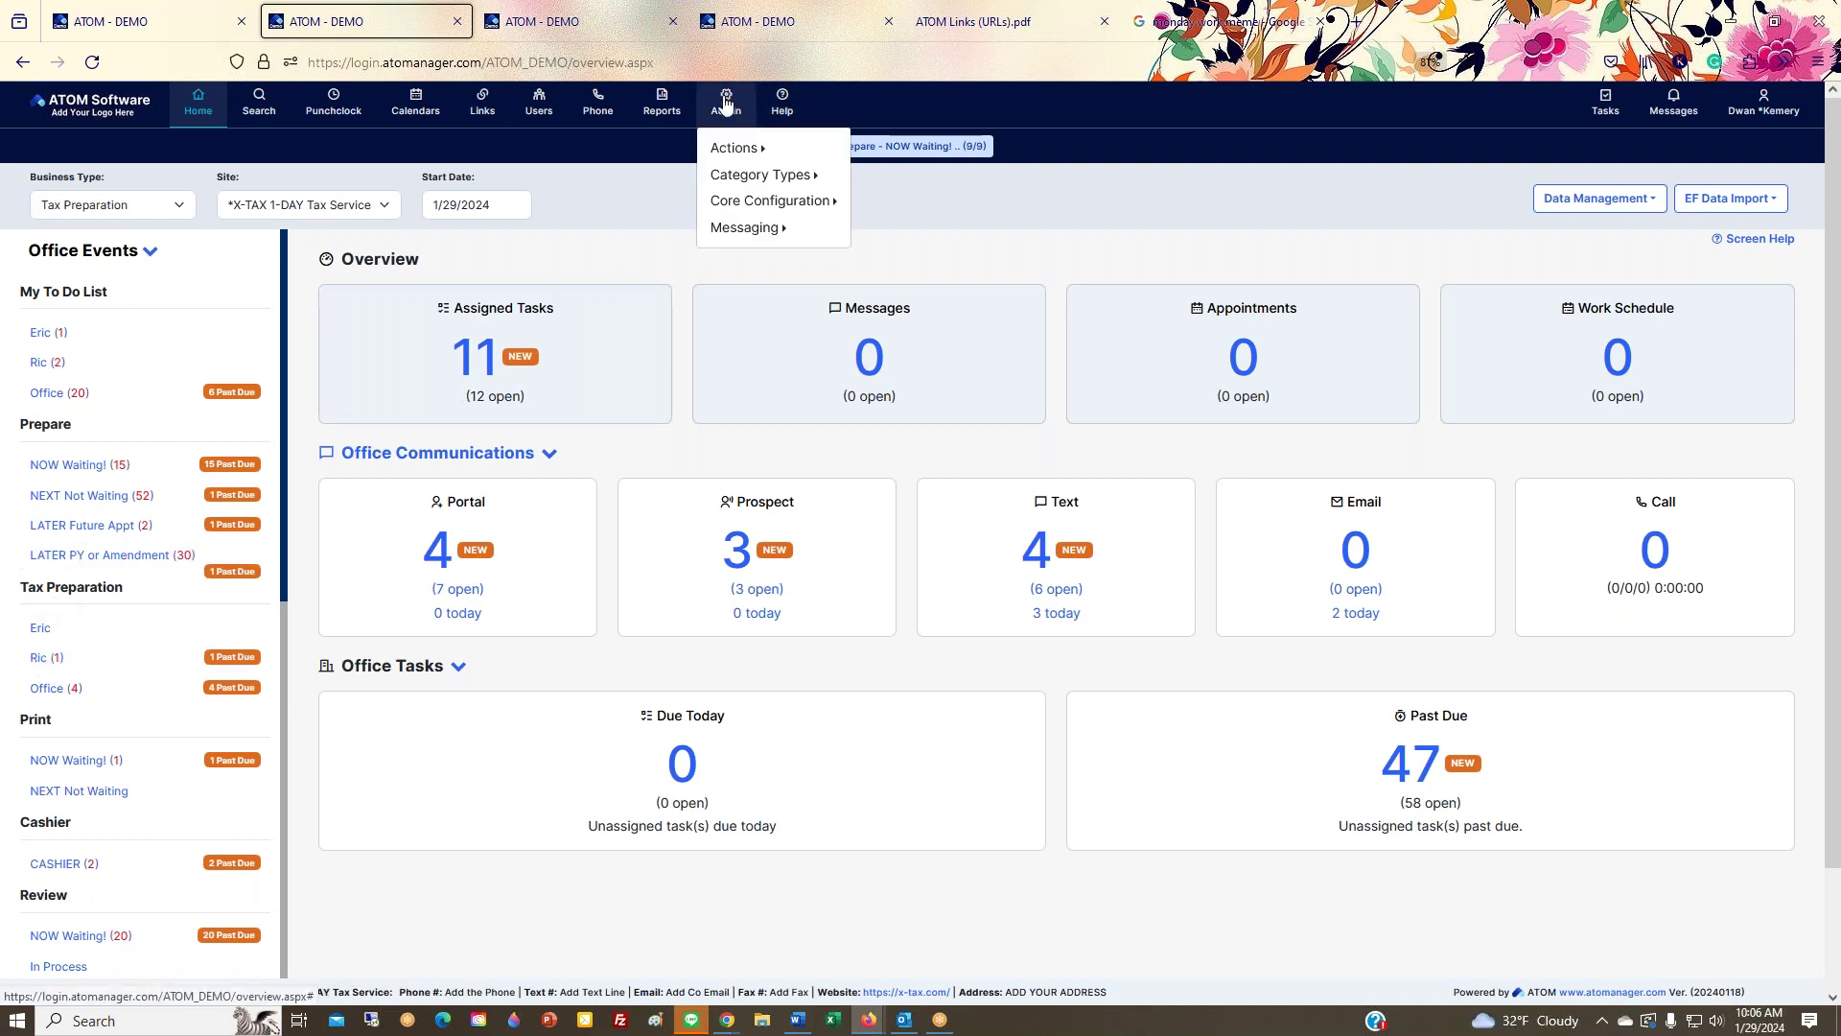
# Step: Open Company & Tax Information, highlight Enable Tip Functionality for Payments, and place the portal window over it
pyautogui.moveTo(734, 163)
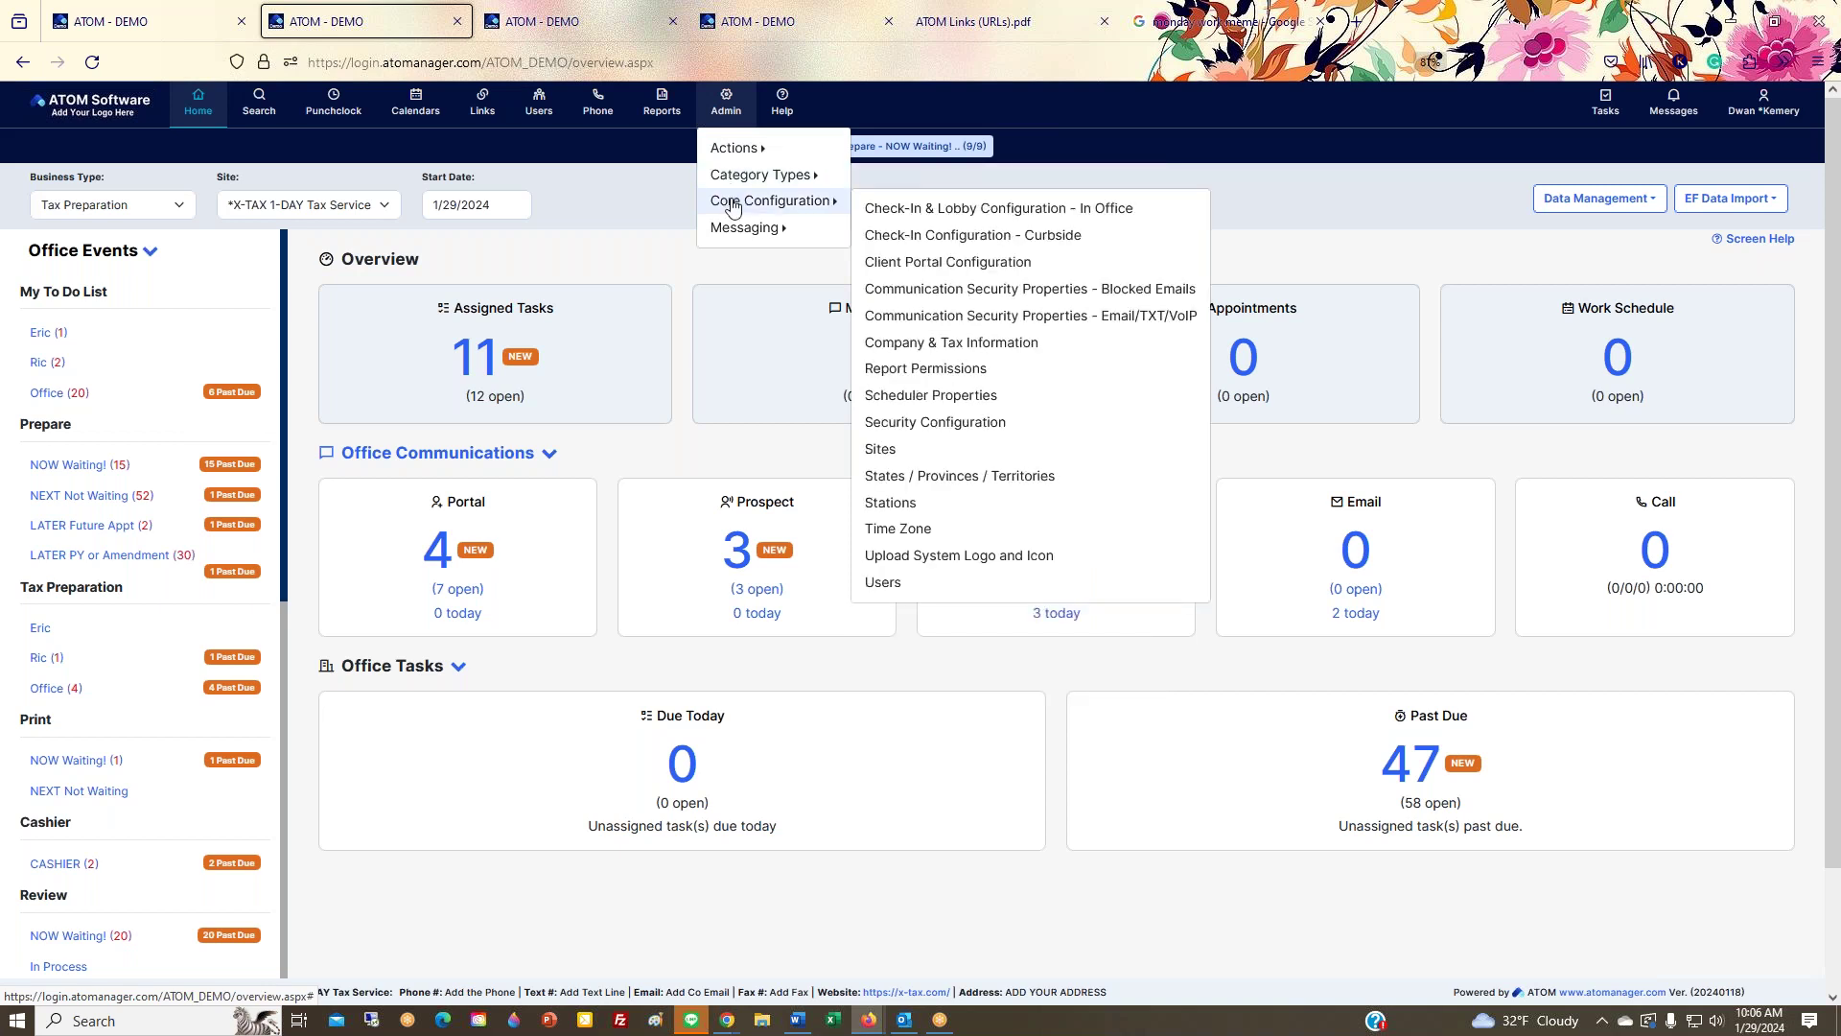
pyautogui.click(930, 350)
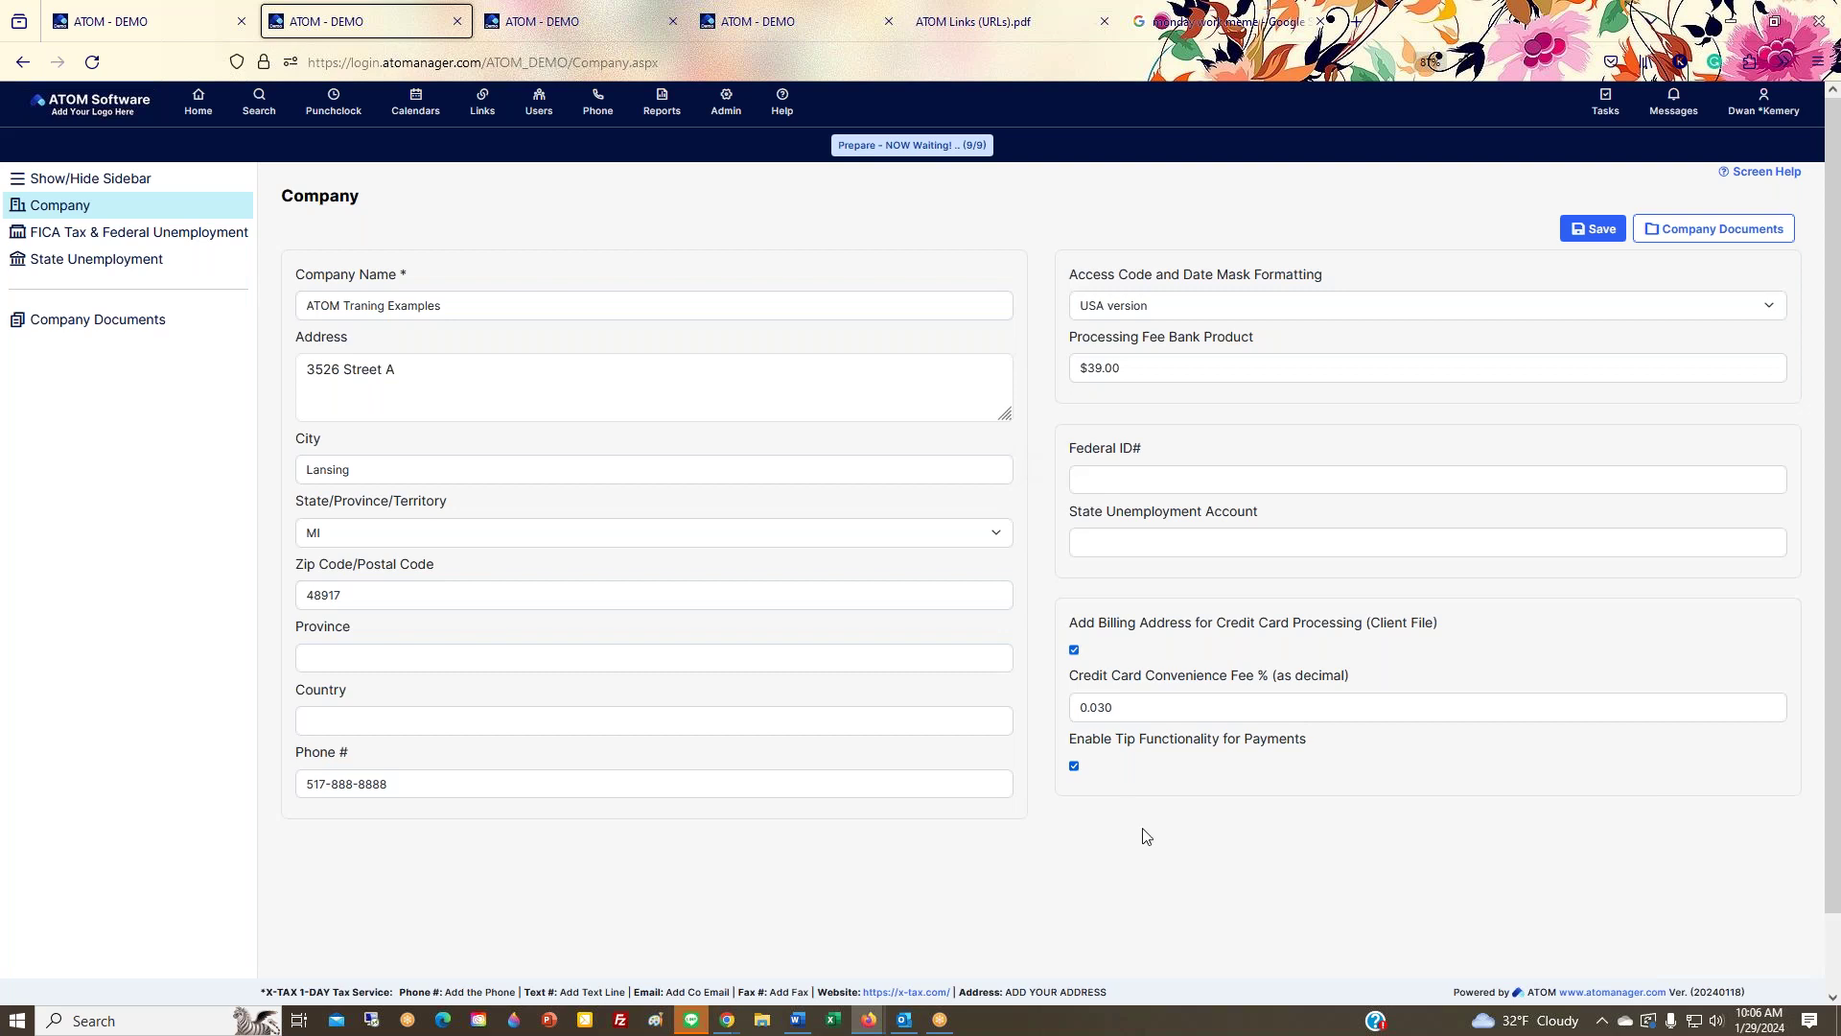
pyautogui.moveTo(1070, 739); pyautogui.dragTo(1359, 757)
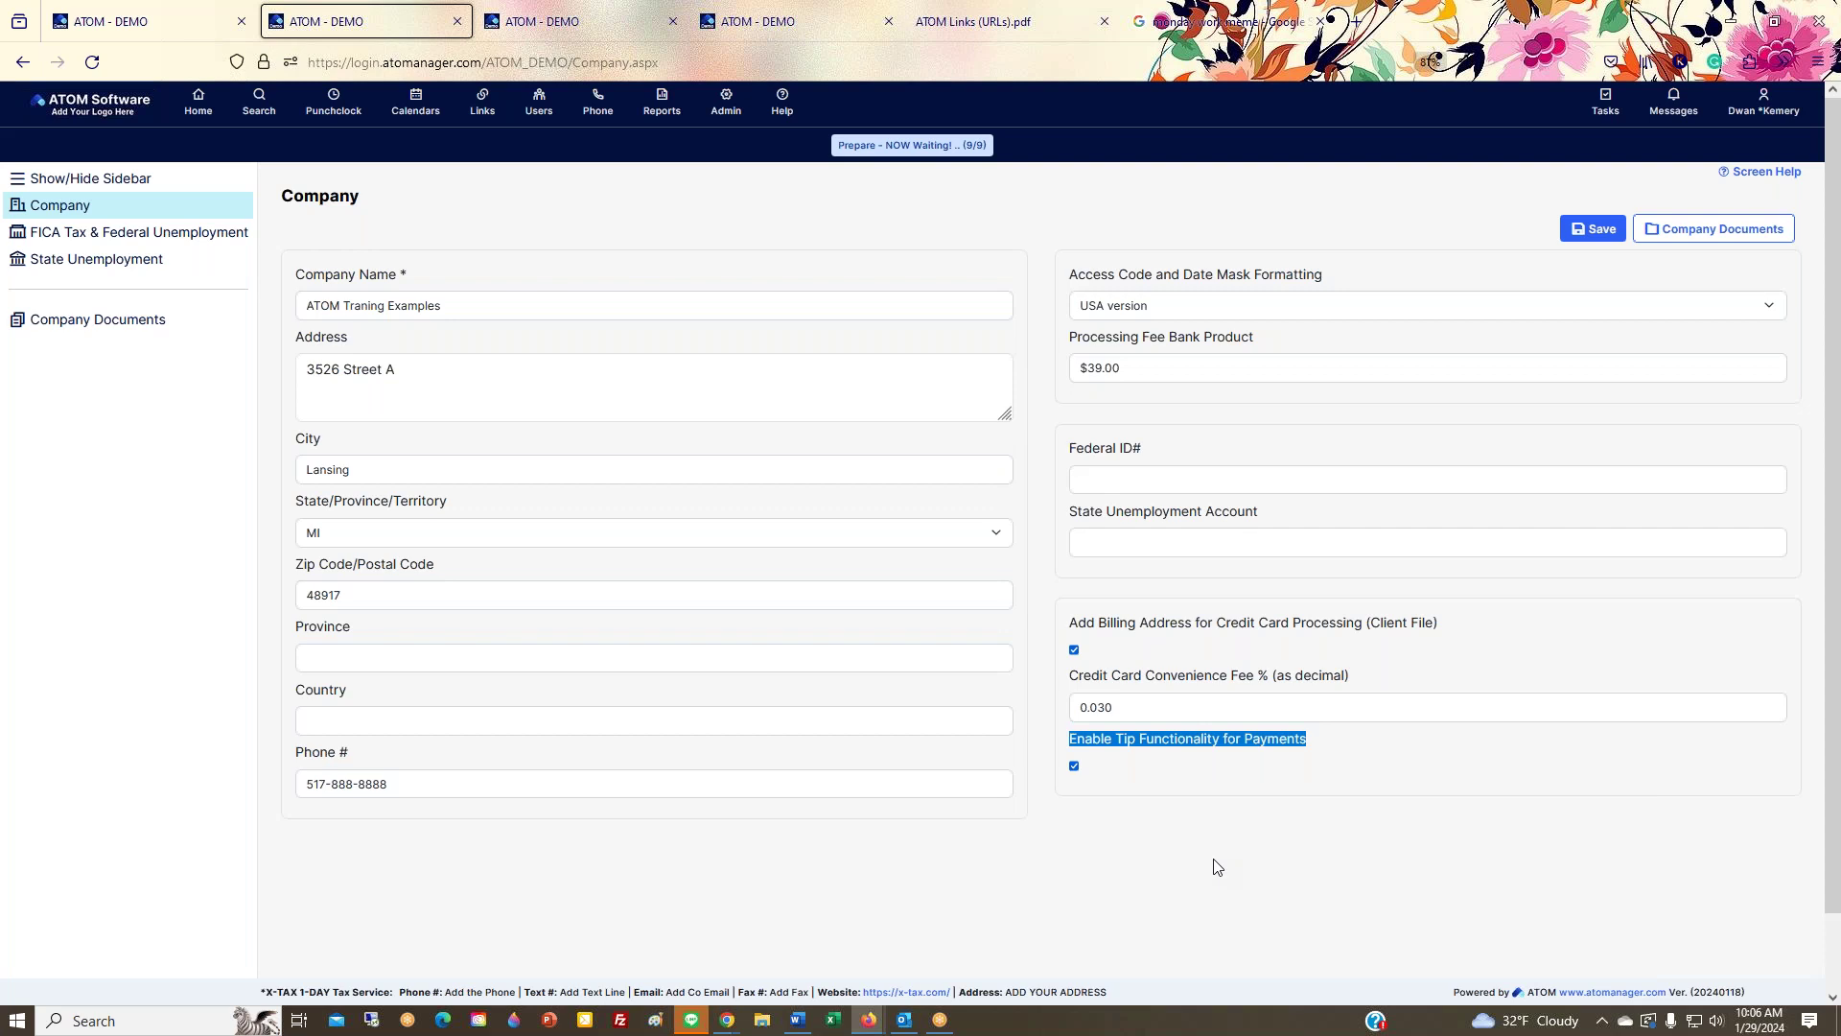
pyautogui.doubleClick(1192, 745)
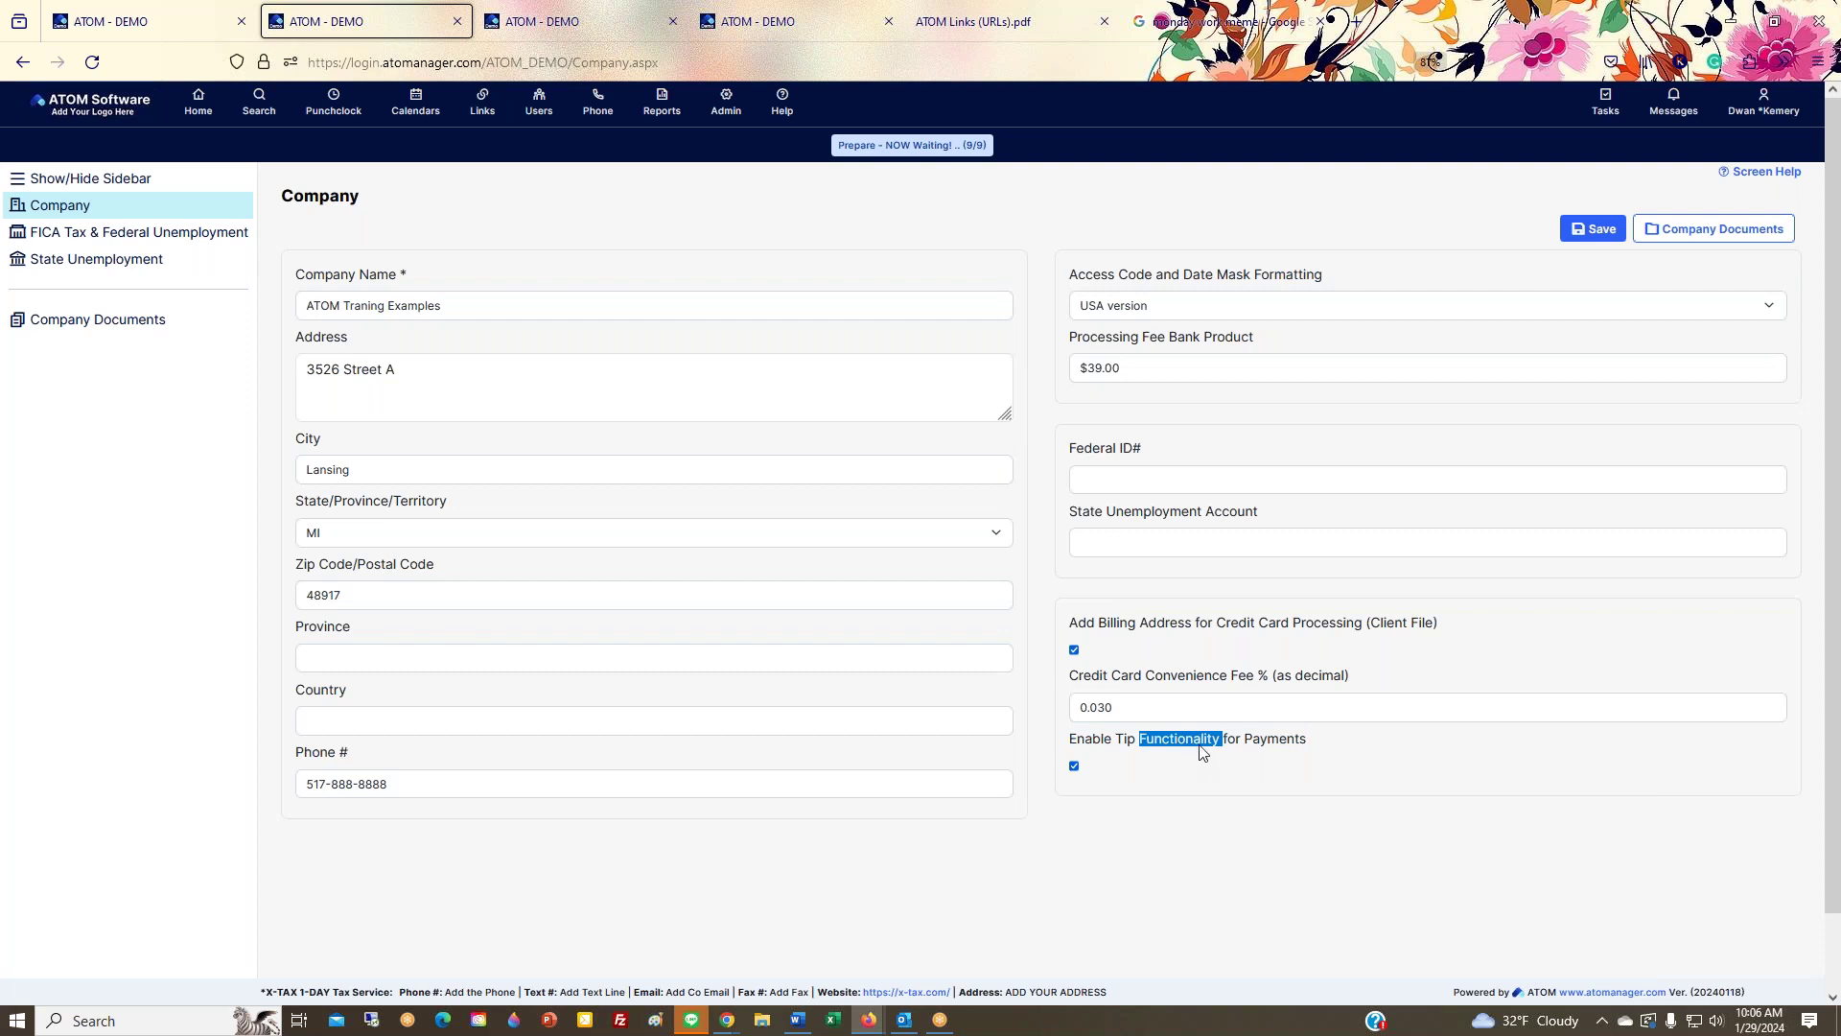
pyautogui.moveTo(1840, 159); pyautogui.dragTo(785, 163)
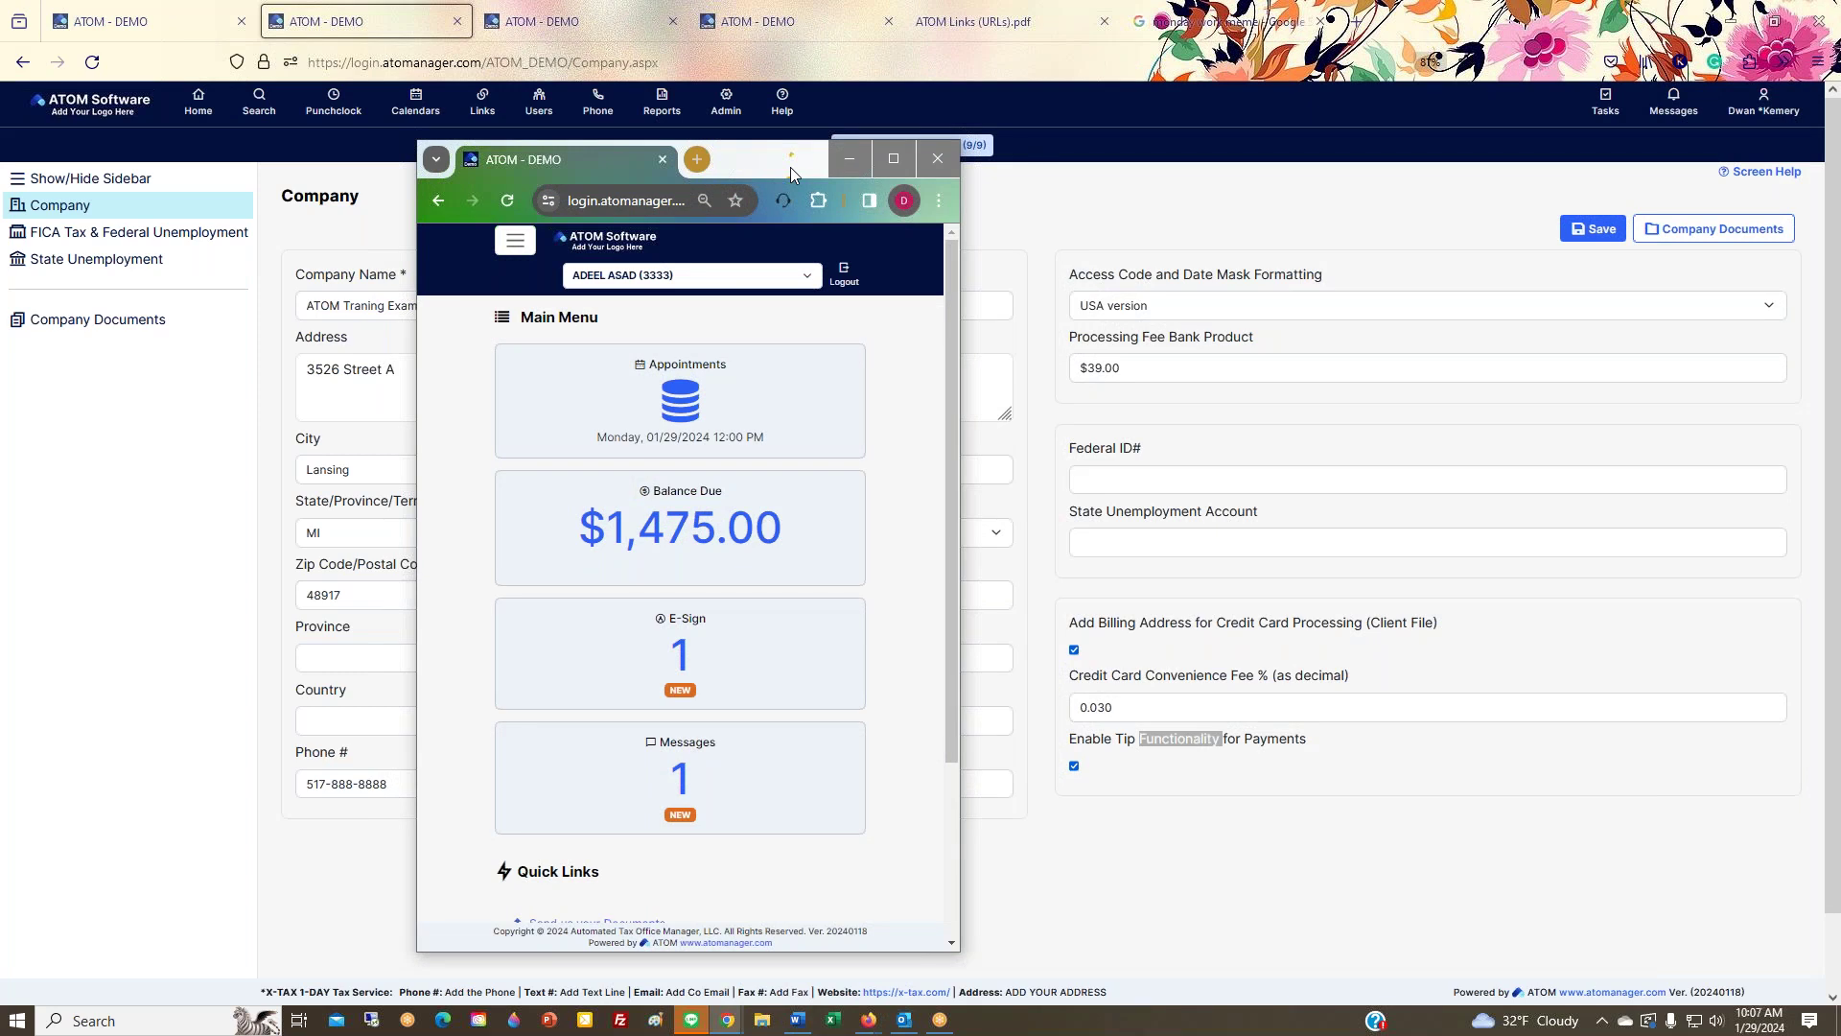
# Step: Preview the tip prompt on the portal's $250.00 2023 credit card payment, choosing NO TIP
pyautogui.click(1181, 853)
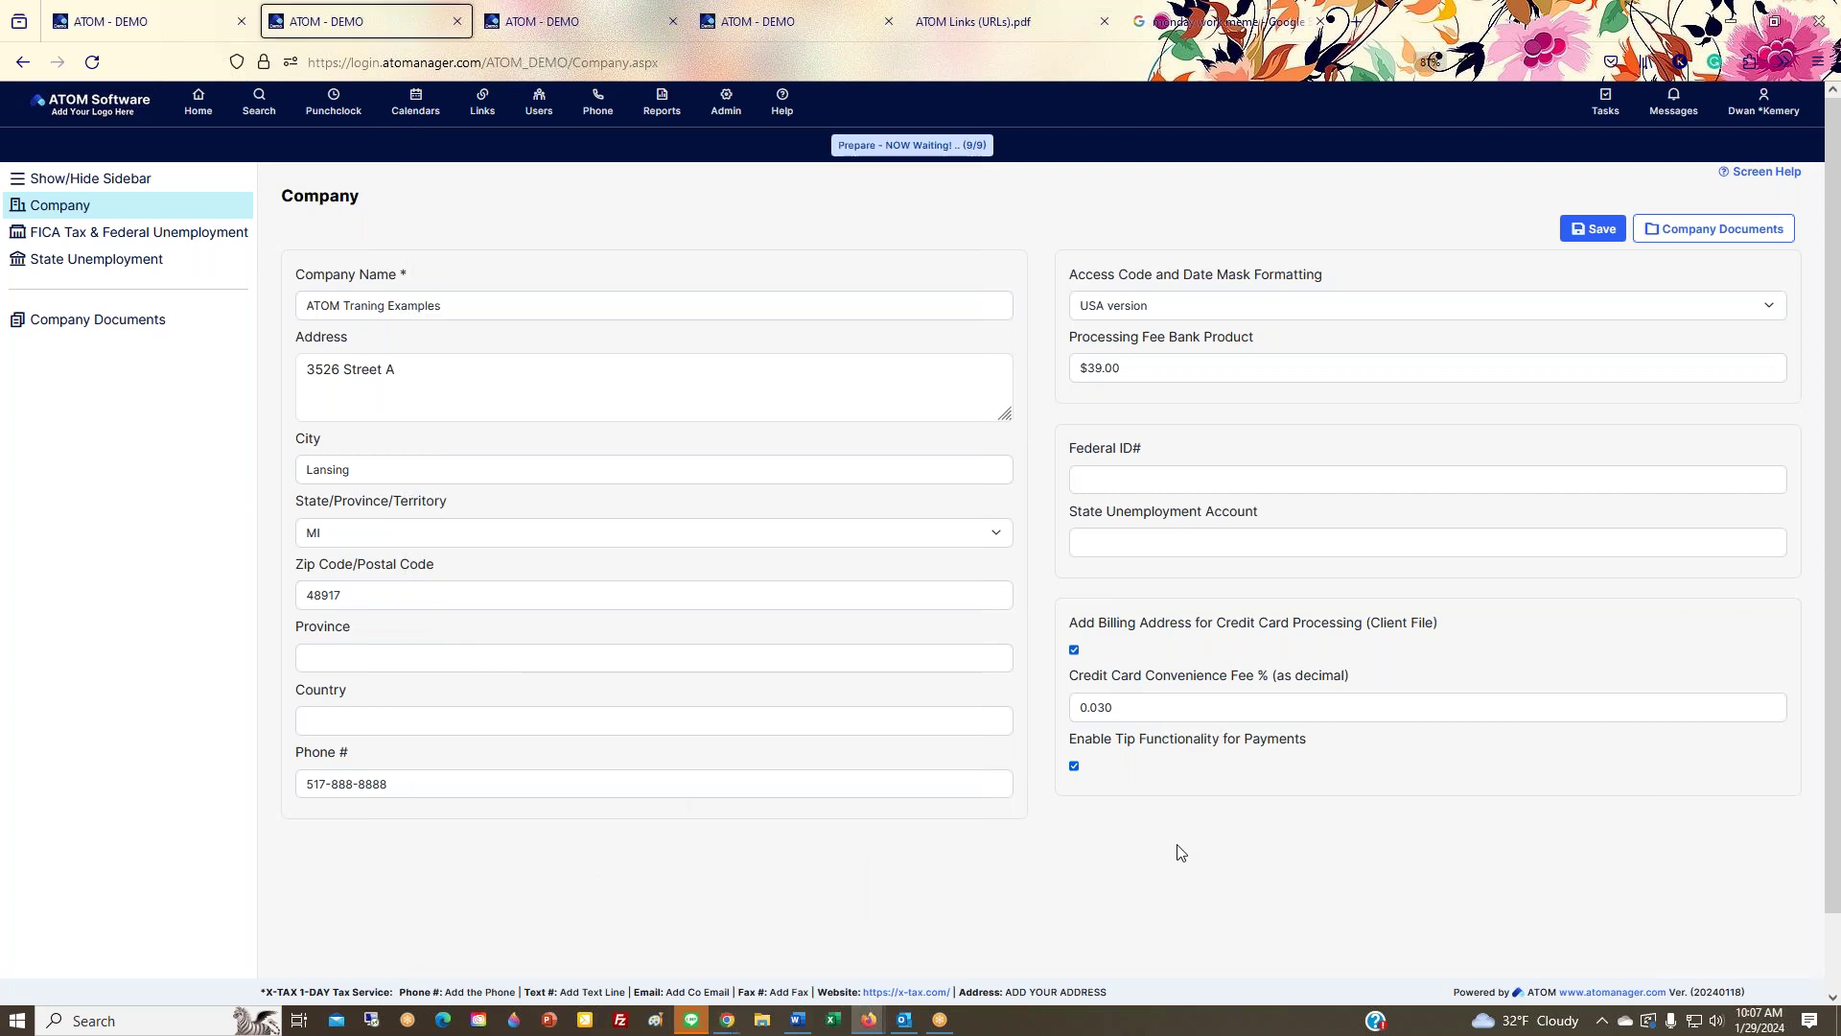
pyautogui.tripleClick(1175, 740)
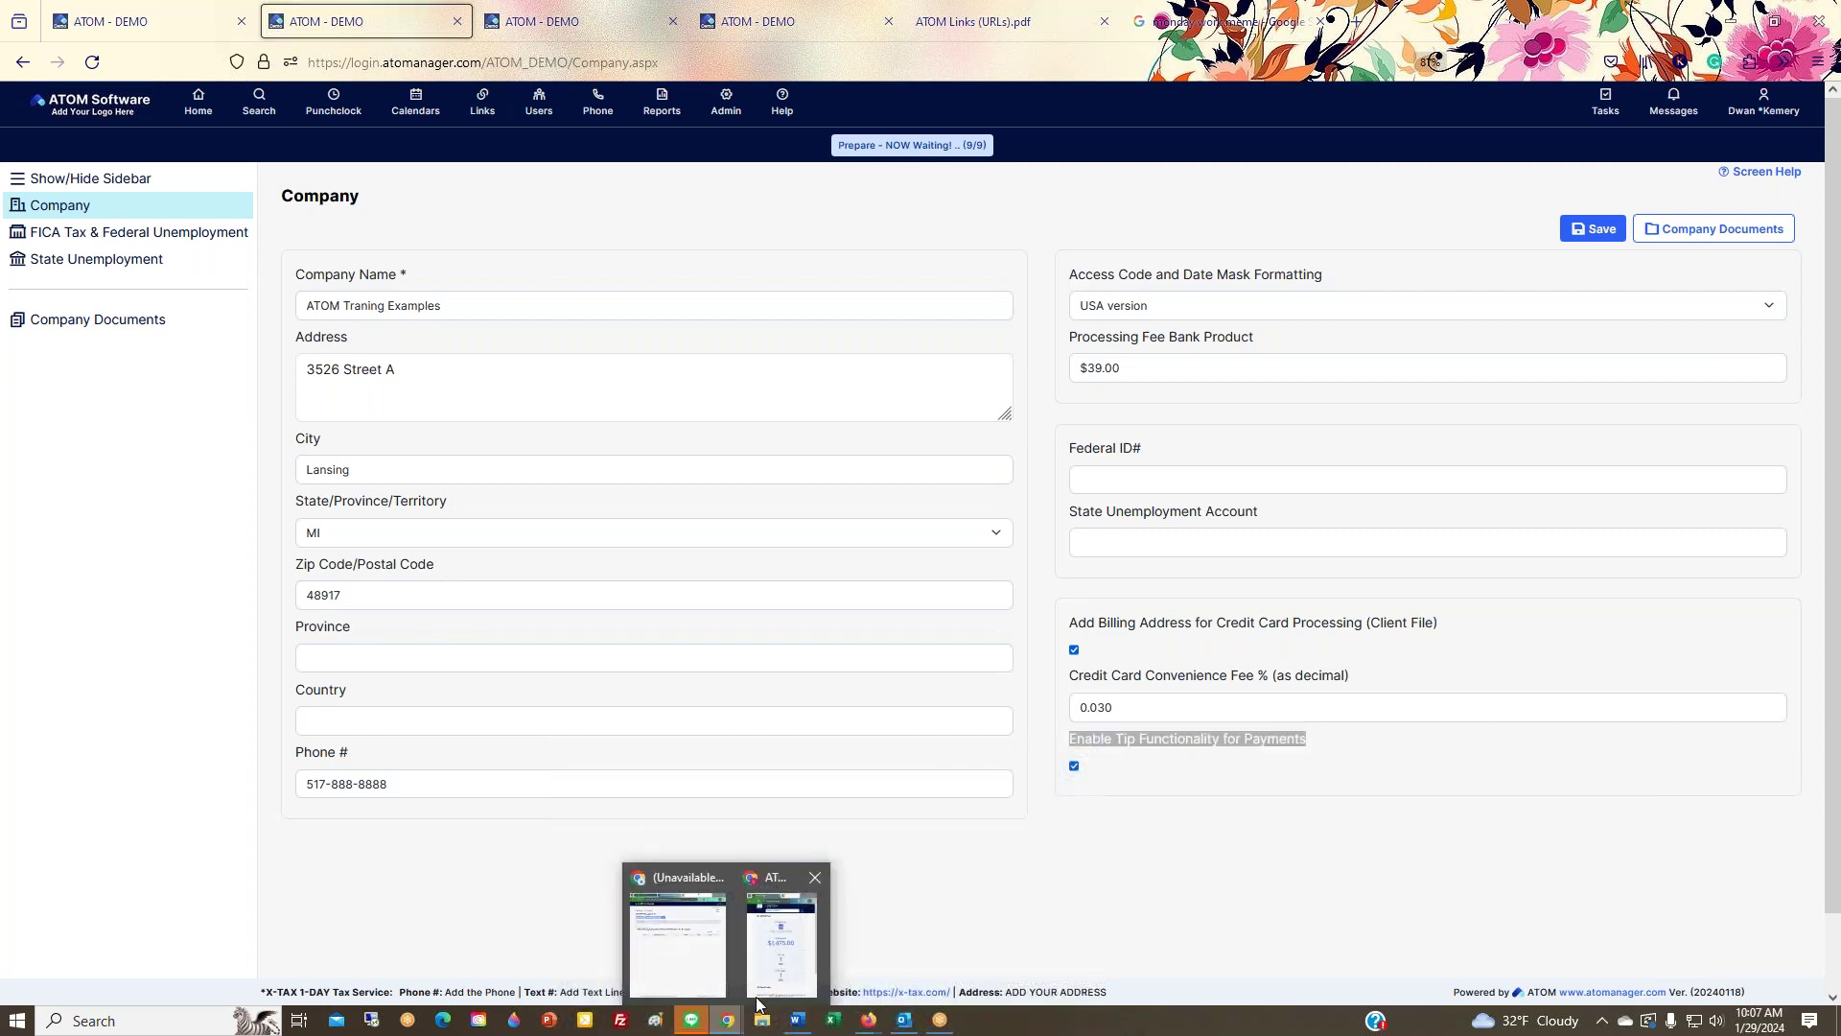
pyautogui.click(727, 1020)
pyautogui.click(767, 552)
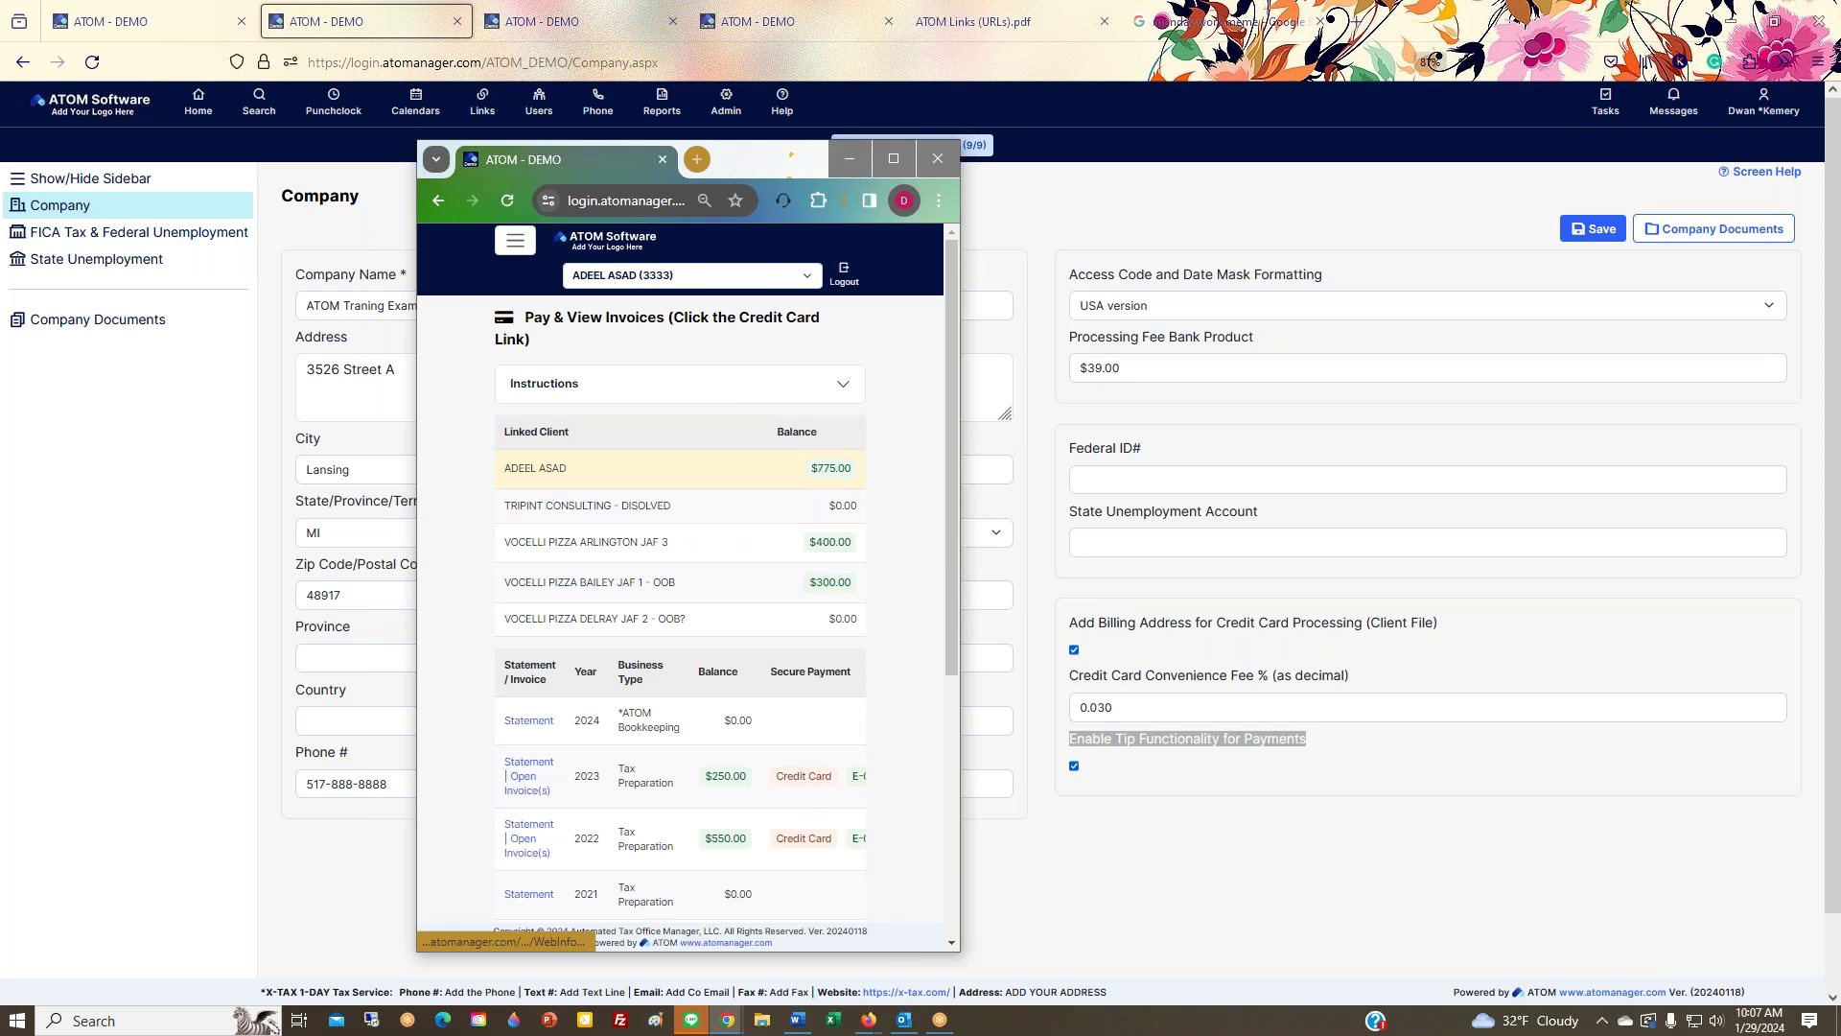
pyautogui.click(802, 777)
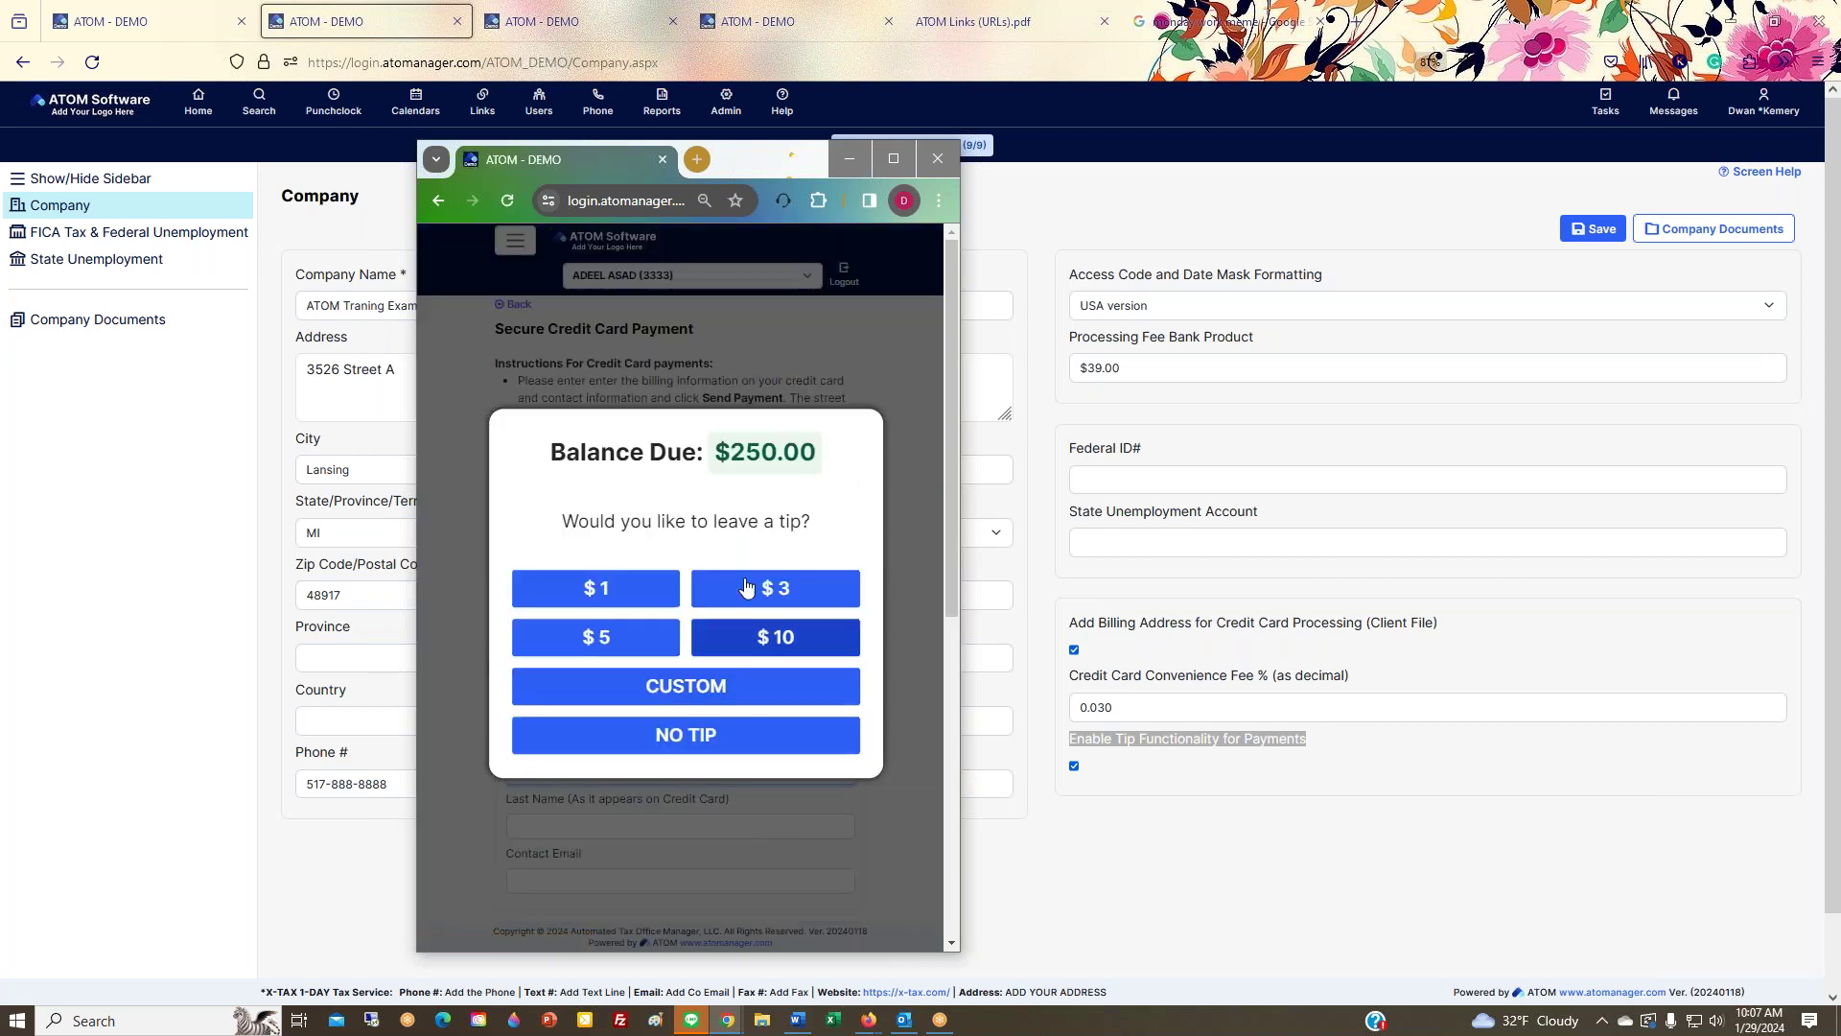
pyautogui.click(652, 740)
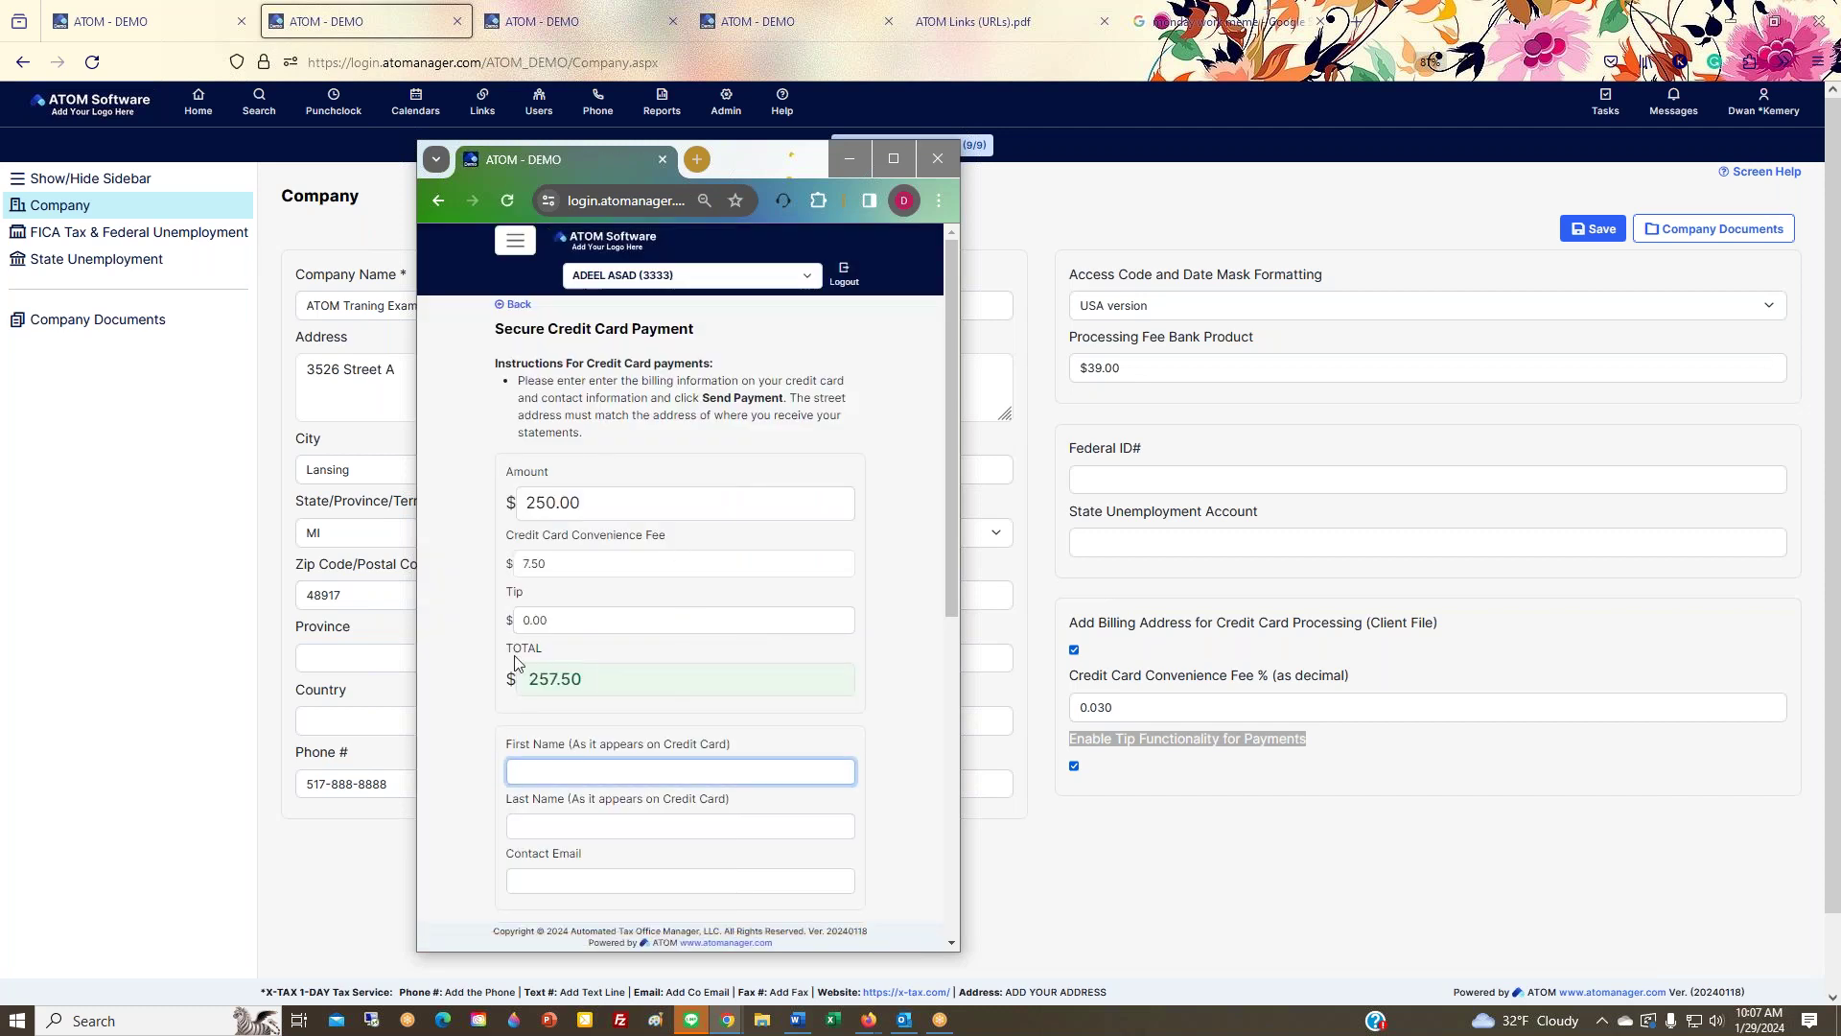
# Step: Uncheck Enable Tip Functionality for Payments on the Company page
pyautogui.scroll(-6, 656, 858)
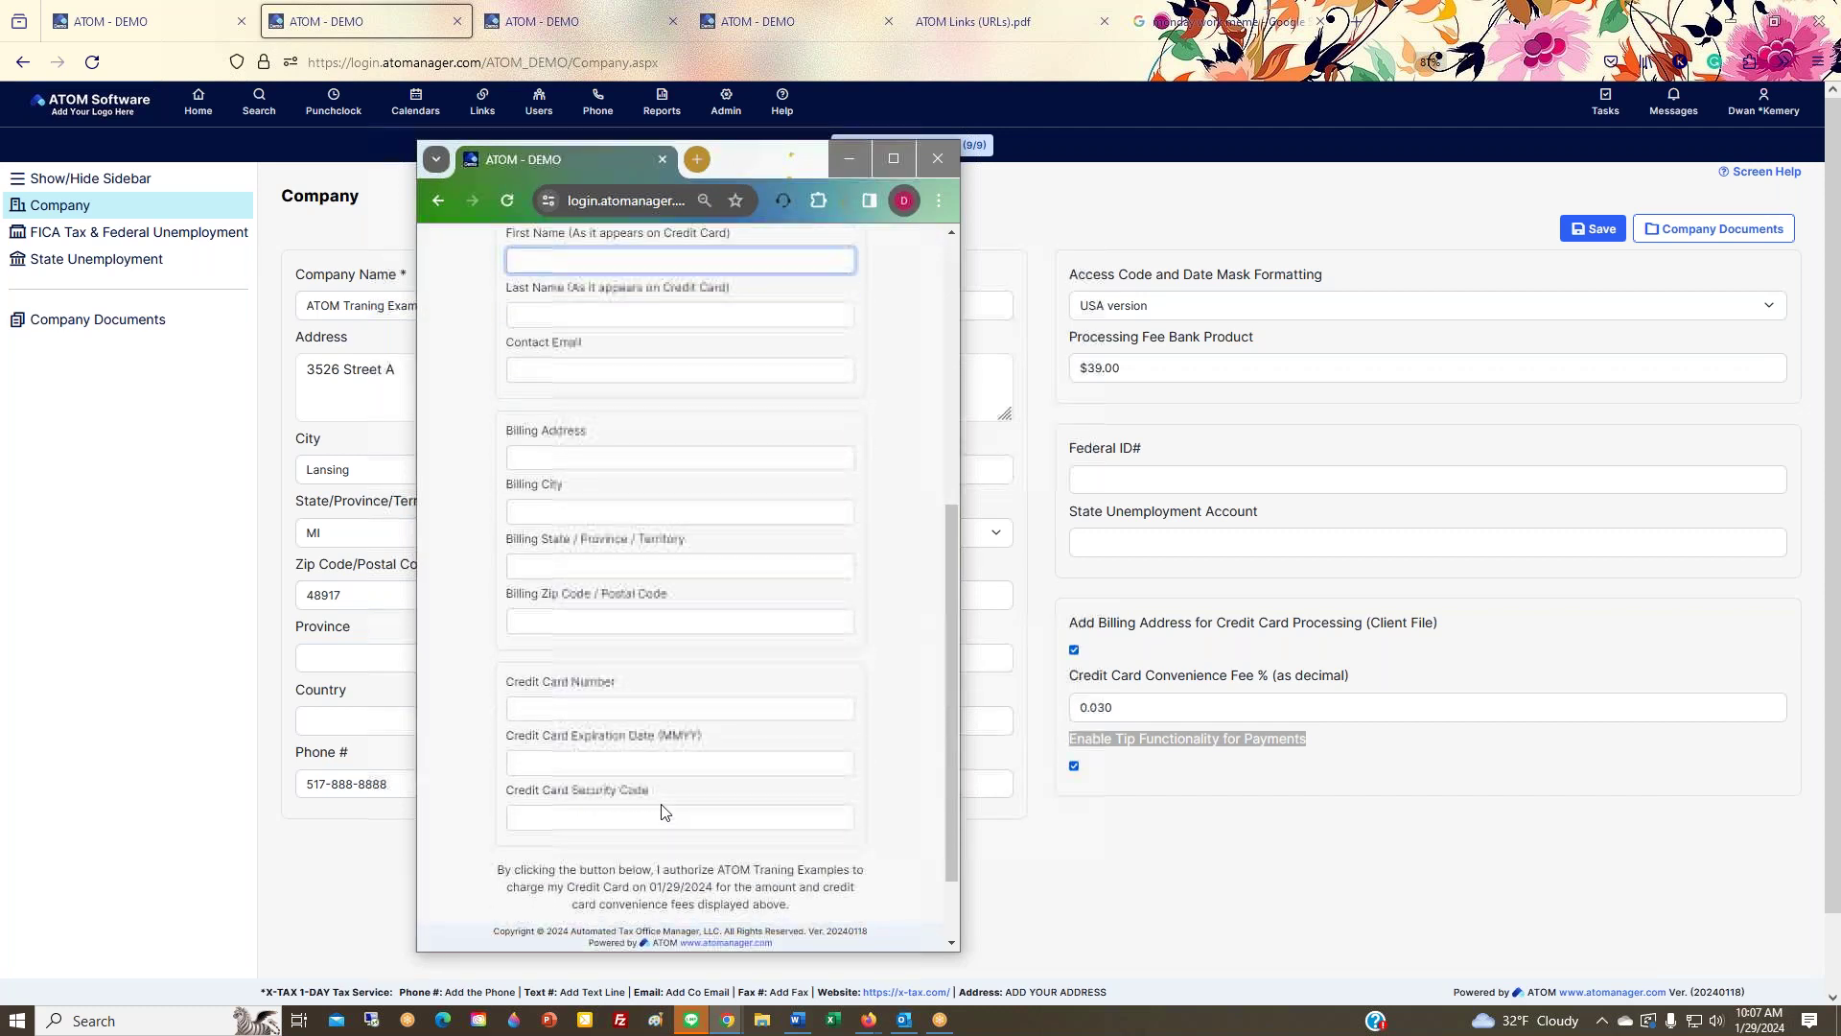
pyautogui.scroll(6, 663, 810)
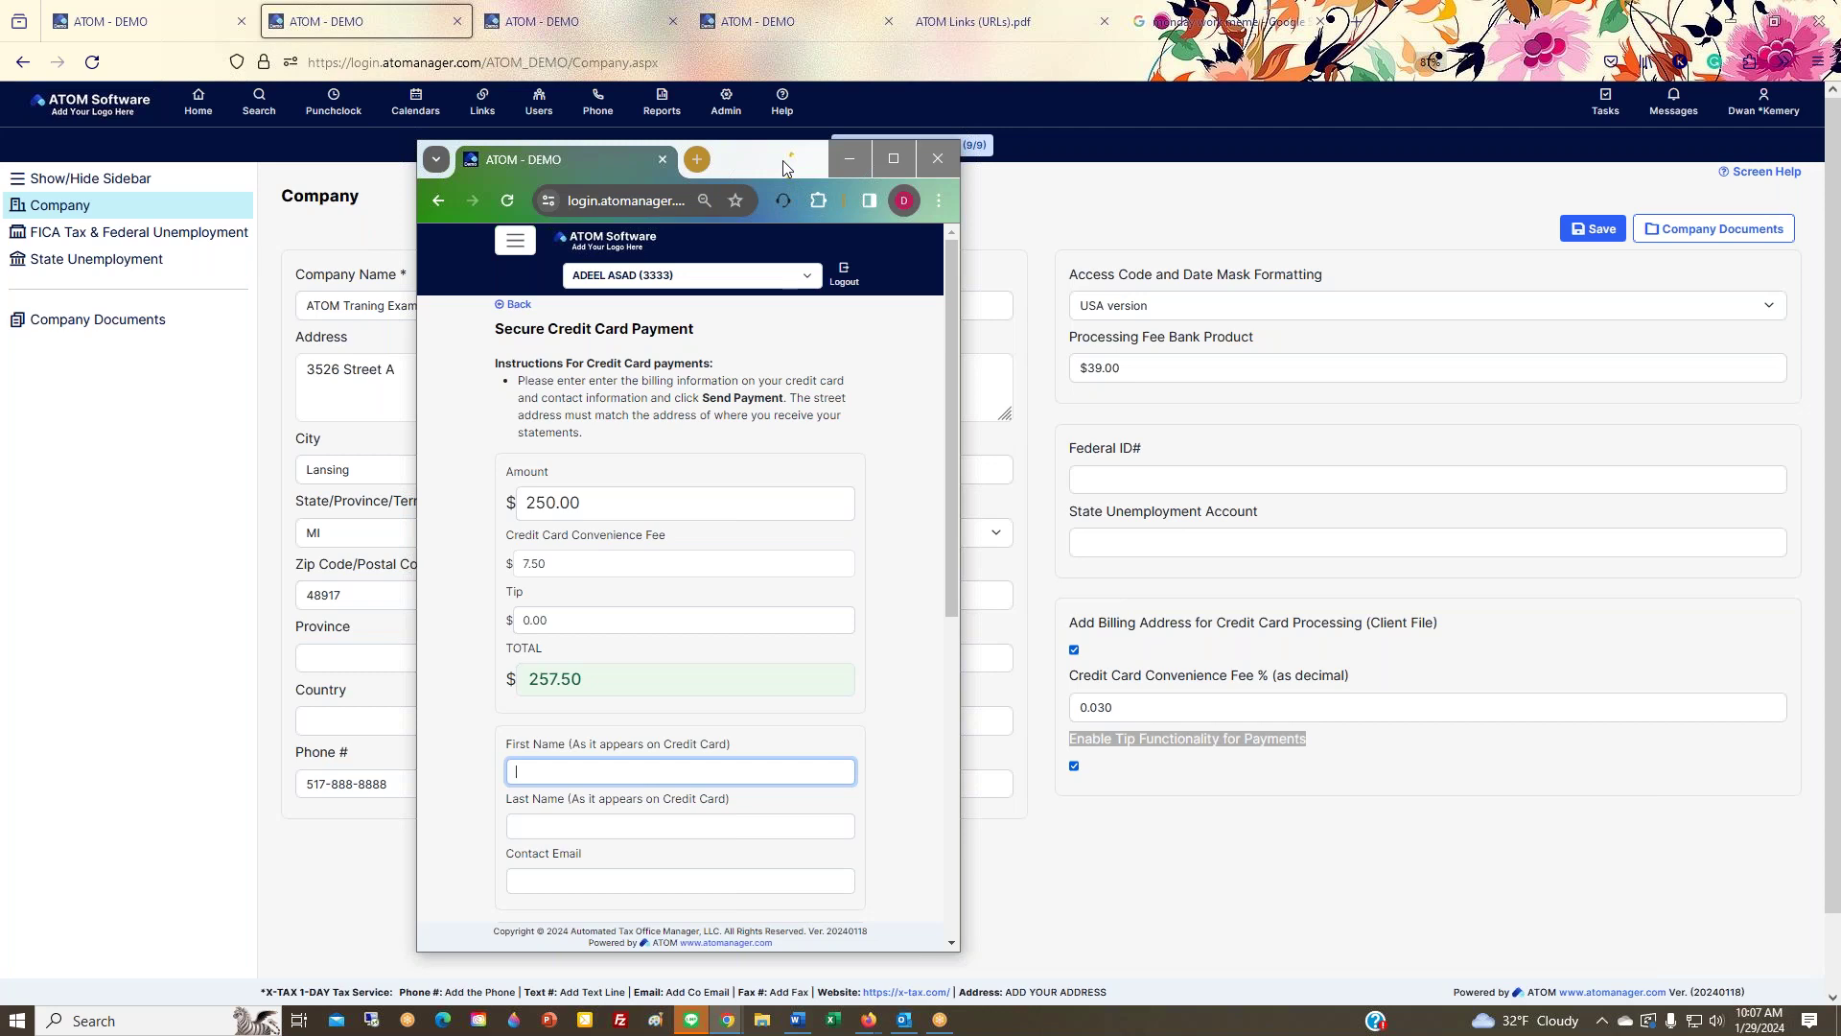
pyautogui.click(1074, 765)
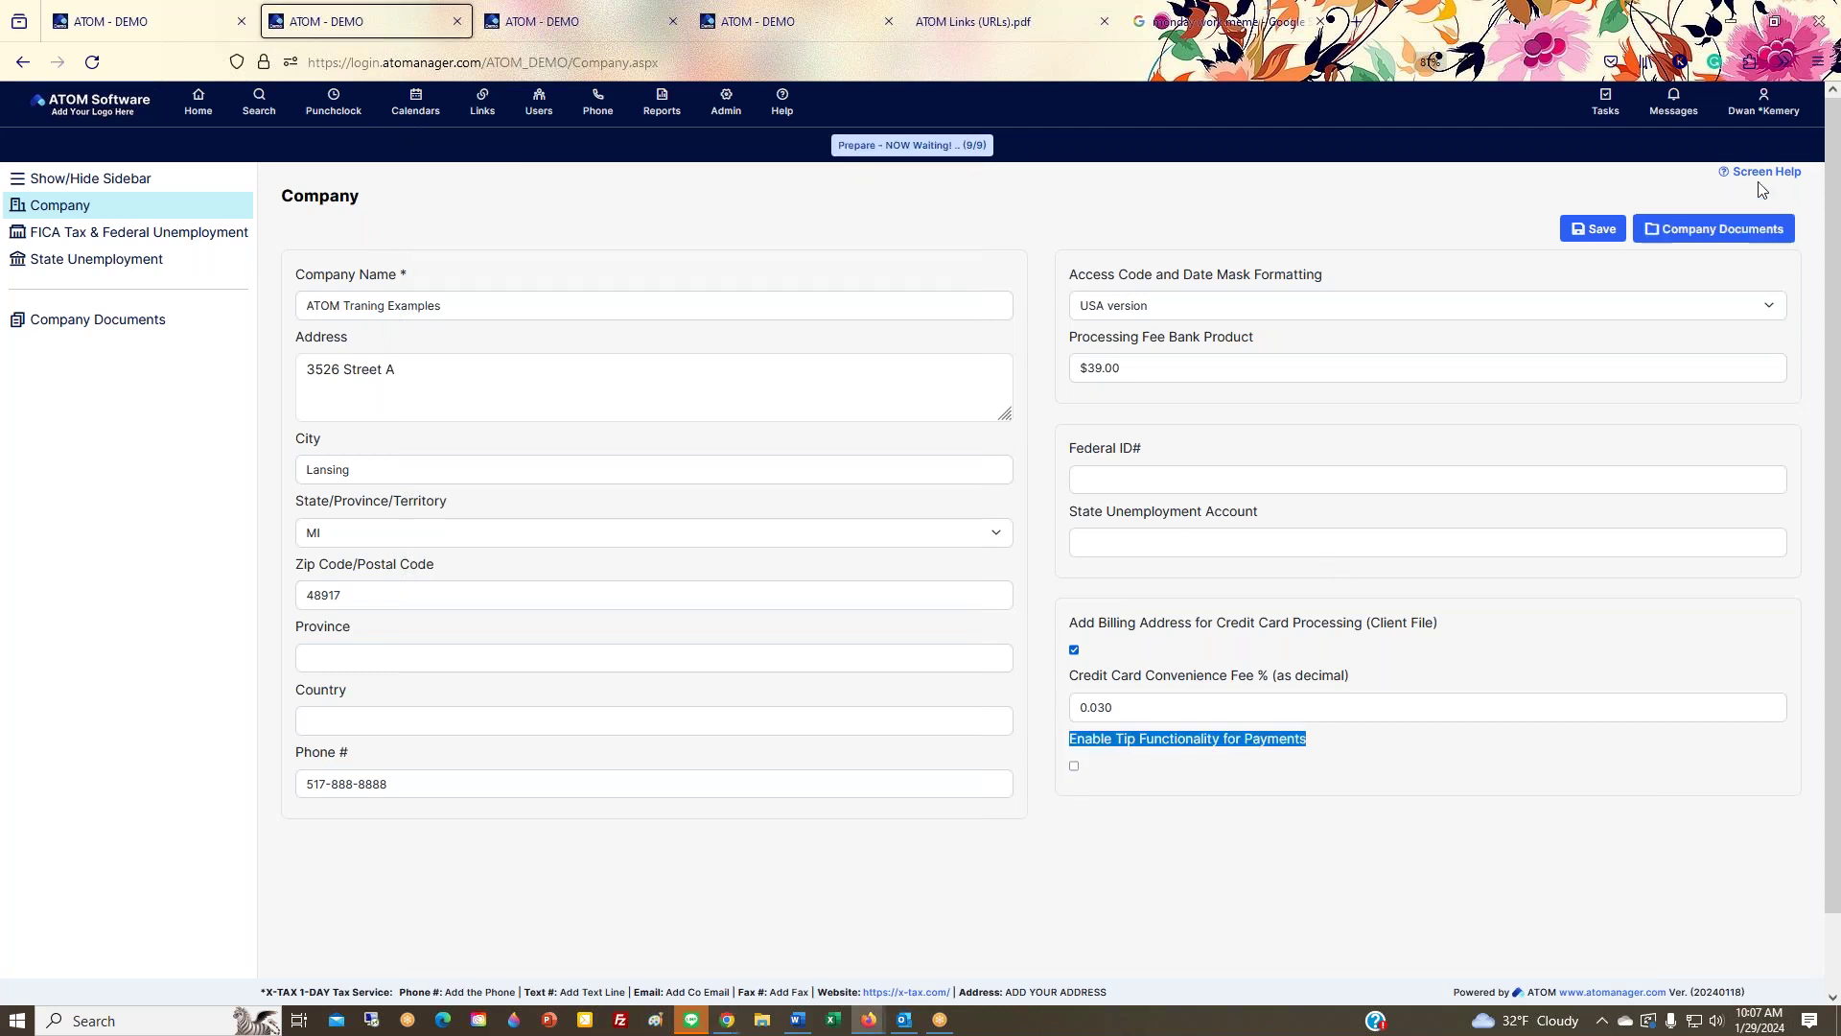
# Step: Save the company settings with tips disabled
pyautogui.click(1588, 228)
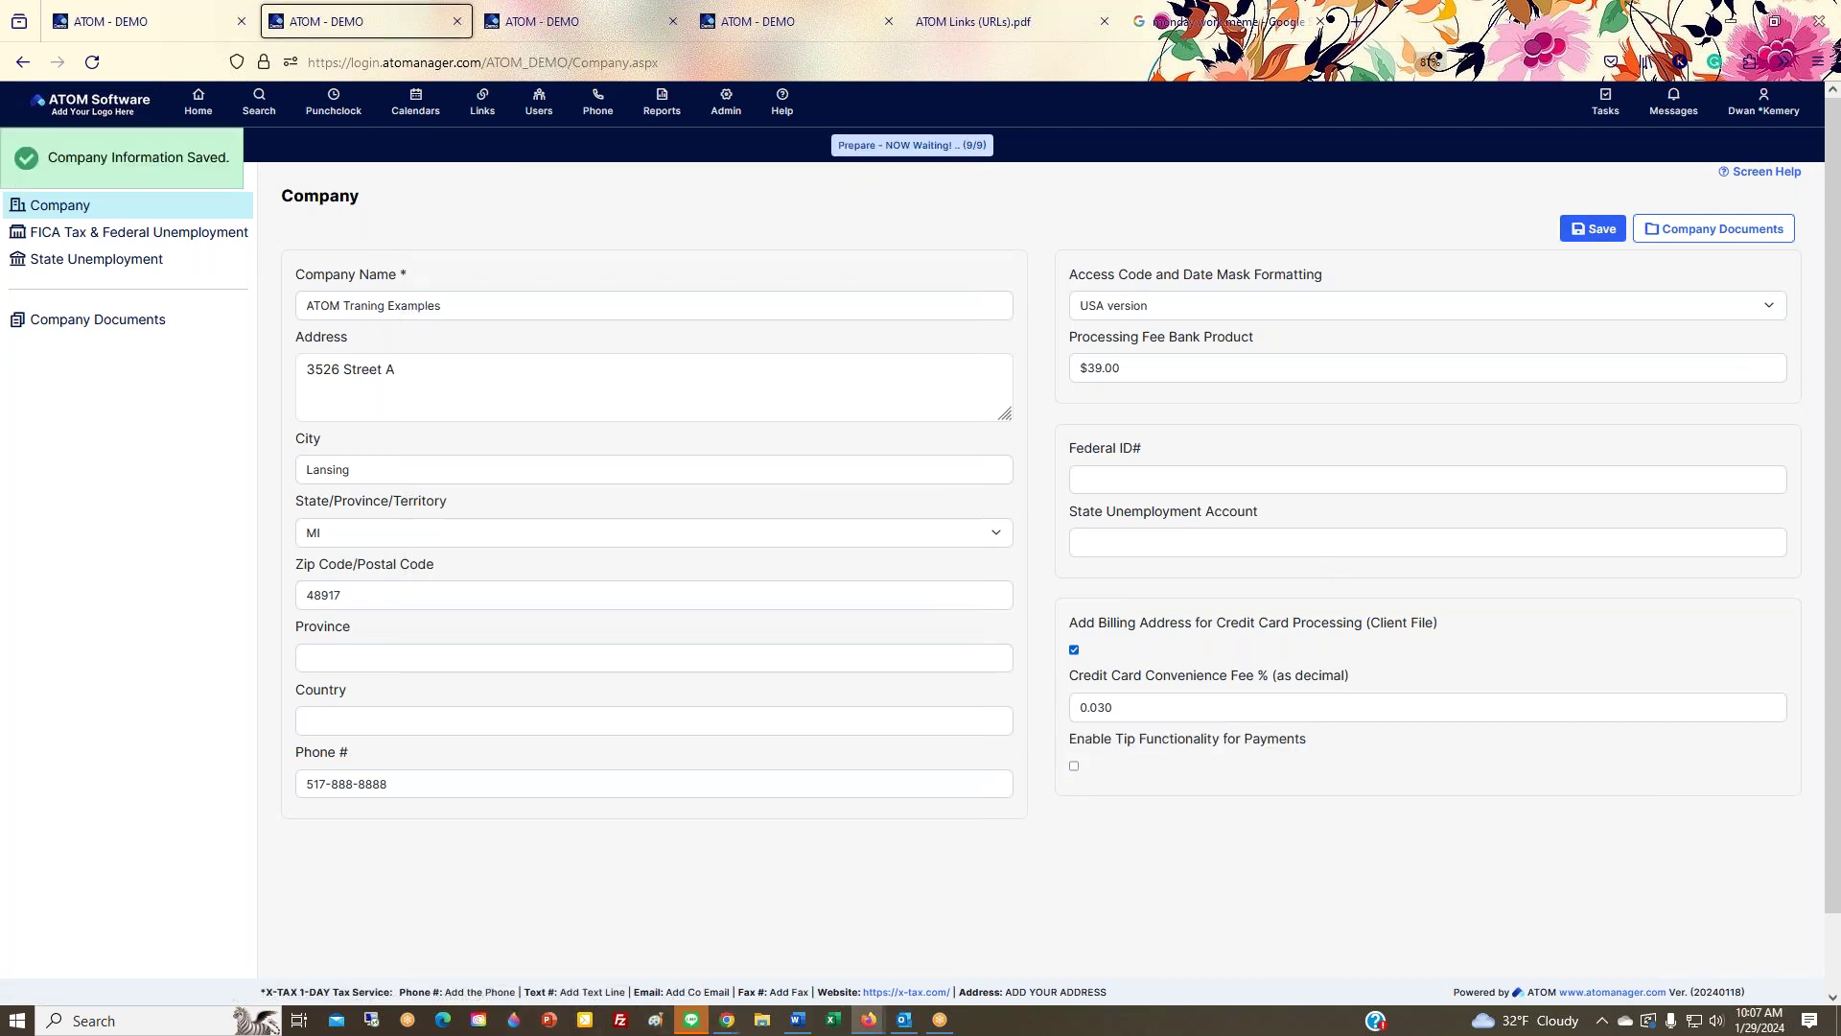
pyautogui.click(725, 1020)
pyautogui.click(700, 921)
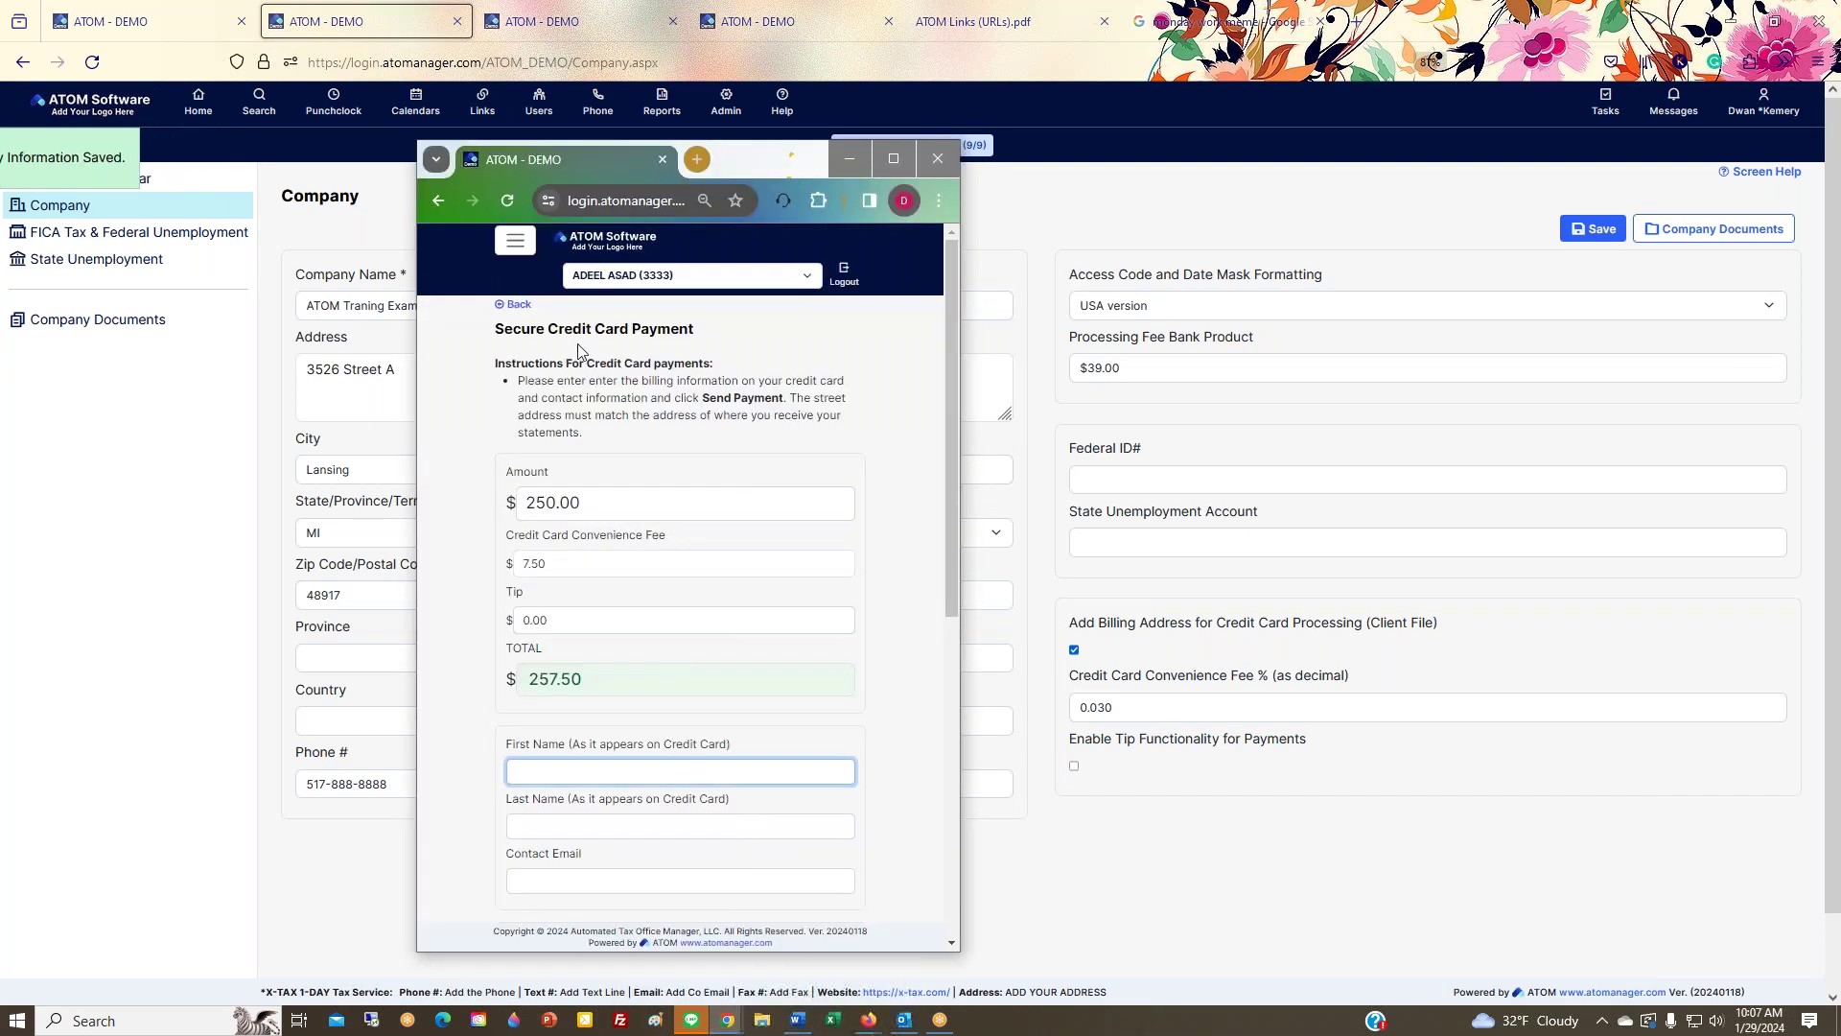
# Step: Reopen the portal's 2023 payment form to confirm no Tip line, then show Company Documents
pyautogui.click(518, 304)
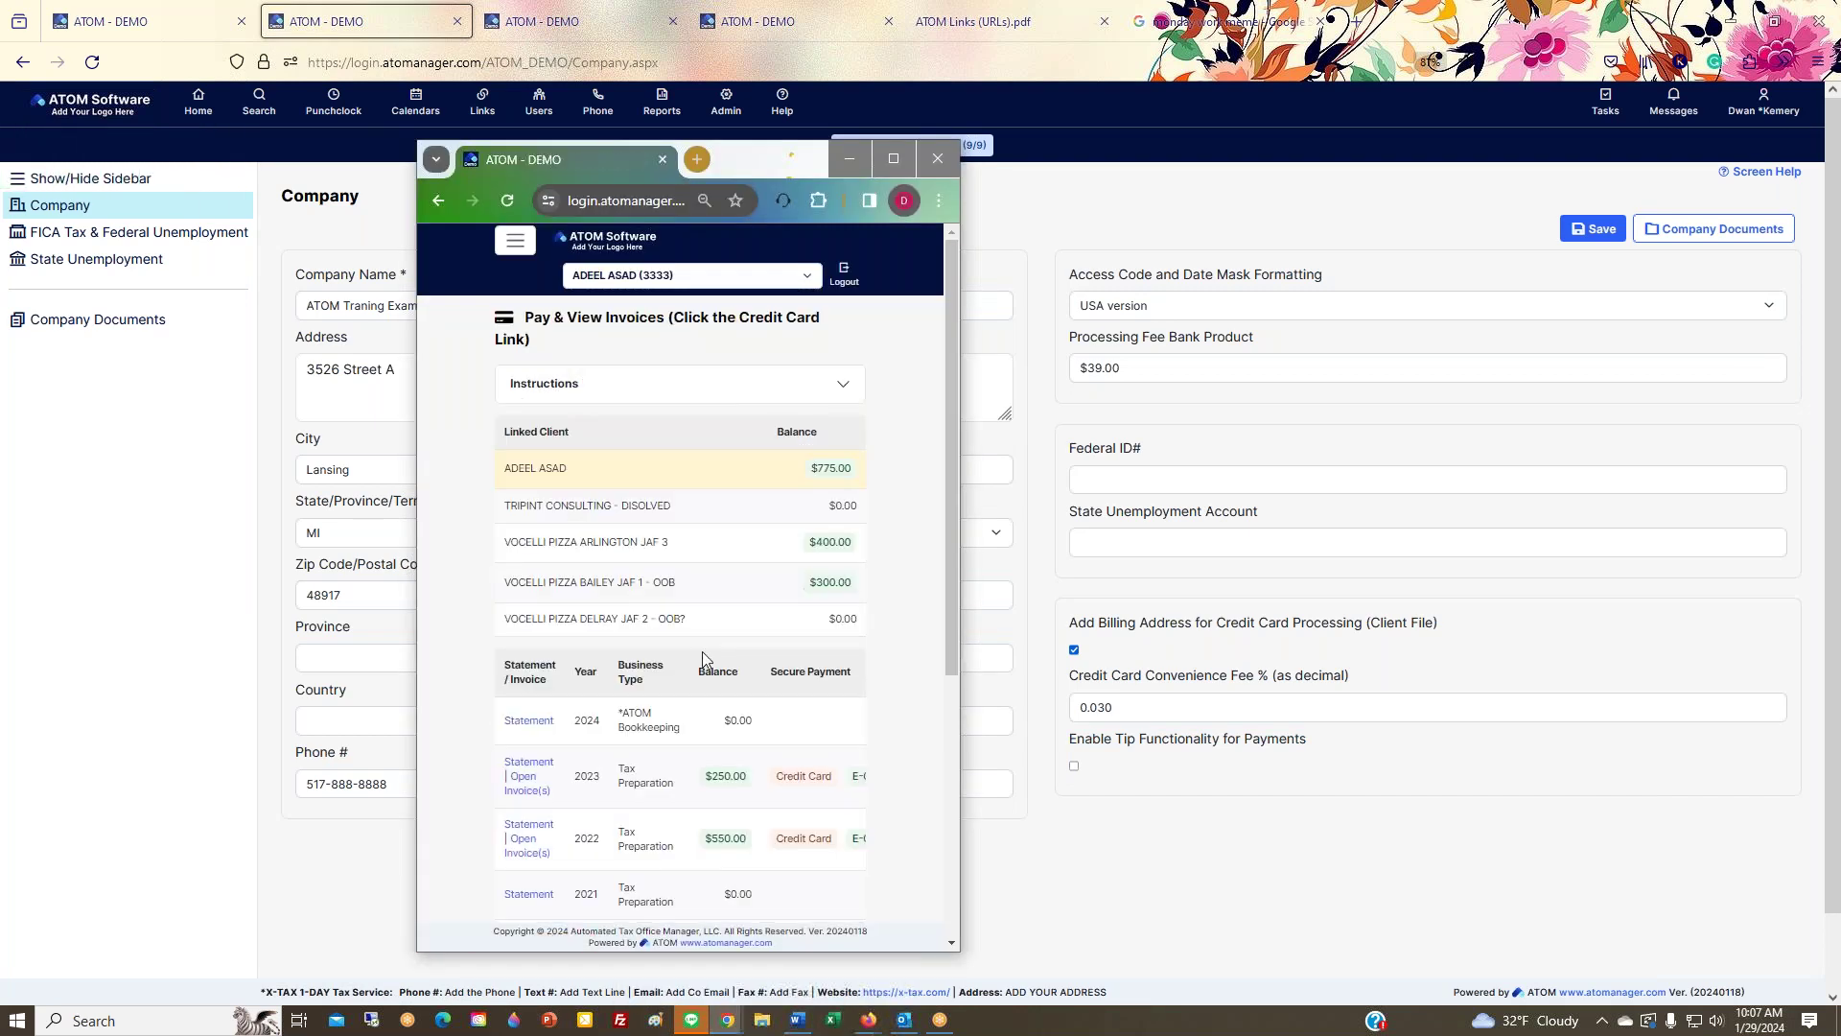
pyautogui.click(794, 777)
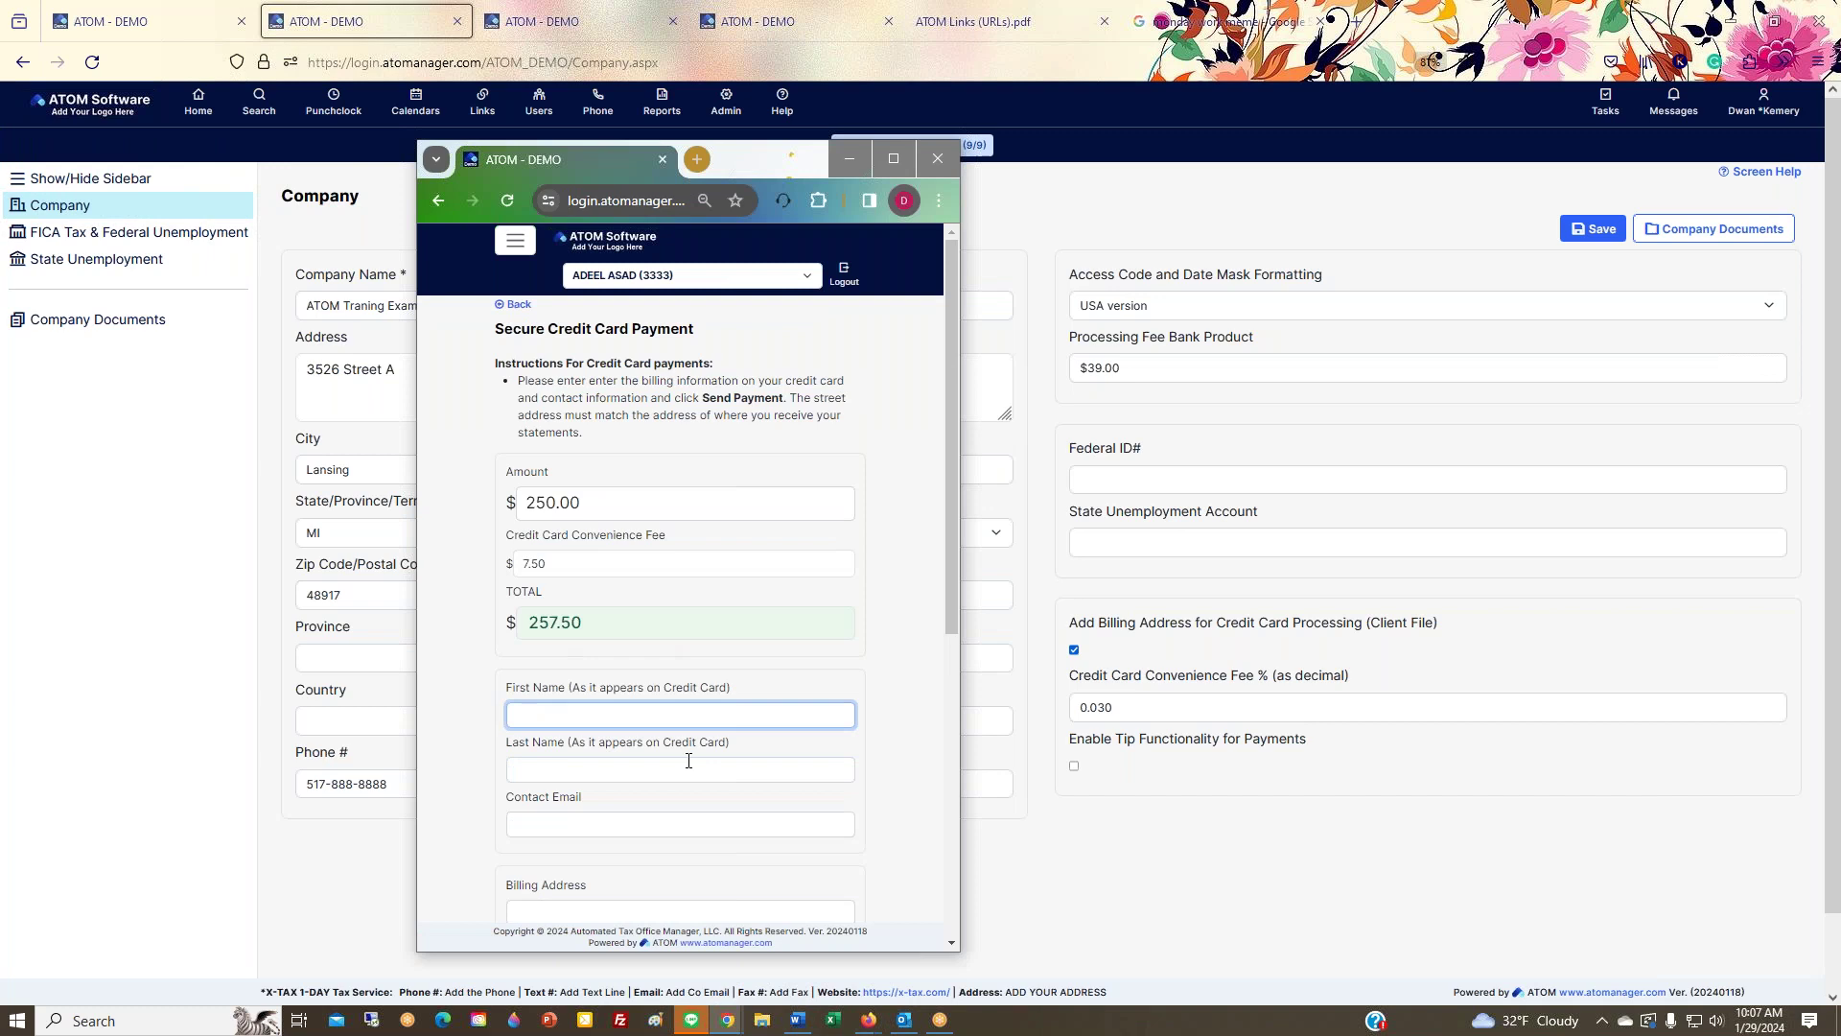
pyautogui.moveTo(884, 171); pyautogui.dragTo(1840, 225)
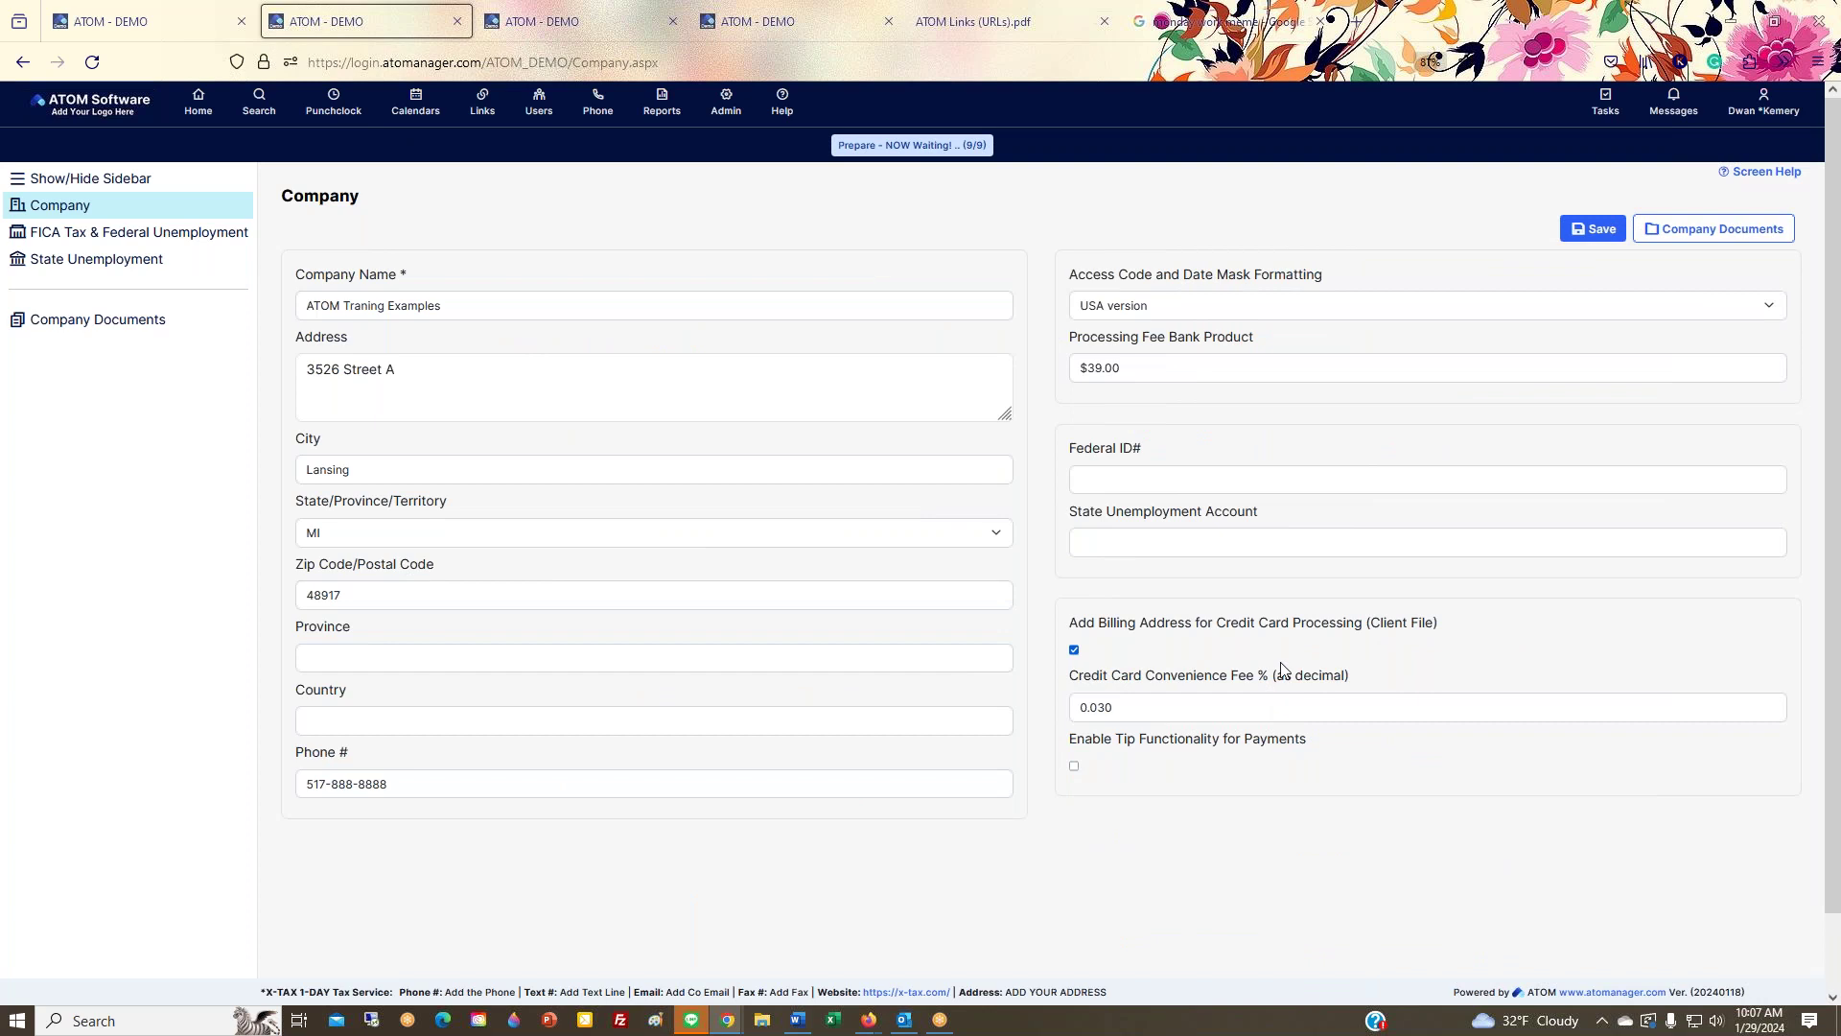
pyautogui.click(1676, 233)
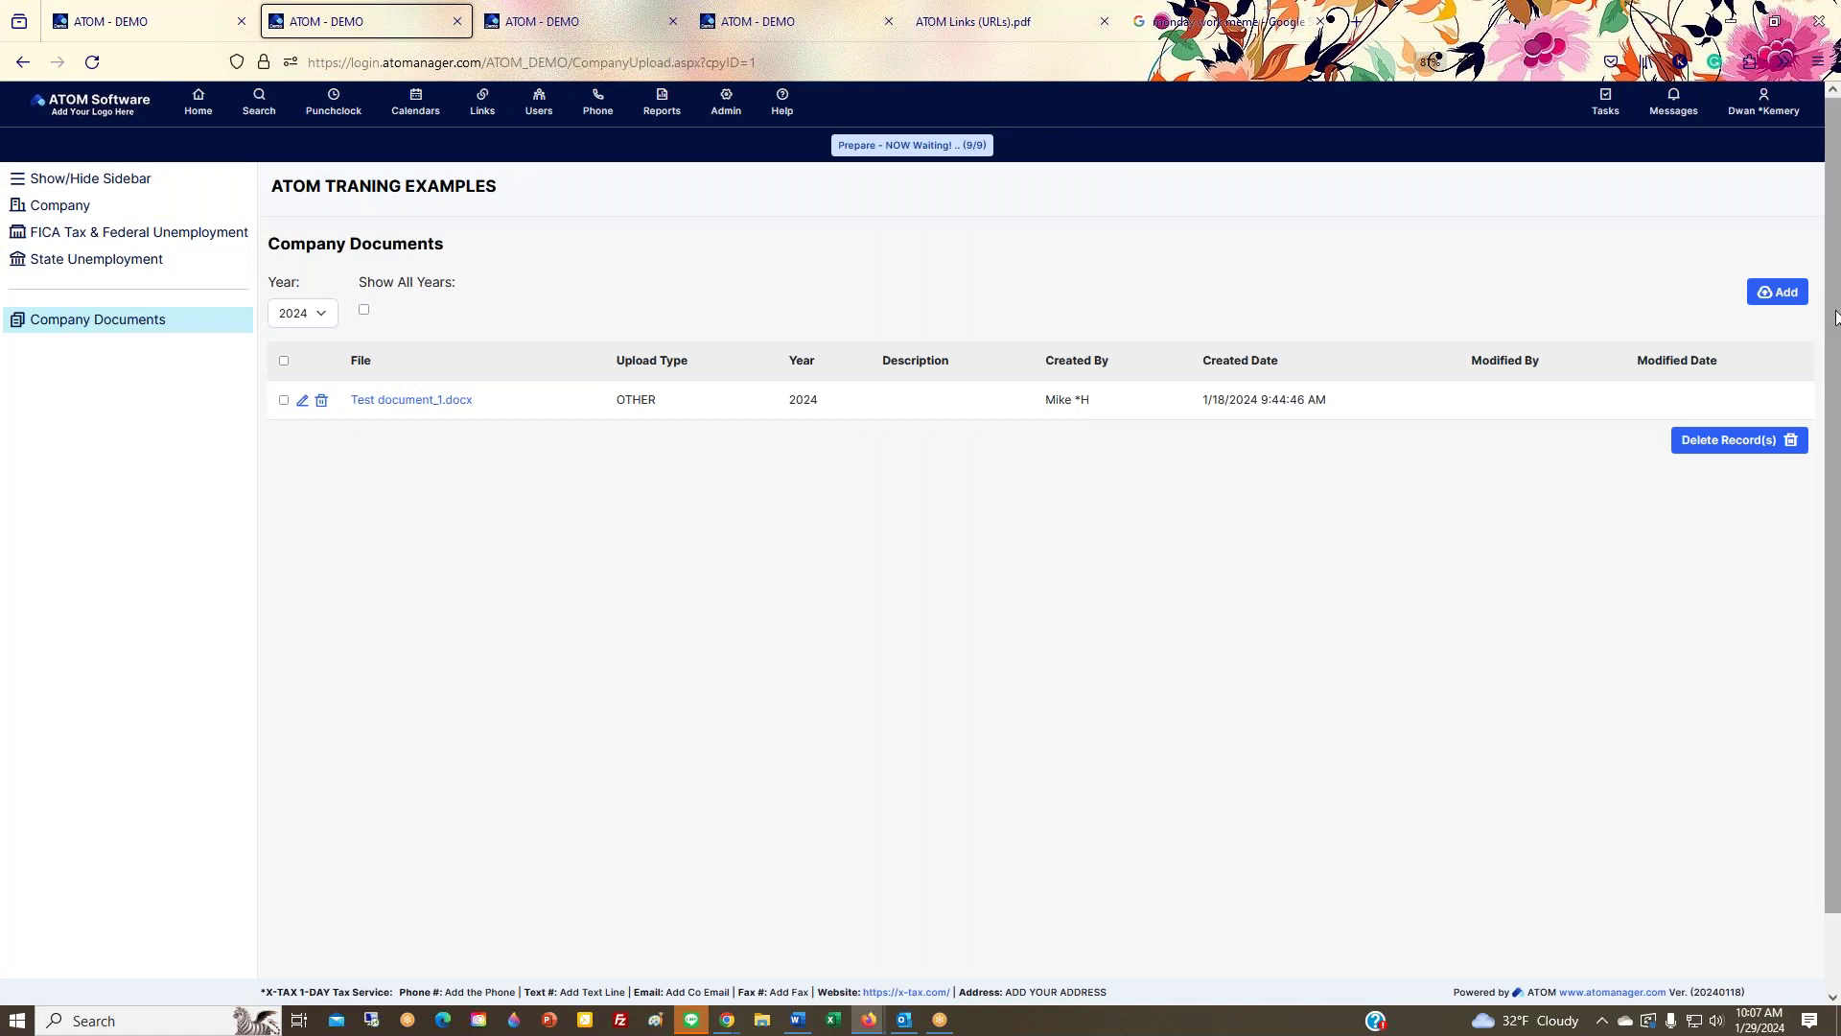
pyautogui.click(1777, 292)
pyautogui.click(1550, 352)
pyautogui.click(1551, 381)
pyautogui.click(1550, 357)
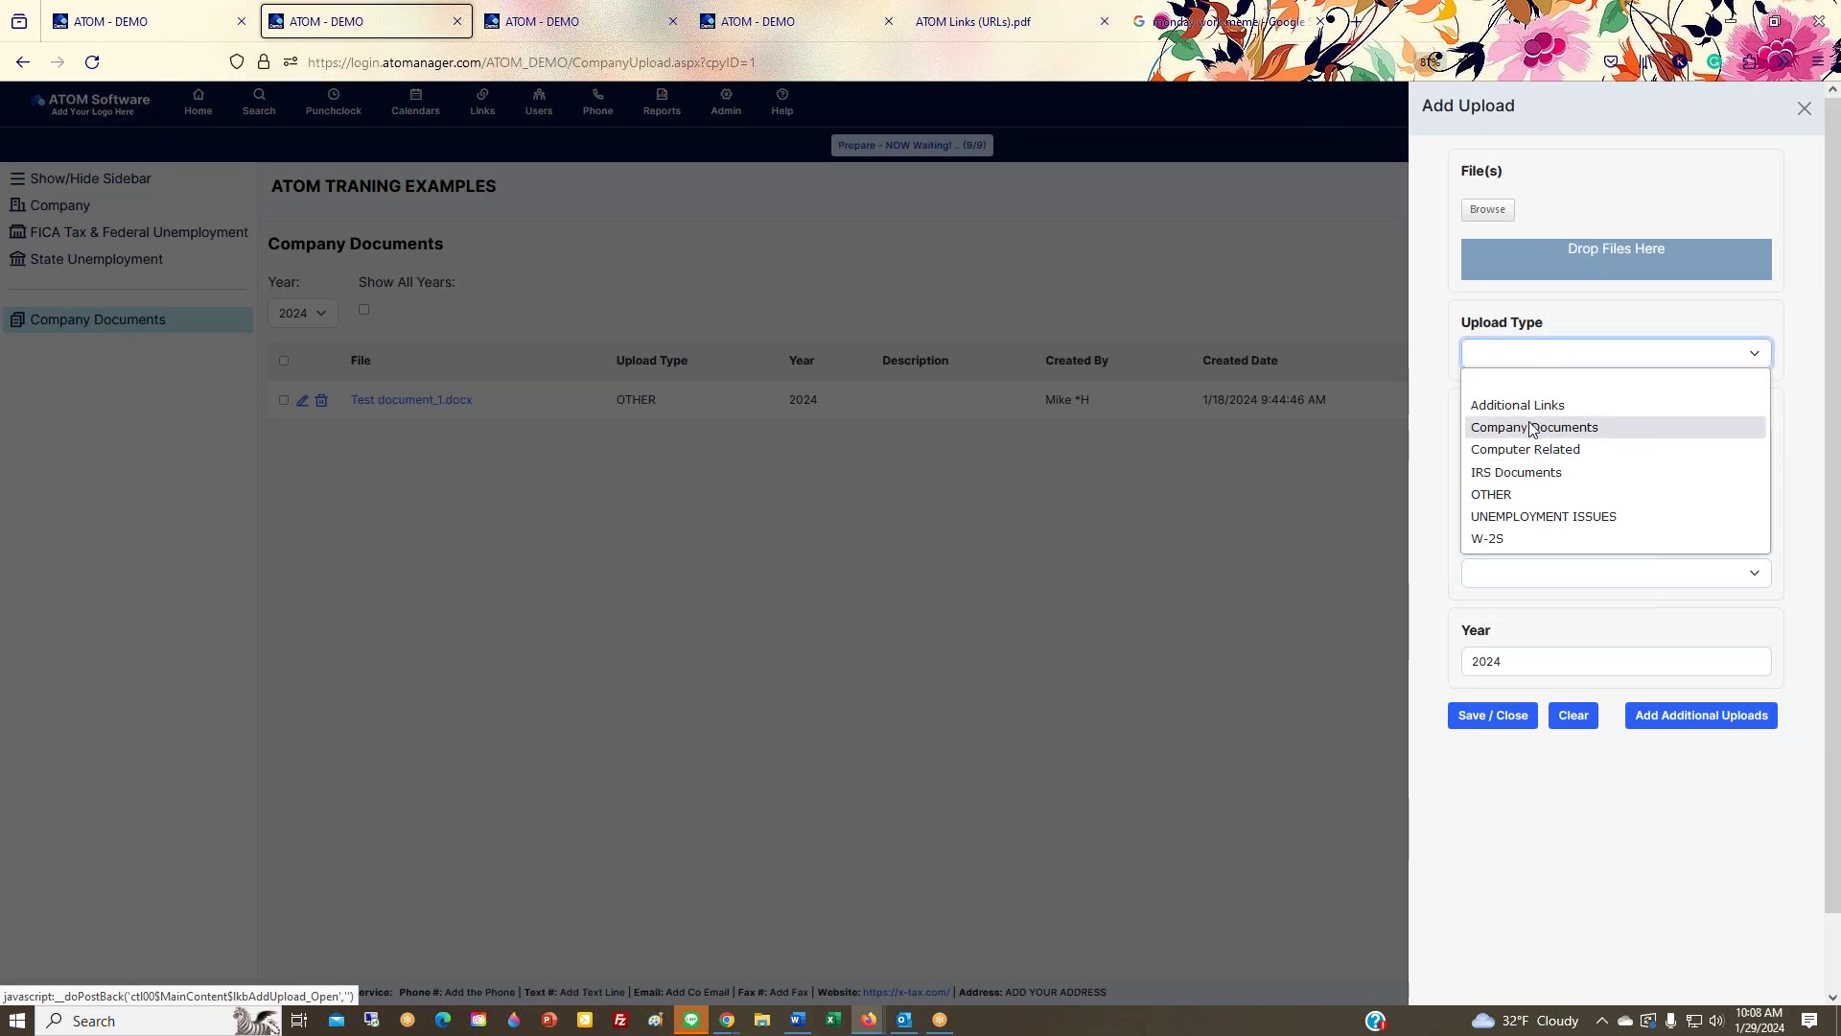
pyautogui.click(1792, 113)
pyautogui.click(239, 447)
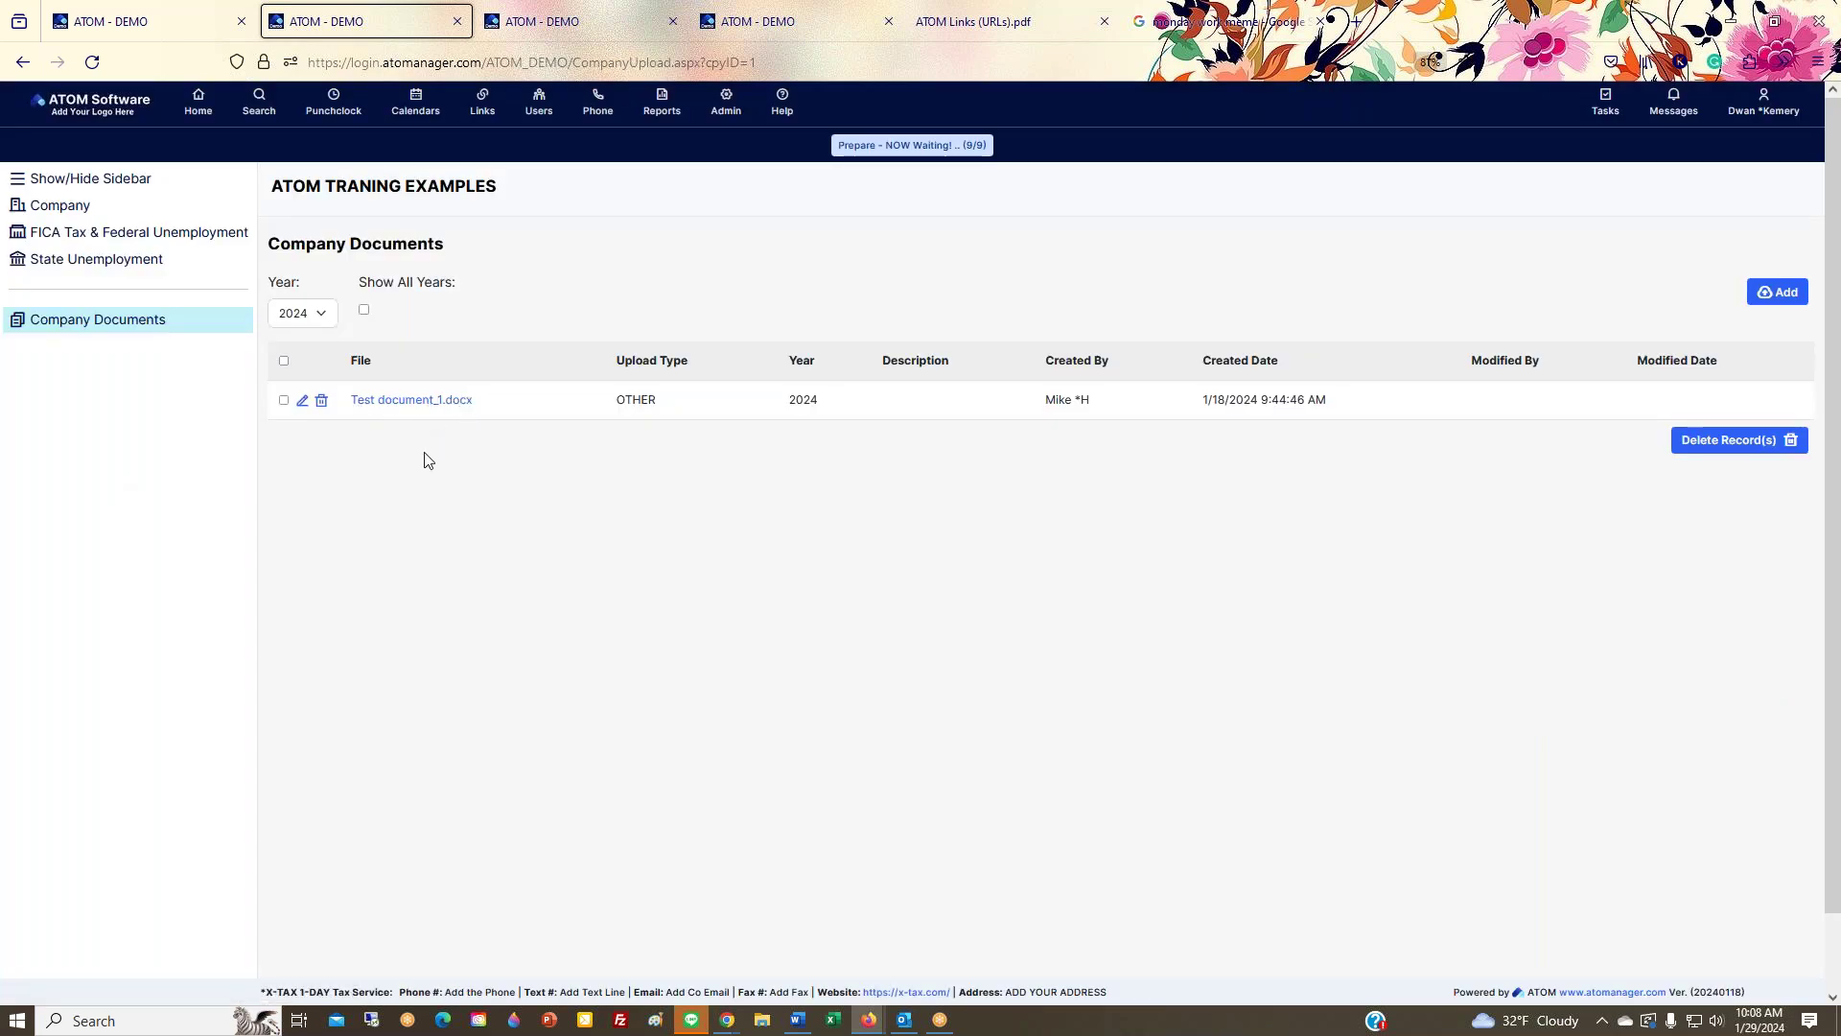
pyautogui.click(1745, 298)
pyautogui.click(1683, 354)
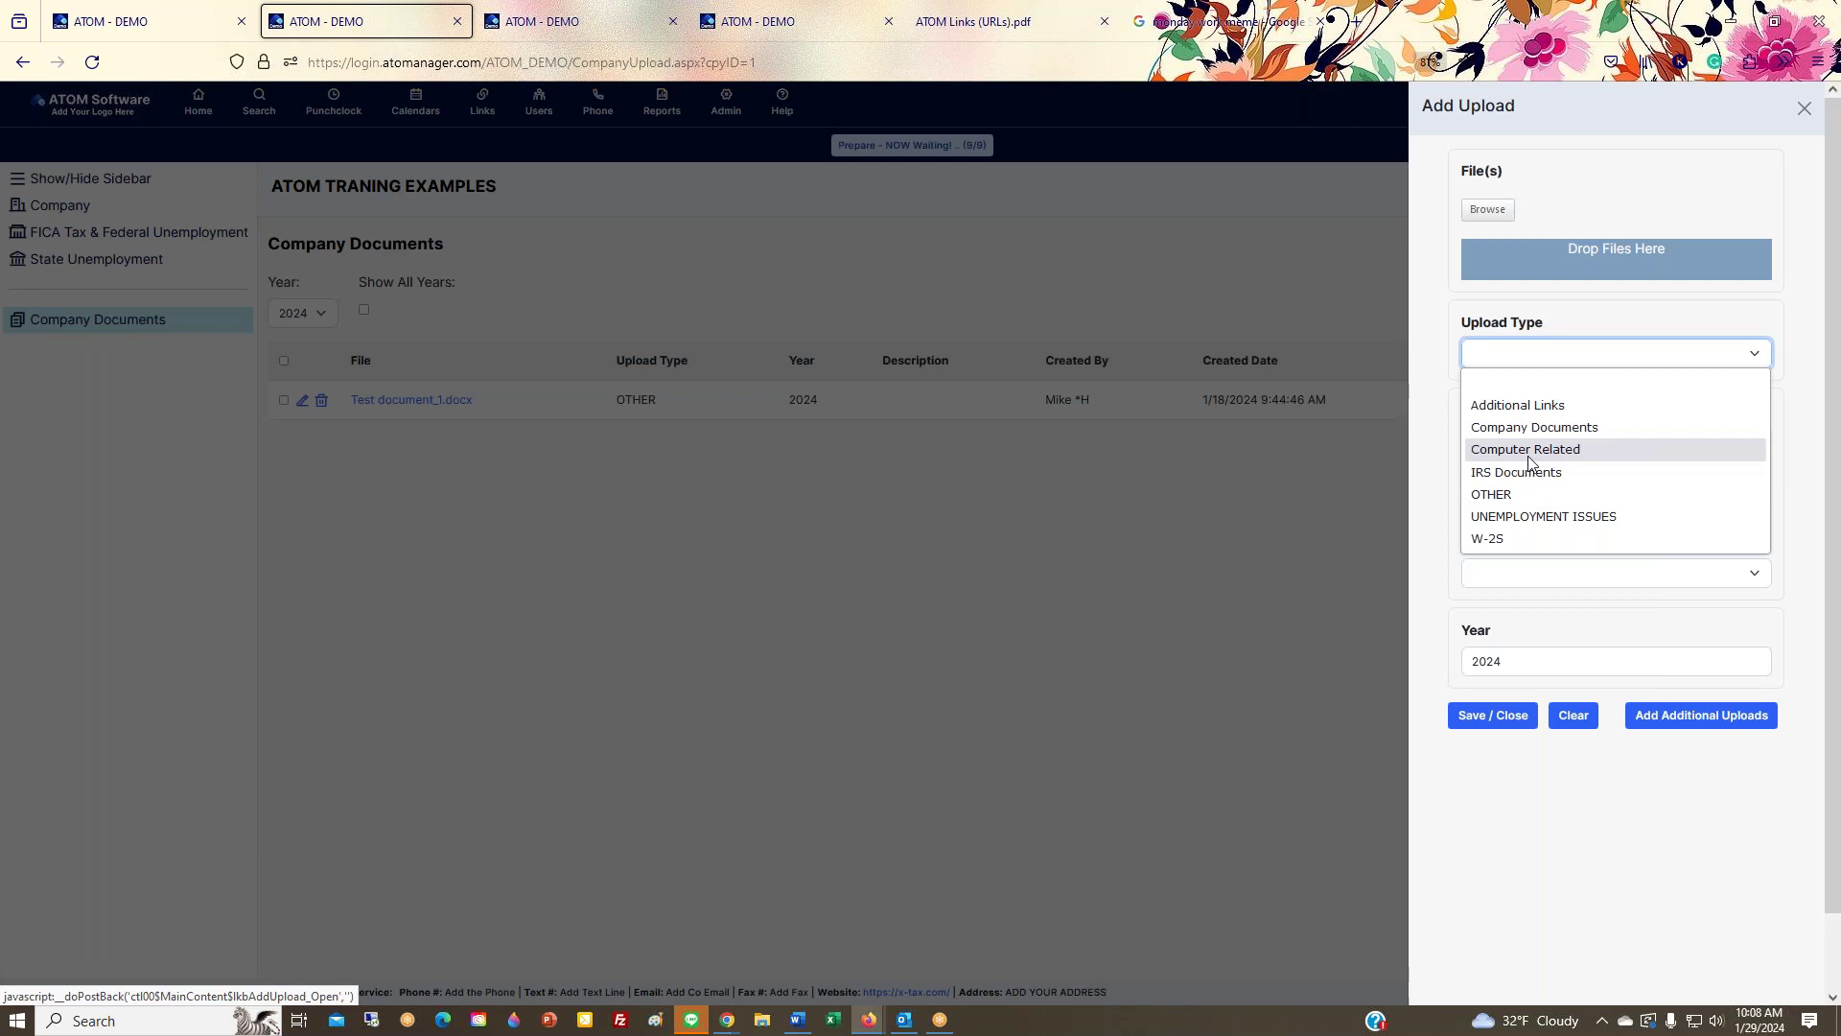
pyautogui.click(1810, 113)
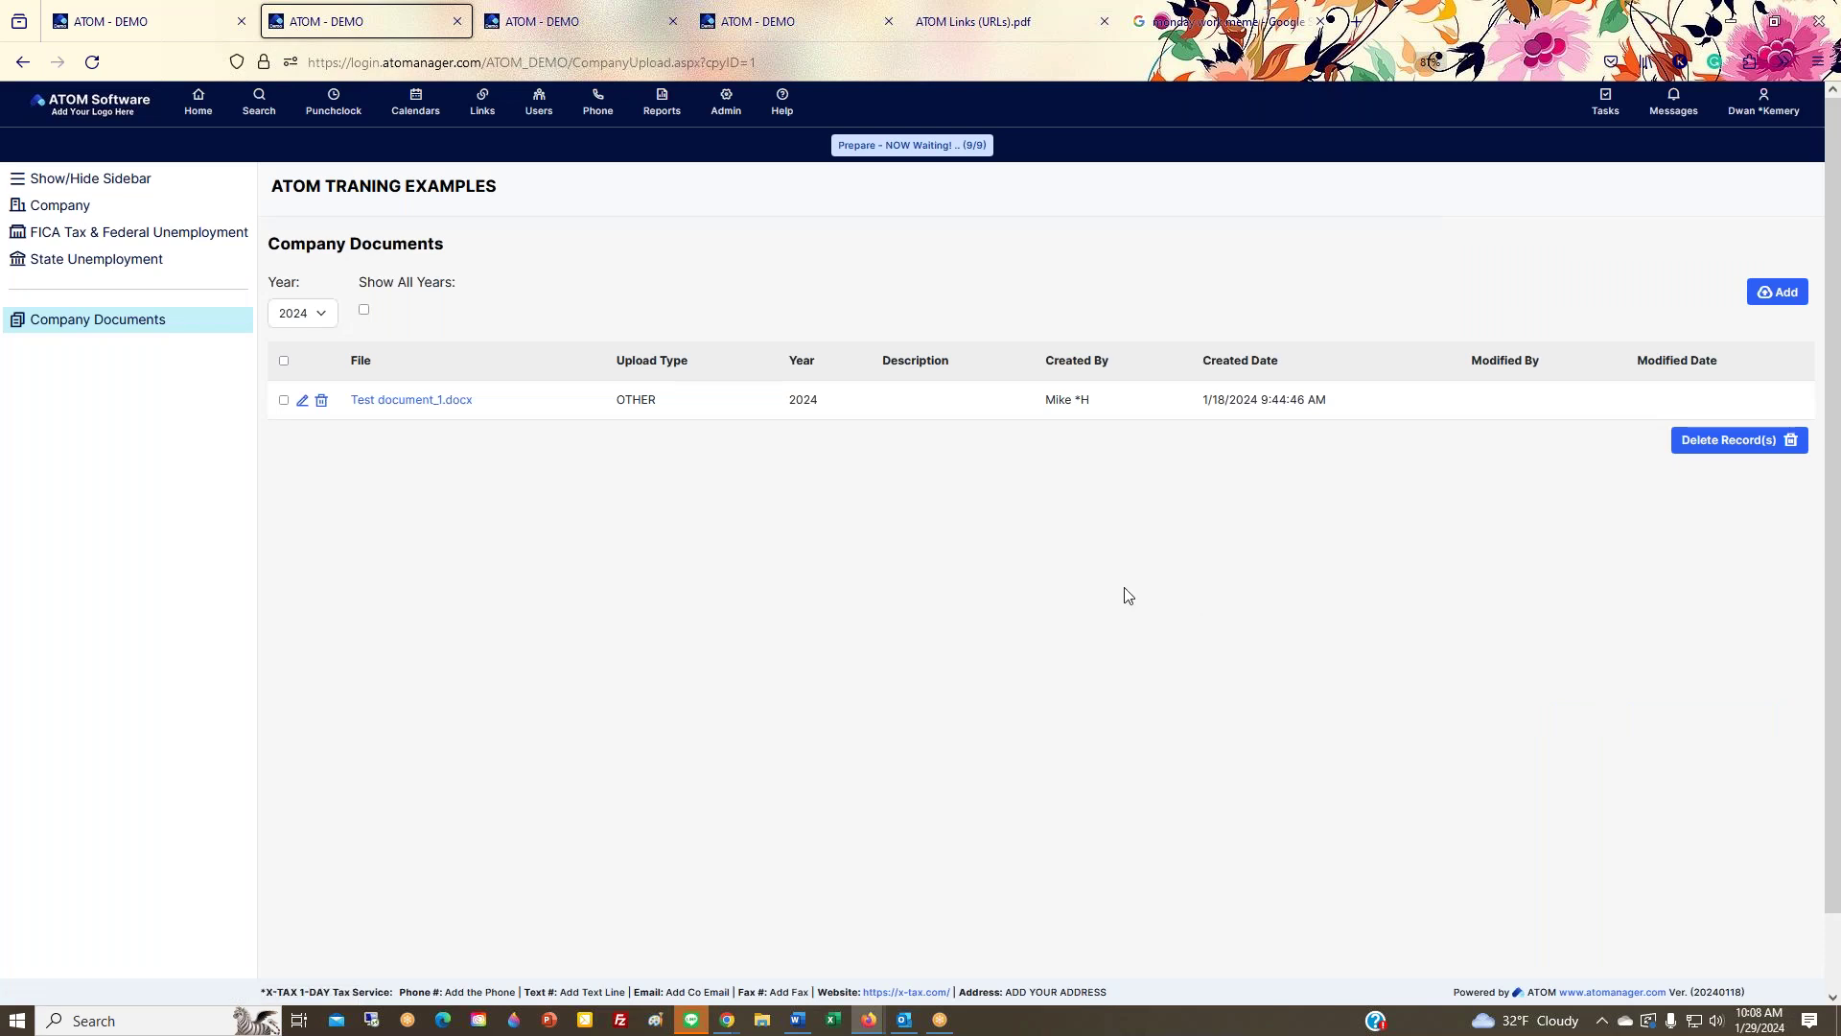
pyautogui.moveTo(269, 243); pyautogui.dragTo(125, 326)
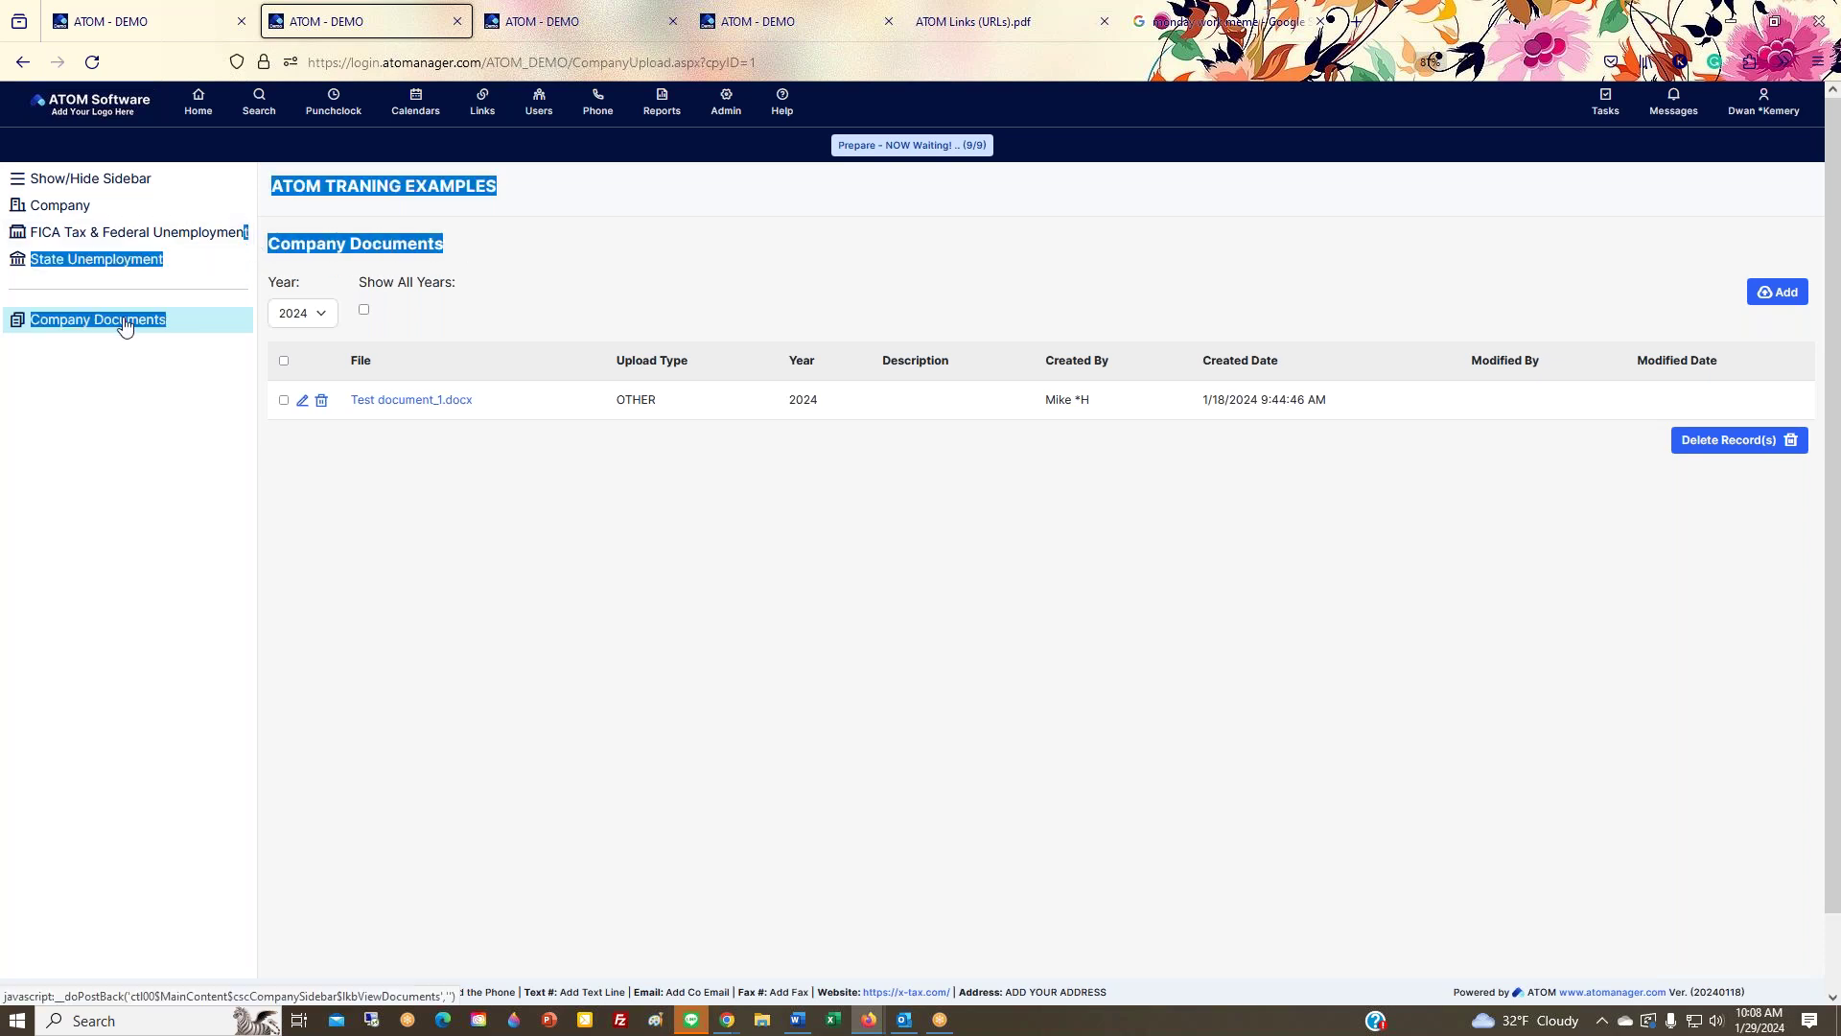
pyautogui.click(119, 180)
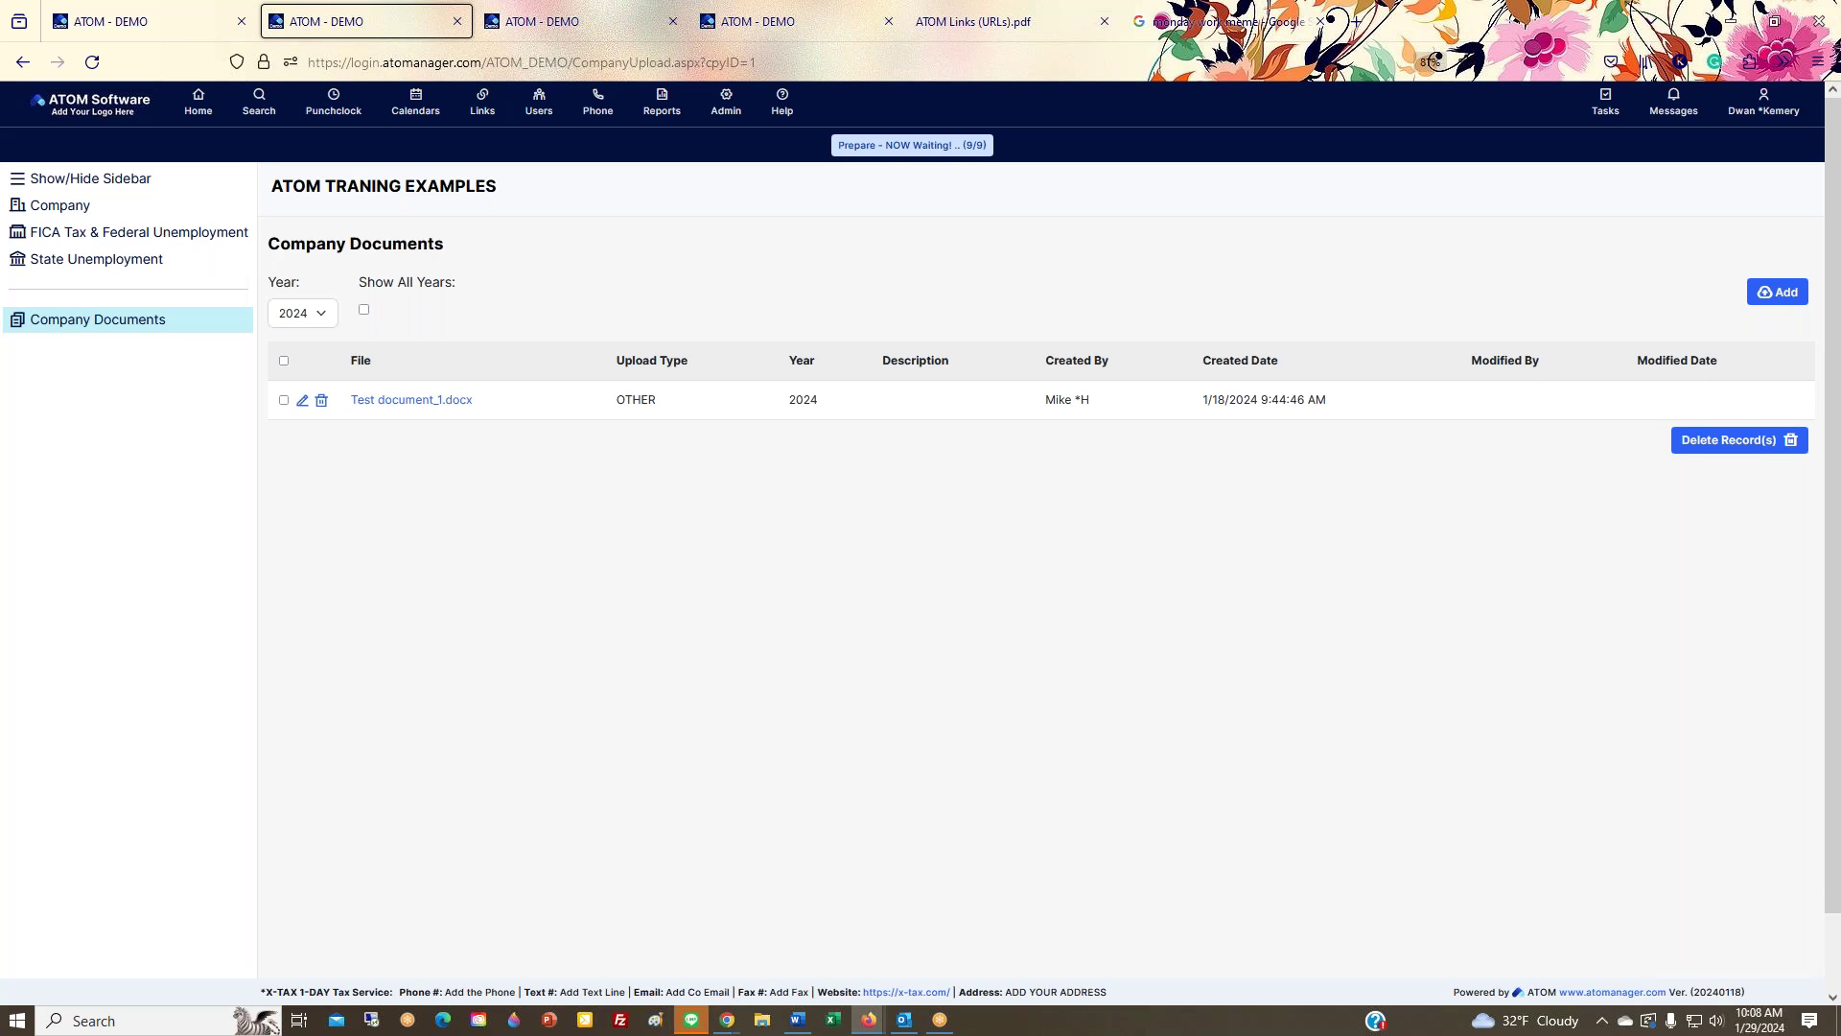
pyautogui.click(726, 106)
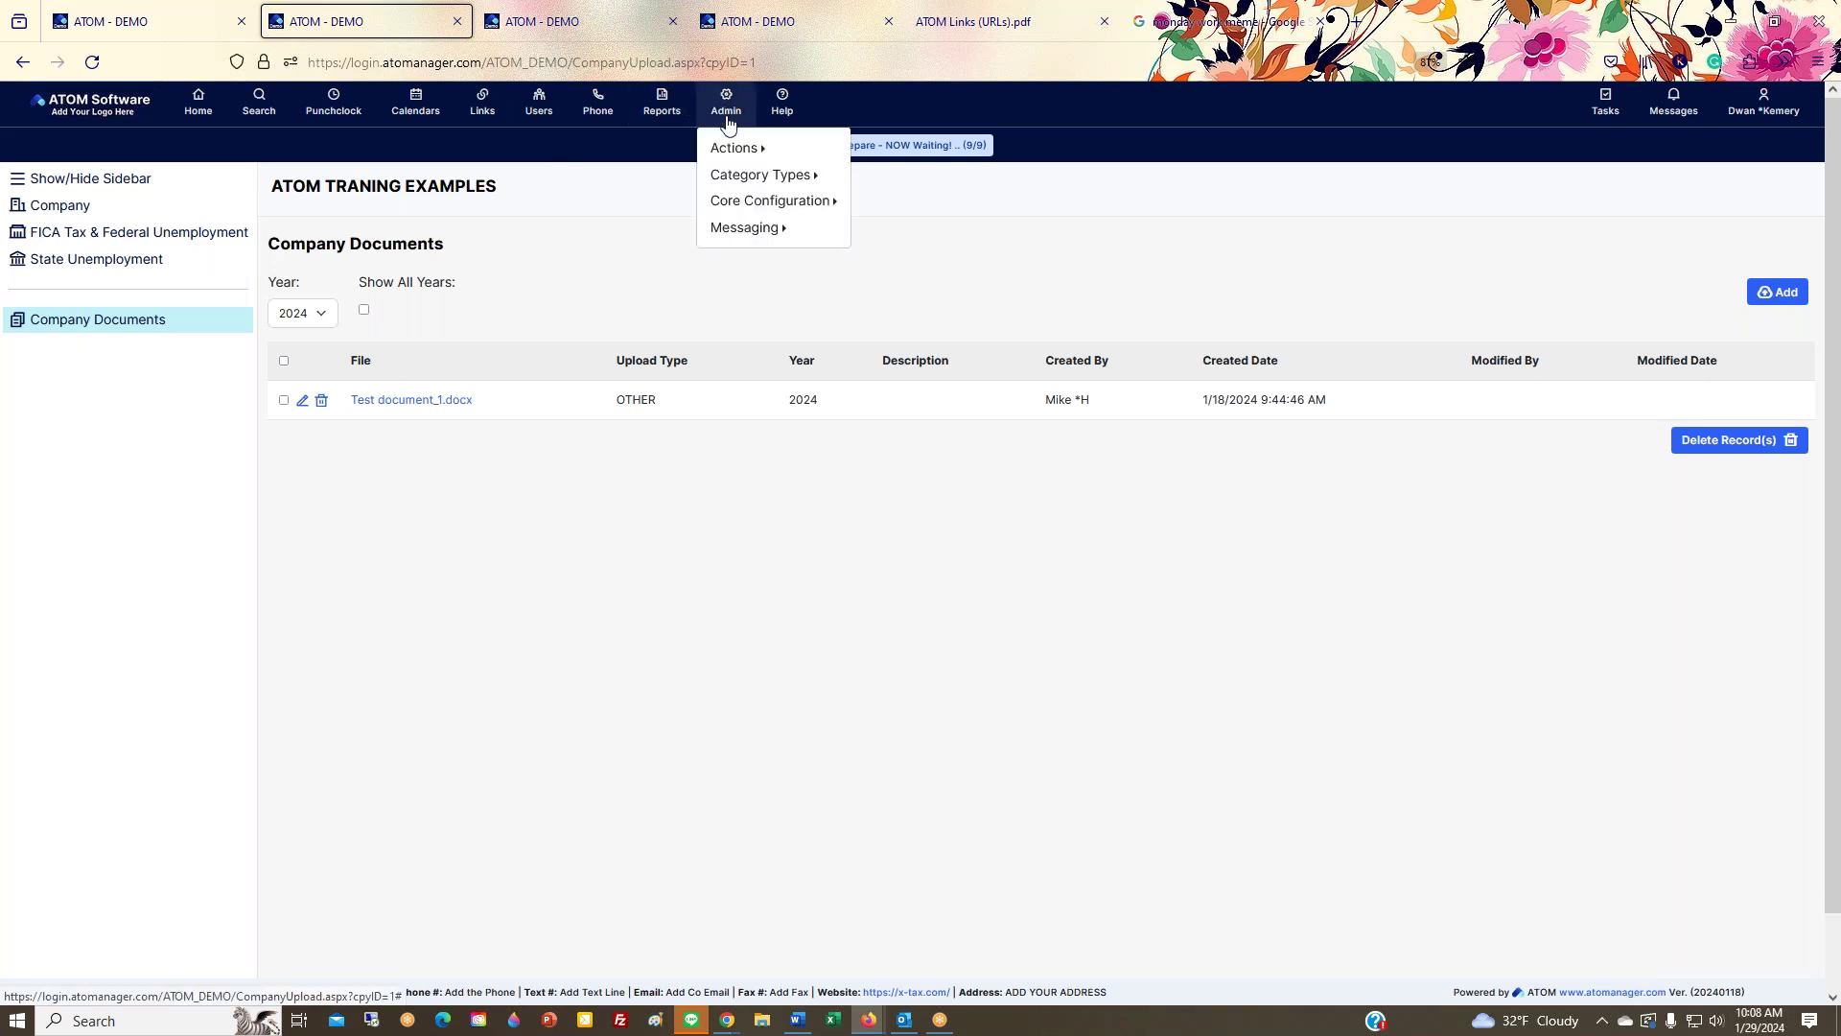
# Step: Open Batch Messages and target Tax Preparation recipients with the Email Message type
pyautogui.moveTo(769, 230)
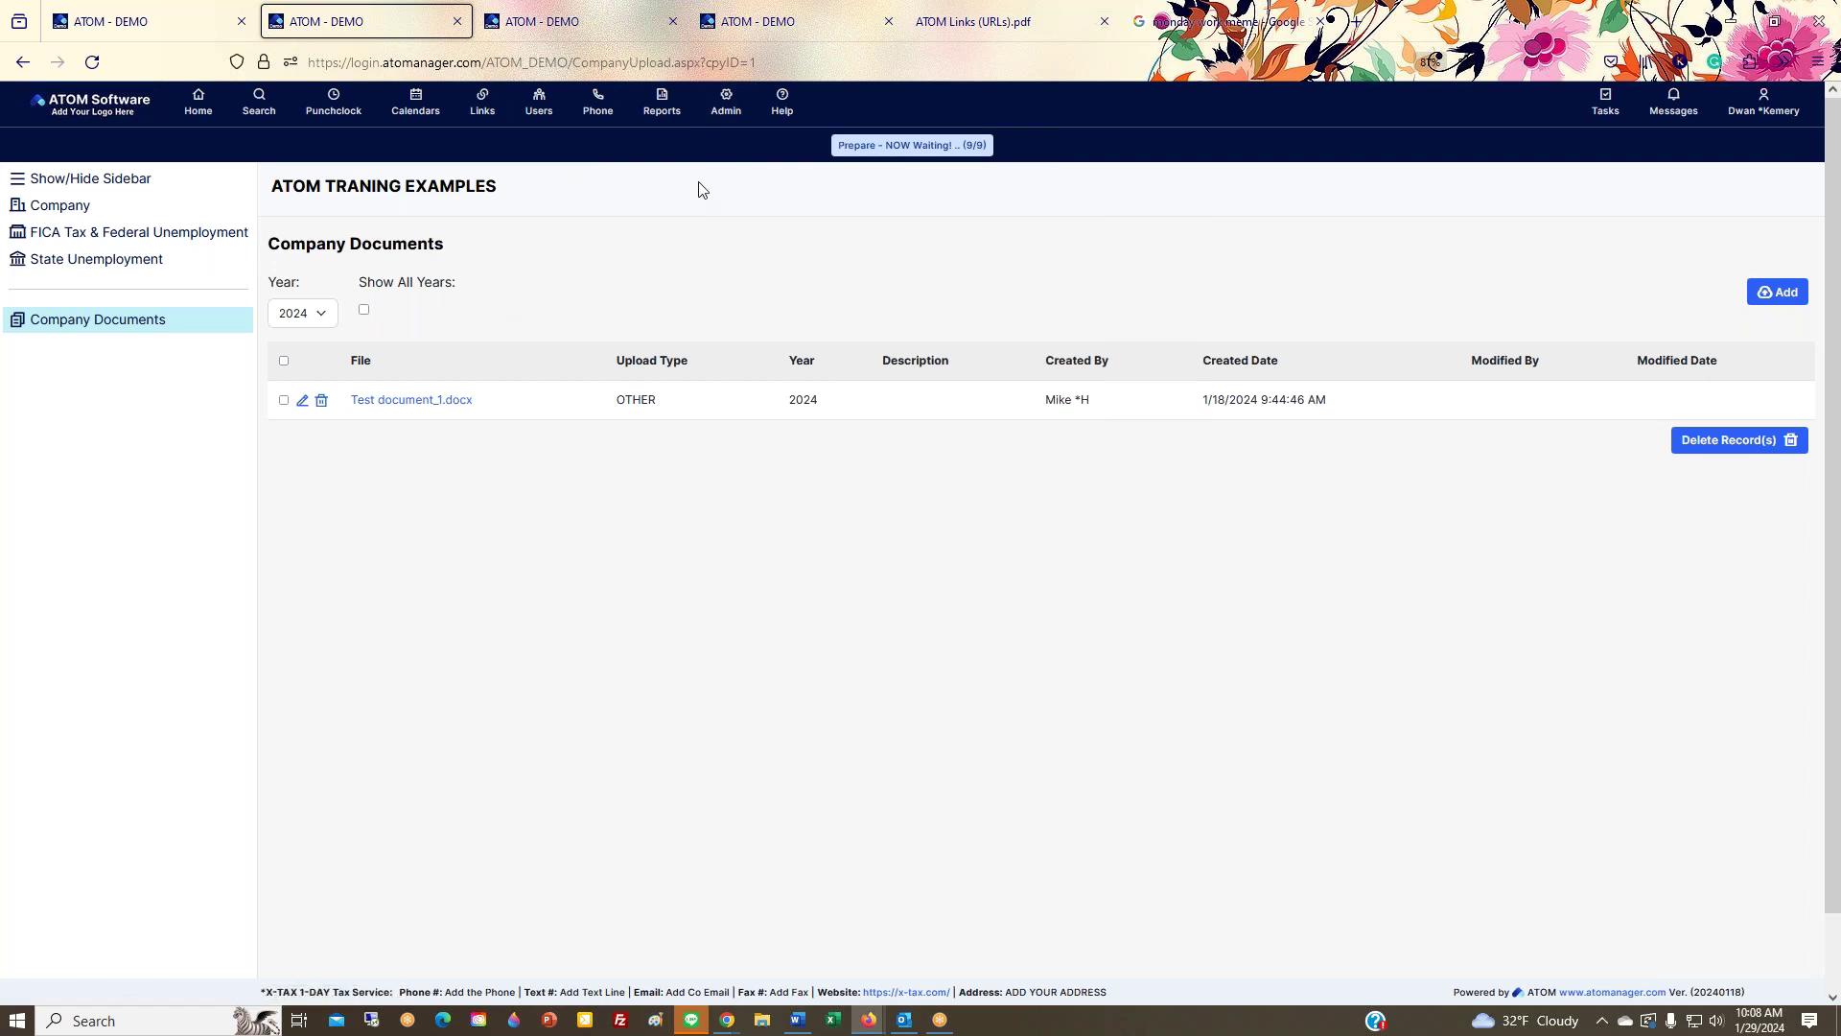
pyautogui.moveTo(726, 105)
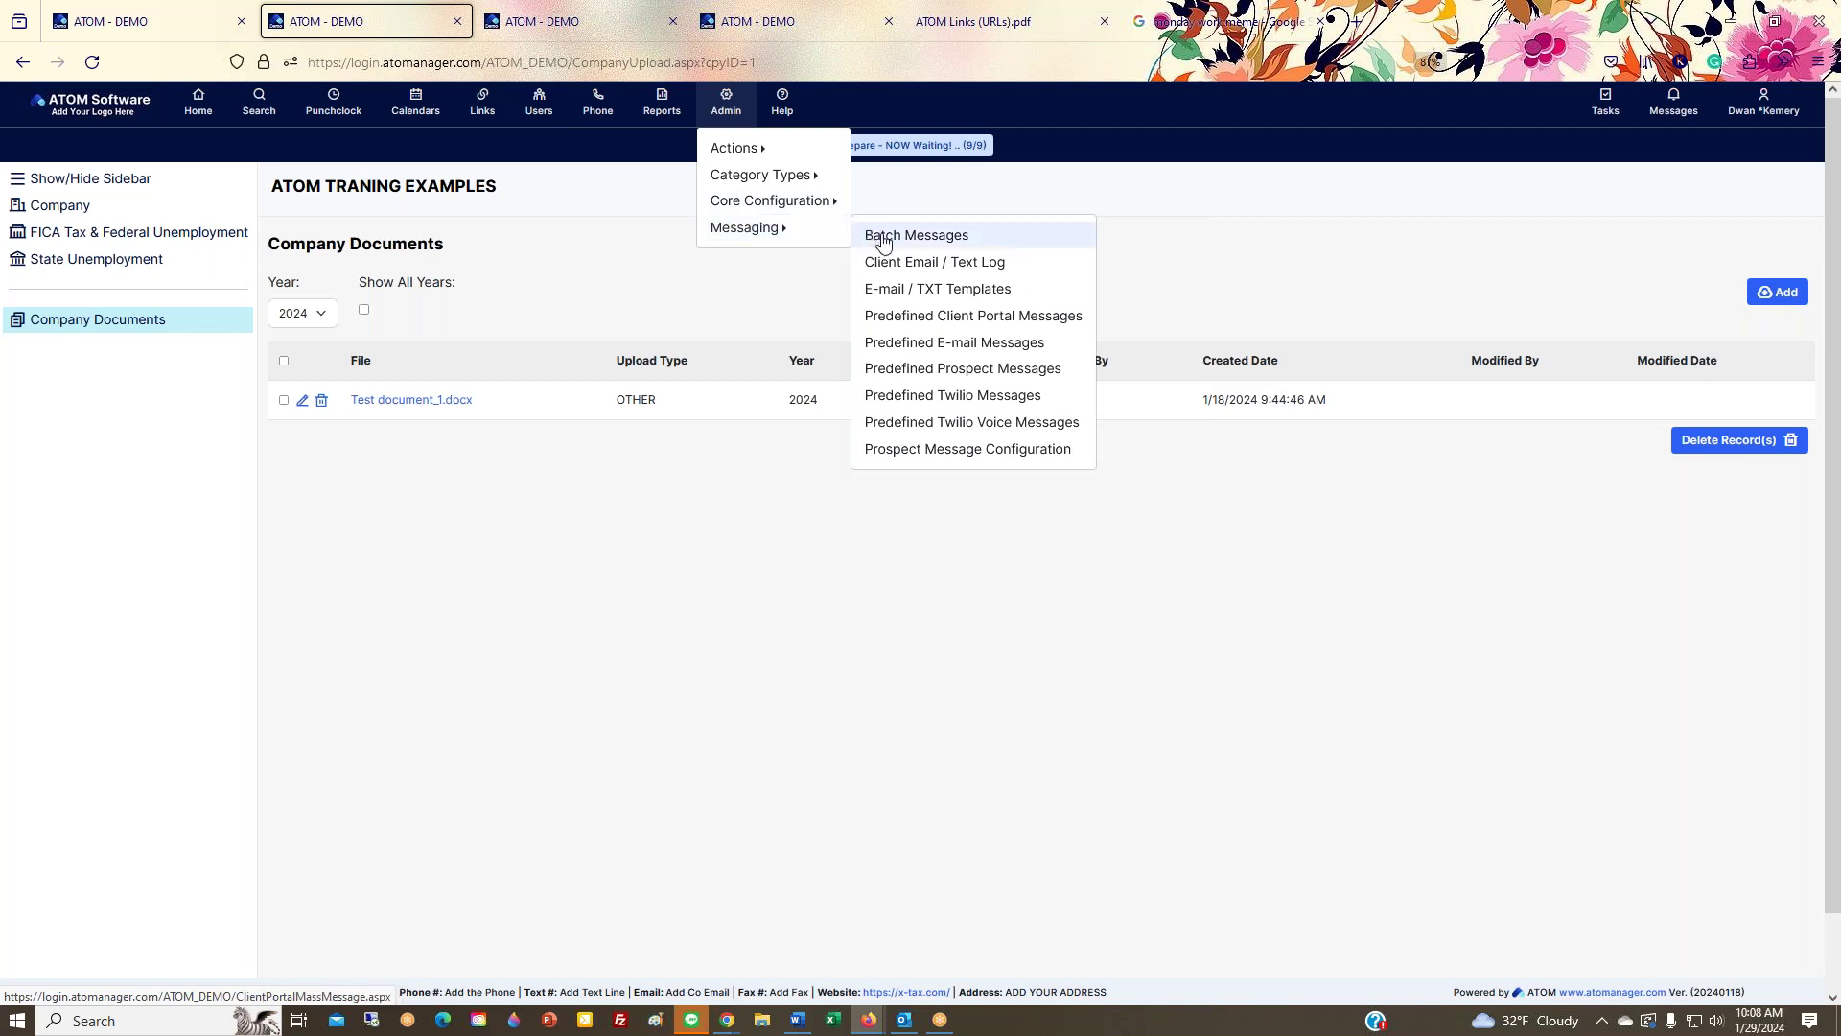
pyautogui.click(883, 240)
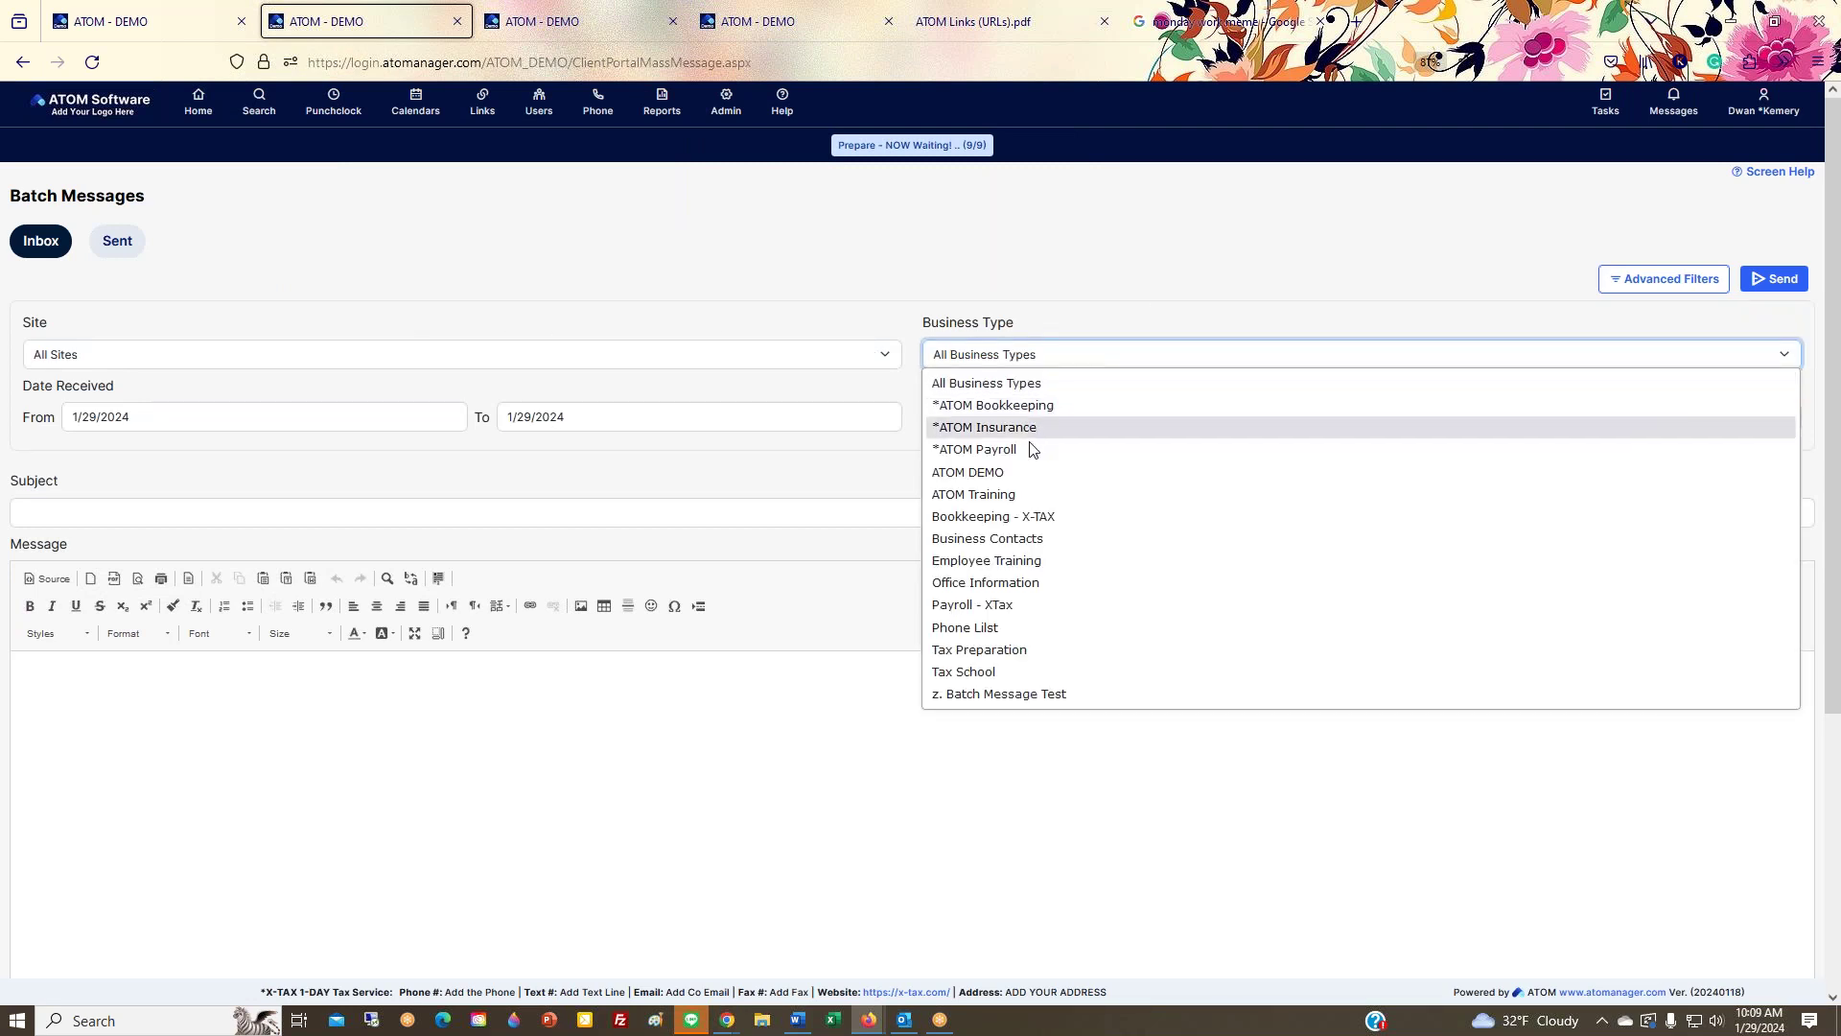
pyautogui.click(1002, 649)
pyautogui.click(1019, 423)
pyautogui.click(995, 470)
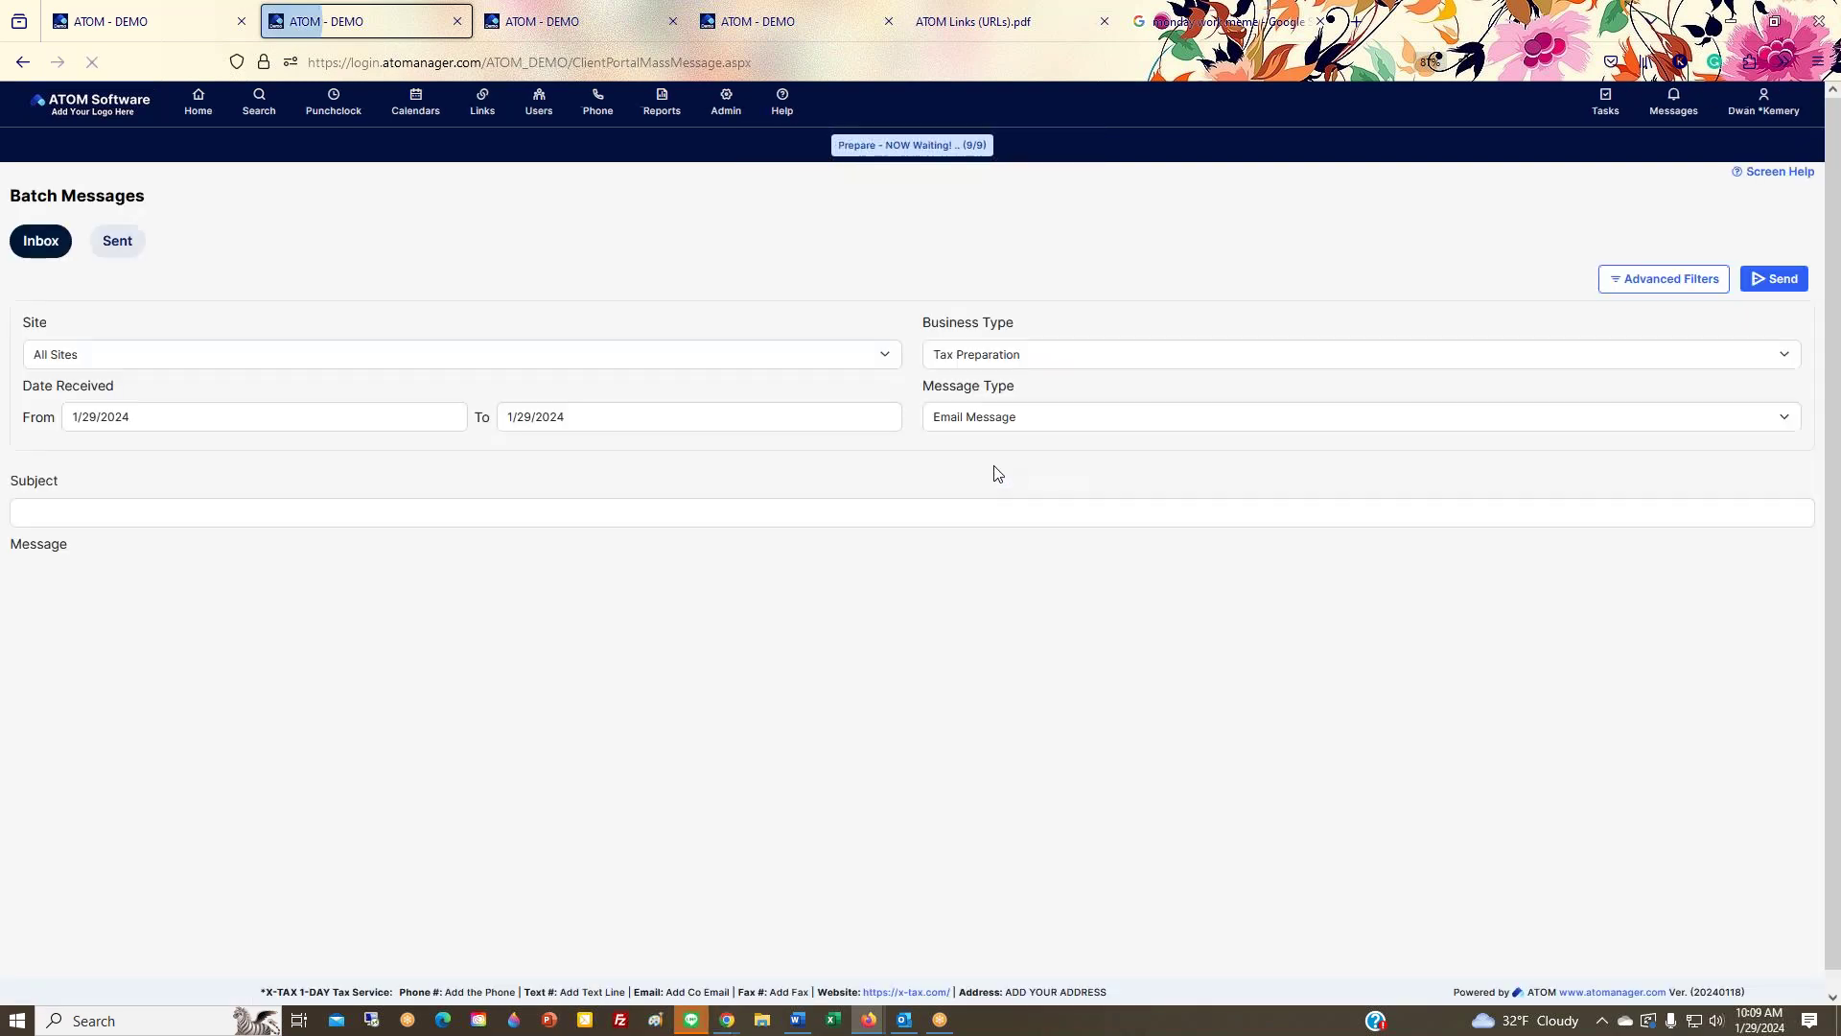
# Step: Set the From date to 1/1/2022 and display the advanced recipient filters
pyautogui.moveTo(187, 411); pyautogui.dragTo(115, 408)
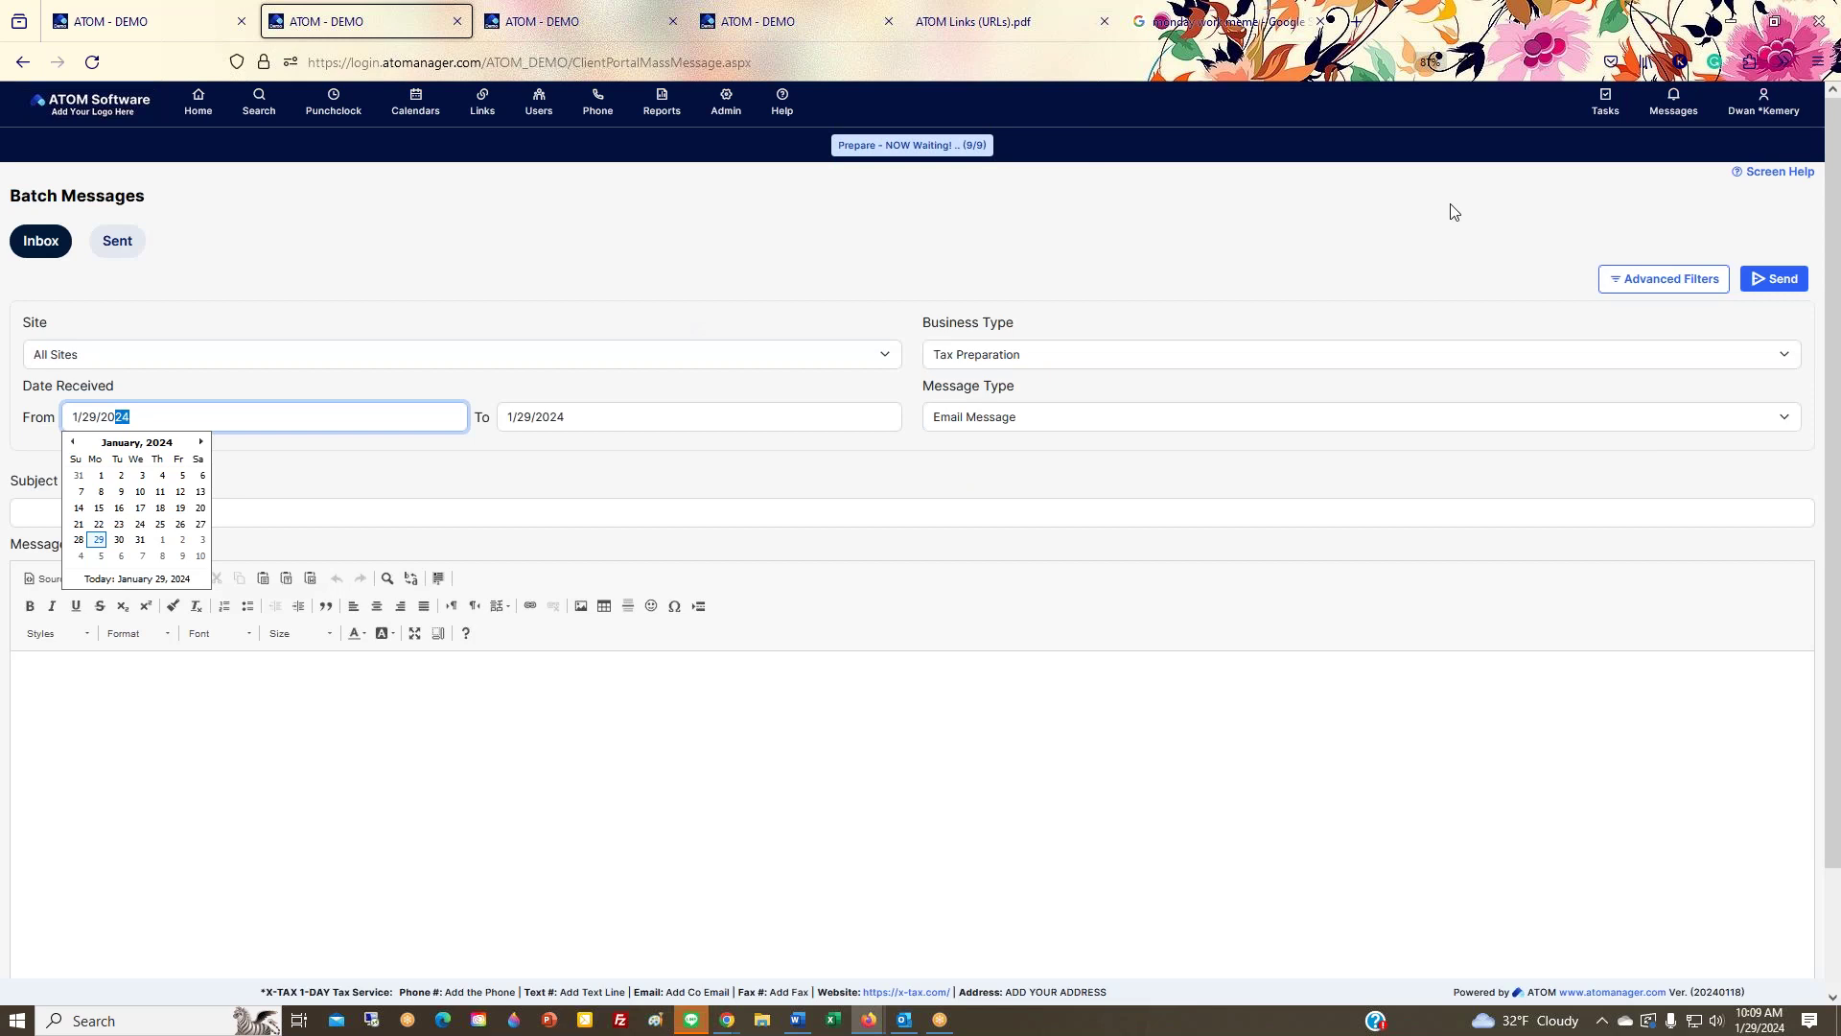
pyautogui.click(100, 475)
pyautogui.click(145, 419)
pyautogui.press('BackSpace')
pyautogui.write('2')
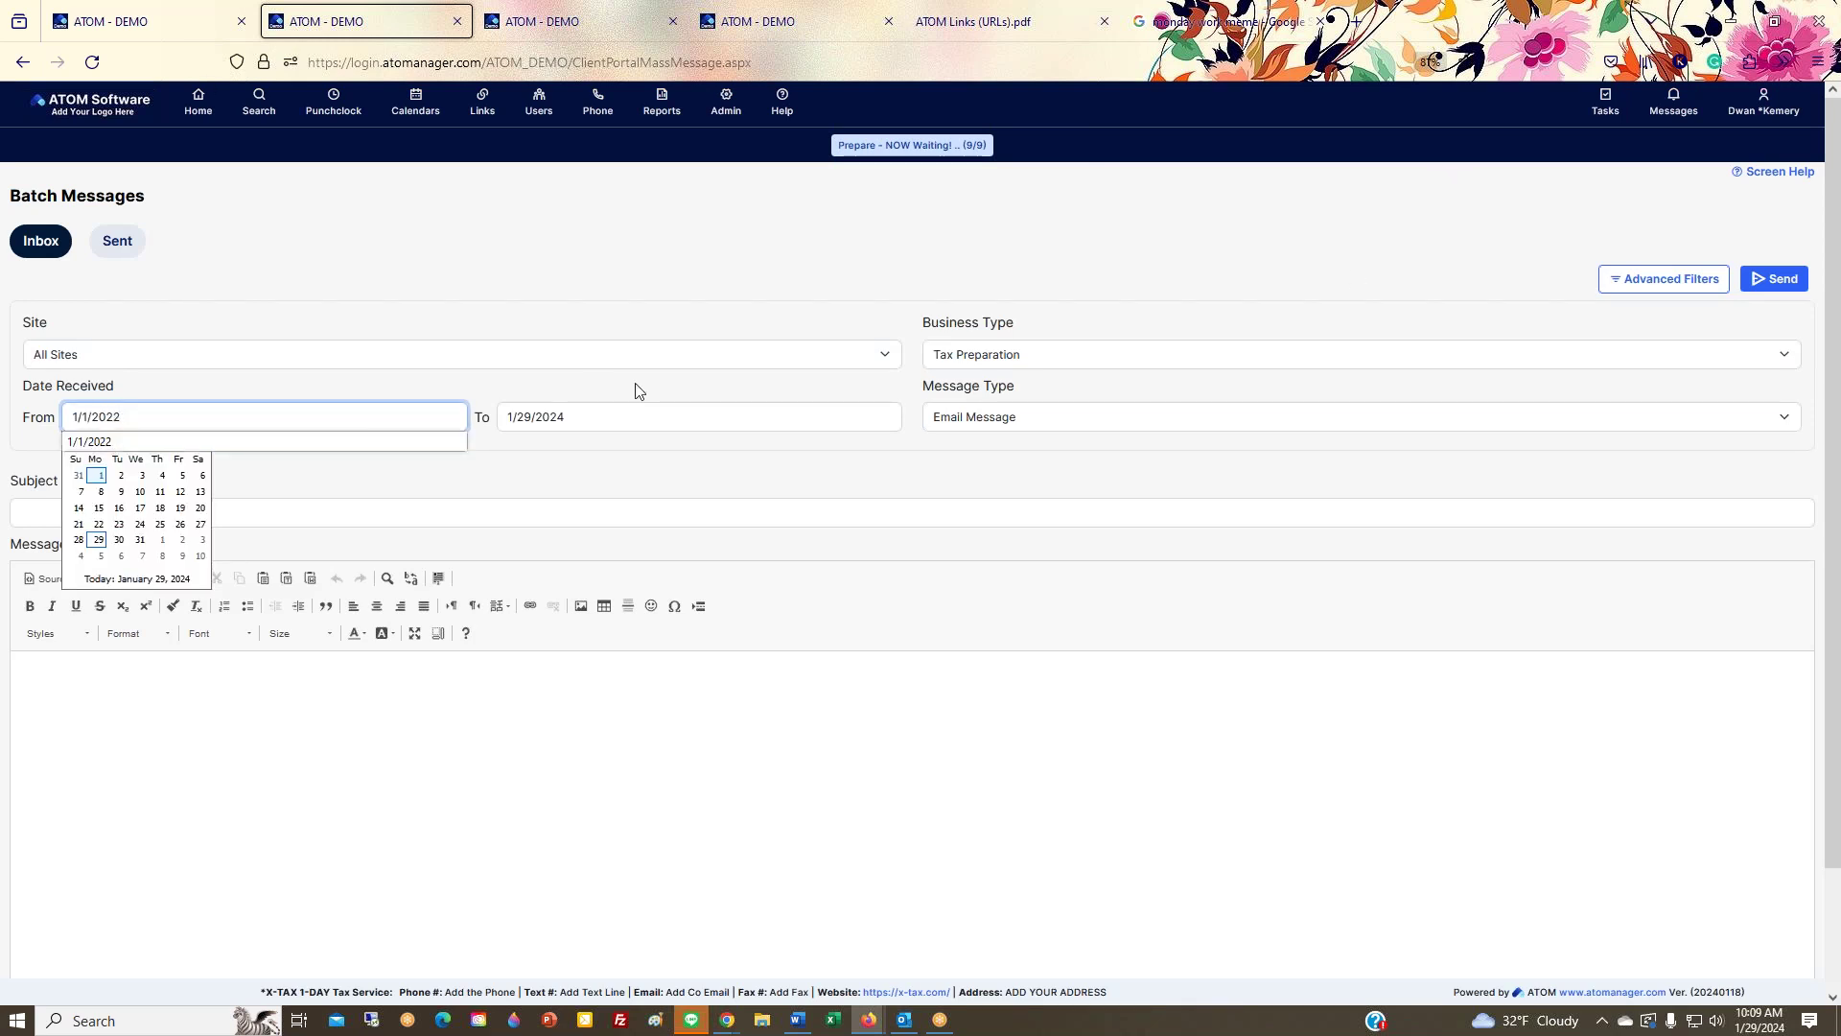
pyautogui.click(638, 397)
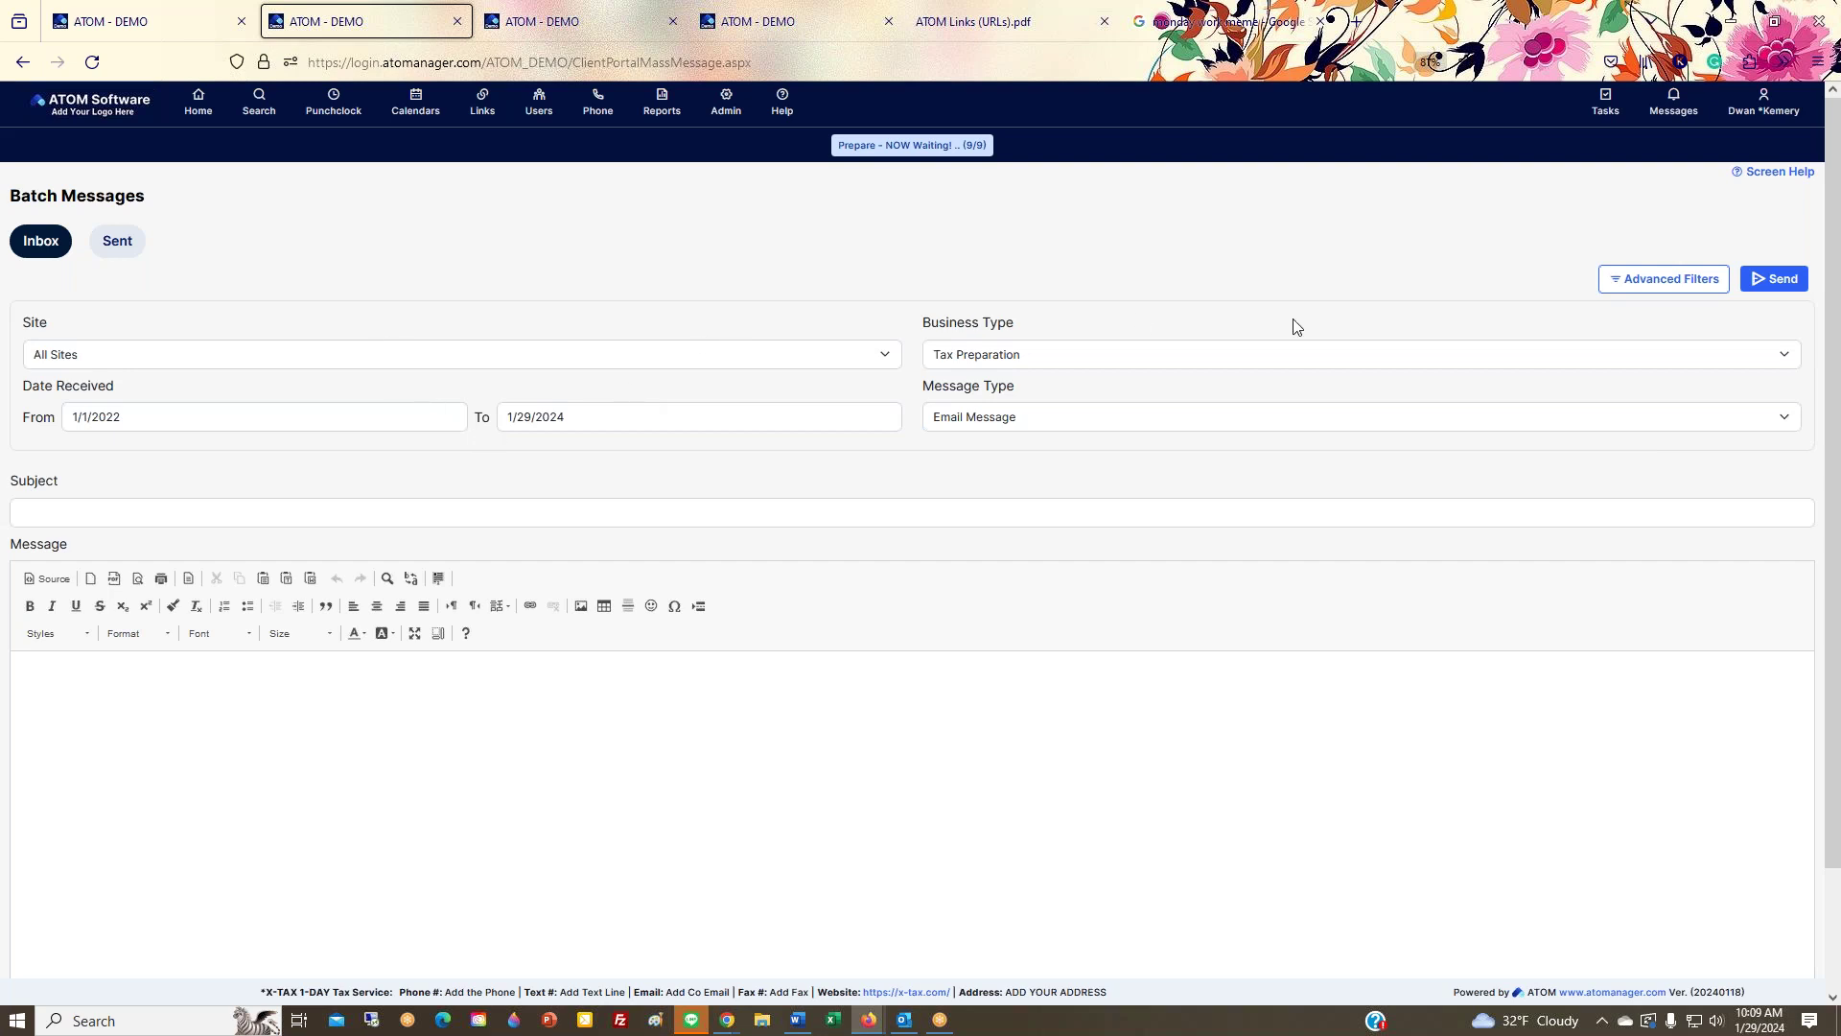
pyautogui.click(1629, 282)
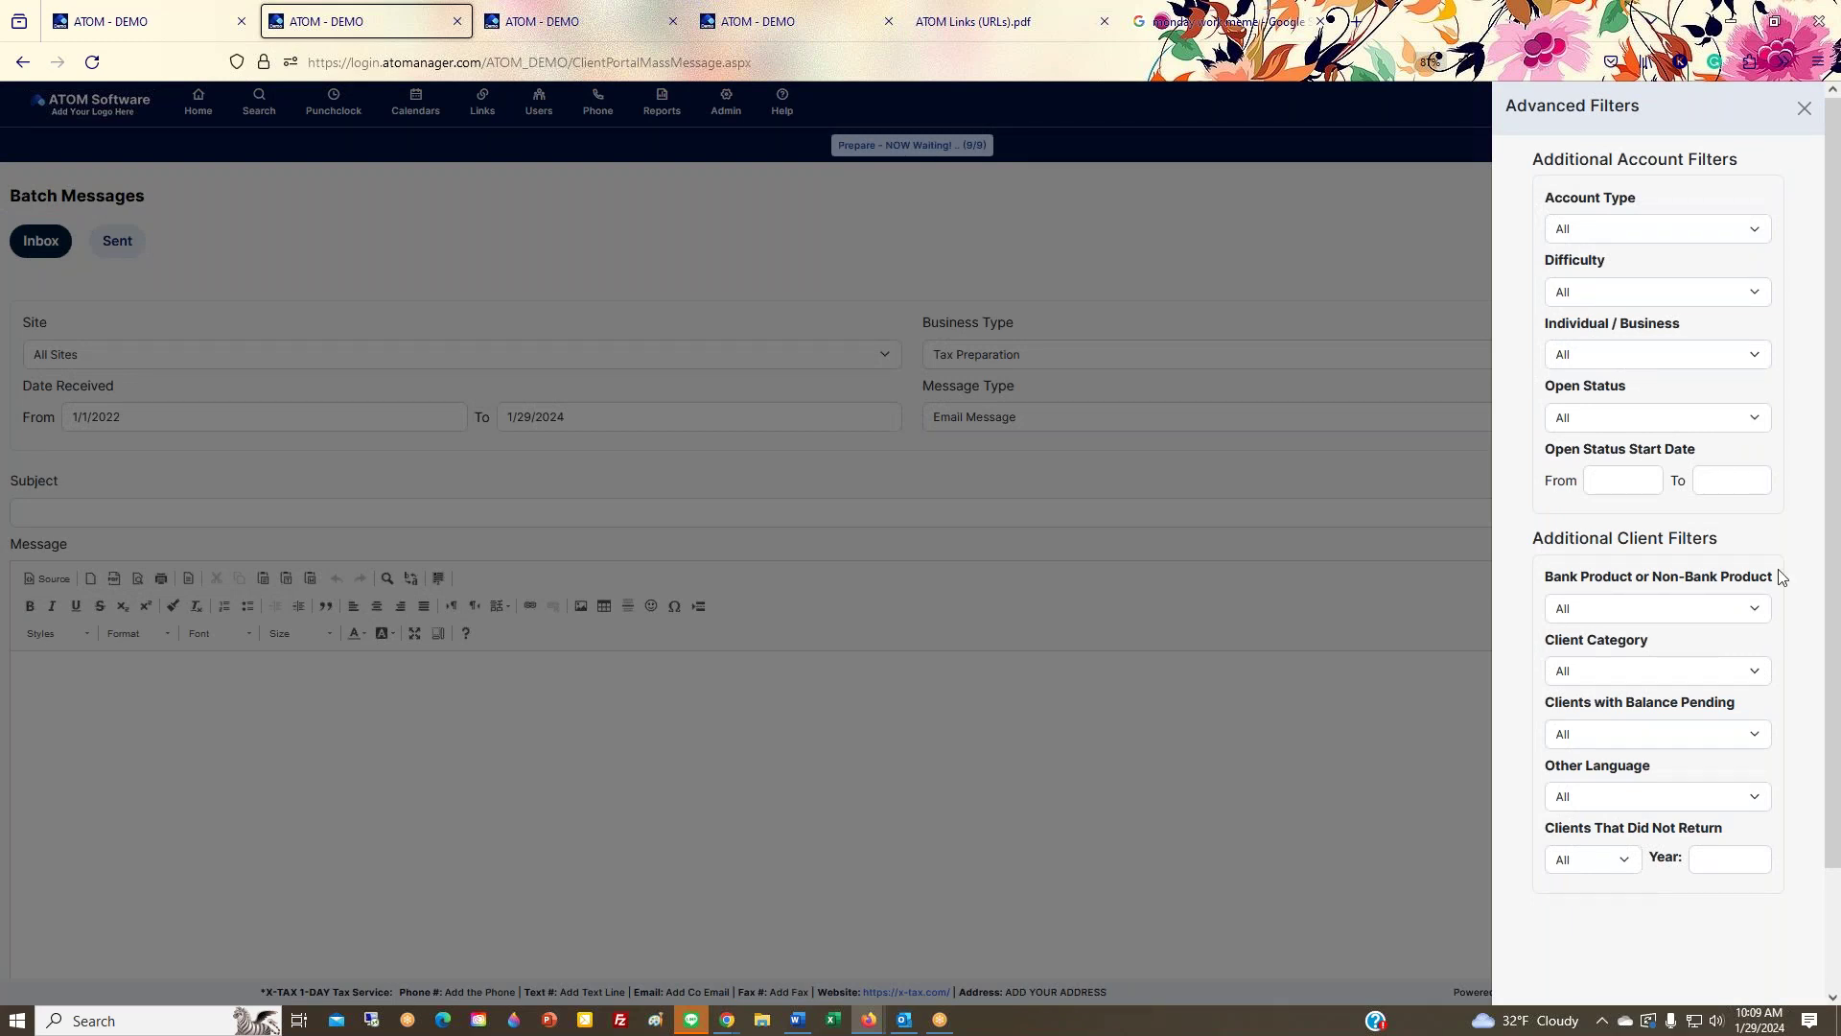
pyautogui.click(1804, 108)
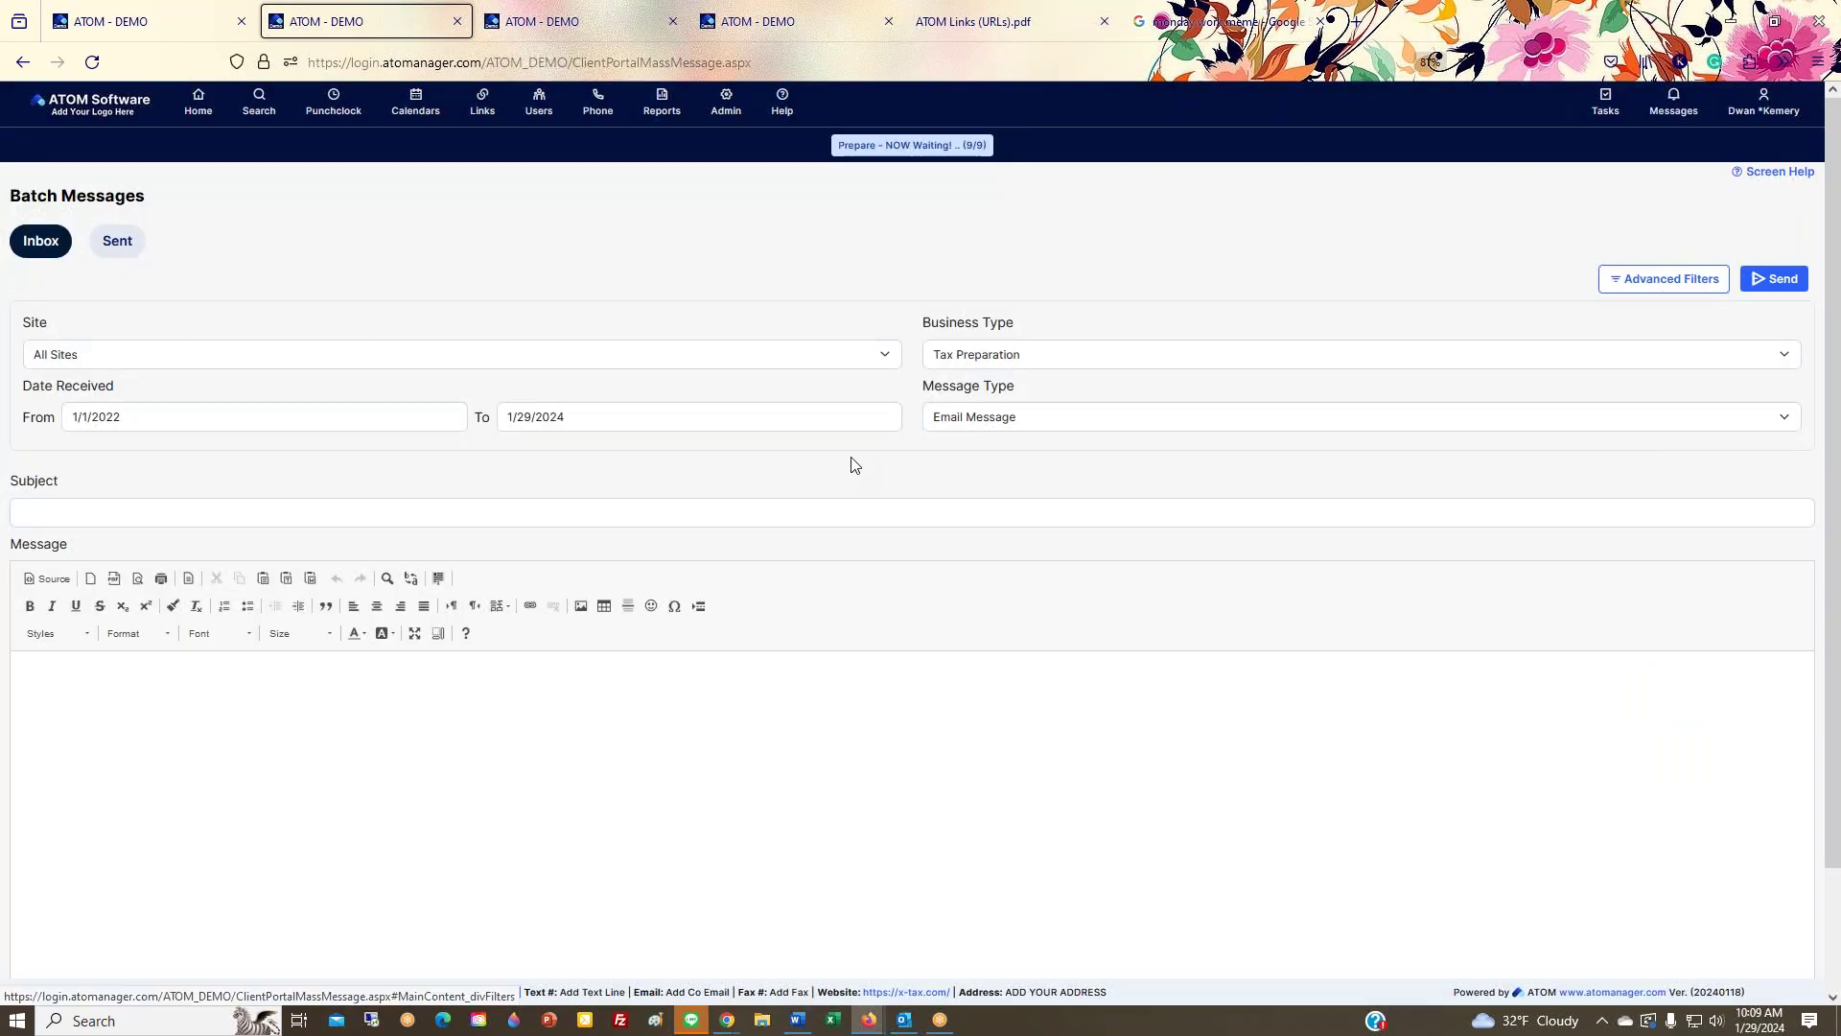
pyautogui.click(1032, 420)
pyautogui.click(992, 448)
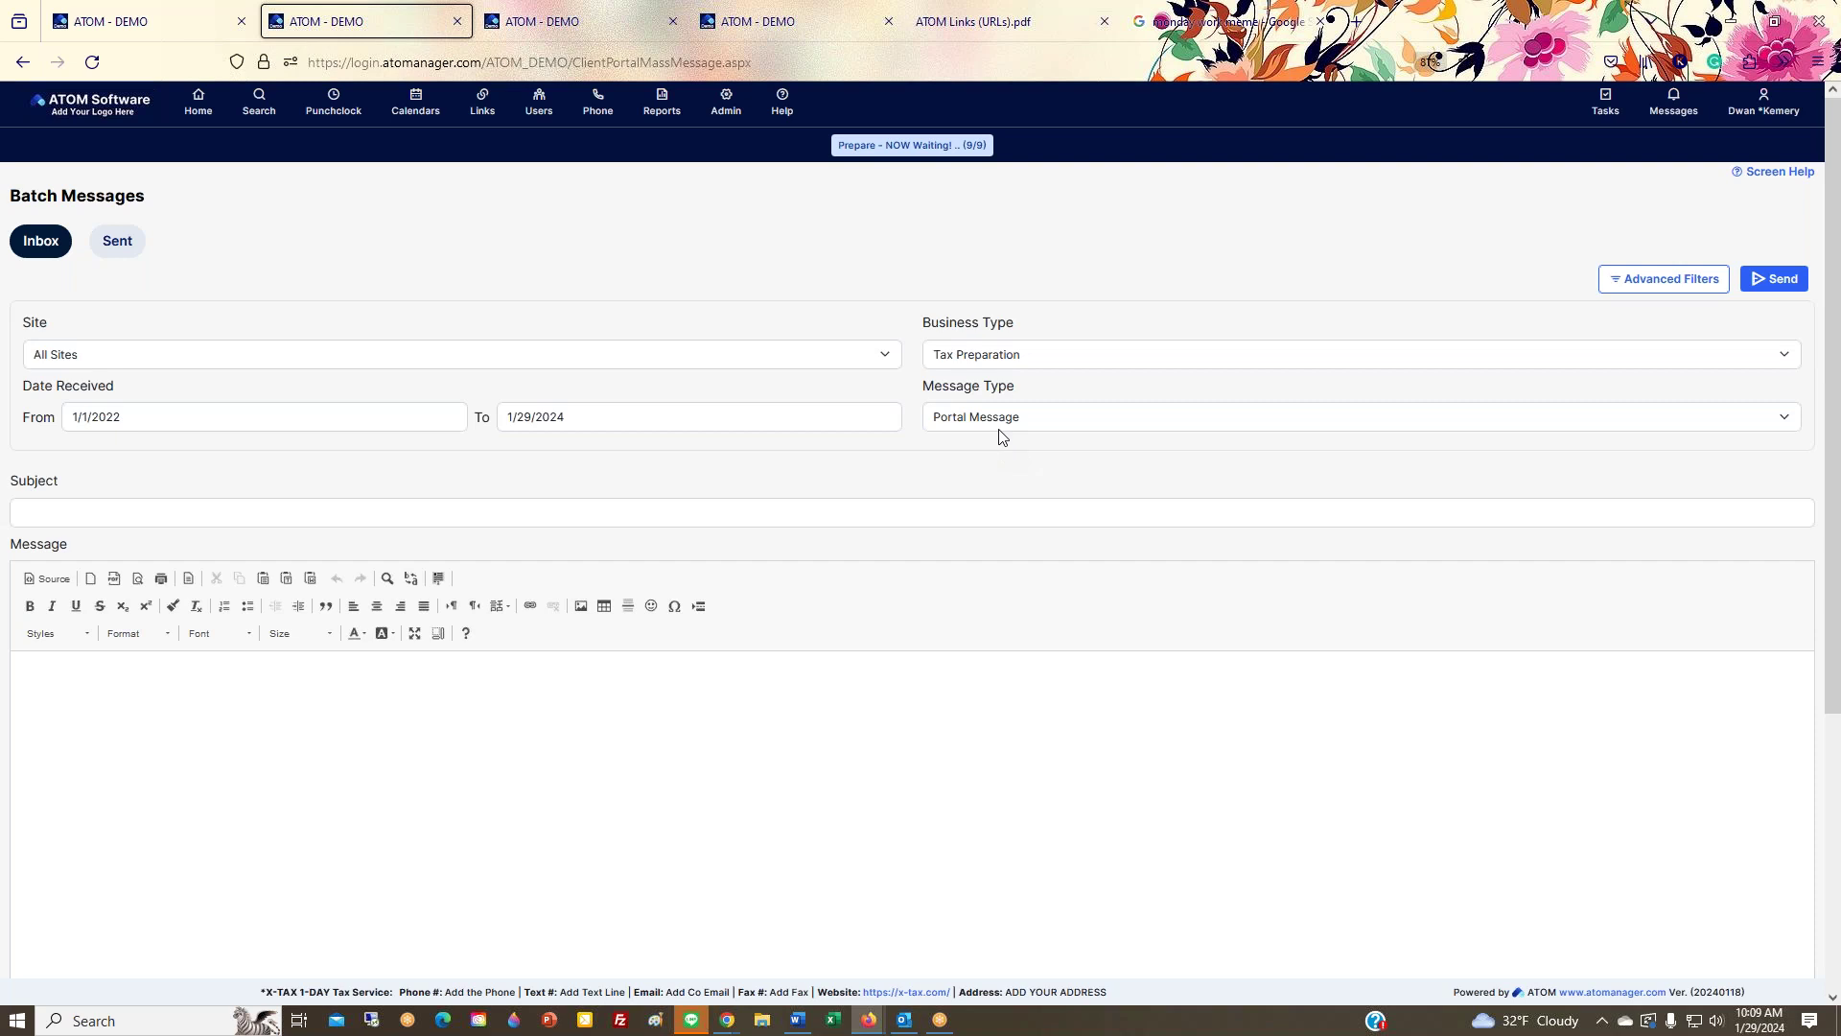
pyautogui.click(938, 422)
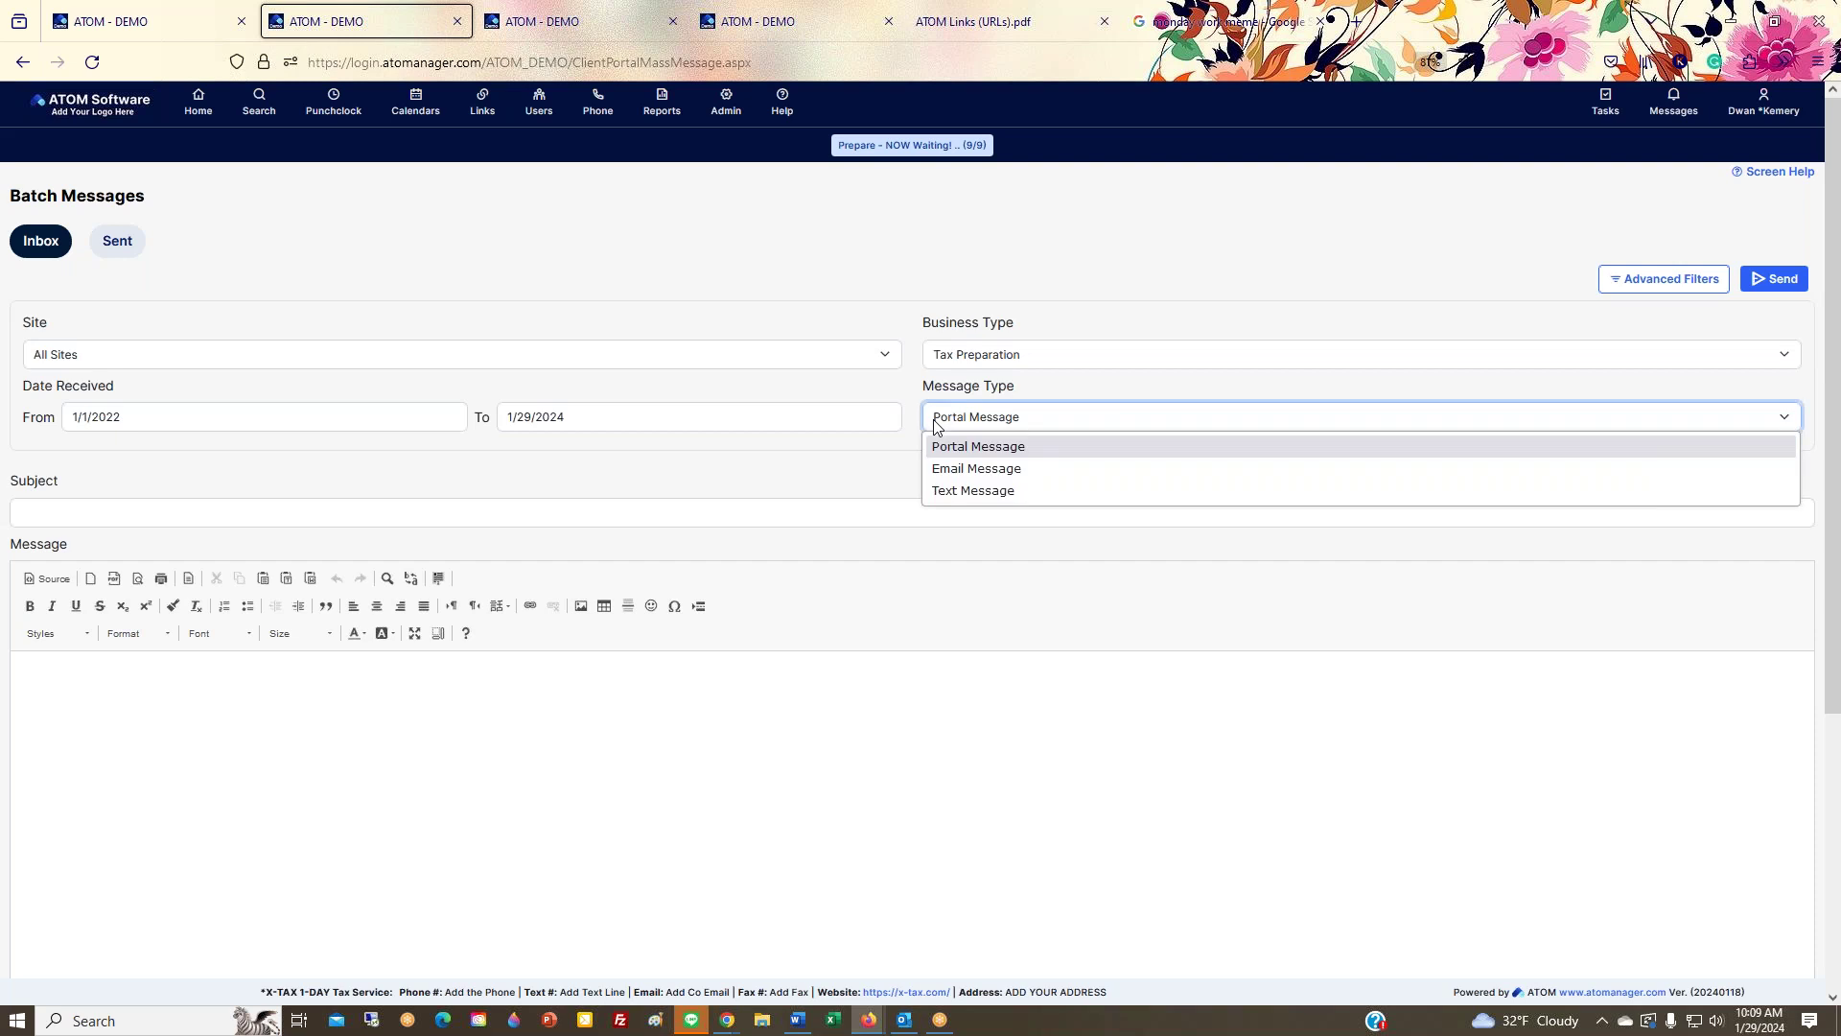
pyautogui.click(866, 469)
pyautogui.scroll(-4, 527, 661)
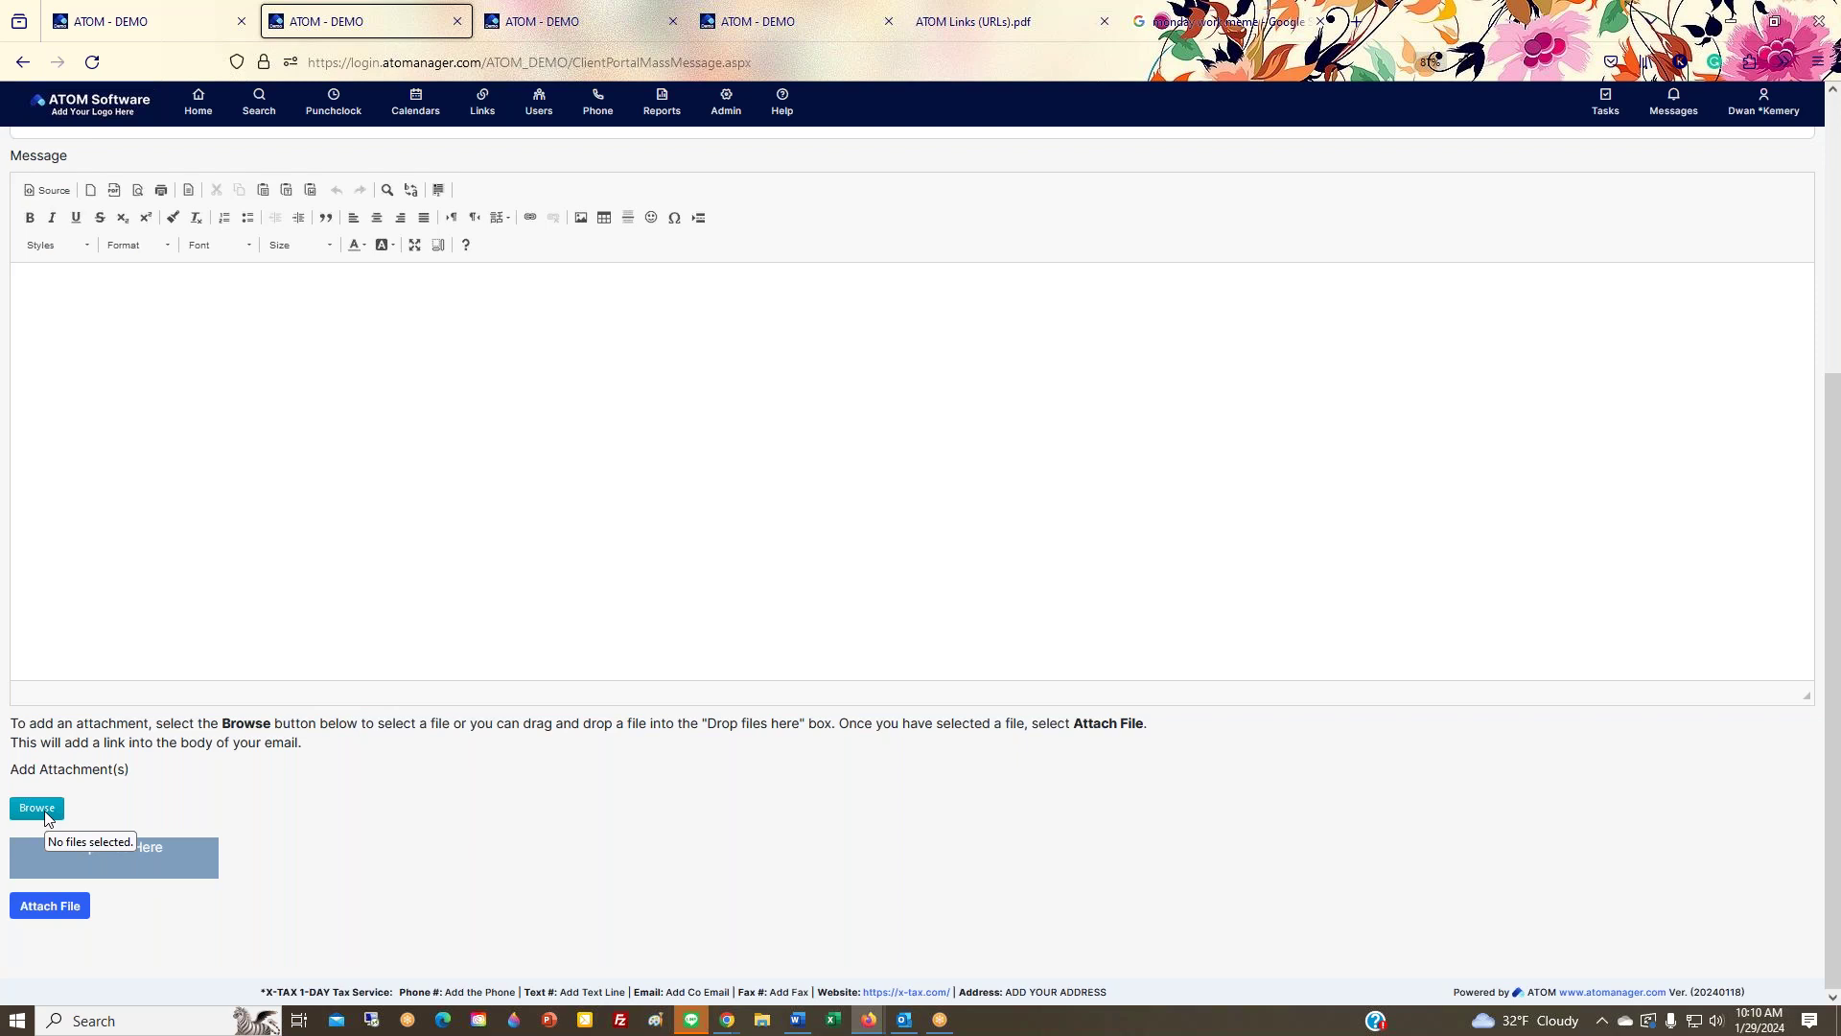
pyautogui.scroll(3, 517, 865)
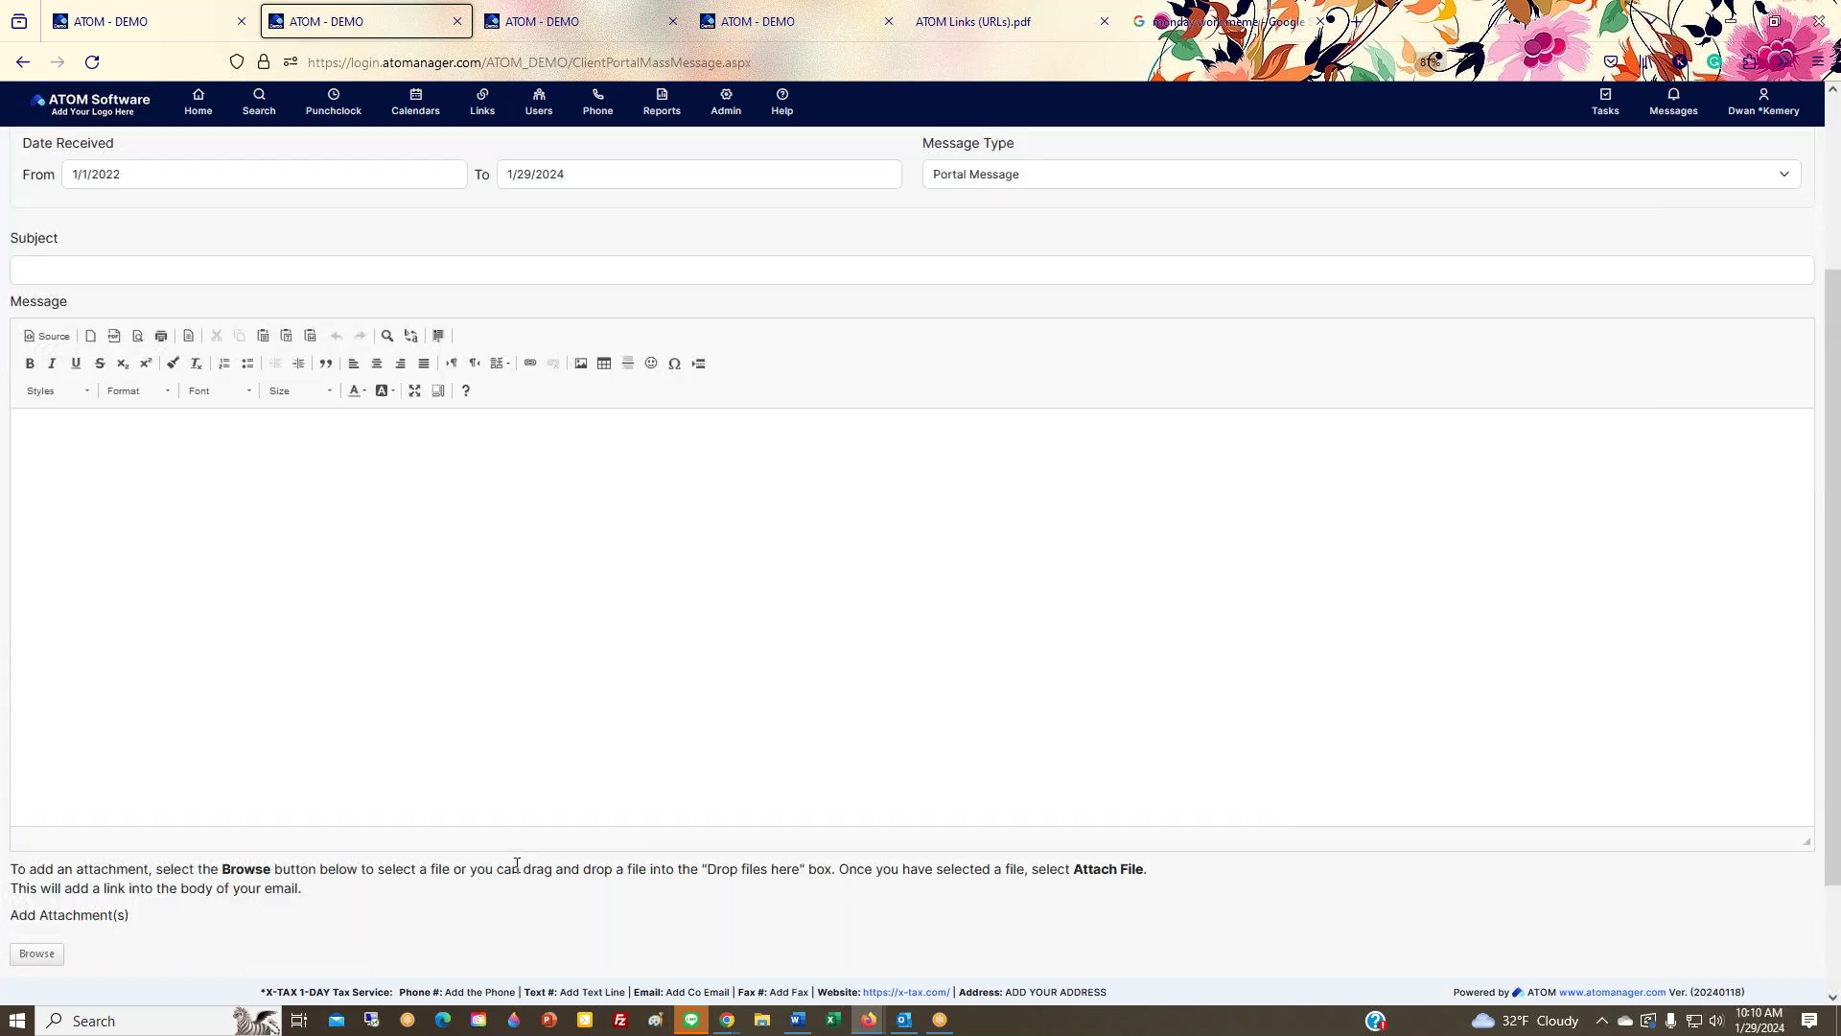
pyautogui.scroll(-3, 116, 939)
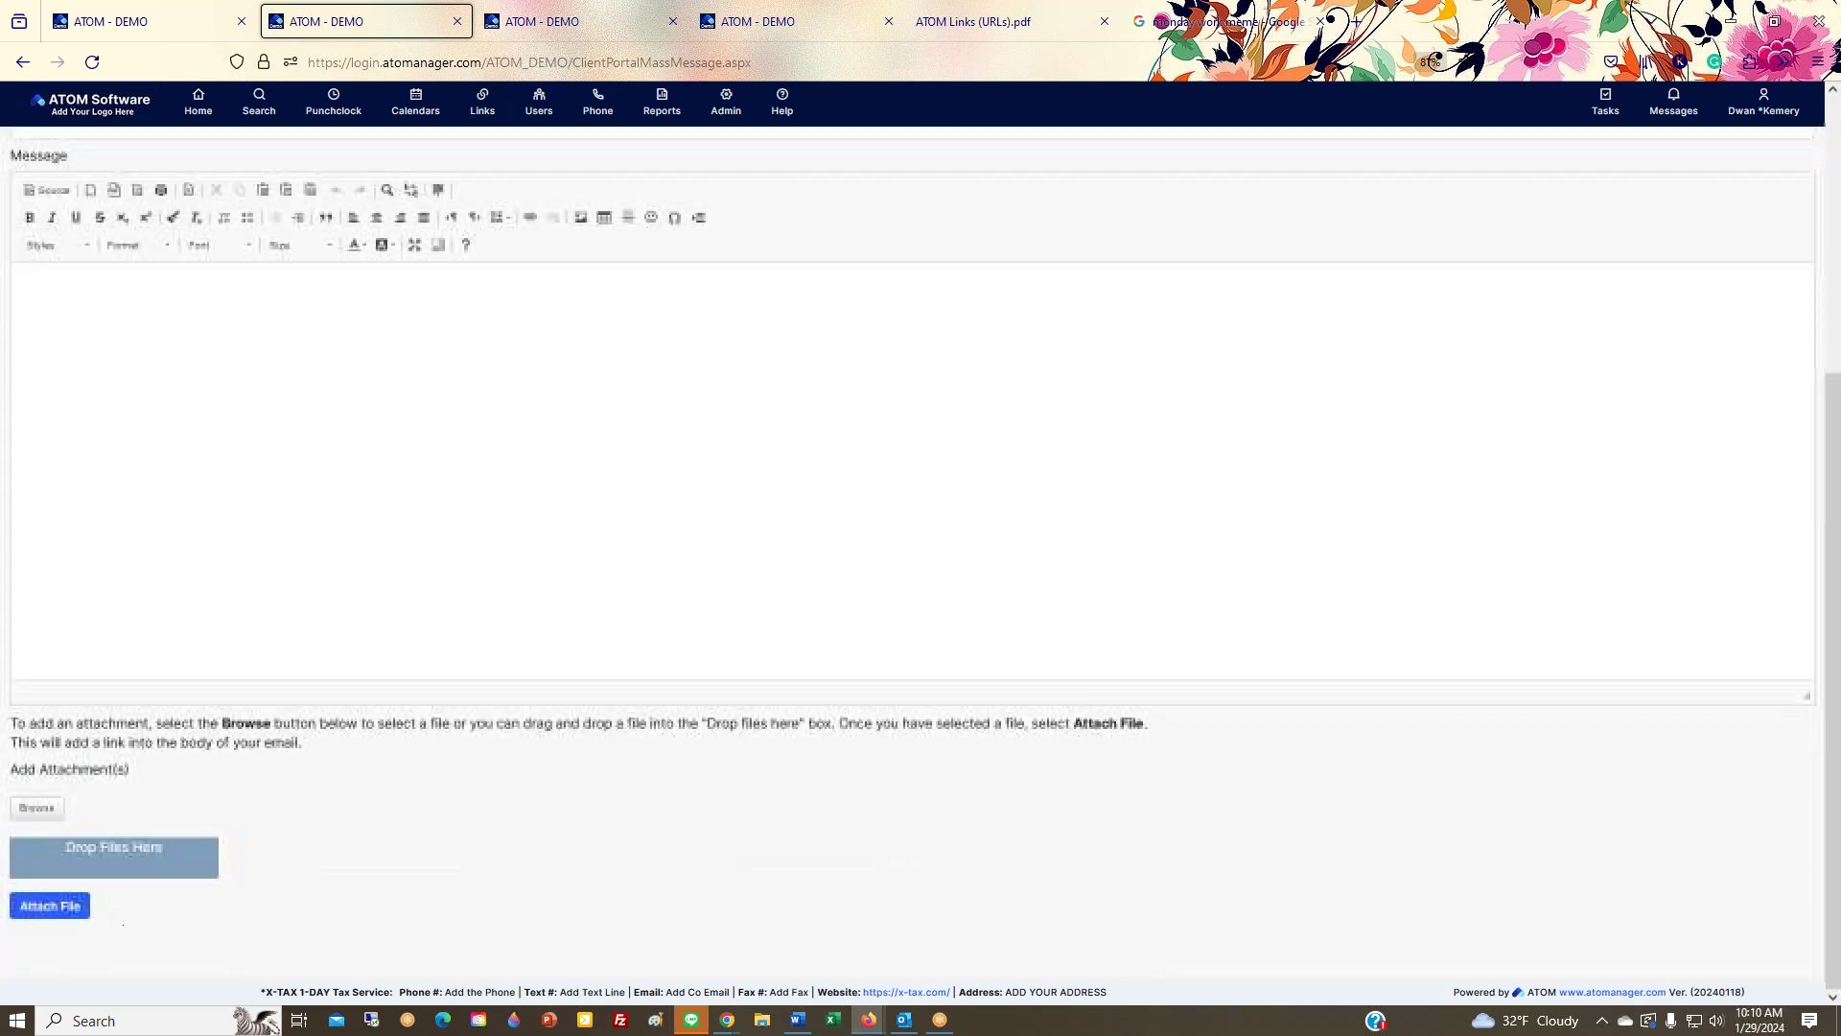
pyautogui.click(37, 808)
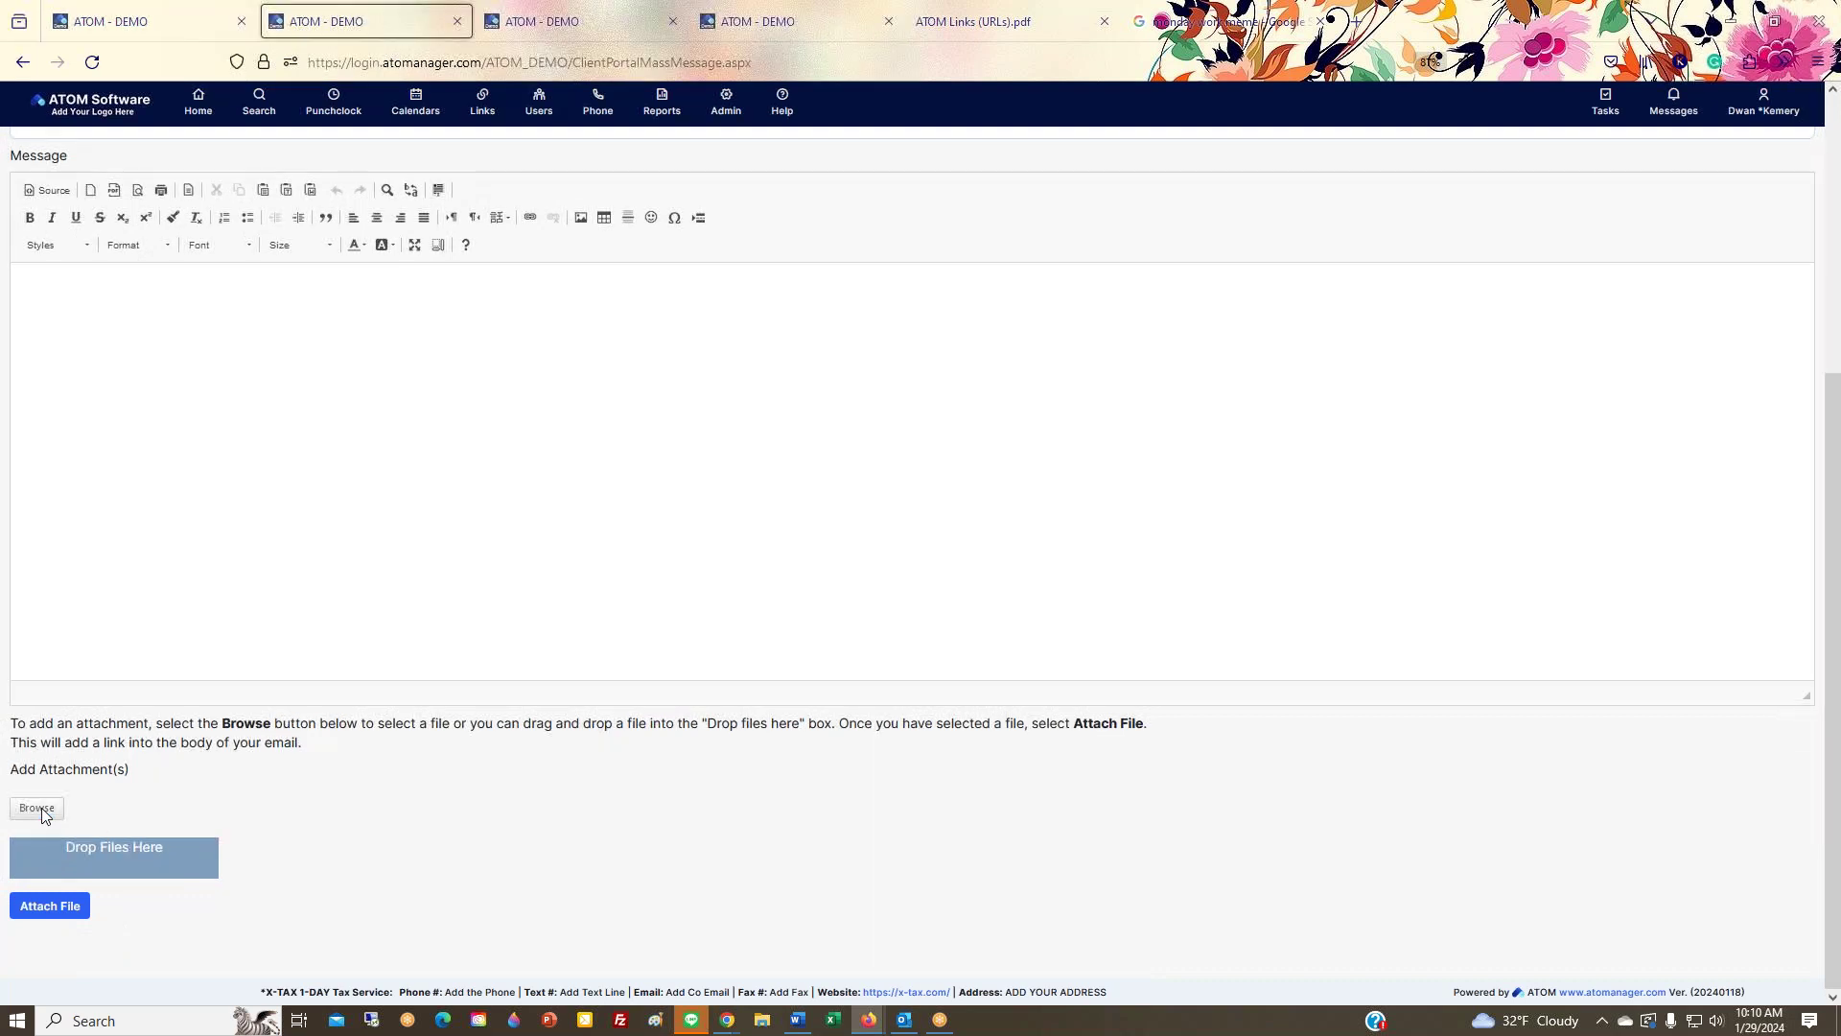
pyautogui.click(1410, 204)
pyautogui.scroll(4, 1043, 576)
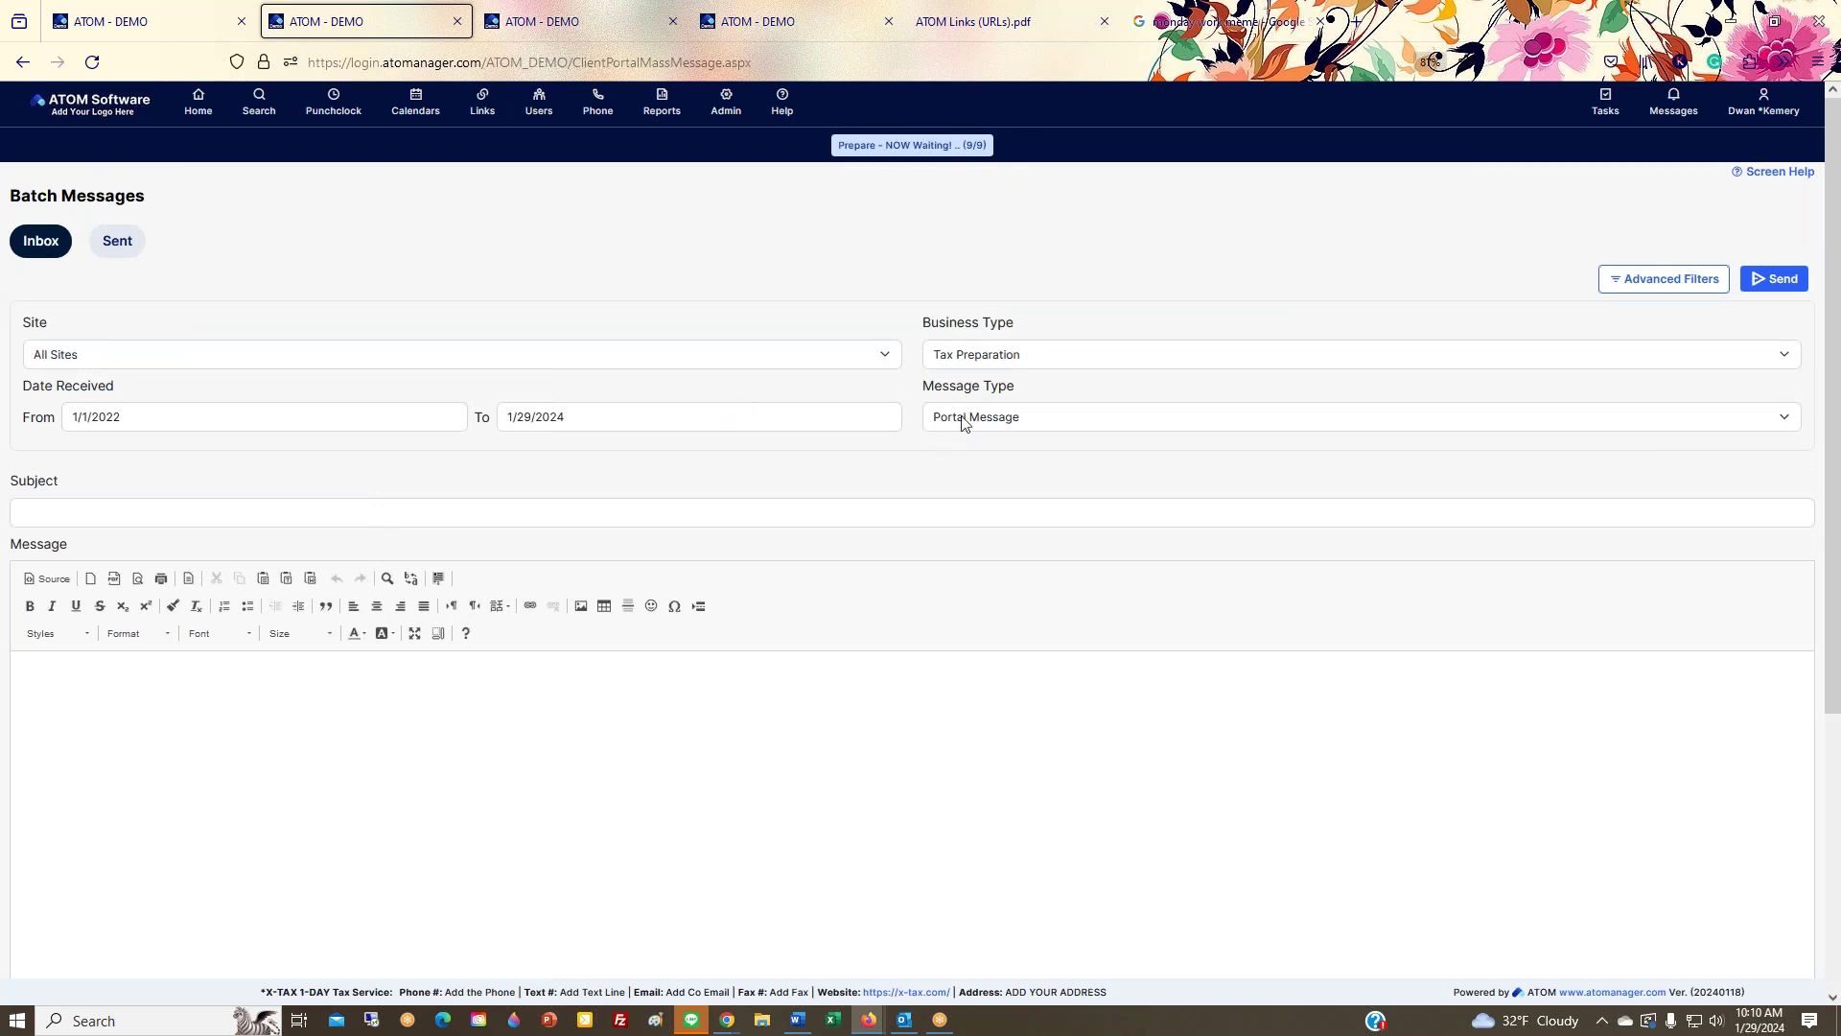
pyautogui.scroll(-3, 724, 608)
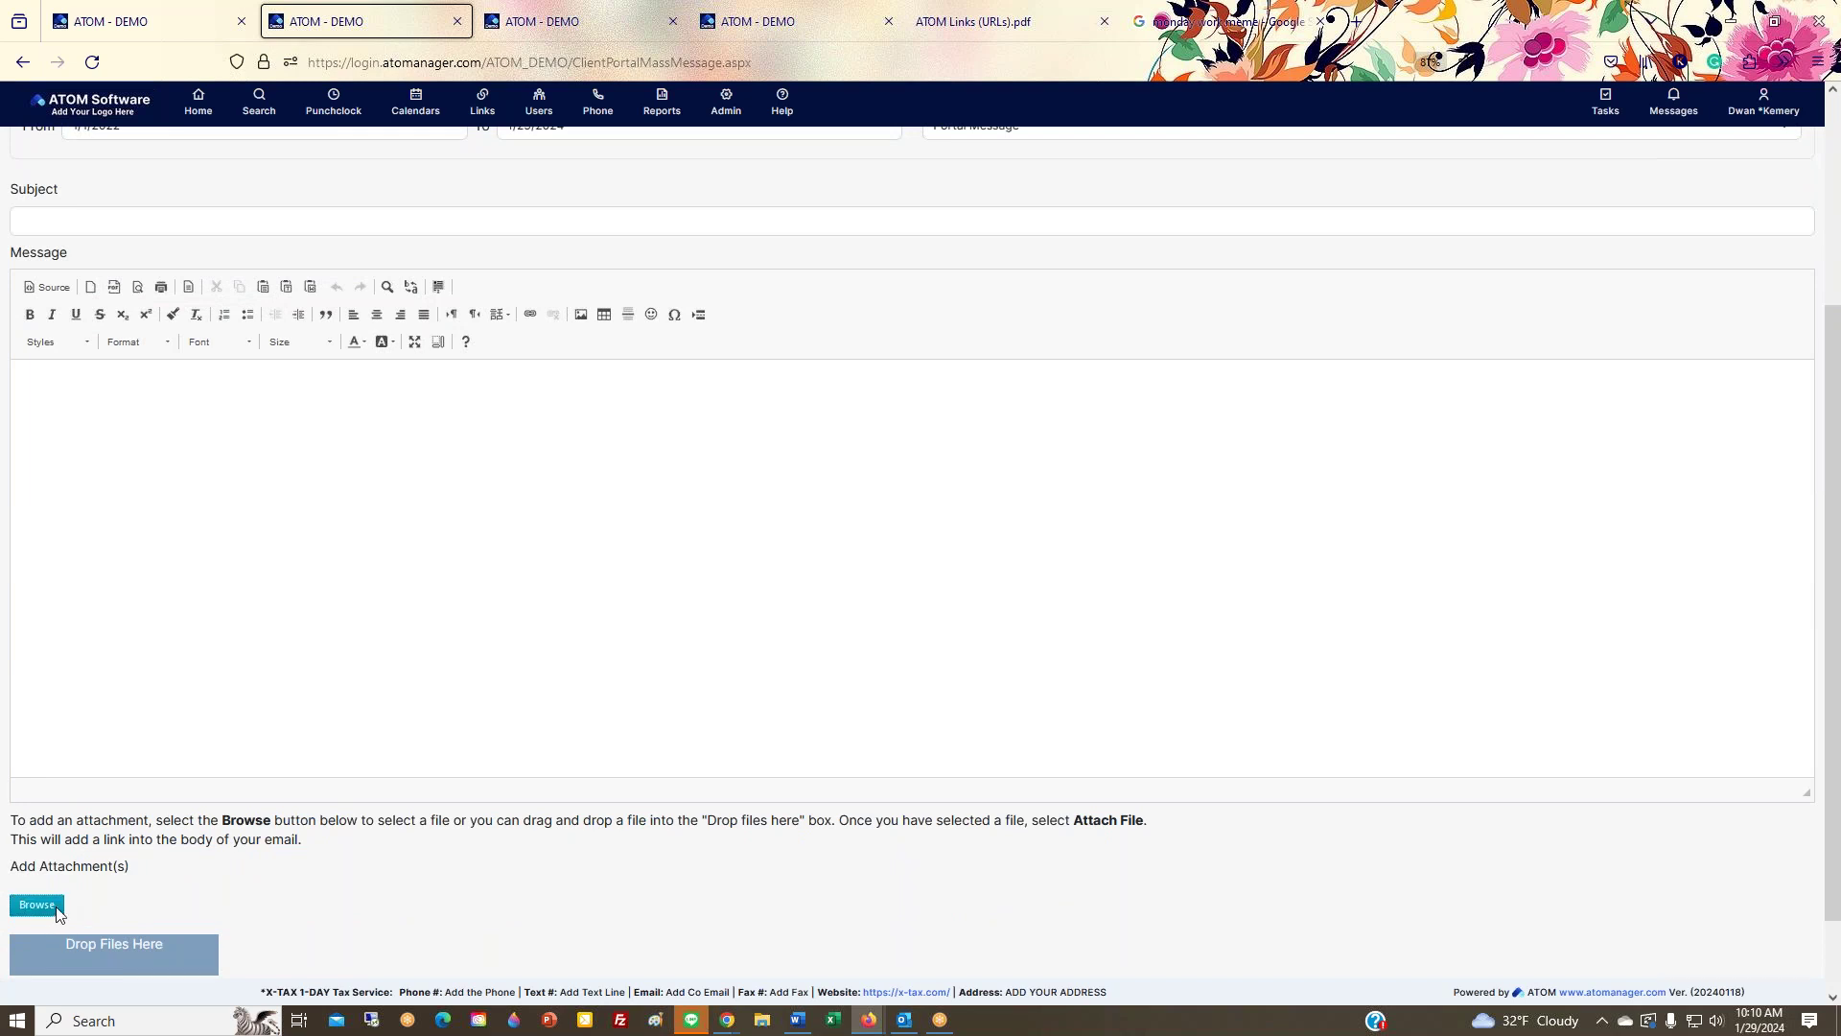
pyautogui.scroll(3, 526, 769)
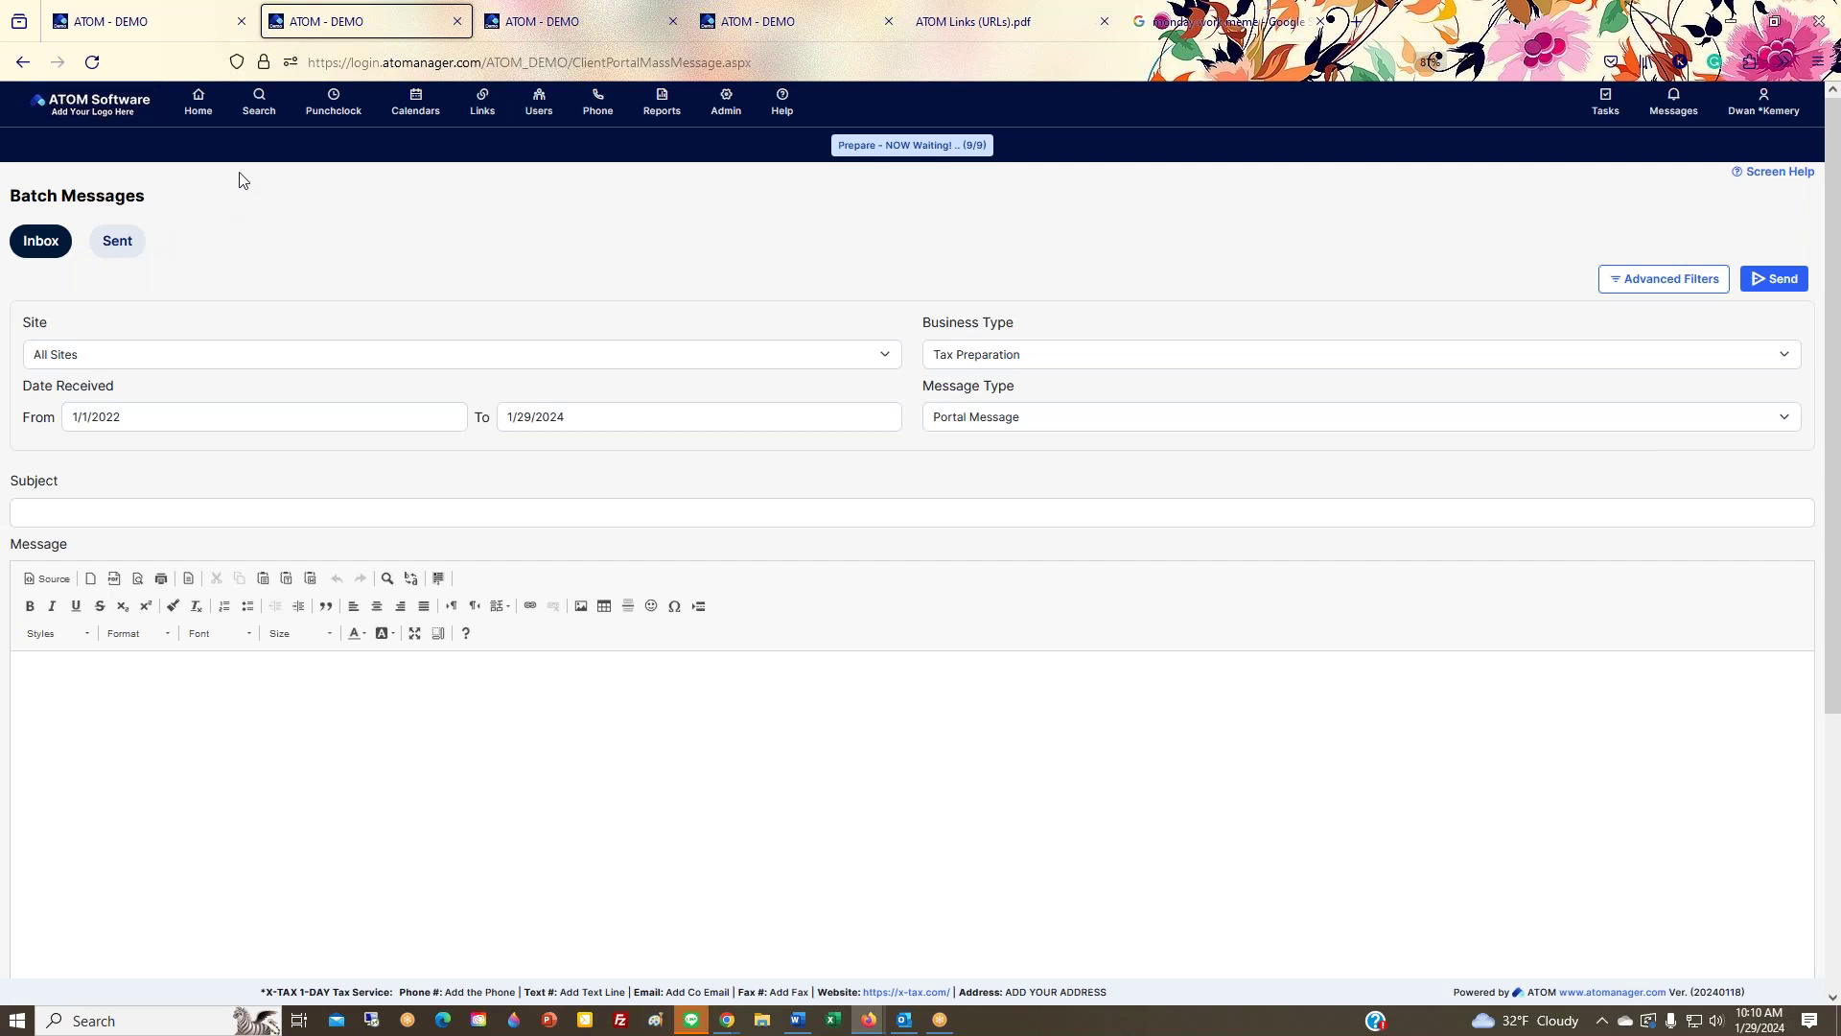
# Step: Open a client's record from the Home Portal messages list and glance at its Quick Actions
pyautogui.click(189, 114)
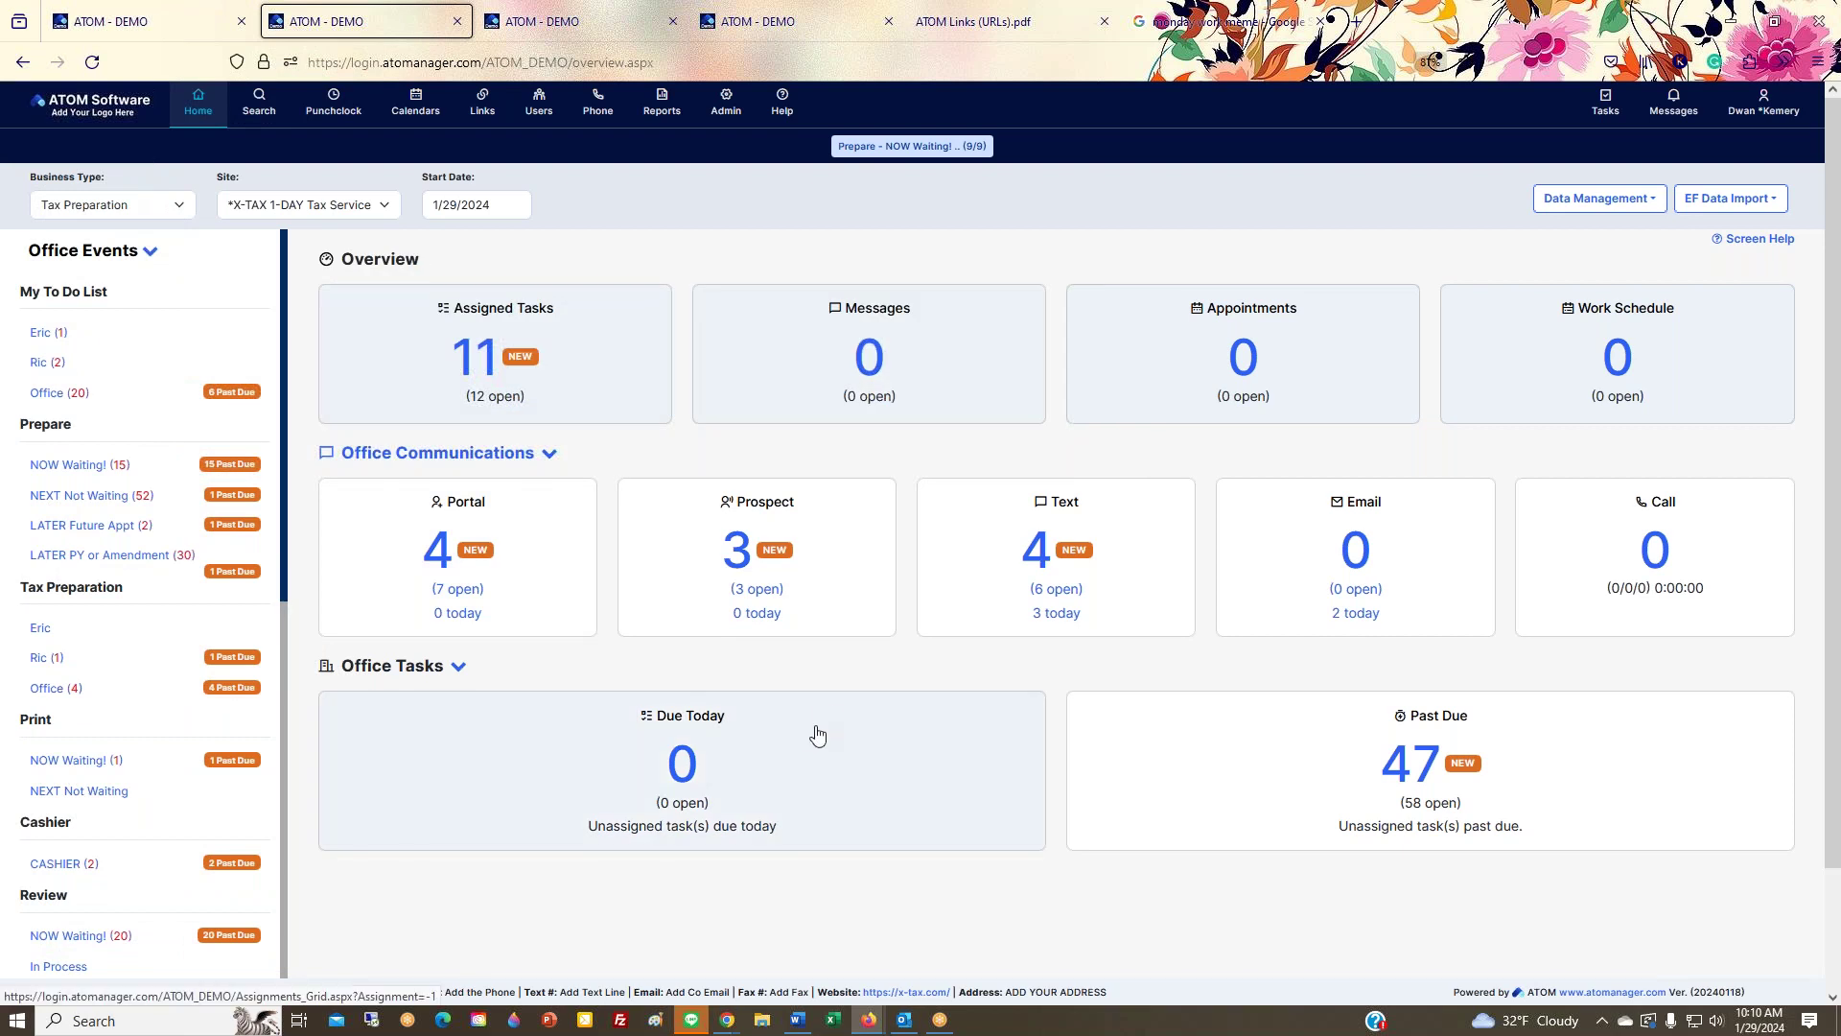
pyautogui.click(522, 587)
pyautogui.click(490, 577)
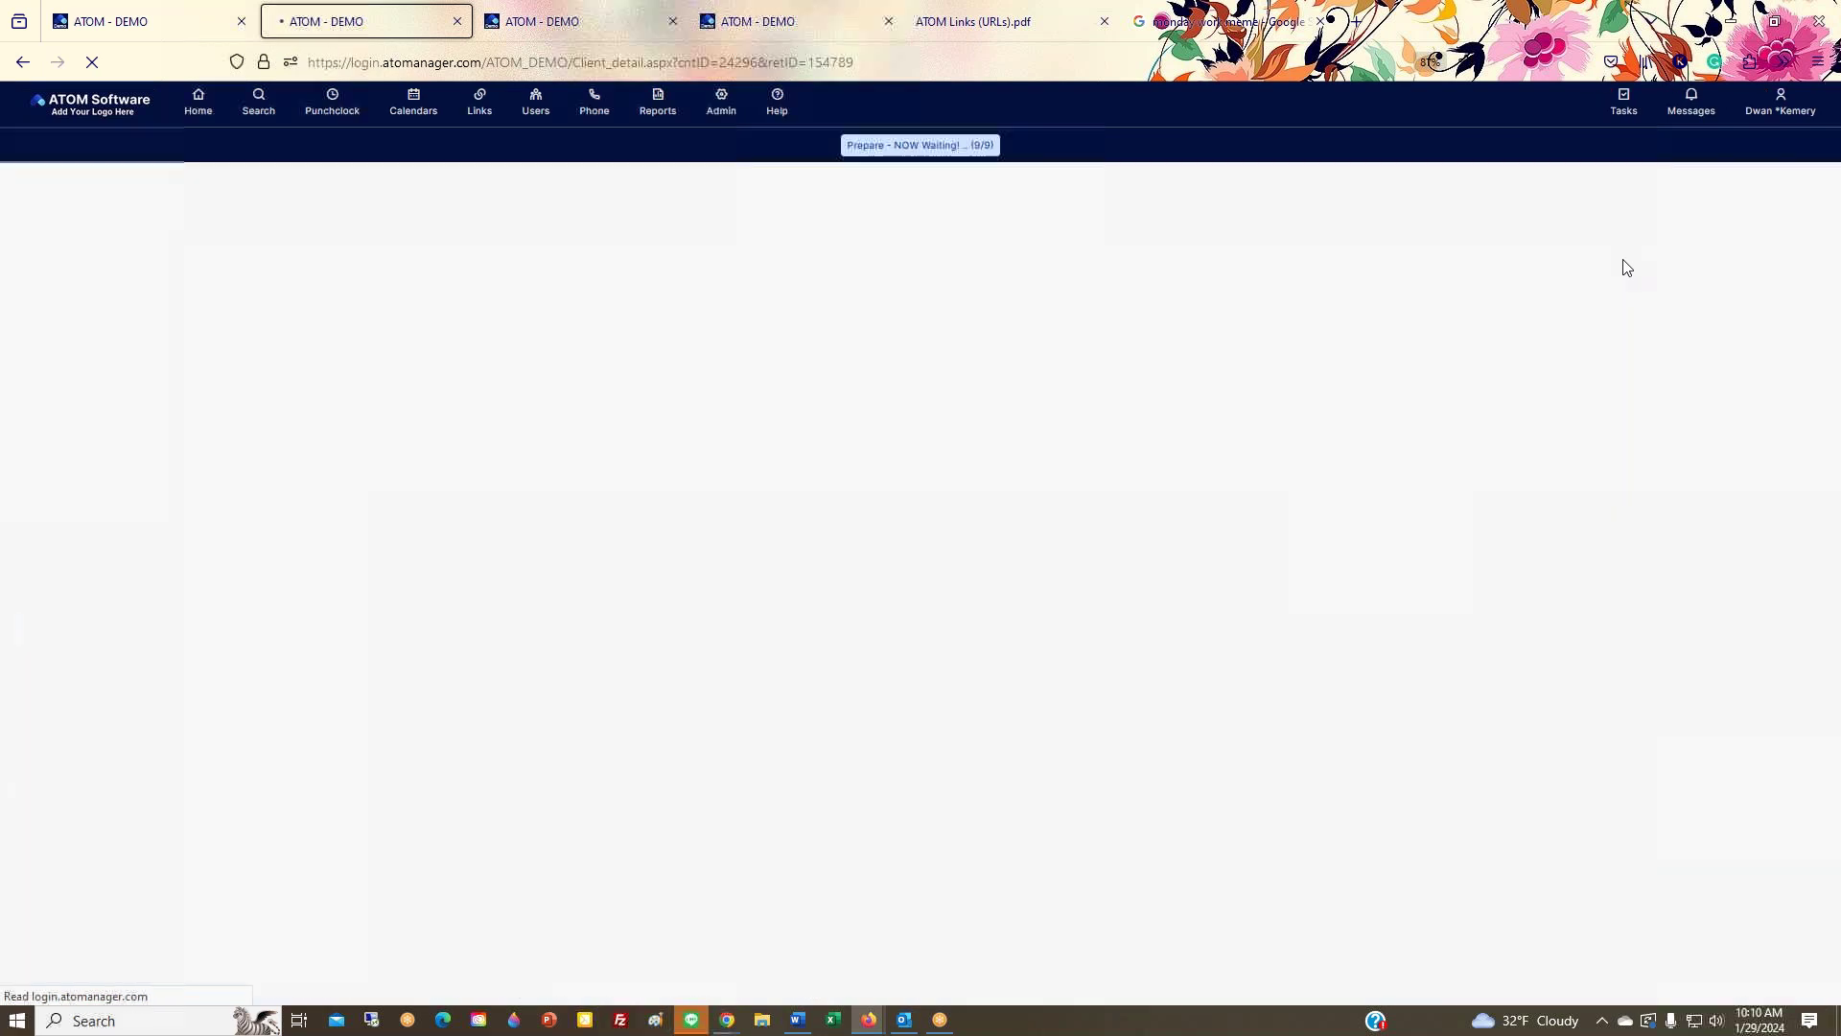
pyautogui.click(1633, 195)
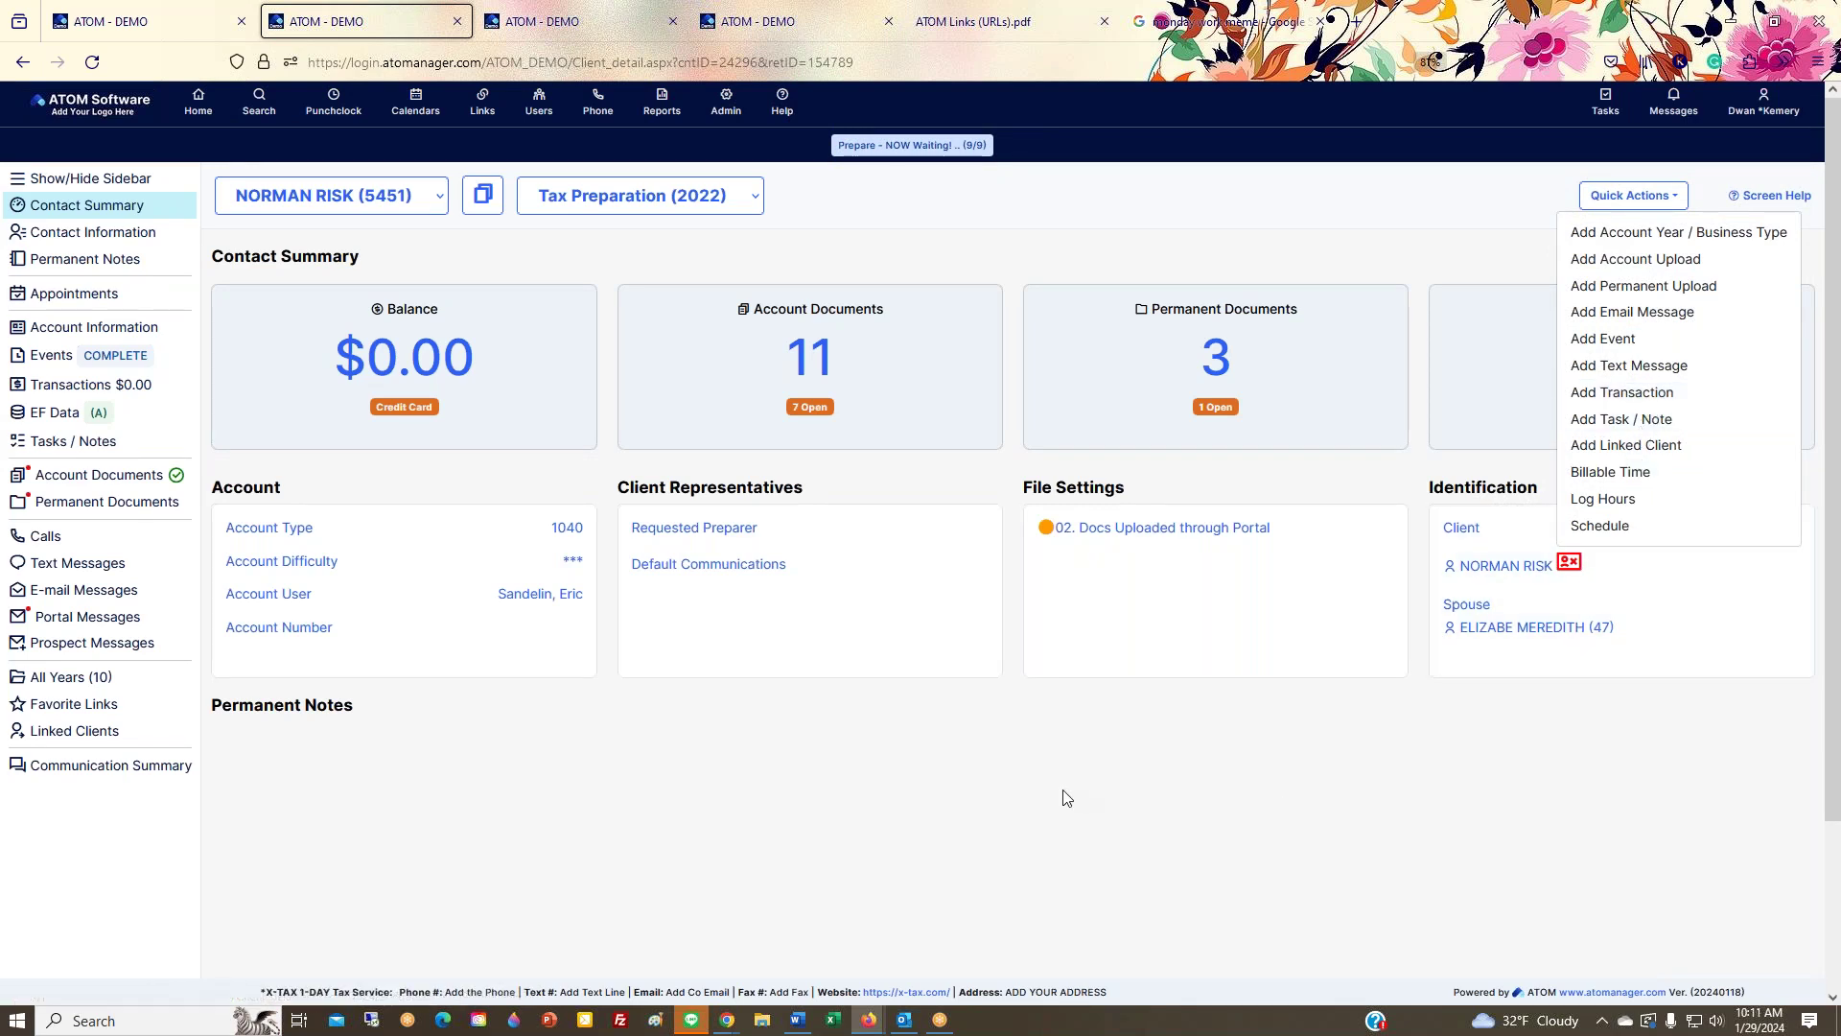
pyautogui.click(1009, 806)
# Step: Return Home and reopen the portal-message client's Contact Summary
pyautogui.click(198, 102)
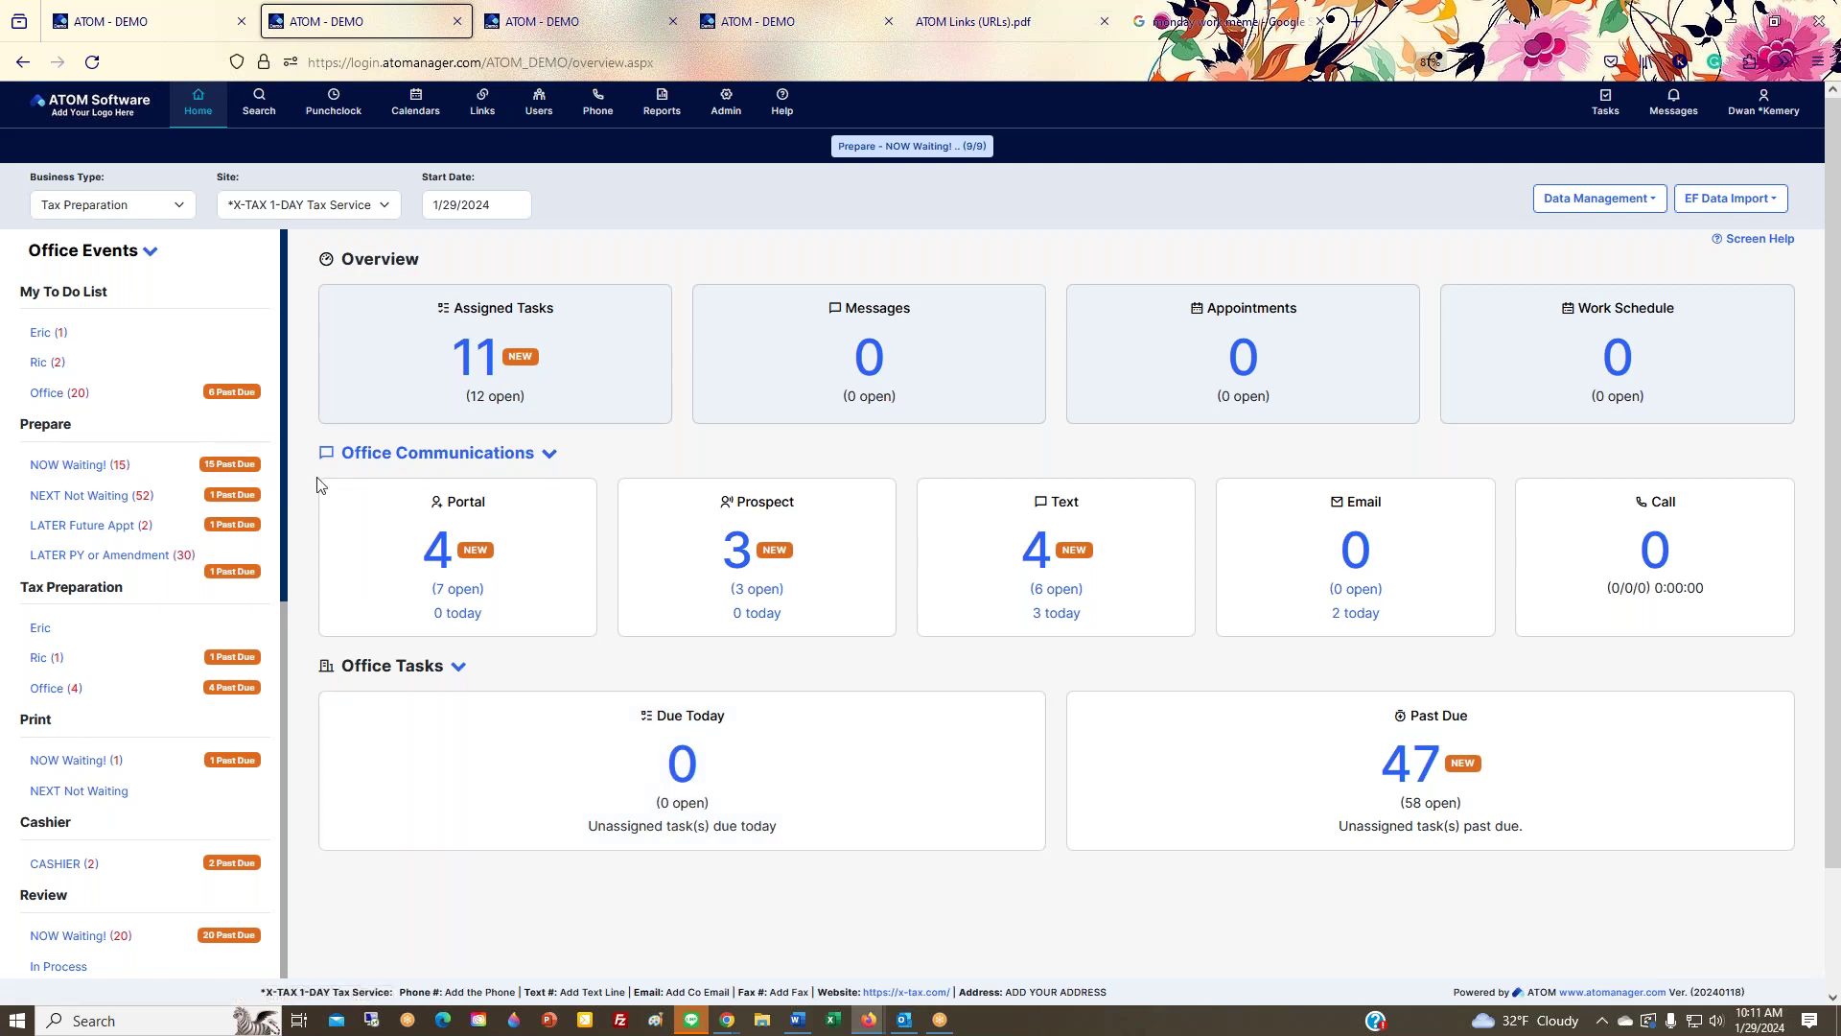
pyautogui.click(420, 561)
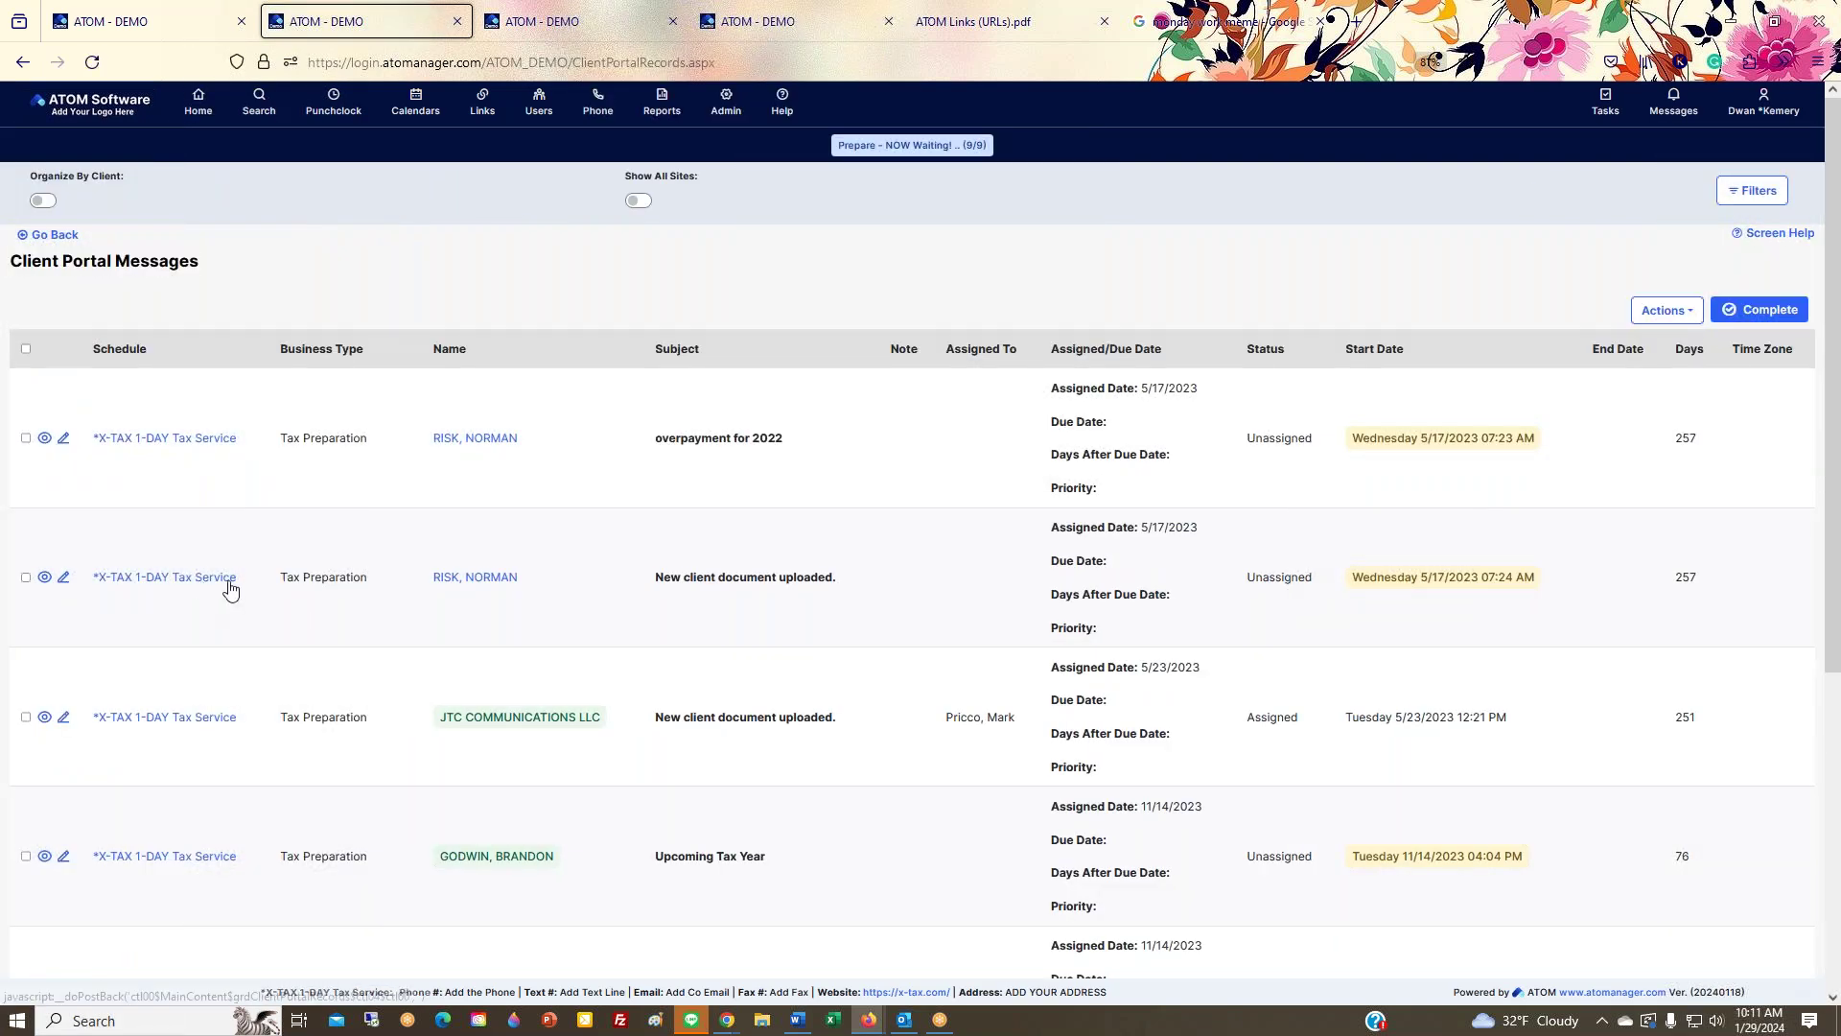
pyautogui.click(462, 581)
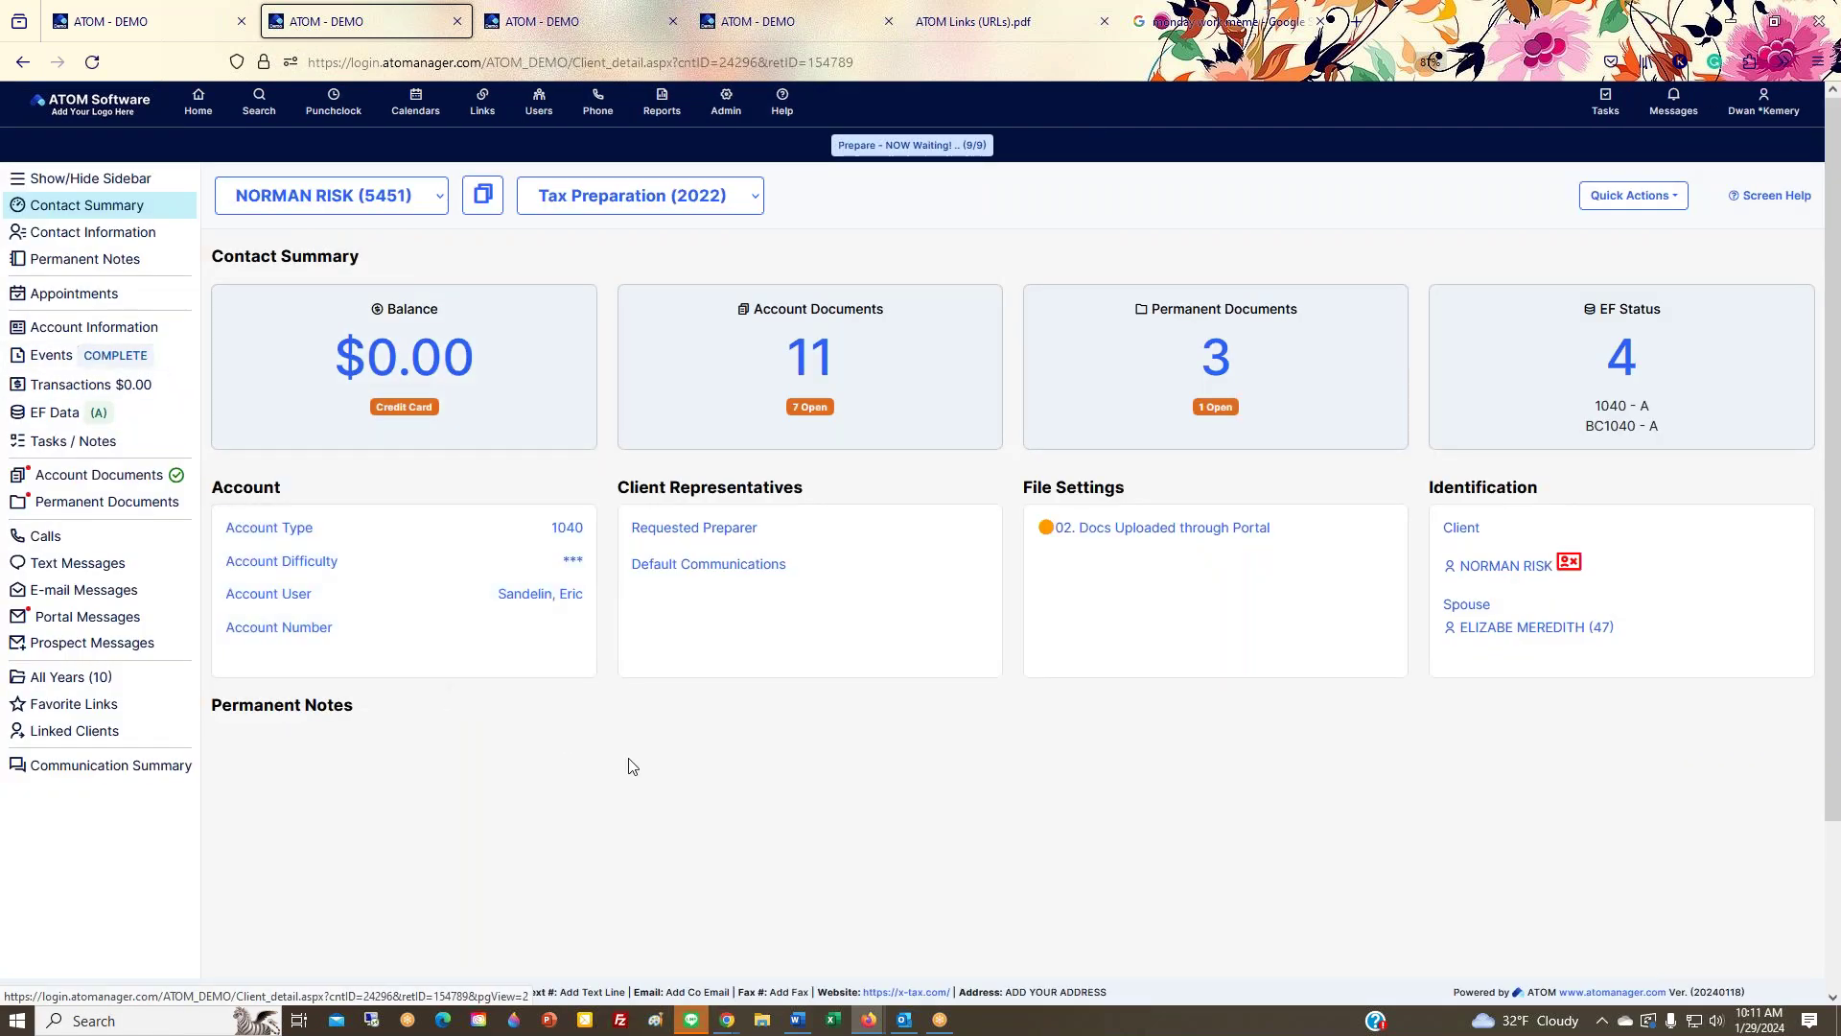
# Step: Start a new email to the client from Quick Actions and close it unsent
pyautogui.click(1676, 196)
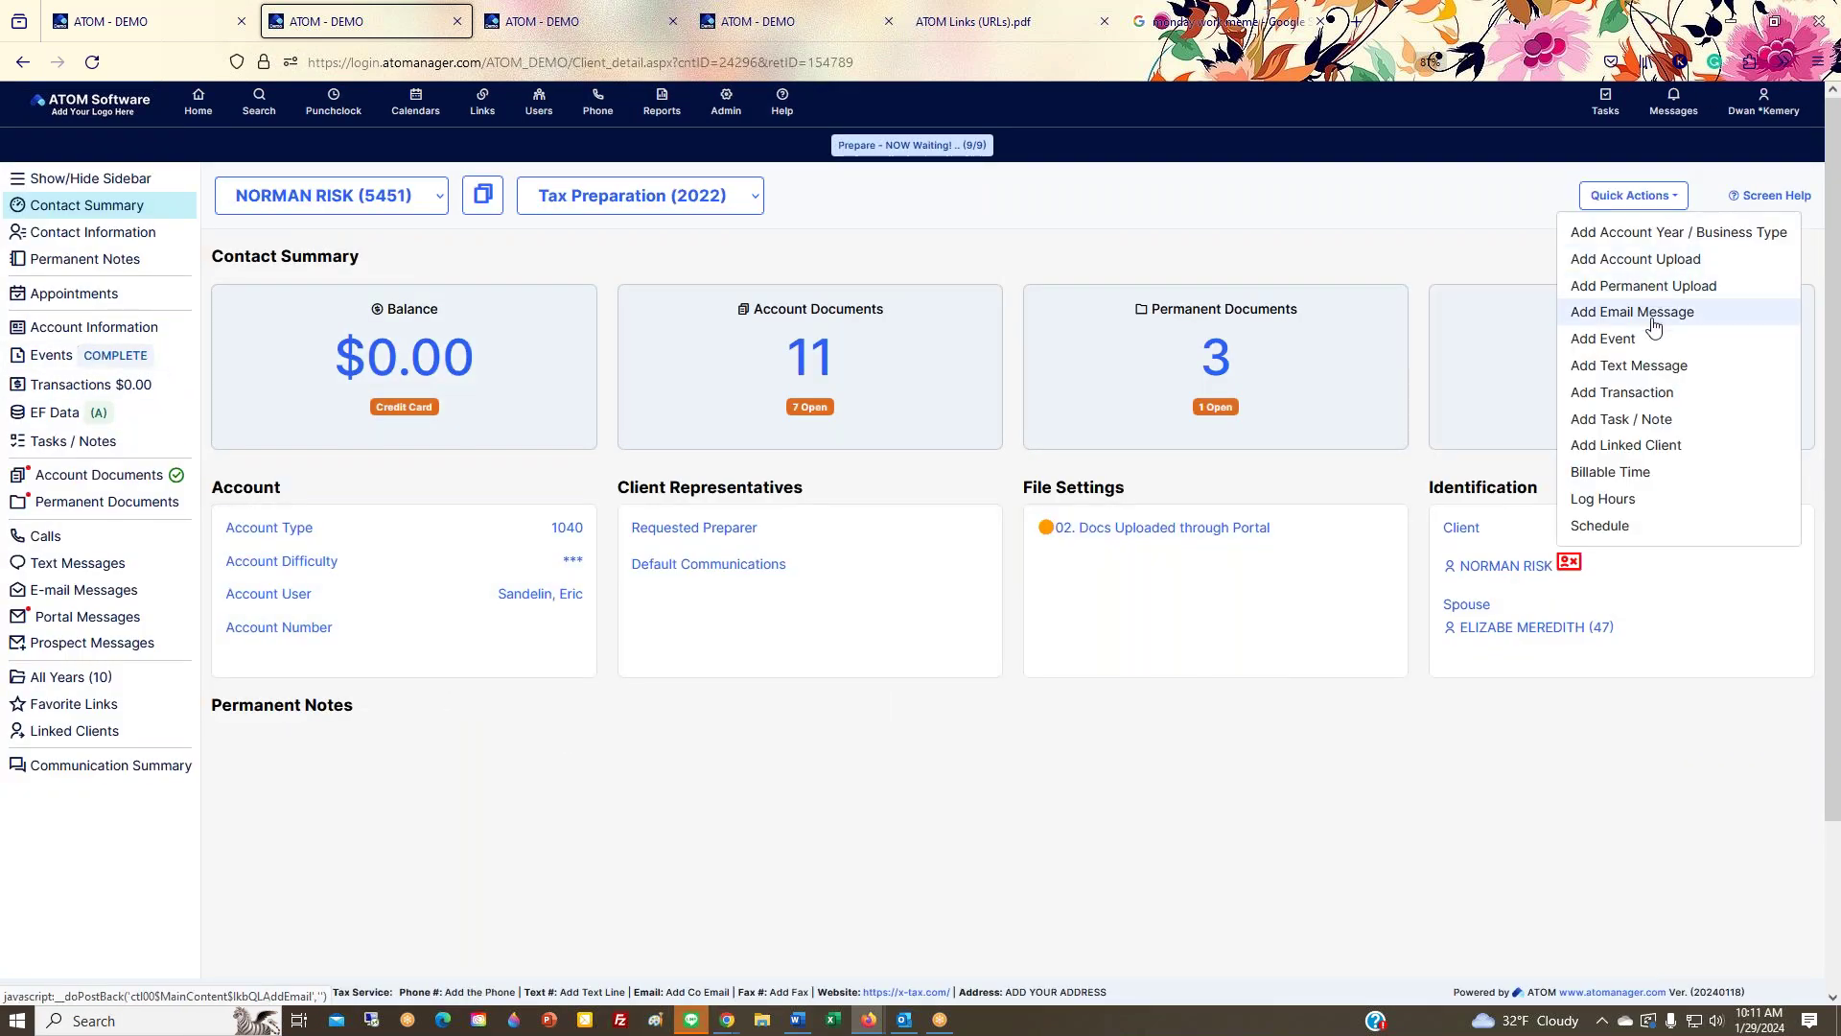
pyautogui.click(1654, 310)
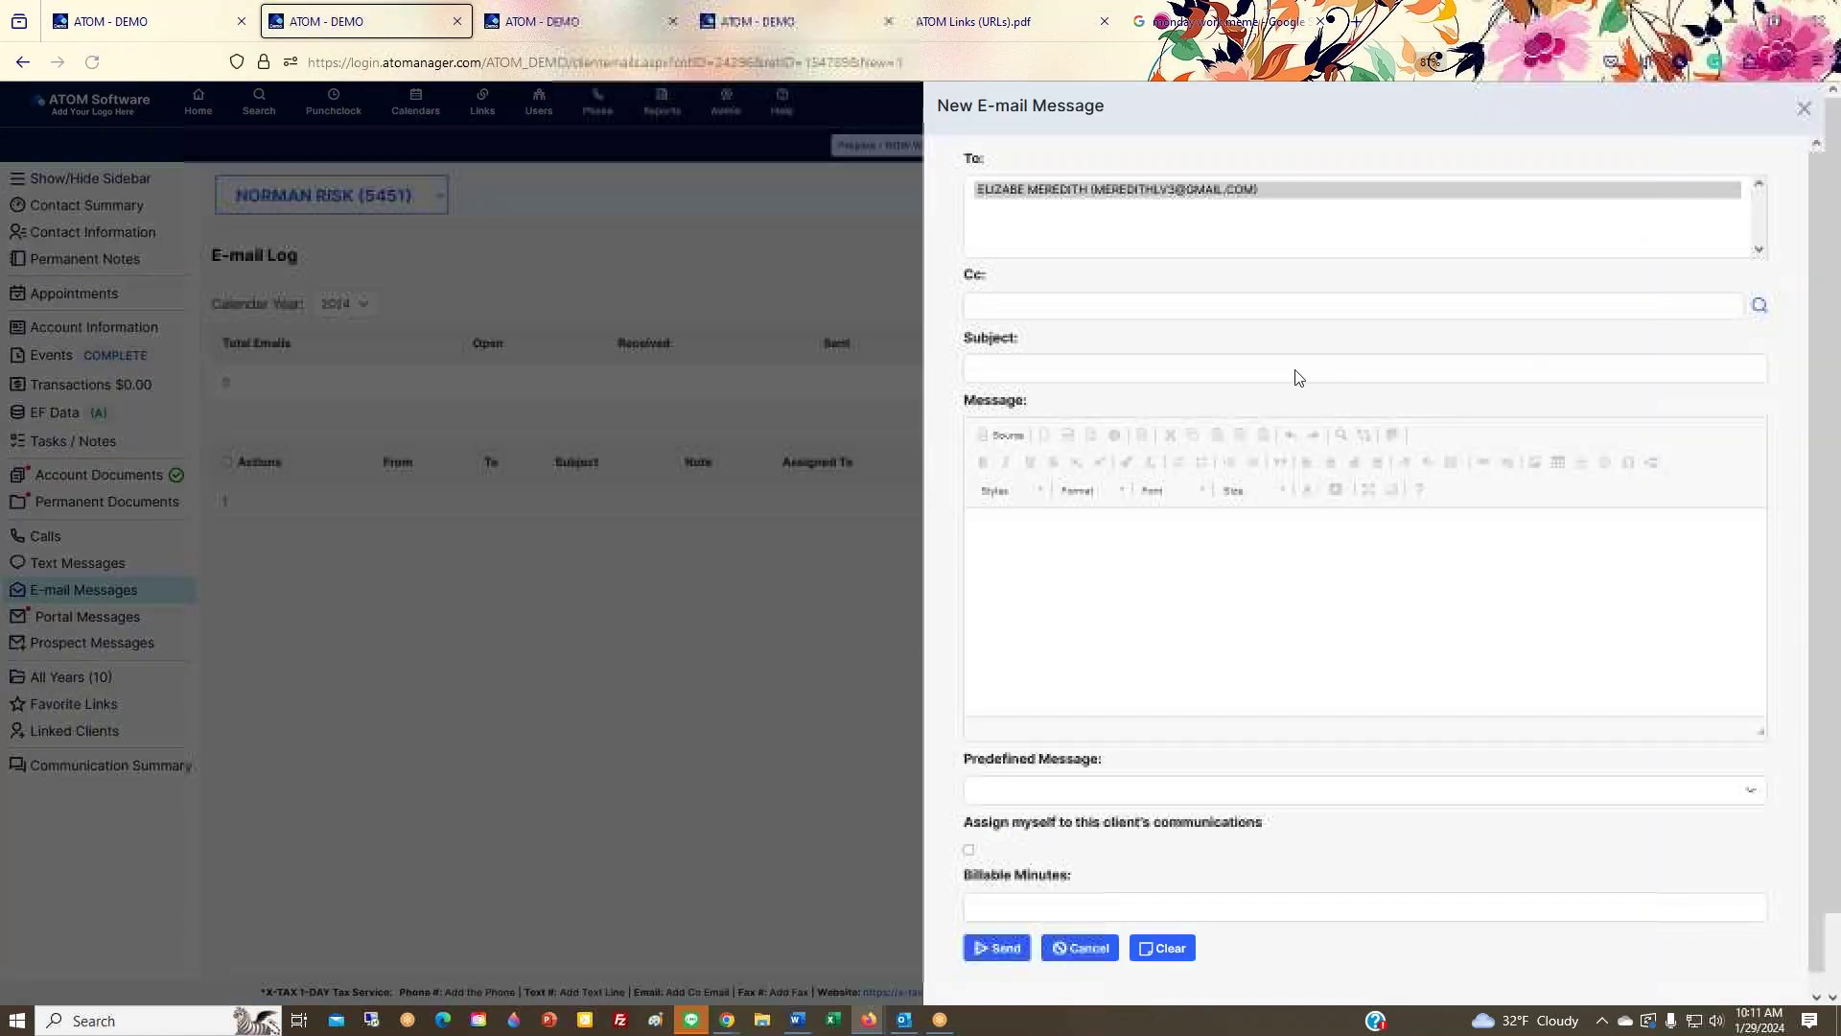
pyautogui.click(1803, 107)
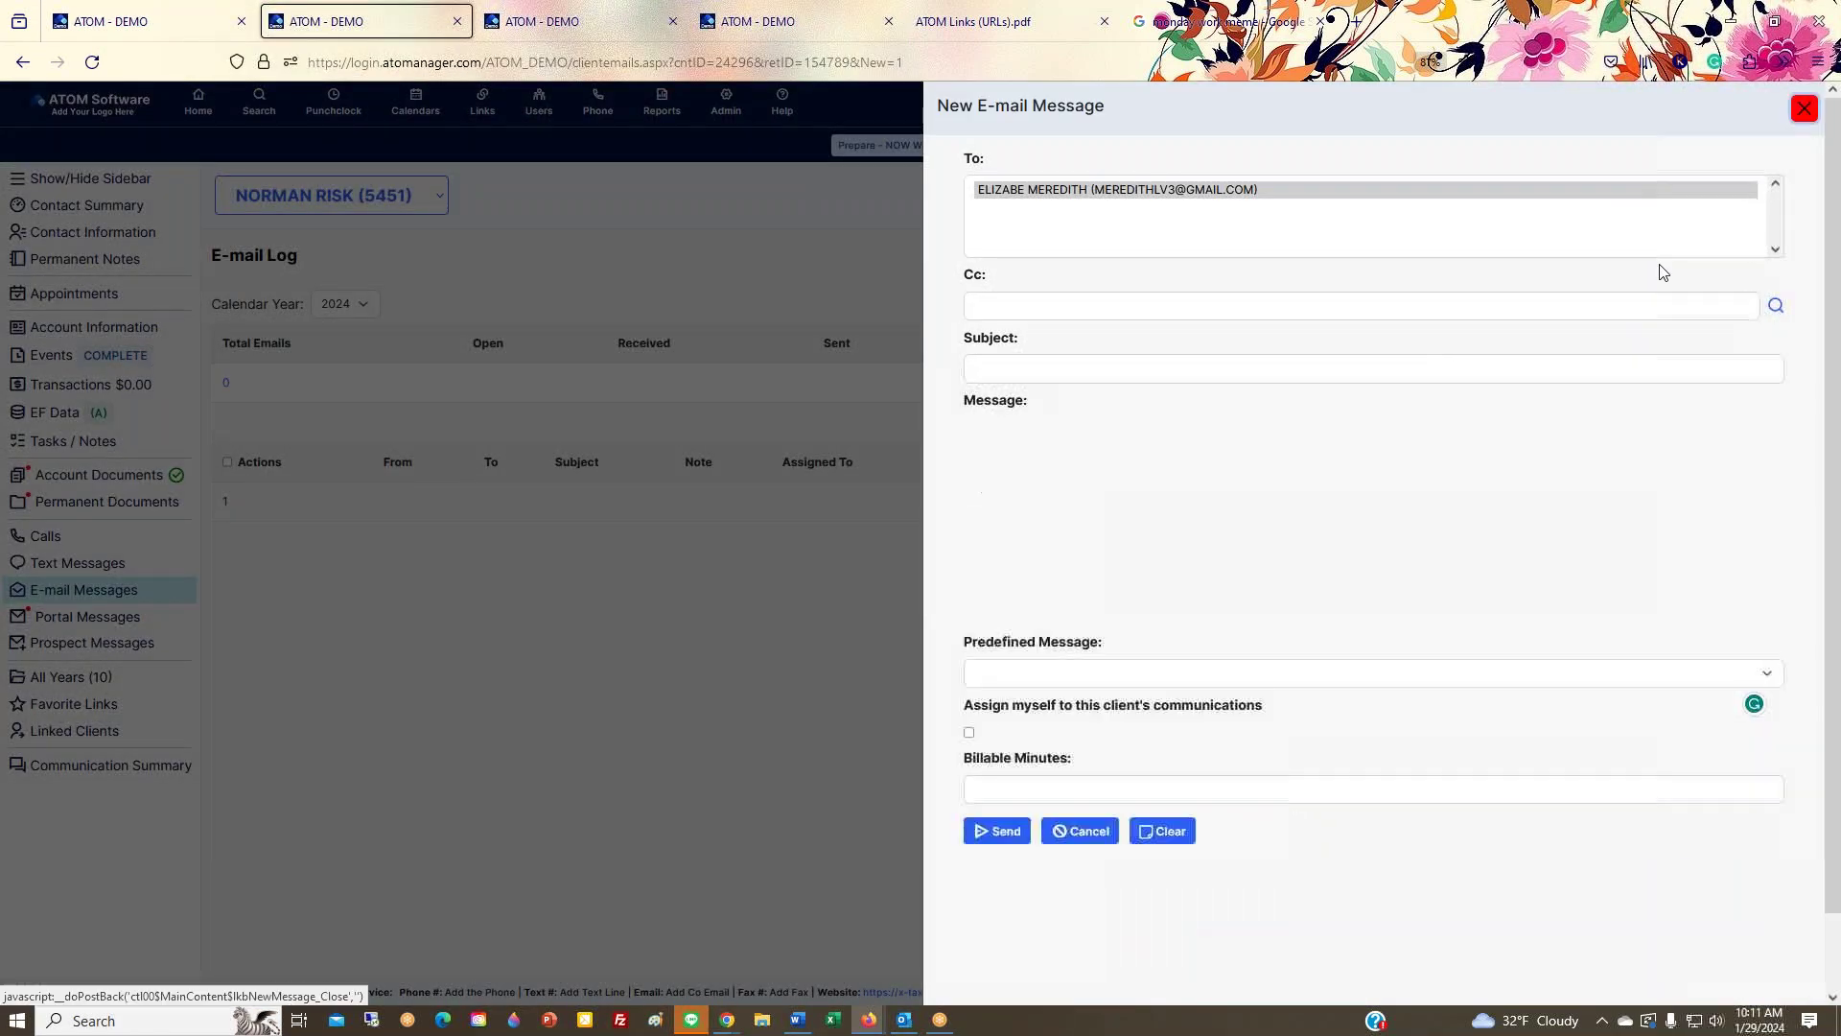
# Step: Open the client's Contact Information and Events views in new browser tabs
pyautogui.rightClick(93, 232)
pyautogui.click(144, 247)
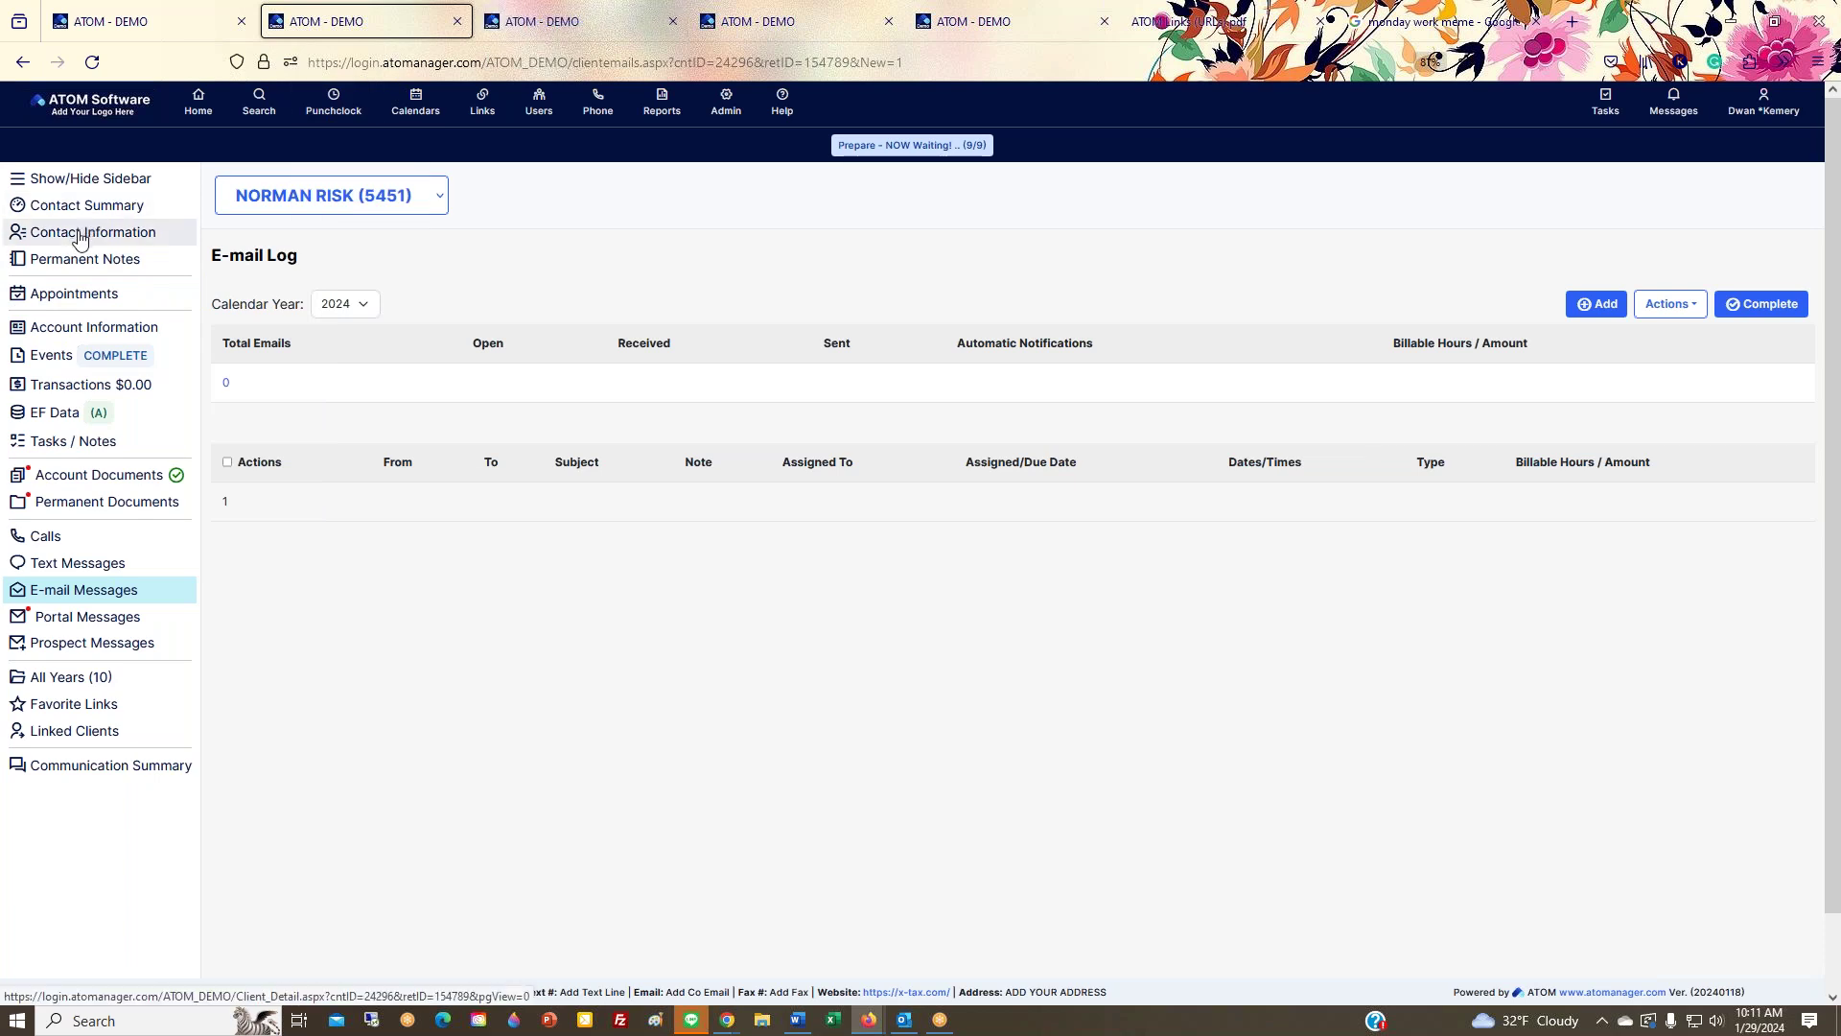
pyautogui.rightClick(81, 240)
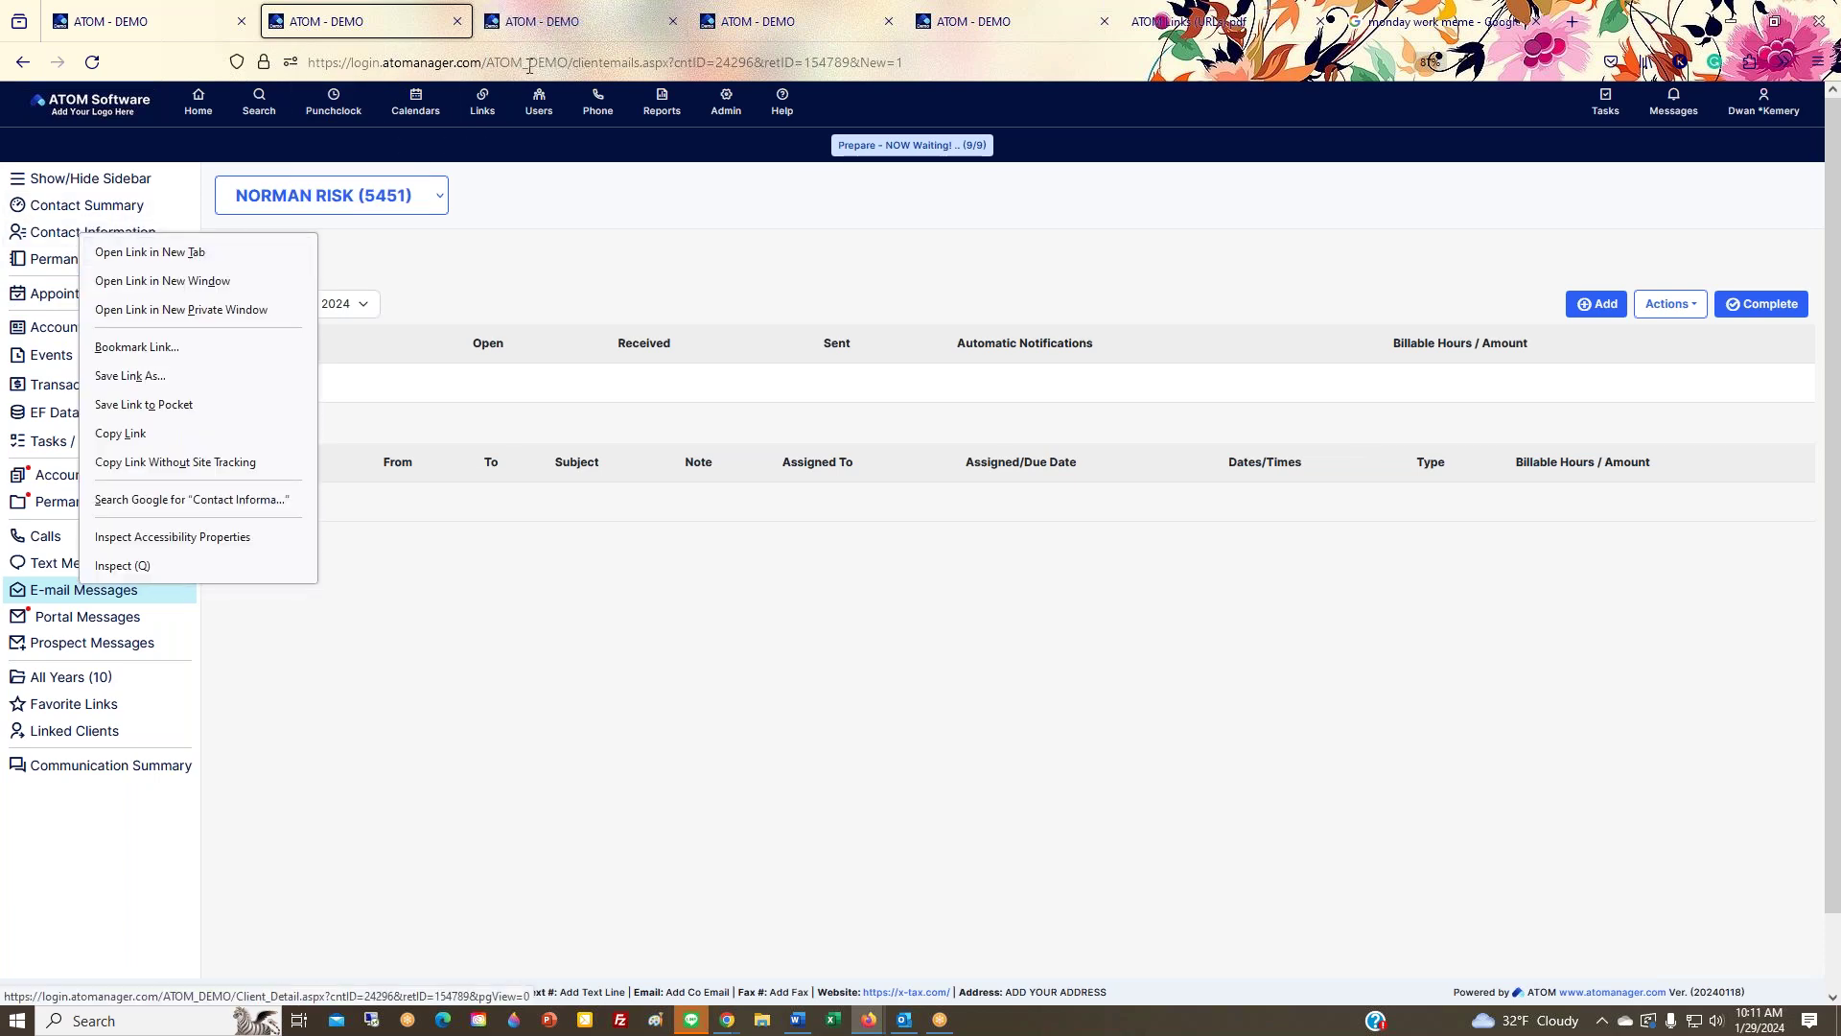
pyautogui.click(101, 253)
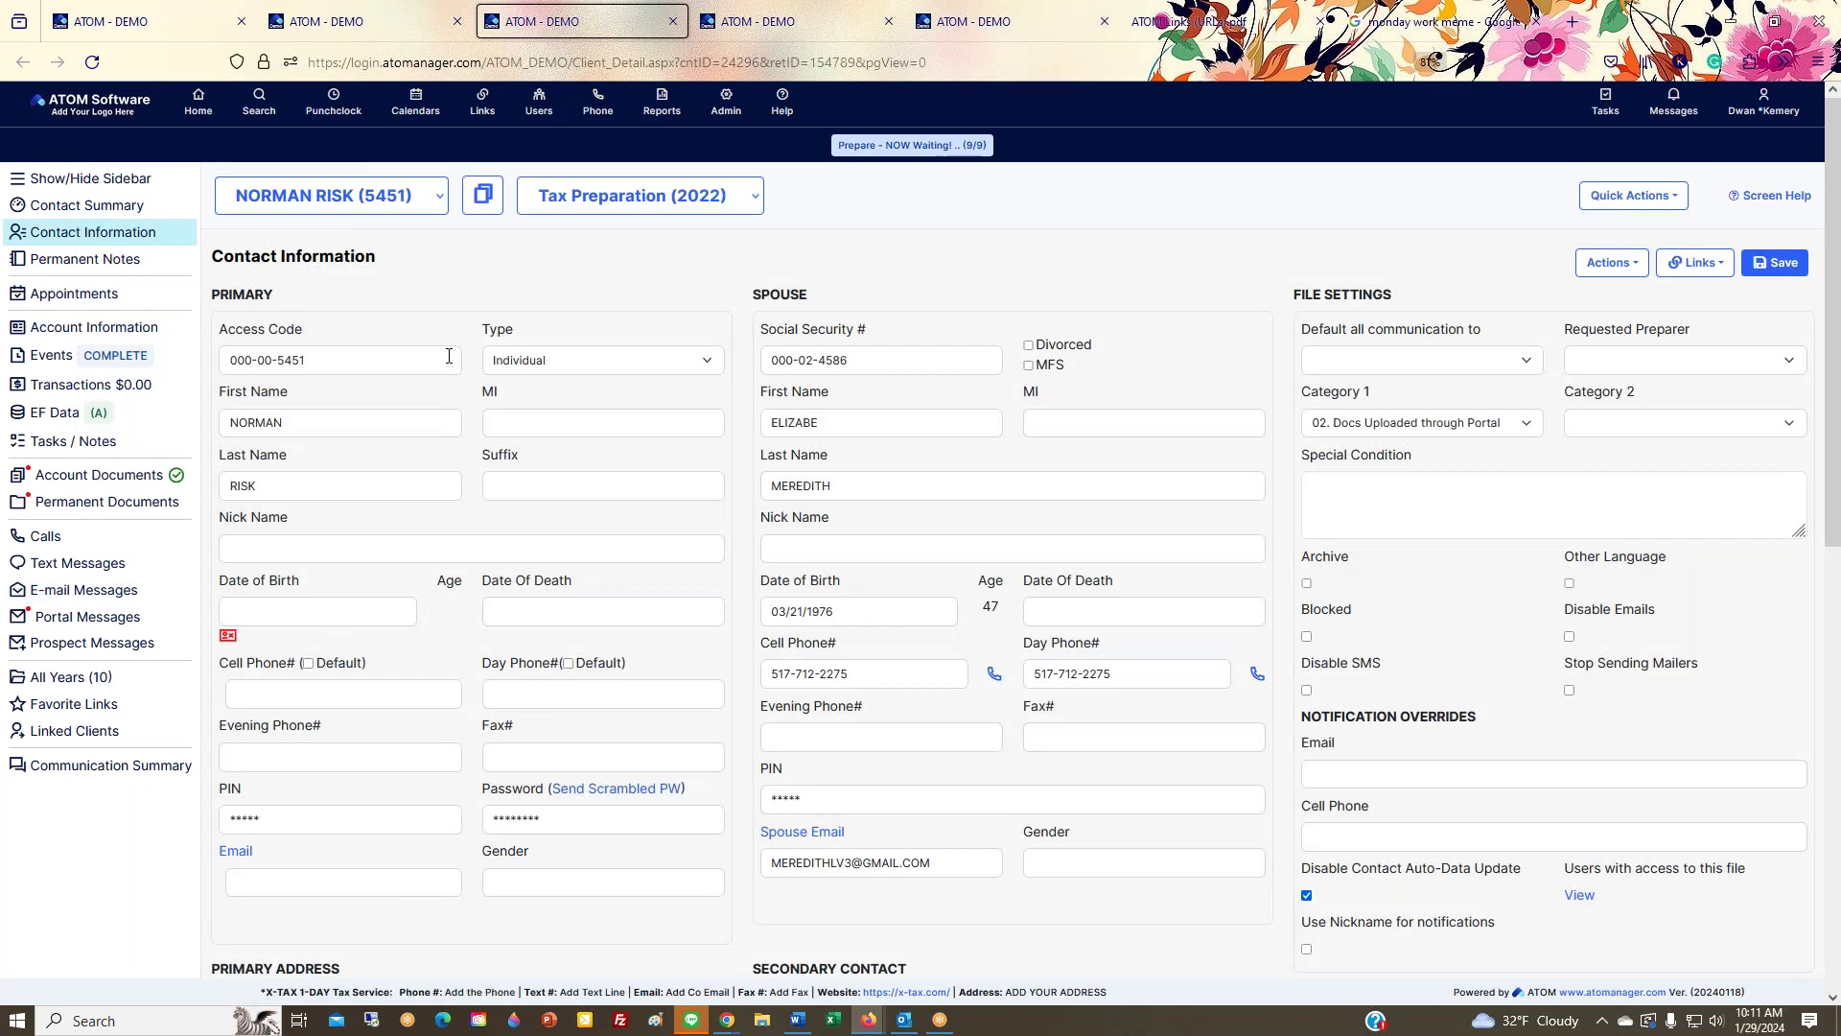
pyautogui.rightClick(59, 361)
pyautogui.click(87, 373)
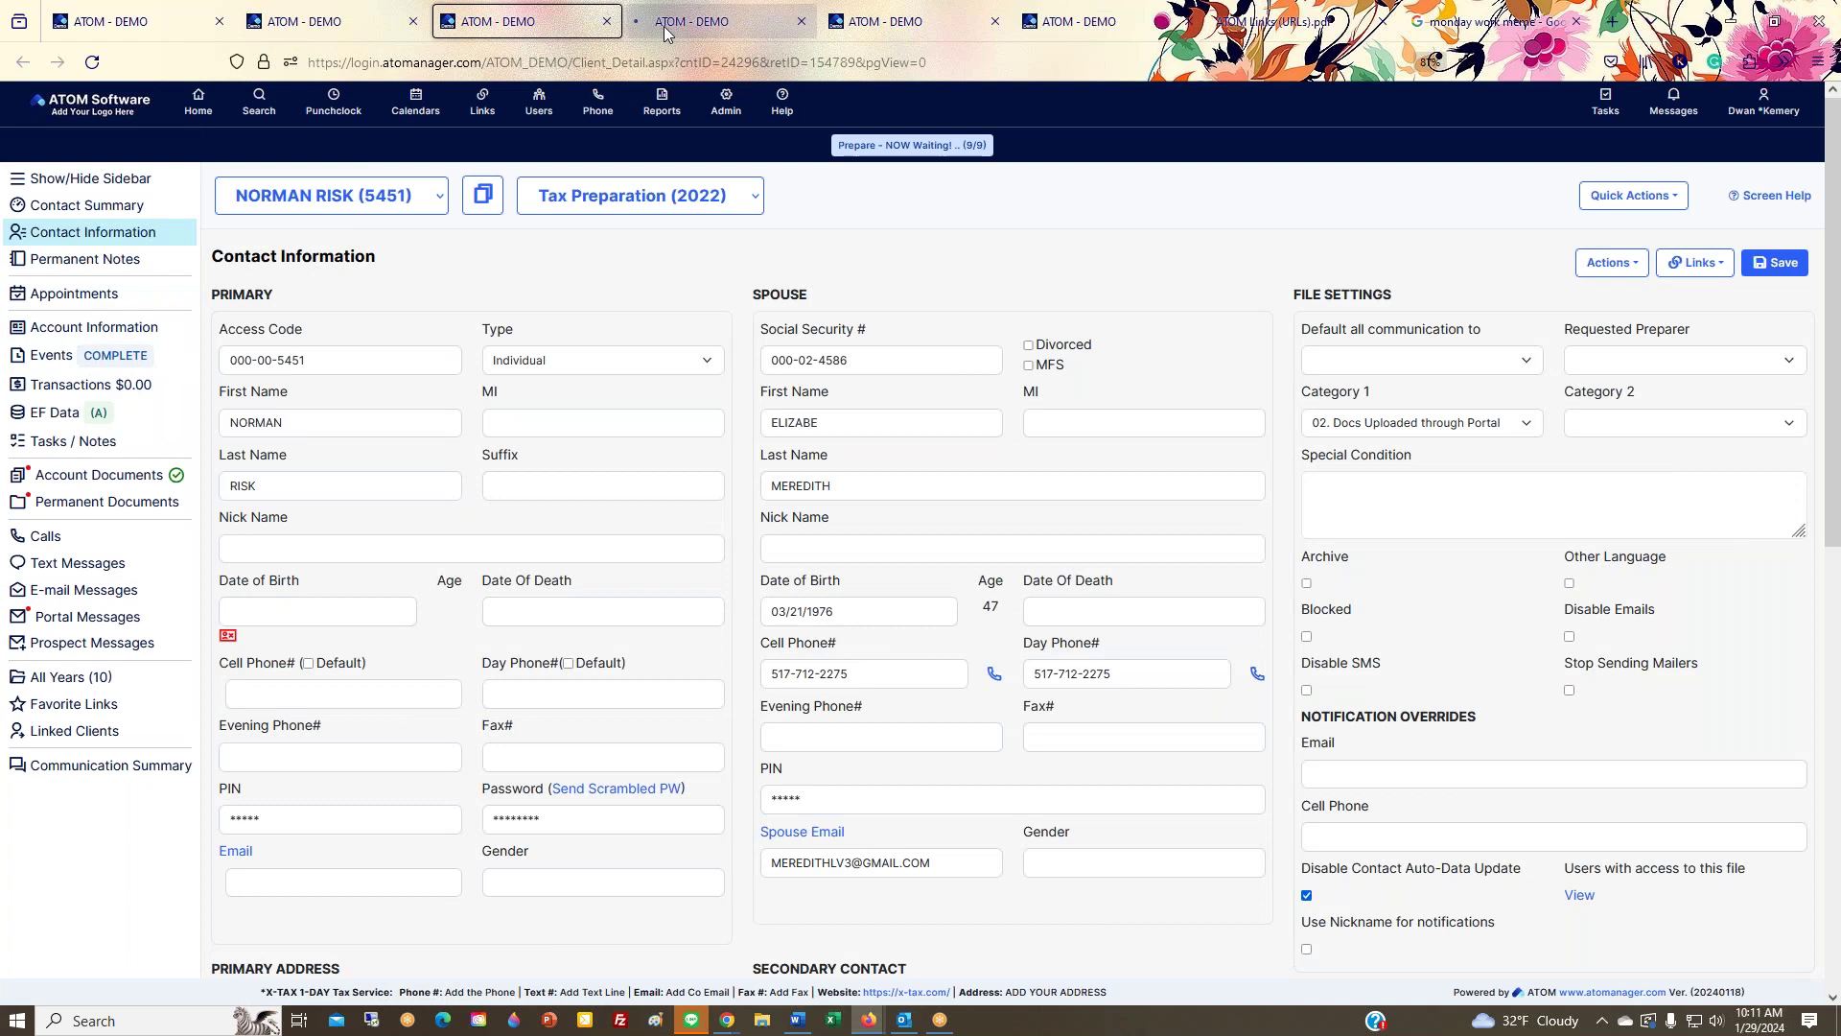
# Step: View the client's Transactions, check the other tabs, and close the extra tabs
pyautogui.click(382, 29)
pyautogui.click(92, 387)
pyautogui.click(518, 26)
pyautogui.click(685, 27)
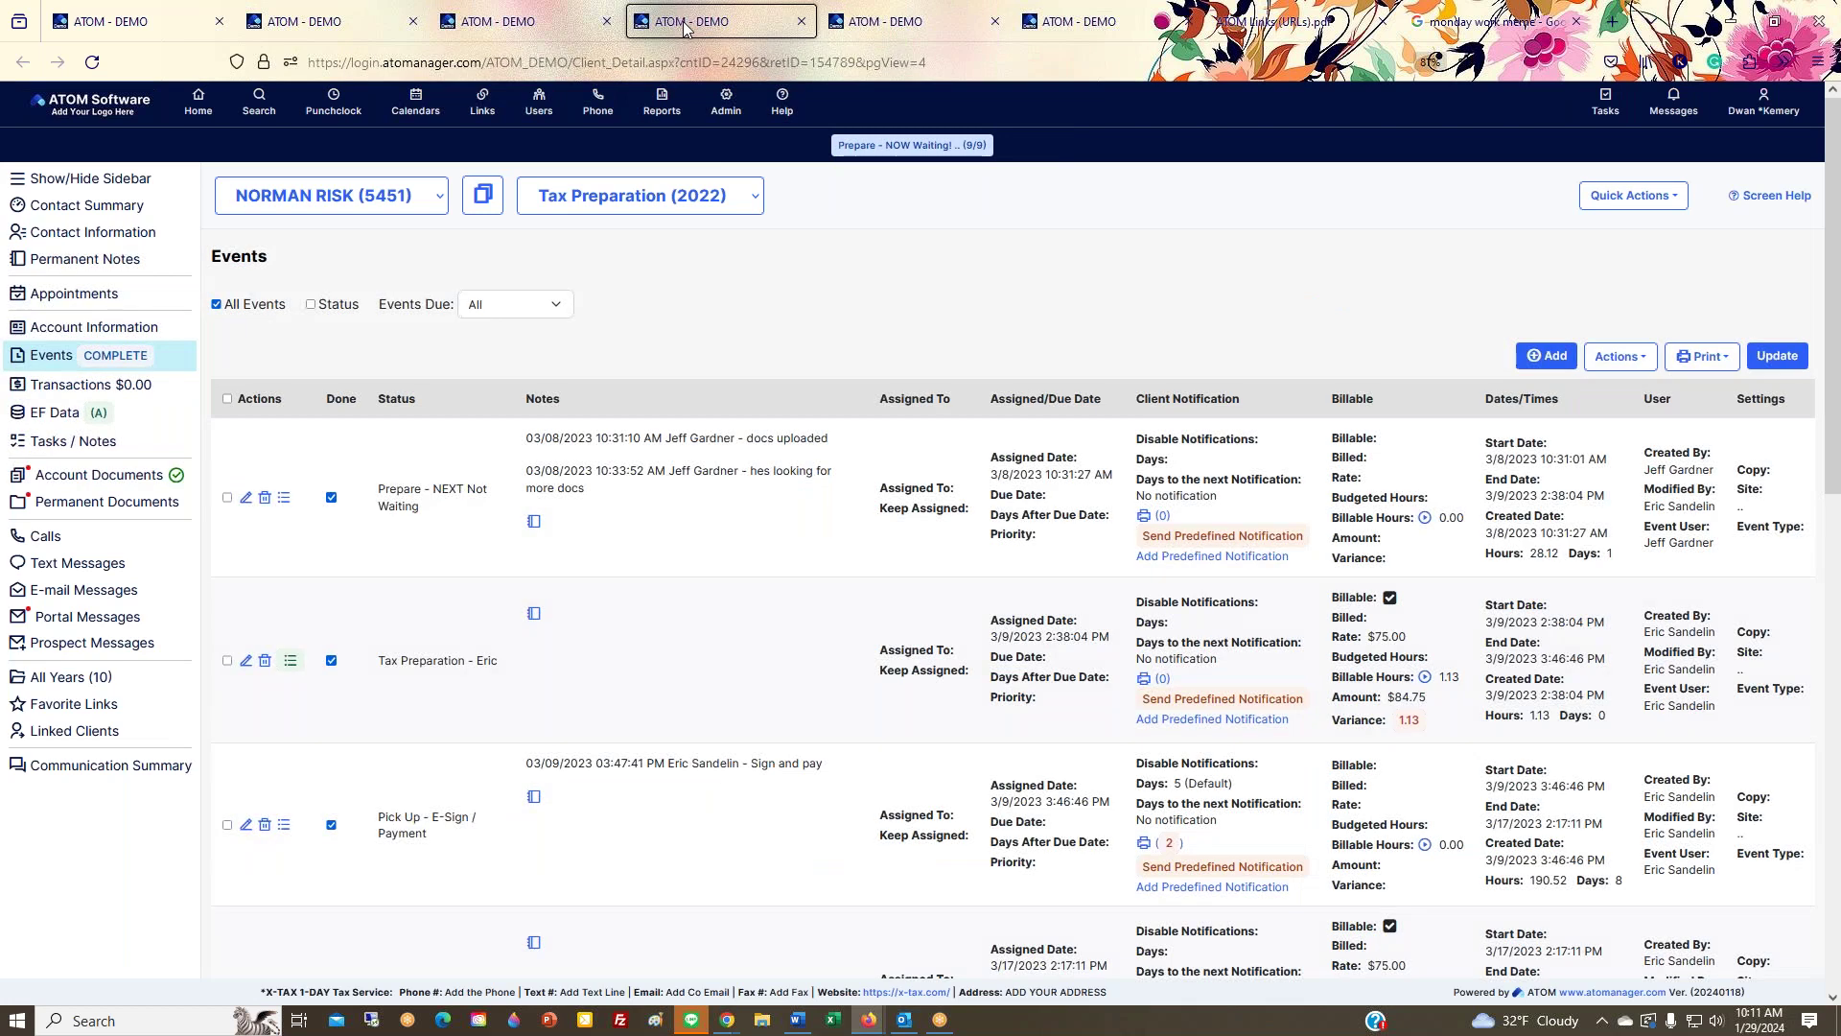
pyautogui.click(606, 21)
pyautogui.click(606, 21)
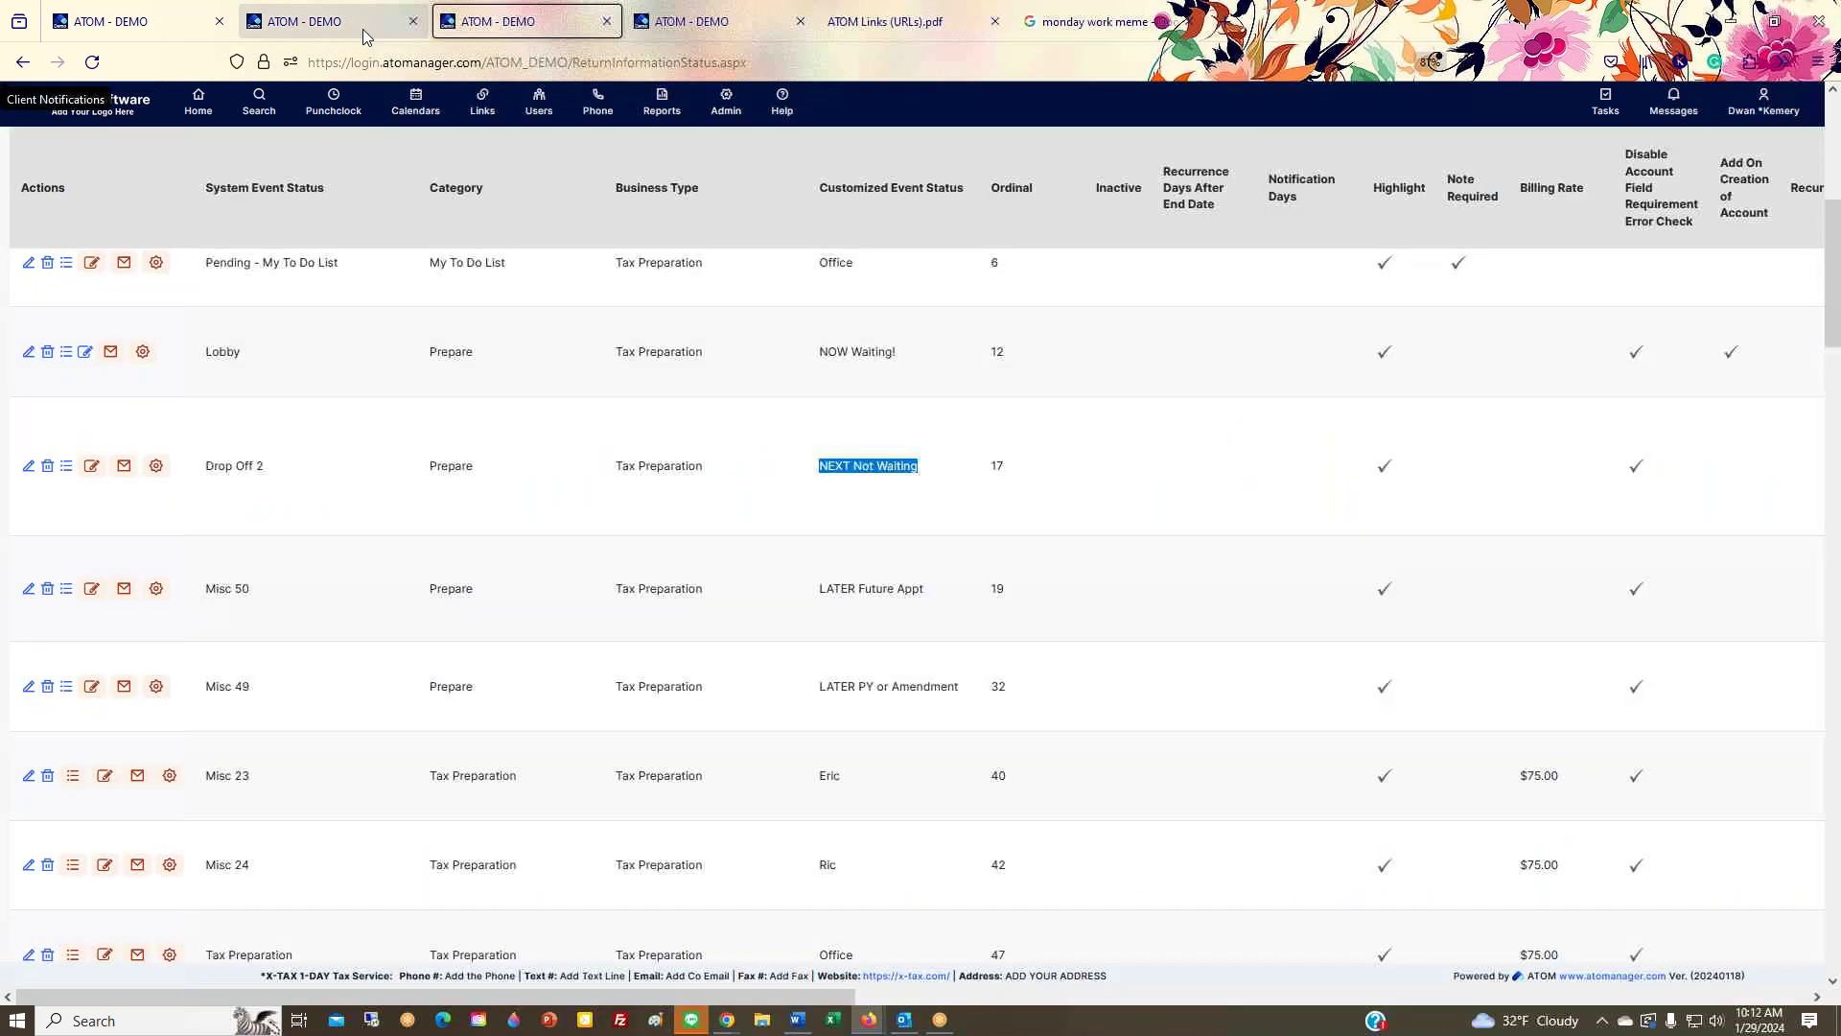
# Step: Start adding a transaction for the client, view the transaction types, and cancel
pyautogui.click(363, 21)
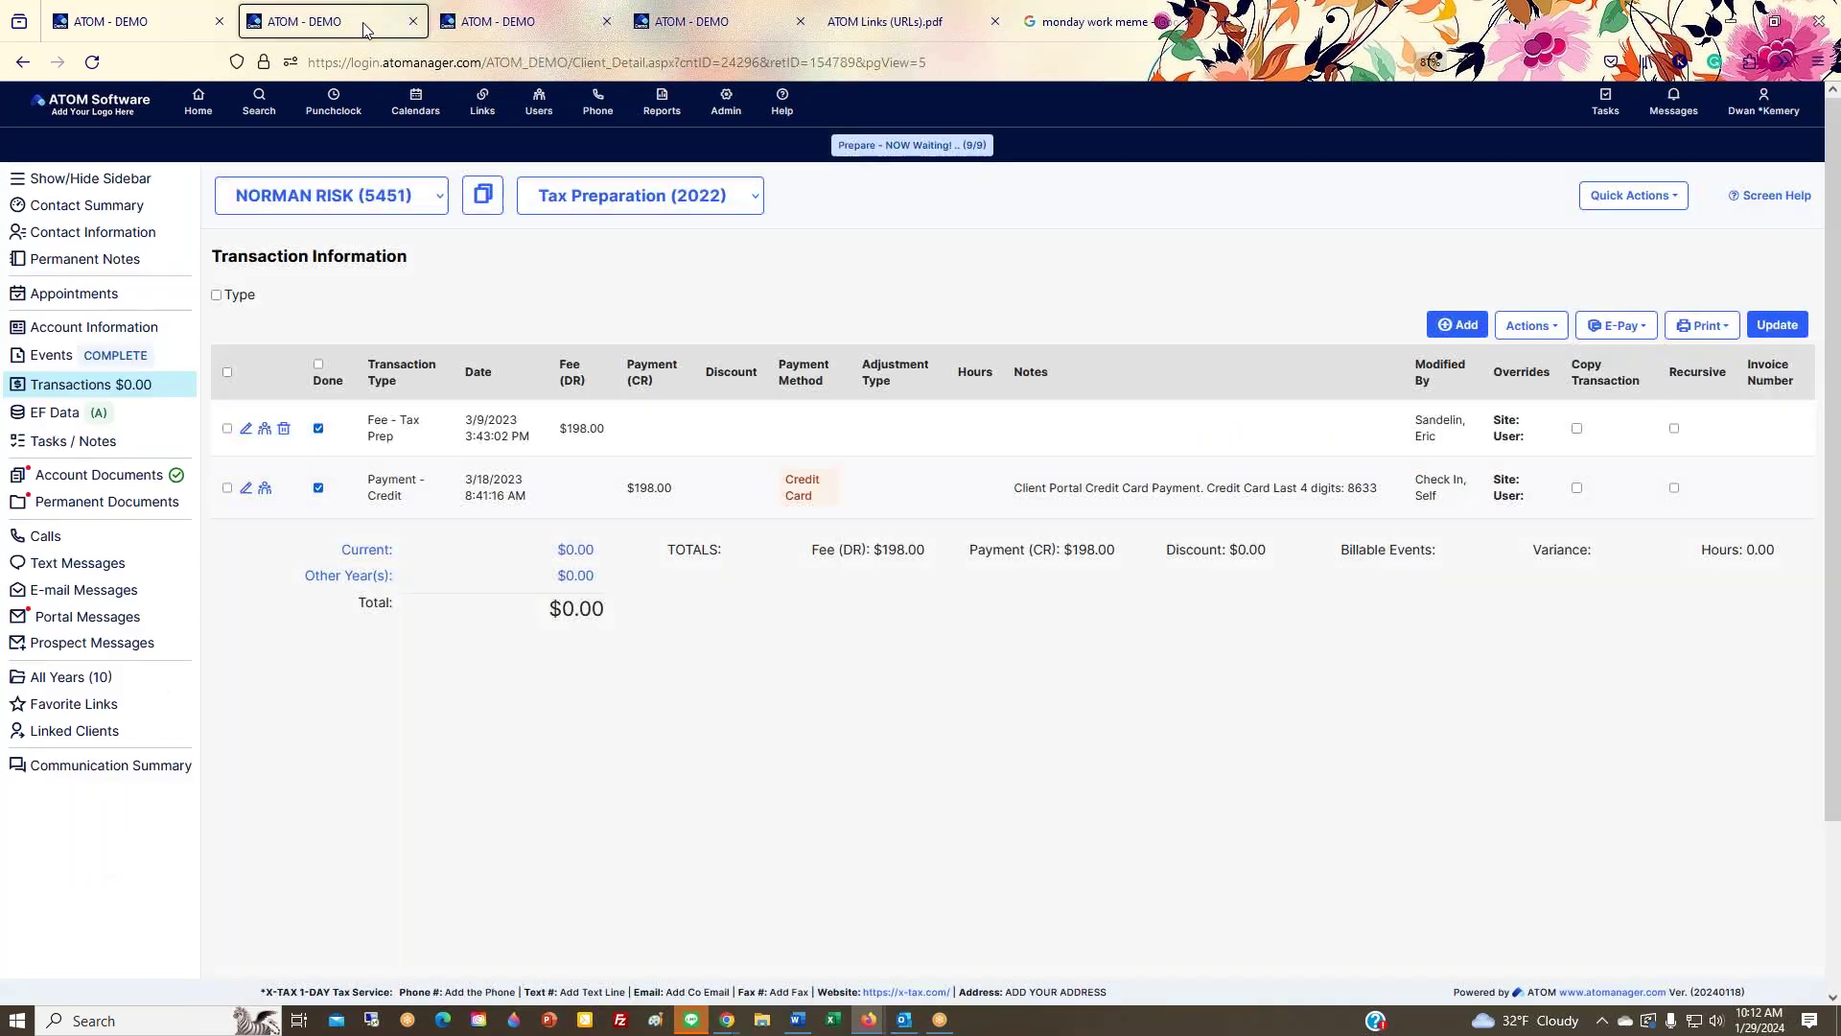
pyautogui.click(1482, 329)
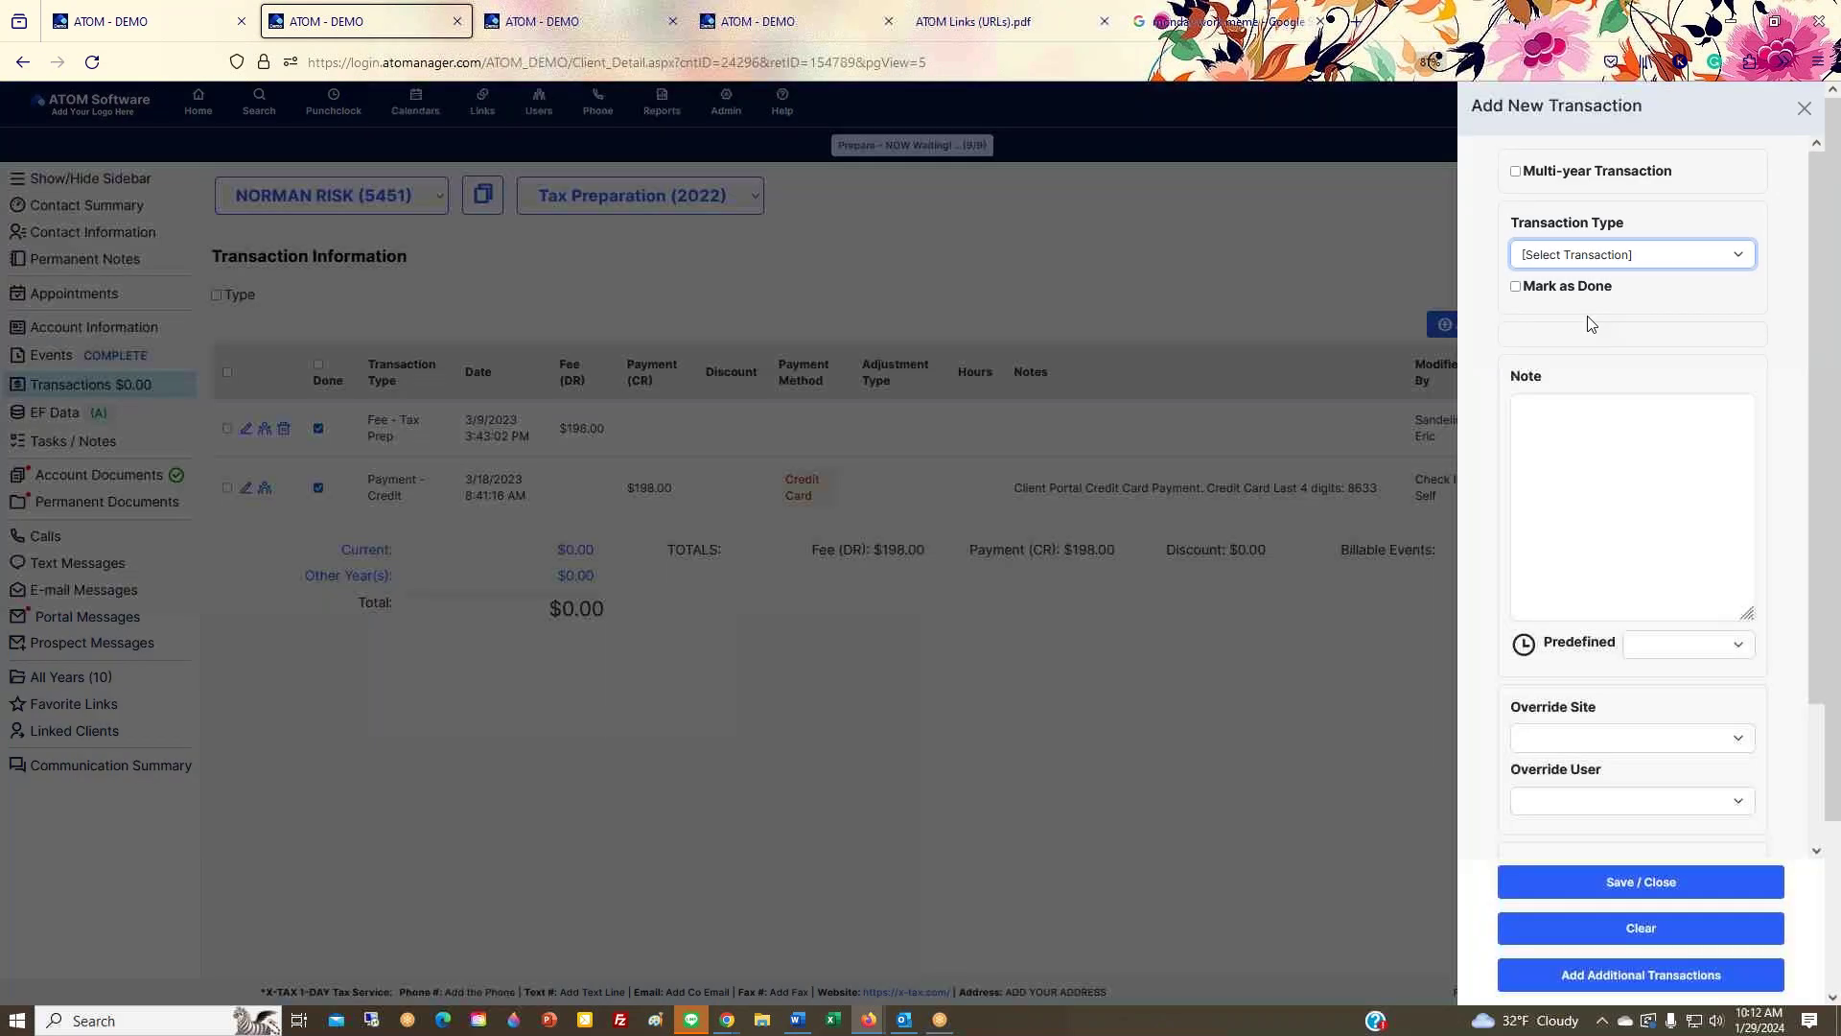
pyautogui.click(1627, 254)
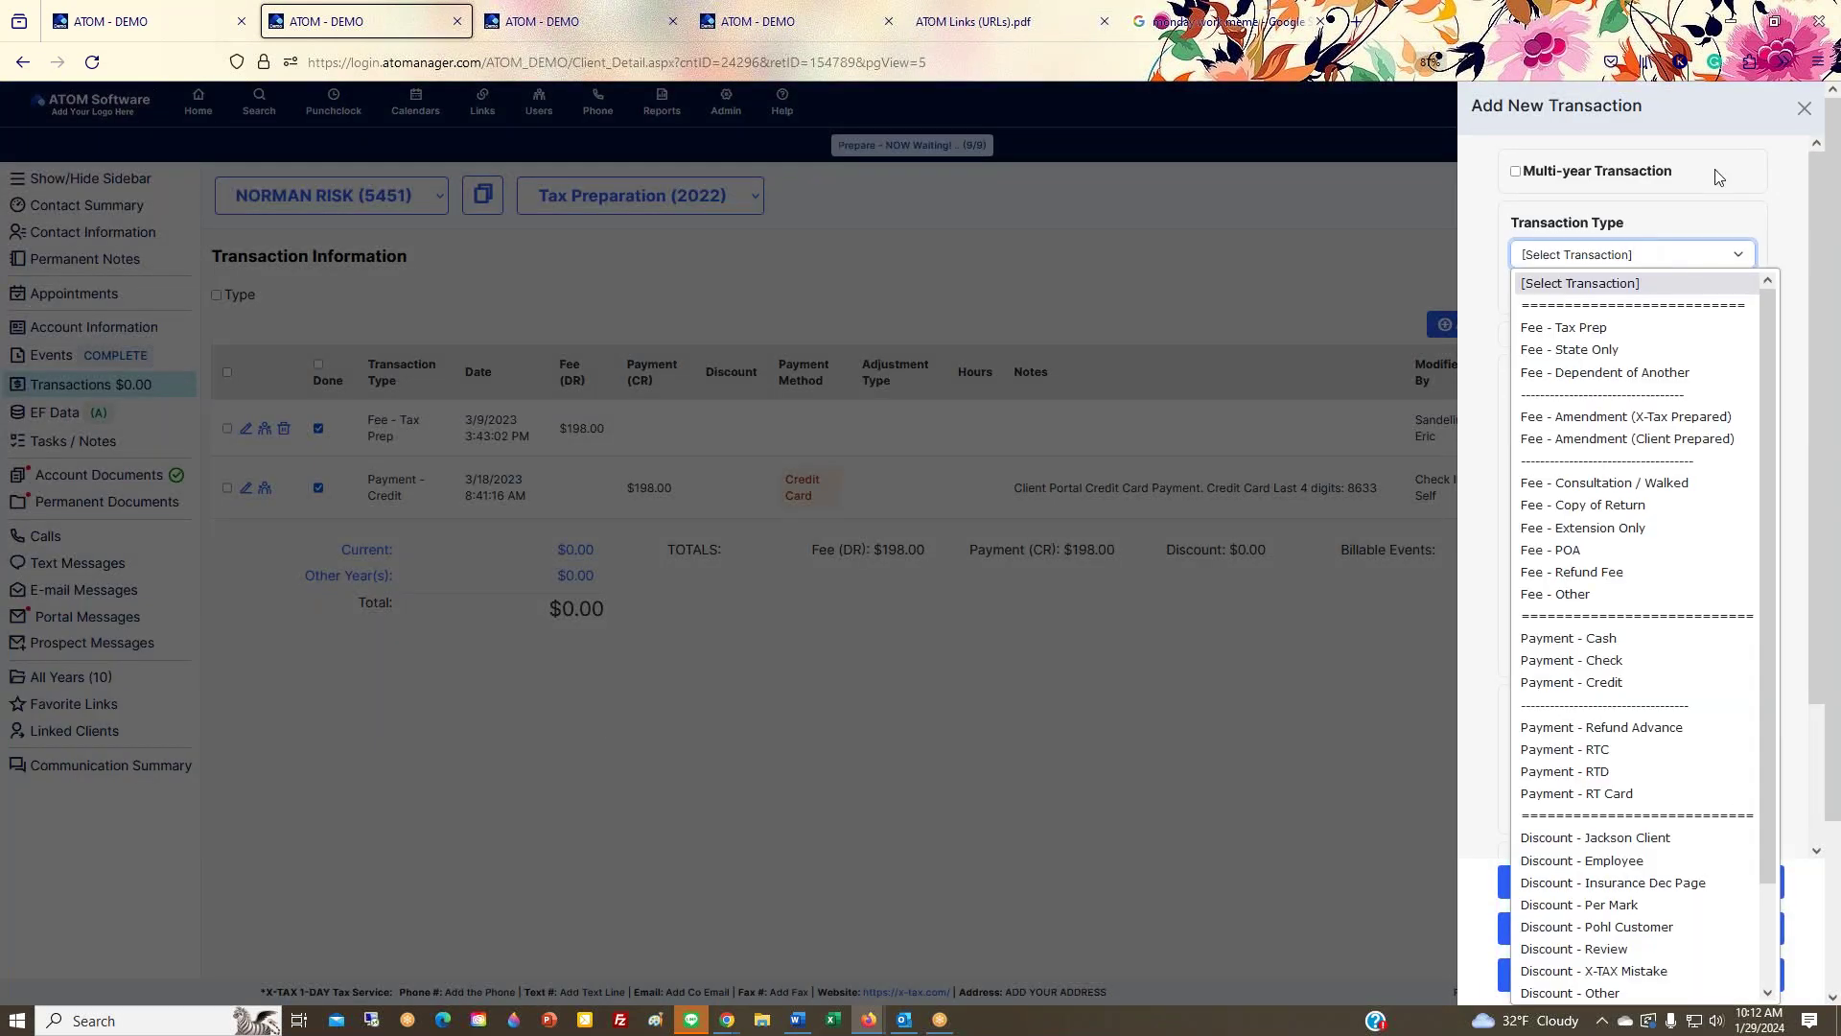
pyautogui.click(1808, 112)
pyautogui.click(1808, 113)
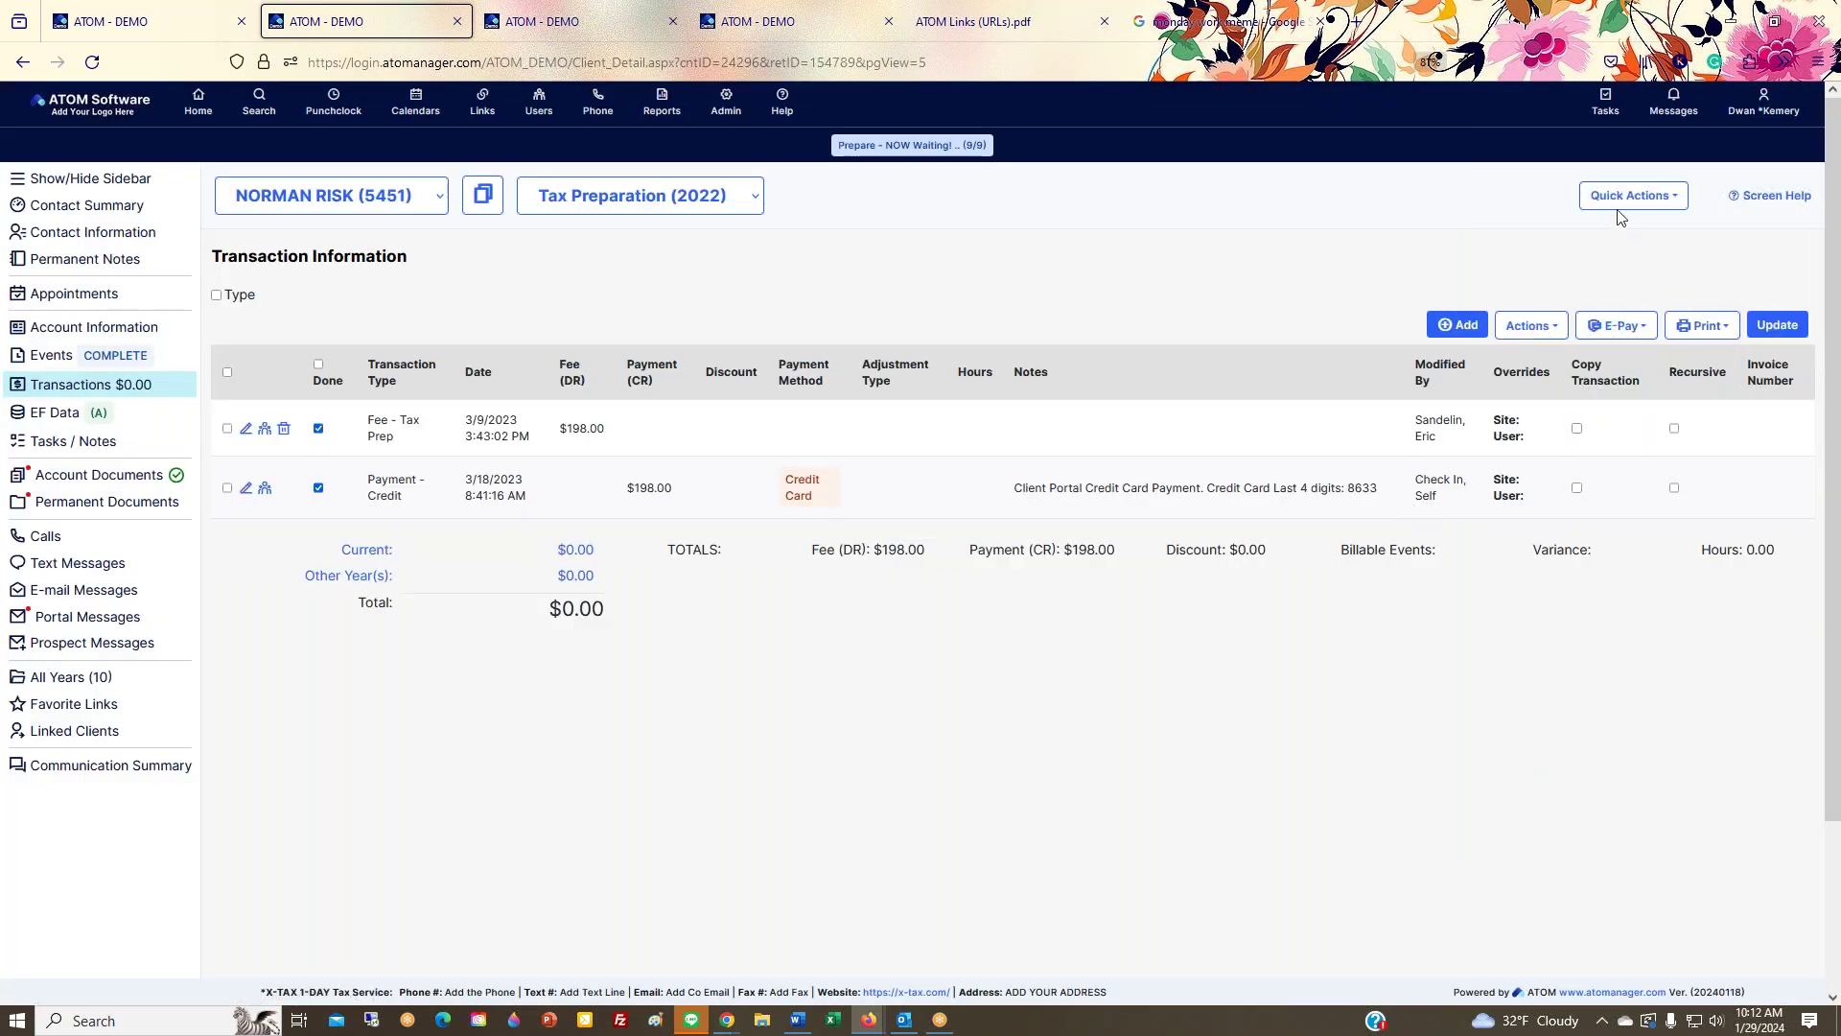
# Step: Open the client's Quick Actions, then return to the Home dashboard
pyautogui.scroll(-2, 1608, 282)
pyautogui.click(1662, 163)
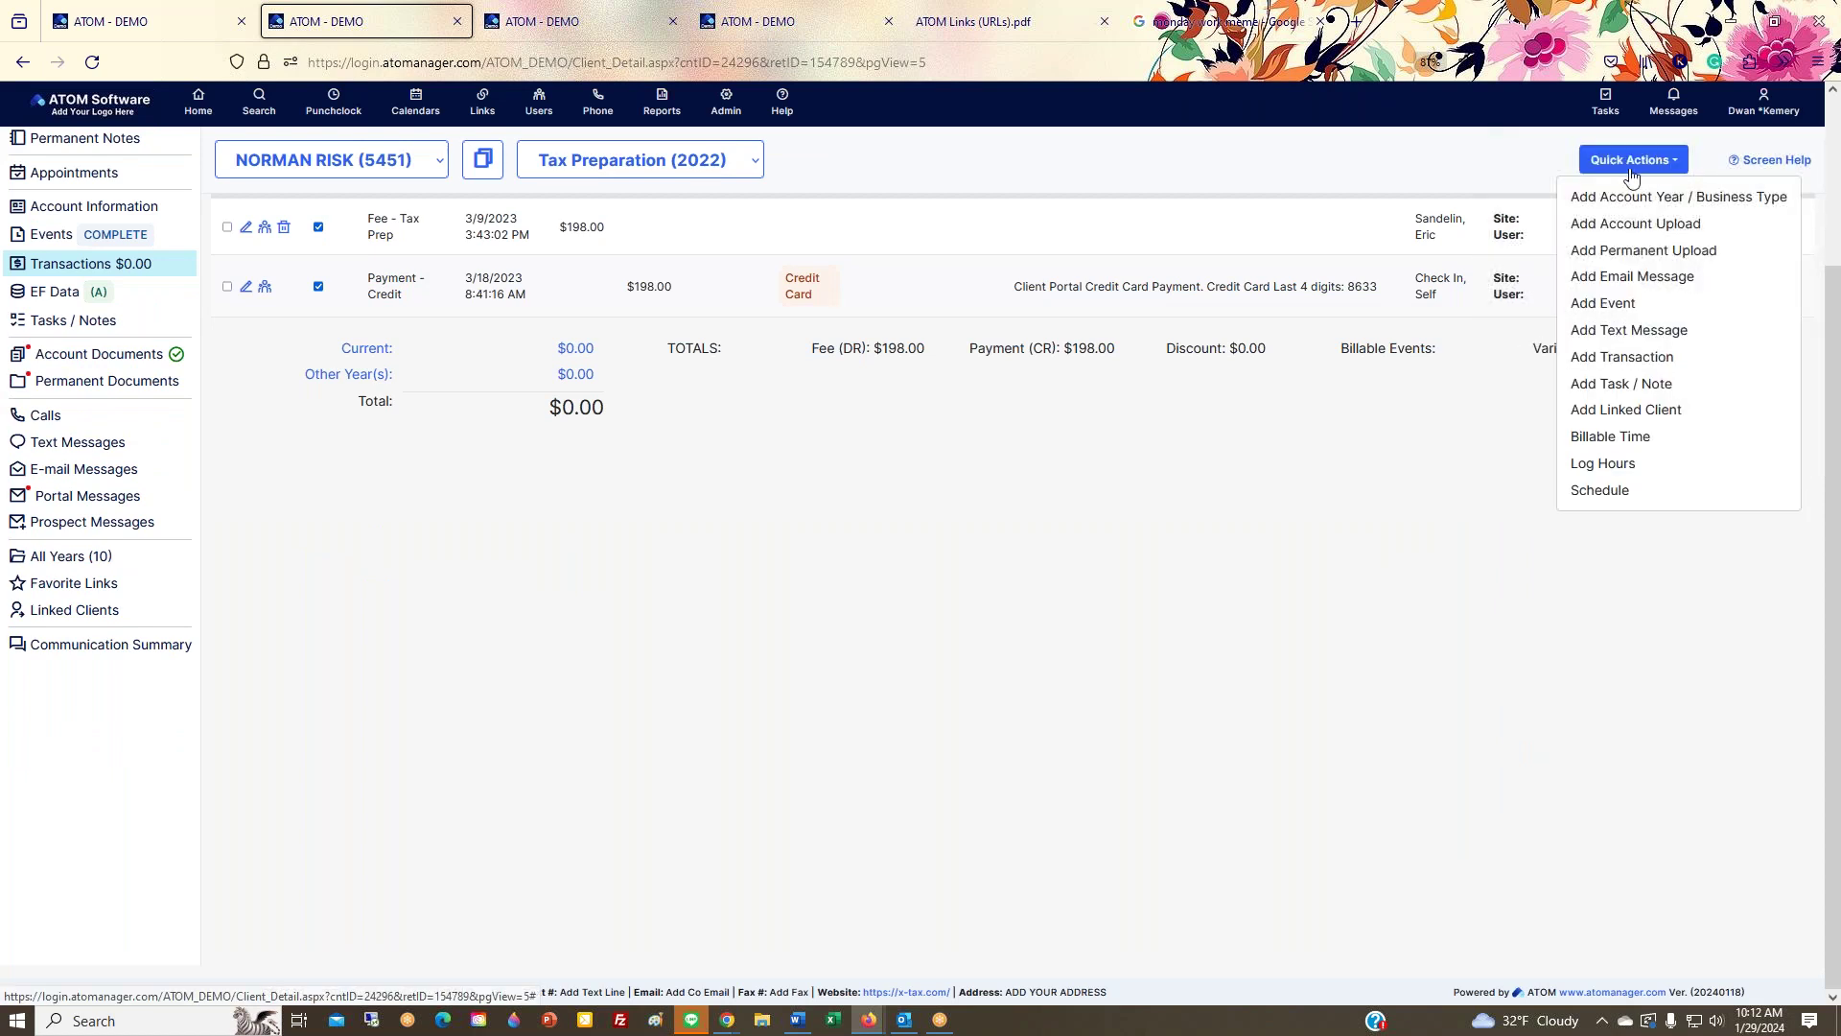
pyautogui.scroll(3, 740, 621)
pyautogui.click(589, 905)
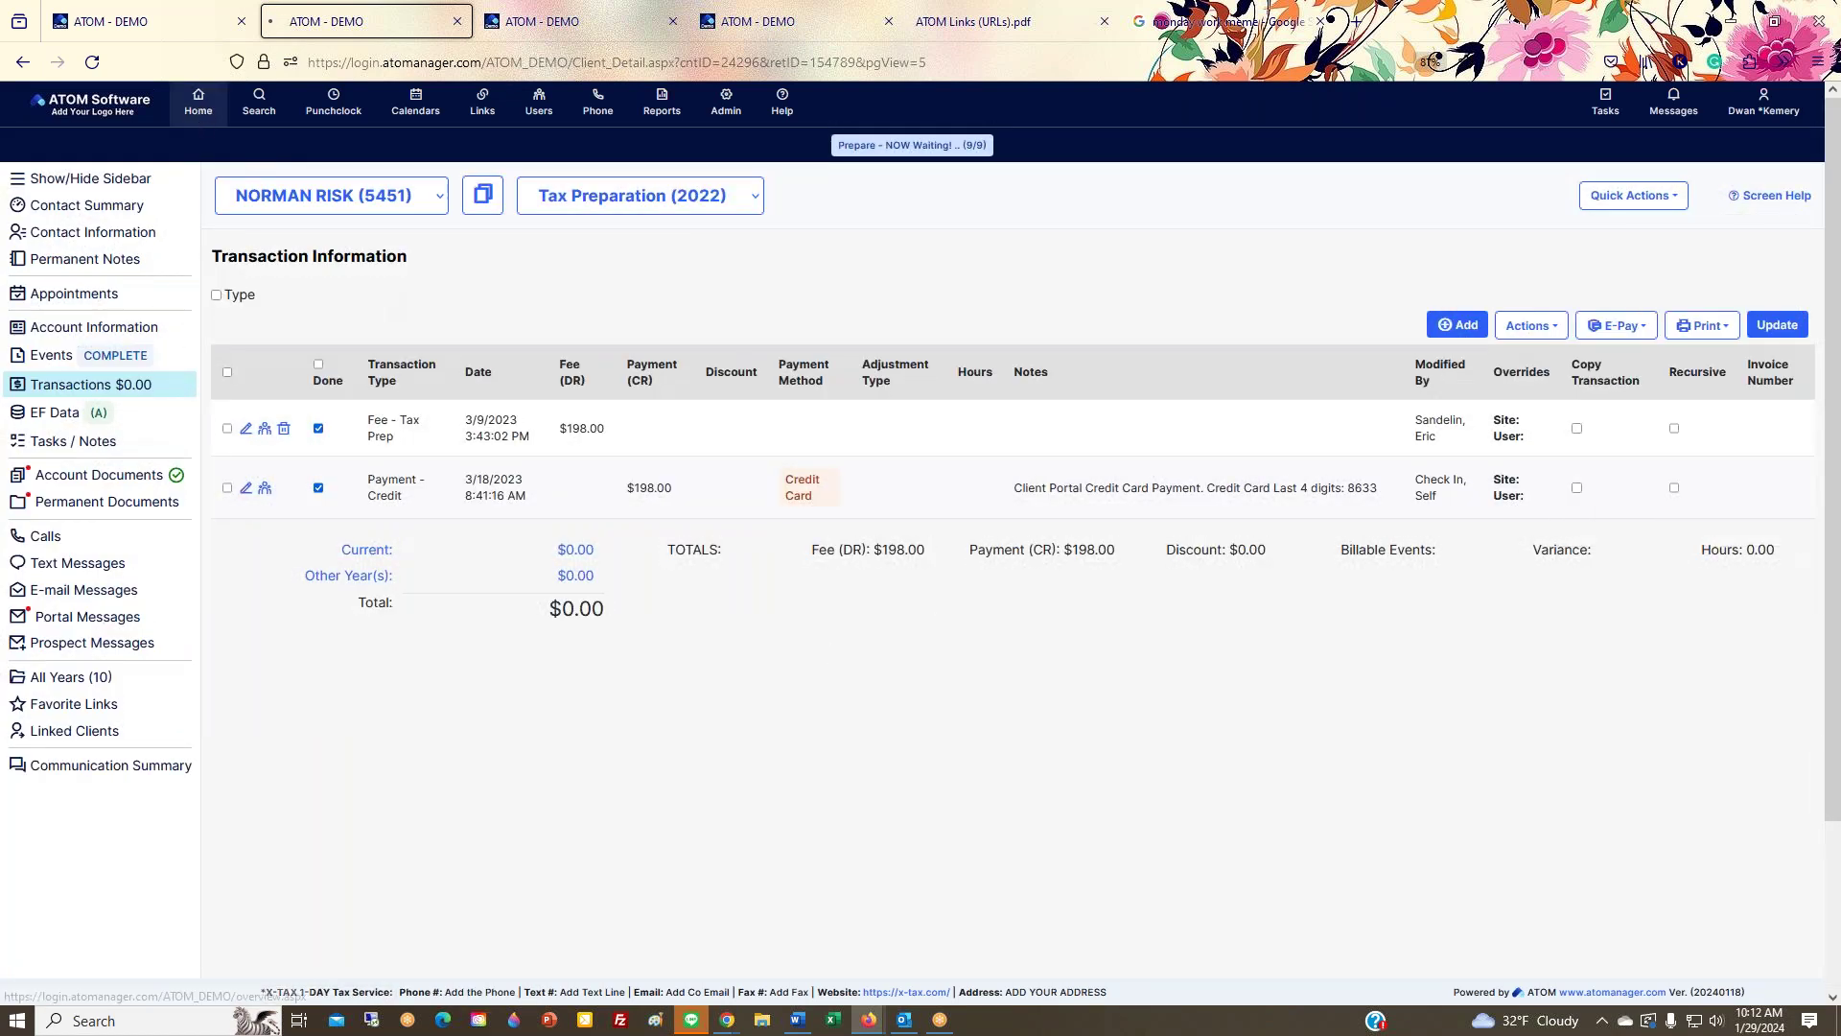